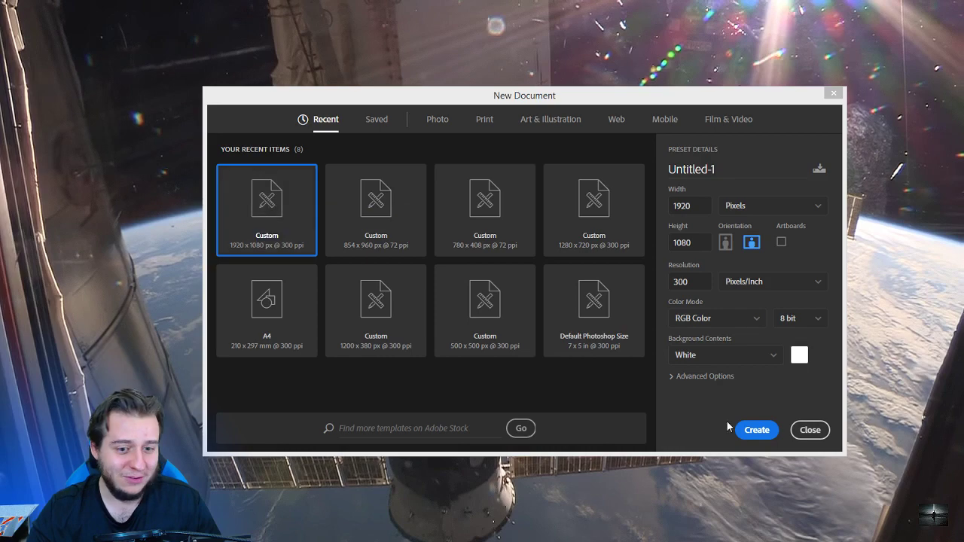
Create a 1920 x 1080 px document at 300 ppi, hide its grid, and add a new empty layer for the Brush tool.
left_click(746, 429)
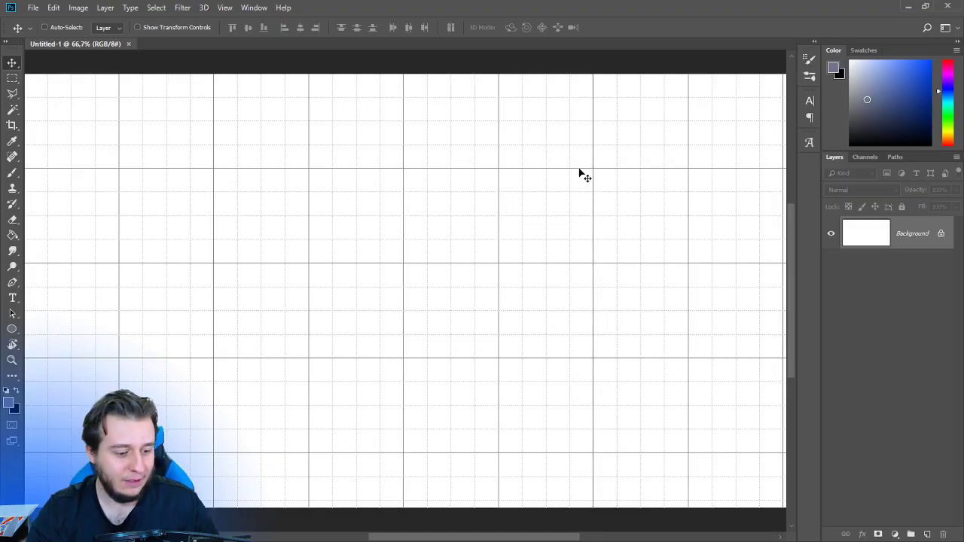
key("ctrl+apostrophe")
key("b")
left_click(927, 534)
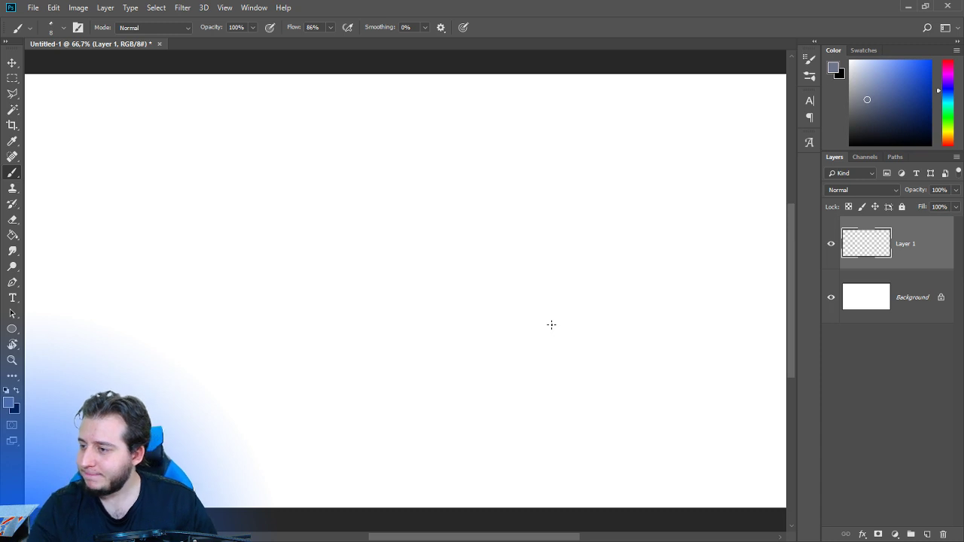
mouse_move(549, 244)
left_mouse_down()
mouse_move(545, 276)
mouse_move(567, 354)
left_mouse_up()
key("ctrl+z")
mouse_move(602, 200)
left_mouse_down()
mouse_move(522, 336)
mouse_move(451, 416)
mouse_move(552, 375)
mouse_move(562, 458)
left_mouse_up()
key("ctrl+z")
key("ctrl+z")
Open the green slime cowboy post on Instagram and paste its screenshot into the Photoshop document.
key("ctrl+1")
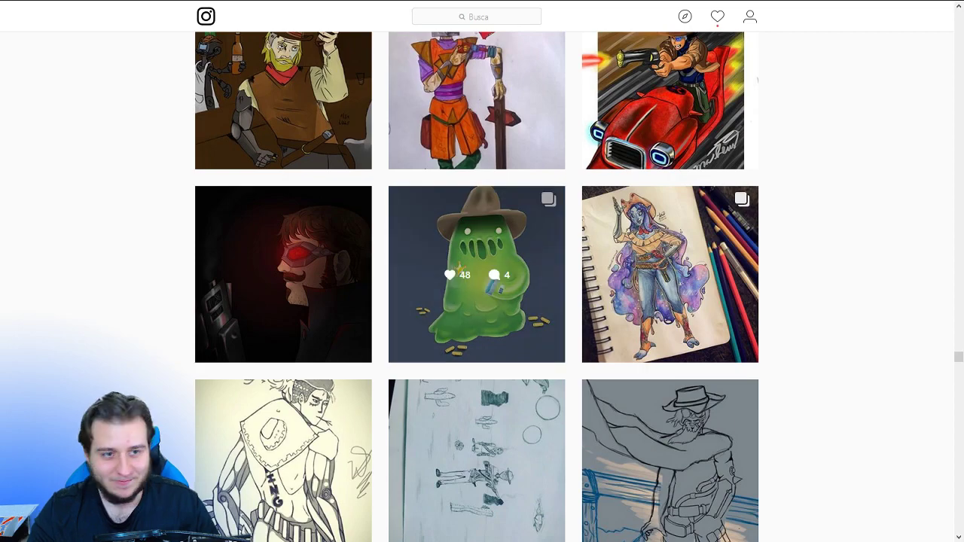
left_click(475, 250)
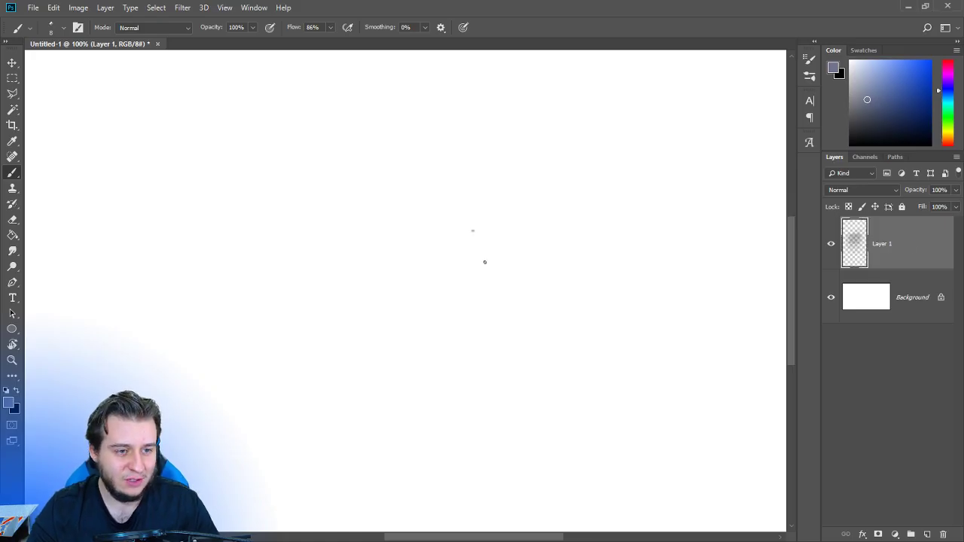
key("ctrl+v")
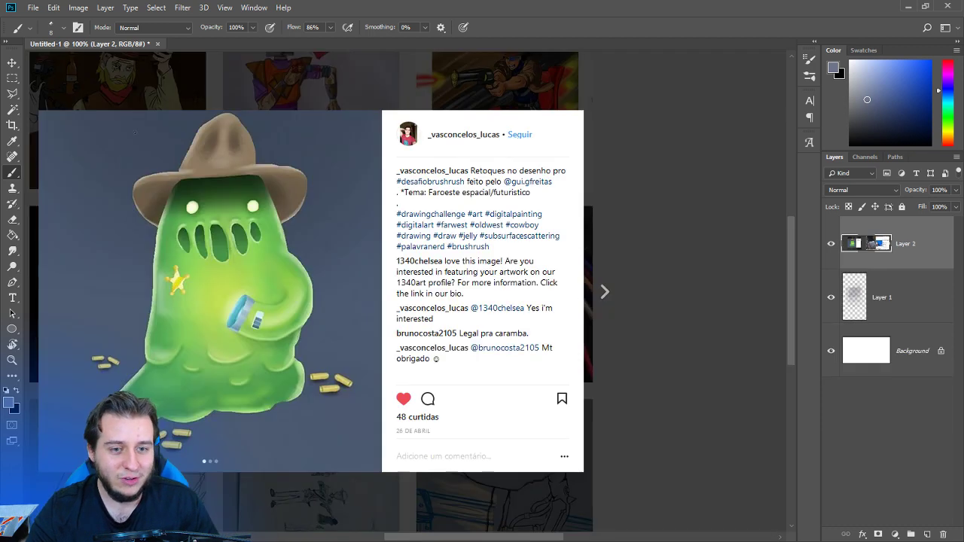
Copy the rectangular area of the slime post to its own layer and hide the full screenshot layer.
left_click(12, 78)
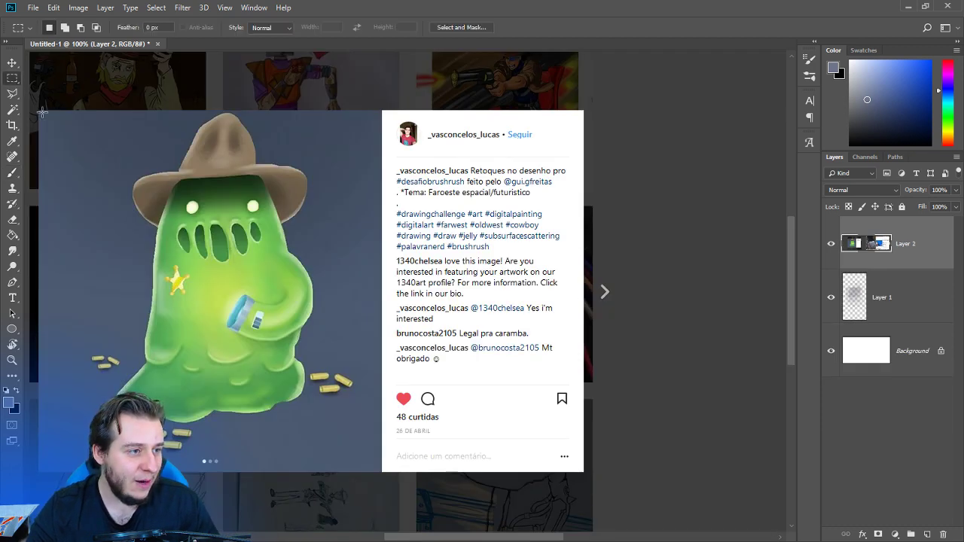
mouse_move(40, 109)
left_mouse_down()
mouse_move(565, 410)
mouse_move(584, 472)
left_mouse_up()
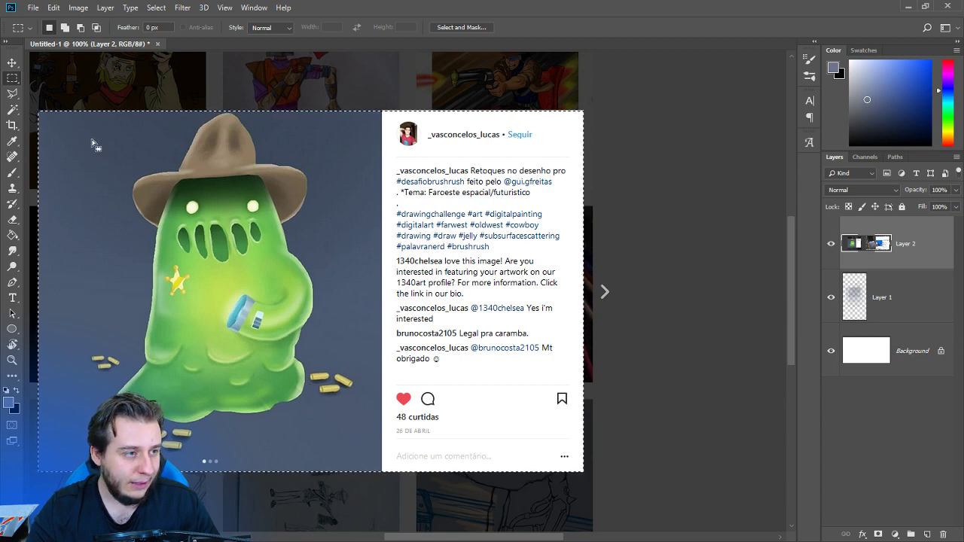
left_click_drag(41, 113, 587, 243)
key("ctrl+j")
left_click(830, 296)
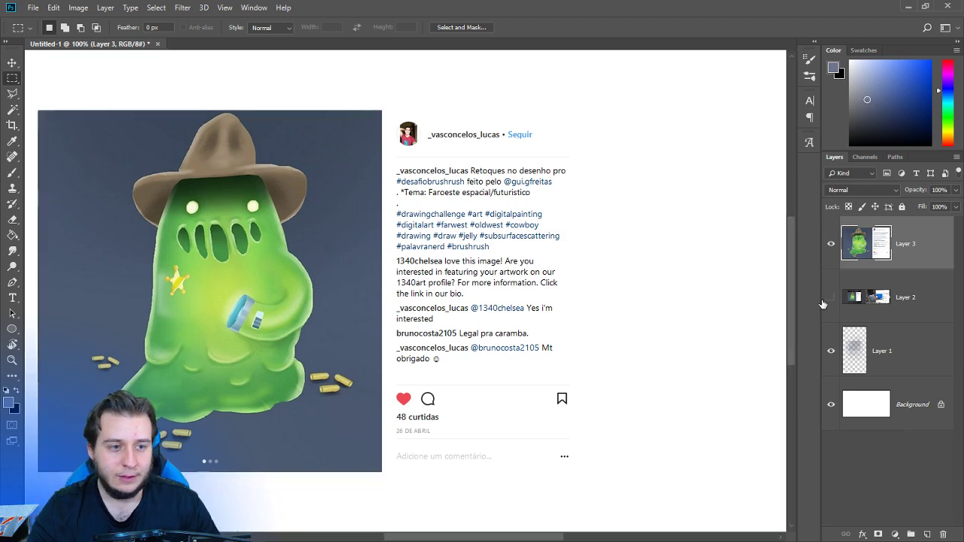
Copy the post's header with the profile picture and username to a separate layer, checking it by toggling the lower layers' visibility.
left_click_drag(389, 113, 507, 159)
key("ctrl+j")
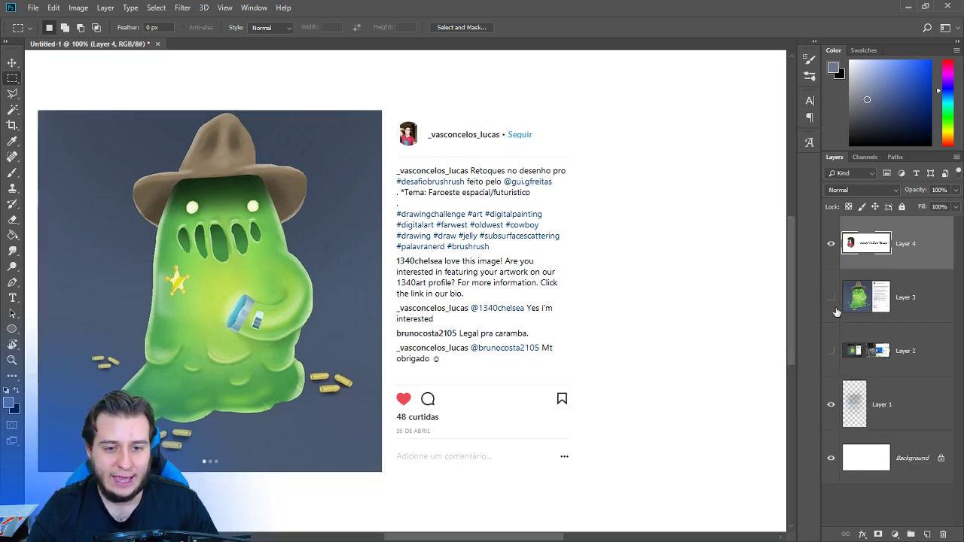
left_click(831, 298)
left_click(833, 299)
left_click(830, 351)
left_click(831, 352)
Separate the slime artwork from the post's comment area onto its own layer and delete the post copy, Layer 3.
left_click(841, 302)
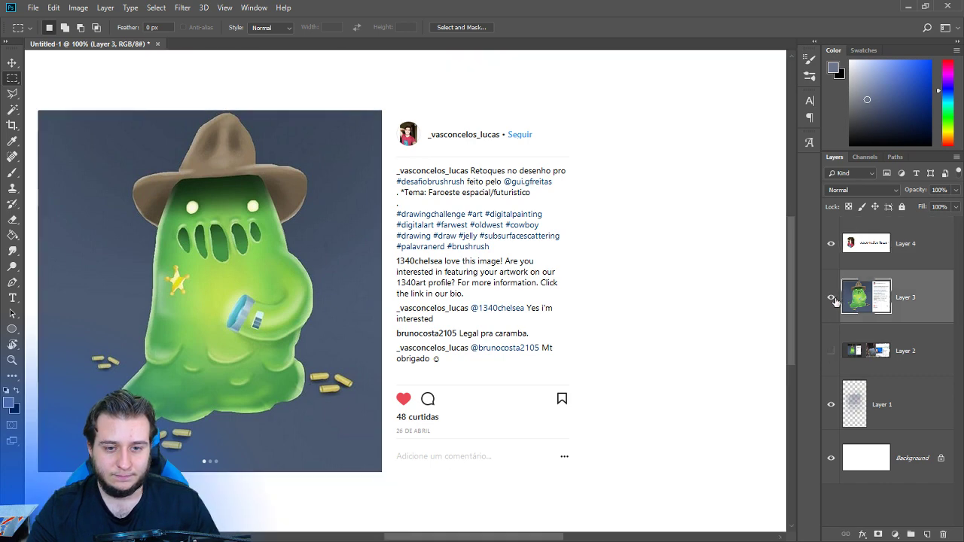
left_click(832, 298)
left_click(833, 301)
left_click_drag(384, 98, 613, 515)
key("ctrl+j")
left_click_drag(740, 409, 440, 314)
left_click(912, 368)
key("Delete")
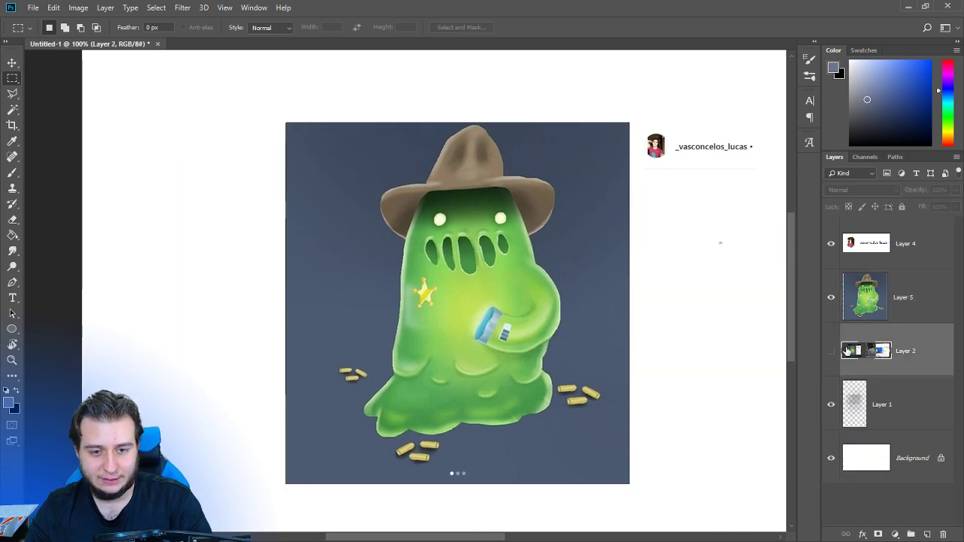
Delete the hidden full screenshot layer and clear the stray brush mark from Layer 1.
left_click(832, 352)
left_click(832, 351)
key("Delete")
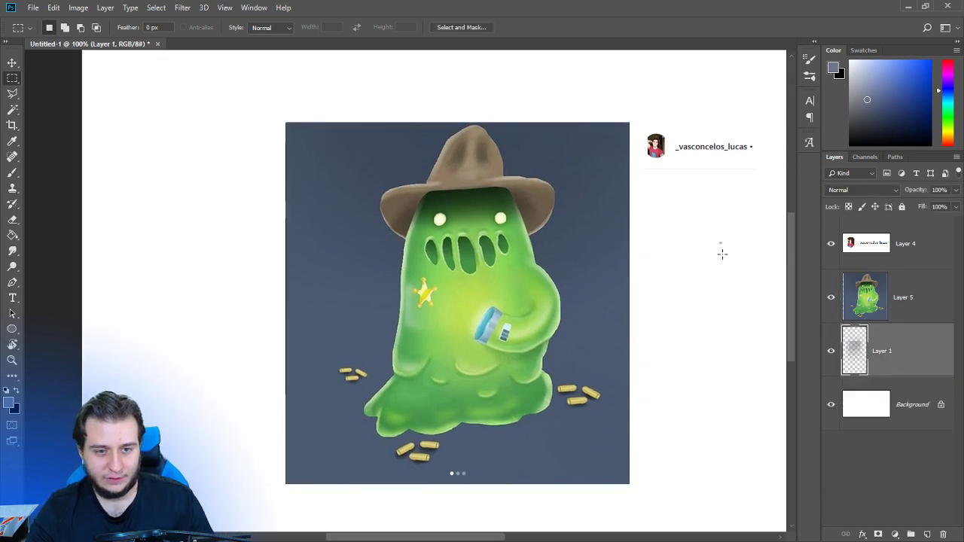
left_click_drag(787, 275, 691, 279)
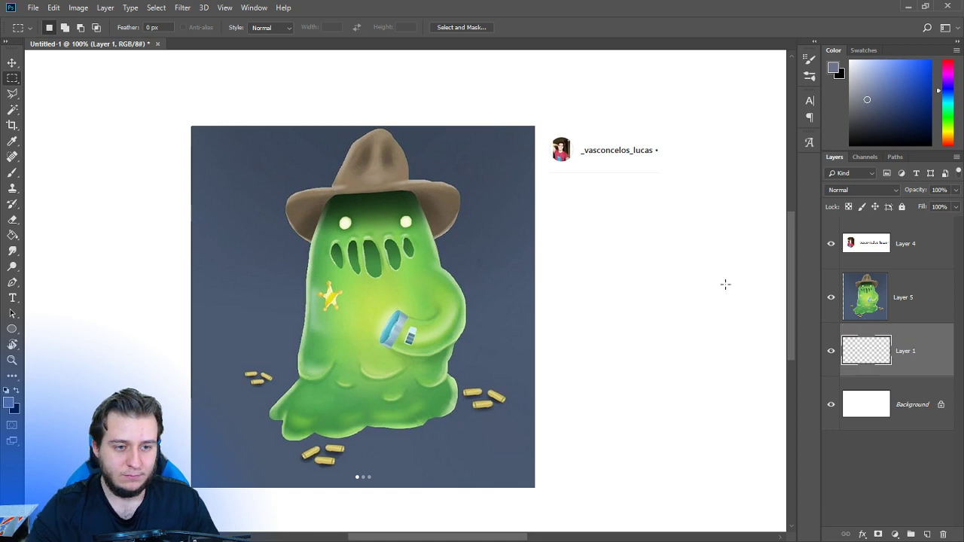
Switch to the Move tool and hide the interface panels to give the canvas the whole window.
key("v")
left_click_drag(450, 249, 411, 256)
key("Tab")
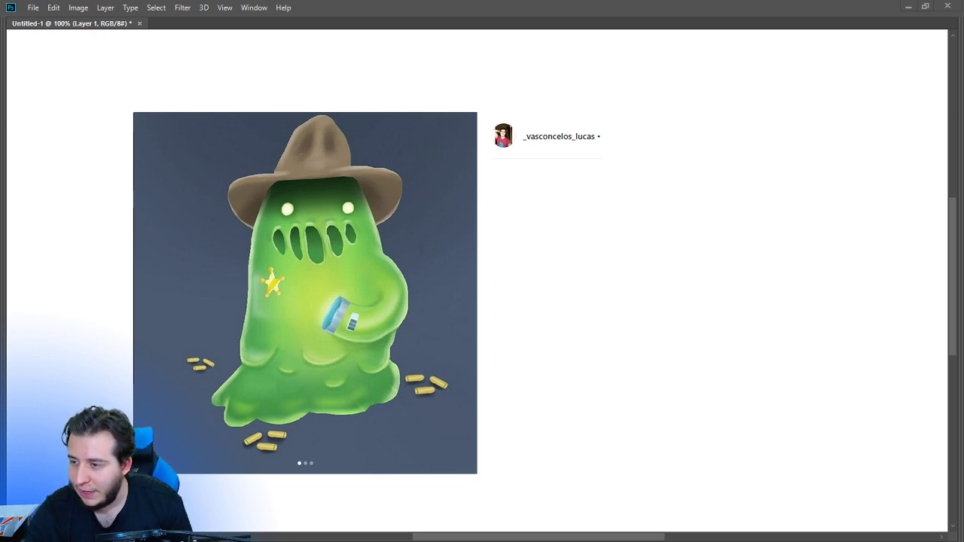
Paste the reference photo of a hand holding green slime and move it to the right side of the canvas.
key("alt+Tab")
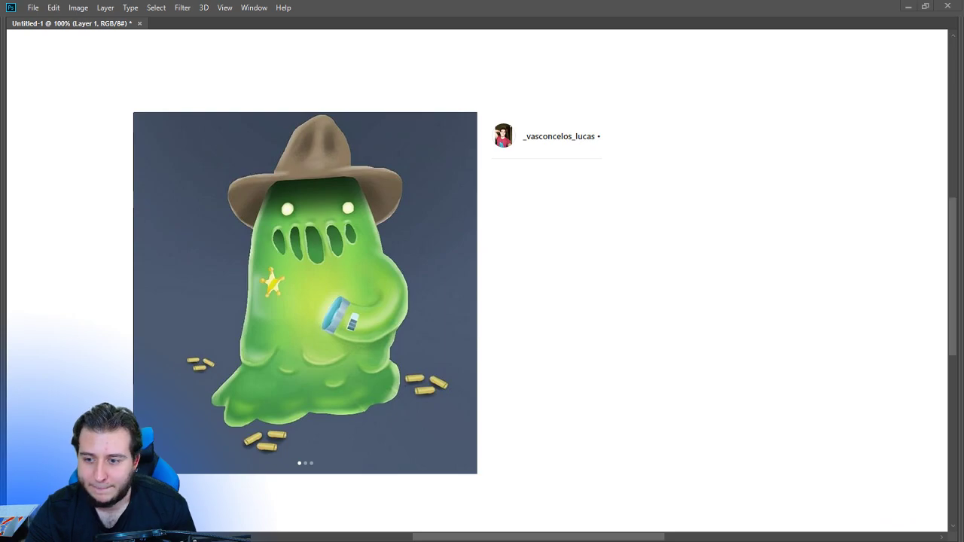
key("alt+Tab")
key("alt+Tab")
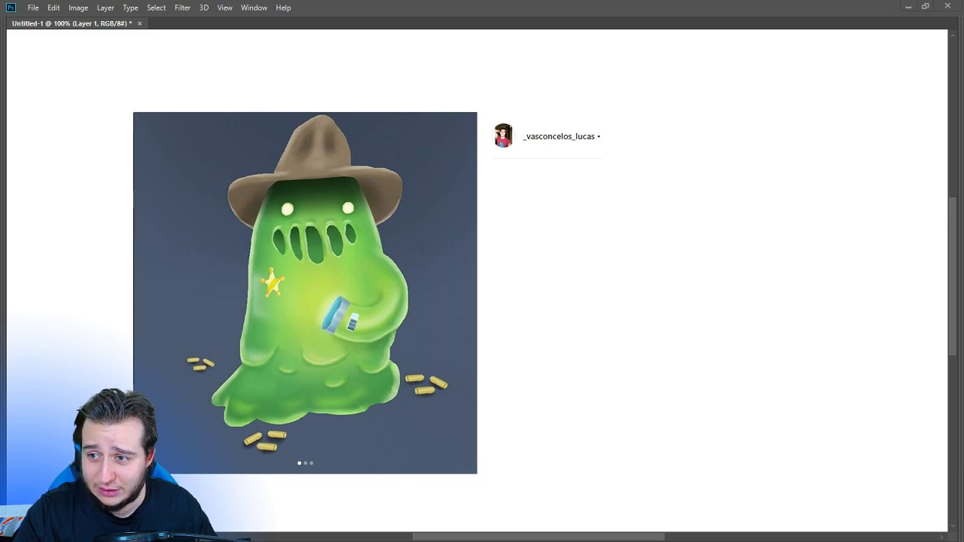
left_click_drag(963, 57, 963, 150)
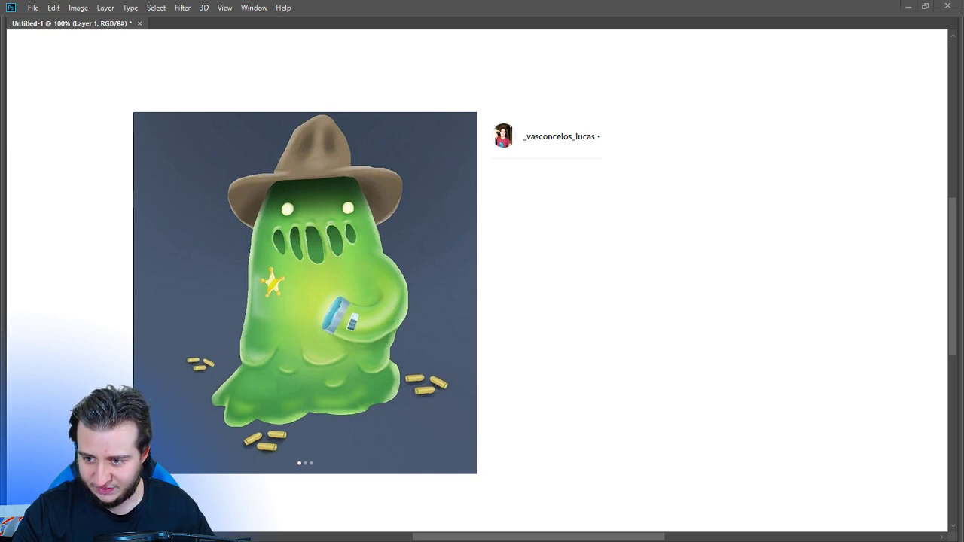
key("ctrl+v")
left_click_drag(525, 272, 810, 225)
Move the slime artwork and its username header into the canvas's upper-left corner.
left_click_drag(338, 203, 666, 314)
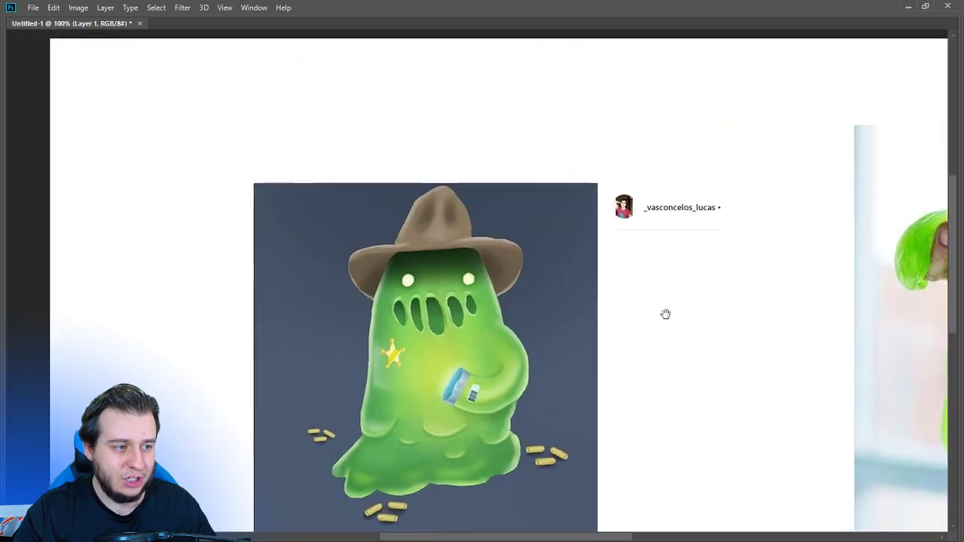
left_click_drag(624, 222, 435, 113)
left_click_drag(563, 231, 564, 226)
key("ctrl+minus")
key("ctrl+minus")
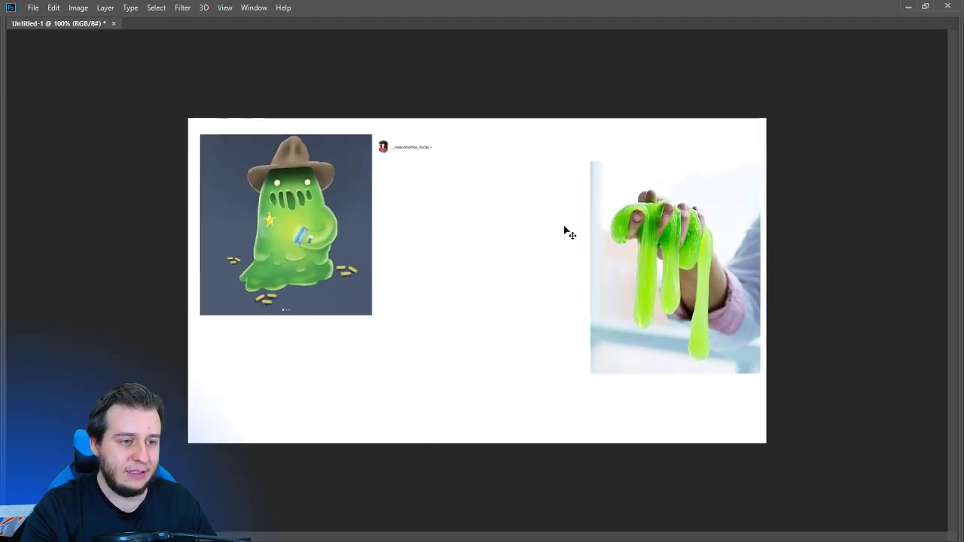
key("ctrl+t")
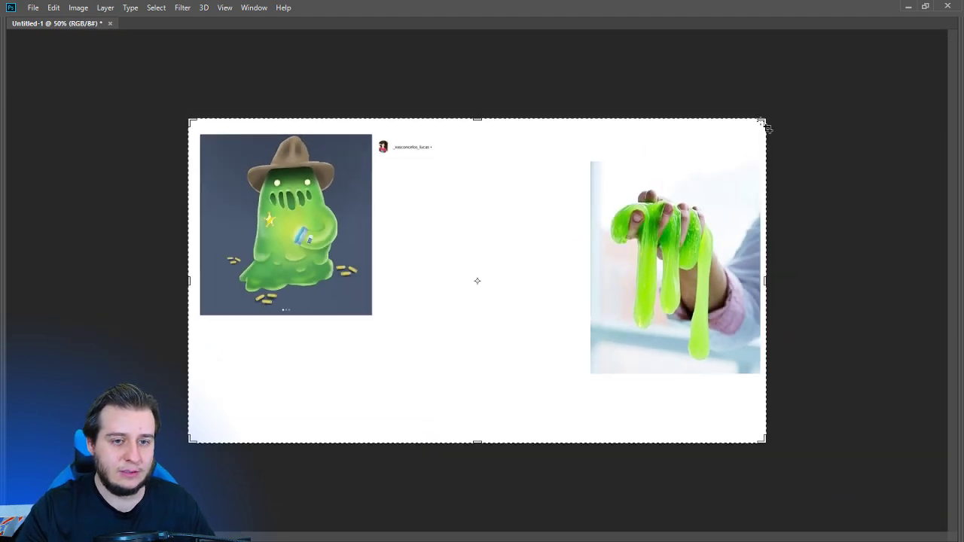
key("c")
left_click_drag(764, 120, 918, 35)
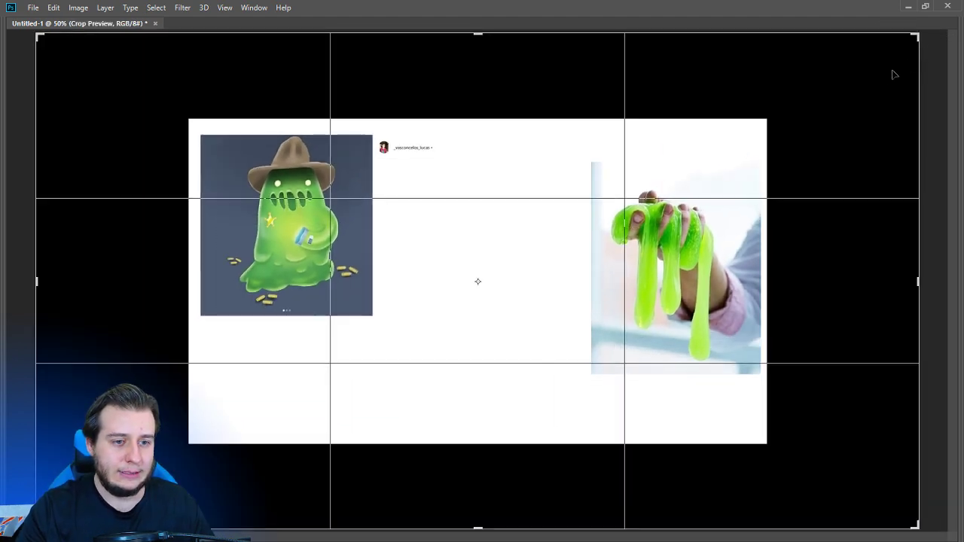
key("Escape")
left_click_drag(763, 120, 891, 46)
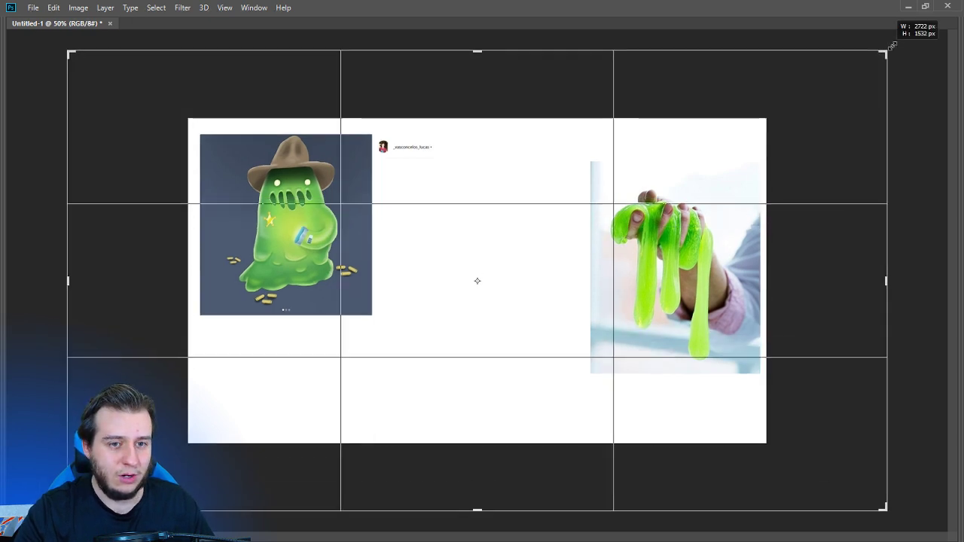
key("Escape")
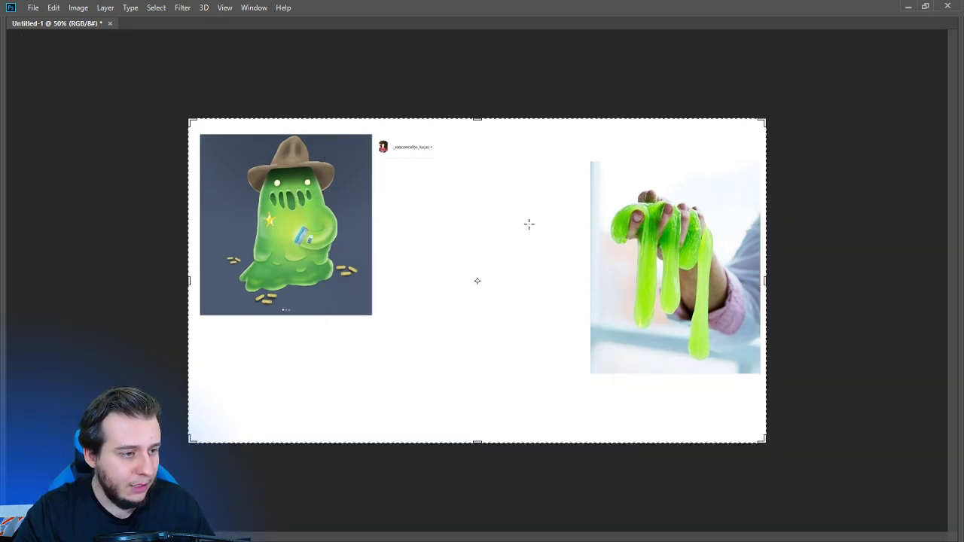
left_click_drag(374, 238, 495, 240)
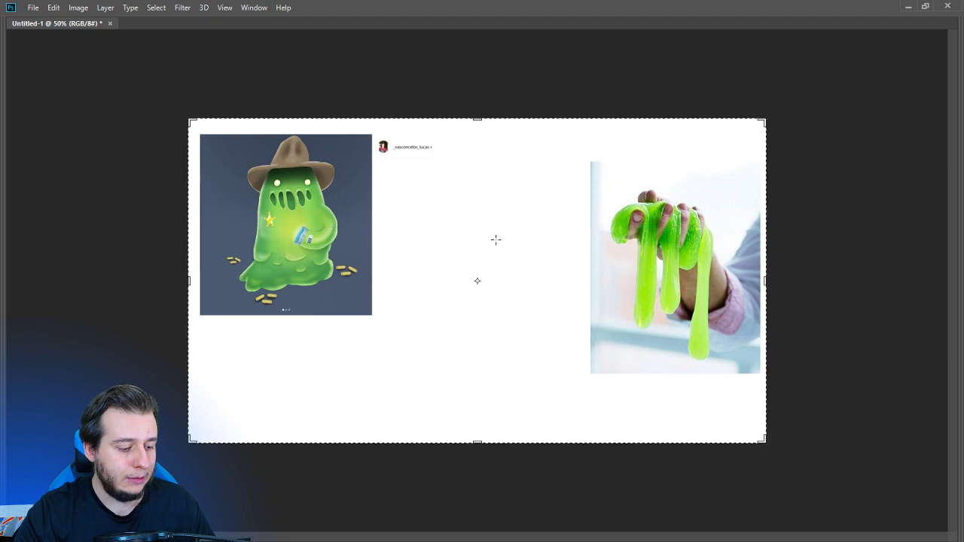
Enlarge the canvas evenly on all sides around its centre with the Crop tool and apply it.
left_click_drag(763, 121, 922, 36)
key("ctrl+minus")
key("ctrl+minus")
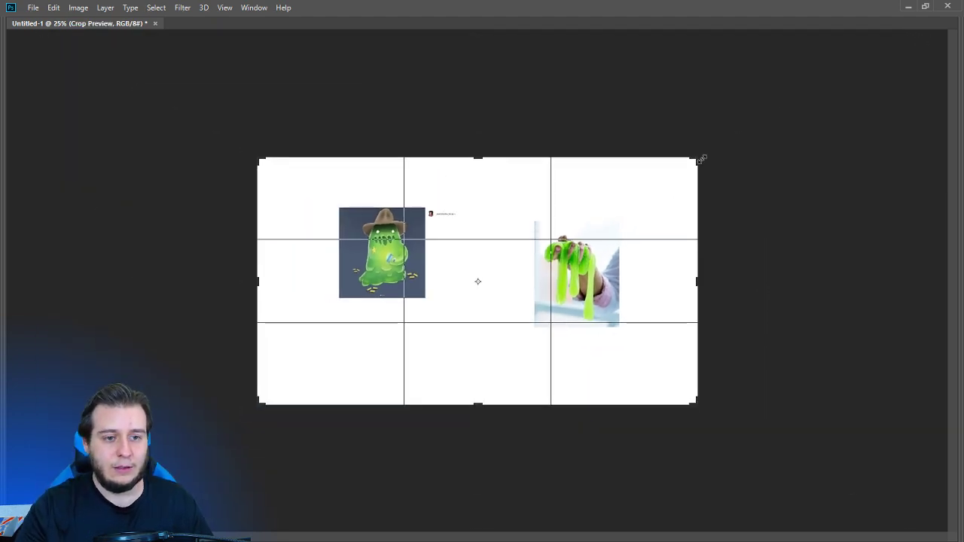
left_click_drag(700, 159, 727, 141)
key("Return")
Move the slime artwork toward the canvas's left edge and place the enlarged username header directly beneath it.
key("v")
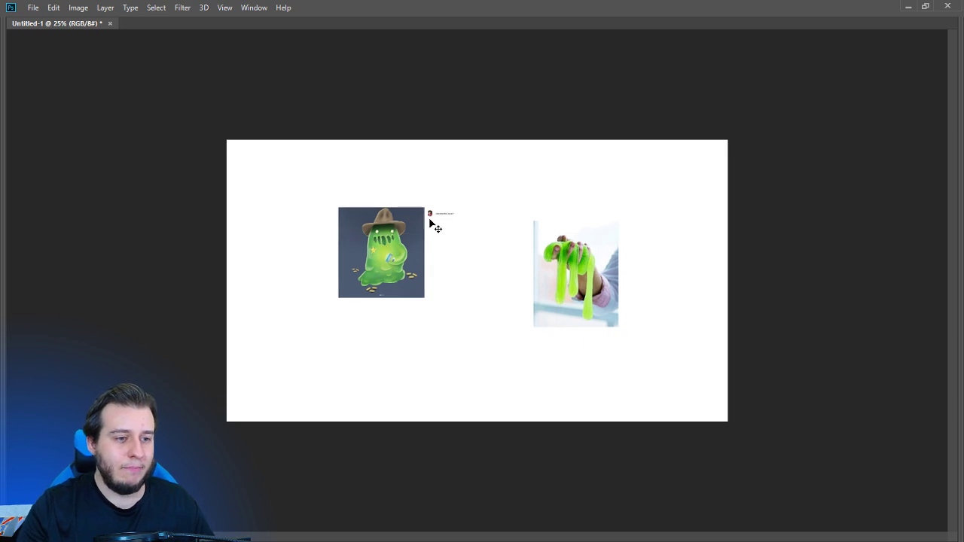
left_click_drag(430, 223, 355, 220)
left_click_drag(409, 216, 321, 321)
key("Return")
left_click_drag(253, 308, 274, 309)
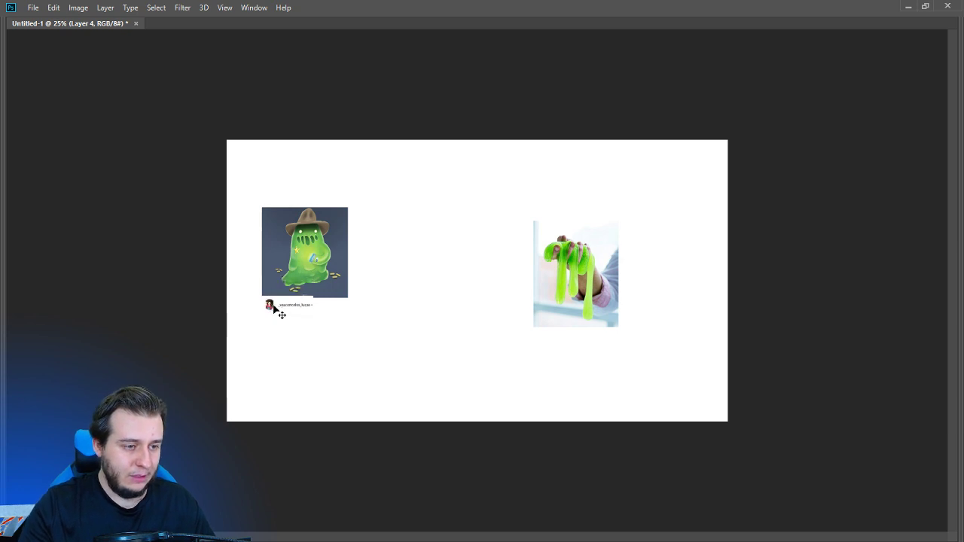
Restore the panels, put the username header layer below the slime artwork layer, and merge the two layers.
key("ctrl+plus")
key("Tab")
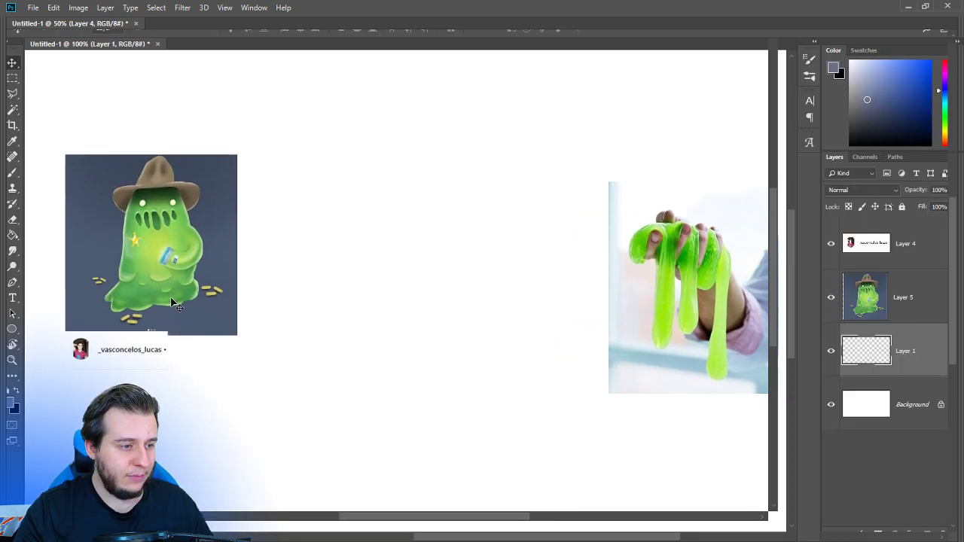
left_click_drag(866, 245, 890, 312)
left_click(911, 253, "shift")
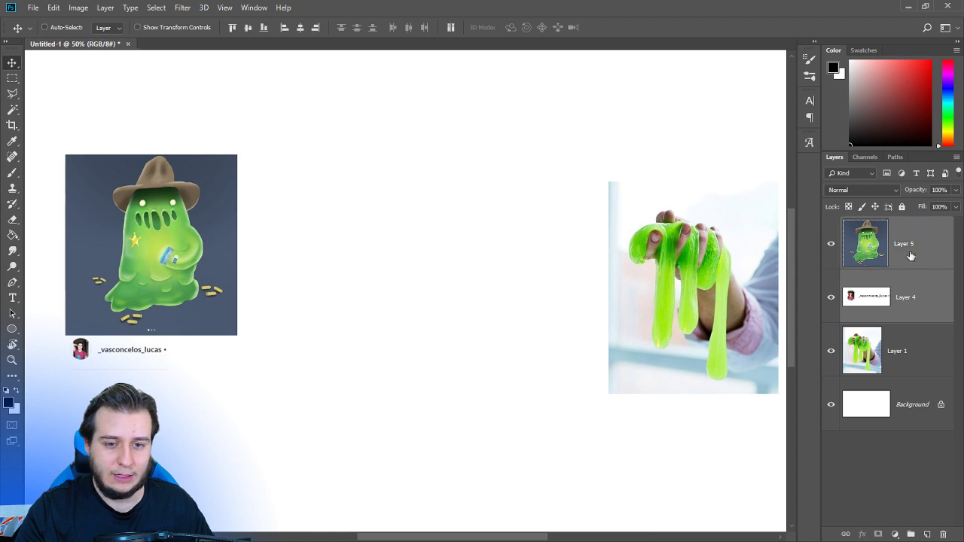
key("ctrl+e")
Move the slime hand photo on Layer 1 right beside the slime artwork and view it at 100%.
left_click(871, 309)
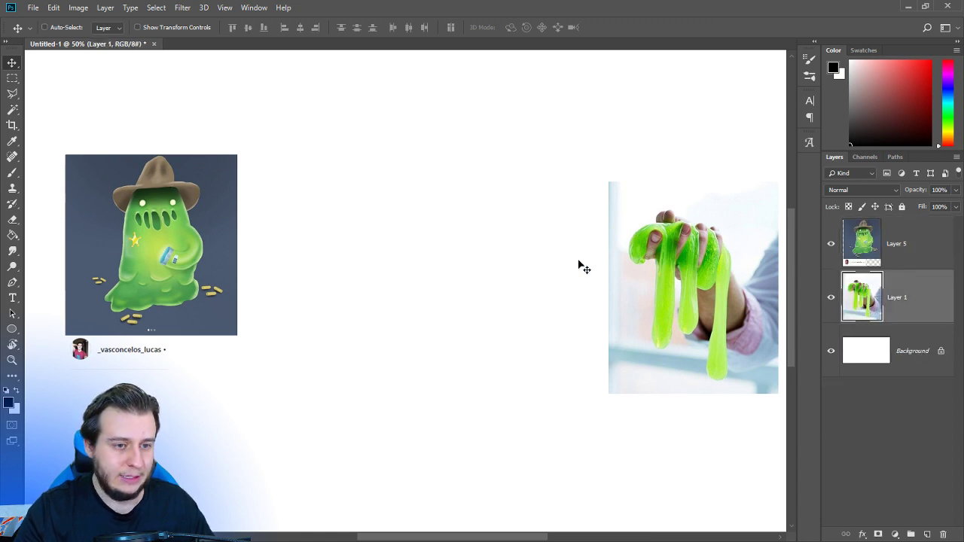
left_click_drag(651, 265, 336, 189)
key("ctrl+plus")
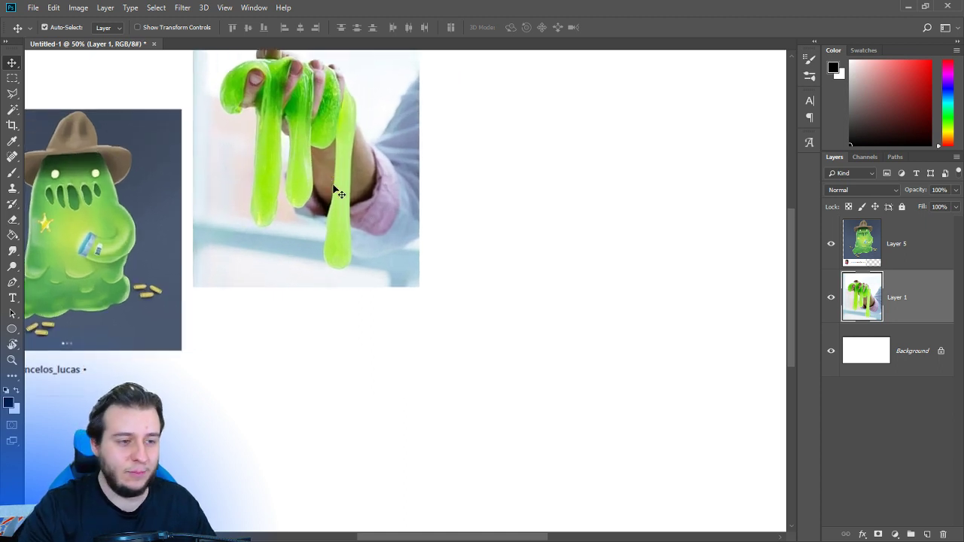
left_click_drag(445, 229, 433, 306)
key("ctrl+plus")
left_click_drag(365, 309, 456, 348)
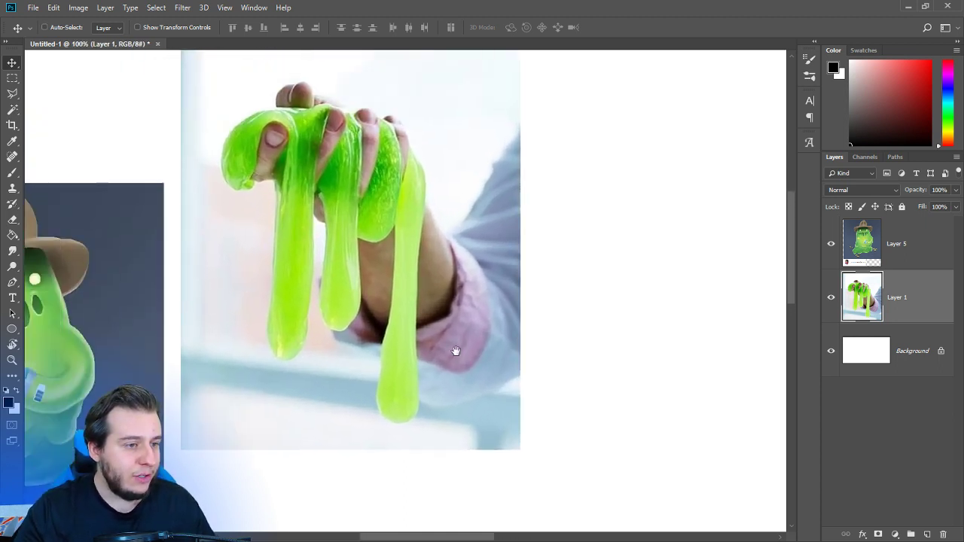
left_click_drag(386, 322, 488, 370)
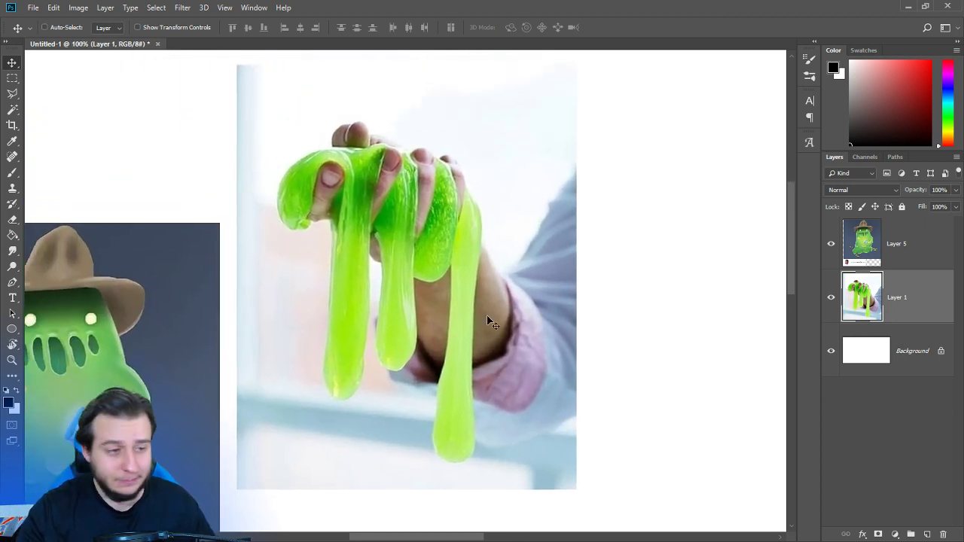
left_click_drag(550, 284, 488, 272)
key("t")
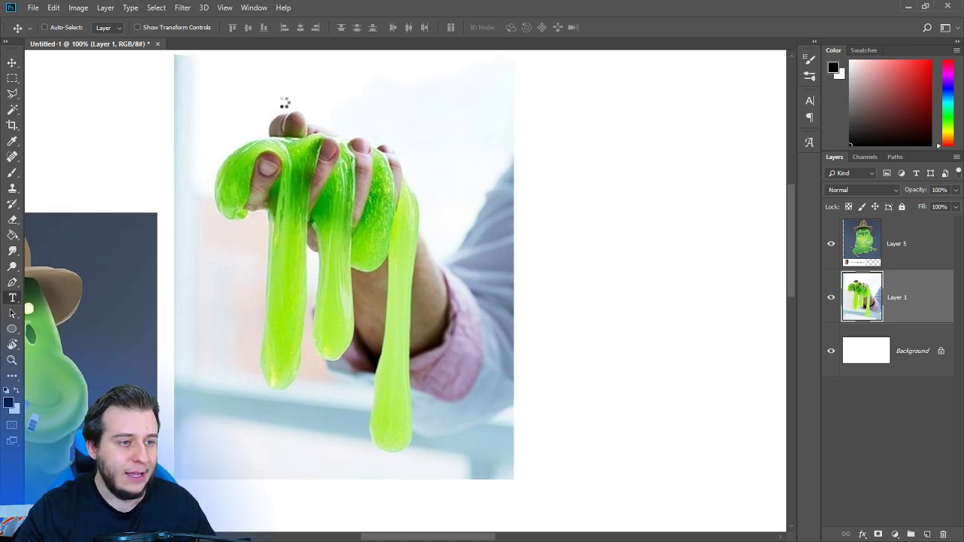
key("ctrl+s")
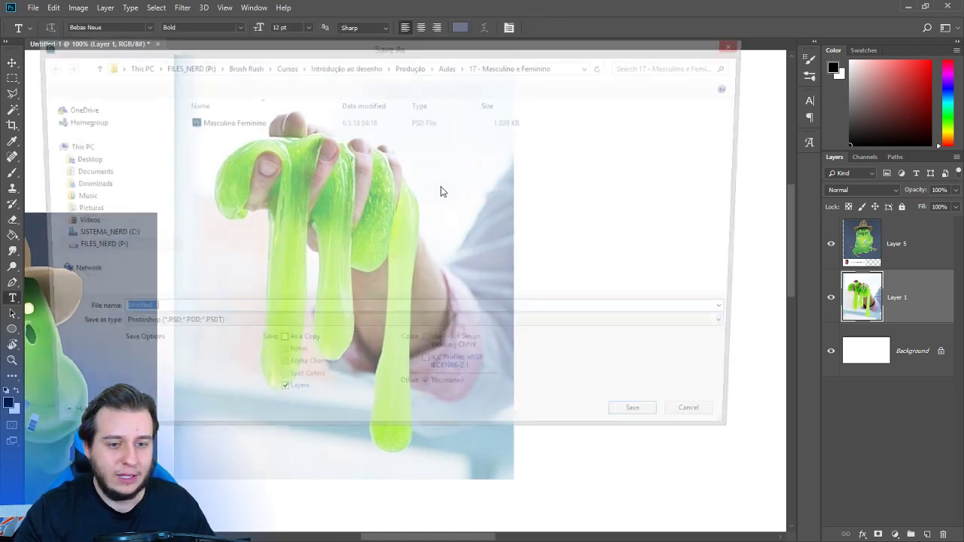
key("Escape")
key("v")
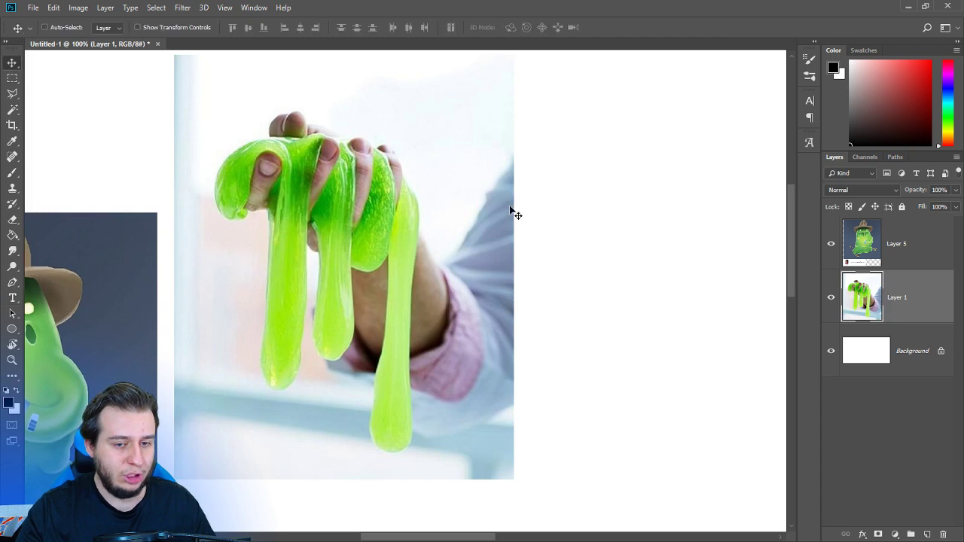
Add a new layer above the slime hand photo's layer and set the Rascunho brush size to 5 px.
left_click(926, 534)
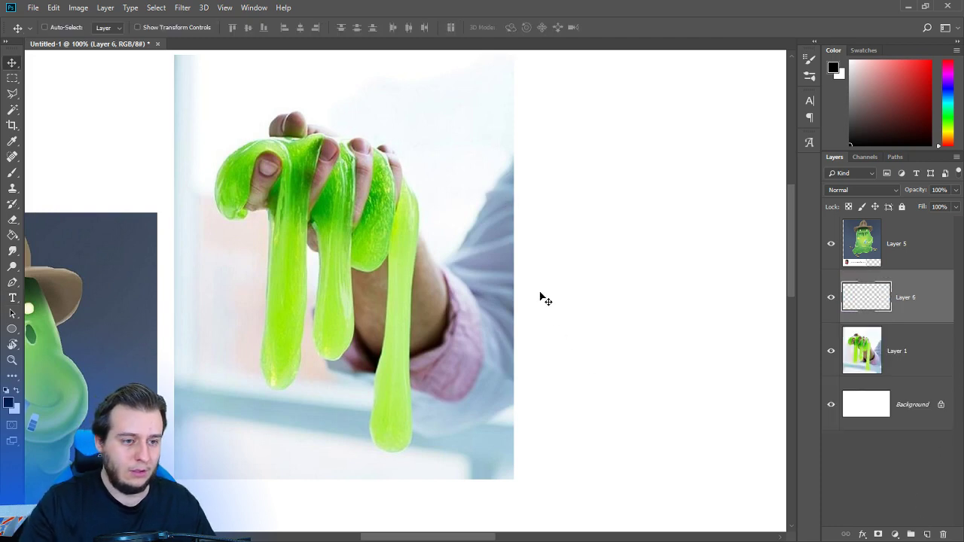
key("b")
left_click_drag(512, 240, 605, 301)
key("ctrl+z")
right_click(595, 270)
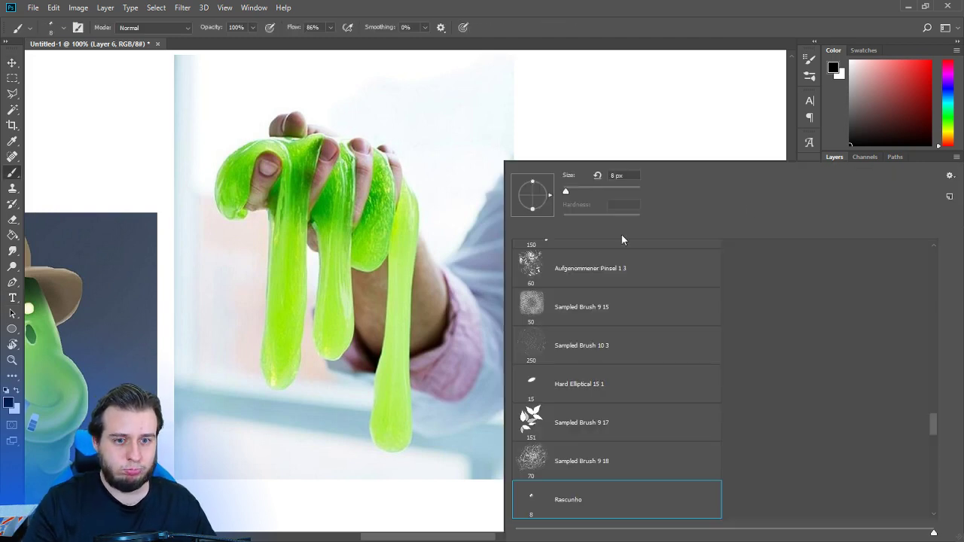
left_click_drag(623, 177, 533, 184)
type("5")
key("Return")
Handwrite "SSS" in black above the hand in the photo and underline it twice.
left_click_drag(543, 244, 584, 321)
left_click_drag(381, 153, 375, 186)
mouse_move(414, 155)
left_mouse_down()
mouse_move(399, 188)
mouse_move(387, 165)
mouse_move(380, 179)
mouse_move(388, 165)
mouse_move(381, 180)
mouse_move(421, 167)
mouse_move(412, 179)
left_mouse_up()
key("ctrl+alt+z")
key("ctrl+alt+z")
key("ctrl+z")
left_click_drag(453, 154, 441, 179)
mouse_move(386, 192)
left_mouse_down()
mouse_move(454, 182)
mouse_move(394, 195)
mouse_move(445, 195)
left_mouse_up()
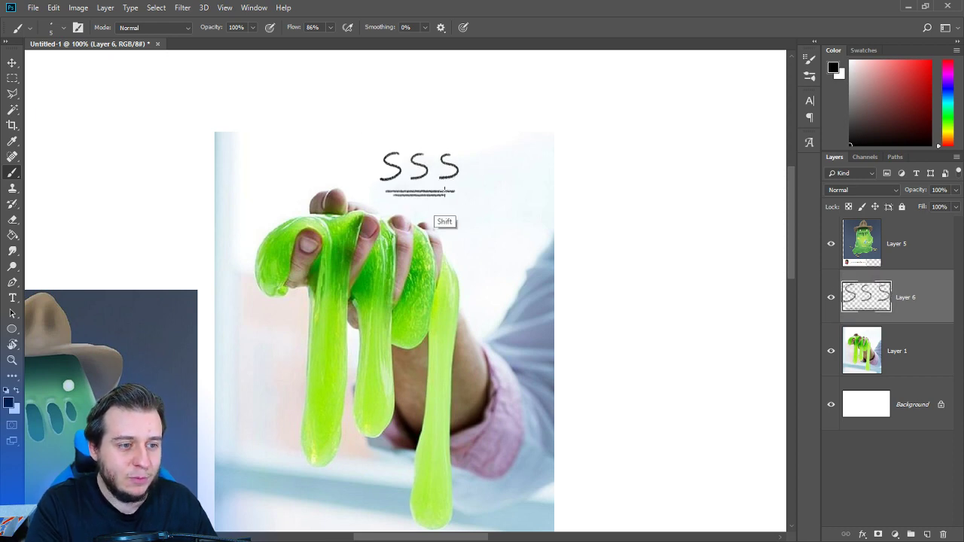
Try short diagonal brush strokes on the slime between the thumb and the next finger, undoing each one.
left_click_drag(458, 282, 429, 223)
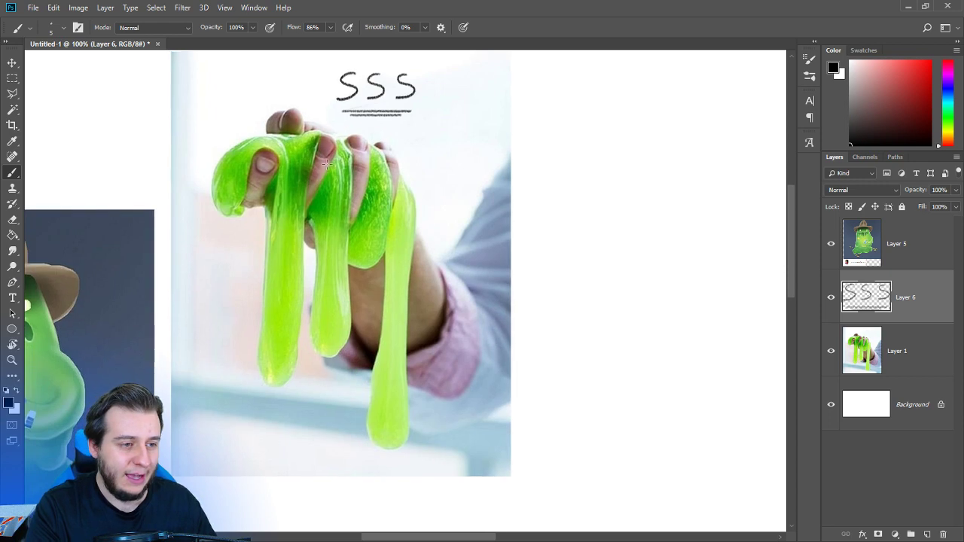
left_click_drag(326, 258, 347, 227)
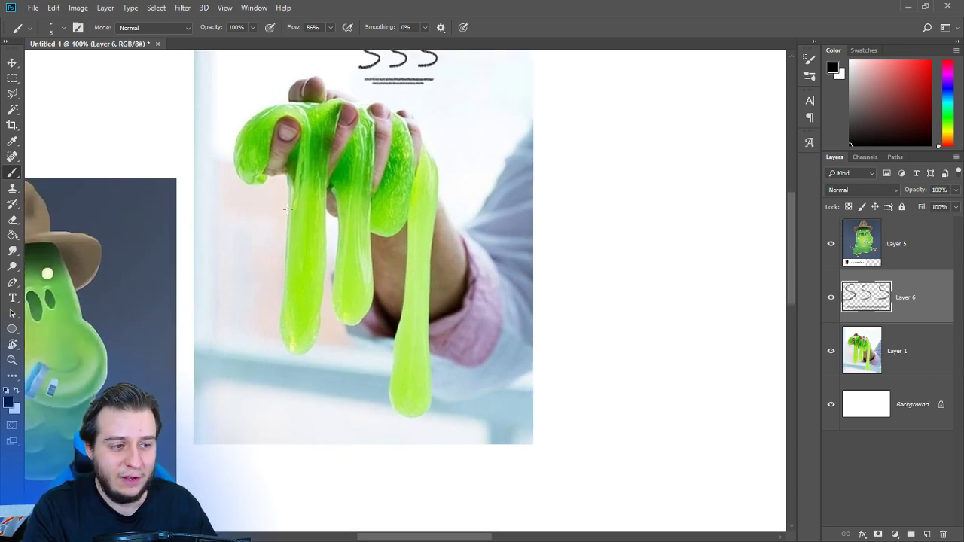
left_click_drag(341, 105, 309, 150)
key("ctrl+z")
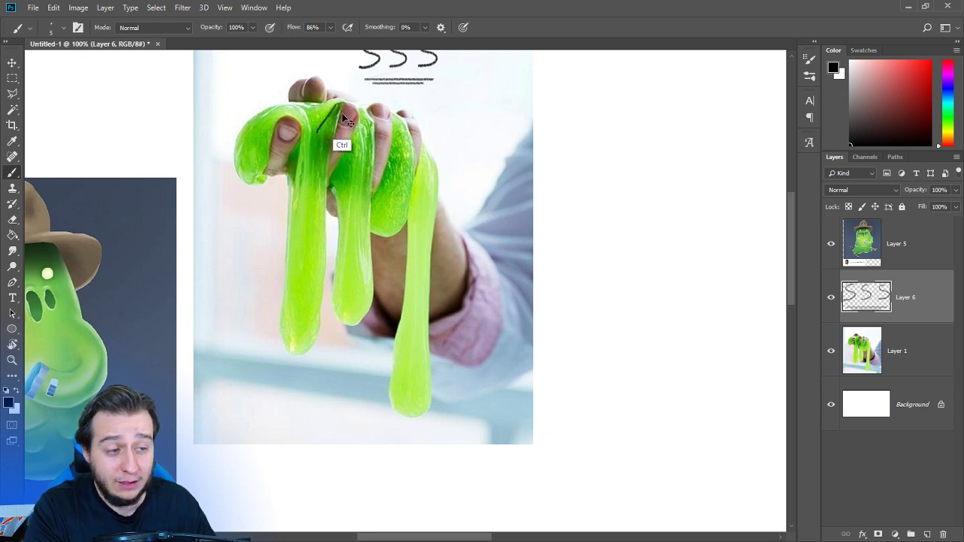
left_click_drag(336, 102, 309, 158)
key("ctrl+z")
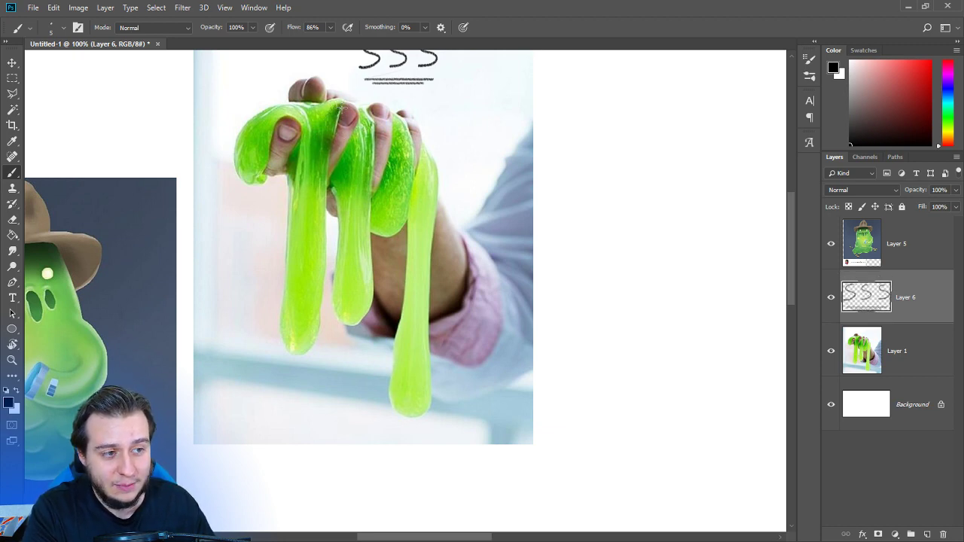
left_click_drag(332, 118, 312, 154)
key("ctrl+z")
Scribble black marks over the darker green slime areas beside the thumb and between the fingers.
key("ctrl+plus")
key("ctrl+plus")
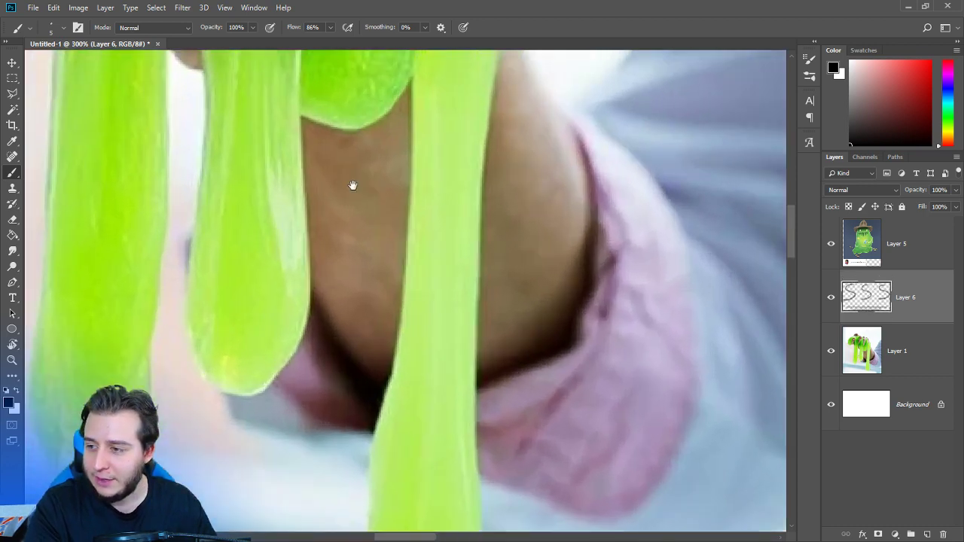
mouse_move(353, 186)
left_mouse_down()
mouse_move(525, 300)
mouse_move(601, 409)
left_mouse_up()
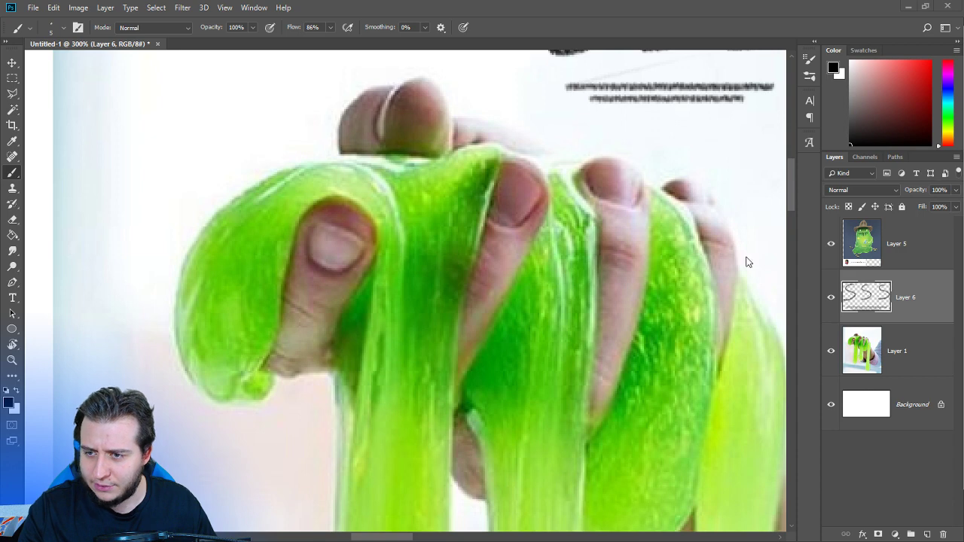
left_click_drag(492, 315, 349, 202)
key("ctrl+minus")
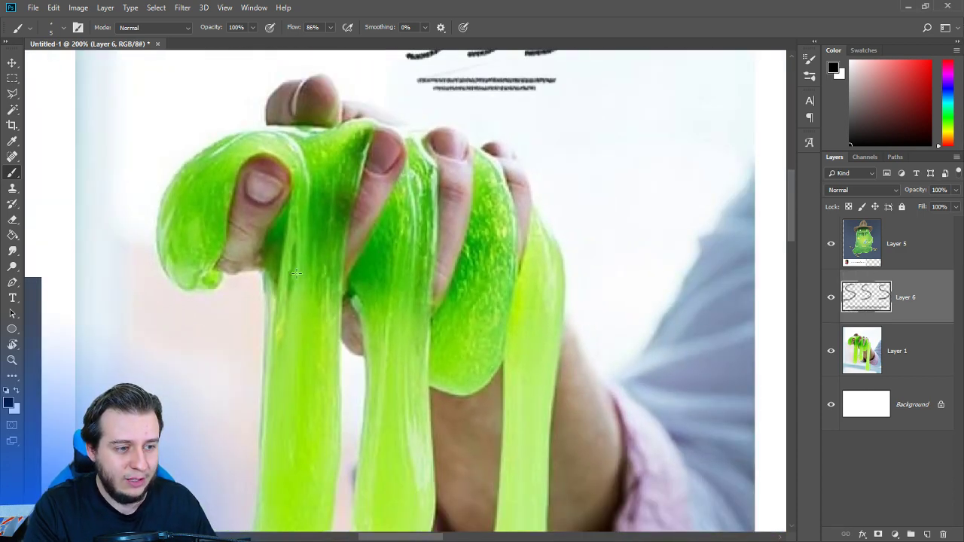
left_click_drag(285, 207, 268, 250)
left_click_drag(346, 164, 330, 250)
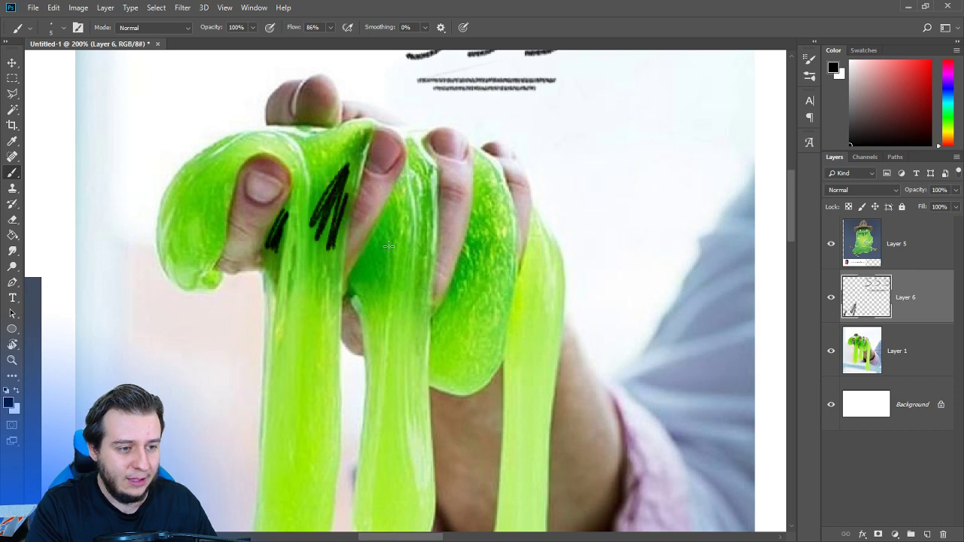
mouse_move(392, 213)
left_mouse_down()
mouse_move(374, 280)
mouse_move(399, 272)
mouse_move(381, 304)
mouse_move(417, 245)
left_mouse_up()
Draw arrows pointing at the three hanging slime strands, and circle one spot on the darker blob and one on the longest strand.
key("ctrl+minus")
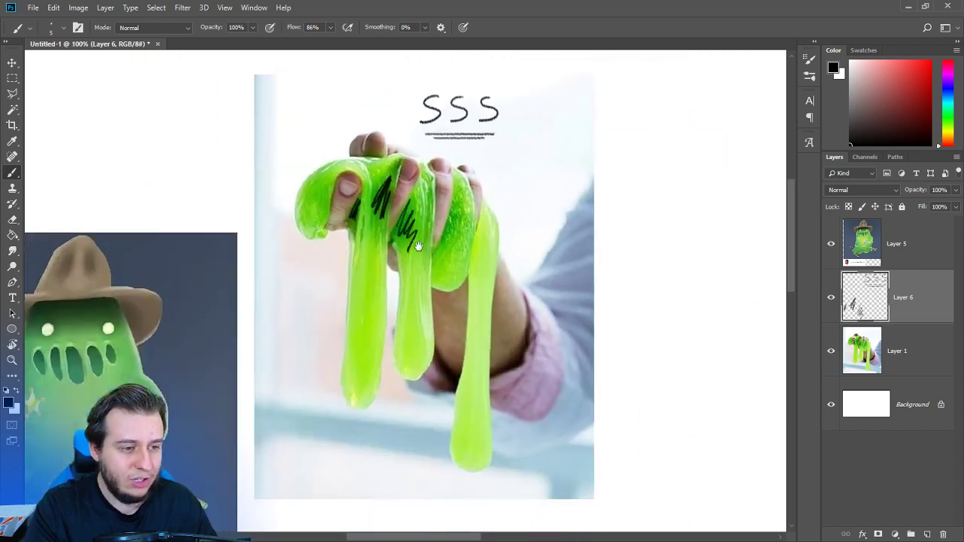
mouse_move(304, 307)
left_mouse_down()
mouse_move(344, 320)
mouse_move(337, 324)
left_mouse_up()
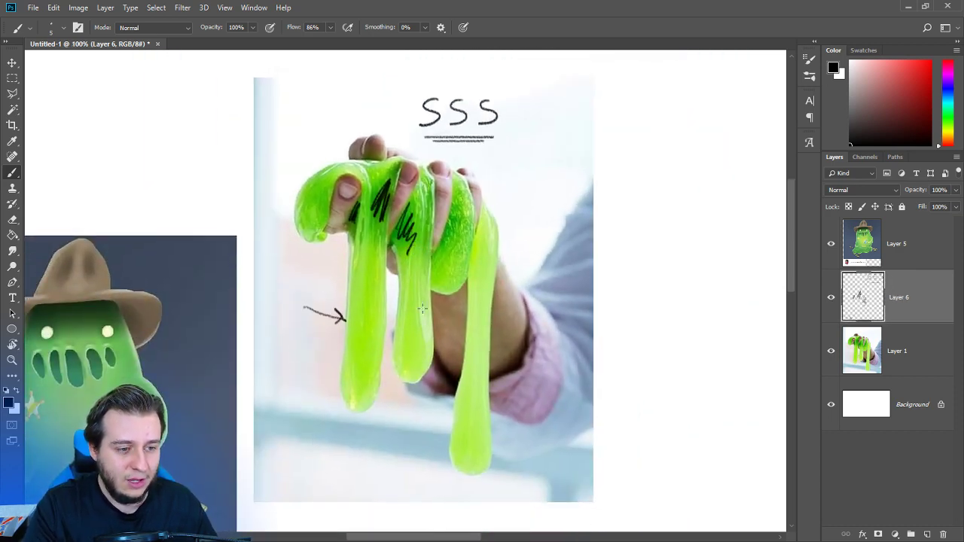
left_click_drag(385, 293, 390, 302)
left_click_drag(449, 315, 462, 327)
left_click_drag(457, 321, 459, 332)
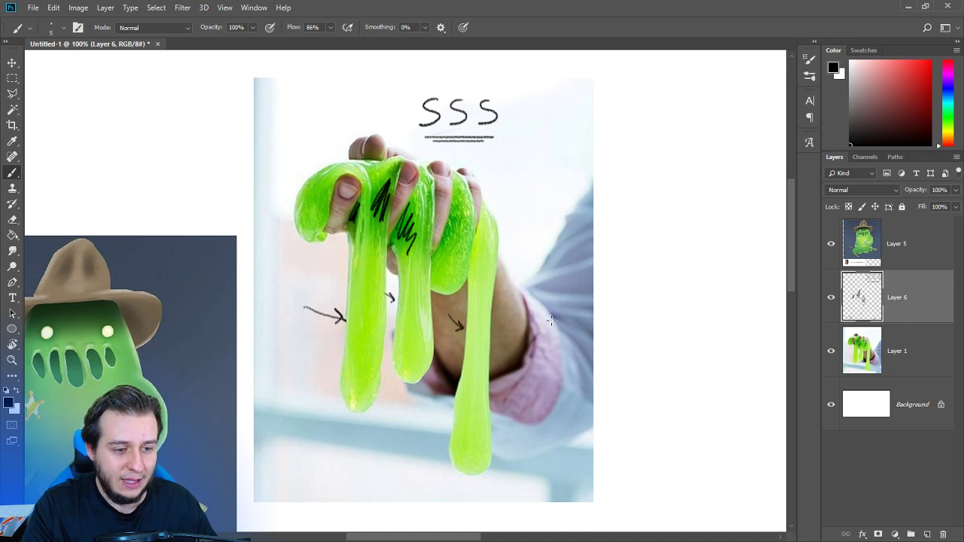
mouse_move(555, 317)
left_mouse_down()
mouse_move(497, 372)
mouse_move(506, 371)
left_mouse_up()
left_click_drag(458, 217, 446, 232)
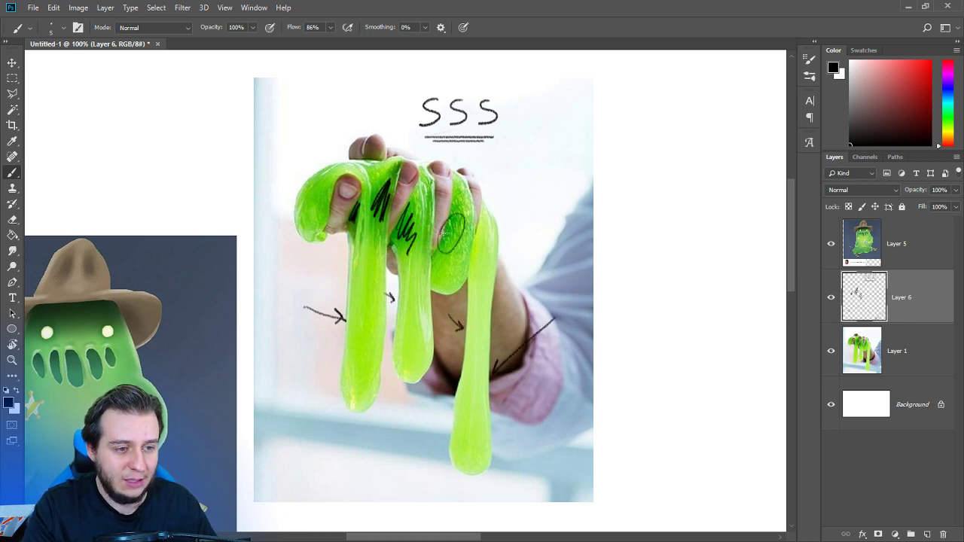
mouse_move(482, 270)
left_mouse_down()
mouse_move(477, 284)
mouse_move(479, 273)
left_mouse_up()
Handwrite "saturação" in the photo's upper left corner and underline it twice.
mouse_move(437, 345)
left_mouse_down()
mouse_move(521, 303)
mouse_move(452, 286)
left_mouse_up()
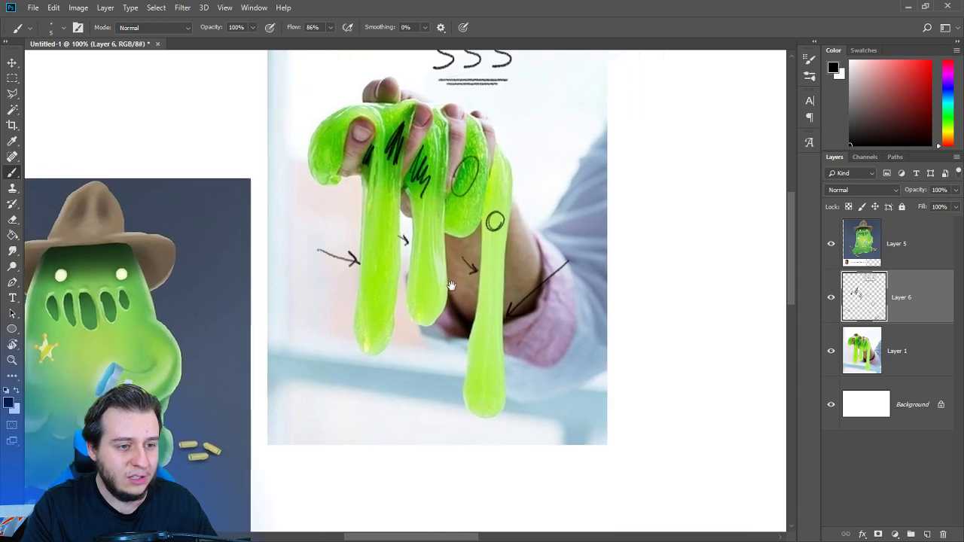
left_click_drag(425, 125, 436, 195)
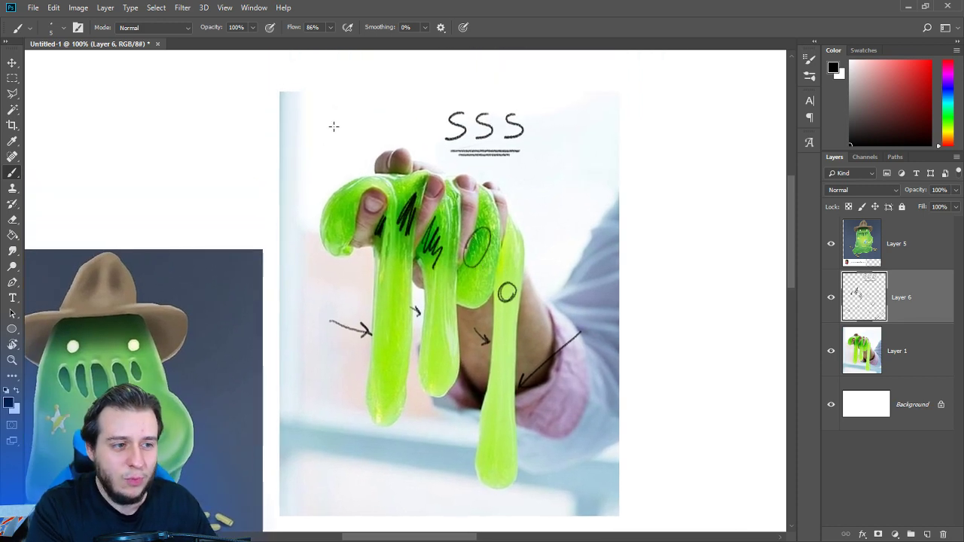
mouse_move(301, 110)
left_mouse_down()
mouse_move(297, 129)
mouse_move(369, 109)
mouse_move(345, 129)
mouse_move(341, 111)
left_mouse_up()
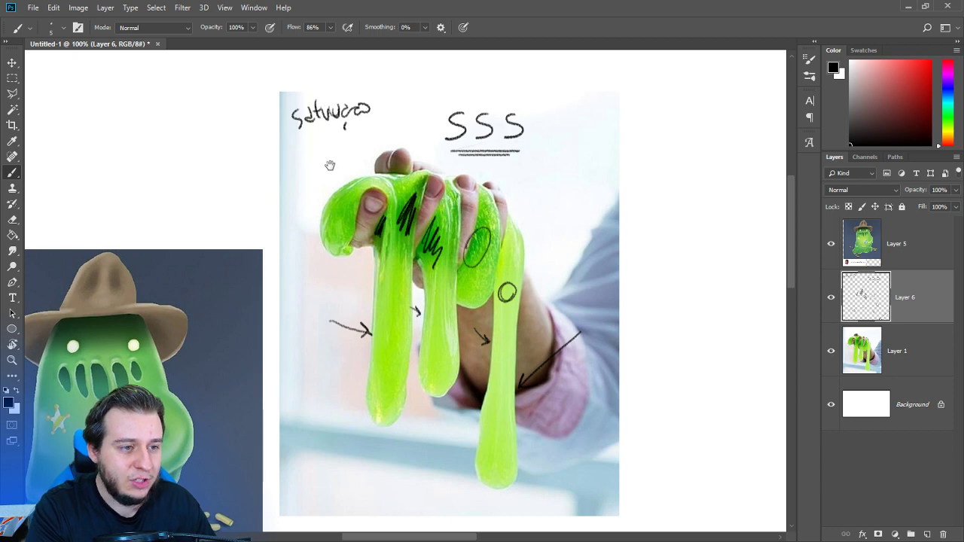
mouse_move(330, 165)
left_mouse_down()
mouse_move(376, 137)
mouse_move(384, 98)
mouse_move(428, 79)
left_mouse_up()
left_click_drag(374, 102, 420, 84)
Compare the colours and shading of the slime cowboy artwork with the annotated slime hand photo.
left_click_drag(377, 173, 355, 132)
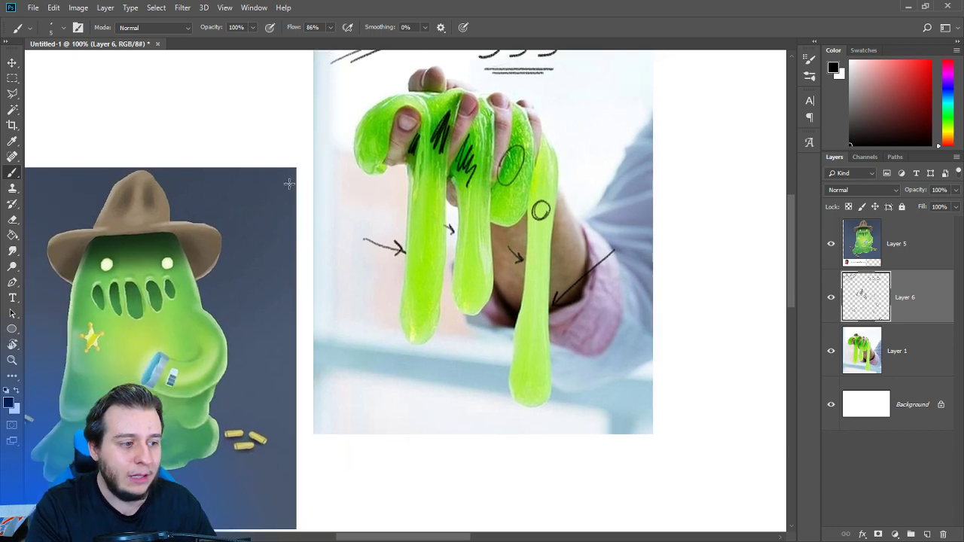
mouse_move(268, 337)
left_mouse_down()
mouse_move(441, 284)
mouse_move(467, 265)
mouse_move(482, 342)
mouse_move(460, 314)
left_mouse_up()
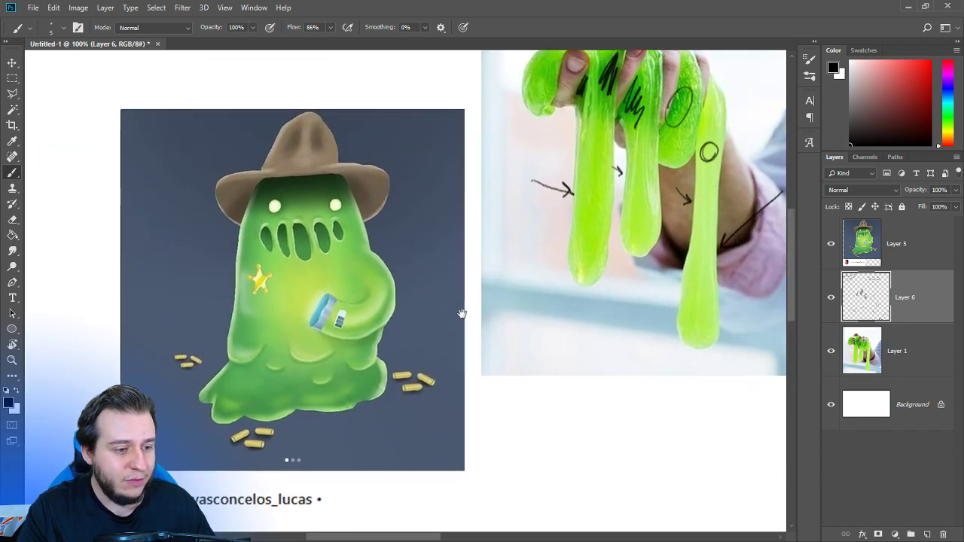
left_click_drag(406, 334, 390, 385)
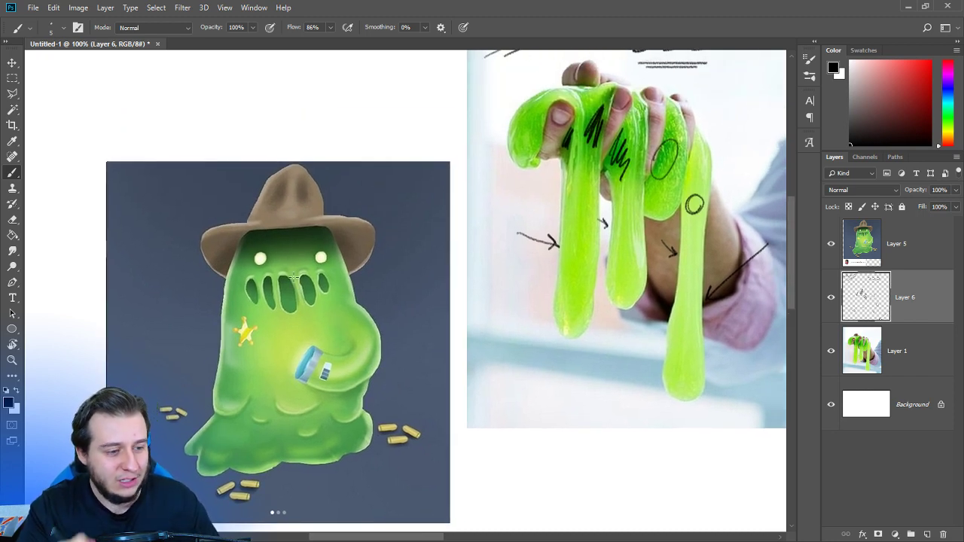
left_click_drag(534, 342, 379, 334)
left_click_drag(536, 342, 464, 381)
mouse_move(483, 337)
left_mouse_down()
mouse_move(518, 389)
mouse_move(372, 354)
left_mouse_up()
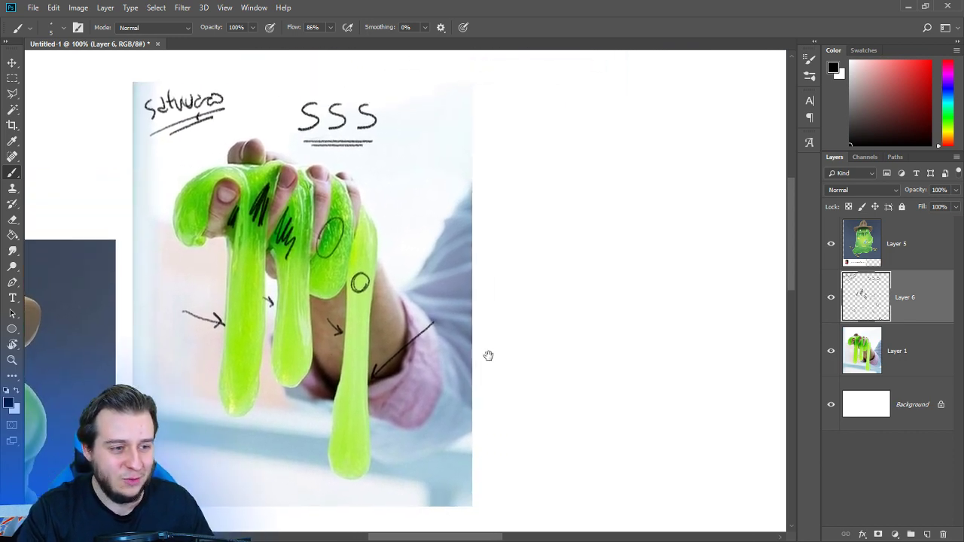
left_click_drag(489, 355, 482, 323)
left_click_drag(589, 285, 594, 309)
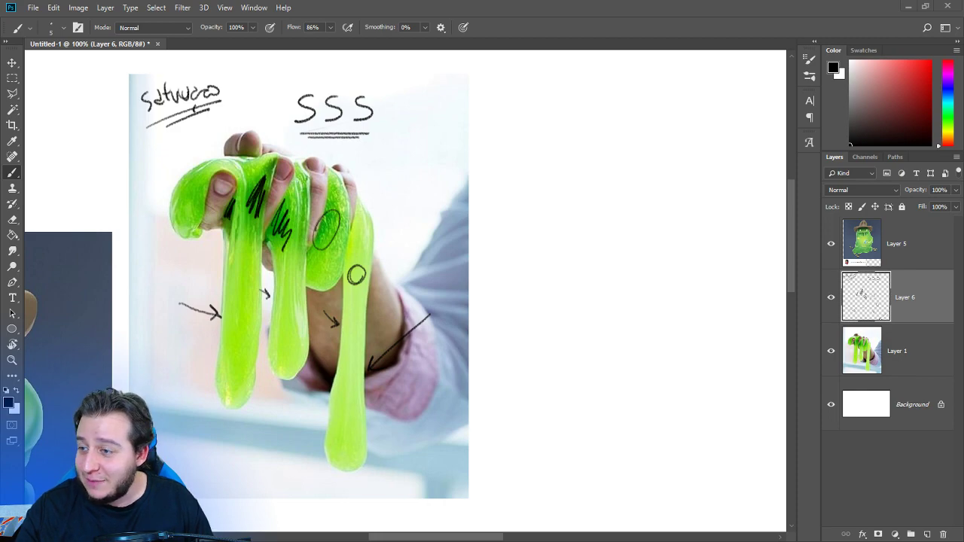
Paste the photo of slime dripping into a clear cup and place it over the hand photo's upper right edge.
key("alt+Tab")
key("alt+Tab")
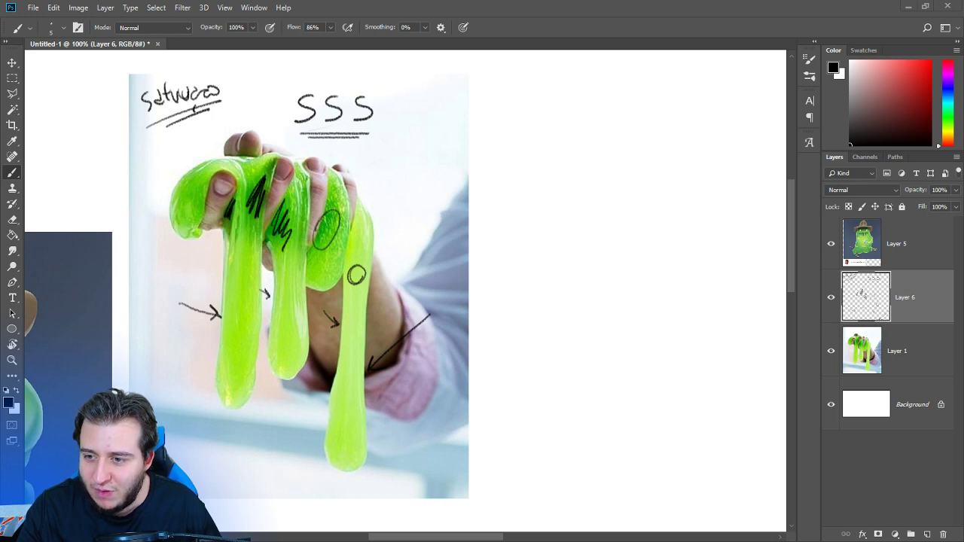
key("ctrl+v")
left_click_drag(435, 257, 640, 196)
key("v")
key("ctrl+z")
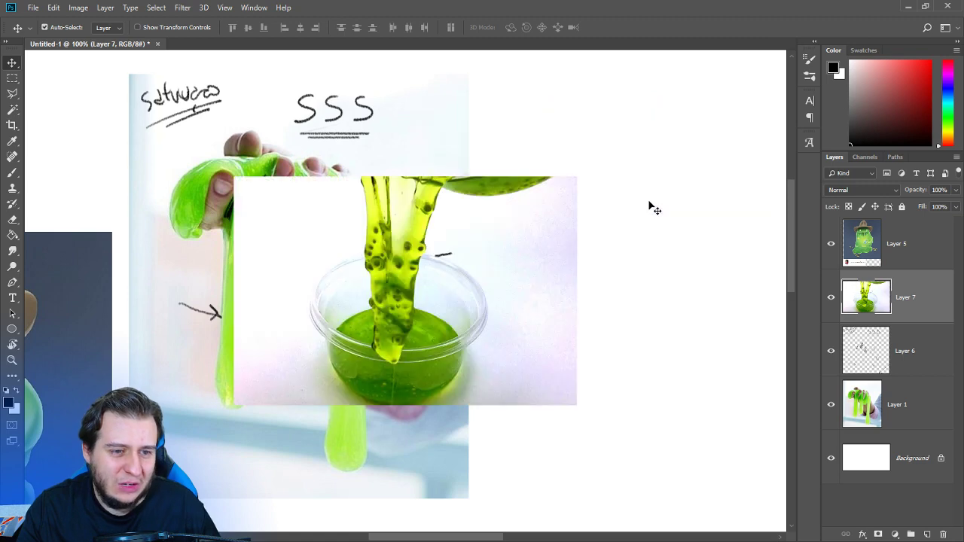
left_click_drag(450, 303, 641, 183)
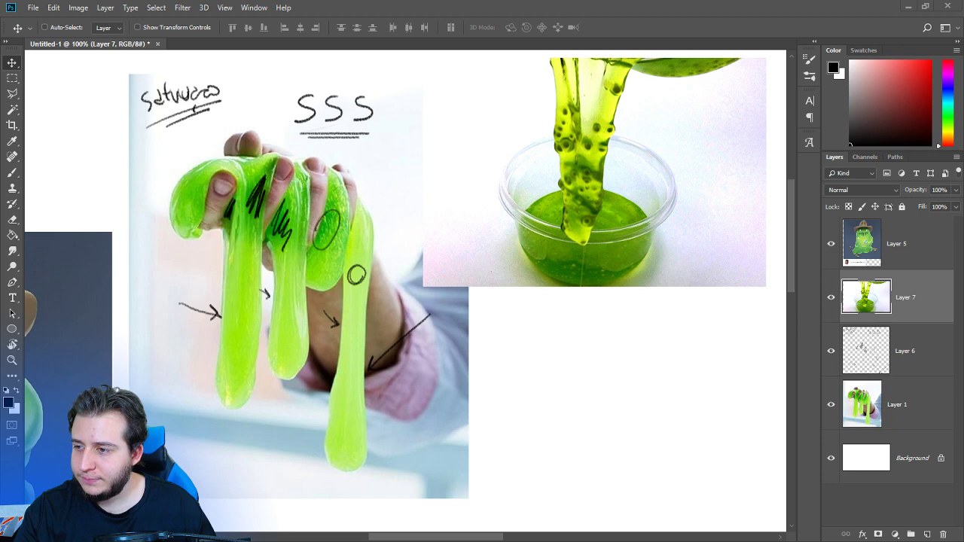
Paste the "Bug Slime" photo collage and place it below the slime cup photo, to the right of the hand photo.
key("alt+Tab")
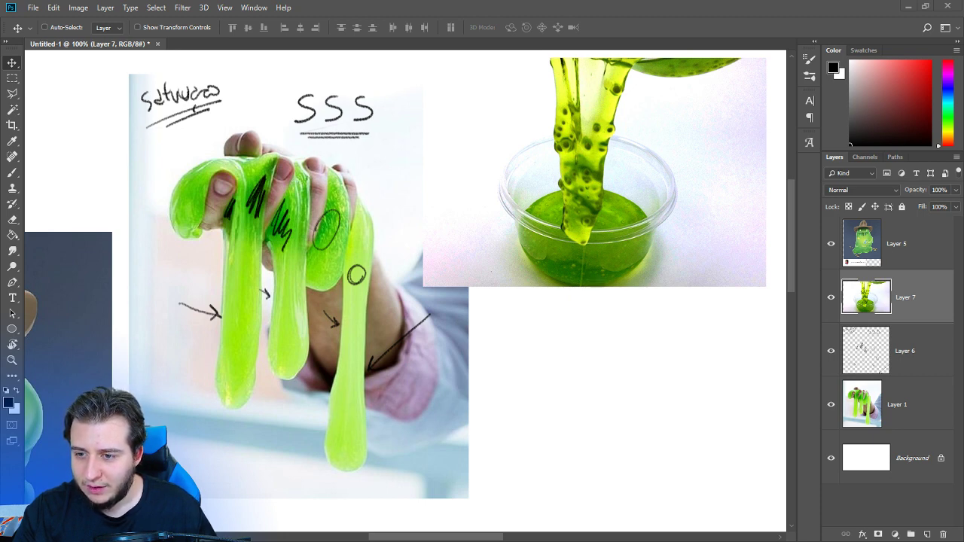
key("ctrl+v")
left_click_drag(596, 364, 466, 285)
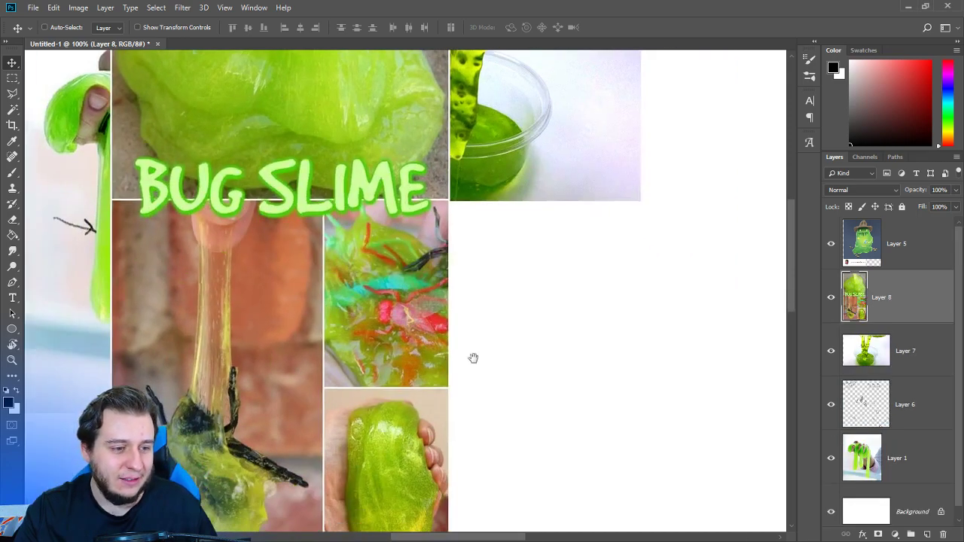
left_click_drag(517, 372, 479, 272)
left_click_drag(303, 258, 614, 376)
left_click_drag(616, 206, 618, 411)
left_click_drag(621, 323, 593, 344)
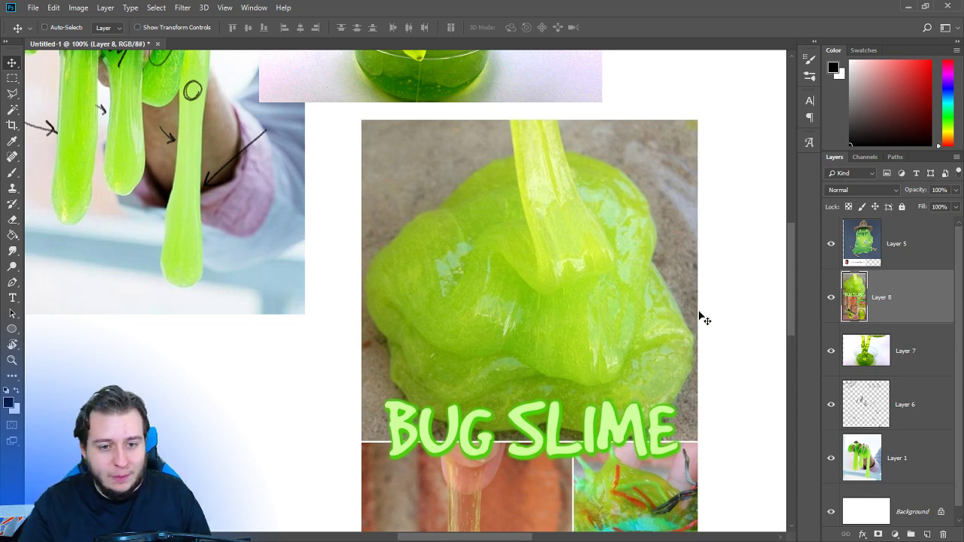
left_click_drag(687, 311, 675, 380)
Try clipping the layer thumbnails to document bounds, and switch them back to layer bounds.
right_click(862, 301)
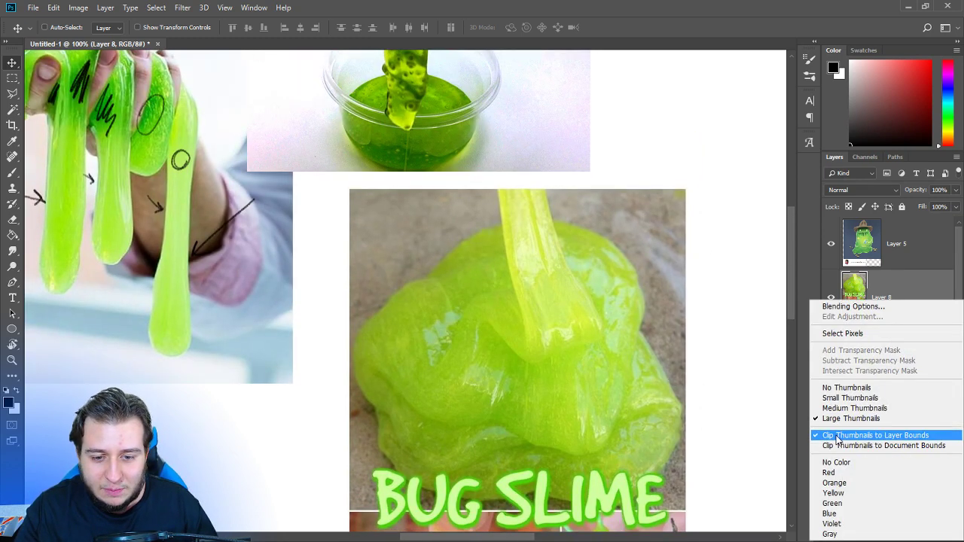
left_click(832, 446)
right_click(876, 269)
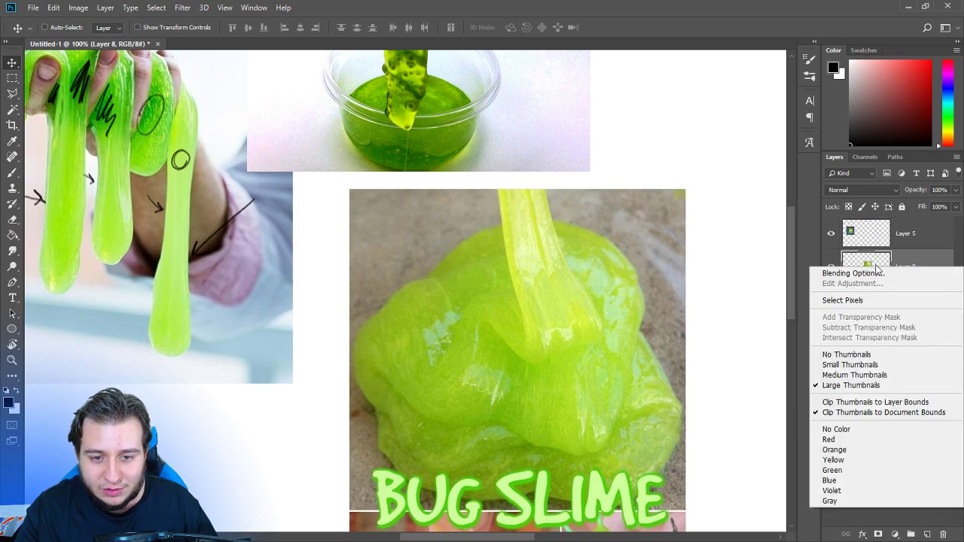
left_click(847, 402)
right_click(859, 286)
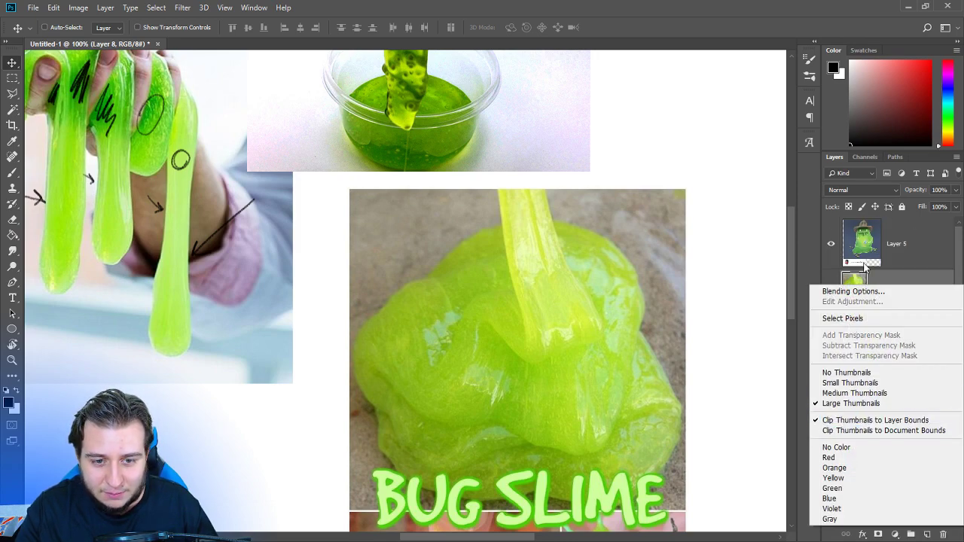
right_click(863, 276)
left_click(861, 256)
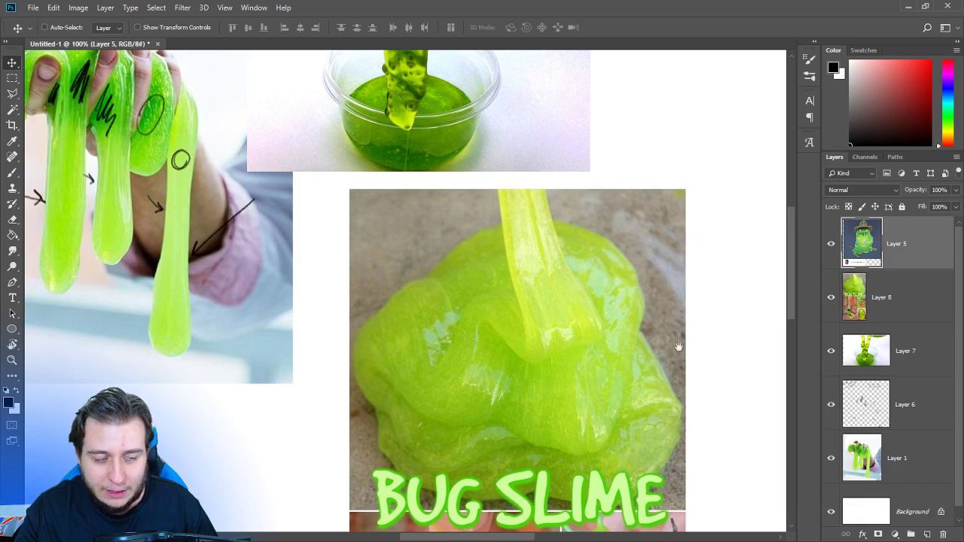
Move the handwritten annotation layer, Layer 6, to the top of the layer stack.
left_click_drag(669, 381, 743, 410)
left_click_drag(602, 452, 741, 346)
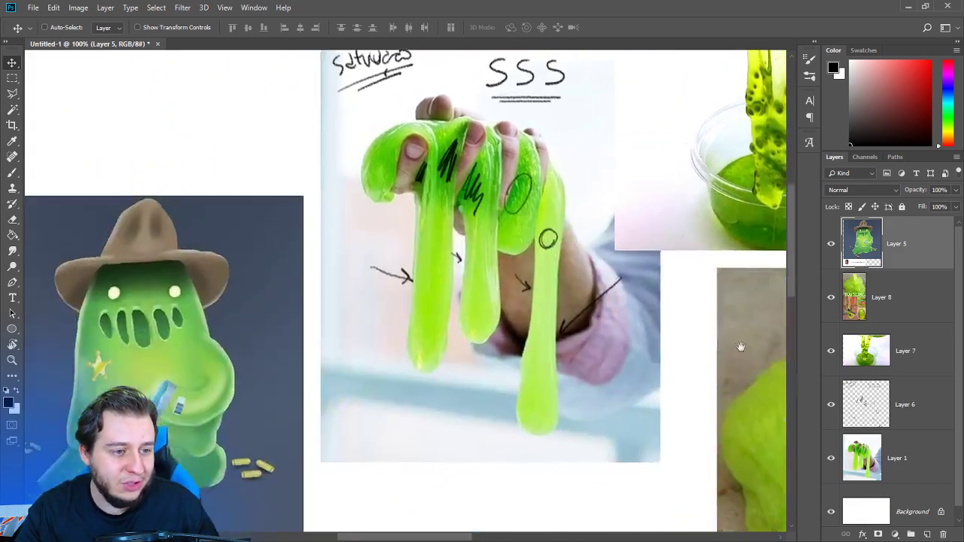
left_click_drag(701, 455, 670, 360)
left_click_drag(768, 301, 663, 351)
mouse_move(710, 307)
left_mouse_down()
mouse_move(693, 399)
mouse_move(728, 442)
left_mouse_up()
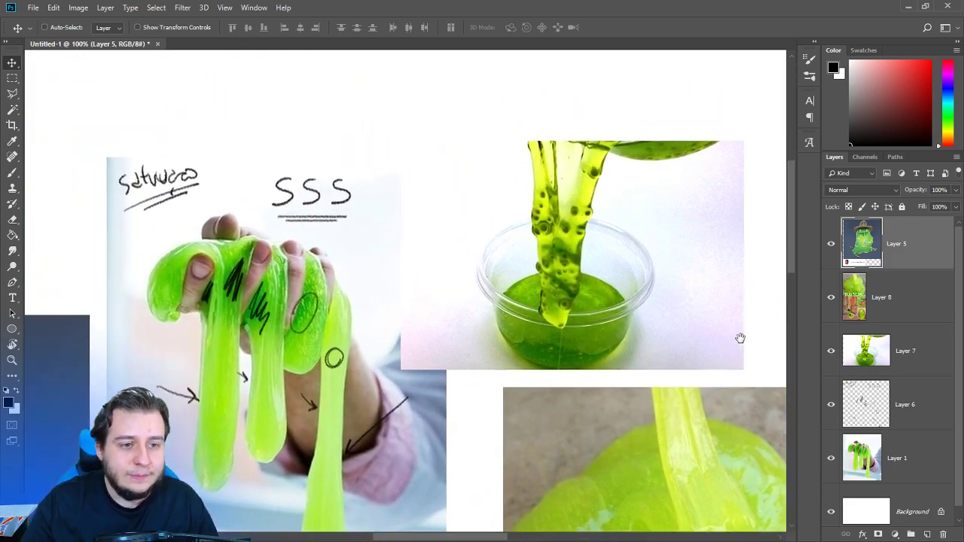
key("b")
key("ctrl+plus")
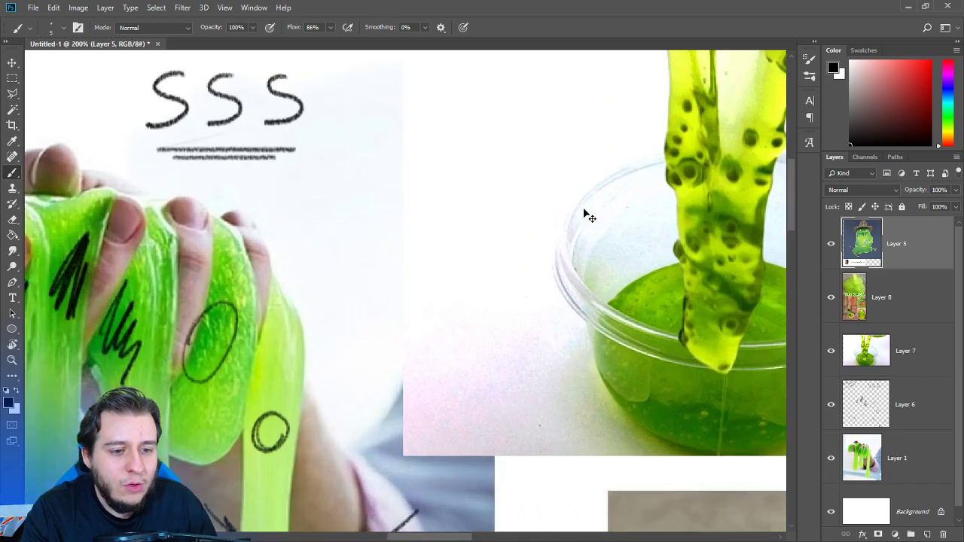
left_click_drag(596, 295, 459, 316)
left_click_drag(667, 282, 616, 381)
left_click(895, 395)
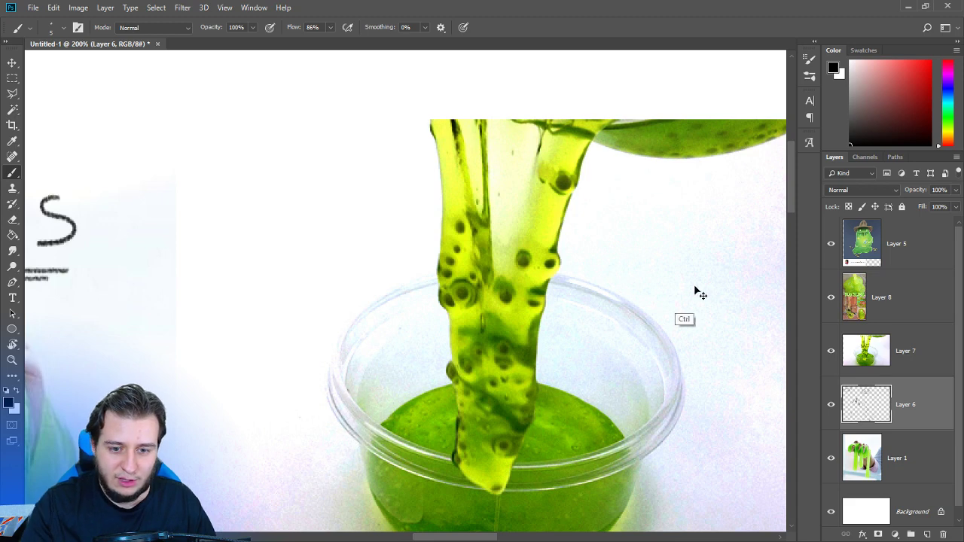
key("ctrl+shift+bracketright")
Draw one arrow to the left edge of the slime strand above the cup and another to its upper right bubble.
key("e")
mouse_move(426, 232)
left_mouse_down()
mouse_move(391, 190)
mouse_move(436, 213)
mouse_move(426, 216)
left_mouse_up()
key("b")
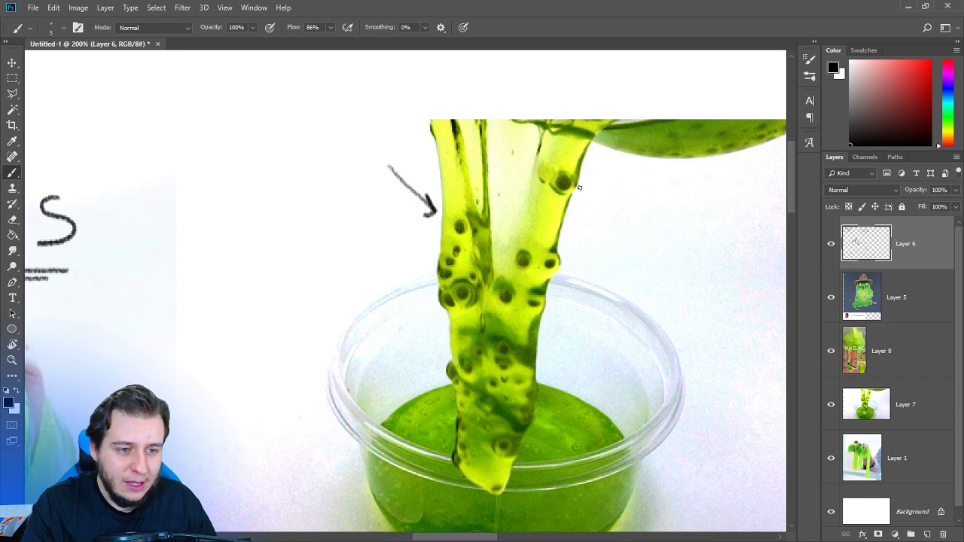
mouse_move(501, 169)
left_mouse_down()
mouse_move(566, 194)
mouse_move(552, 187)
left_mouse_up()
Sketch an enlarged bubble to the right of the strand, with a broken outer ring and a filled dark centre.
mouse_move(708, 185)
left_mouse_down()
mouse_move(711, 259)
mouse_move(697, 267)
left_mouse_up()
mouse_move(671, 205)
left_mouse_down()
mouse_move(650, 251)
mouse_move(679, 267)
left_mouse_up()
mouse_move(699, 223)
left_mouse_down()
mouse_move(680, 246)
mouse_move(694, 220)
mouse_move(657, 228)
mouse_move(664, 224)
mouse_move(658, 241)
left_mouse_up()
mouse_move(703, 202)
left_mouse_down()
mouse_move(689, 199)
mouse_move(721, 235)
left_mouse_up()
left_click_drag(696, 265, 685, 268)
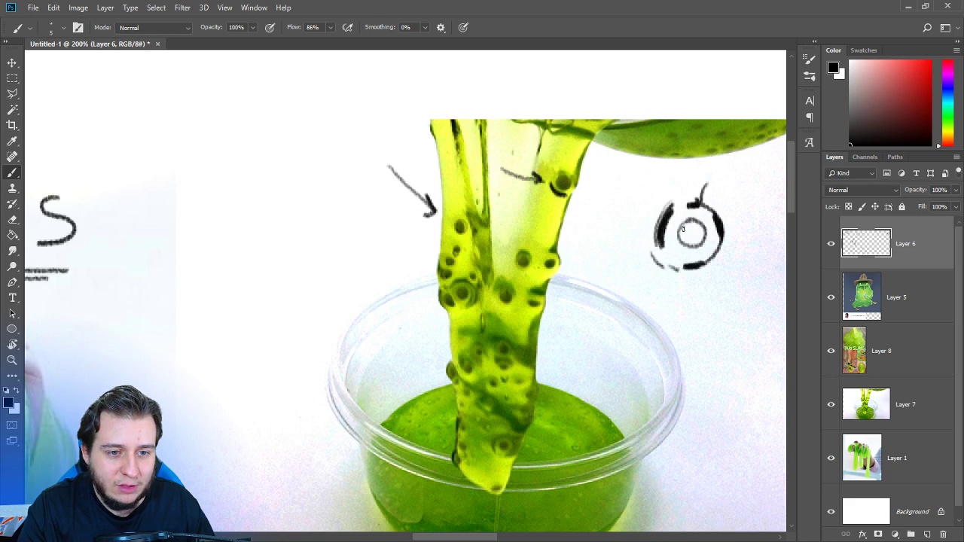
mouse_move(681, 229)
left_mouse_down()
mouse_move(694, 229)
mouse_move(692, 244)
left_mouse_up()
Draw an arrow out from the strand's right edge and sketch an enlarged bulging edge with a dark spot and hatching beside the cup.
left_click_drag(689, 326, 667, 236)
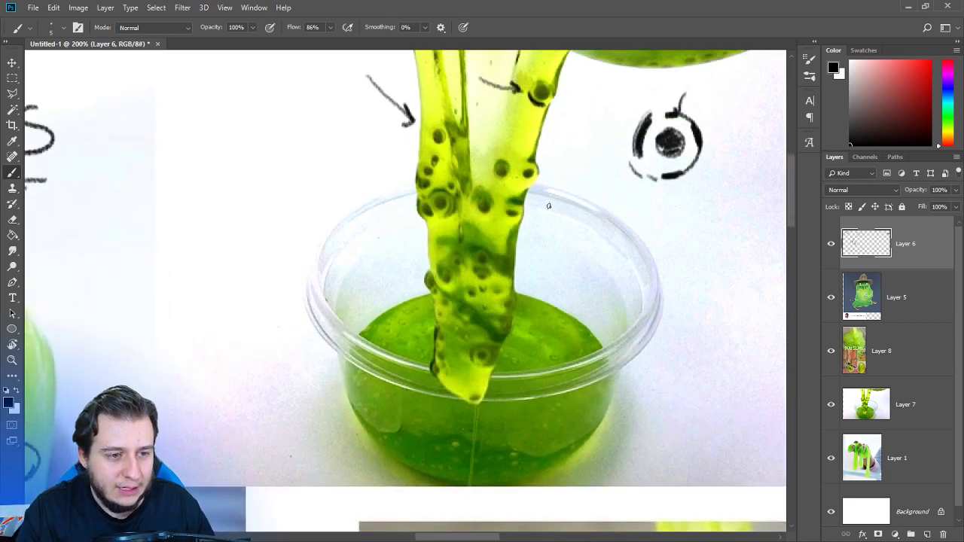
mouse_move(526, 208)
left_mouse_down()
mouse_move(562, 211)
mouse_move(556, 220)
left_mouse_up()
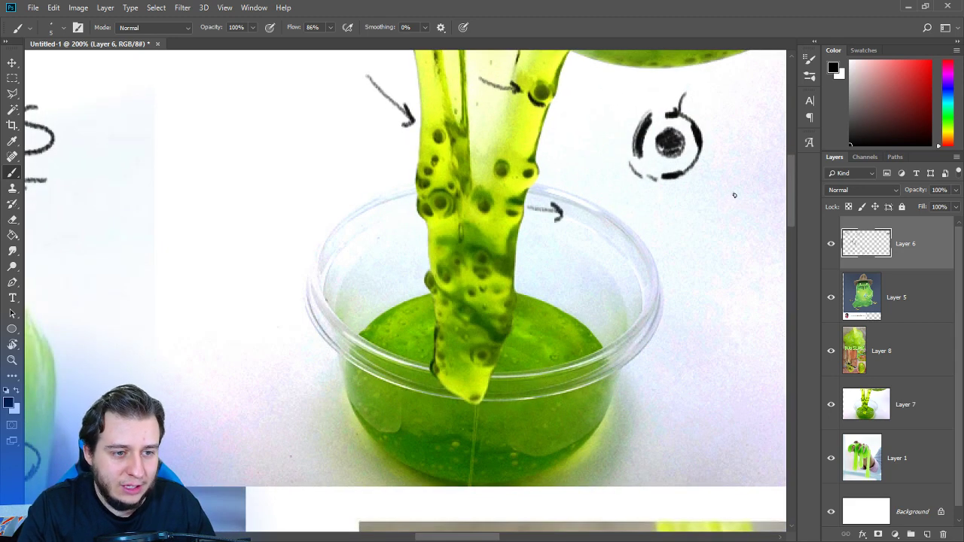
mouse_move(732, 194)
left_mouse_down()
mouse_move(738, 237)
mouse_move(708, 308)
left_mouse_up()
left_click_drag(720, 265, 717, 268)
mouse_move(716, 180)
left_mouse_down()
mouse_move(700, 205)
mouse_move(721, 249)
mouse_move(713, 288)
mouse_move(689, 305)
mouse_move(681, 329)
left_mouse_up()
mouse_move(686, 235)
left_mouse_down()
mouse_move(687, 222)
mouse_move(708, 220)
mouse_move(723, 234)
mouse_move(729, 226)
mouse_move(685, 226)
left_mouse_up()
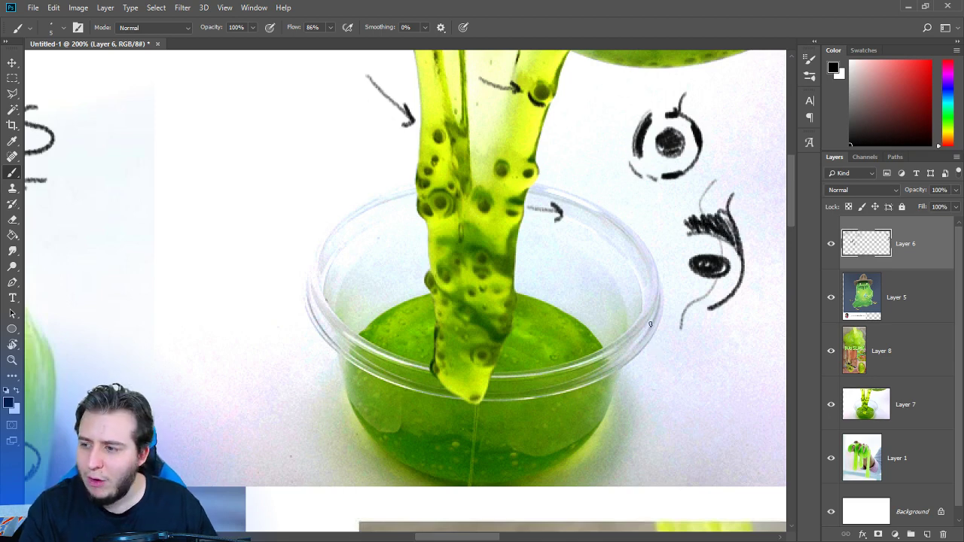
Examine the light and colour of the slime in the cup photo and in the Bug Slime collage pictures.
left_click_drag(612, 253, 697, 331)
left_click_drag(625, 316, 573, 262)
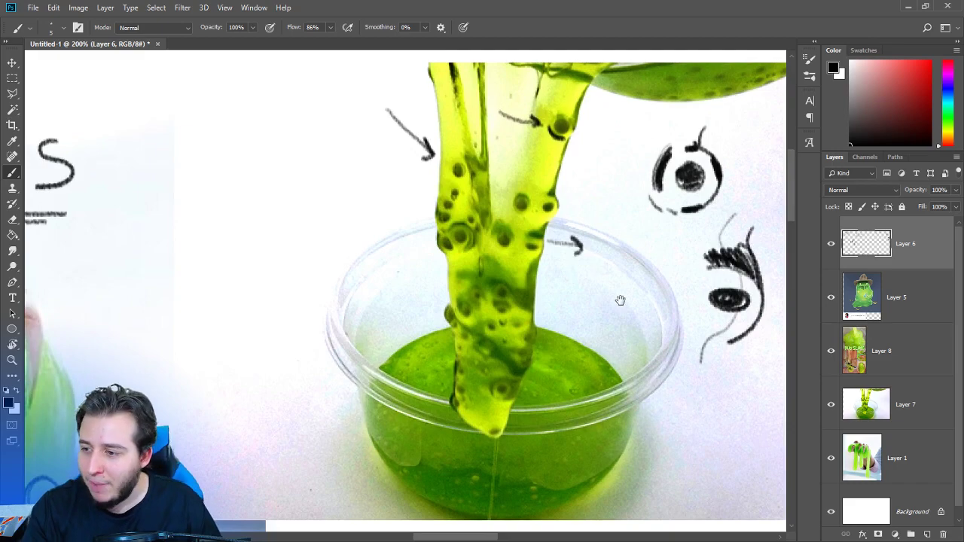
left_click_drag(620, 300, 602, 366)
left_click_drag(548, 320, 470, 226)
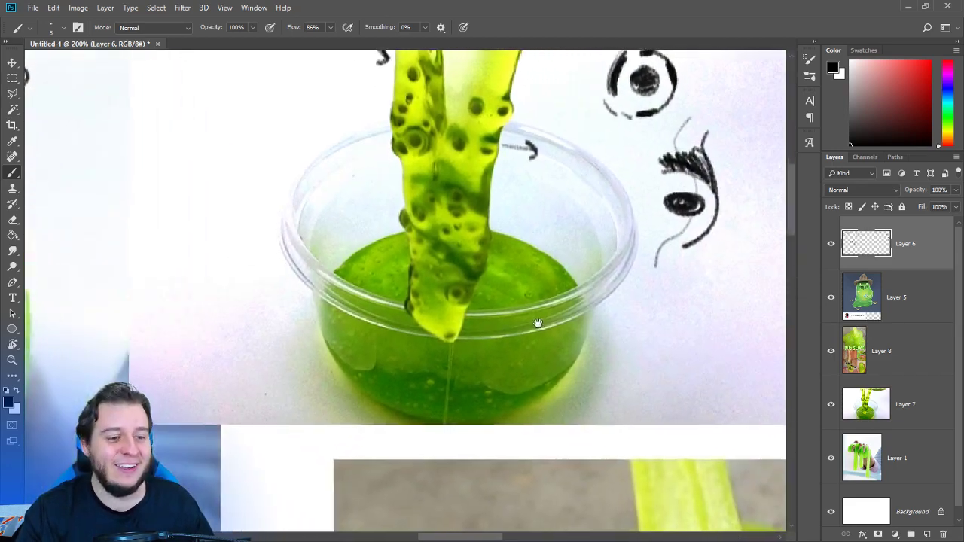
left_click_drag(548, 342, 557, 188)
key("ctrl+minus")
left_click_drag(589, 377, 529, 224)
left_click_drag(582, 315, 561, 332)
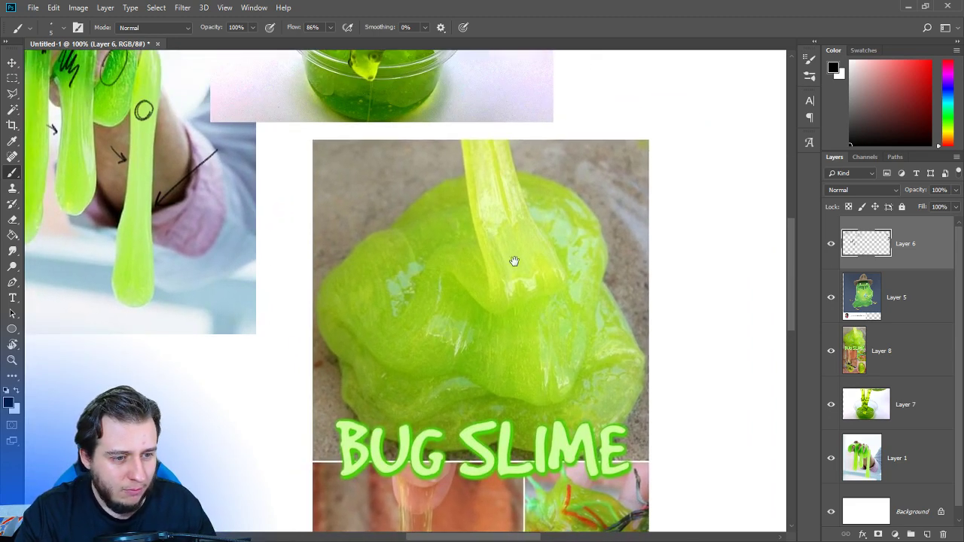
scroll(514, 261, "down", 10)
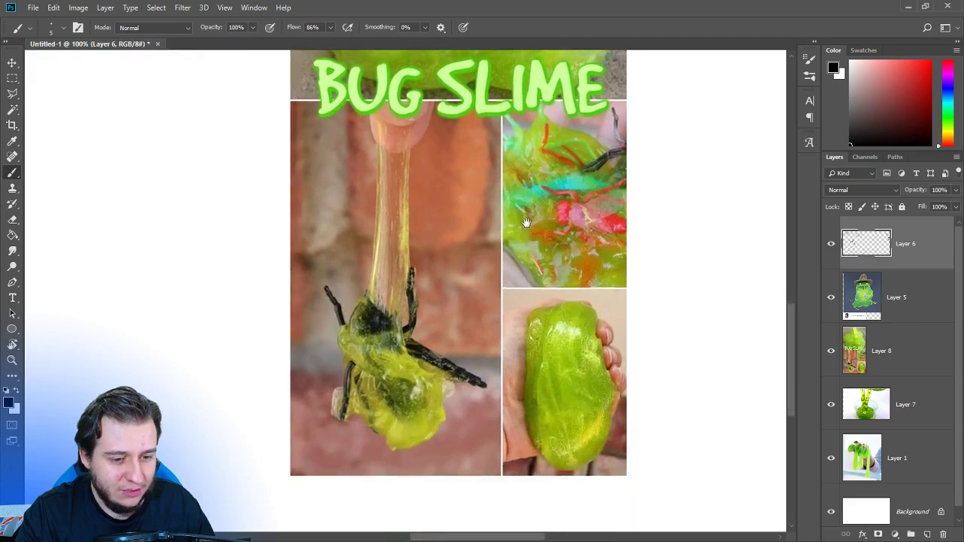
scroll(526, 223, "up", 10)
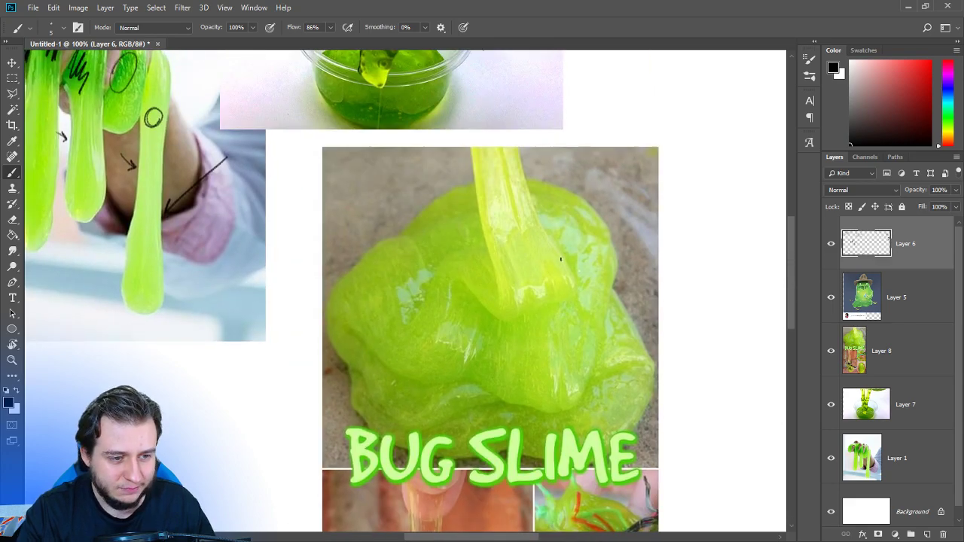
Draw a curved line from the slime mound's green area to the left margin and label it "verde".
left_click_drag(633, 327, 564, 302)
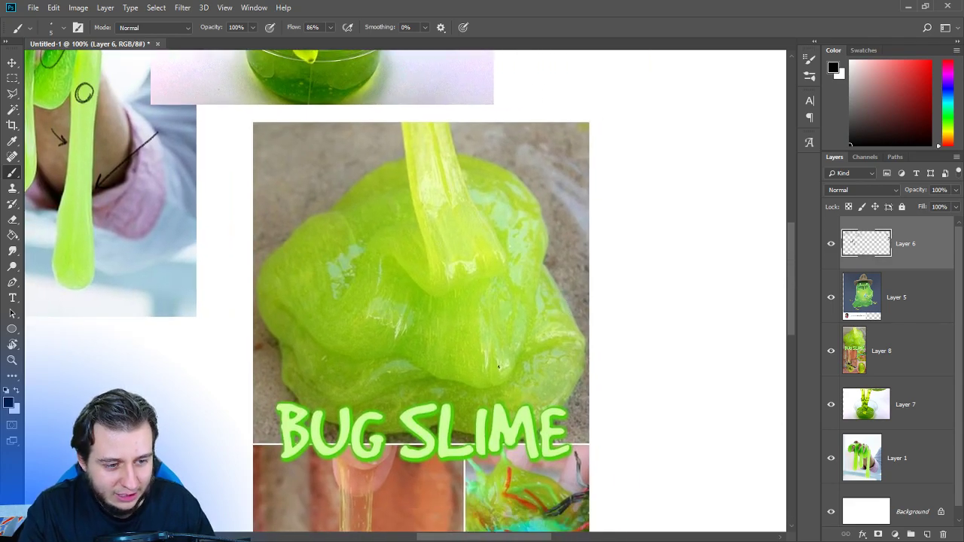
mouse_move(402, 343)
left_mouse_down()
mouse_move(373, 364)
mouse_move(261, 387)
left_mouse_up()
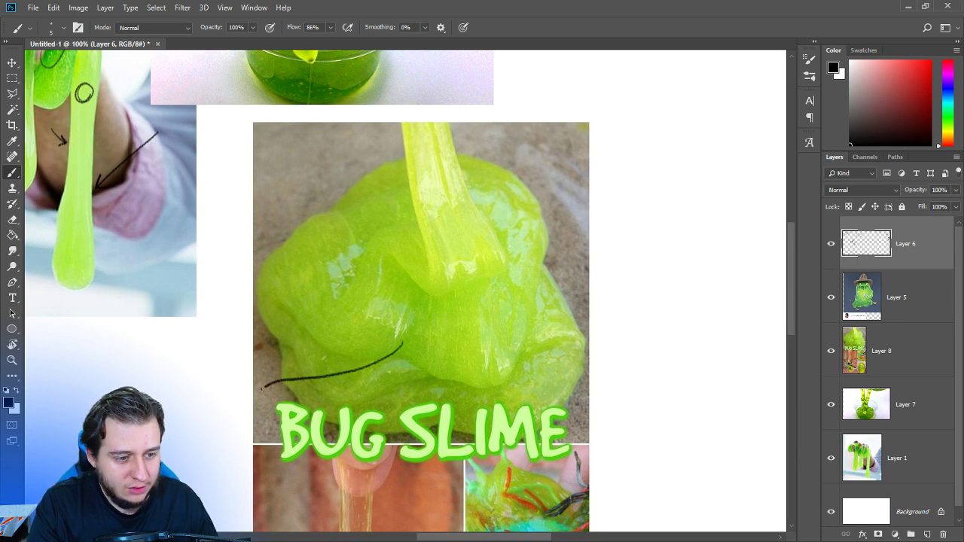
left_click_drag(202, 409, 210, 399)
left_click_drag(214, 389, 214, 398)
left_click(215, 402)
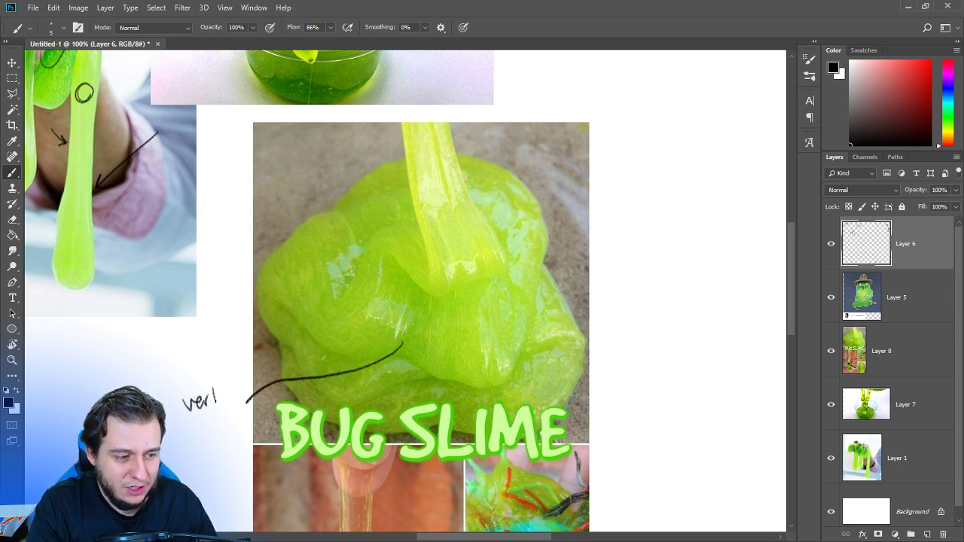
Draw a curved arrow from the yellow slime strand to the upper right margin and label it "amarelo".
mouse_move(435, 166)
left_mouse_down()
mouse_move(478, 153)
mouse_move(561, 111)
left_mouse_up()
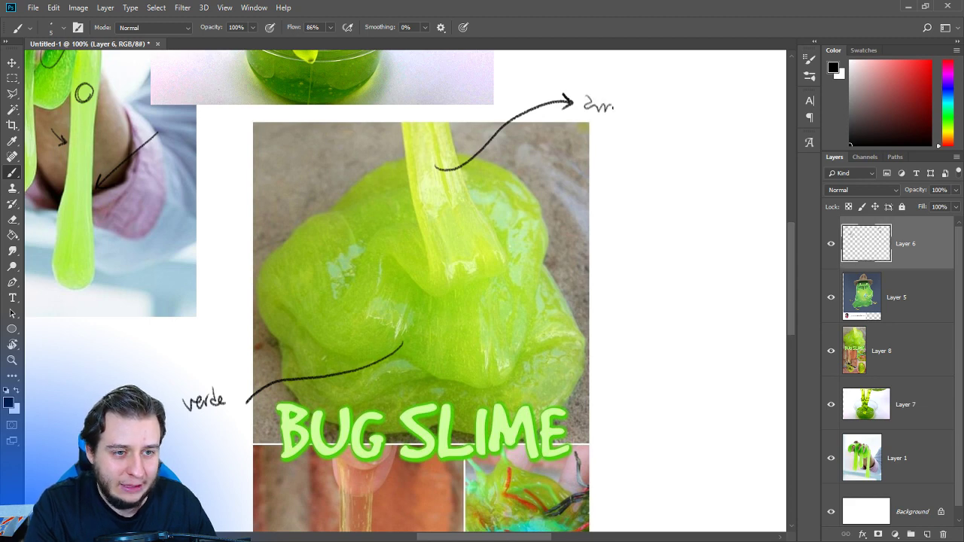
left_click_drag(631, 113, 643, 114)
left_click_drag(649, 118, 665, 117)
Draw a downward arrow along the hand photo's left slime drip and an upward arrow along the Bug Slime photo's yellow strand.
left_click_drag(452, 214, 689, 312)
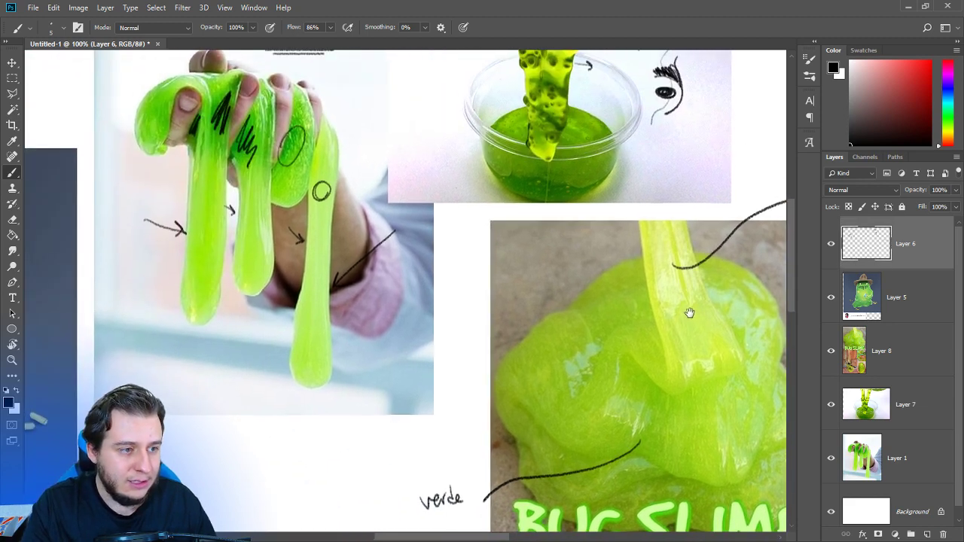
left_click_drag(201, 175, 203, 272)
mouse_move(197, 260)
left_mouse_down()
mouse_move(204, 276)
mouse_move(213, 258)
left_mouse_up()
left_click_drag(485, 341, 357, 287)
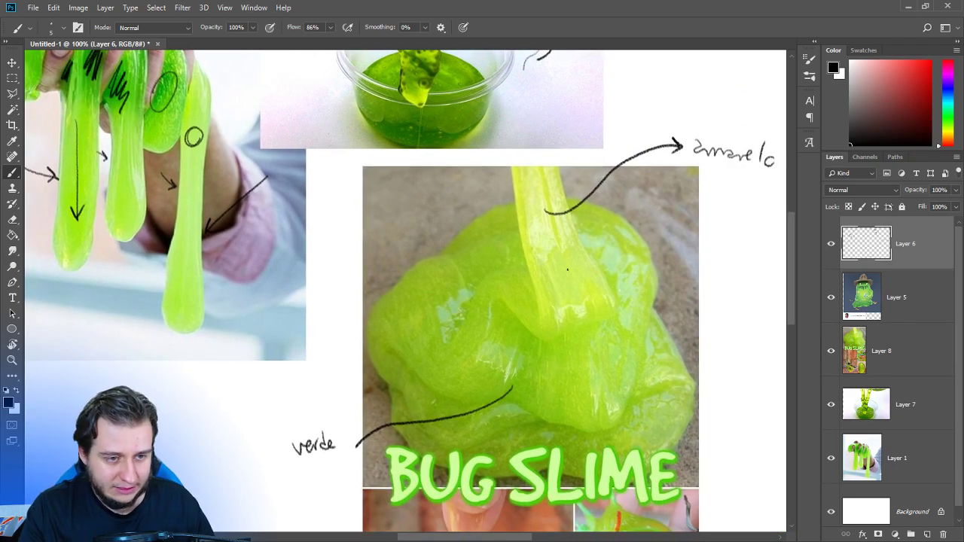
left_click_drag(567, 269, 540, 205)
Underline the "verde" and "amarelo" labels twice each.
left_click_drag(631, 294, 542, 226)
left_click_drag(592, 288, 636, 271)
left_click_drag(256, 375, 288, 369)
left_click_drag(267, 380, 283, 377)
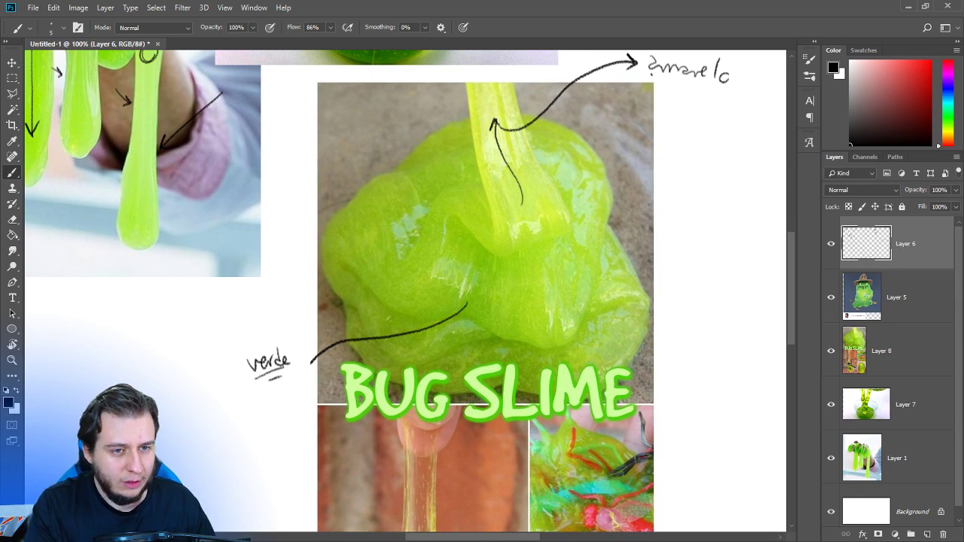
left_click_drag(651, 79, 718, 92)
left_click_drag(673, 85, 693, 91)
Outline the bluish highlight beside the yellow strand and label it "Brilho céu" with an arrow, an underline and a circled "azul" beneath.
left_click_drag(680, 186, 625, 191)
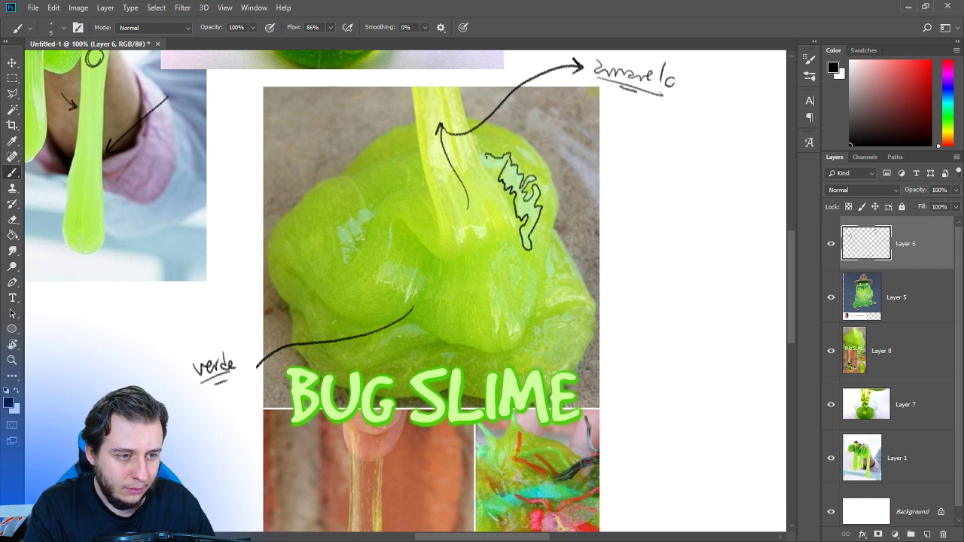
left_click_drag(519, 163, 618, 171)
left_click_drag(610, 165, 610, 178)
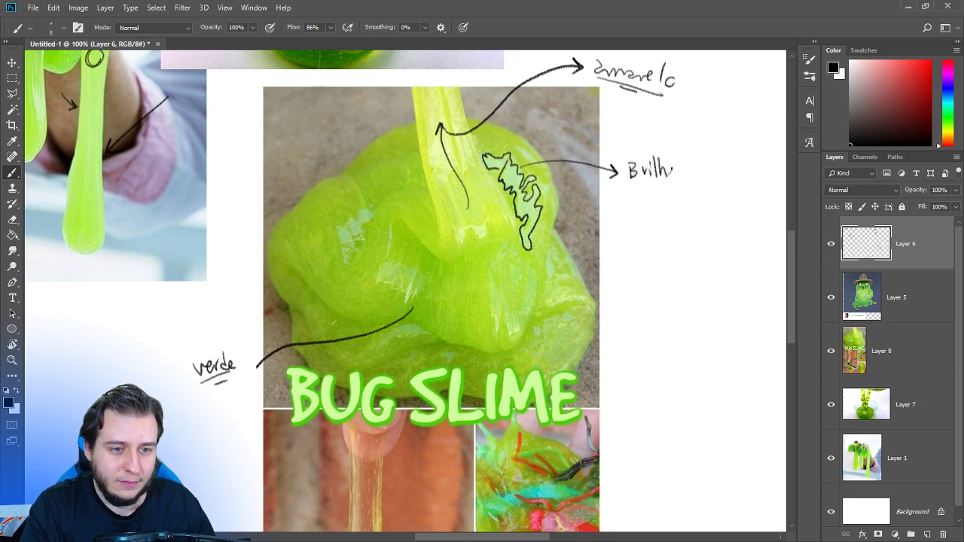
left_click_drag(698, 154, 692, 161)
left_click_drag(696, 167, 704, 173)
left_click_drag(610, 192, 697, 185)
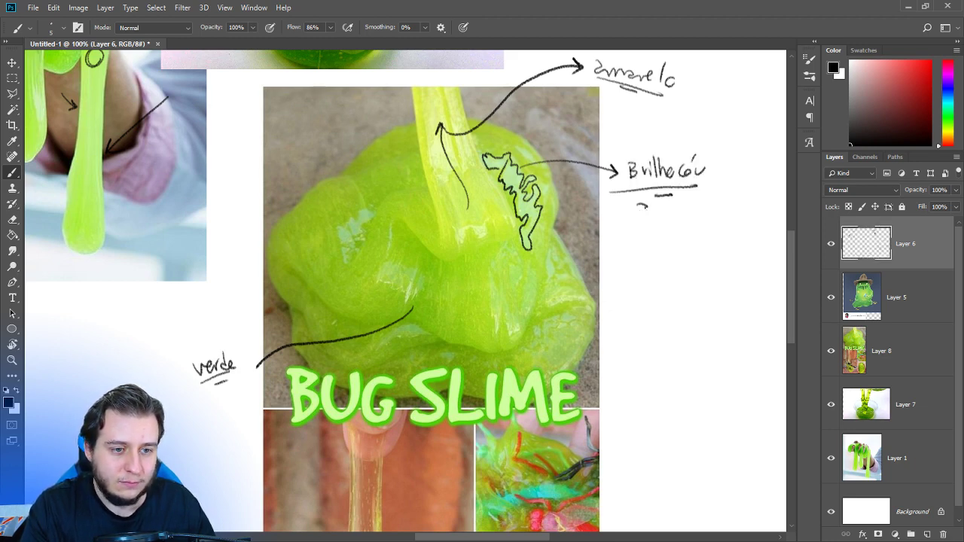
left_click_drag(637, 206, 649, 216)
mouse_move(655, 206)
left_mouse_down()
mouse_move(658, 214)
mouse_move(628, 208)
left_mouse_up()
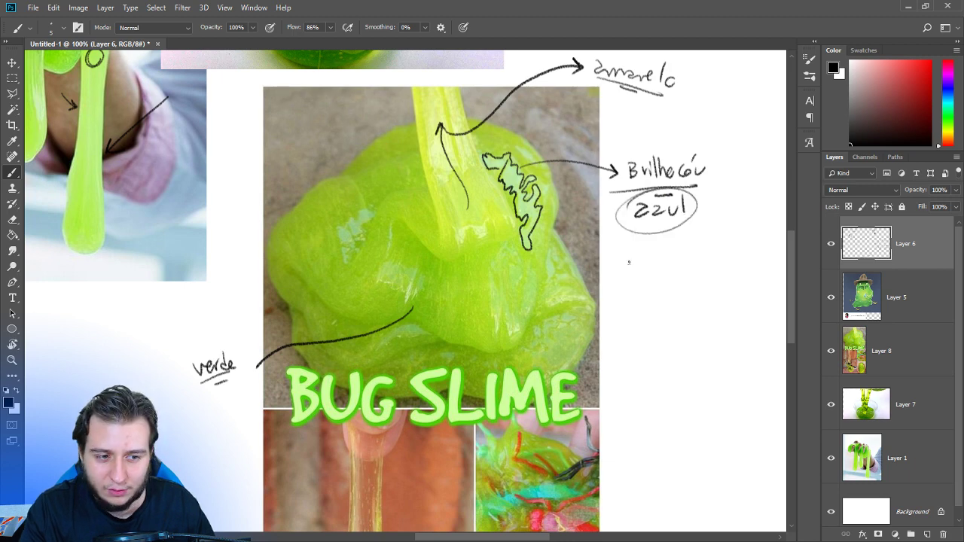
Outline the small highlight at the yellow strand's base and connect it with a line to a double-underlined "especular" label.
left_click_drag(635, 315, 575, 241)
mouse_move(560, 297)
left_mouse_down()
mouse_move(587, 351)
mouse_move(604, 326)
left_mouse_up()
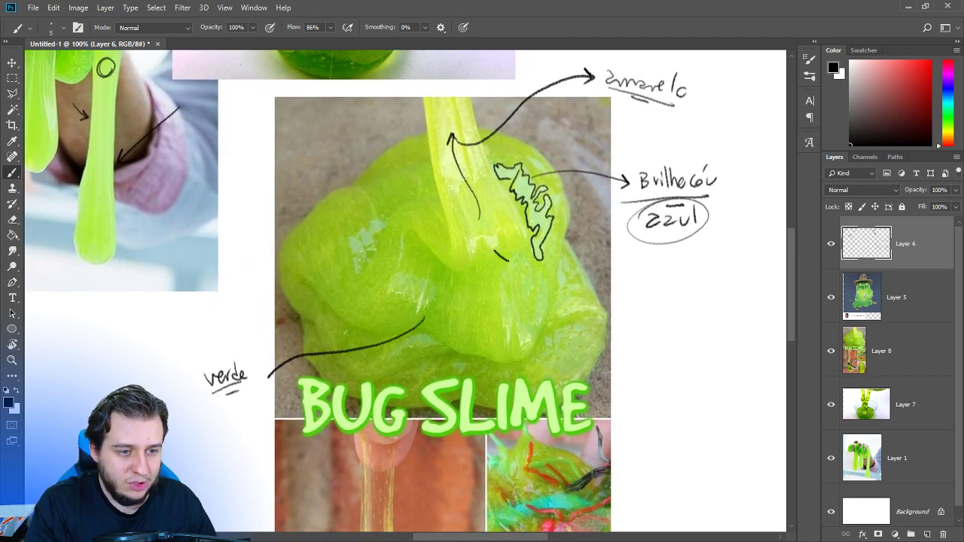
key("ctrl+z")
left_click_drag(495, 251, 515, 270)
key("ctrl+z")
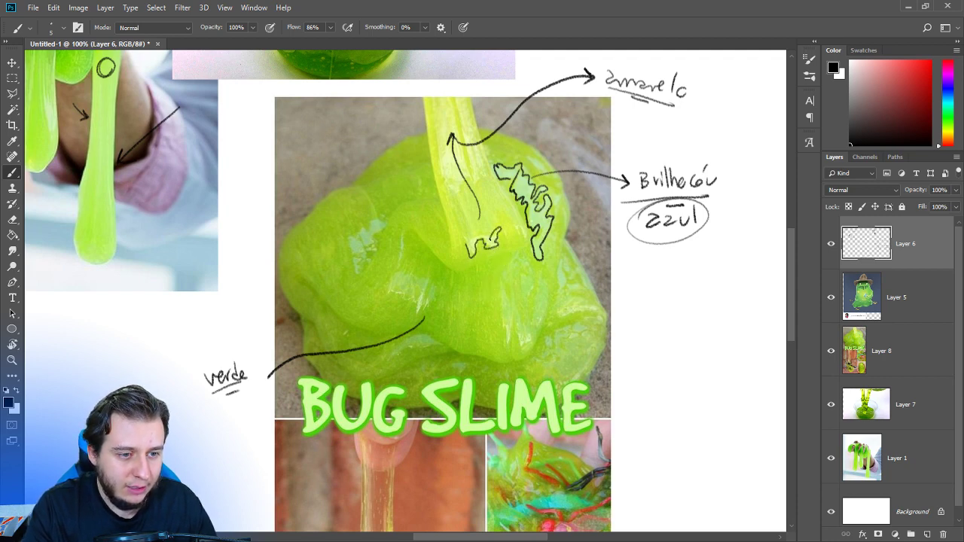
mouse_move(532, 285)
left_mouse_down()
mouse_move(566, 290)
mouse_move(747, 269)
left_mouse_up()
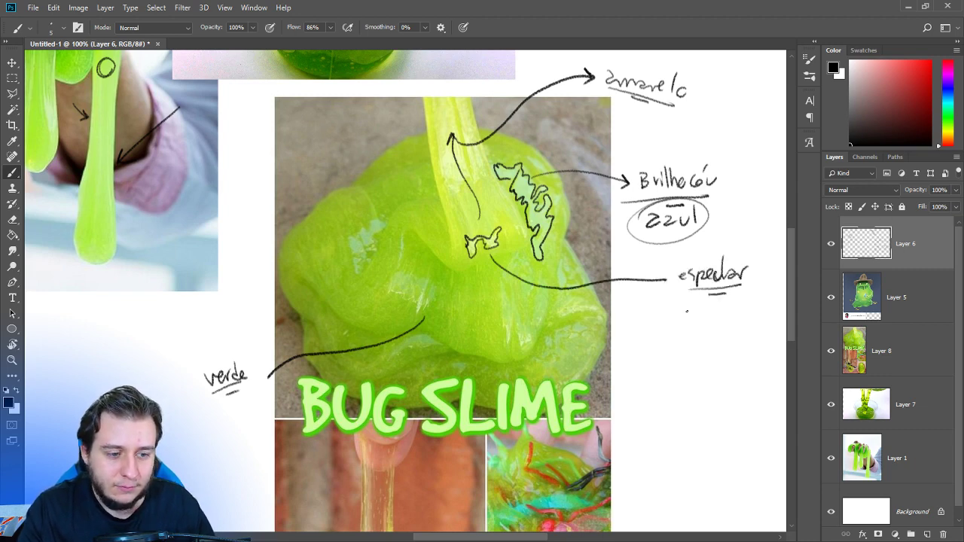
Draw a curved line from the stretched slime in the collage's brick wall photo out to the left margin.
left_click_drag(702, 344, 638, 249)
left_click_drag(640, 341, 664, 151)
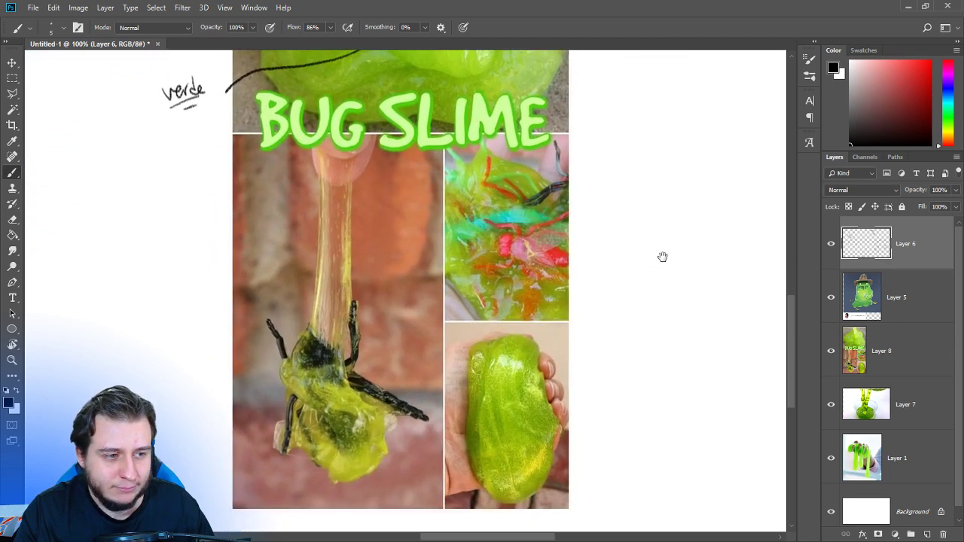
left_click_drag(337, 259, 187, 329)
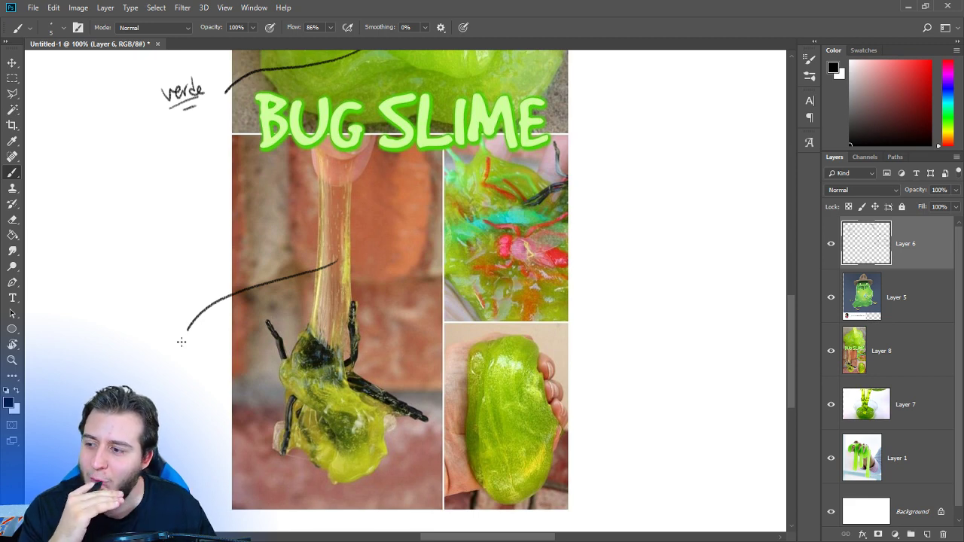
mouse_move(449, 363)
left_mouse_down()
mouse_move(478, 344)
mouse_move(544, 329)
left_mouse_up()
left_click_drag(532, 248, 505, 352)
mouse_move(606, 349)
left_mouse_down()
mouse_move(488, 424)
mouse_move(452, 499)
left_mouse_up()
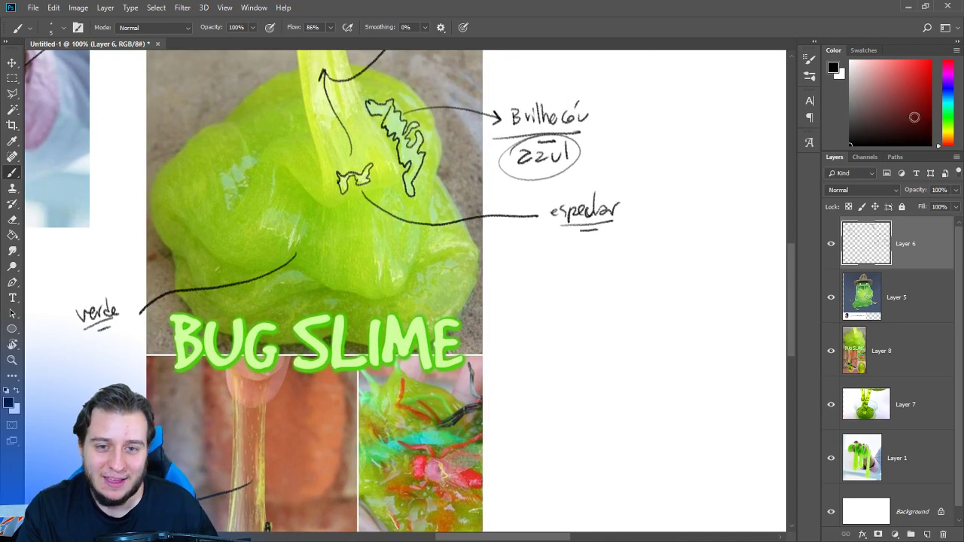
left_click(948, 117)
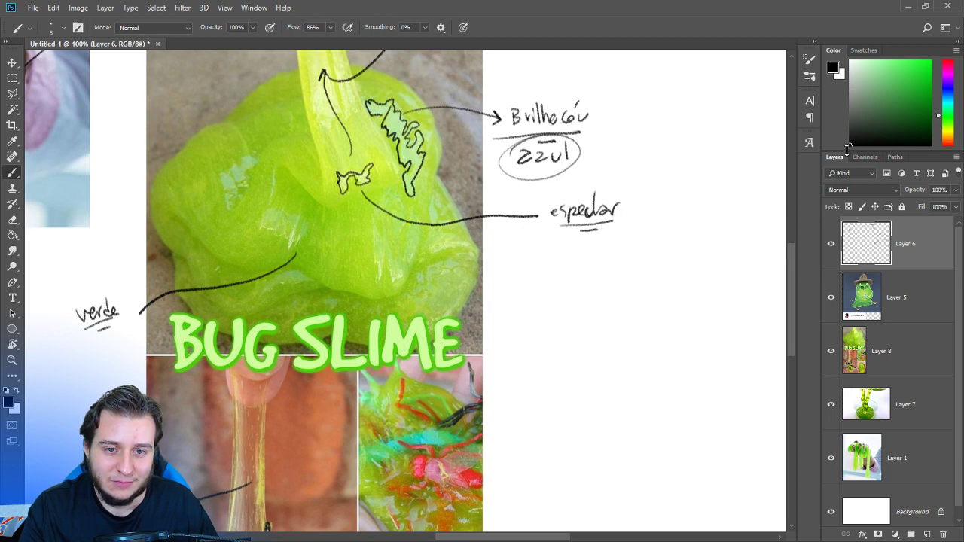
left_click(957, 50)
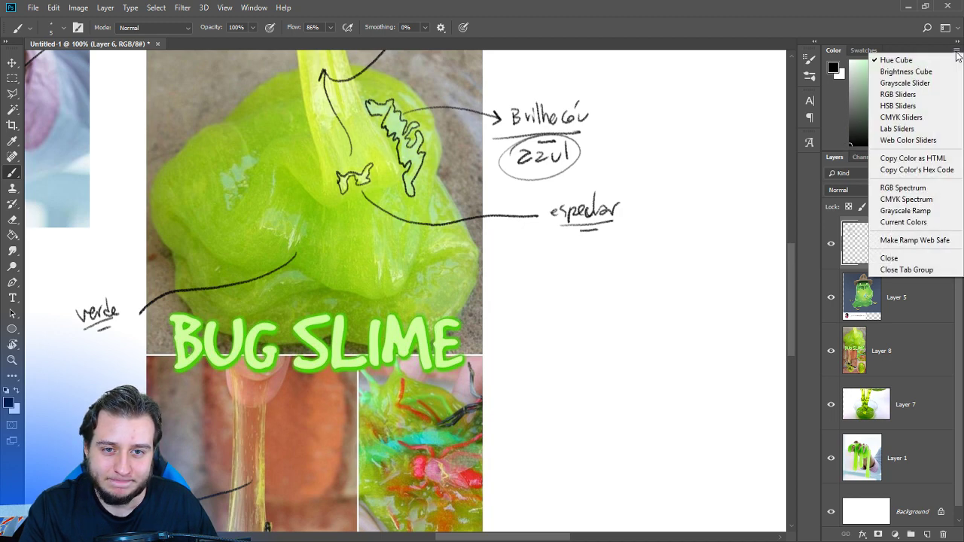
left_click(916, 49)
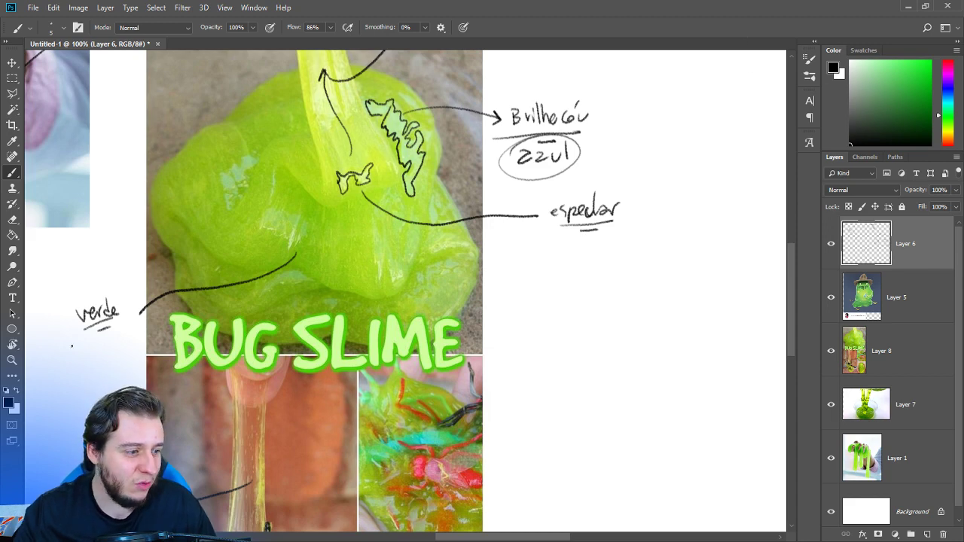
Try greens at hue 117° in the foreground Color Picker, followed by the yellow-green c9f530.
left_click(9, 405)
left_click_drag(610, 297, 687, 247)
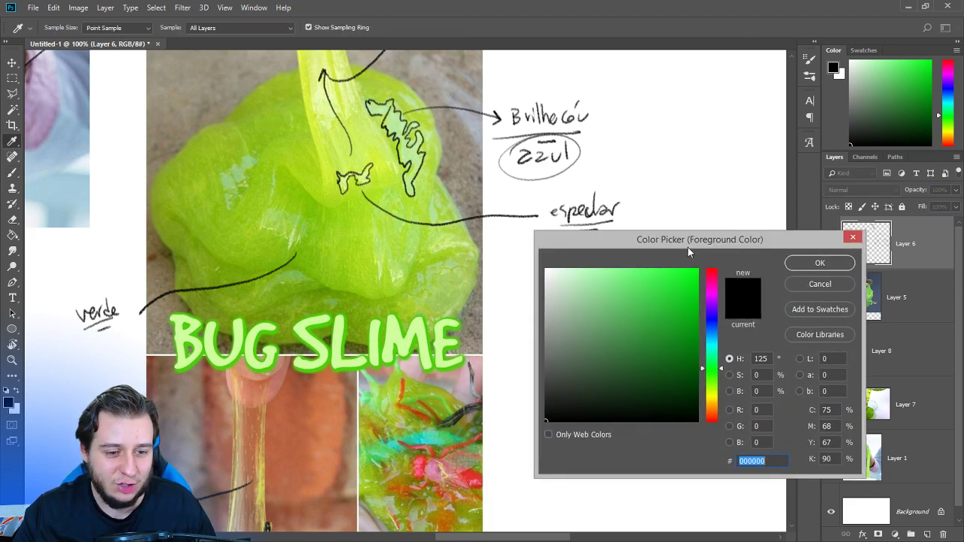
left_click(722, 372)
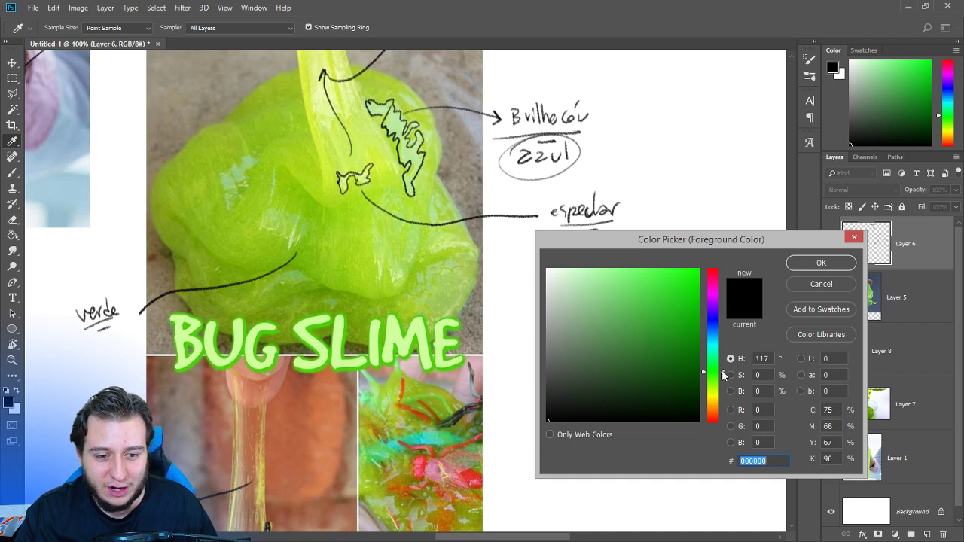
left_click_drag(645, 358, 665, 313)
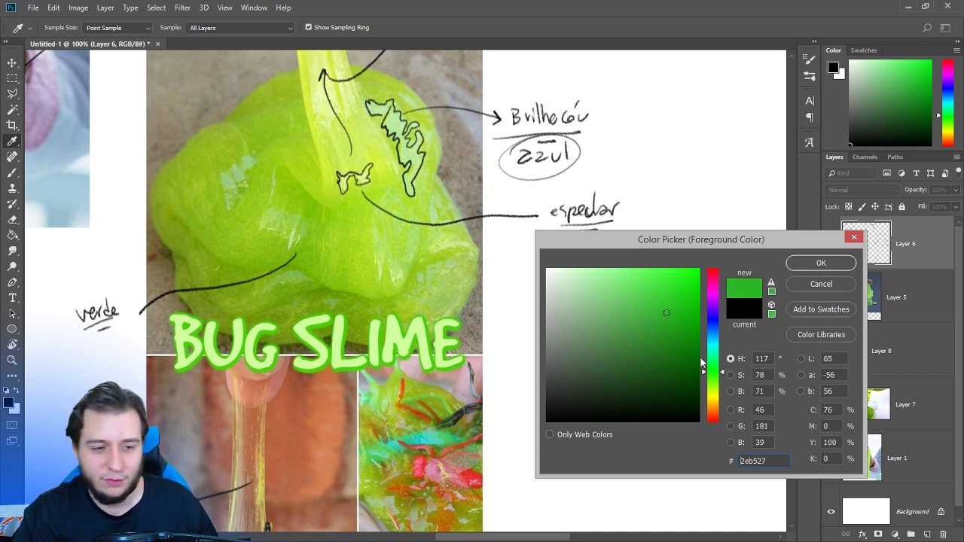
left_click_drag(669, 298, 646, 337)
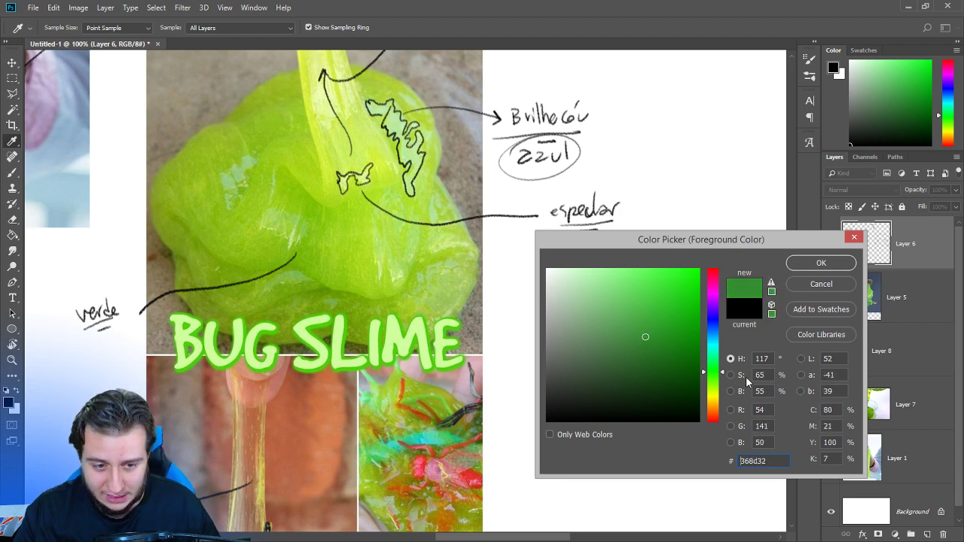
type("c9f530")
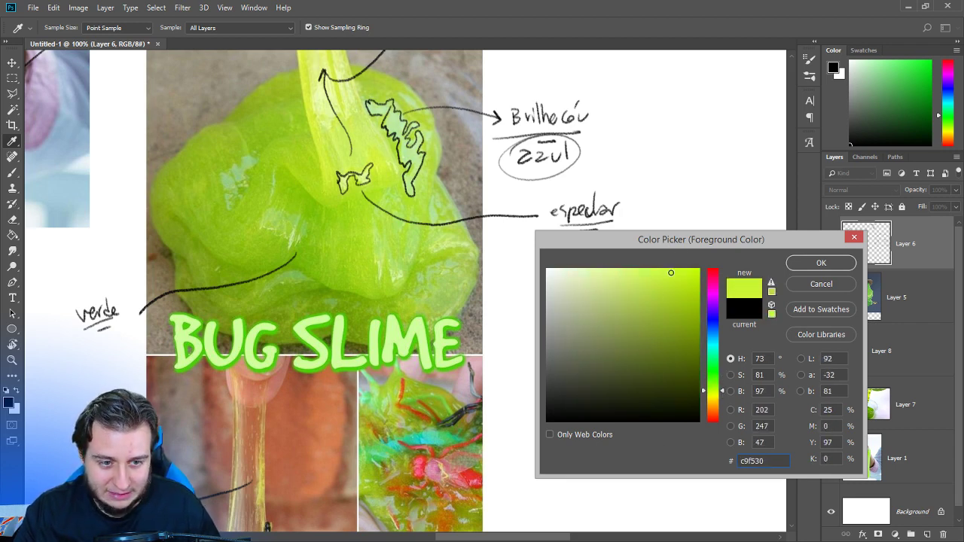
left_click_drag(671, 272, 671, 271)
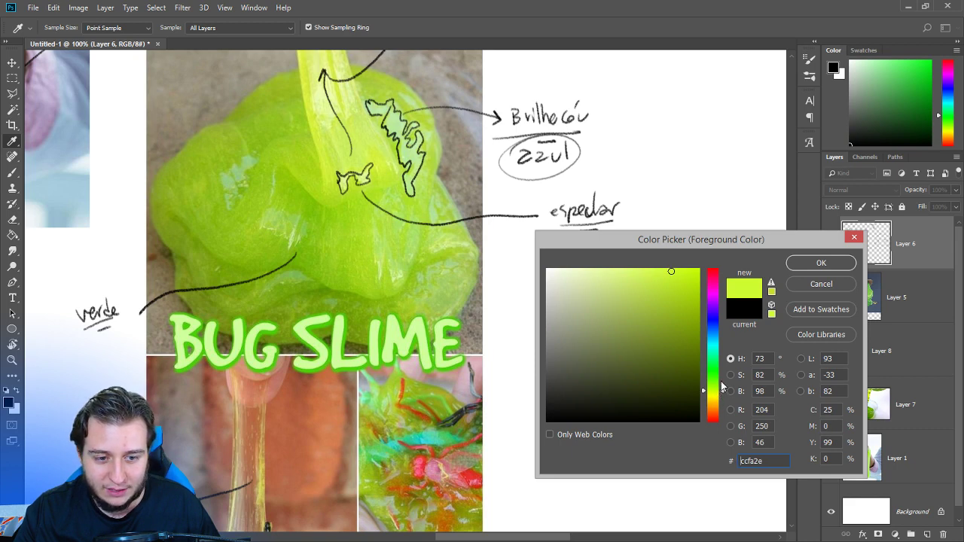
Compare teal 22996d with the greens 229922 and 38c431 in the Color Picker and close it.
left_click_drag(719, 387, 716, 355)
left_click_drag(668, 327, 665, 330)
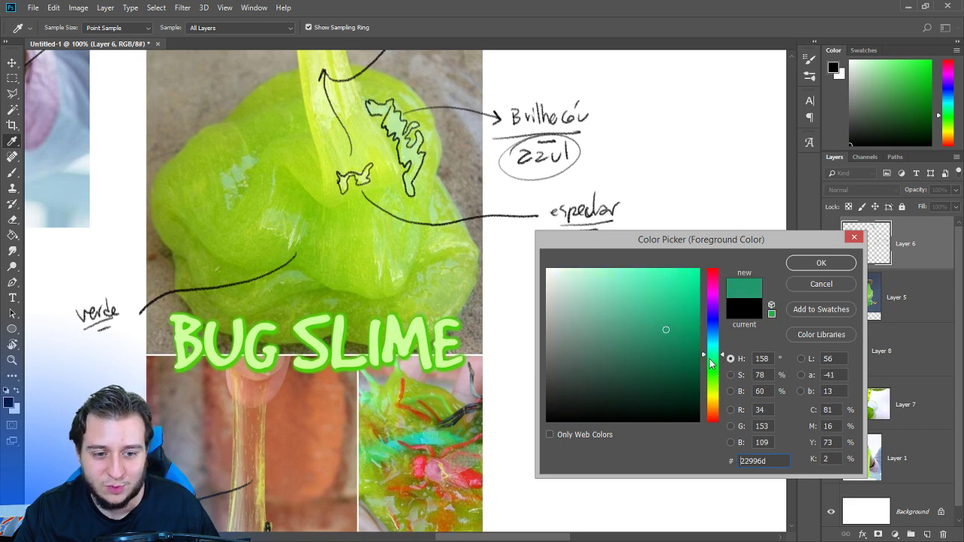
left_click_drag(710, 364, 711, 371)
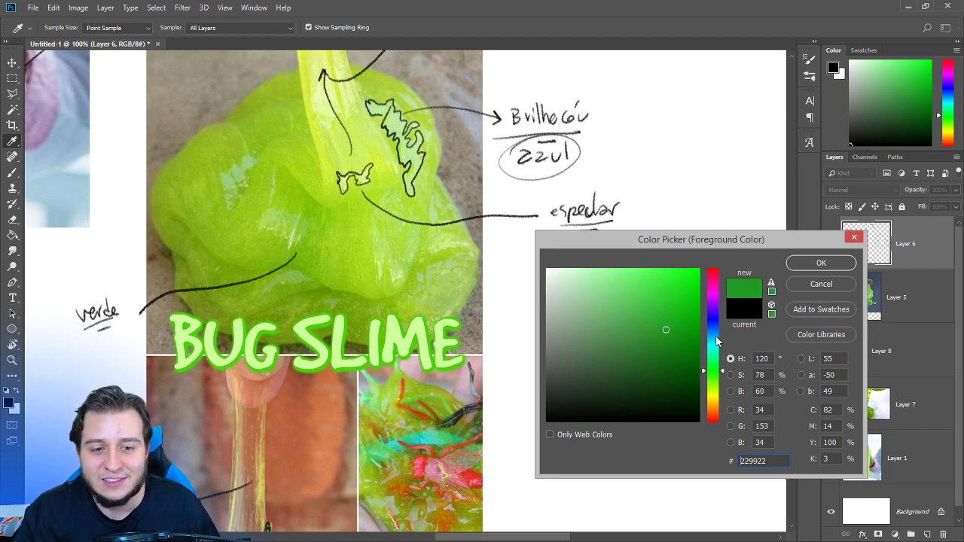
left_click_drag(673, 327, 661, 304)
mouse_move(719, 379)
left_mouse_down()
mouse_move(719, 392)
mouse_move(711, 357)
mouse_move(708, 371)
left_mouse_up()
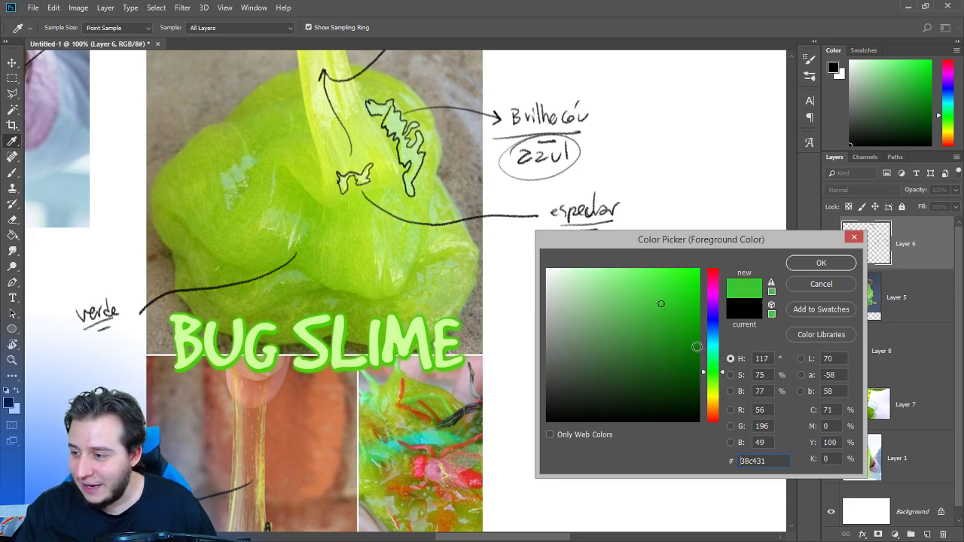
left_click_drag(668, 319, 666, 323)
left_click(812, 265)
Finish the brick wall photo's curved line with an arrowhead and handwrite the label "transparência" below it.
left_click_drag(352, 363, 405, 444)
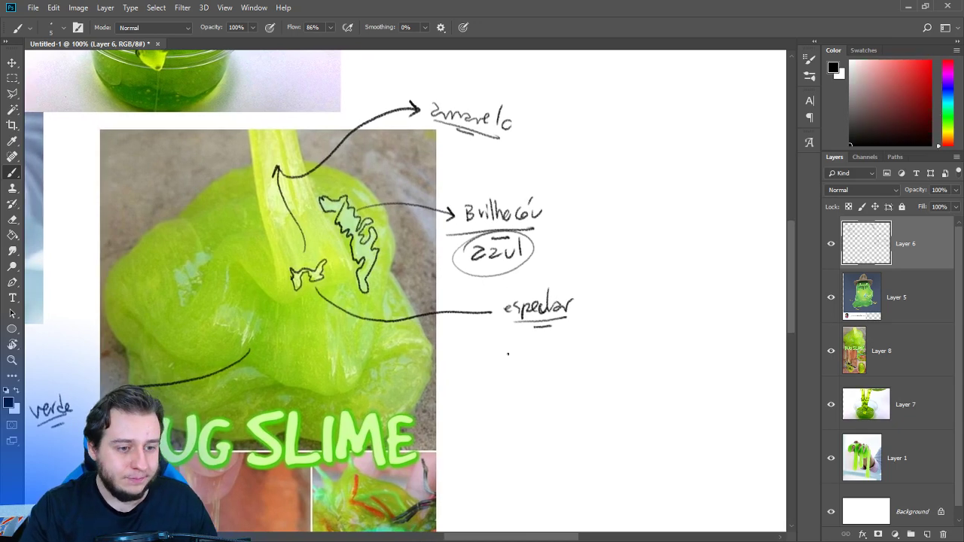
left_click_drag(486, 403, 555, 329)
left_click_drag(632, 267, 635, 354)
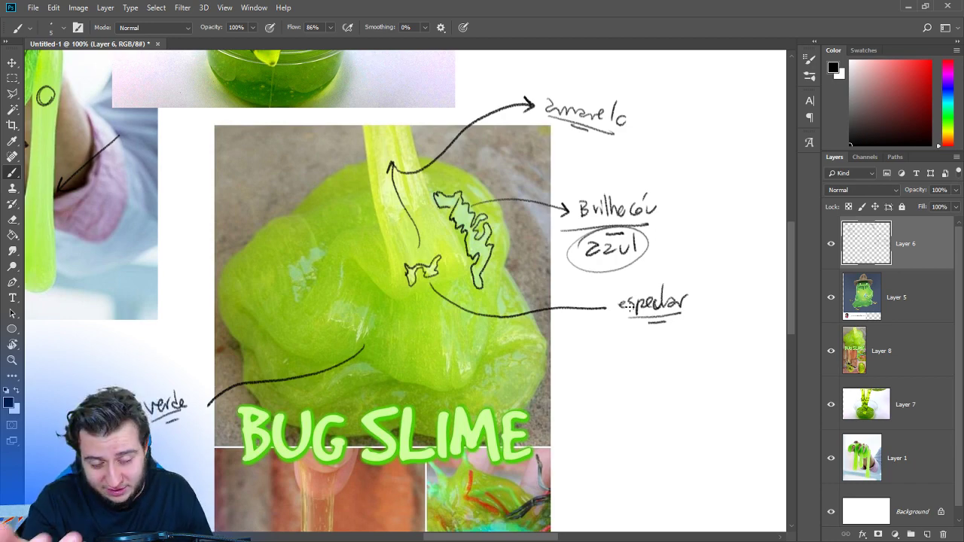
left_click_drag(584, 410, 658, 284)
left_click_drag(609, 308, 622, 217)
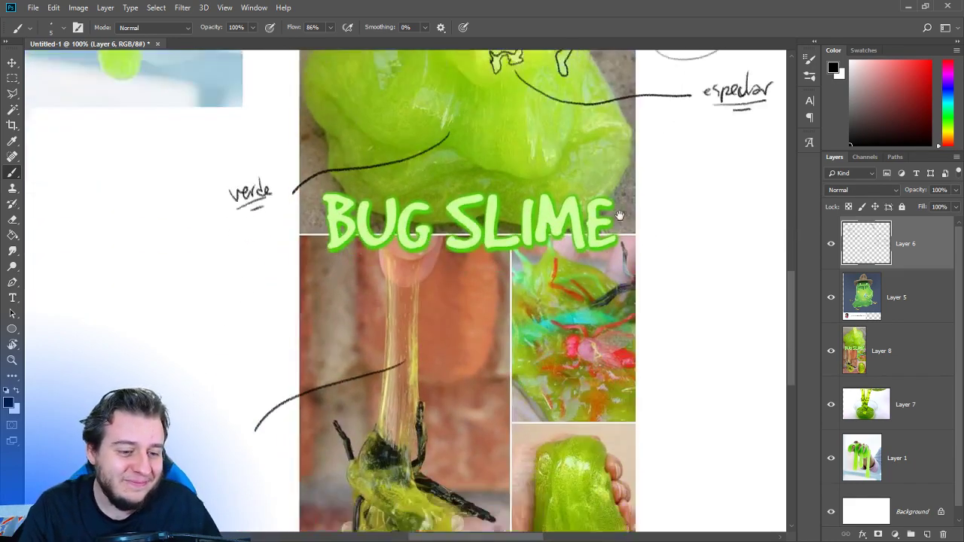
left_click_drag(651, 383, 630, 310)
left_click_drag(493, 389, 709, 312)
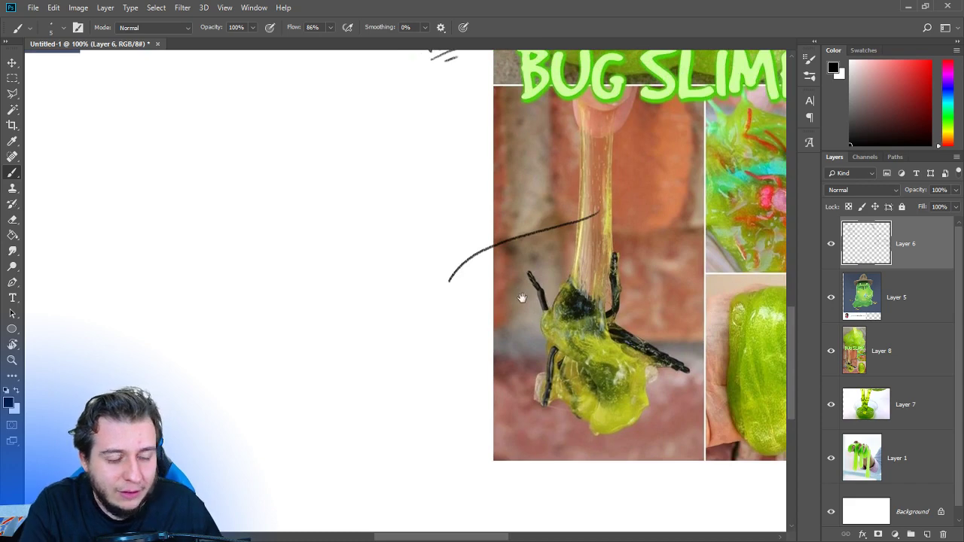
left_click_drag(522, 299, 513, 342)
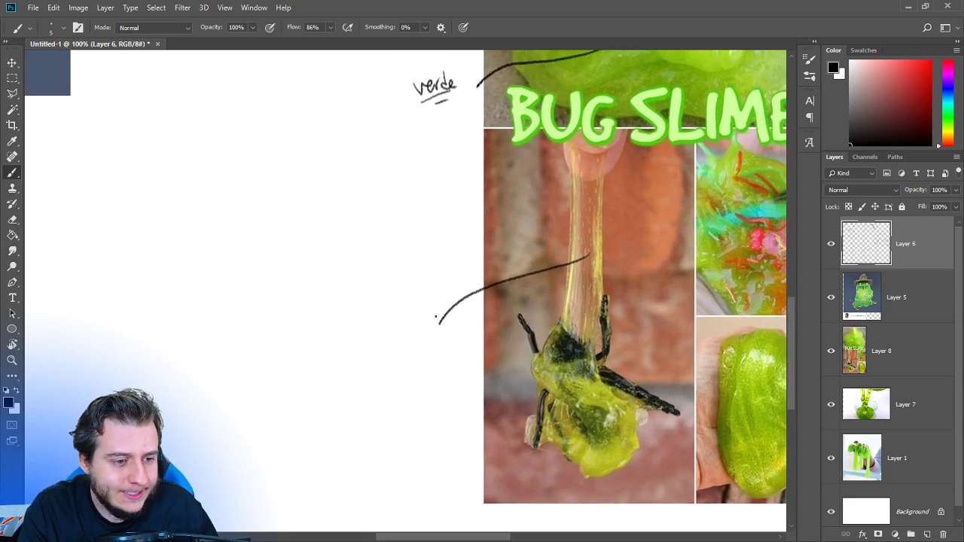
mouse_move(382, 334)
left_mouse_down()
mouse_move(455, 337)
mouse_move(433, 481)
mouse_move(399, 377)
mouse_move(712, 431)
left_mouse_up()
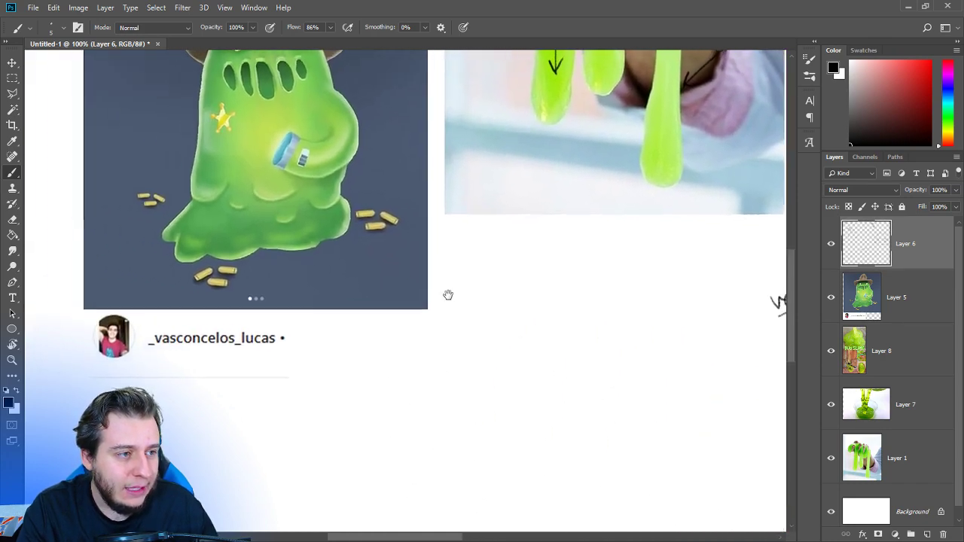
Sketch an oval in the blank area beside the collage and divide it with vertical lines.
left_click_drag(447, 294, 507, 418)
left_click_drag(538, 373, 106, 151)
left_click_drag(678, 413, 103, 302)
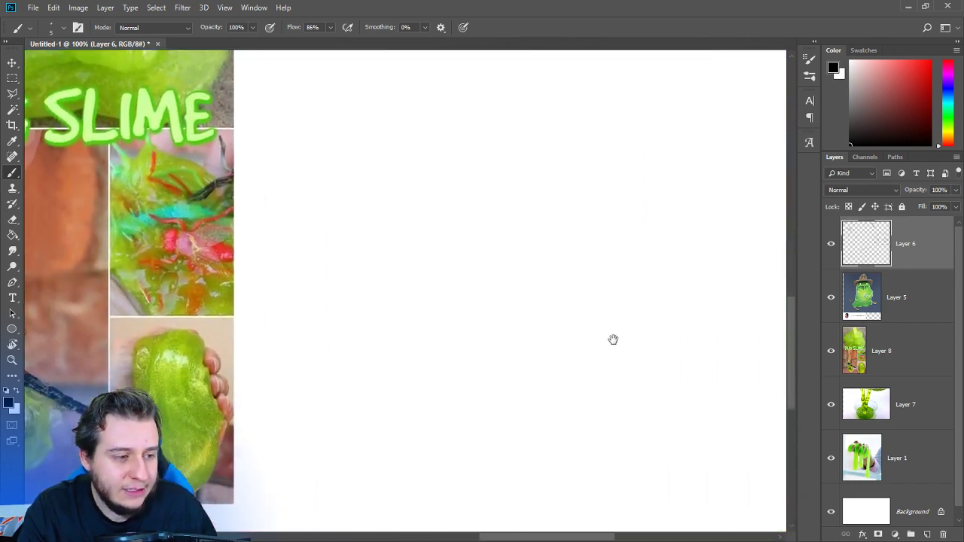
left_click_drag(613, 340, 621, 337)
mouse_move(468, 325)
left_mouse_down()
mouse_move(592, 318)
mouse_move(517, 354)
mouse_move(618, 279)
mouse_move(612, 345)
left_mouse_up()
mouse_move(520, 289)
left_mouse_down()
mouse_move(517, 361)
mouse_move(536, 277)
mouse_move(547, 284)
mouse_move(566, 369)
mouse_move(605, 279)
mouse_move(619, 299)
mouse_move(623, 291)
left_mouse_up()
left_click_drag(576, 321, 602, 365)
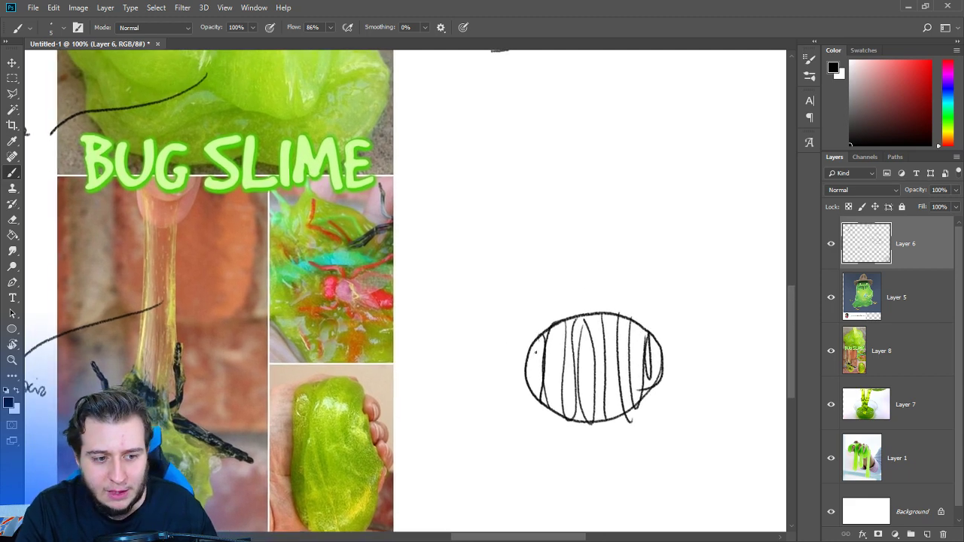
Shade strips of the oval, point an arrow at it from an underlined "amarelo" label, and draw loose curves around both.
mouse_move(535, 352)
left_mouse_down()
mouse_move(536, 385)
mouse_move(540, 343)
left_mouse_up()
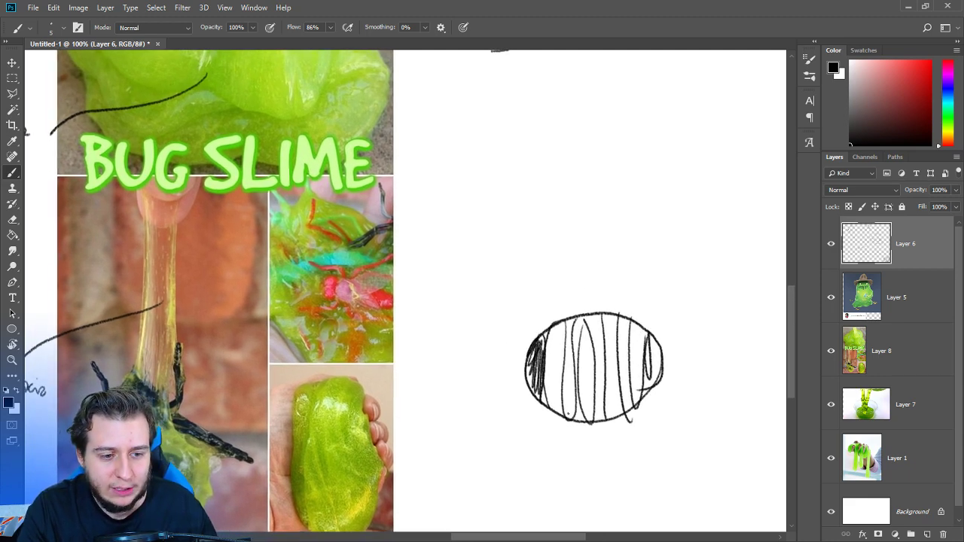
mouse_move(568, 413)
left_mouse_down()
mouse_move(566, 325)
mouse_move(572, 417)
mouse_move(574, 330)
mouse_move(549, 400)
mouse_move(559, 325)
left_mouse_up()
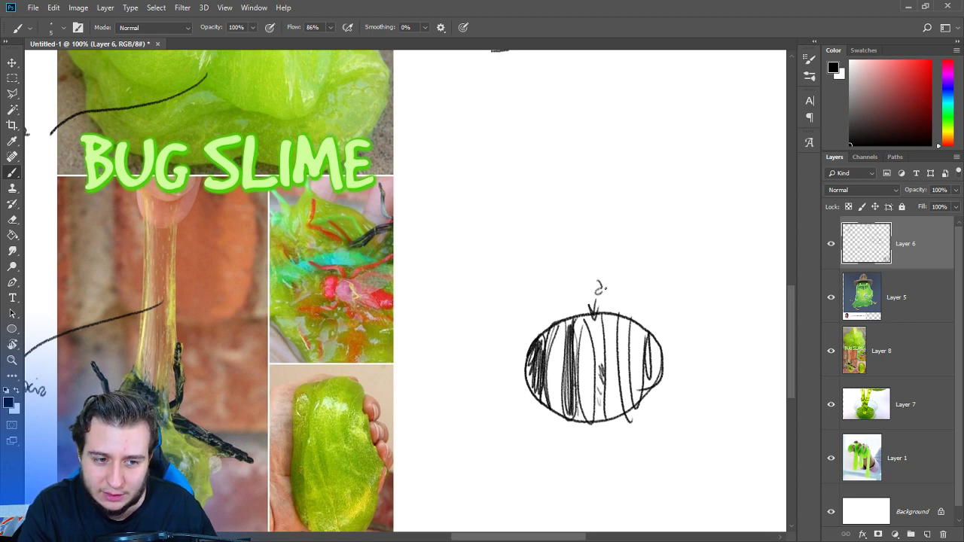
mouse_move(652, 276)
left_mouse_down()
mouse_move(661, 300)
mouse_move(650, 308)
left_mouse_up()
mouse_move(558, 290)
left_mouse_down()
mouse_move(649, 253)
mouse_move(685, 316)
left_mouse_up()
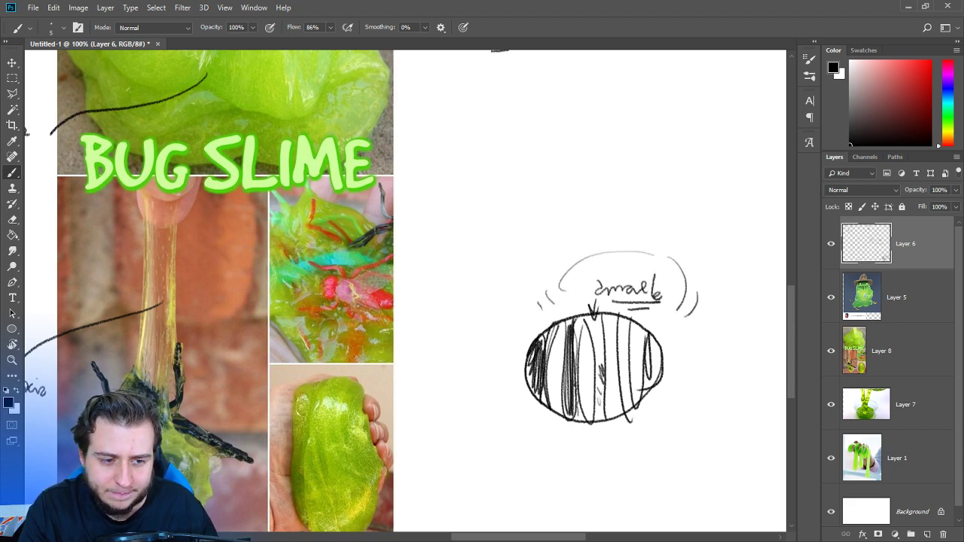
left_click_drag(554, 322, 680, 378)
Hide the layer holding all the handwritten annotations.
scroll(646, 354, "down", 1)
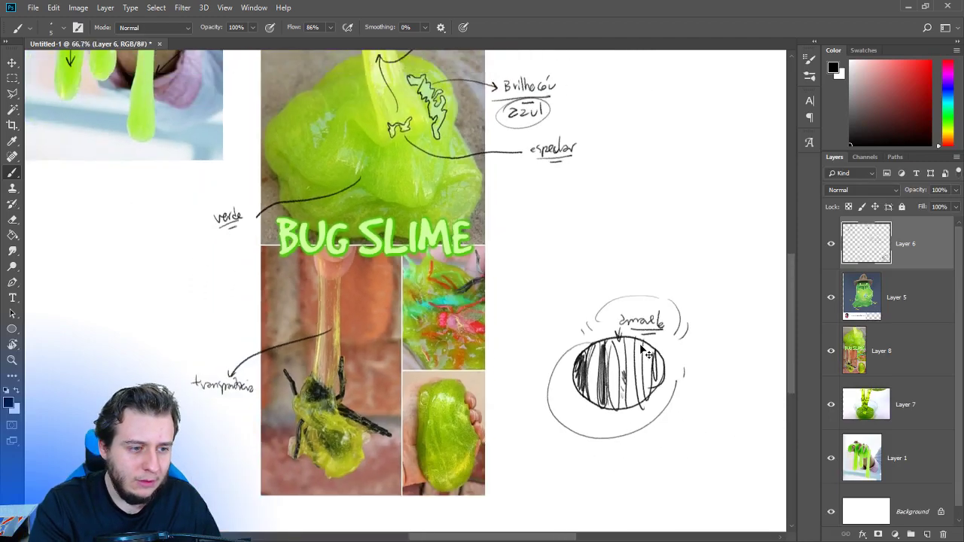
key("ctrl+minus")
left_click_drag(451, 318, 654, 434)
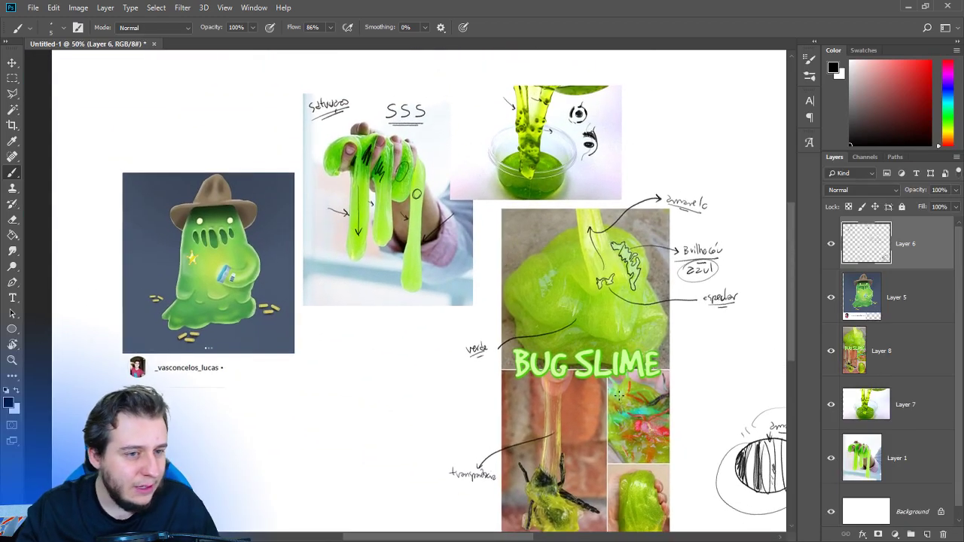
left_click(831, 244)
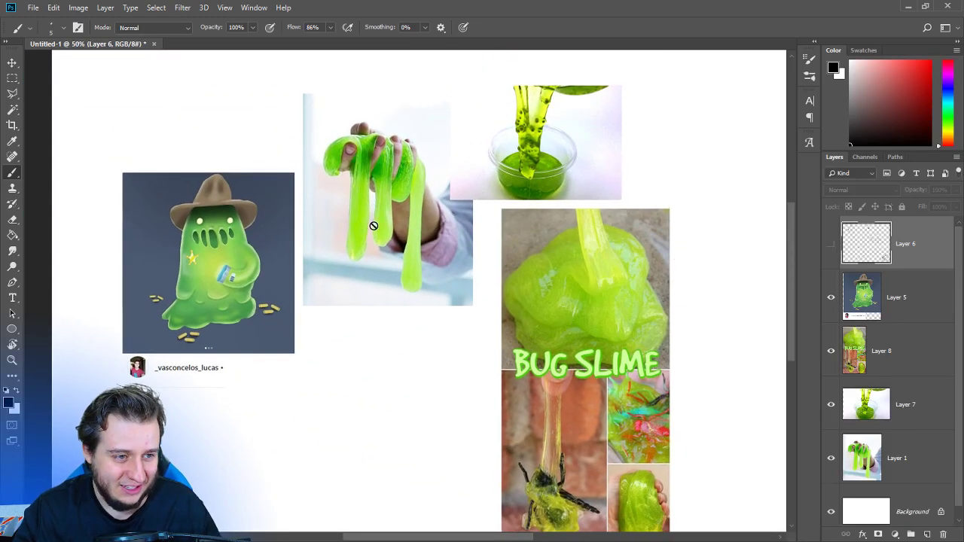
Move the BUG SLIME collage directly beneath the hand photo so it adjoins the artwork.
key("v")
left_click(399, 239)
left_click_drag(399, 240, 423, 209)
left_click_drag(352, 384, 378, 332)
Copy the collage's upper slime photo, without its title, to a new layer and hide the full collage.
left_click(12, 77)
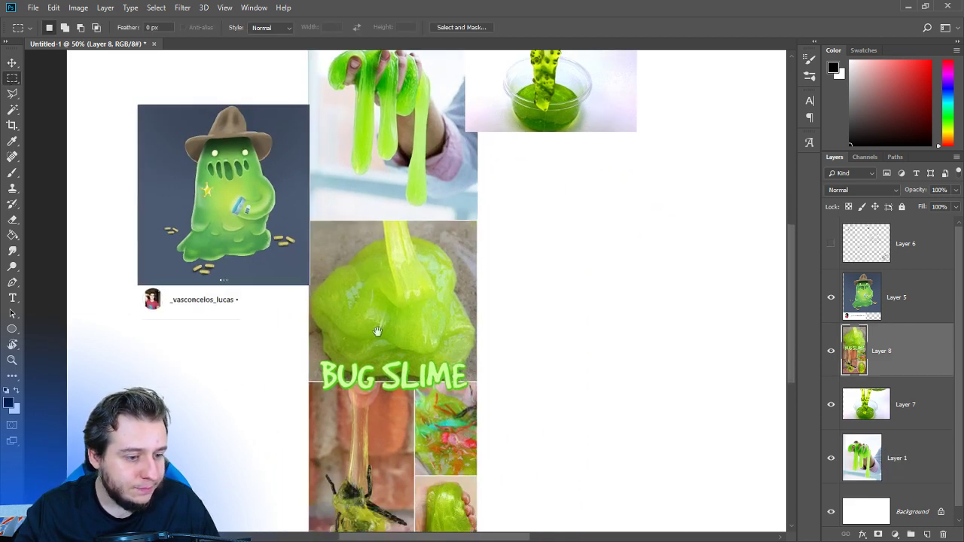
mouse_move(288, 382)
left_mouse_down()
mouse_move(404, 530)
mouse_move(396, 398)
left_mouse_up()
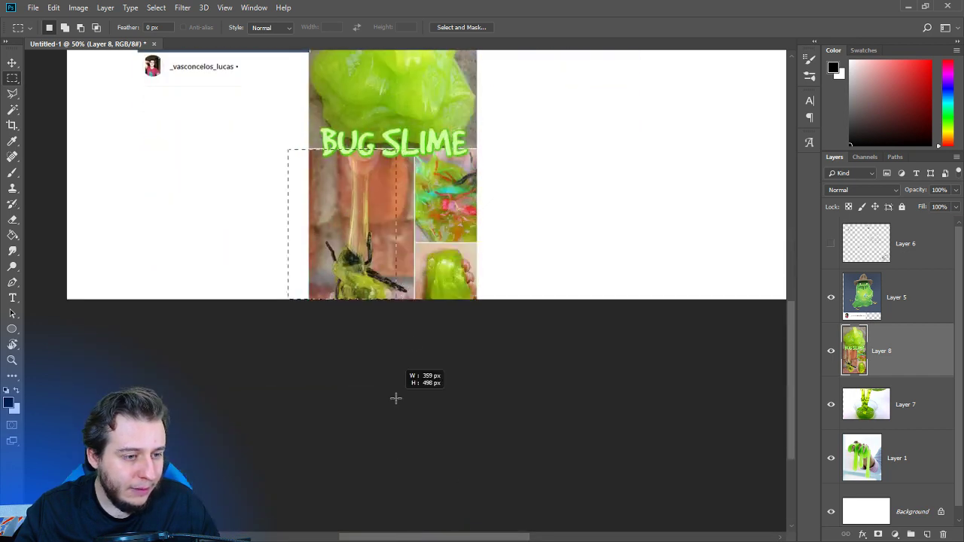
left_click_drag(442, 265, 471, 465)
left_click_drag(424, 263, 422, 294)
left_click_drag(338, 219, 506, 354)
key("ctrl+j")
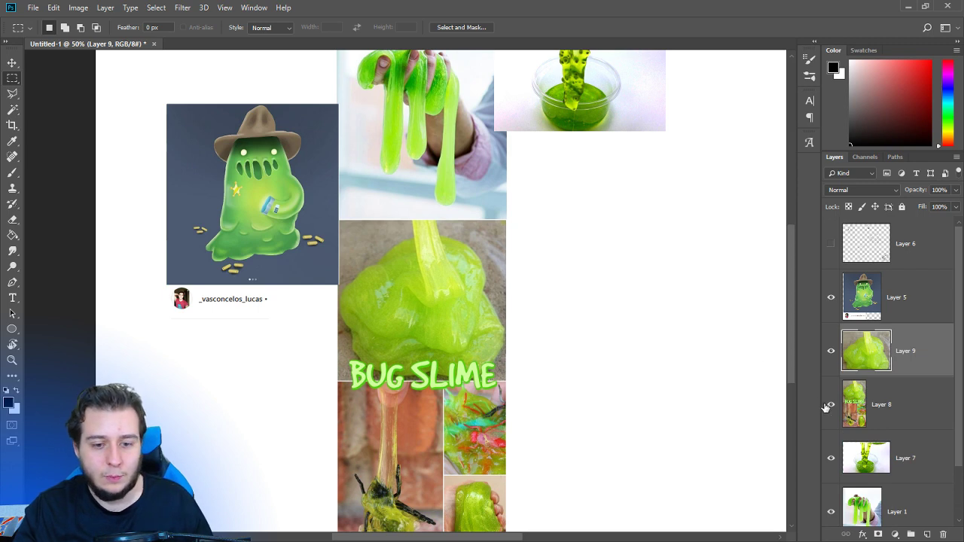
left_click(831, 404)
left_click_drag(441, 260, 420, 315)
Move the slime cup photo lower on the board, copy its central part to a new layer, and hide the original.
key("v")
left_click_drag(496, 117, 520, 308)
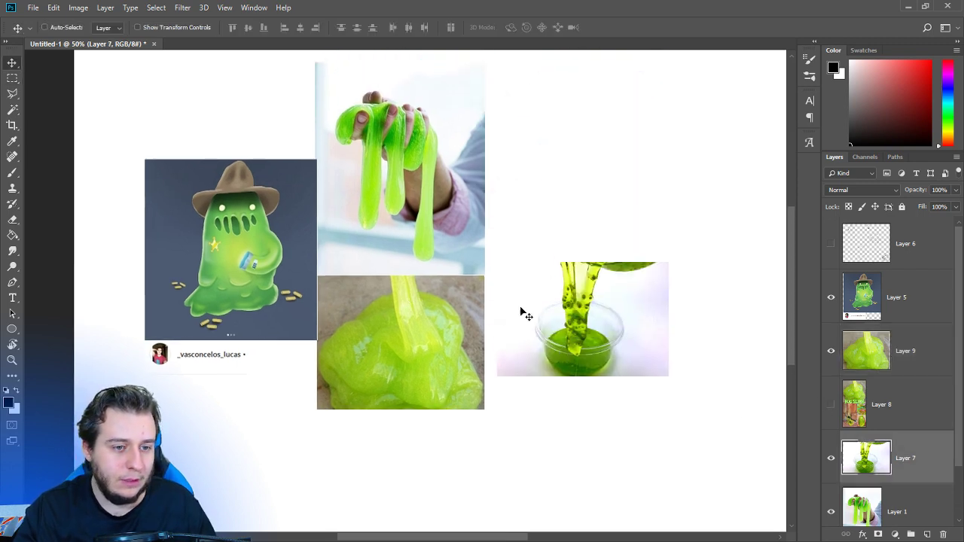
left_click(12, 77)
left_click_drag(546, 231, 615, 387)
key("ctrl+j")
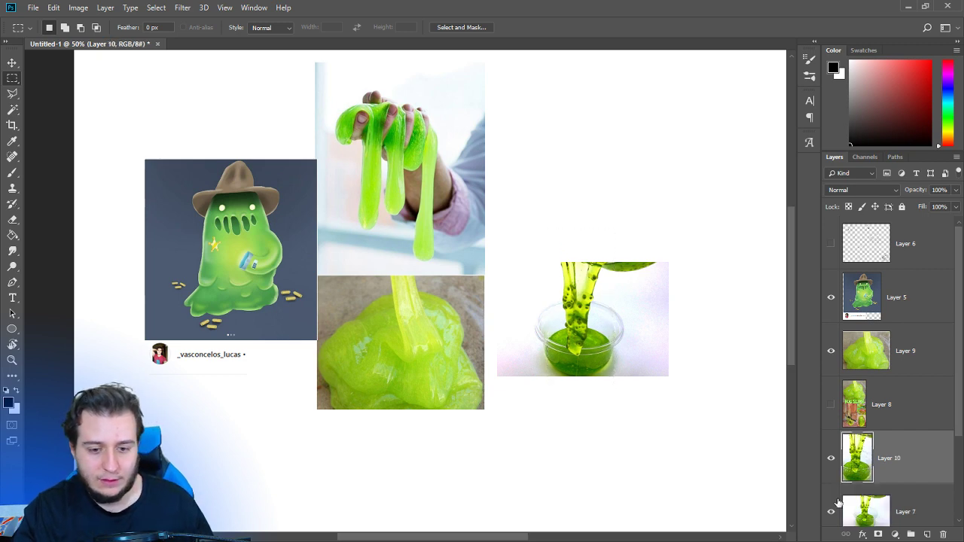
left_click(831, 511)
Place the cropped slime cup over the hand photo's lower-left part beside the artwork, and nudge the hand photo into alignment.
key("v")
left_click_drag(563, 321, 500, 249)
left_click_drag(593, 312, 585, 357)
left_click_drag(516, 287, 336, 256)
left_click_drag(445, 258, 434, 267)
left_click_drag(502, 309, 515, 307)
key("ctrl+plus")
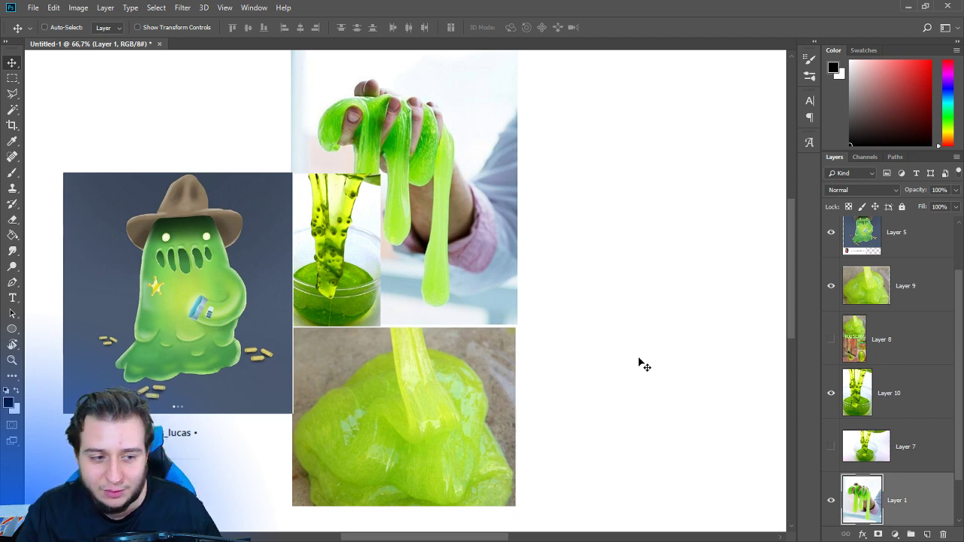
Add a new layer above the cowboy artwork and hide the interface panels to leave only the board showing.
scroll(836, 407, "up", 2)
left_click(899, 305)
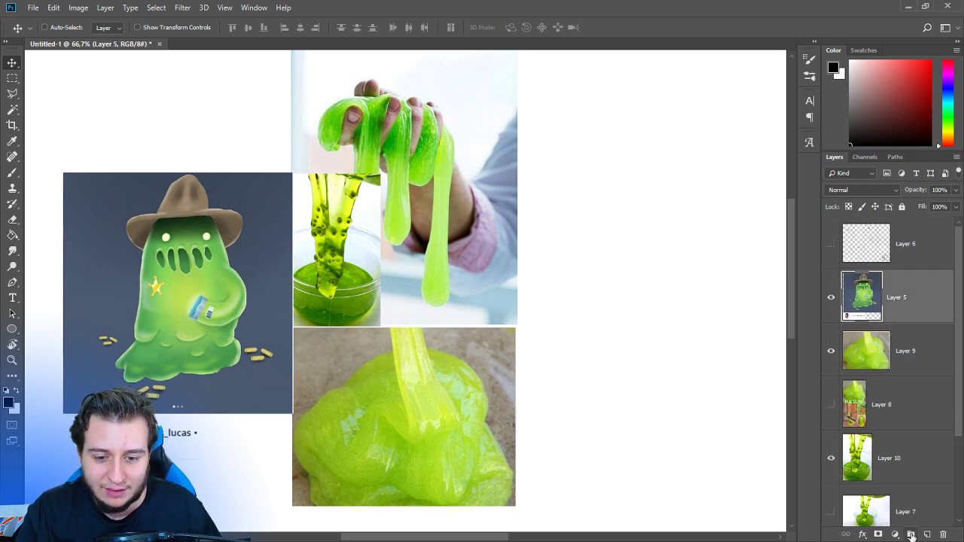
left_click(927, 534)
key("Tab")
left_click_drag(615, 288, 628, 305)
key("ctrl+plus")
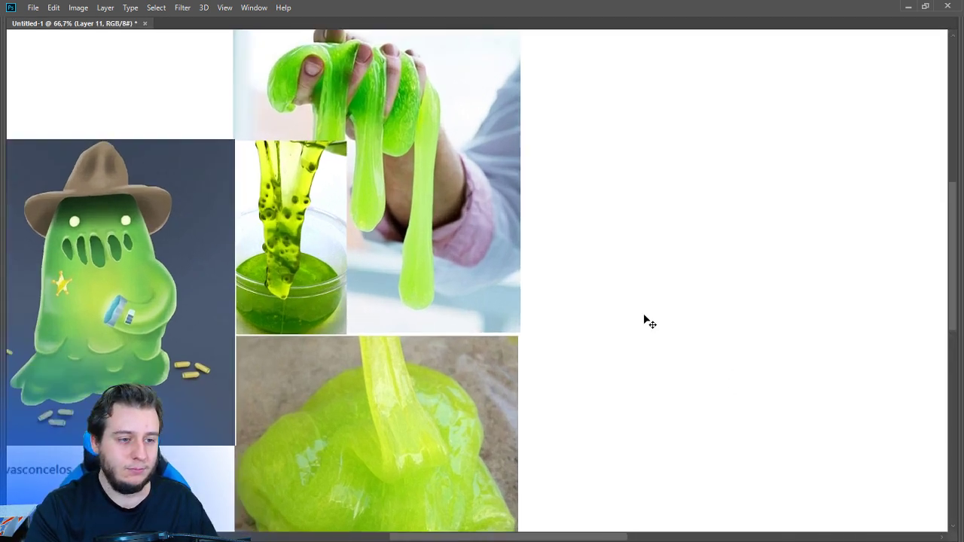
left_click_drag(559, 311, 631, 278)
key("ctrl+minus")
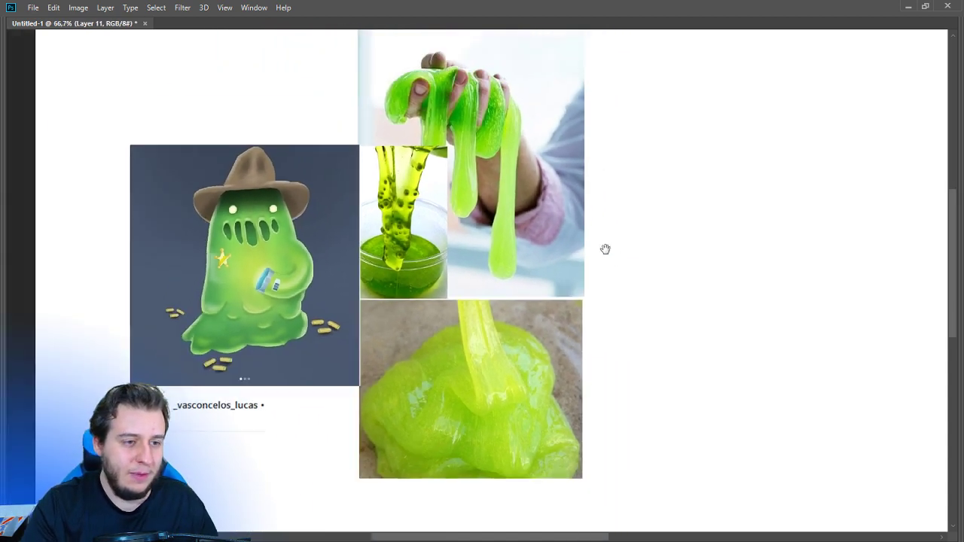
Bring back the interface panels and marquee a large empty rectangle on the board beside the slime photos.
left_click_drag(605, 249, 500, 260)
key("Tab")
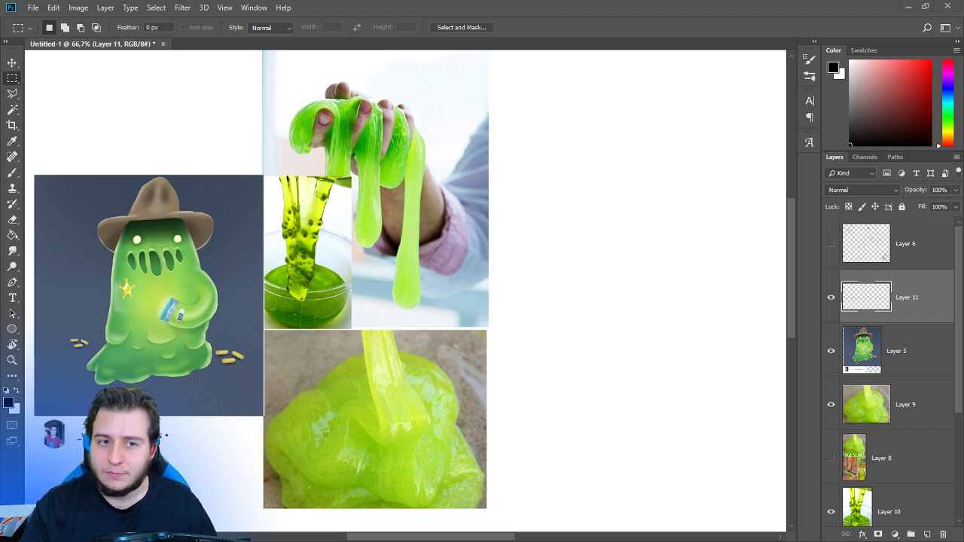
left_click_drag(652, 196, 519, 199)
left_click_drag(370, 99, 735, 479)
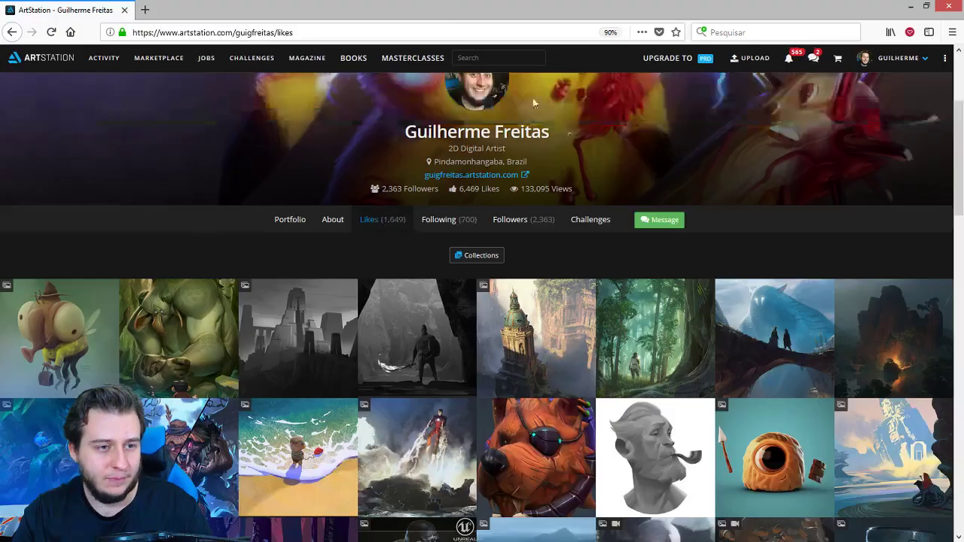
Switch to the browser, show the ArtStation profile full screen, and examine its liked artworks for style references.
key("F11")
scroll(731, 205, "up", 3)
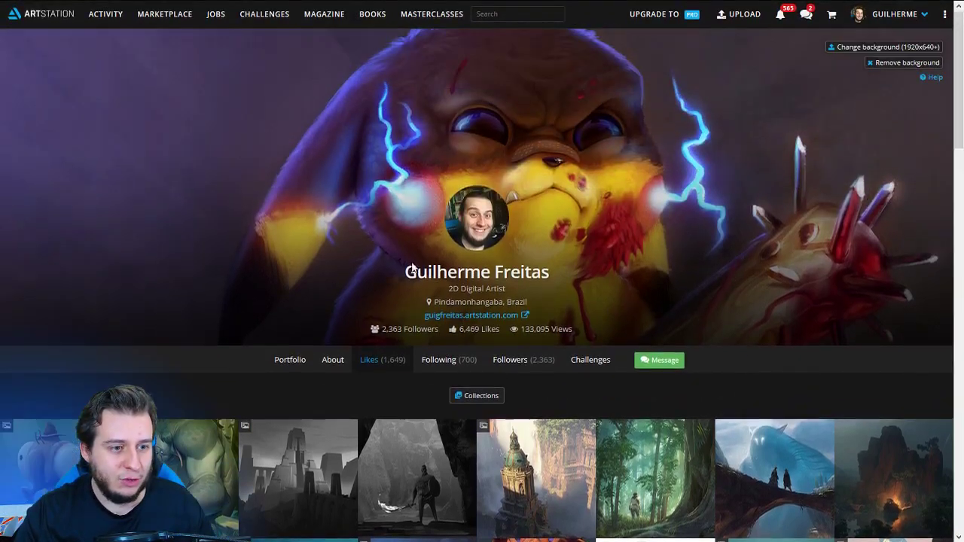
left_click(363, 365)
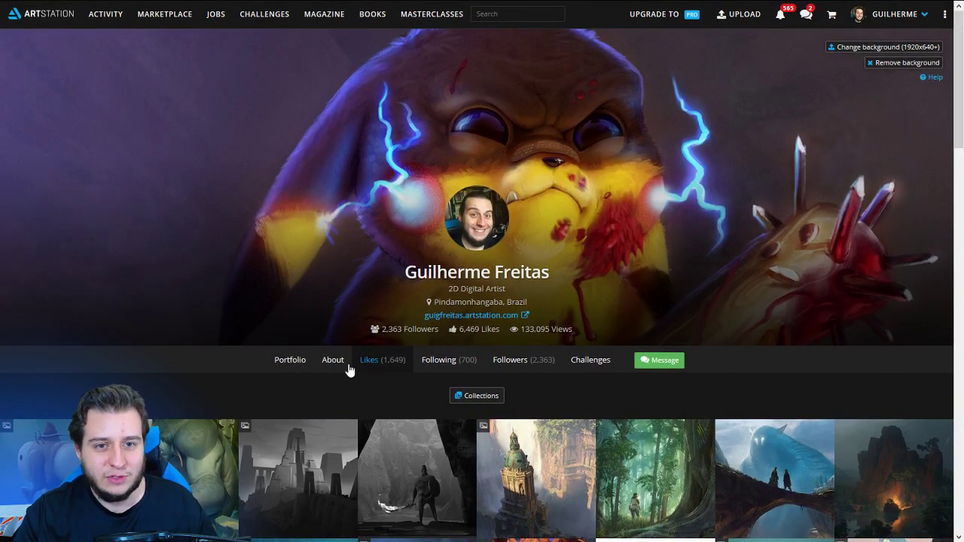
scroll(378, 369, "down", 2)
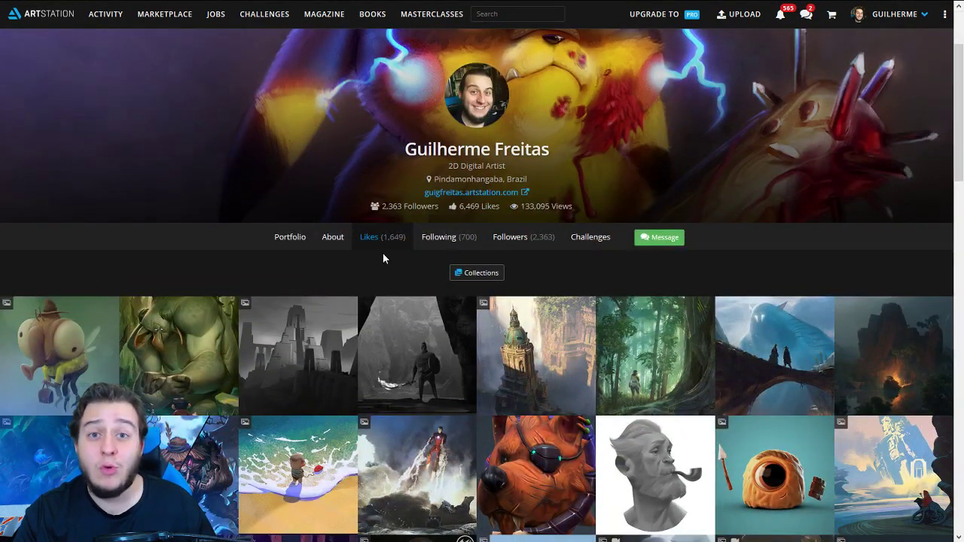
scroll(382, 256, "down", 2)
scroll(469, 271, "down", 3)
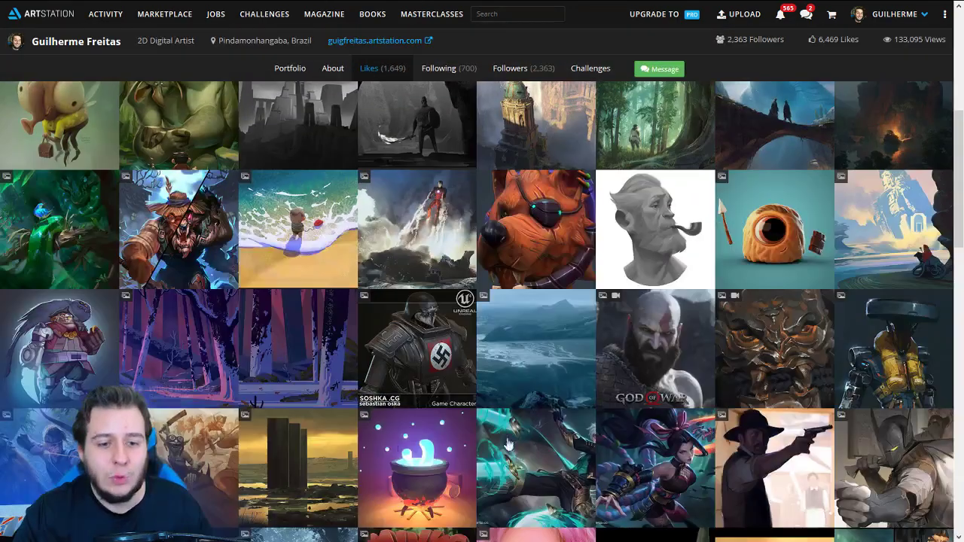
scroll(610, 409, "down", 4)
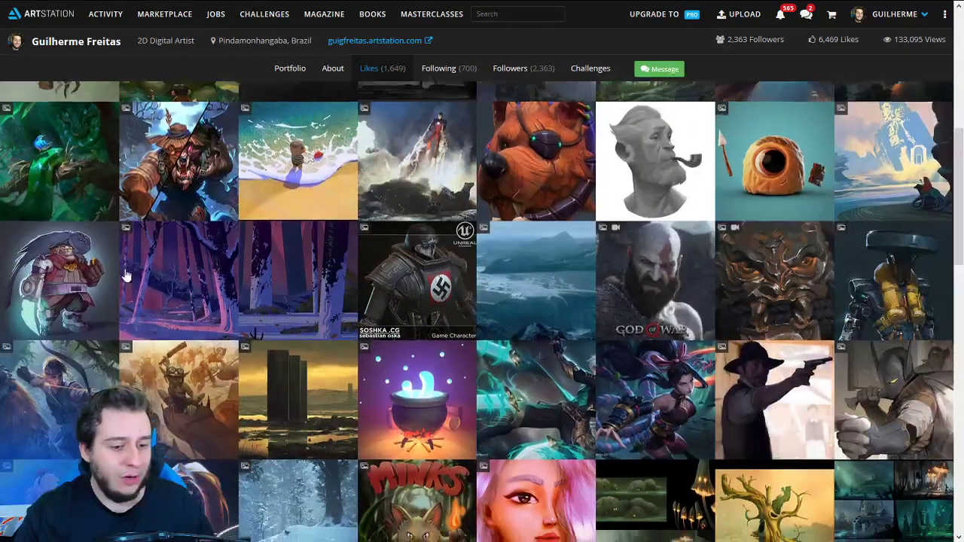
scroll(258, 313, "down", 3)
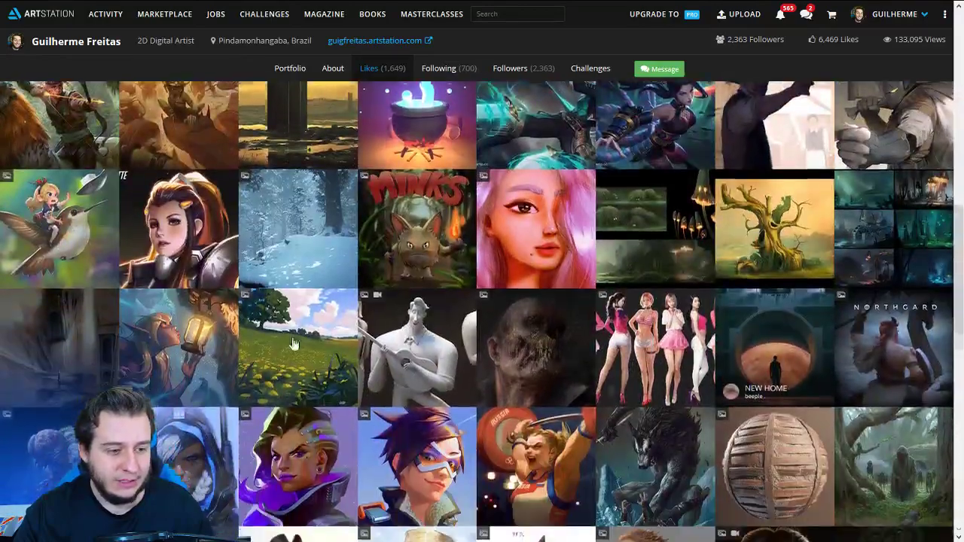
scroll(435, 258, "down", 3)
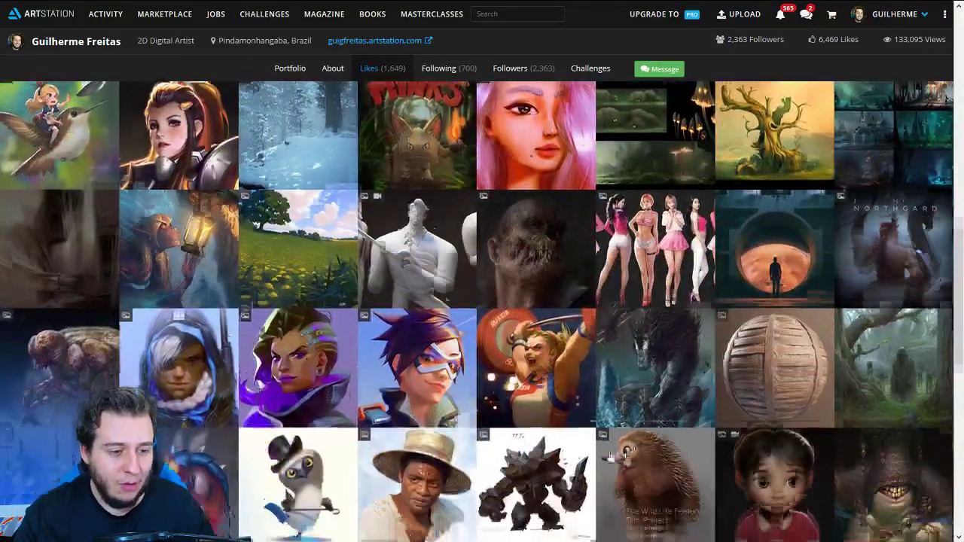
scroll(249, 410, "down", 4)
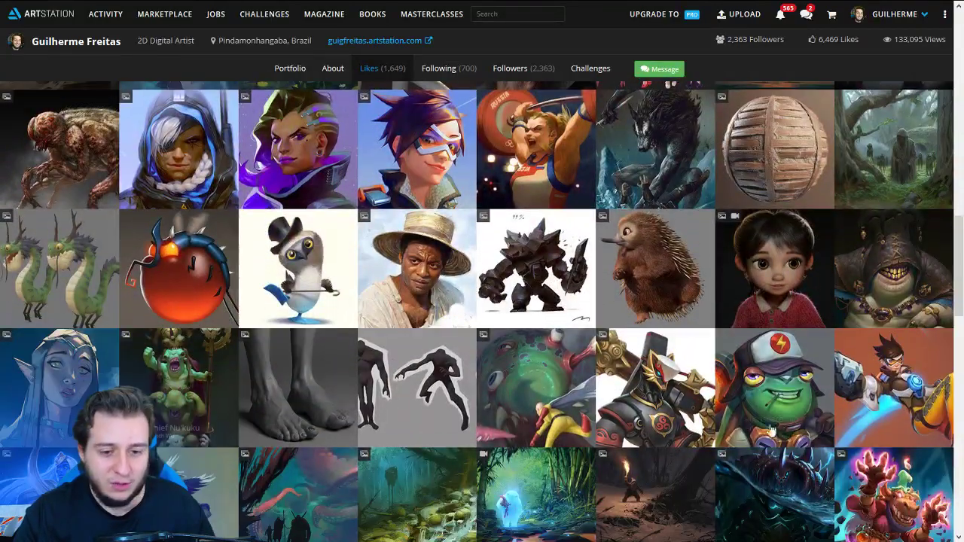
scroll(193, 398, "down", 1)
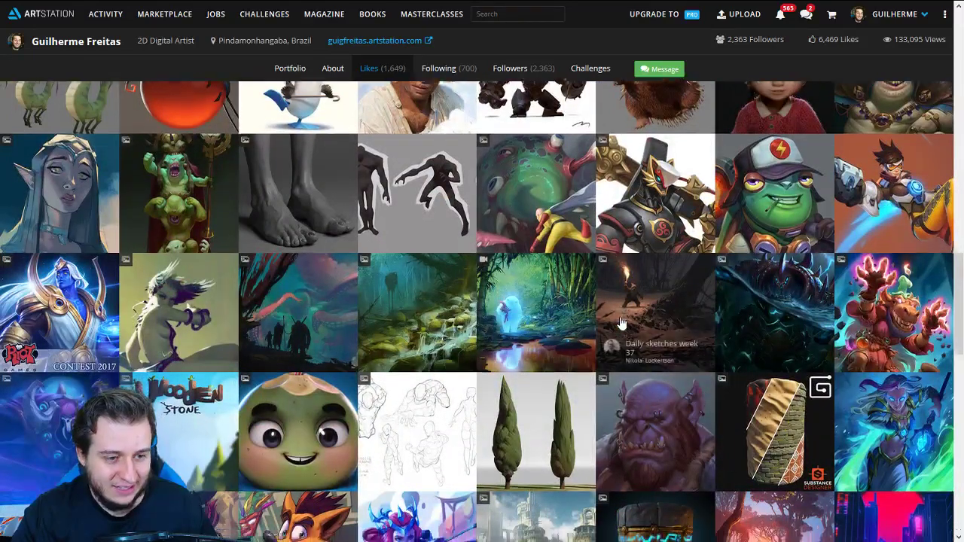
scroll(777, 356, "down", 5)
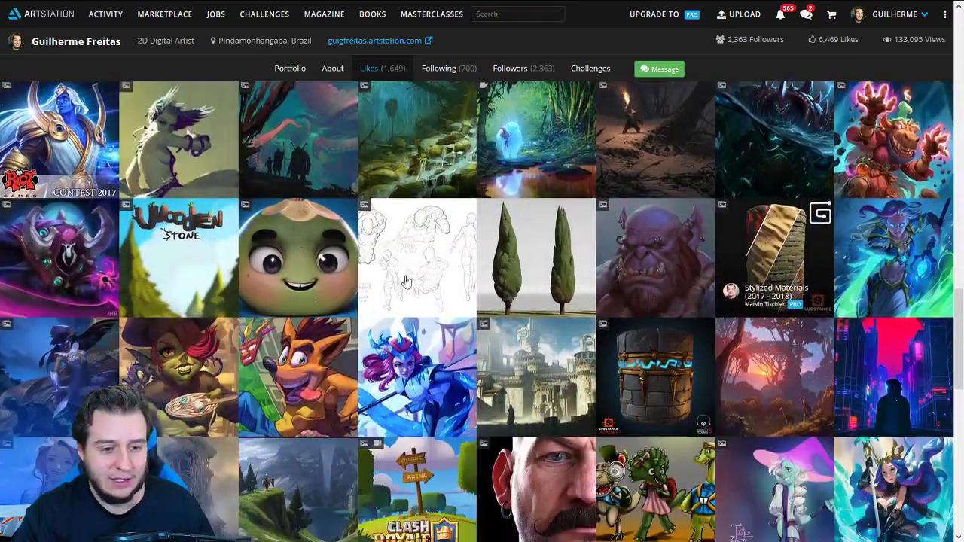
scroll(282, 207, "up", 3)
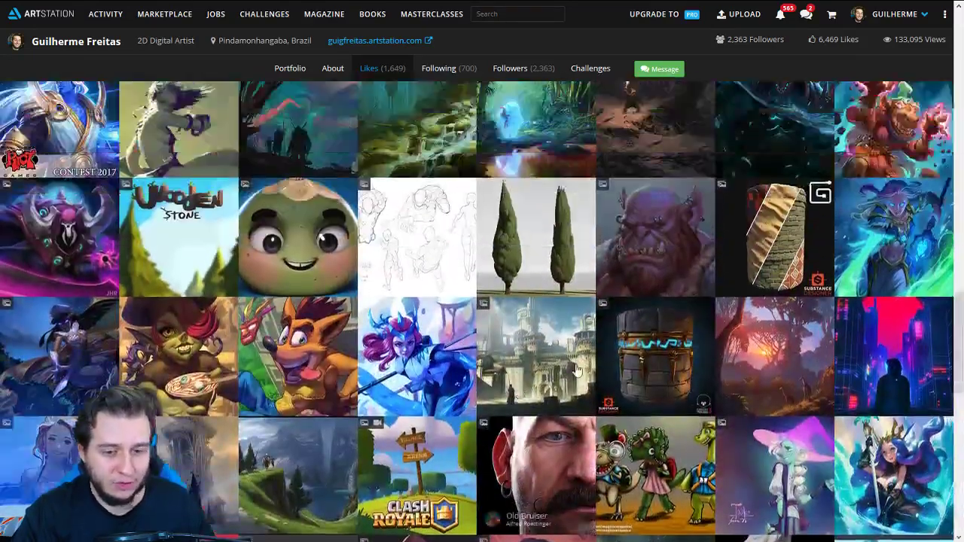
scroll(441, 279, "down", 7)
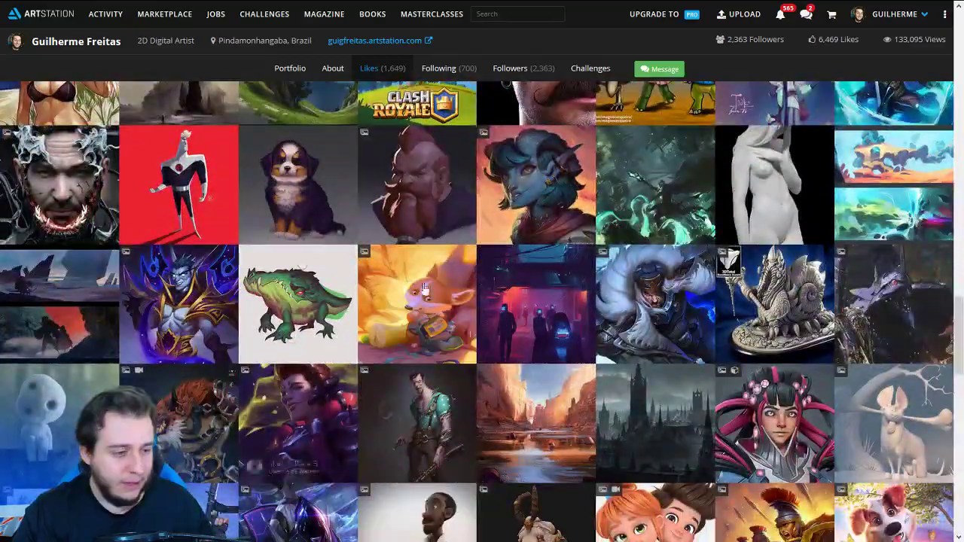
scroll(125, 306, "down", 2)
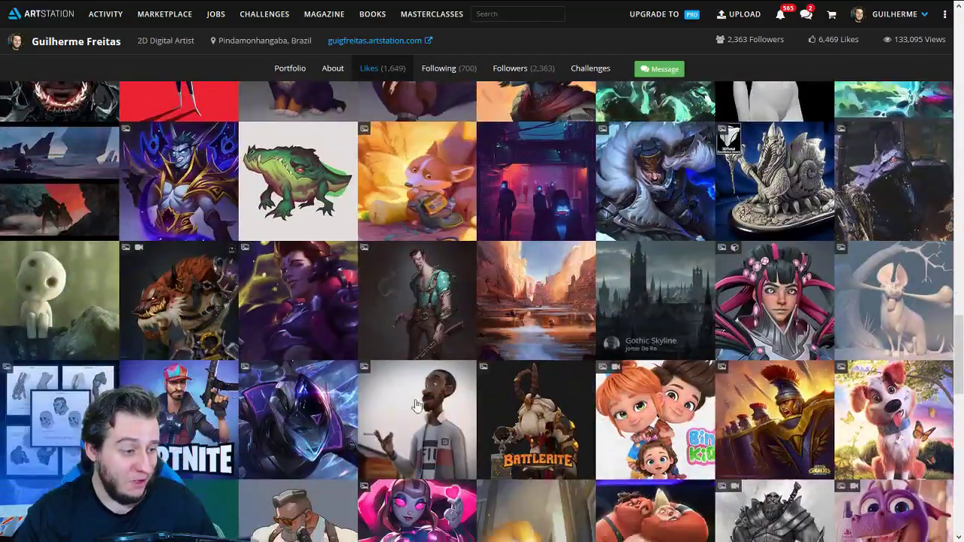
scroll(635, 354, "down", 5)
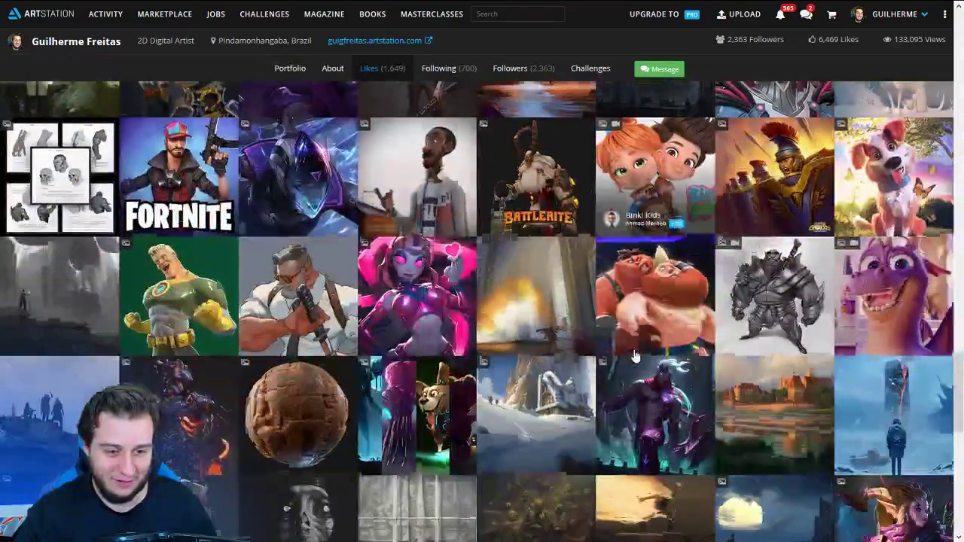
scroll(635, 354, "down", 2)
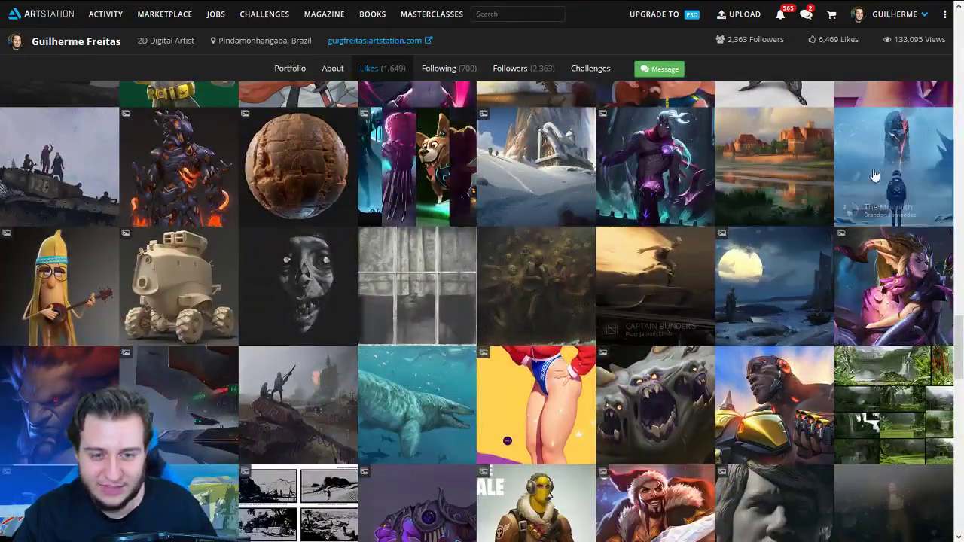
scroll(625, 461, "down", 1)
Return to the start of the liked artworks and open the Pumpkin Peasant artwork.
scroll(405, 393, "up", 15)
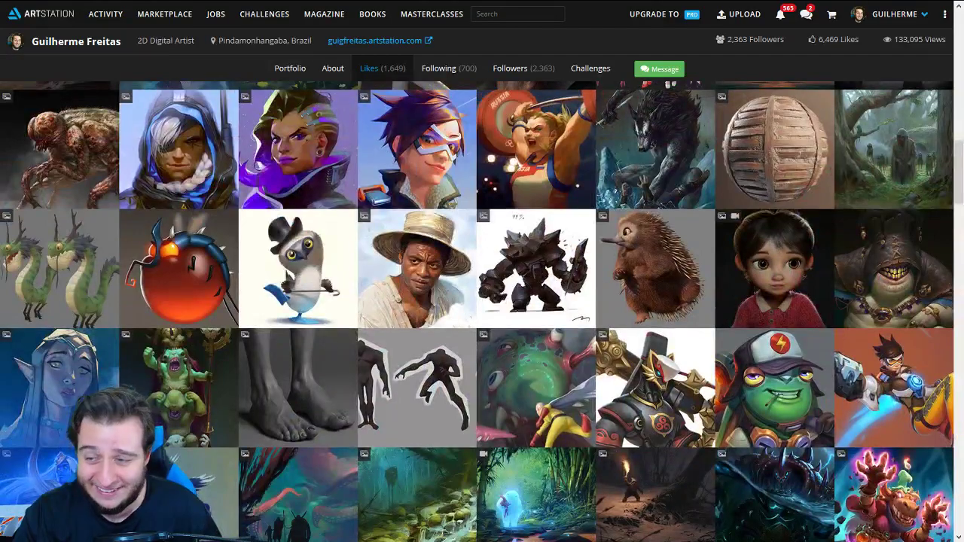
scroll(421, 337, "down", 1)
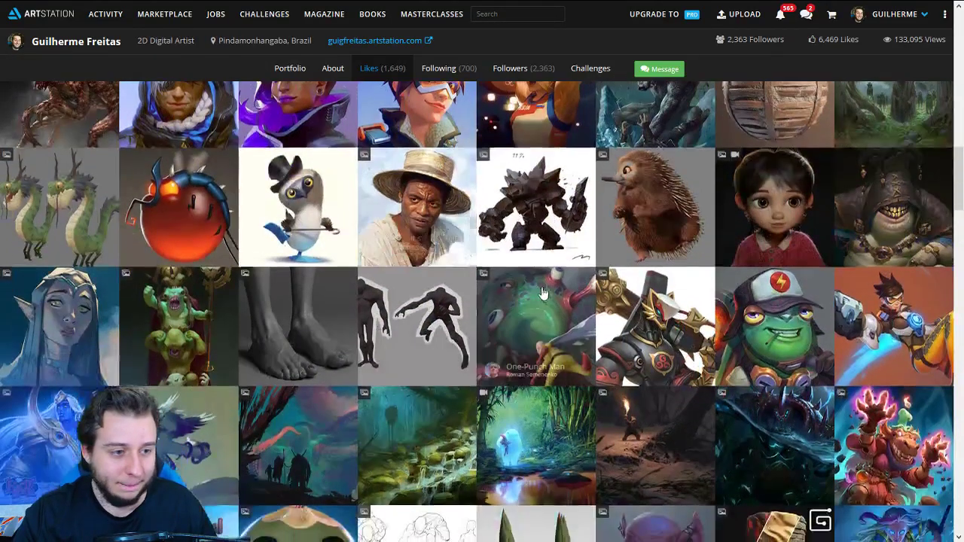
scroll(315, 367, "up", 7)
scroll(315, 367, "up", 7)
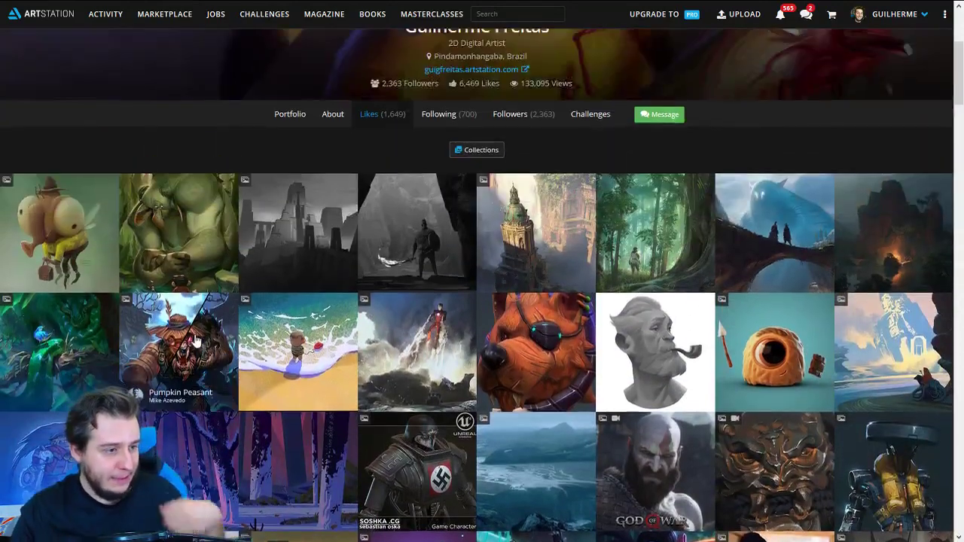
left_click(194, 339)
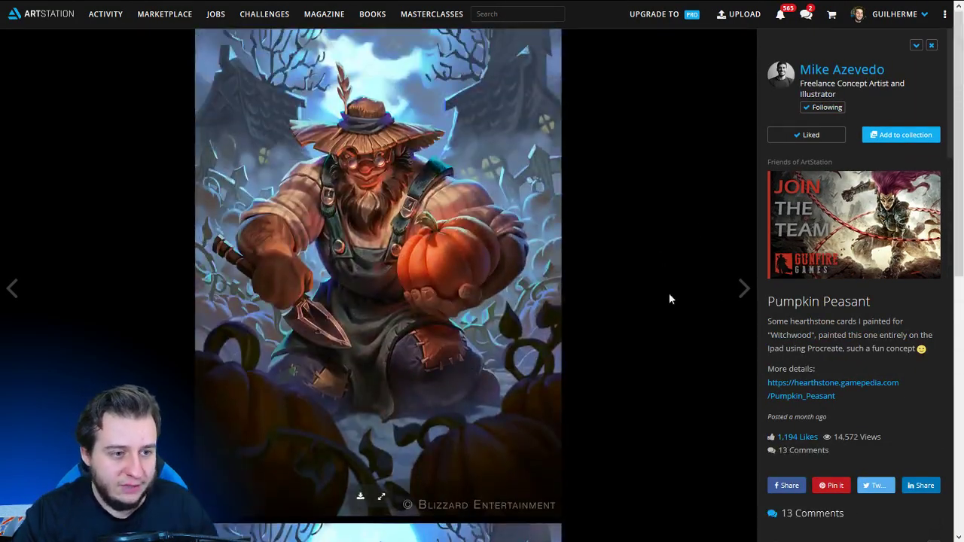
Open the portfolio of the Pumpkin Peasant artist and look through its character illustrations.
left_click(774, 78)
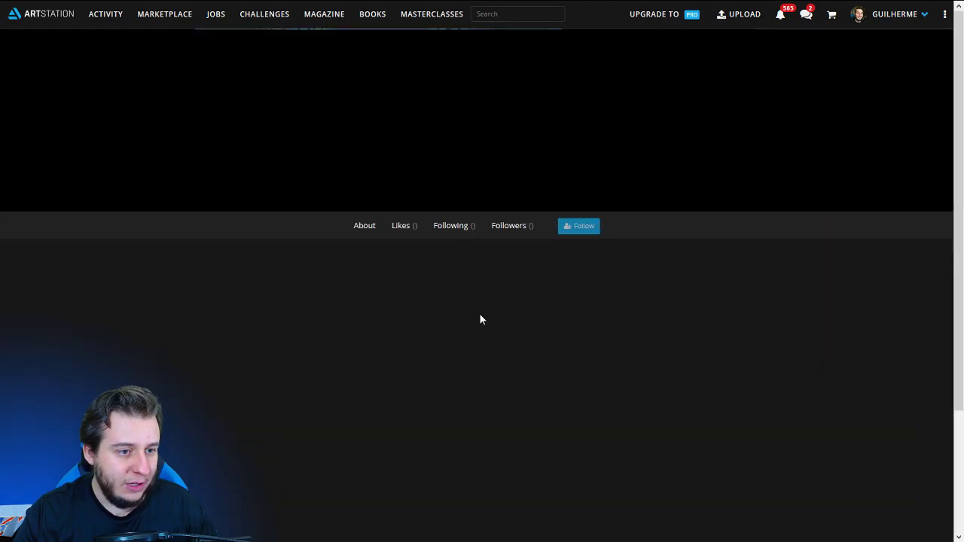
scroll(256, 290, "down", 3)
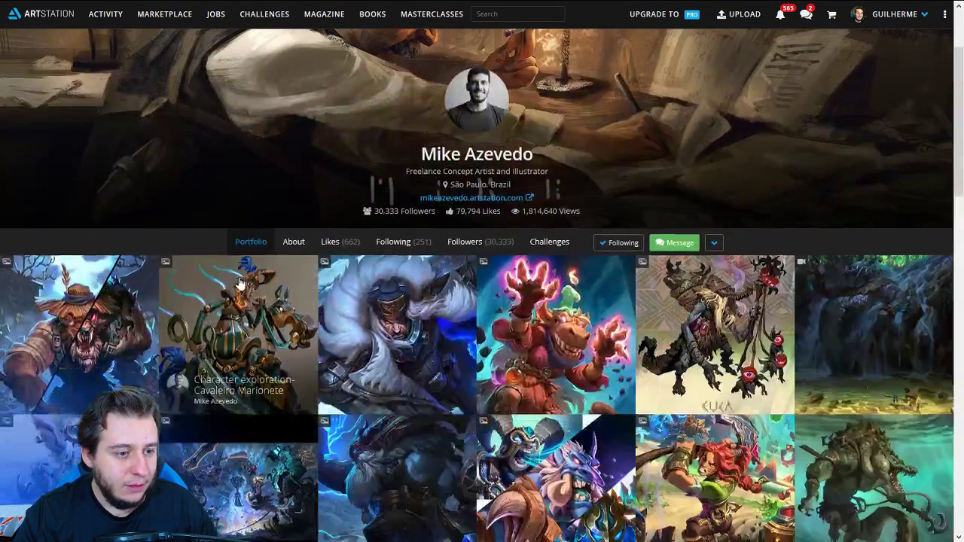
scroll(209, 296, "down", 5)
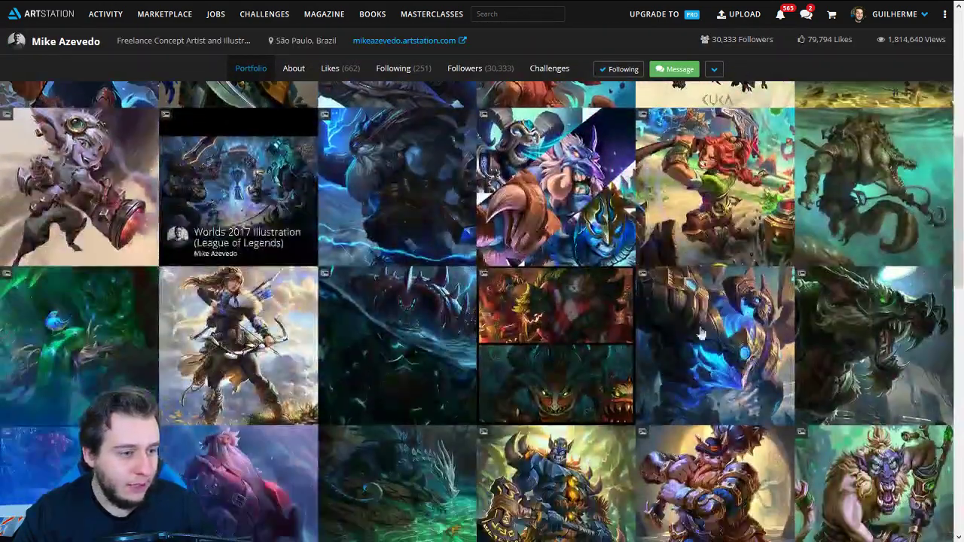
scroll(759, 342, "down", 3)
scroll(906, 271, "up", 7)
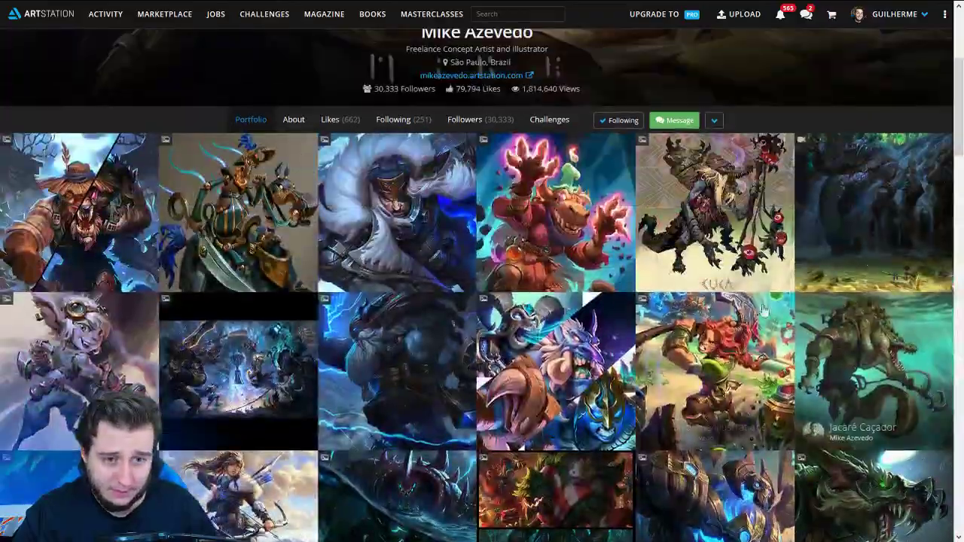
scroll(656, 332, "down", 10)
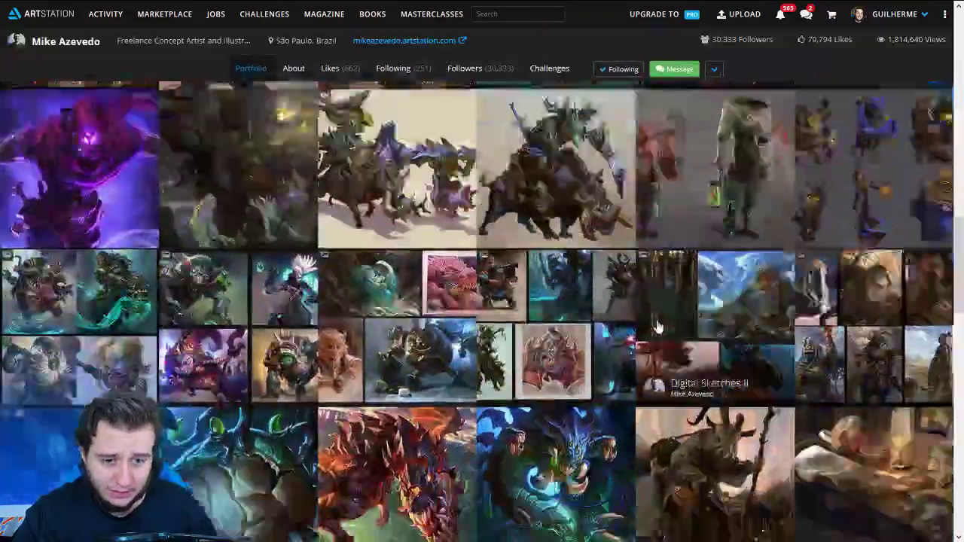
scroll(655, 329, "down", 5)
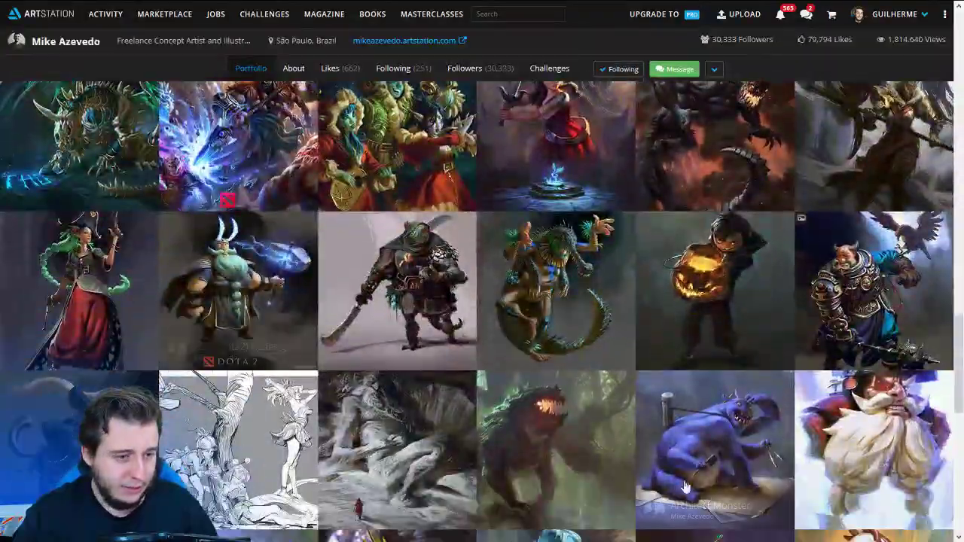
scroll(265, 241, "down", 10)
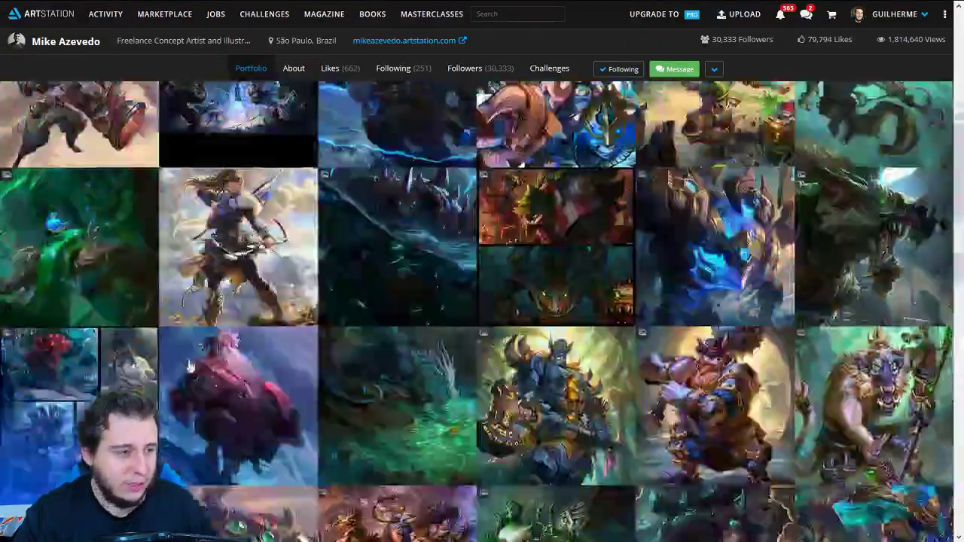
scroll(449, 355, "up", 20)
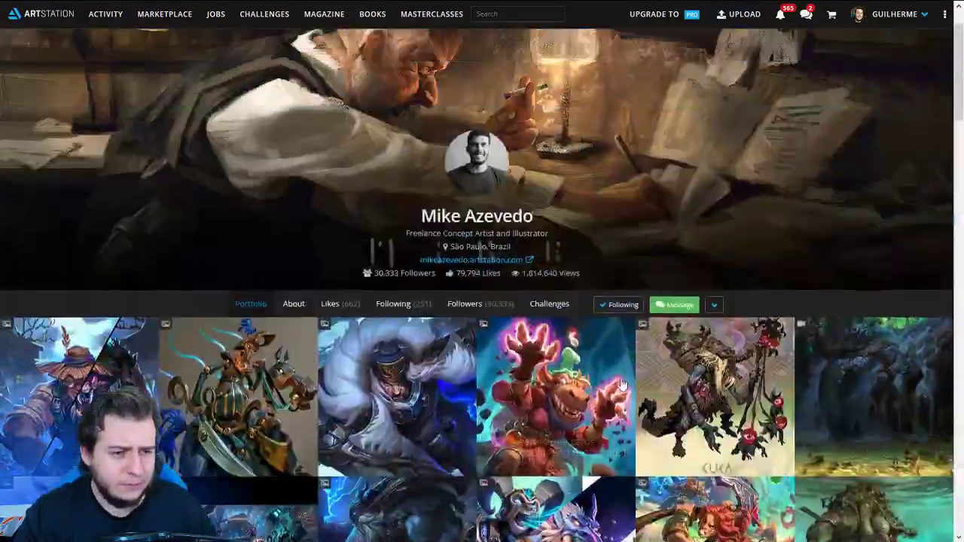
View the Cuca artwork and the preceding Hearthstone cards artwork, and return to the artist's portfolio.
left_click(687, 384)
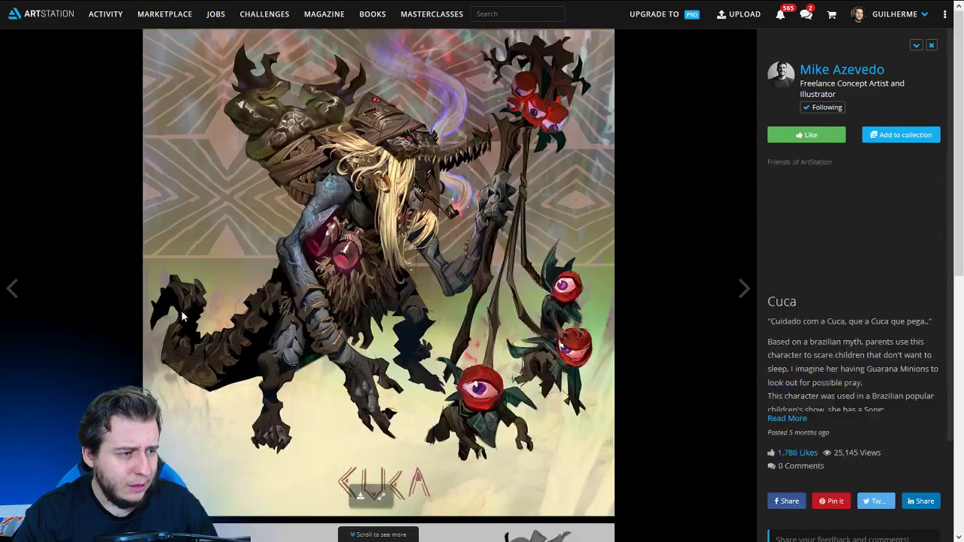
left_click(61, 296)
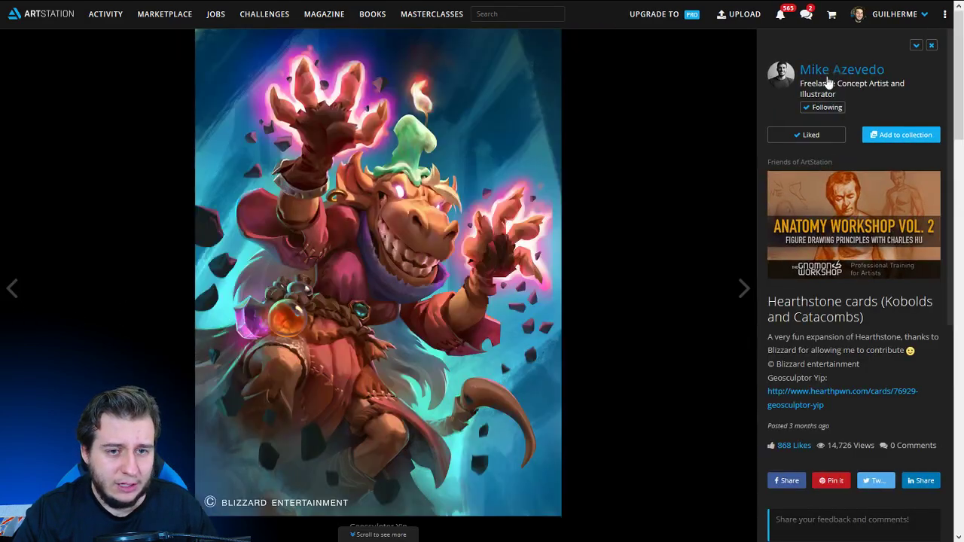
left_click(828, 76)
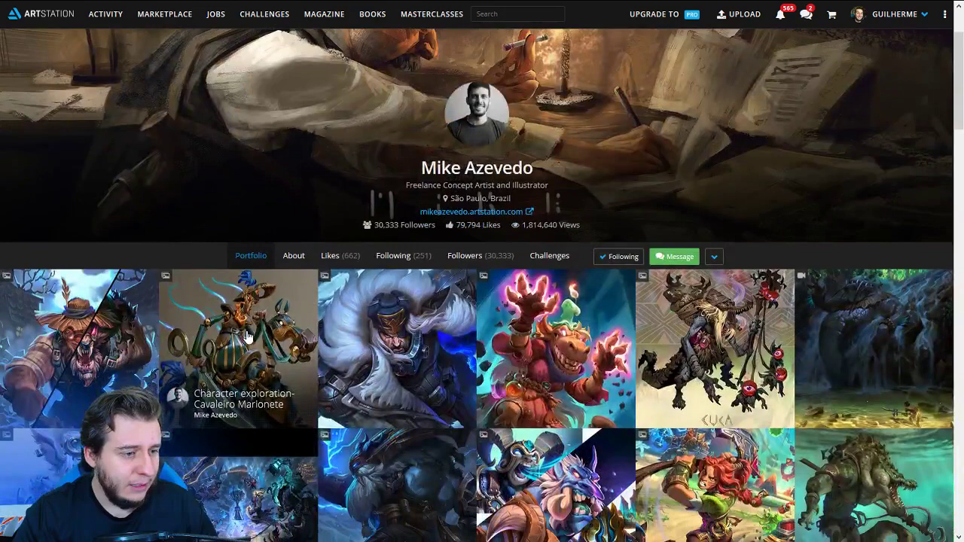
Open the Cavaleiro Marionete character exploration and copy its full color image.
left_click(286, 386)
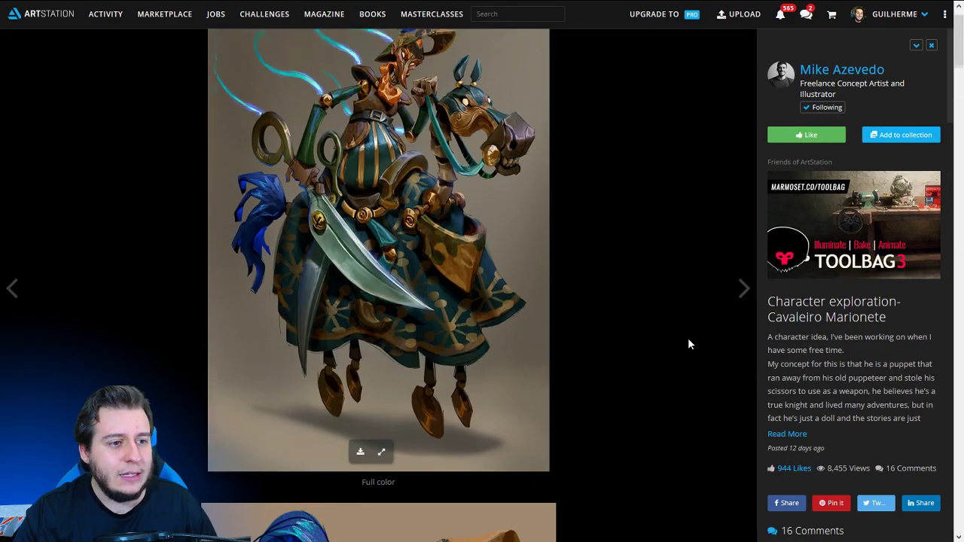
scroll(688, 338, "up", 1)
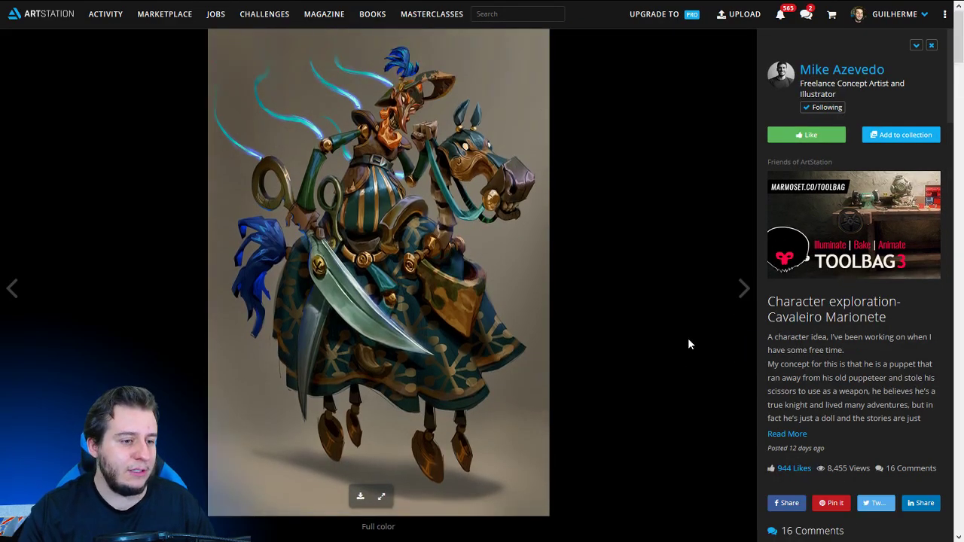
right_click(463, 180)
left_click(478, 200)
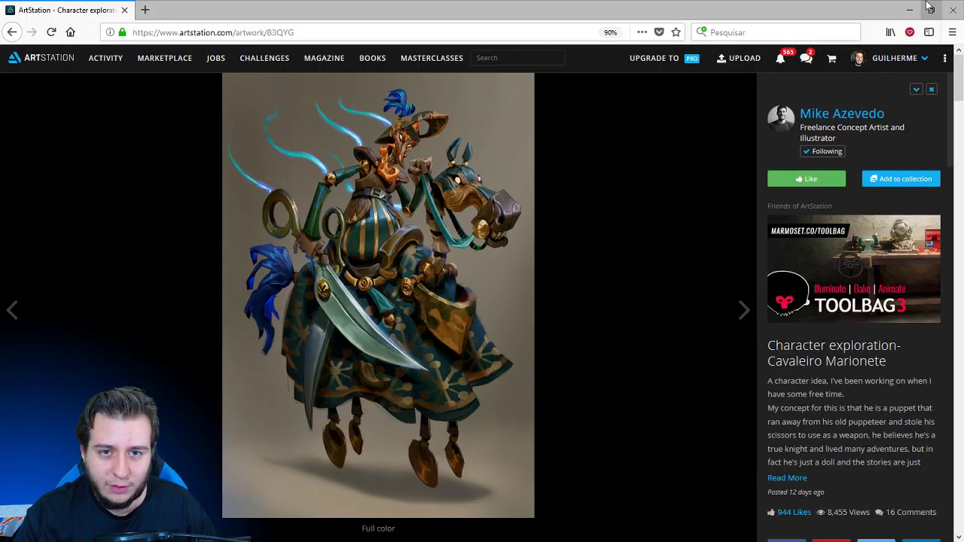
Switch to Photoshop and paste the puppet knight artwork, scaled down and placed at the far right of the reference board.
left_click(907, 9)
left_click_drag(731, 104, 350, 478)
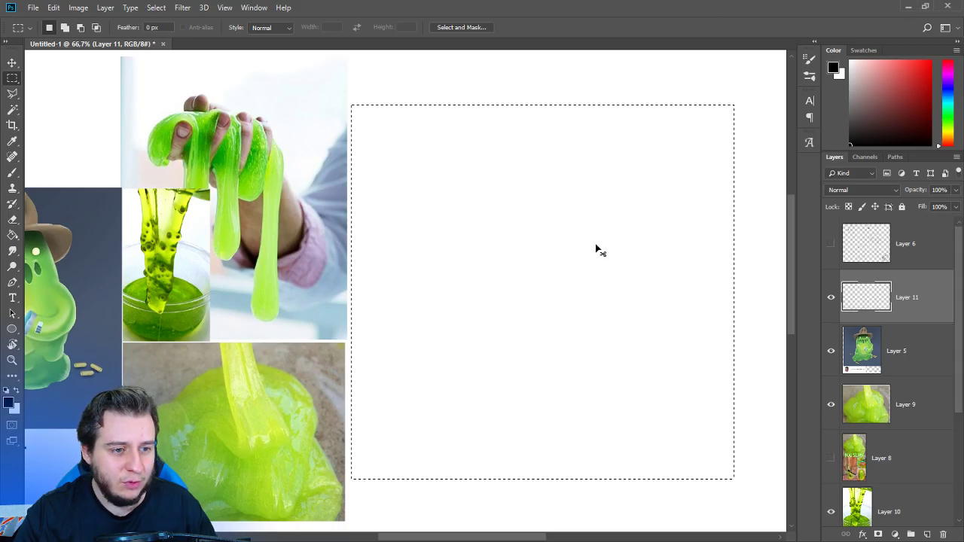
key("ctrl+v")
key("ctrl+t")
key("ctrl+minus")
key("ctrl+minus")
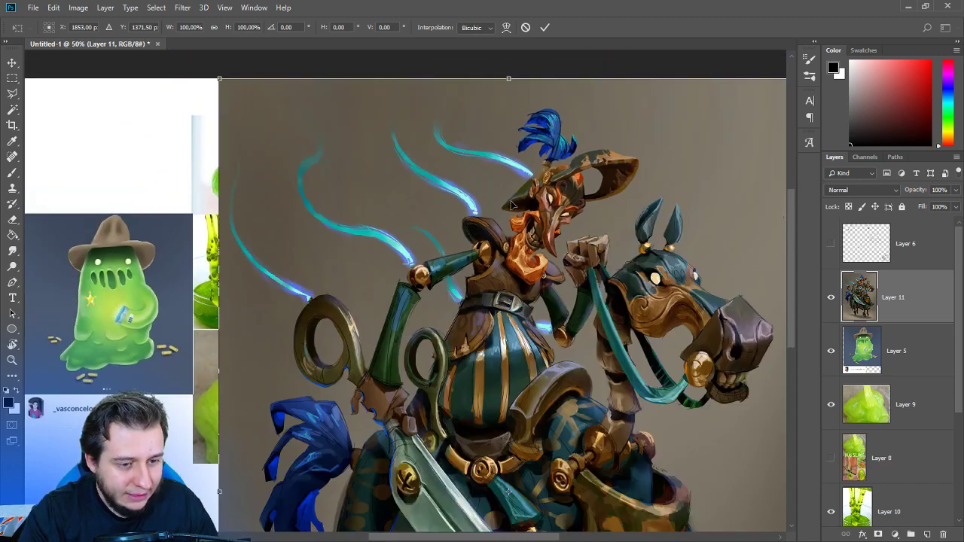
left_click_drag(634, 105, 512, 274)
key("Return")
left_click_drag(431, 318, 651, 188)
key("ctrl+plus")
left_click_drag(488, 322, 488, 366)
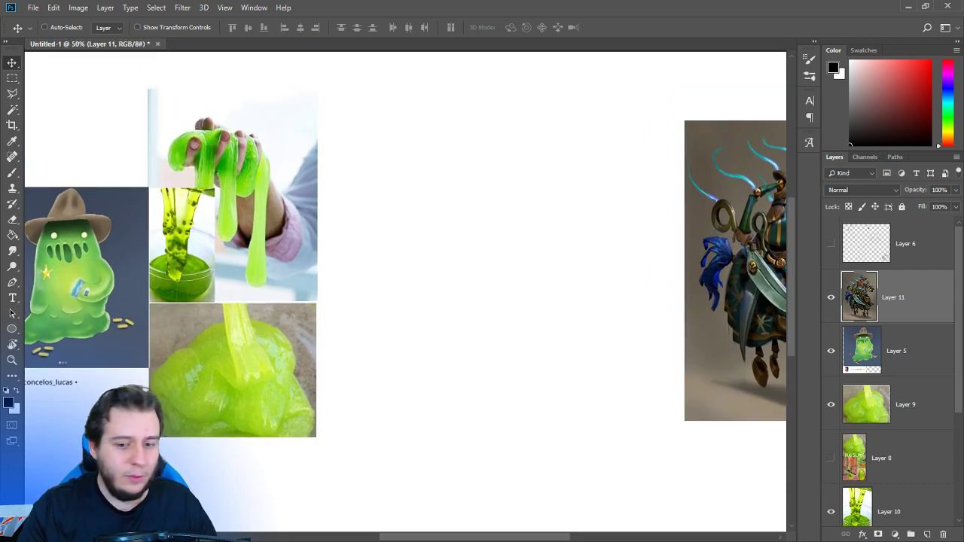
Add a text layer above the knight artwork listing the three reference artists' names, one per line.
left_click(927, 533)
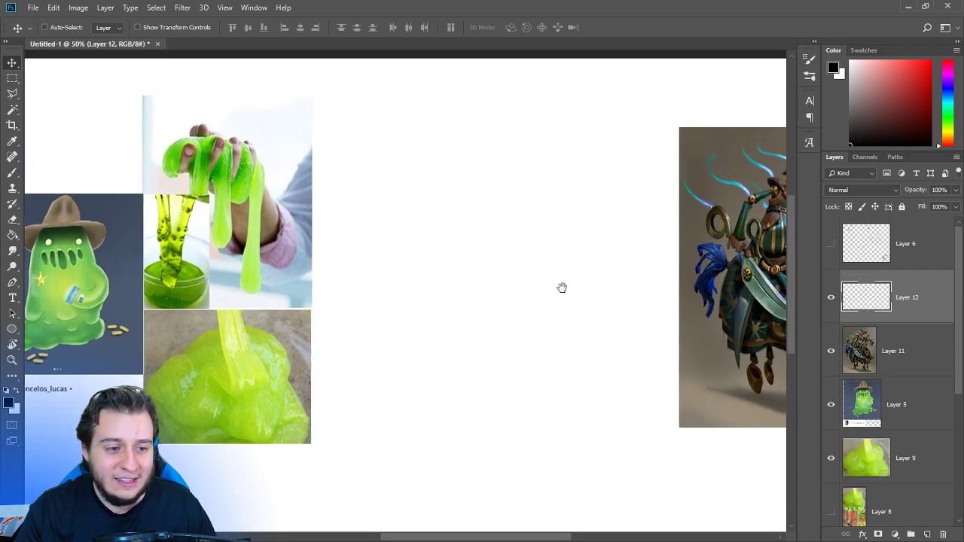
left_click_drag(707, 325, 605, 331)
key("t")
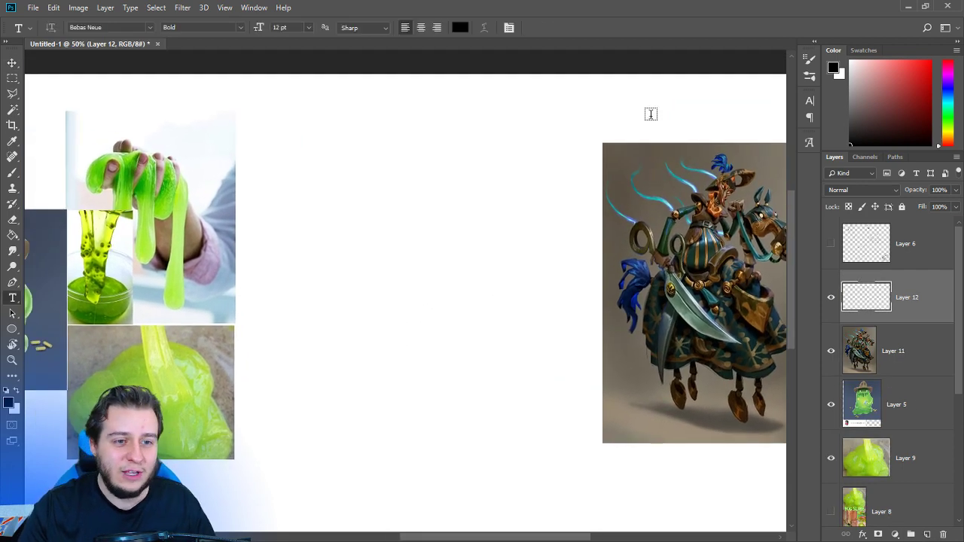
left_click(651, 114)
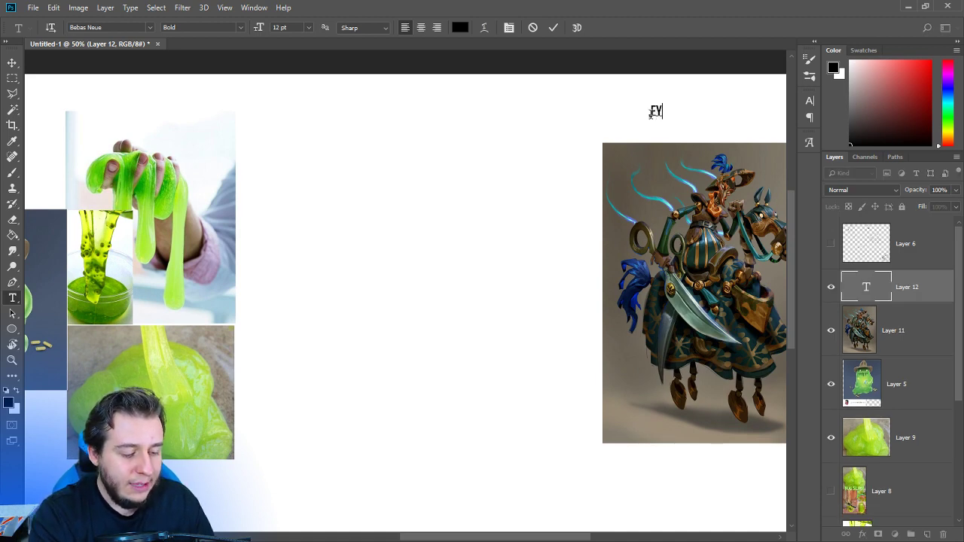
type("EYTA")
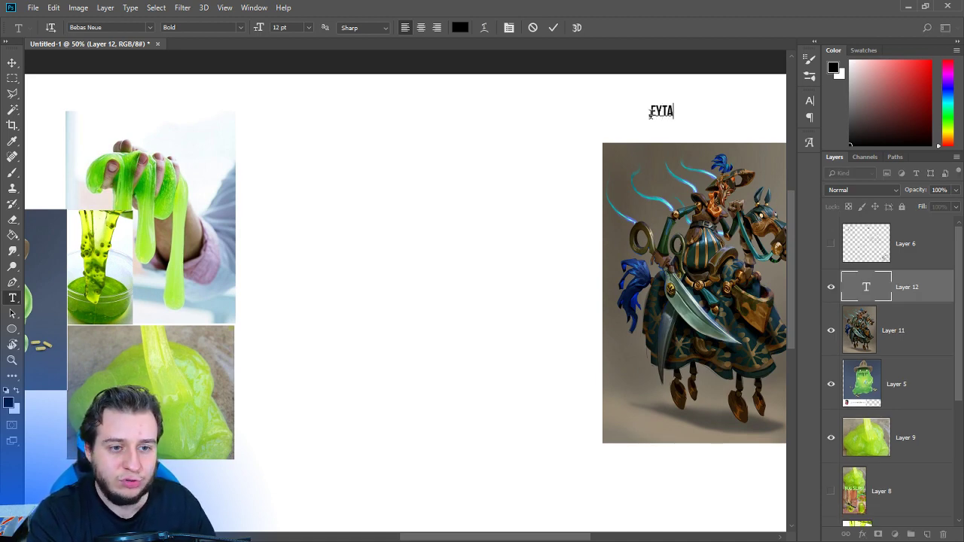
type("N ZANA")
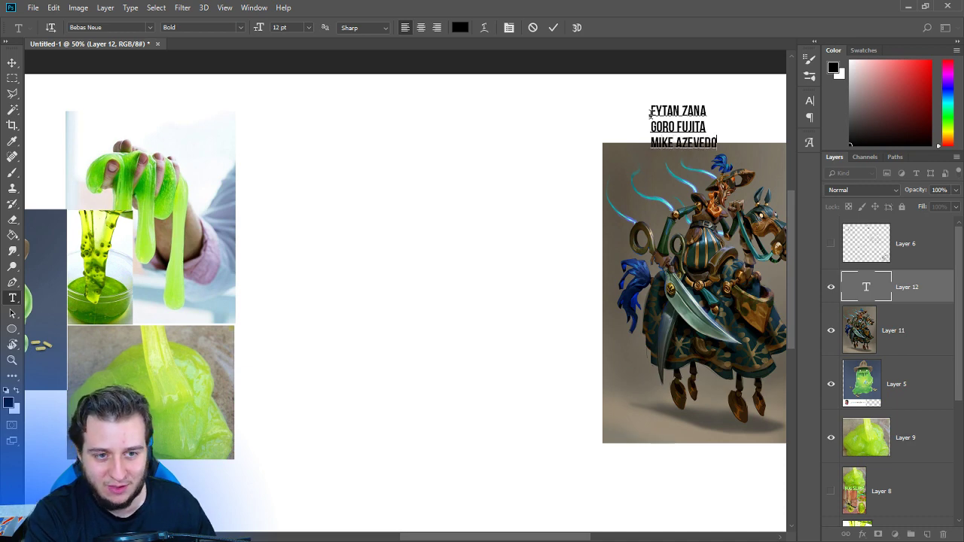
key("ctrl+Return")
Move the artist-names text above the slime cowboy image and scale it up to about 147%.
key("v")
left_click_drag(654, 120, 167, 161)
left_click_drag(263, 256, 467, 248)
left_click_drag(383, 147, 120, 107)
key("ctrl+t")
left_click_drag(176, 161, 207, 182)
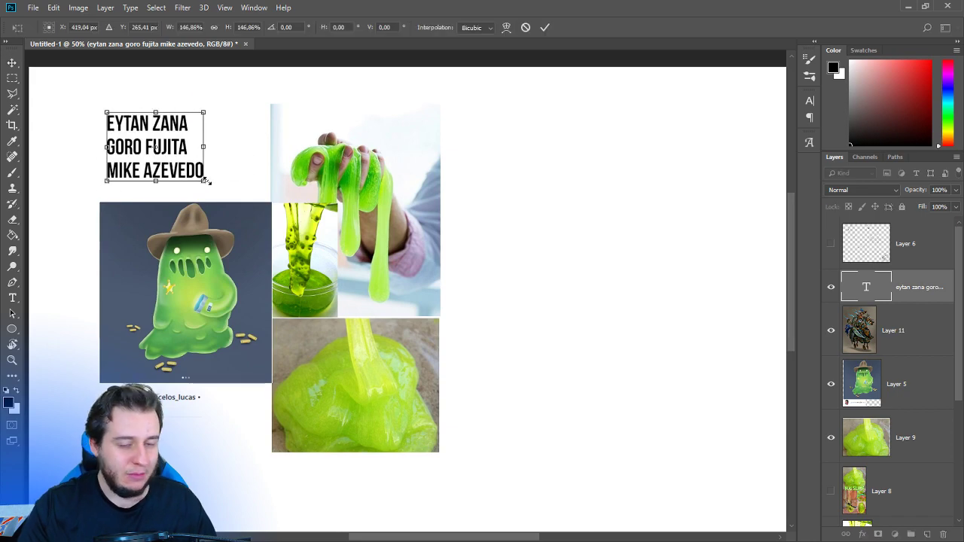
key("Return")
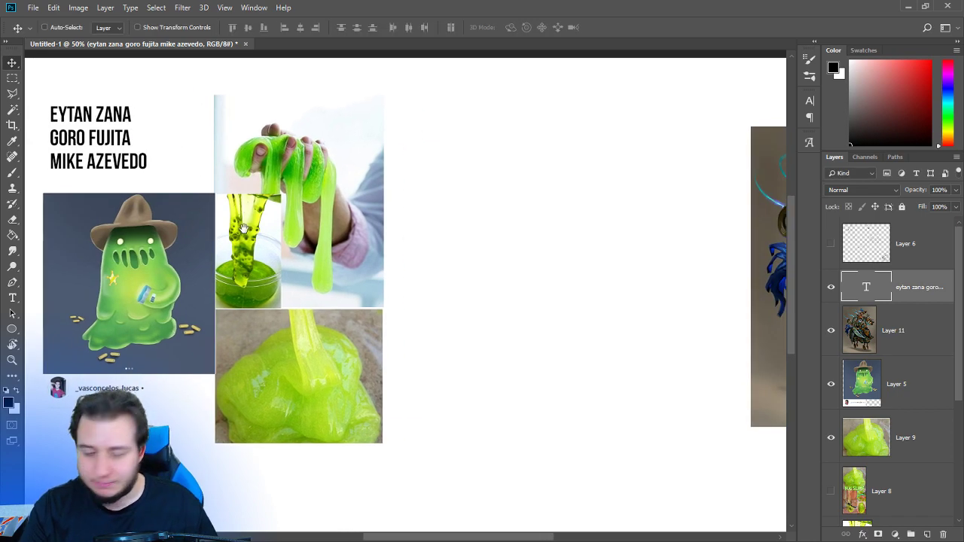
Save the document as MELECA.psd.
key("ctrl+shift+s")
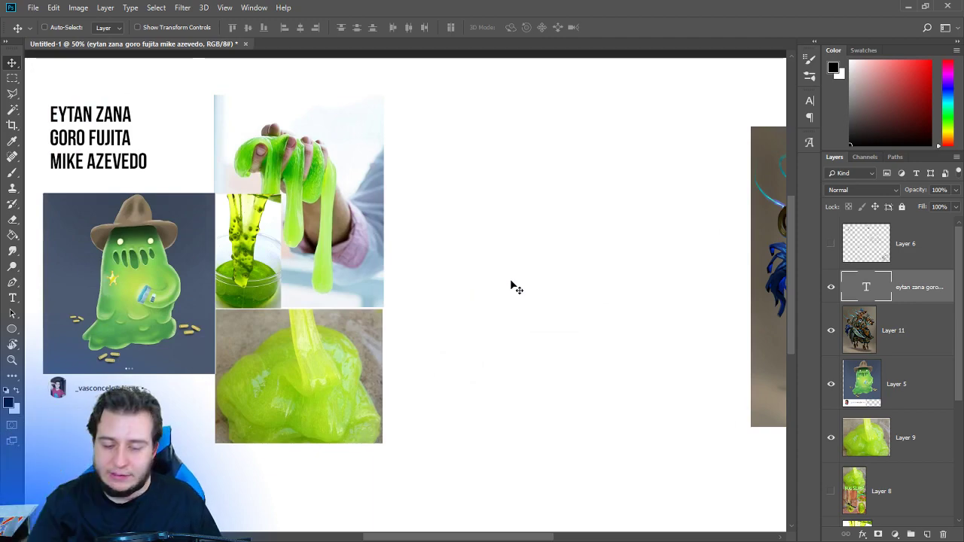
key("ctrl+shift+s")
key("Escape")
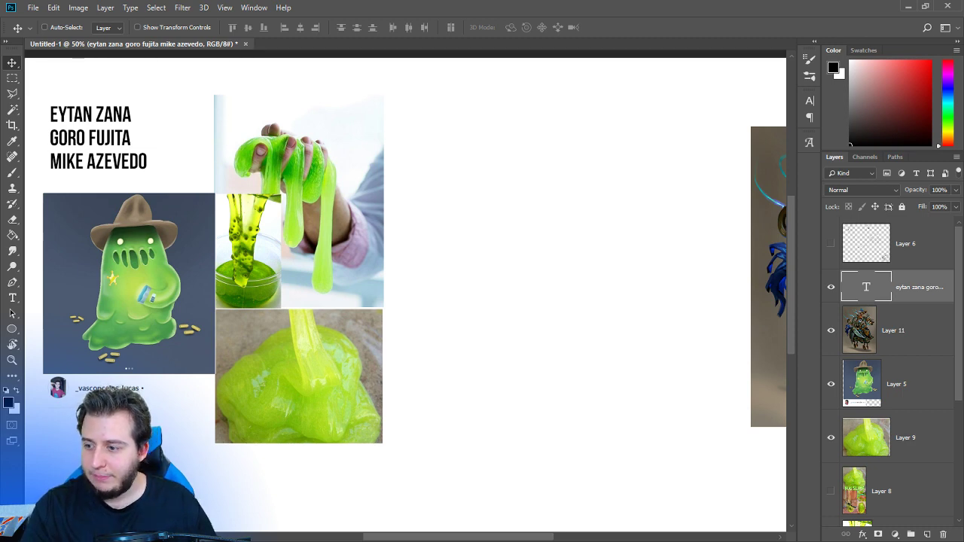
left_click(620, 159)
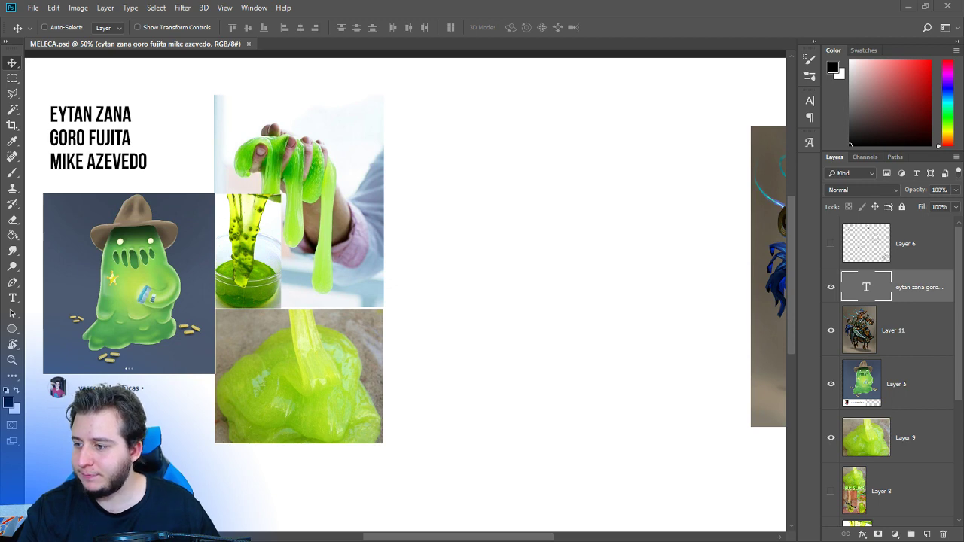
Select a large rectangular area in the blank space between the slime photos and the knight artwork.
left_click_drag(595, 269, 548, 262)
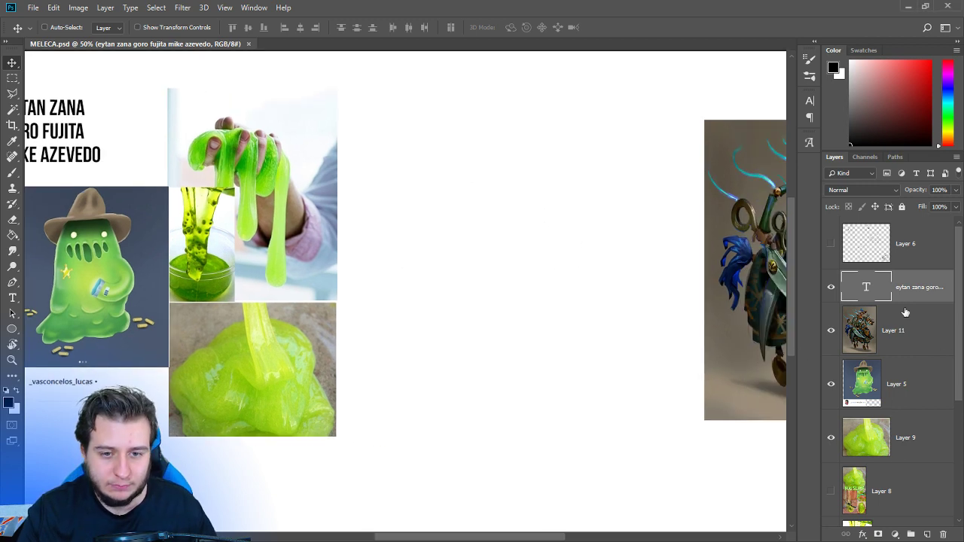
left_click_drag(679, 308, 565, 284)
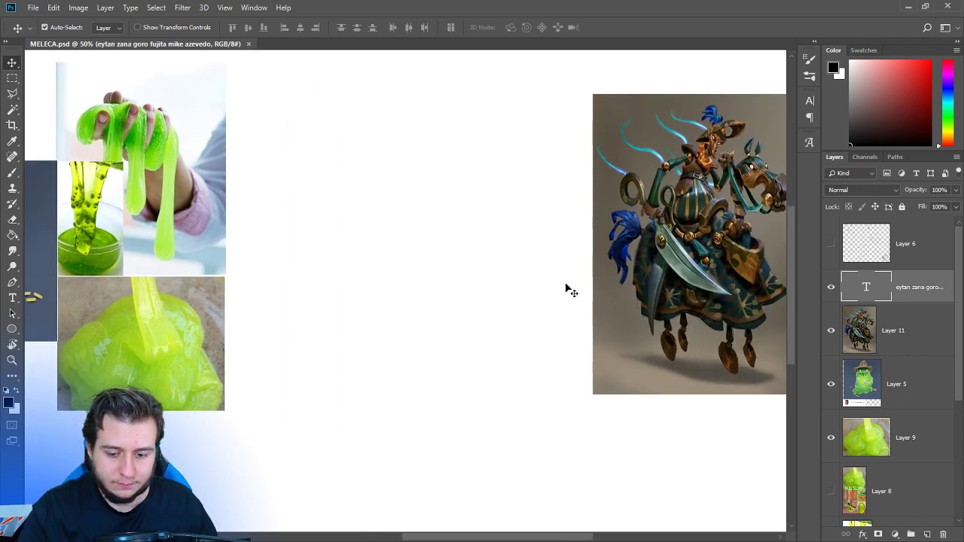
key("ctrl+plus")
left_click_drag(377, 296, 390, 327)
left_click(12, 78)
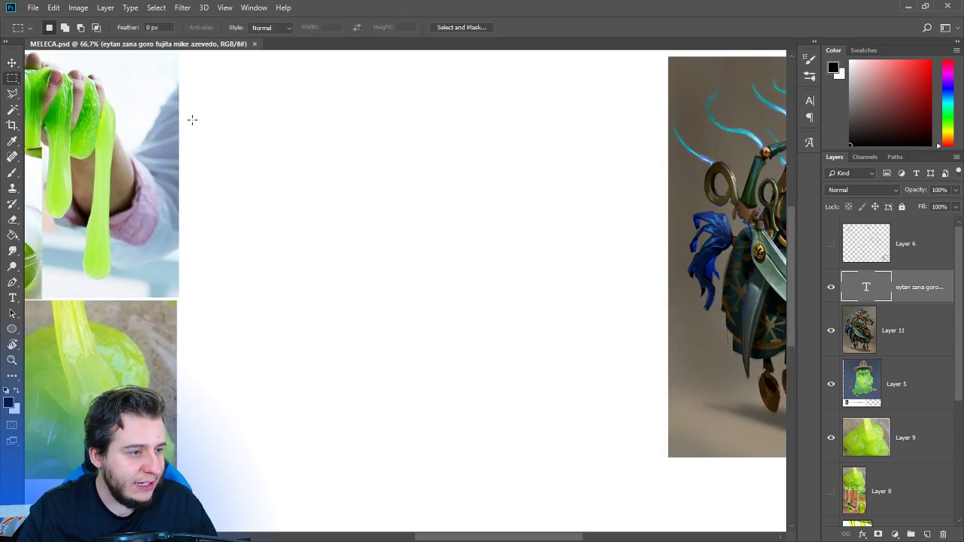
left_click_drag(189, 109, 562, 448)
left_click_drag(625, 450, 559, 462)
key("ctrl+minus")
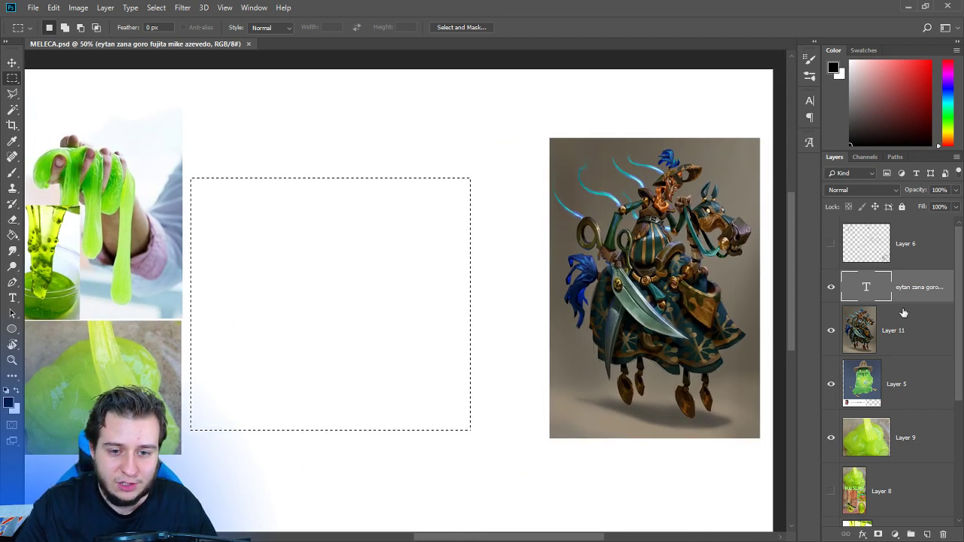
Add a layer below the artist-names text and fill the selected rectangle with a dark, muted bluish gray.
left_click(926, 534)
left_click_drag(907, 303, 903, 349)
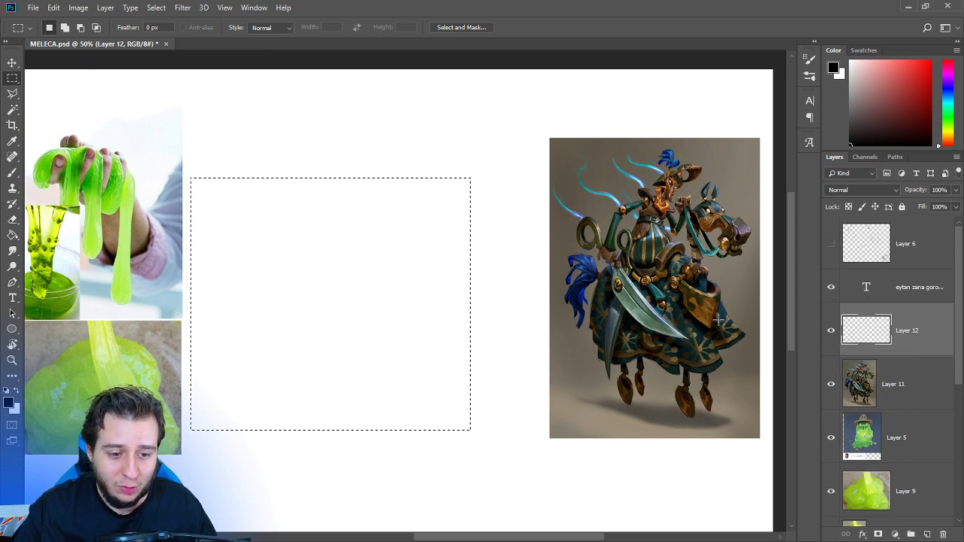
key("b")
left_click(17, 235)
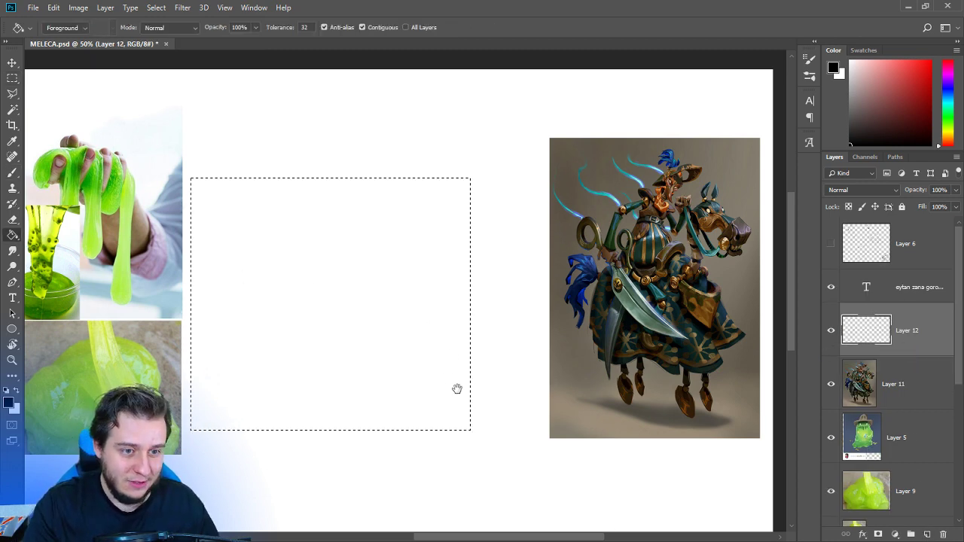
left_click_drag(457, 388, 527, 349)
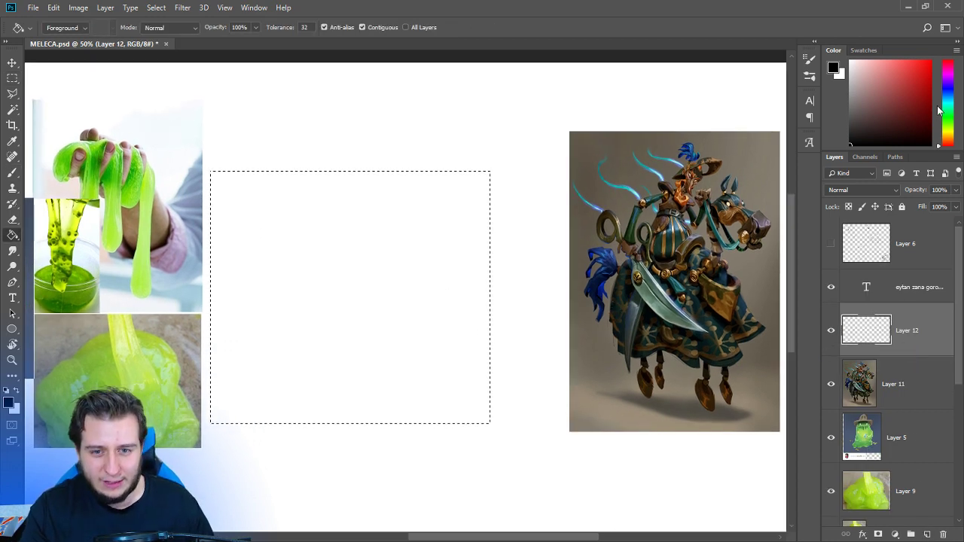
left_click_drag(948, 114, 939, 88)
left_click(861, 103)
left_click(855, 94)
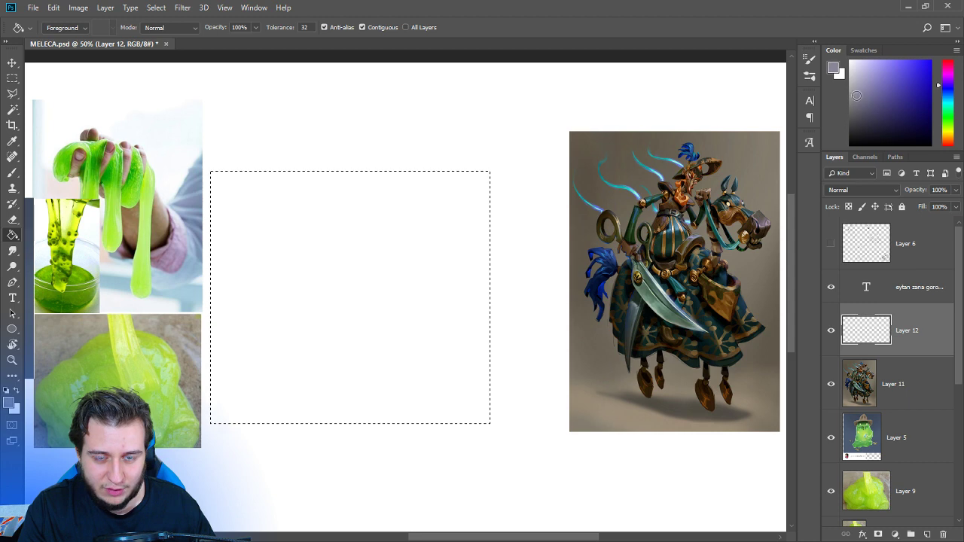
left_click(441, 323)
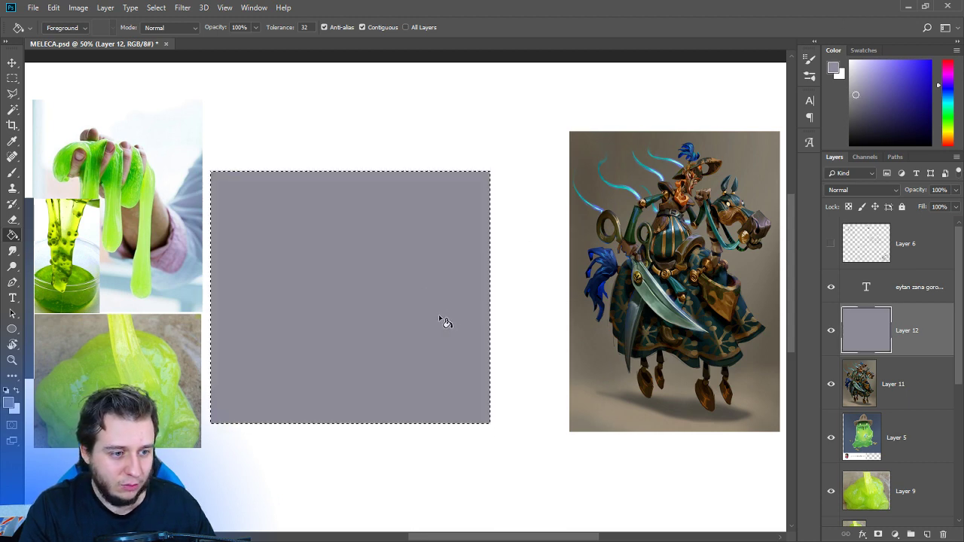
left_click(859, 108)
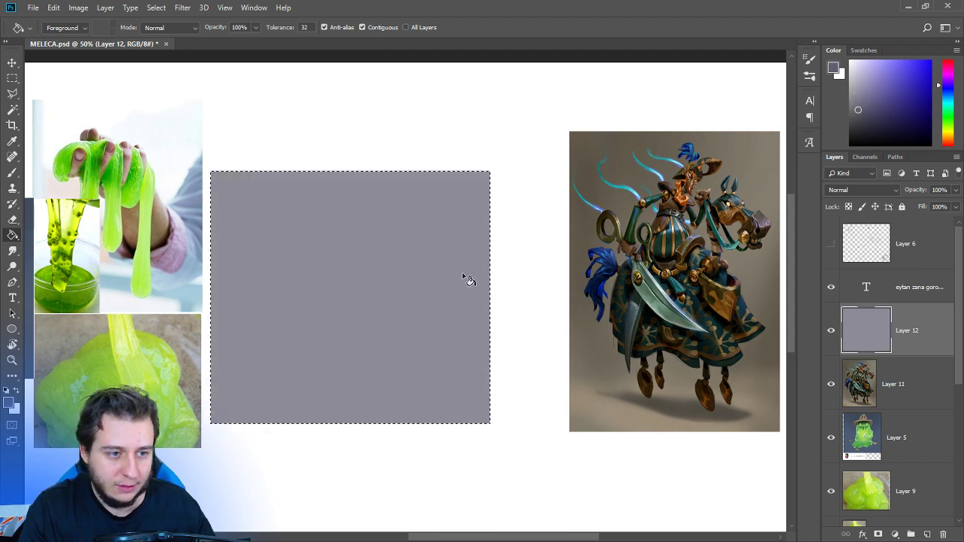
left_click(453, 285)
mouse_move(537, 309)
left_mouse_down()
mouse_move(594, 307)
mouse_move(567, 341)
left_mouse_up()
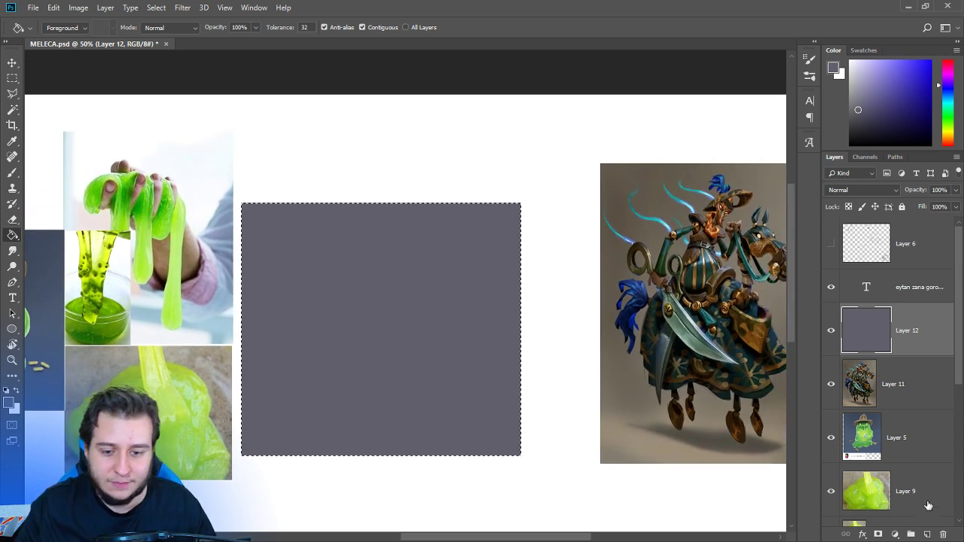
Add a new layer clipped to the gray rectangle and clear the selection.
left_click(927, 534)
right_click(908, 335)
left_click(787, 263)
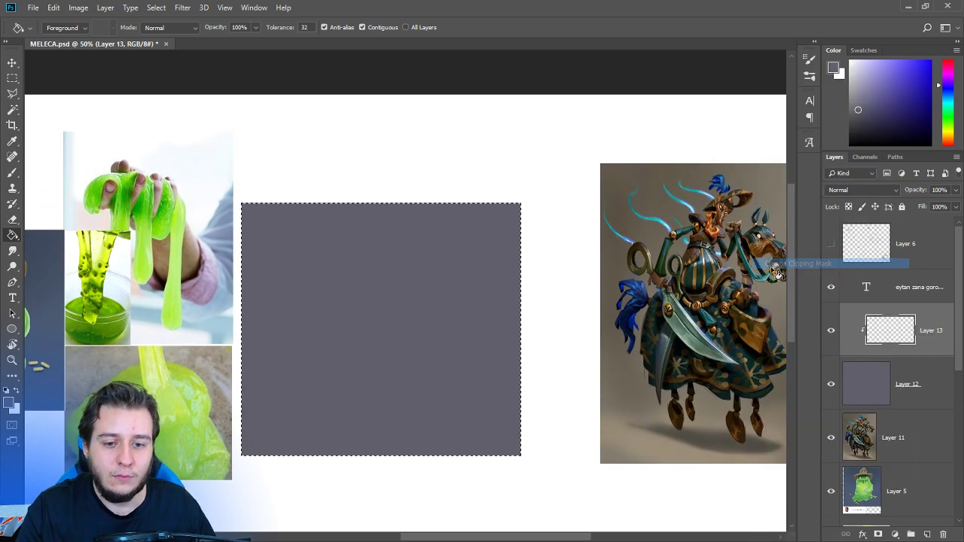
right_click(12, 236)
left_click(39, 235)
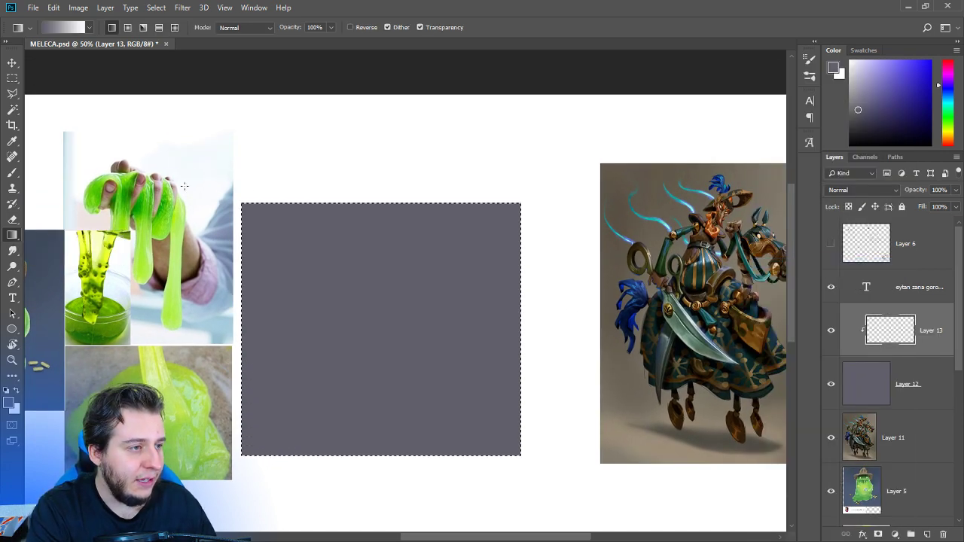
key("ctrl+d")
left_click_drag(391, 291, 354, 266)
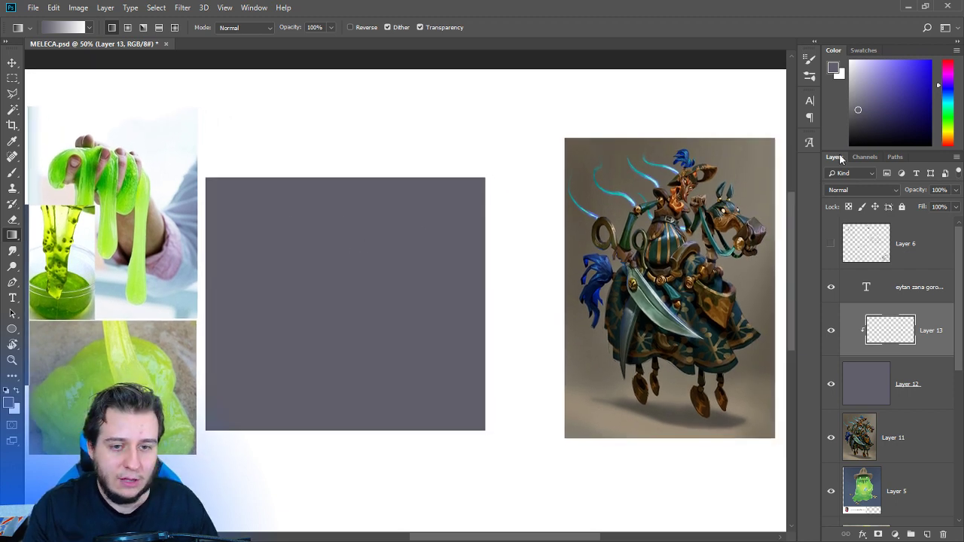
Choose the soft round 300 brush with 0% hardness and enlarge it to about 417 px.
key("b")
right_click(480, 260)
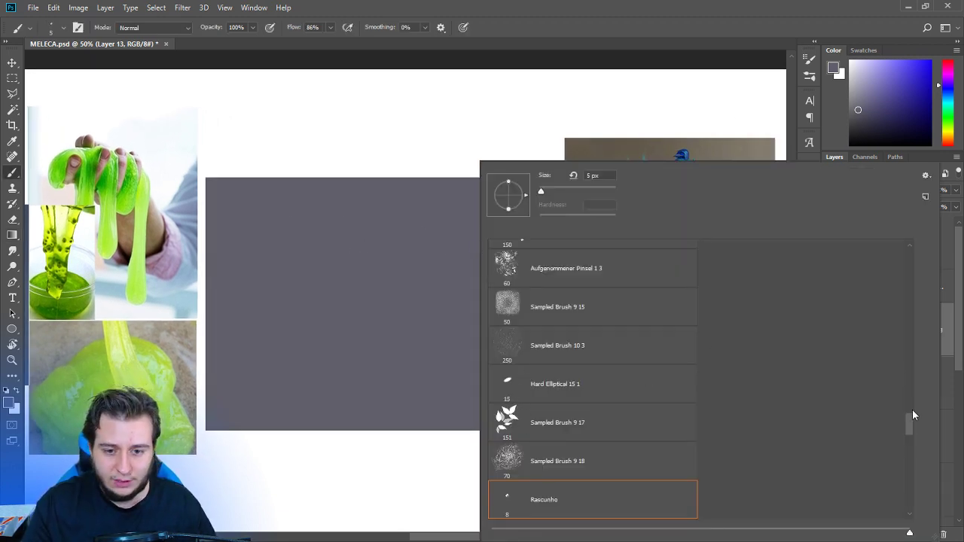
left_click_drag(912, 415, 873, 135)
left_click(536, 418)
left_click_drag(601, 193, 606, 194)
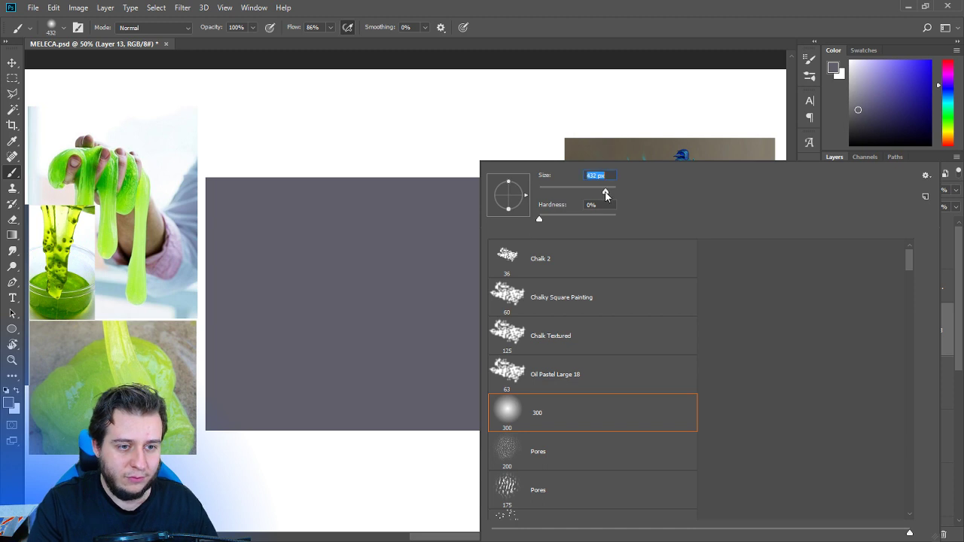
left_click(634, 41)
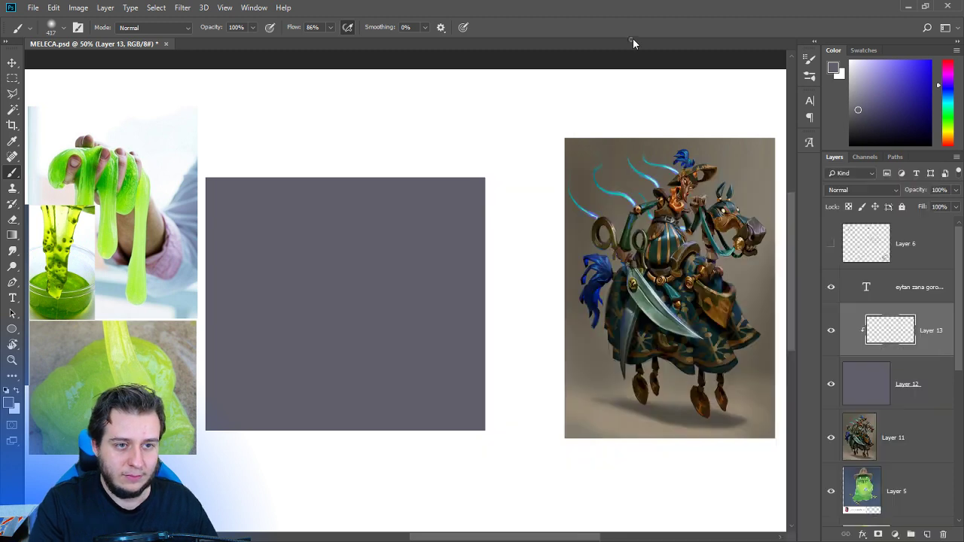
Paint a soft light blue-gray band along the rectangle's lower edge and adjust the band's height with a transform.
left_click(947, 91)
left_click(870, 86)
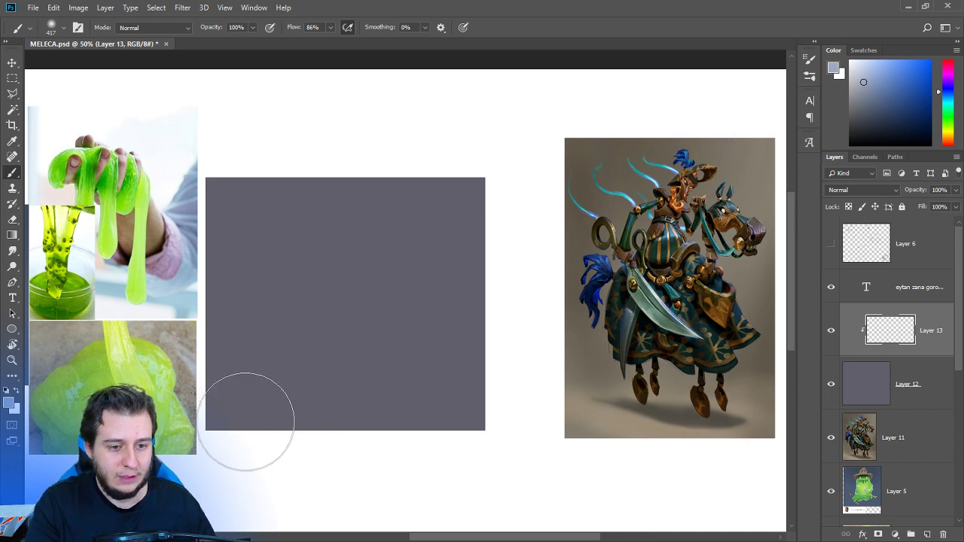
mouse_move(248, 419)
left_mouse_down()
mouse_move(554, 478)
mouse_move(333, 429)
mouse_move(255, 399)
mouse_move(594, 439)
mouse_move(175, 399)
mouse_move(541, 453)
mouse_move(431, 457)
left_mouse_up()
key("ctrl+t")
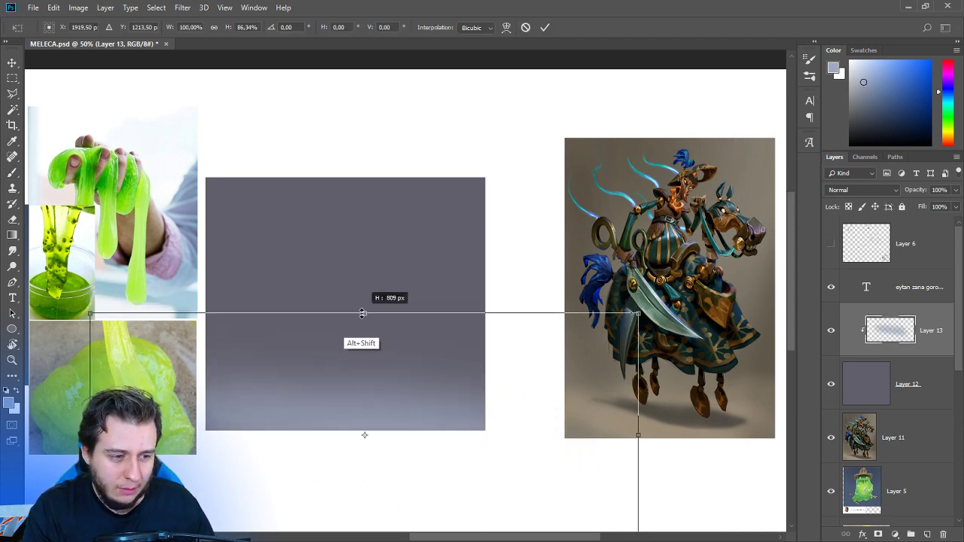
key("Return")
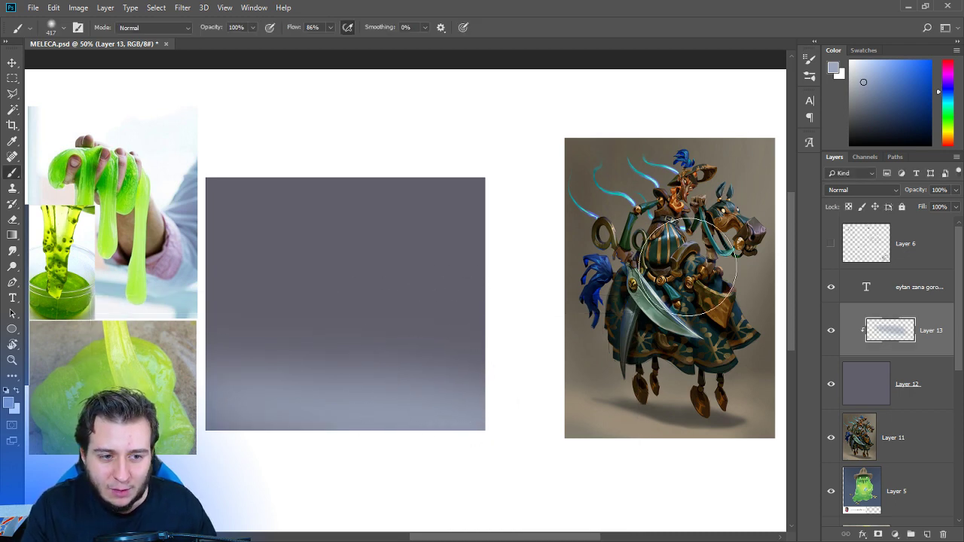
Enlarge the soft brush to about 495 px and paint a soft warm gray glow over the backdrop's upper right area.
left_click_drag(950, 111, 950, 135)
left_click(858, 73)
right_click(392, 323)
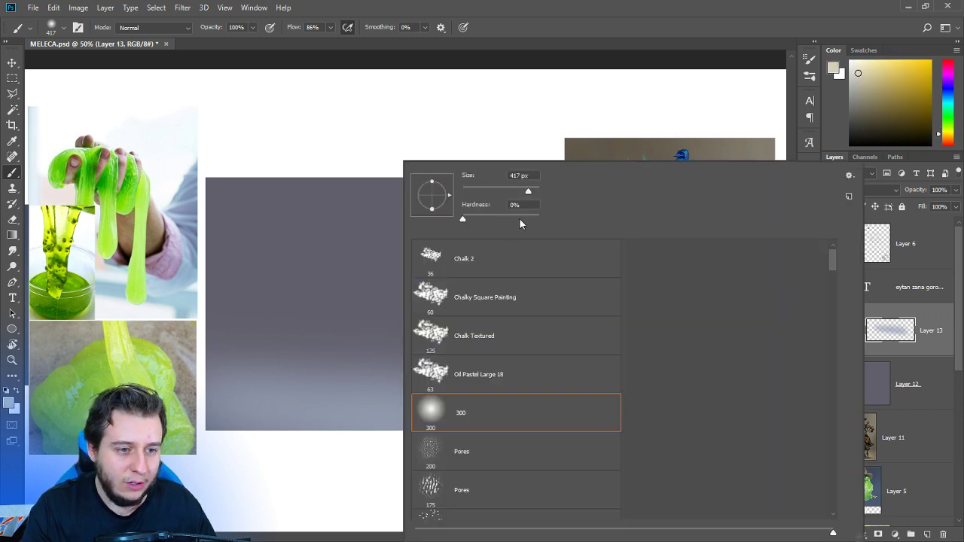
left_click_drag(528, 190, 530, 190)
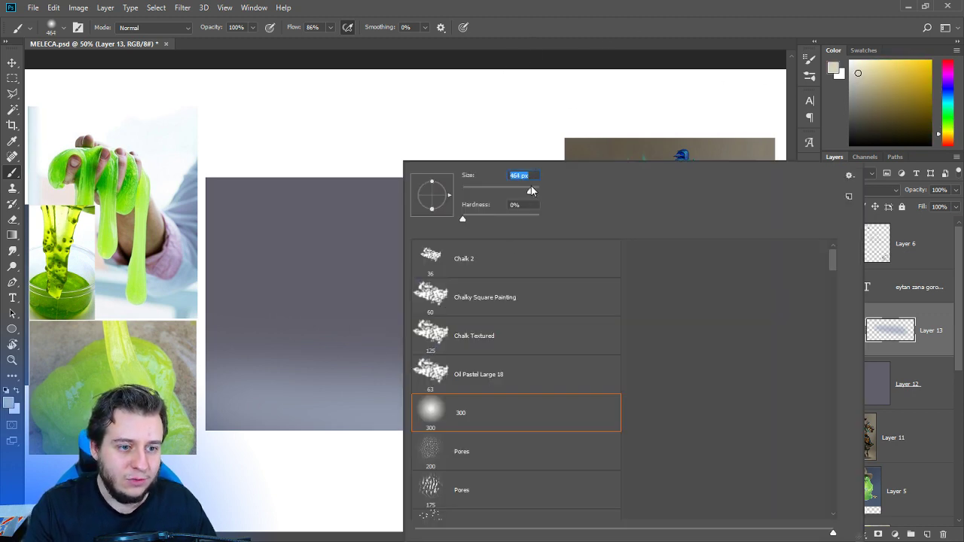
left_click(632, 63)
left_click_drag(430, 191, 492, 294)
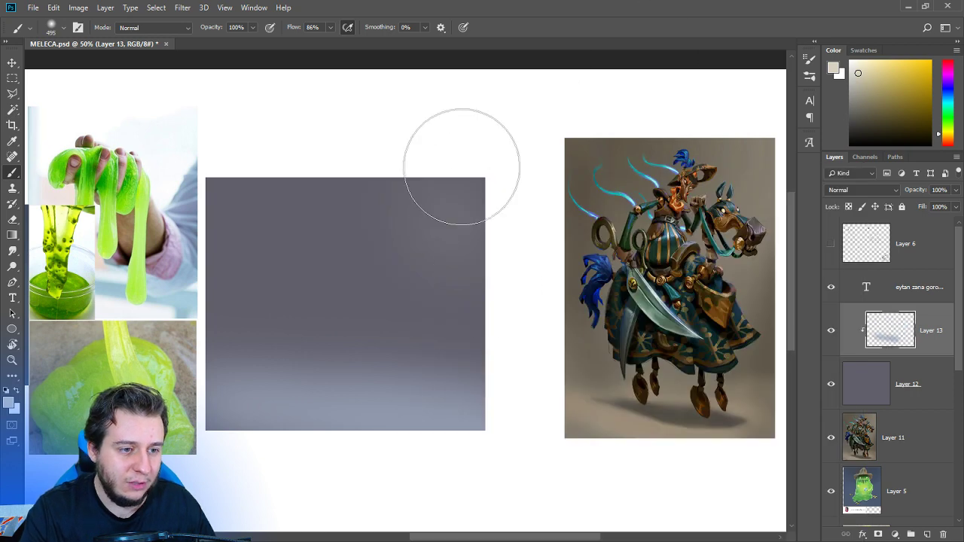
mouse_move(461, 167)
left_mouse_down()
mouse_move(439, 182)
mouse_move(471, 299)
left_mouse_up()
left_click(454, 211, "alt")
mouse_move(460, 163)
left_mouse_down()
mouse_move(422, 161)
mouse_move(463, 277)
mouse_move(433, 322)
mouse_move(462, 284)
left_mouse_up()
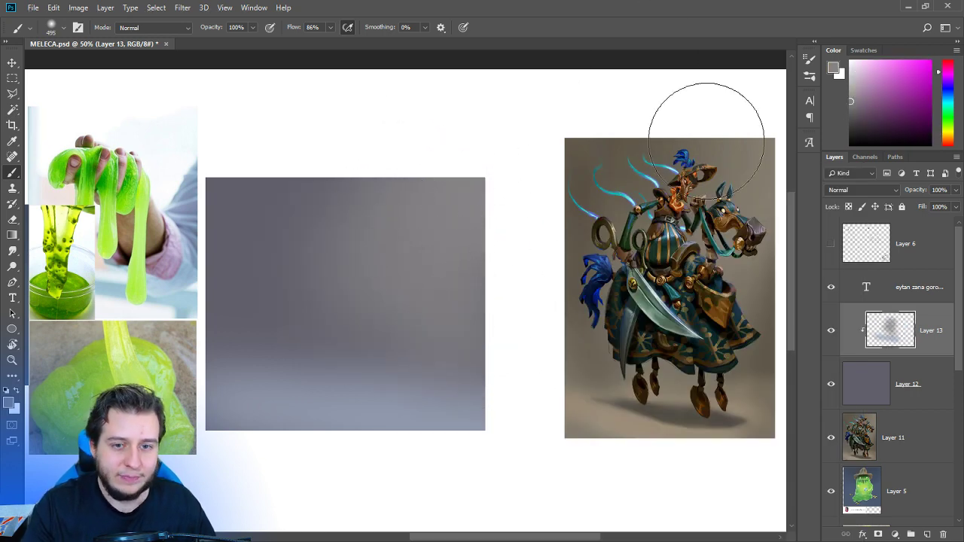
Softly darken the backdrop's upper left corner with a dark muted blue.
left_click(336, 253, "alt")
left_click(875, 124)
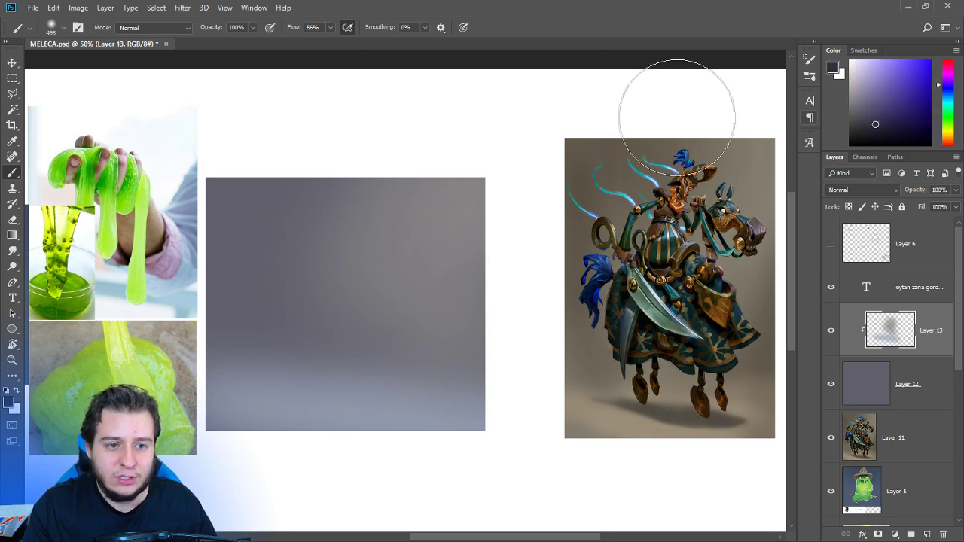
left_click_drag(315, 128, 154, 280)
key("ctrl+z")
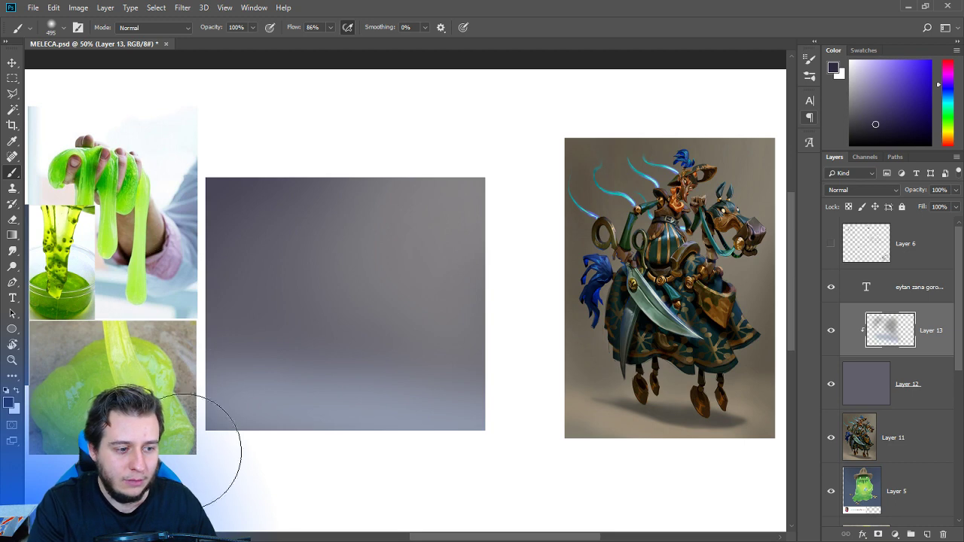
Switch to the Chalky Square Painting brush at 60 px and add a new clipped layer above the backdrop shading.
left_click_drag(541, 323, 589, 303)
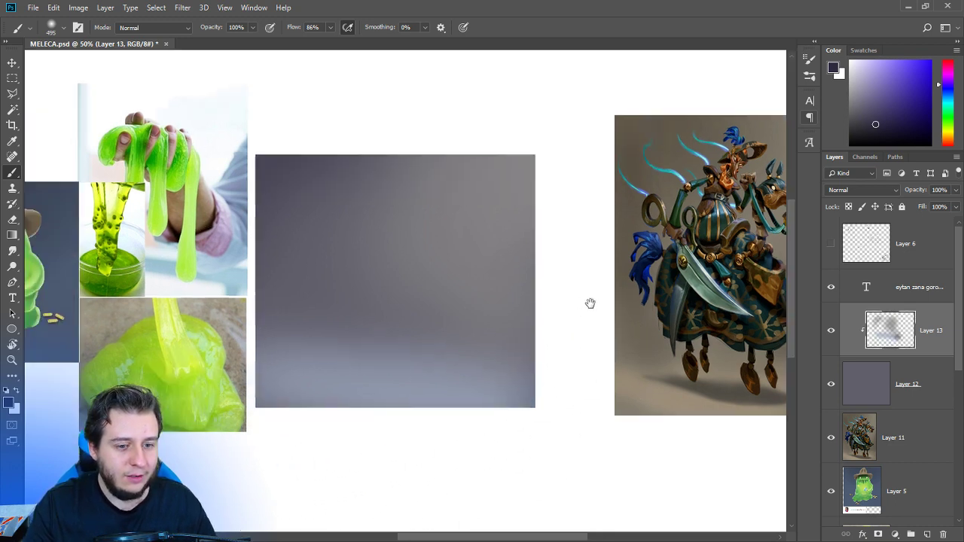
key("ctrl+plus")
left_click_drag(503, 350, 527, 355)
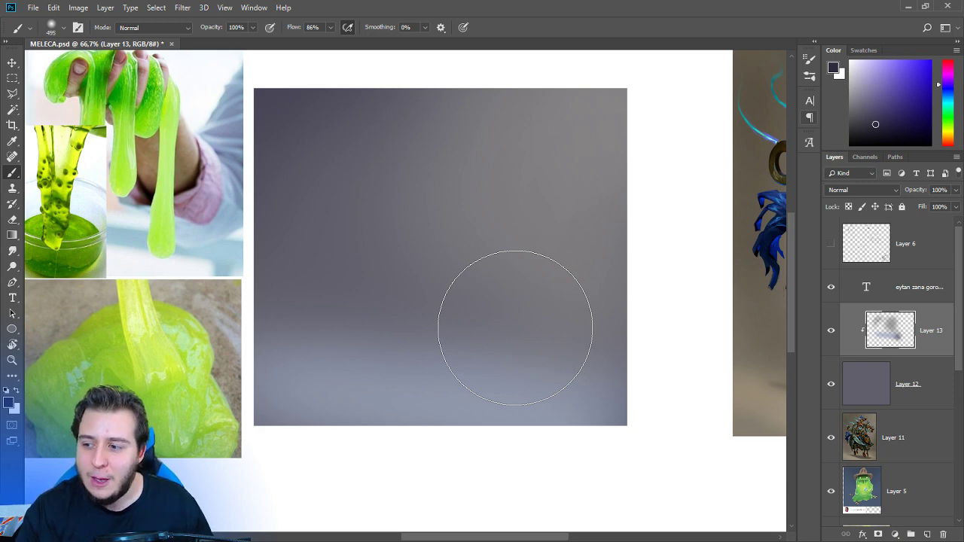
right_click(515, 241)
left_click(572, 297)
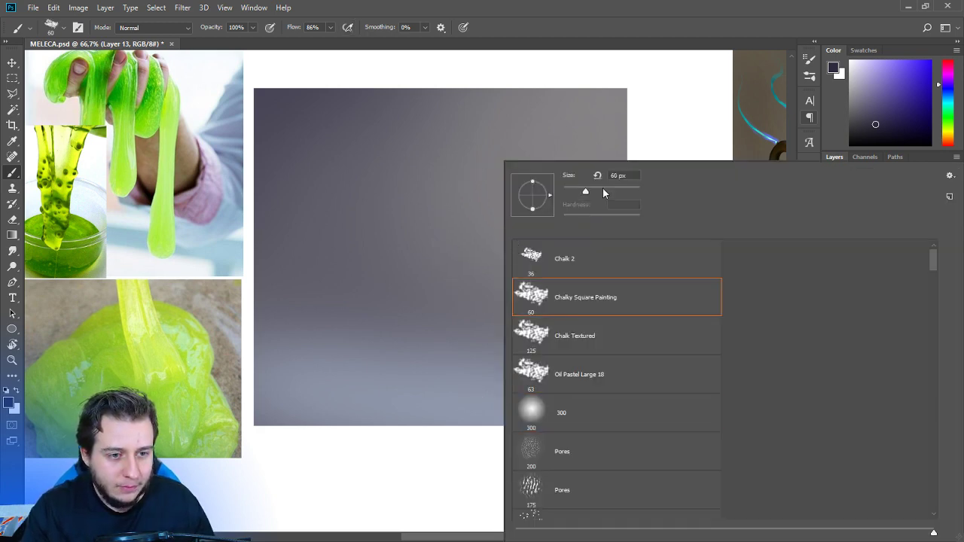
left_click(647, 56)
left_click_drag(590, 248, 563, 308)
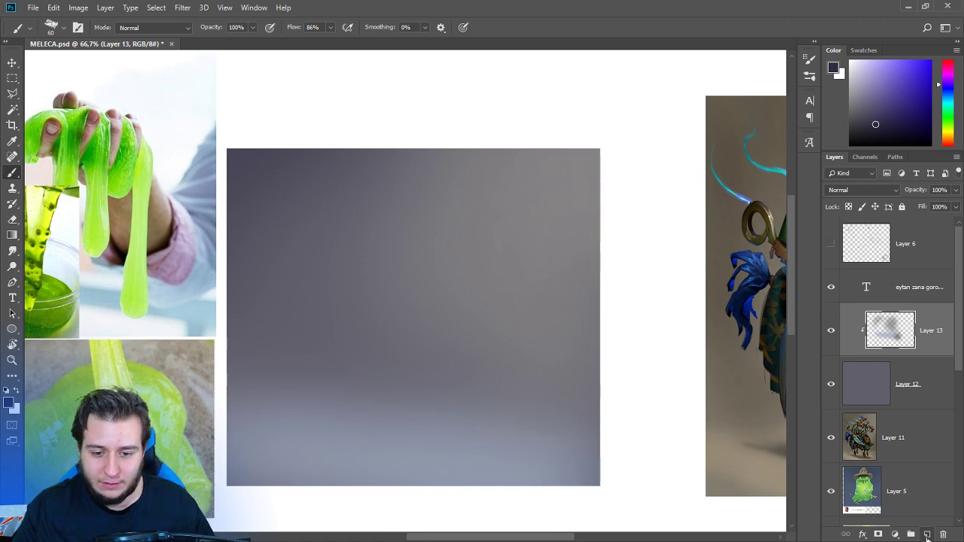
left_click(926, 536)
Sample a dark bluish gray from the backdrop and paint a flat elliptical floor shadow on the new clipped layer.
left_click_drag(619, 396, 436, 329)
key("v")
left_click(681, 298, "ctrl")
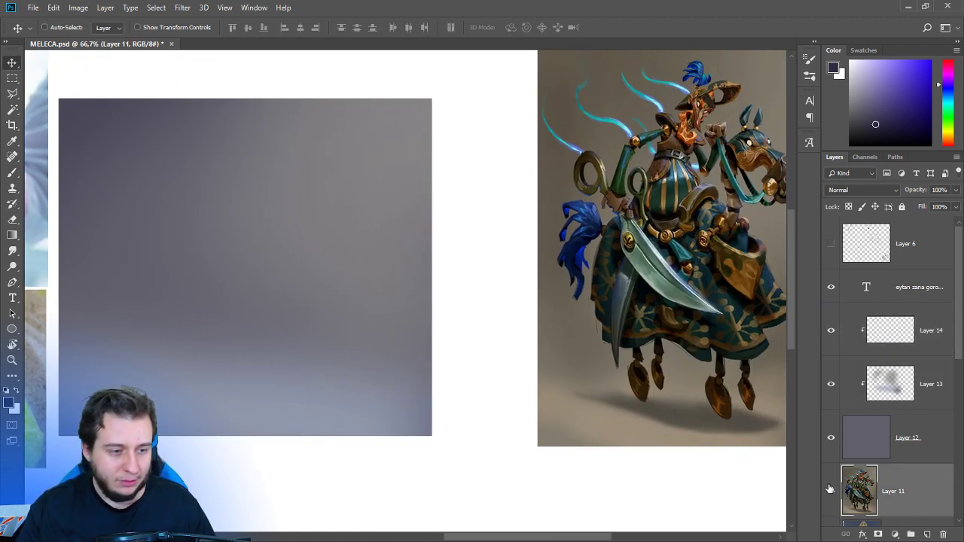
left_click(877, 333)
key("b")
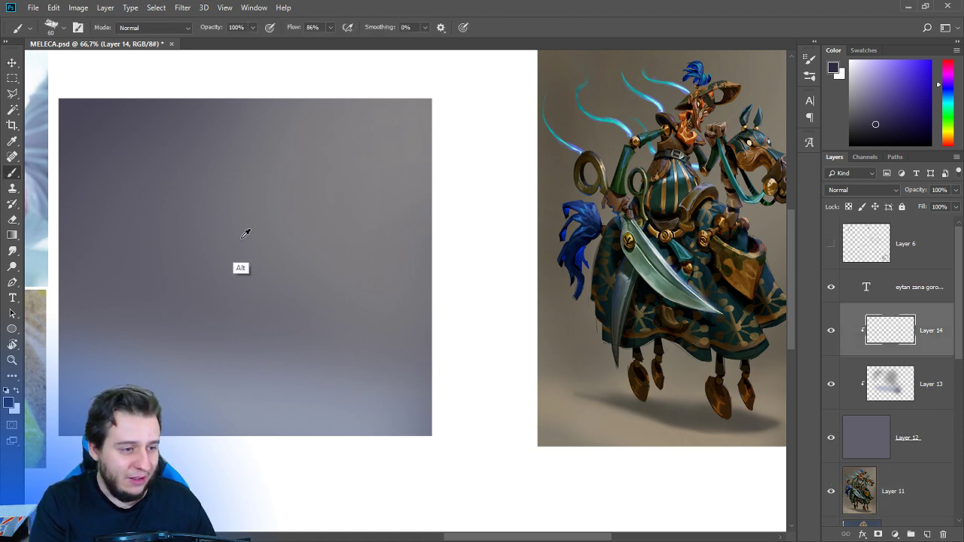
left_click(208, 195, "alt")
left_click(688, 418, "alt")
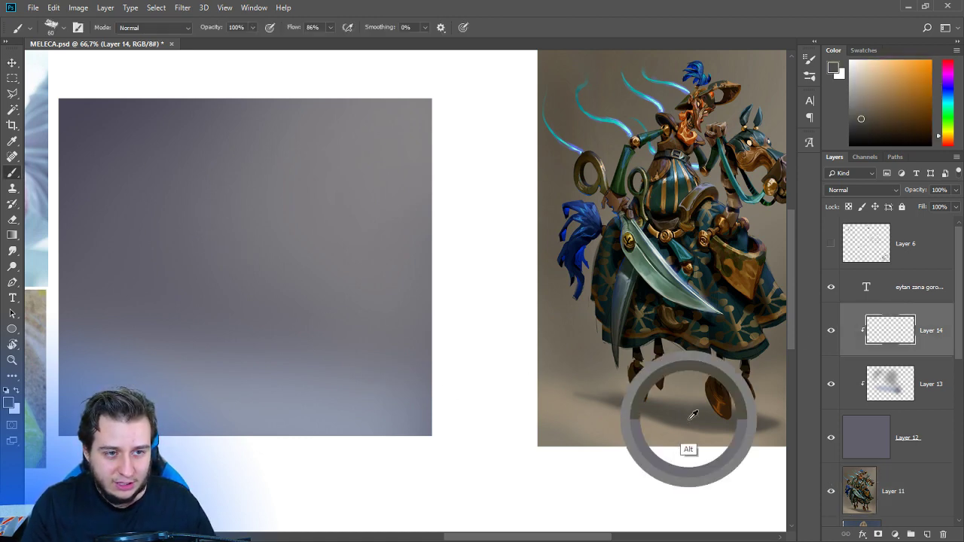
left_click_drag(693, 414, 160, 162)
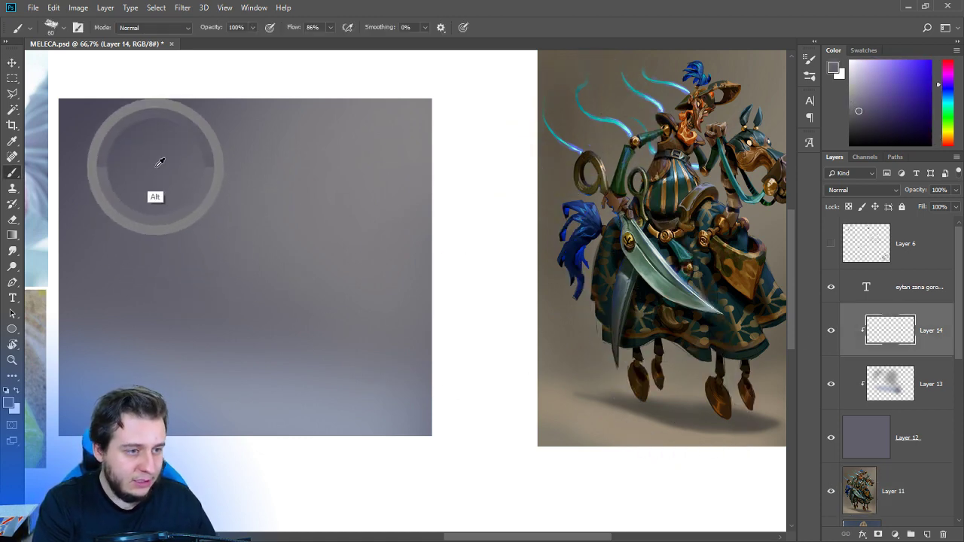
mouse_move(232, 369)
left_mouse_down()
mouse_move(196, 381)
mouse_move(337, 375)
mouse_move(248, 374)
mouse_move(196, 388)
mouse_move(360, 372)
left_mouse_up()
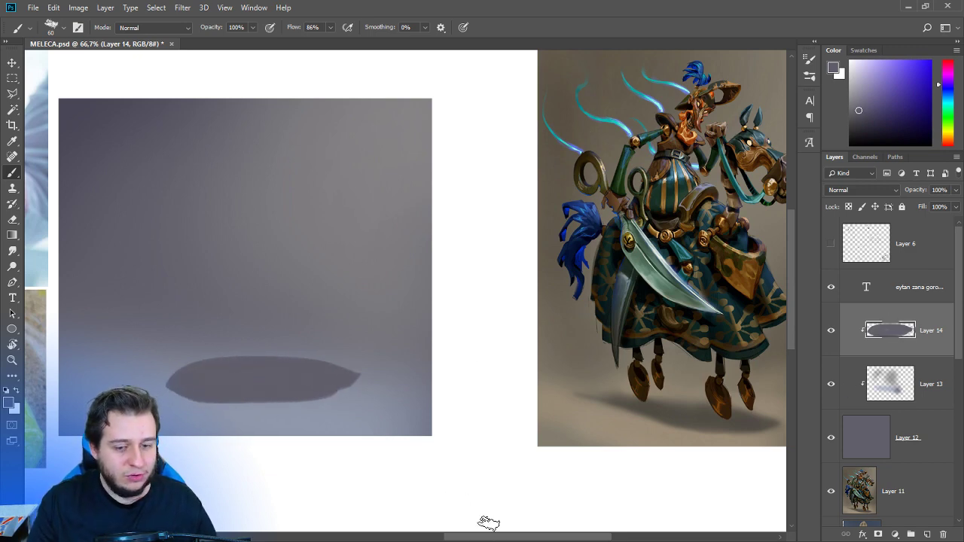
Hide the rider character reference image, reselect the floor shadow layer and save the document.
left_click(866, 482)
left_click(830, 491)
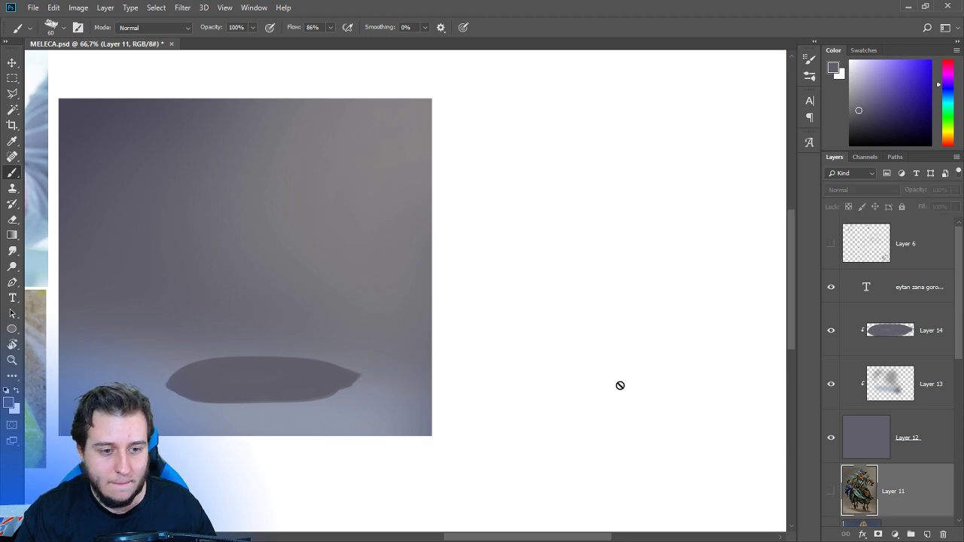
left_click_drag(244, 307, 599, 323)
left_click(891, 336)
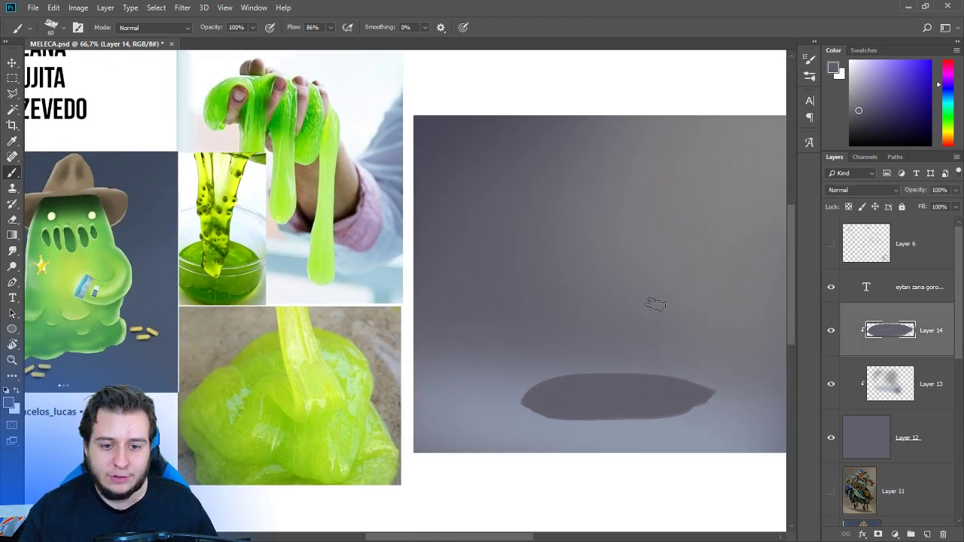
scroll(572, 309, "up", 2)
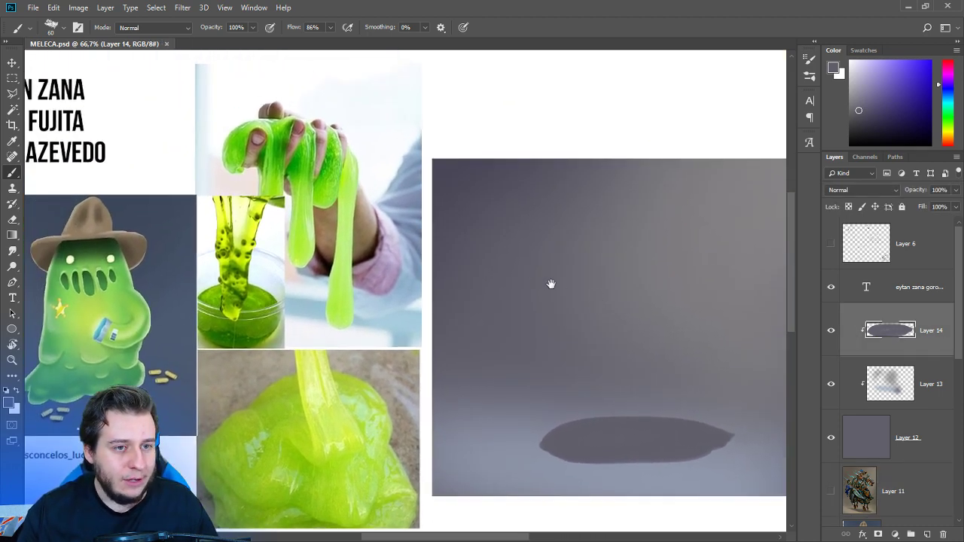
left_click_drag(550, 282, 630, 291)
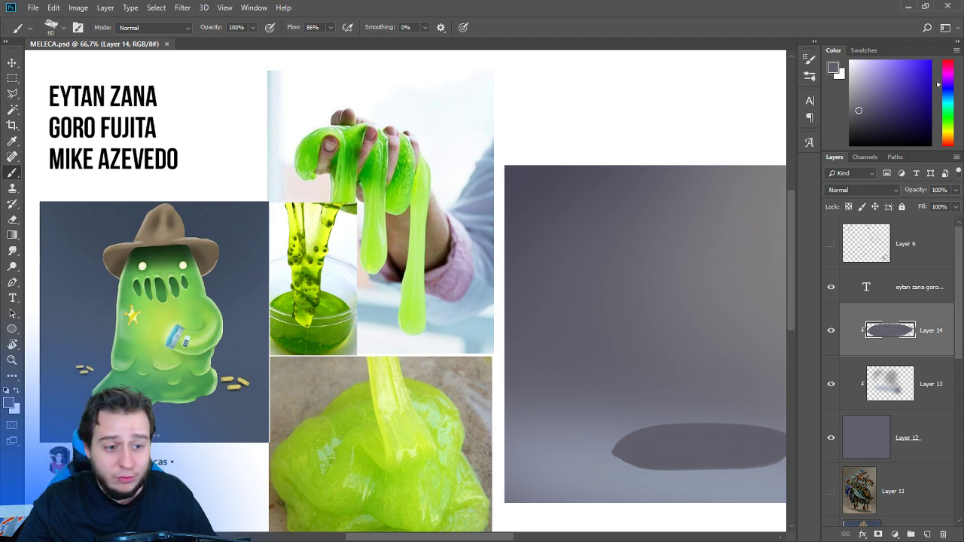
left_click_drag(721, 304, 599, 263)
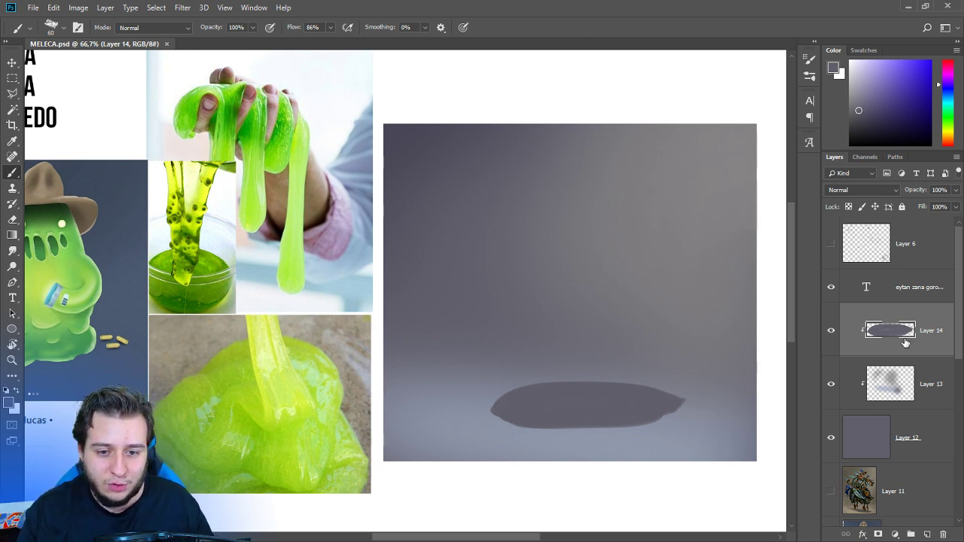
left_click(925, 520)
left_click_drag(564, 306, 584, 311)
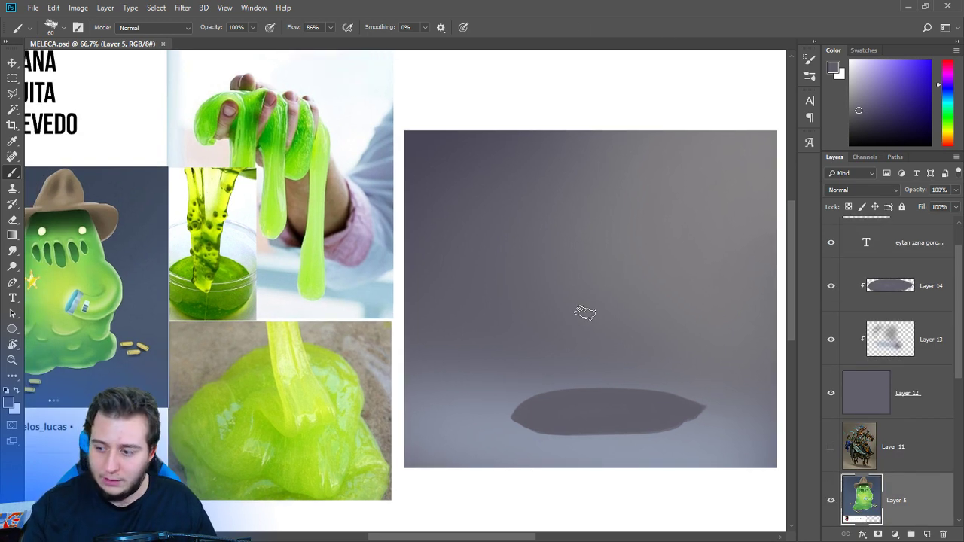
left_click_drag(527, 302, 553, 294)
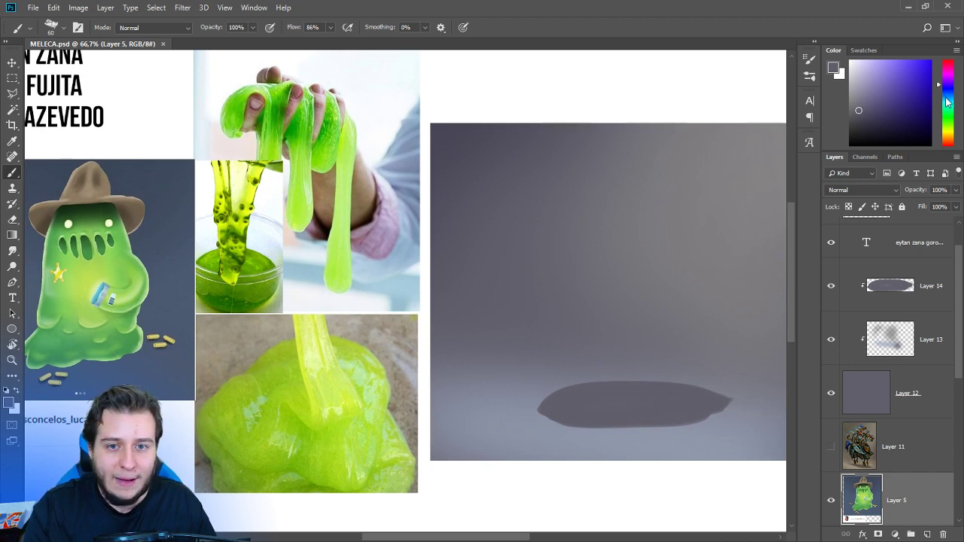
Pick a dark muted green and add a new unclipped layer above the floor shadow layer.
left_click_drag(947, 104, 947, 121)
left_click(866, 116)
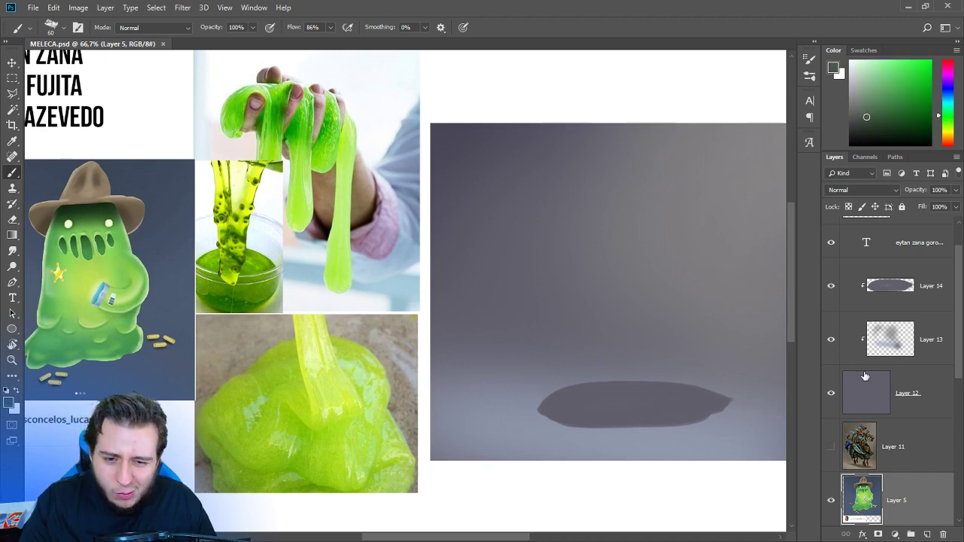
left_click(920, 290)
left_click(927, 534)
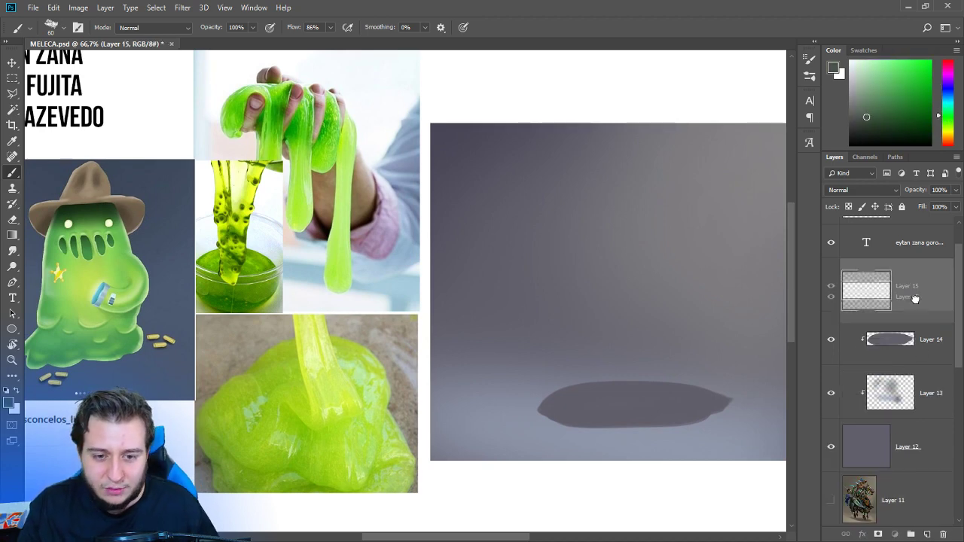
left_click_drag(684, 372, 576, 372)
left_click_drag(506, 284, 589, 326)
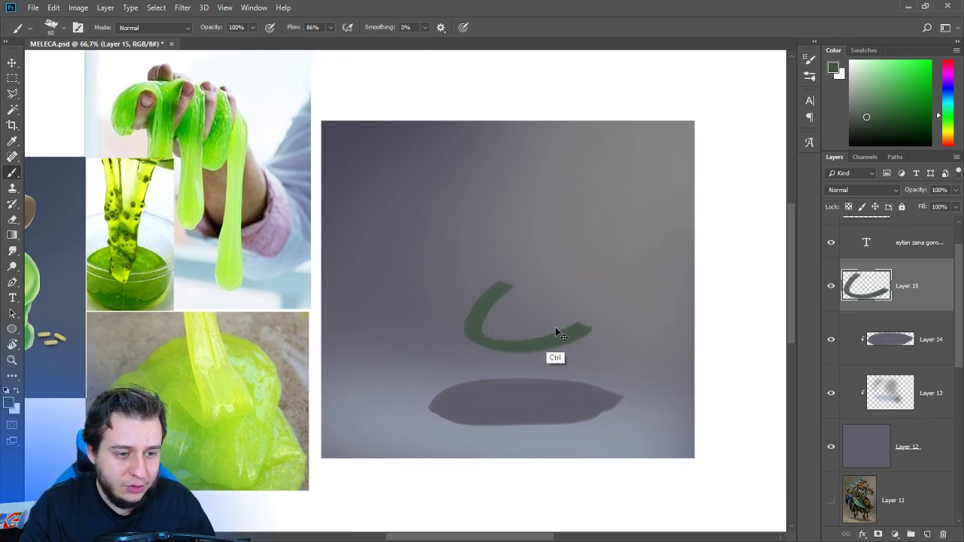
key("ctrl+z")
mouse_move(515, 354)
left_mouse_down()
mouse_move(581, 338)
mouse_move(636, 306)
left_mouse_up()
mouse_move(604, 235)
left_mouse_down()
mouse_move(556, 307)
mouse_move(624, 311)
left_mouse_up()
key("ctrl+z")
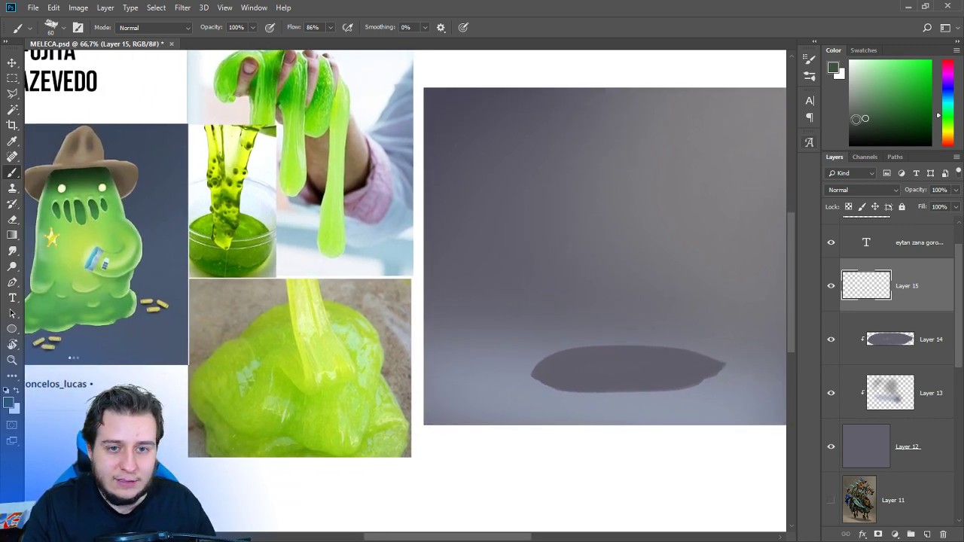
Shift the brush color to a slightly yellower dark green and set the brush flow to 92%.
left_click(867, 115)
left_click(950, 120)
mouse_move(608, 260)
left_mouse_down()
mouse_move(553, 323)
mouse_move(617, 343)
left_mouse_up()
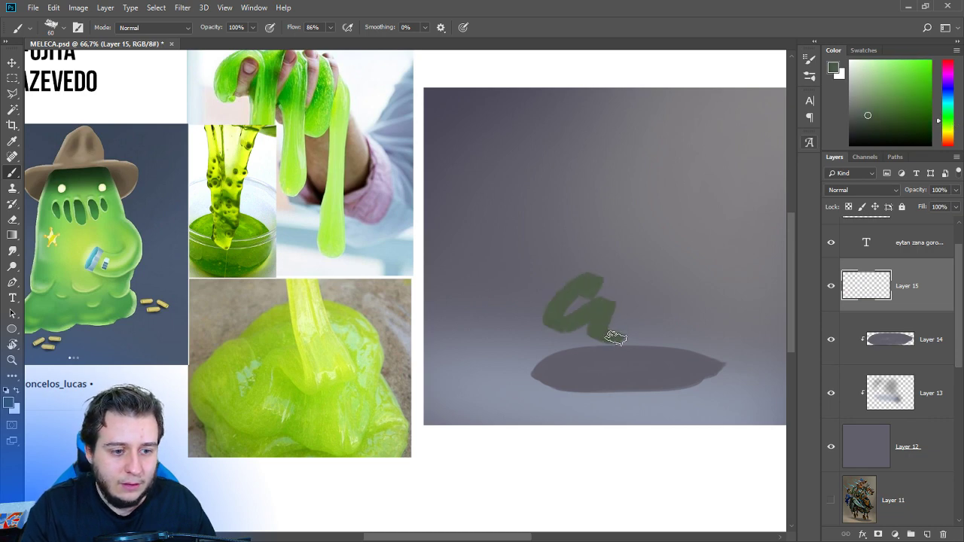
key("ctrl+z")
left_click(332, 28)
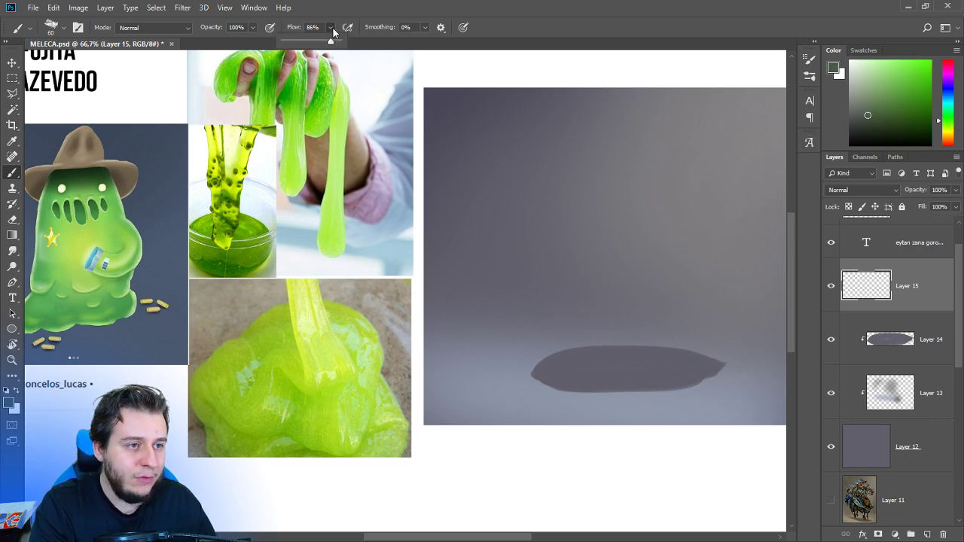
left_click(334, 41)
left_click(465, 19)
Block in the slime's large rounded body in flat dark green over the backdrop, standing above the floor shadow.
key("ctrl+plus")
left_click_drag(605, 271, 308, 271)
key("ctrl+minus")
left_click_drag(521, 269, 744, 300)
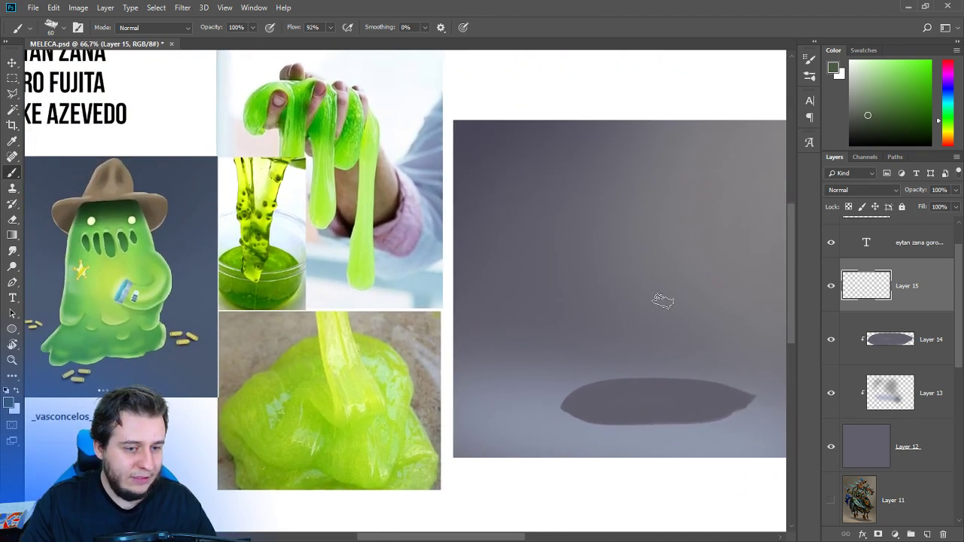
mouse_move(603, 248)
left_mouse_down()
mouse_move(699, 229)
mouse_move(688, 222)
mouse_move(715, 290)
mouse_move(732, 360)
left_mouse_up()
left_click_drag(614, 226, 574, 369)
mouse_move(589, 329)
left_mouse_down()
mouse_move(593, 381)
mouse_move(631, 384)
left_mouse_up()
mouse_move(724, 369)
left_mouse_down()
mouse_move(607, 385)
mouse_move(592, 323)
mouse_move(620, 310)
mouse_move(670, 330)
mouse_move(667, 350)
mouse_move(699, 370)
mouse_move(634, 346)
mouse_move(594, 297)
mouse_move(603, 348)
mouse_move(608, 328)
mouse_move(699, 347)
mouse_move(667, 312)
mouse_move(639, 316)
mouse_move(690, 312)
mouse_move(699, 329)
mouse_move(691, 264)
mouse_move(634, 364)
left_mouse_up()
Reduce the brush to 32 px and extend the slime's base with a spreading, uneven lower edge.
right_click(613, 289)
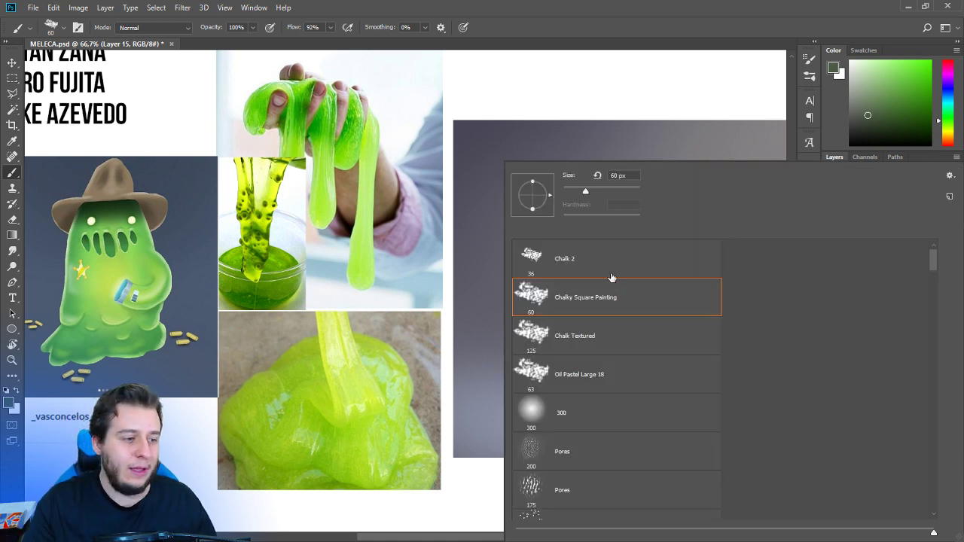
left_click(677, 52)
left_click_drag(566, 377, 647, 400)
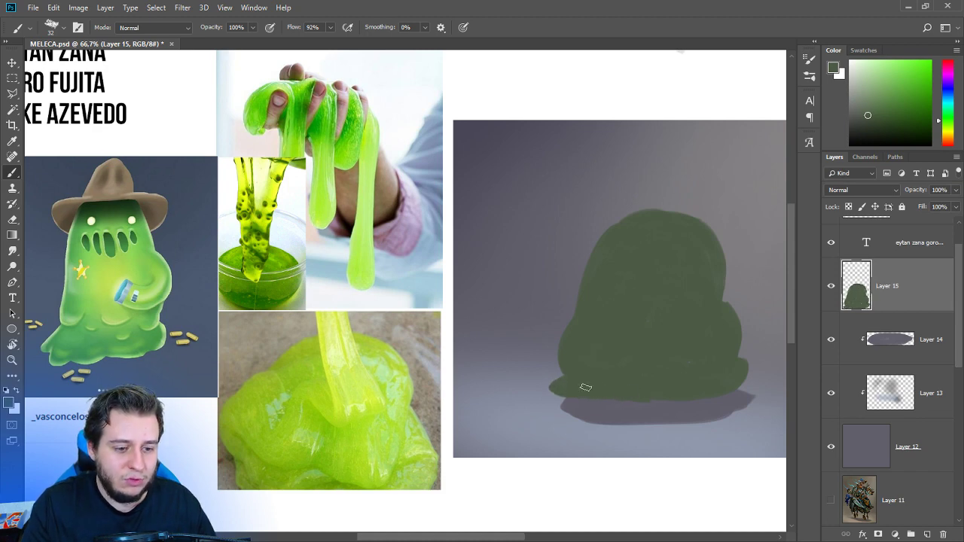
mouse_move(575, 398)
left_mouse_down()
mouse_move(654, 402)
mouse_move(640, 416)
mouse_move(662, 419)
mouse_move(652, 416)
left_mouse_up()
Paint two small slime droplets on the floor shadow in front of the base, trimming their shapes with the eraser.
key("e")
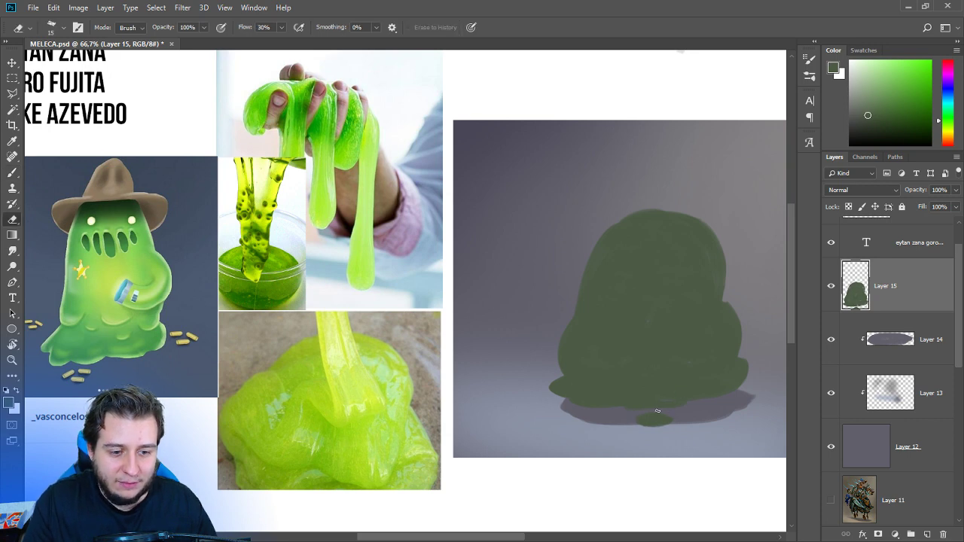
key("b")
mouse_move(643, 421)
left_mouse_down()
mouse_move(664, 422)
mouse_move(650, 420)
left_mouse_up()
key("e")
key("b")
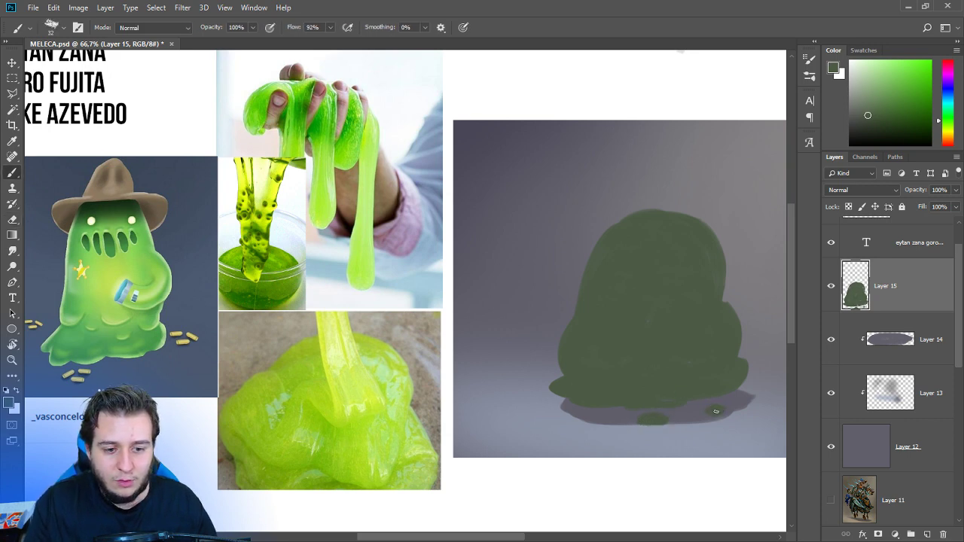
left_click(715, 408)
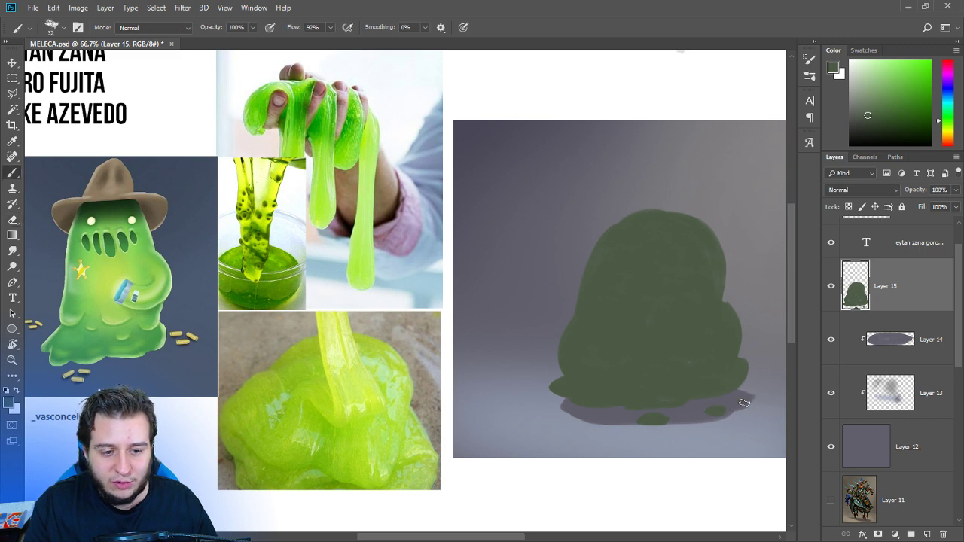
Clear the entire painted floor shadow from Layer 14, leaving the backdrop and slime layers intact.
left_click(865, 341)
left_click(597, 413, "alt")
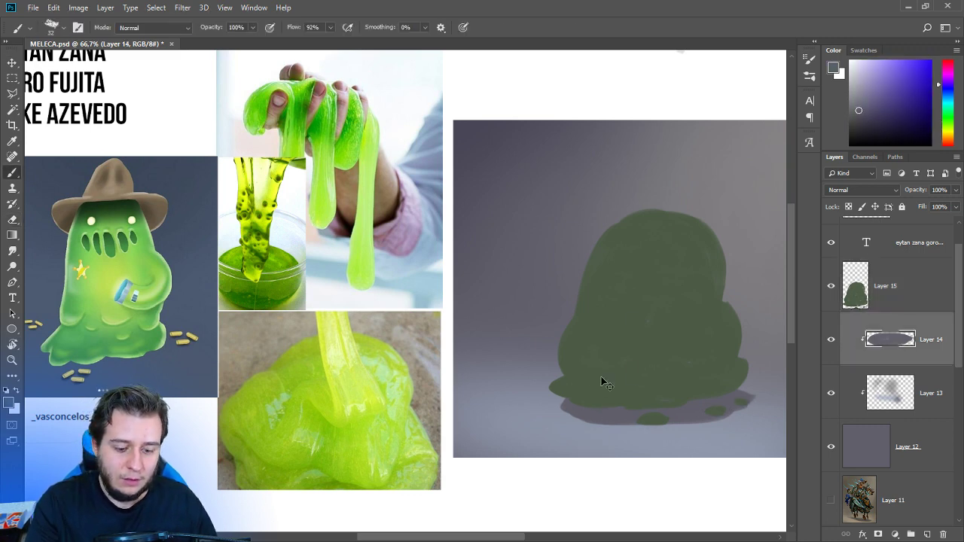
key("ctrl+a")
key("Delete")
left_click_drag(668, 404, 625, 377)
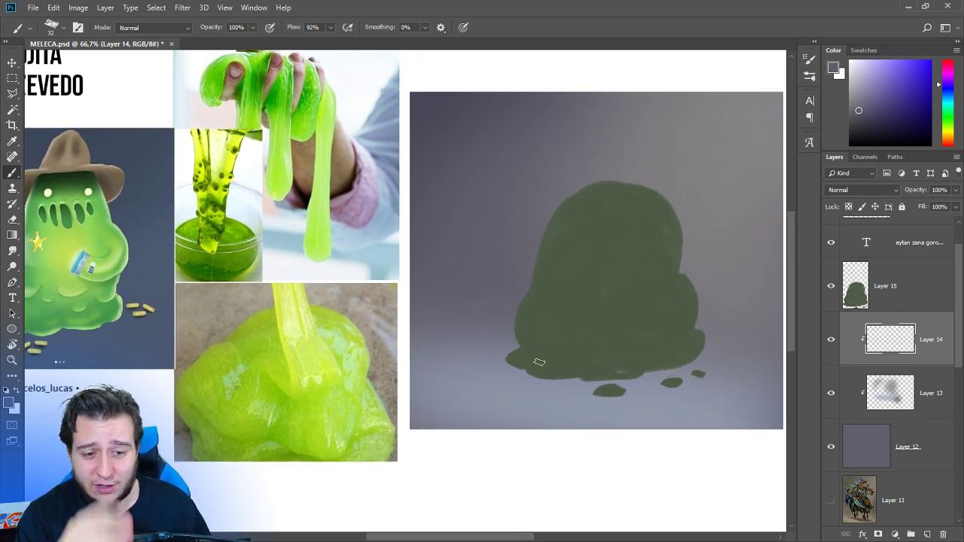
left_click_drag(716, 248, 709, 255)
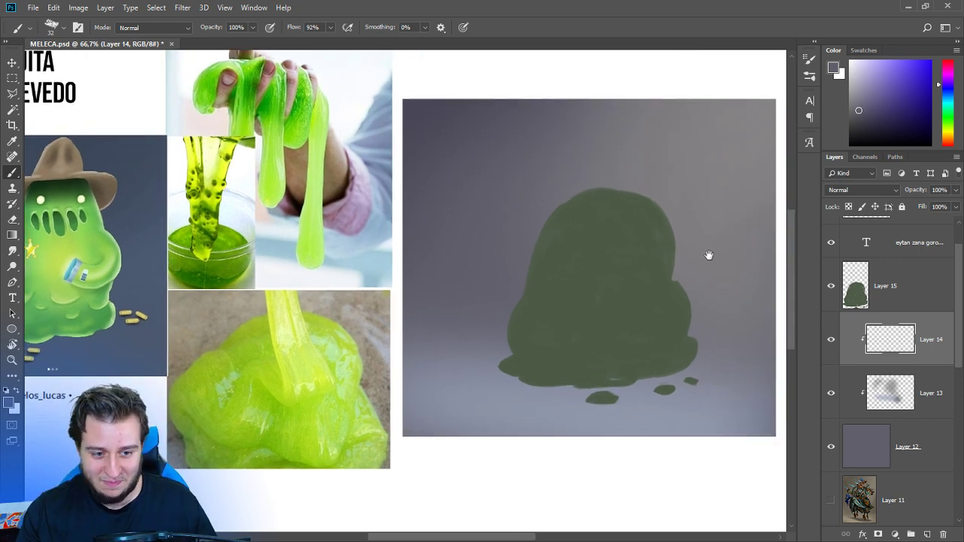
On Layer 15, replace the outermost droplet with a smaller one and extend the base's right corner in the sampled dark green.
key("alt+bracketright")
key("e")
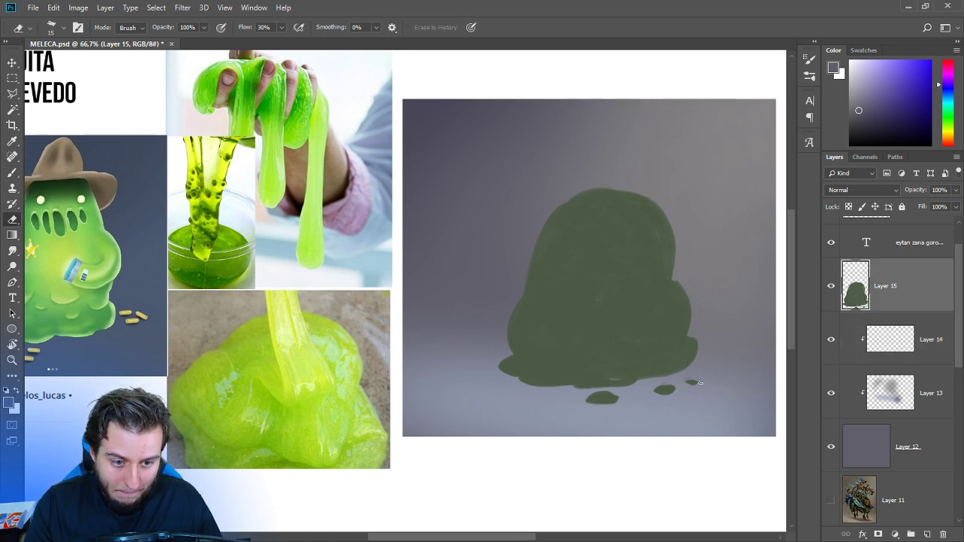
key("b")
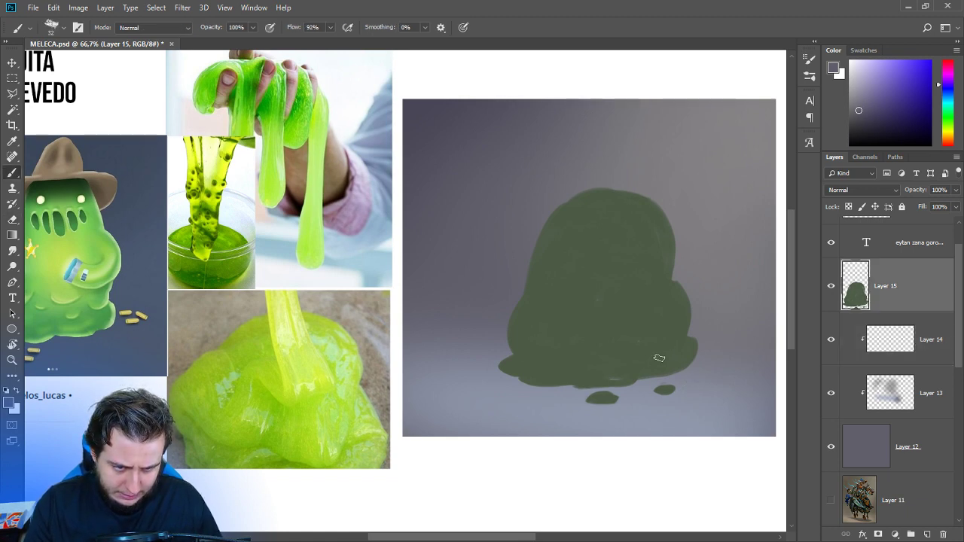
left_click(659, 356, "alt")
key("e")
mouse_move(683, 389)
left_mouse_down()
mouse_move(693, 358)
mouse_move(681, 339)
left_mouse_up()
key("b")
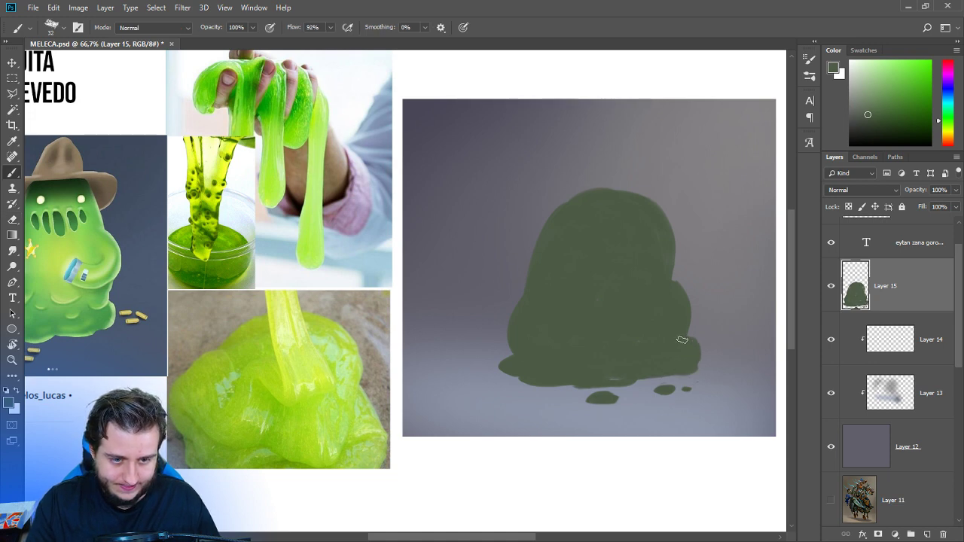
Shape the bulge on the body's right side and fill out the middle of the base's lower edge with dark green.
left_click_drag(665, 280, 690, 310)
key("e")
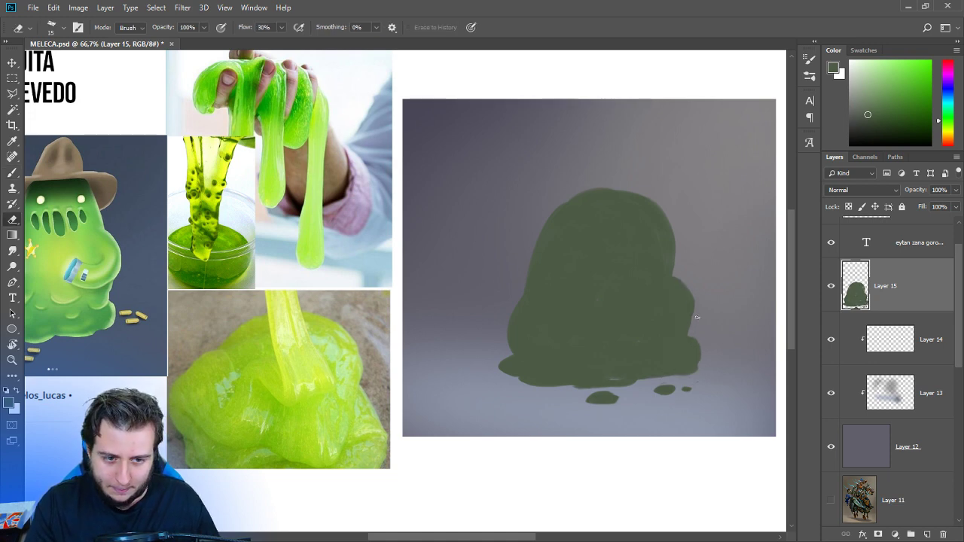
key("b")
left_click_drag(625, 378, 570, 387)
key("e")
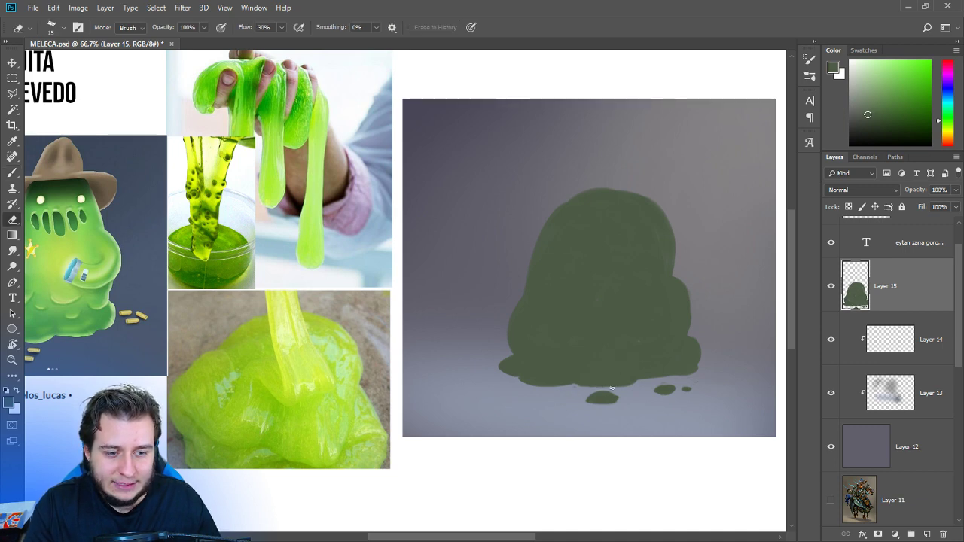
Refine the base's lower edge with alternating brush and eraser strokes, carving a small notch above the largest droplet.
key("b")
key("e")
key("b")
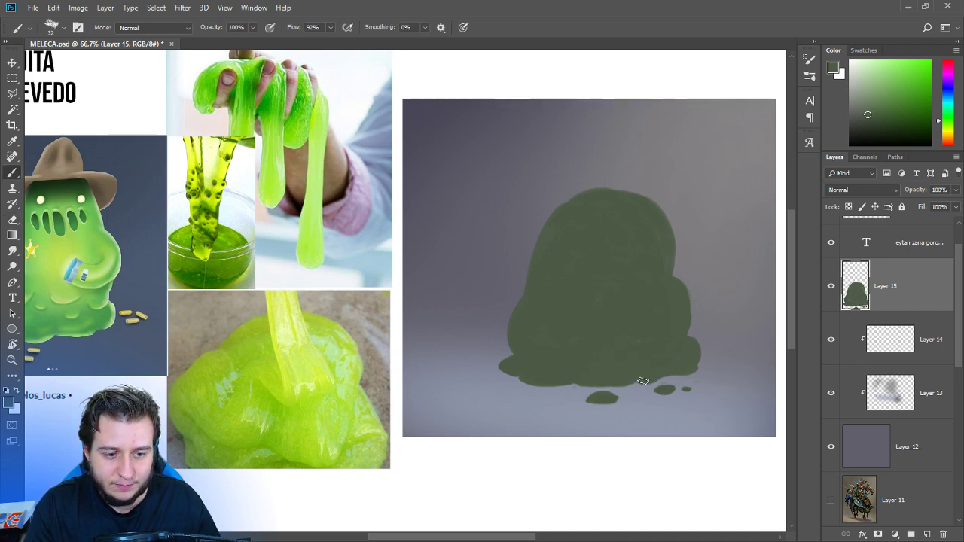
key("e")
key("b")
key("e")
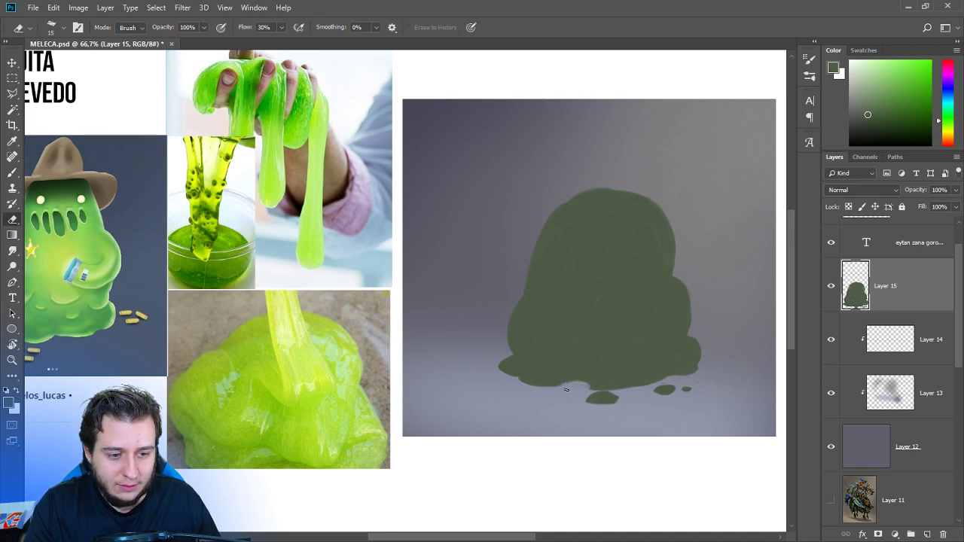
key("b")
Erase along the slime's right contour to slim the upper body and flatten the side bulge.
key("e")
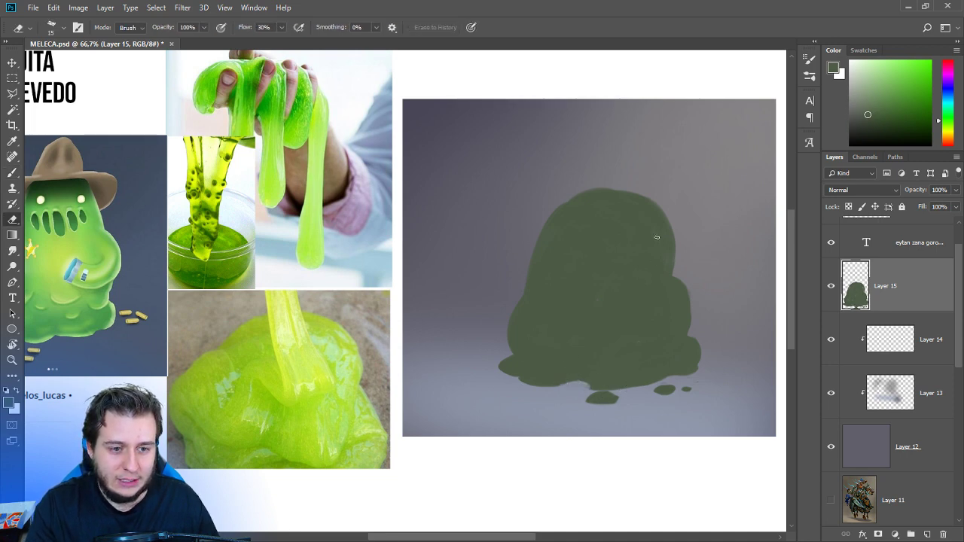
left_click_drag(676, 276, 693, 316)
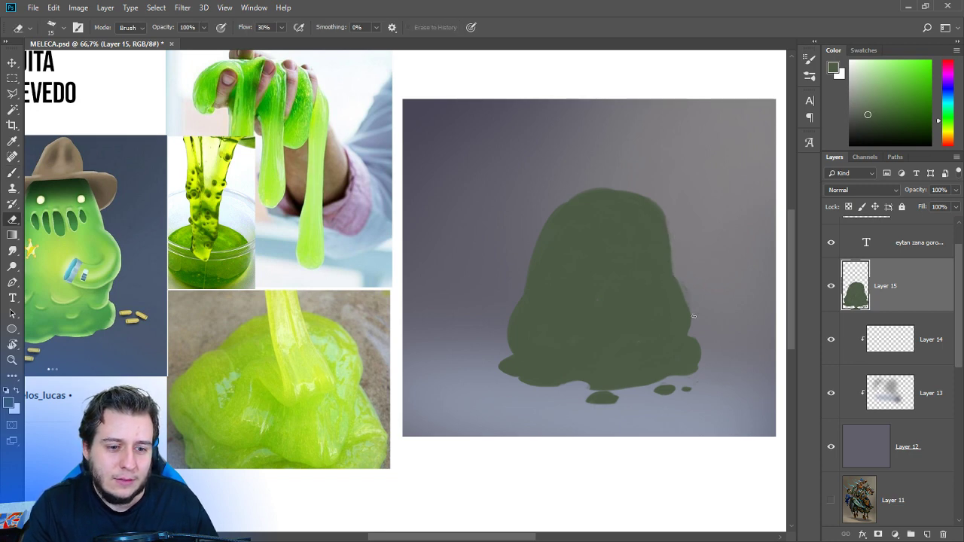
key("b")
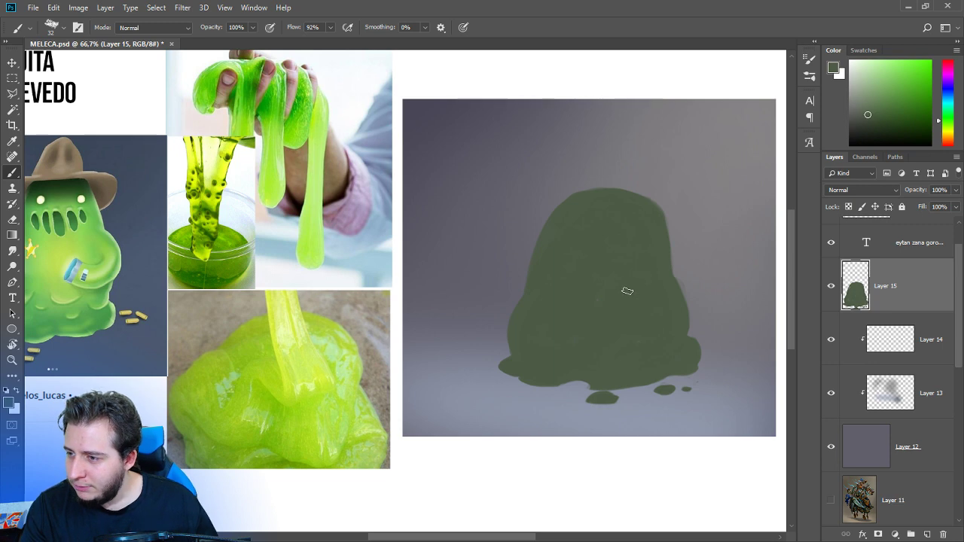
Make Layer 14 active and sample the dark gray-violet of the backdrop's upper area as the shadow color.
left_click_drag(545, 282, 563, 271)
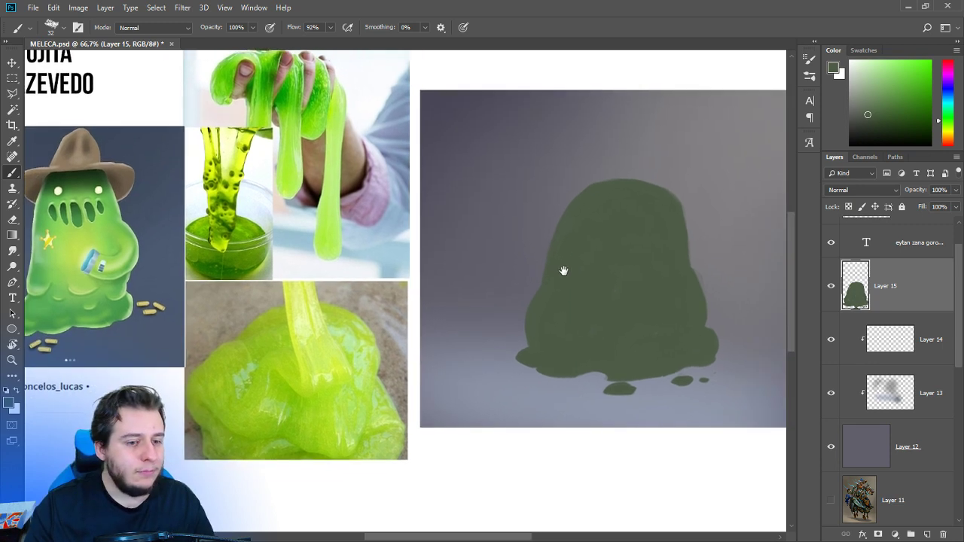
left_click(914, 339)
left_click(494, 143, "alt")
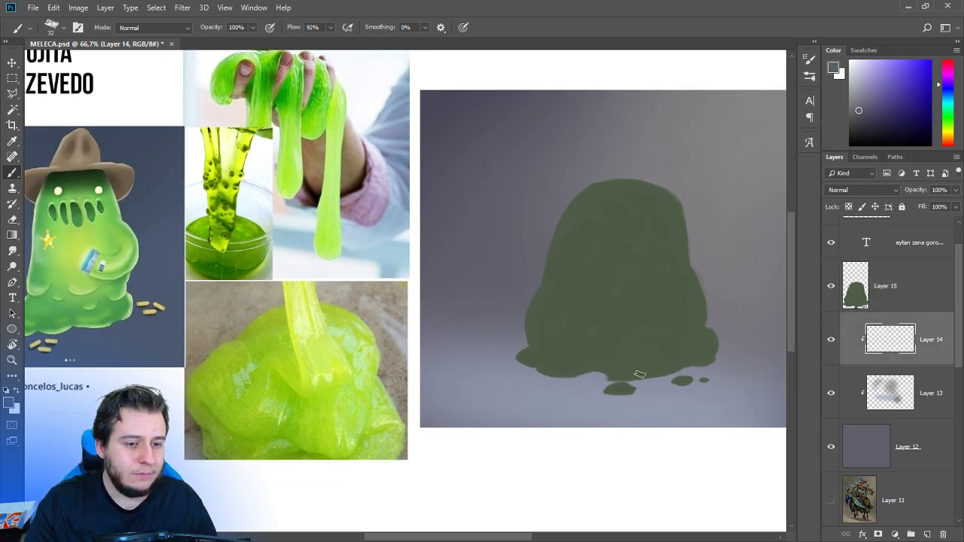
left_click_drag(538, 367, 584, 381)
key("z")
left_click(493, 225, "alt")
key("b")
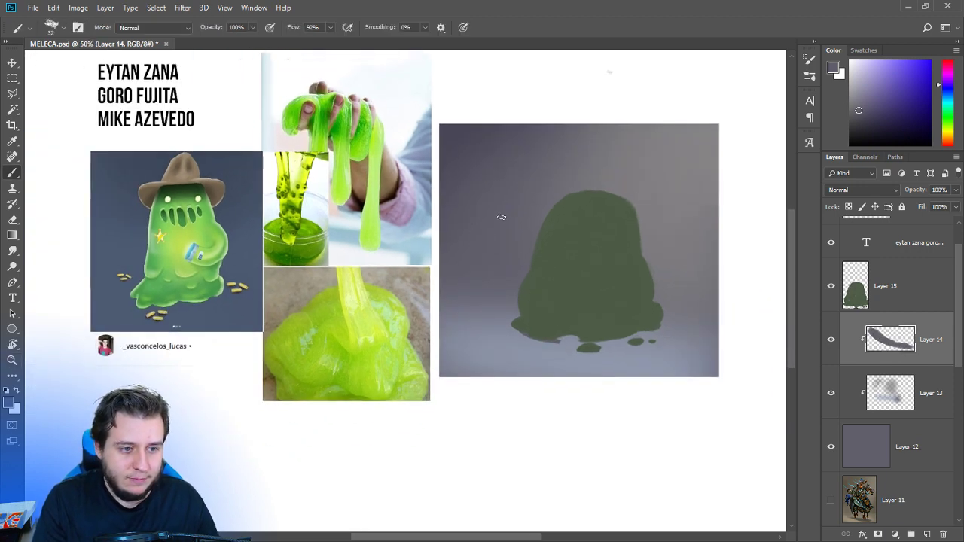
key("ctrl+equal")
key("ctrl+alt+z")
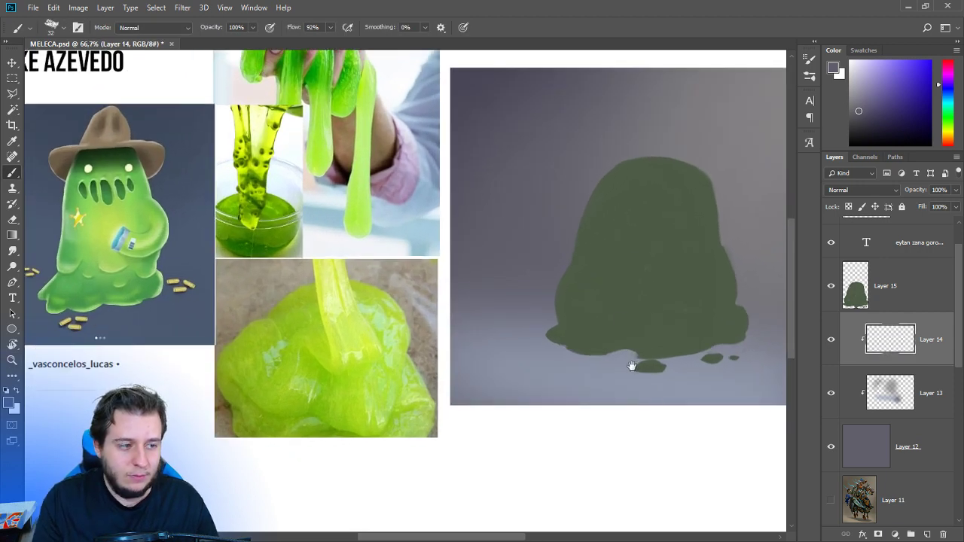
Paint a dark gray-violet cast shadow on Layer 14 beneath the slime's left base and under the droplets.
left_click_drag(632, 366, 580, 411)
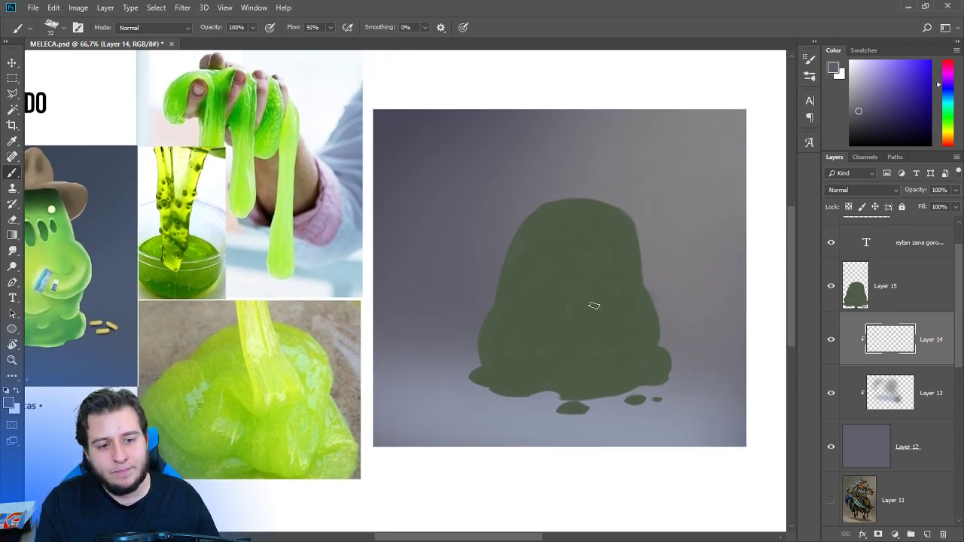
mouse_move(482, 374)
left_mouse_down()
mouse_move(452, 382)
mouse_move(544, 396)
mouse_move(484, 387)
left_mouse_up()
mouse_move(566, 410)
left_mouse_down()
mouse_move(555, 408)
mouse_move(565, 411)
left_mouse_up()
left_click_drag(623, 402, 631, 403)
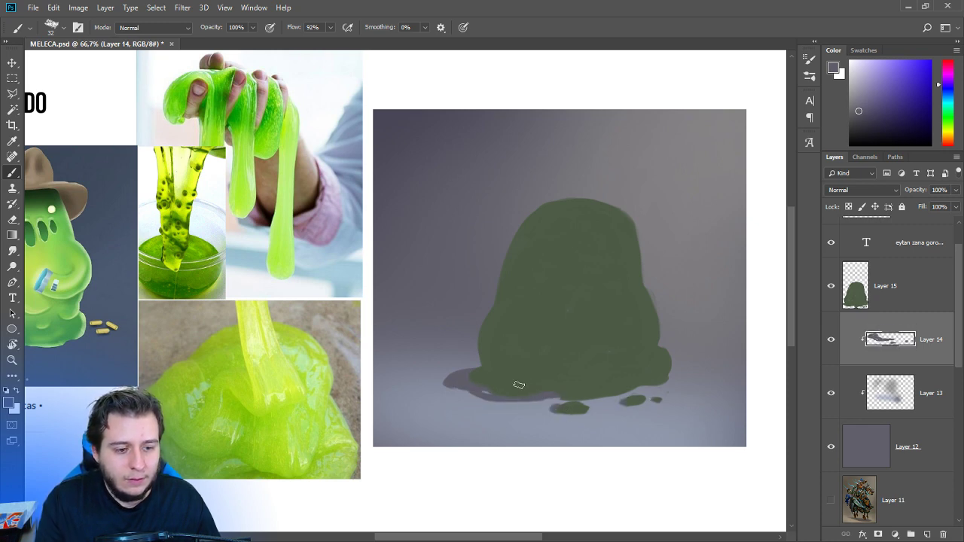
Soften the cast shadow's left edge with the Smudge tool and trim the shadows under the droplets with the eraser.
key("e")
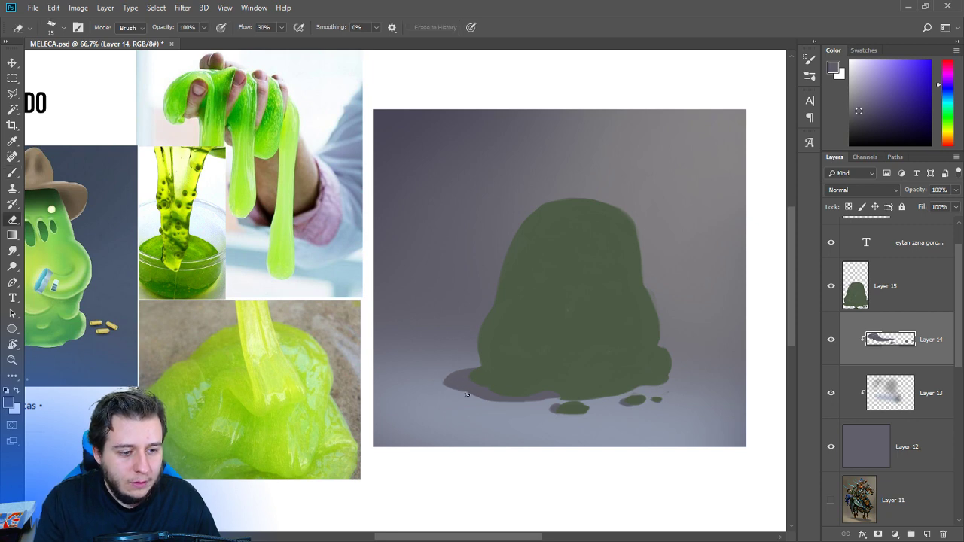
left_click(13, 252)
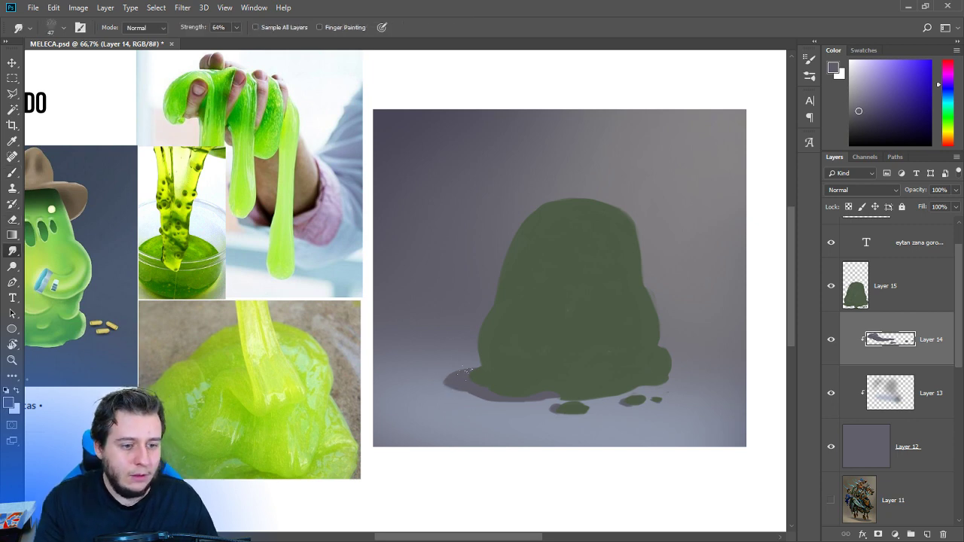
left_click_drag(465, 370, 444, 384)
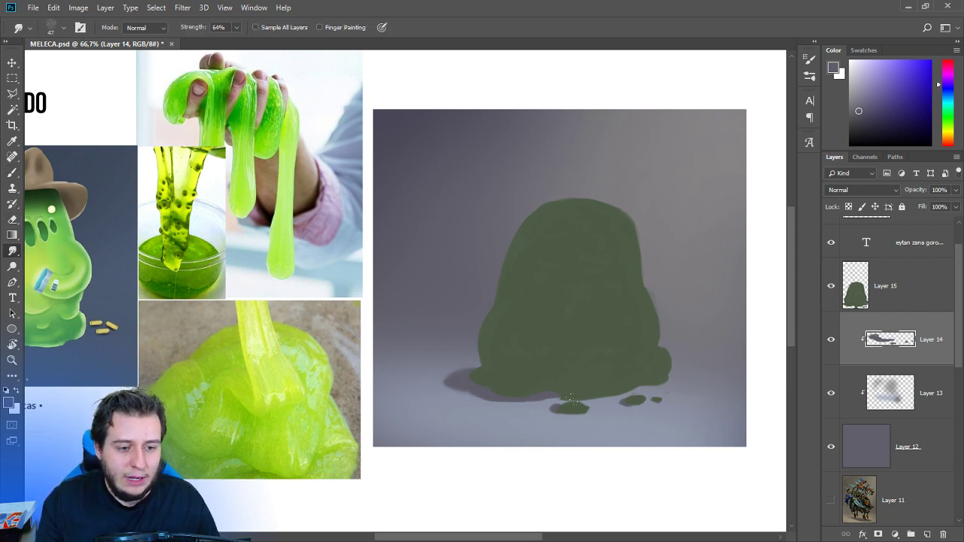
key("e")
left_click_drag(542, 409, 548, 414)
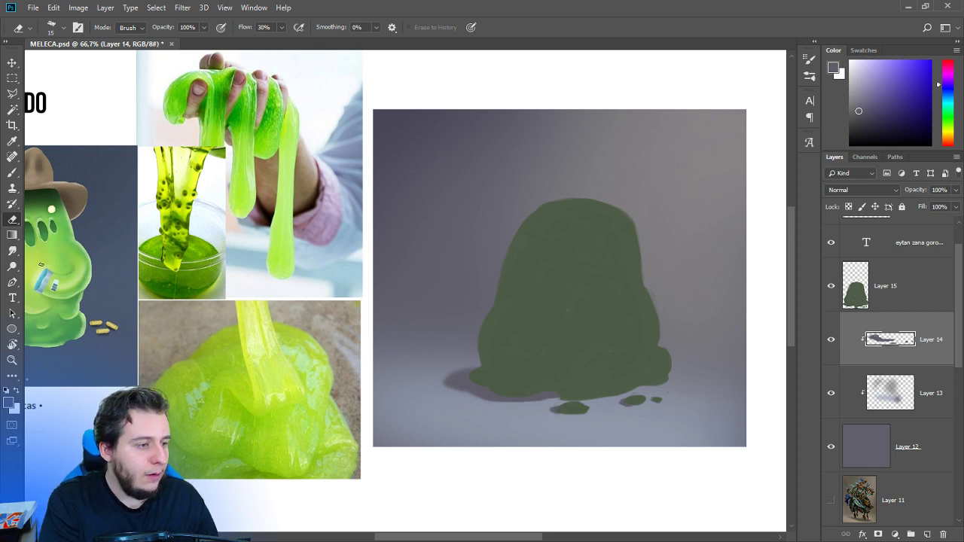
left_click(12, 250)
key("e")
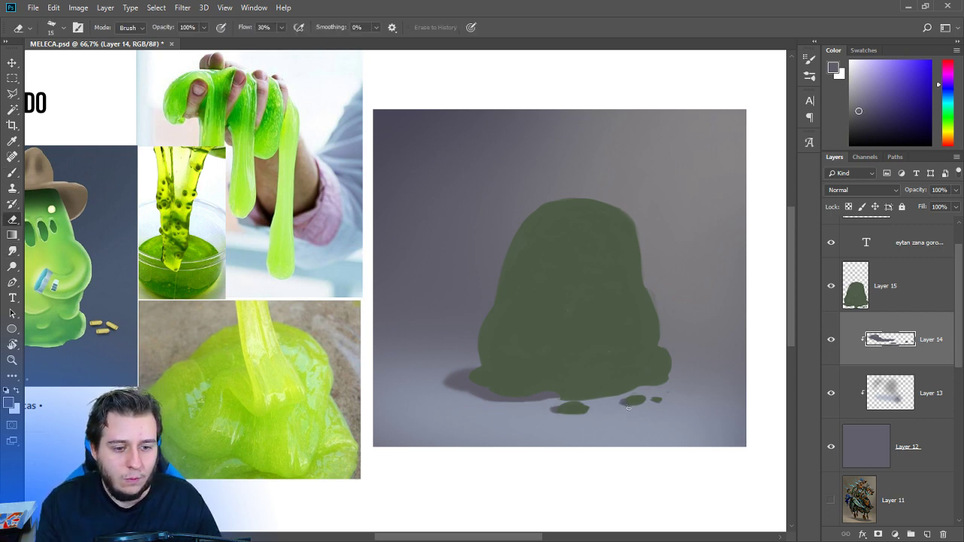
left_click(18, 251)
key("b")
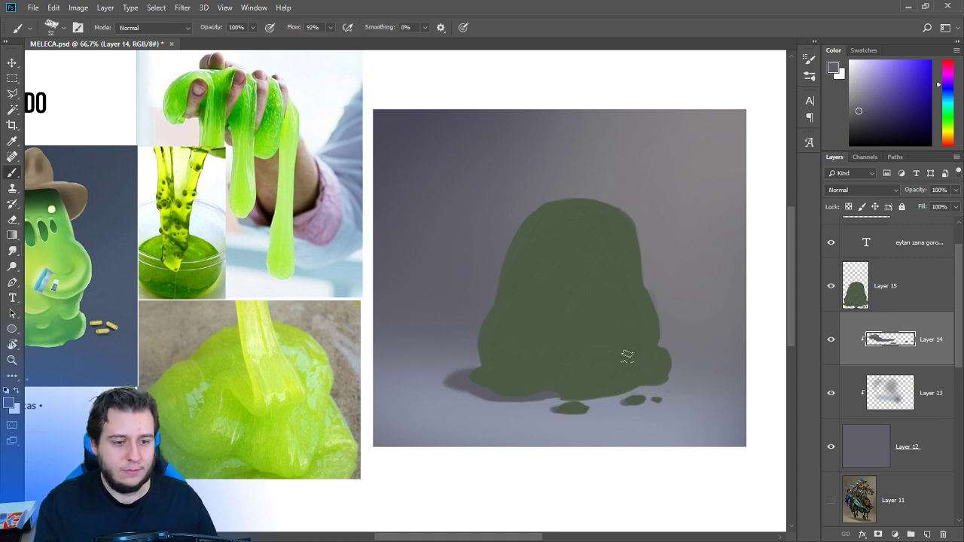
Lock the transparent pixels of Layer 15 and set the brush size to 73 px.
mouse_move(624, 355)
left_mouse_down()
mouse_move(577, 366)
mouse_move(585, 361)
left_mouse_up()
left_click(848, 266)
left_click(848, 207)
right_click(630, 217)
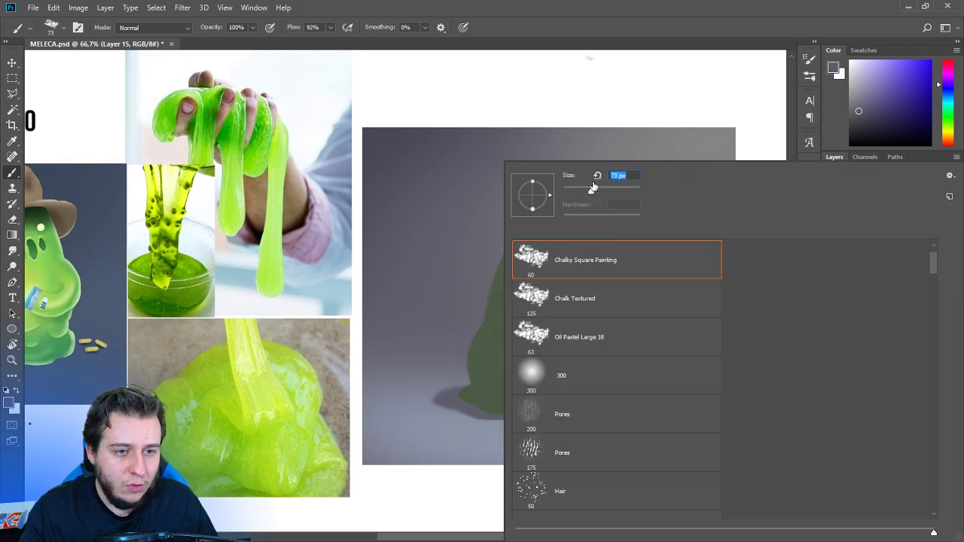
left_click(639, 158)
left_click_drag(639, 159, 704, 145)
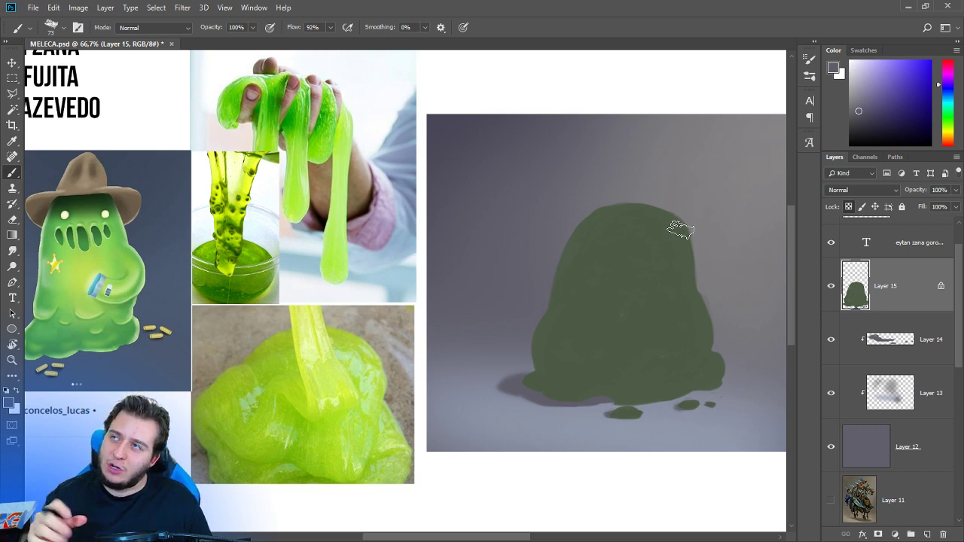
Add a new empty layer above the slime layer and reduce the brush size to 28 px.
key("ctrl+minus")
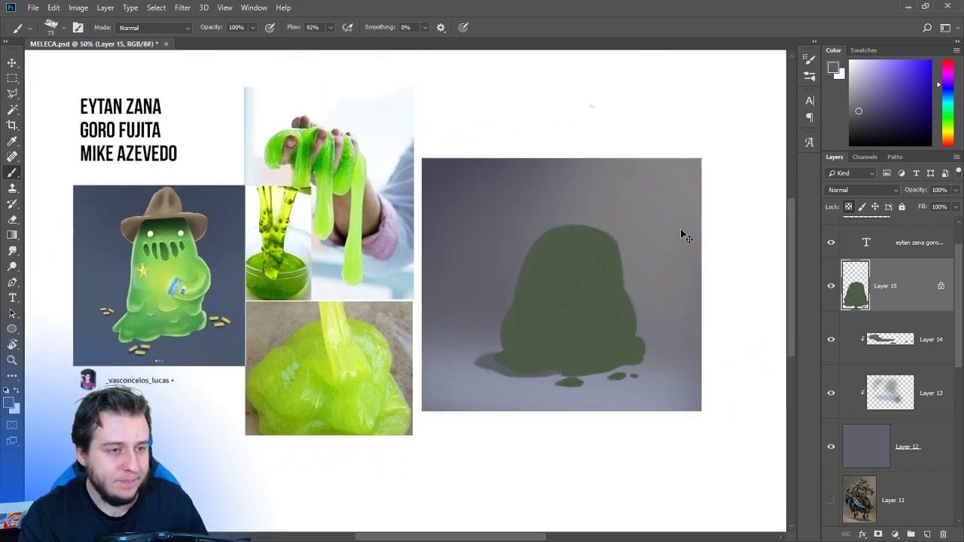
key("ctrl+plus")
mouse_move(573, 347)
left_mouse_down()
mouse_move(487, 348)
mouse_move(595, 321)
left_mouse_up()
key("ctrl+shift+alt+n")
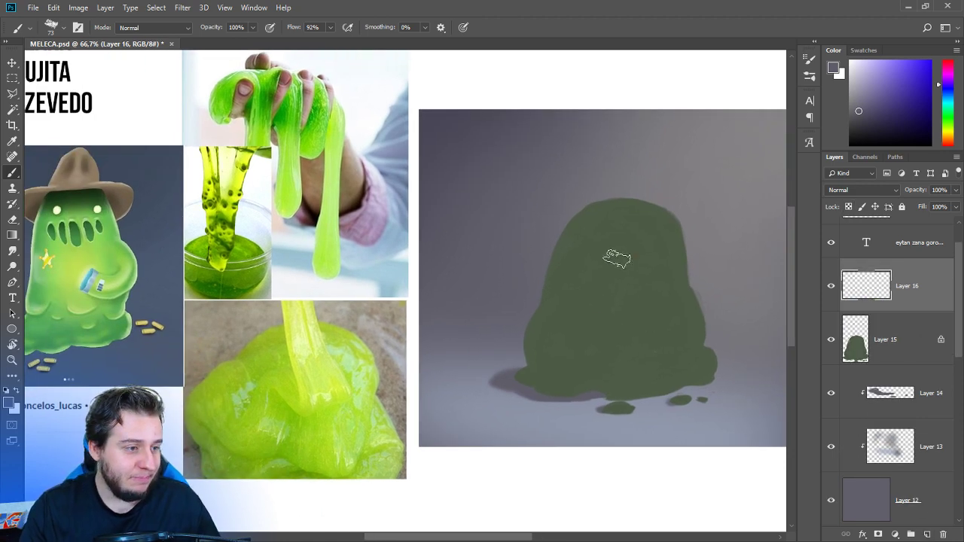
right_click(619, 259)
left_click_drag(581, 193, 573, 194)
left_click(671, 44)
Change the brush color to a dark, desaturated orange-brown.
left_click_drag(549, 228, 610, 268)
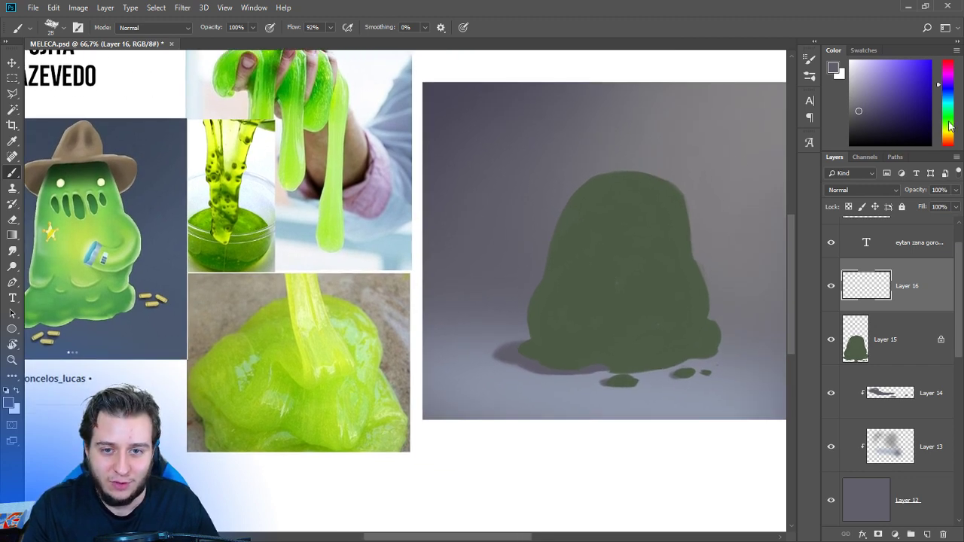
left_click_drag(952, 126, 953, 141)
left_click_drag(860, 113, 867, 126)
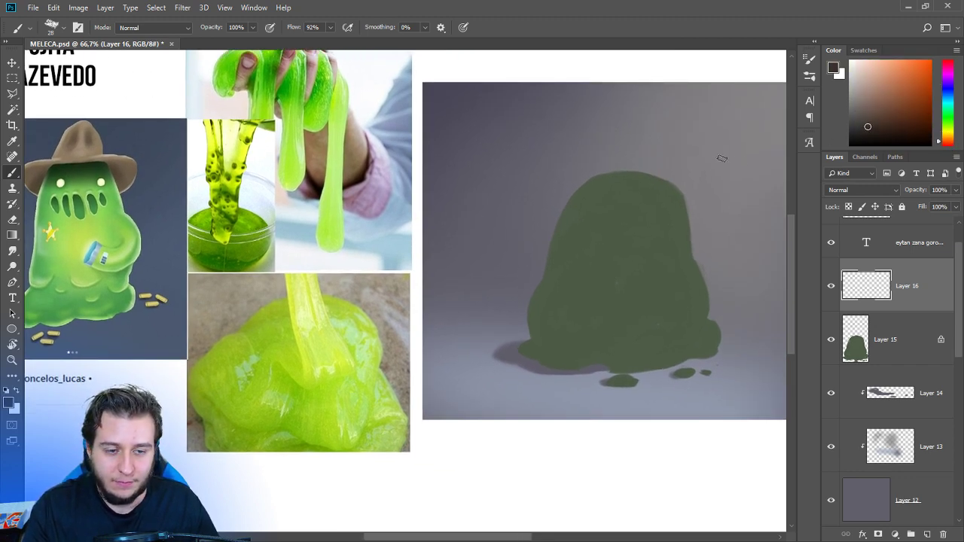
left_click_drag(603, 231, 564, 278)
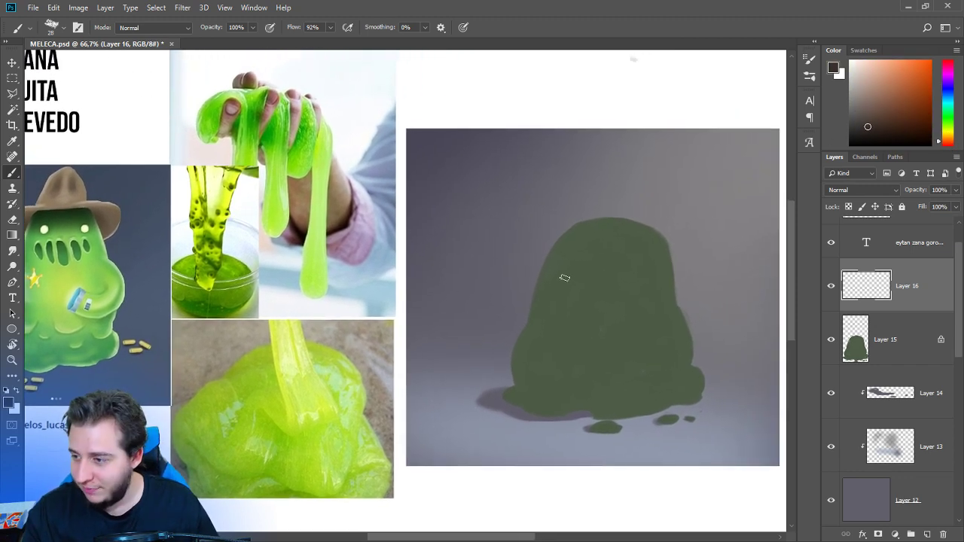
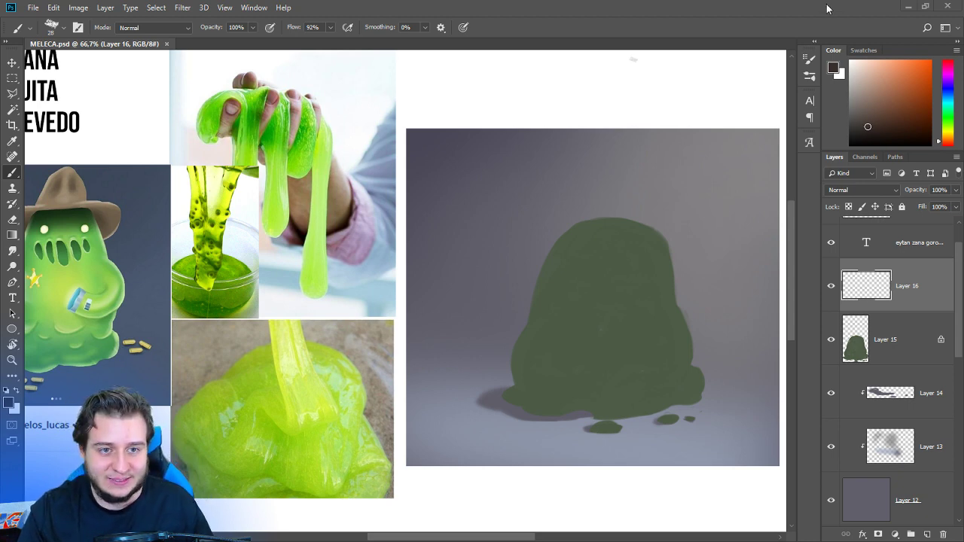
Paste the brown cowboy hat photo on Layer 16, move it over the painting's upper-left corner, and make Layer 15 active.
left_click_drag(663, 210, 540, 216)
key("ctrl+v")
key("v")
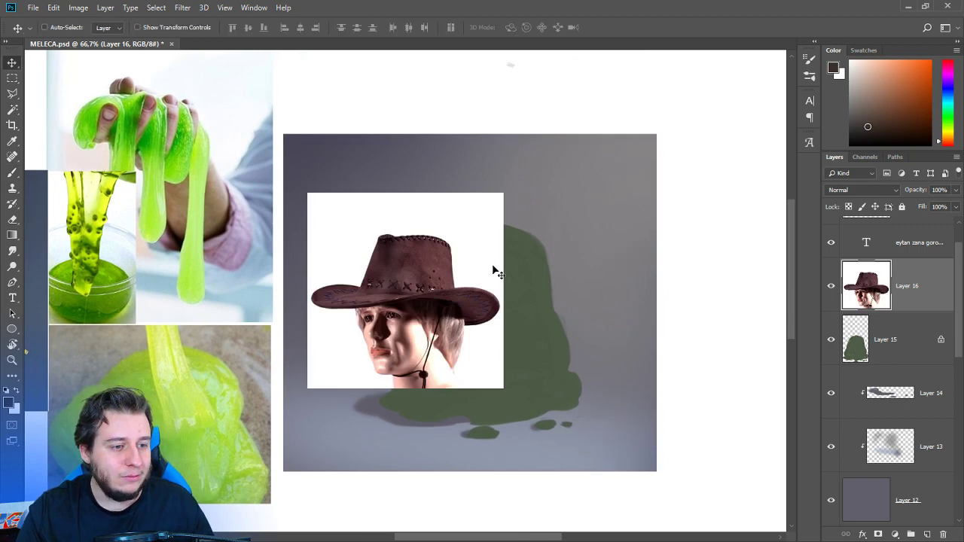
left_click_drag(495, 271, 418, 126)
left_click(881, 336)
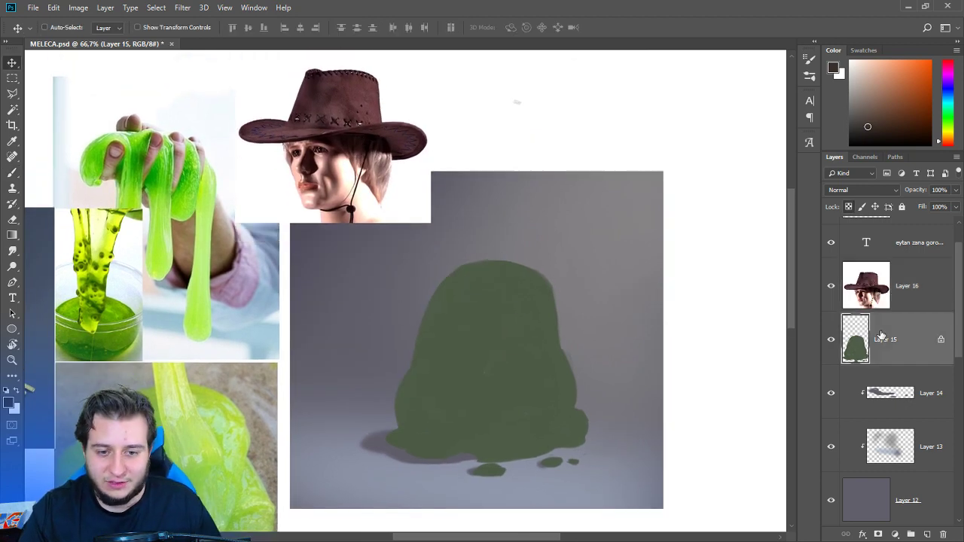
Add a new empty layer above Layer 15 and set the brush size to 55 px.
left_click(927, 534)
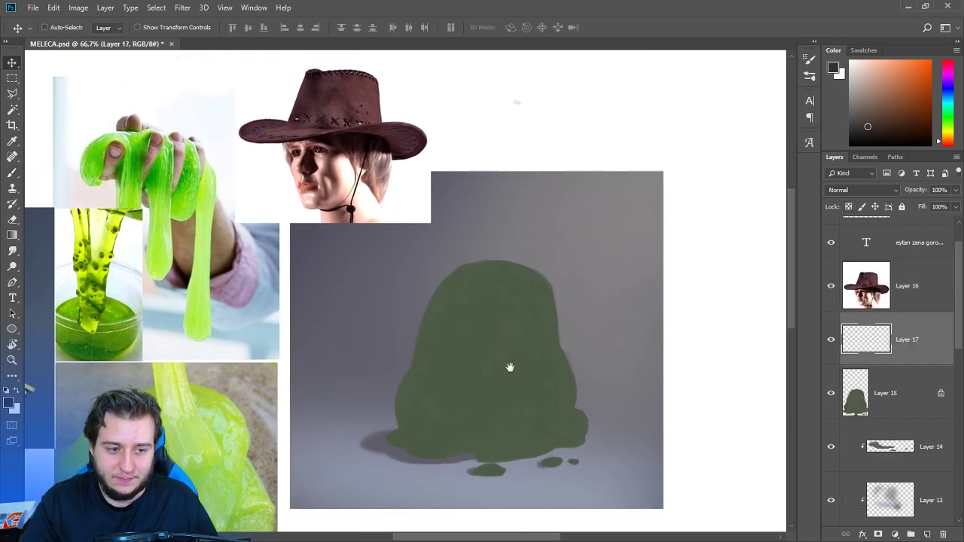
left_click_drag(510, 368, 653, 333)
key("b")
right_click(617, 244)
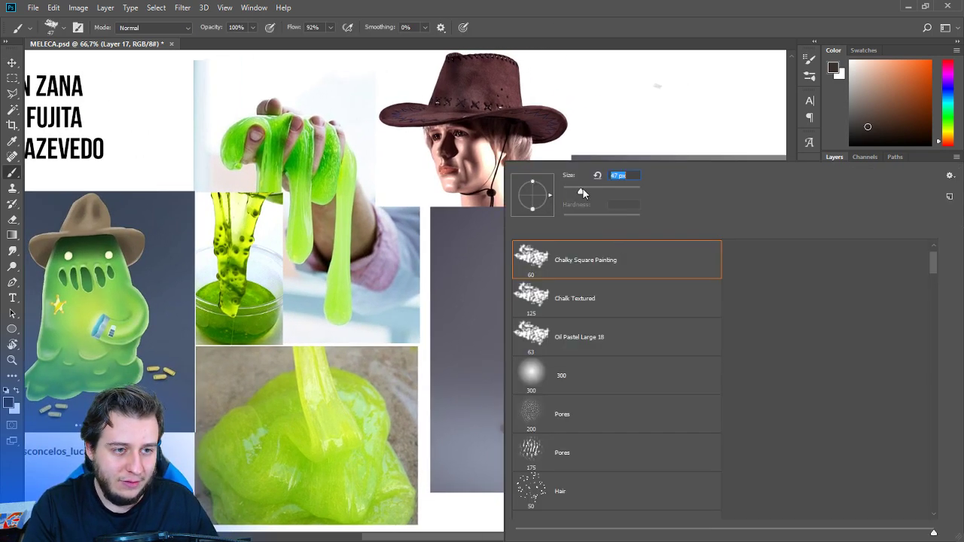
left_click_drag(583, 189, 585, 189)
left_click(693, 44)
Paint a dark brown cowboy hat silhouette with crown and wide brim on the slime's head, cleaning its edges with the Eraser.
mouse_move(545, 260)
left_mouse_down()
mouse_move(673, 241)
mouse_move(611, 268)
mouse_move(685, 276)
mouse_move(685, 266)
mouse_move(704, 265)
mouse_move(609, 258)
mouse_move(702, 247)
mouse_move(704, 256)
mouse_move(700, 247)
mouse_move(715, 237)
mouse_move(584, 257)
mouse_move(709, 256)
mouse_move(724, 245)
mouse_move(602, 250)
mouse_move(618, 251)
mouse_move(592, 244)
mouse_move(615, 199)
mouse_move(659, 200)
mouse_move(672, 214)
mouse_move(651, 213)
mouse_move(621, 243)
mouse_move(591, 225)
mouse_move(596, 254)
mouse_move(544, 262)
mouse_move(628, 258)
mouse_move(591, 248)
mouse_move(606, 197)
left_mouse_up()
key("e")
key("b")
key("e")
mouse_move(593, 237)
left_mouse_down()
mouse_move(609, 196)
mouse_move(681, 188)
mouse_move(691, 194)
mouse_move(691, 230)
mouse_move(741, 254)
mouse_move(744, 273)
left_mouse_up()
key("b")
key("e")
key("b")
key("e")
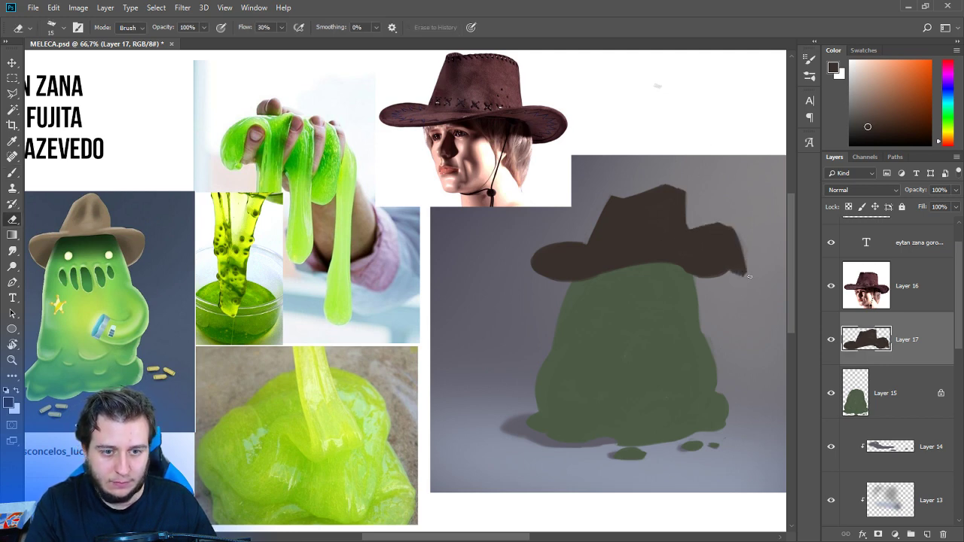
Set the Eraser flow to 84% and trim the outer and lower edges of the hat's right brim.
left_click_drag(281, 27, 313, 42)
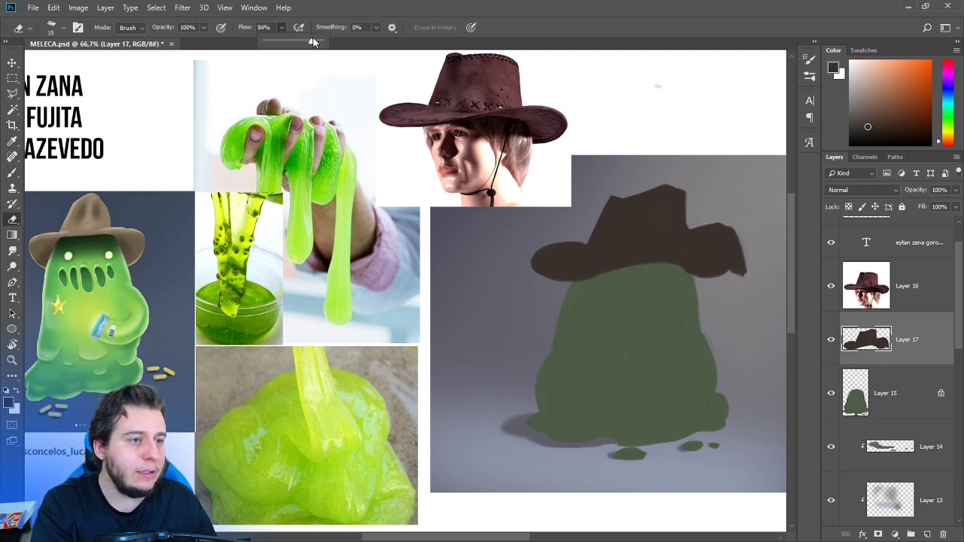
left_click(747, 230)
left_click_drag(742, 232, 724, 224)
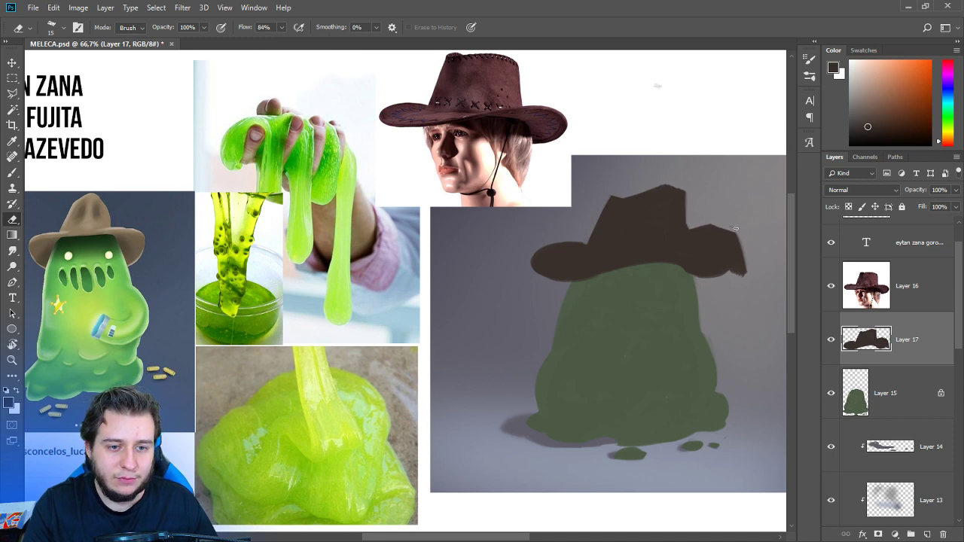
key("b")
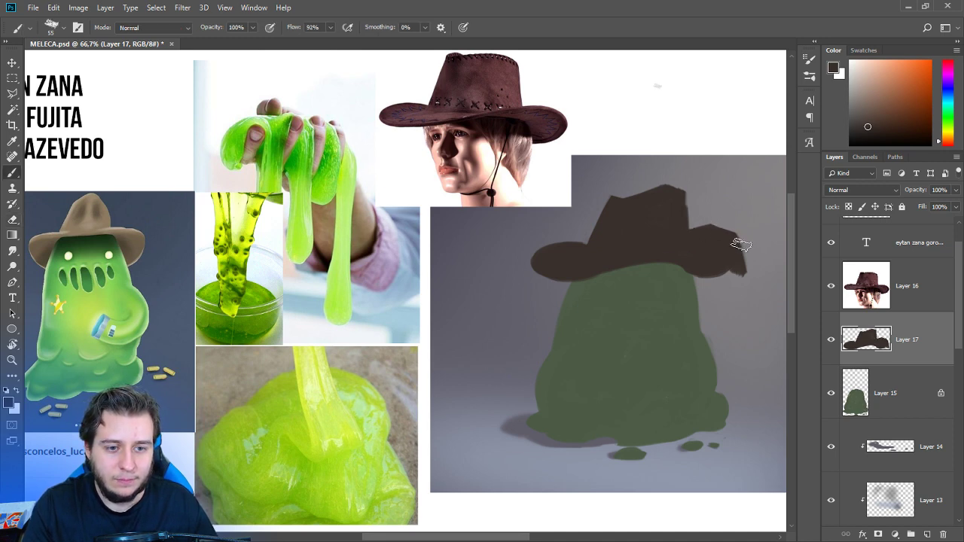
key("e")
mouse_move(718, 277)
left_mouse_down()
mouse_move(693, 283)
mouse_move(744, 252)
left_mouse_up()
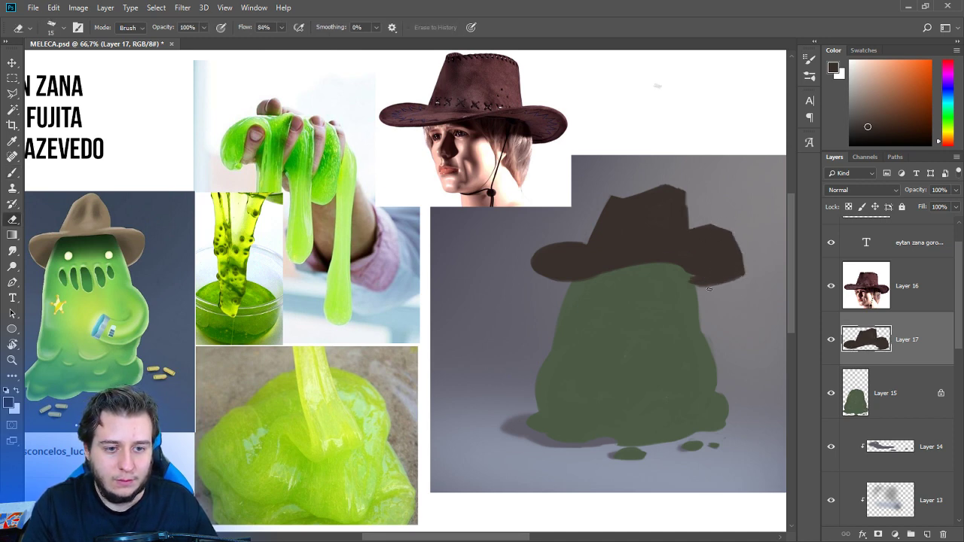
left_click_drag(700, 283, 738, 277)
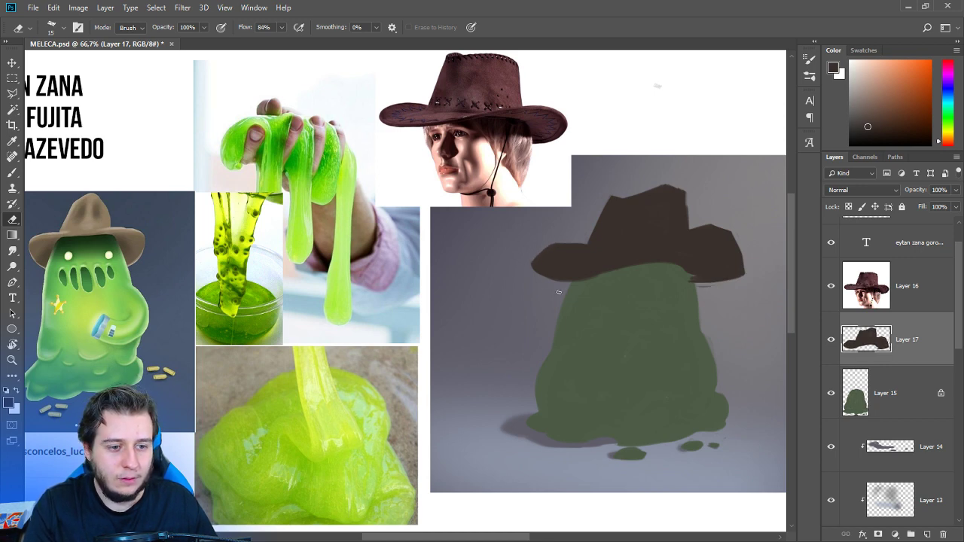
Taper the tip of the hat's left brim and refine the brim's lower edge by alternating brush and eraser strokes.
left_click_drag(521, 258, 532, 269)
key("b")
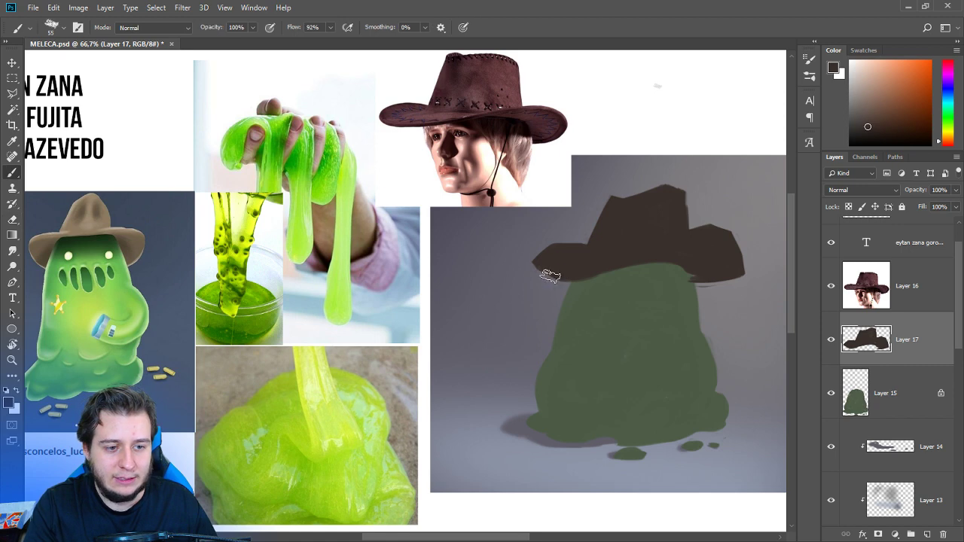
mouse_move(550, 275)
left_mouse_down()
mouse_move(537, 264)
mouse_move(660, 266)
left_mouse_up()
key("e")
key("b")
key("e")
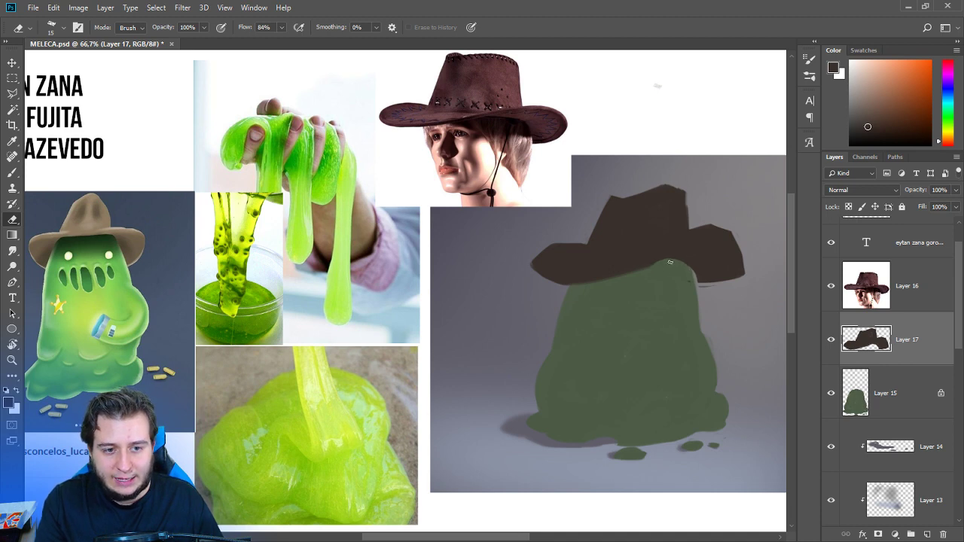
key("b")
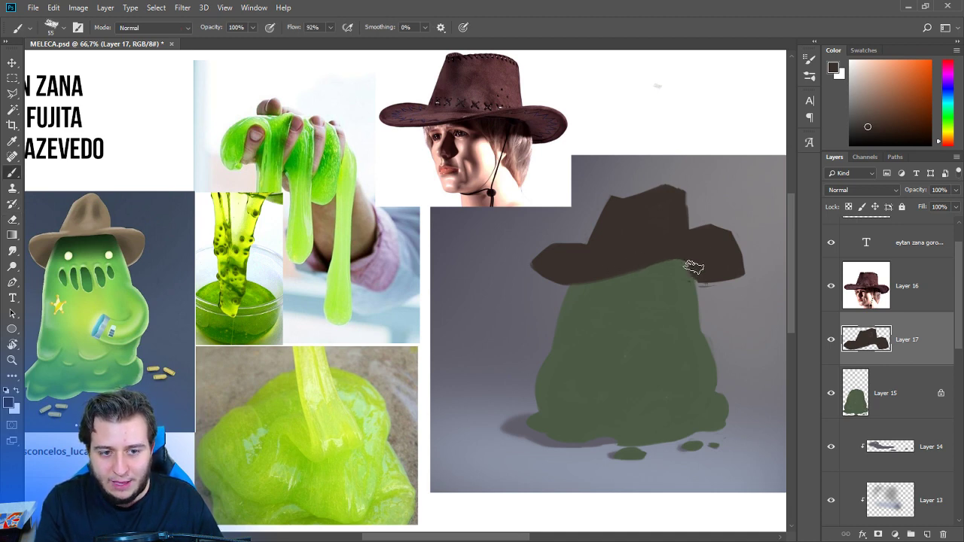
key("e")
key("b")
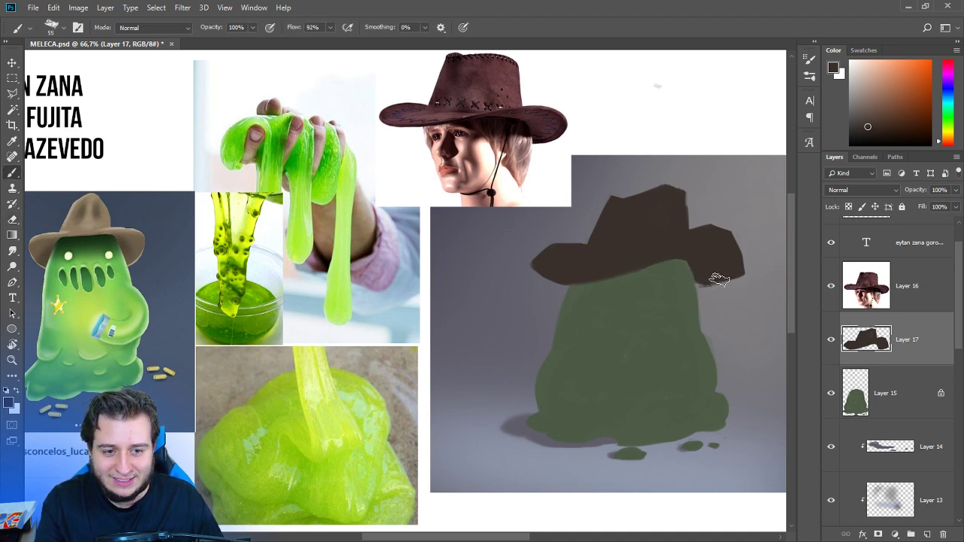
key("e")
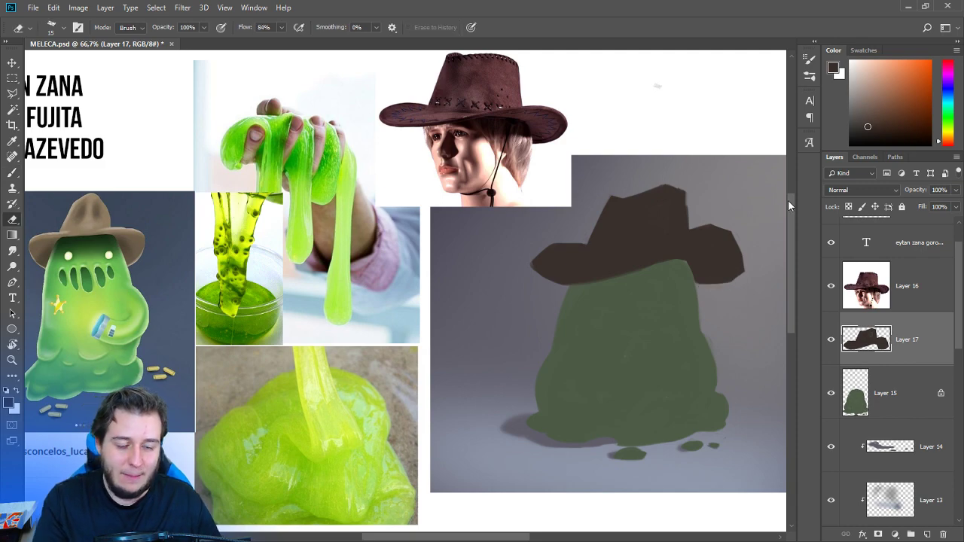
key("ctrl+minus")
key("ctrl+plus")
Add a new layer directly above Layer 15 and clip it to the slime shape.
left_click(905, 401)
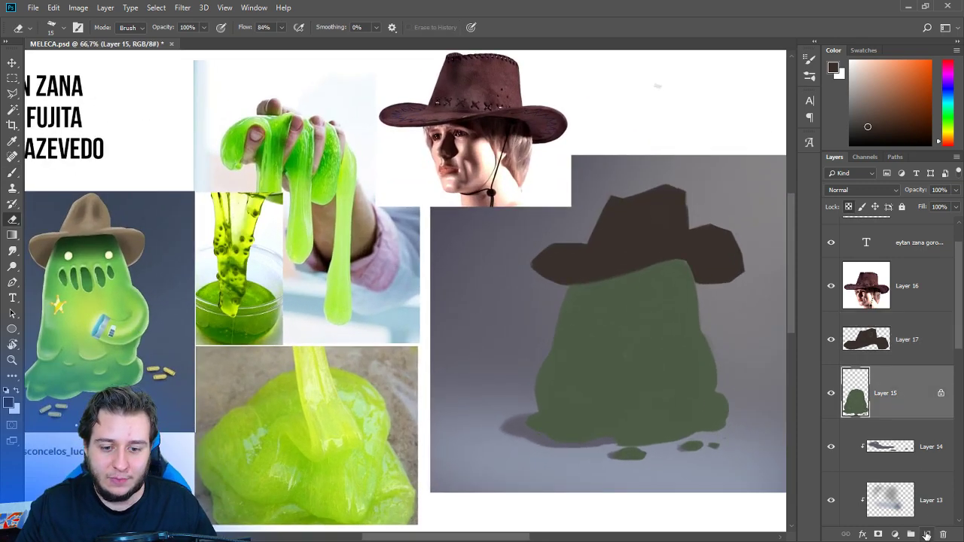
left_click(927, 534)
right_click(920, 393)
left_click(829, 263)
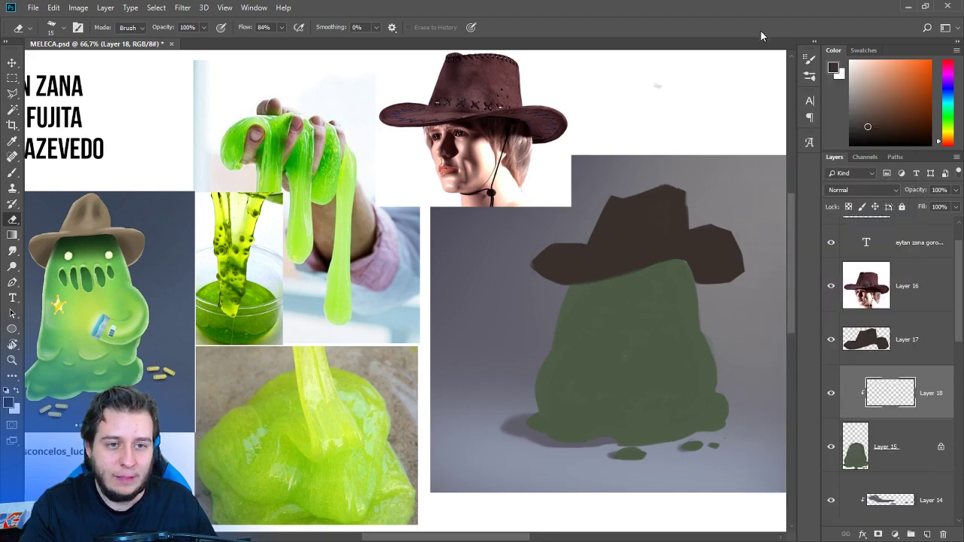
Switch to the Chalk Textured brush and set its size to 94 px.
left_click_drag(608, 309, 575, 269)
key("b")
right_click(575, 268)
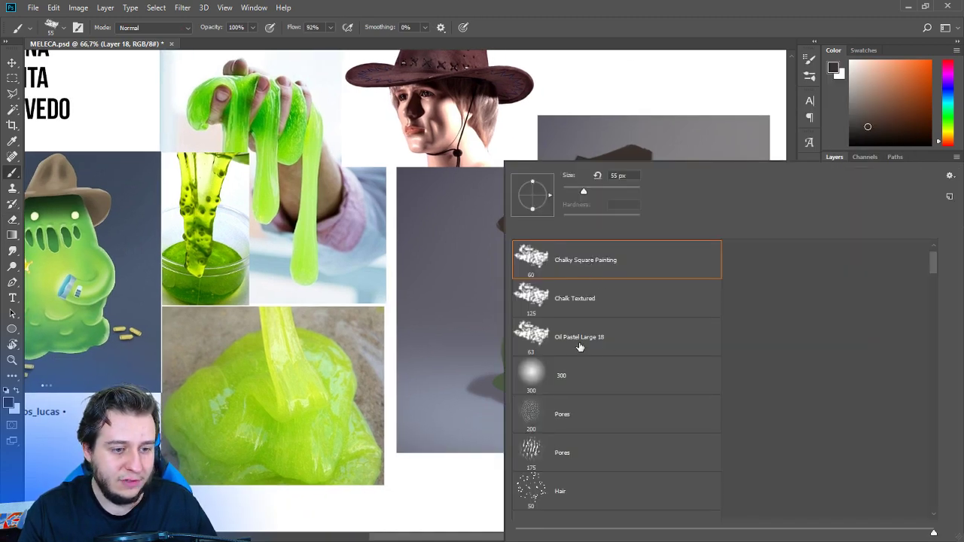
left_click(571, 286)
left_click_drag(609, 193, 611, 193)
left_click(689, 48)
left_click_drag(630, 234, 581, 281)
key("ctrl+minus")
right_click(564, 254)
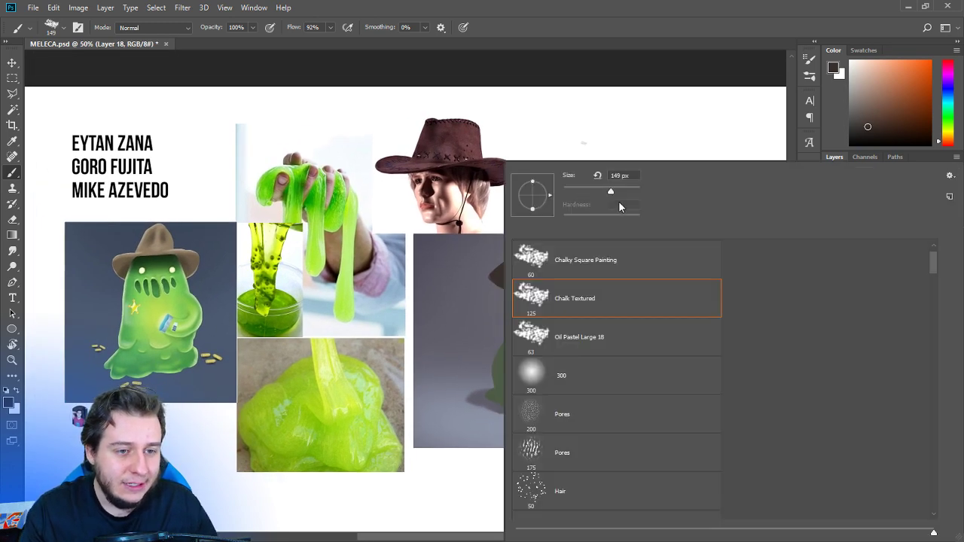
left_click_drag(600, 194, 599, 194)
key("Return")
left_click_drag(610, 237, 607, 196)
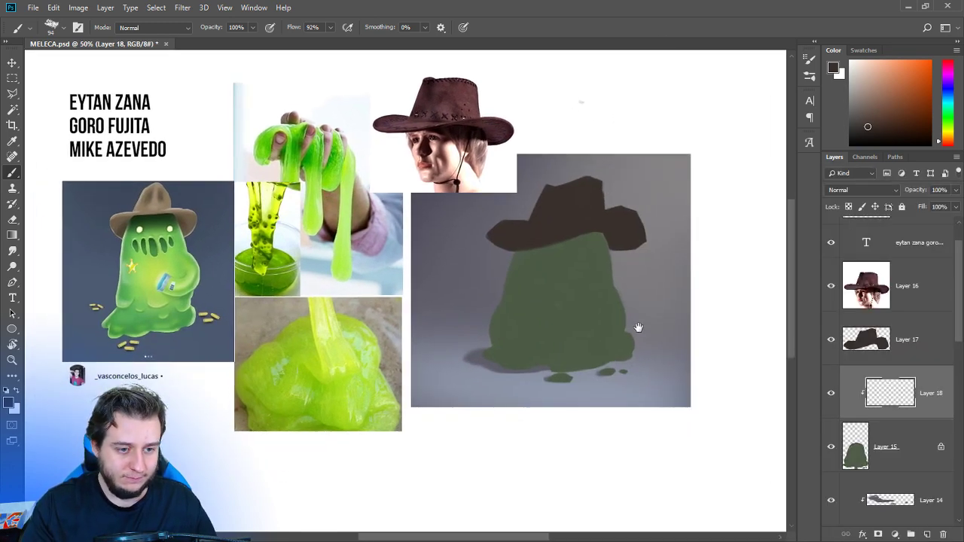
scroll(677, 291, "up", 1)
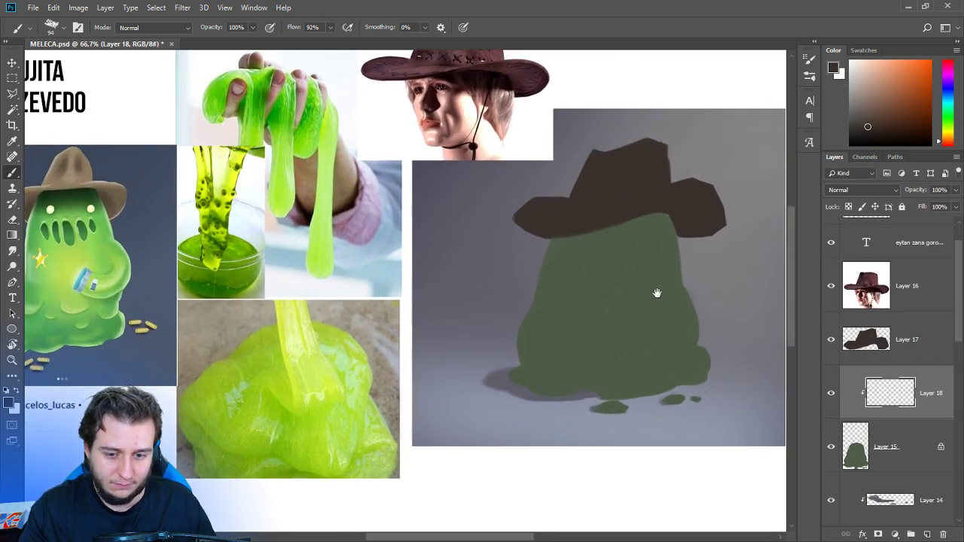
left_click_drag(662, 312, 627, 309)
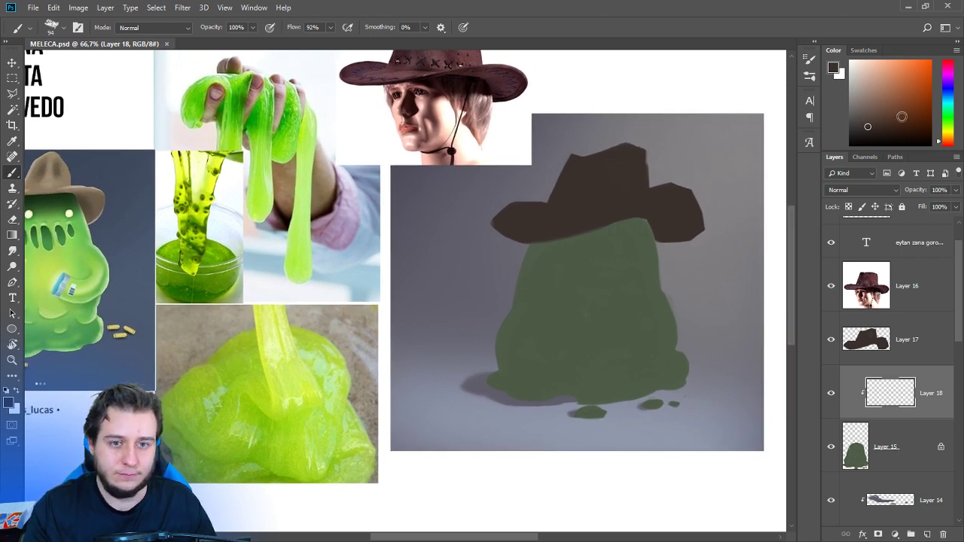
Change the brush color to a muted yellow-green and paint a first light patch on the slime's upper right side.
left_click(947, 119)
left_click_drag(868, 127, 879, 90)
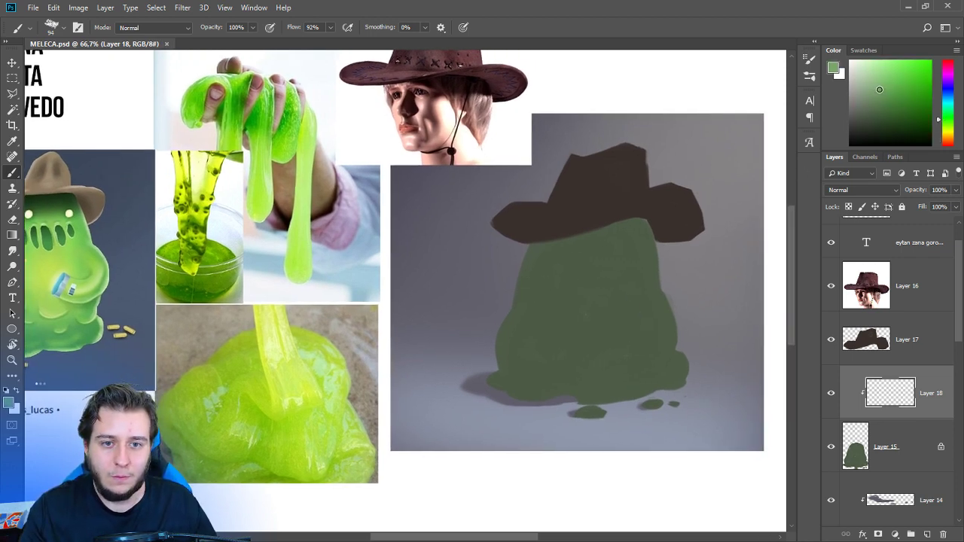
left_click(947, 125)
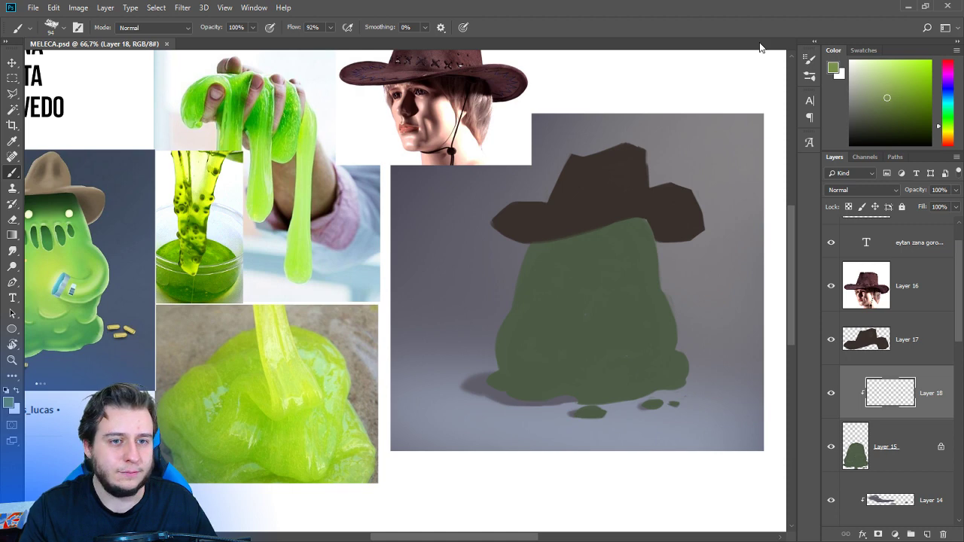
left_click_drag(620, 243, 683, 251)
left_click_drag(685, 286, 665, 295)
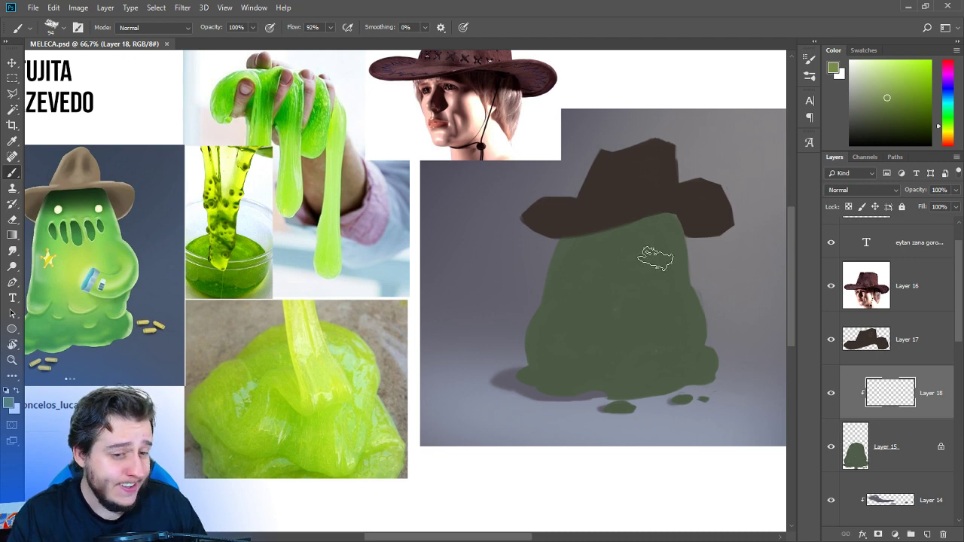
mouse_move(645, 259)
left_mouse_down()
mouse_move(663, 314)
mouse_move(661, 296)
left_mouse_up()
Switch to the Chalky Square Painting brush at 117 px and lower the flow to 36%.
right_click(661, 296)
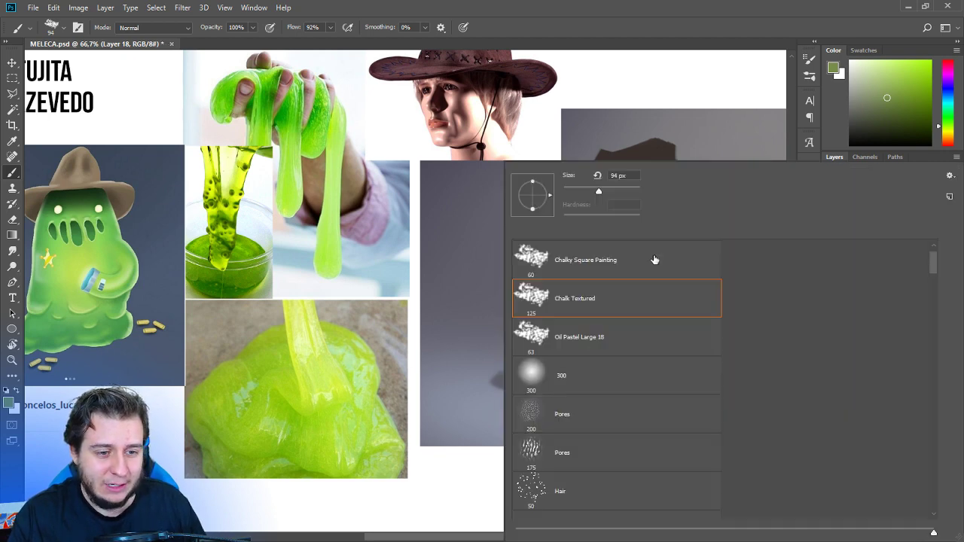
left_click(580, 260)
left_click_drag(603, 186, 607, 186)
left_click(701, 34)
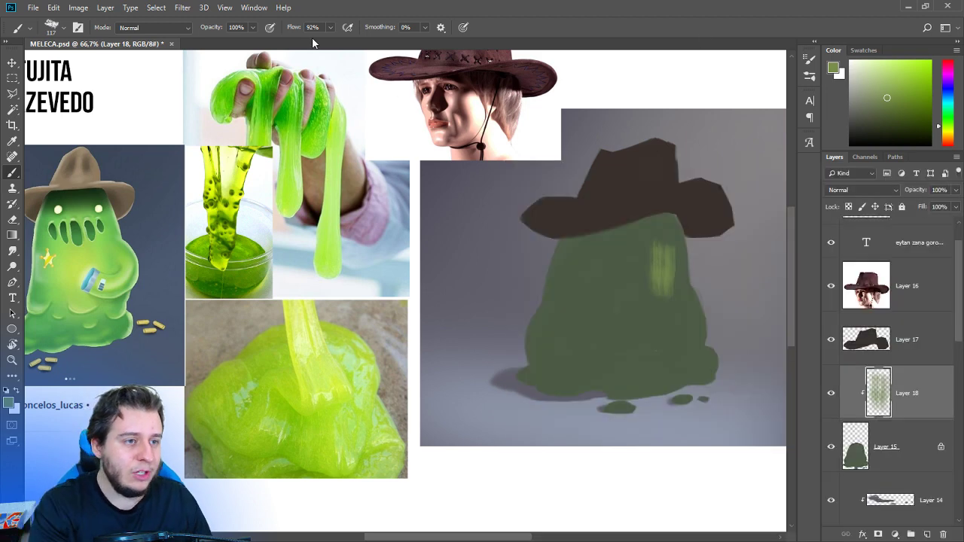
left_click(602, 31)
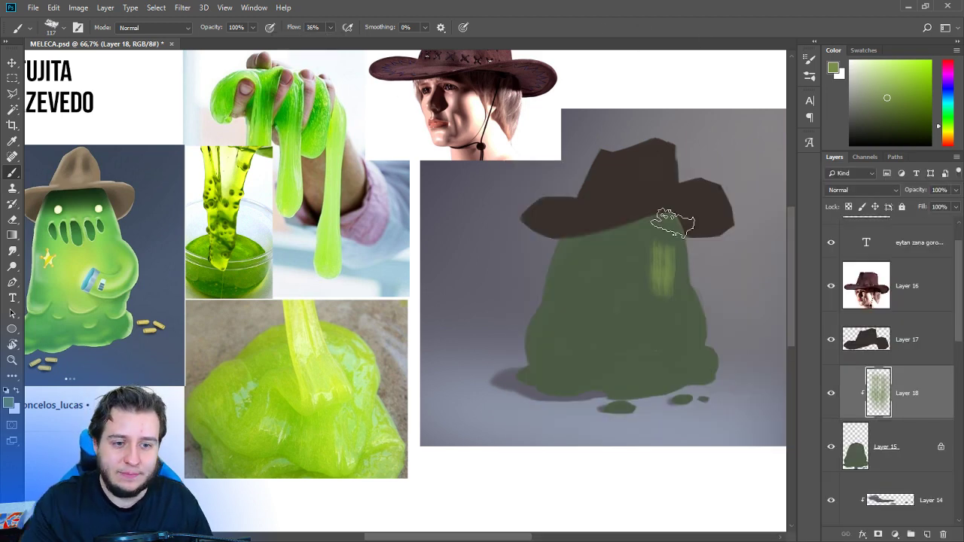
Paint the yellow-green lit area down the slime's right side, reducing the brush size to 66 px.
mouse_move(667, 245)
left_mouse_down()
mouse_move(649, 281)
mouse_move(661, 295)
mouse_move(665, 211)
mouse_move(671, 249)
mouse_move(653, 304)
mouse_move(679, 303)
mouse_move(675, 267)
mouse_move(693, 349)
mouse_move(670, 289)
mouse_move(671, 312)
mouse_move(645, 356)
mouse_move(621, 362)
mouse_move(692, 308)
mouse_move(650, 261)
mouse_move(624, 276)
left_mouse_up()
left_click(665, 278, "alt")
right_click(645, 202)
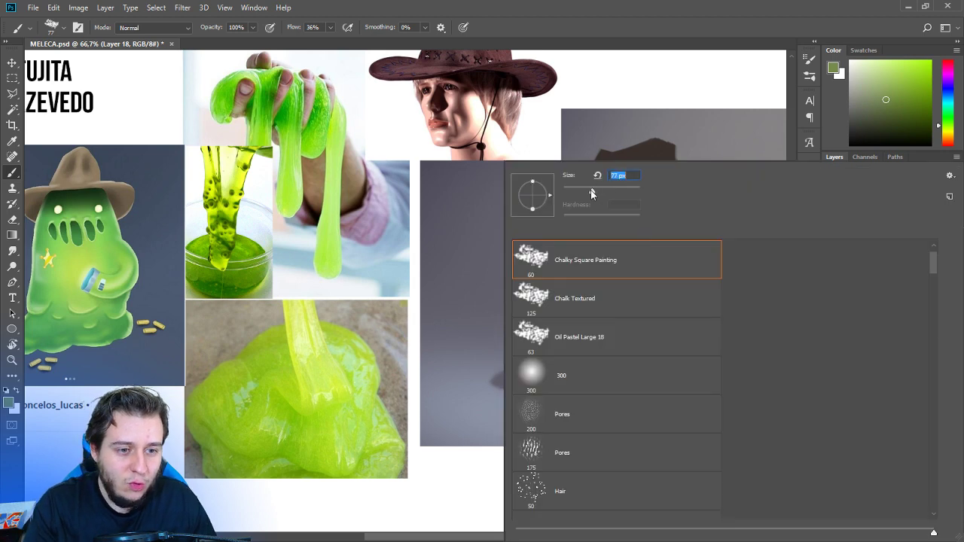
left_click_drag(591, 191, 589, 192)
left_click(658, 67)
mouse_move(652, 216)
left_mouse_down()
mouse_move(656, 292)
mouse_move(631, 292)
mouse_move(601, 349)
mouse_move(667, 299)
mouse_move(643, 360)
left_mouse_up()
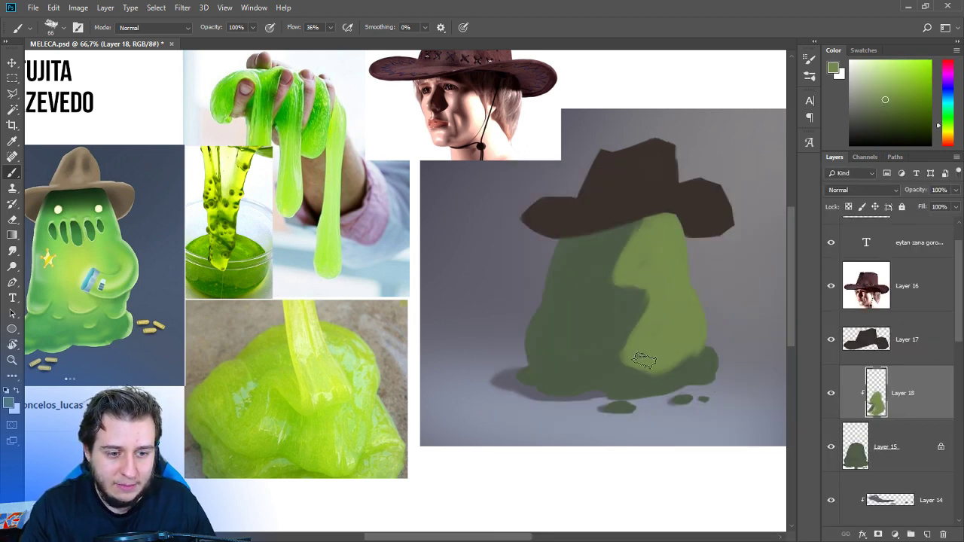
Reduce the brush to 37 px and paint light green folds along the slime's base, widening the lit area toward the middle.
right_click(706, 337)
left_click(634, 80)
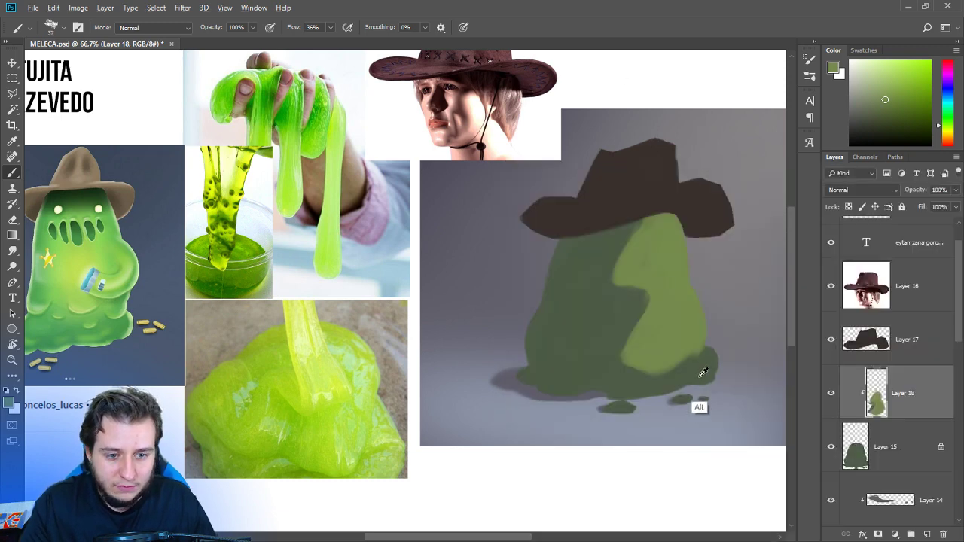
left_click(700, 373, "alt")
mouse_move(694, 360)
left_mouse_down()
mouse_move(685, 367)
mouse_move(719, 358)
left_mouse_up()
left_click(665, 351, "alt")
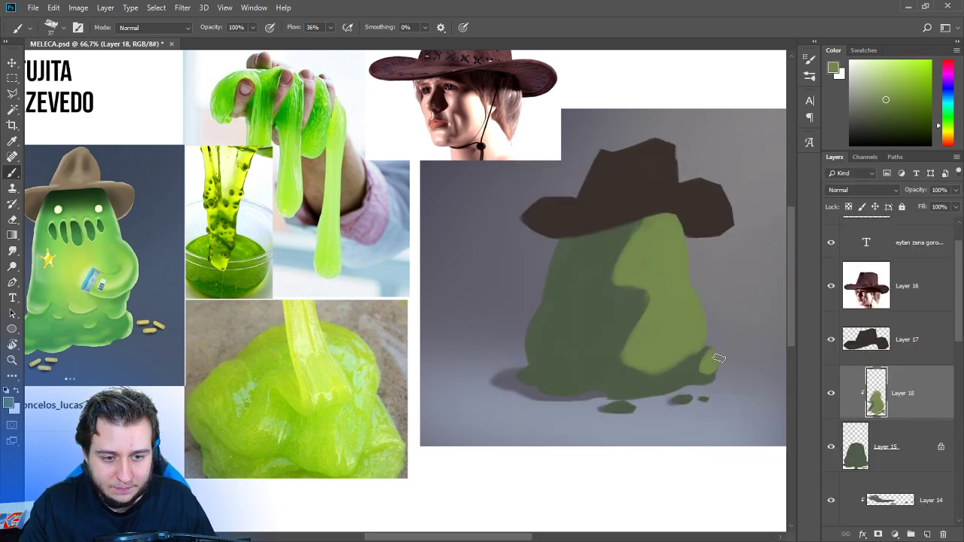
mouse_move(673, 382)
left_mouse_down()
mouse_move(612, 389)
mouse_move(619, 376)
mouse_move(546, 387)
mouse_move(594, 383)
mouse_move(577, 382)
mouse_move(585, 364)
mouse_move(558, 370)
mouse_move(633, 344)
mouse_move(625, 357)
mouse_move(648, 370)
mouse_move(567, 368)
mouse_move(653, 302)
left_mouse_up()
mouse_move(577, 369)
left_mouse_down()
mouse_move(622, 337)
mouse_move(635, 287)
mouse_move(621, 290)
mouse_move(644, 234)
left_mouse_up()
Sample the slime's dark green and paint the hat's cast shadow across the lit area beneath the brim.
left_click(592, 272, "alt")
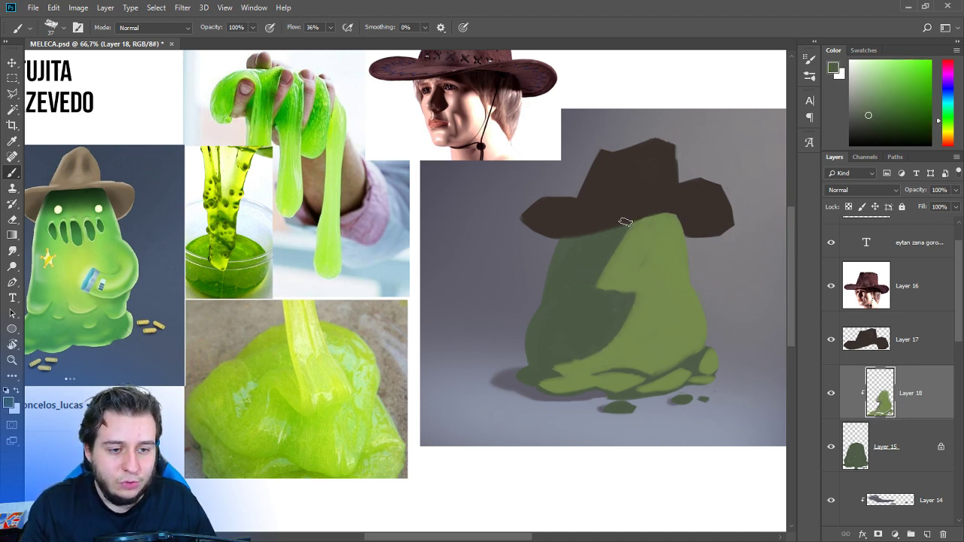
mouse_move(671, 229)
left_mouse_down()
mouse_move(639, 229)
mouse_move(697, 225)
mouse_move(597, 224)
left_mouse_up()
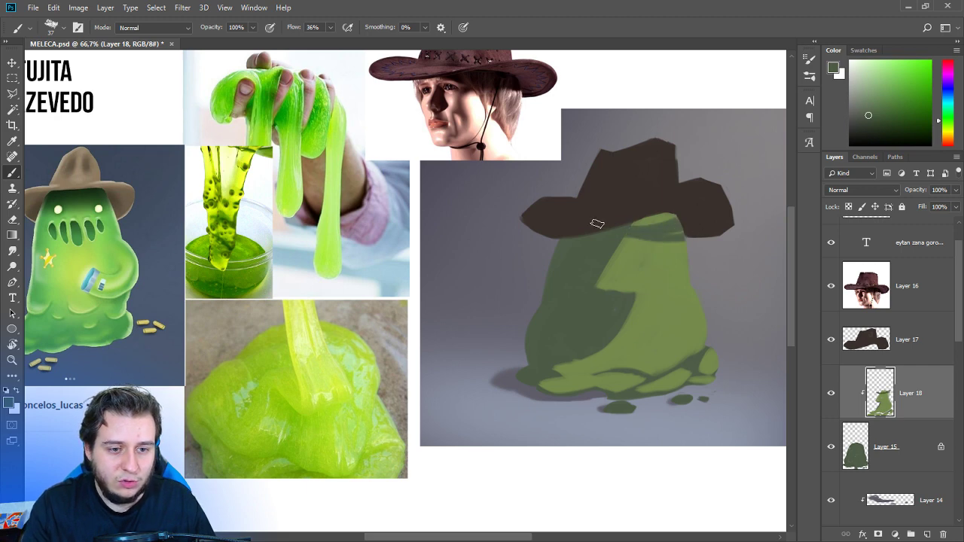
mouse_move(657, 223)
left_mouse_down()
mouse_move(680, 213)
mouse_move(641, 228)
mouse_move(680, 241)
left_mouse_up()
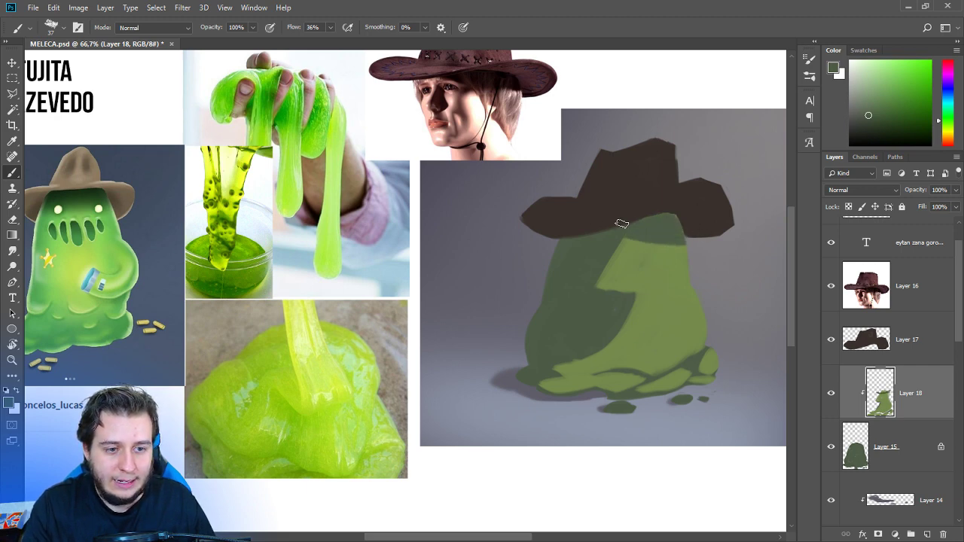
Reshape the border between light and shadow in the face area into a rounded curve, using sampled light and dark greens.
left_click(635, 256, "alt")
mouse_move(605, 265)
left_mouse_down()
mouse_move(590, 291)
mouse_move(651, 286)
mouse_move(583, 263)
mouse_move(579, 302)
mouse_move(615, 242)
mouse_move(579, 309)
mouse_move(645, 286)
mouse_move(579, 286)
mouse_move(629, 298)
mouse_move(604, 289)
left_mouse_up()
left_click(579, 263, "alt")
left_click(645, 277, "alt")
left_click(573, 294, "alt")
left_click(620, 286, "alt")
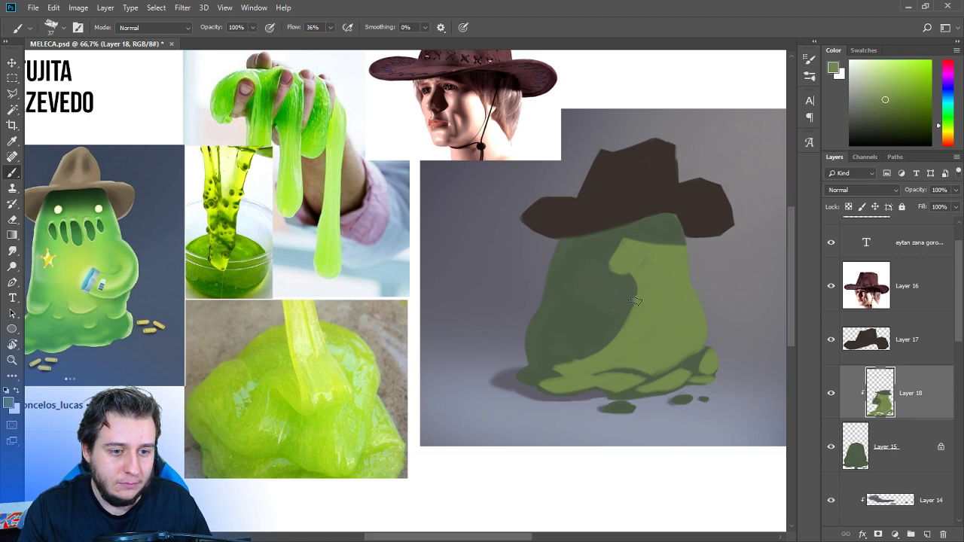
Try light green vertical mouth slits on the shadowed face with a 12 px brush, and paint over them in sampled dark green at 61 px.
right_click(591, 282)
left_click(646, 87)
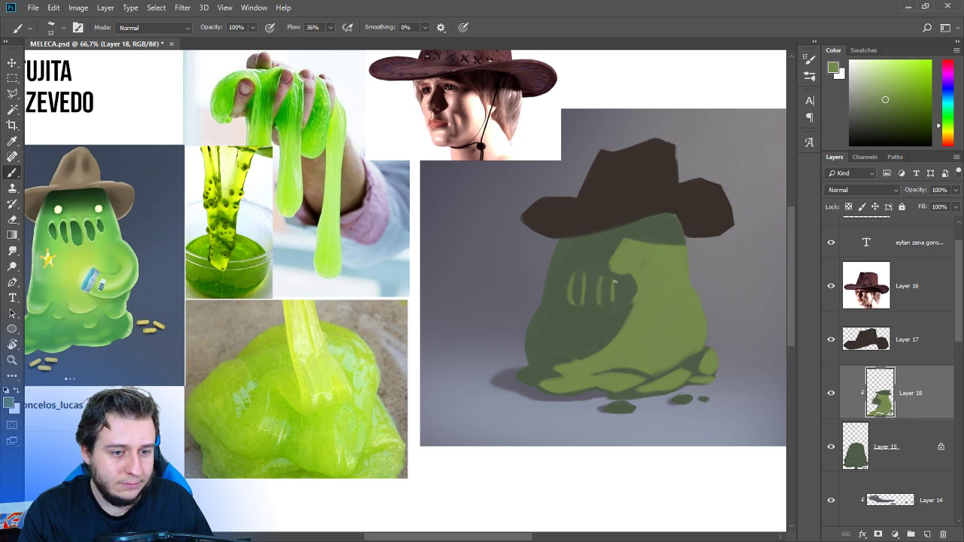
left_click(573, 284, "alt")
right_click(576, 283)
key("Return")
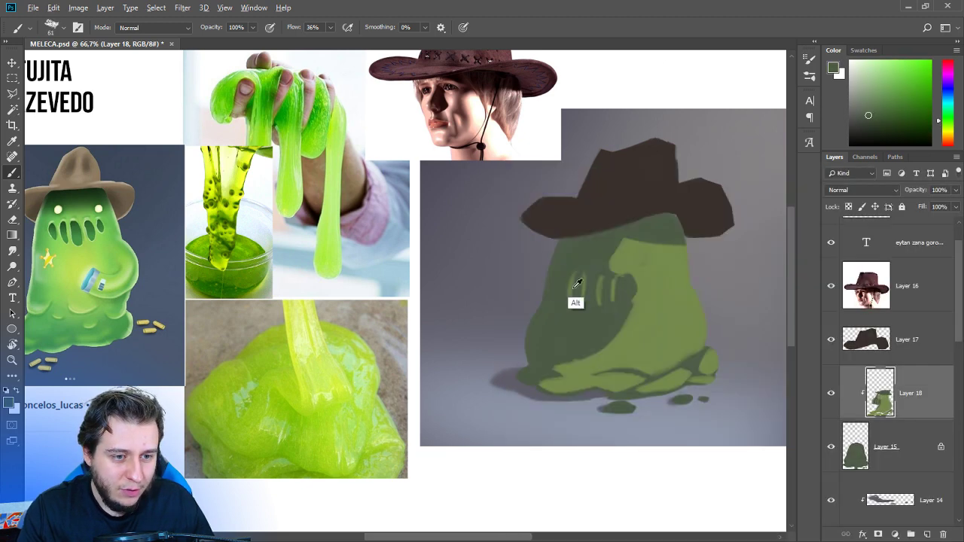
mouse_move(563, 317)
left_mouse_down()
mouse_move(606, 280)
mouse_move(623, 288)
mouse_move(637, 276)
mouse_move(655, 290)
mouse_move(596, 260)
mouse_move(590, 283)
mouse_move(595, 272)
mouse_move(632, 292)
mouse_move(584, 351)
left_mouse_up()
Reshape the border between light and shadow on the slime's face into an angular corner, using sampled light and dark greens.
left_click(640, 279, "alt")
left_click(592, 261, "alt")
left_click(647, 284, "alt")
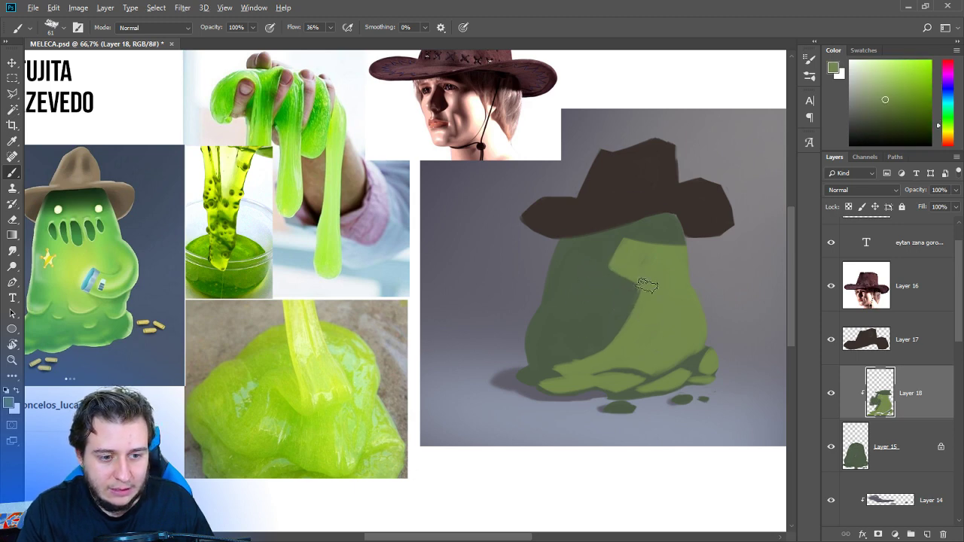
mouse_move(640, 292)
left_mouse_down()
mouse_move(578, 364)
mouse_move(533, 381)
mouse_move(570, 376)
left_mouse_up()
left_click(553, 337, "alt")
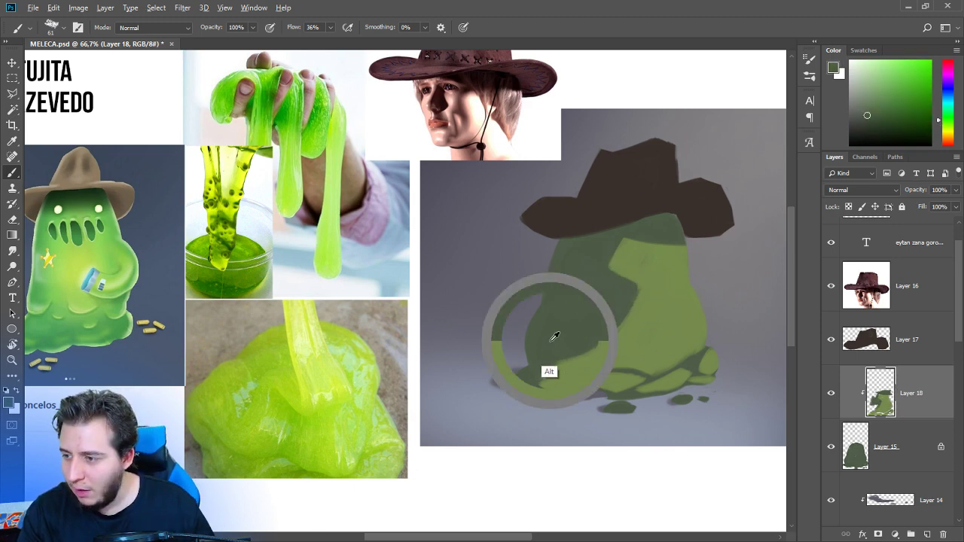
left_click_drag(601, 319, 548, 269)
left_click_drag(623, 235, 610, 298)
left_click_drag(602, 338, 605, 264)
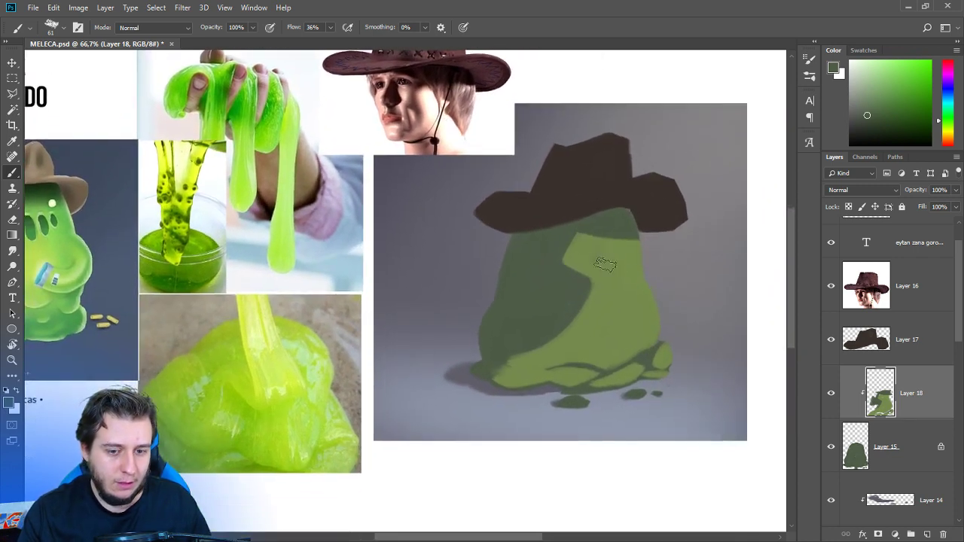
Smudge the border between shadow and light down the slime's body with a 73 px Smudge tool to soften the transition.
left_click(12, 250)
right_click(596, 236)
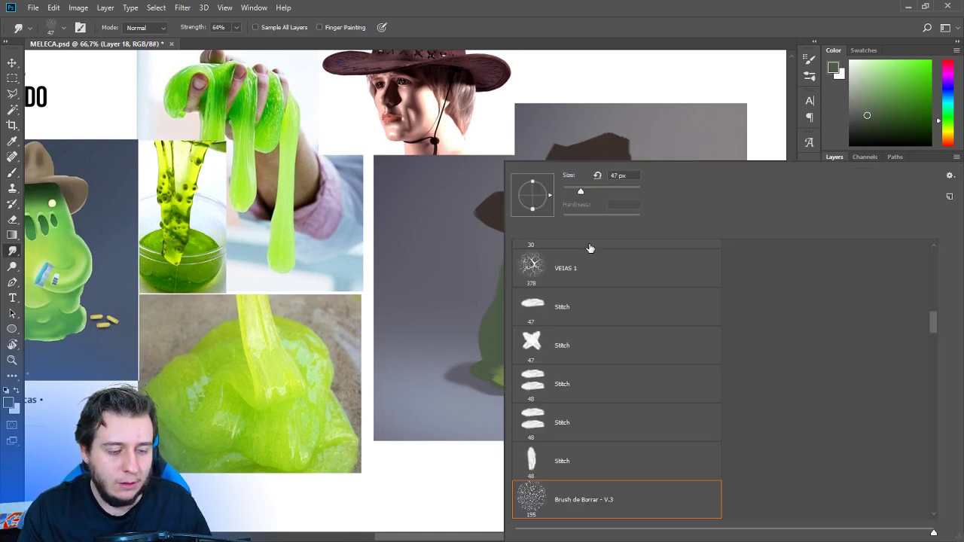
left_click(590, 192)
key("Return")
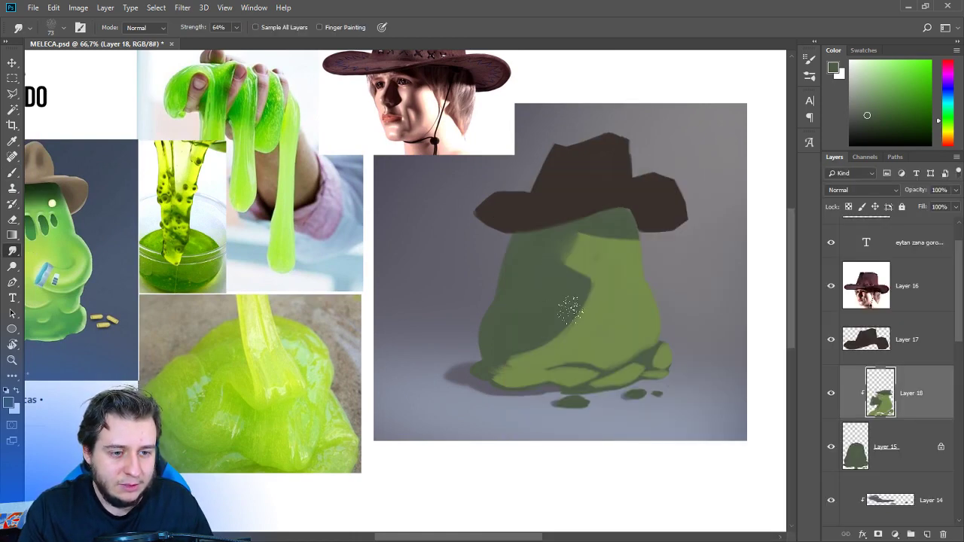
left_click_drag(497, 375, 503, 370)
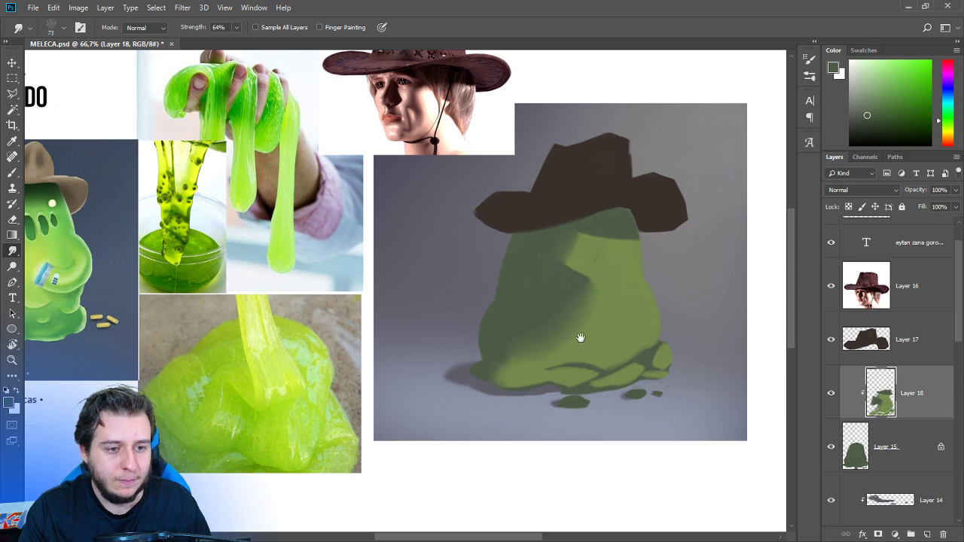
left_click_drag(562, 313, 609, 343)
Return to the Brush tool at 88 px and lock the transparent pixels of the hat layer, Layer 17.
key("b")
right_click(570, 285)
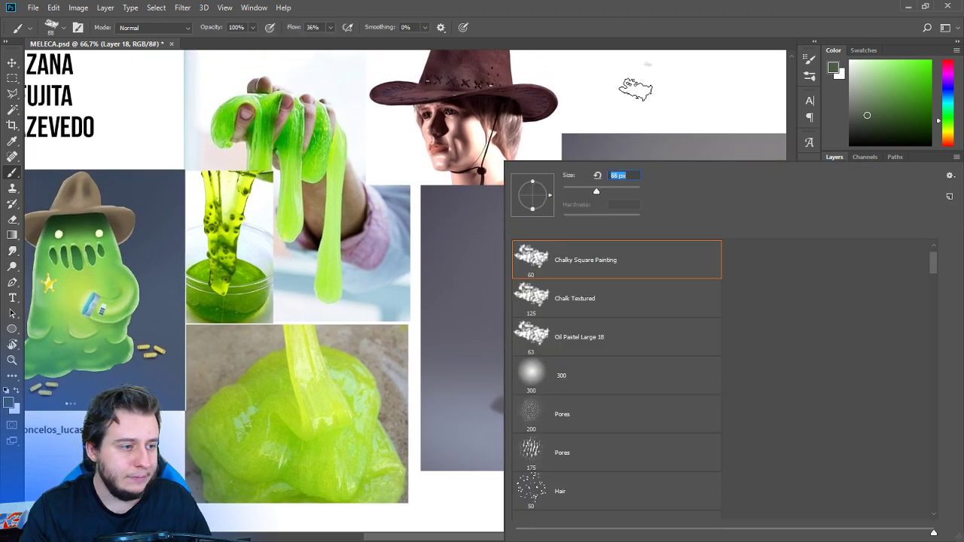
left_click(636, 88)
mouse_move(596, 306)
left_mouse_down()
mouse_move(570, 297)
mouse_move(586, 312)
mouse_move(600, 297)
left_mouse_up()
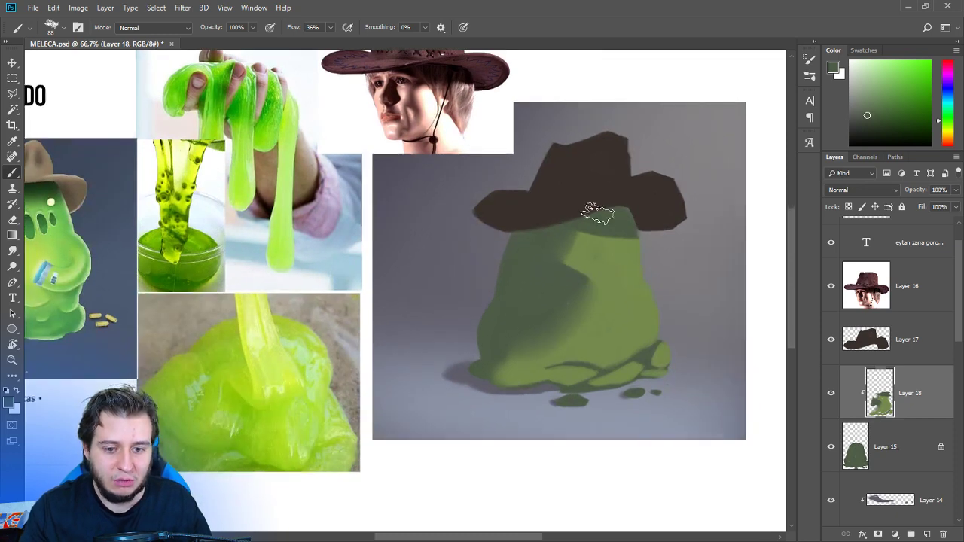
left_click(864, 332)
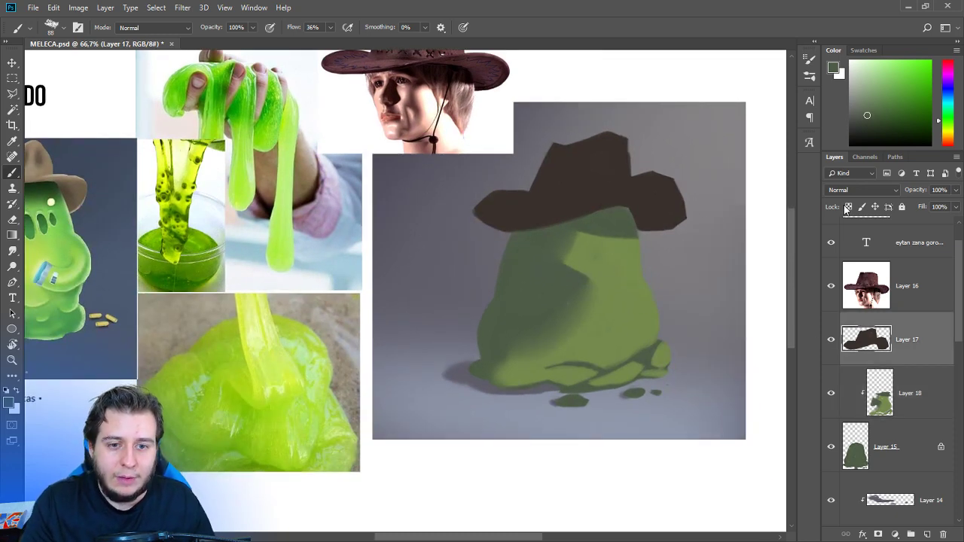
left_click_drag(605, 238, 619, 286)
Mix a muted blue-gray and paint a soft light patch on the left end of the hat's brim, resampling the hat's dark tone.
left_click(624, 256, "alt")
left_click_drag(866, 123, 879, 101)
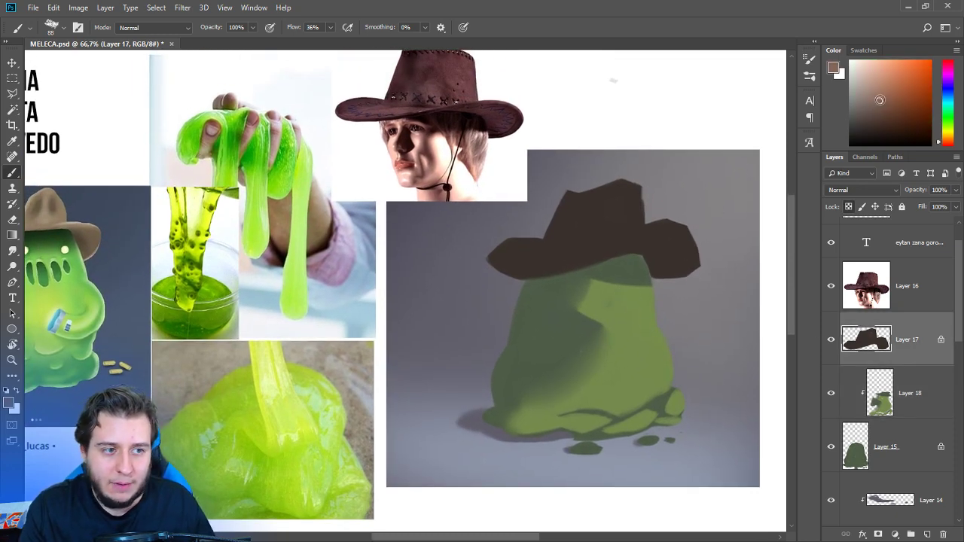
mouse_move(946, 141)
left_mouse_down()
mouse_move(947, 151)
mouse_move(946, 104)
left_mouse_up()
left_click(860, 102)
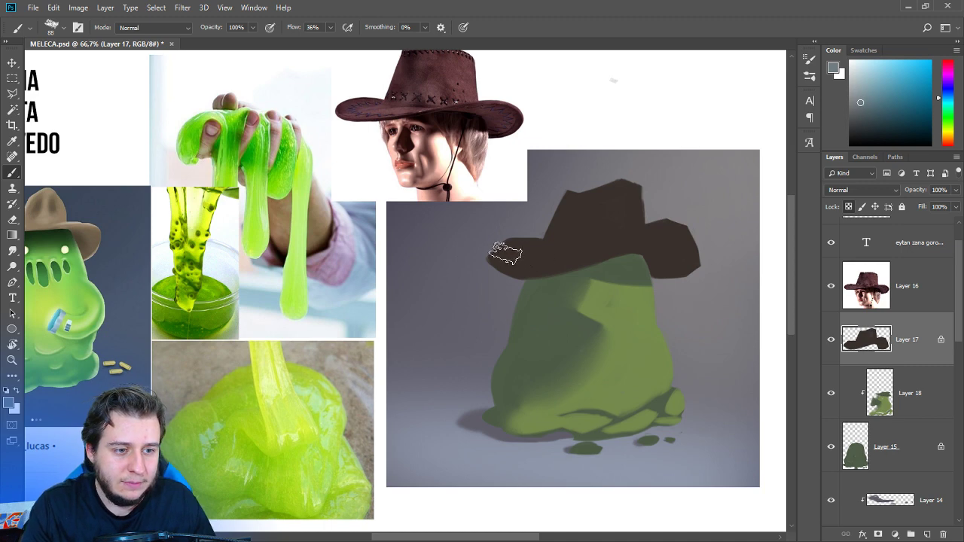
left_click(517, 277, "alt")
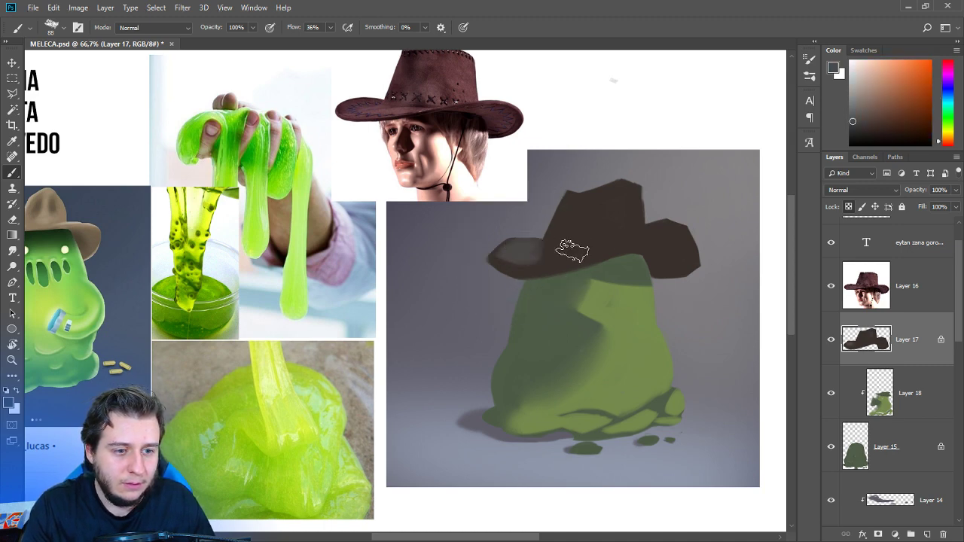
Paint lighter greyish-brown shading on the right plane of the hat's crown on Layer 17, sampling tones from the hat.
mouse_move(576, 207)
left_mouse_down()
mouse_move(620, 207)
mouse_move(622, 227)
mouse_move(630, 216)
mouse_move(633, 223)
mouse_move(573, 253)
left_mouse_up()
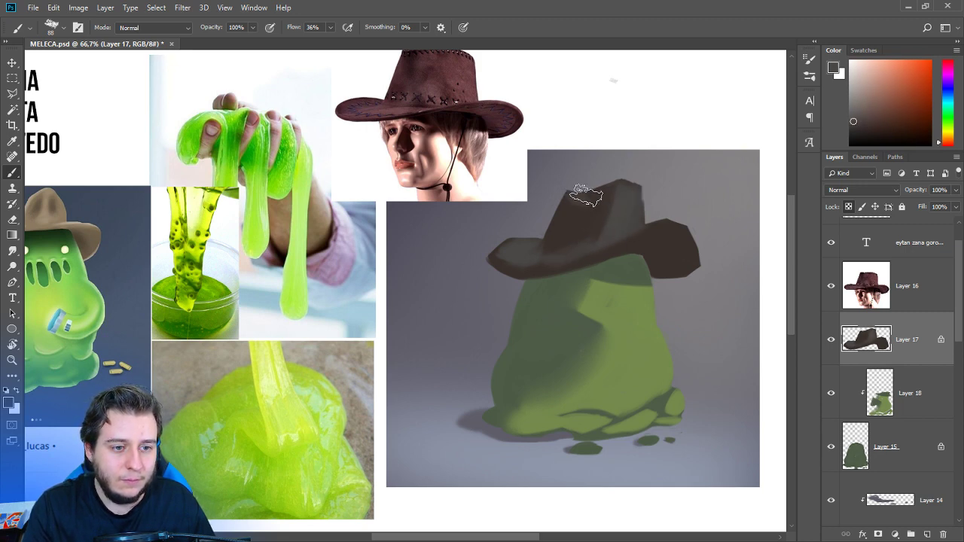
left_click(577, 214, "alt")
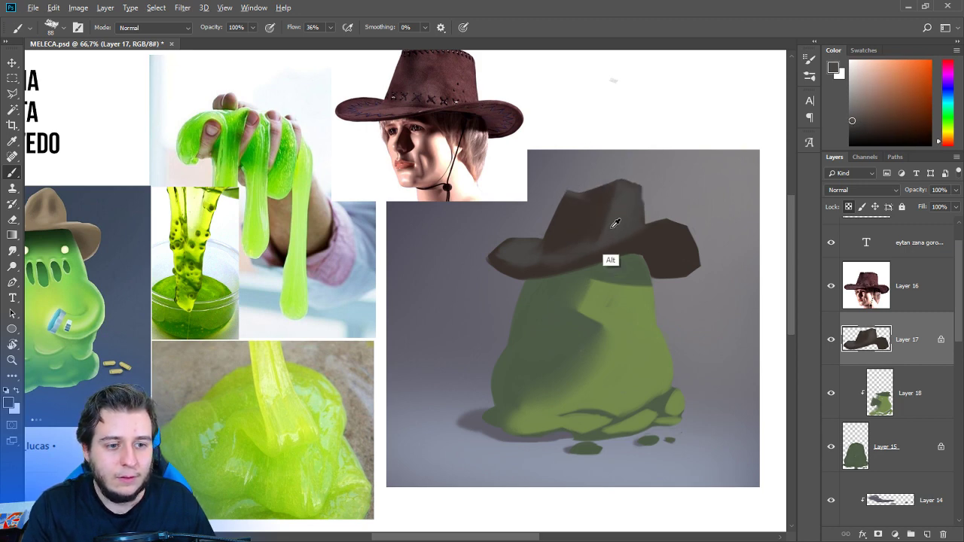
left_click(569, 248, "alt")
Set the brush to 32 px, pick a near-black brown and darken the inside of the hat's right brim, refining its rim with sampled brown.
right_click(606, 215)
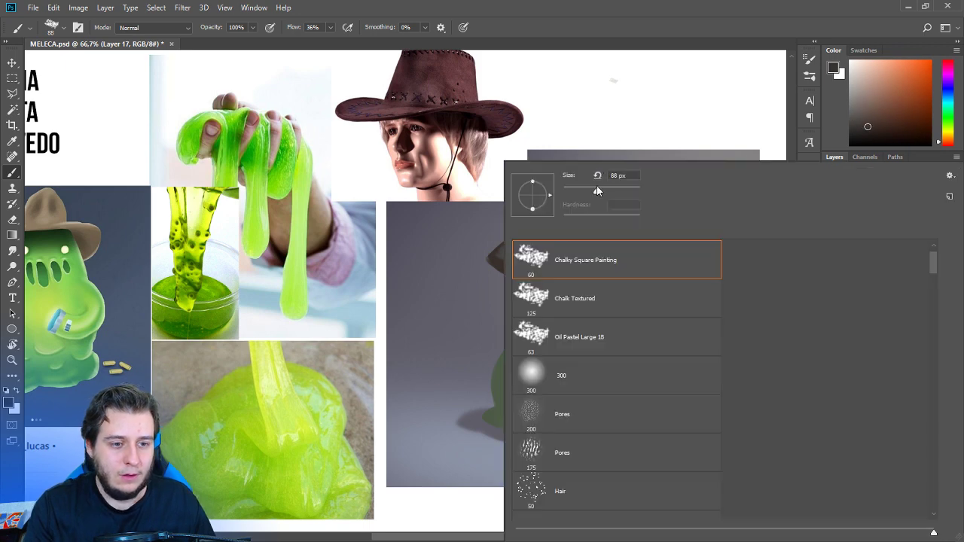
left_click(610, 117)
left_click(893, 137)
mouse_move(654, 250)
left_mouse_down()
mouse_move(638, 253)
mouse_move(672, 253)
mouse_move(680, 269)
mouse_move(674, 240)
left_mouse_up()
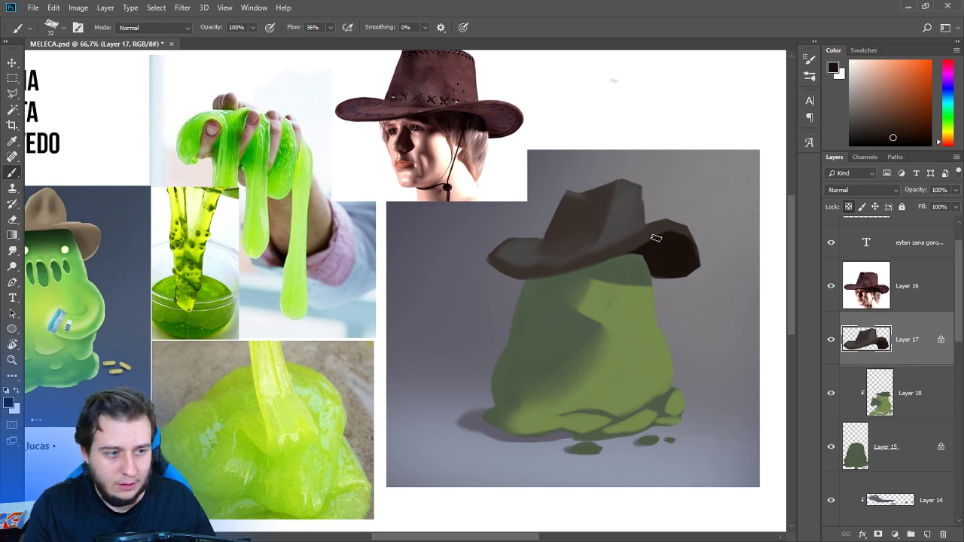
left_click(663, 242, "alt")
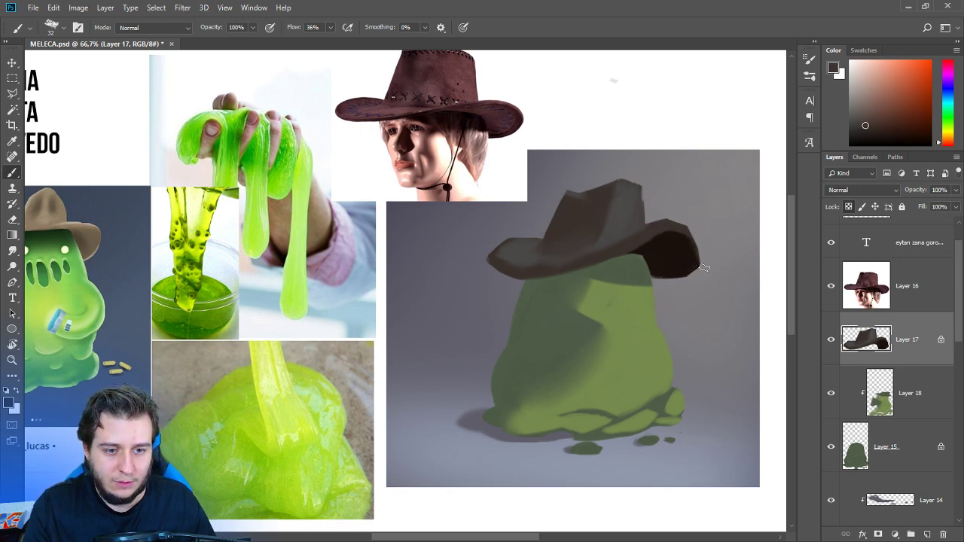
left_click(659, 253, "alt")
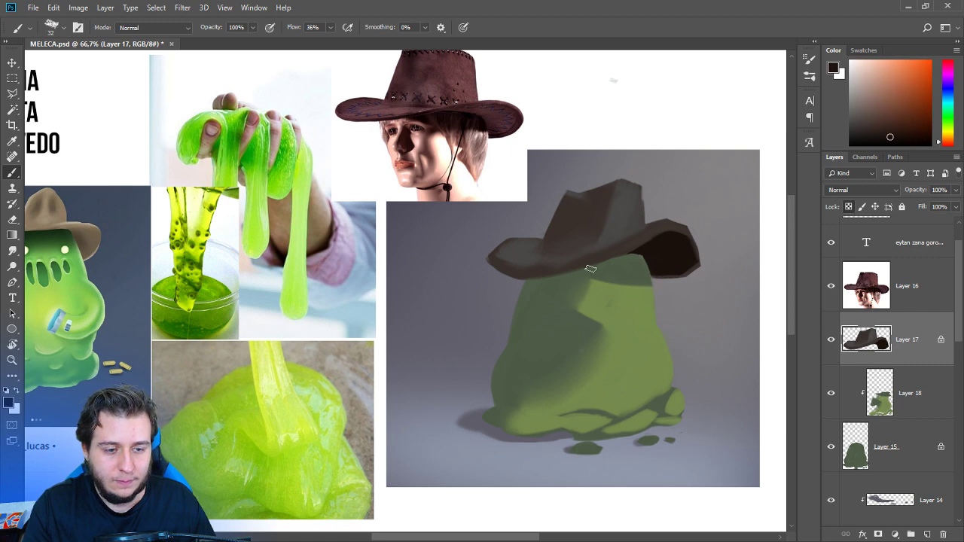
Reduce the brush to 14 px and paint the dark crease at the crown's base and the outline of the left brim.
right_click(552, 269)
left_click_drag(570, 190, 567, 190)
left_click(555, 143)
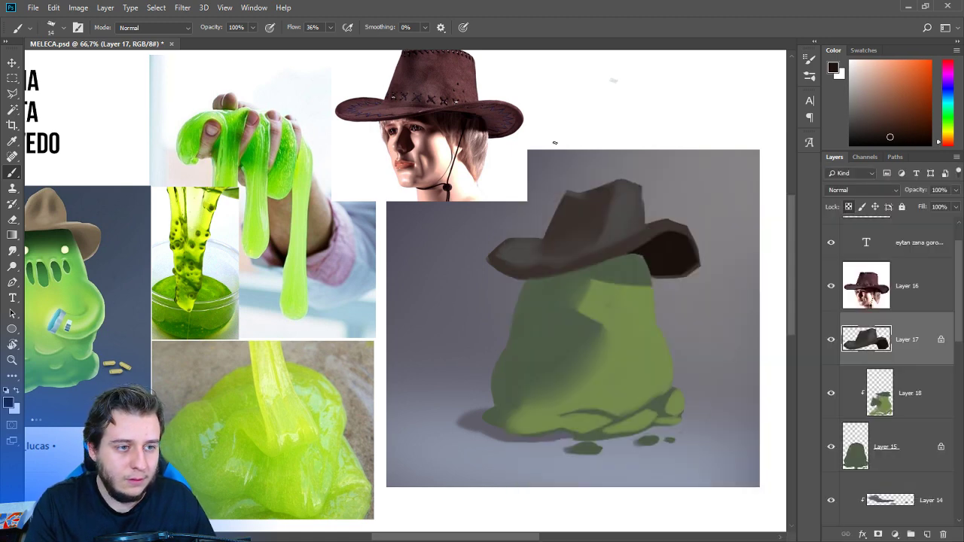
left_click(552, 257, "alt")
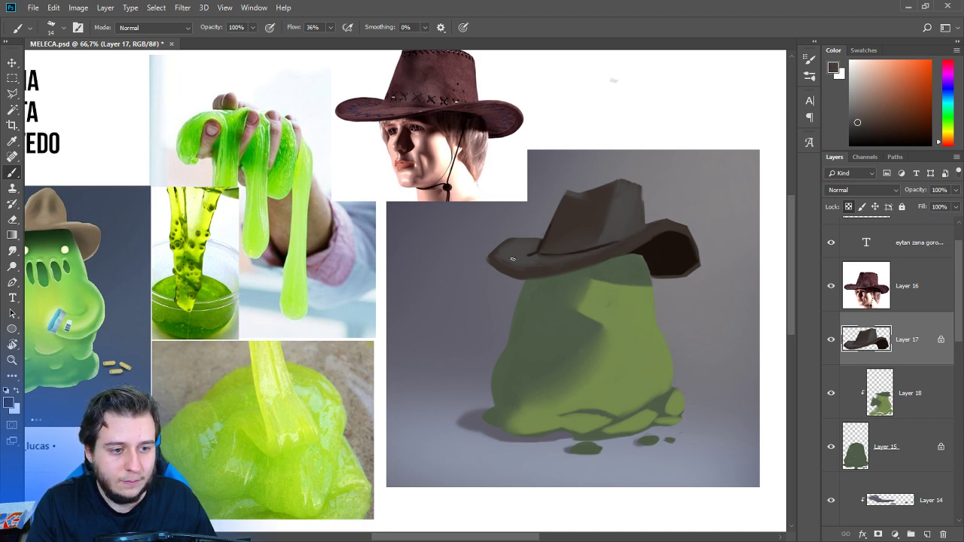
left_click(541, 243, "alt")
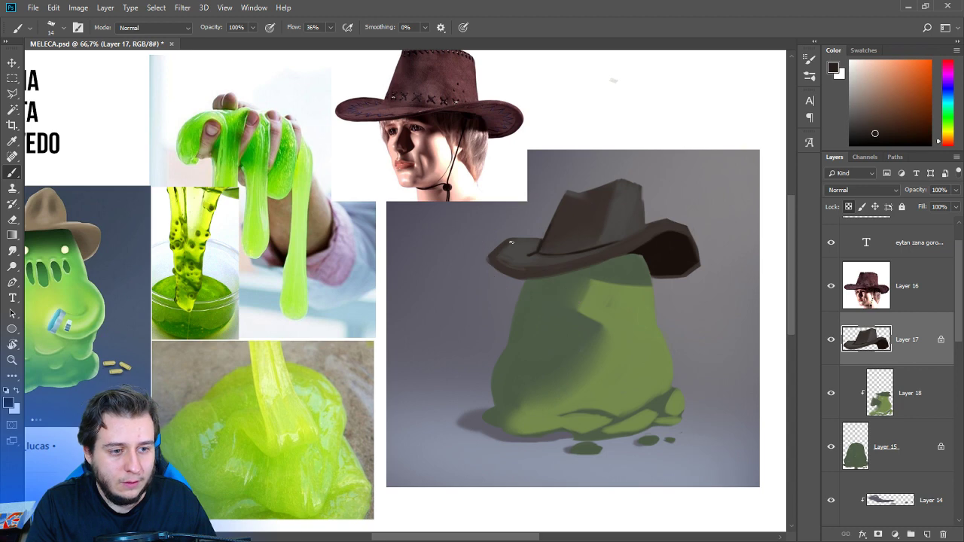
left_click(564, 263, "alt")
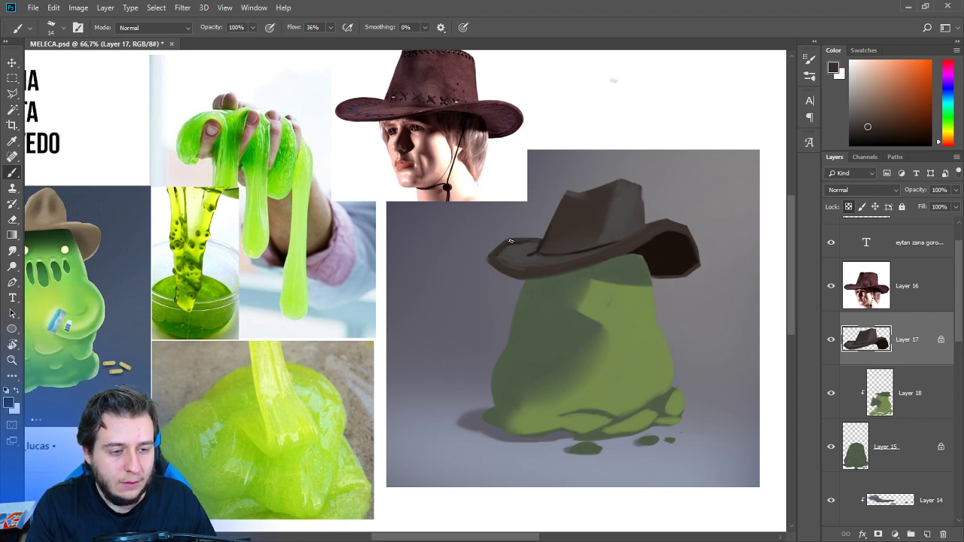
Sample dark and lighter browns from the hat to outline the crown's top edge and refine the crease around its base.
left_click(646, 252, "alt")
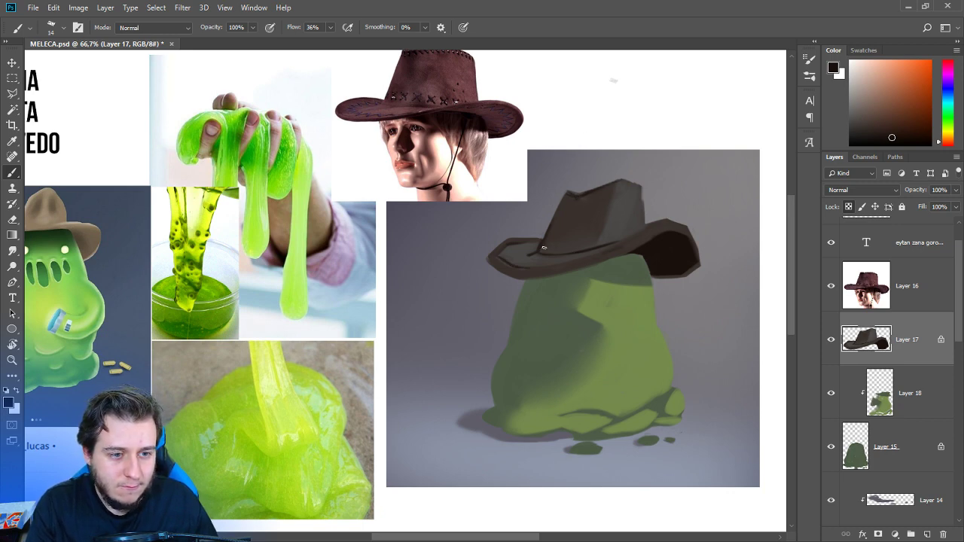
left_click(606, 245, "alt")
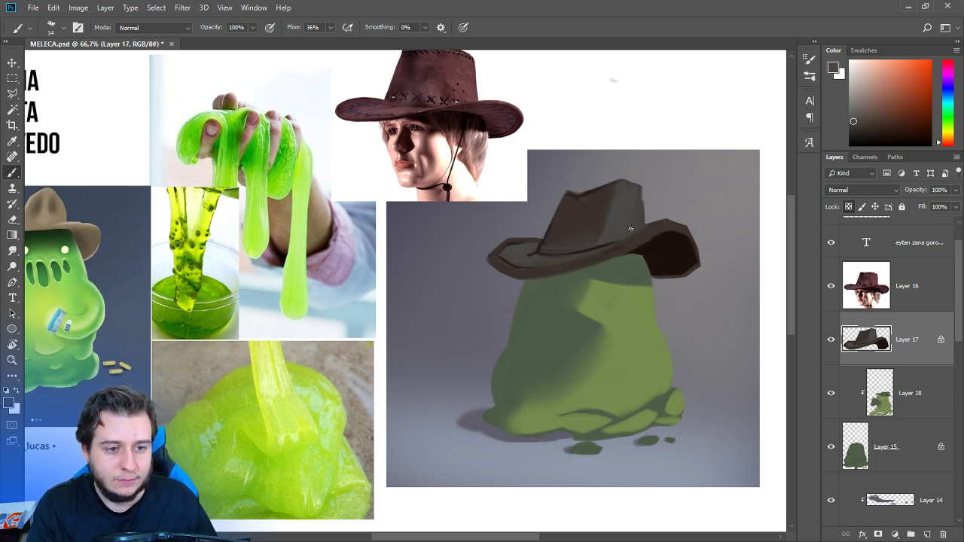
key("r")
left_click_drag(601, 253, 595, 370)
left_click(646, 417, "alt")
key("r")
mouse_move(656, 383)
left_mouse_down()
mouse_move(545, 404)
mouse_move(667, 271)
mouse_move(660, 247)
left_mouse_up()
key("r")
Darken the left and middle of the hat's crown with sampled dark brown using the 60 px Chalky Square Painting brush.
right_click(618, 219)
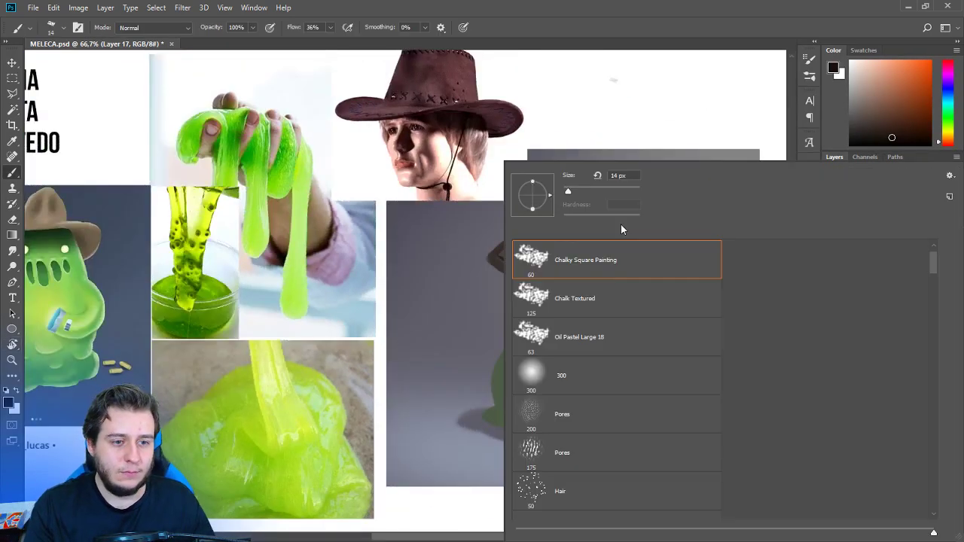
double_click(551, 269)
left_click_drag(619, 86, 575, 125)
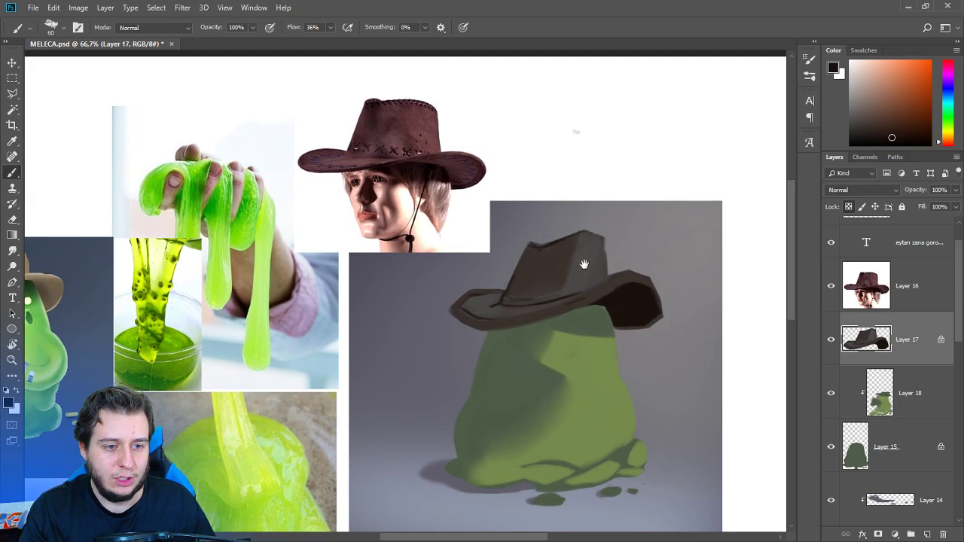
left_click(539, 258, "alt")
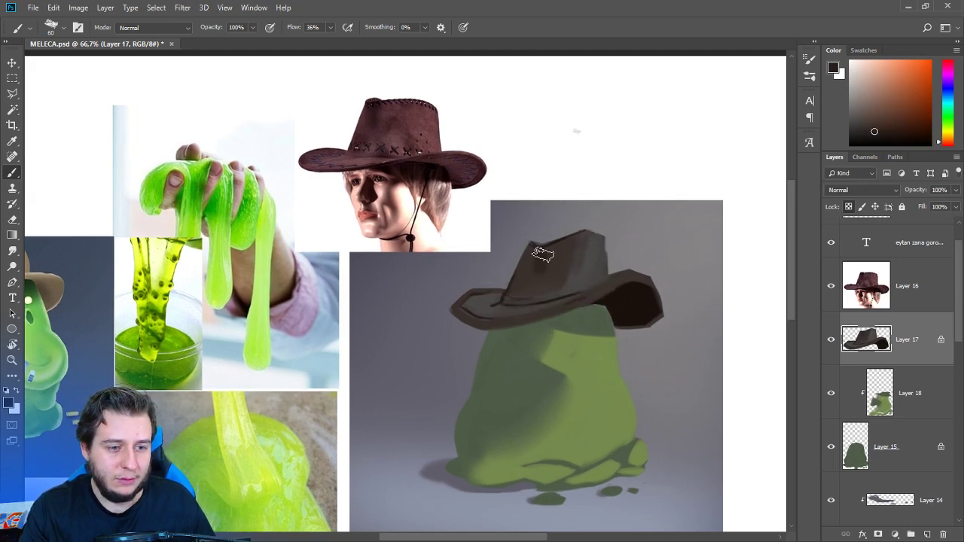
left_click_drag(535, 252, 525, 291)
mouse_move(543, 256)
left_mouse_down()
mouse_move(534, 288)
mouse_move(551, 283)
mouse_move(542, 293)
left_mouse_up()
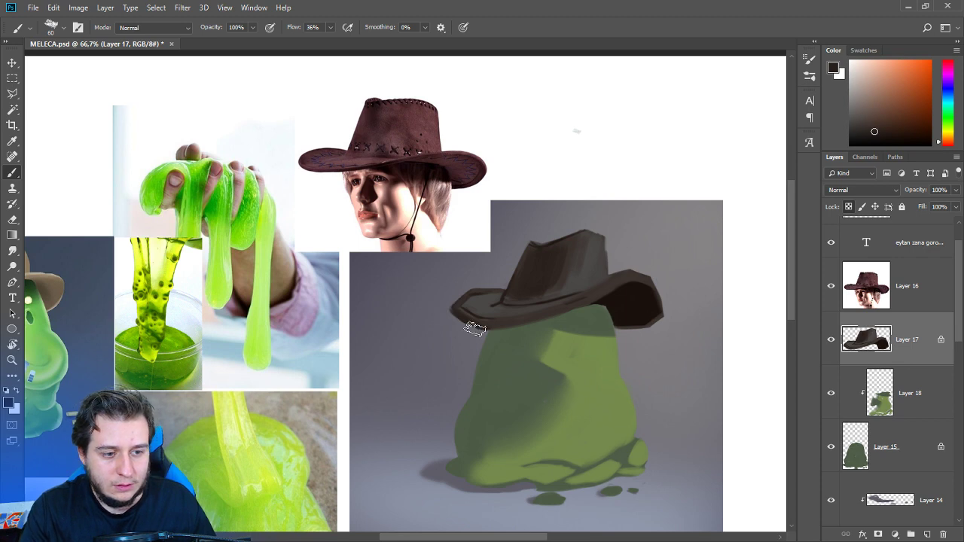
Set the brush to 28 px and shade the front edge of the hat's brim with sampled browns, undoing the misplaced stroke.
mouse_move(618, 334)
left_mouse_down()
mouse_move(598, 280)
mouse_move(521, 303)
left_mouse_up()
key("ctrl+plus")
right_click(595, 218)
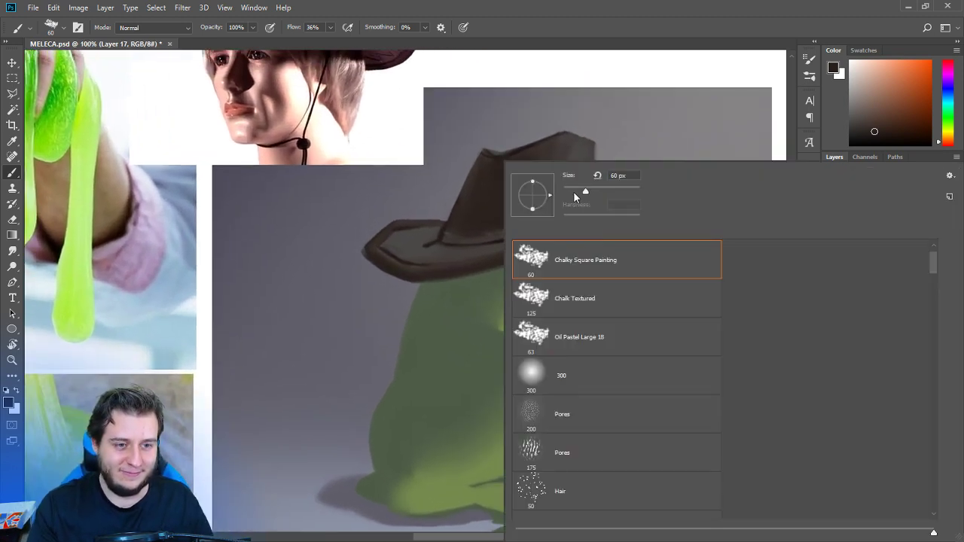
left_click(573, 192)
left_click(593, 154)
left_click(627, 232, "alt")
left_click_drag(521, 255, 582, 232)
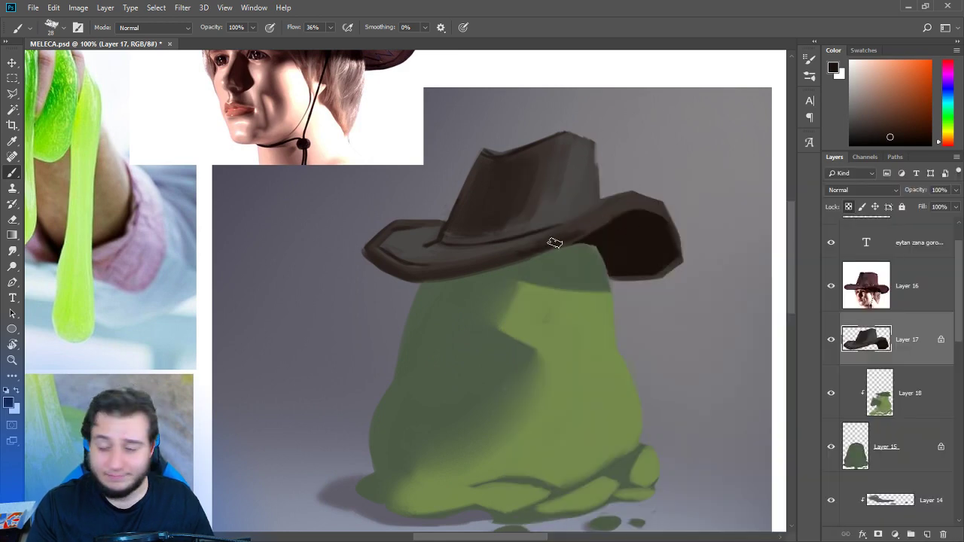
key("ctrl+z")
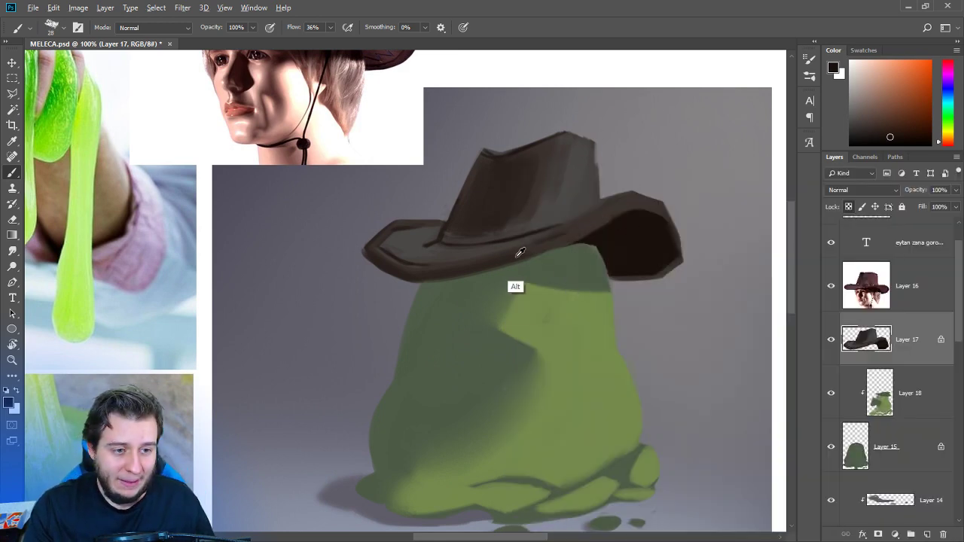
left_click(516, 256, "alt")
left_click(566, 233, "alt")
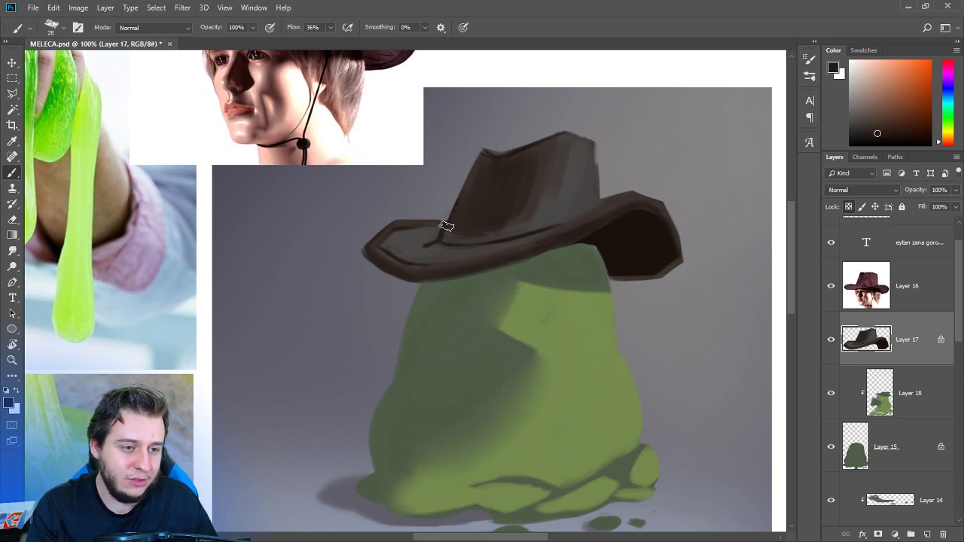
Reduce the brush to 10 px and paint a thin lighter brown strip along the base of the hat's crown.
left_click_drag(532, 215, 510, 389)
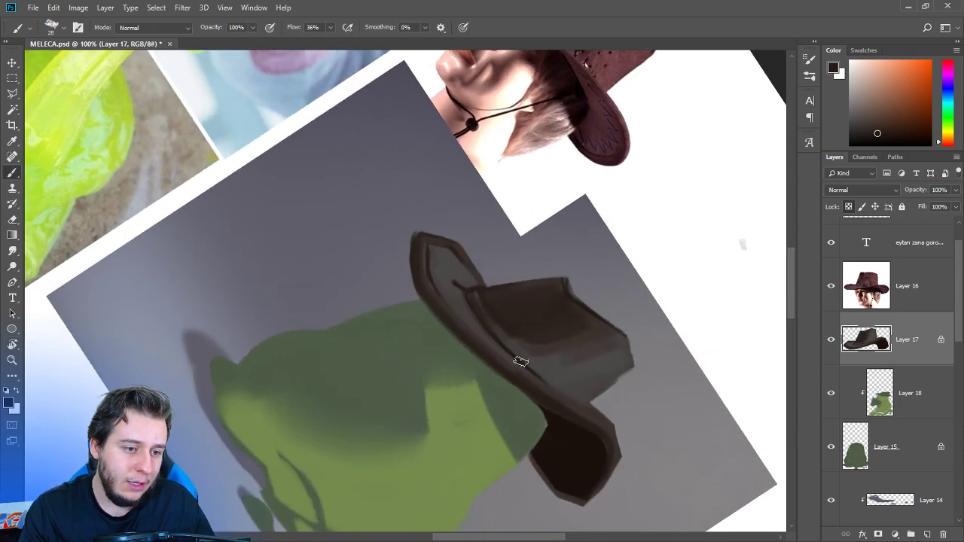
right_click(570, 365)
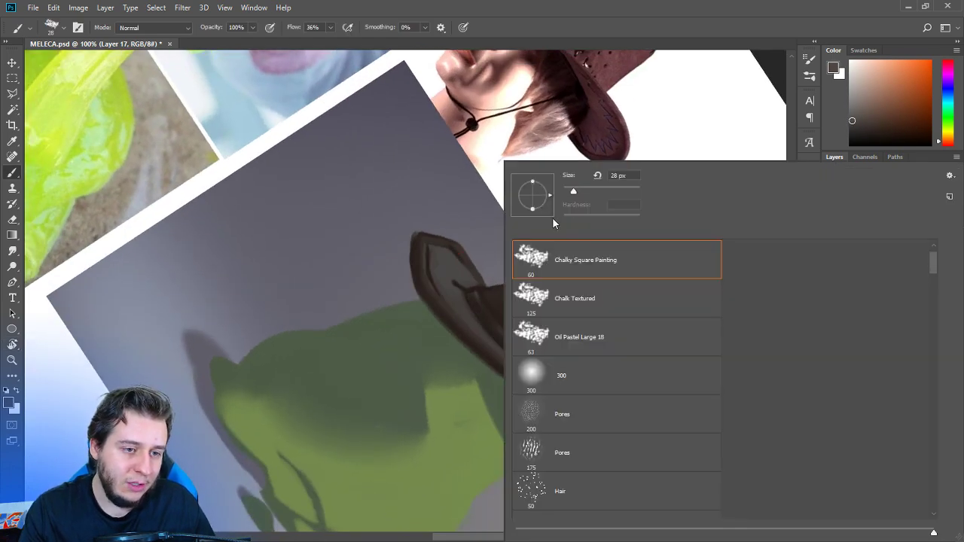
left_click_drag(573, 192, 567, 195)
left_click(467, 216)
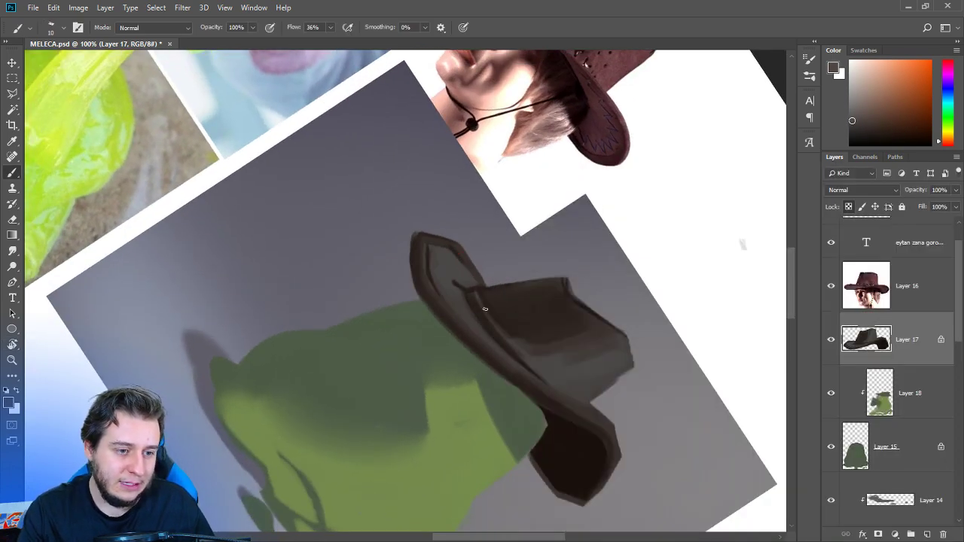
Sample the grey-brown of the left brim and refine the thin fold lines along the brim and crown base.
key("r")
left_click_drag(541, 374, 462, 339)
left_click(451, 369, "alt")
key("r")
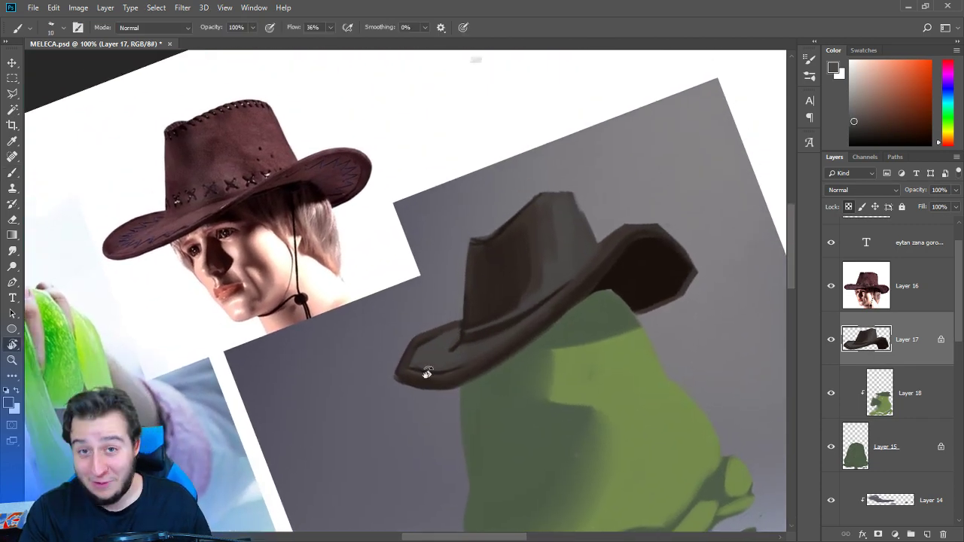
mouse_move(424, 370)
left_mouse_down()
mouse_move(422, 324)
mouse_move(439, 332)
mouse_move(334, 419)
mouse_move(335, 326)
left_mouse_up()
key("r")
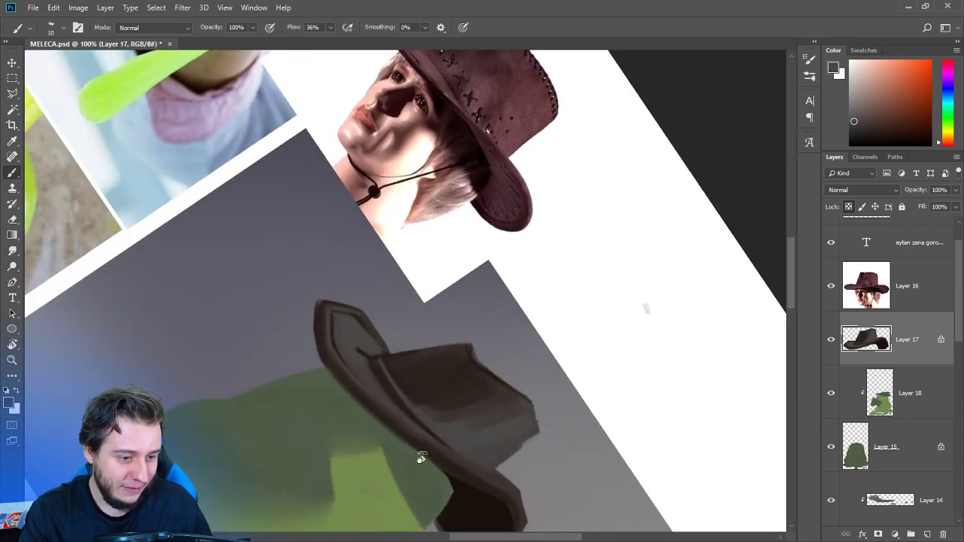
key("r")
left_click_drag(421, 459, 572, 459)
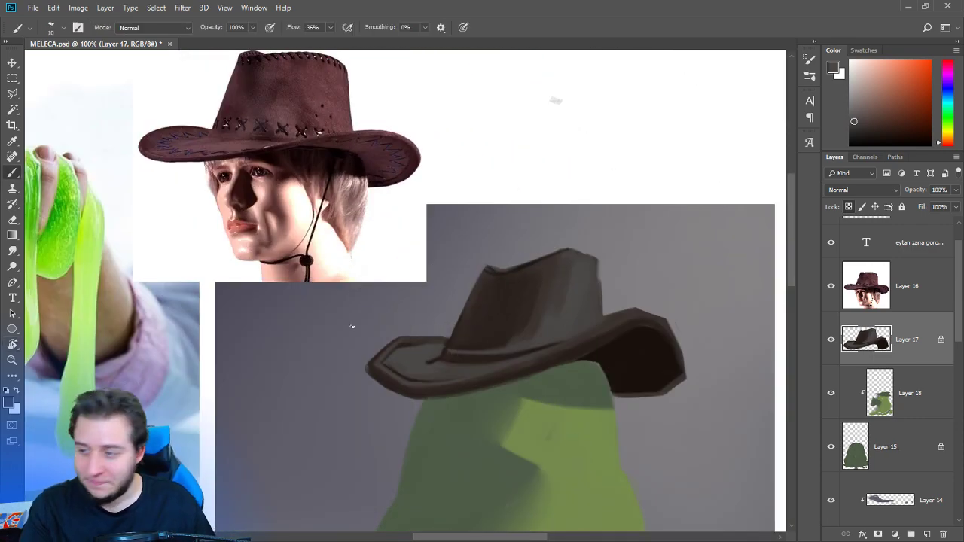
Blend the brown and grey shading on the hat's crown with the Smudge tool.
left_click(12, 251)
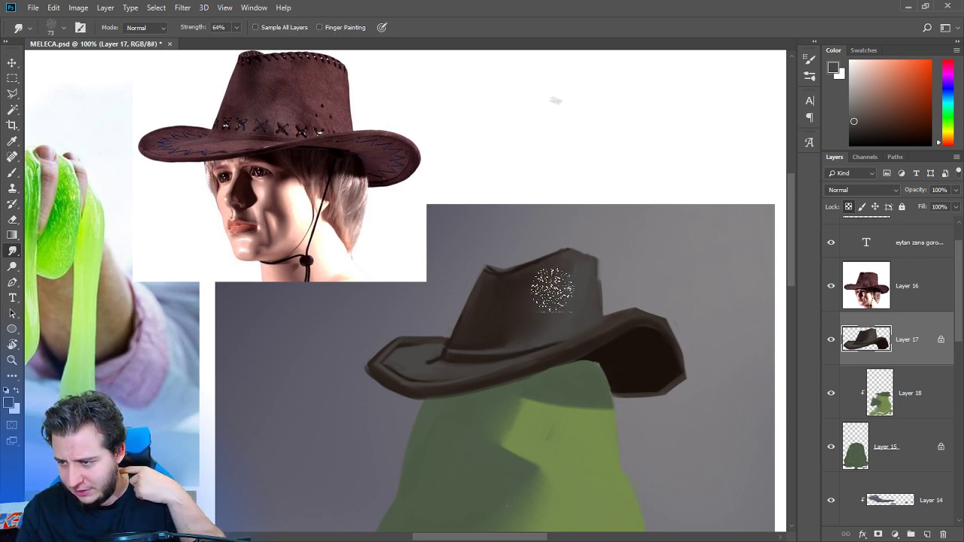
key("ctrl+plus")
key("ctrl+plus")
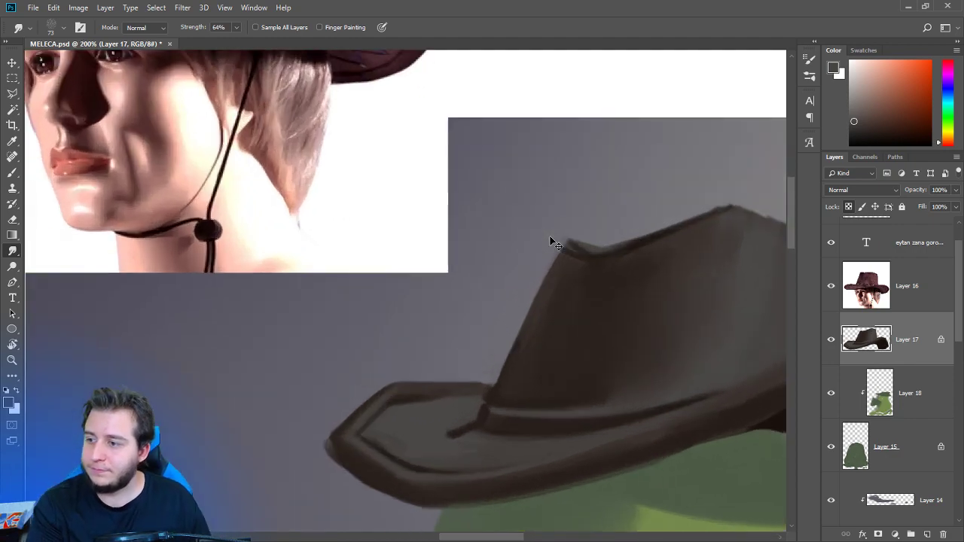
key("ctrl+minus")
key("ctrl+minus")
key("ctrl+minus")
left_click_drag(558, 381, 589, 272)
Select Layer 18 and, with a 26 px brush, paint sampled greens over the puddle folds at the slime's base.
key("b")
right_click(629, 248)
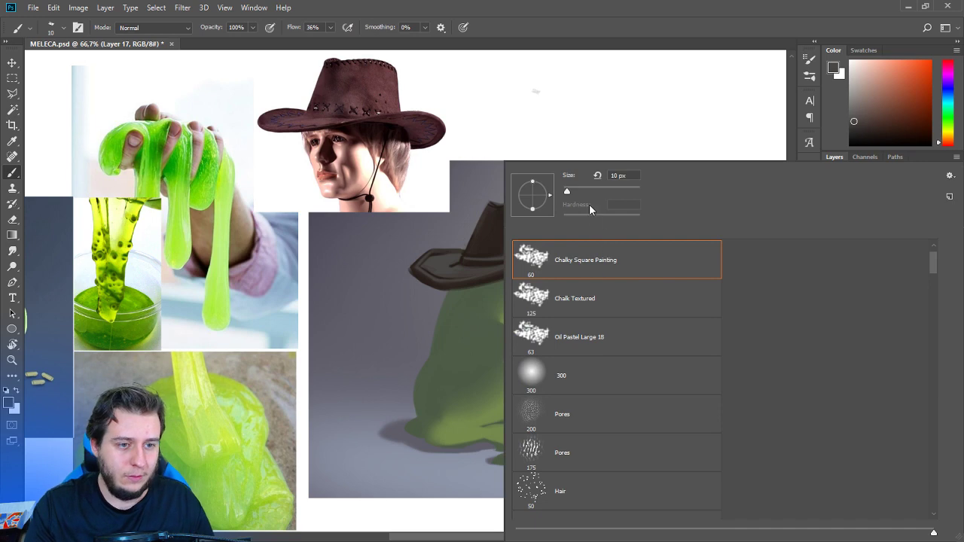
left_click(611, 76)
left_click_drag(563, 311, 641, 271)
left_click(899, 413)
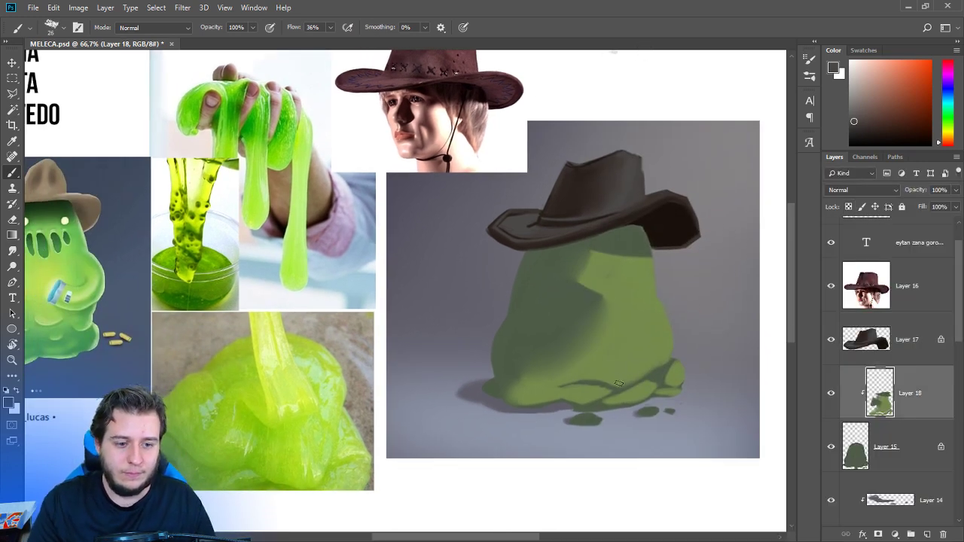
left_click(581, 422, "alt")
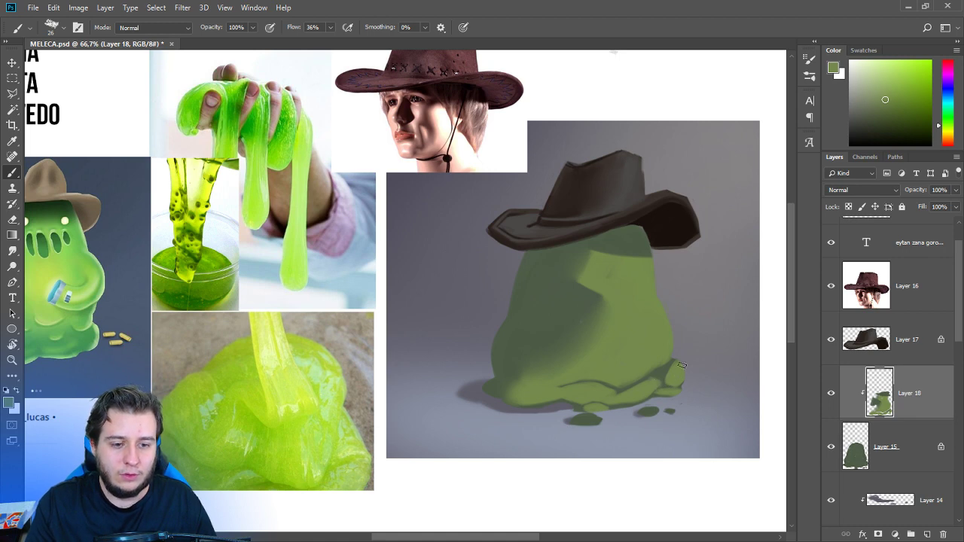
Smudge the puddle folds at the slime's base, and paint light green tops on the loose drops with sampled dark green touch-ups.
left_click(12, 251)
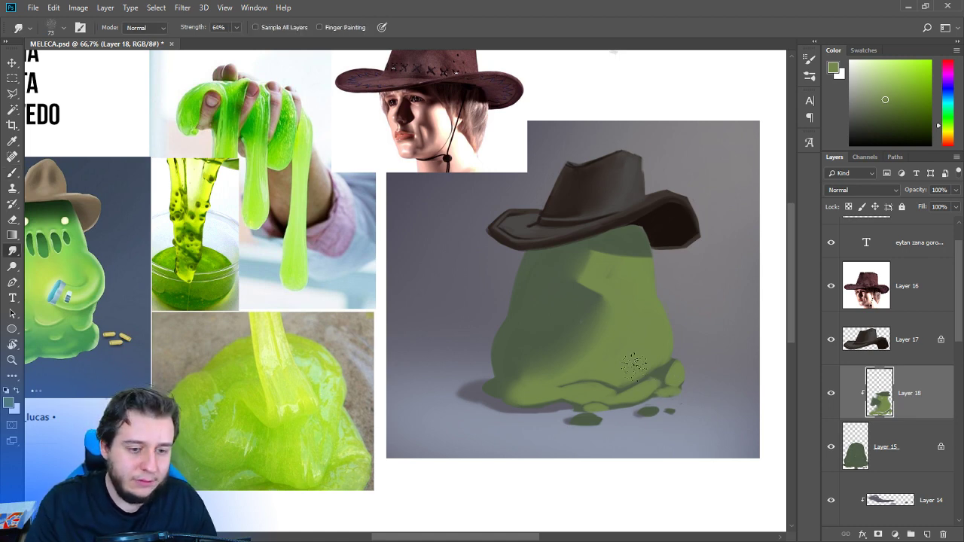
key("b")
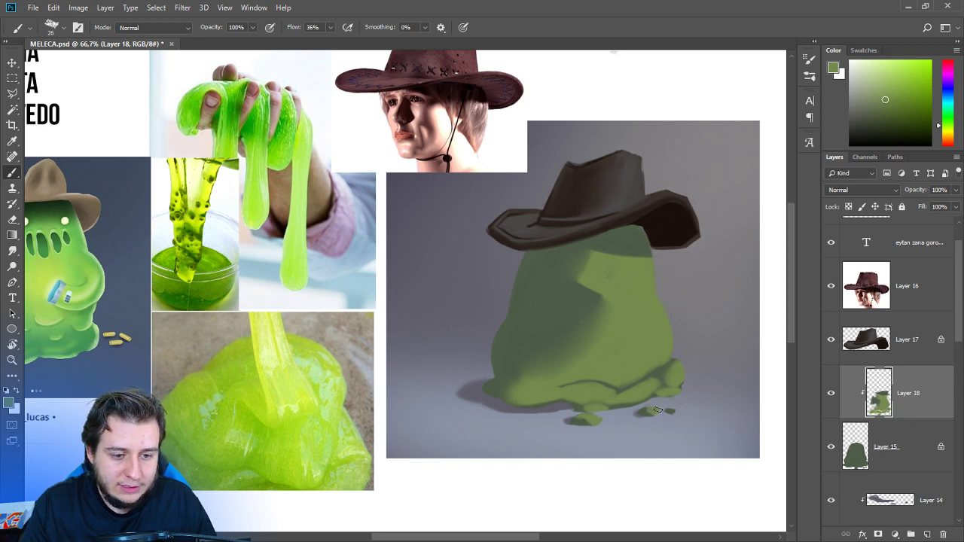
left_click(584, 422, "alt")
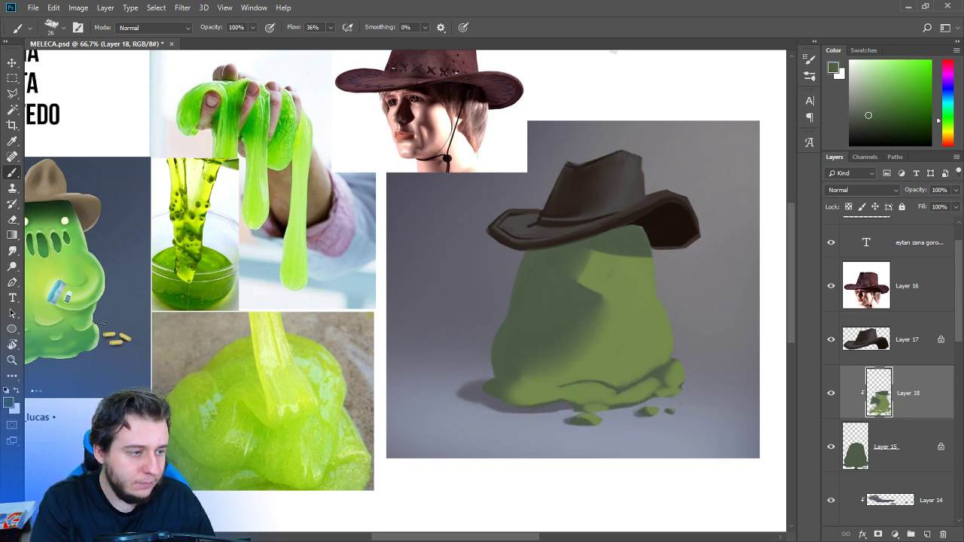
Switch to the Smudge tool and set its size to 34 px for blending the slime's puddle edge.
left_click(12, 251)
right_click(616, 330)
left_click(579, 193)
key("Return")
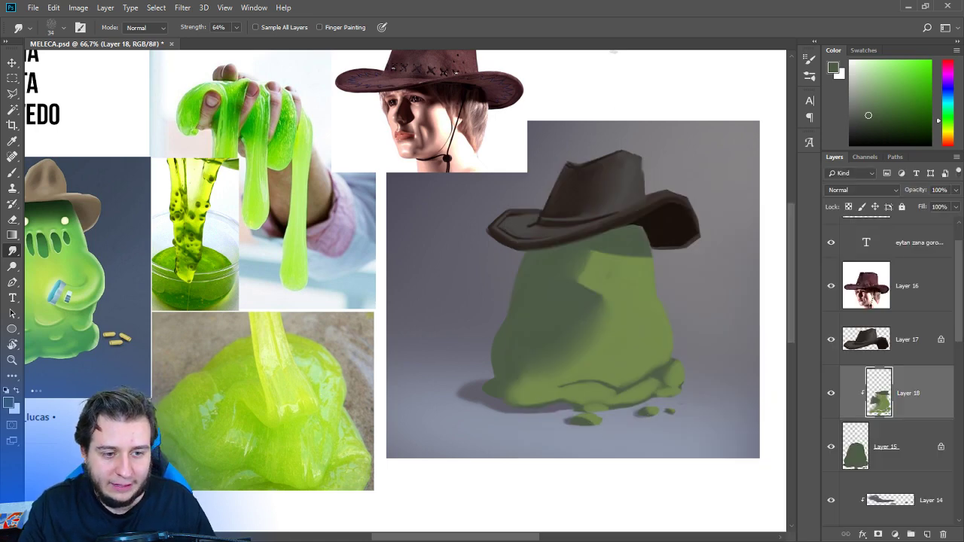
left_click_drag(690, 368, 689, 404)
On a new layer above Layer 18, paint two round pale yellow eyes below the hat brim with a 15 px brush.
key("b")
left_click_drag(586, 328, 622, 287)
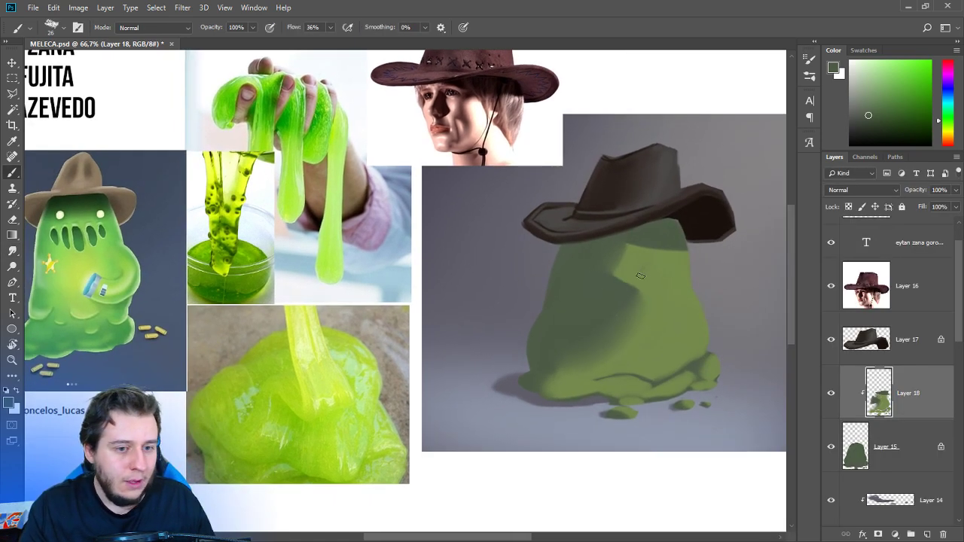
left_click_drag(633, 217, 615, 227)
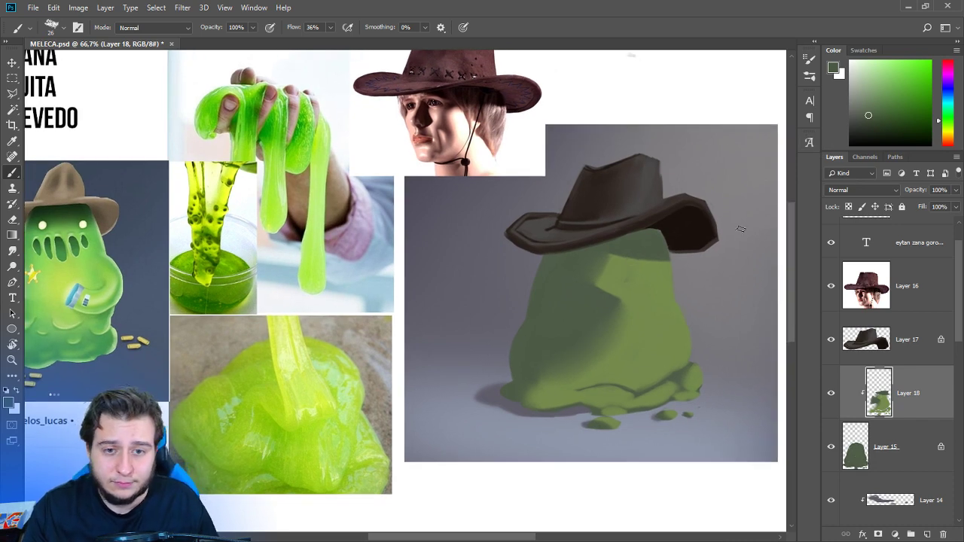
left_click(947, 131)
left_click(865, 59)
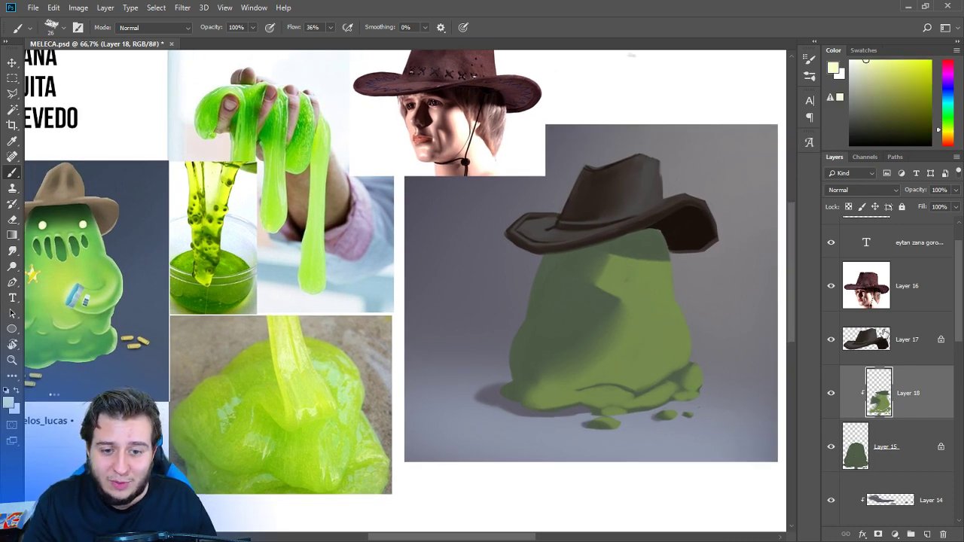
left_click(927, 534)
right_click(644, 247)
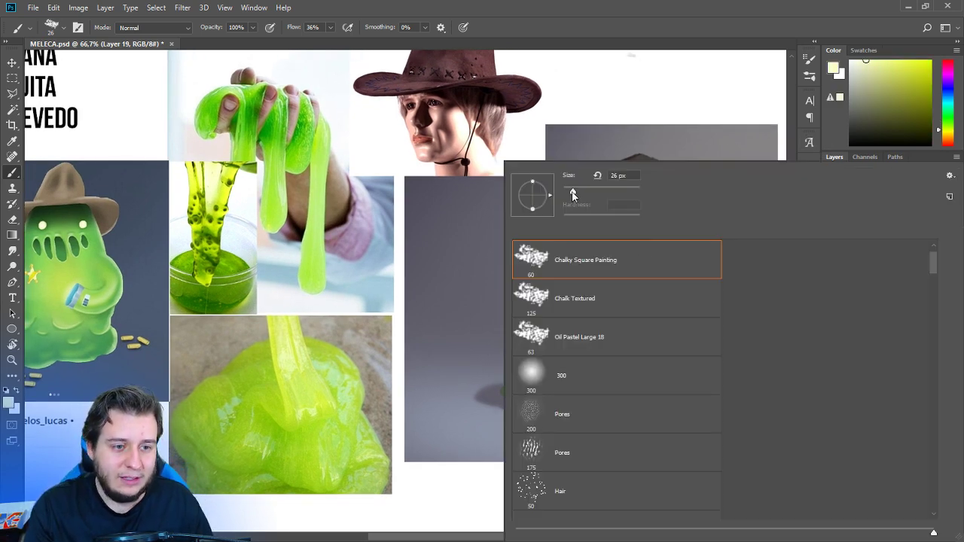
left_click_drag(572, 192, 568, 193)
key("Return")
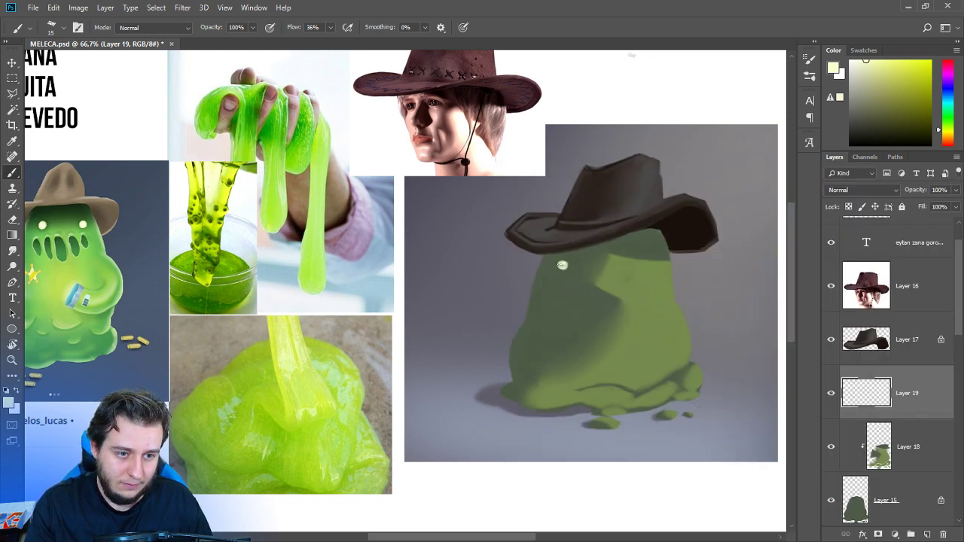
left_click(561, 265)
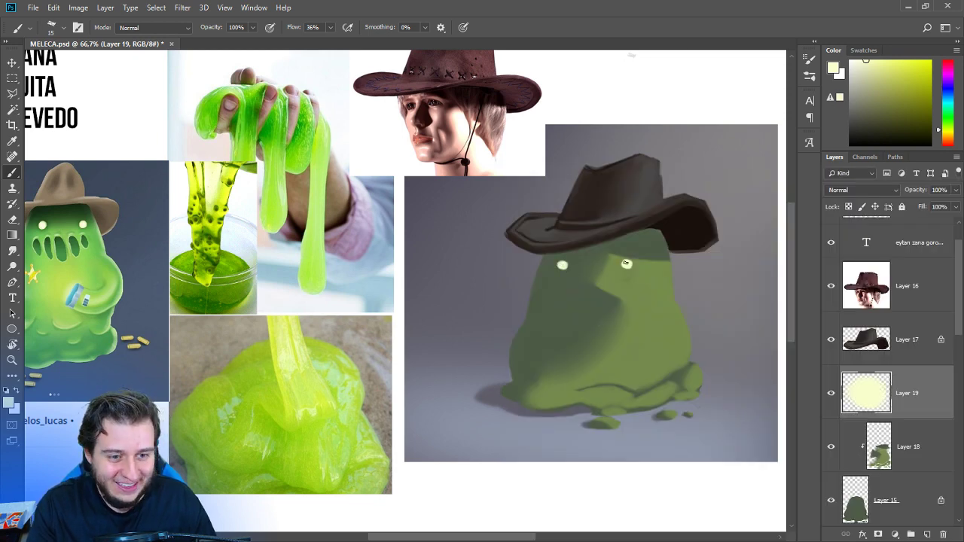
left_click(626, 263)
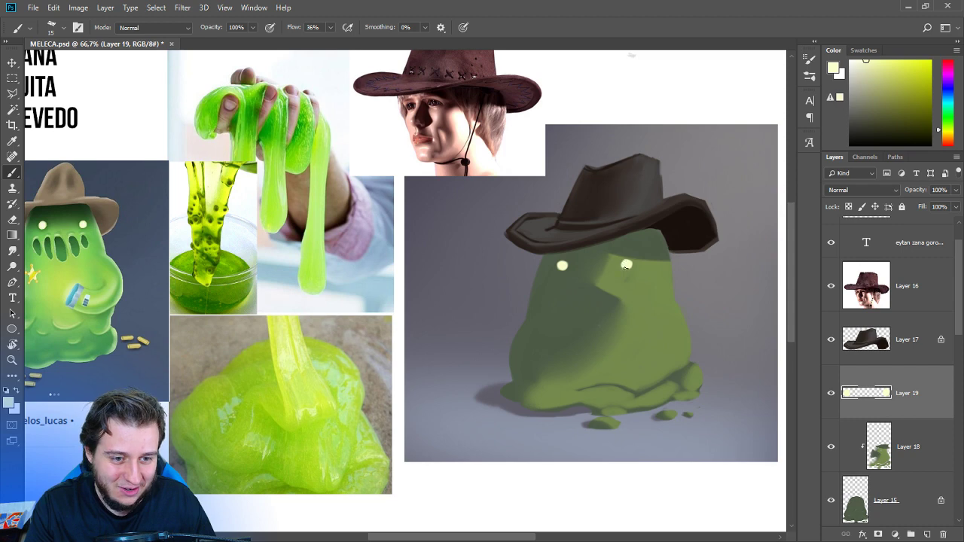
On another new layer, paint a dark reddish-brown sheriff star and place it on the lit side of the slime's chest.
left_click_drag(553, 302, 603, 245)
left_click_drag(700, 283, 648, 294)
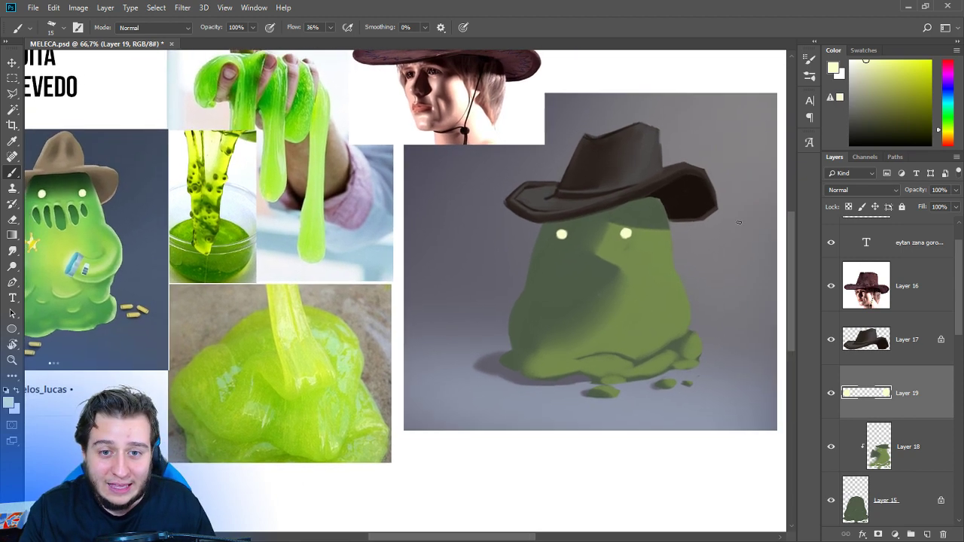
left_click_drag(939, 130, 939, 142)
left_click(874, 110)
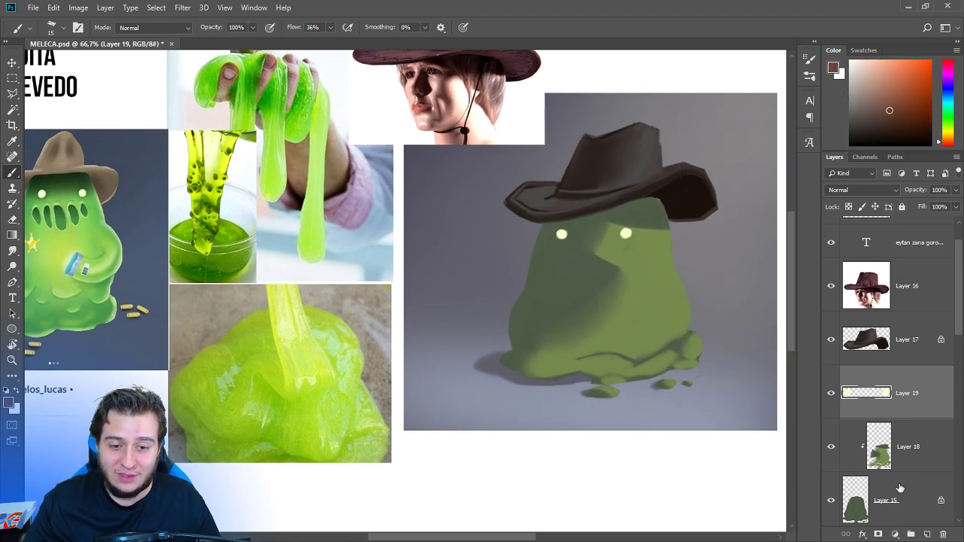
left_click(928, 535)
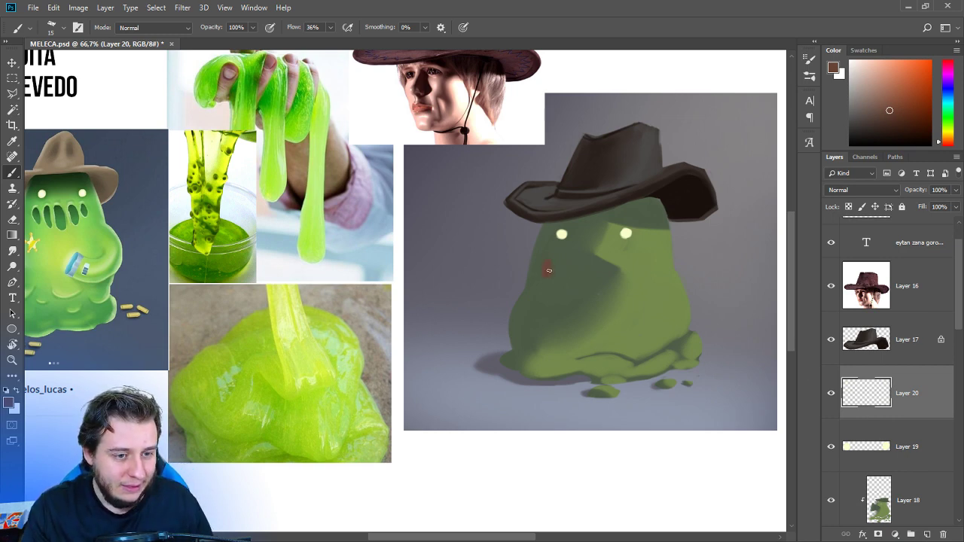
left_click_drag(549, 270, 542, 279)
left_click(896, 123)
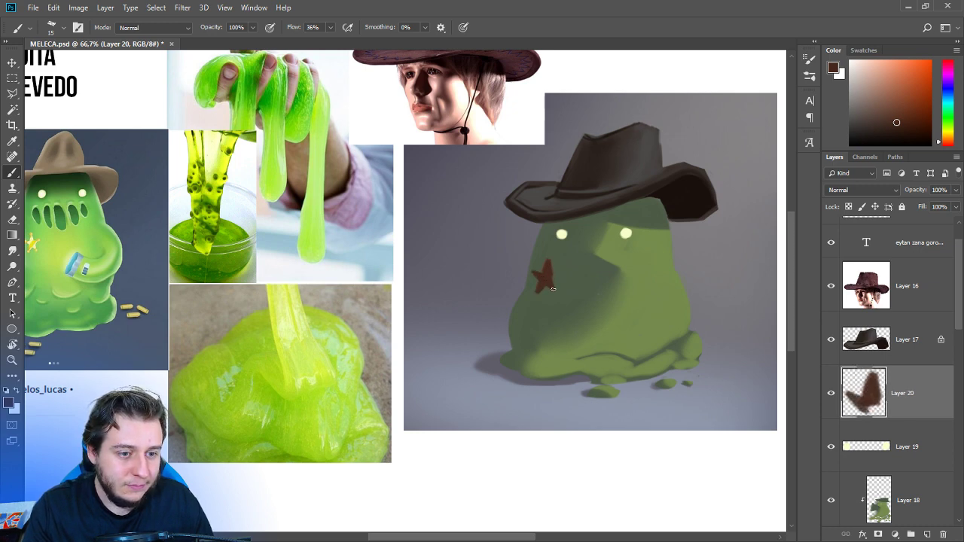
mouse_move(549, 276)
left_mouse_down()
mouse_move(565, 274)
mouse_move(547, 259)
mouse_move(538, 295)
mouse_move(659, 280)
mouse_move(649, 265)
mouse_move(632, 281)
left_mouse_up()
Refine the sheriff star's arms and round tips by alternately erasing and repainting the edges, and save the document.
key("e")
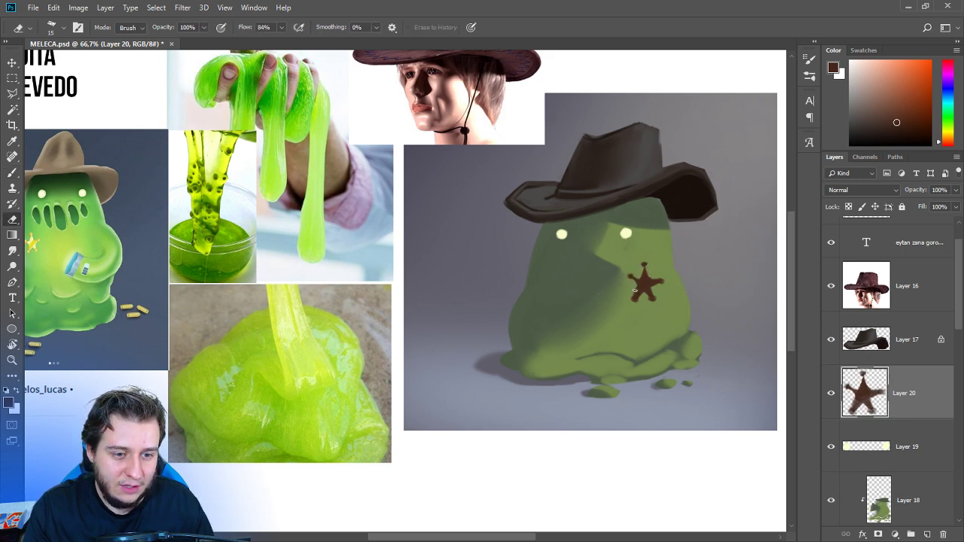
key("b")
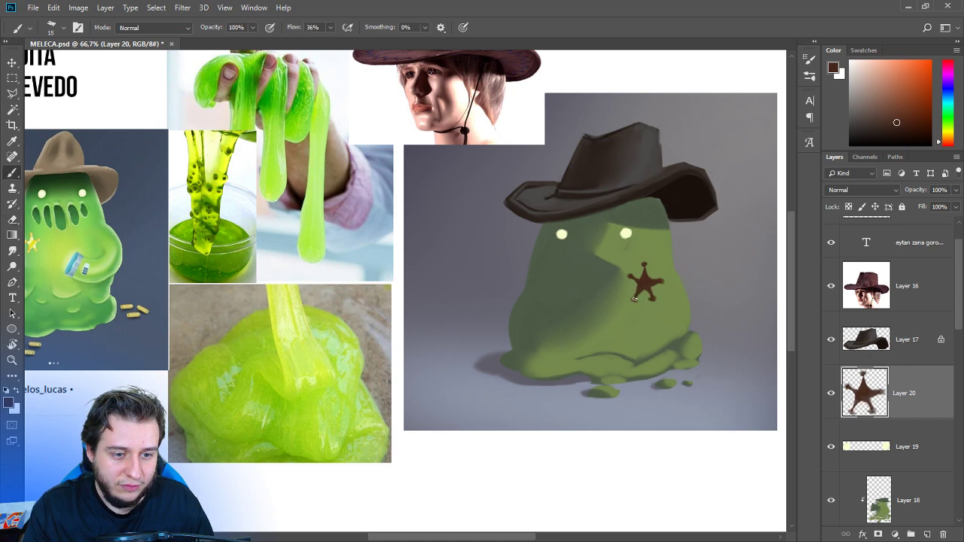
key("e")
key("b")
left_click_drag(631, 296, 657, 287)
key("e")
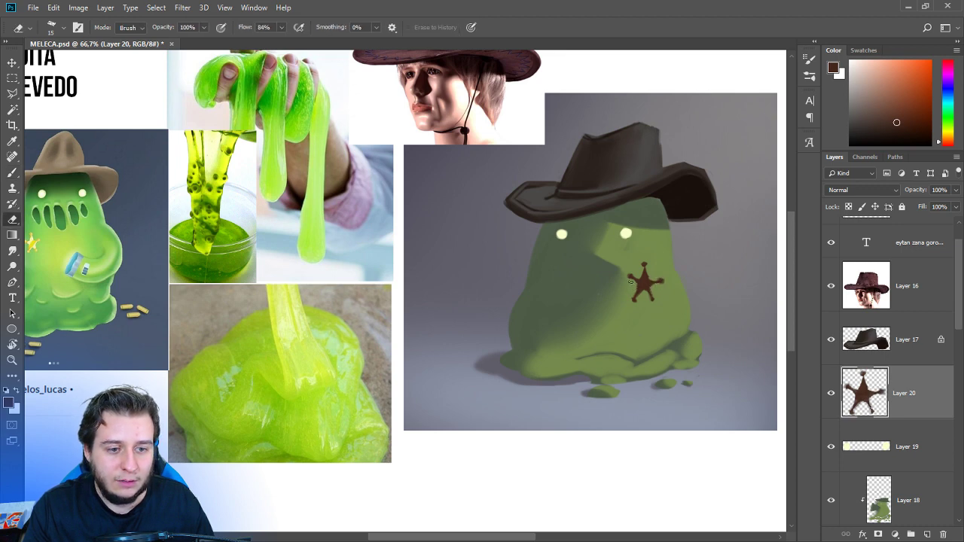
key("b")
key("e")
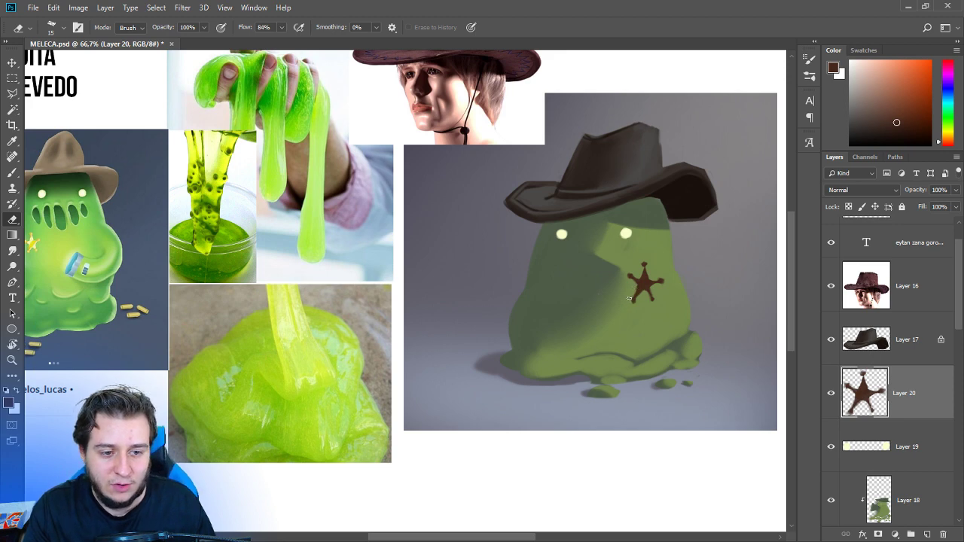
key("b")
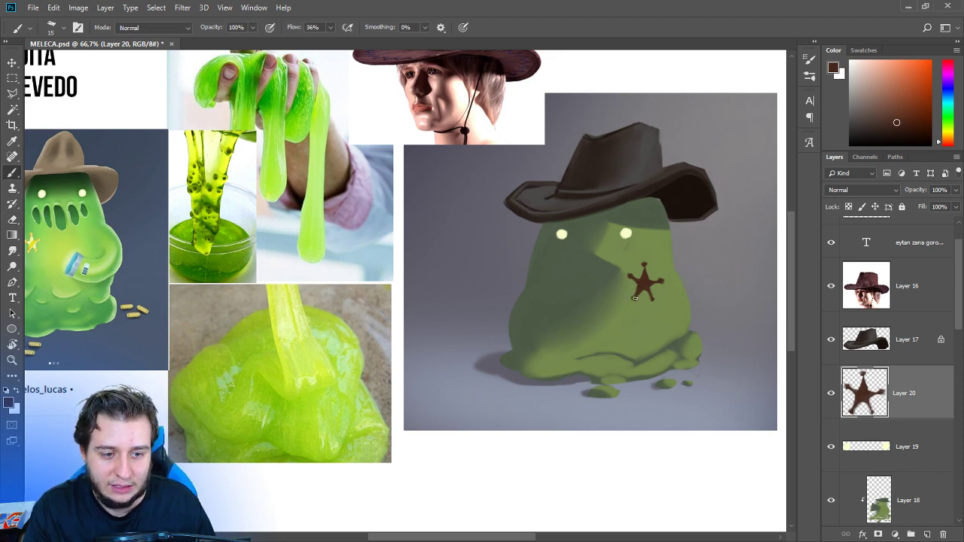
key("e")
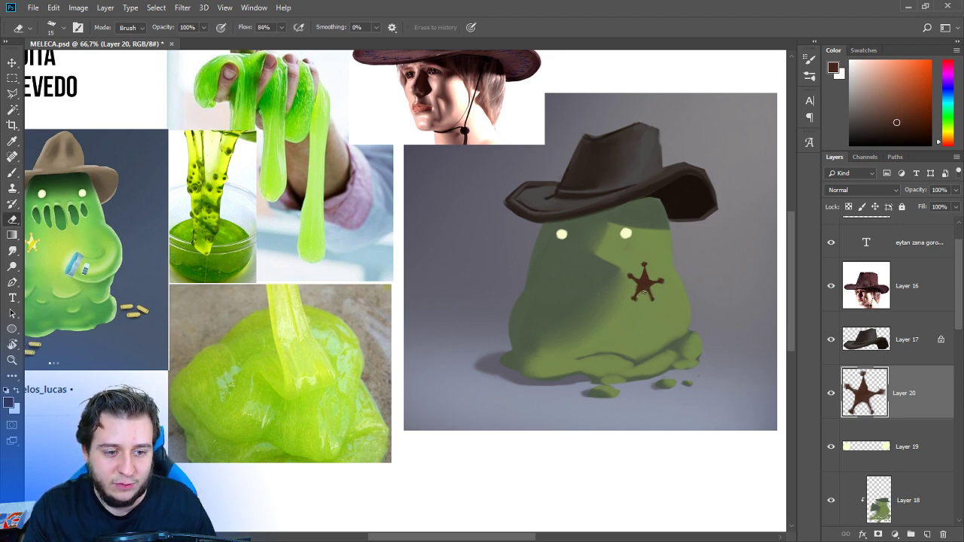
key("b")
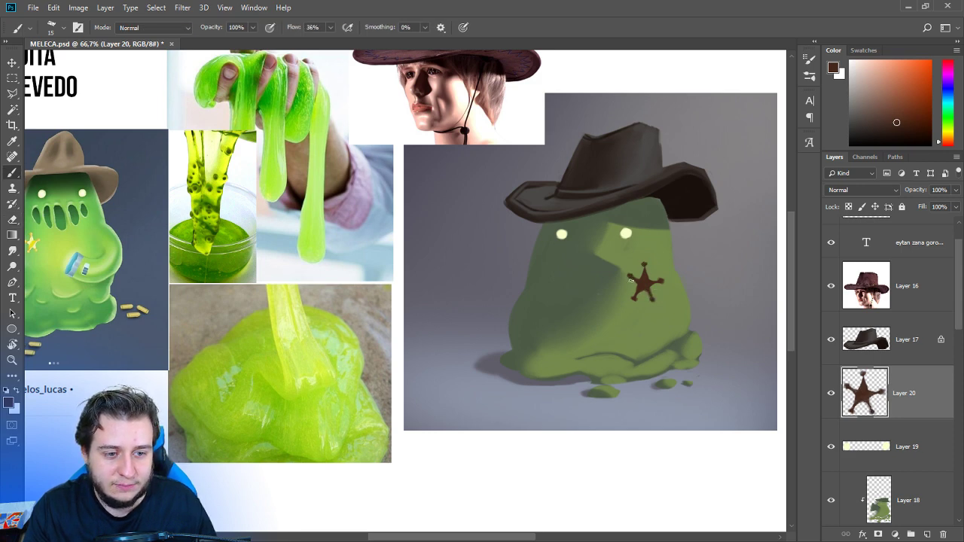
key("e")
left_click(629, 273)
key("v")
left_click_drag(625, 333, 664, 311)
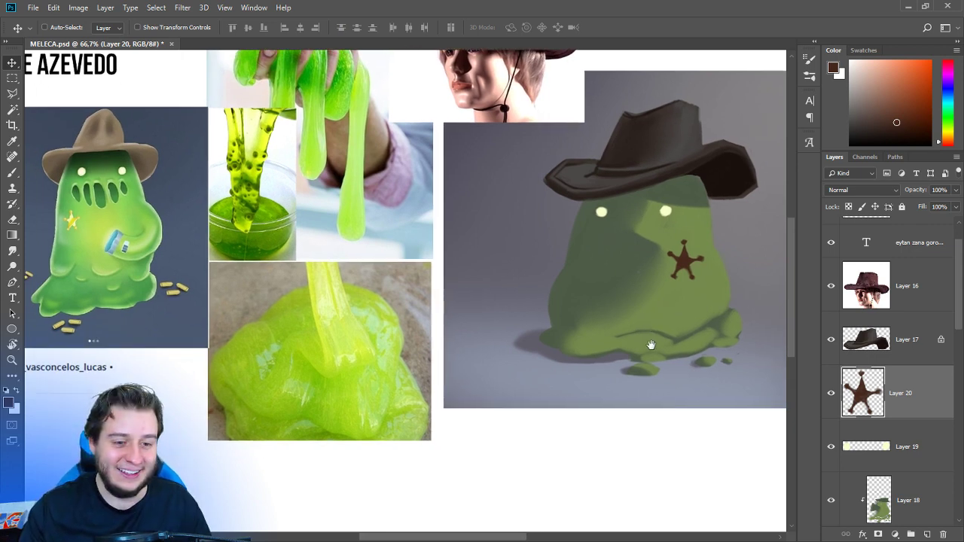
left_click_drag(652, 345, 690, 349)
scroll(627, 345, "up", 2)
Sample a dark green and create a new layer clipped to the slime body directly above Layer 18.
key("b")
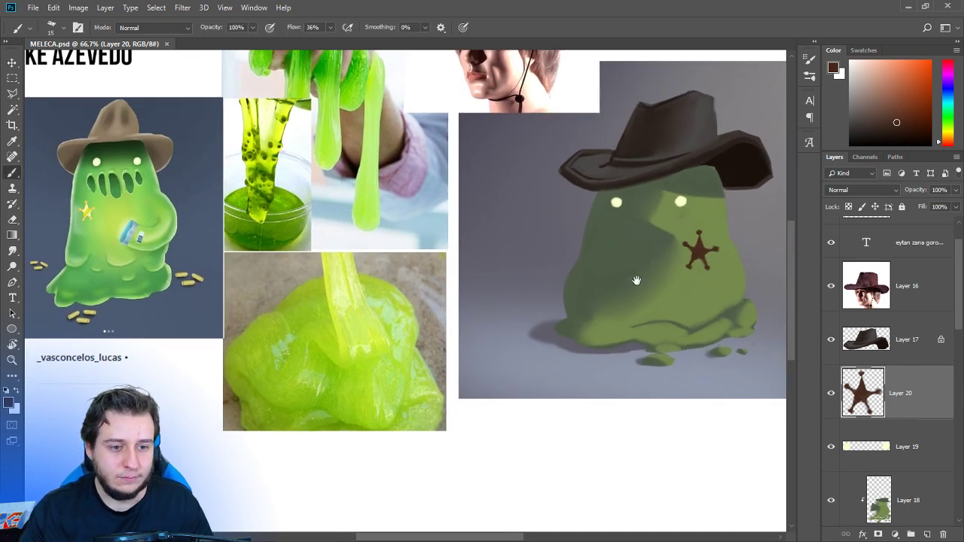
left_click_drag(636, 281, 601, 306)
left_click(588, 320, "alt")
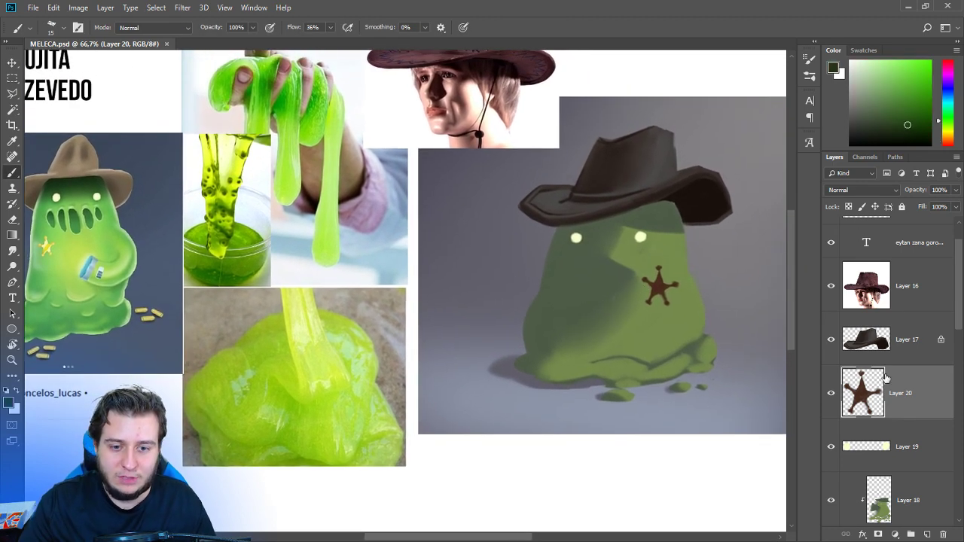
left_click(910, 491)
left_click(926, 533)
left_click_drag(909, 489, 903, 433)
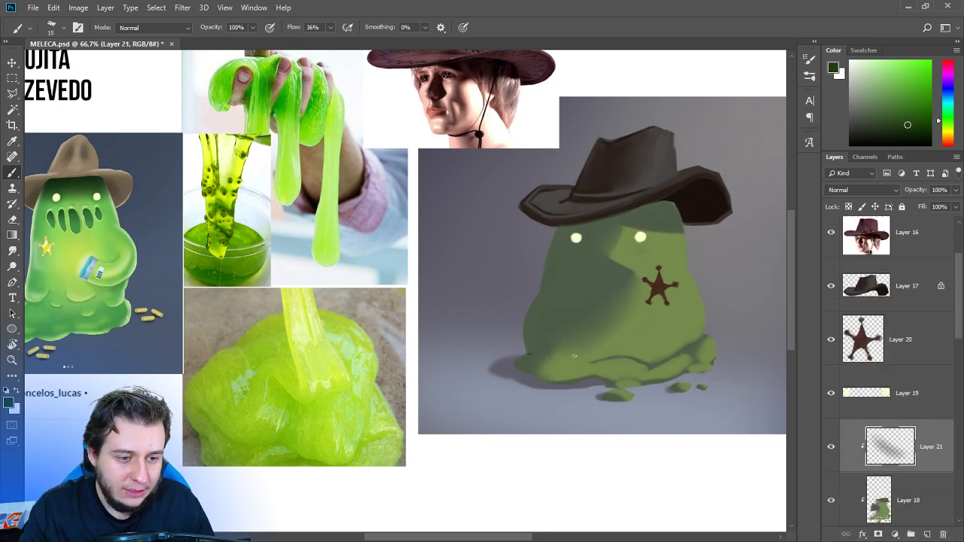
With a 32 px brush, paint dark green shadows along the crease between the slime's body and the puddle folds.
right_click(528, 353)
left_click(669, 49)
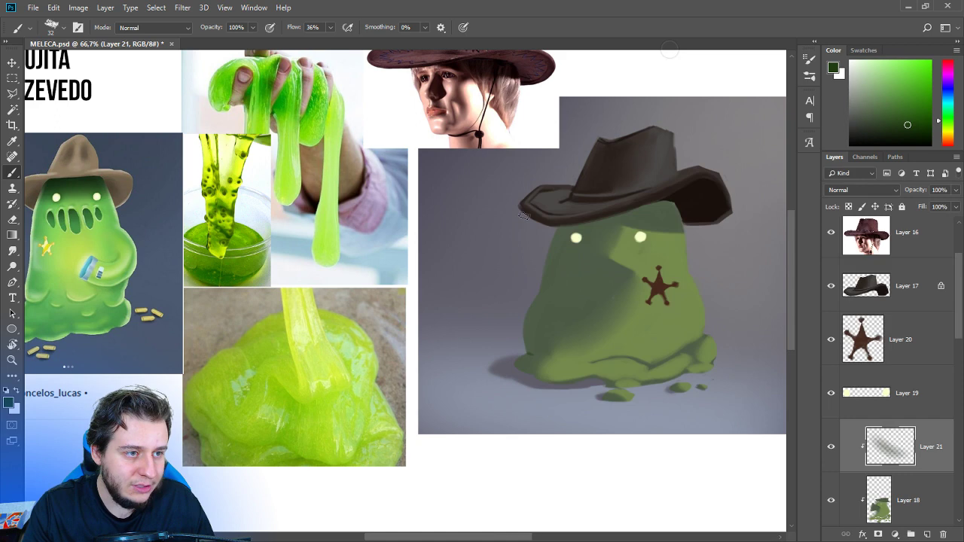
mouse_move(541, 349)
left_mouse_down()
mouse_move(529, 351)
mouse_move(566, 360)
left_mouse_up()
left_click(533, 353, "alt")
mouse_move(645, 365)
left_mouse_down()
mouse_move(696, 347)
mouse_move(687, 353)
left_mouse_up()
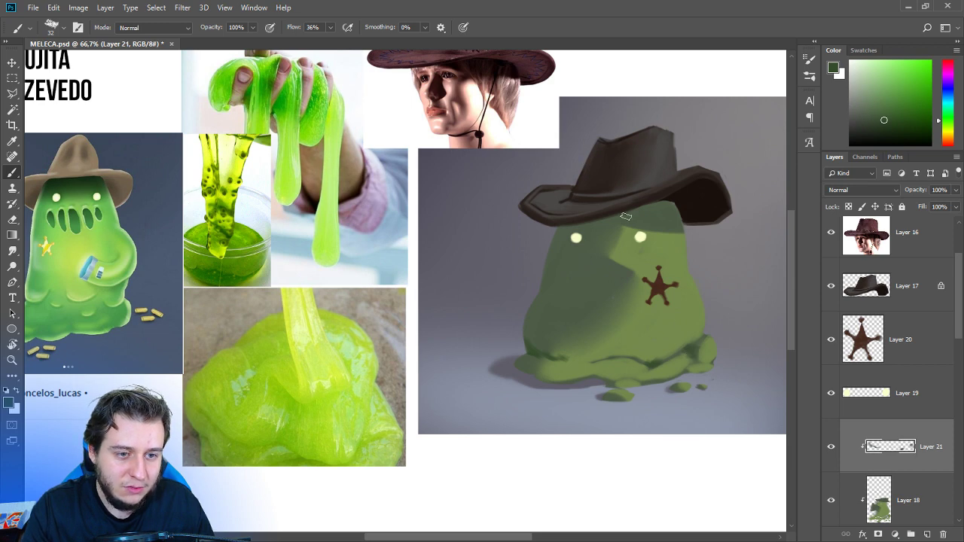
With the soft 300 brush at 133 px and a darker green, paint a soft shadow on the slime beneath the hat brim.
right_click(625, 216)
left_click(561, 375)
left_click(658, 81)
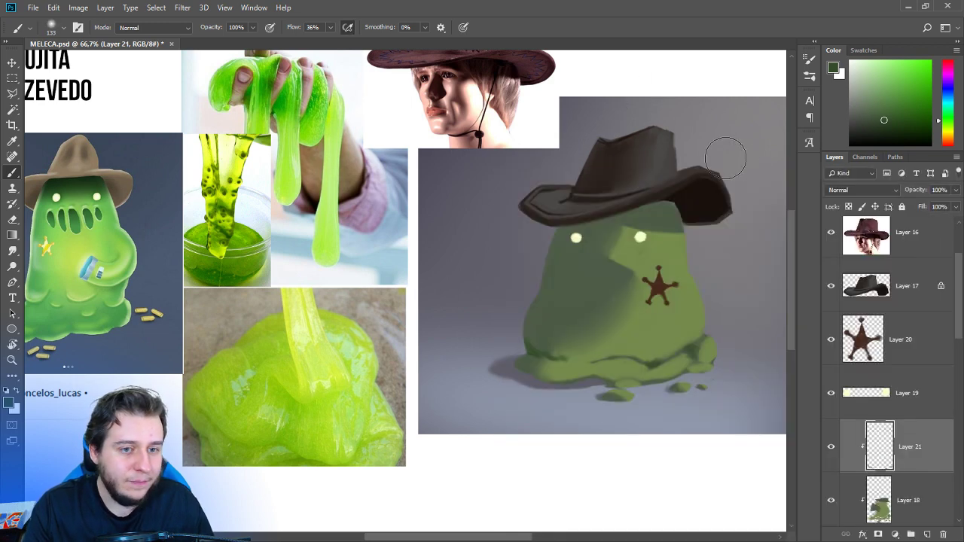
mouse_move(704, 172)
left_mouse_down()
mouse_move(562, 216)
mouse_move(694, 216)
left_mouse_up()
left_click(892, 125)
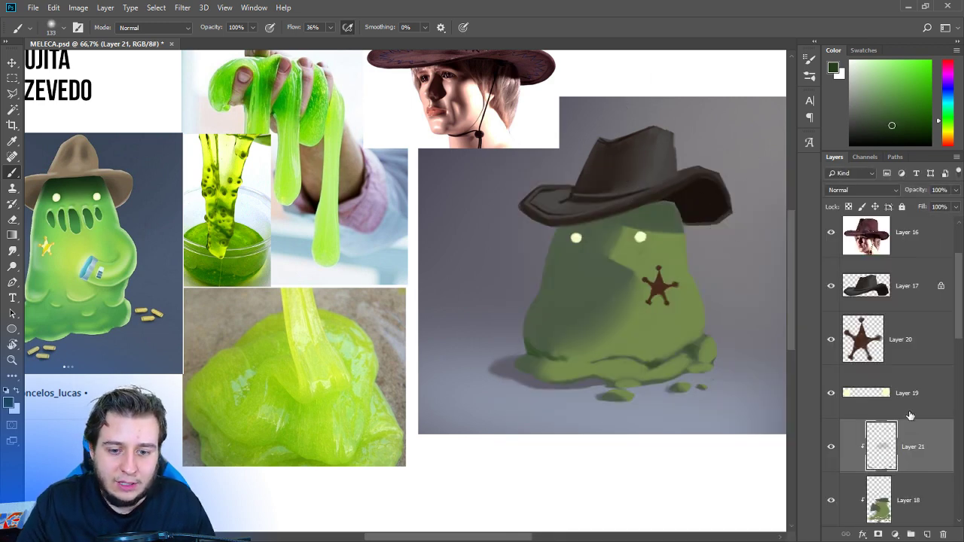
left_click_drag(645, 177, 688, 183)
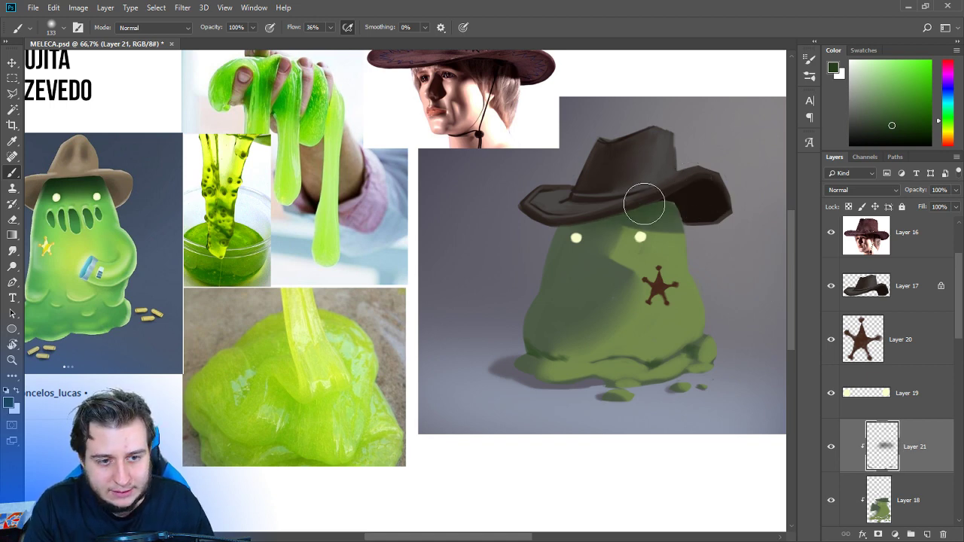
left_click_drag(643, 204, 675, 201)
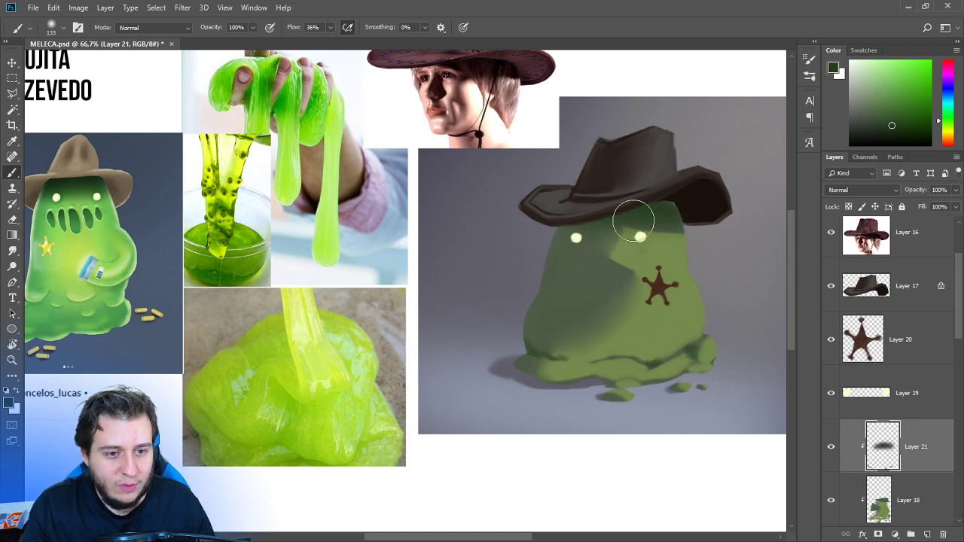
left_click_drag(552, 234, 547, 233)
Softly darken the shaded side of the slime's body, and sample a green from that shading.
left_click_drag(561, 329, 599, 334)
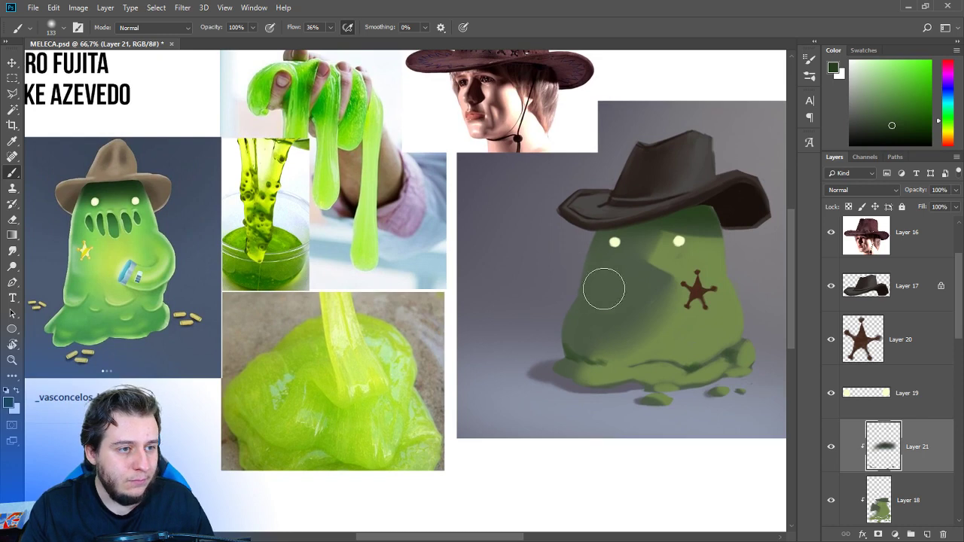
mouse_move(603, 289)
left_mouse_down()
mouse_move(574, 327)
mouse_move(625, 269)
mouse_move(624, 335)
mouse_move(639, 328)
mouse_move(644, 306)
mouse_move(646, 316)
left_mouse_up()
left_click(653, 292, "alt")
left_click_drag(652, 335, 598, 308)
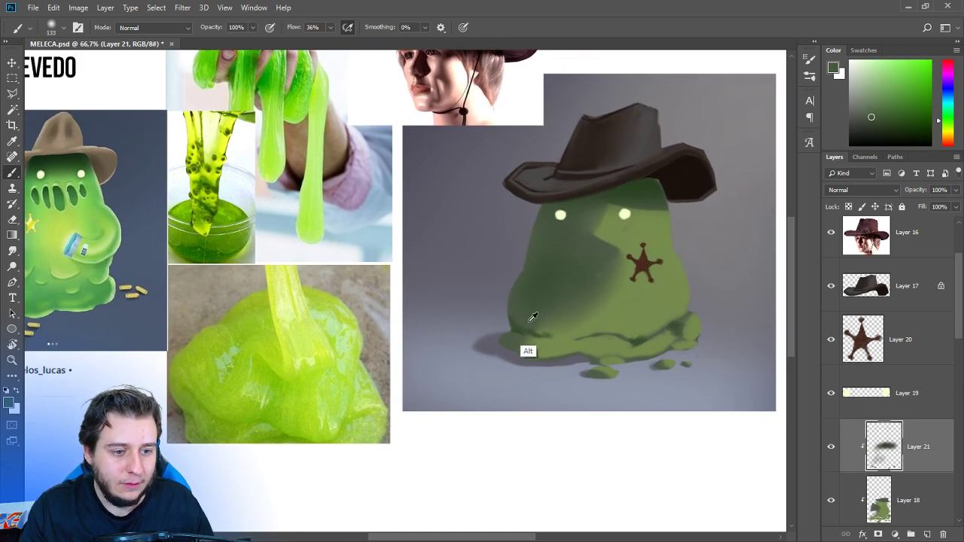
With a darker green and a 53 px soft brush, shade the lower edge of the slime's puddle and save the document.
left_click(890, 126)
right_click(554, 281)
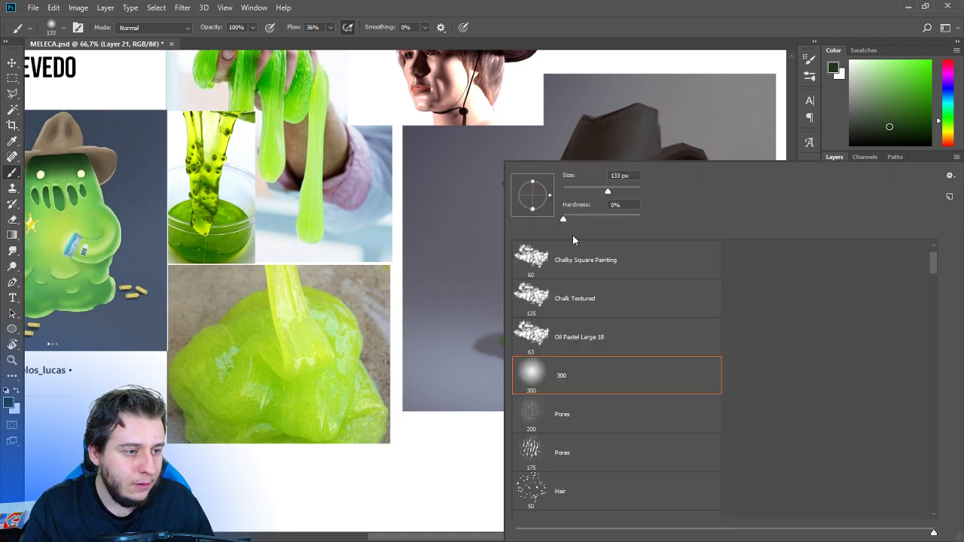
left_click(481, 321)
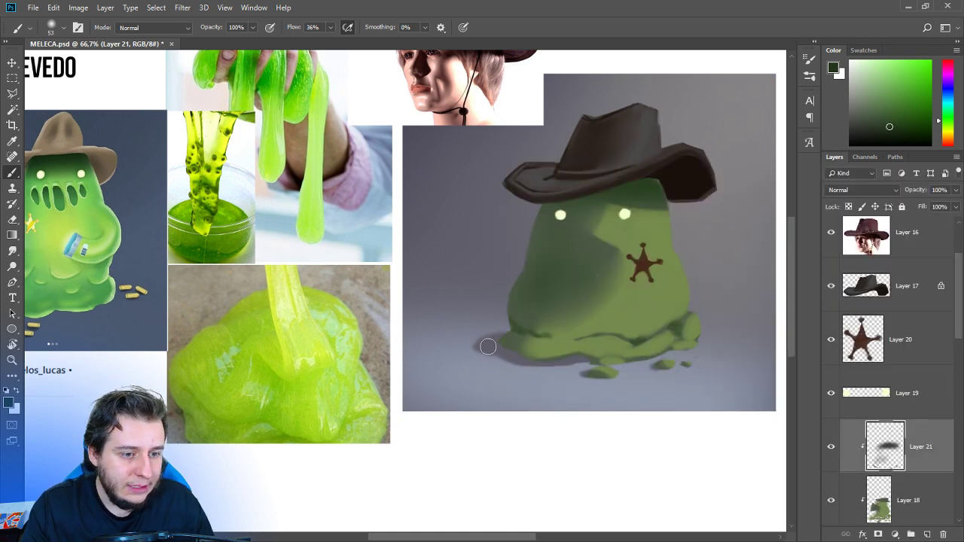
mouse_move(509, 356)
left_mouse_down()
mouse_move(542, 369)
mouse_move(680, 353)
left_mouse_up()
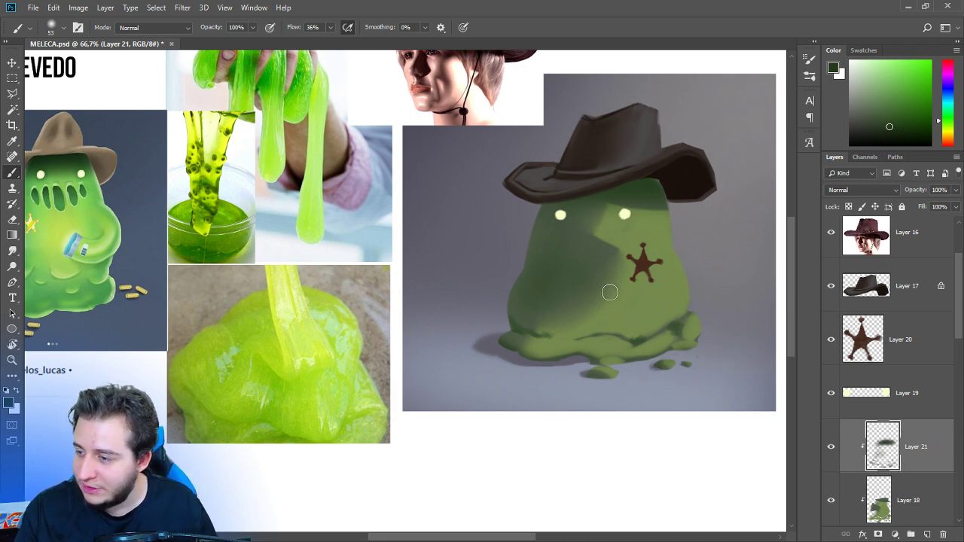
key("ctrl+s")
left_click_drag(625, 324, 628, 342)
left_click_drag(628, 342, 649, 368)
key("ctrl+minus")
left_click_drag(604, 278, 668, 289)
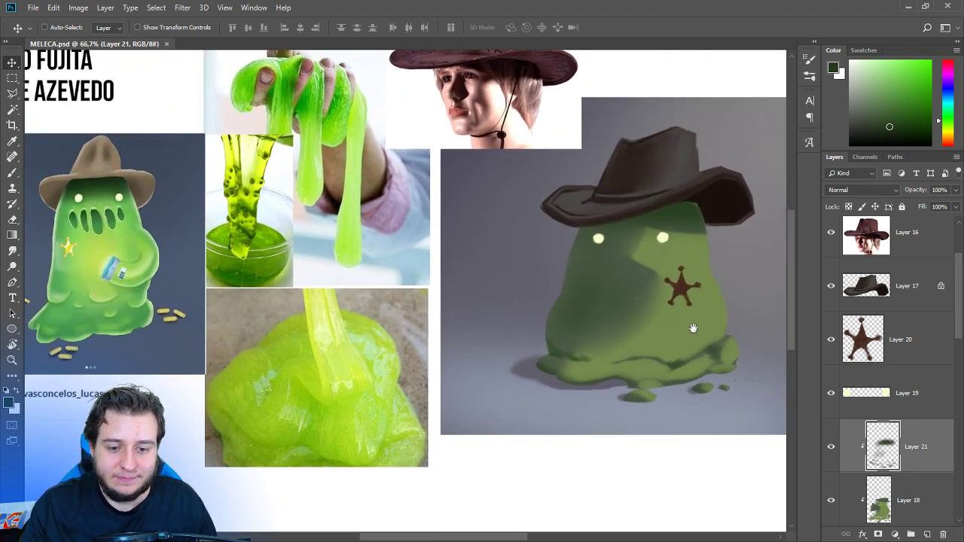
Add a new layer clipped to the slime above the dark shading layer and set its blend mode to Color Dodge.
key("ctrl+shift+alt+n")
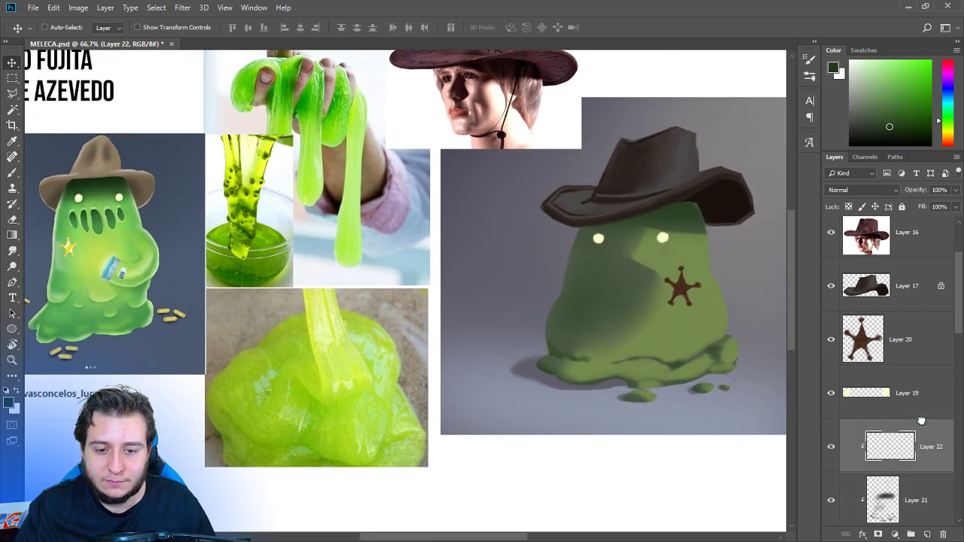
left_click(862, 190)
left_click(845, 301)
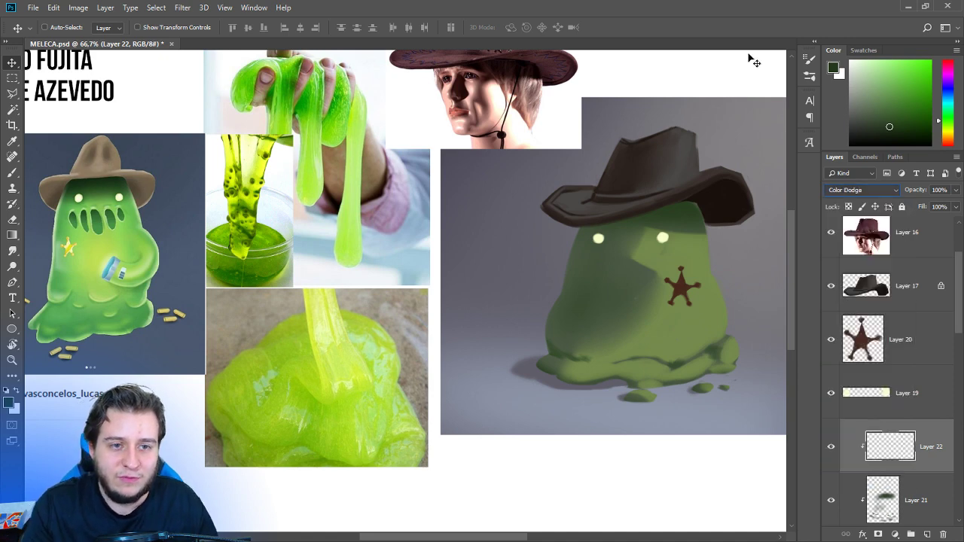
With a yellow-green soft brush at 190 px and 8% flow, paint a glow down the middle of the slime's body.
key("b")
right_click(619, 261)
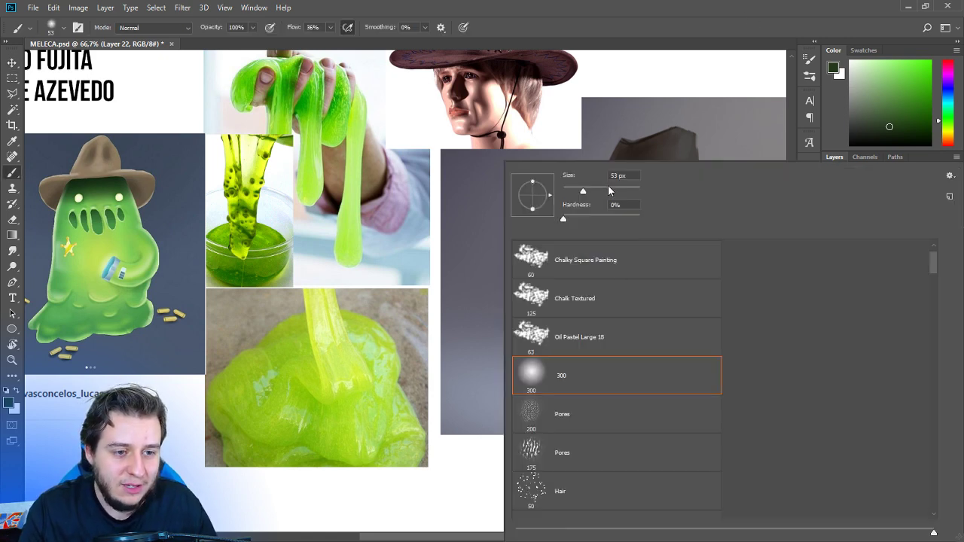
left_click(618, 189)
left_click(709, 31)
left_click_drag(946, 127, 948, 132)
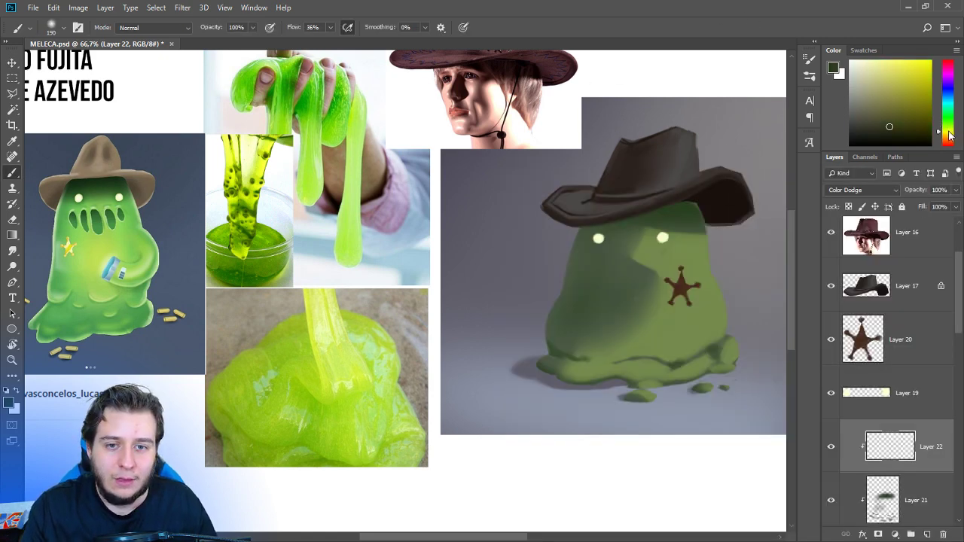
left_click_drag(923, 80, 931, 77)
left_click(331, 29)
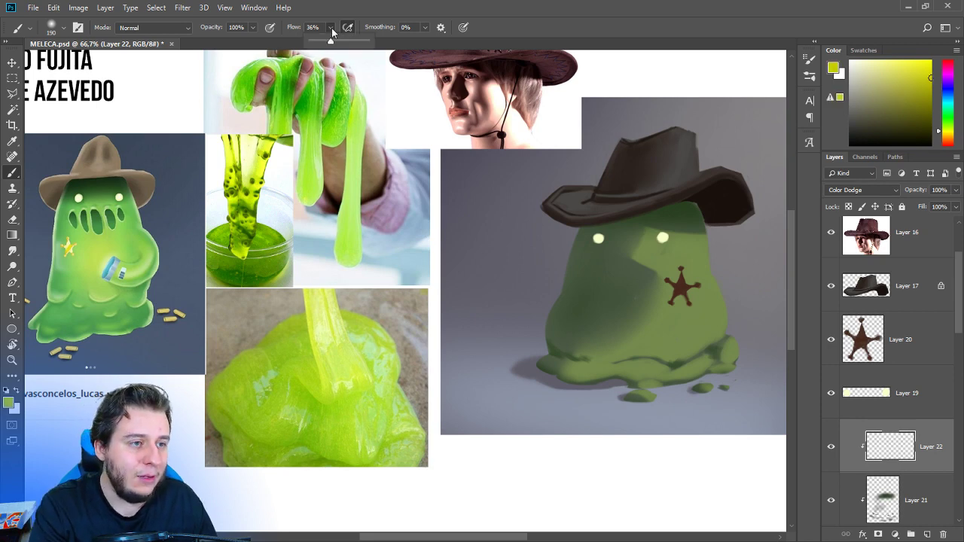
left_click(682, 30)
left_click_drag(677, 261, 639, 277)
left_click_drag(661, 316, 634, 321)
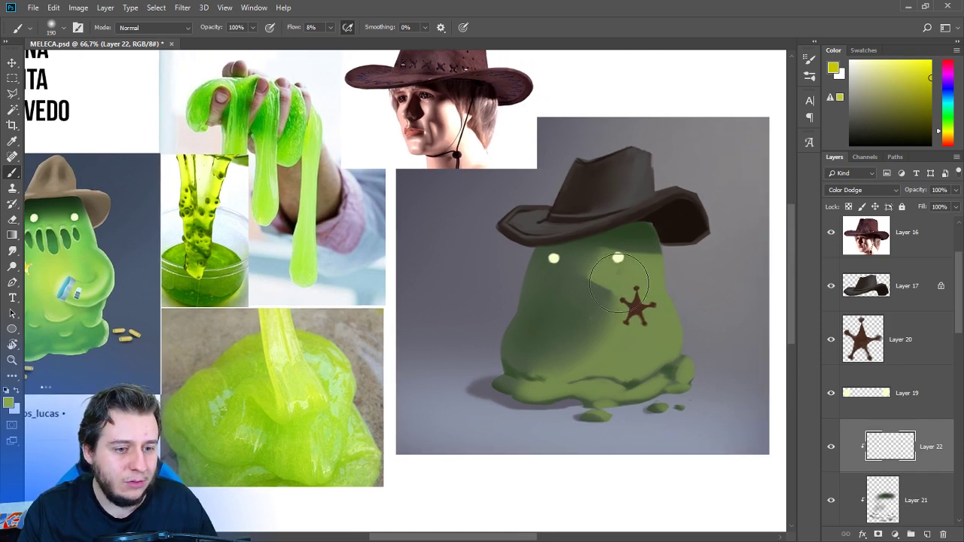
mouse_move(605, 270)
left_mouse_down()
mouse_move(605, 304)
mouse_move(565, 361)
mouse_move(607, 280)
mouse_move(615, 305)
mouse_move(555, 360)
mouse_move(617, 290)
mouse_move(599, 275)
mouse_move(611, 274)
mouse_move(578, 360)
mouse_move(544, 360)
mouse_move(610, 348)
mouse_move(636, 260)
mouse_move(660, 272)
mouse_move(621, 377)
mouse_move(533, 384)
mouse_move(545, 389)
mouse_move(599, 312)
mouse_move(615, 329)
mouse_move(569, 381)
left_mouse_up()
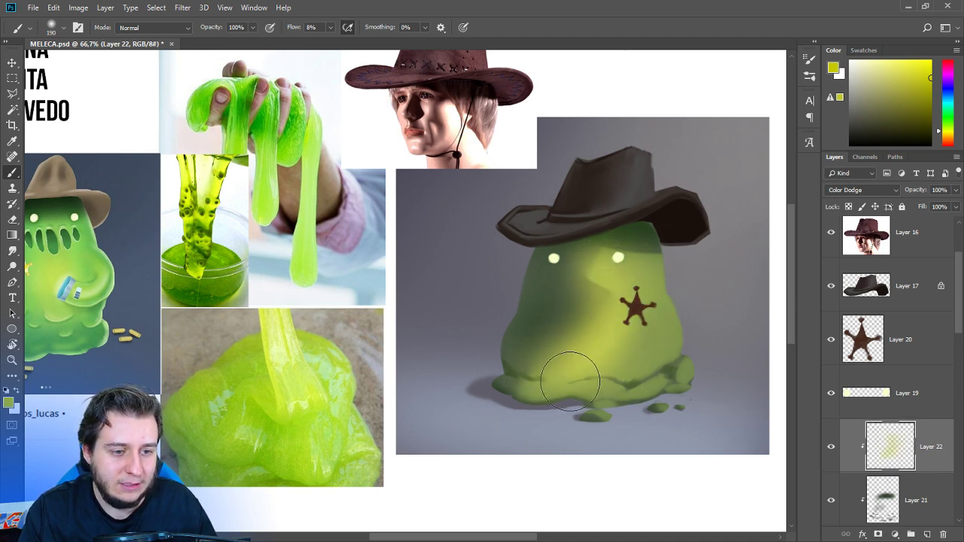
With a brighter green, a 168 px soft brush and 15% flow, spread the glow over the slime's sides and base.
right_click(618, 281)
left_click_drag(618, 194, 615, 193)
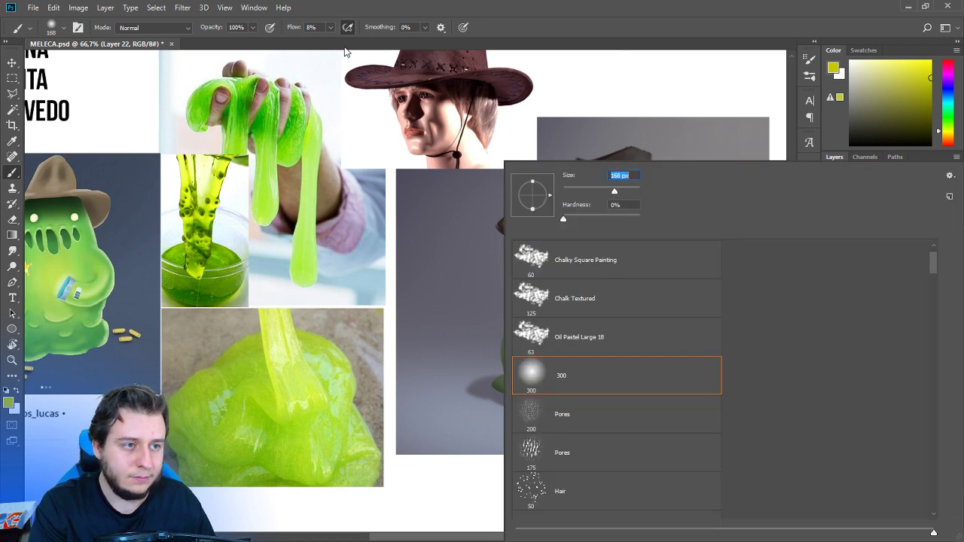
left_click(330, 28)
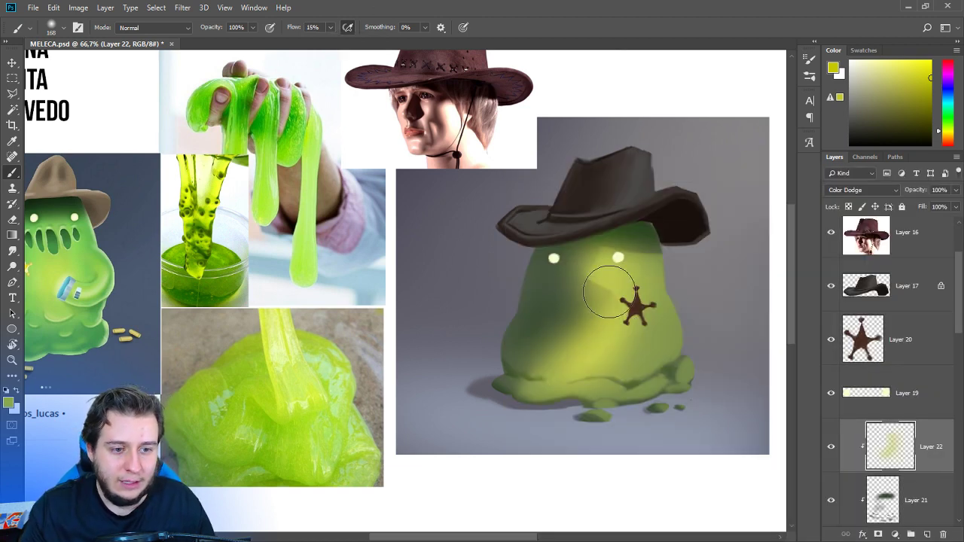
left_click(947, 126)
left_click(948, 125)
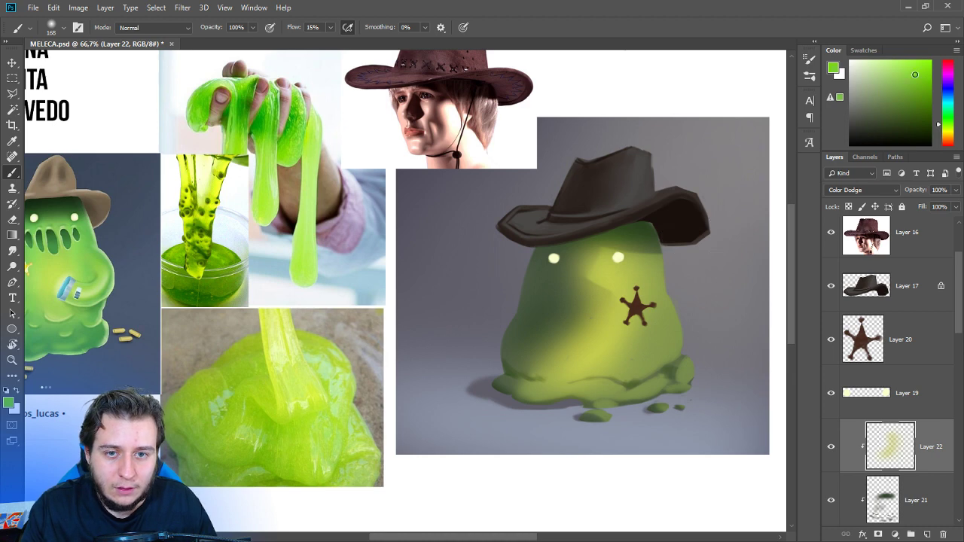
mouse_move(631, 259)
left_mouse_down()
mouse_move(605, 314)
mouse_move(598, 379)
mouse_move(682, 340)
mouse_move(618, 377)
mouse_move(533, 387)
mouse_move(492, 344)
mouse_move(534, 232)
mouse_move(482, 384)
mouse_move(523, 254)
mouse_move(507, 348)
mouse_move(528, 298)
mouse_move(504, 380)
left_mouse_up()
mouse_move(668, 268)
left_mouse_down()
mouse_move(685, 337)
mouse_move(673, 313)
mouse_move(623, 372)
mouse_move(692, 358)
left_mouse_up()
With progressively smaller soft brushes, down to 42 px, extend the bright green glow onto the puddle and its loose droplets.
right_click(645, 304)
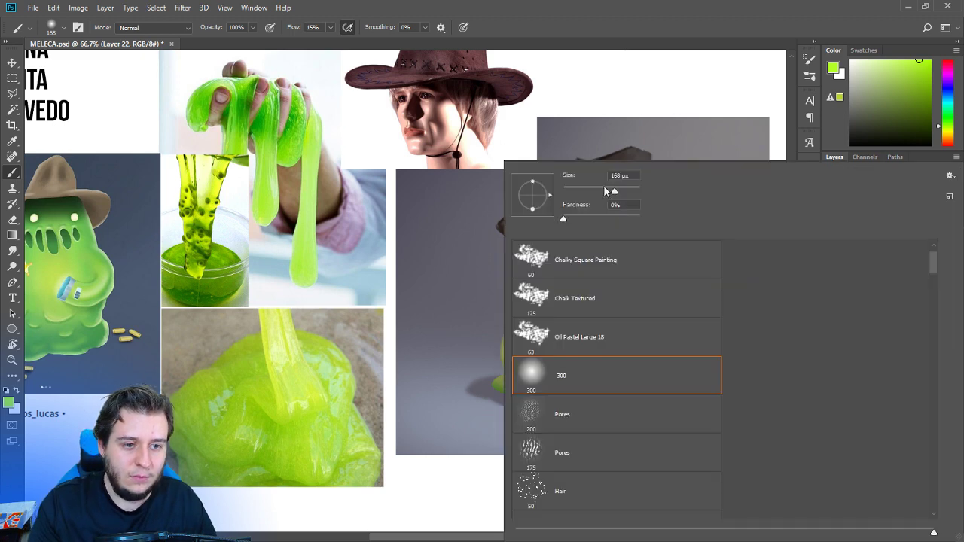
left_click(599, 190)
left_click(622, 103)
right_click(572, 370)
left_click(579, 191)
left_click(633, 83)
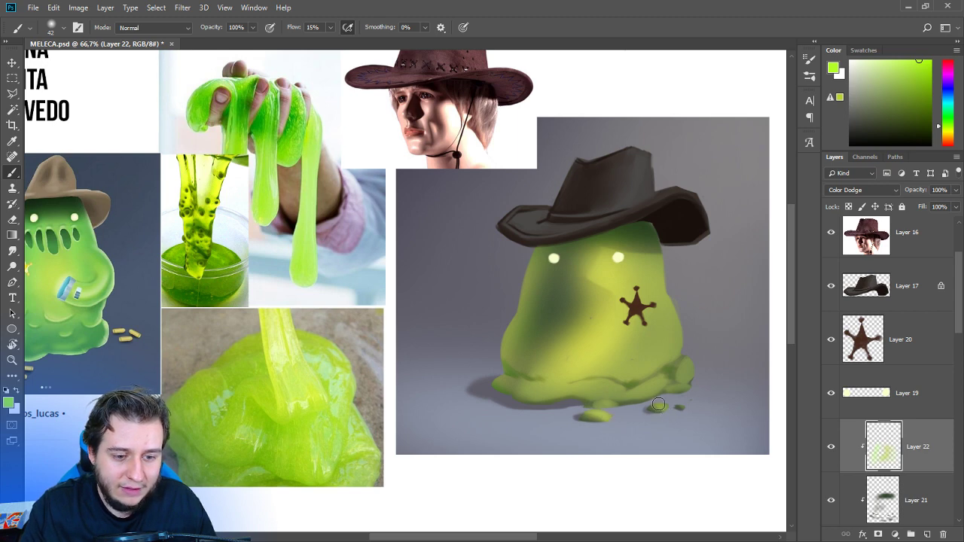
With the soft brush at 62 px, paint bright highlights along the folds of the slime's puddle.
right_click(597, 363)
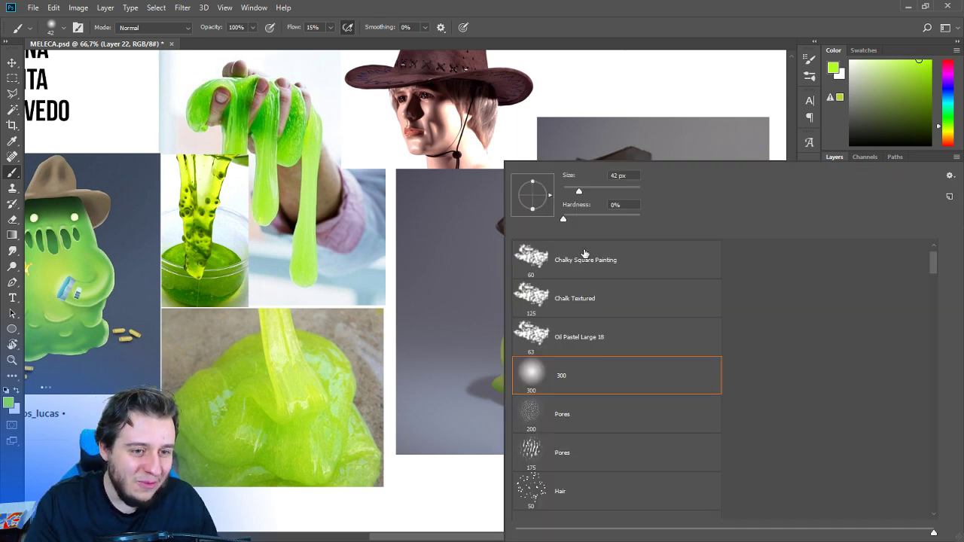
key("Return")
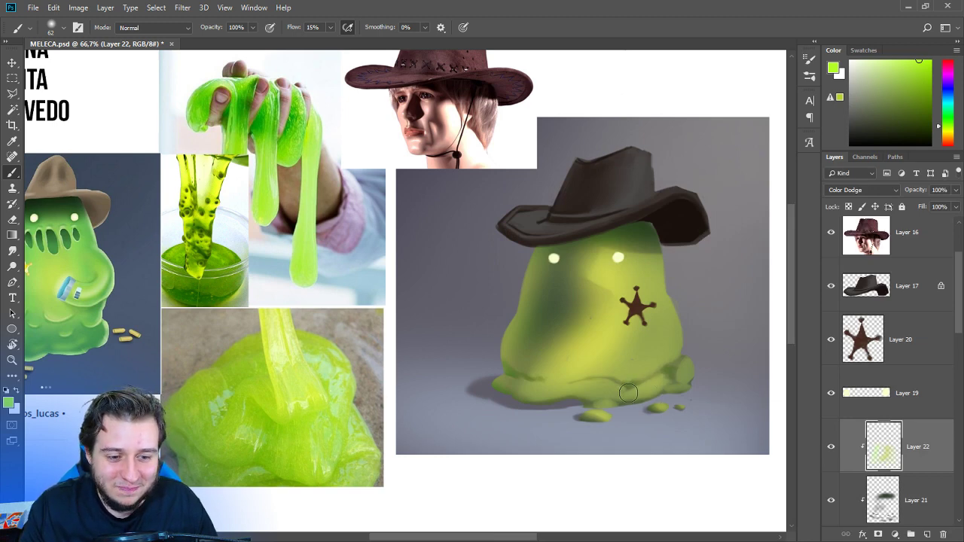
left_click_drag(664, 378, 678, 375)
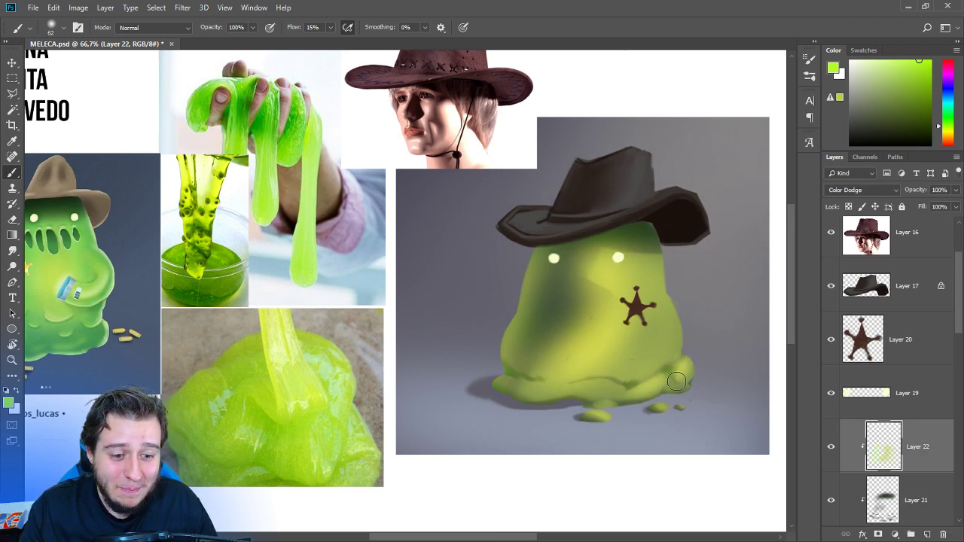
left_click_drag(623, 392, 584, 399)
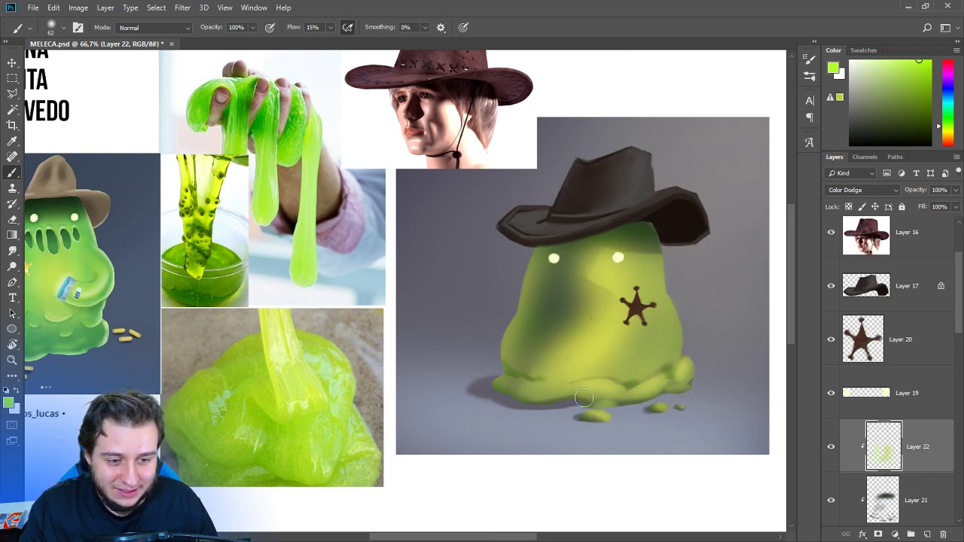
With the soft brush at 136 px, brighten the slime's lower body above the puddle, and reduce the brush to 58 px.
right_click(634, 332)
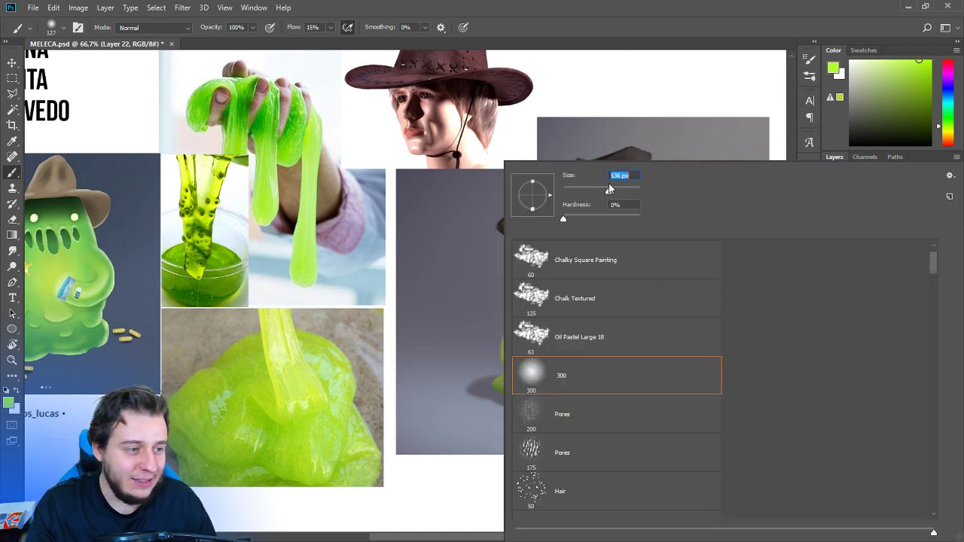
key("Return")
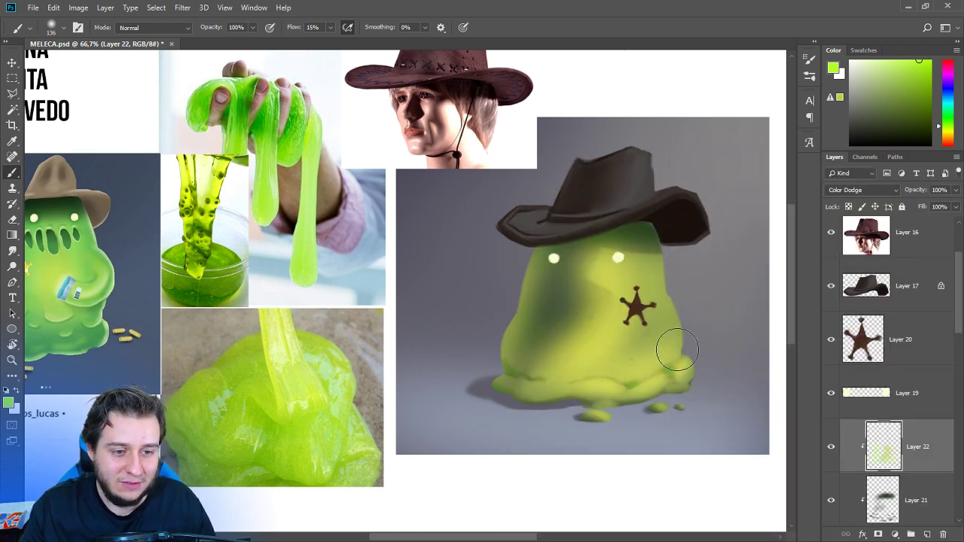
right_click(606, 256)
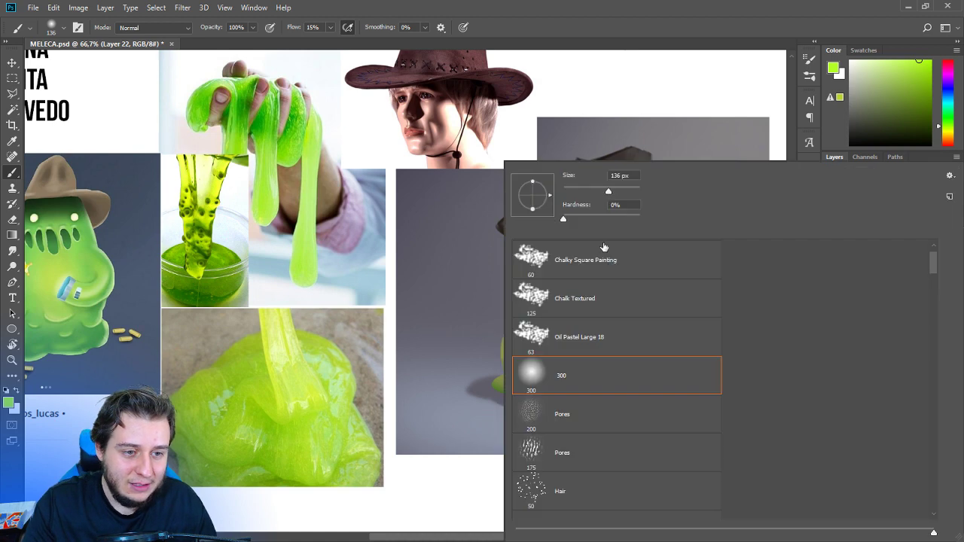
left_click(585, 191)
left_click(603, 104)
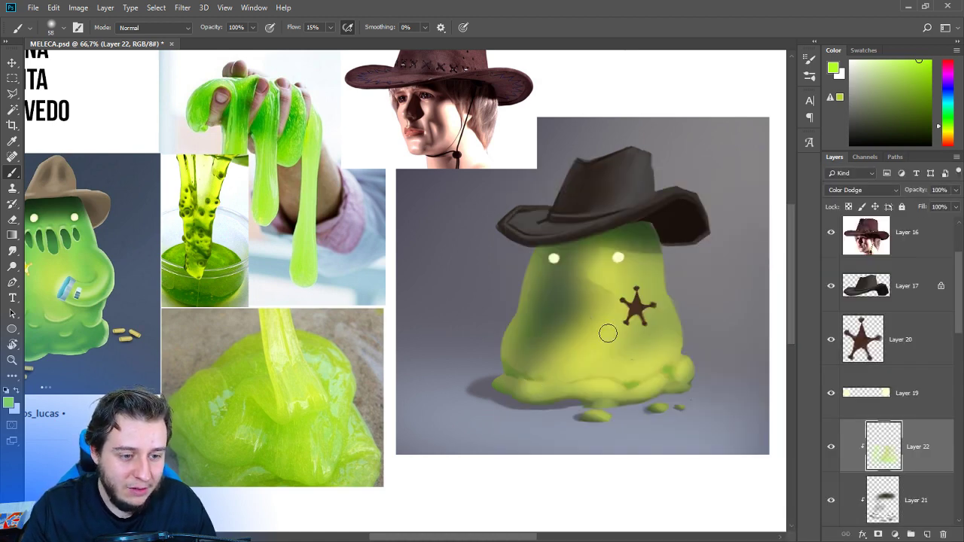
With the Chalky Square Painting brush at 32 px, paint crisp light patches on the puddle folds and around the star badge.
right_click(608, 333)
left_click(541, 262)
left_click(583, 112)
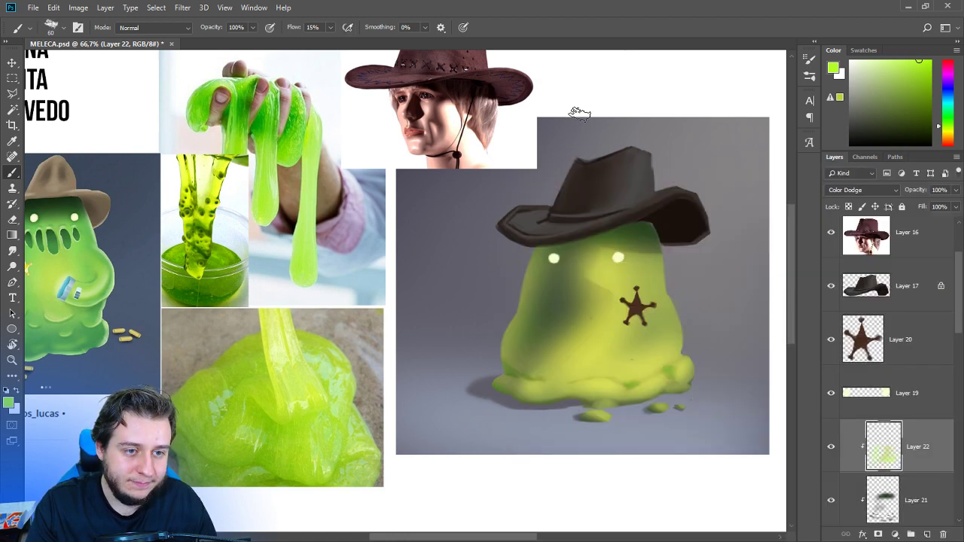
right_click(602, 255)
key("Return")
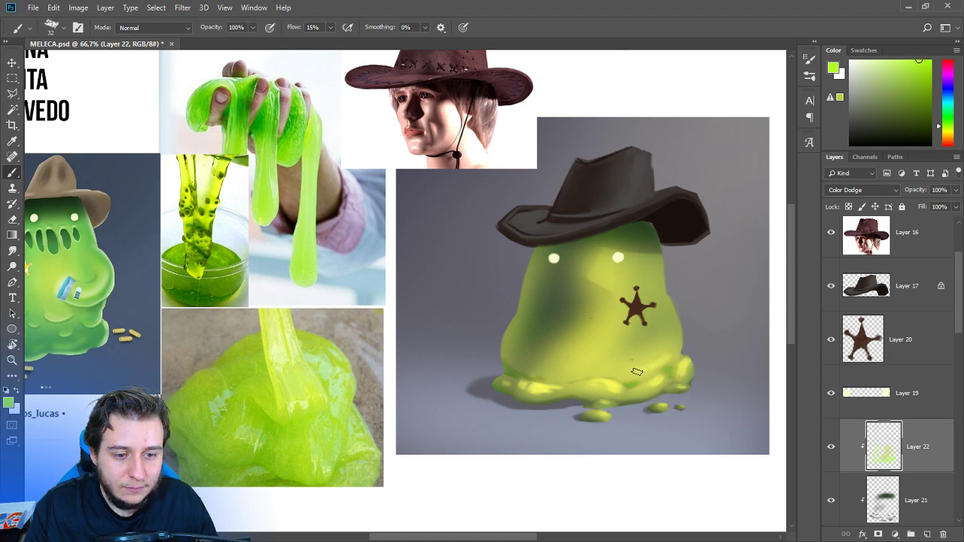
mouse_move(607, 360)
left_mouse_down()
mouse_move(624, 343)
mouse_move(667, 348)
left_mouse_up()
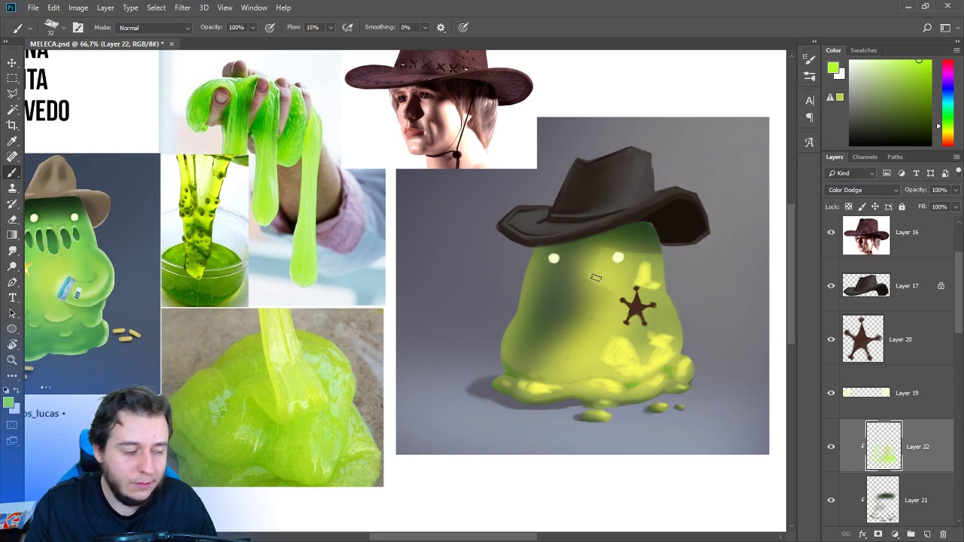
Blend the light patches on the body and puddle with the Smudge tool at 78 px using the Brush de Borrar - V.3 tip.
left_click(13, 250)
right_click(648, 281)
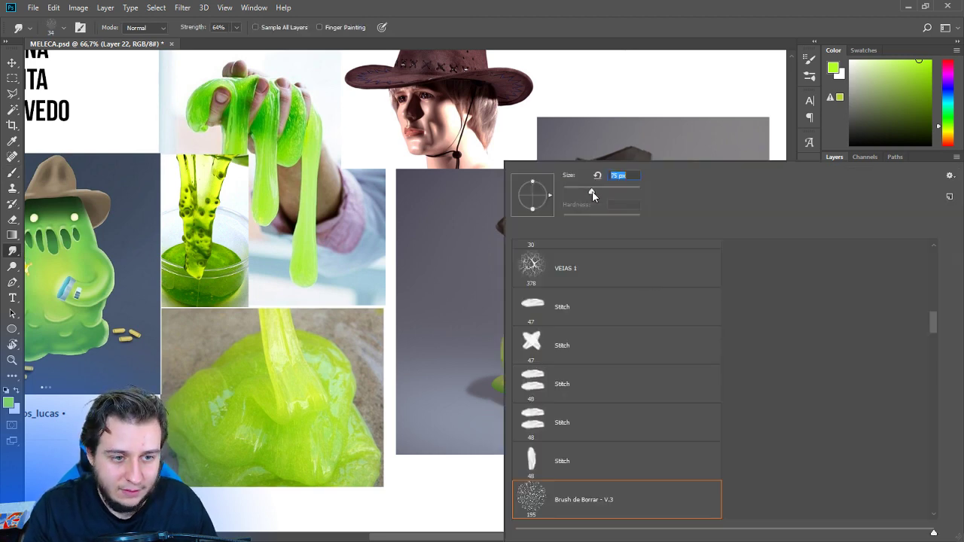
left_click(601, 116)
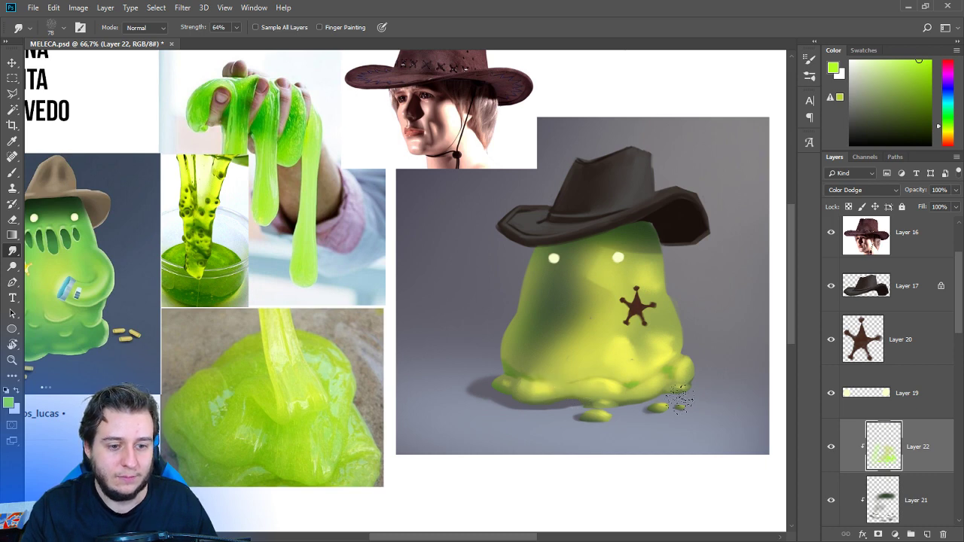
With a purer green and the soft 300 brush at 139 px, tint the shaded outer edge of the slime and the puddle droplets.
key("b")
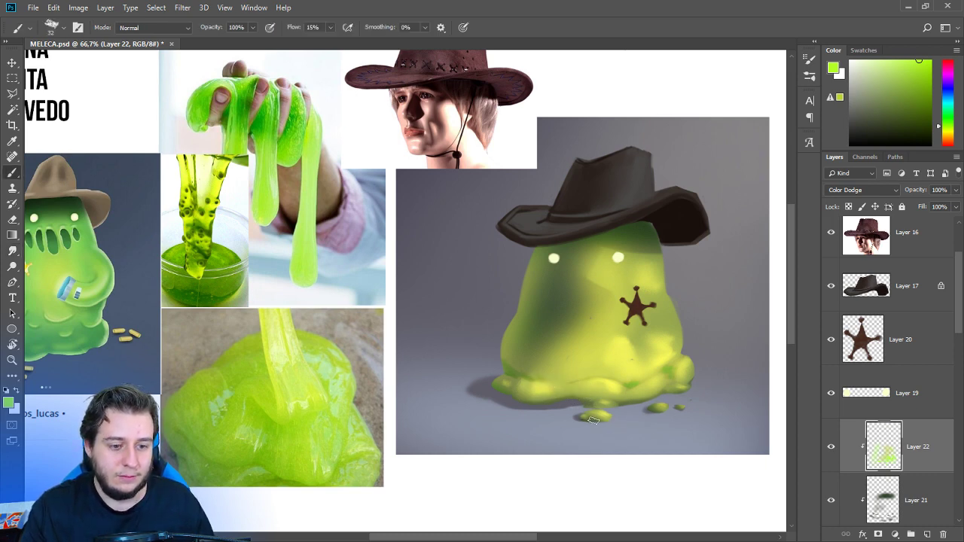
left_click(941, 119)
left_click(896, 81)
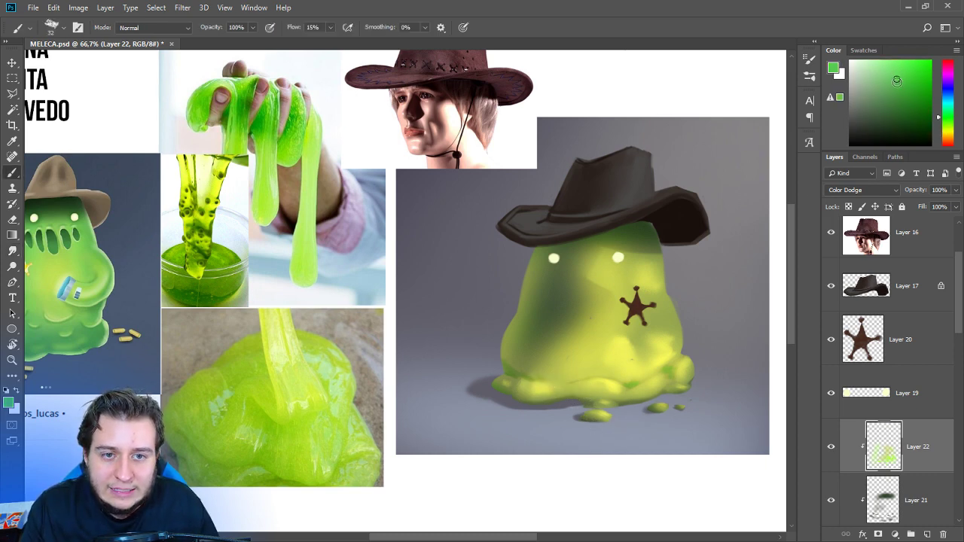
right_click(586, 313)
left_click(544, 374)
left_click(609, 191)
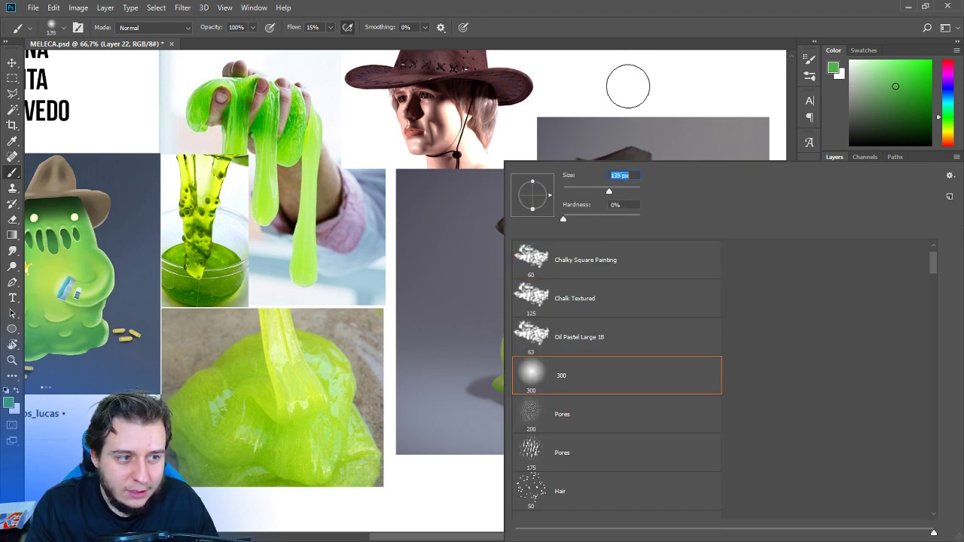
left_click(627, 86)
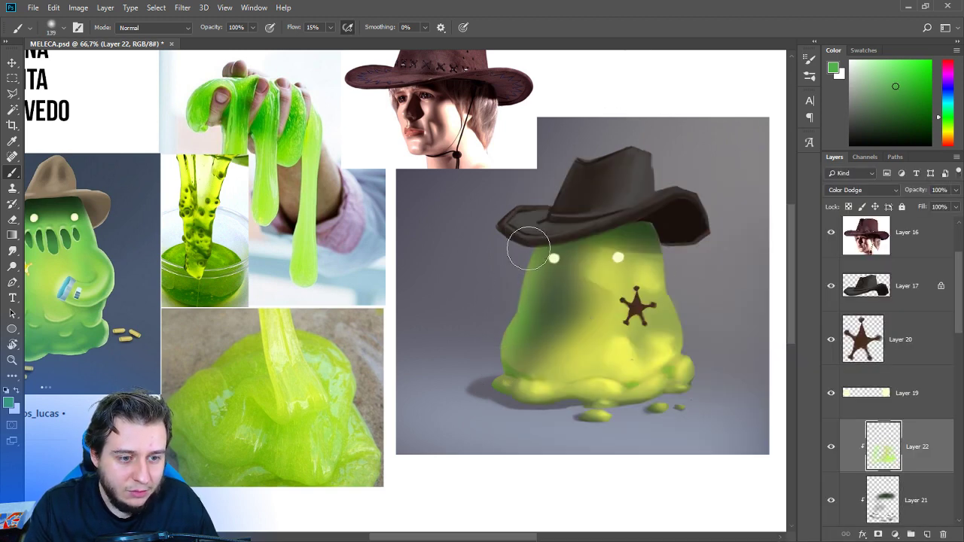
left_click_drag(569, 429, 603, 426)
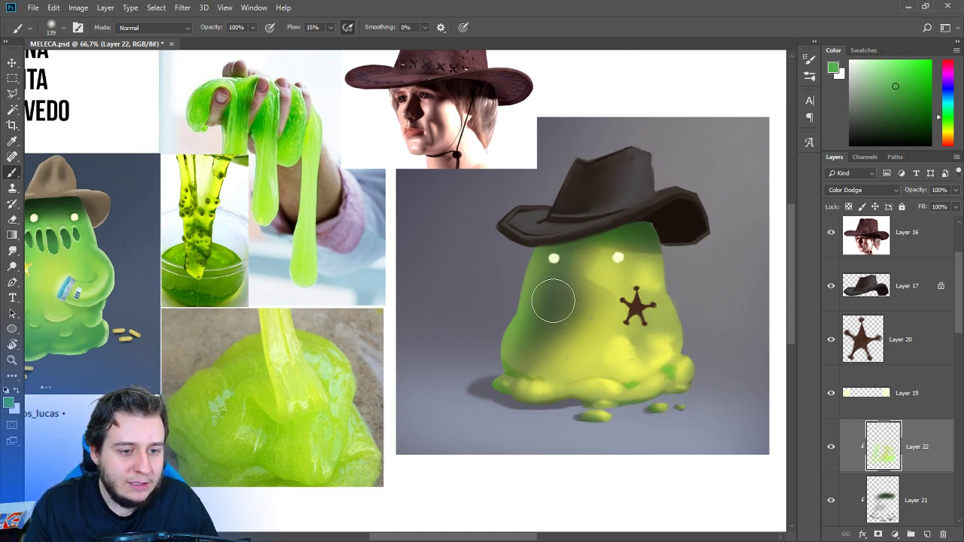
Examine the slime's overall lighting against the reference images, both from afar and close up.
key("ctrl+minus")
key("ctrl+minus")
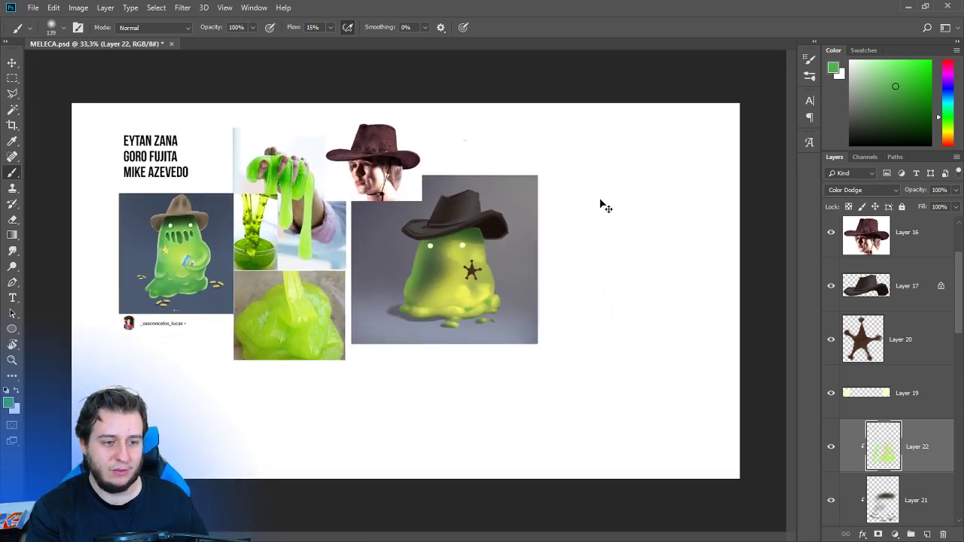
key("ctrl+plus")
key("ctrl+plus")
left_click_drag(569, 354, 630, 396)
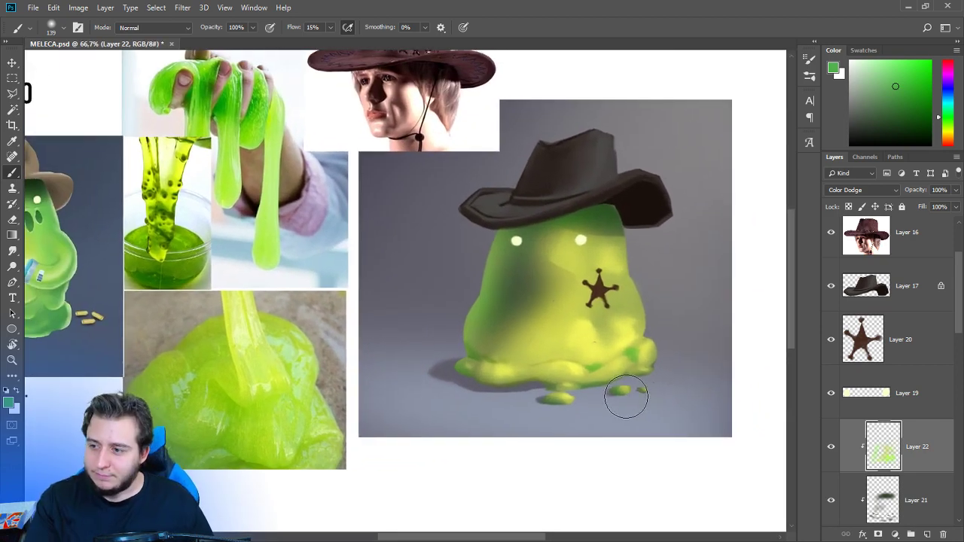
left_click_drag(574, 357, 584, 366)
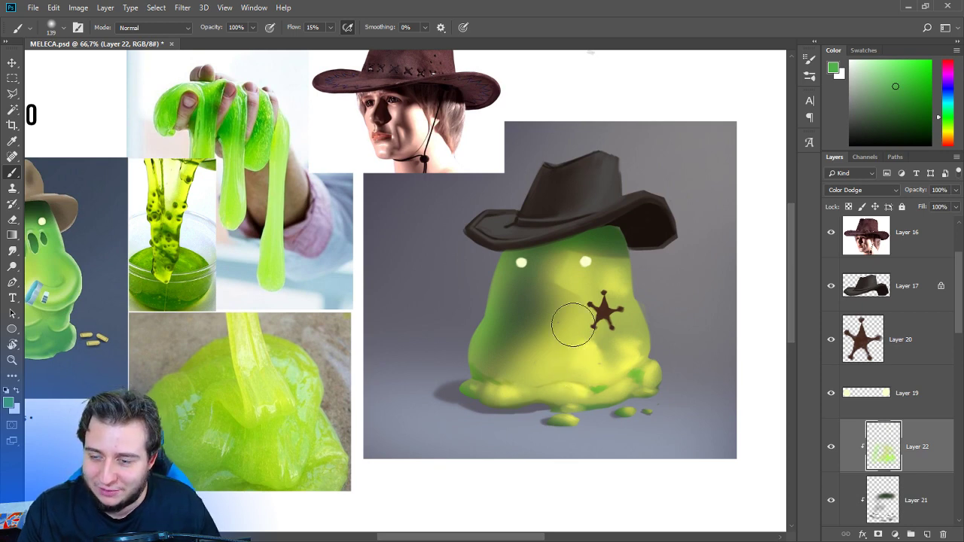
mouse_move(569, 336)
left_mouse_down()
mouse_move(619, 375)
mouse_move(620, 347)
left_mouse_up()
left_click_drag(614, 379, 601, 354)
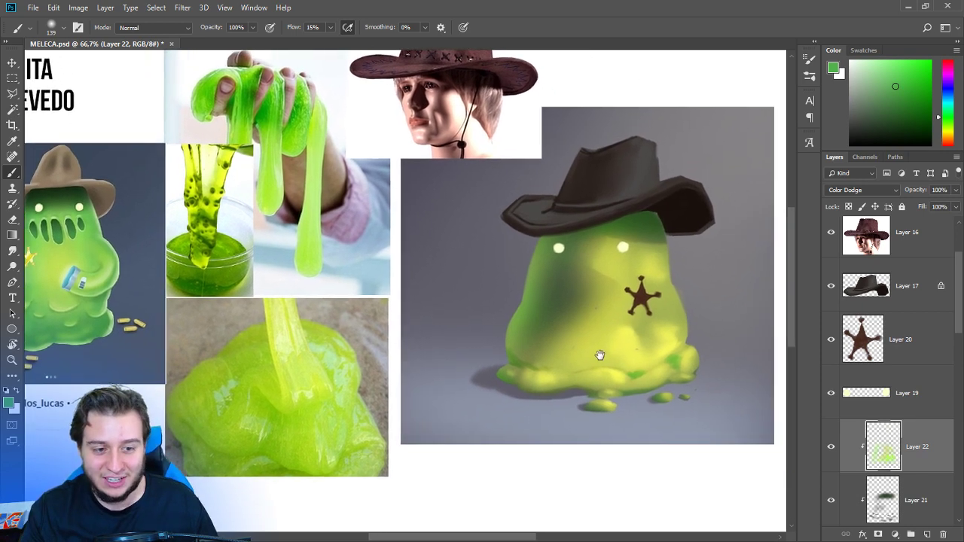
Switch to the Chalky Square Painting brush at 17 px and add a new clipped layer above the slime's Color Dodge layer.
right_click(590, 322)
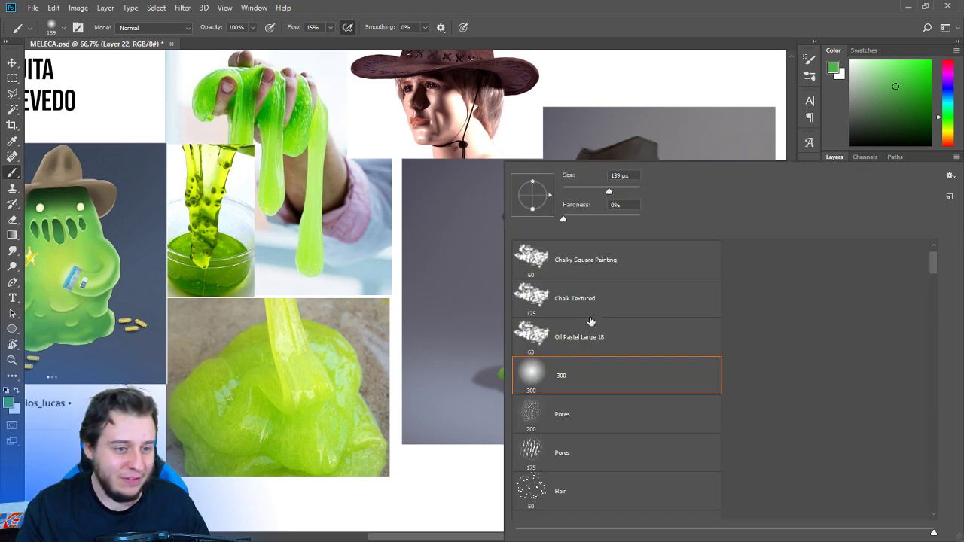
left_click(578, 256)
left_click_drag(570, 194, 570, 194)
left_click(654, 45)
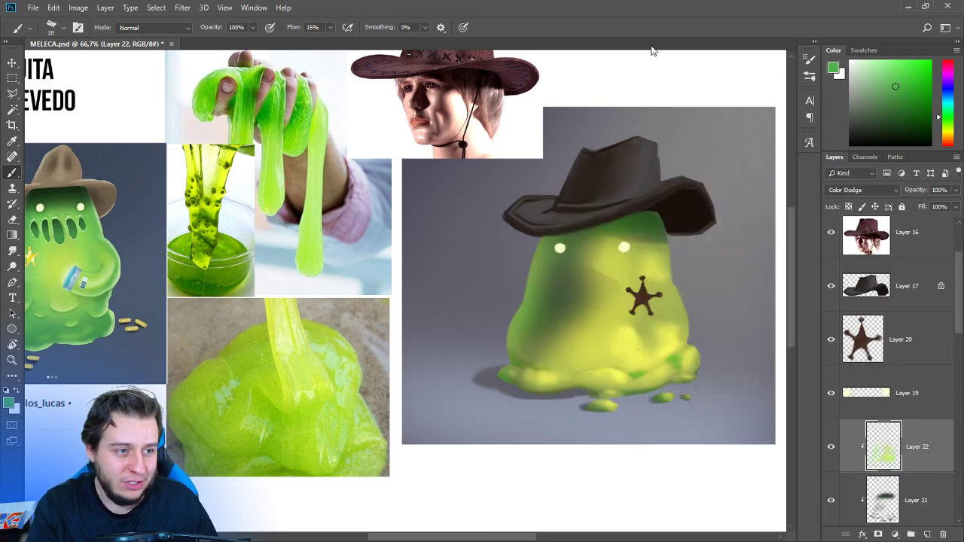
mouse_move(539, 247)
left_mouse_down()
mouse_move(591, 222)
mouse_move(579, 235)
left_mouse_up()
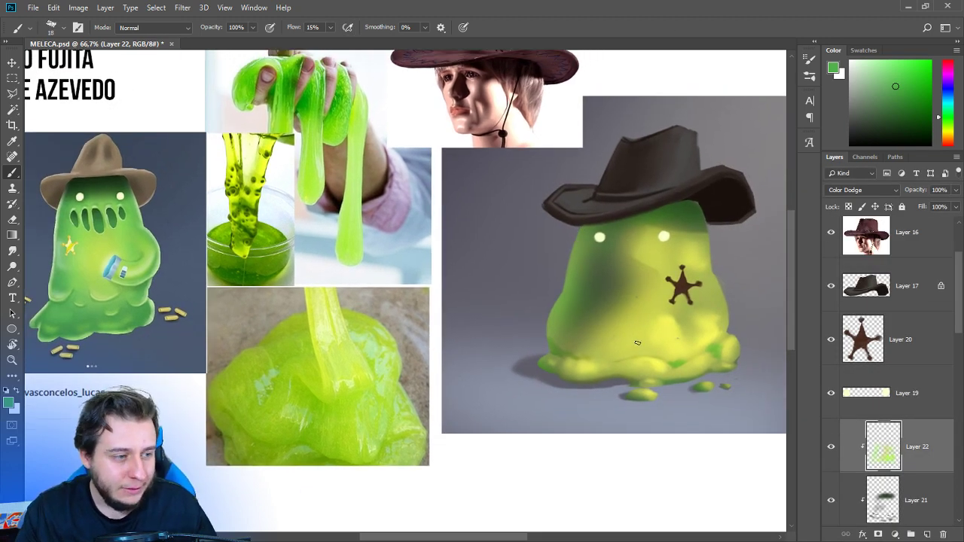
right_click(637, 343)
left_click_drag(569, 191, 568, 191)
left_click(667, 46)
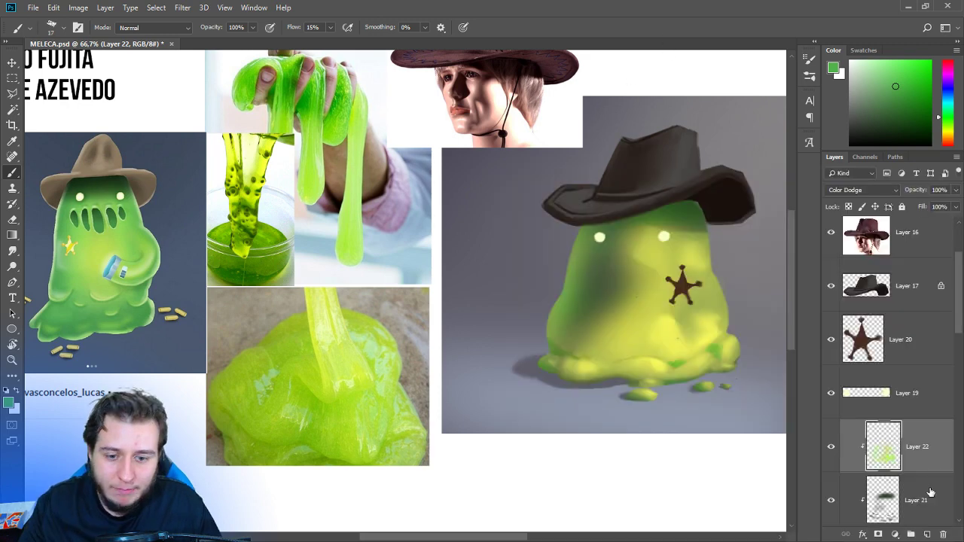
left_click(927, 534)
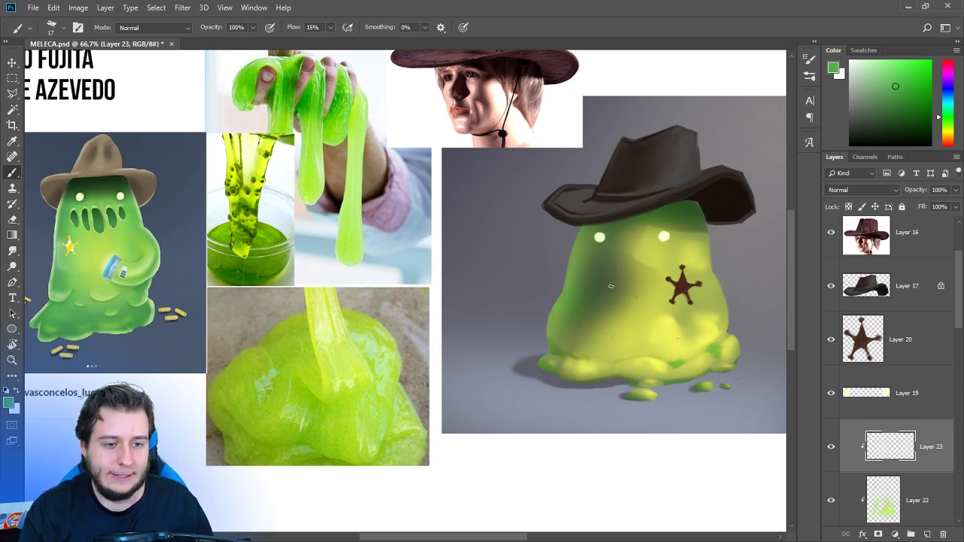
Add another new layer, clip it to the slime, and choose a light turquoise paint colour.
left_click_drag(602, 320, 584, 310)
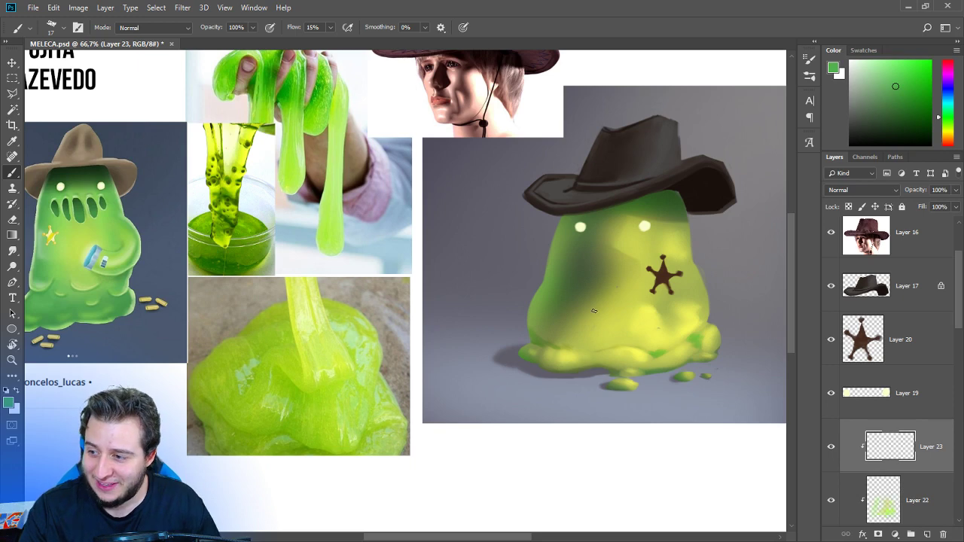
left_click_drag(583, 342, 565, 318)
mouse_move(529, 350)
left_mouse_down()
mouse_move(532, 377)
mouse_move(641, 340)
mouse_move(595, 360)
mouse_move(523, 358)
left_mouse_up()
left_click(927, 534)
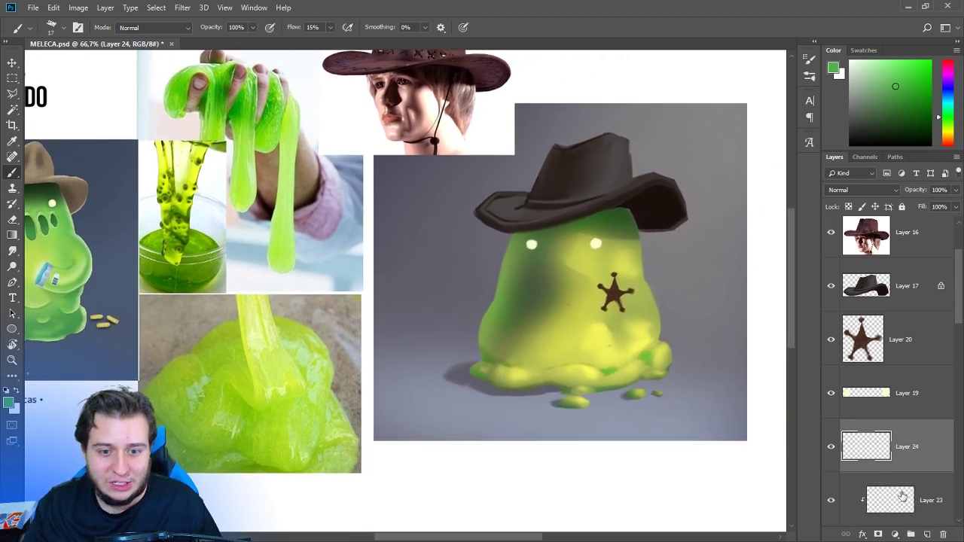
left_click(913, 473, "alt")
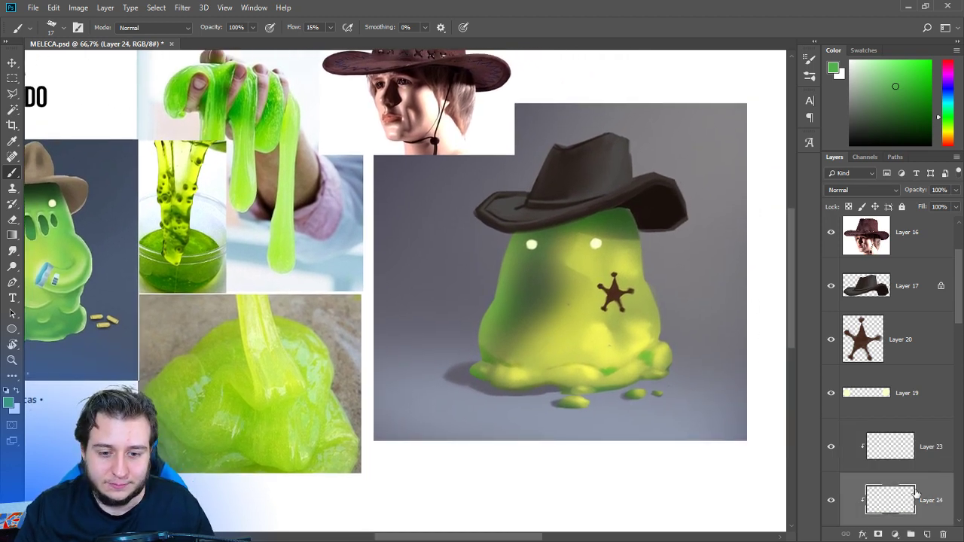
left_click_drag(938, 117, 939, 104)
left_click_drag(899, 90, 890, 66)
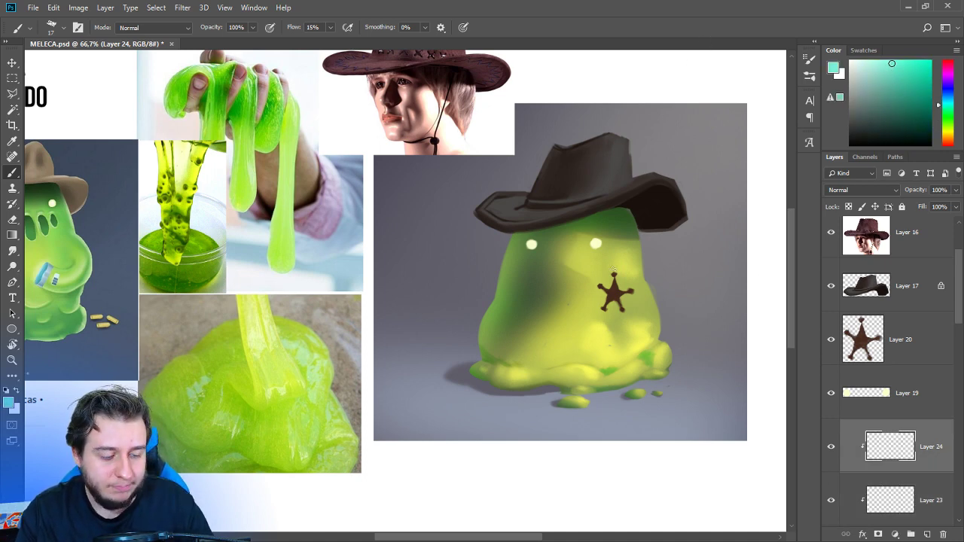
With the freehand Lasso, outline jagged reflection shapes beneath the slime's eye, around the star badge and along the puddle folds and droplets.
key("l")
left_click_drag(588, 323, 630, 336)
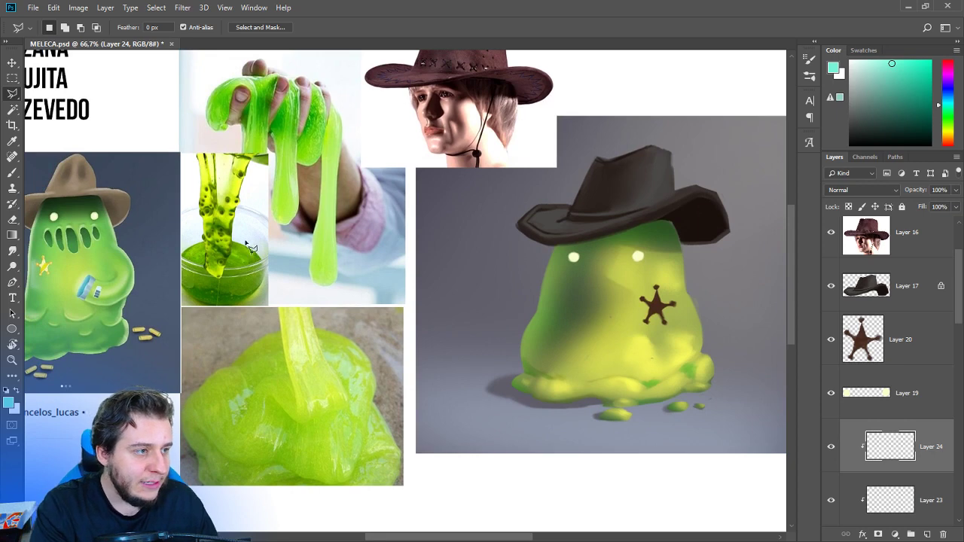
right_click(16, 97)
left_click(53, 91)
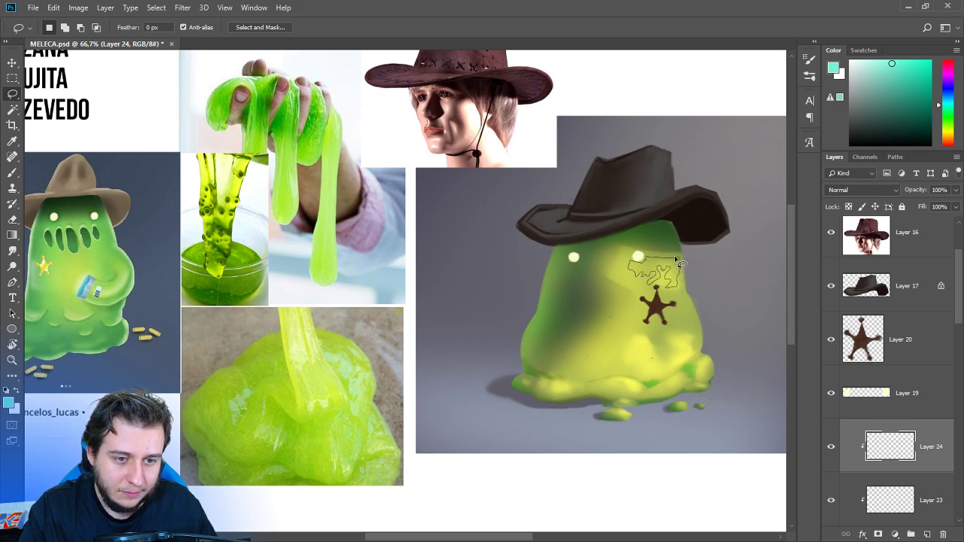
left_click_drag(678, 262, 676, 265)
mouse_move(685, 303)
left_mouse_down()
mouse_move(628, 312)
mouse_move(631, 327)
mouse_move(657, 344)
mouse_move(651, 323)
mouse_move(689, 331)
left_mouse_up()
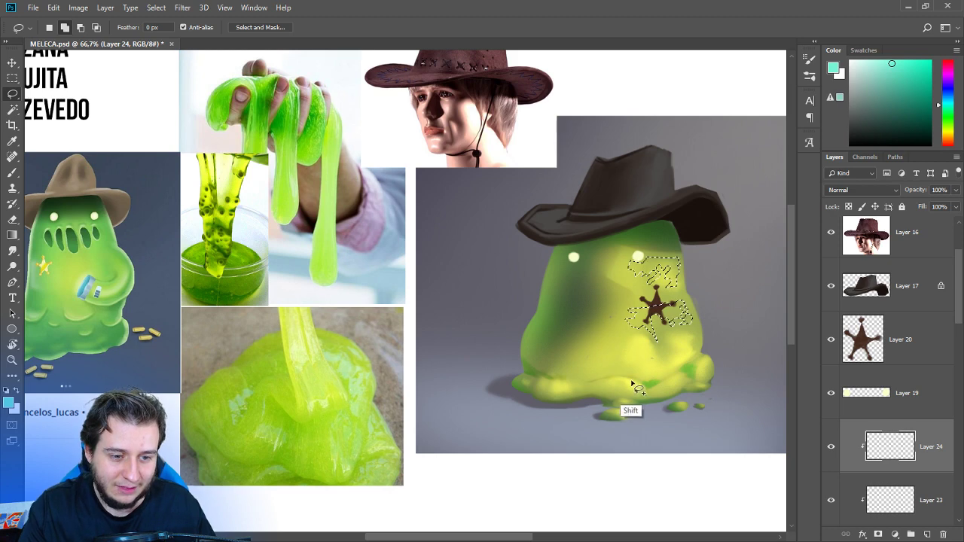
mouse_move(632, 384)
left_mouse_down()
mouse_move(707, 377)
mouse_move(707, 367)
mouse_move(696, 364)
mouse_move(697, 393)
mouse_move(705, 385)
mouse_move(693, 383)
mouse_move(623, 418)
mouse_move(633, 401)
mouse_move(547, 377)
mouse_move(546, 387)
mouse_move(565, 394)
mouse_move(592, 387)
mouse_move(559, 381)
left_mouse_up()
mouse_move(627, 321)
left_mouse_down()
mouse_move(605, 327)
mouse_move(601, 344)
mouse_move(640, 325)
left_mouse_up()
Refine the reflection selection by trimming the puddle shapes and extending the areas around the star badge and below the eye.
key("alt")
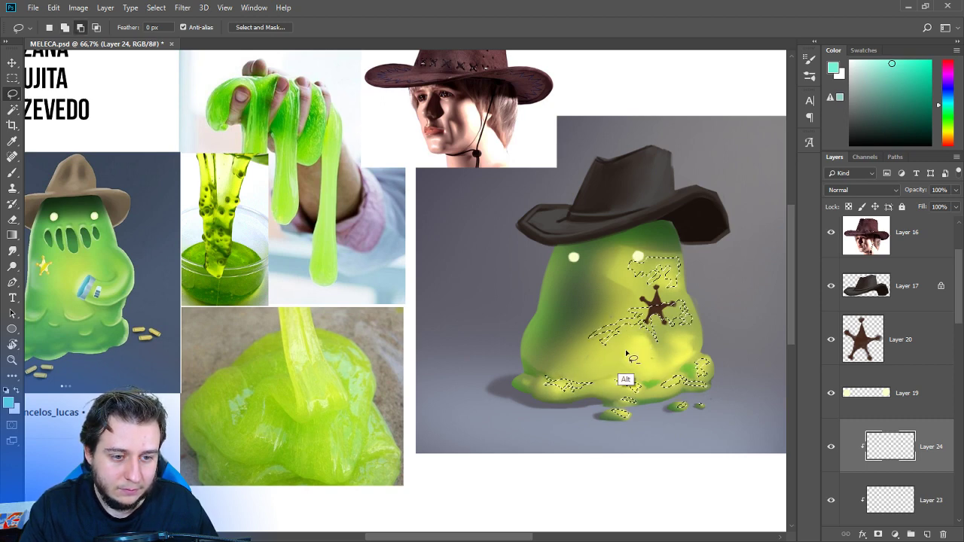
left_click_drag(583, 390, 556, 383)
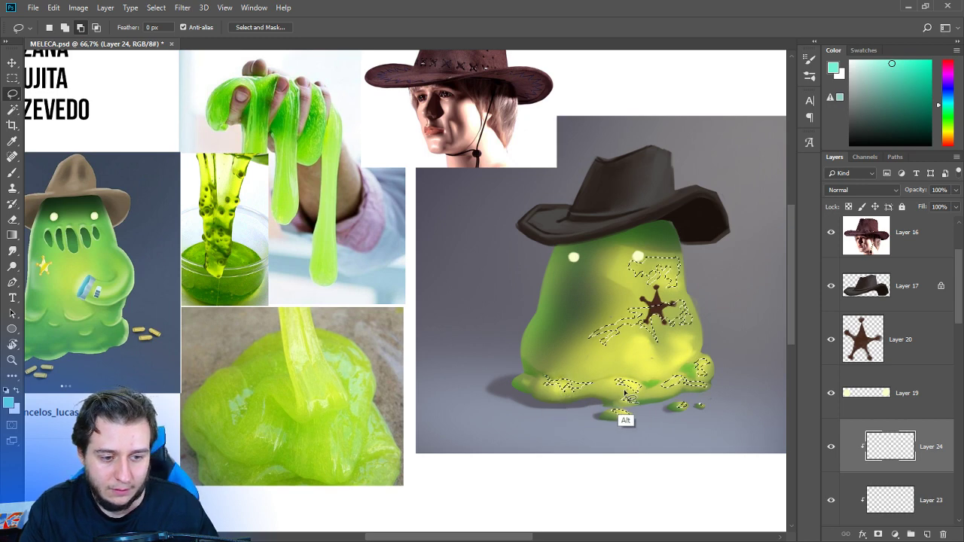
key("shift")
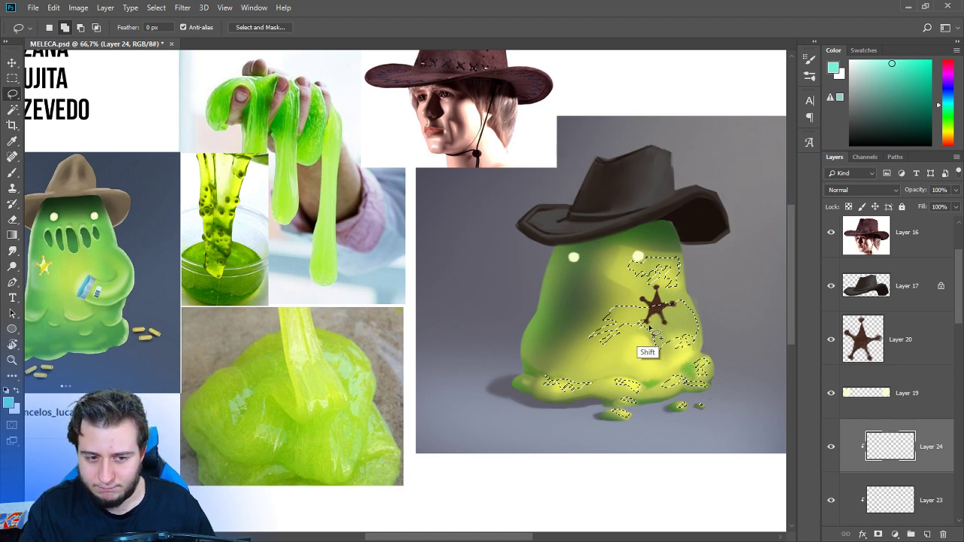
key("alt")
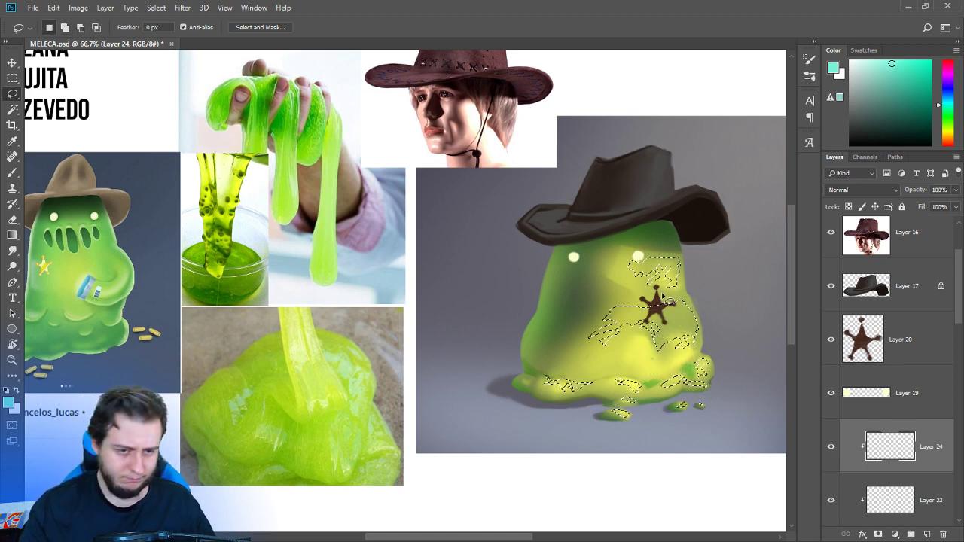
key("shift")
Fill the selected reflection shapes with pale turquoise using the soft 300 brush at 300 px, and clear the selection.
key("b")
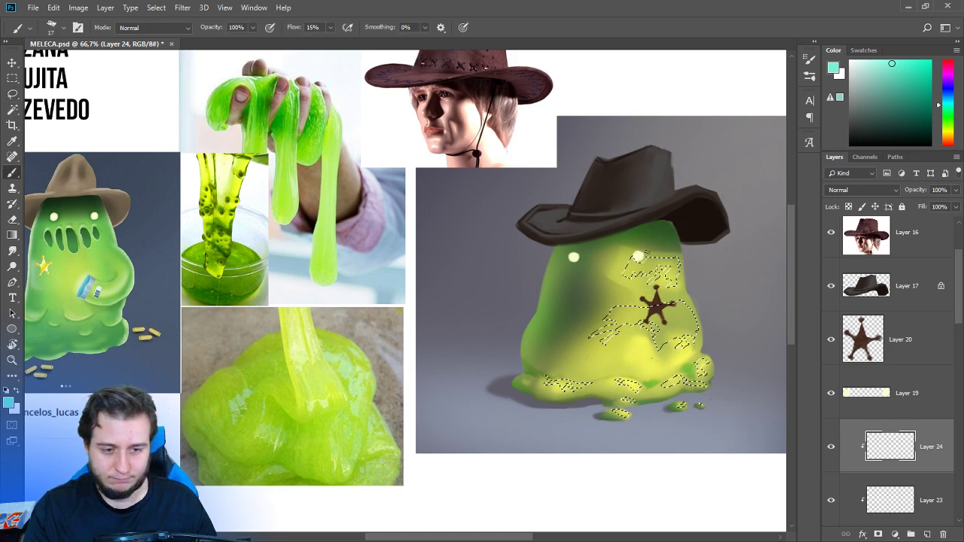
right_click(639, 274)
left_click(553, 374)
left_click(473, 336)
mouse_move(657, 385)
left_mouse_down()
mouse_move(653, 354)
mouse_move(692, 386)
mouse_move(580, 266)
left_mouse_up()
left_click_drag(662, 348, 581, 411)
mouse_move(619, 210)
left_mouse_down()
mouse_move(645, 376)
mouse_move(530, 365)
mouse_move(672, 259)
mouse_move(538, 371)
mouse_move(675, 223)
mouse_move(670, 410)
left_mouse_up()
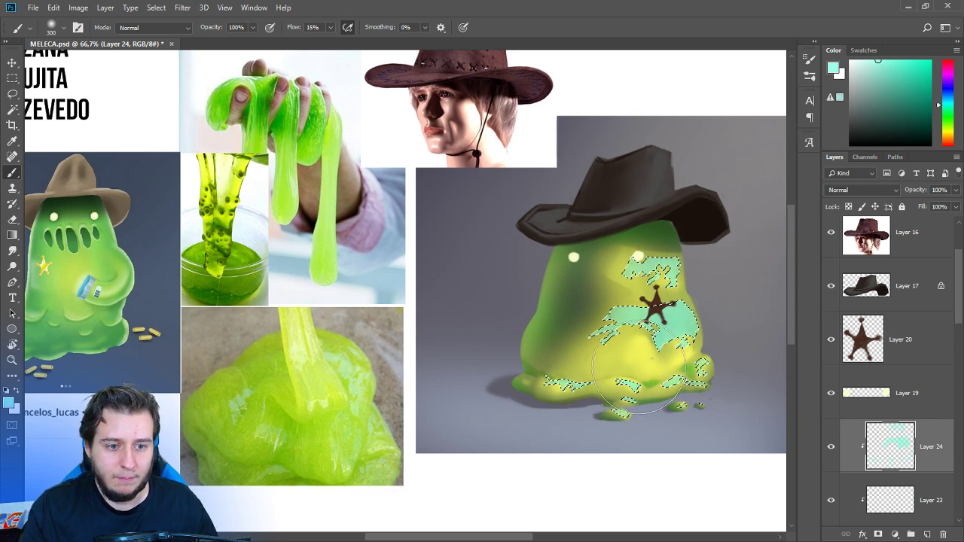
key("ctrl+d")
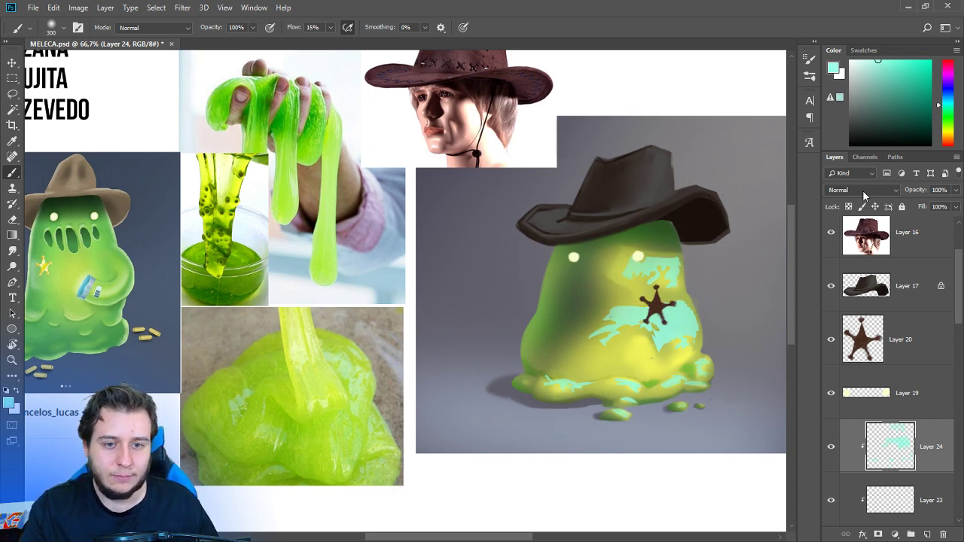
Set the turquoise reflection layer to Screen blending at 52% opacity.
left_click(861, 190)
left_click(845, 295)
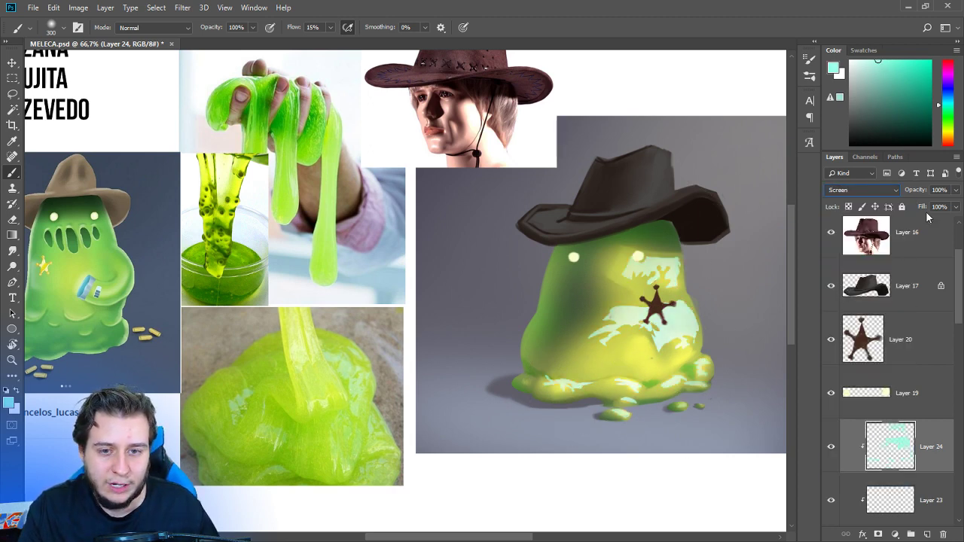
left_click(954, 190)
left_click_drag(954, 206, 936, 206)
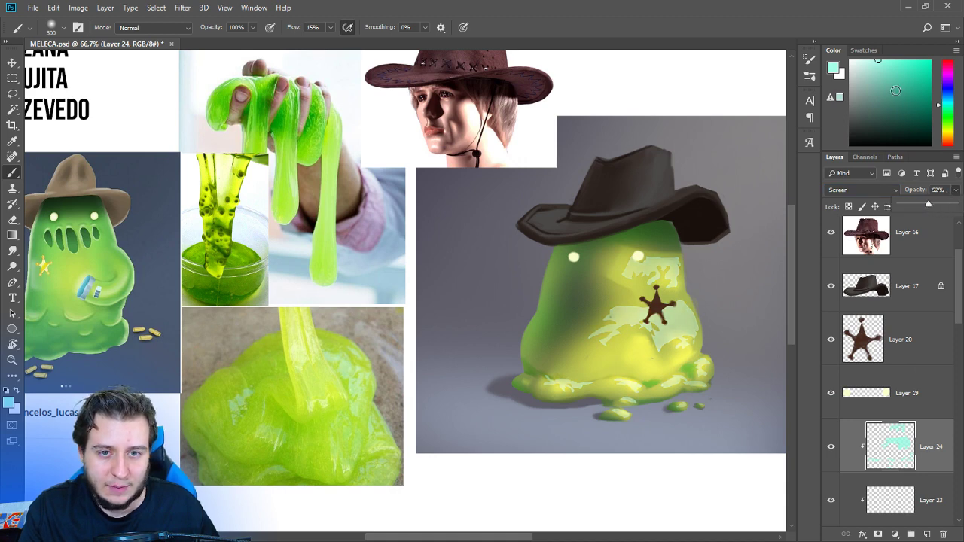
Lock the reflection layer's transparent pixels and tint its patches with a deeper teal using the soft brush.
left_click(896, 72)
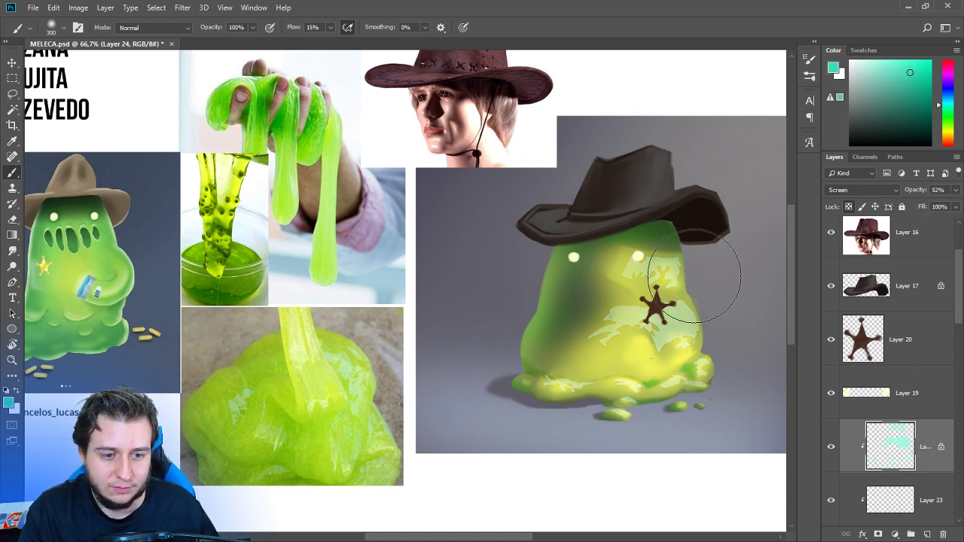
left_click(849, 208)
left_click(849, 207)
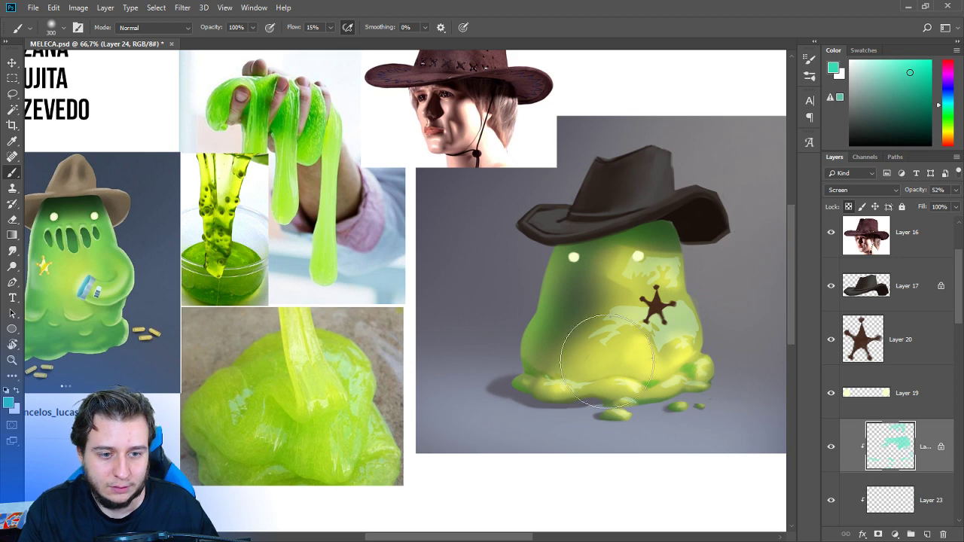
Unlock the layer's transparency and soften the reflection patches with the Smudge tool at 78 px and 64% strength.
left_click(12, 251)
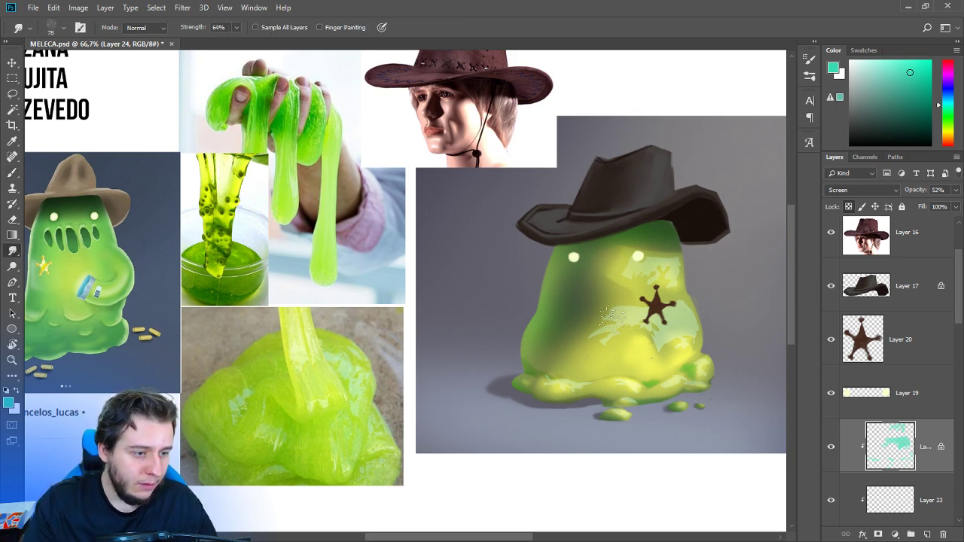
left_click(850, 207)
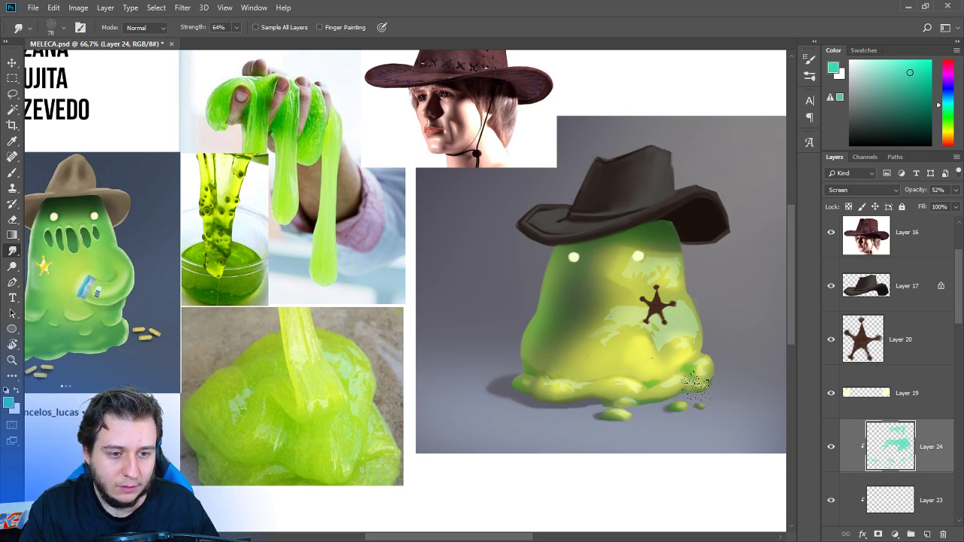
key("ctrl+minus")
key("ctrl+minus")
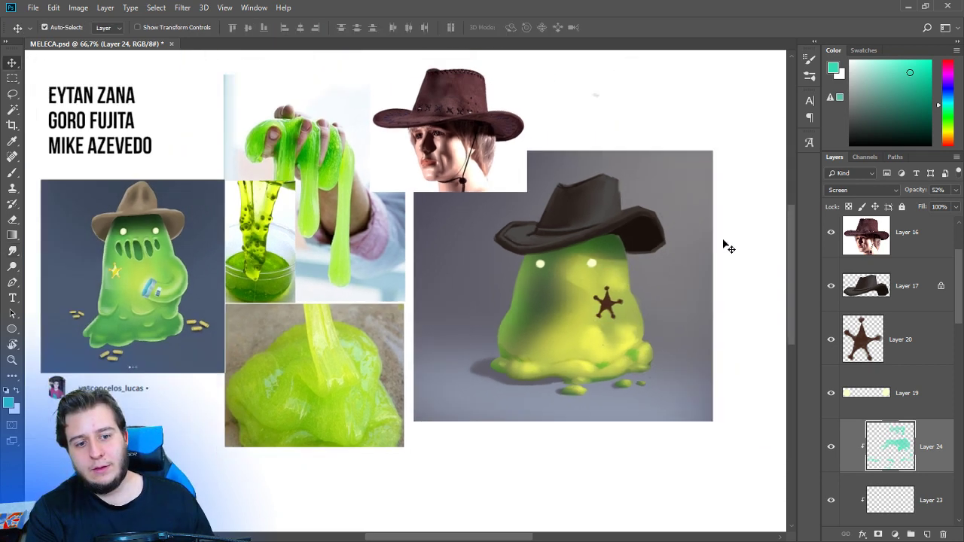
key("ctrl+plus")
key("ctrl+plus")
mouse_move(582, 346)
left_mouse_down()
mouse_move(648, 407)
mouse_move(595, 405)
mouse_move(645, 393)
mouse_move(584, 320)
mouse_move(611, 418)
mouse_move(571, 387)
mouse_move(614, 389)
left_mouse_up()
Add a new layer directly beneath the eyes layer and switch to the Chalky Square Painting brush at 12 px.
key("b")
right_click(596, 254)
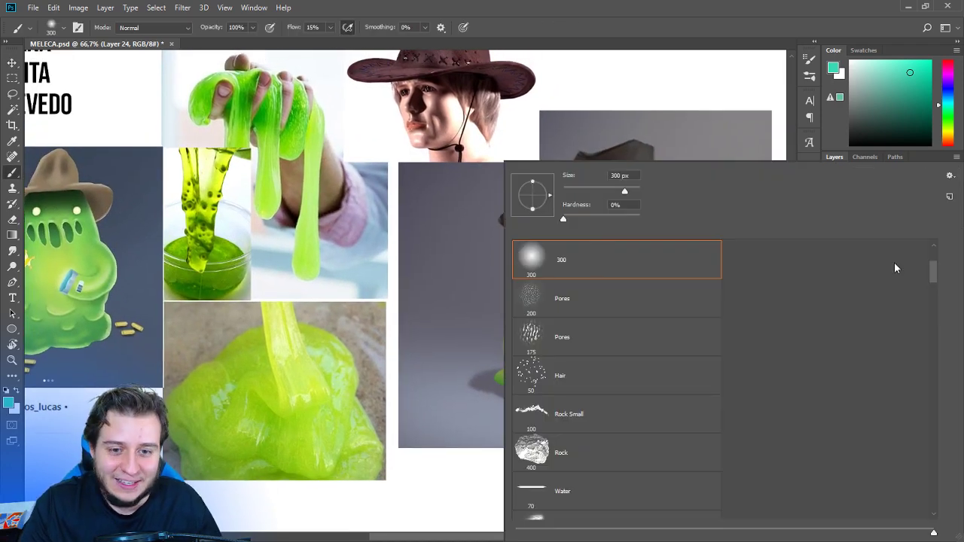
left_click_drag(931, 270, 932, 251)
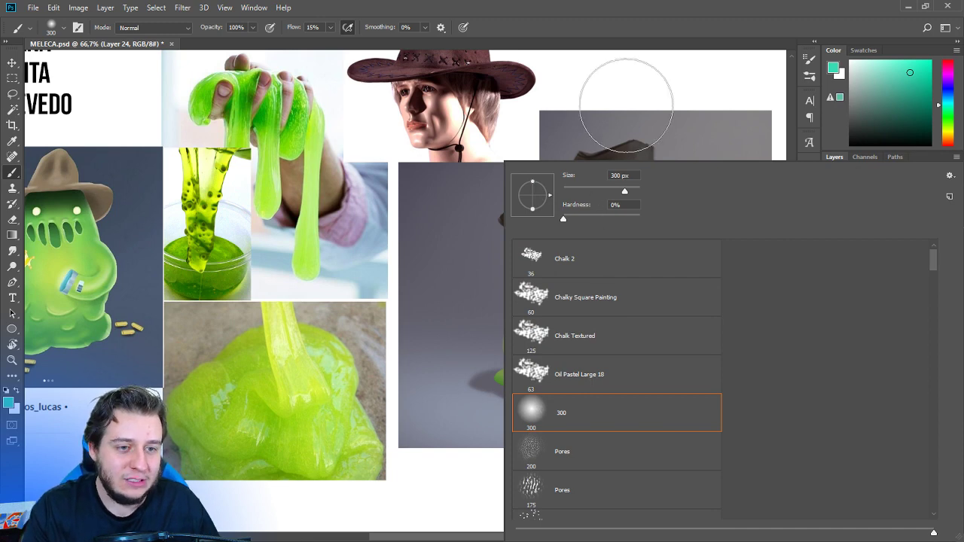
key("Escape")
key("v")
left_click(619, 255, "ctrl")
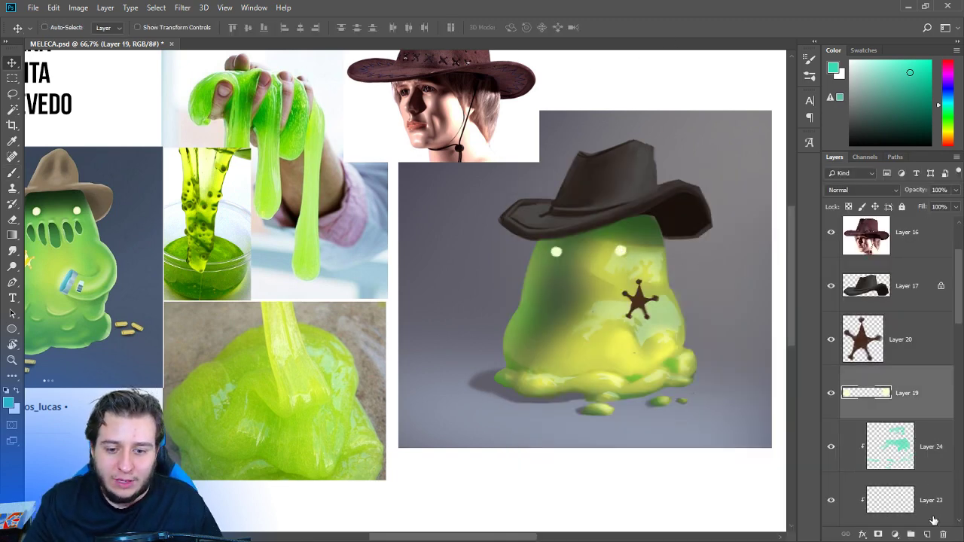
left_click(927, 533)
left_click_drag(906, 459, 906, 461)
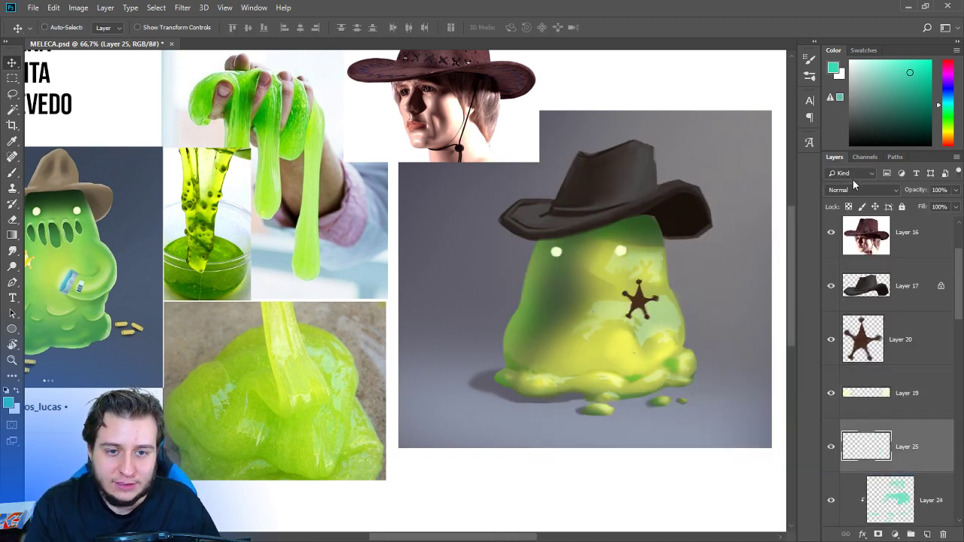
key("b")
right_click(602, 261)
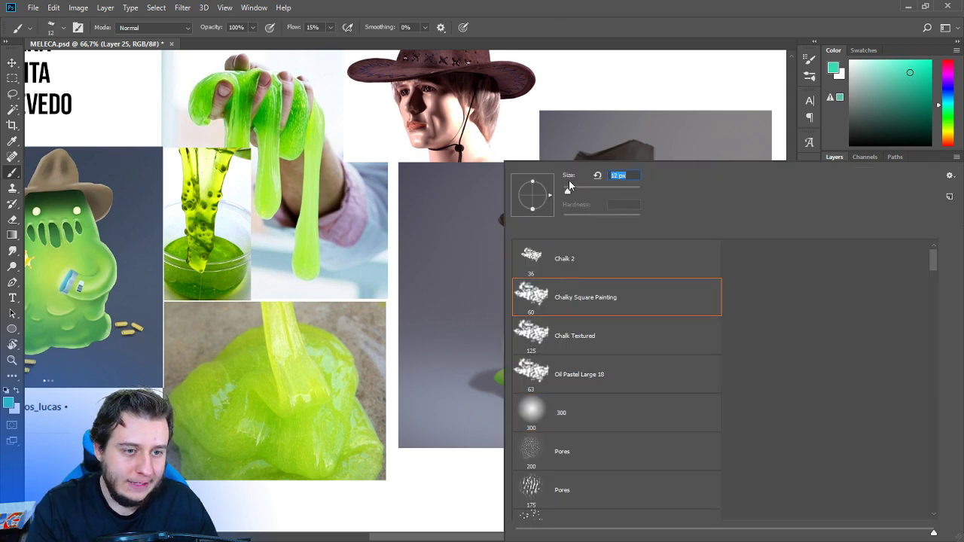
key("Escape")
Copy a lassoed piece of the bubbly slime reference to a new layer, place it beside the slime character and bring it to the front.
key("v")
left_click(226, 212, "ctrl")
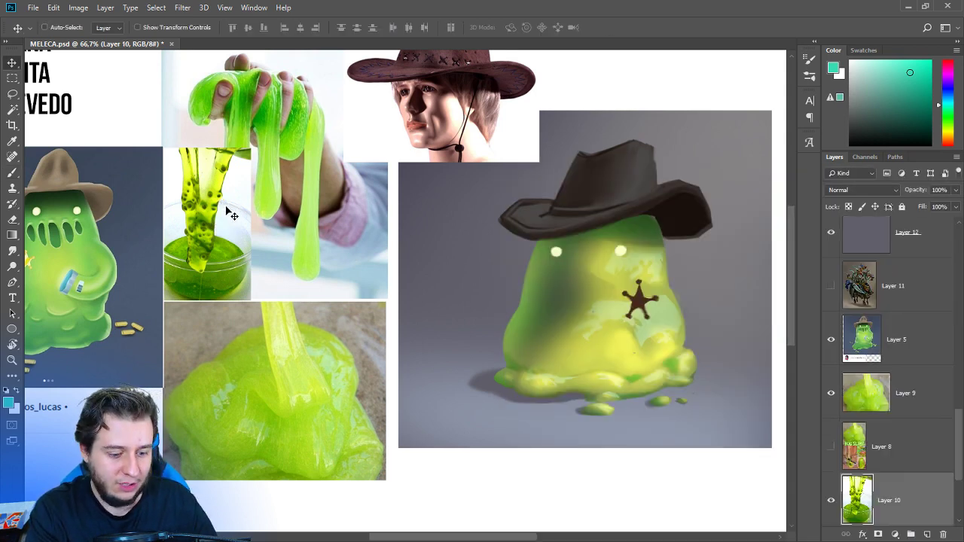
key("l")
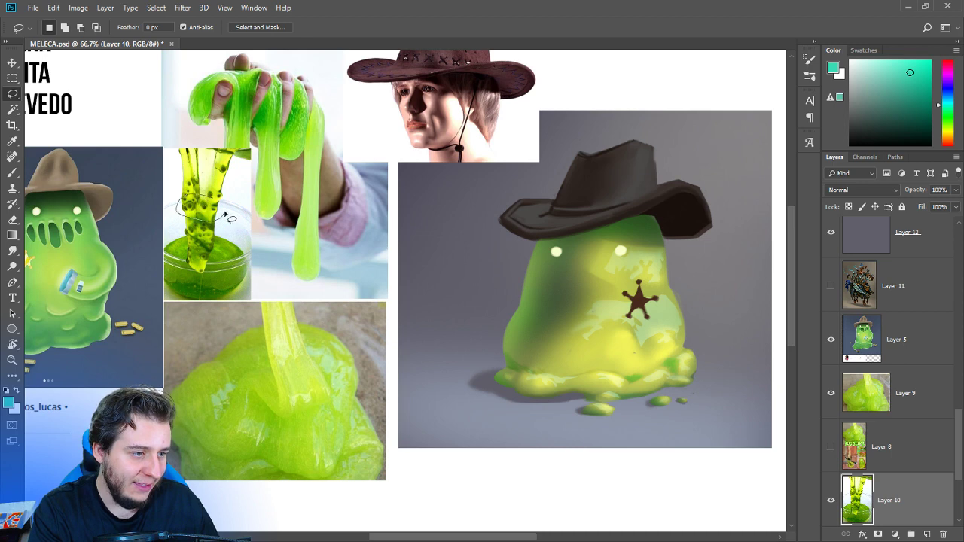
left_click_drag(225, 213, 224, 205)
key("ctrl+j")
key("v")
mouse_move(273, 223)
left_mouse_down()
mouse_move(619, 260)
mouse_move(591, 281)
mouse_move(582, 258)
mouse_move(477, 233)
left_mouse_up()
key("ctrl+shift+bracketright")
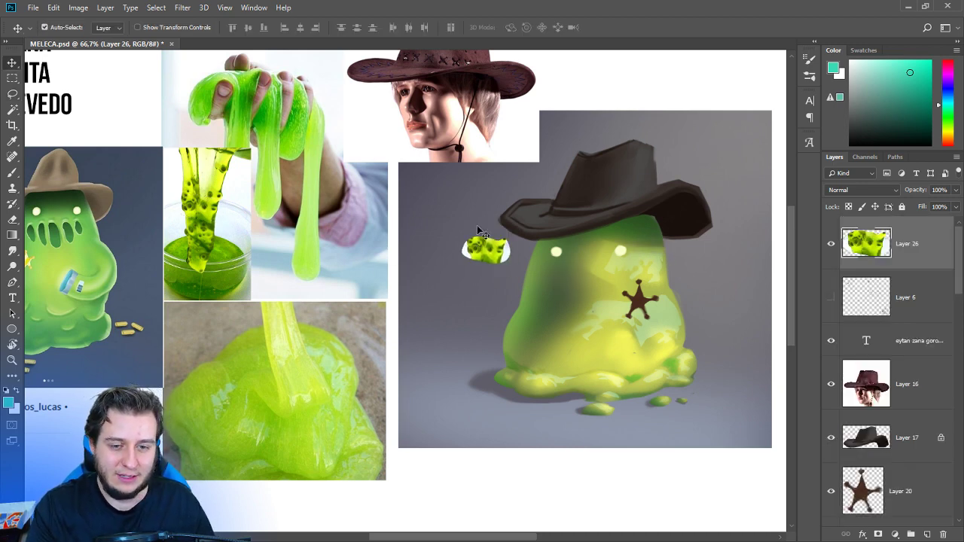
key("ctrl+plus")
scroll(527, 248, "right", 3)
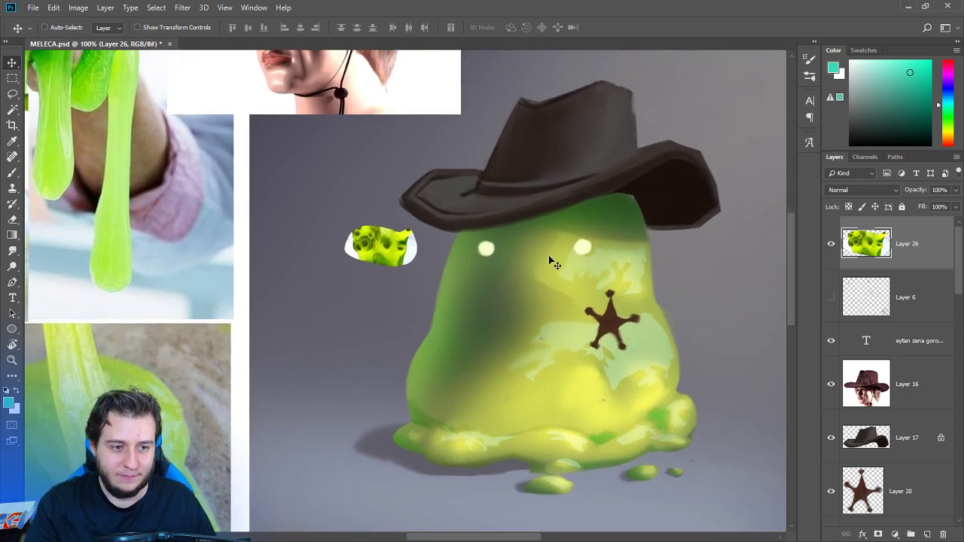
Add a new clipped layer above the reflection layer and set the Chalky Square Painting brush to 15 px.
left_click(632, 284, "ctrl")
left_click_drag(923, 494, 920, 369)
key("b")
right_click(576, 226)
left_click(644, 46)
left_click_drag(570, 190, 563, 190)
right_click(496, 227)
left_click(640, 38)
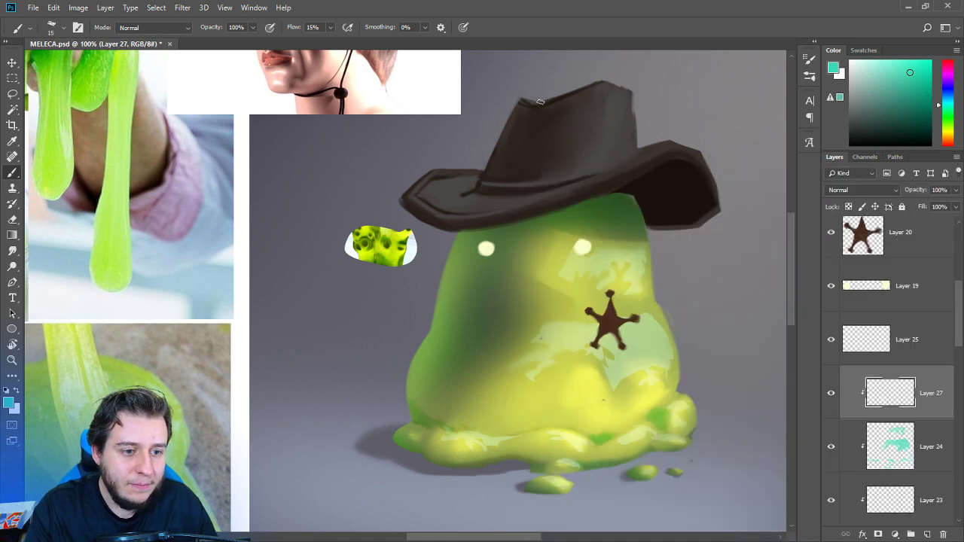
Paint a round bubble-like socket around the left eye using dark and lighter greens sampled from the slime.
left_click(504, 276, "alt")
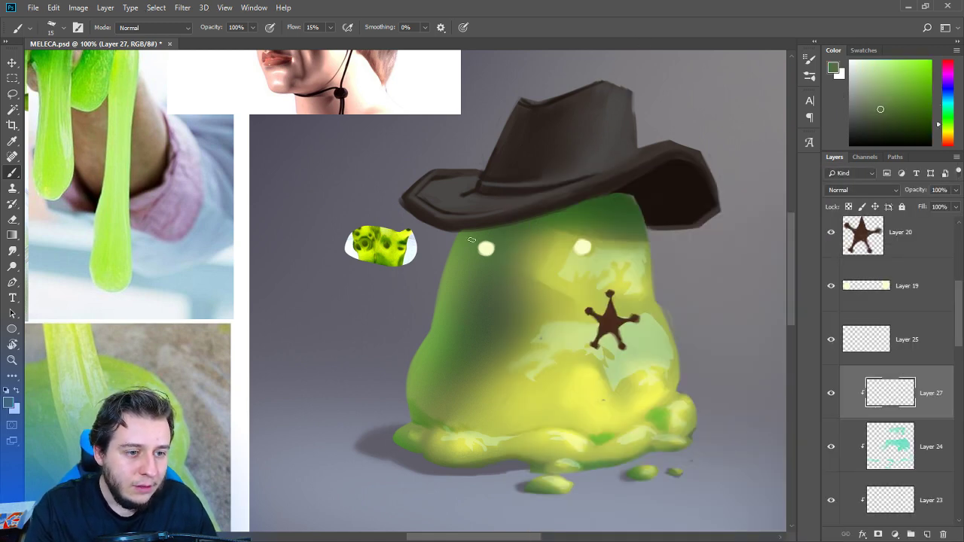
left_click(501, 293, "alt")
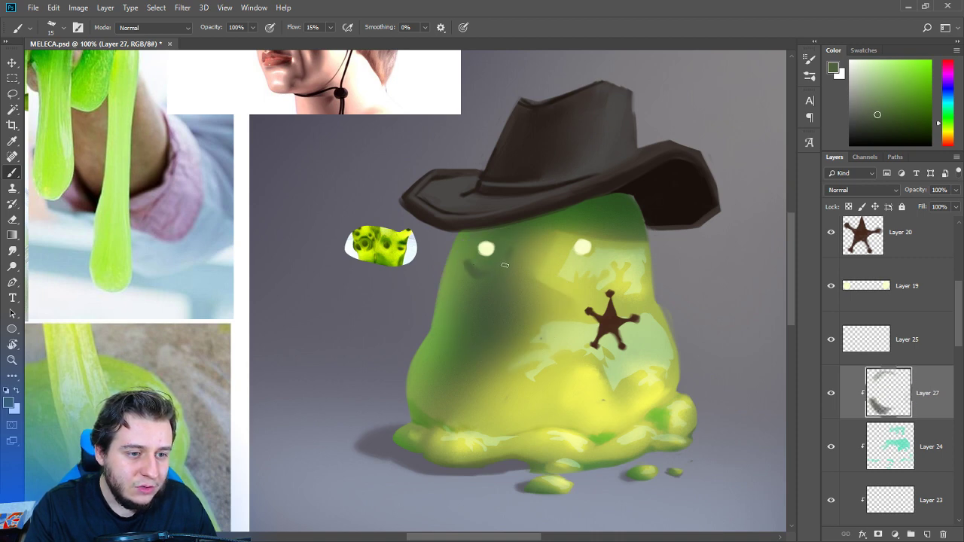
left_click(555, 263, "alt")
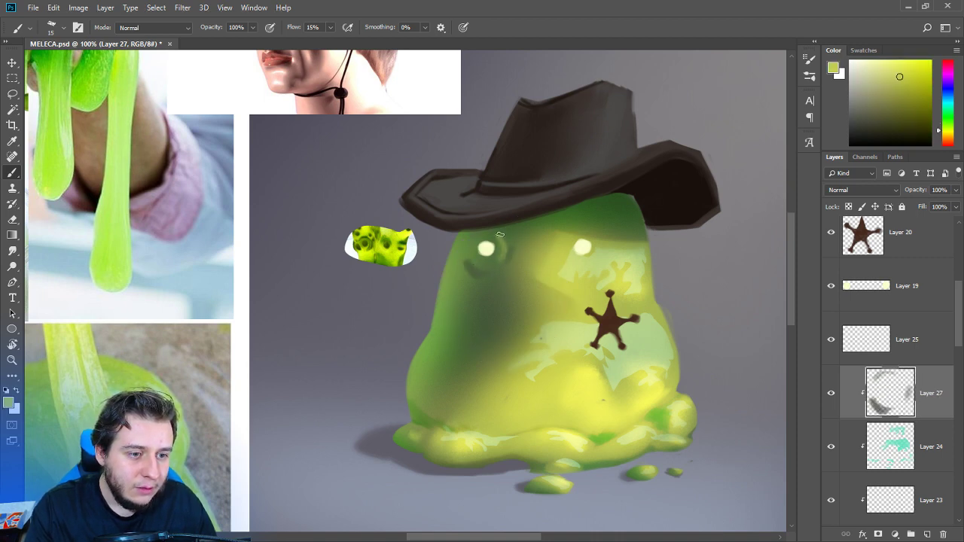
left_click(498, 234, "alt")
left_click_drag(500, 262, 470, 260)
left_click(464, 254, "alt")
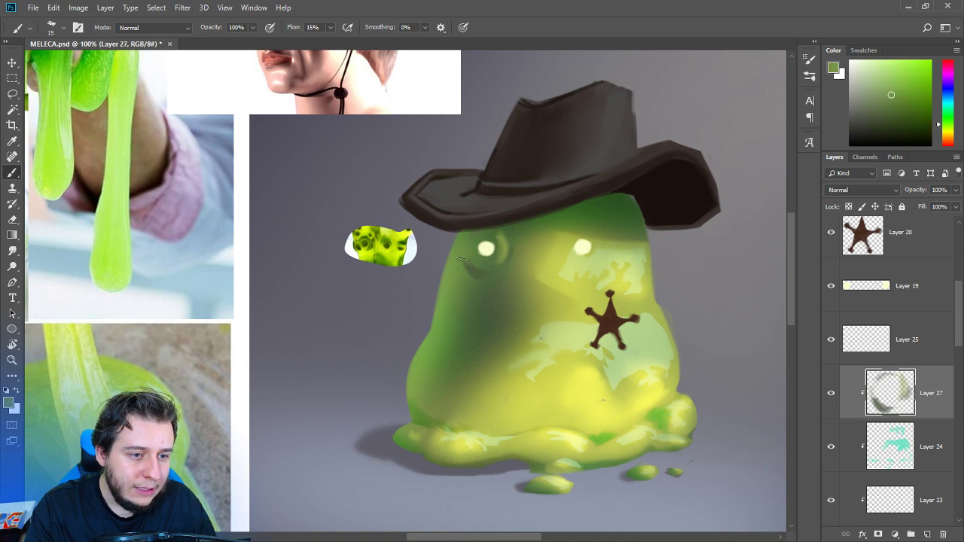
left_click(482, 303, "alt")
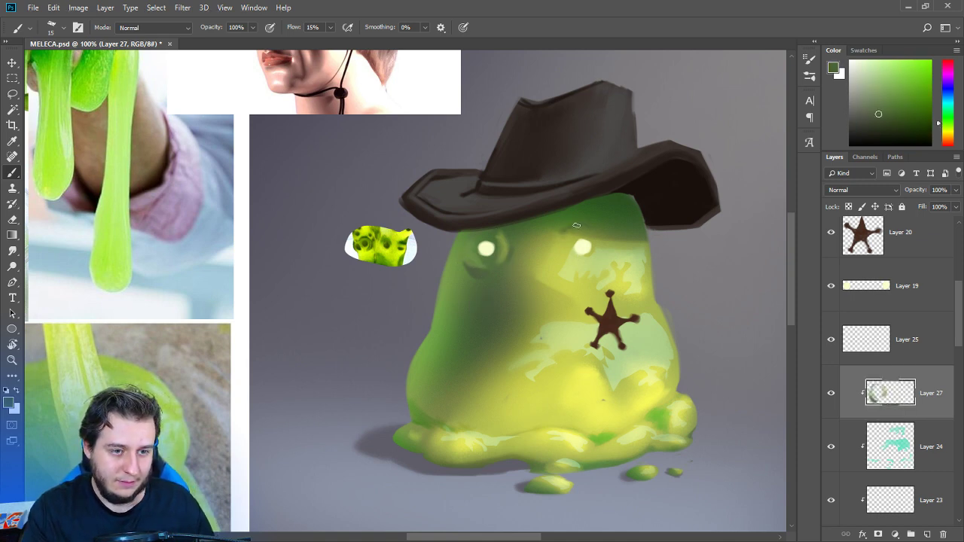
Paint a dark green arc above the right eye and add sampled yellow-green touches beneath it.
left_click(565, 274, "alt")
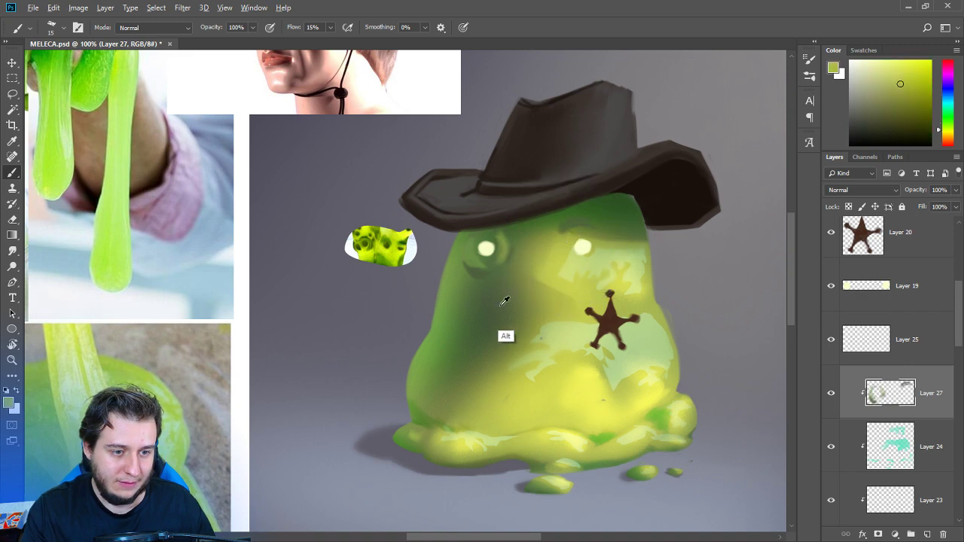
left_click(597, 264, "alt")
left_click(883, 124)
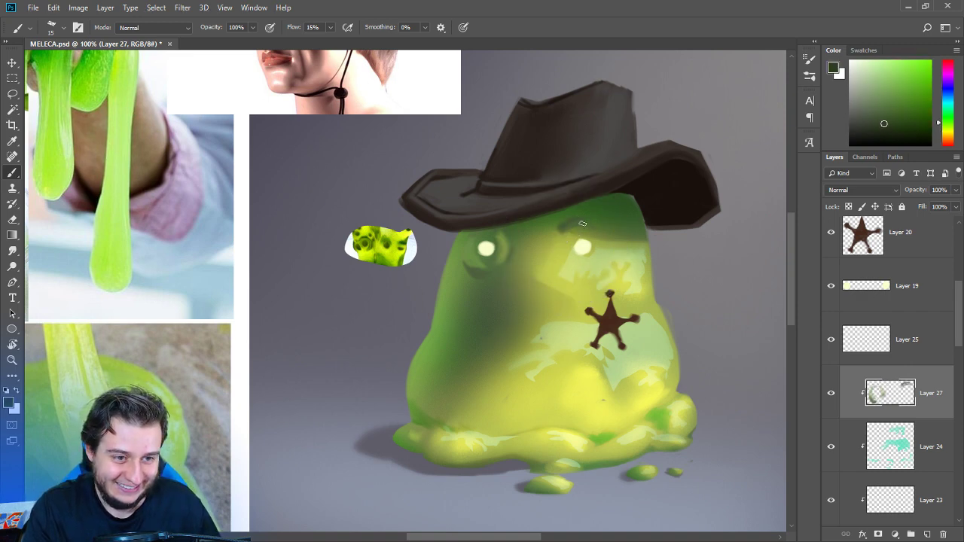
left_click_drag(557, 234, 593, 221)
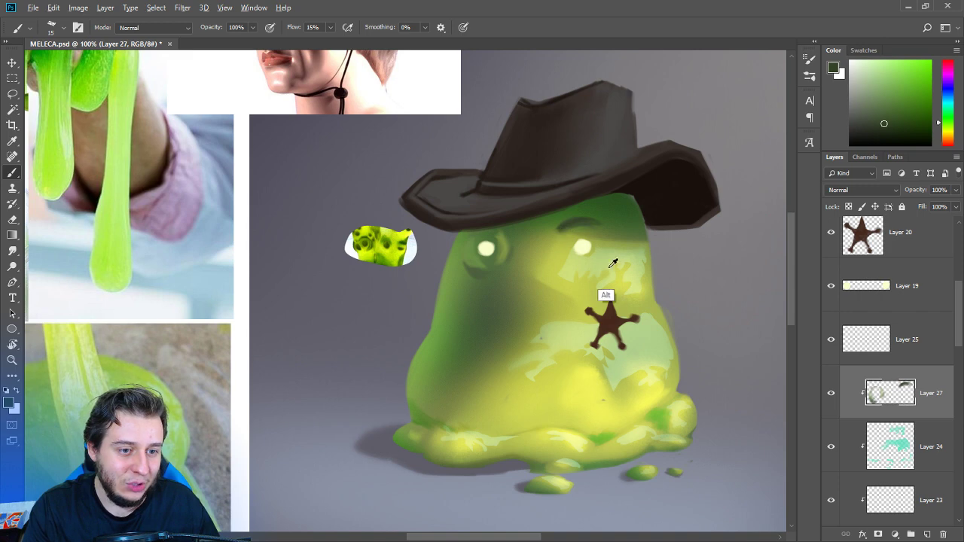
left_click(585, 318, "alt")
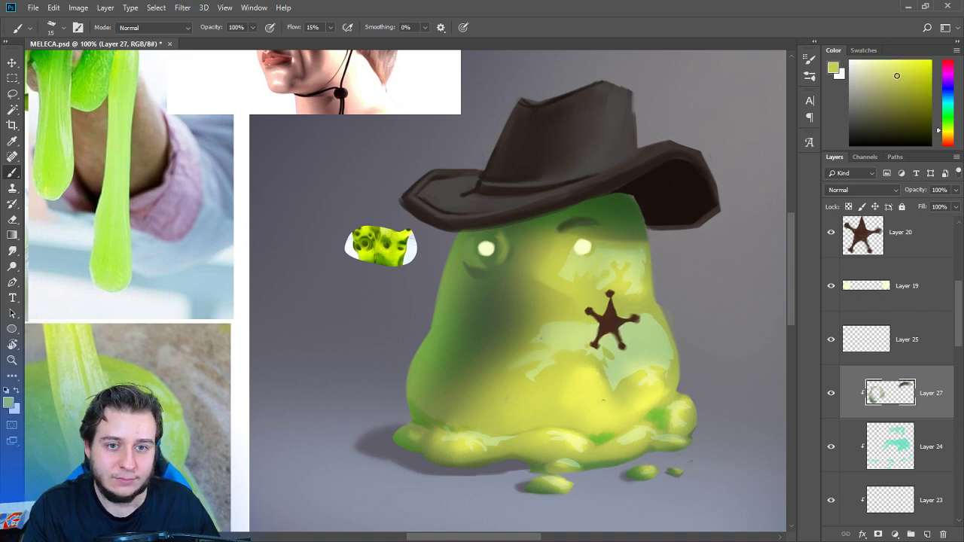
left_click(578, 275, "alt")
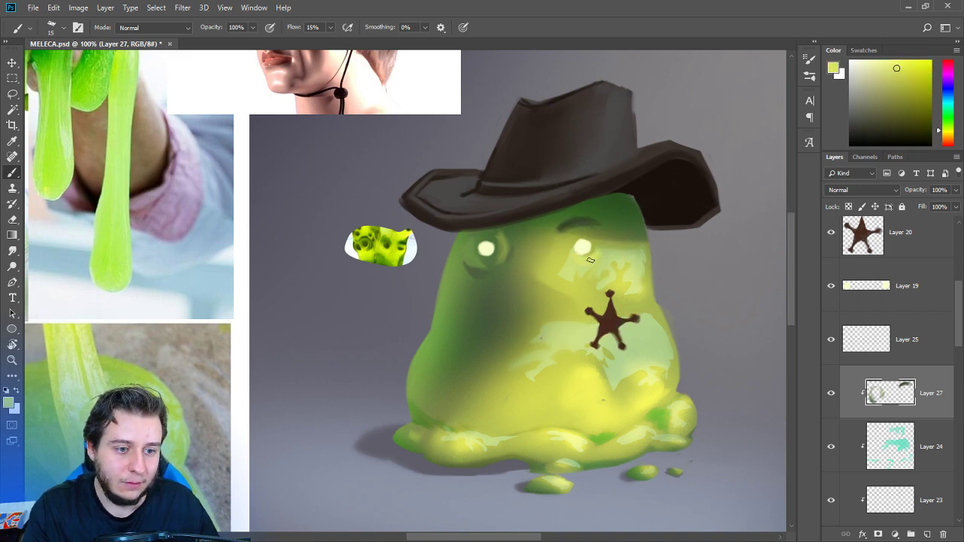
Soften the painted sockets around both eyes with the Smudge tool at 42 px.
left_click(13, 251)
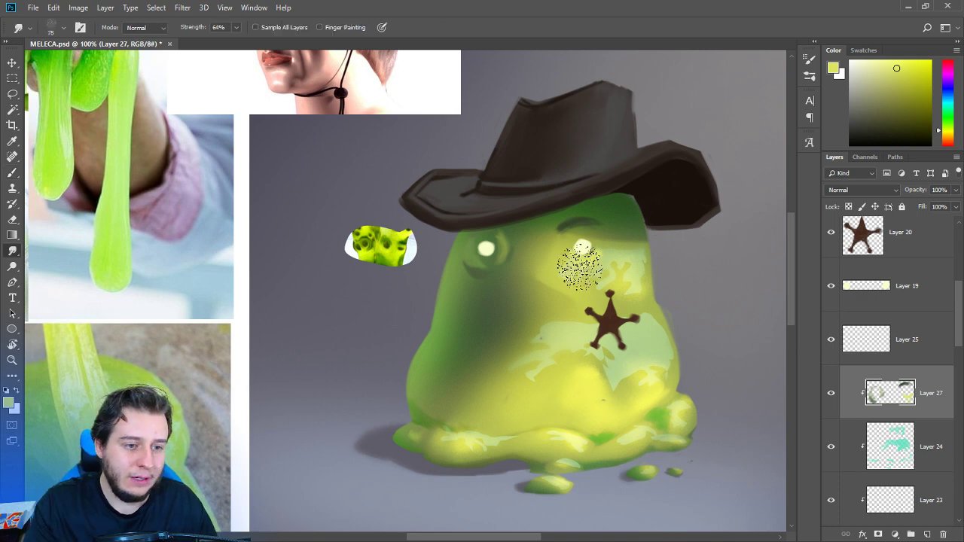
right_click(593, 268)
left_click_drag(578, 195, 579, 194)
left_click(493, 285)
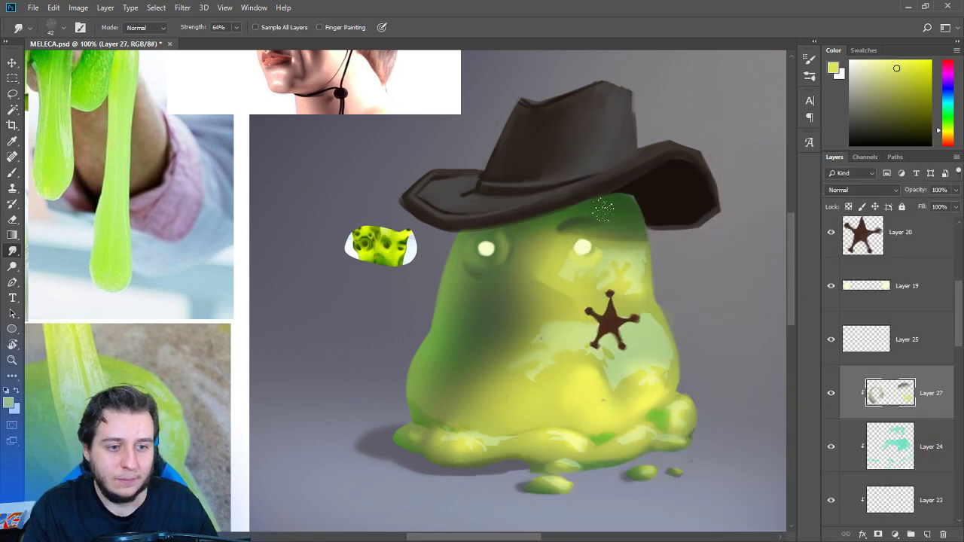
Switch to the soft 300 brush at 91 px and add a new layer set to Color Dodge.
key("b")
left_click_drag(581, 278, 512, 301)
right_click(512, 301)
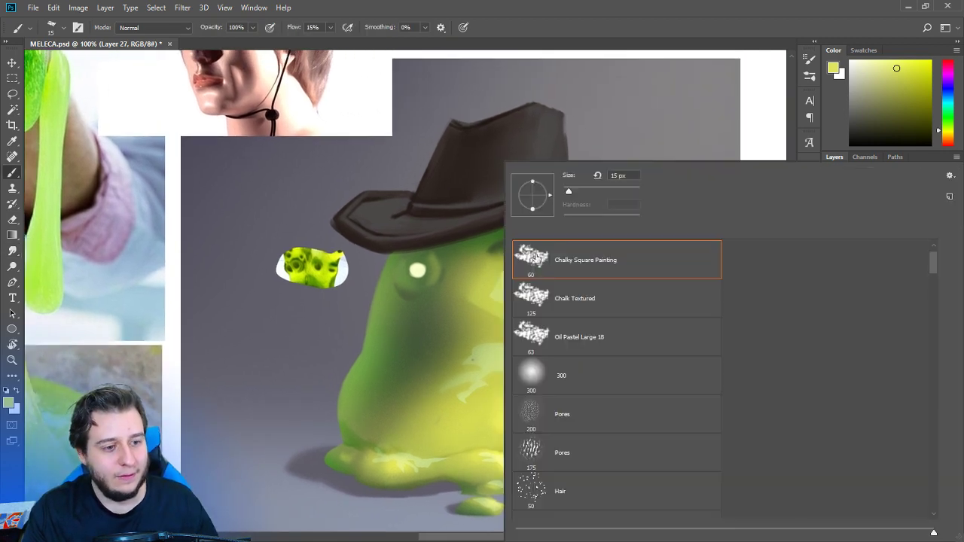
left_click(530, 371)
key("Return")
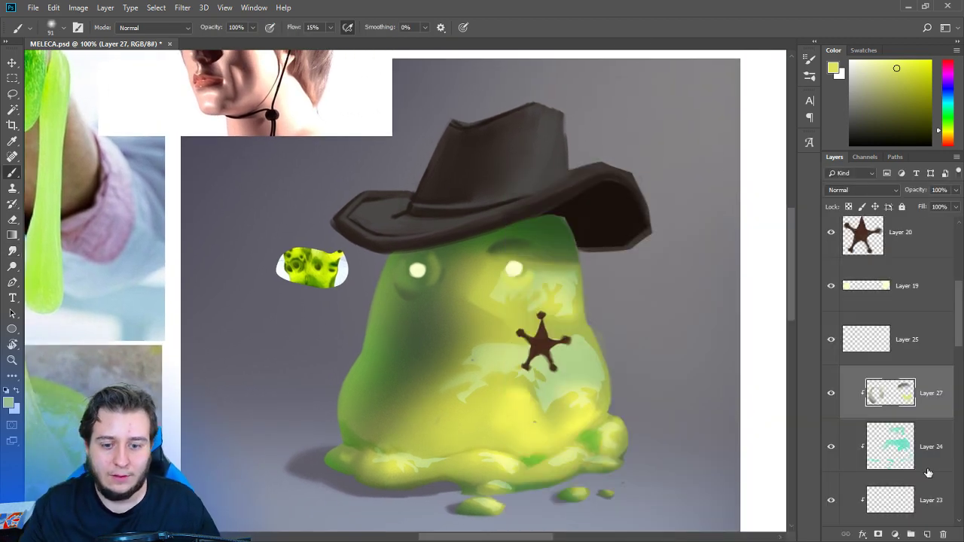
left_click(928, 533)
left_click(857, 189)
left_click(863, 301)
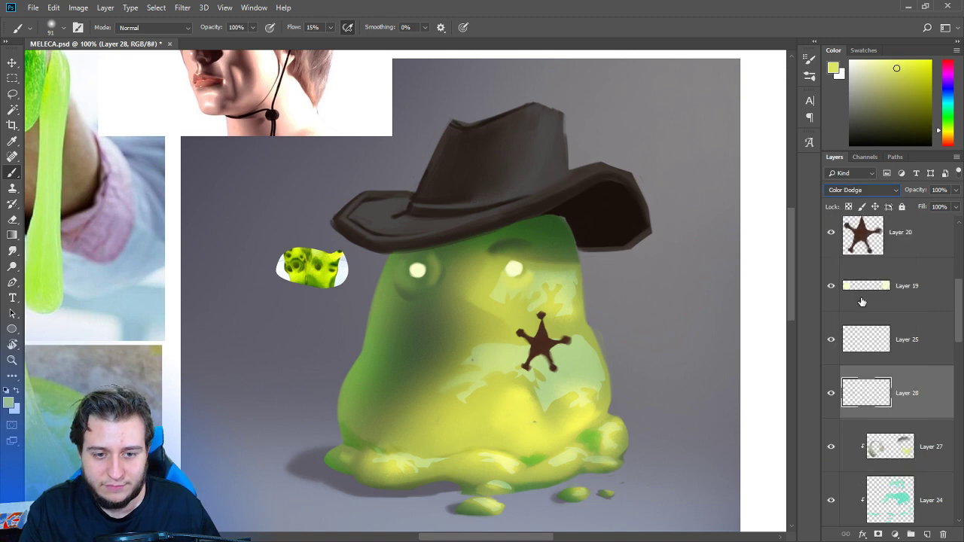
Paint a bright yellow-green glow around both eyes on the Color Dodge layer.
left_click_drag(901, 69, 930, 62)
left_click_drag(946, 131, 946, 121)
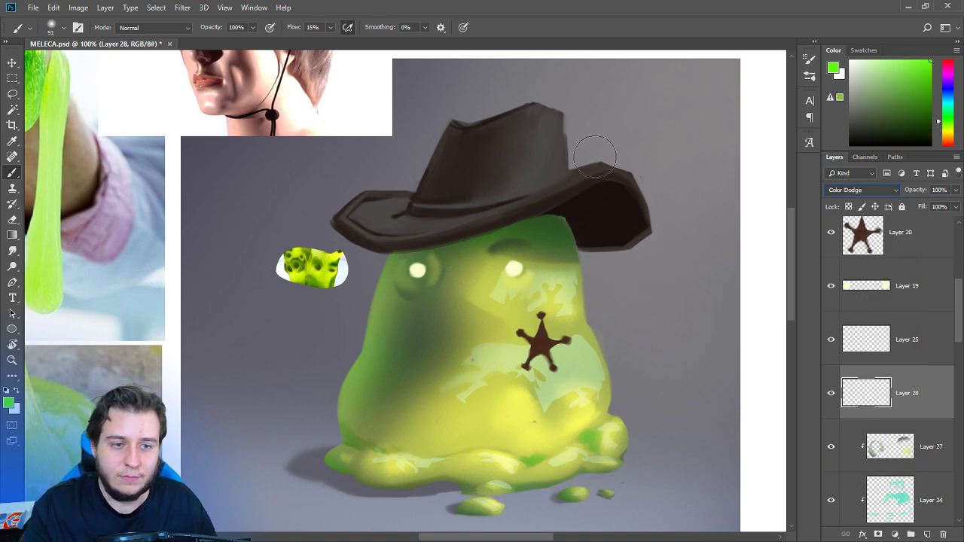
left_click_drag(415, 273, 420, 273)
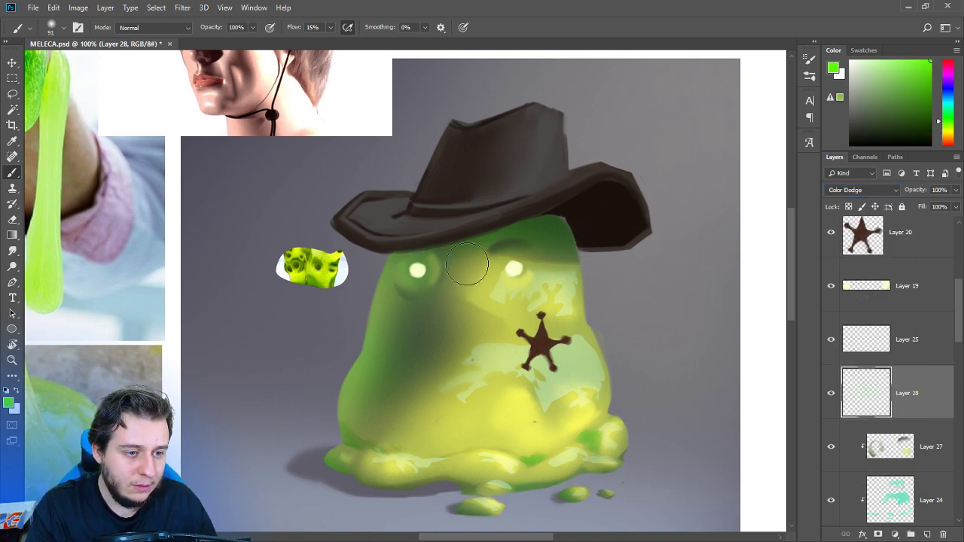
left_click(946, 127)
left_click_drag(513, 283, 514, 275)
left_click_drag(418, 273, 420, 271)
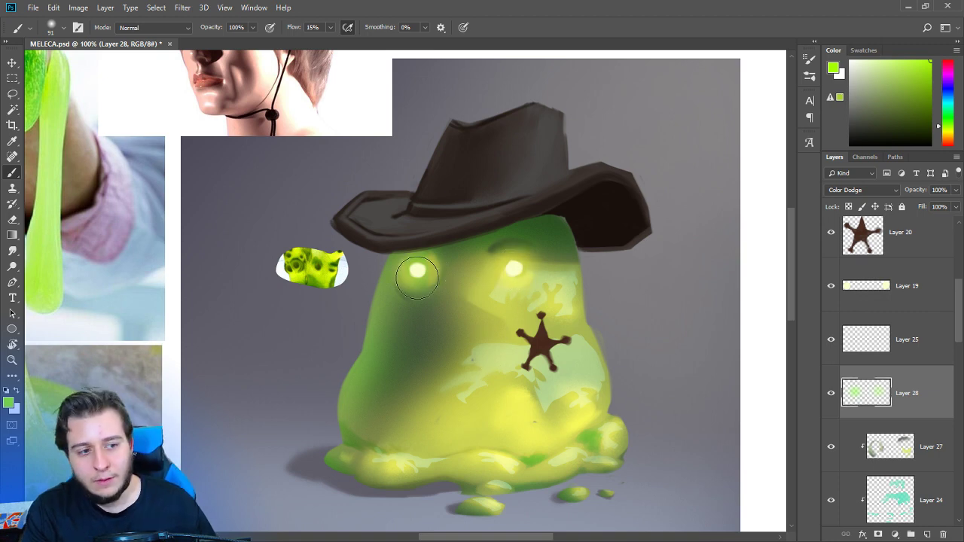
Reduce the soft brush to 31 px and intensify the glow close around the left eye.
right_click(417, 273)
left_click(560, 188)
left_click(613, 54)
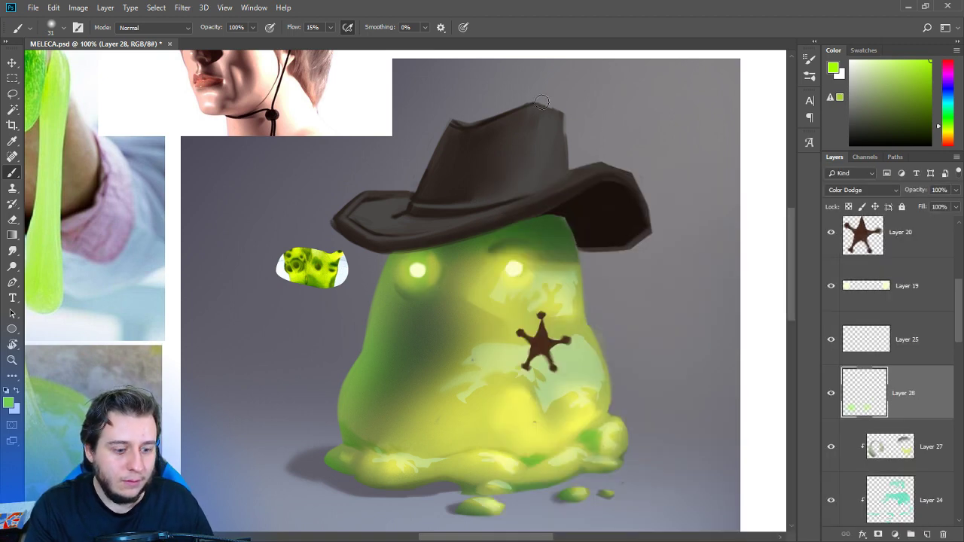
Lasso a crescent below the left eye, paint glow along its edge with the 81 px soft brush, deselect and smudge the edge.
key("l")
mouse_move(396, 286)
left_mouse_down()
mouse_move(432, 324)
mouse_move(390, 292)
left_mouse_up()
key("b")
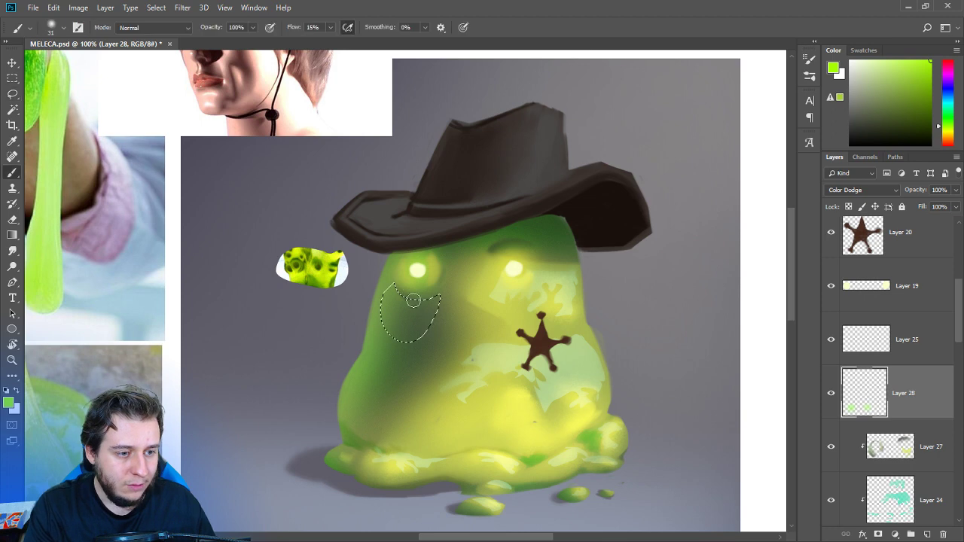
right_click(468, 261)
left_click_drag(544, 193, 563, 193)
key("Return")
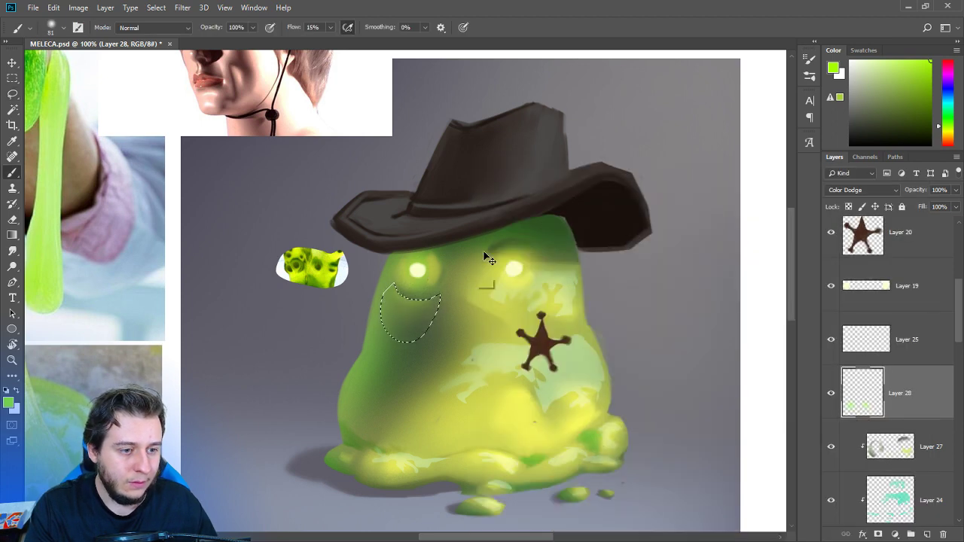
key("ctrl+d")
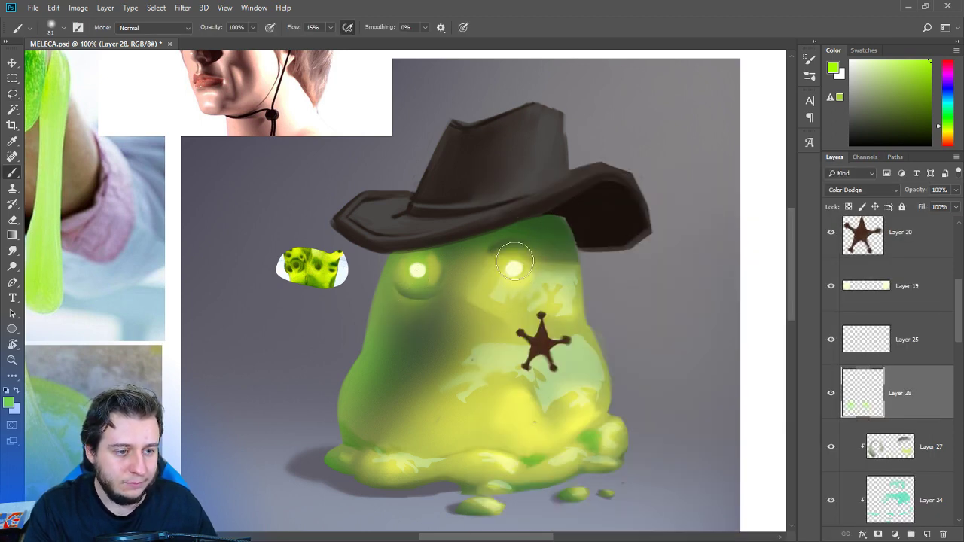
left_click(14, 253)
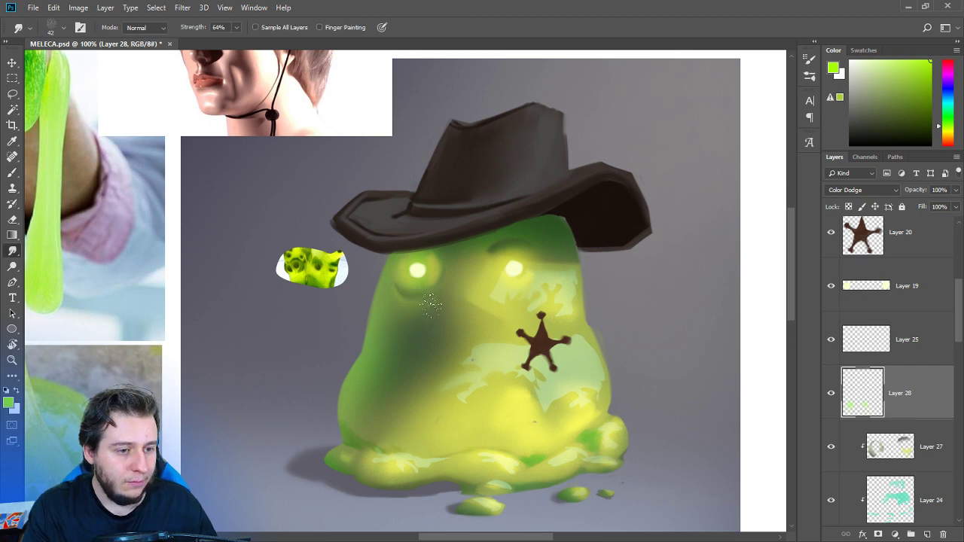
Switch to the Chalky Square Painting brush at 15 px and reset the colors to black and white.
key("b")
right_click(507, 221)
left_click(602, 297)
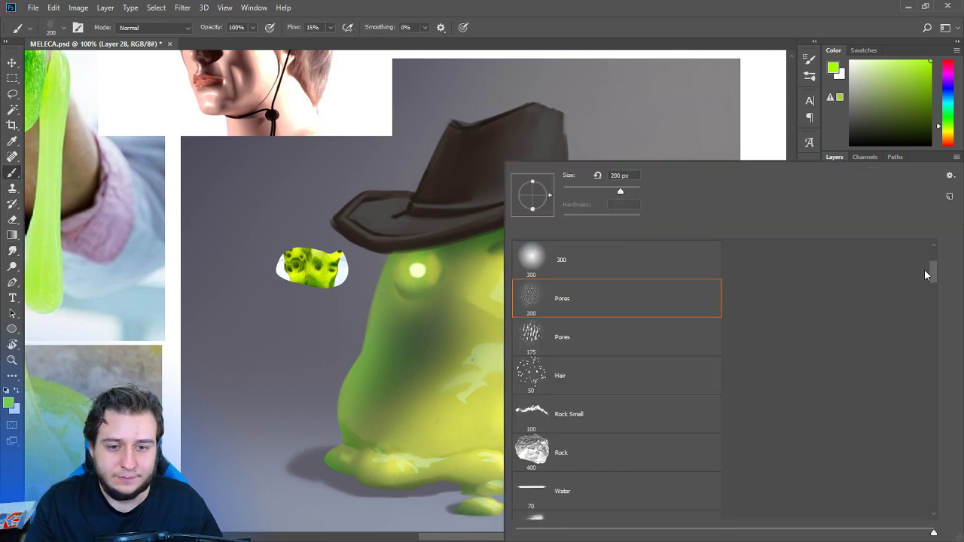
scroll(931, 274, "up", 2)
left_click(553, 304)
left_click(569, 191)
key("Return")
key("d")
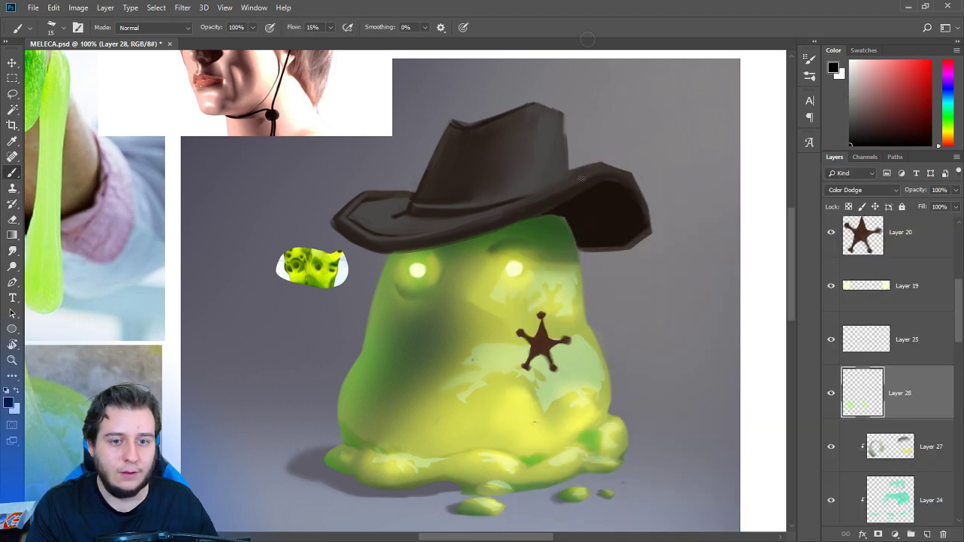
Add a new layer above the glow and touch up the left eye in white with the brush at 5 px.
key("x")
left_click(927, 534)
right_click(500, 246)
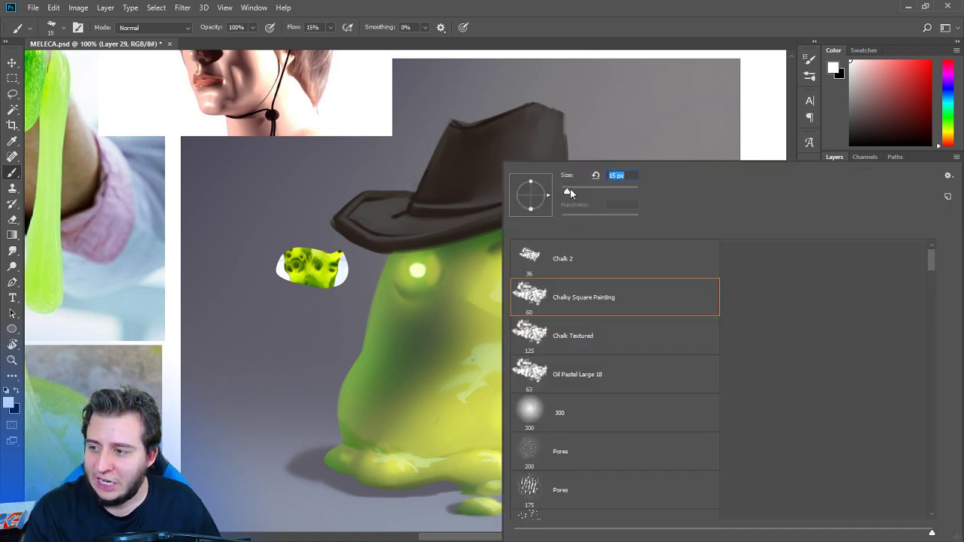
type("5")
key("Return")
key("ctrl+plus")
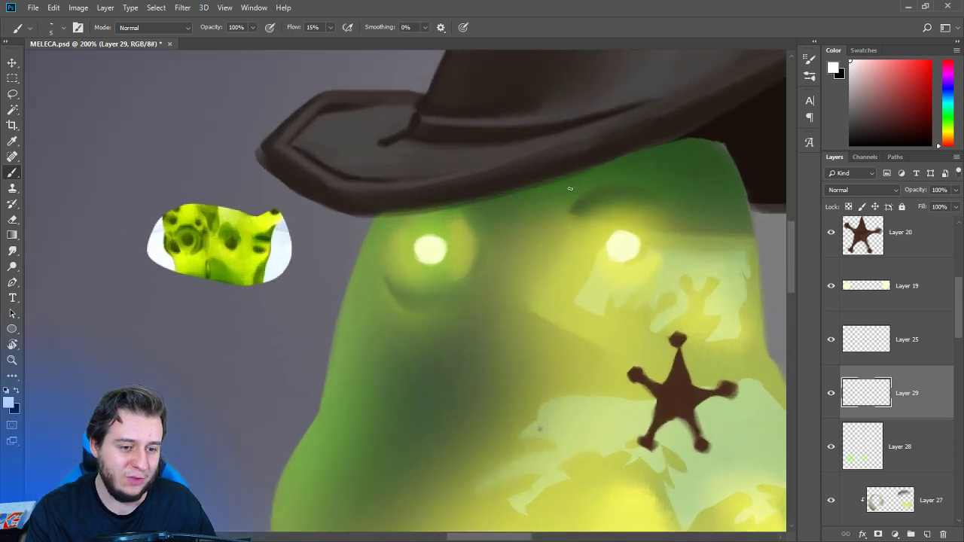
left_click_drag(423, 262, 428, 258)
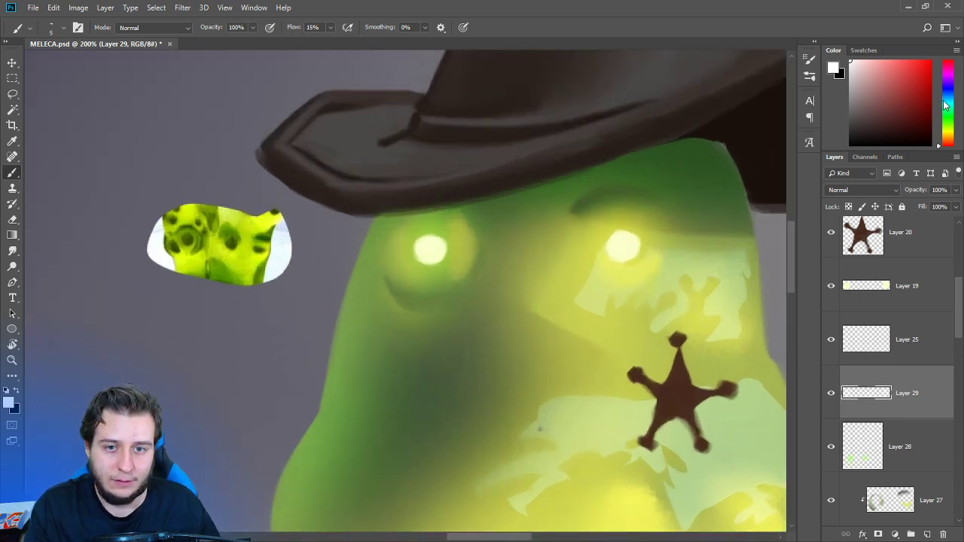
Choose a dark green and outline the edges of both glowing eyes.
mouse_move(947, 123)
left_mouse_down()
mouse_move(947, 103)
mouse_move(947, 116)
left_mouse_up()
left_click(896, 122)
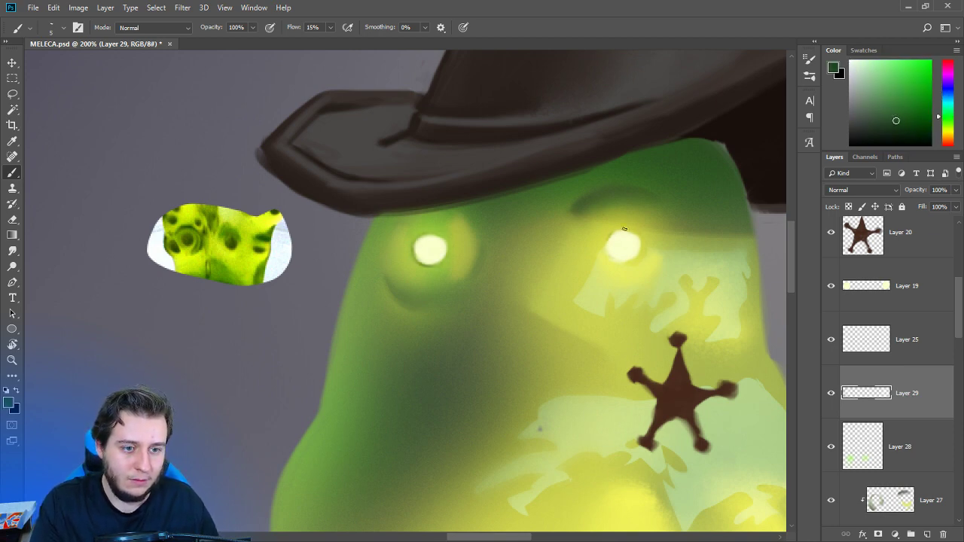
left_click_drag(637, 240, 633, 238)
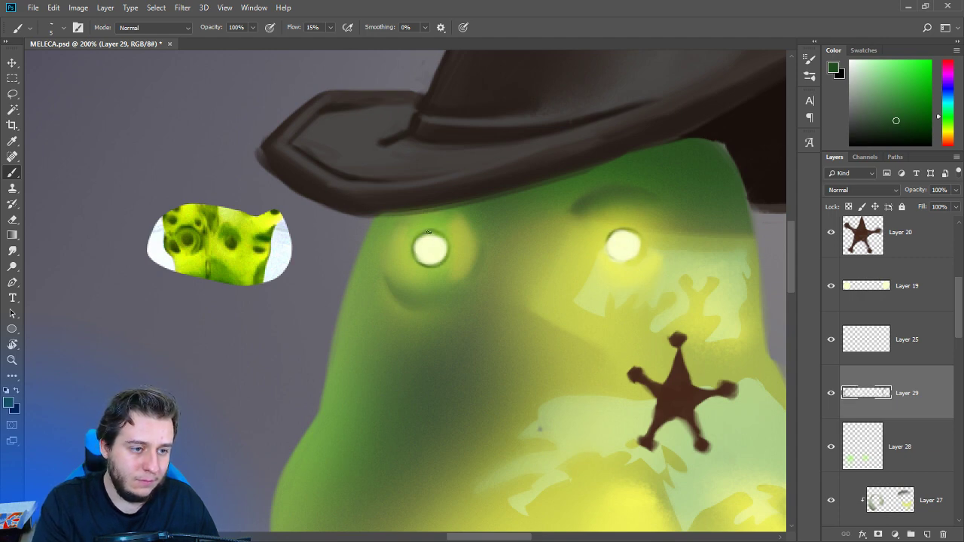
Add small dark green marks in the sockets around both eyes and soften the linework with the Smudge tool at 42 px.
left_click_drag(392, 292, 404, 294)
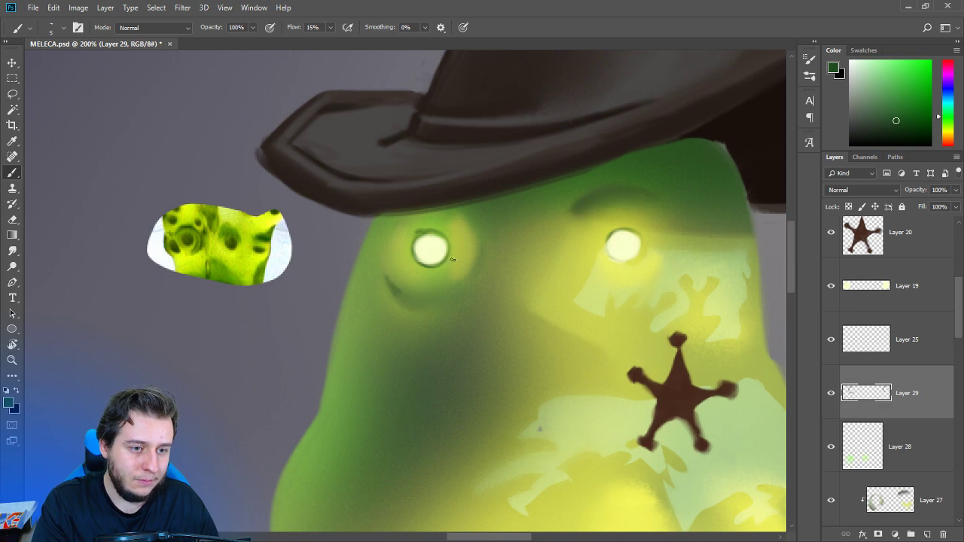
left_click_drag(664, 248, 667, 252)
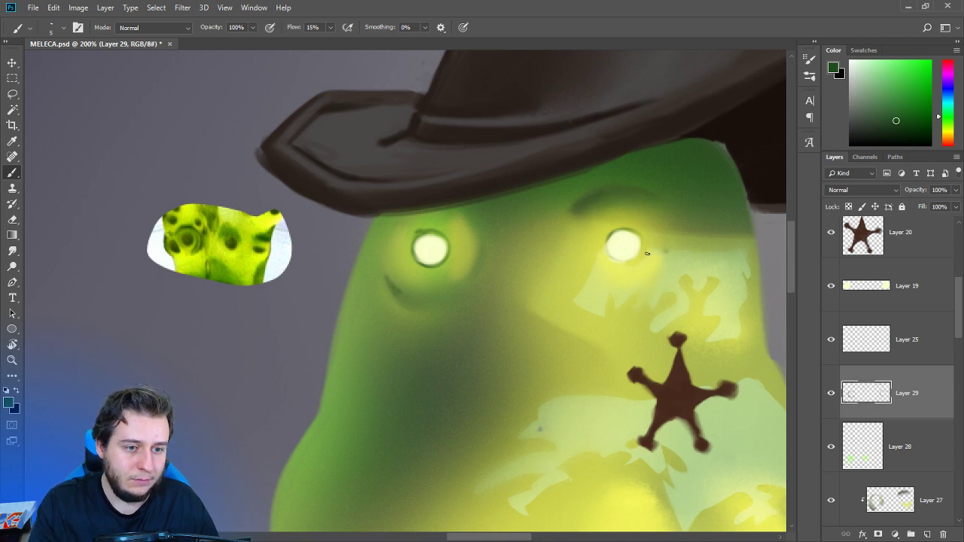
left_click(14, 251)
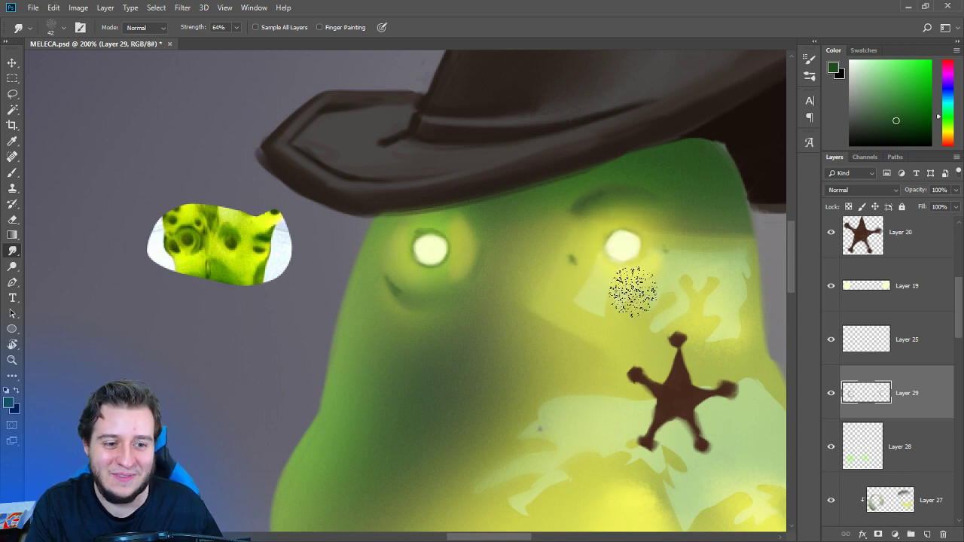
key("ctrl")
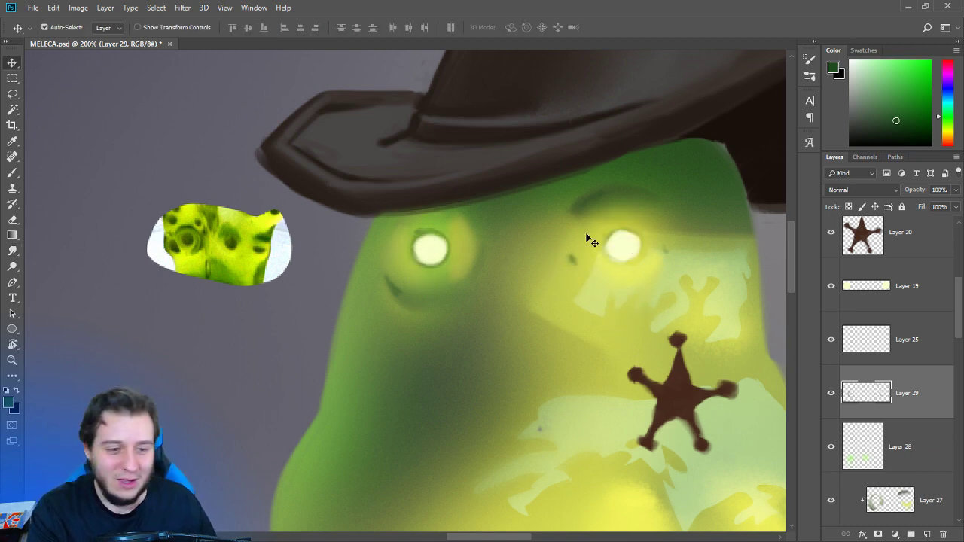
Make the hat's layer active and set up the soft round brush at 124 px.
key("ctrl+minus")
key("ctrl+plus")
key("ctrl+minus")
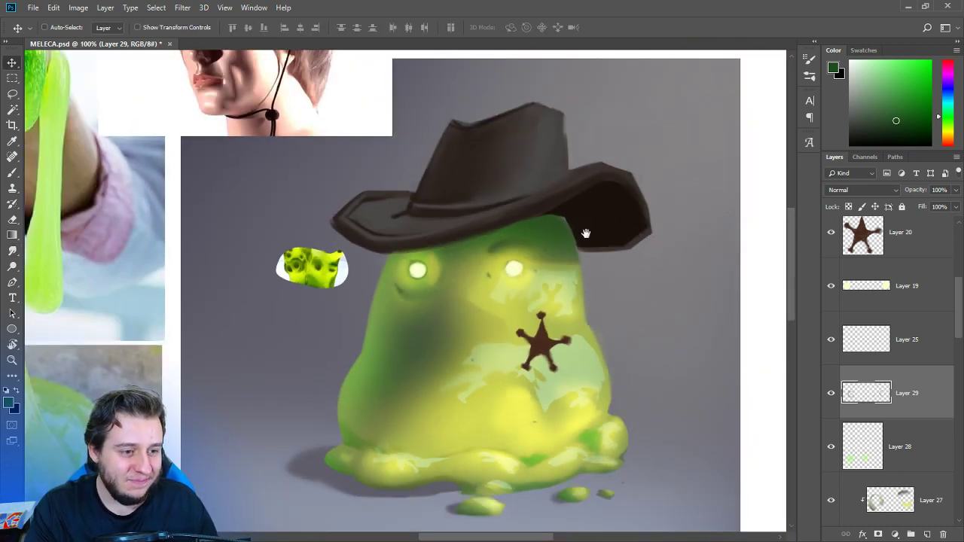
left_click_drag(585, 235, 605, 277)
left_click(600, 251, "ctrl")
key("b")
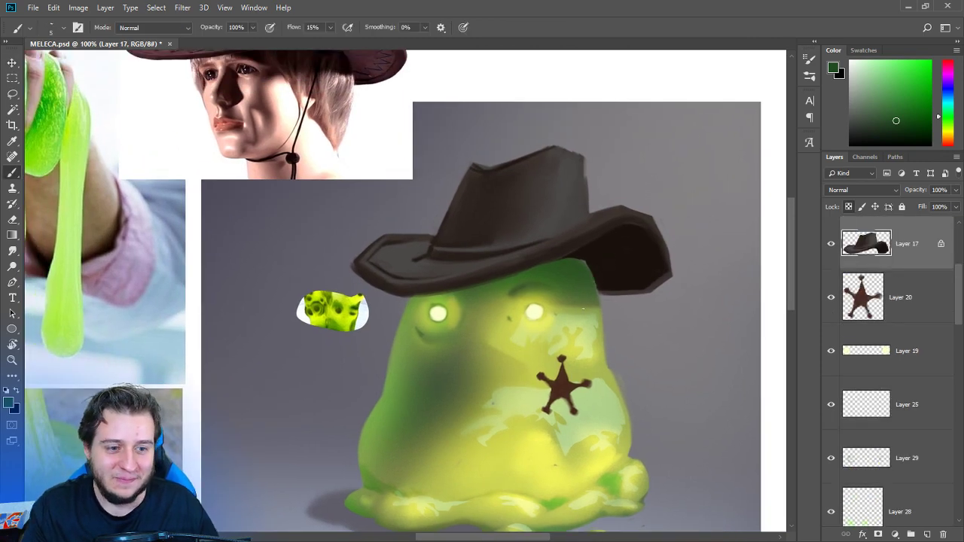
right_click(595, 252)
left_click(606, 189)
left_click(704, 68)
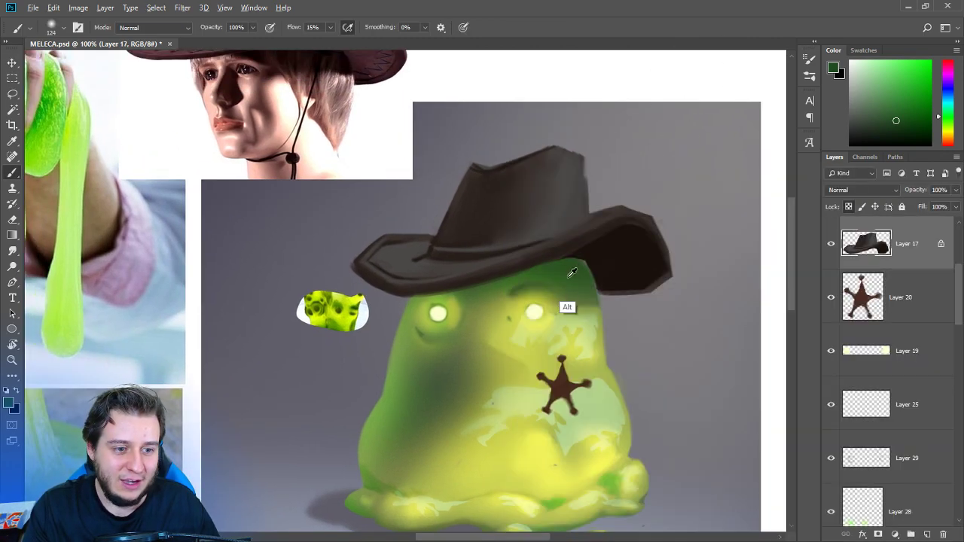
Sample greens from the slime, add a new layer clipped to the hat, and paint a soft green glow inside the upturned brim.
left_click(570, 278, "alt")
left_click(566, 309, "alt")
left_click(559, 327, "alt")
left_click(927, 534)
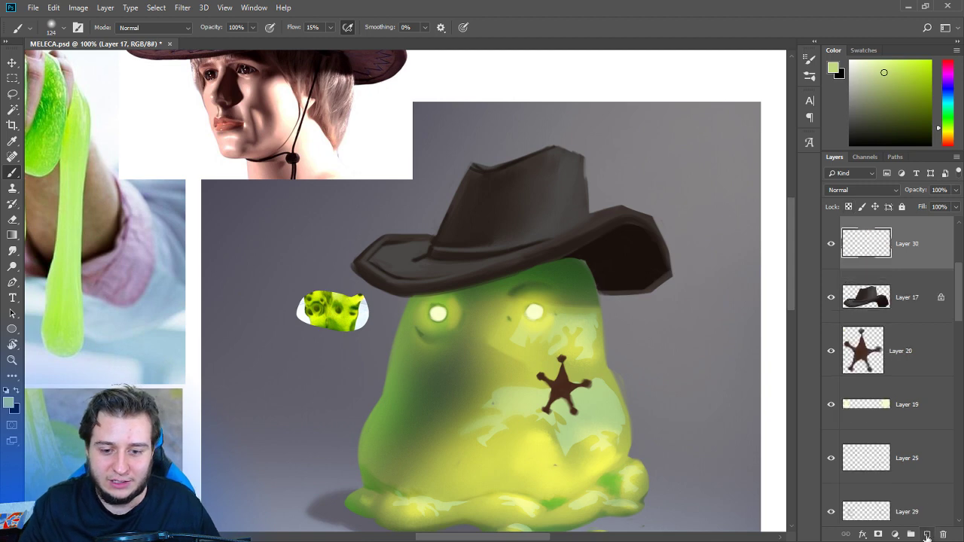
right_click(917, 256)
left_click(808, 263)
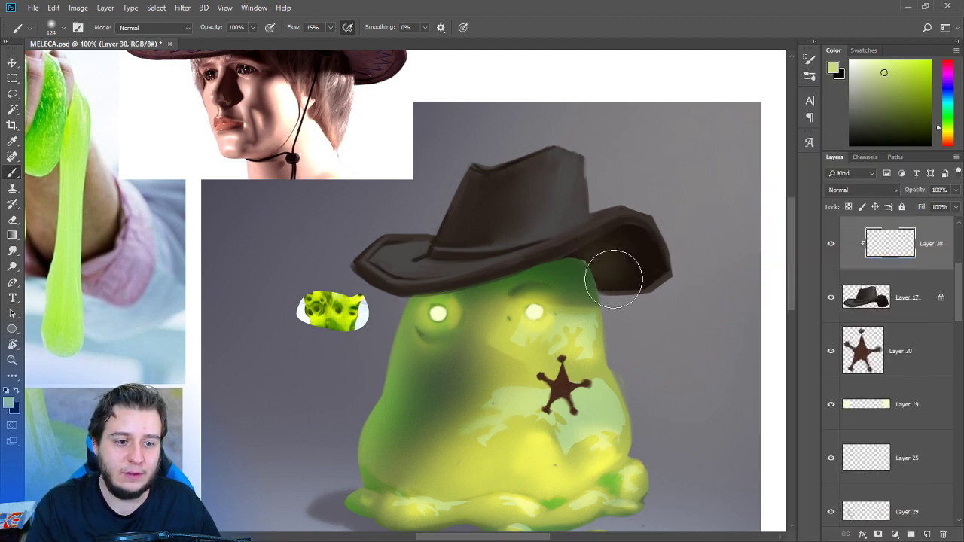
mouse_move(584, 259)
left_mouse_down()
mouse_move(610, 282)
mouse_move(635, 259)
mouse_move(577, 275)
mouse_move(617, 276)
mouse_move(563, 269)
mouse_move(627, 258)
mouse_move(633, 269)
mouse_move(633, 244)
mouse_move(565, 276)
mouse_move(617, 294)
left_mouse_up()
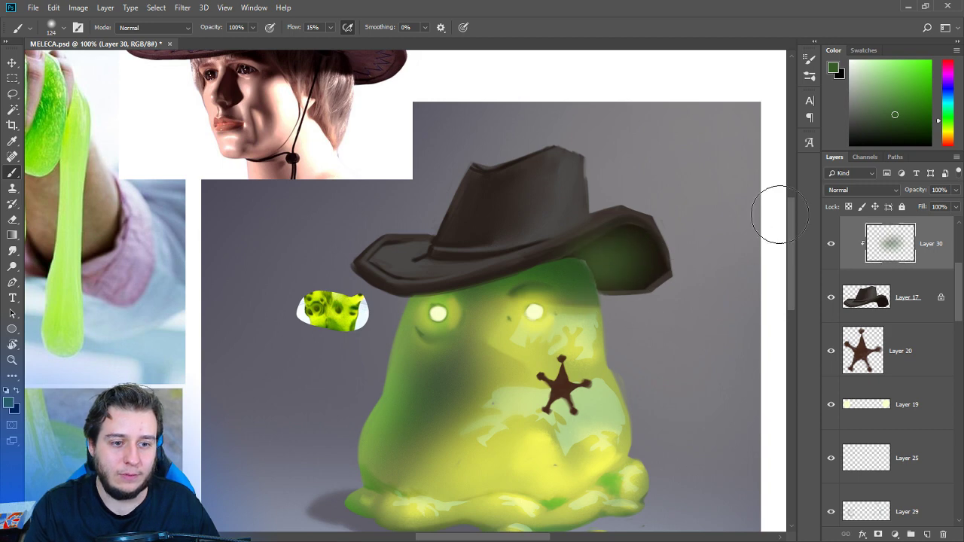
Choose a darker green and switch to the Chalky Square Painting brush at 7 px.
left_click_drag(896, 127, 903, 136)
right_click(615, 252)
left_click(569, 189)
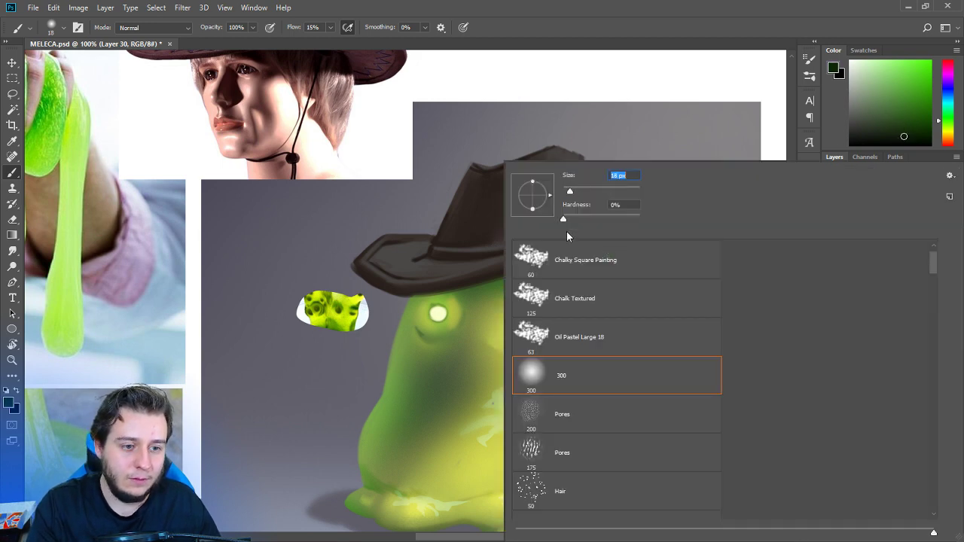
left_click(577, 295)
left_click(583, 262)
left_click_drag(569, 188, 567, 188)
left_click(571, 125)
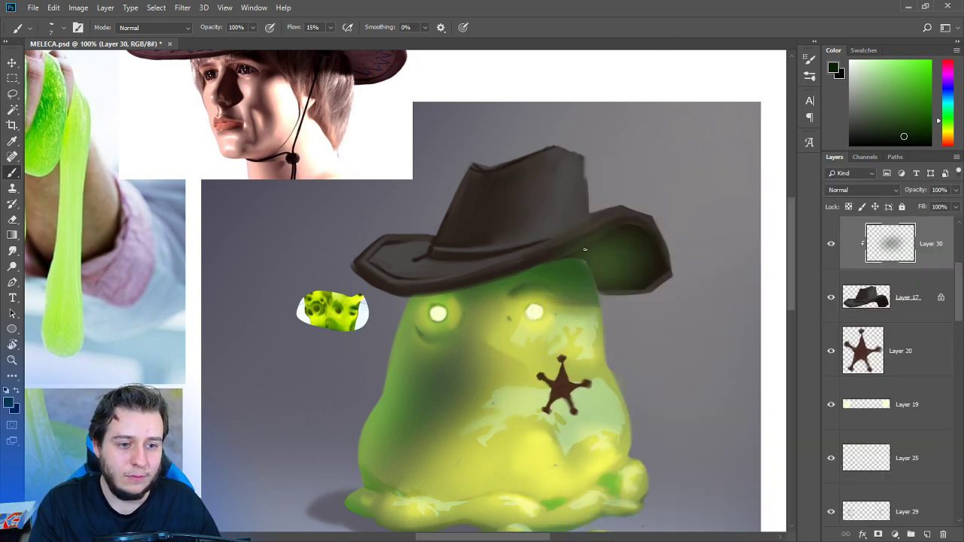
Set the brush to 34 px and paint muted olive-green reflected light along the underside of the hat brim above the eyes.
left_click(549, 309, "alt")
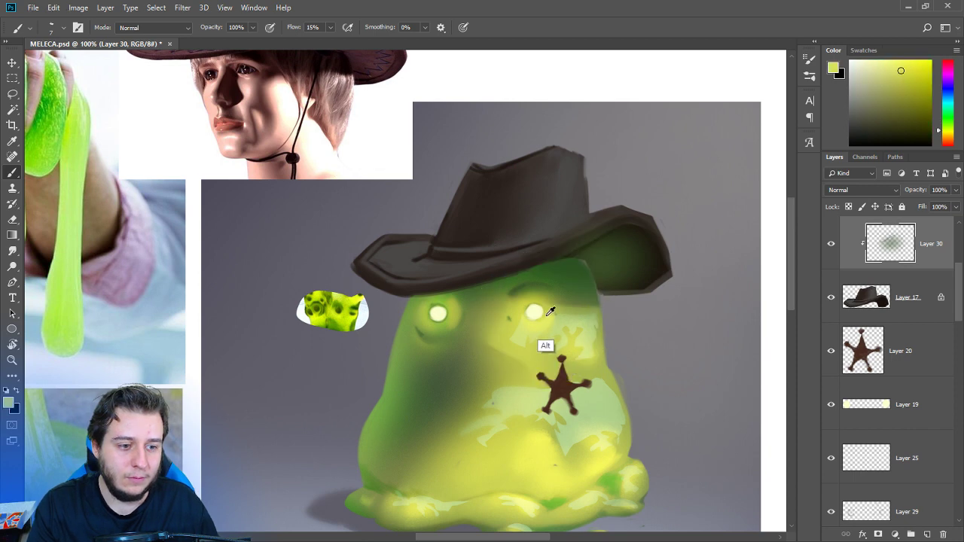
key("r")
left_click_drag(552, 331, 449, 448)
key("b")
right_click(533, 214)
left_click(575, 190)
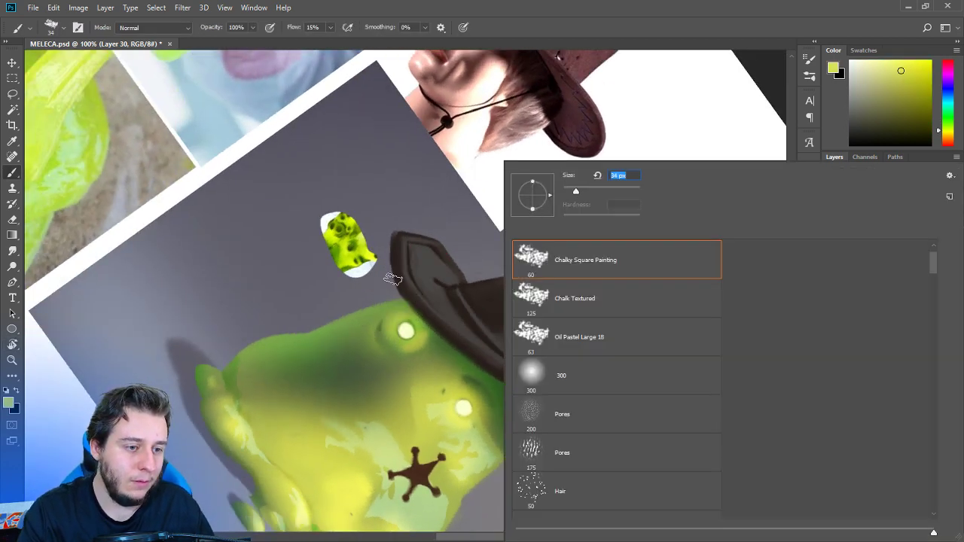
left_click(393, 279)
left_click(421, 314, "alt")
left_click_drag(401, 292, 388, 248)
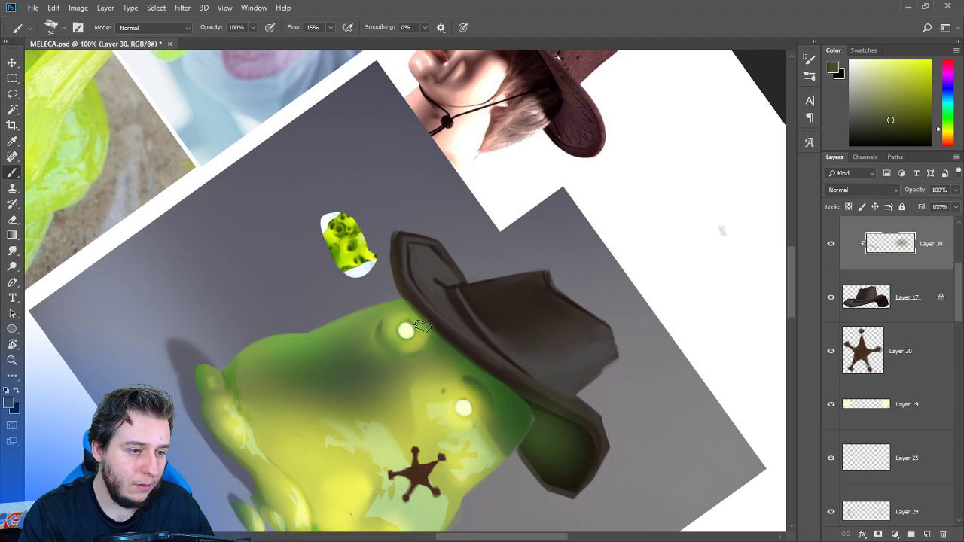
mouse_move(438, 334)
left_mouse_down()
mouse_move(497, 378)
mouse_move(553, 359)
mouse_move(616, 296)
mouse_move(588, 333)
left_mouse_up()
Sample a dark brown, refine the brim's lower edge with the brush at 6 px, and blend it with the Smudge tool.
left_click(654, 339, "alt")
key("shift+r")
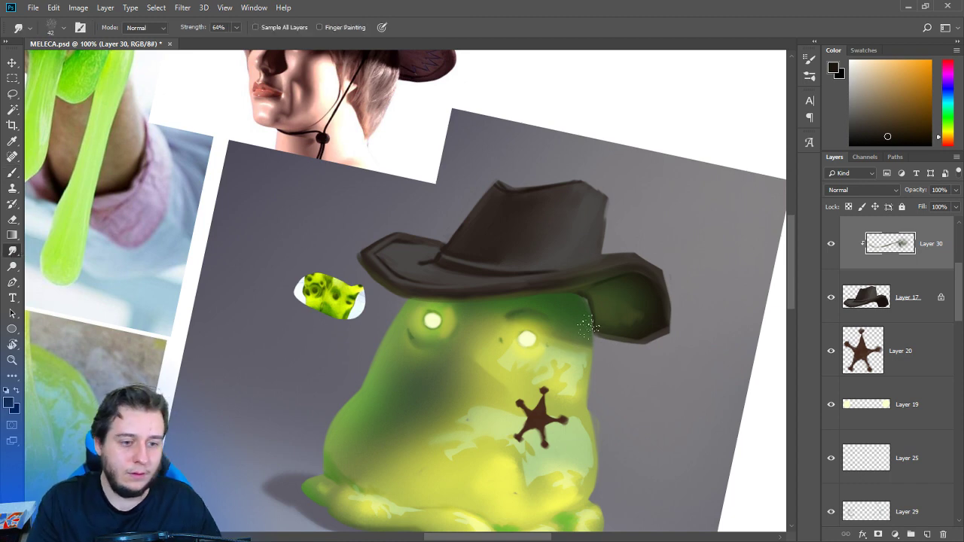
key("b")
left_click_drag(607, 322, 580, 197)
right_click(576, 196)
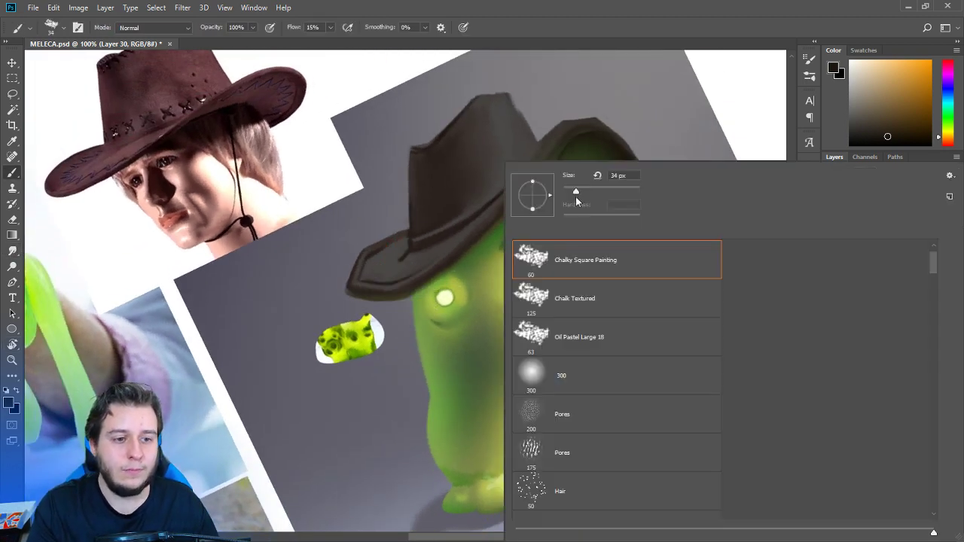
key("Return")
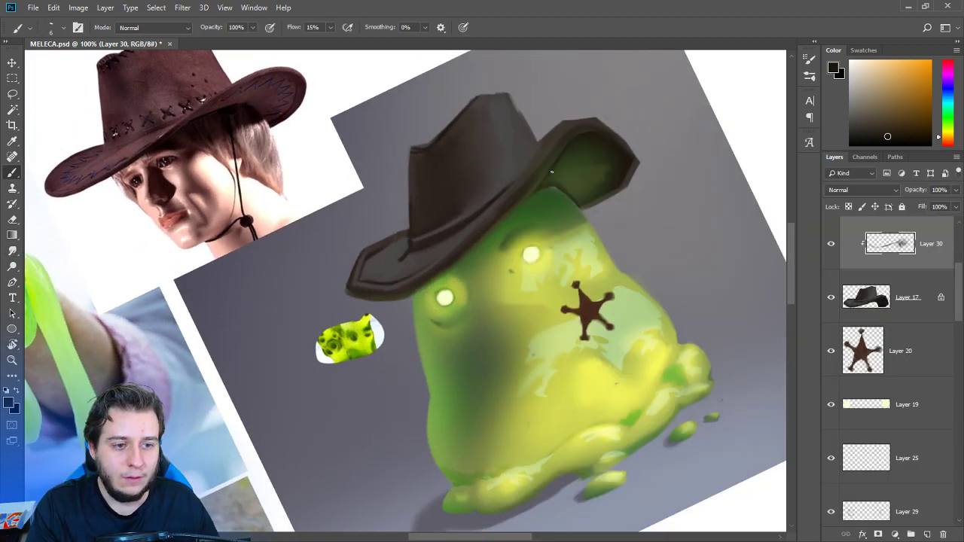
left_click(12, 250)
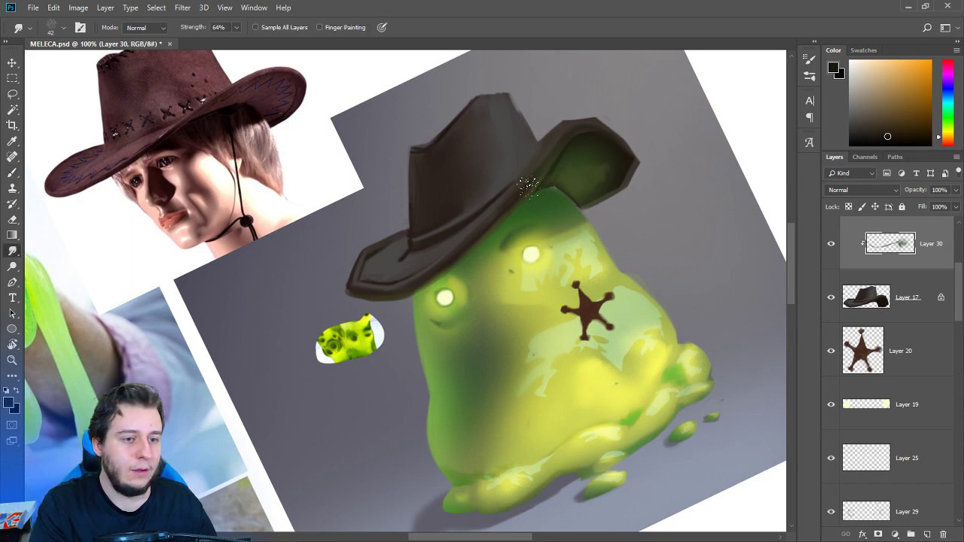
key("r")
left_click_drag(642, 253, 642, 332)
key("Escape")
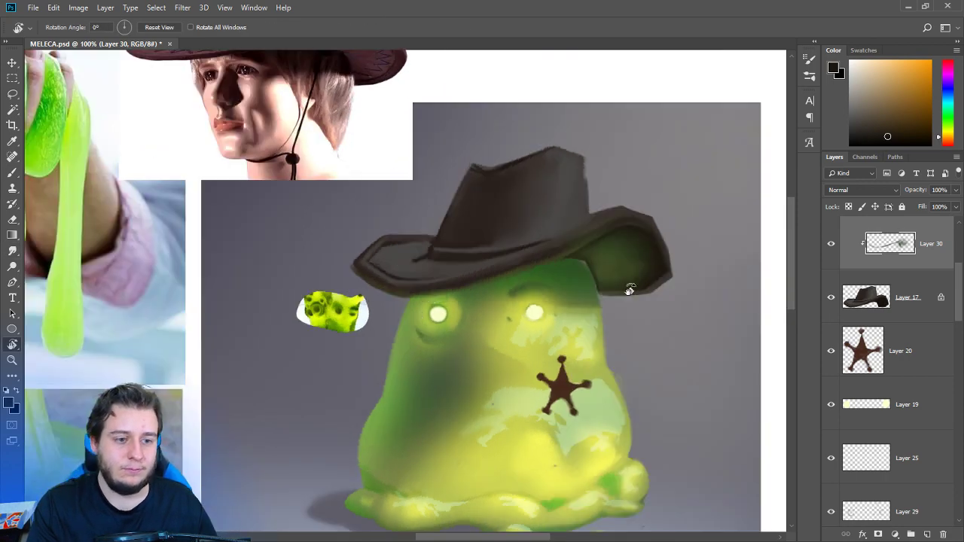
key("ctrl+minus")
key("ctrl+minus")
key("ctrl+plus")
key("ctrl+plus")
scroll(533, 287, "up", 4)
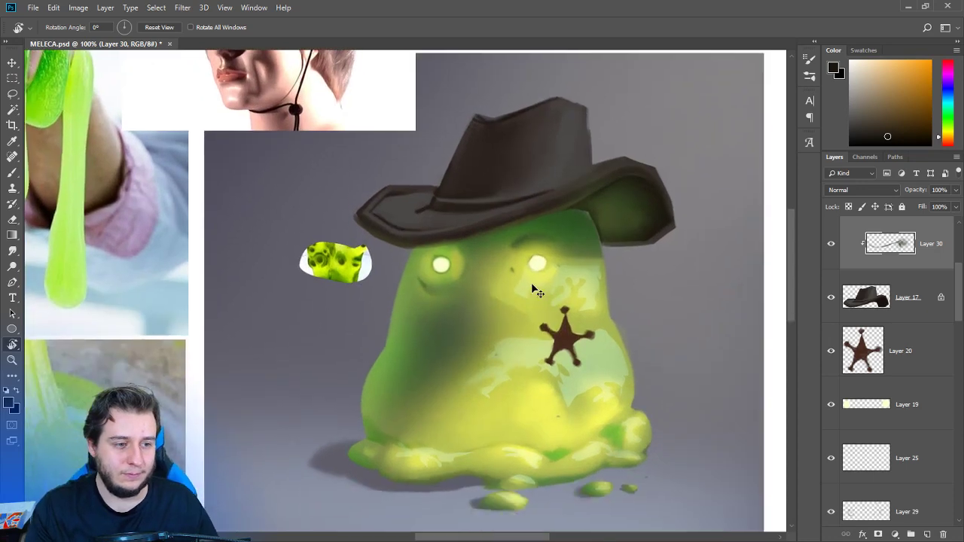
scroll(593, 294, "down", 2)
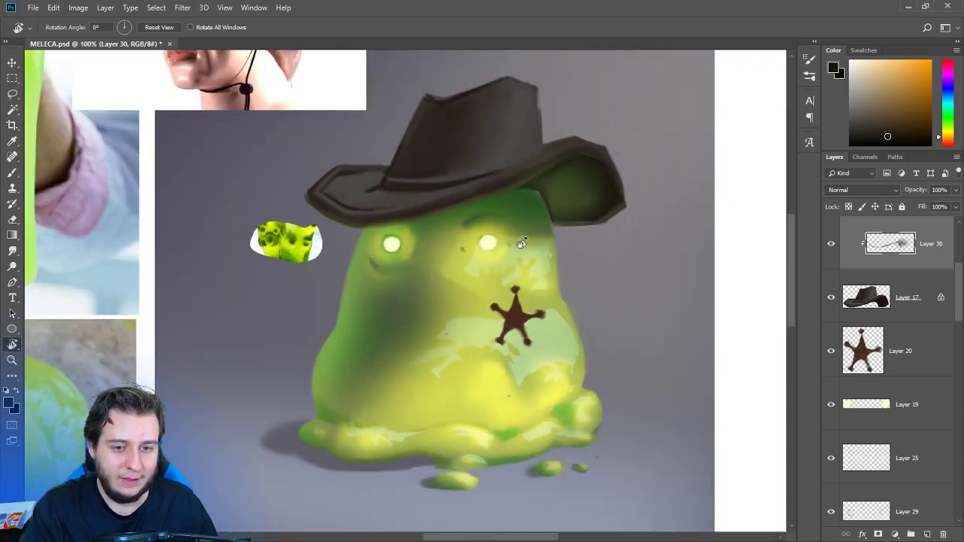
Make Layer 19 active and set the Chalky Square Painting brush to 17 px.
left_click(909, 406)
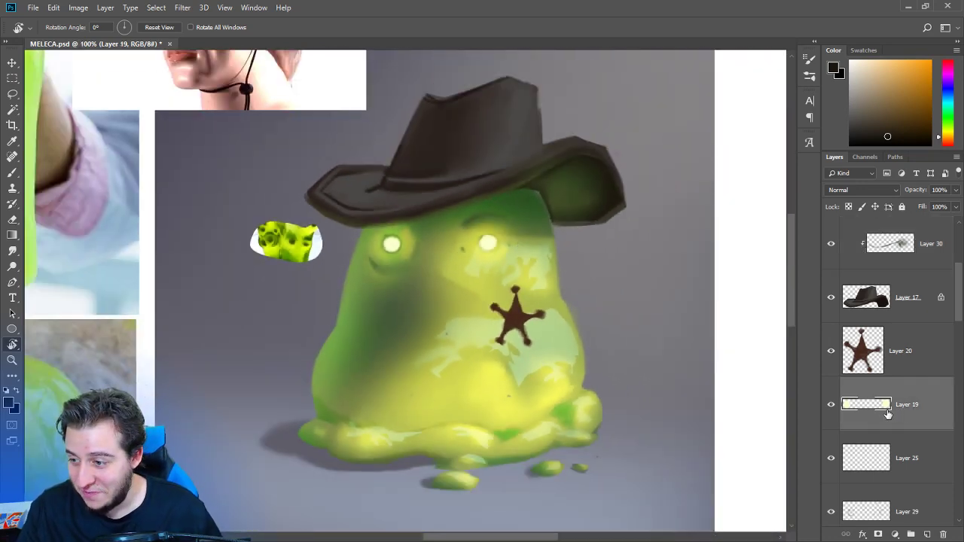
left_click_drag(514, 321, 595, 269)
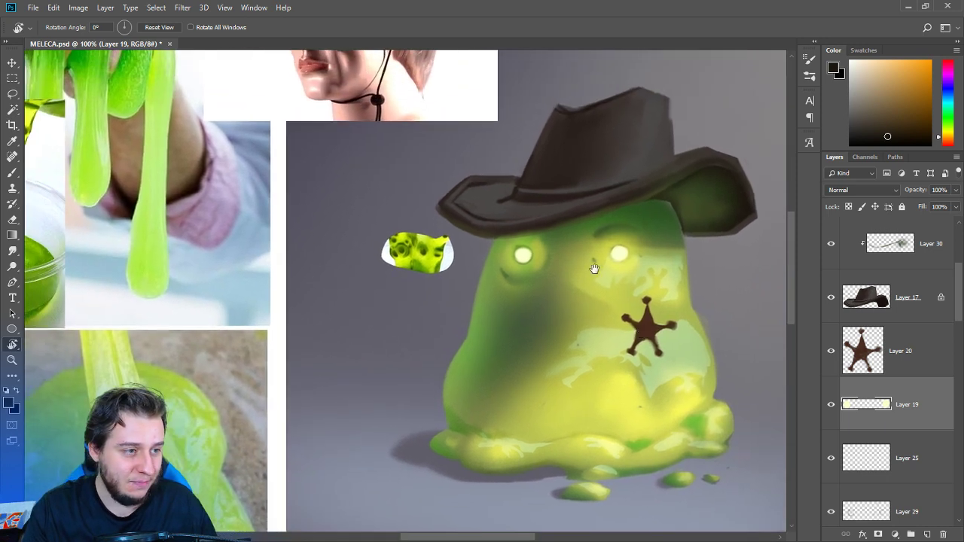
scroll(594, 268, "down", 2)
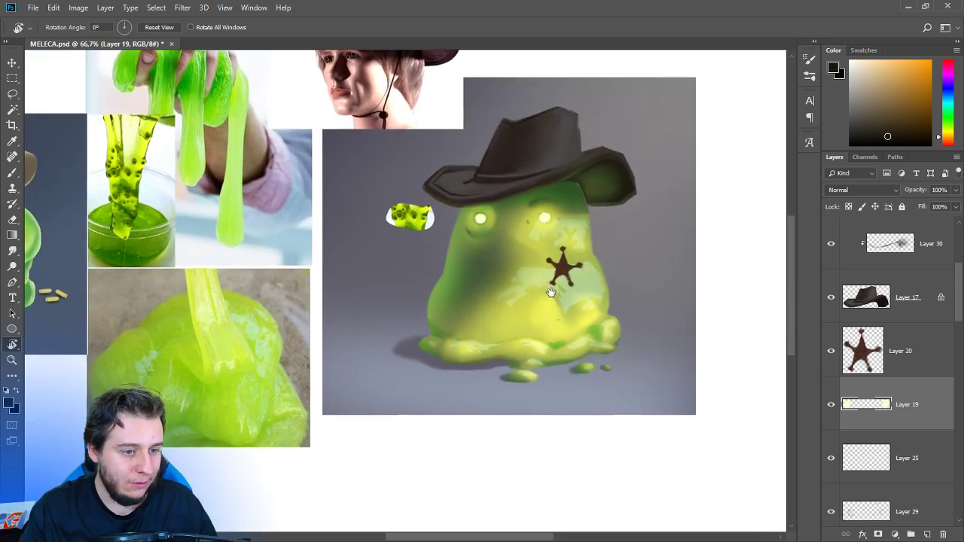
left_click_drag(560, 332, 554, 348)
key("b")
left_click_drag(539, 302, 546, 325)
right_click(548, 281)
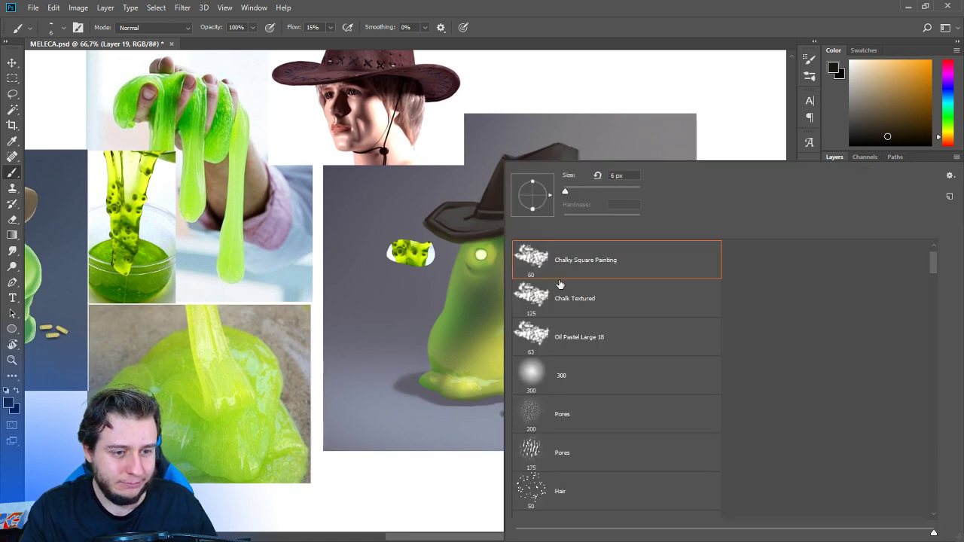
left_click(570, 191)
left_click(610, 65)
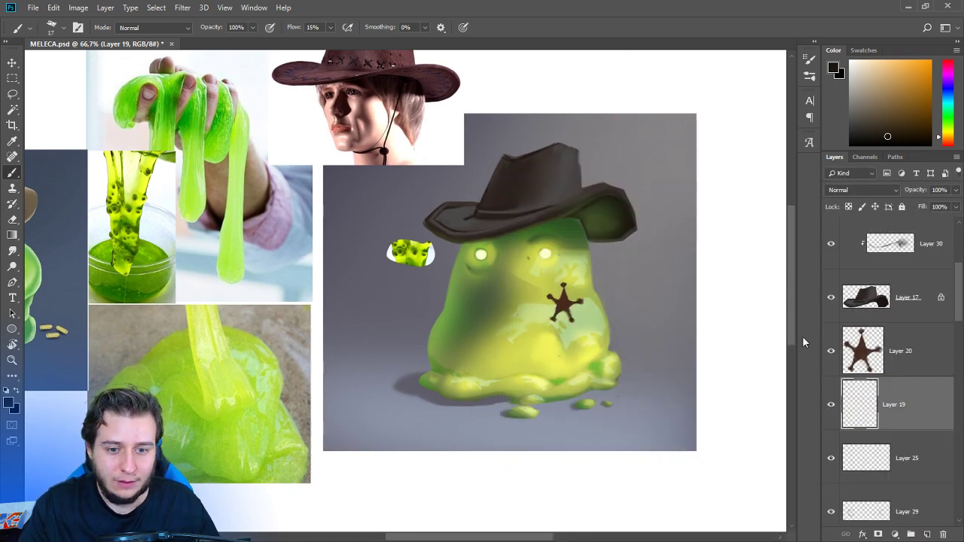
Add a layer above Layer 19, then paint green and yellow fold shapes on the slime's shadowed lower body on the star badge's layer.
left_click(927, 534)
left_click(912, 350)
left_click_drag(550, 398, 584, 368)
left_click(466, 322, "alt")
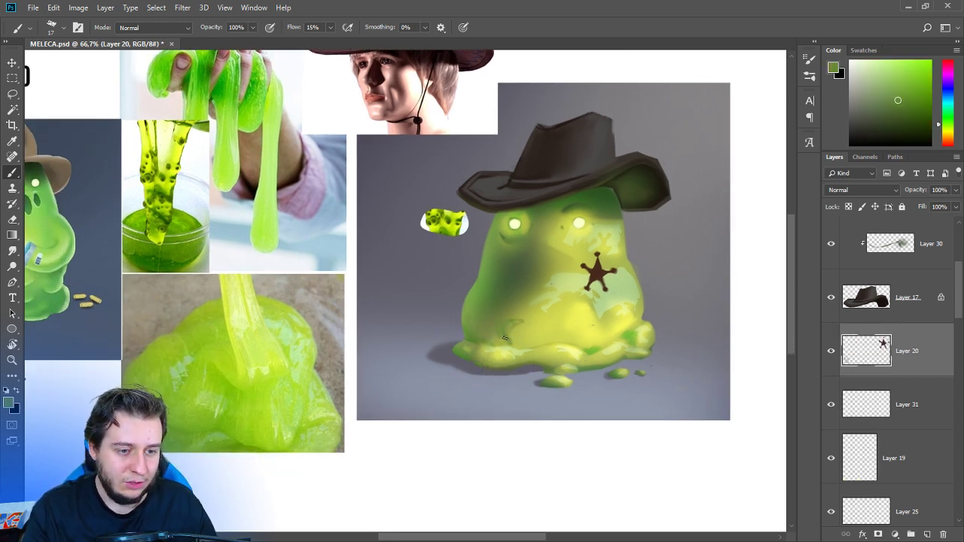
left_click_drag(505, 338, 521, 344)
left_click(499, 356, "alt")
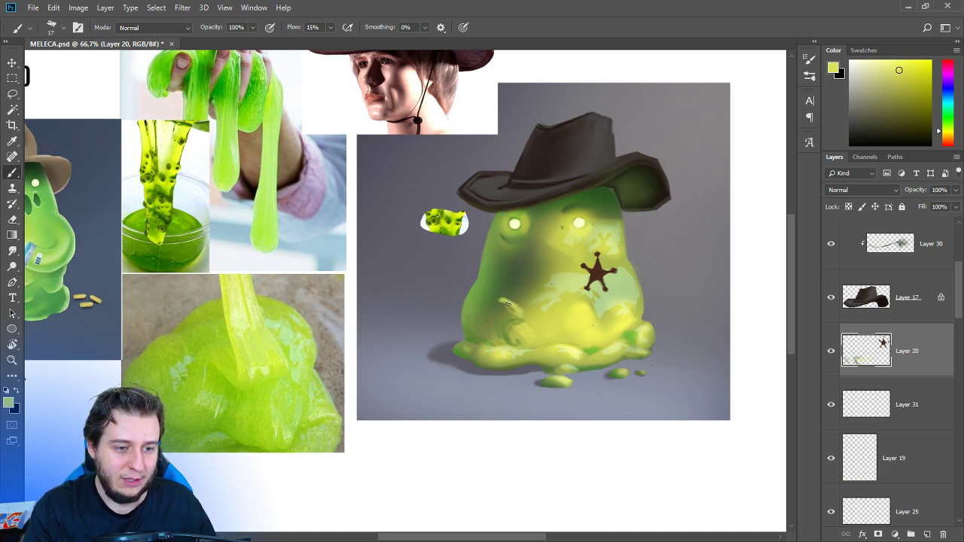
left_click(491, 292, "alt")
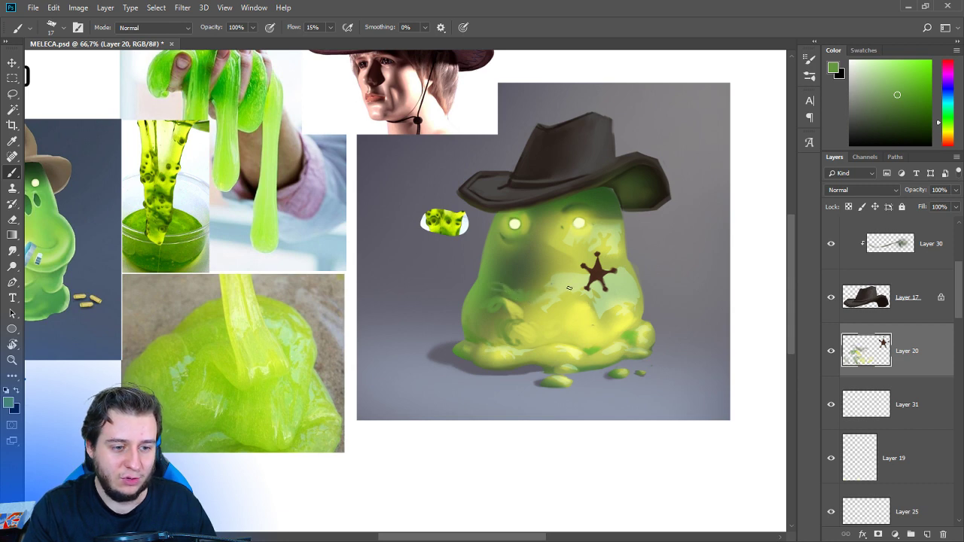
Paint pale yellow highlights across the slime's lower folds and around the star badge and the nearby eye.
left_click(566, 340, "alt")
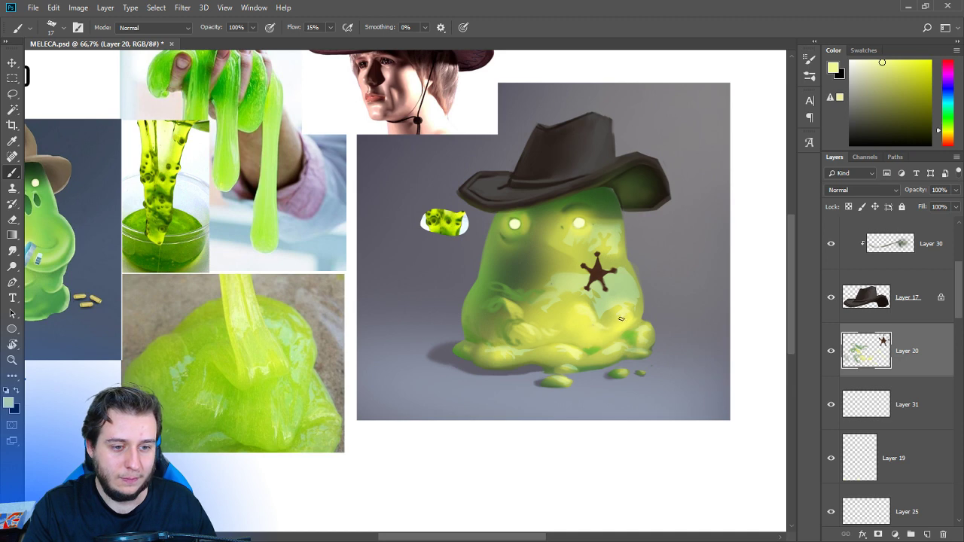
left_click_drag(621, 319, 624, 278)
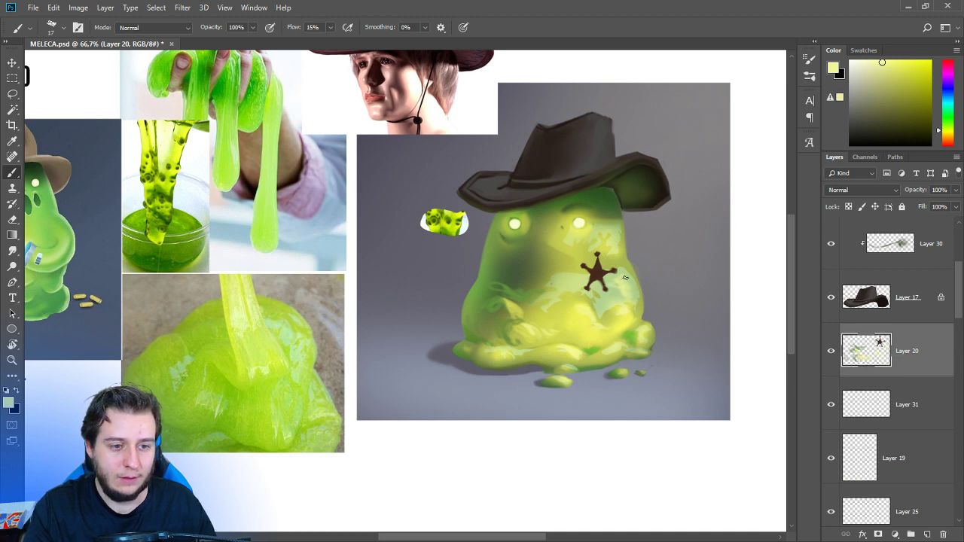
left_click_drag(607, 234, 595, 237)
left_click(551, 241, "alt")
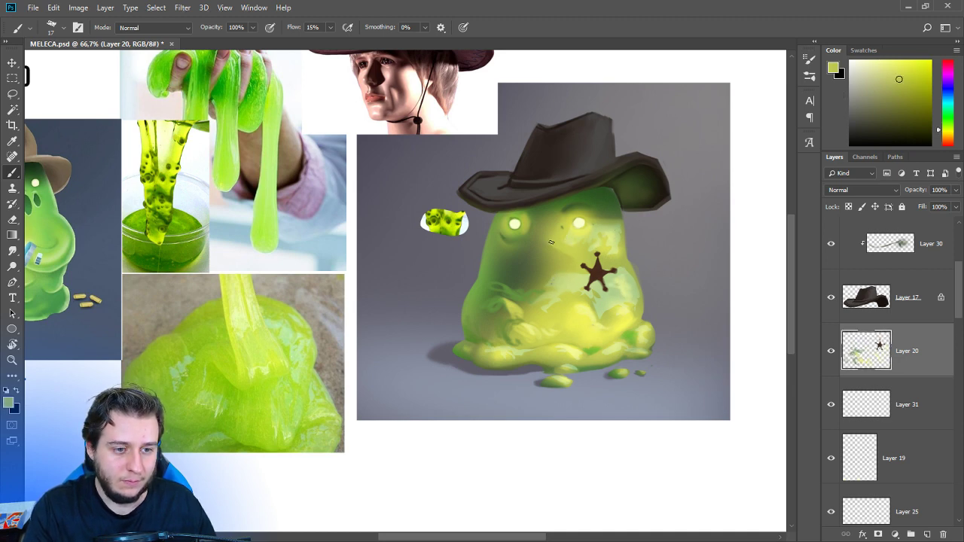
Paint sampled dark green strokes over the slime's shadowed side, from below the eye down to the base.
left_click(518, 302, "alt")
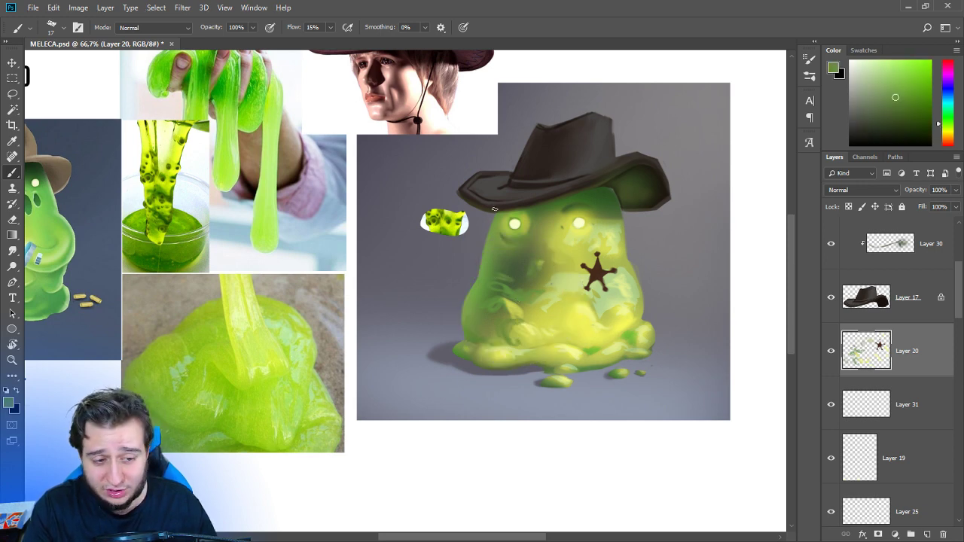
left_click(502, 360, "alt")
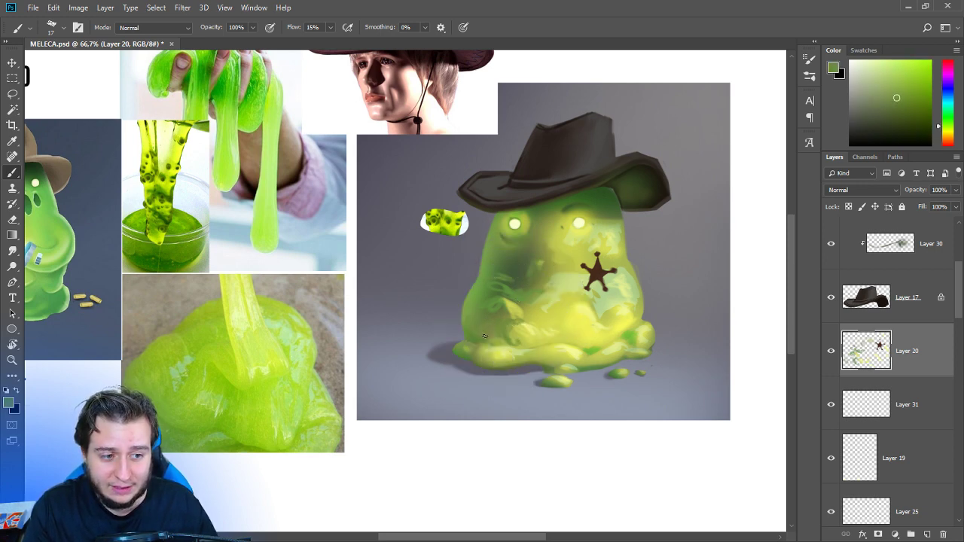
left_click(500, 304, "alt")
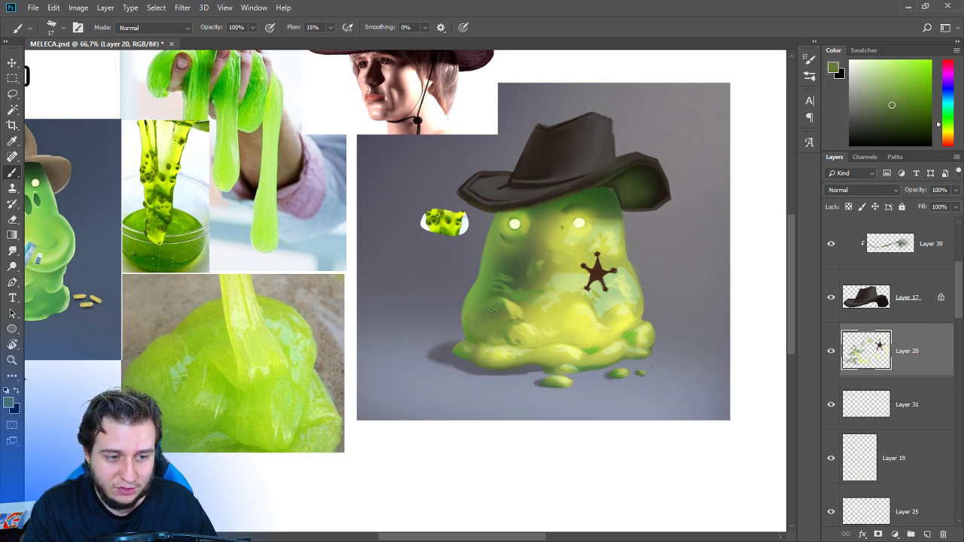
Paint sampled green patches between the yellow folds of the slime's lower body and along its base.
left_click(536, 323, "alt")
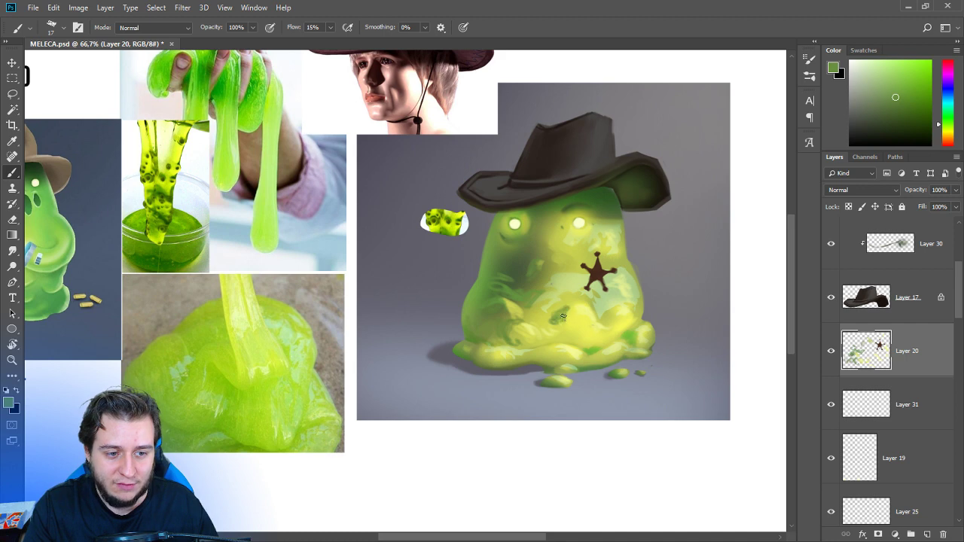
left_click(592, 350, "alt")
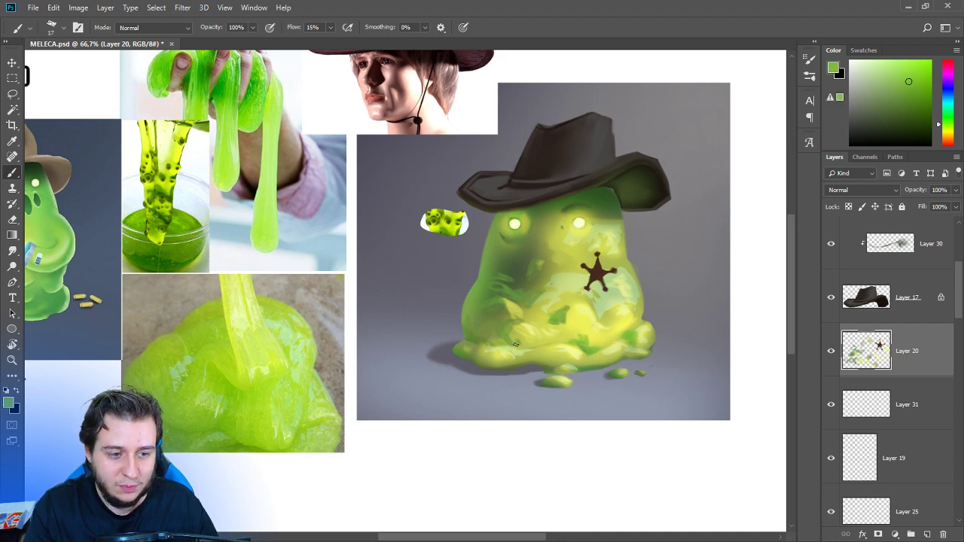
left_click_drag(480, 343, 458, 347)
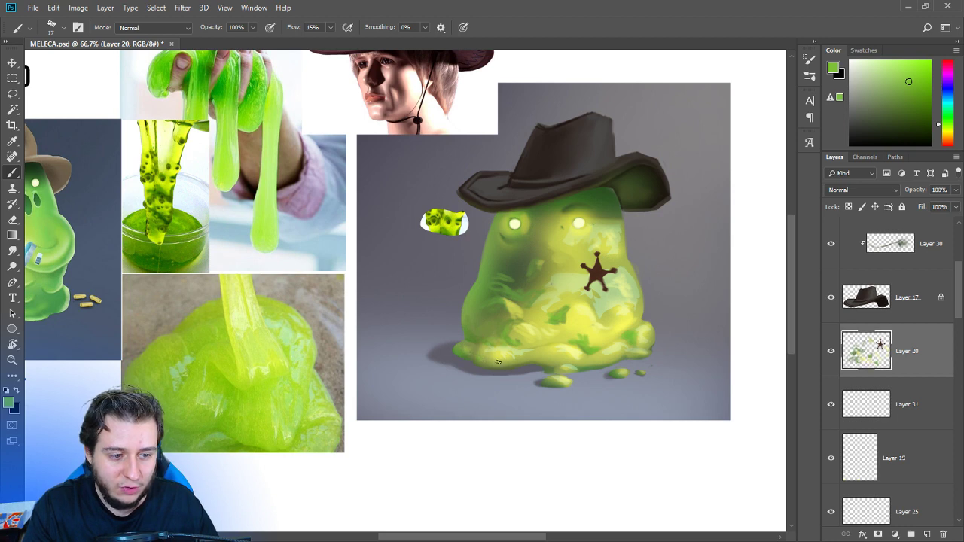
left_click(470, 387, "alt")
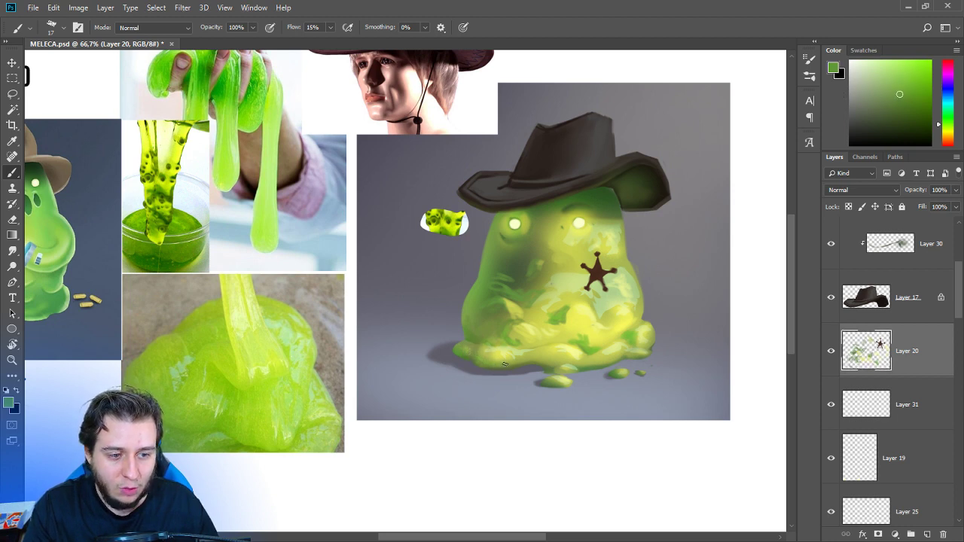
left_click_drag(552, 365, 534, 361)
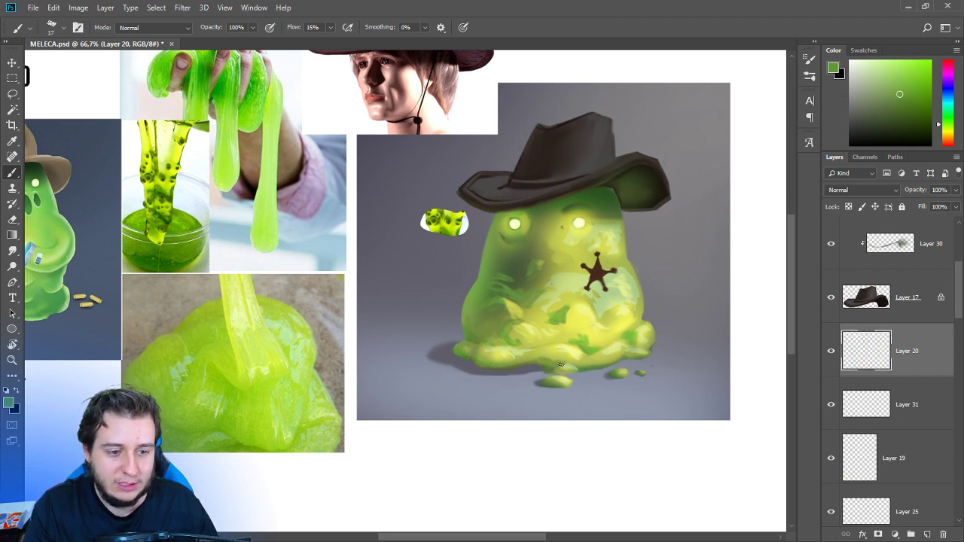
Paint sampled yellow and green accents on the folds below the badge, then blend the lower body's folds with the Smudge tool at 64% strength.
left_click(564, 369, "alt")
left_click(561, 361, "alt")
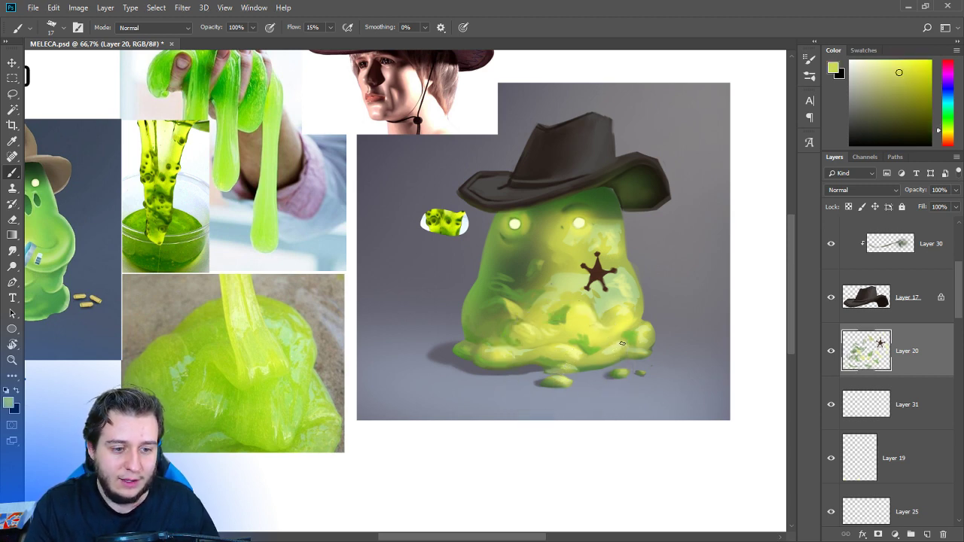
left_click(594, 348, "alt")
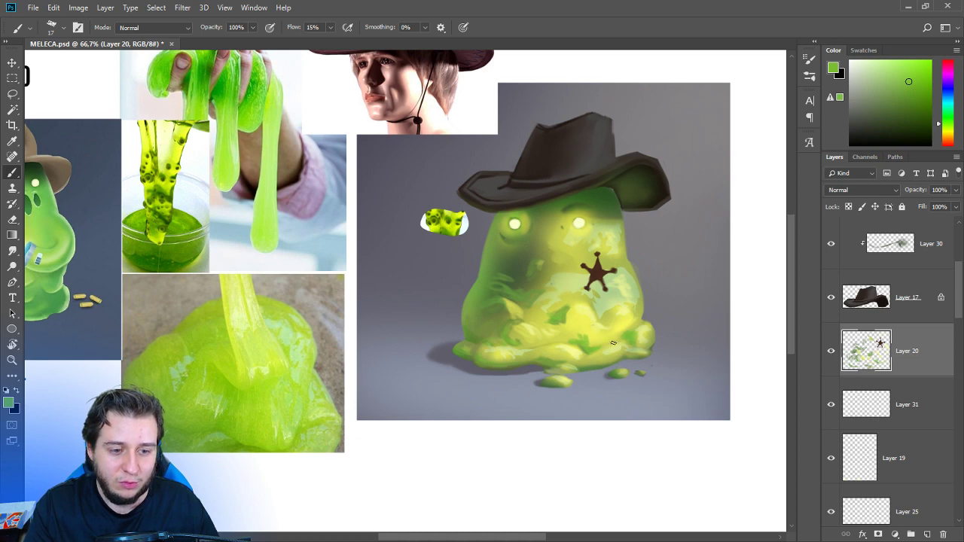
left_click(613, 330, "alt")
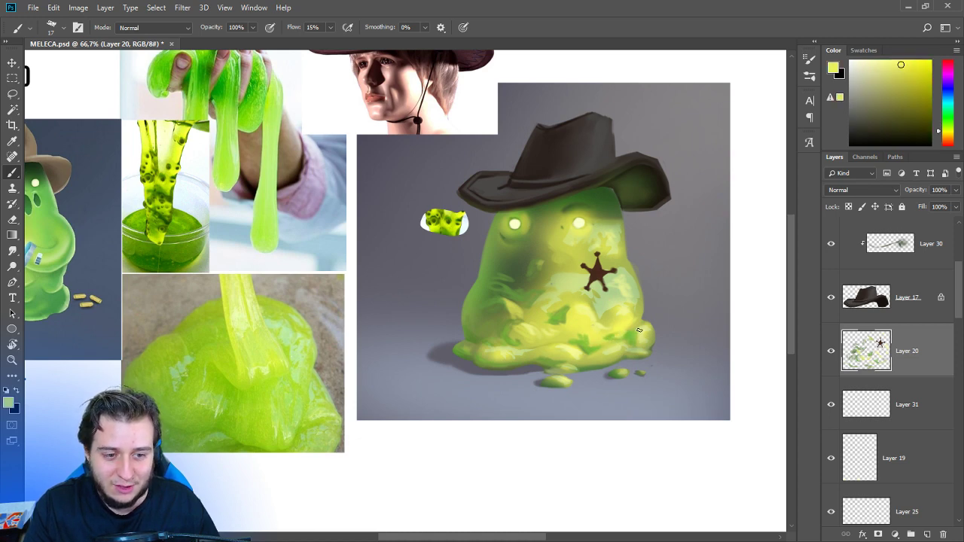
left_click_drag(639, 330, 642, 346)
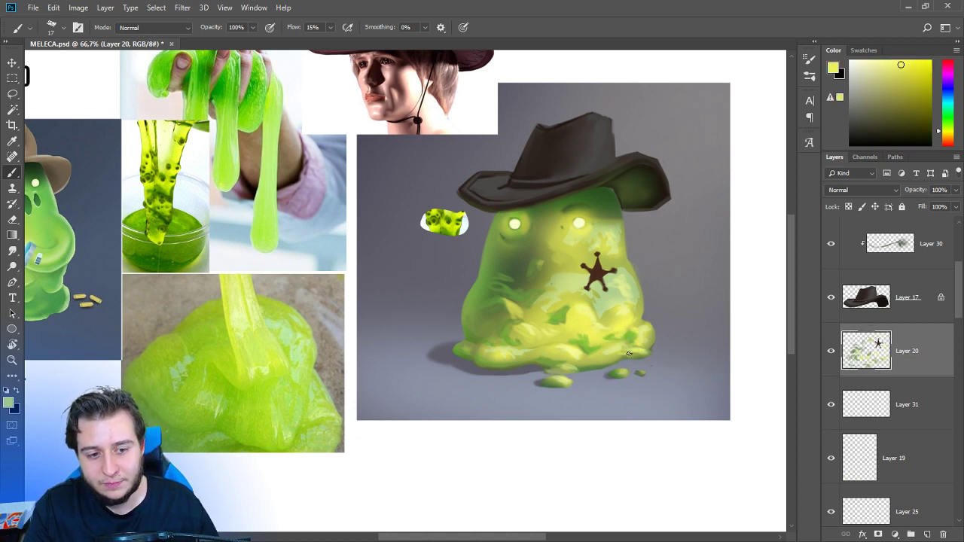
left_click(585, 338, "alt")
left_click(12, 250)
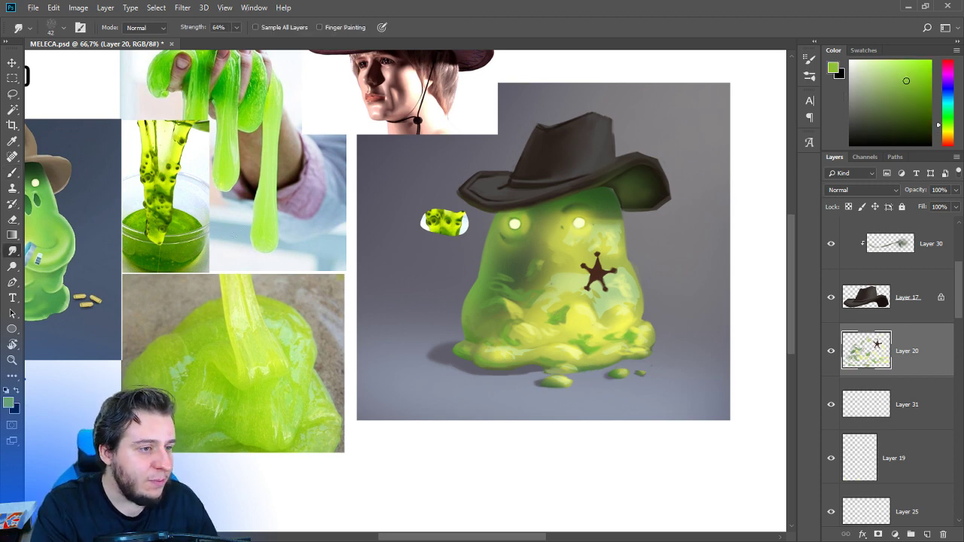
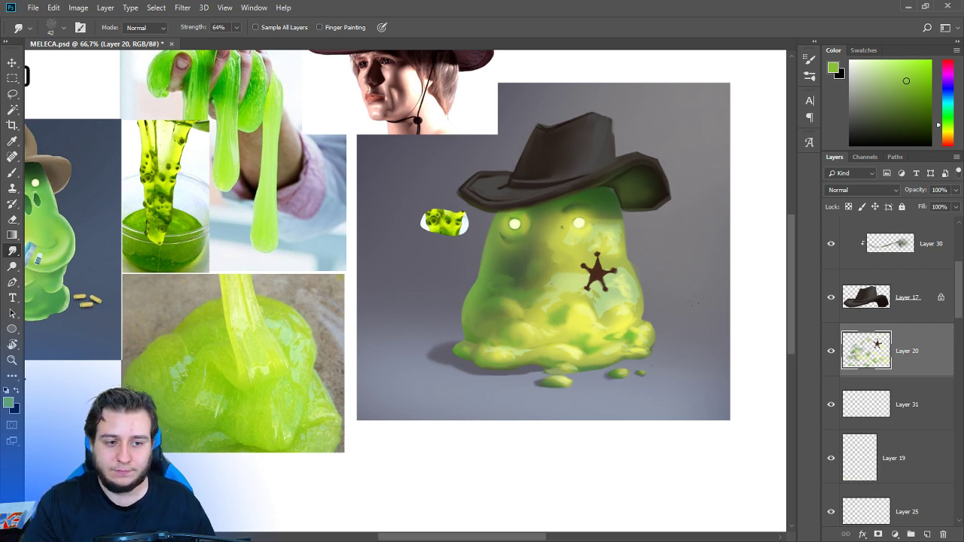
Add an empty layer above Layer 20, separate the lassoed star badge from Layer 20 onto its own layer, and make the empty layer active.
left_click(927, 534)
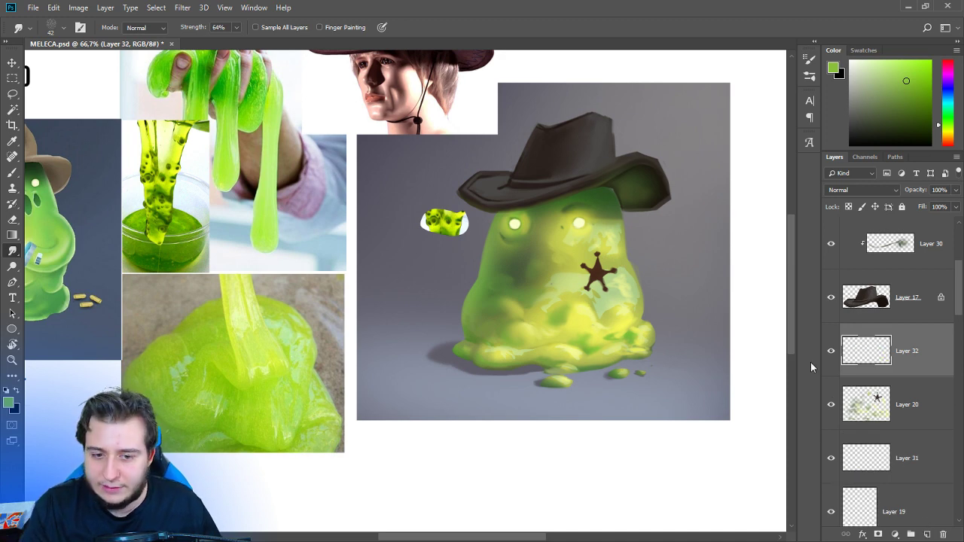
left_click(907, 405)
key("l")
left_click_drag(600, 239, 598, 240)
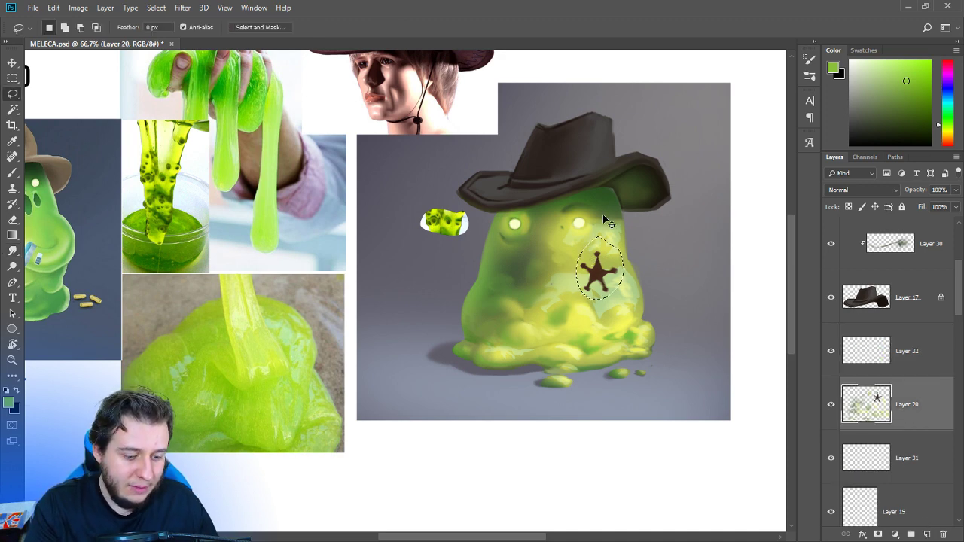
key("ctrl+j")
left_click(871, 362)
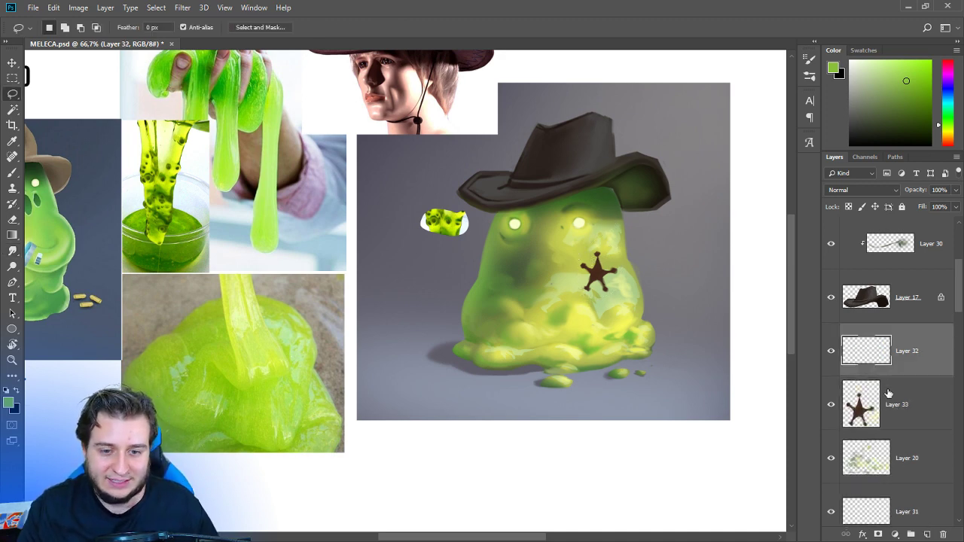
Set the Chalky Square Painting brush to 12 px and save the document.
key("b")
right_click(550, 226)
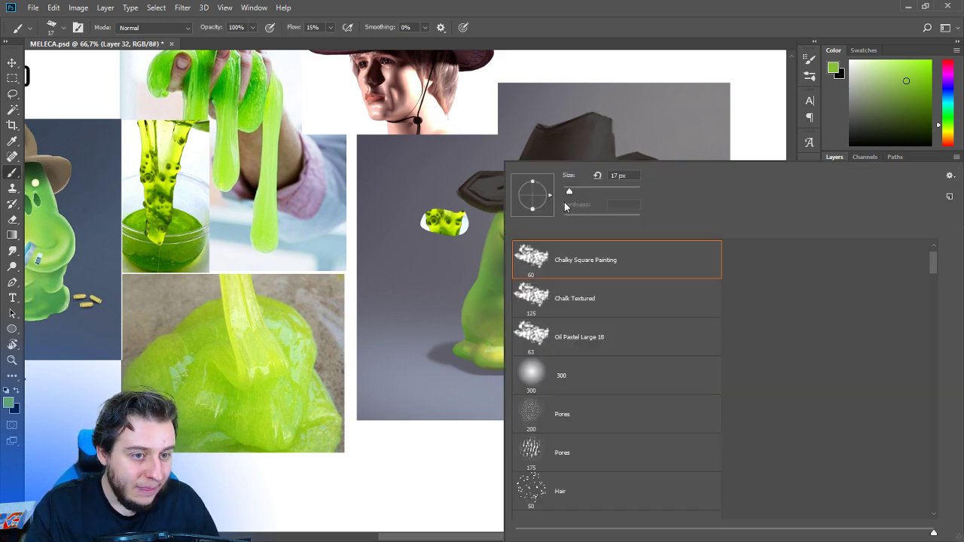
left_click_drag(570, 192, 567, 193)
left_click(612, 41)
left_click_drag(455, 198, 622, 278)
key("ctrl+s")
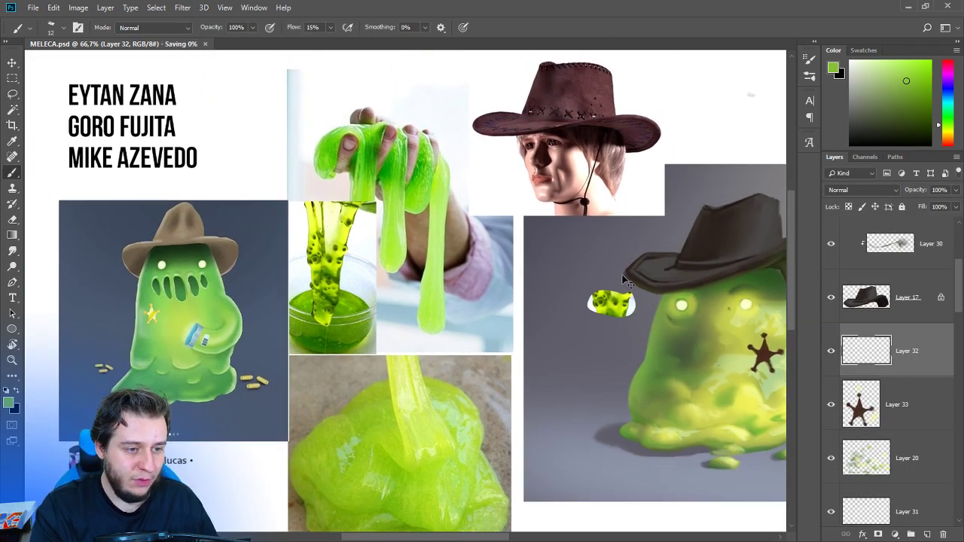
Examine the stretched green slime in the hand reference up close, and set the brush to 6 px.
key("ctrl+plus")
key("ctrl+plus")
left_click_drag(395, 273, 457, 426)
left_click_drag(433, 264, 412, 393)
right_click(492, 219)
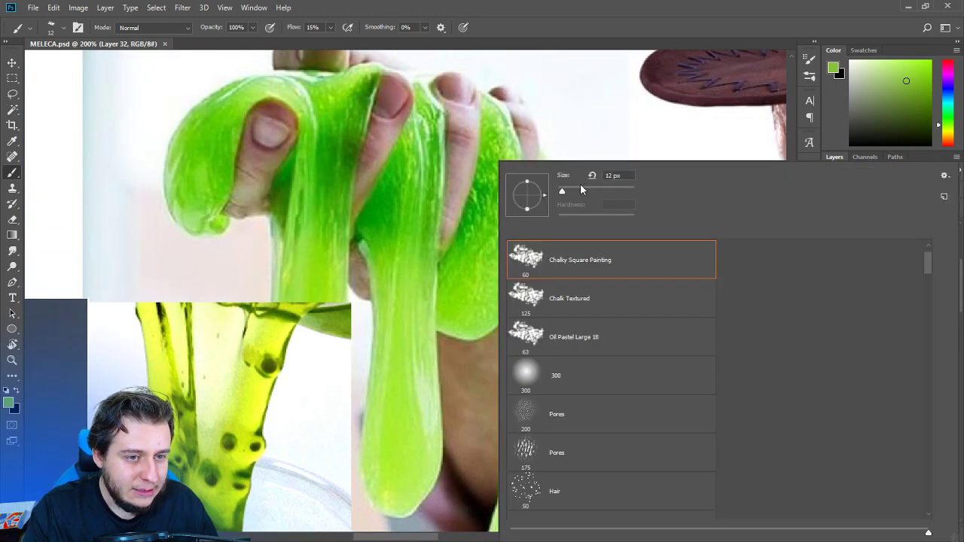
left_click_drag(562, 192, 560, 194)
key("Return")
left_click_drag(483, 213, 501, 256)
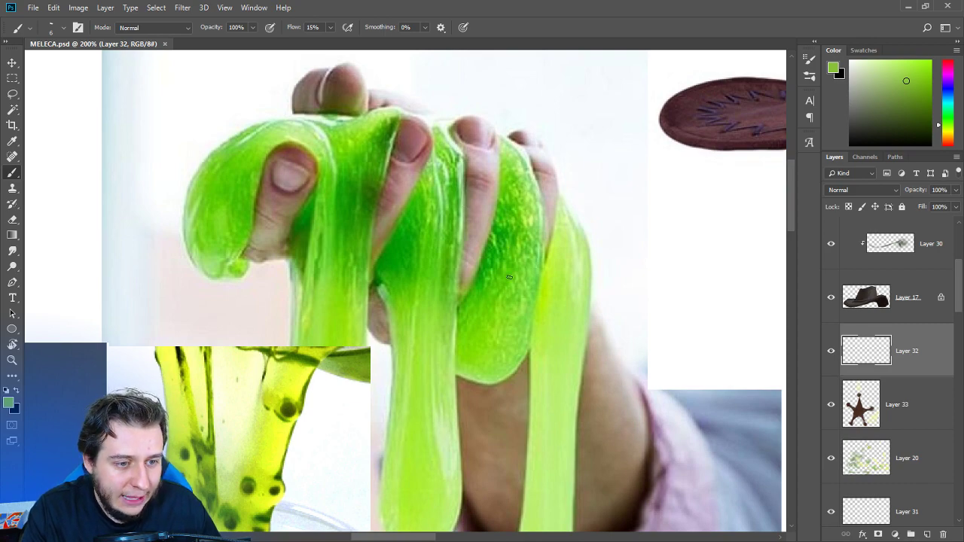
scroll(498, 273, "down", 5)
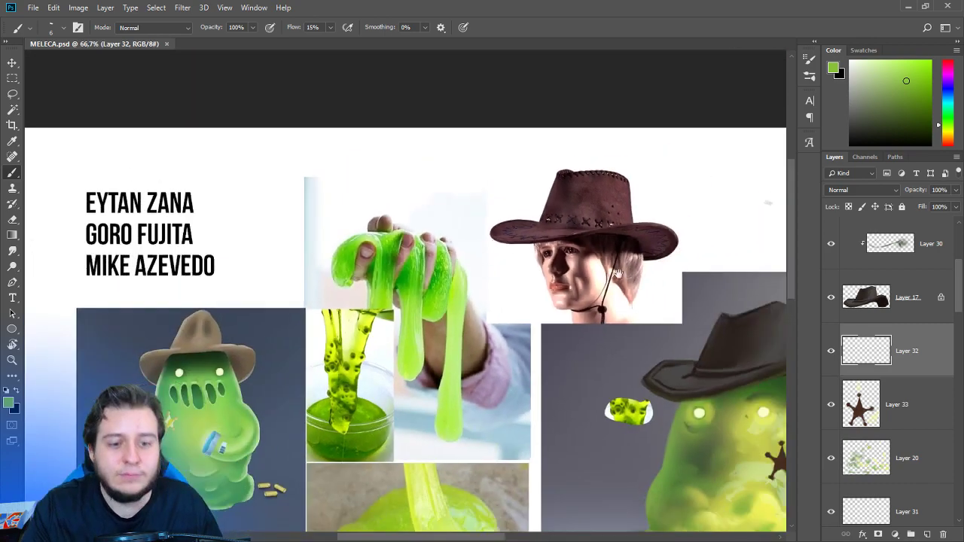
scroll(597, 355, "up", 2)
Try to paint small specks on the slime's shadowed side and lower folds with sampled yellow-green.
left_click(595, 358, "alt")
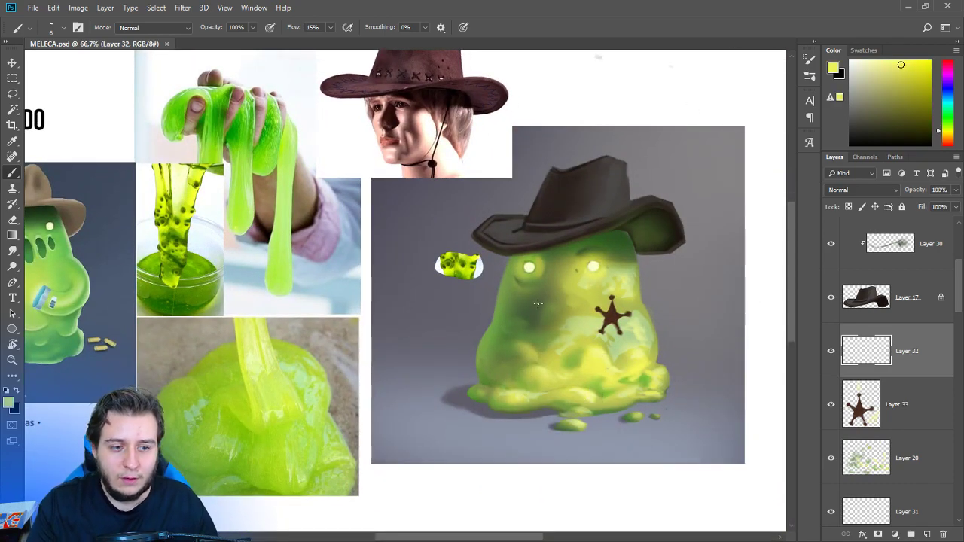
left_click_drag(512, 325, 521, 330)
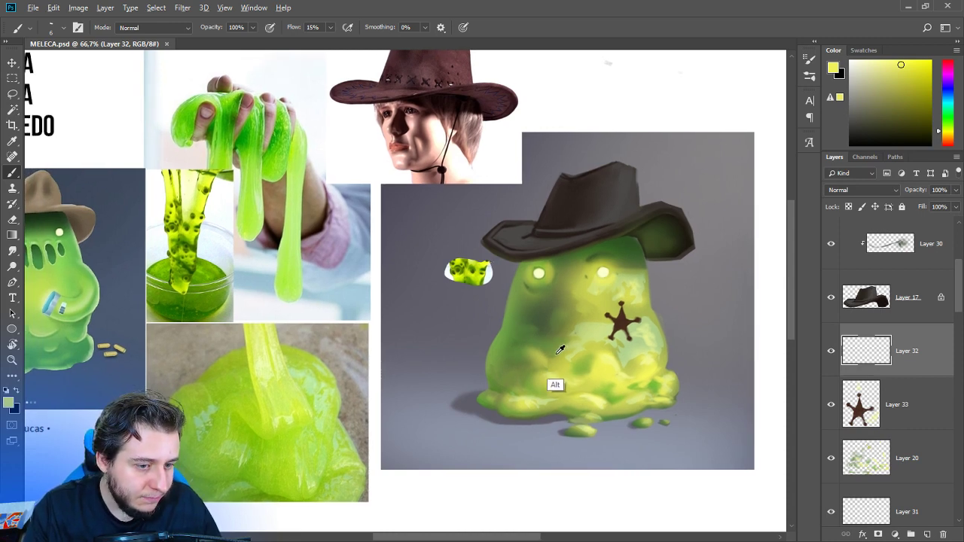
left_click(554, 347, "alt")
left_click(556, 358, "alt")
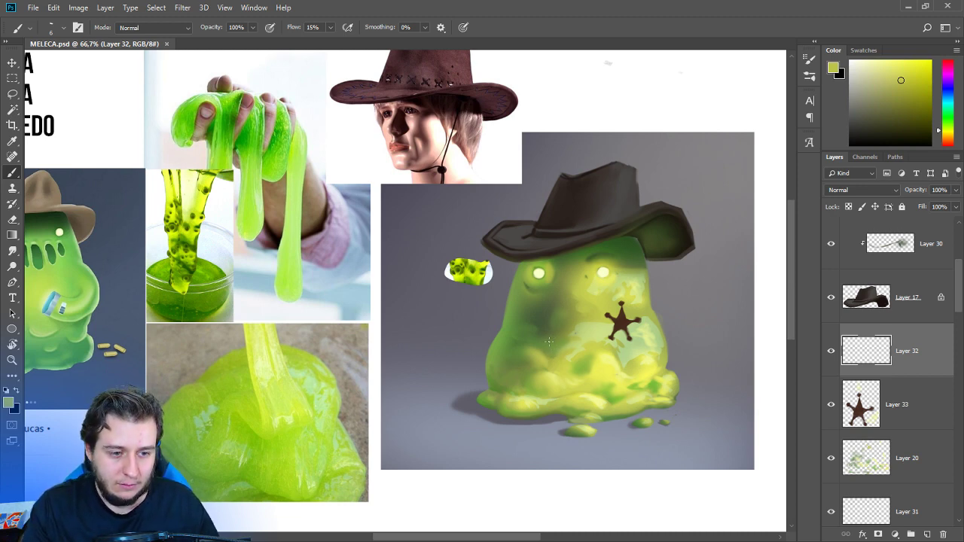
left_click_drag(549, 342, 545, 349)
left_click(540, 332)
left_click(557, 377)
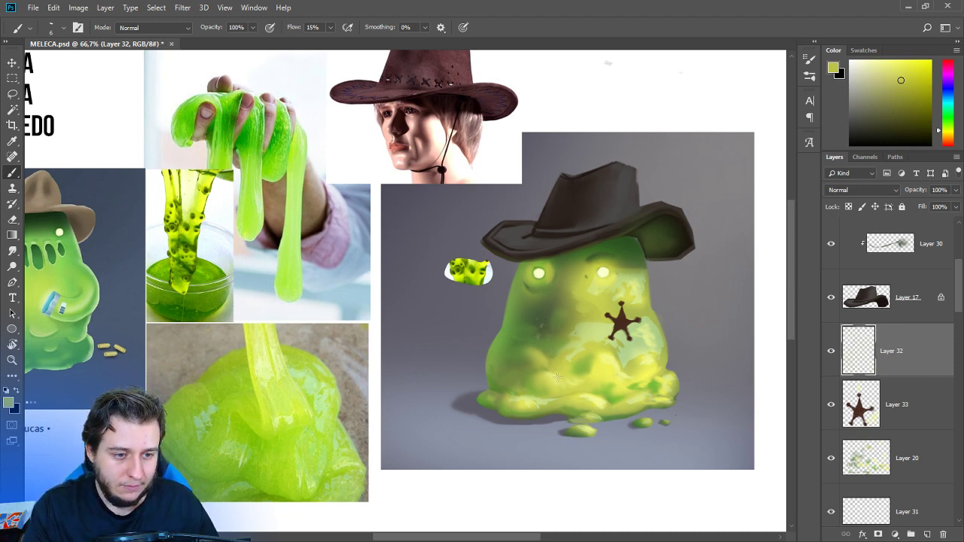
Set the brush to 14 px and create a new 488 x 488 px document at 72 ppi with a white background.
right_click(512, 252)
left_click_drag(568, 190, 570, 190)
left_click(642, 45)
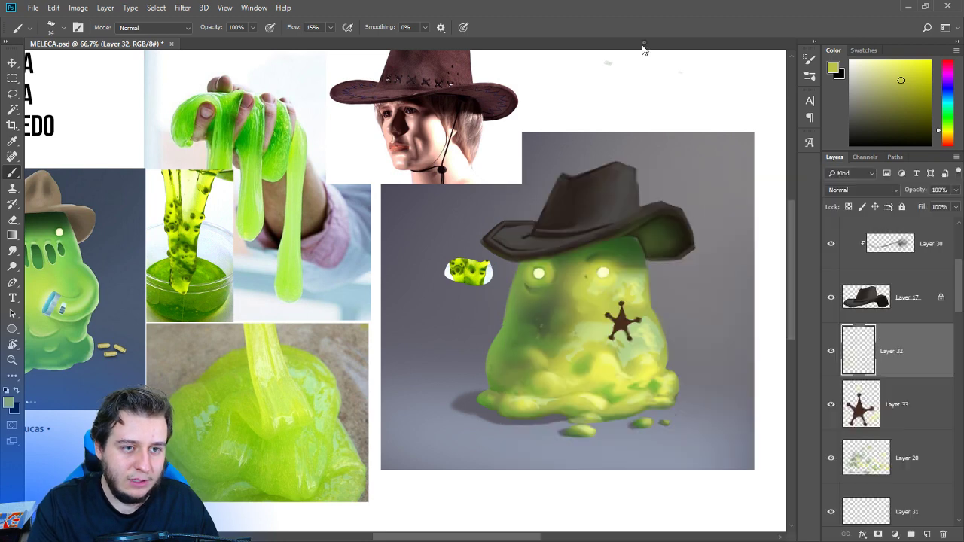
mouse_move(548, 325)
left_mouse_down()
mouse_move(557, 349)
mouse_move(580, 334)
mouse_move(477, 314)
mouse_move(266, 339)
left_mouse_up()
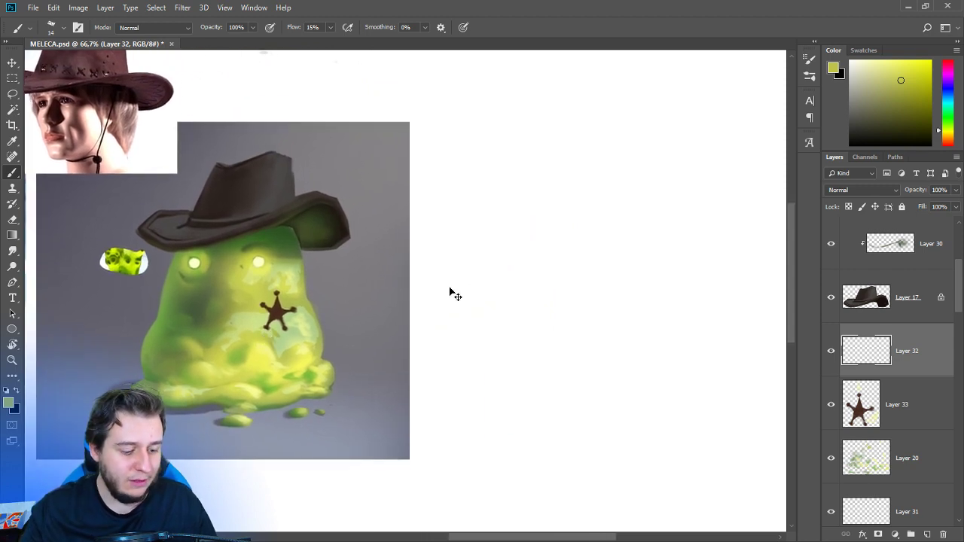
key("ctrl+n")
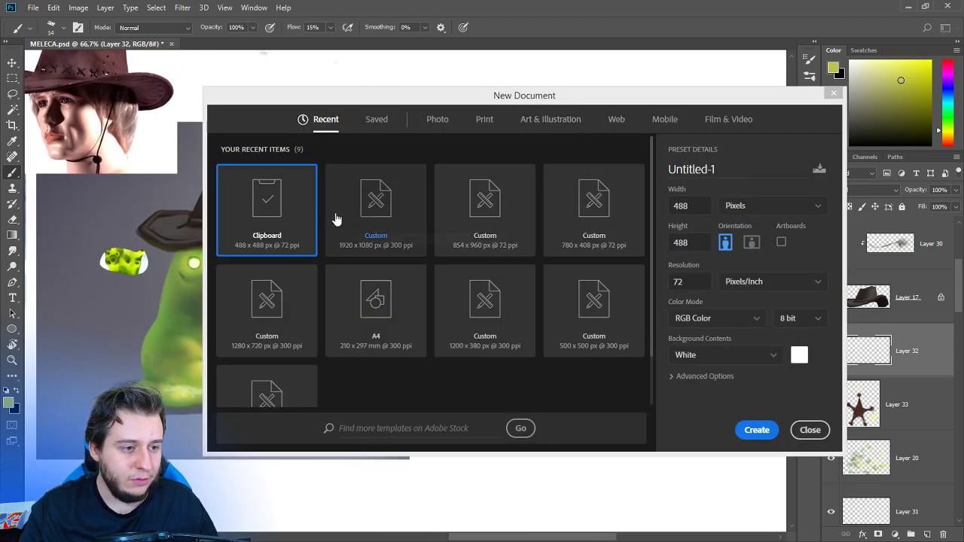
left_click(757, 430)
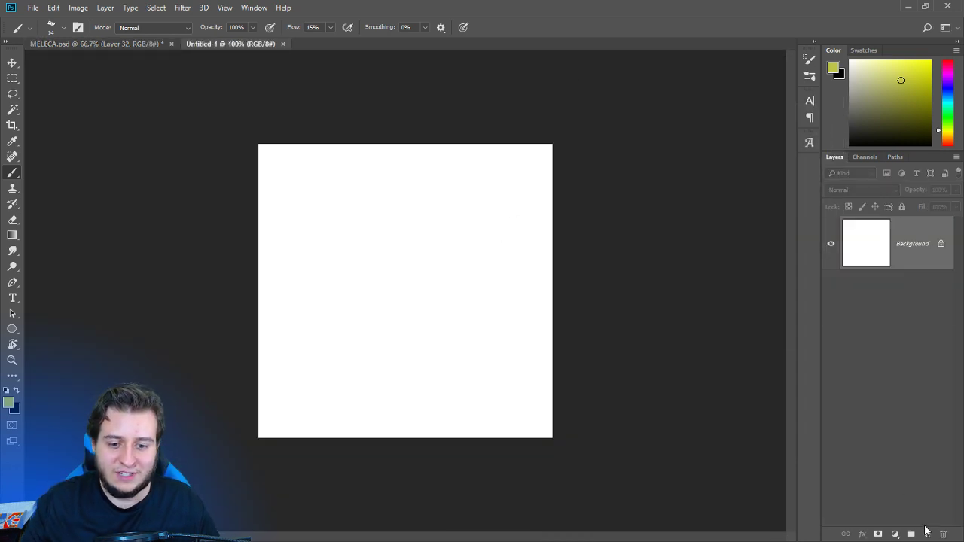
Add a layer in the new document, reset the colors to black and white, and enlarge the Chalky Square Painting brush to 31 px.
left_click(927, 534)
key("d")
left_click_drag(458, 263, 425, 291)
key("ctrl+z")
right_click(410, 216)
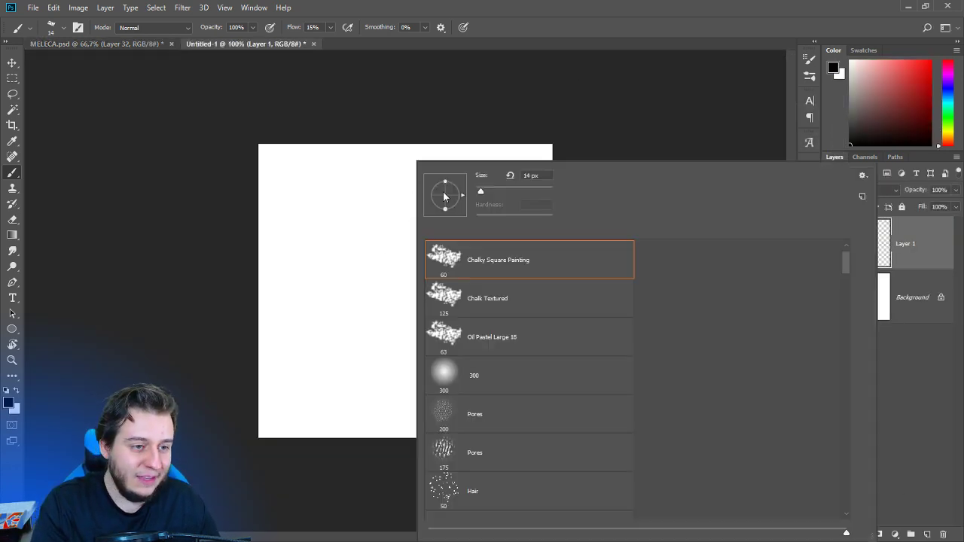
left_click_drag(481, 192, 486, 192)
left_click(366, 227)
Paint six separate curved black strokes of different sizes across the canvas and stretch them upward with Free Transform.
mouse_move(364, 221)
left_mouse_down()
mouse_move(371, 291)
mouse_move(372, 235)
mouse_move(347, 304)
mouse_move(370, 221)
mouse_move(375, 301)
left_mouse_up()
mouse_move(442, 197)
left_mouse_down()
mouse_move(438, 228)
mouse_move(450, 188)
mouse_move(443, 215)
left_mouse_up()
mouse_move(457, 301)
left_mouse_down()
mouse_move(437, 390)
mouse_move(432, 301)
mouse_move(434, 380)
mouse_move(460, 318)
mouse_move(464, 326)
mouse_move(440, 377)
left_mouse_up()
mouse_move(331, 381)
left_mouse_down()
mouse_move(338, 388)
mouse_move(346, 368)
mouse_move(353, 376)
mouse_move(348, 363)
left_mouse_up()
mouse_move(296, 304)
left_mouse_down()
mouse_move(302, 281)
mouse_move(302, 304)
left_mouse_up()
mouse_move(527, 226)
left_mouse_down()
mouse_move(519, 244)
mouse_move(499, 248)
mouse_move(507, 229)
mouse_move(527, 245)
left_mouse_up()
mouse_move(366, 215)
left_mouse_down()
mouse_move(376, 275)
mouse_move(369, 233)
left_mouse_up()
key("ctrl+t")
left_click_drag(415, 182, 415, 148)
key("Return")
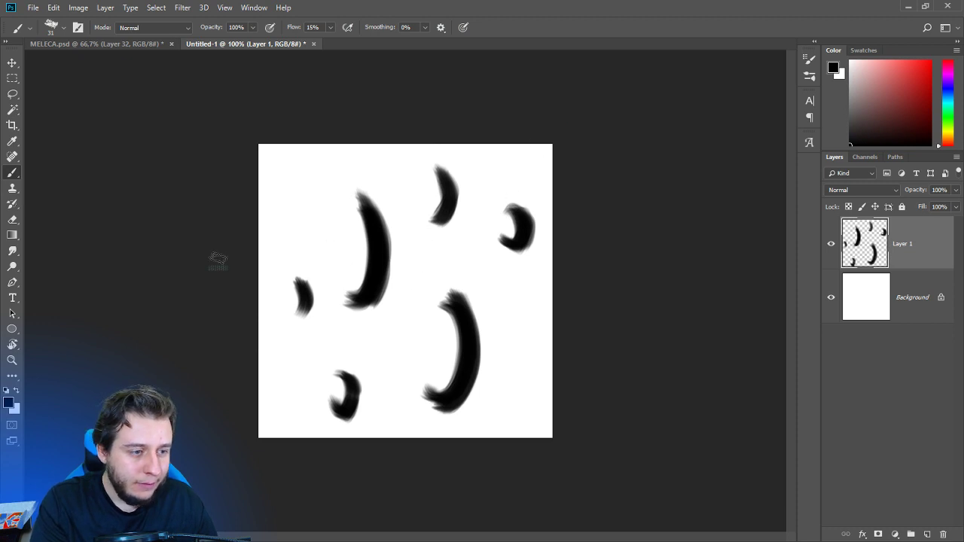
Smudge the inner sides of the six black strokes into soft fades at 64% strength, using a 69 px brush for the small bottom one.
left_click(13, 251)
mouse_move(300, 292)
left_mouse_down()
mouse_move(291, 282)
mouse_move(295, 306)
left_mouse_up()
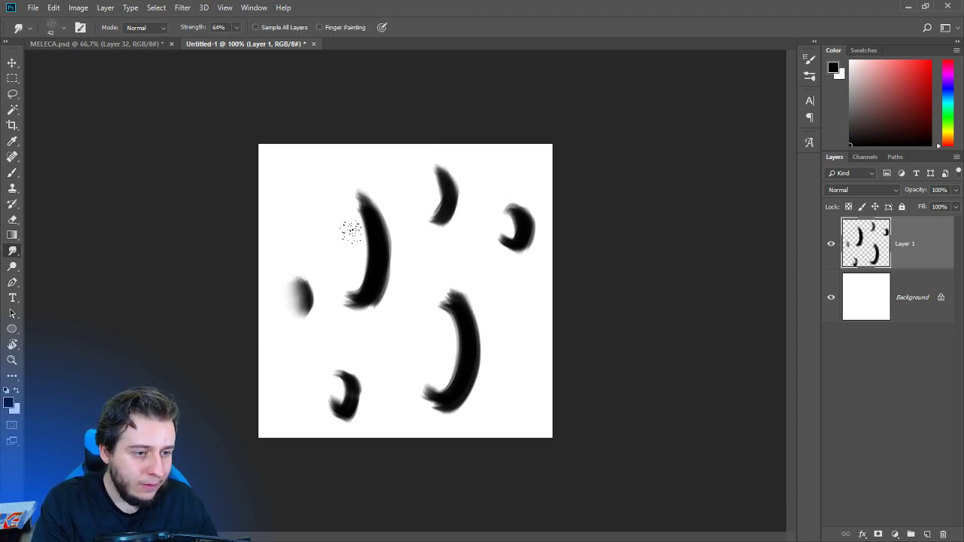
mouse_move(362, 231)
left_mouse_down()
mouse_move(363, 264)
mouse_move(361, 202)
left_mouse_up()
mouse_move(430, 203)
left_mouse_down()
mouse_move(435, 188)
mouse_move(441, 204)
mouse_move(441, 194)
left_mouse_up()
left_click_drag(499, 218, 518, 242)
mouse_move(451, 304)
left_mouse_down()
mouse_move(455, 368)
mouse_move(422, 401)
mouse_move(426, 298)
left_mouse_up()
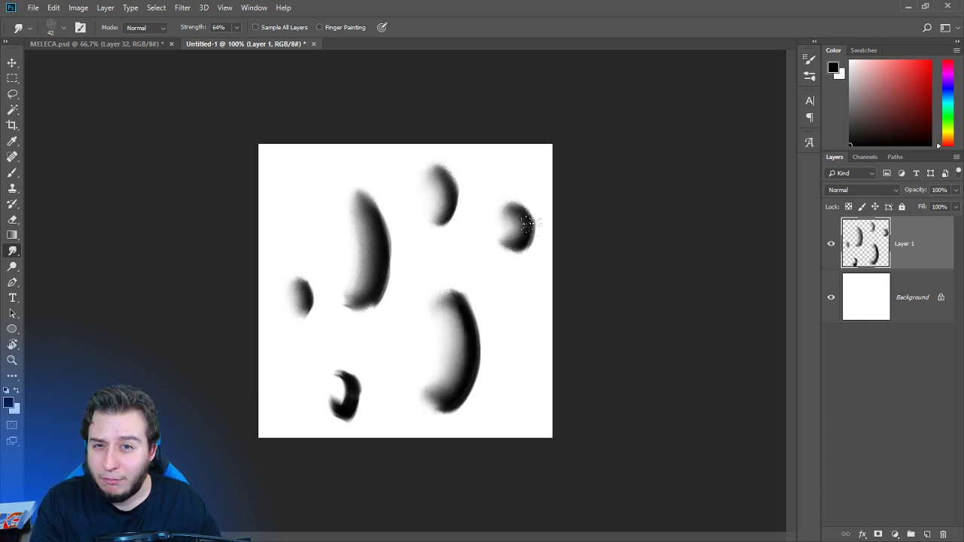
right_click(497, 256)
left_click(586, 189)
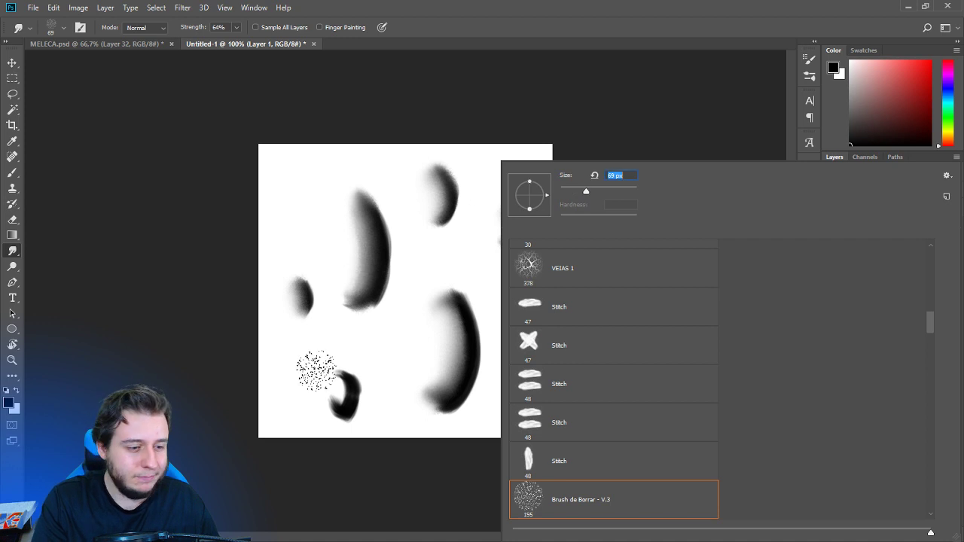
mouse_move(326, 378)
left_mouse_down()
mouse_move(329, 398)
mouse_move(326, 376)
left_mouse_up()
key("ctrl+minus")
key("ctrl+minus")
key("ctrl+minus")
key("ctrl+minus")
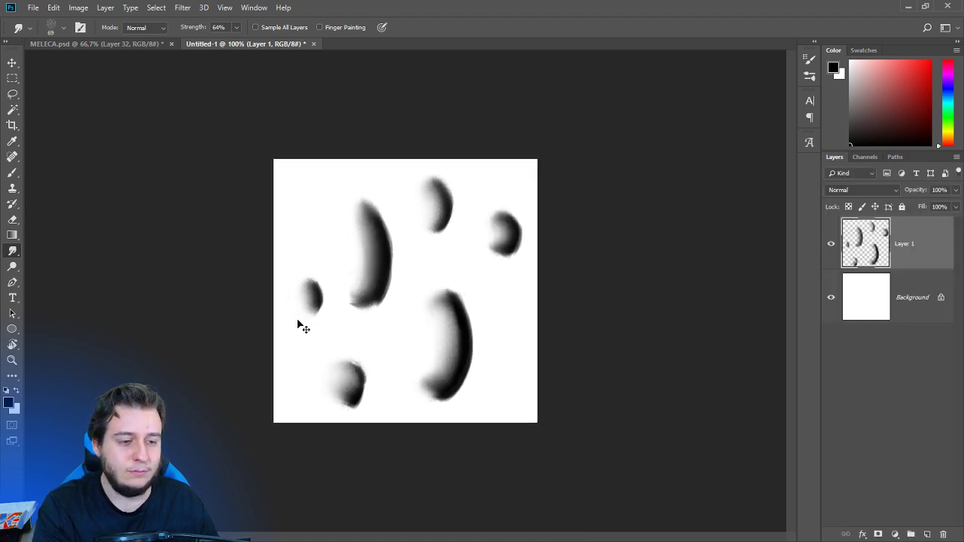
key("ctrl+plus")
key("ctrl+plus")
key("ctrl+plus")
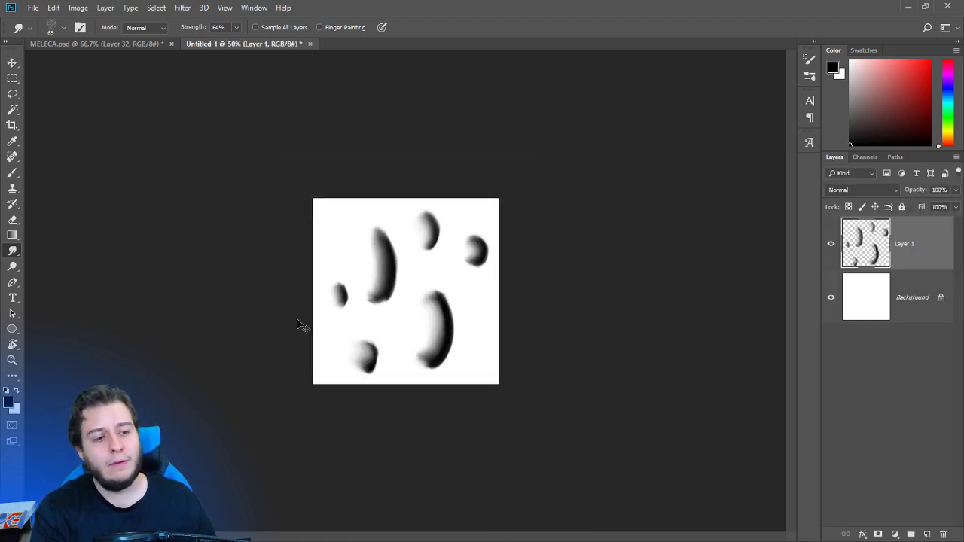
key("e")
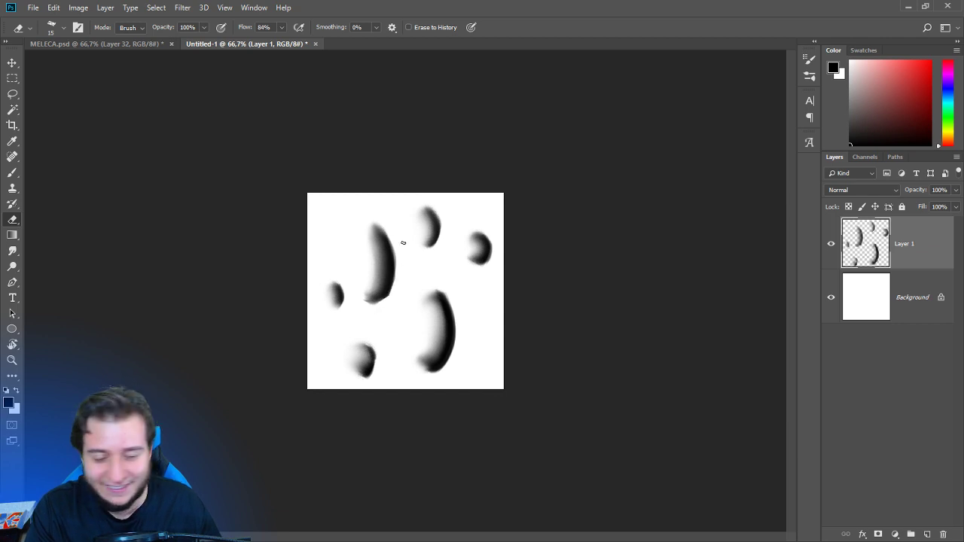
key("v")
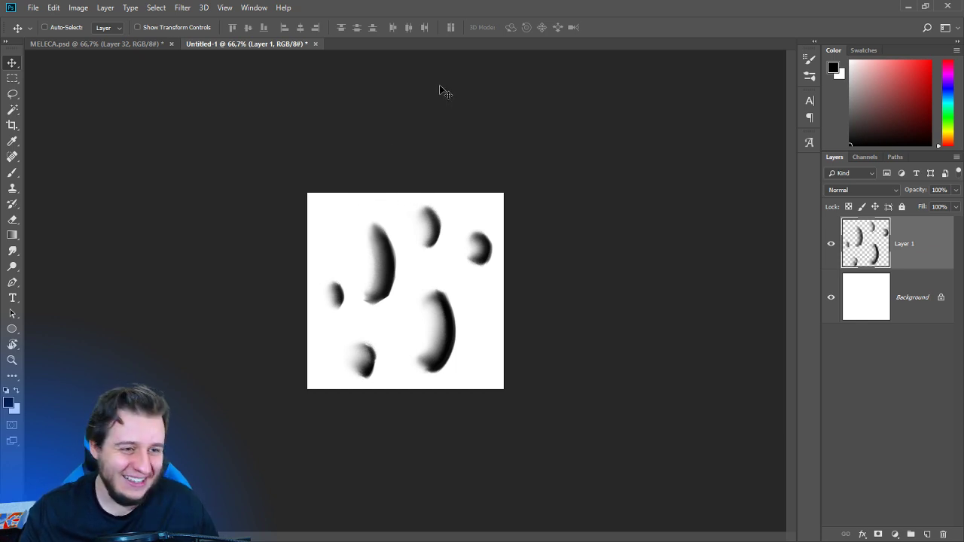
left_click(54, 7)
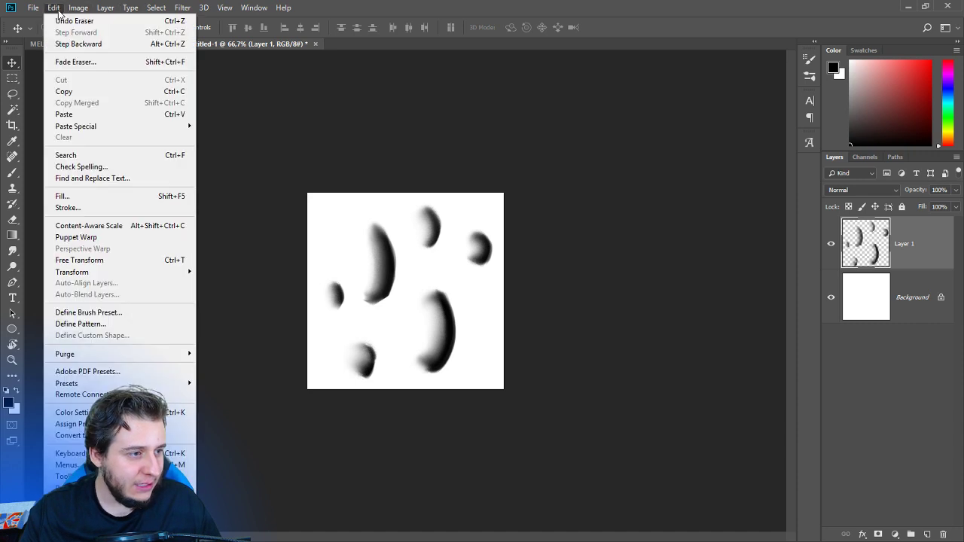
left_click(129, 315)
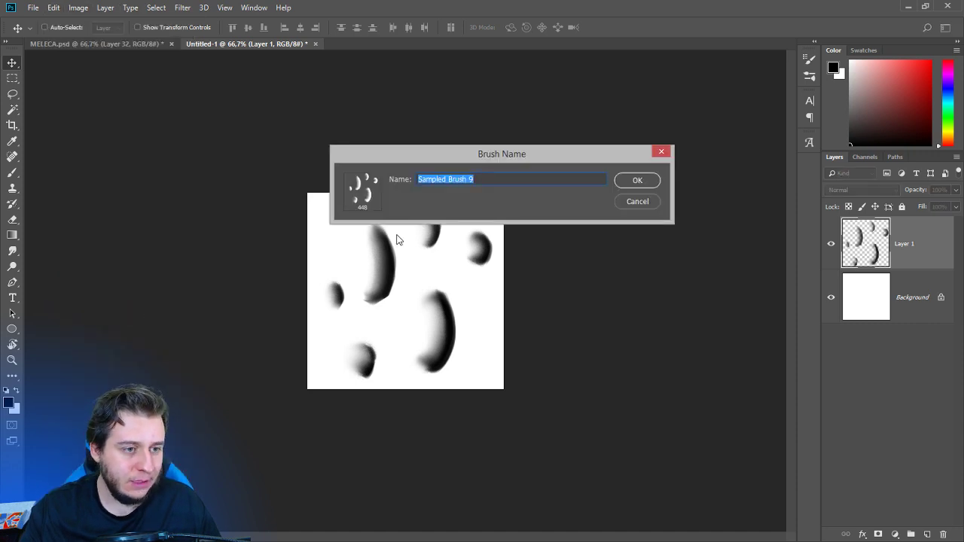
type("BrushBolh")
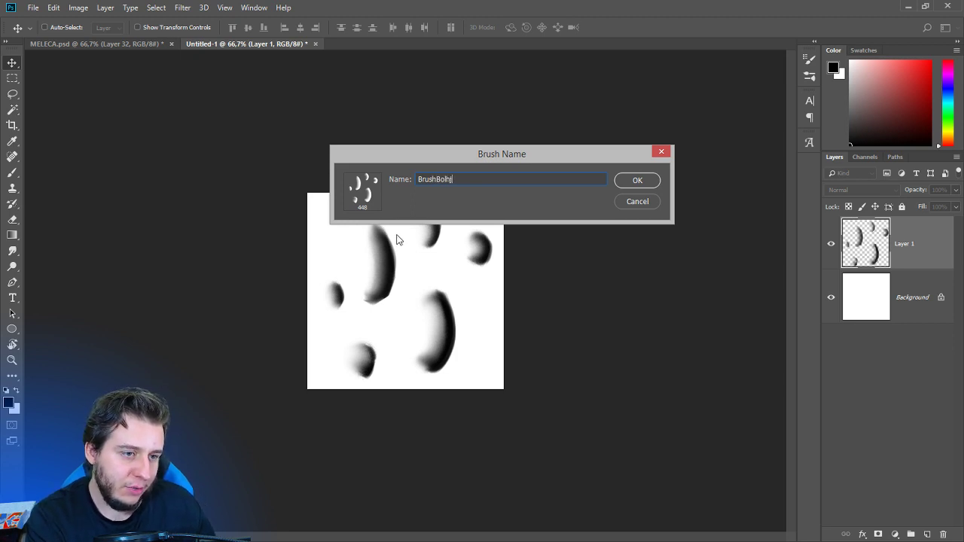
key("Return")
Lighten the inner sides of the six black strokes using a soft round 111 px Eraser at 84% flow.
key("e")
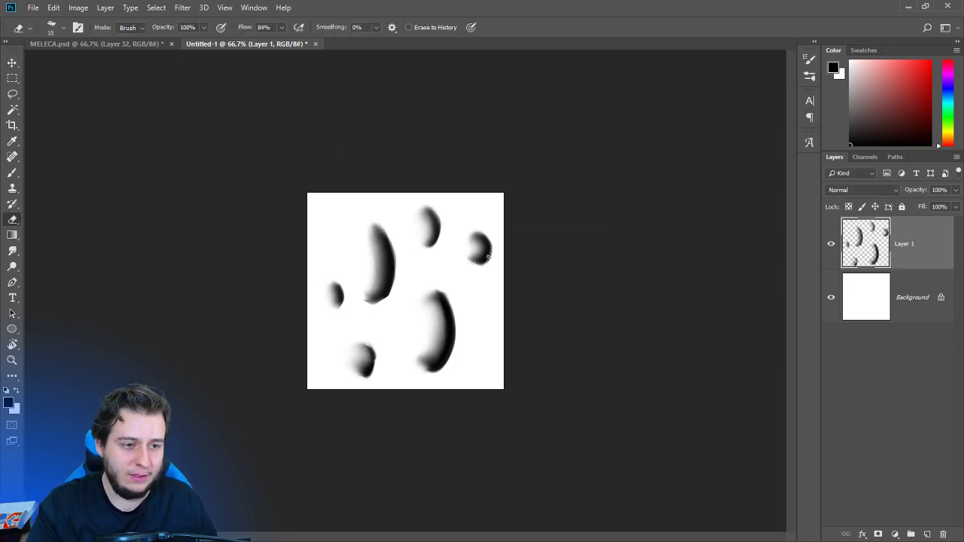
right_click(482, 250)
left_click(512, 381)
left_click(594, 191)
left_click_drag(368, 268, 363, 290)
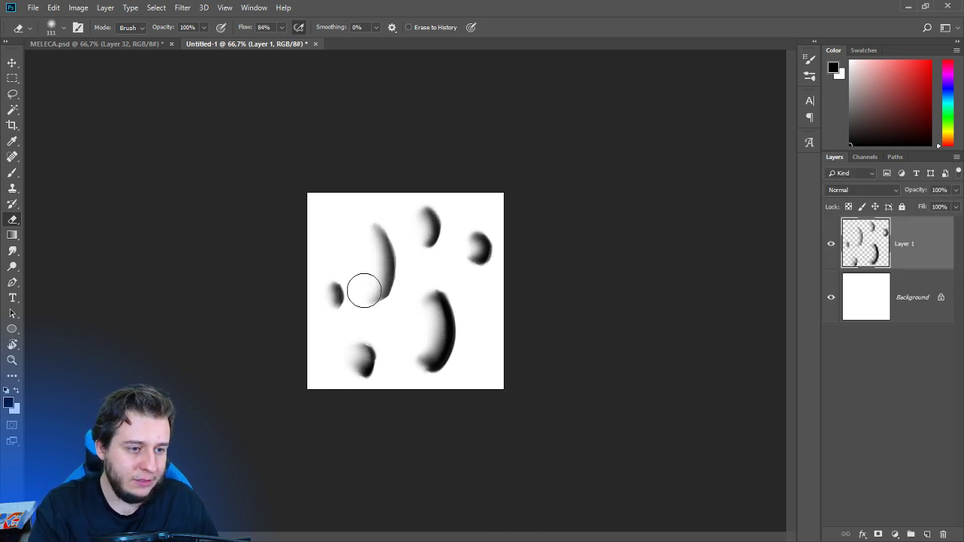
left_click_drag(468, 247, 459, 258)
left_click_drag(416, 228, 416, 247)
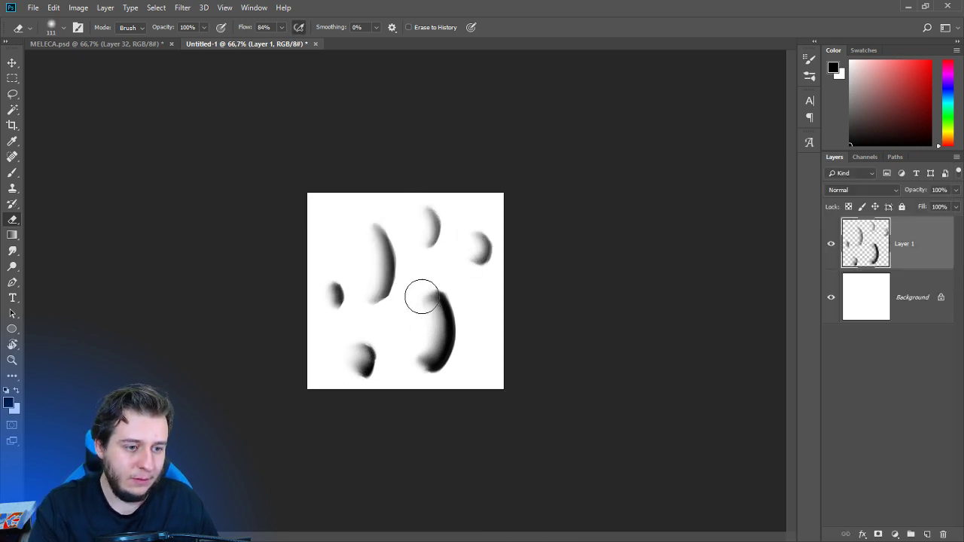
mouse_move(422, 295)
left_mouse_down()
mouse_move(421, 362)
mouse_move(360, 365)
left_mouse_up()
left_click_drag(334, 308, 324, 295)
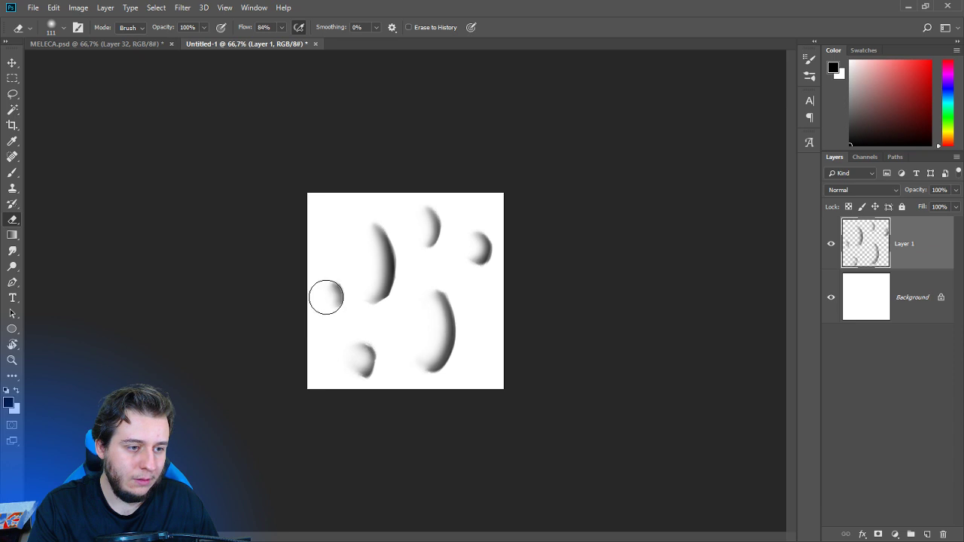
Define the softened strokes as a new brush preset named Brushbolha1.
left_click(183, 8)
left_click(182, 9)
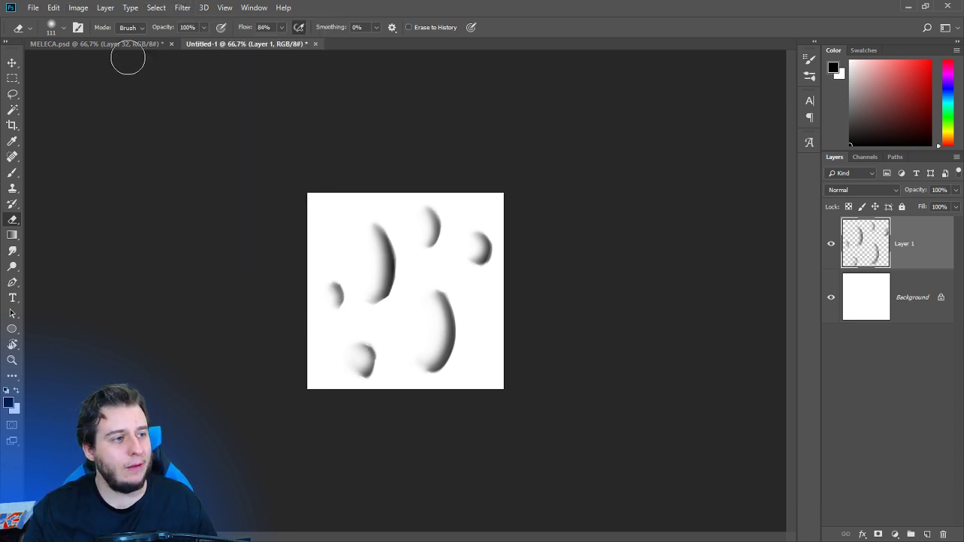
left_click(55, 8)
left_click(89, 313)
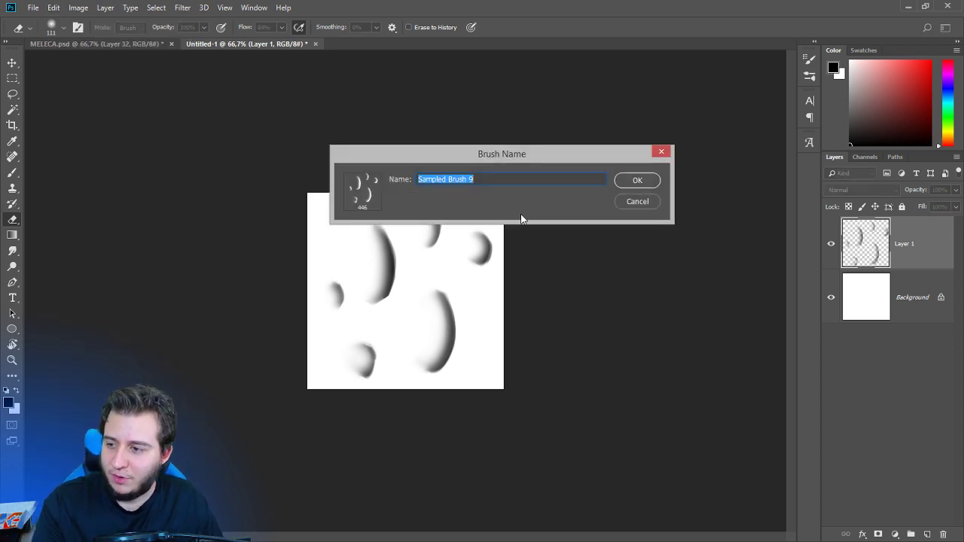
type("Brushbolha")
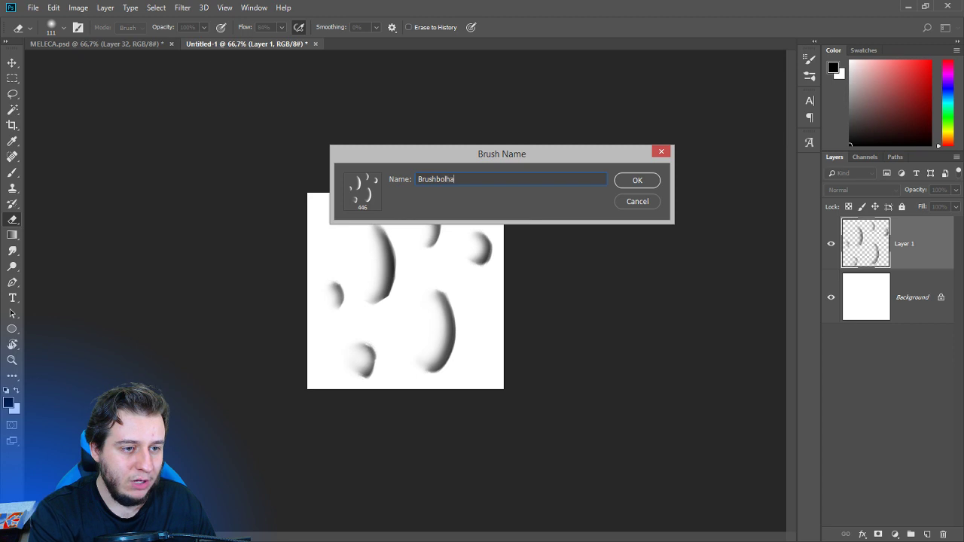
key("Return")
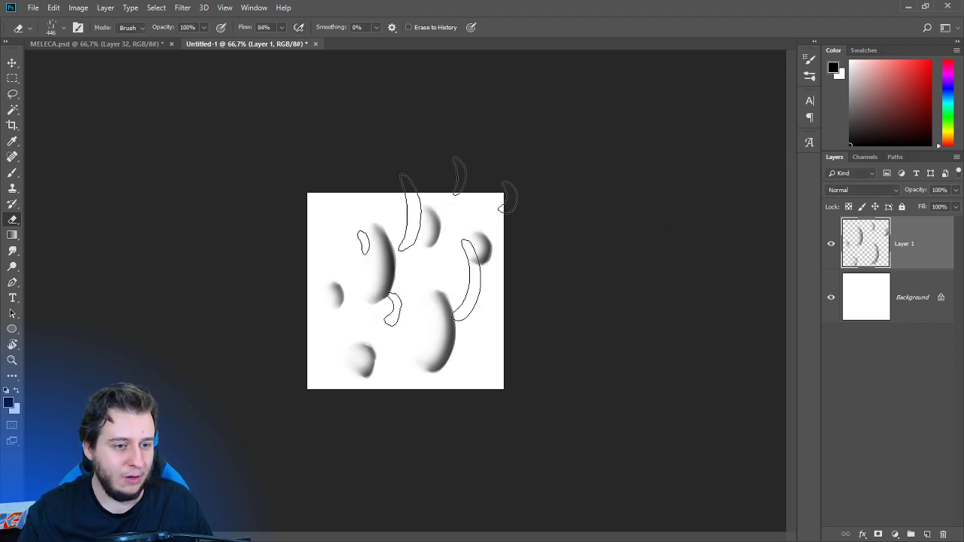
Switch to the MELECA.psd document and enable Shape Dynamics for the new brush with a size jitter of 17%.
left_click(135, 43)
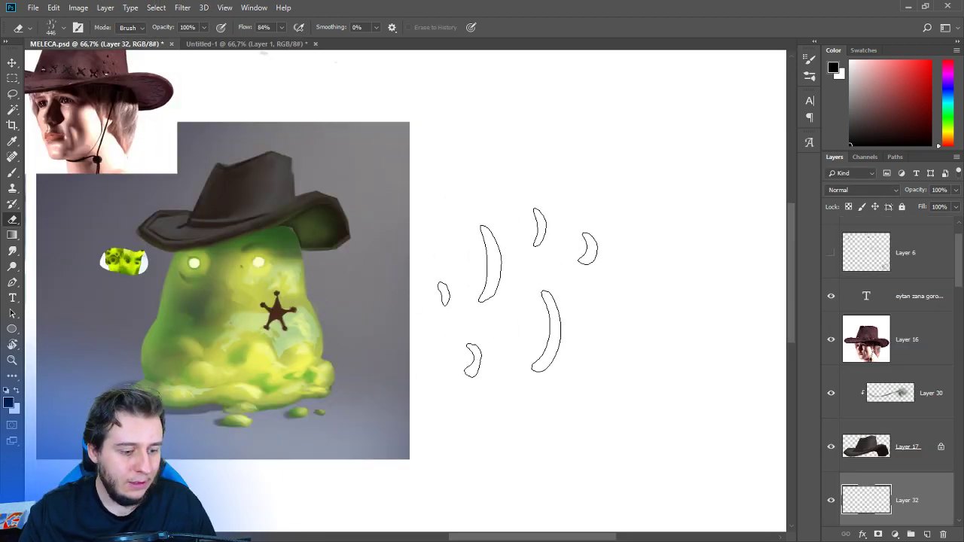
key("F5")
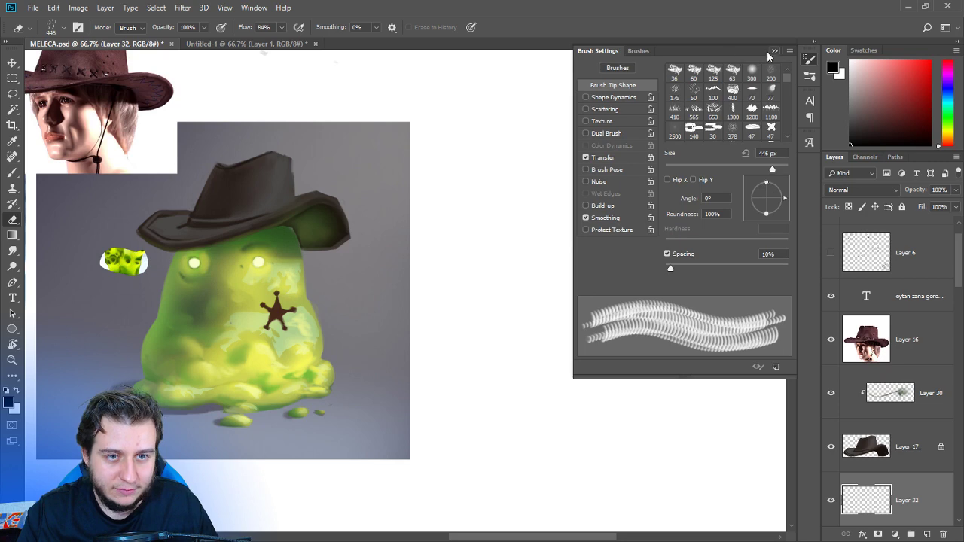
left_click_drag(766, 51, 651, 127)
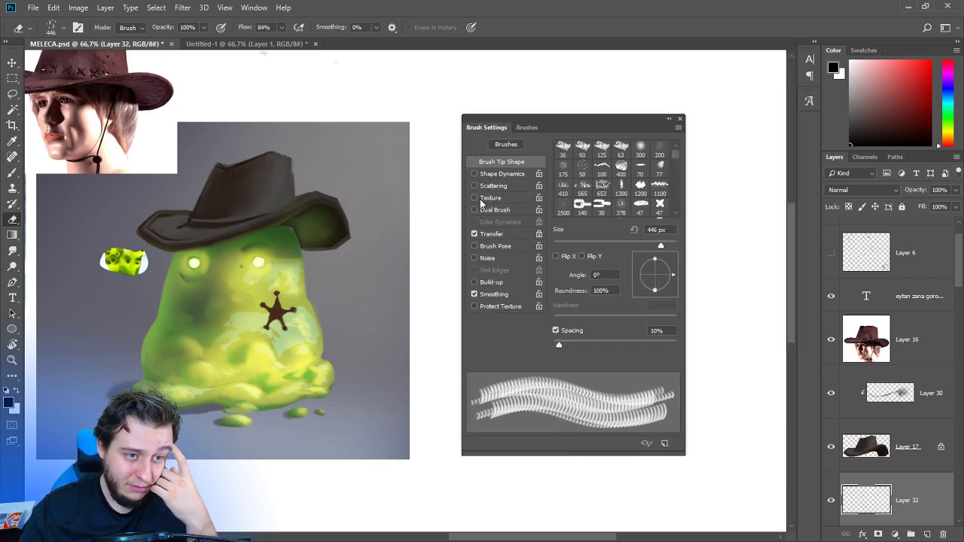
left_click(486, 175)
mouse_move(553, 161)
left_mouse_down()
mouse_move(612, 155)
mouse_move(575, 156)
left_mouse_up()
left_click_drag(555, 195, 559, 197)
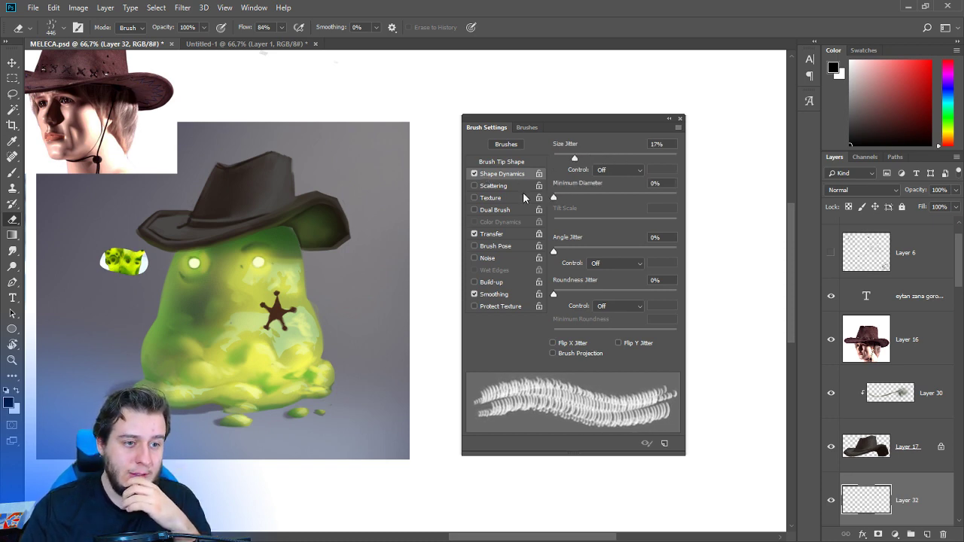
Widen the spacing between the brush tip marks and enable Scattering with a scatter of 132%.
left_click(501, 162)
left_click_drag(568, 346, 619, 349)
left_click(491, 187)
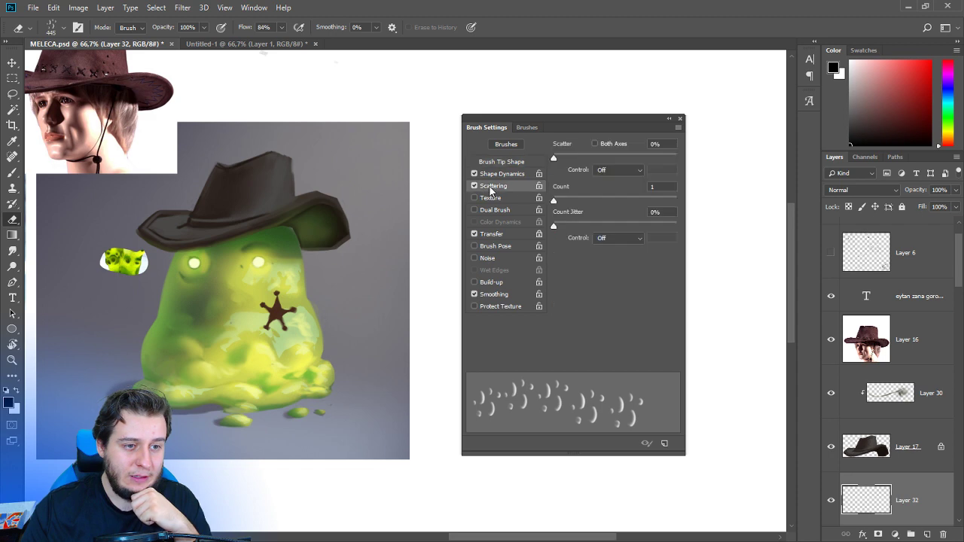
left_click_drag(554, 159, 563, 160)
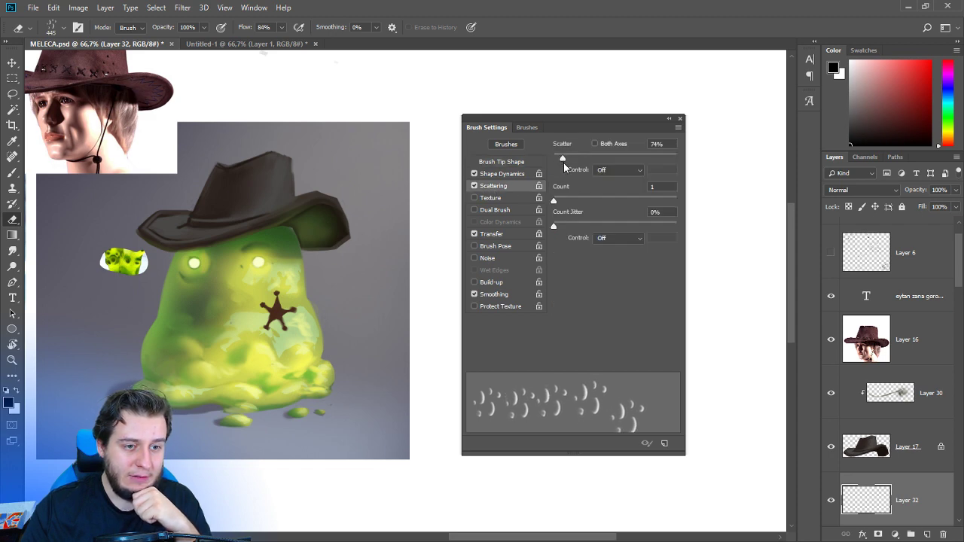
left_click_drag(554, 201, 553, 204)
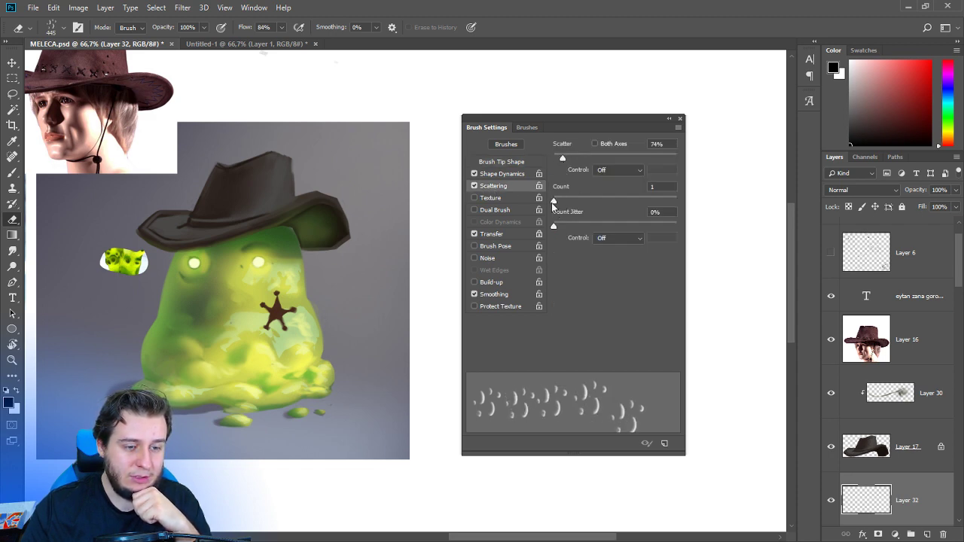
mouse_move(564, 160)
left_mouse_down()
mouse_move(587, 160)
mouse_move(570, 159)
left_mouse_up()
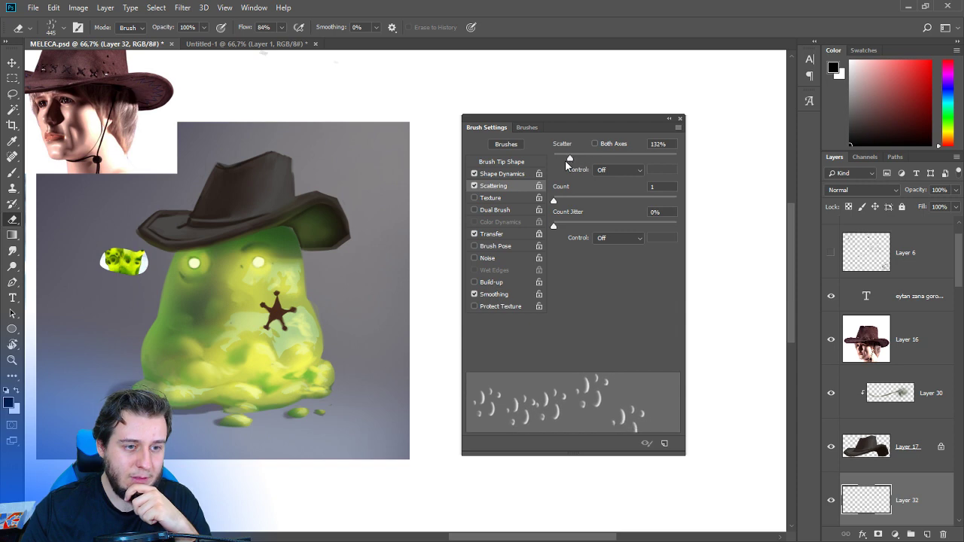
left_click(494, 175)
left_click(502, 161)
left_click_drag(604, 345, 604, 347)
left_click(498, 201)
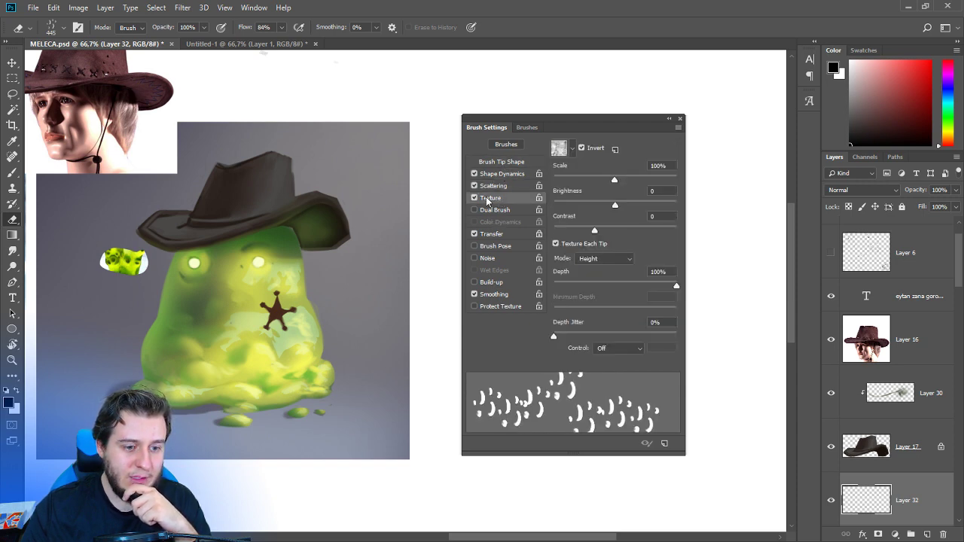
left_click(474, 197)
left_click(497, 234)
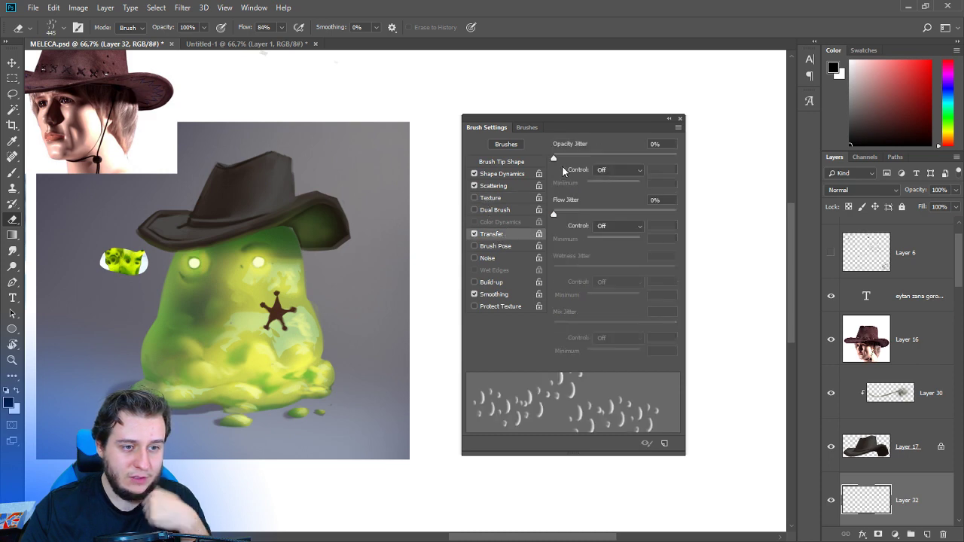
mouse_move(554, 158)
left_mouse_down()
mouse_move(622, 158)
mouse_move(555, 159)
left_mouse_up()
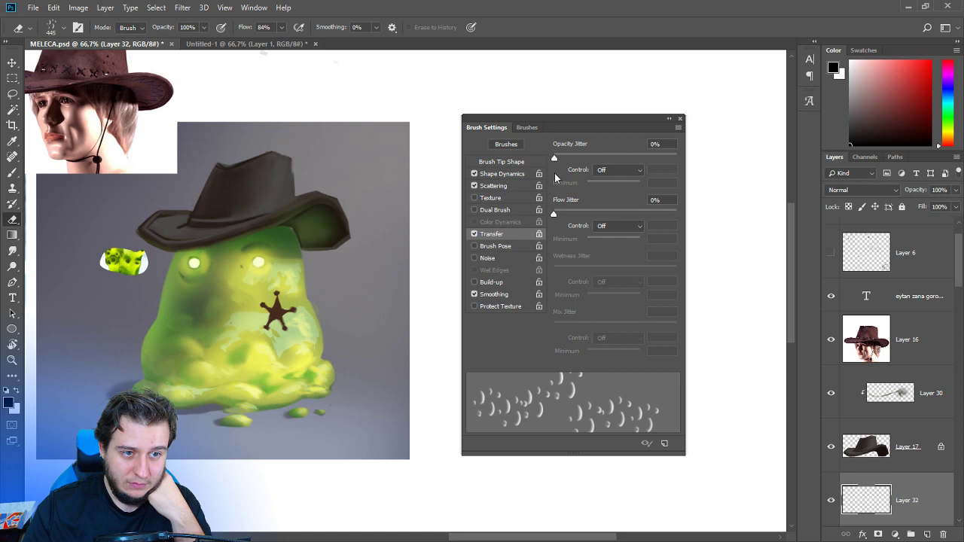
Set the brush's roundness jitter to 13% and angle jitter to 4%, and close the brush settings.
left_click(500, 175)
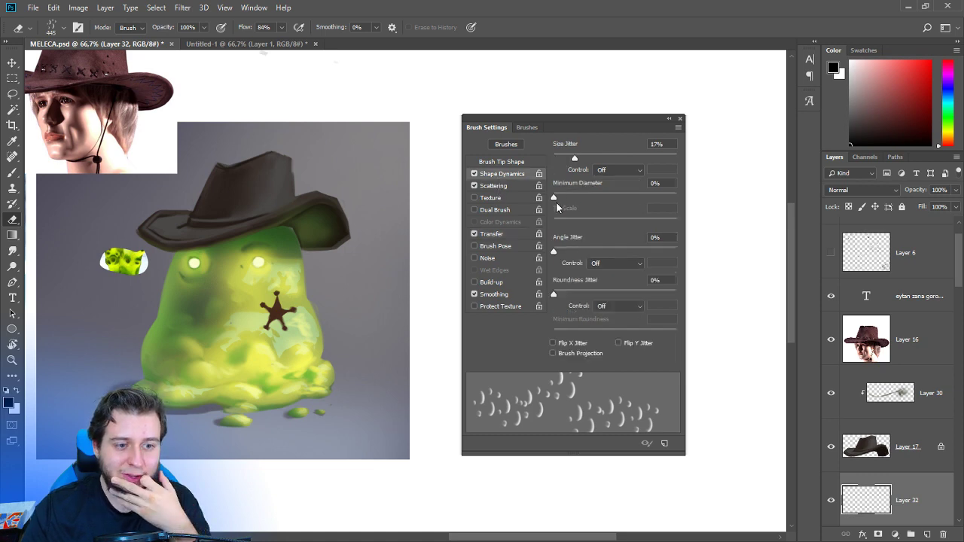
mouse_move(553, 295)
left_mouse_down()
mouse_move(581, 294)
mouse_move(570, 295)
left_mouse_up()
left_click(570, 251)
left_click_drag(570, 254, 558, 256)
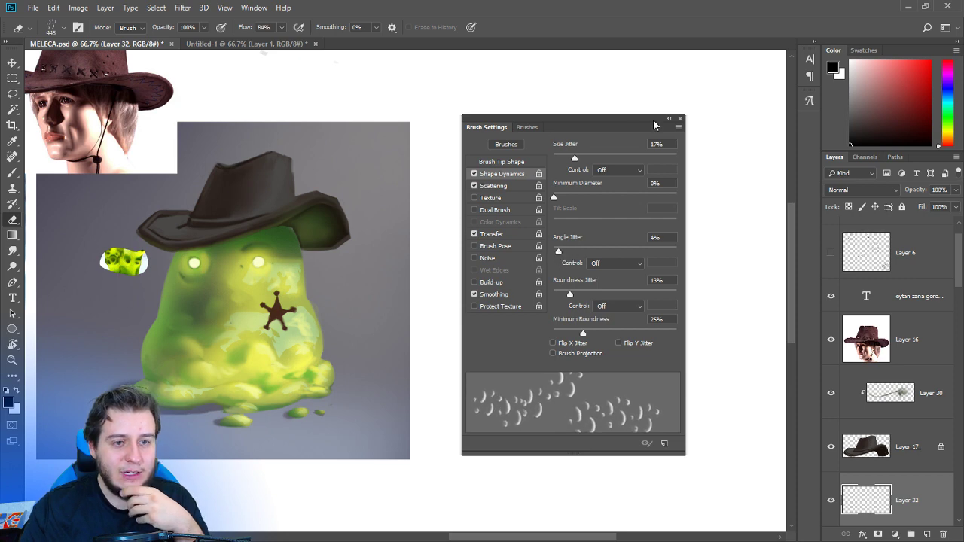
left_click(680, 119)
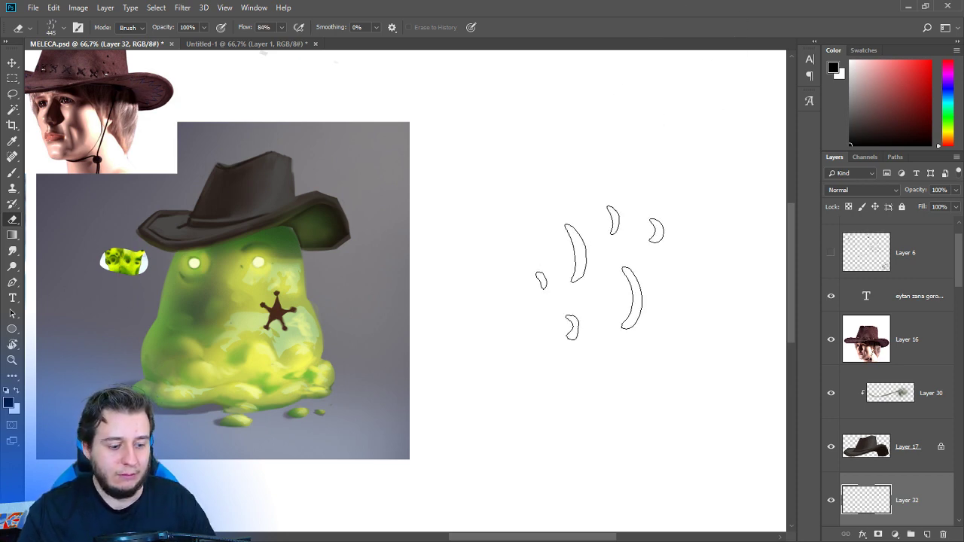
Save the configured brush as a new preset named Brushbolha2, with the tool settings included.
key("F5")
left_click(677, 128)
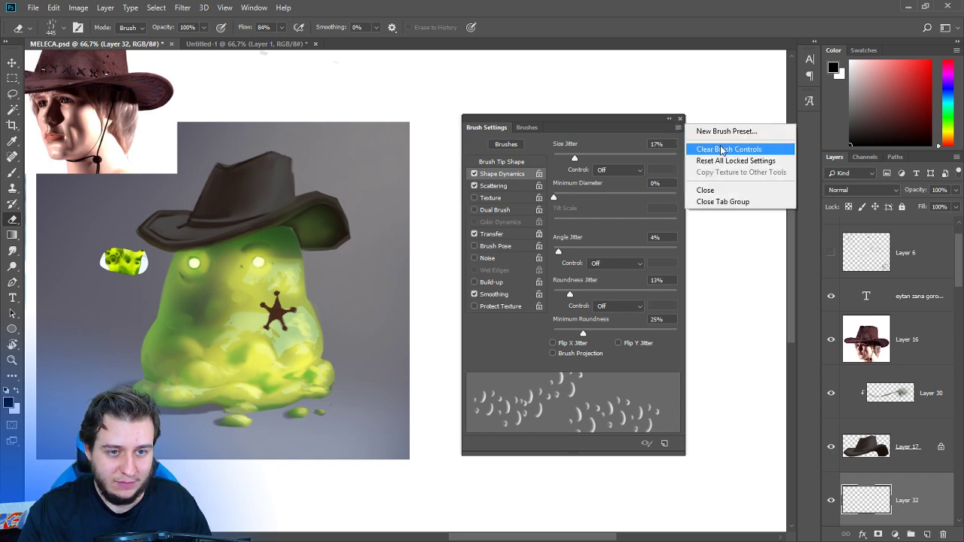
left_click(713, 134)
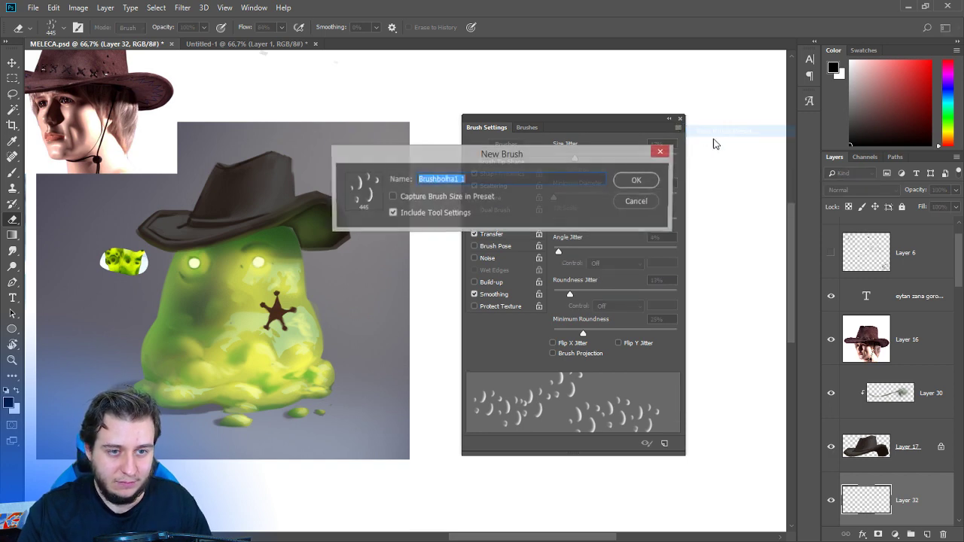
left_click(503, 185)
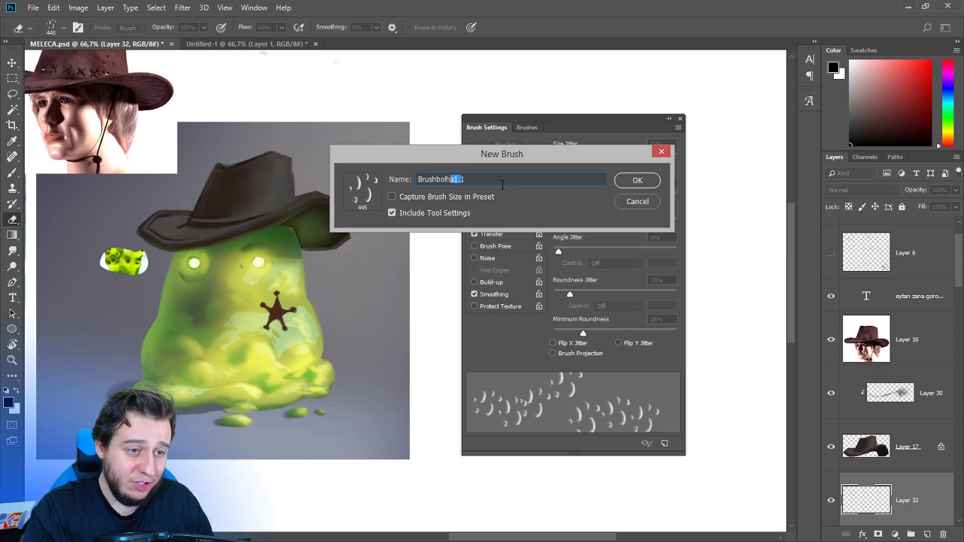
key("Return")
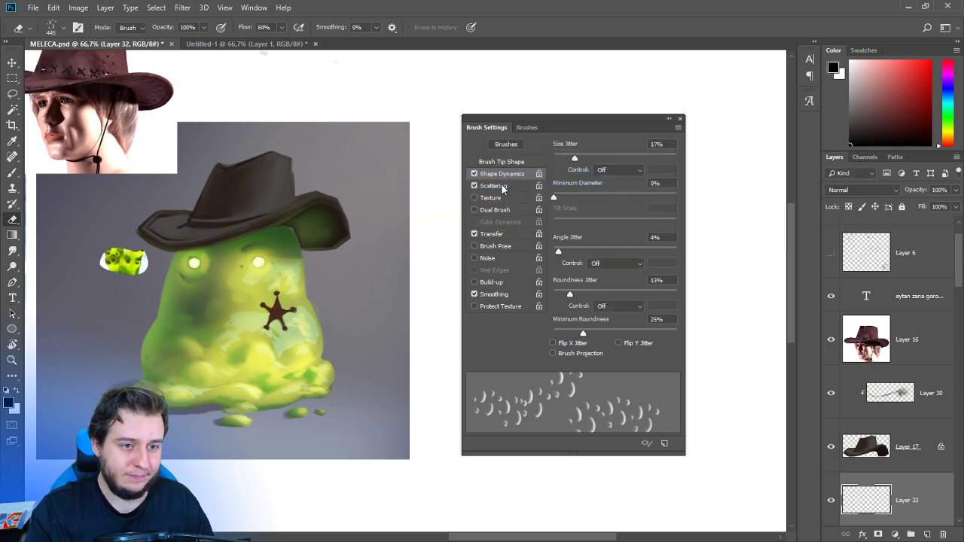
key("F5")
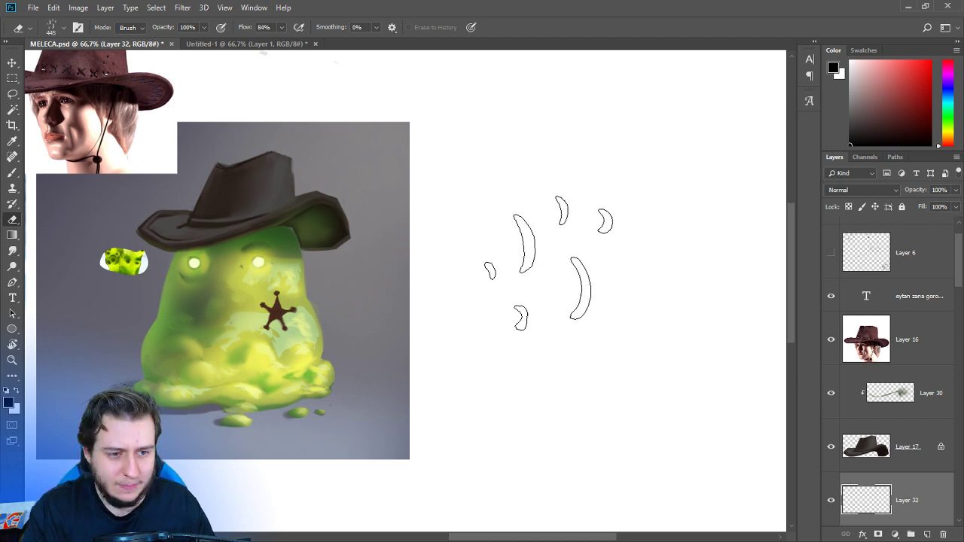
Reduce the Brushbolha2 eraser brush size to 146 px.
right_click(540, 260)
left_click_drag(640, 195, 624, 195)
left_click_drag(438, 309, 588, 281)
right_click(436, 330)
left_click(542, 190)
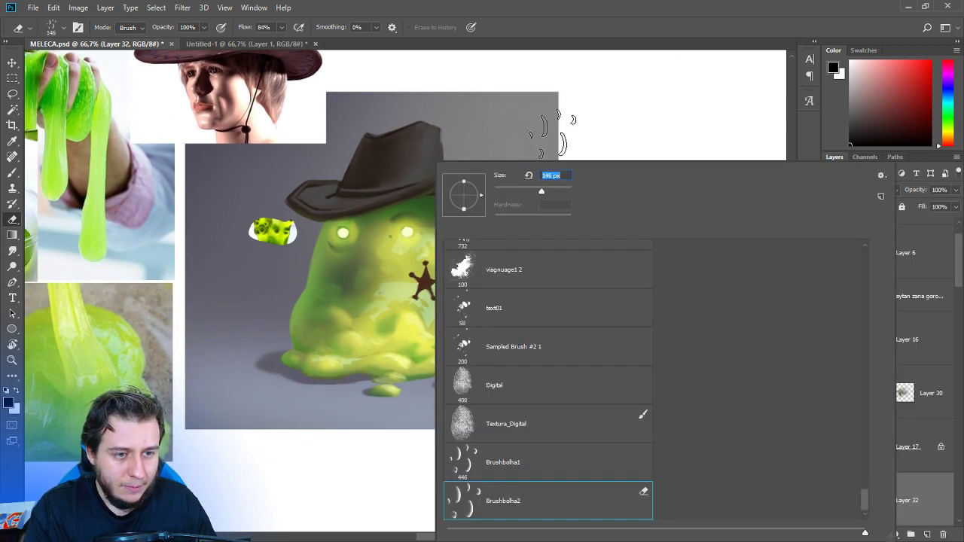
Return to the slime painting and try to load the Brushbolha2 preset for the Brush tool.
left_click_drag(566, 44, 568, 52)
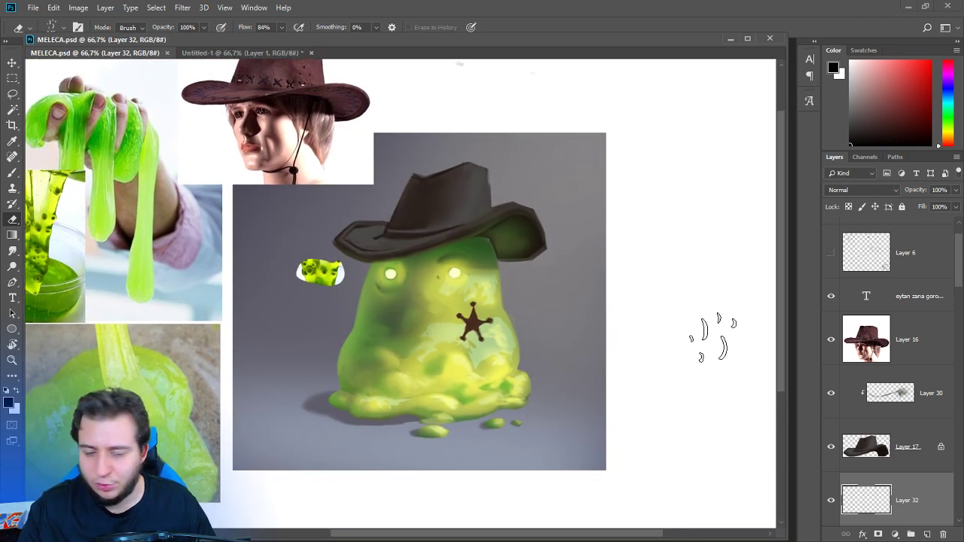
left_click(831, 501)
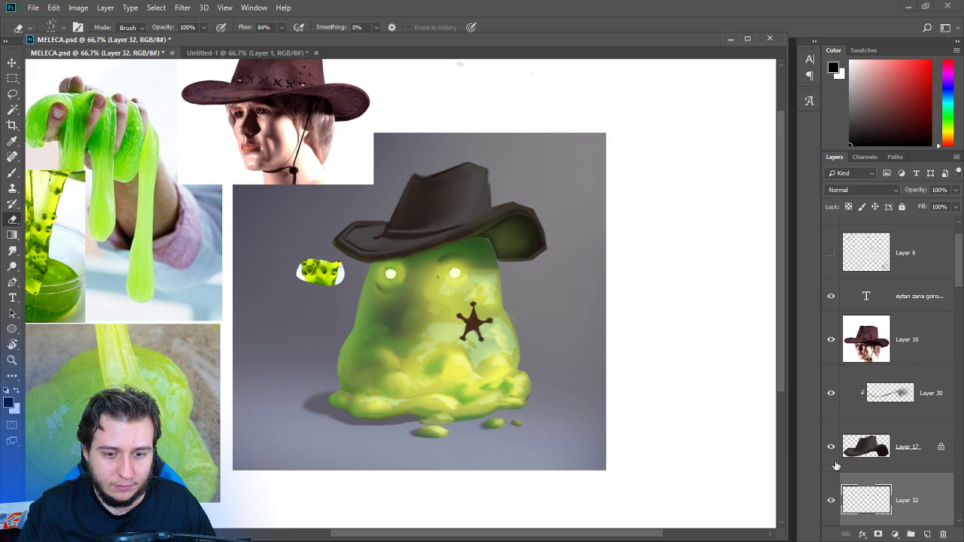
key("b")
right_click(325, 272)
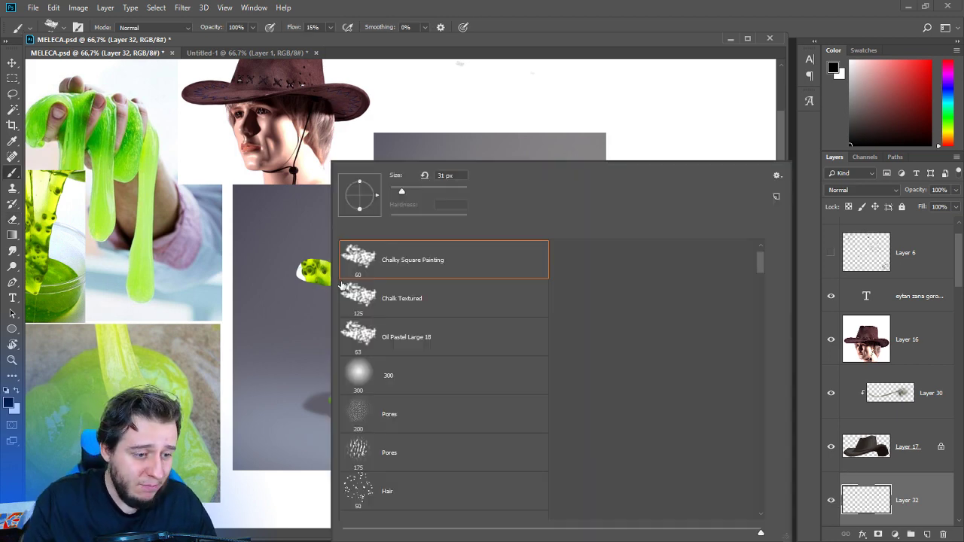
left_click_drag(759, 264, 769, 510)
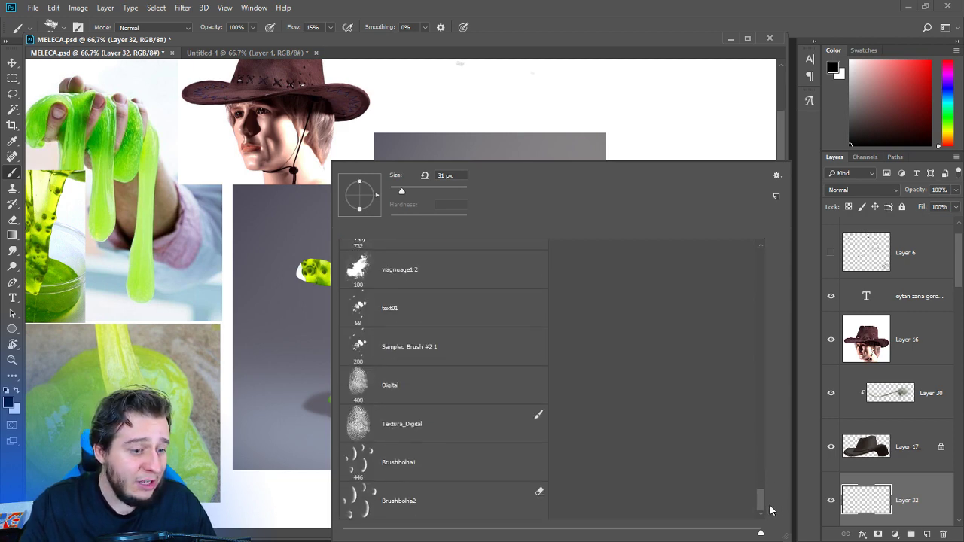
left_click(416, 499)
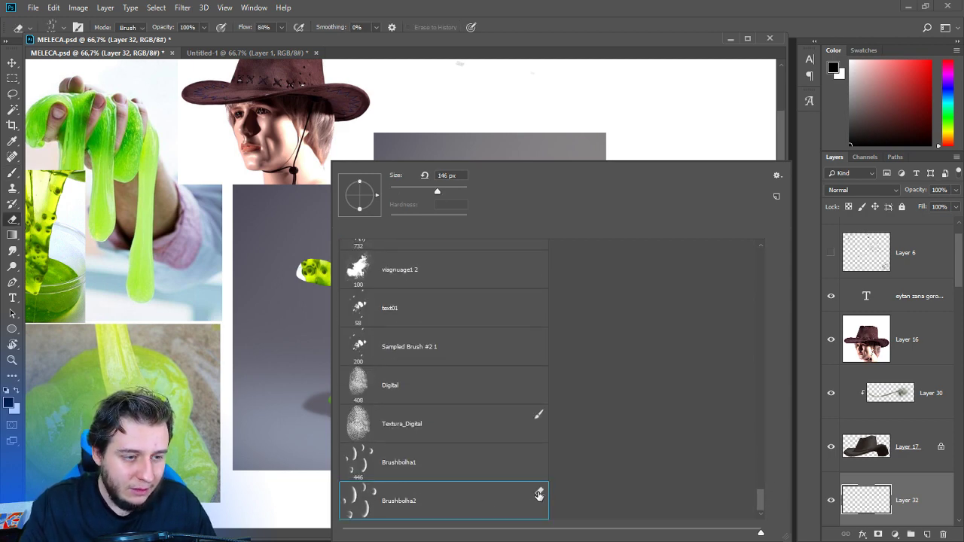
key("Return")
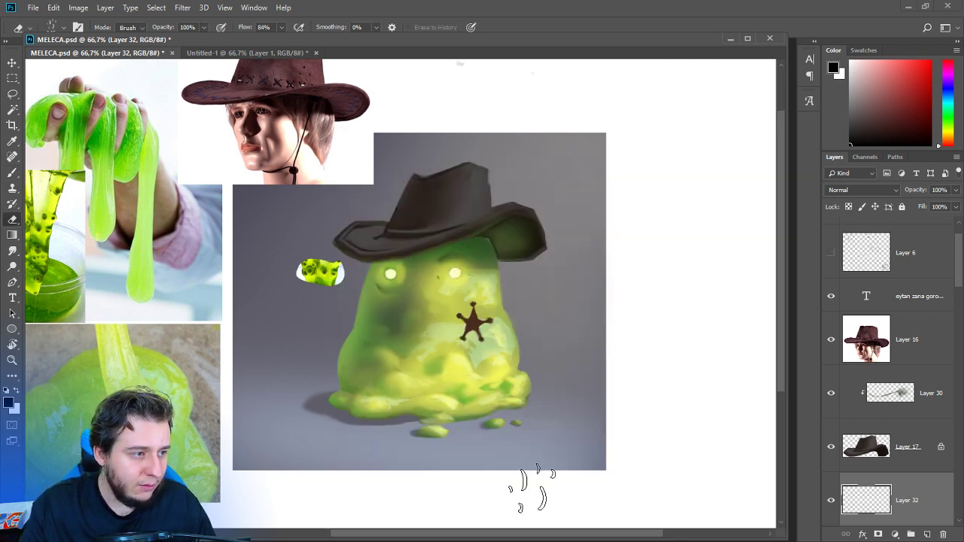
Reactivate the Brush tool and try again to load the Brushbolha2 preset, checking its preset options.
right_click(20, 223)
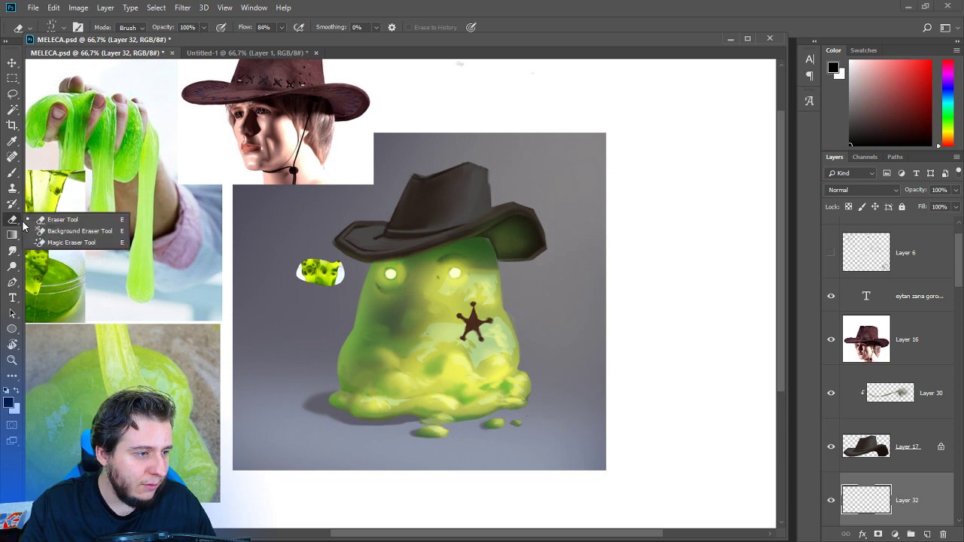
left_click(51, 219)
left_click(12, 173)
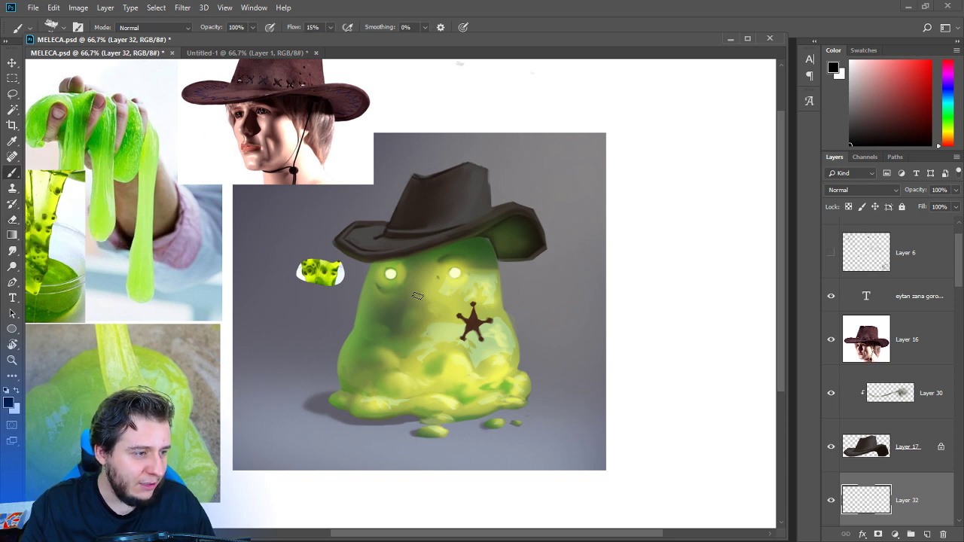
right_click(451, 320)
left_click_drag(885, 262, 894, 503)
right_click(665, 495)
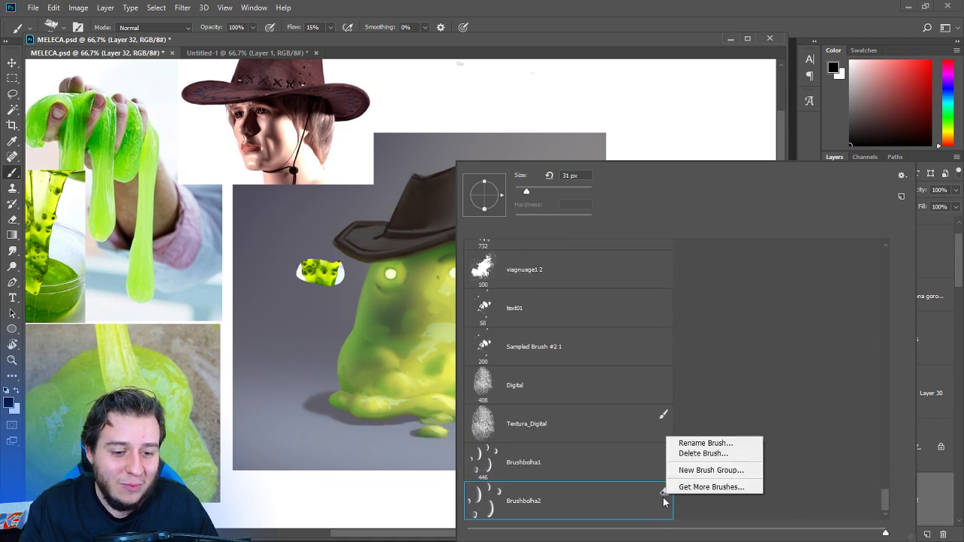
left_click(639, 505)
left_click(611, 499)
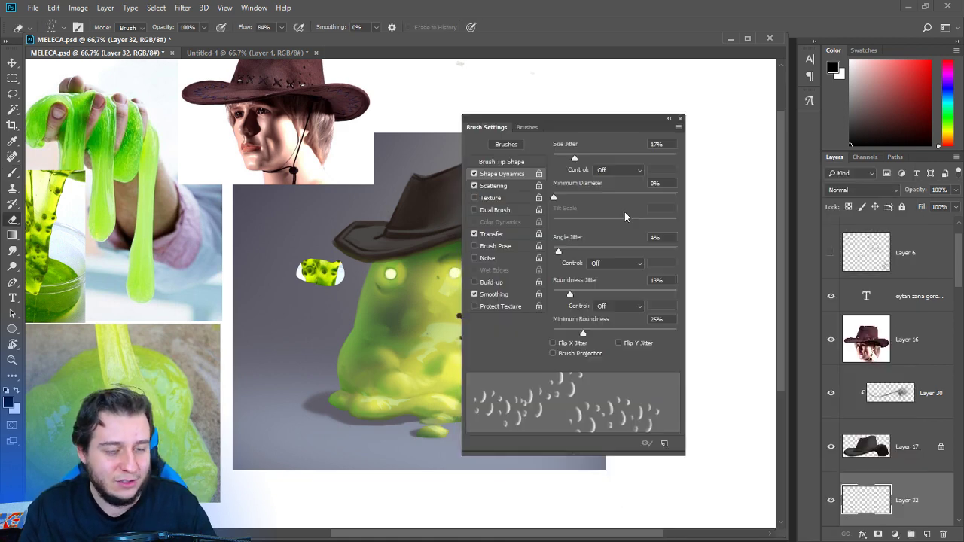
Examine the tip shape settings and available preset commands for the Brushbolha2 brush.
key("F5")
left_click(503, 162)
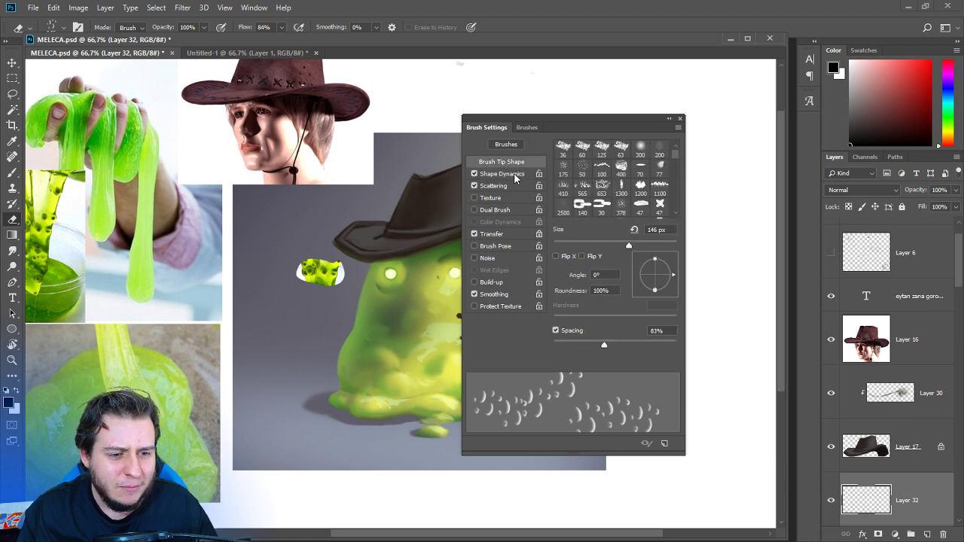
left_click(678, 128)
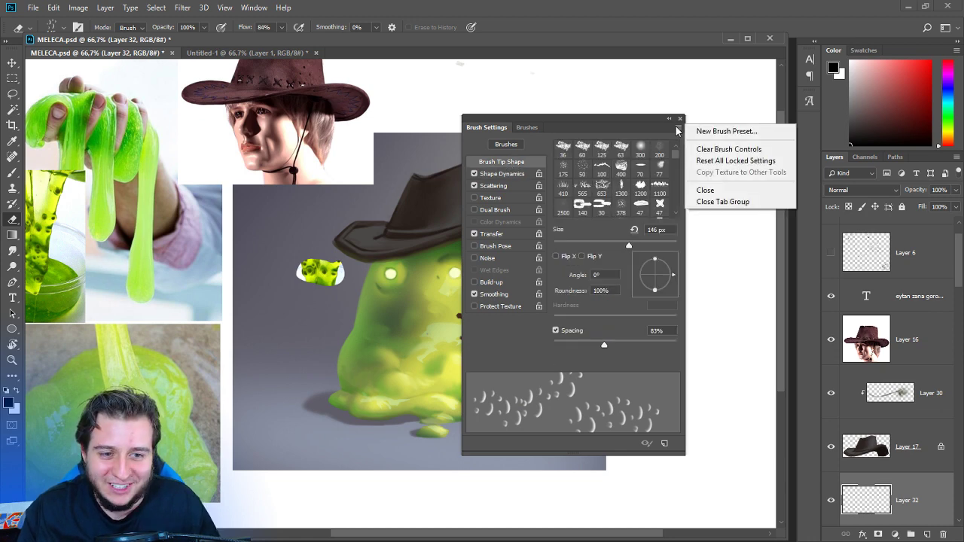
left_click(677, 130)
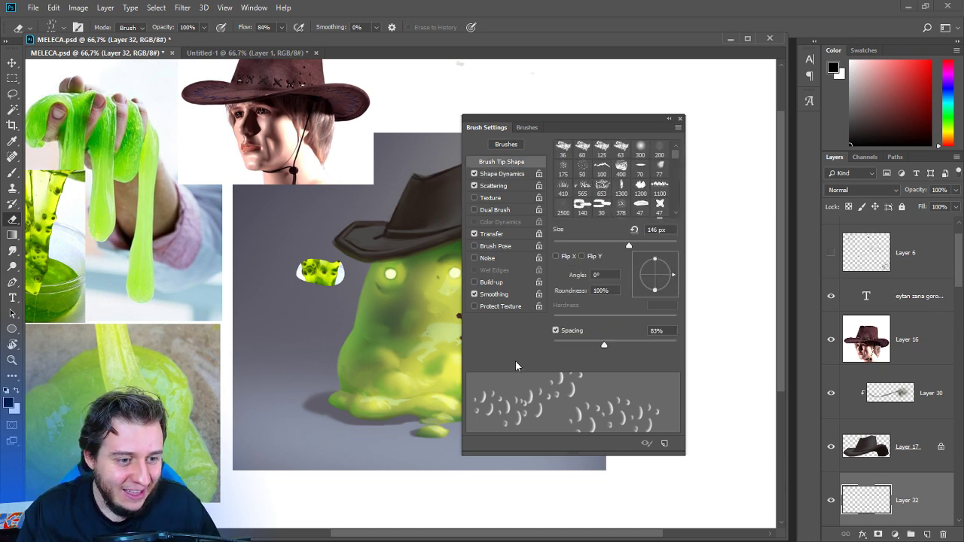
Switch to the Untitled-1 document with the Brush tool active, browse the brush tips, and close the brush settings.
left_click(200, 52)
key("b")
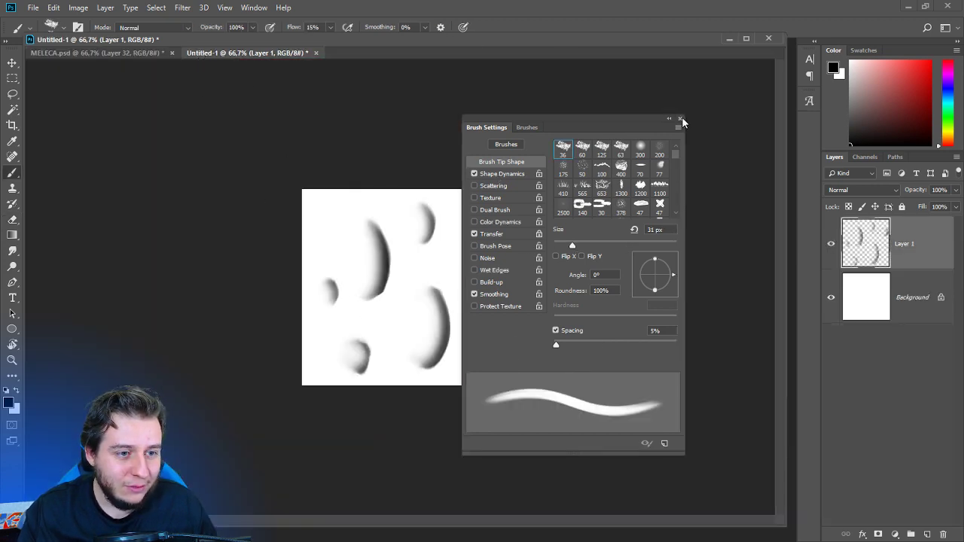
left_click_drag(674, 153, 675, 259)
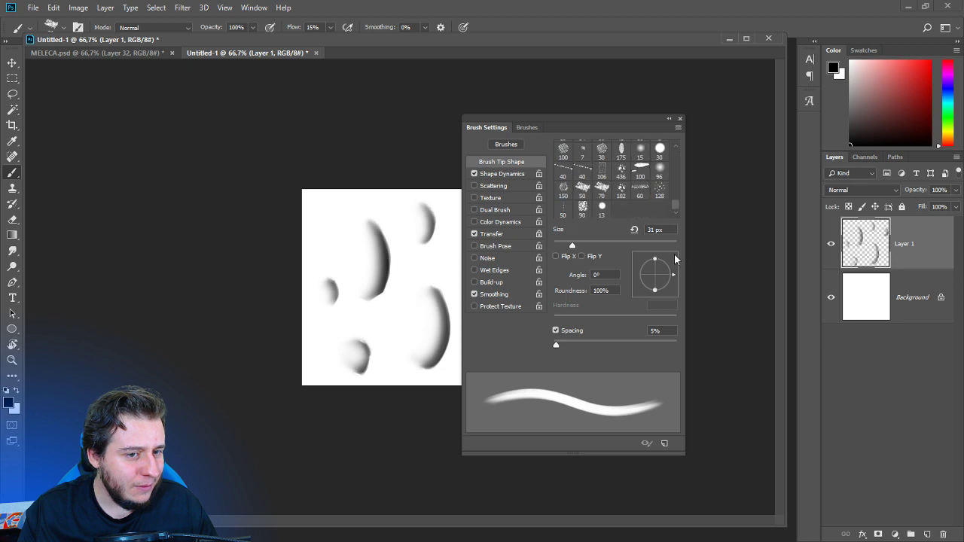
left_click(680, 119)
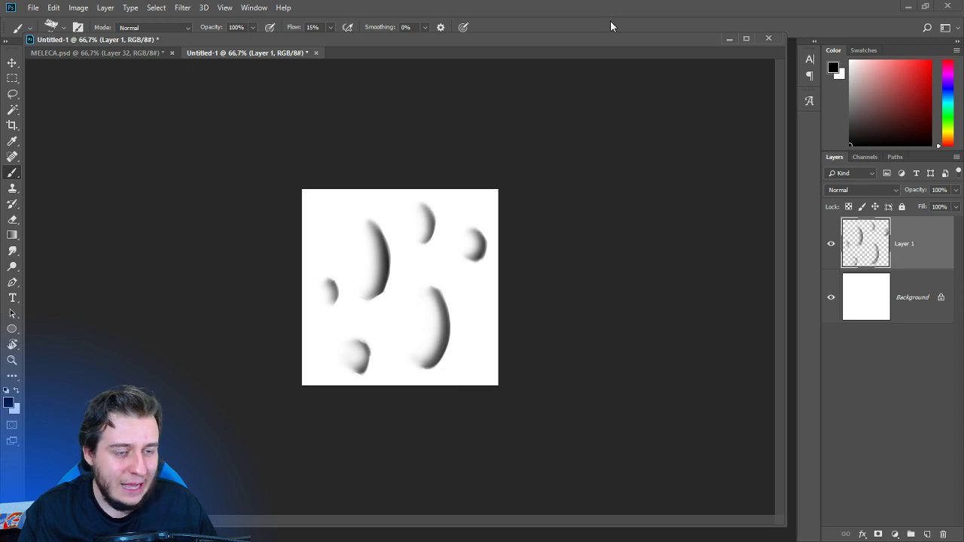
Define the bubble artwork as a new brush preset named BOLHA.
left_click(56, 9)
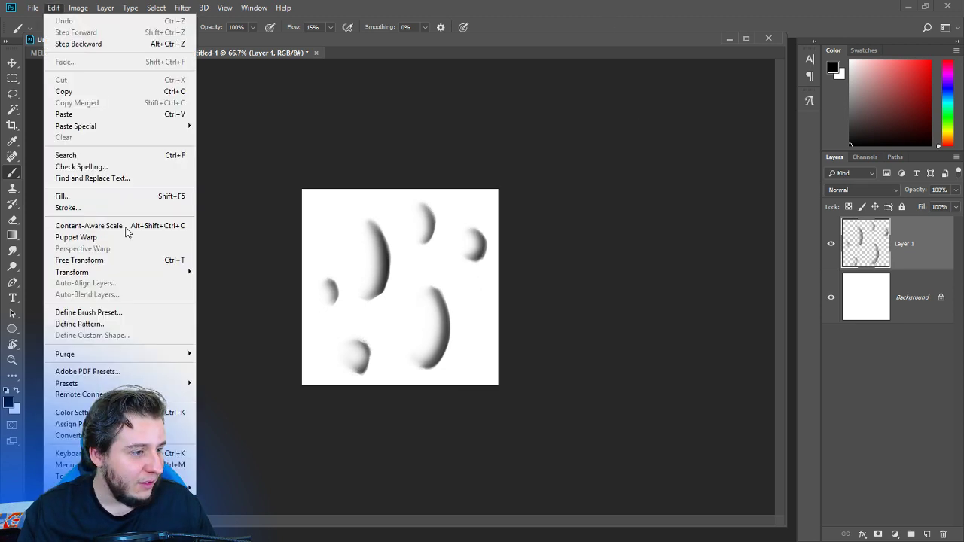
left_click(125, 312)
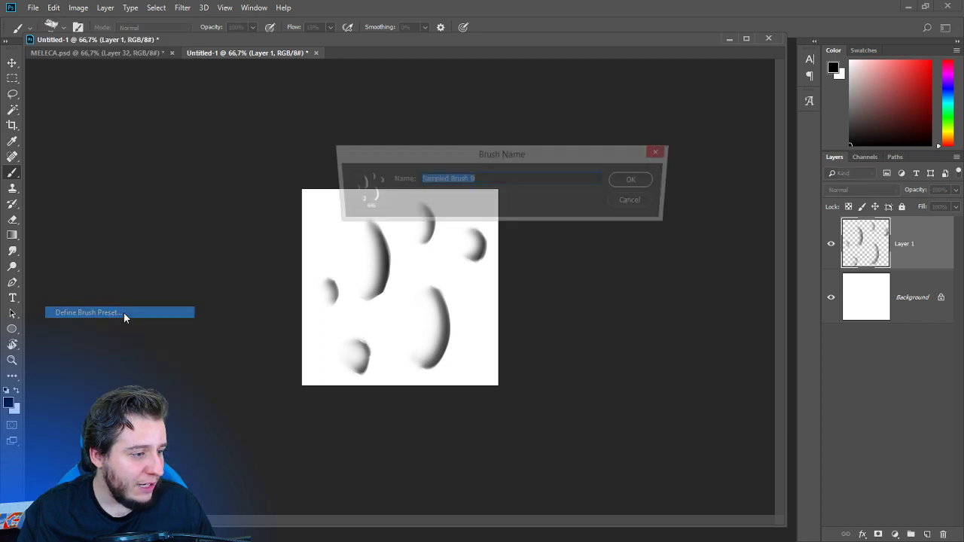
left_click(515, 177)
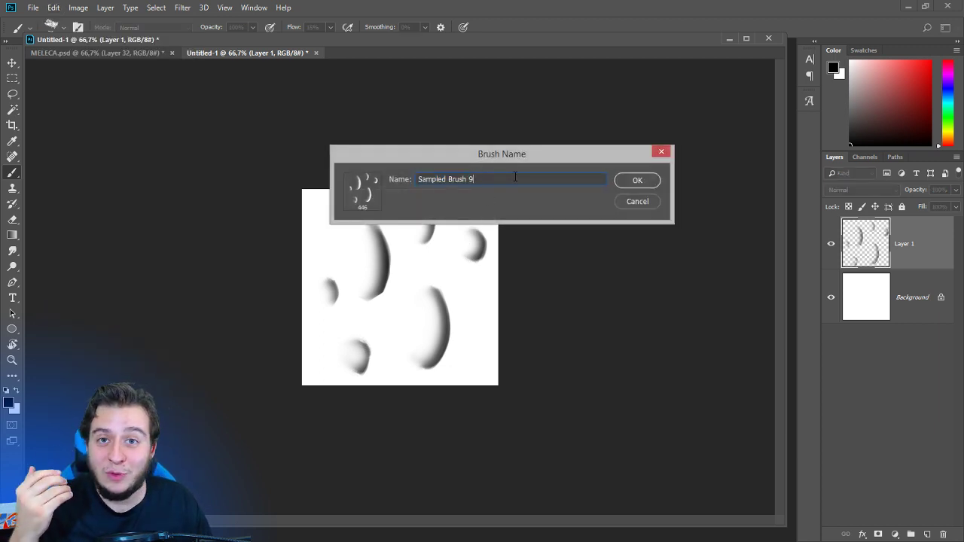
key("ctrl+a")
type("BOLH")
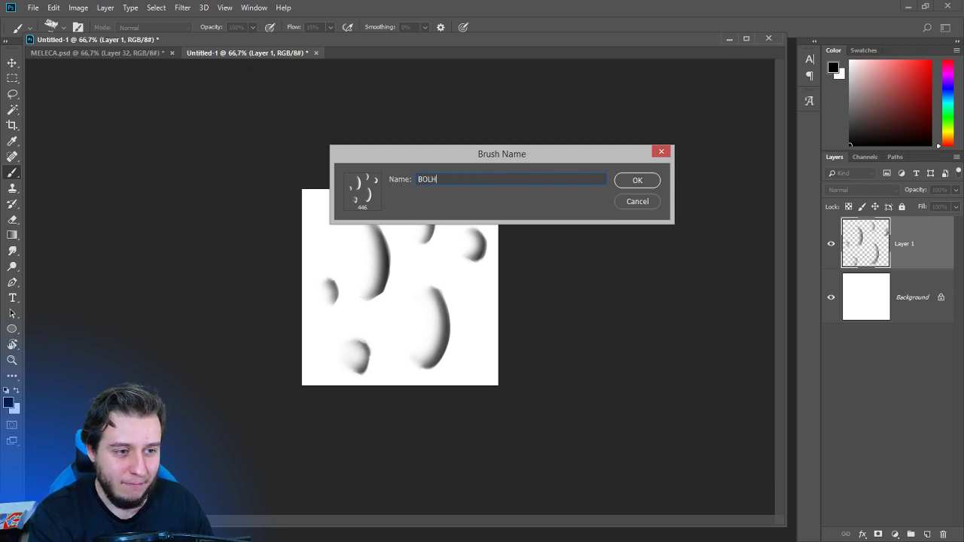
type("A")
key("Return")
Return to MELECA.psd with the BOLHA brush and reduce its size to 158 px.
right_click(465, 224)
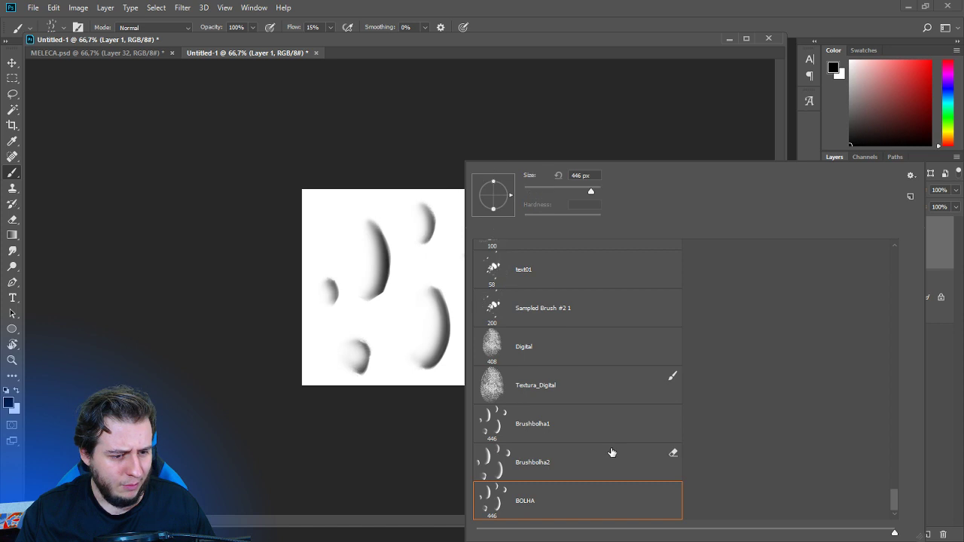
left_click(607, 24)
left_click(119, 54)
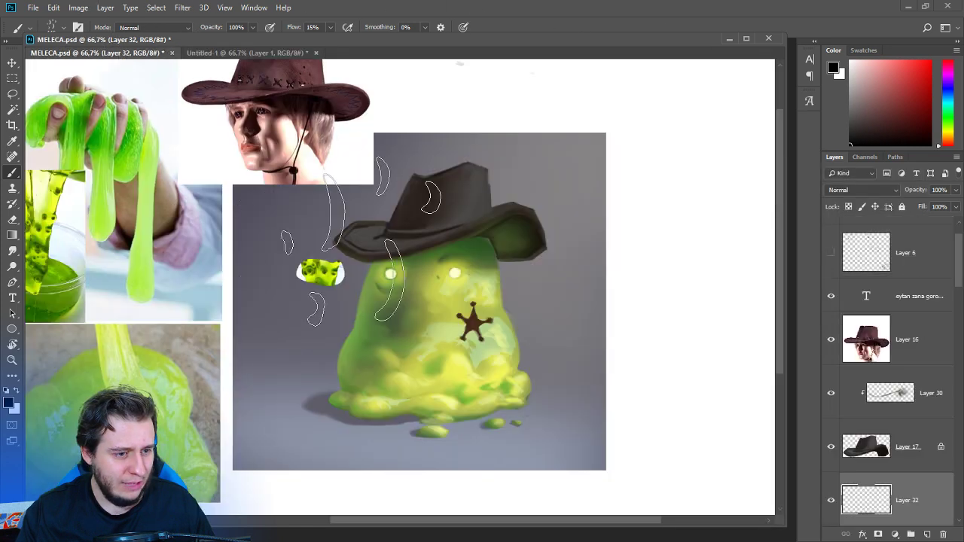
right_click(542, 226)
key("Return")
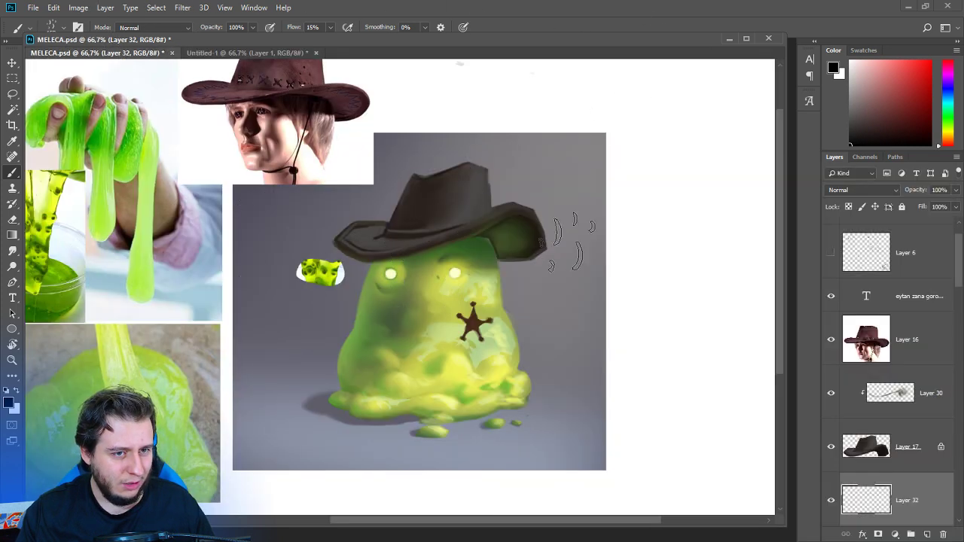
Open the brush settings for the BOLHA brush and enable Shape Dynamics with size jitter at 0%.
key("F5")
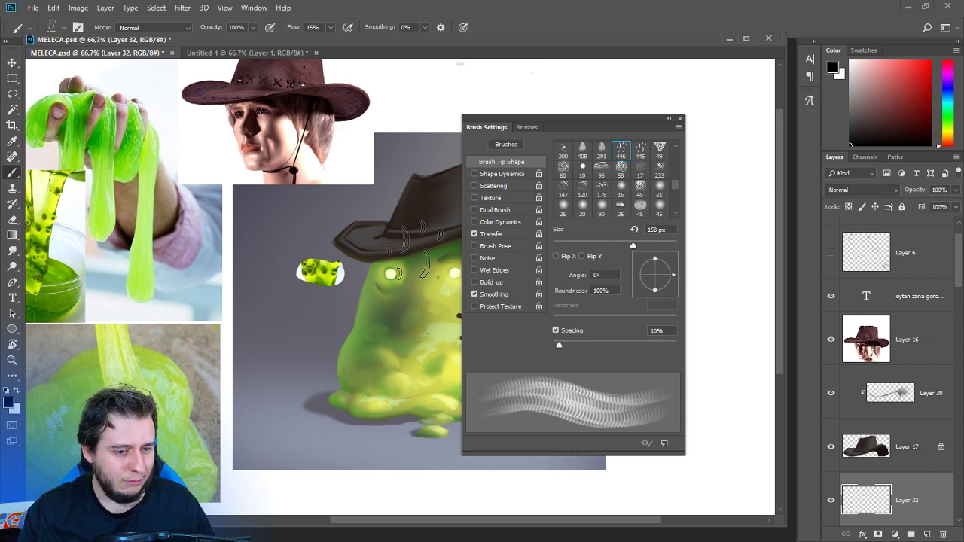
right_click(411, 254)
left_click(574, 16)
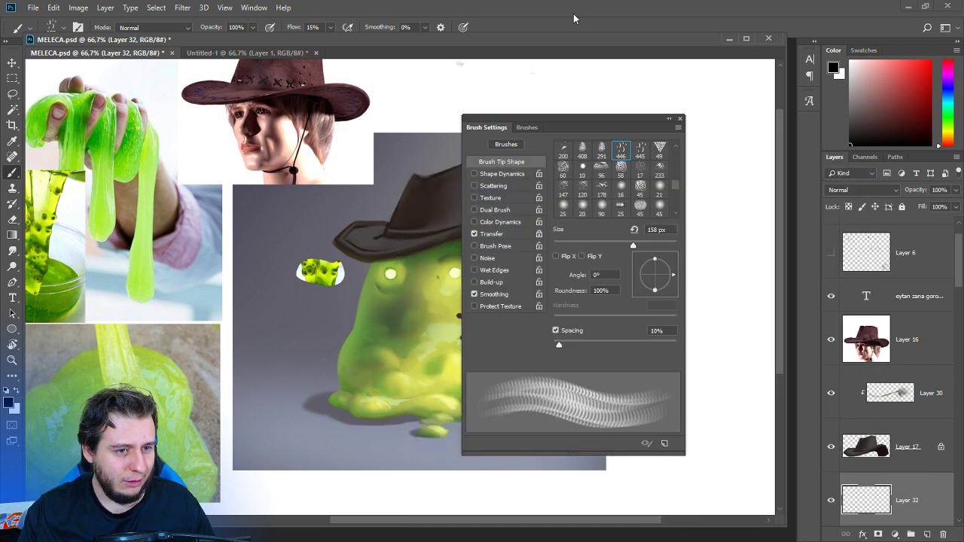
left_click(474, 174)
left_click(494, 174)
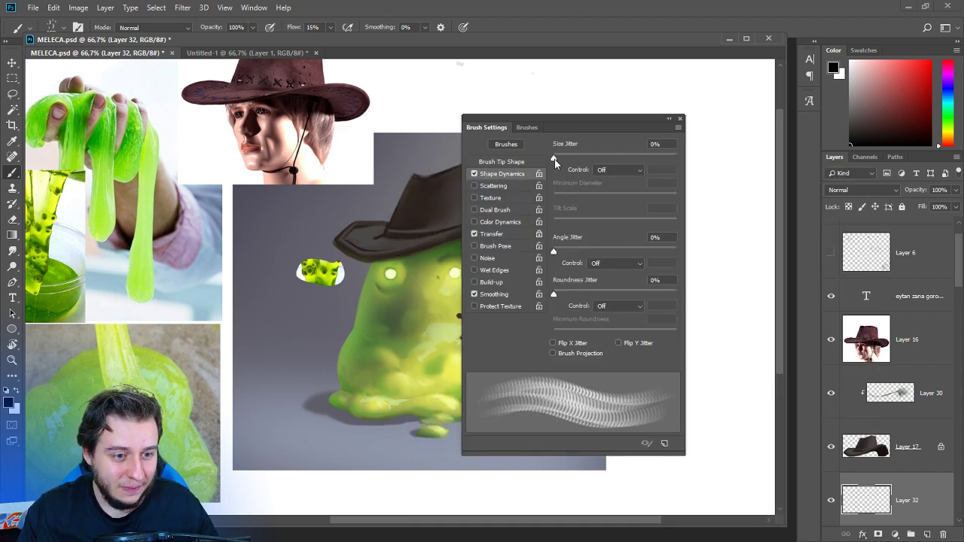
mouse_move(554, 159)
left_mouse_down()
mouse_move(629, 158)
mouse_move(554, 158)
left_mouse_up()
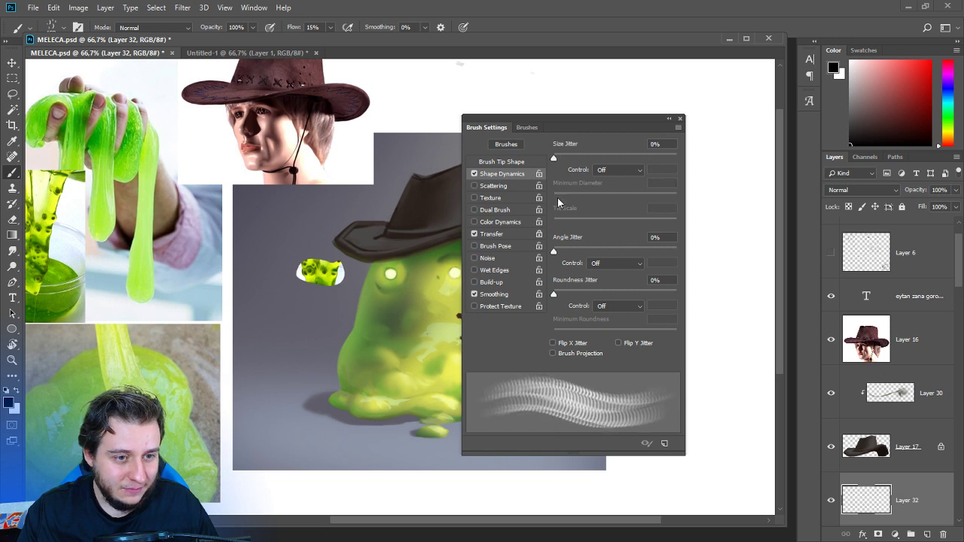
Set the brush tip spacing to 85%.
left_click(510, 161)
left_click_drag(572, 343, 595, 348)
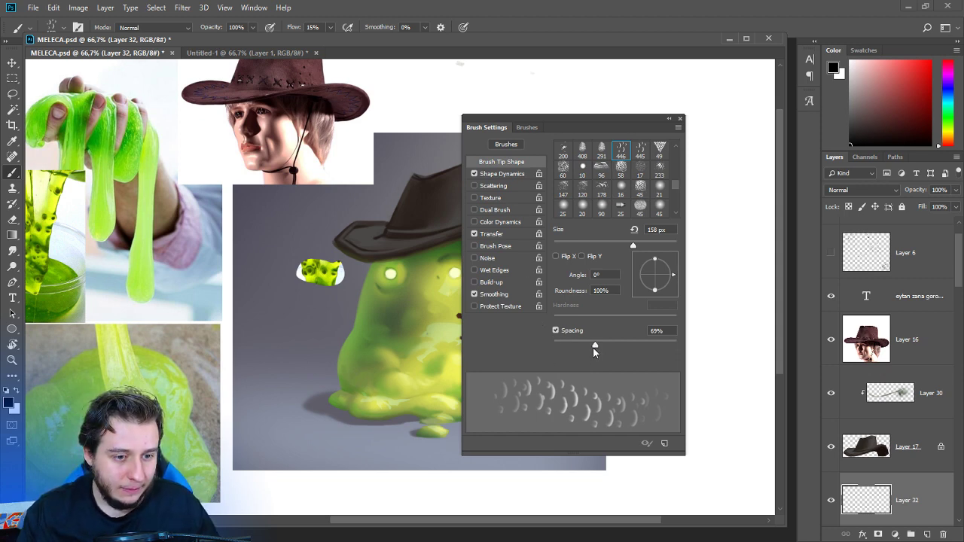
left_click_drag(594, 346, 605, 346)
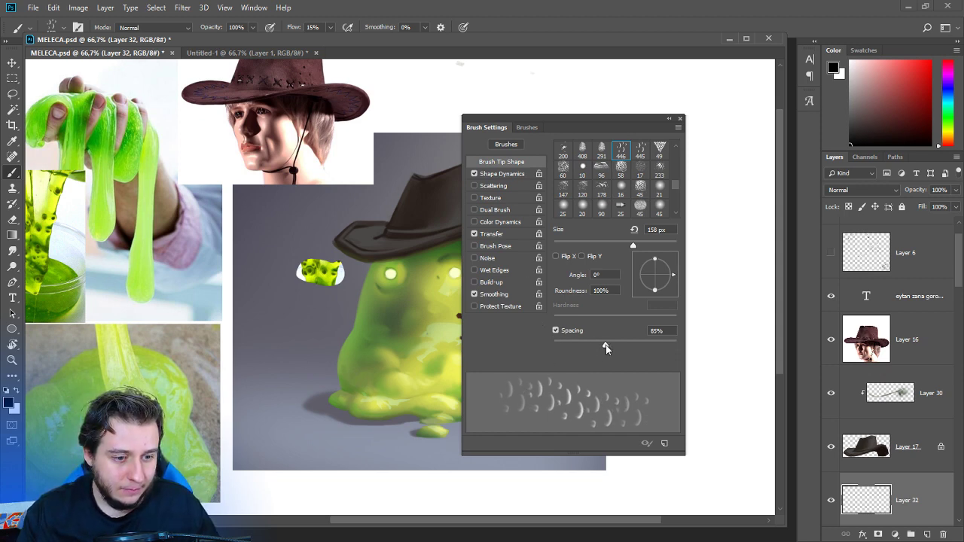
Enable Scattering with a scatter of 98% and set the brush's angle jitter to 7%.
left_click(498, 236)
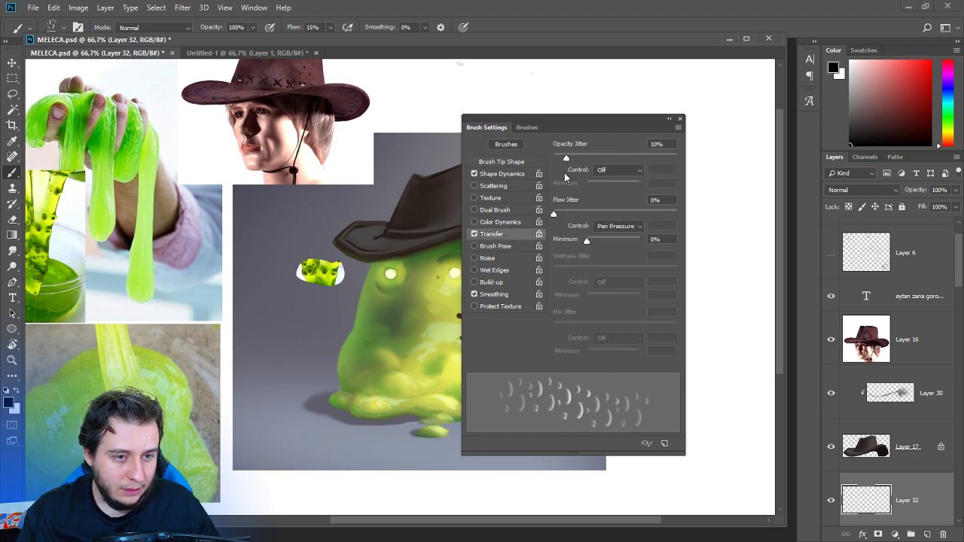
left_click(501, 185)
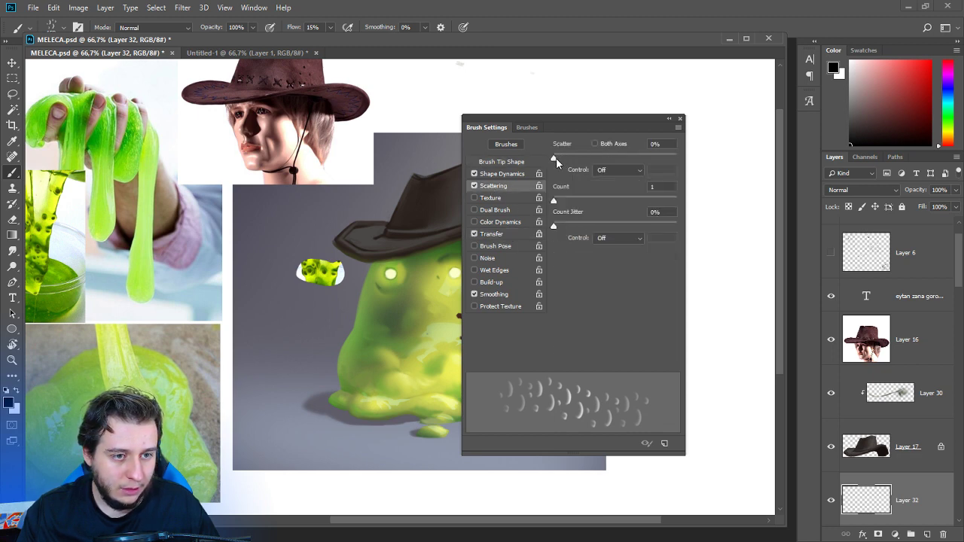
left_click_drag(553, 160, 566, 160)
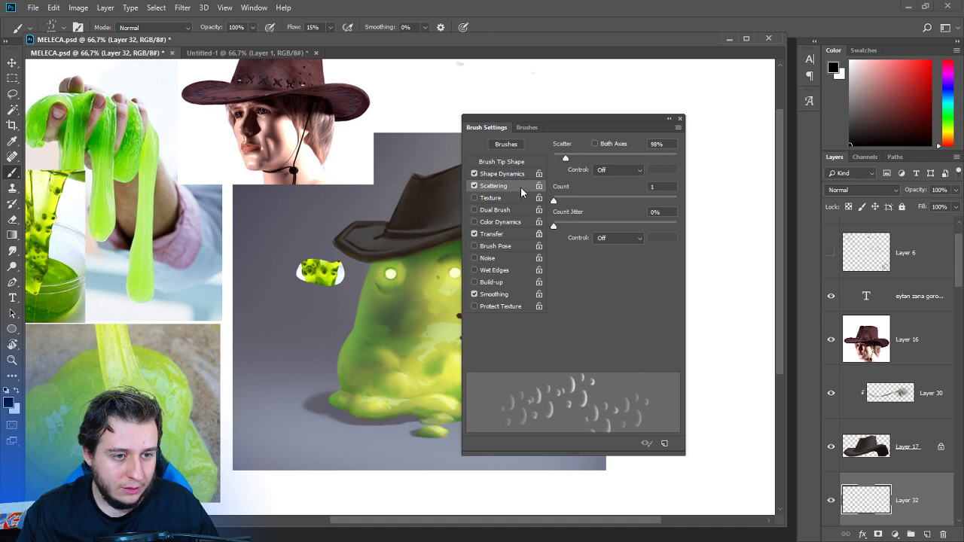
left_click(501, 174)
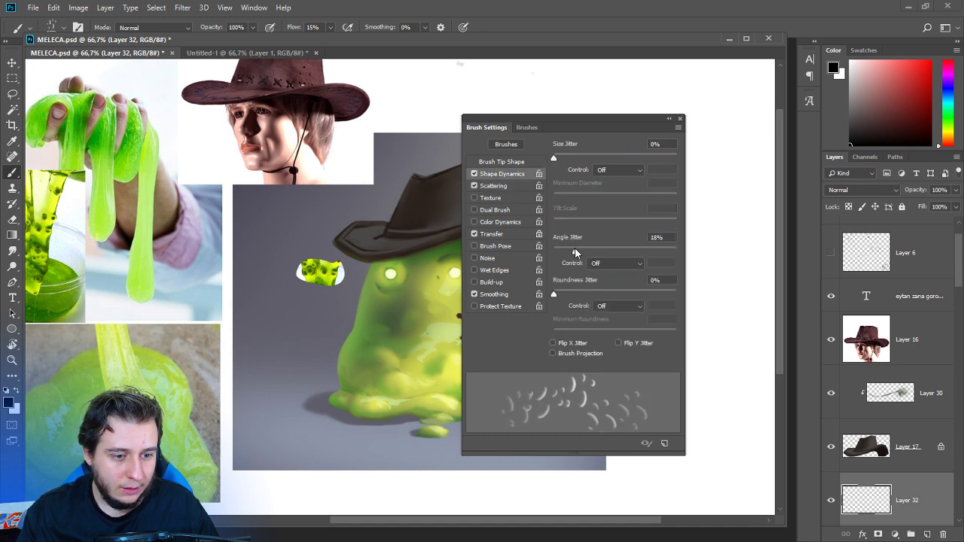
left_click_drag(554, 250, 564, 250)
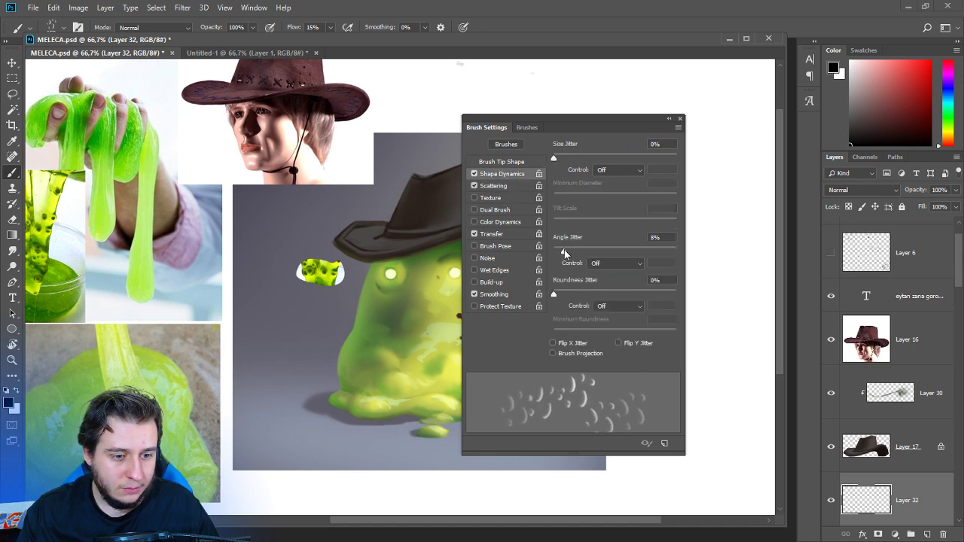
Save the adjusted bubble brush as a new preset with tool settings included, keeping the suggested name, and close the brush settings.
left_click(677, 127)
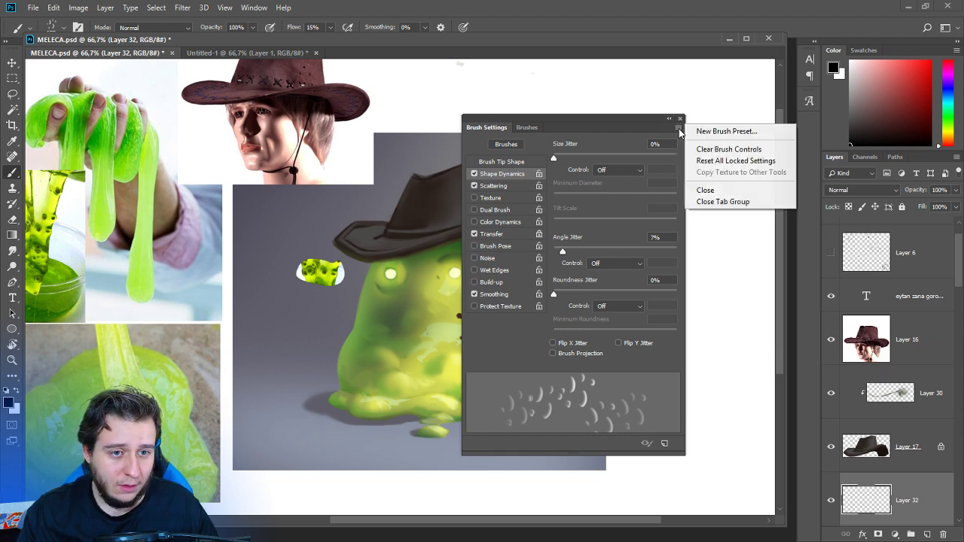
left_click(698, 136)
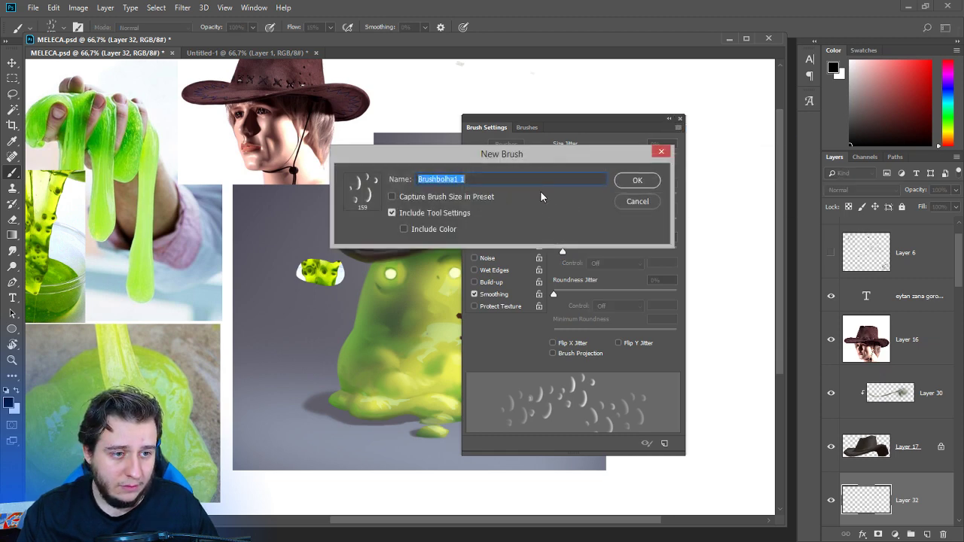
left_click(637, 180)
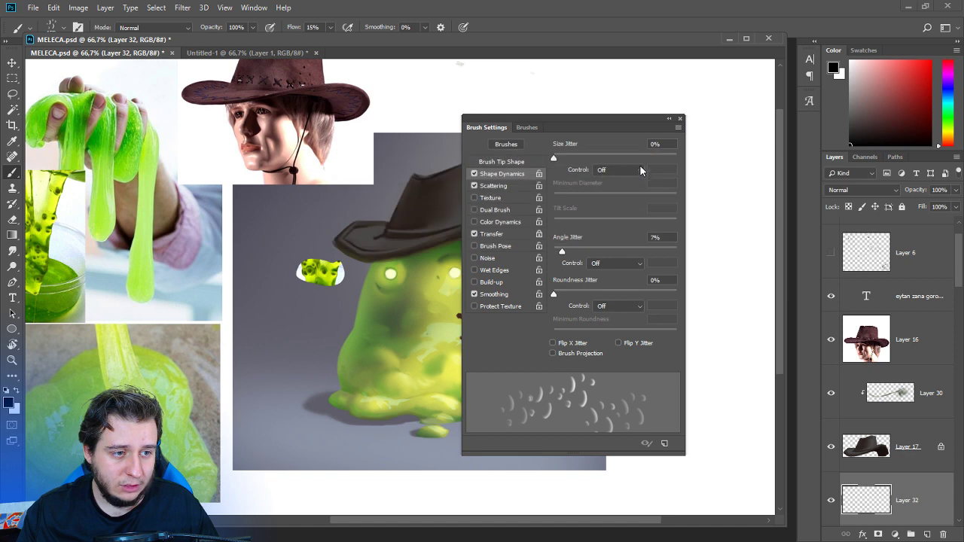
left_click(680, 118)
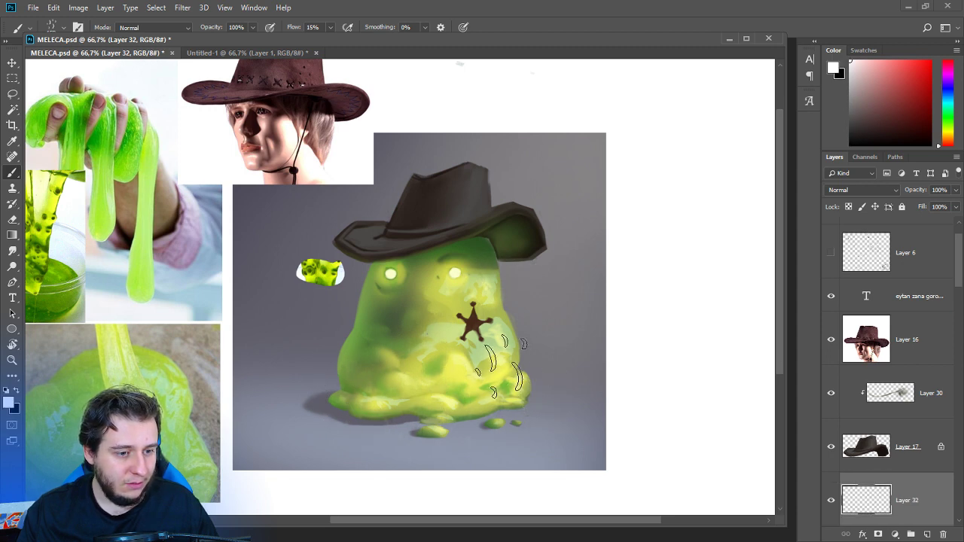
Sample a pale yellow from the slime's body and set the new bubble brush to 52% flow and 72 px size.
left_click(464, 360, "alt")
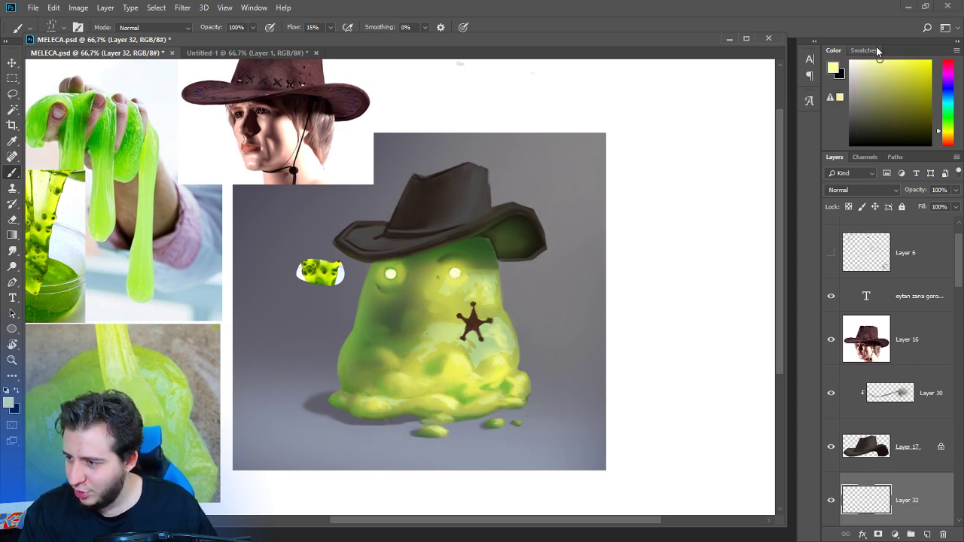
right_click(578, 301)
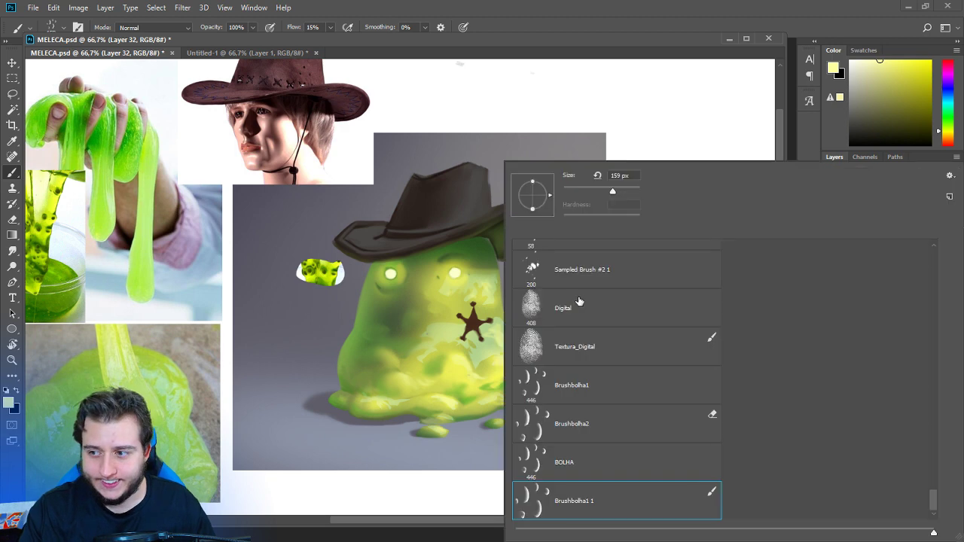
left_click(652, 59)
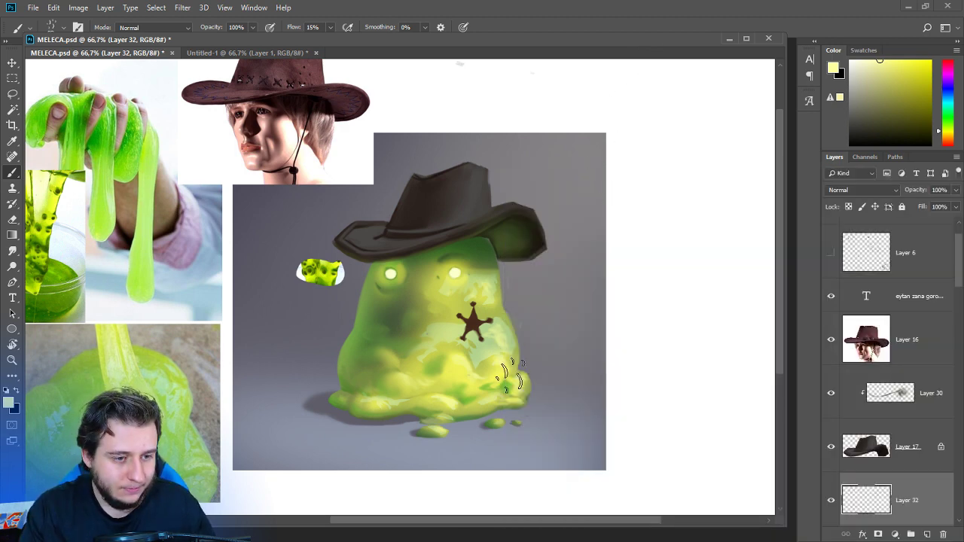
left_click_drag(330, 28, 380, 77)
right_click(629, 188)
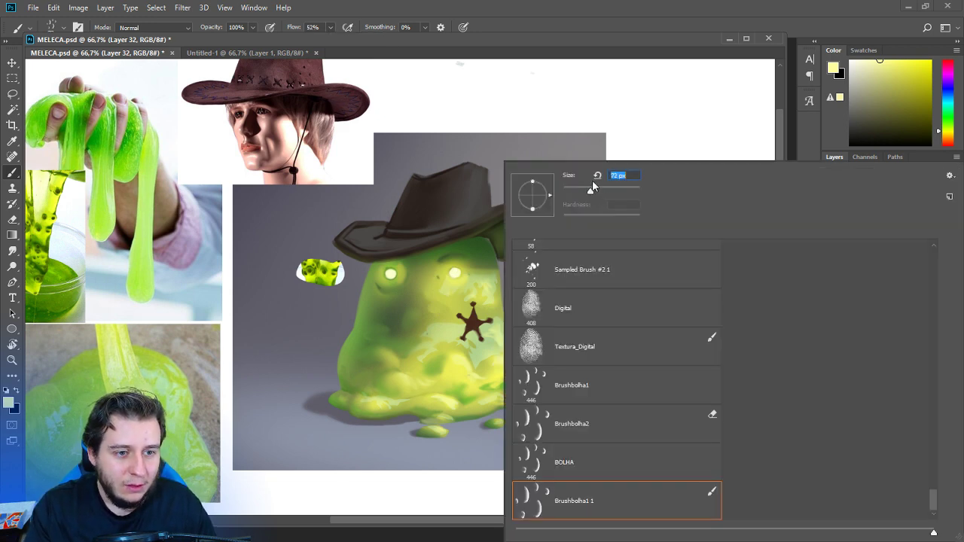
left_click(646, 55)
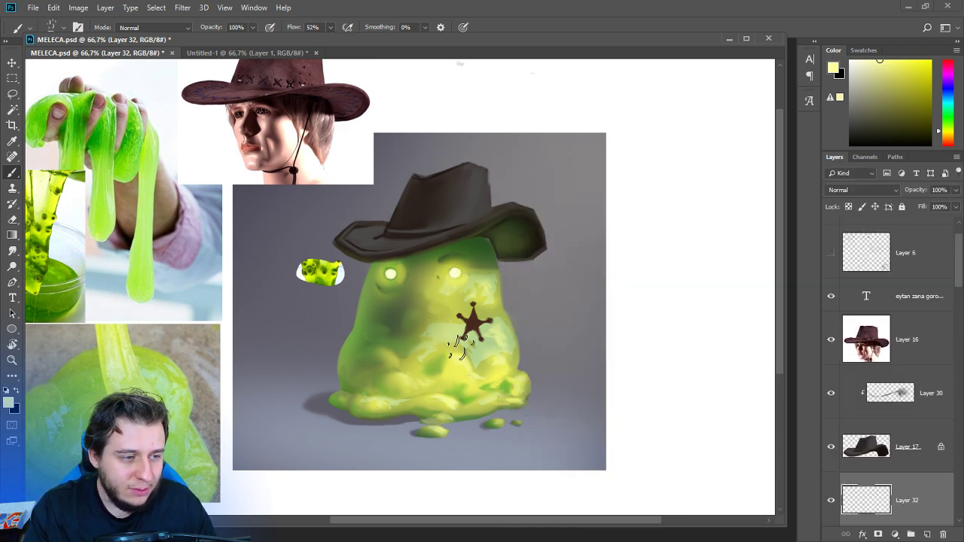
Paint scattered pale yellow bubble marks on Layer 32 across the slime's head, body and base.
mouse_move(447, 387)
left_mouse_down()
mouse_move(491, 381)
mouse_move(557, 410)
left_mouse_up()
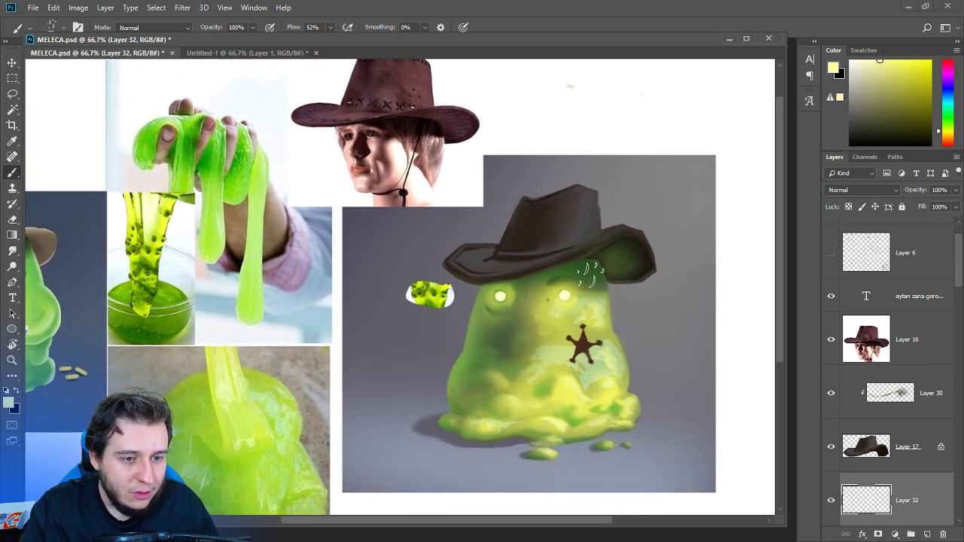
mouse_move(591, 275)
left_mouse_down()
mouse_move(592, 303)
mouse_move(533, 321)
mouse_move(497, 363)
mouse_move(488, 348)
mouse_move(501, 358)
left_mouse_up()
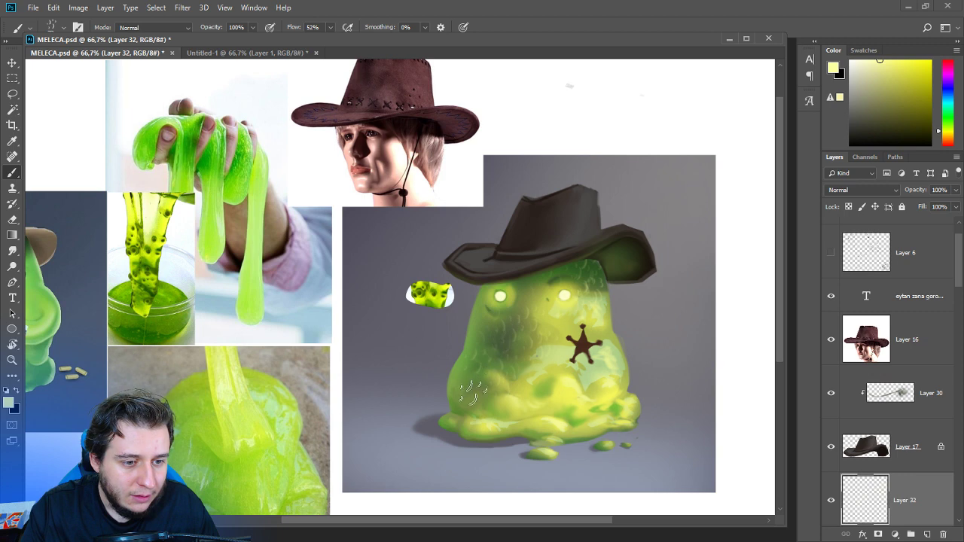
left_click_drag(472, 392, 474, 404)
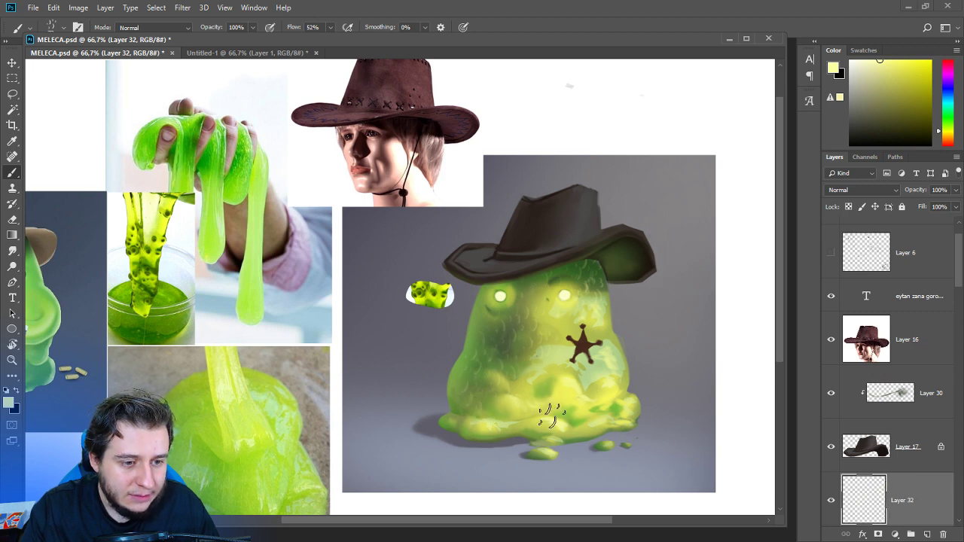
mouse_move(551, 414)
left_mouse_down()
mouse_move(522, 426)
mouse_move(491, 409)
mouse_move(459, 419)
left_mouse_up()
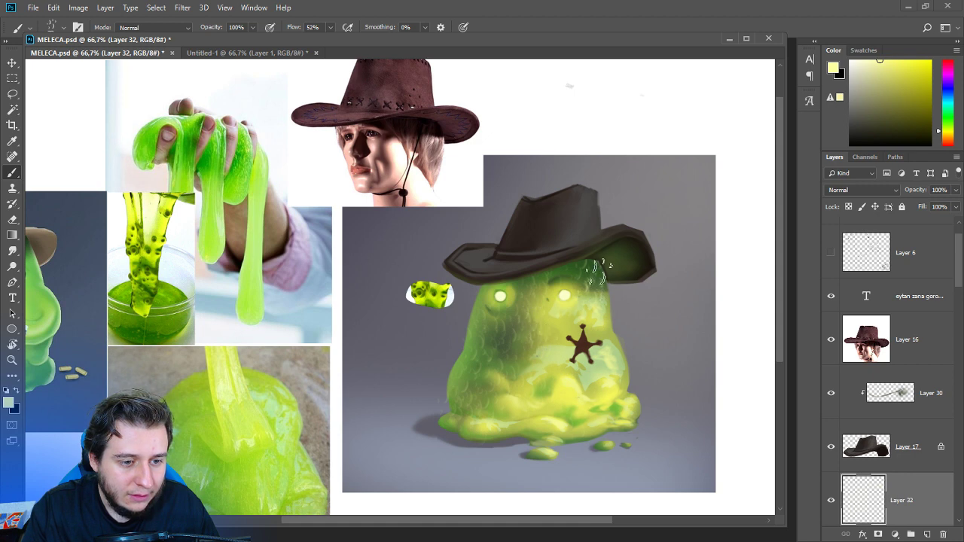
left_click_drag(619, 352, 614, 361)
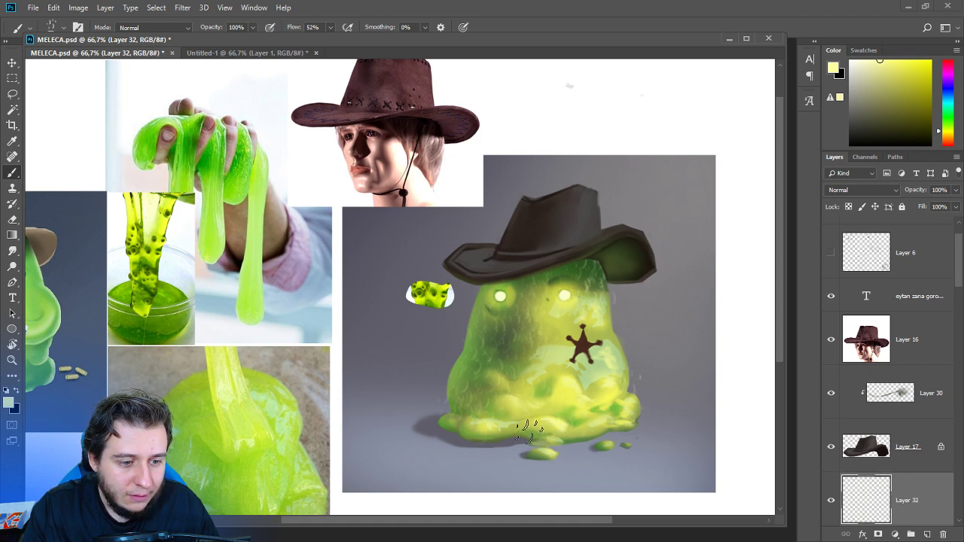
Stretch Layer 32's streak texture vertically to about 182% and warp its lower part toward the slime's base.
key("ctrl+t")
left_click_drag(541, 258, 556, 173)
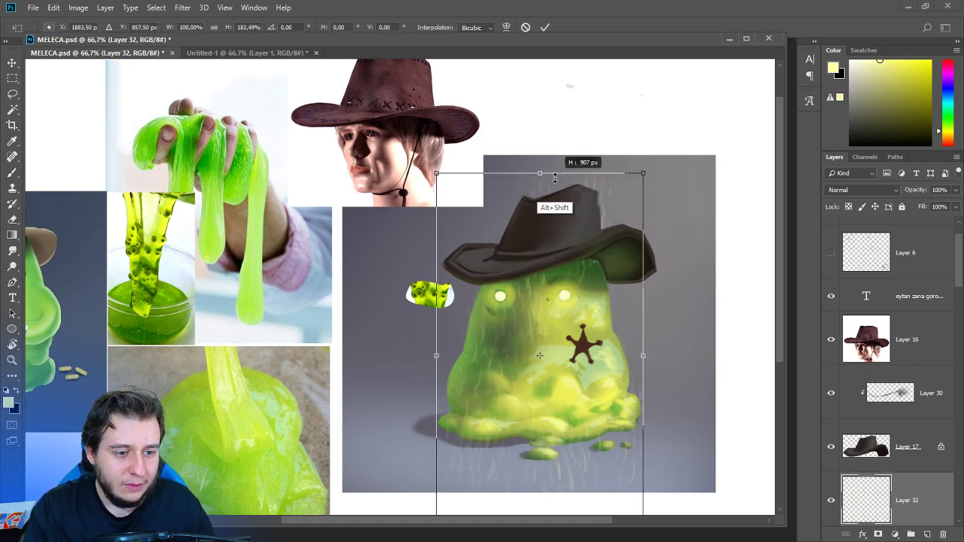
right_click(550, 299)
left_click(572, 373)
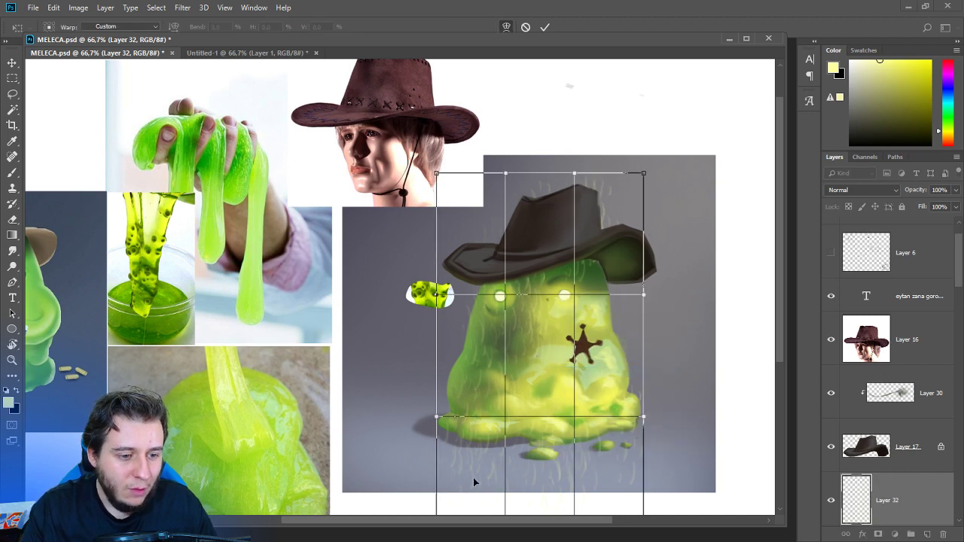
left_click_drag(473, 478, 502, 380)
left_click_drag(451, 409, 467, 421)
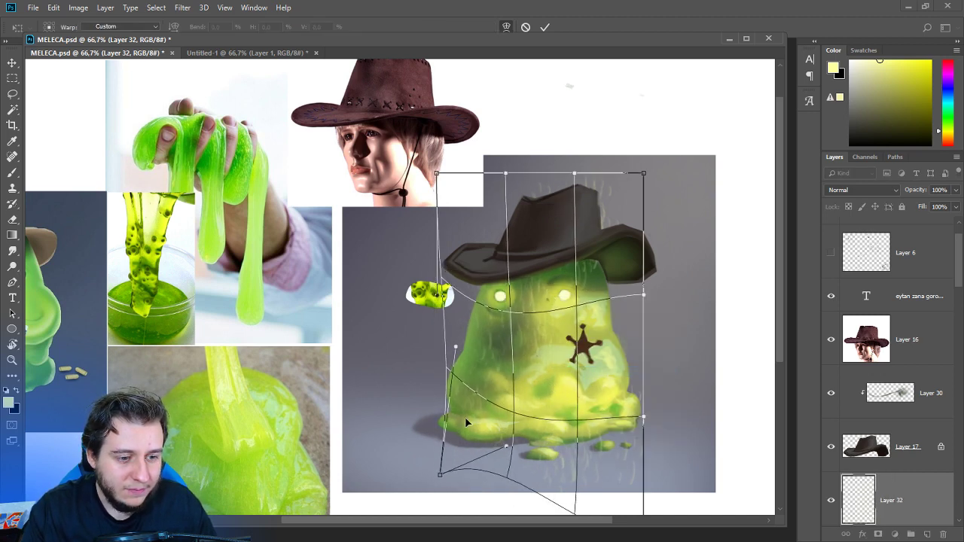
Warp the upper and middle parts of the streak texture to follow the slime's rounded body, and apply the transform.
left_click_drag(490, 290, 469, 333)
left_click_drag(503, 254, 544, 250)
left_click_drag(643, 174, 614, 232)
left_click_drag(584, 185, 582, 253)
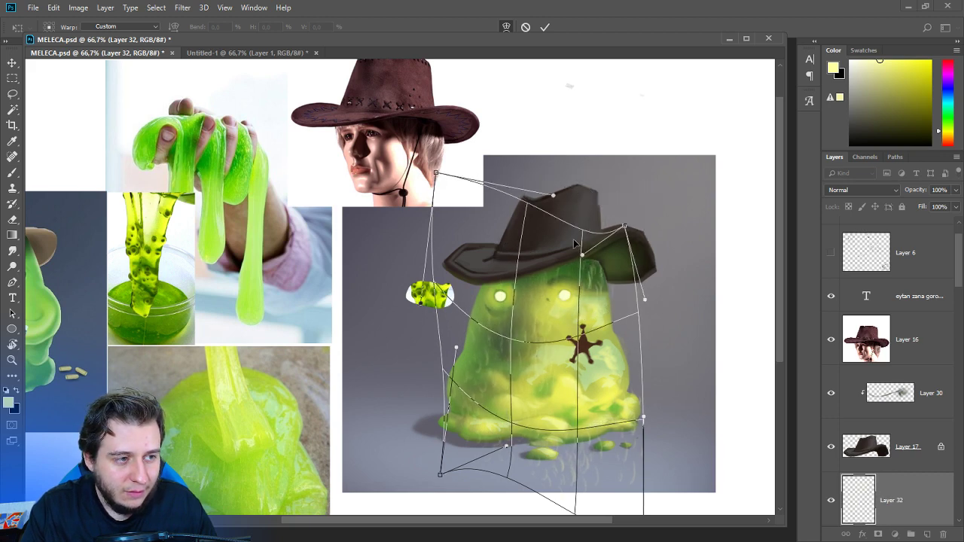
left_click_drag(506, 206, 535, 363)
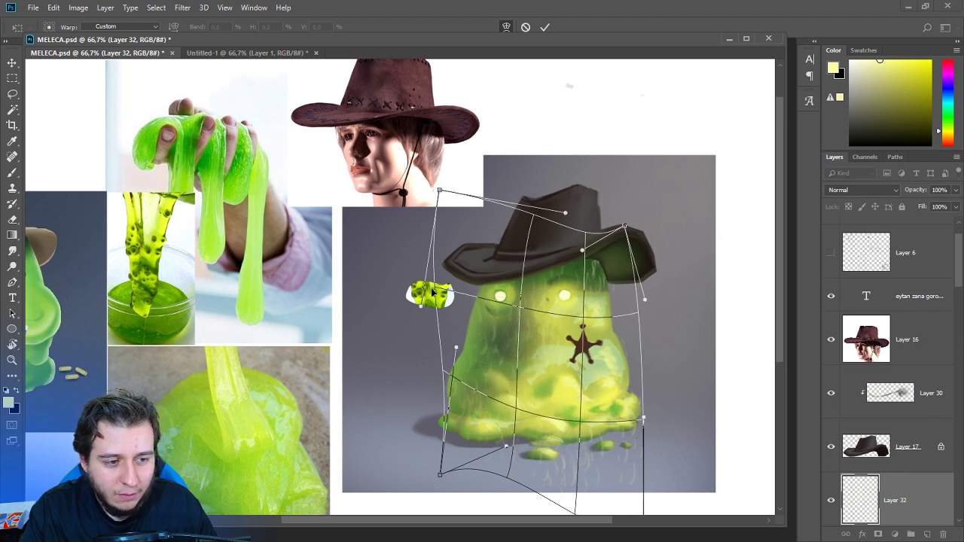
left_click_drag(440, 192, 509, 205)
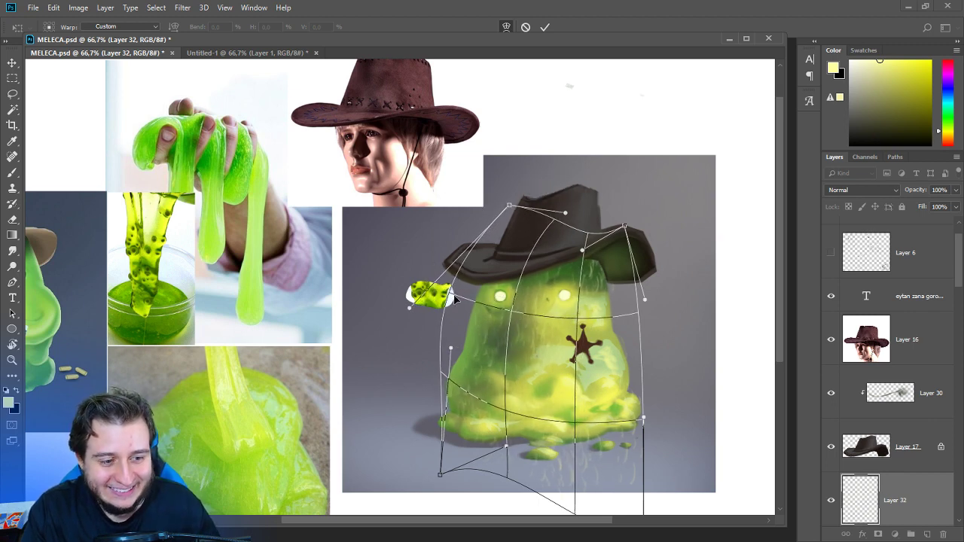
left_click_drag(524, 340, 596, 347)
left_click_drag(611, 298, 606, 283)
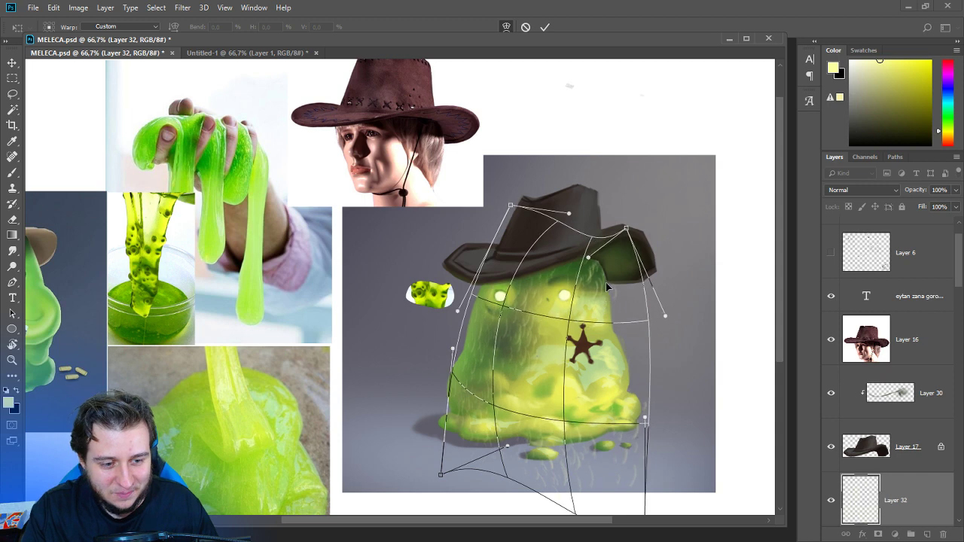
key("Return")
Erase the streaks that spill past the slime's base using the soft 300 brush as eraser.
key("b")
key("e")
right_click(567, 292)
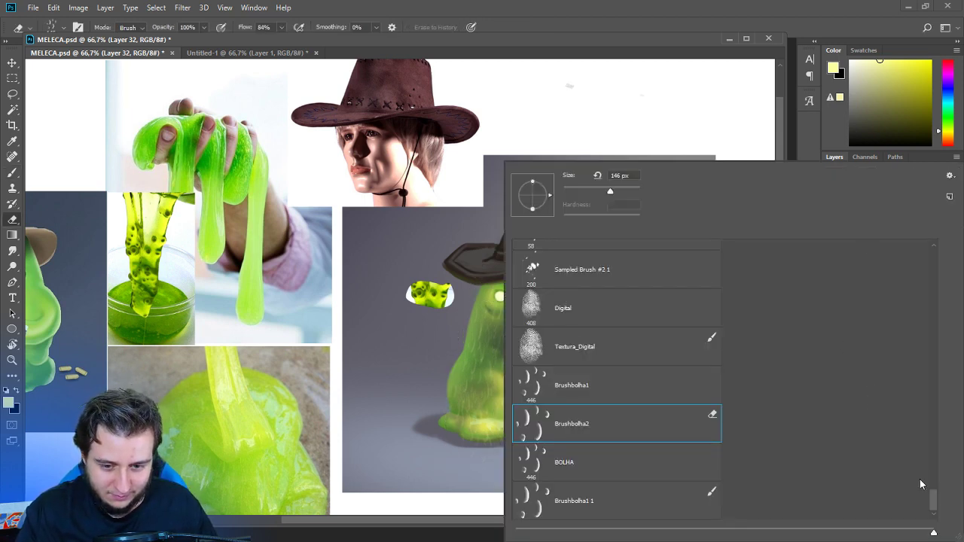
left_click_drag(933, 497, 901, 209)
left_click(580, 417)
left_click(670, 3)
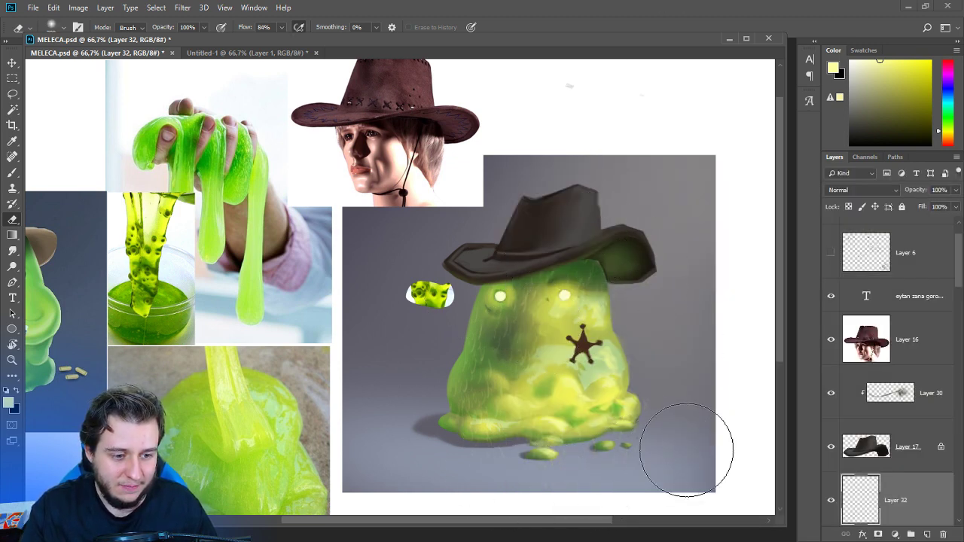
Move the cut-out slime sample on Layer 26 off the painting and hide that layer.
key("v")
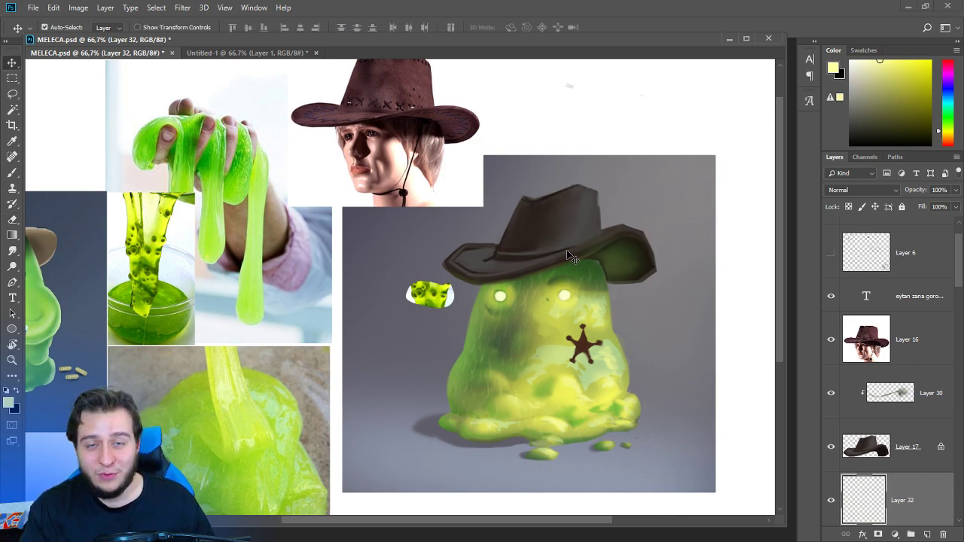
key("ctrl+plus")
key("ctrl+minus")
left_click_drag(453, 320, 618, 101)
left_click_drag(636, 139, 558, 210)
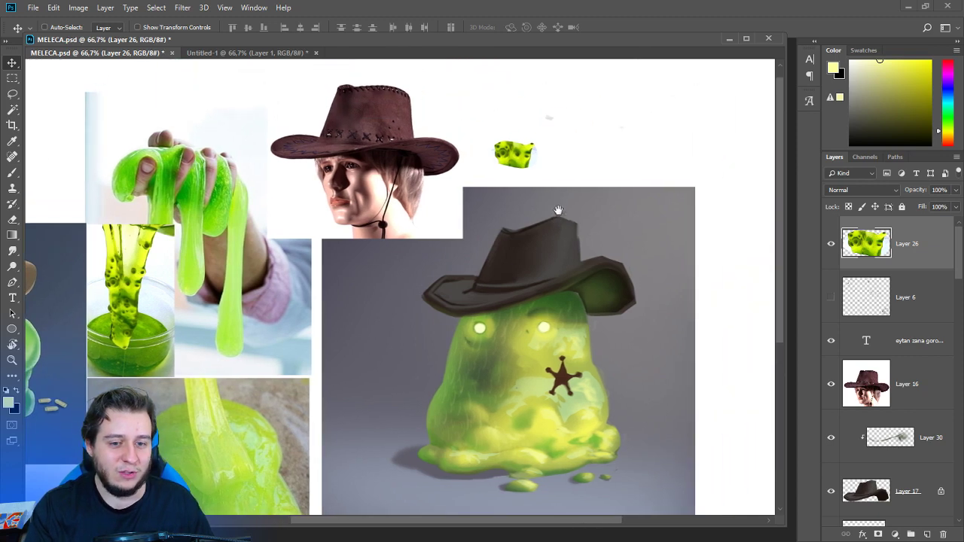
left_click(834, 249)
left_click_drag(592, 322, 603, 264)
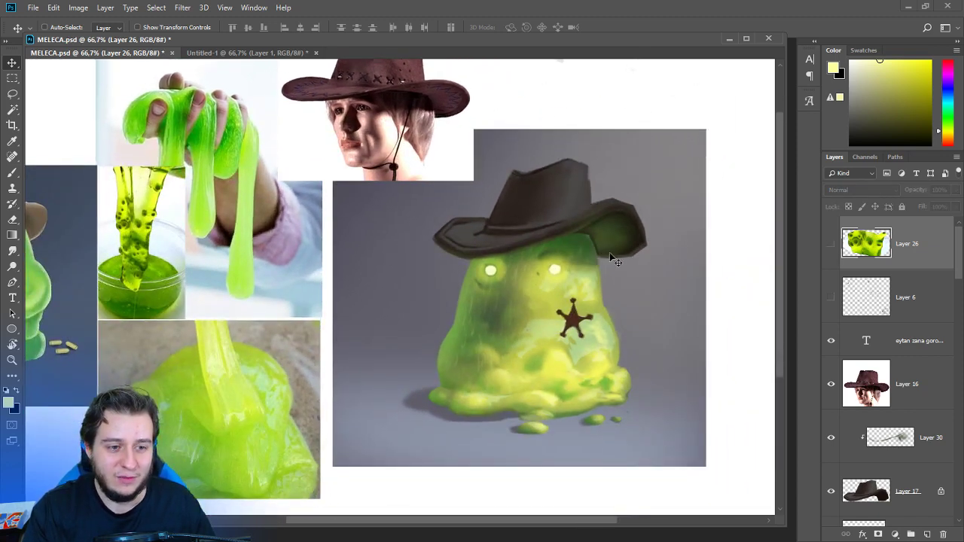
Add a clipped layer above Layer 22 and paint a dark green shadow under the hat brim with the soft 300 brush.
left_click(579, 246, "ctrl")
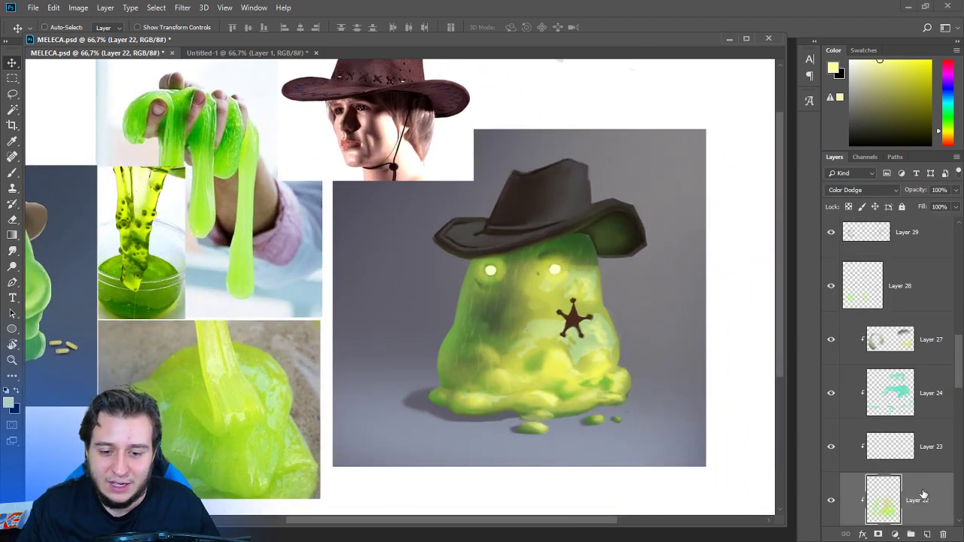
left_click(927, 534)
key("b")
left_click(578, 243, "alt")
right_click(579, 247)
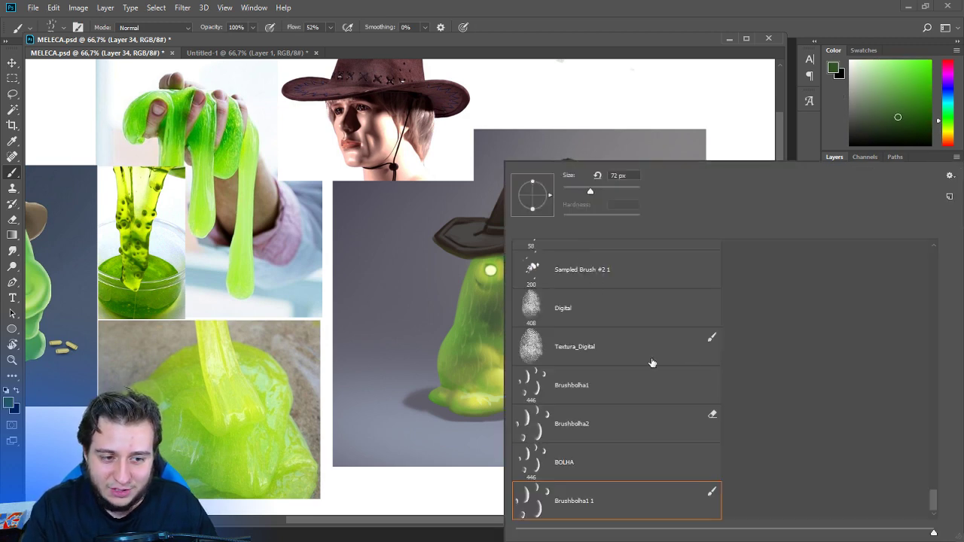
left_click_drag(927, 494, 934, 260)
left_click(595, 399)
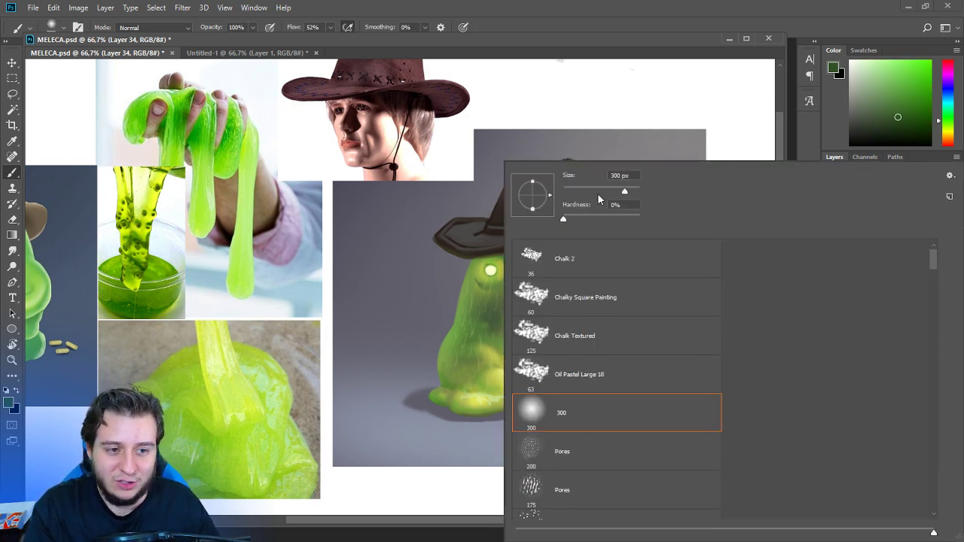
key("Return")
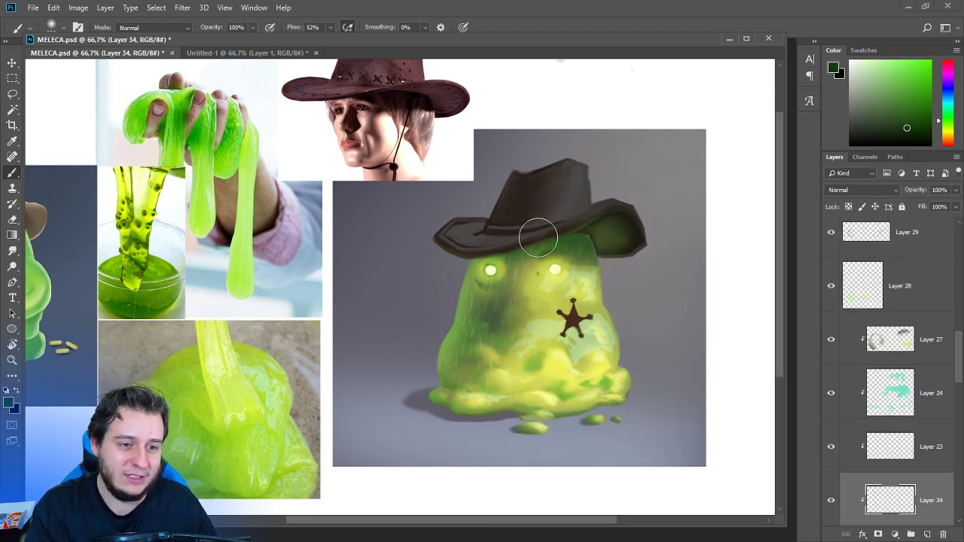
mouse_move(538, 231)
left_mouse_down()
mouse_move(618, 246)
mouse_move(568, 223)
mouse_move(606, 226)
left_mouse_up()
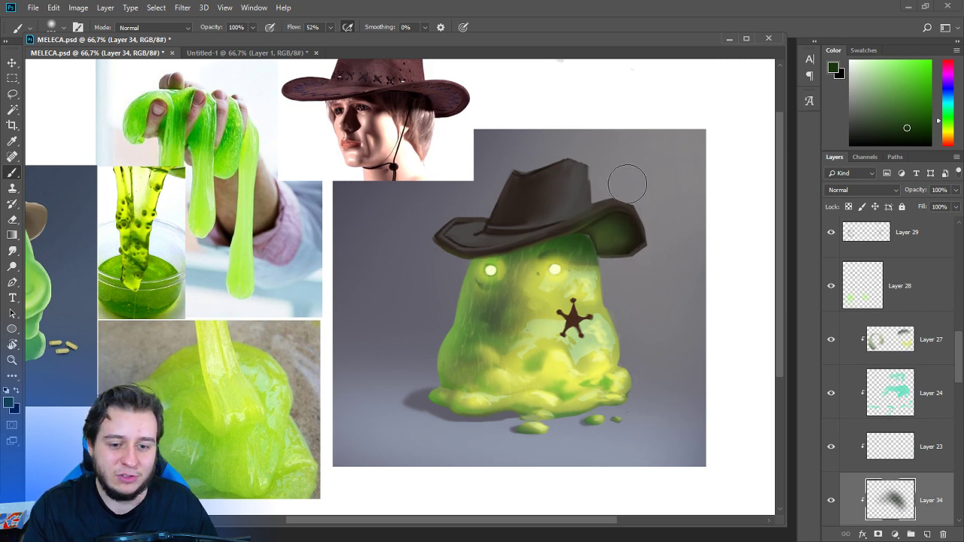
Create a new layer above Layer 30, clipped to the hat.
scroll(889, 447, "down", 5)
scroll(890, 440, "up", 1)
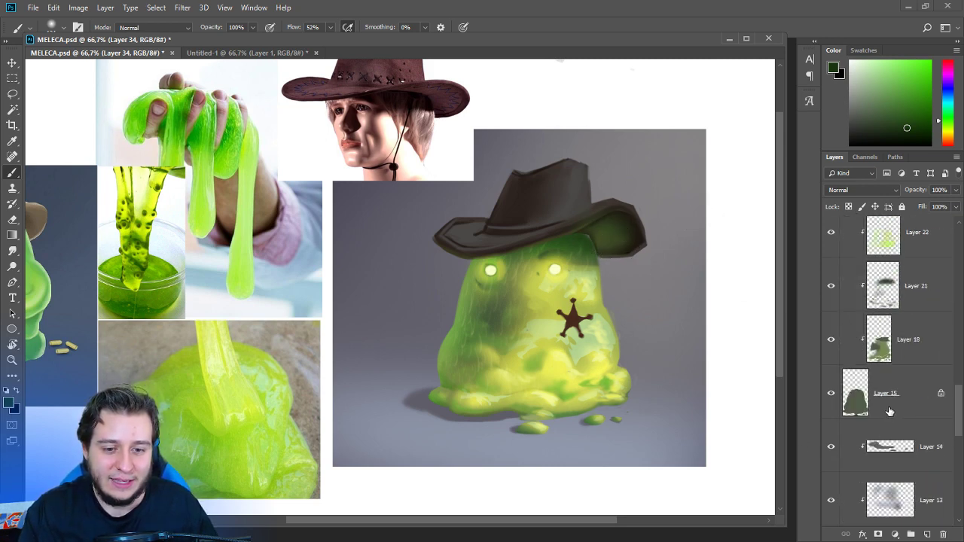
left_click(888, 411)
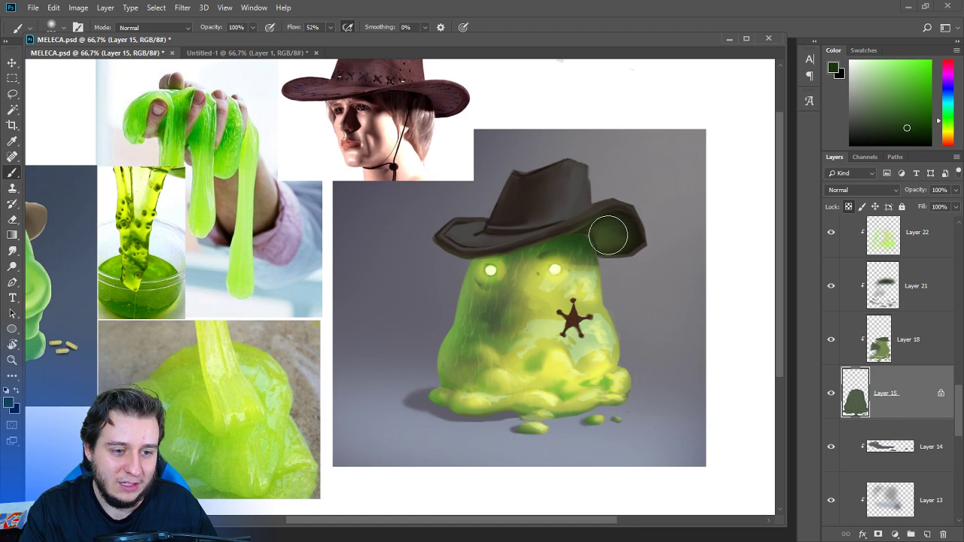
mouse_move(554, 198)
left_mouse_down()
mouse_move(590, 232)
mouse_move(593, 292)
mouse_move(605, 299)
mouse_move(576, 237)
left_mouse_up()
scroll(886, 459, "up", 10)
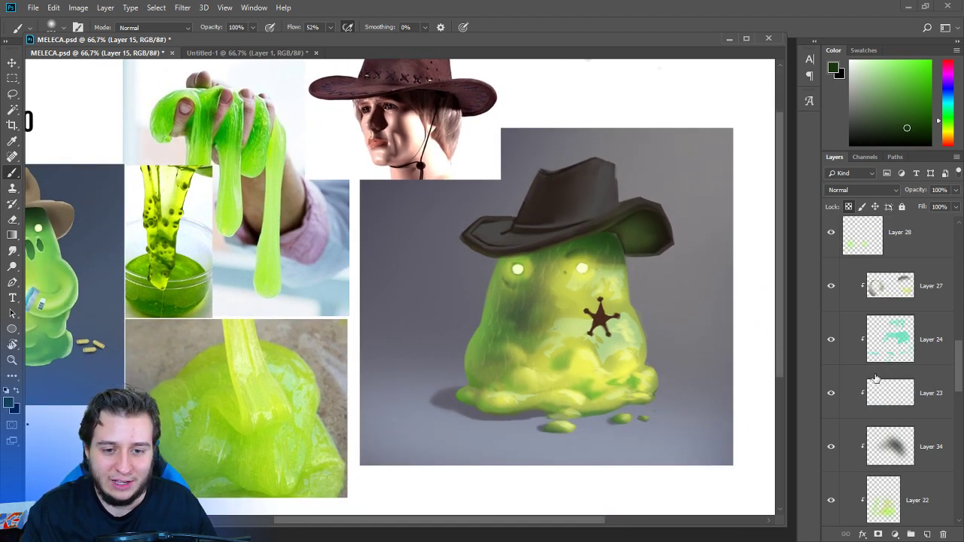
left_click(908, 393)
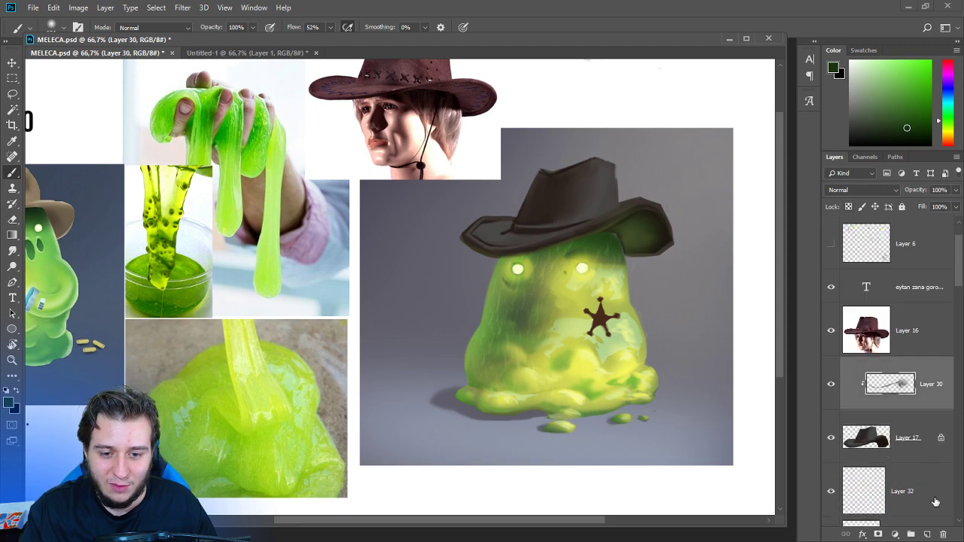
left_click(927, 534)
left_click_drag(922, 399, 920, 456)
left_click_drag(919, 427, 917, 385)
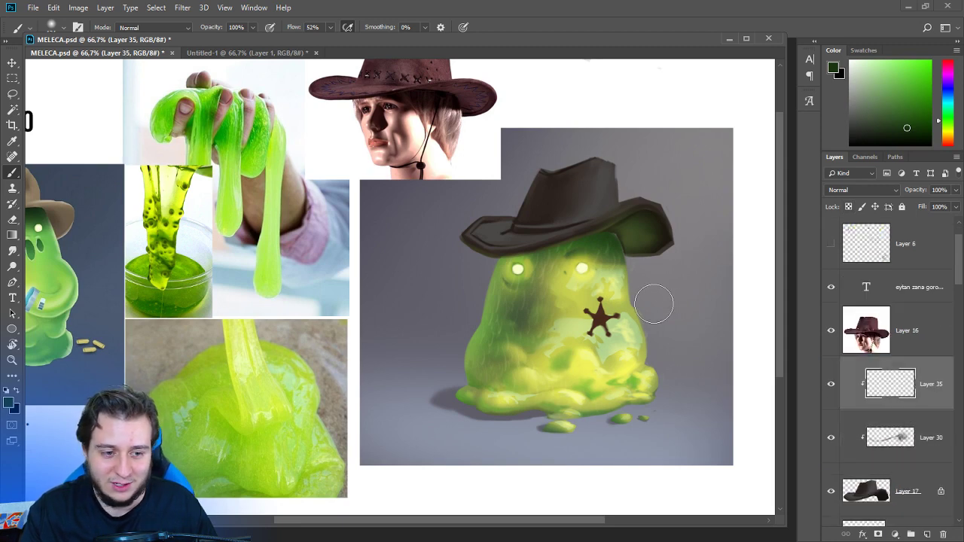
Enlarge the soft brush and set the new hat layer's blending mode to Color Dodge.
right_click(595, 221)
left_click(663, 46)
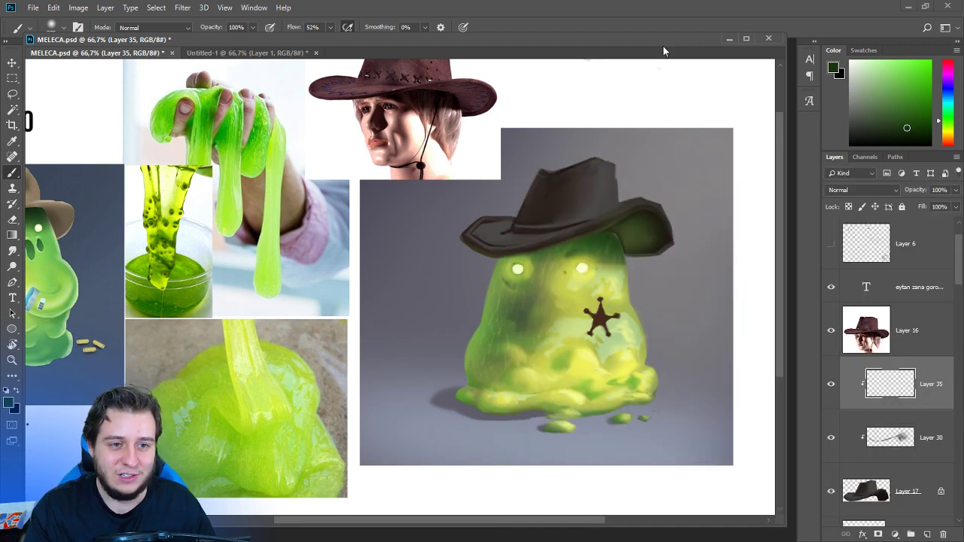
left_click(859, 190)
left_click(856, 301)
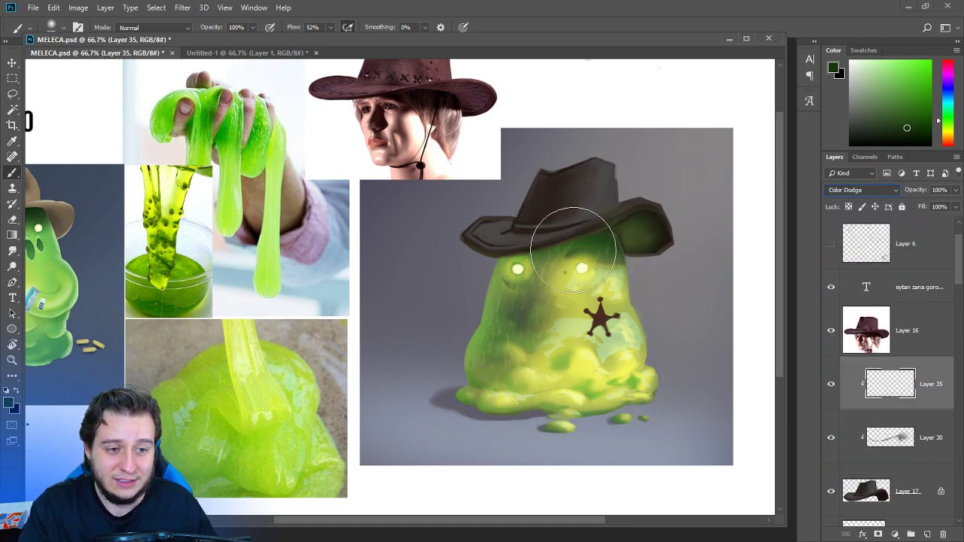
Sample the hat's grey-brown and softly lighten the front brim, the crown and the raised side brim.
left_click(500, 227, "alt")
left_click(527, 225)
left_click(513, 224)
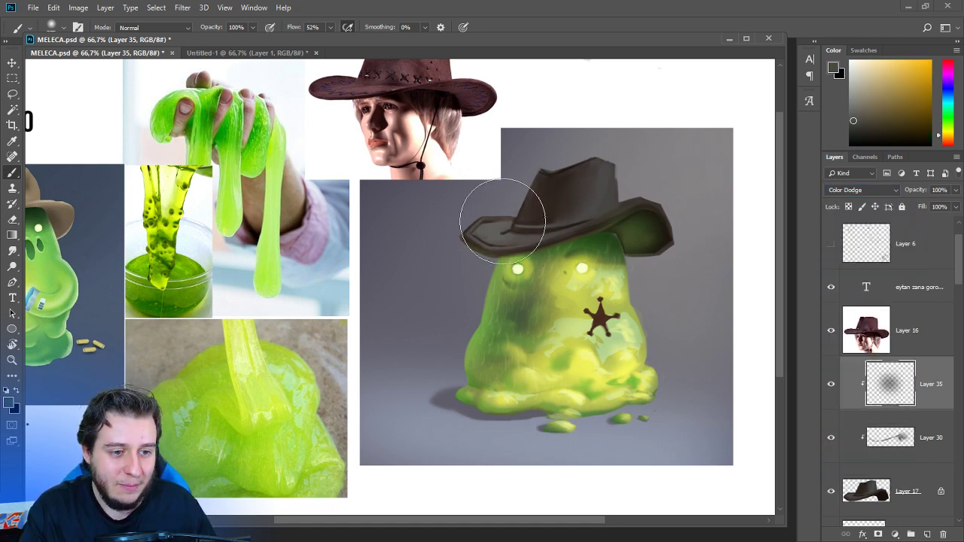
left_click(504, 220)
left_click_drag(612, 160, 594, 194)
mouse_move(639, 171)
left_mouse_down()
mouse_move(662, 183)
mouse_move(626, 232)
left_mouse_up()
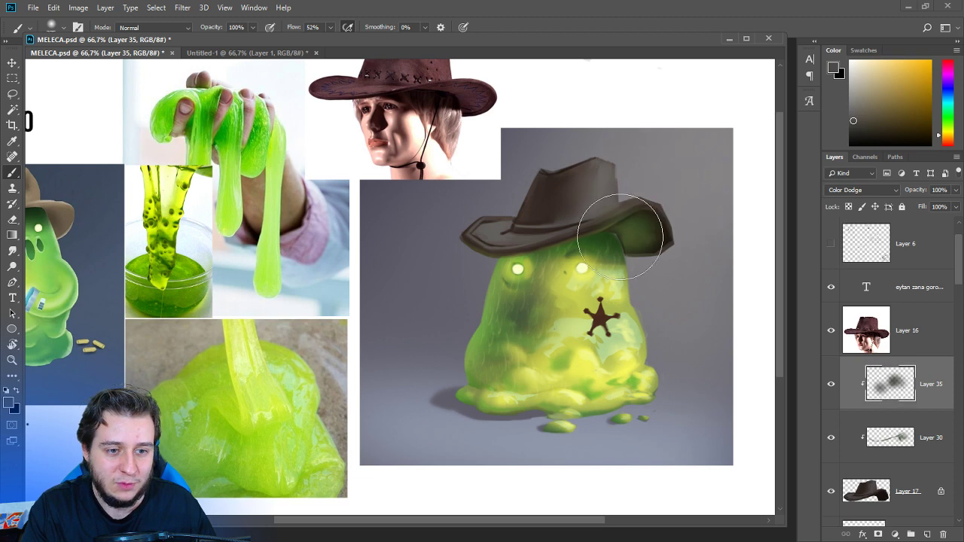
Highlight the raised brim's edge with the Chalky Square Painting brush at 86% flow in a lighter grey-brown.
right_click(625, 232)
left_click(561, 295)
left_click(583, 195)
left_click(609, 94)
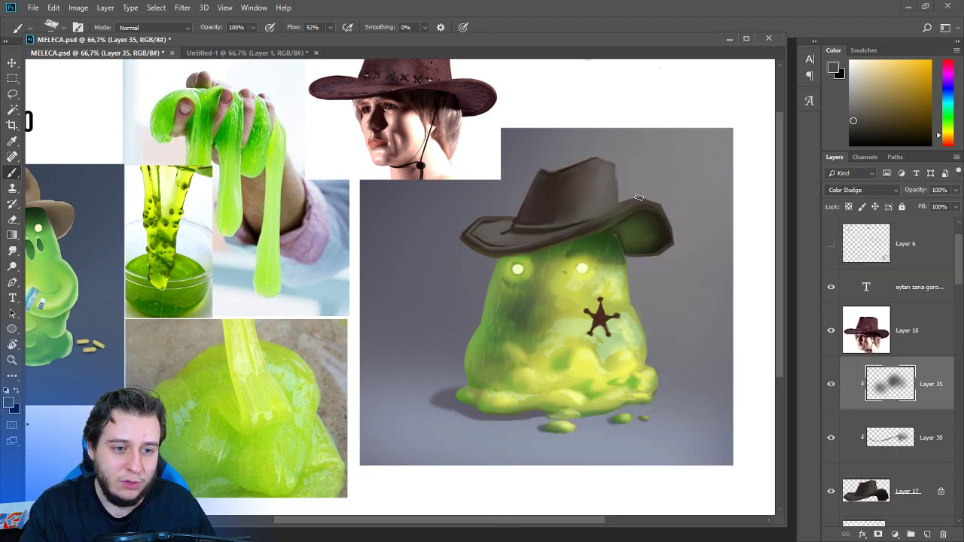
left_click_drag(327, 30, 340, 43)
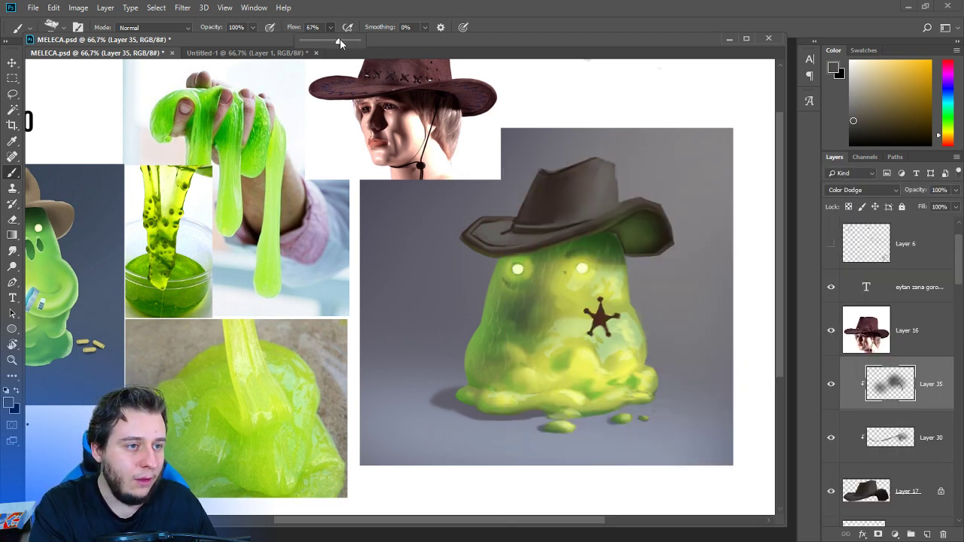
left_click(862, 110)
left_click(863, 109)
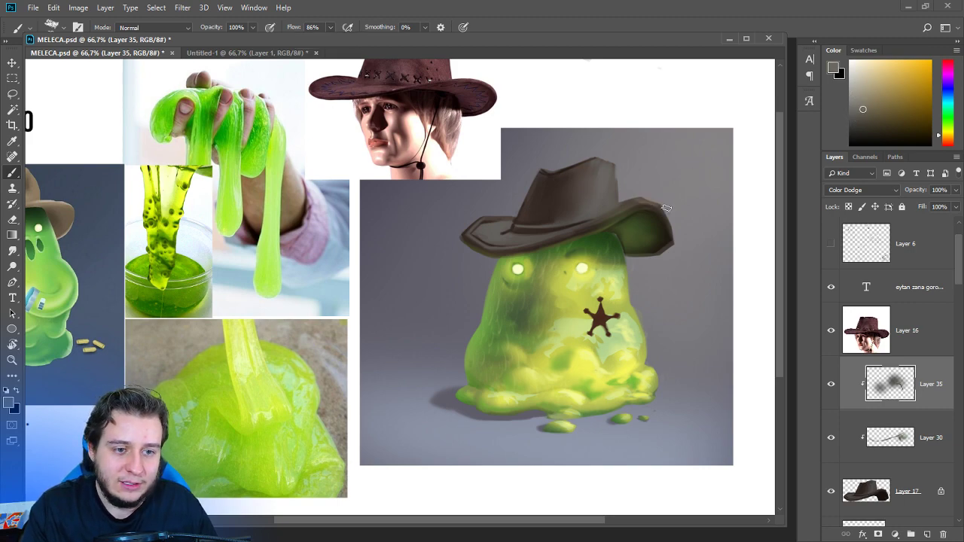
left_click_drag(639, 201, 595, 221)
left_click_drag(640, 198, 576, 228)
Reduce the chalky brush size and paint a thin highlight along the hat's brim below the crown.
key("r")
mouse_move(591, 275)
left_mouse_down()
mouse_move(538, 482)
mouse_move(515, 489)
left_mouse_up()
right_click(558, 217)
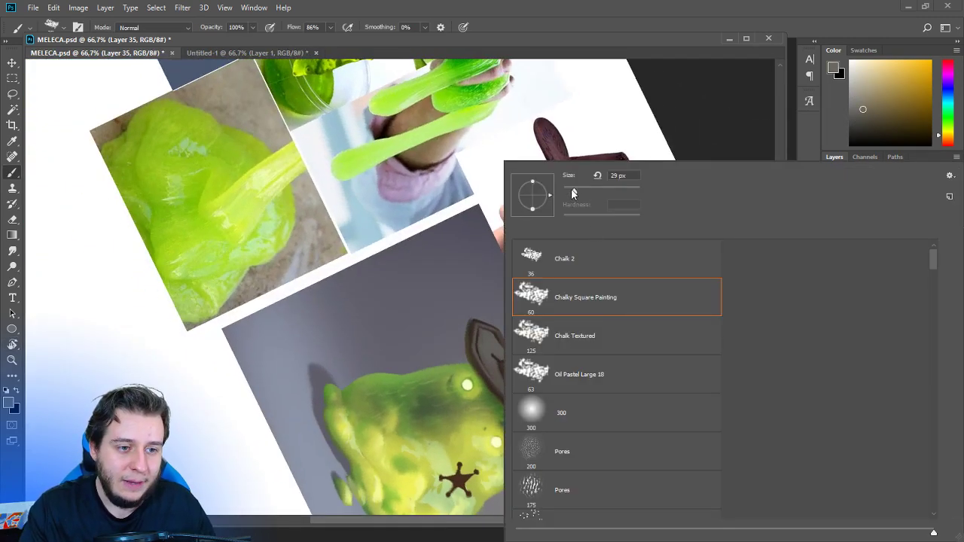
left_click_drag(573, 194, 570, 193)
left_click(680, 140)
key("r")
left_click_drag(636, 375, 601, 426)
left_click_drag(592, 429, 580, 348)
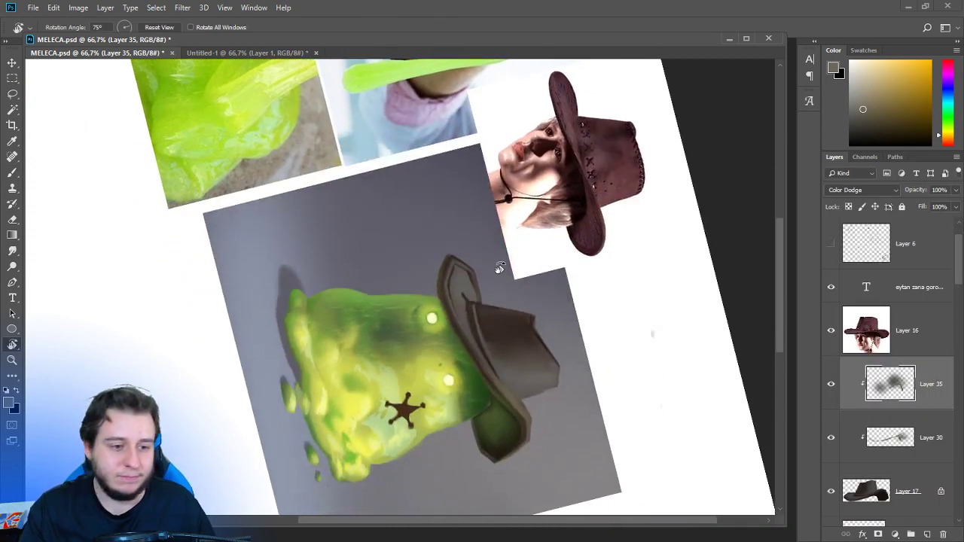
key("b")
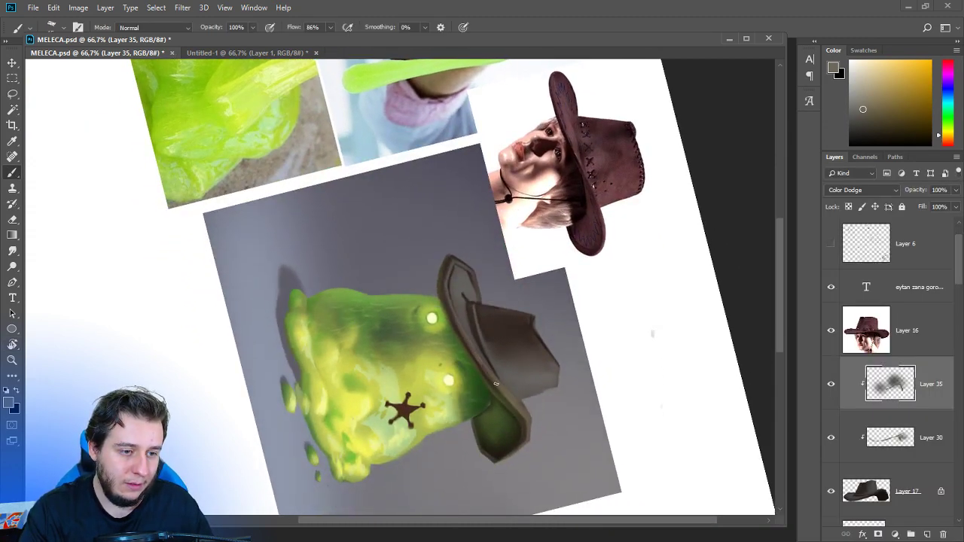
left_click_drag(471, 301, 494, 365)
Enlarge the Chalky Square Painting brush to 56 px and paint lighter grey-brown highlights on the hat's crown.
key("r")
mouse_move(557, 425)
left_mouse_down()
mouse_move(594, 368)
mouse_move(585, 108)
left_mouse_up()
key("b")
right_click(576, 226)
left_click(584, 157)
key("r")
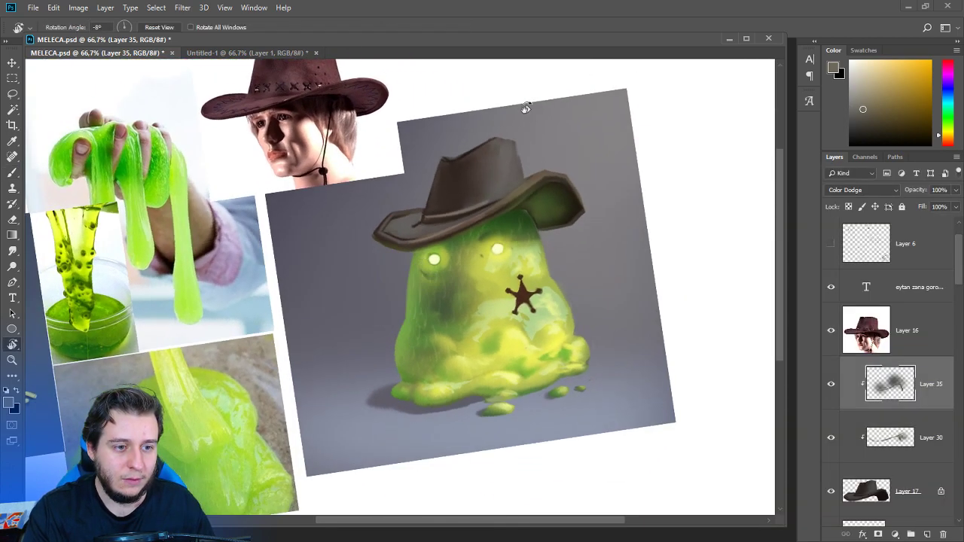
key("b")
mouse_move(500, 149)
left_mouse_down()
mouse_move(499, 190)
mouse_move(518, 178)
mouse_move(503, 172)
left_mouse_up()
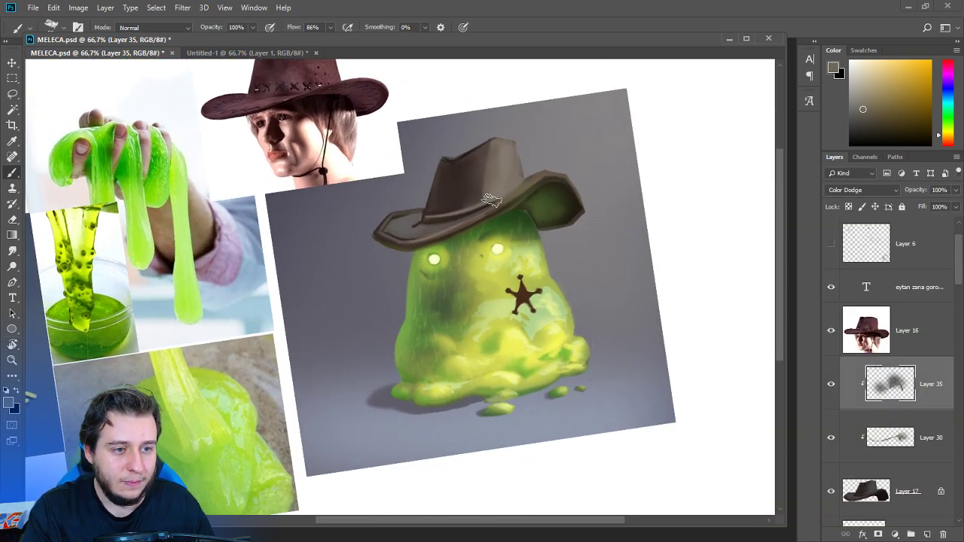
right_click(487, 183)
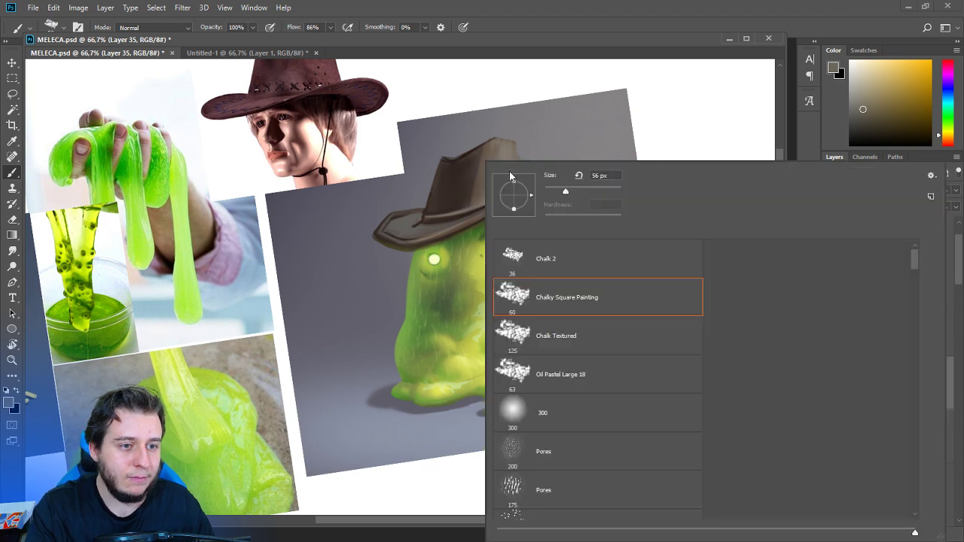
key("Escape")
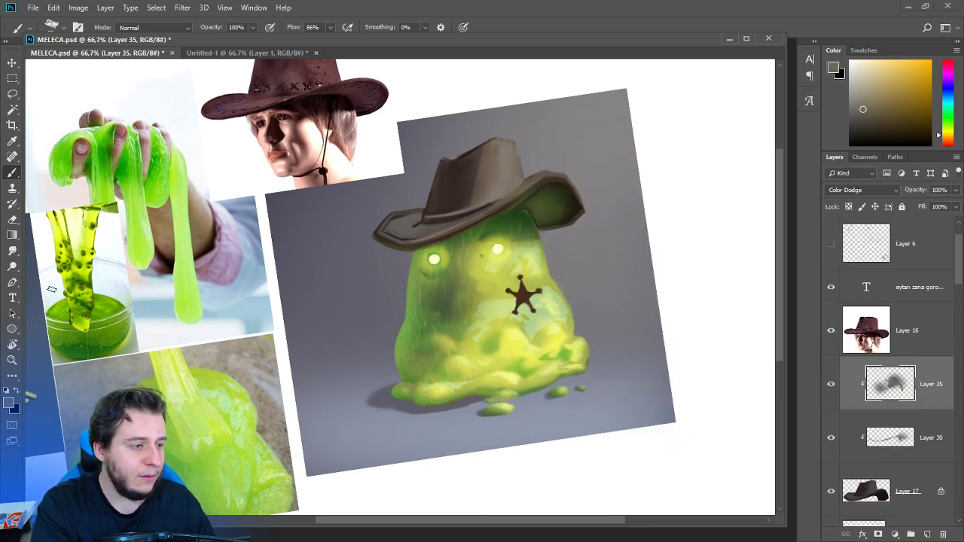
Soften the highlights on the hat's crown and front brim with the Smudge tool at 64% strength.
key("r")
key("r")
left_click_drag(520, 230, 505, 202)
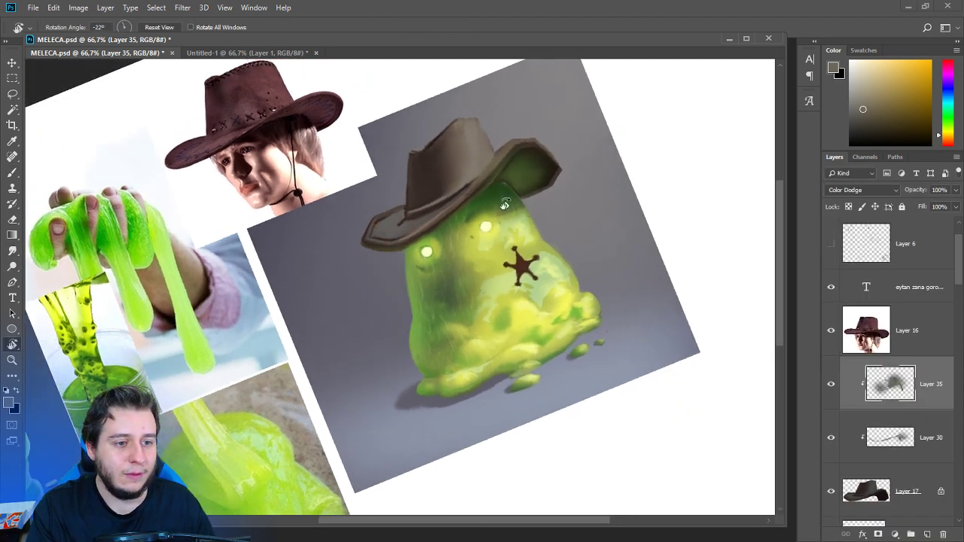
key("b")
left_click(12, 251)
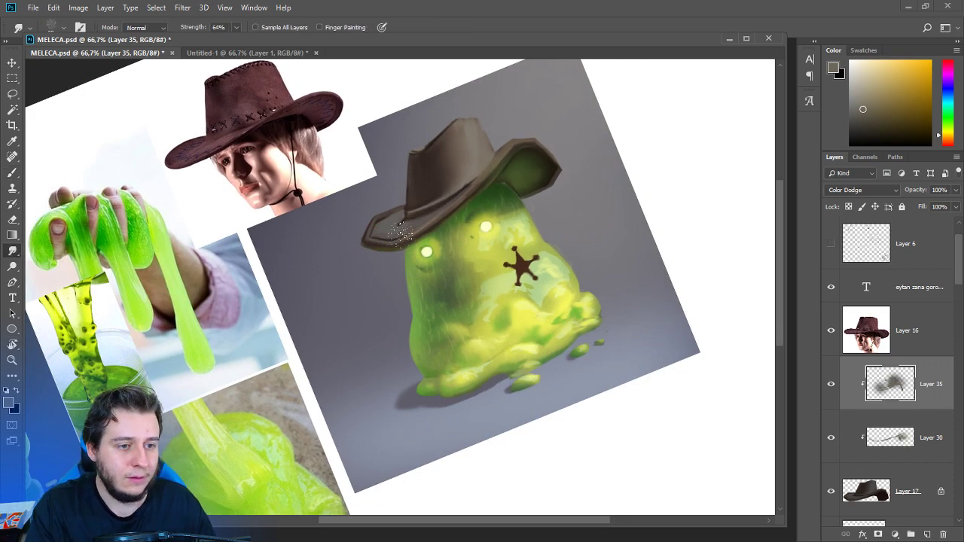
key("r")
left_click_drag(555, 264, 559, 333)
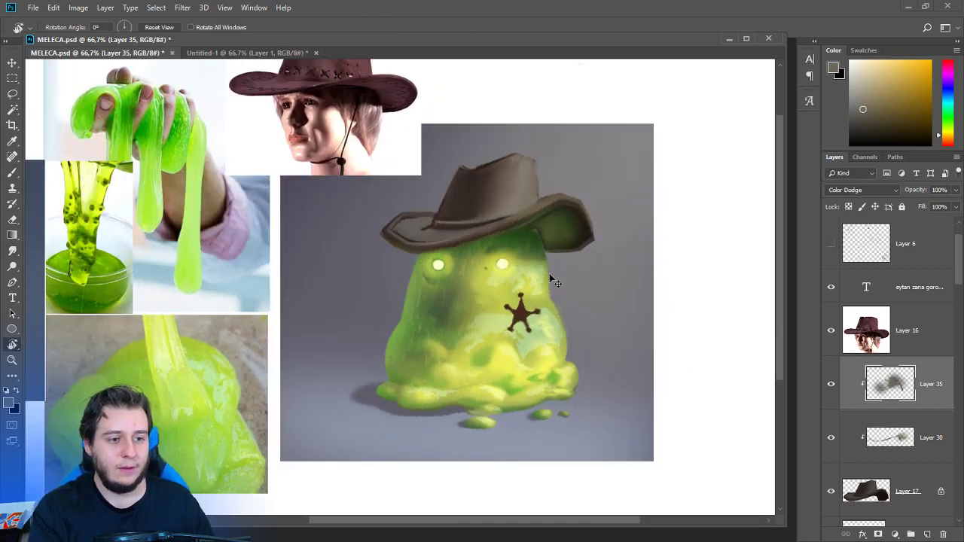
Examine the whole slime painting beside the references and look through its body layers.
key("ctrl+minus")
key("ctrl+minus")
key("ctrl+plus")
key("ctrl+plus")
scroll(585, 239, "up", 3)
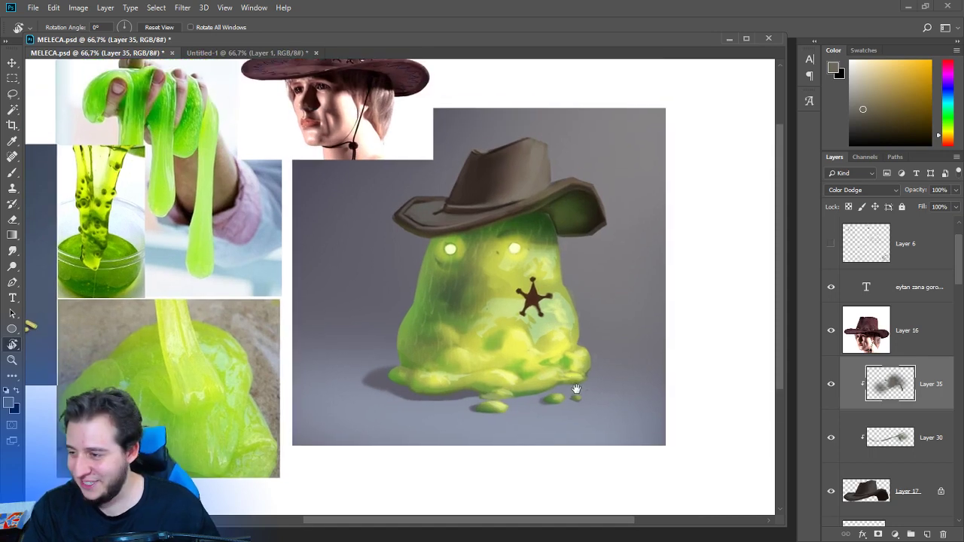
left_click_drag(564, 366, 572, 309)
key("v")
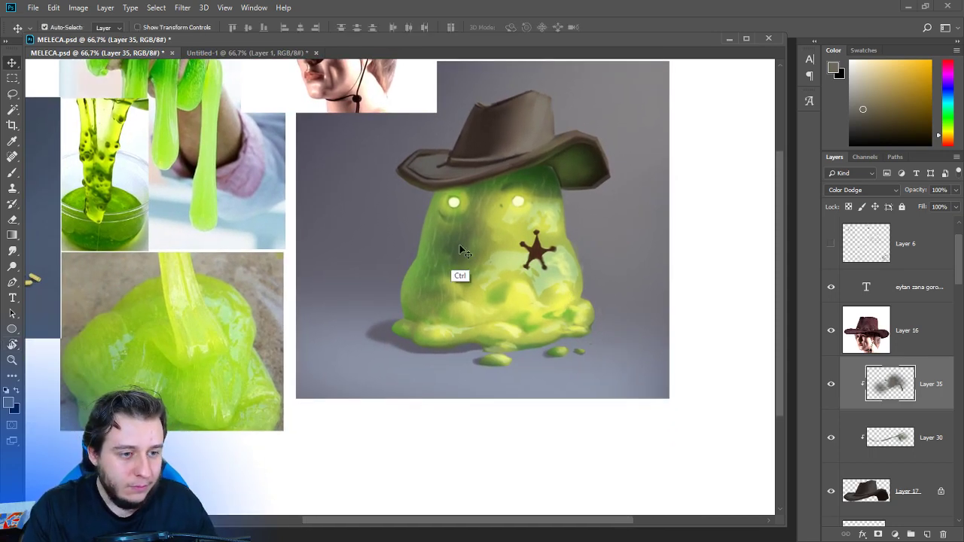
left_click(459, 260, "ctrl")
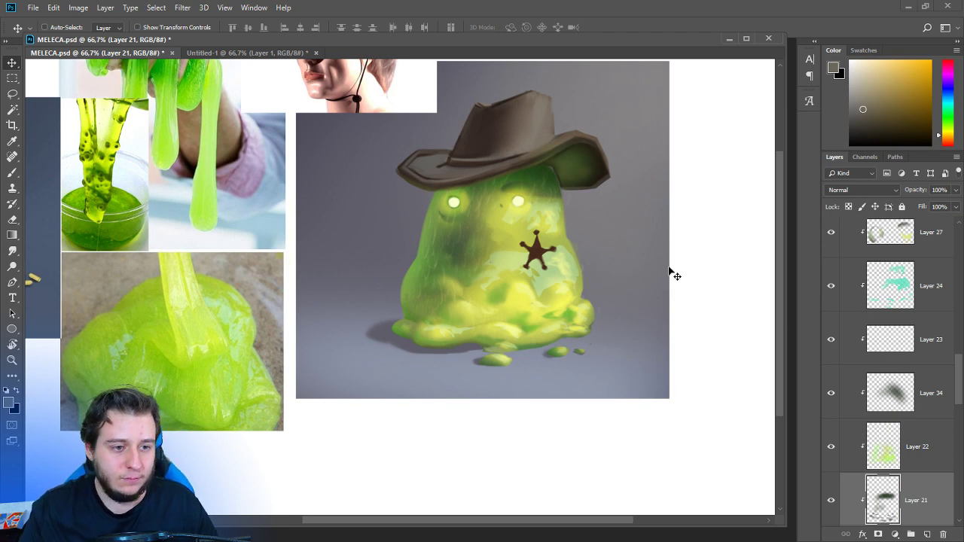
left_click_drag(545, 237, 602, 328)
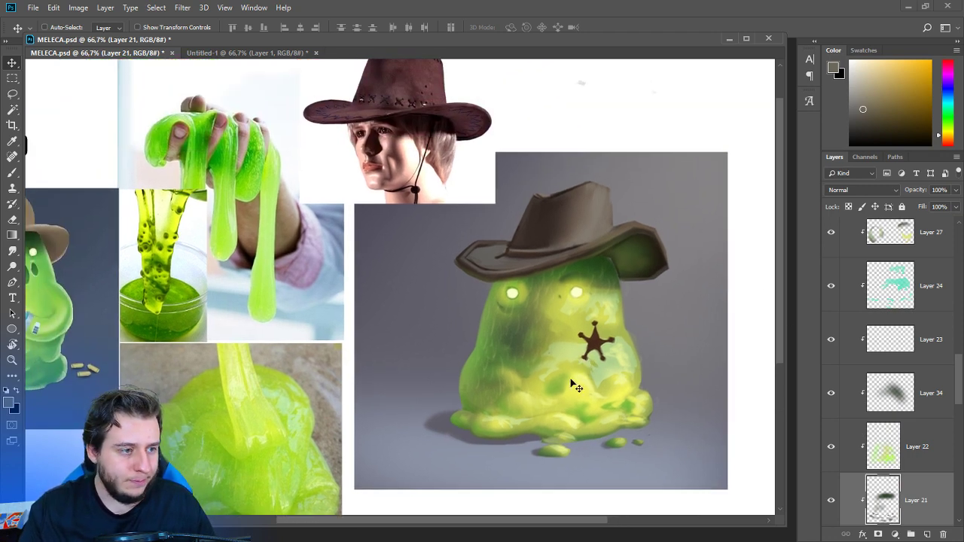
left_click_drag(372, 320, 439, 302)
left_click_drag(472, 342, 451, 329)
left_click_drag(524, 368, 507, 362)
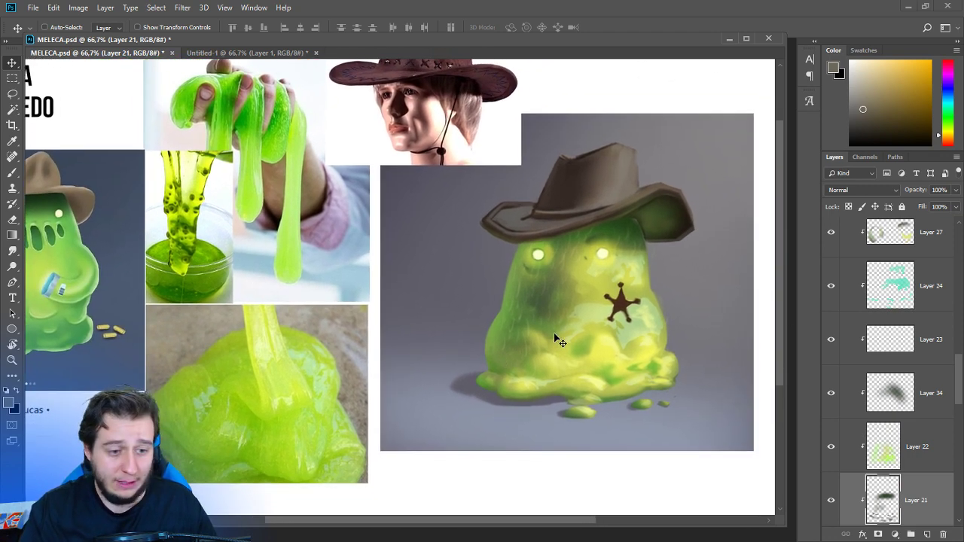
scroll(910, 413, "down", 3)
scroll(915, 414, "up", 9)
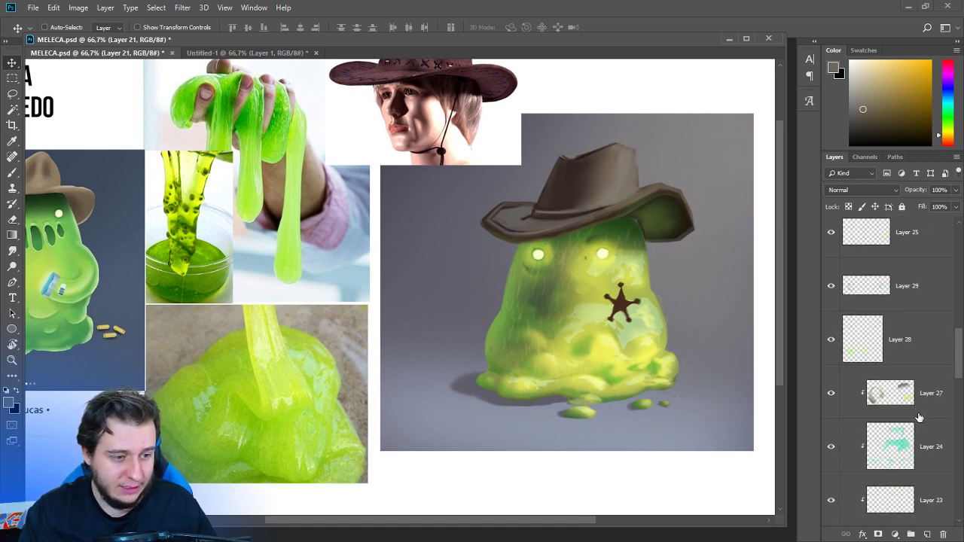
Select the star badge's layer and lock its transparent pixels.
left_click_drag(656, 369, 667, 399)
left_click(637, 325, "ctrl")
left_click(848, 207)
Set the chalky brush to 28 px and paint the star badge in a dark golden brown.
key("ctrl+plus")
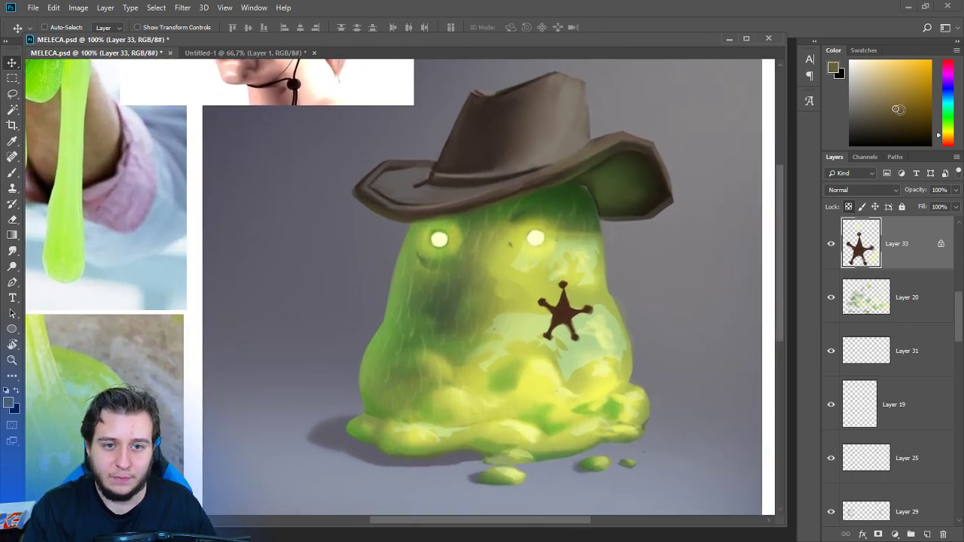
left_click_drag(900, 110, 902, 111)
key("b")
right_click(600, 272)
left_click(573, 193)
left_click(598, 114)
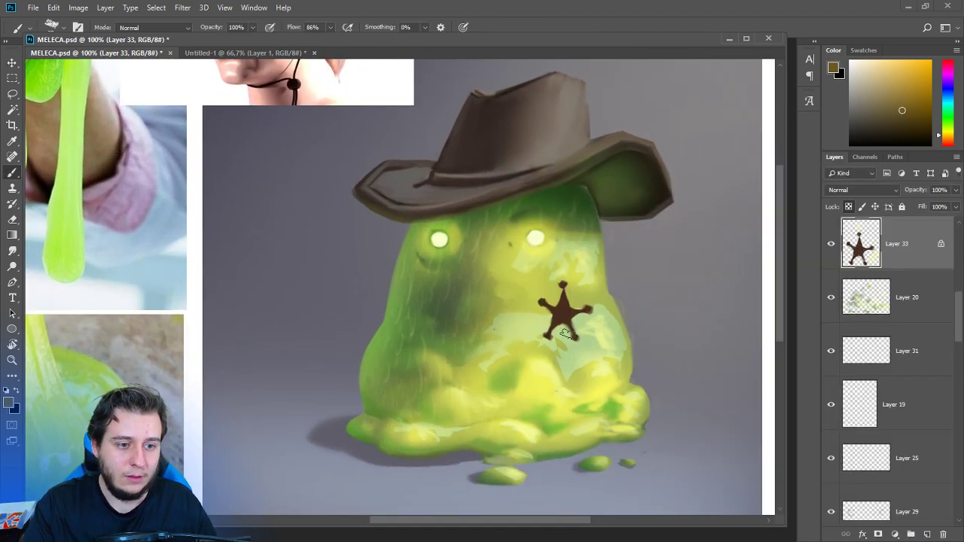
mouse_move(564, 332)
left_mouse_down()
mouse_move(567, 302)
mouse_move(556, 319)
left_mouse_up()
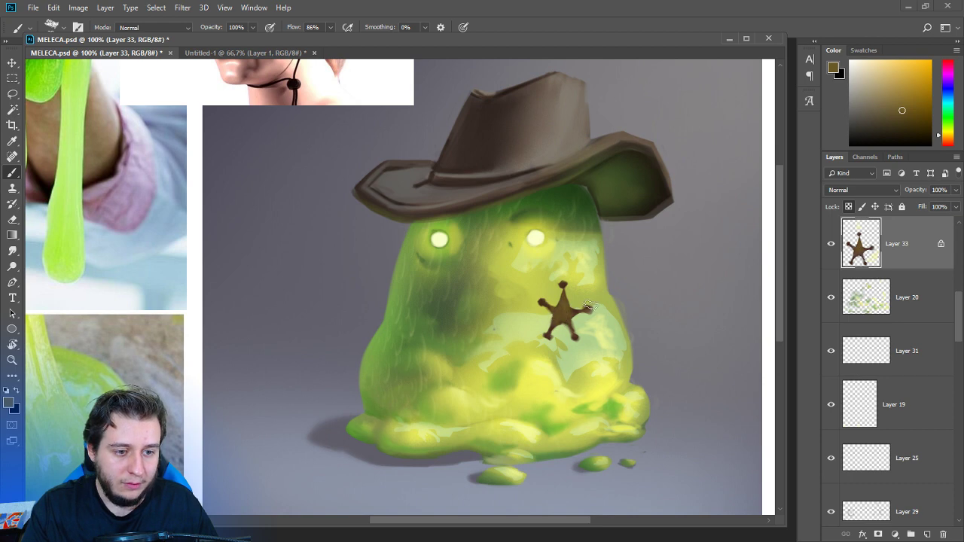
Sample the background's blue-grey, lighten it and brush a cool sheen onto the star badge's centre and top point.
left_click(641, 267, "alt")
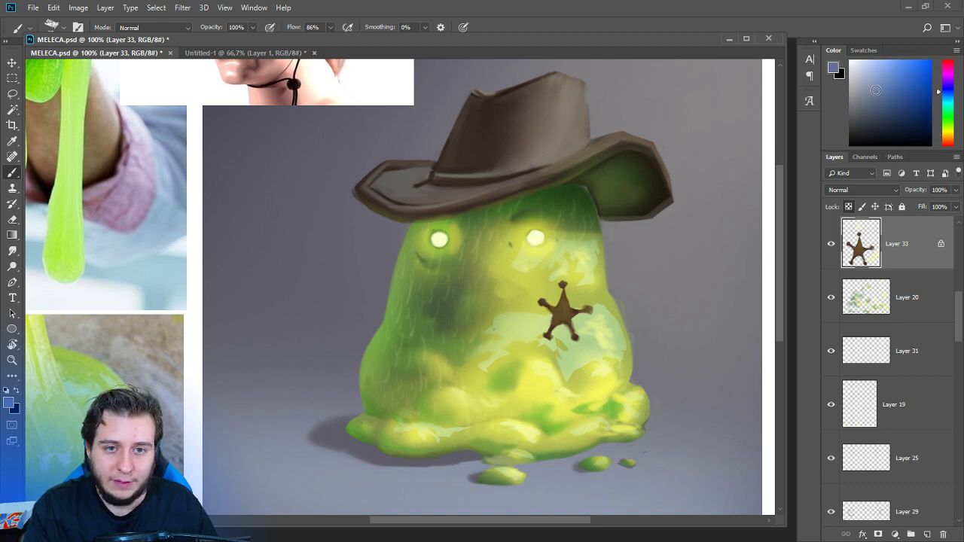
right_click(560, 202)
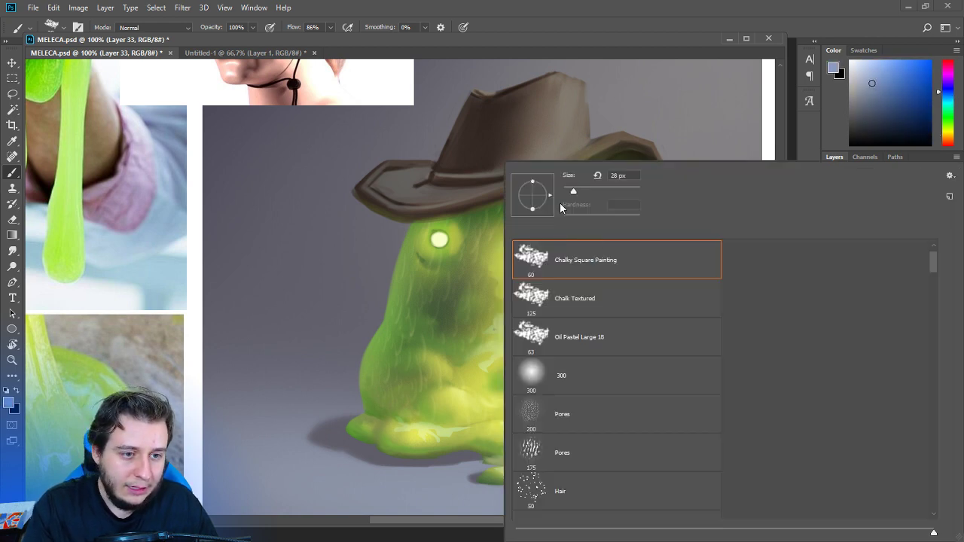
left_click(582, 149)
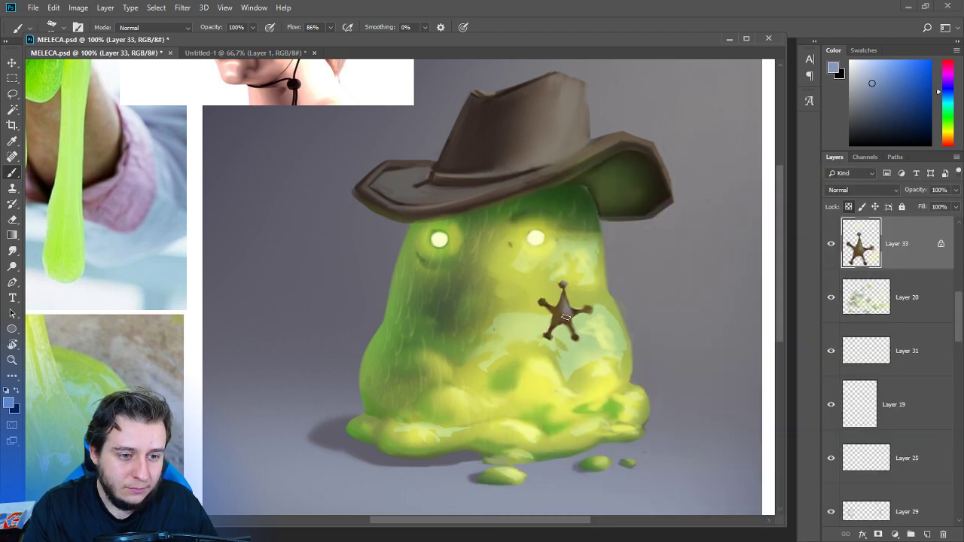
left_click(562, 313, "alt")
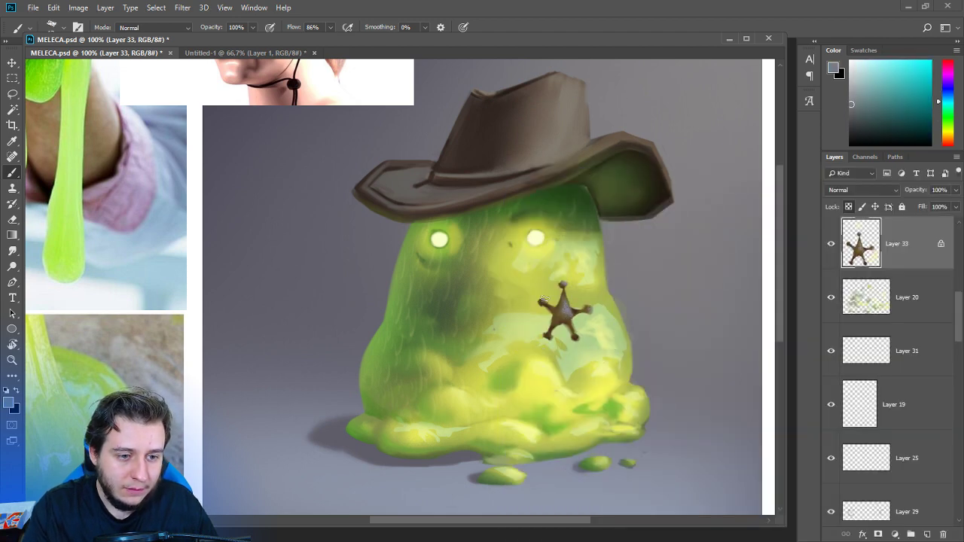
Paint fine pale-yellow and gold highlights on the star badge's tips, arms and central facets with a much smaller brush.
left_click(950, 134)
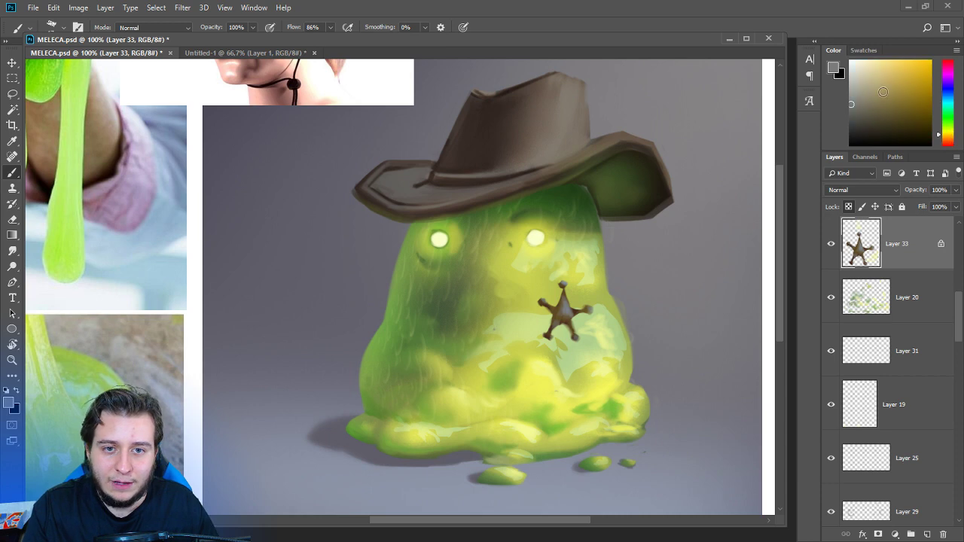
left_click(884, 60)
right_click(578, 206)
left_click(567, 189)
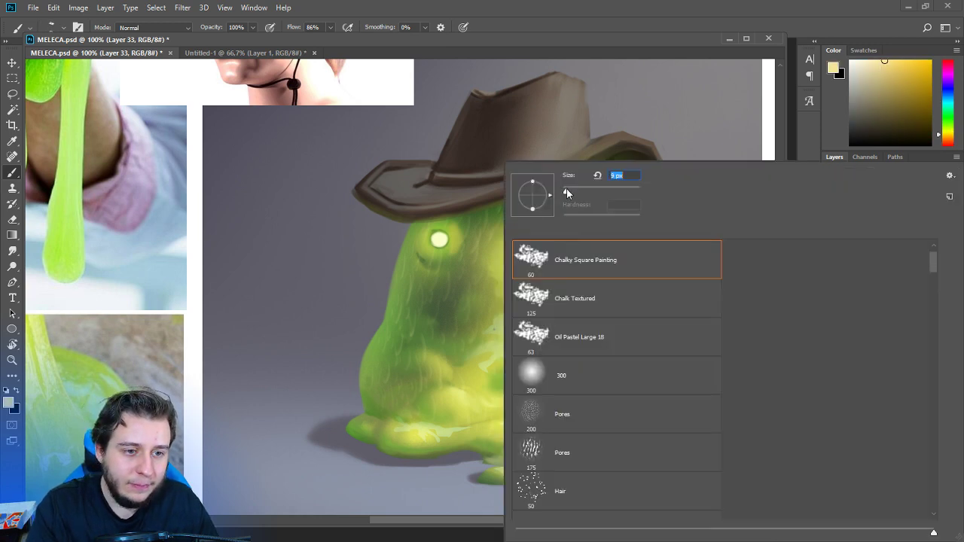
left_click(618, 86)
key("ctrl+plus")
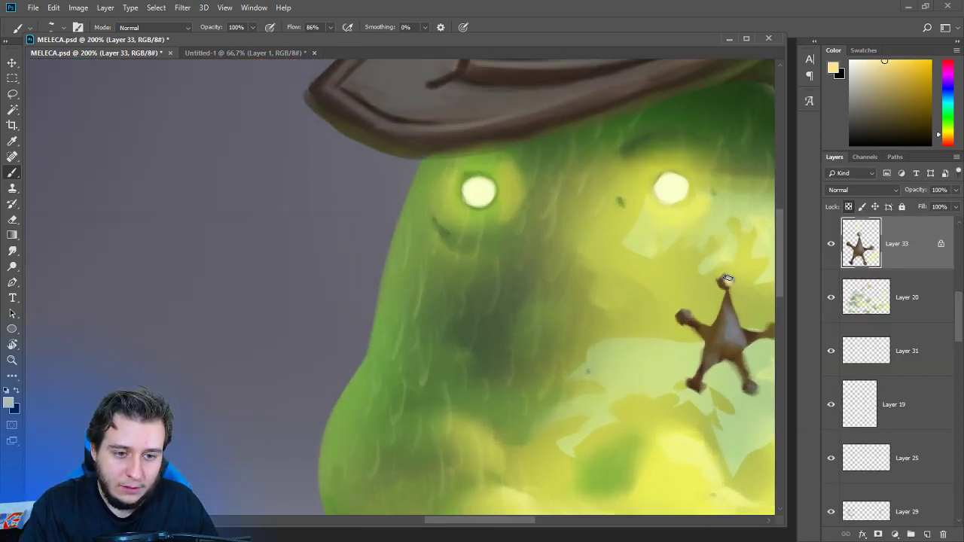
mouse_move(727, 279)
left_mouse_down()
mouse_move(733, 302)
mouse_move(615, 288)
mouse_move(621, 326)
mouse_move(610, 317)
mouse_move(666, 304)
left_mouse_up()
left_click(890, 69)
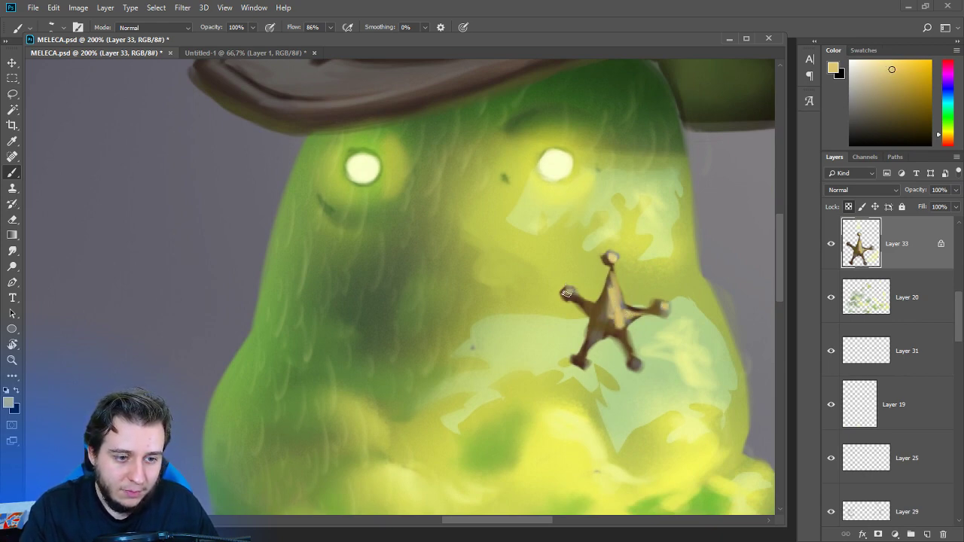
left_click_drag(604, 315, 603, 330)
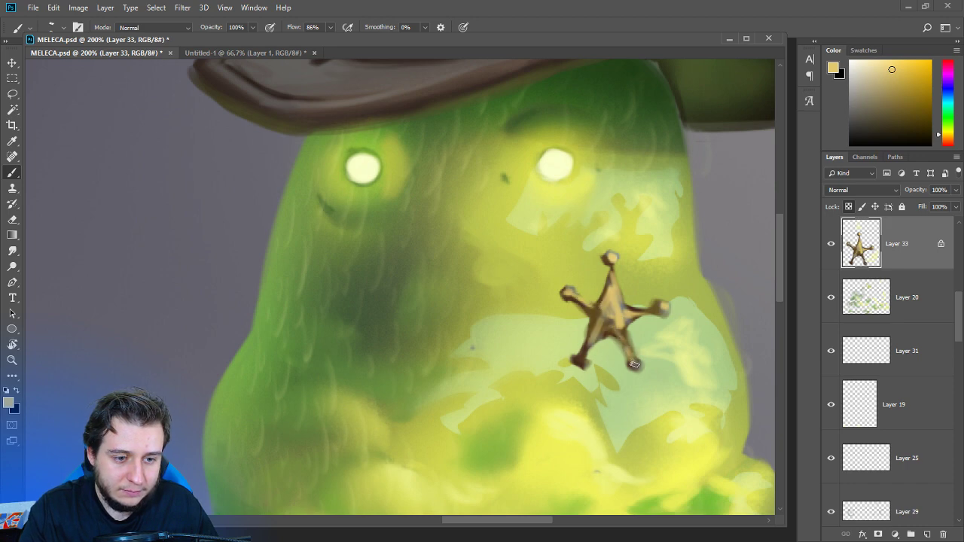
Sample the badge's browns and golds to light its lower tips and rework the shading of its centre.
left_click(586, 350, "alt")
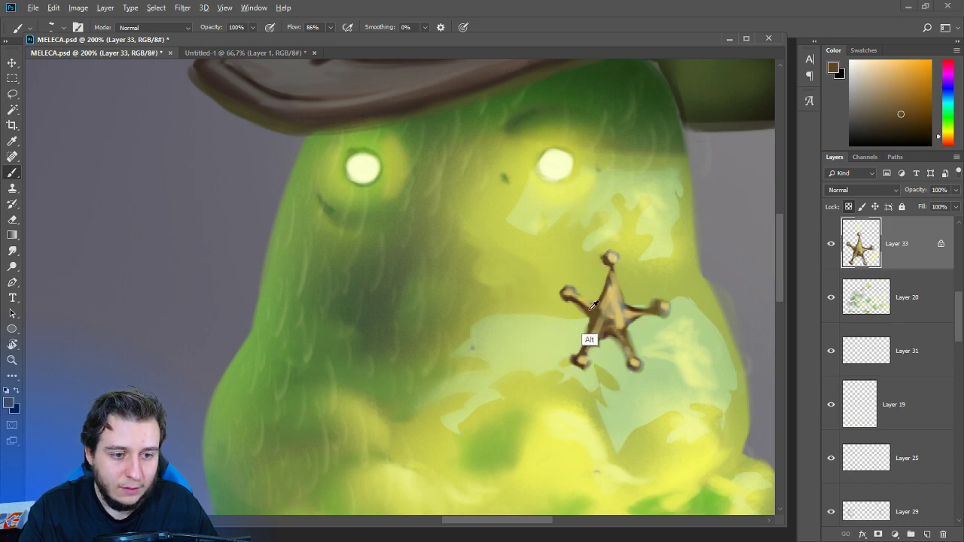
left_click(602, 305, "alt")
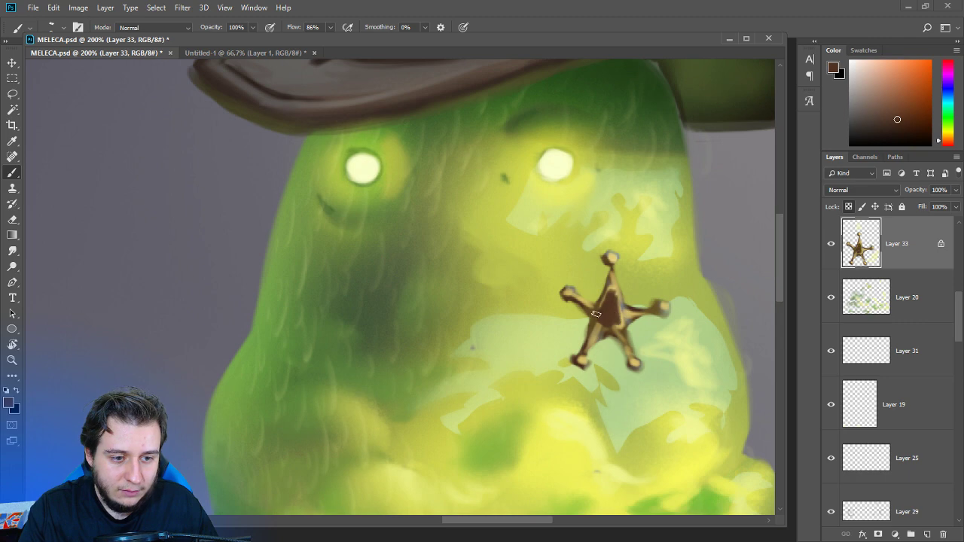
left_click(614, 280, "alt")
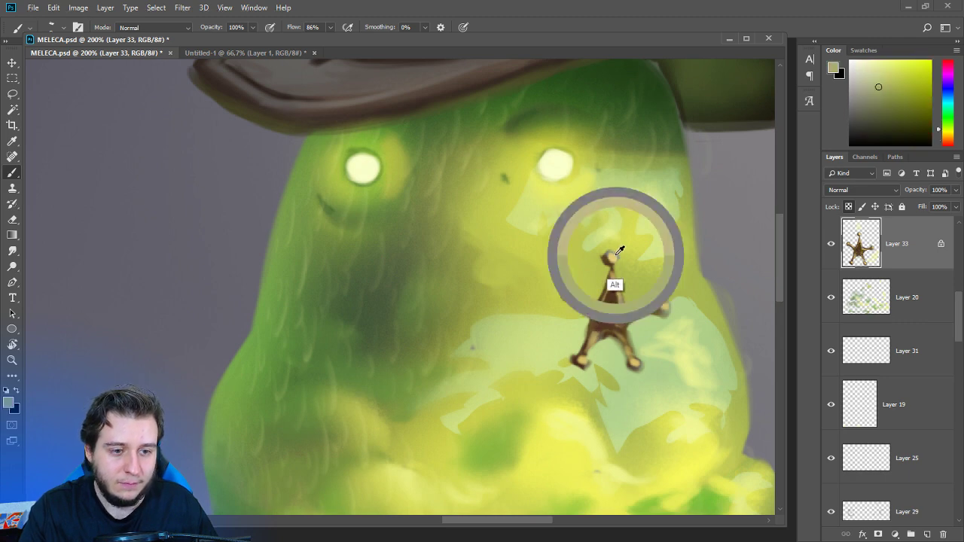
left_click(616, 288, "alt")
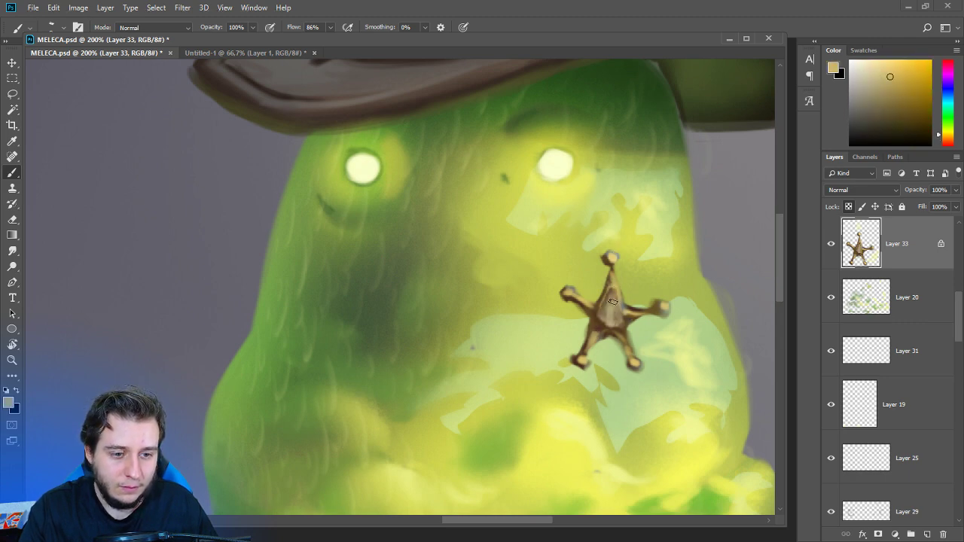
left_click(592, 323, "alt")
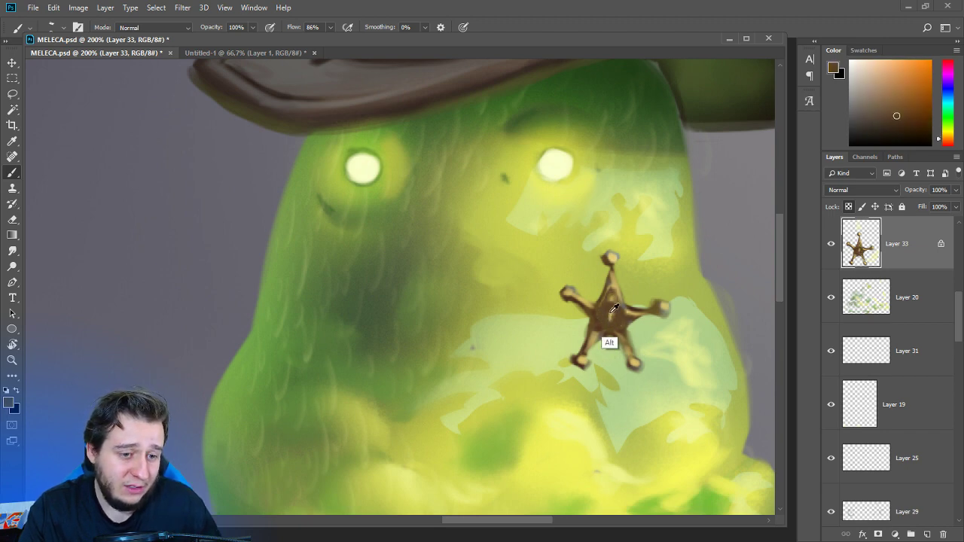
Try a small round emblem in the middle of the star badge using sampled browns and golds.
left_click(592, 299, "alt")
left_click(613, 275, "alt")
left_click(608, 314, "alt")
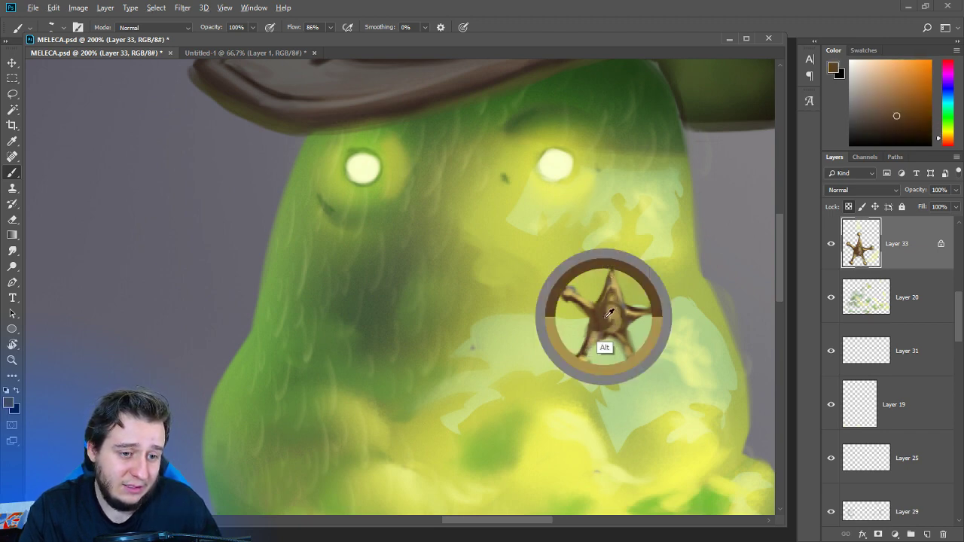
left_click(608, 286, "alt")
left_click(607, 284, "alt")
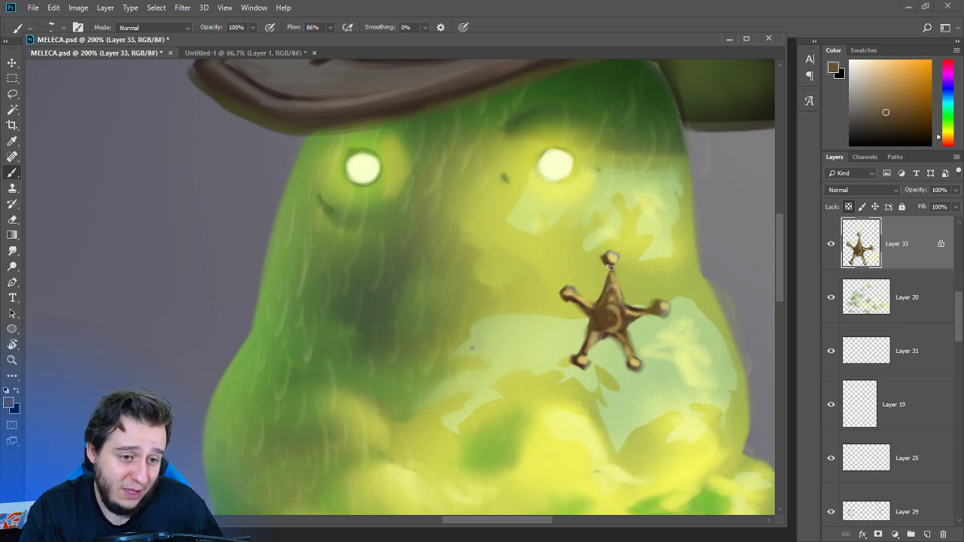
left_click(608, 274, "alt")
left_click(595, 355, "alt")
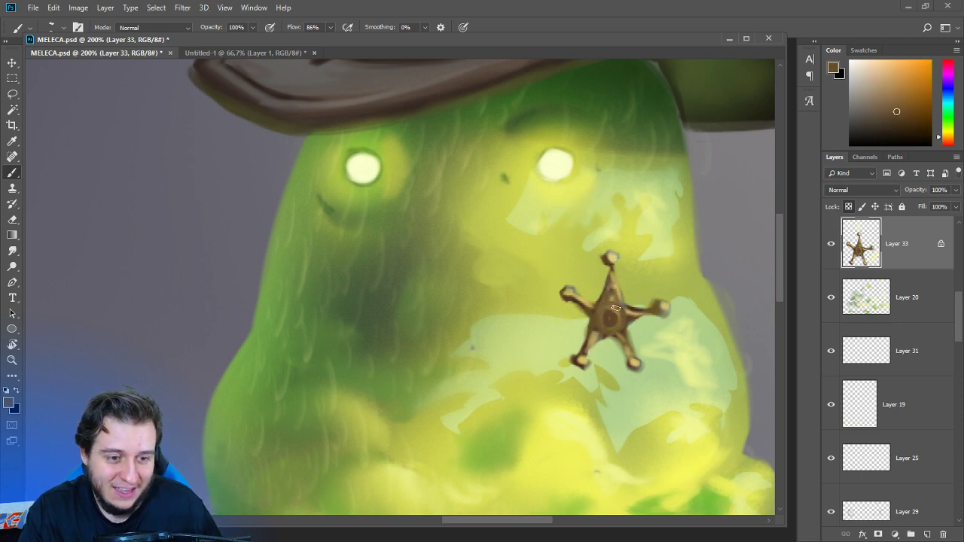
Cover the badge's centre in plain brown and tint its tips with the slime's sampled yellow-green.
left_click(634, 376, "alt")
left_click(574, 298, "alt")
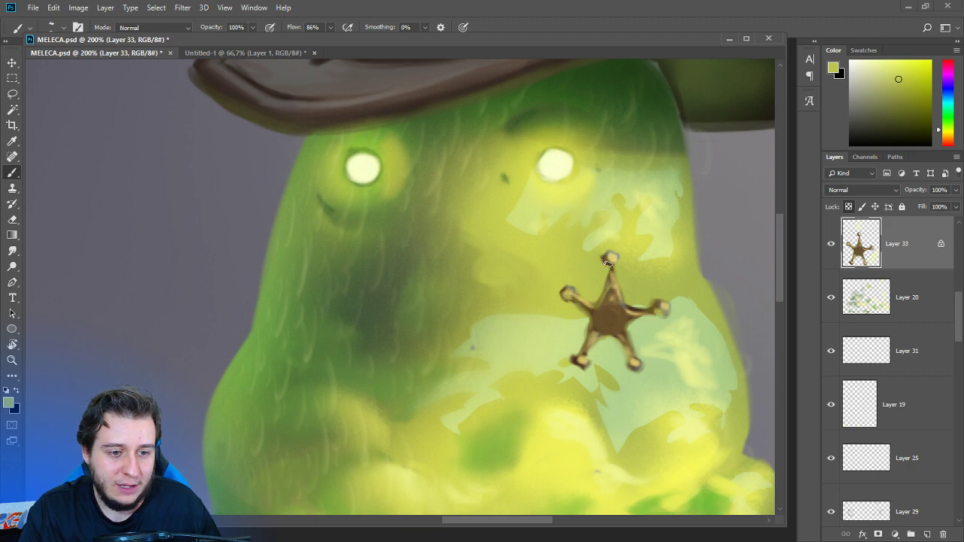
left_click(12, 251)
right_click(601, 218)
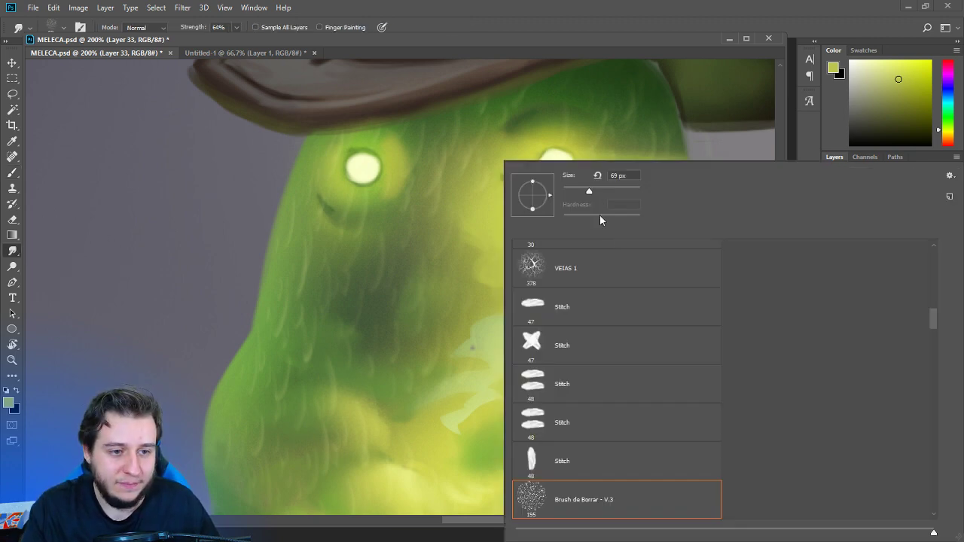
left_click(583, 142)
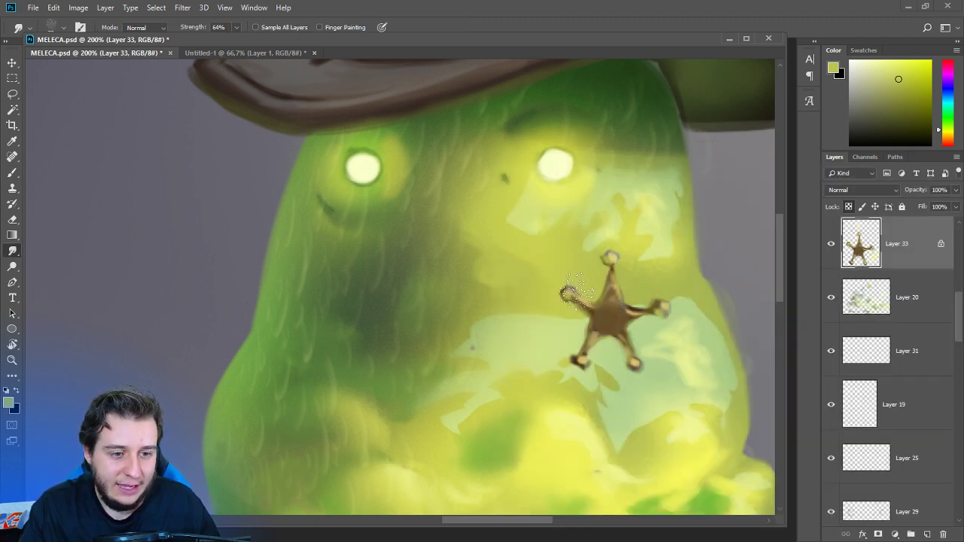
Sample pale gold from the star badge's top tip and paint a curved highlight on the badge's centre.
key("b")
left_click(616, 250, "alt")
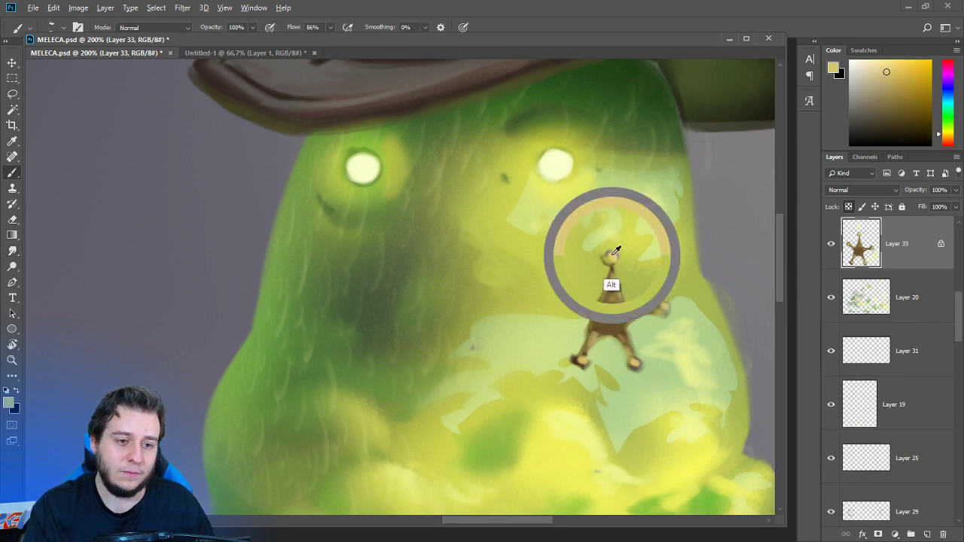
mouse_move(612, 306)
left_mouse_down()
mouse_move(617, 326)
mouse_move(612, 306)
left_mouse_up()
left_click(606, 316, "alt")
left_click(618, 321, "alt")
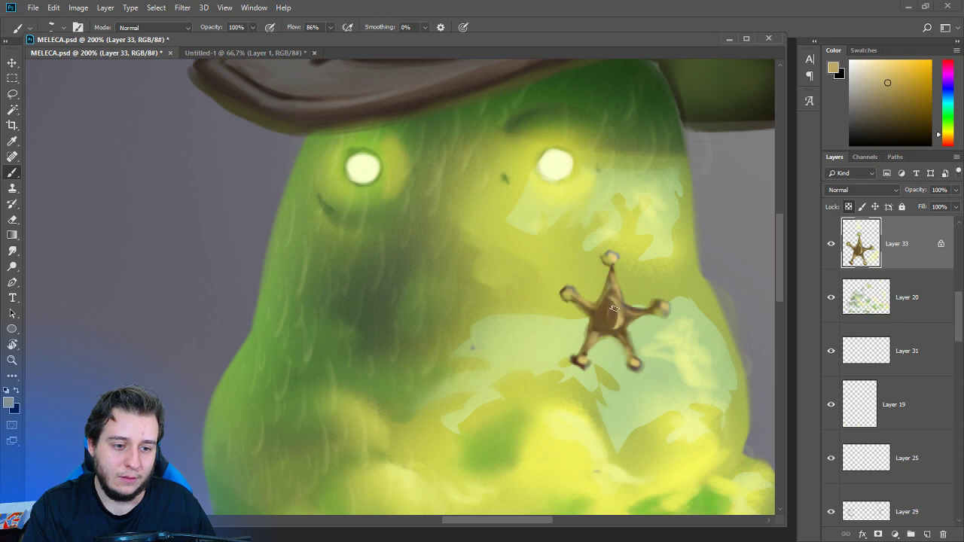
Shape an oval emblem in the badge's centre with dark brown shading and a sampled grey-olive fill.
left_click(612, 310, "alt")
left_click_drag(896, 126, 910, 129)
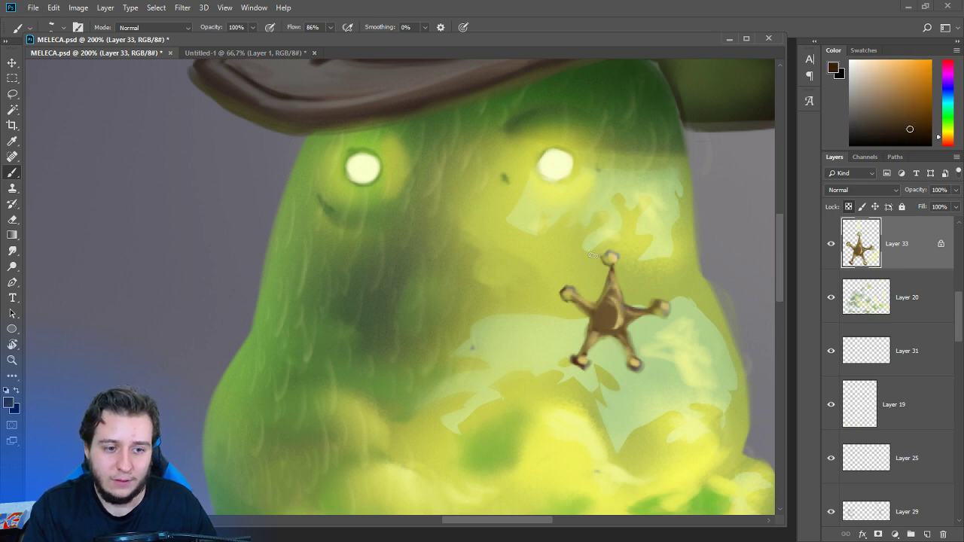
left_click(606, 340, "alt")
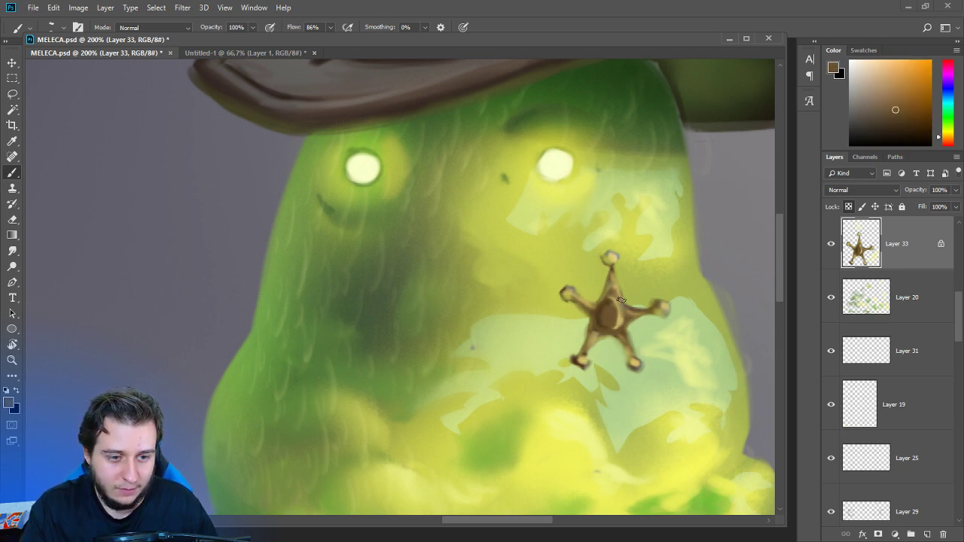
left_click(614, 284, "alt")
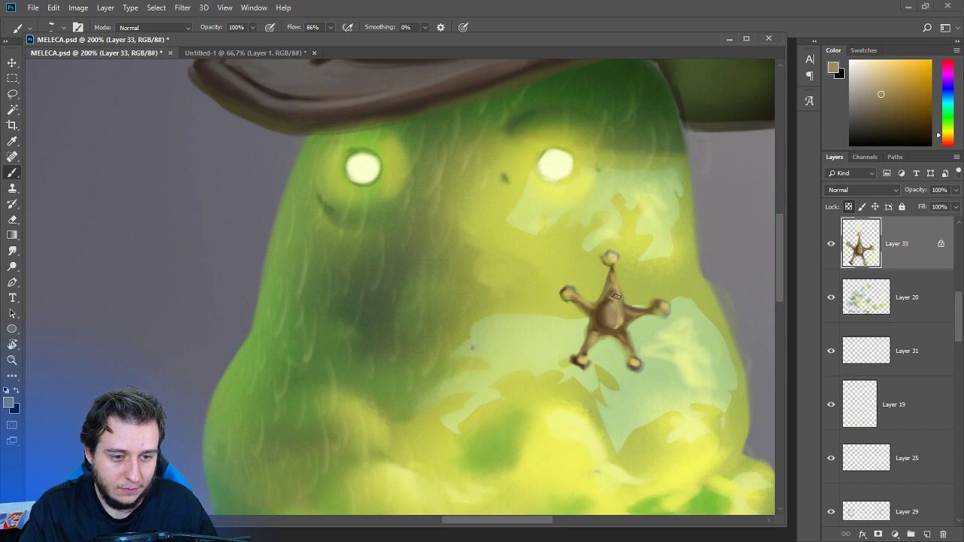
left_click(619, 255, "alt")
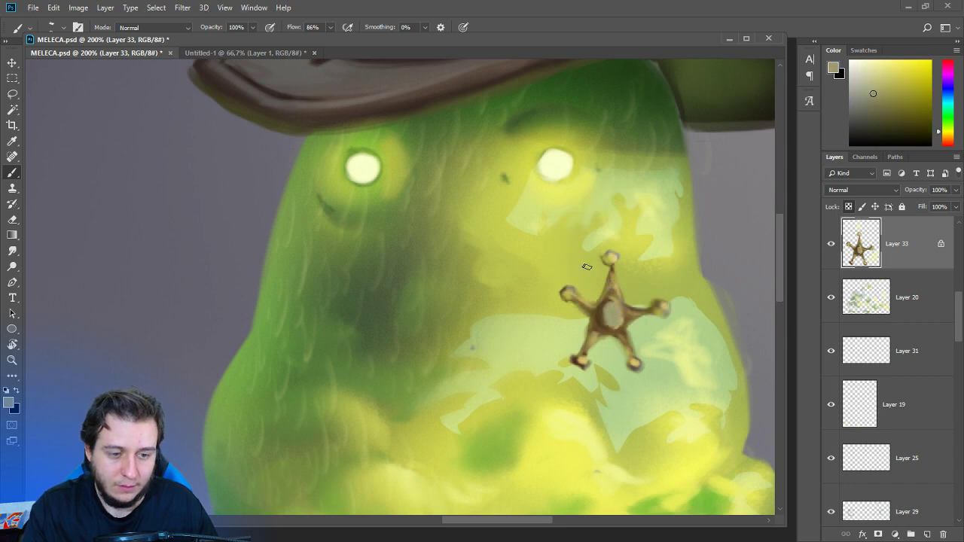
Try to darken the star badge's tips with dark brown using the soft round 300 brush.
left_click(12, 251)
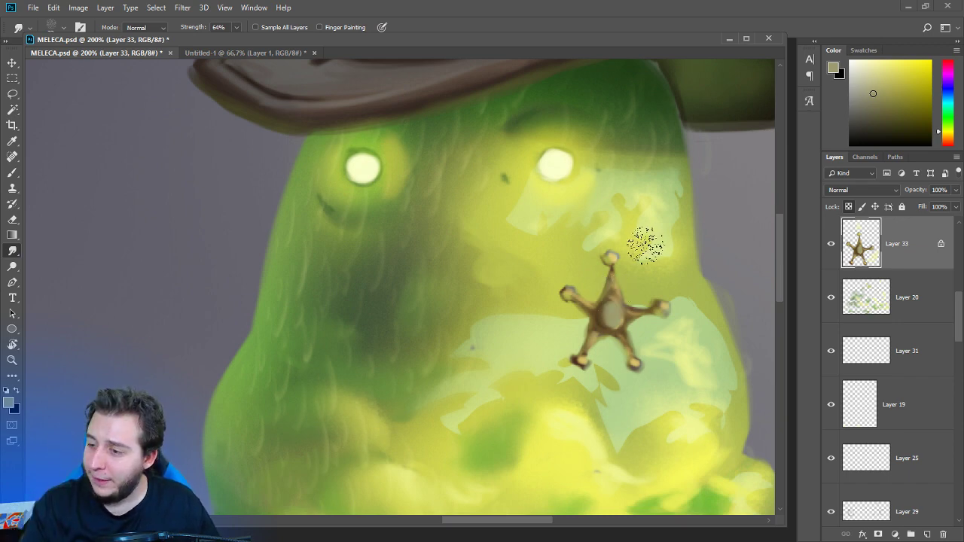
key("b")
right_click(631, 246)
left_click(547, 336)
left_click(548, 363)
key("Return")
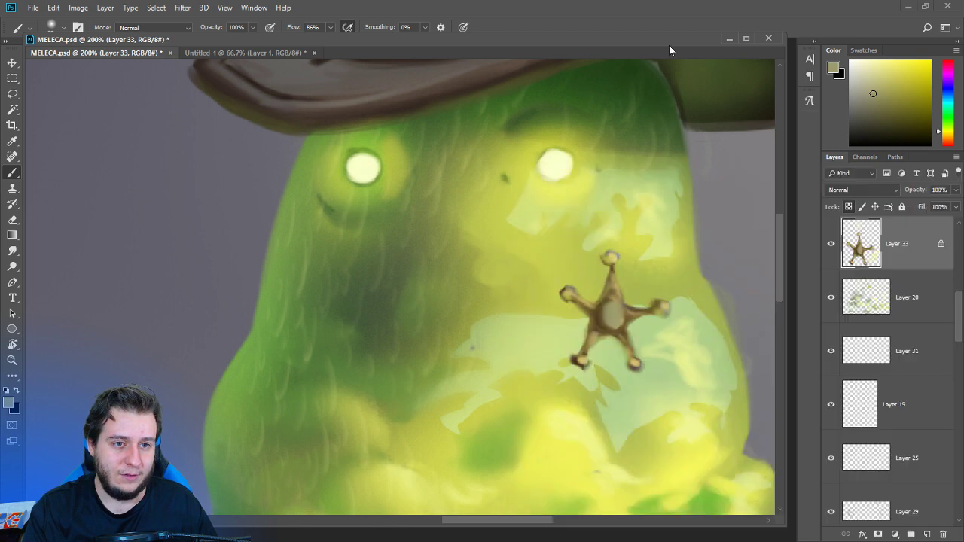
left_click(432, 98, "alt")
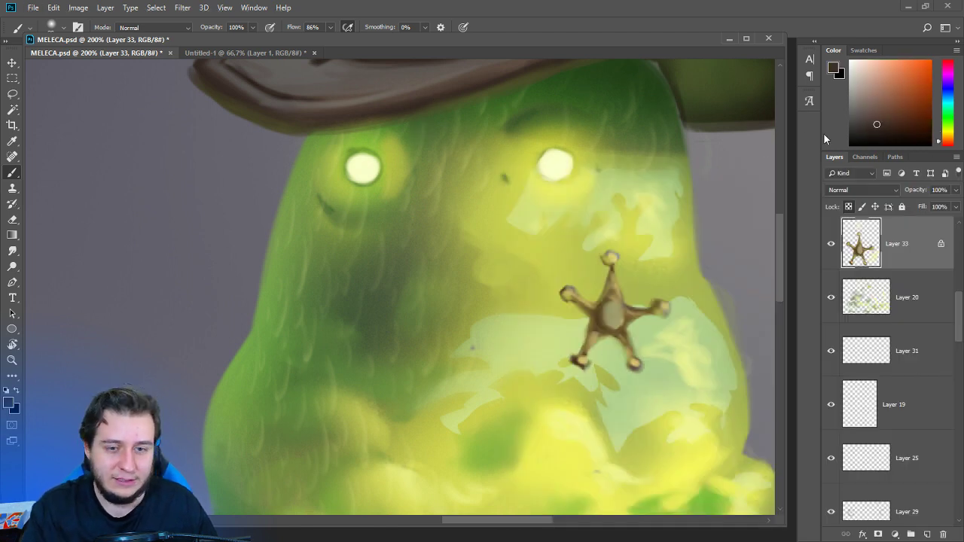
left_click(891, 130)
left_click_drag(556, 318, 568, 343)
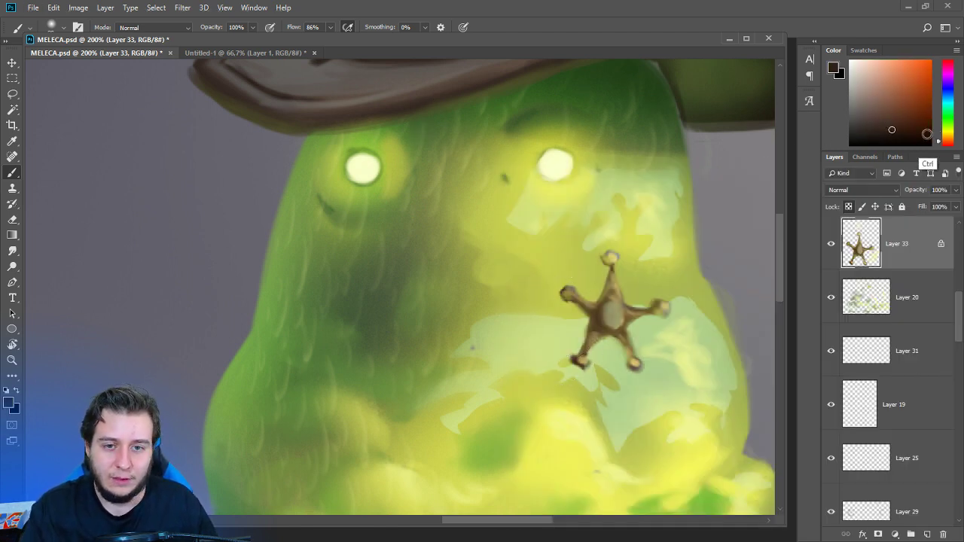
left_click(948, 142)
key("ctrl+alt+z")
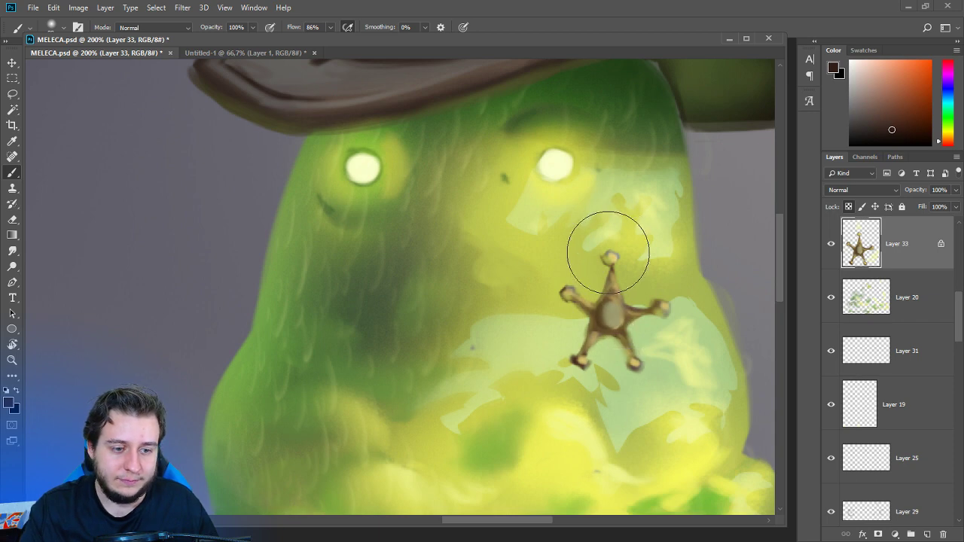
Sample dark green from the slime, add a new layer above the star badge and clip it to the badge layer.
right_click(602, 188)
key("Return")
left_click(639, 85, "alt")
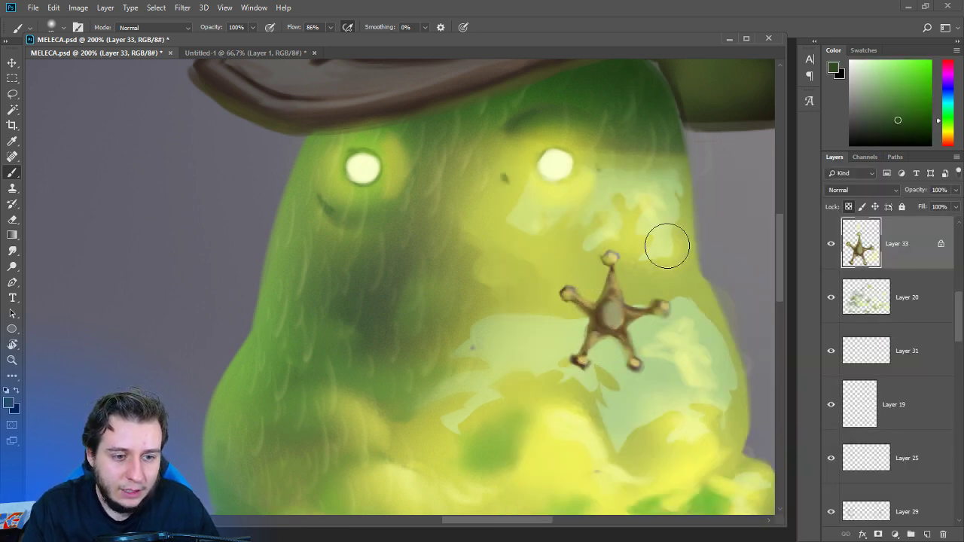
left_click(928, 536)
right_click(923, 255)
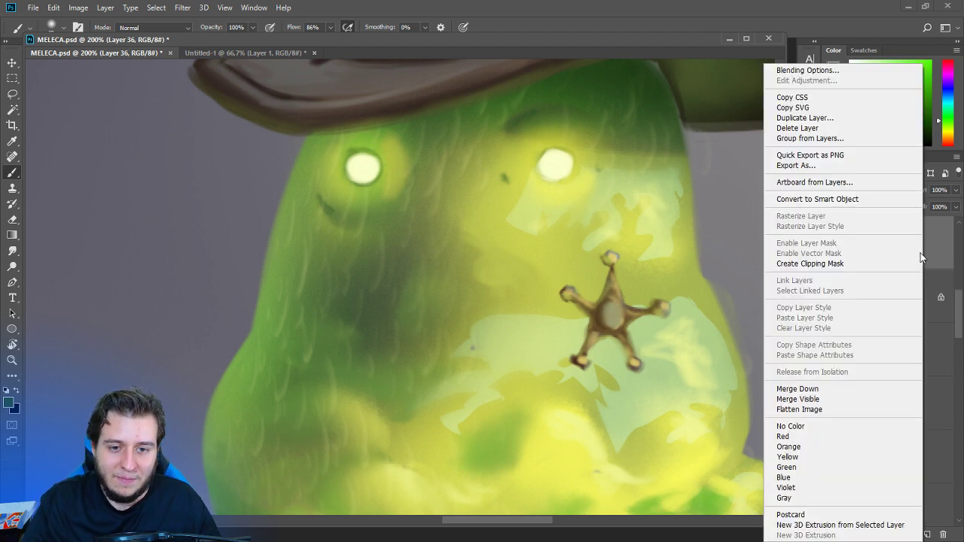
left_click(924, 254)
right_click(935, 264)
left_click(822, 263)
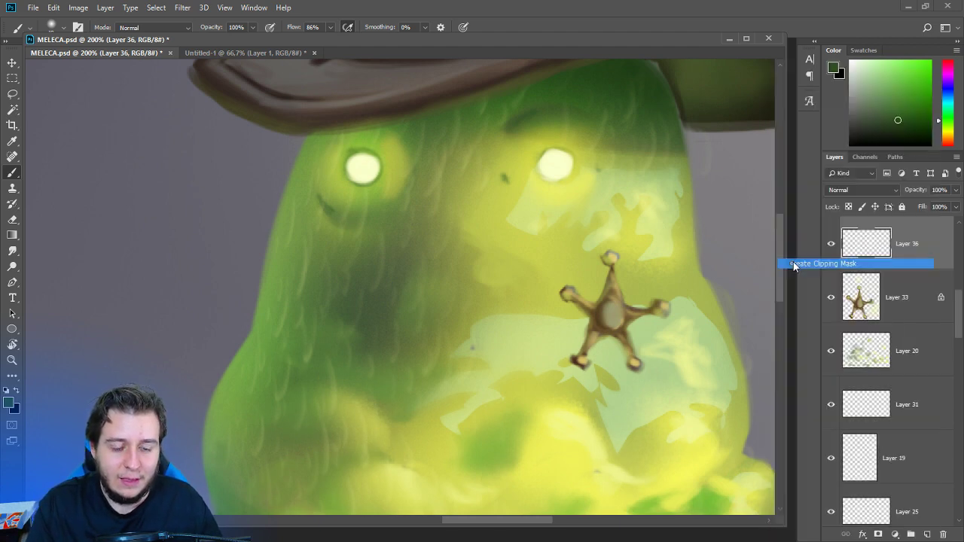
Paint sampled yellow-green over the badge's left and lower arms with the Chalky Square Painting brush at 40 px.
left_click(629, 167, "alt")
left_click(583, 213, "alt")
left_click(580, 260, "alt")
right_click(580, 260)
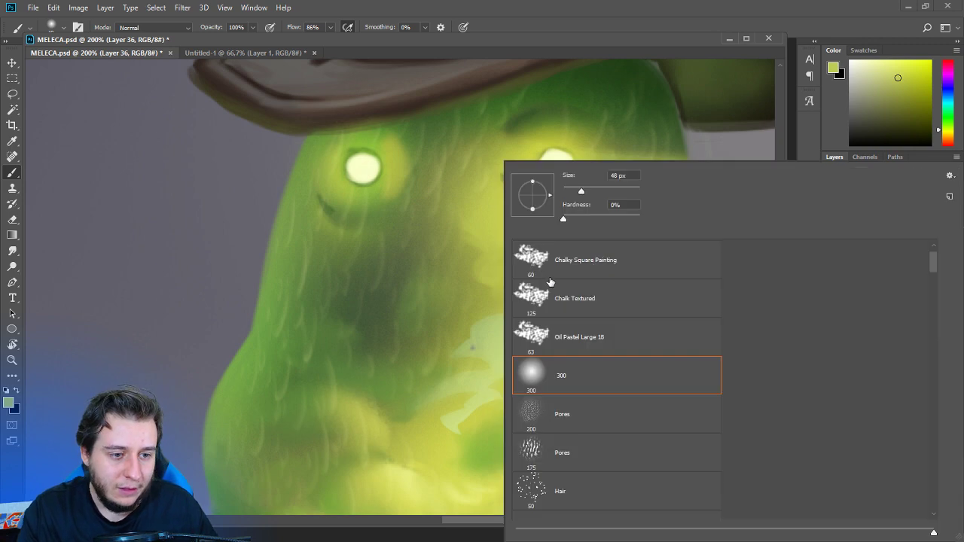
left_click(553, 259)
left_click(579, 191)
left_click(589, 133)
mouse_move(555, 280)
left_mouse_down()
mouse_move(606, 348)
mouse_move(593, 316)
mouse_move(647, 367)
mouse_move(573, 358)
left_mouse_up()
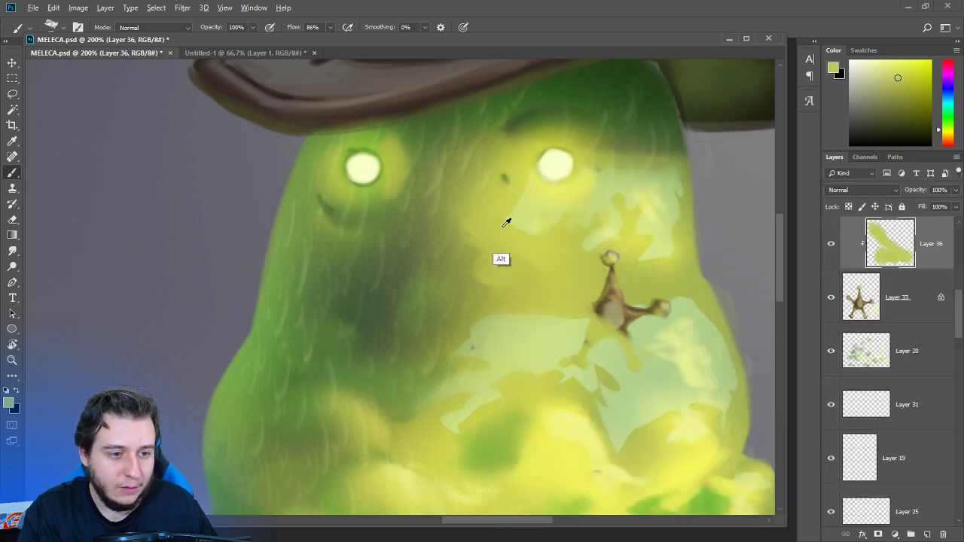
Cover the badge's left and lower arms with dark greens sampled from the slime's shadows.
left_click(650, 85, "alt")
mouse_move(557, 302)
left_mouse_down()
mouse_move(580, 319)
mouse_move(430, 270)
mouse_move(577, 297)
mouse_move(570, 305)
mouse_move(606, 344)
mouse_move(582, 365)
left_mouse_up()
left_click(432, 268, "alt")
left_click(570, 292, "alt")
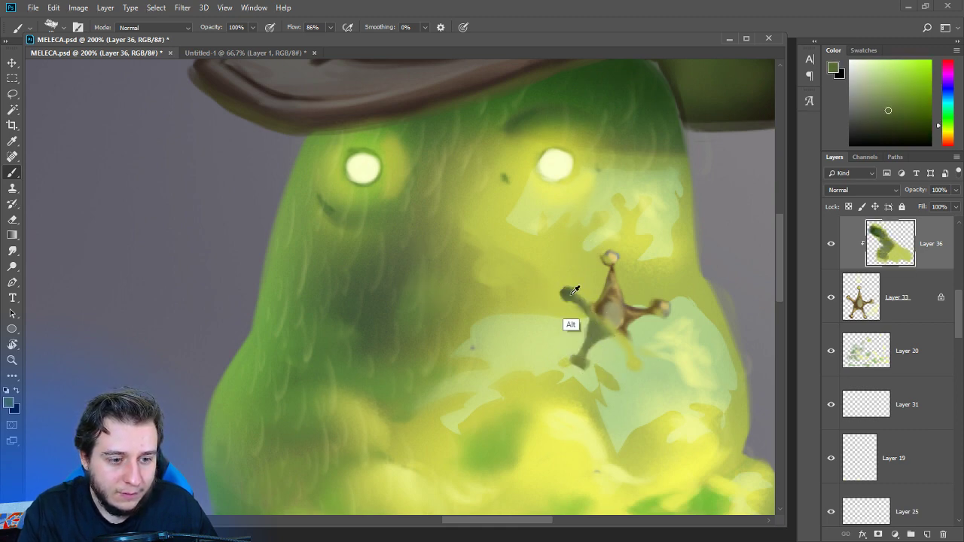
mouse_move(584, 326)
left_mouse_down()
mouse_move(628, 371)
mouse_move(620, 344)
mouse_move(624, 371)
mouse_move(550, 301)
left_mouse_up()
Select the slime's aqua reflection layer, Layer 24, and move it directly below the hat layer, above the star badge.
key("v")
left_click(570, 316, "ctrl")
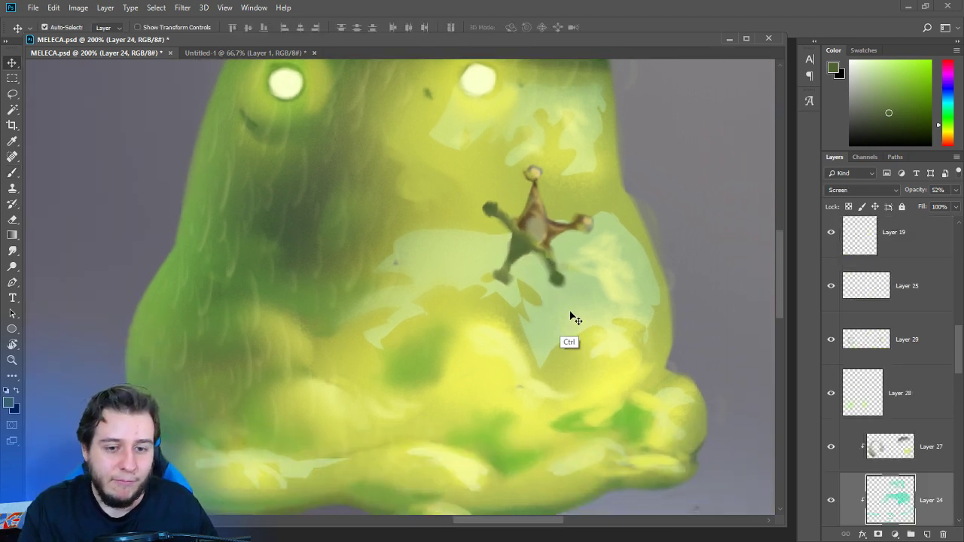
left_click_drag(889, 498, 872, 336)
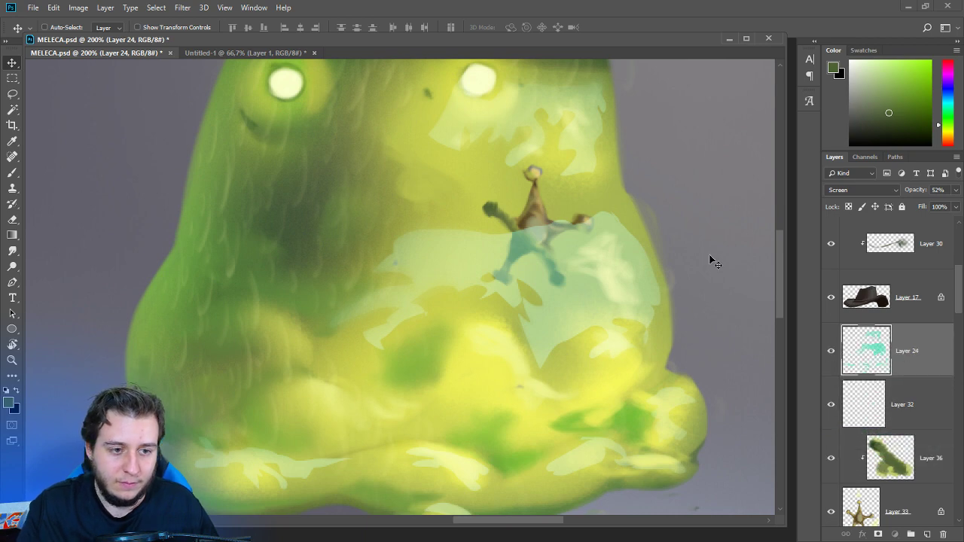
Erase the aqua reflection from the badge's centre and right arm with the Chalky Square Painting eraser at 21 px.
key("e")
right_click(574, 226)
left_click(562, 291)
left_click(547, 268)
left_click(569, 194)
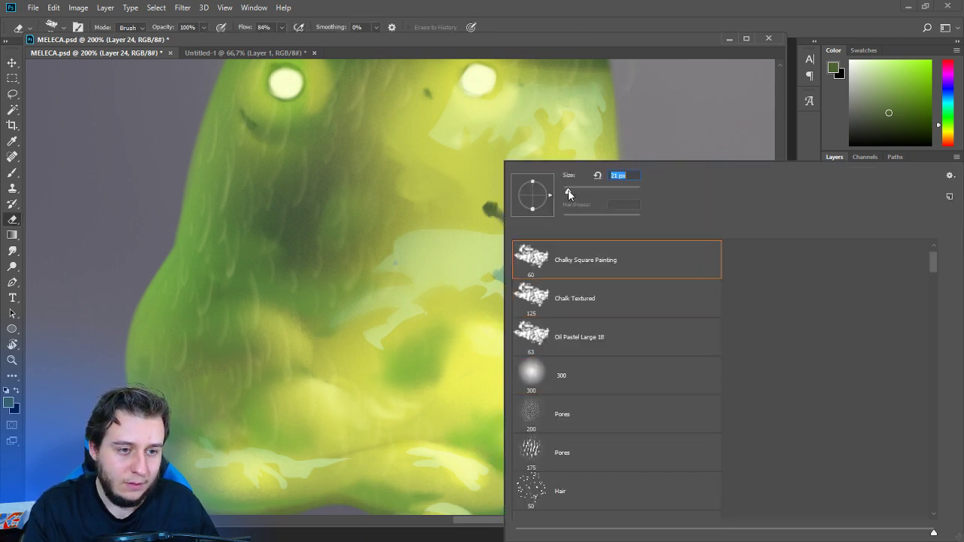
left_click(522, 129)
left_click_drag(541, 239, 591, 221)
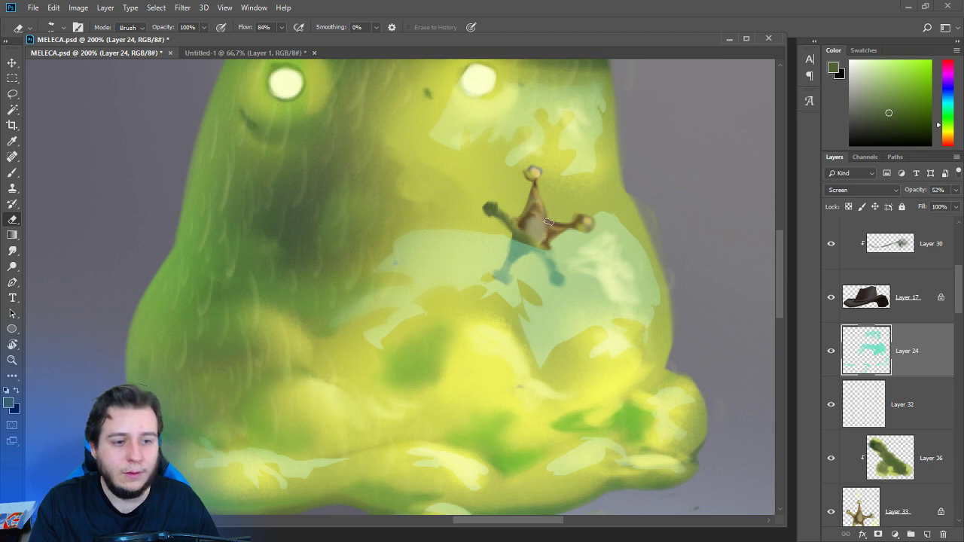
Deepen the badge's left arms on the clipped Layer 36 using a smaller chalky brush and a very dark green.
key("b")
left_click(13, 250)
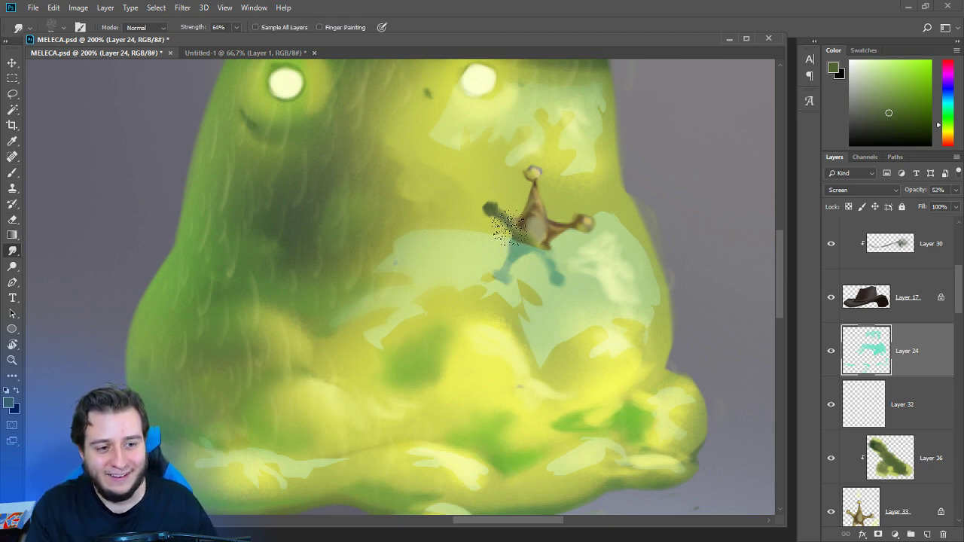
left_click(864, 505)
left_click(882, 451)
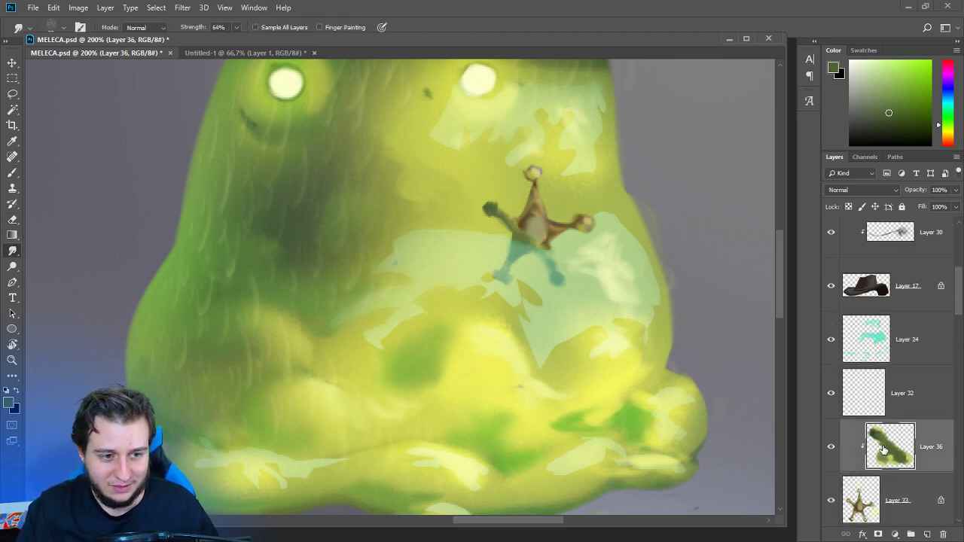
left_click(857, 491)
left_click(886, 458)
key("b")
right_click(531, 243)
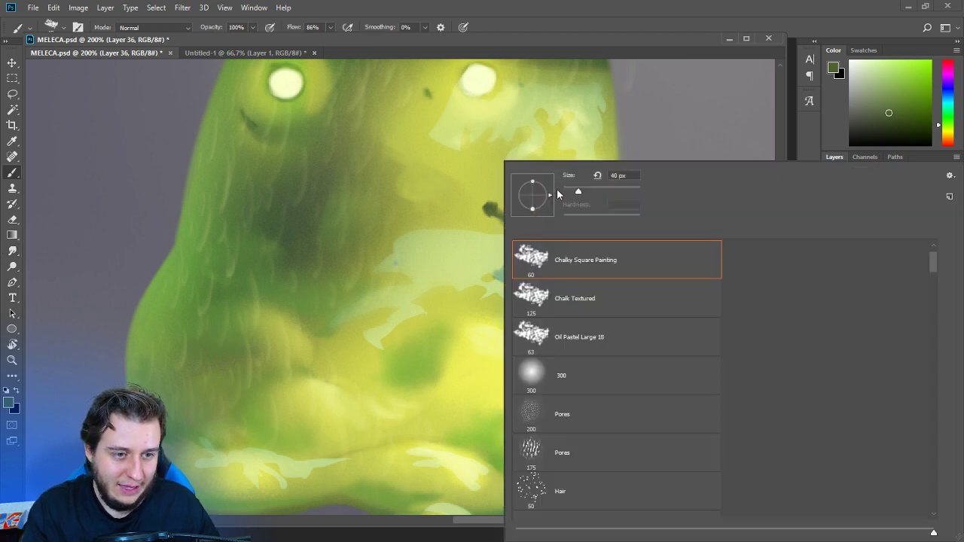
left_click_drag(572, 194, 567, 193)
left_click(598, 47)
left_click(901, 128)
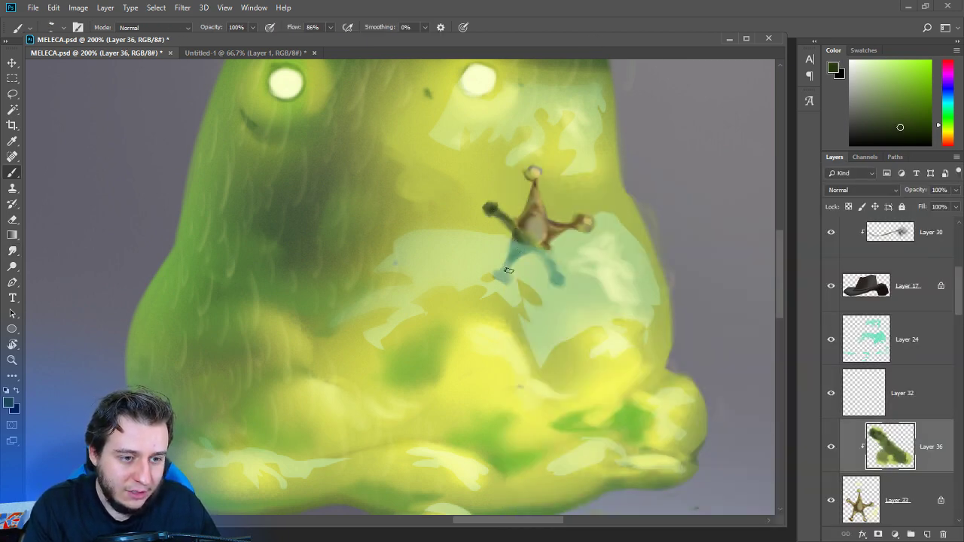
Tint the badge's left side a more saturated green sampled from the slime, using the soft round 300 brush at 111 px.
key("ctrl+minus")
key("ctrl+minus")
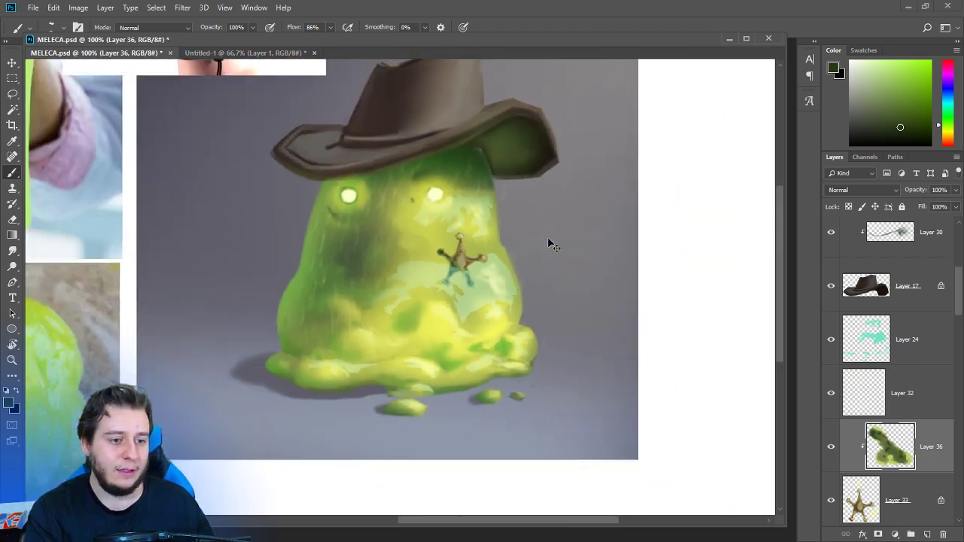
key("ctrl+plus")
key("ctrl+plus")
left_click_drag(546, 309, 505, 357)
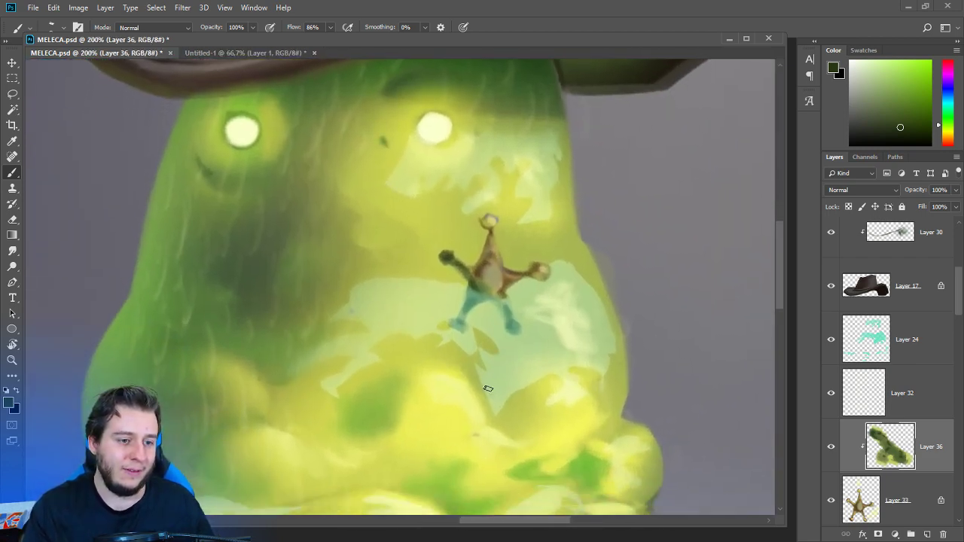
left_click_drag(497, 414, 523, 379)
left_click(405, 381, "alt")
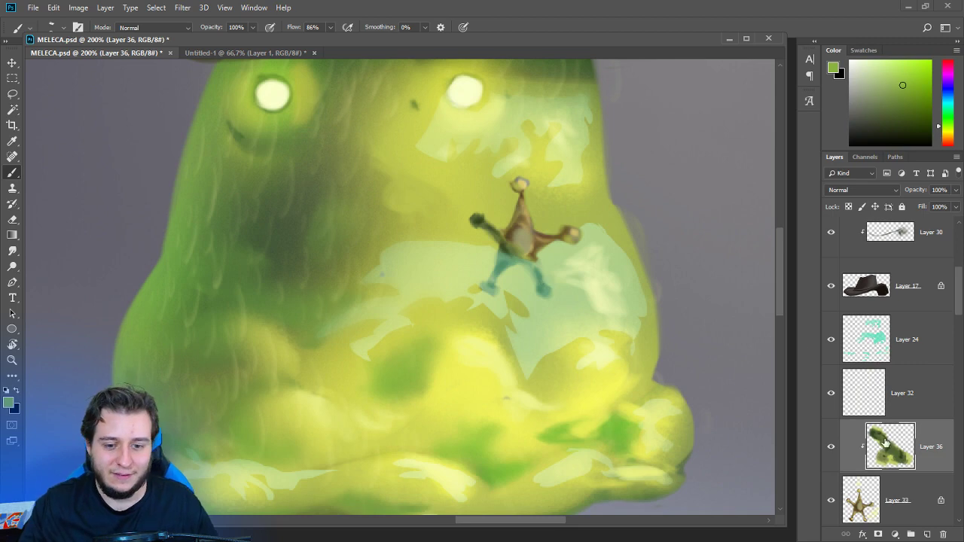
right_click(556, 293)
left_click(548, 367)
left_click(603, 192)
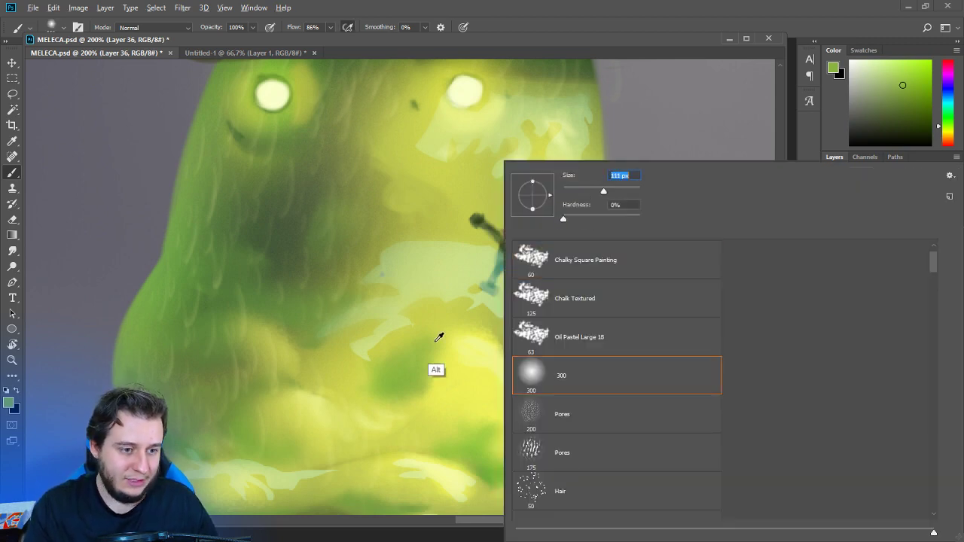
left_click(421, 365, "alt")
left_click(495, 468, "alt")
left_click(912, 97)
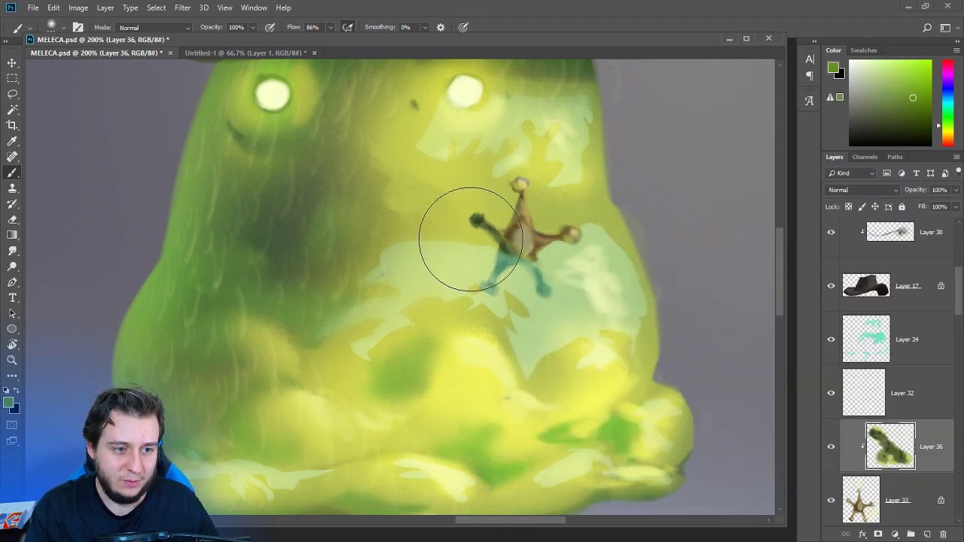
mouse_move(472, 239)
left_mouse_down()
mouse_move(495, 282)
mouse_move(488, 289)
left_mouse_up()
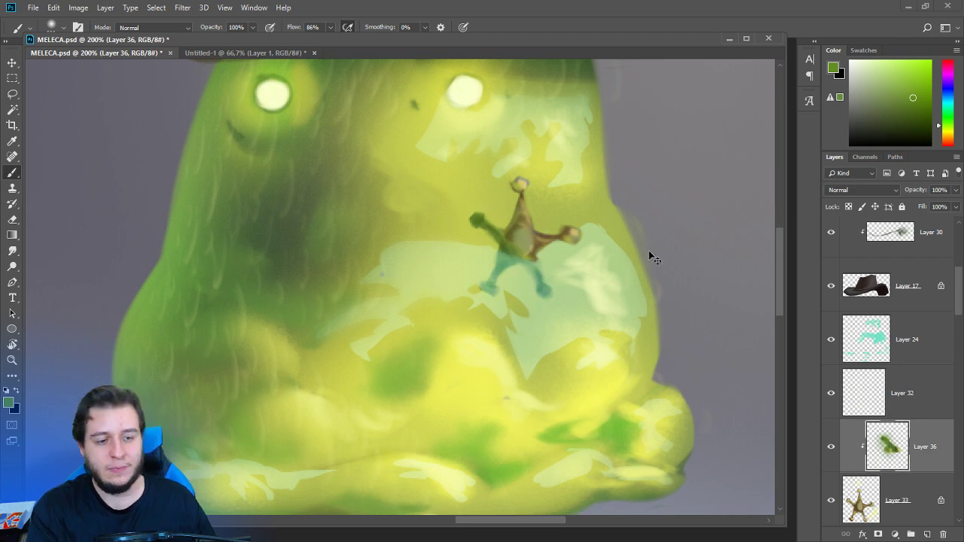
key("ctrl+minus")
key("r")
left_click_drag(652, 257, 529, 427)
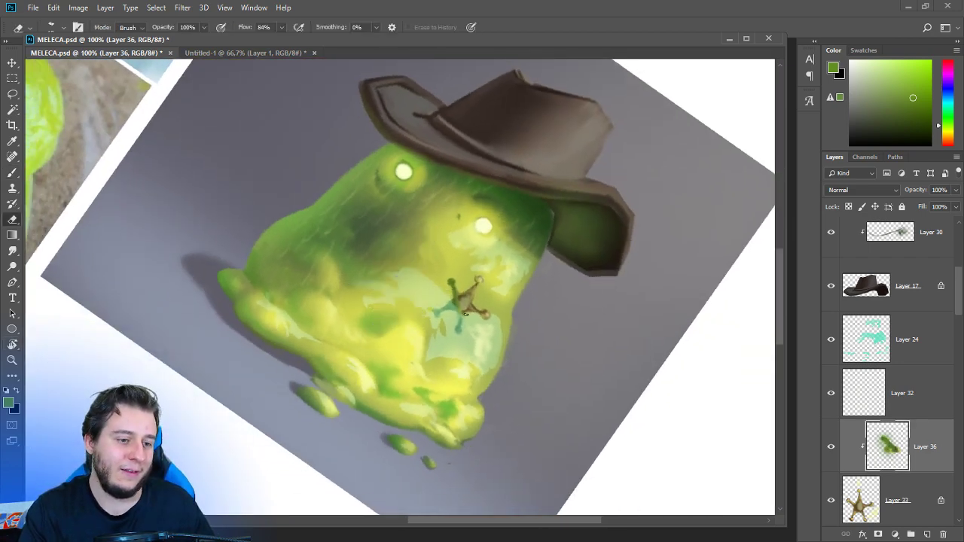
key("r")
left_click_drag(464, 293, 546, 243)
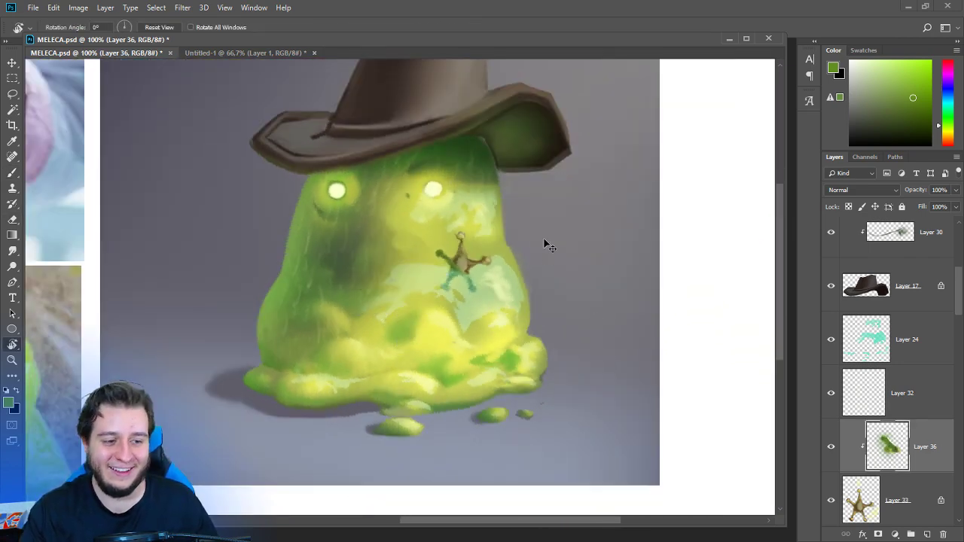
Warm the tips of the badge's arms on Layer 33 with light golden orange, using a small soft round 300 brush.
left_click(888, 490)
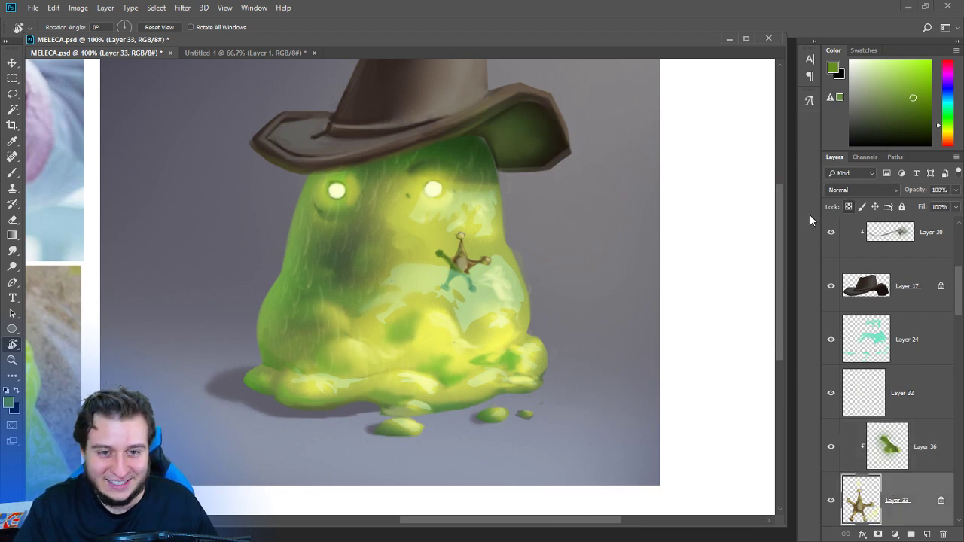
left_click(945, 134)
left_click(897, 59)
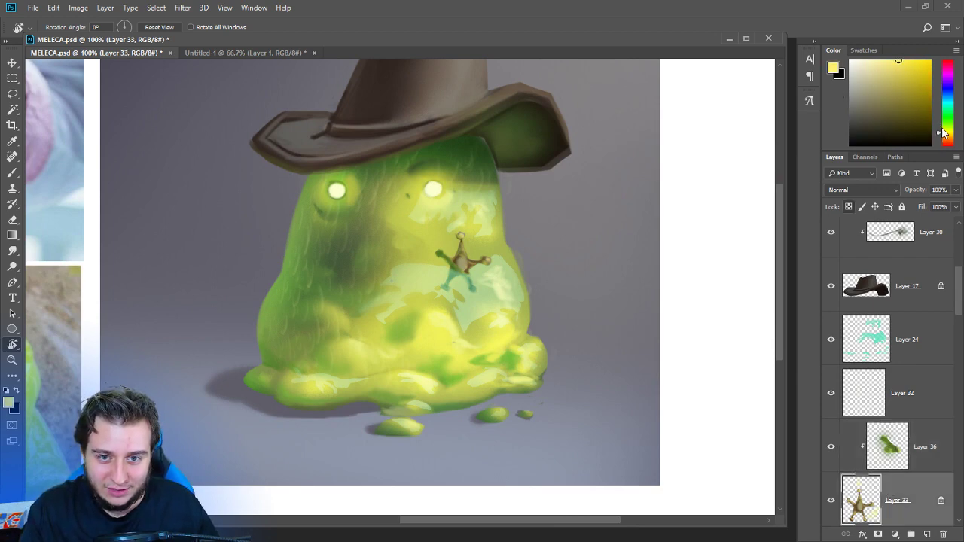
left_click_drag(942, 130, 945, 136)
key("b")
right_click(487, 238)
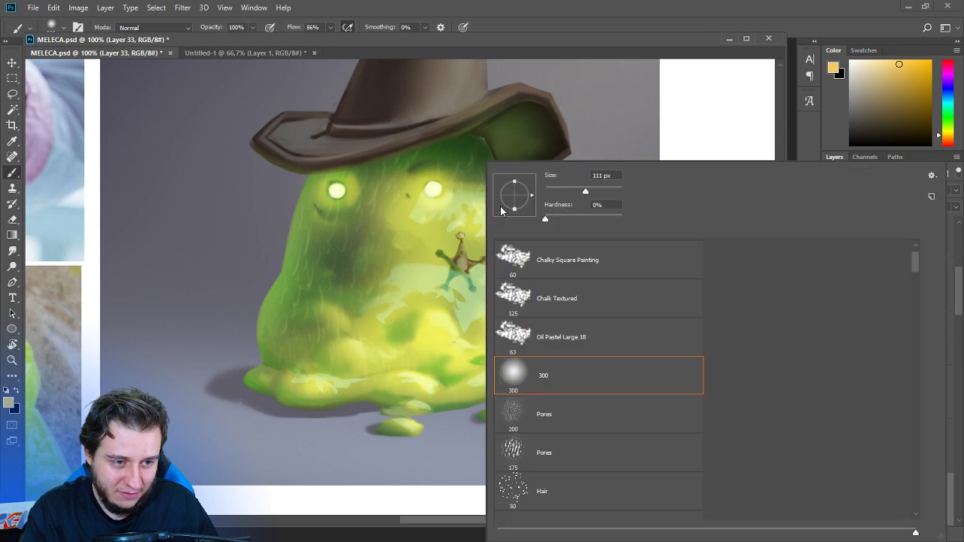
left_click(556, 193)
left_click_drag(464, 234, 461, 237)
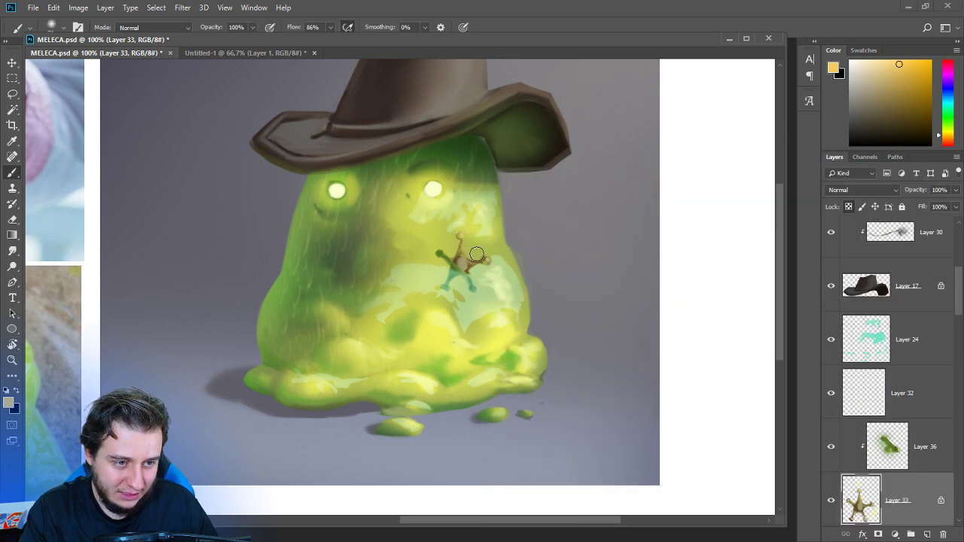
right_click(505, 194)
key("Return")
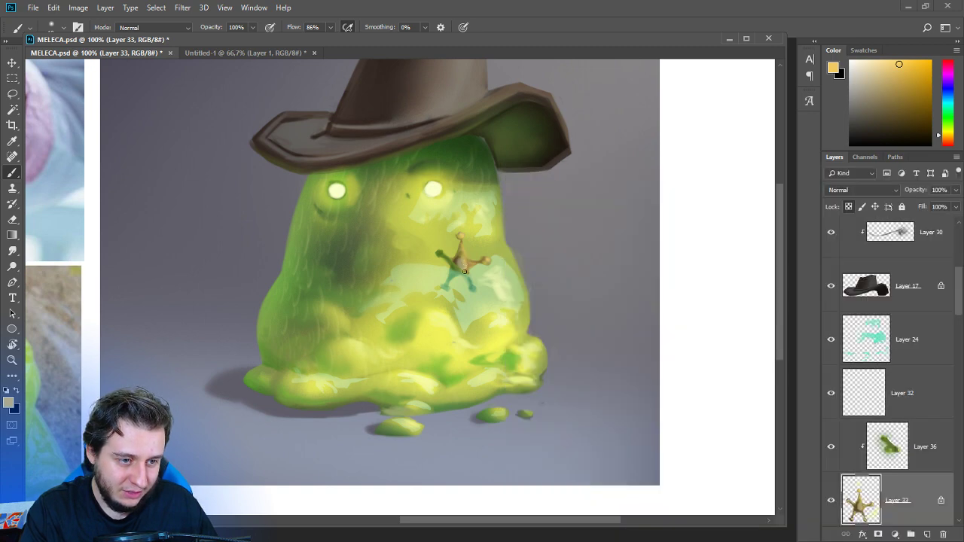
Render the badge's centre and right arm with brown and tan sampled from it, using a small Chalky Square Painting brush.
left_click(462, 257, "alt")
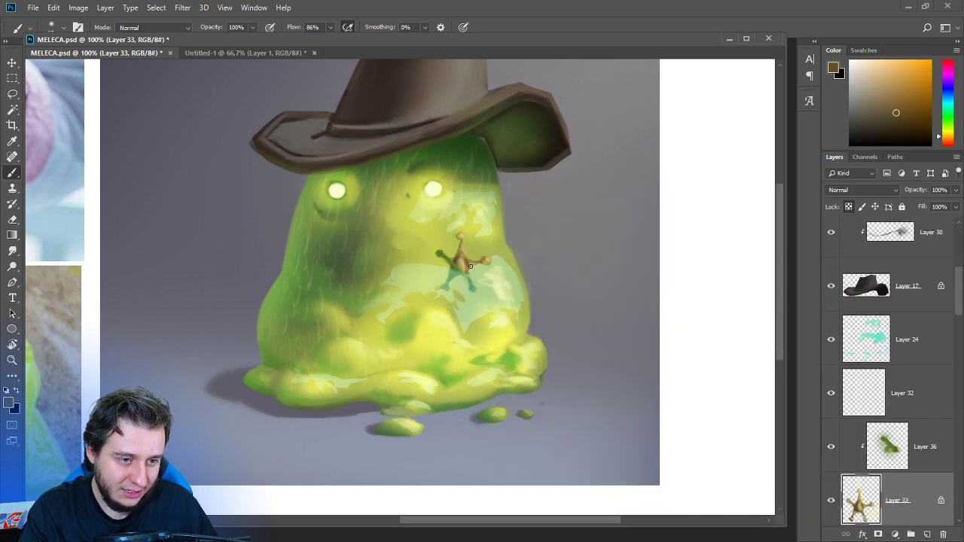
left_click(460, 262, "alt")
right_click(482, 254)
left_click(585, 260)
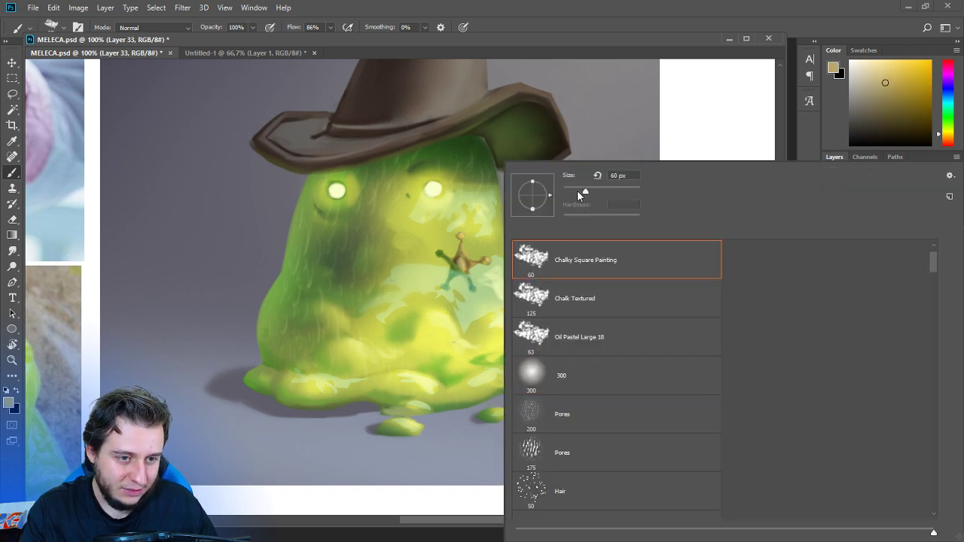
left_click(466, 269)
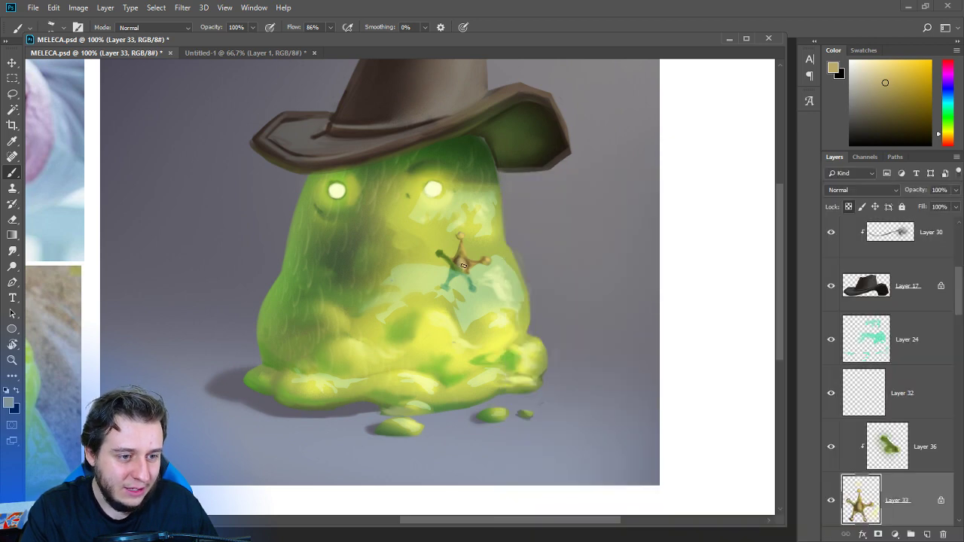
left_click(461, 262, "alt")
left_click(459, 263, "alt")
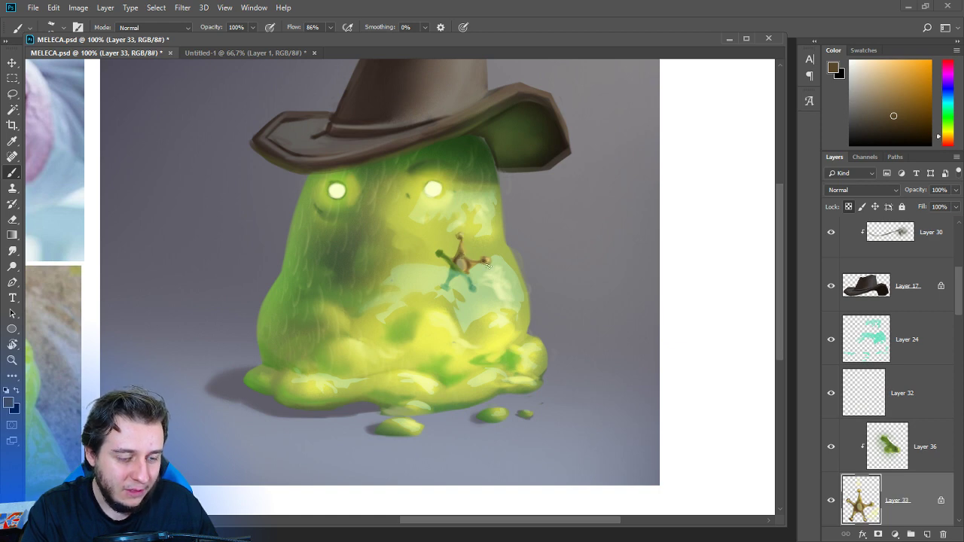
Add pale cream metallic highlights to the badge with the Chalky Square Painting brush at 5 px, and save the file.
key("space")
mouse_move(541, 286)
left_mouse_down()
mouse_move(577, 336)
mouse_move(517, 377)
left_mouse_up()
key("r")
right_click(513, 350)
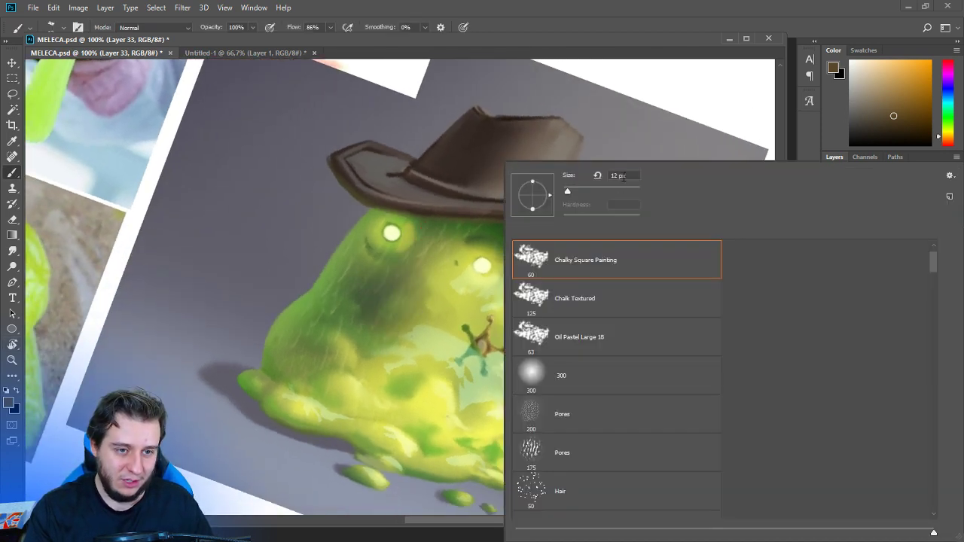
left_click_drag(623, 177, 567, 168)
type("5")
key("Return")
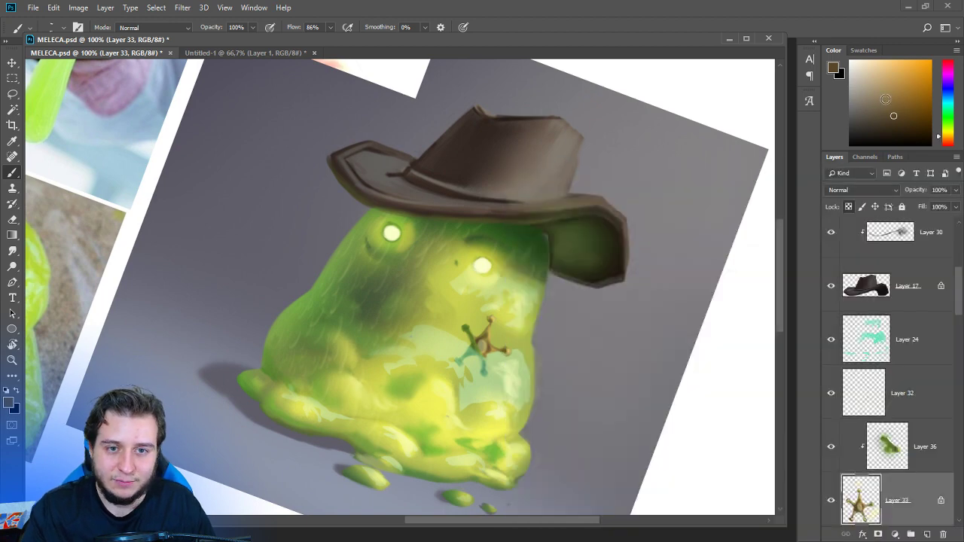
left_click_drag(885, 98, 858, 50)
left_click(947, 135)
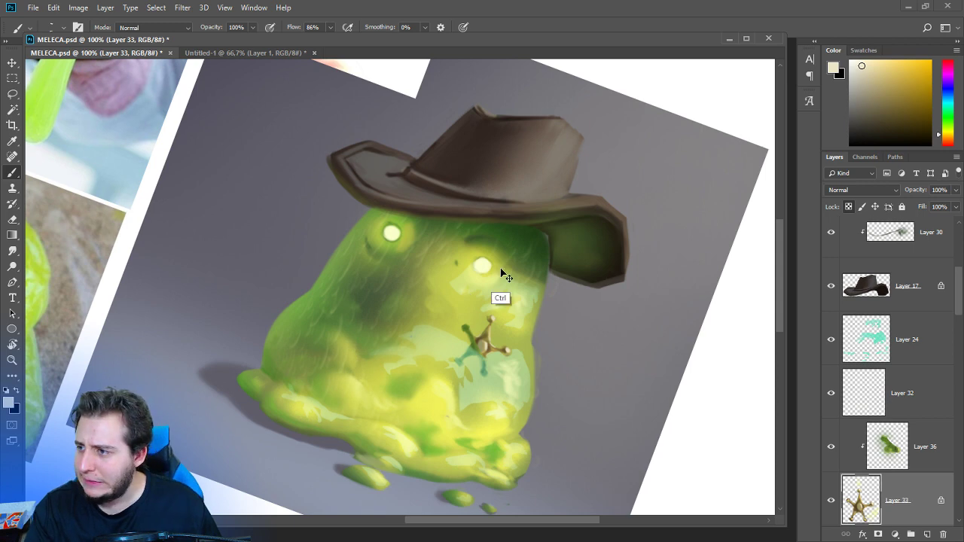
key("ctrl+s")
Examine the upright painting at several zoom levels alongside the reference images to judge the badge and overall lighting.
key("r")
left_click_drag(600, 378, 604, 314)
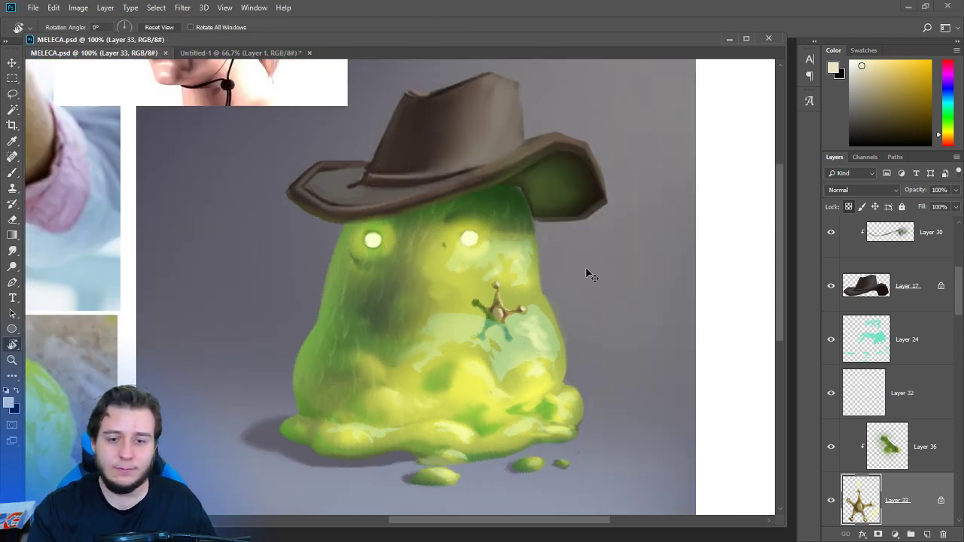
key("ctrl+minus")
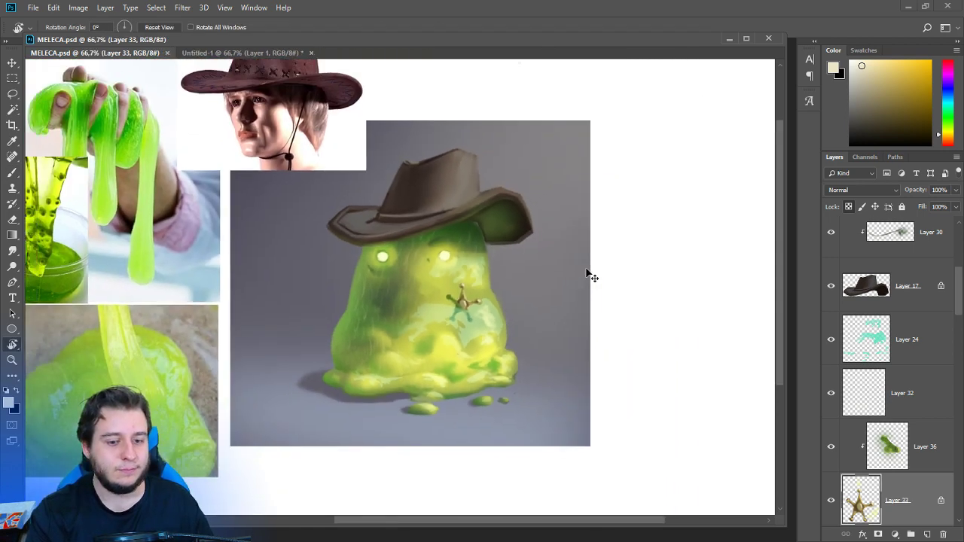
key("ctrl+plus")
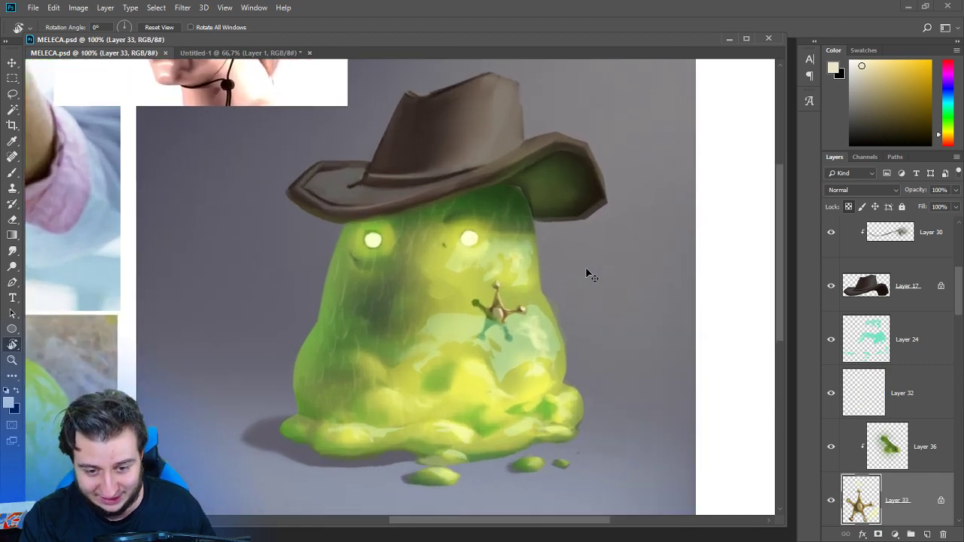
key("ctrl+minus")
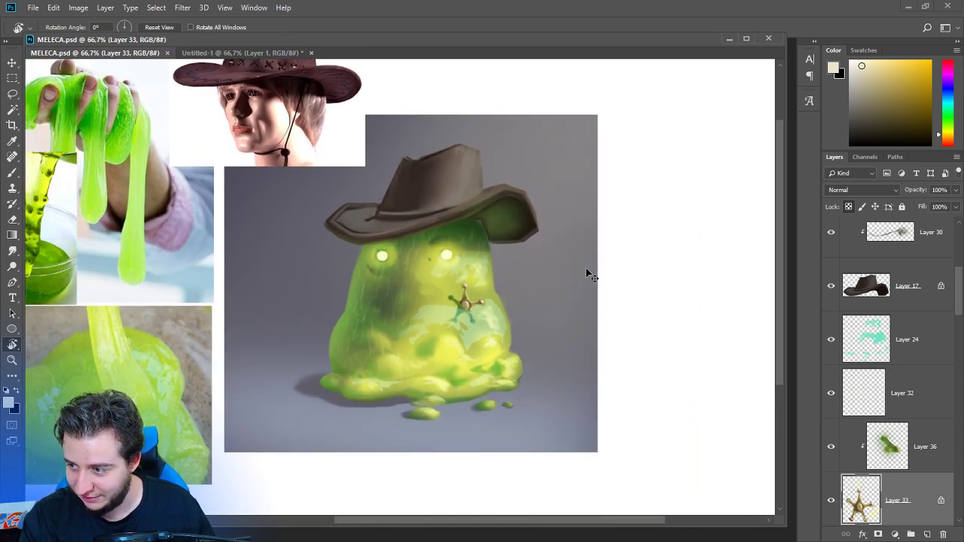
key("ctrl+plus")
key("ctrl+minus")
key("ctrl+minus")
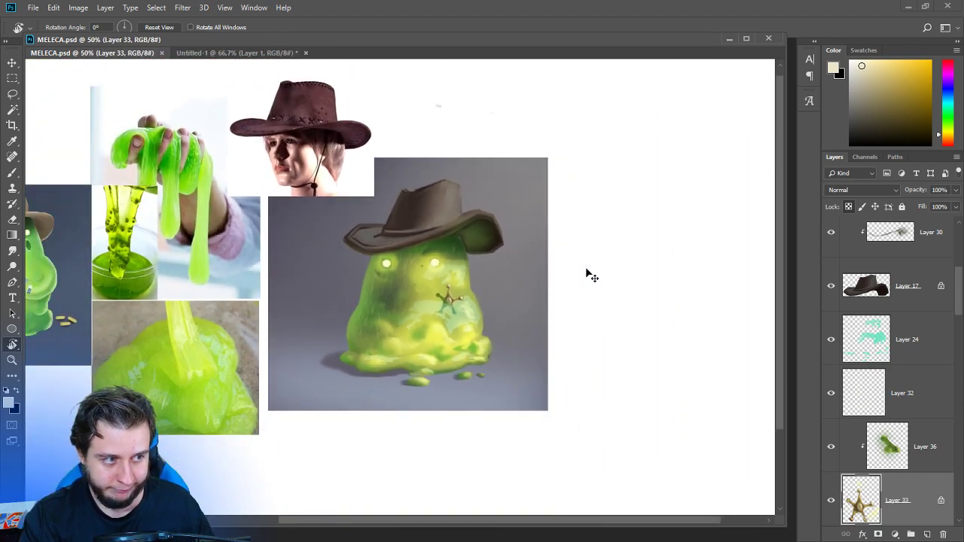
key("ctrl+plus")
key("ctrl+minus")
left_click_drag(455, 313, 551, 296)
key("ctrl+plus")
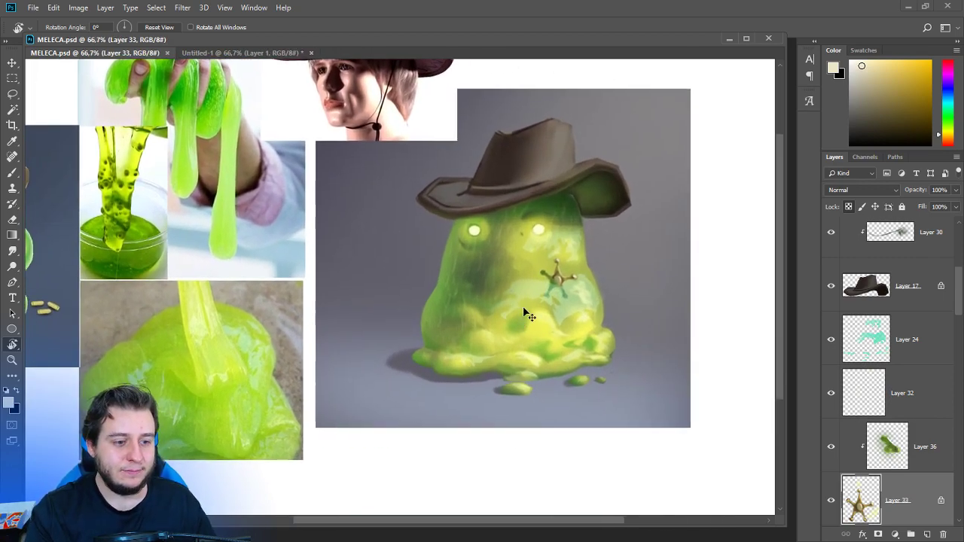
key("ctrl+plus")
key("ctrl+minus")
Create a new layer directly above the Background, set it to Soft Light, and choose the soft round 300 brush at 177 px.
left_click(926, 534)
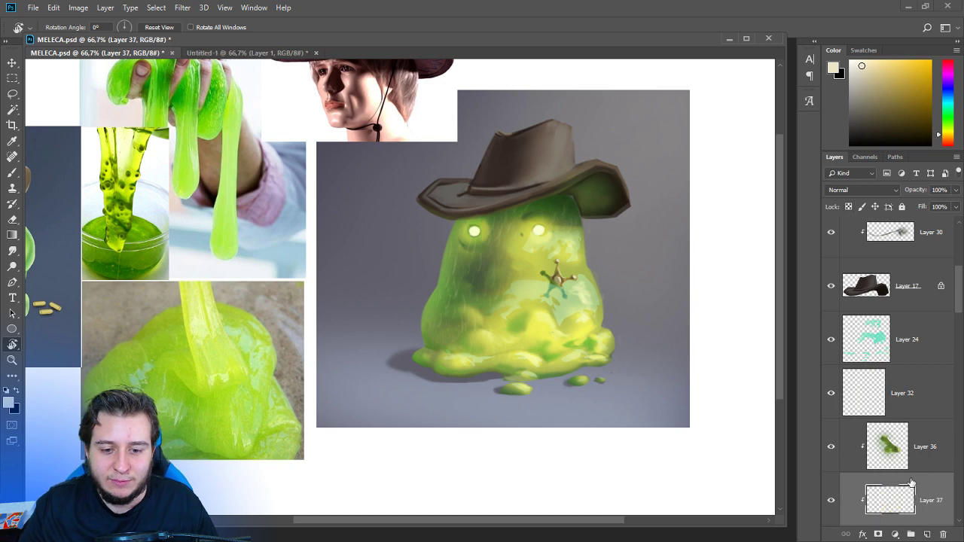
scroll(919, 523, "down", 5)
left_click_drag(917, 538, 901, 472)
key("b")
right_click(537, 239)
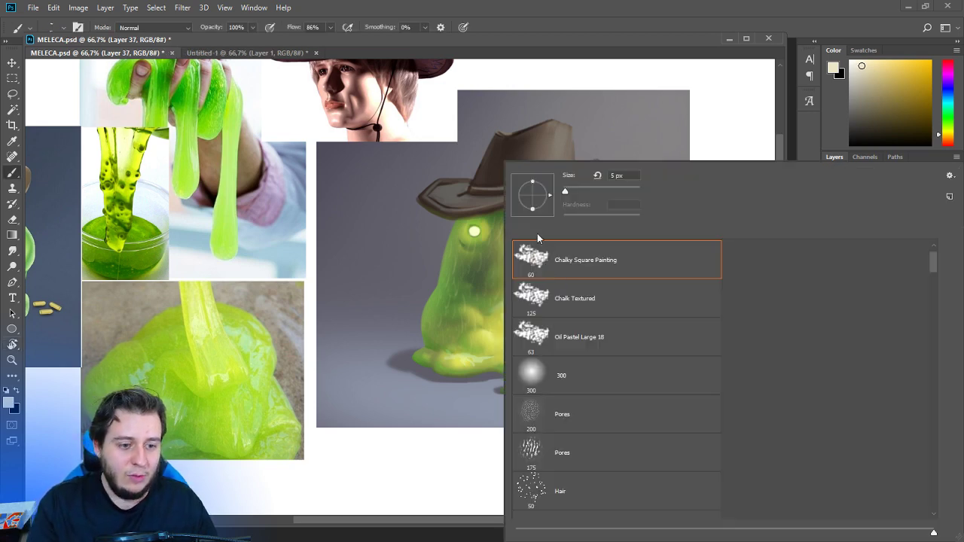
left_click(555, 363)
left_click(617, 194)
left_click(444, 360, "alt")
left_click(451, 324, "alt")
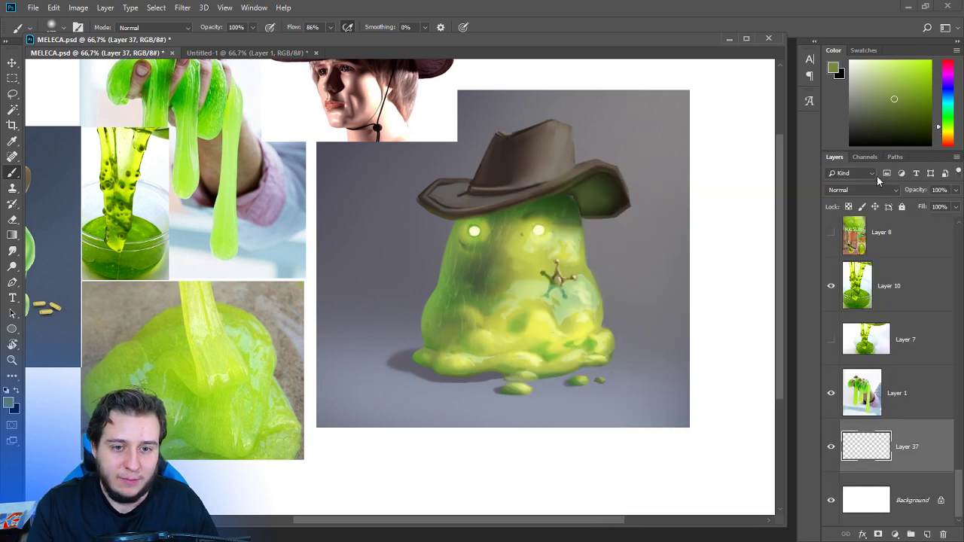
left_click(862, 190)
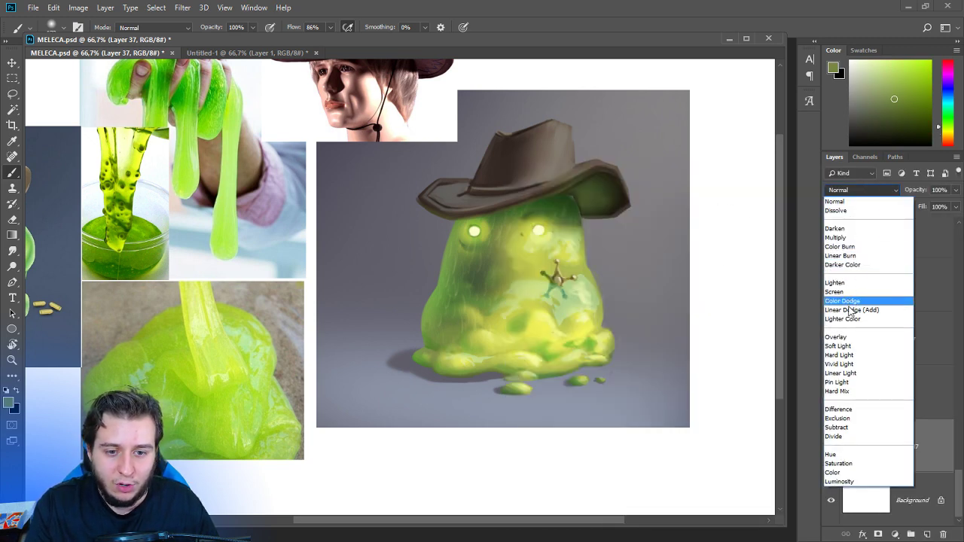
left_click(838, 345)
Paint a yellow-green glow on Layer 37 around the slime's base and move the layer directly below Layer 15.
left_click(530, 380, "alt")
mouse_move(536, 382)
left_mouse_down()
mouse_move(508, 379)
mouse_move(564, 376)
left_mouse_up()
mouse_move(894, 442)
left_mouse_down()
mouse_move(898, 239)
mouse_move(900, 320)
left_mouse_up()
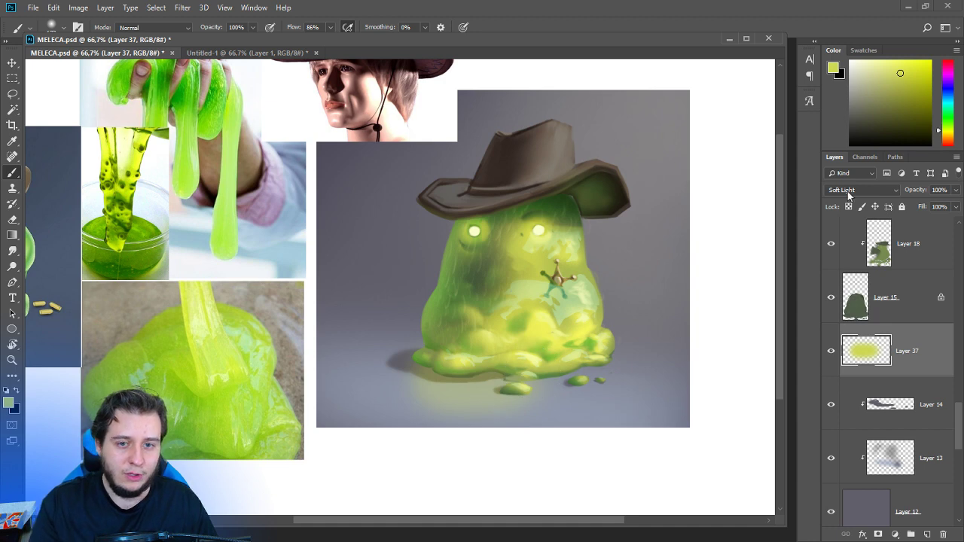
Paint a brighter saturated green glow over the ground around the slime's base and shadow on Layer 37.
left_click_drag(940, 135, 941, 121)
left_click(916, 82)
mouse_move(422, 369)
left_mouse_down()
mouse_move(509, 367)
mouse_move(473, 347)
mouse_move(543, 362)
mouse_move(519, 378)
left_mouse_up()
left_click(898, 71)
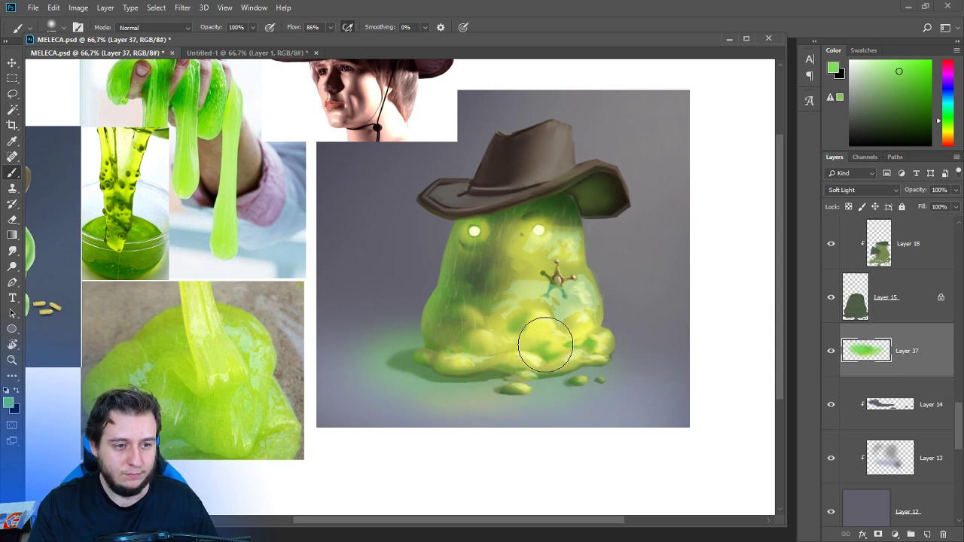
Erase the excess green glow from the ground left of and in front of the slime with the soft round 300 eraser.
key("r")
left_click_drag(496, 424, 577, 366)
key("e")
right_click(577, 366)
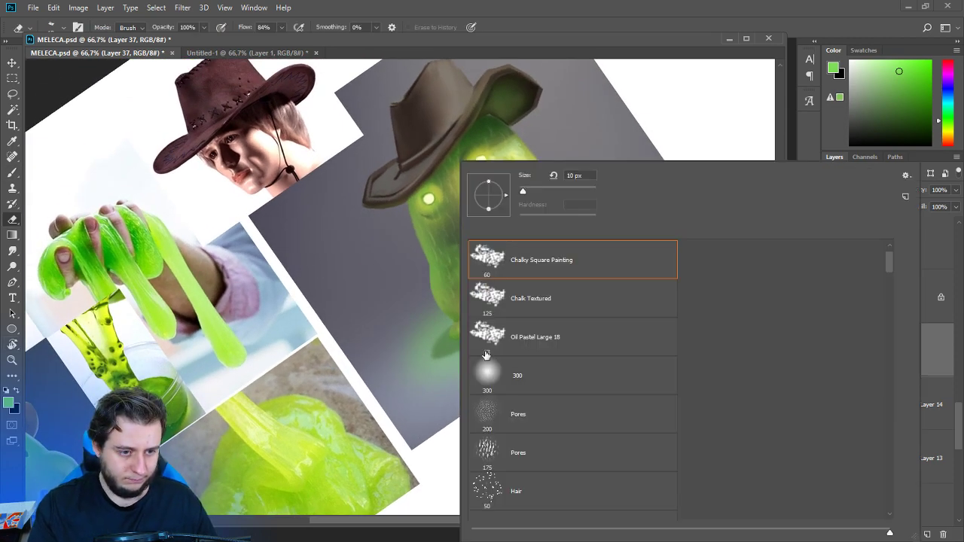
left_click(486, 375)
left_click(538, 190)
left_click_drag(396, 352, 448, 377)
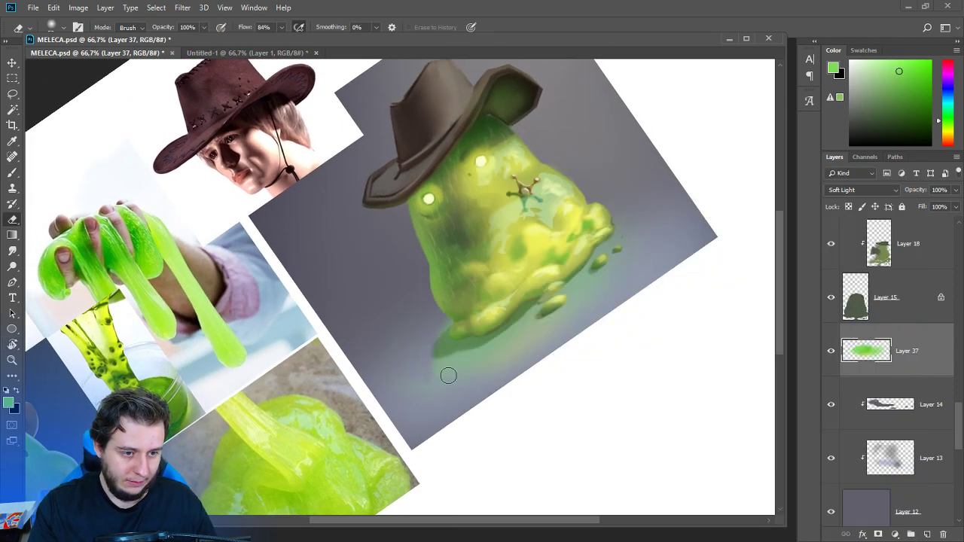
right_click(489, 350)
left_click_drag(584, 193, 601, 193)
mouse_move(429, 336)
left_mouse_down()
mouse_move(449, 370)
mouse_move(542, 334)
left_mouse_up()
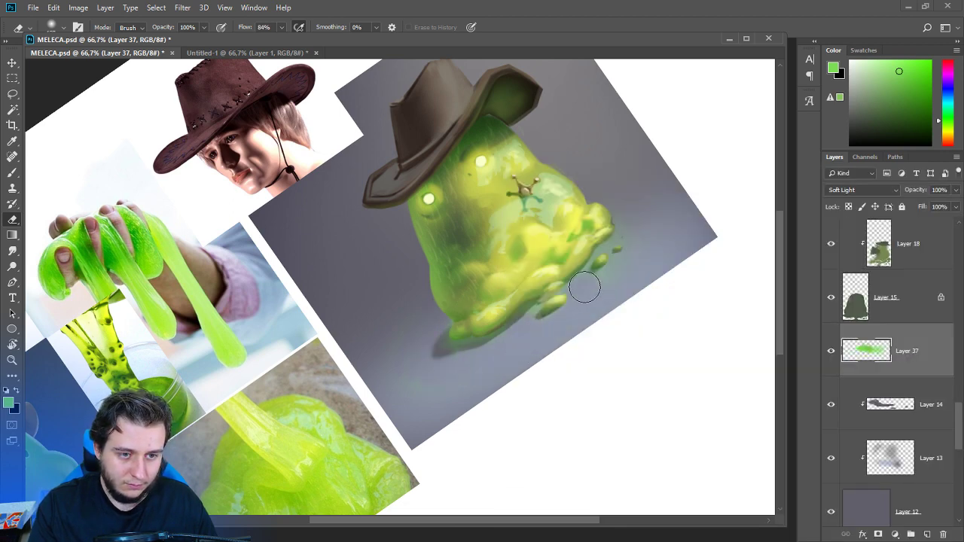
Dab bright yellow sampled from the slime along the left edge of its base with a smaller soft round 300 brush.
key("r")
left_click_drag(648, 268, 603, 389)
key("b")
left_click(531, 350, "alt")
right_click(531, 257)
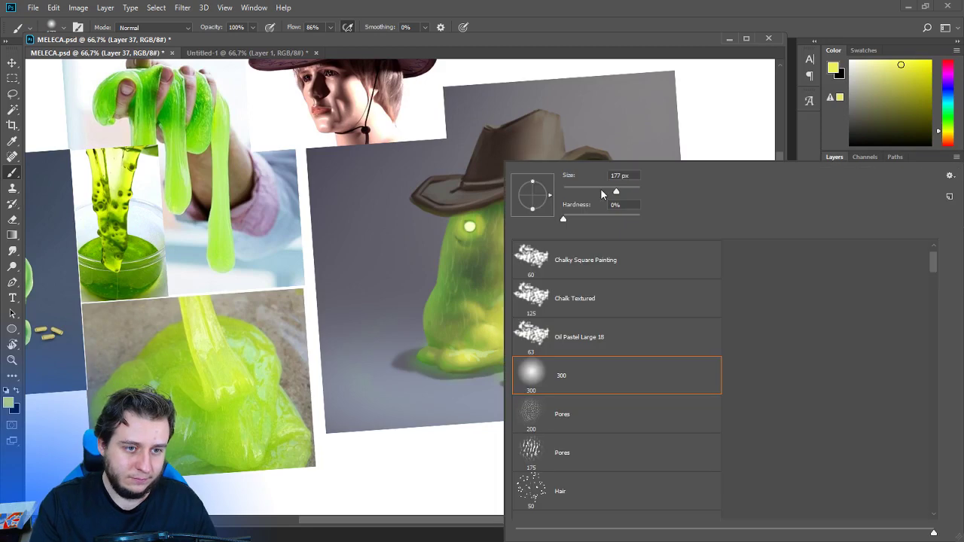
left_click(419, 366)
key("r")
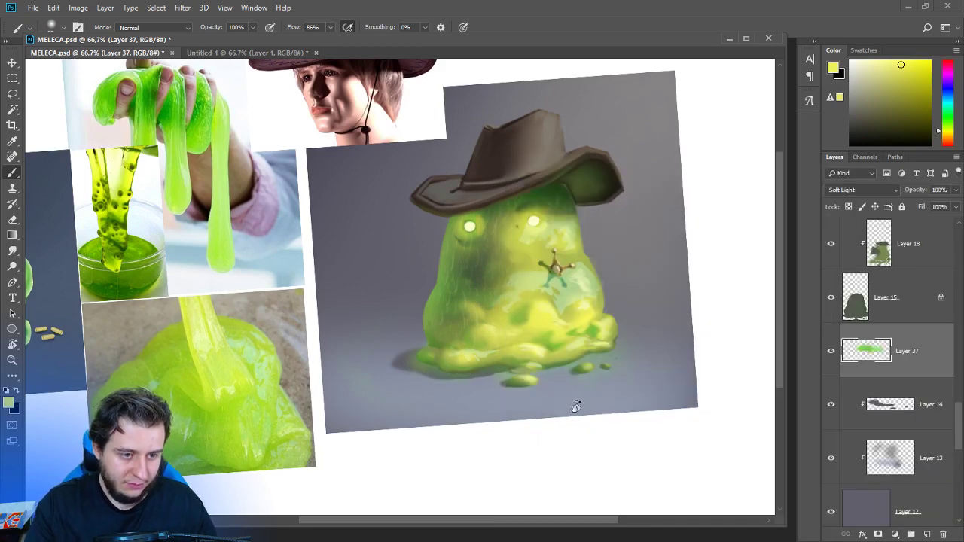
left_click_drag(576, 405, 431, 482)
key("b")
right_click(497, 296)
left_click(572, 196)
left_click(366, 358)
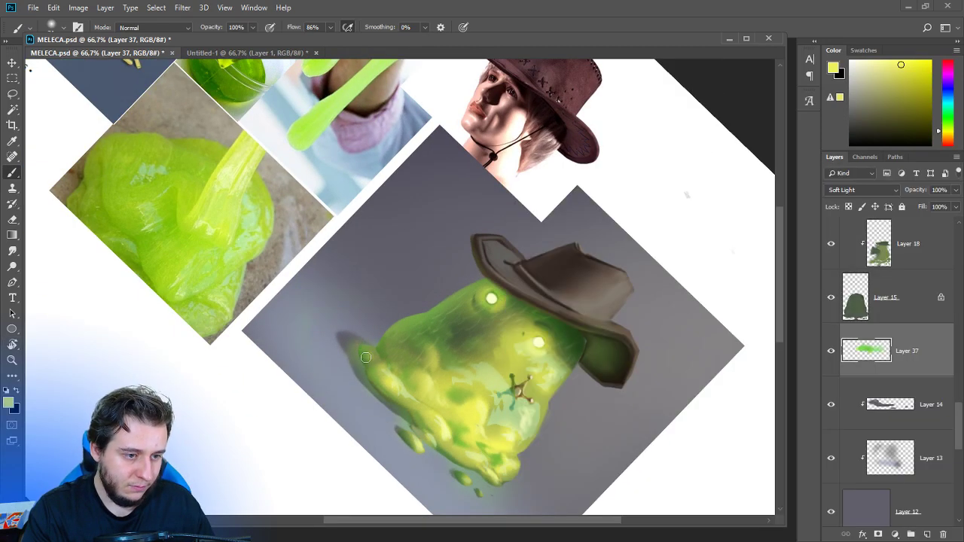
Brighten the glow on the shadow beside the slime's left base edge with pale and vivid lime green.
left_click(366, 364, "alt")
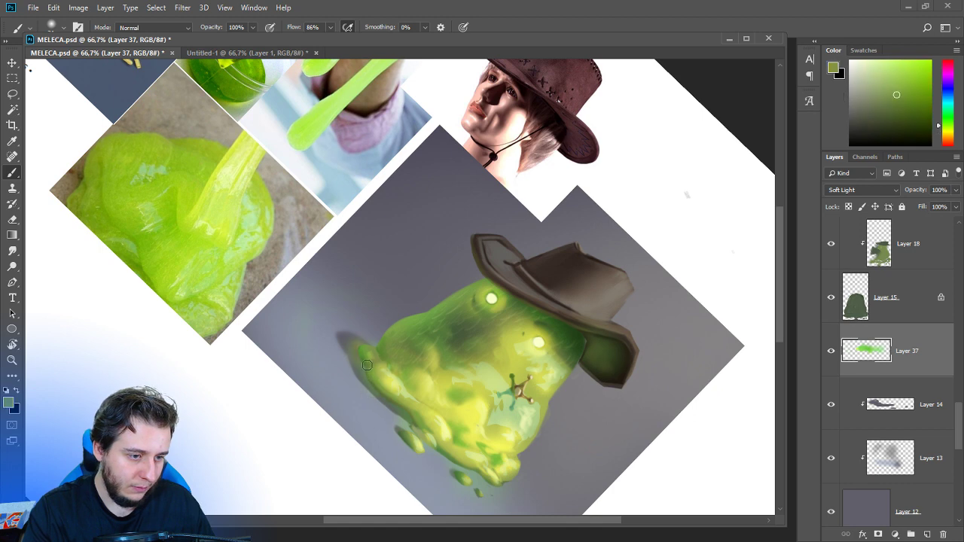
left_click(886, 62)
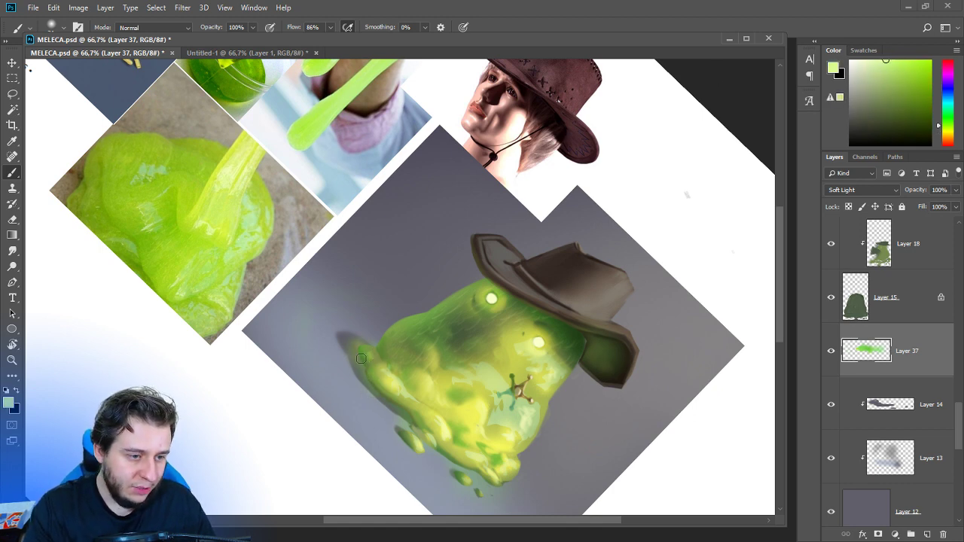
left_click_drag(360, 359, 395, 366)
left_click(929, 65)
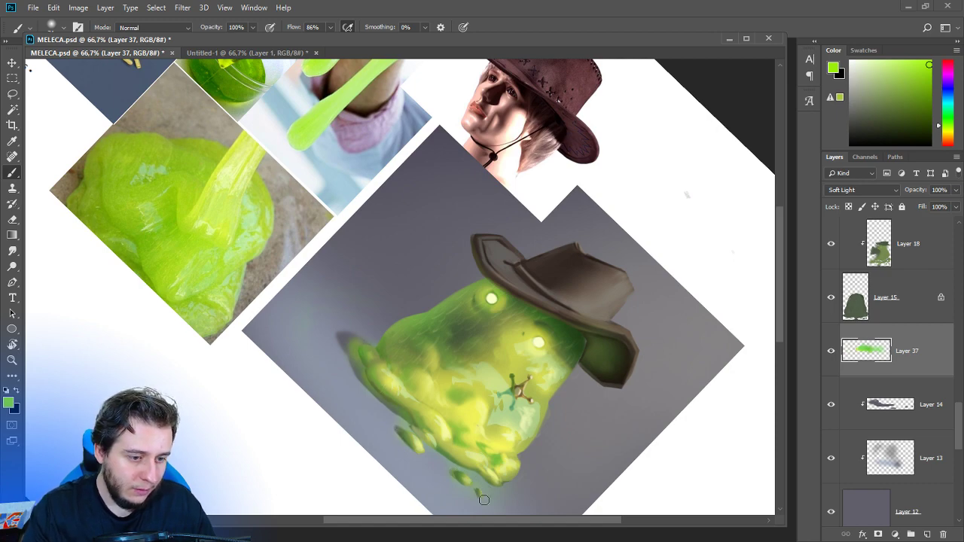
Paint bright yellow sampled from the slime into the ground glow along the right edge of its base on Layer 37.
key("r")
left_click_drag(484, 500, 612, 278)
key("e")
key("b")
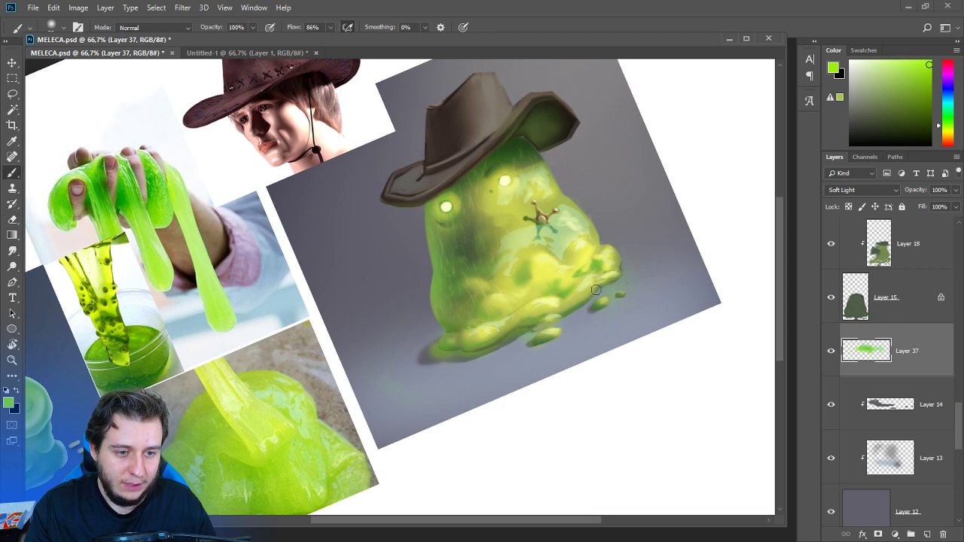
left_click(598, 308, "alt")
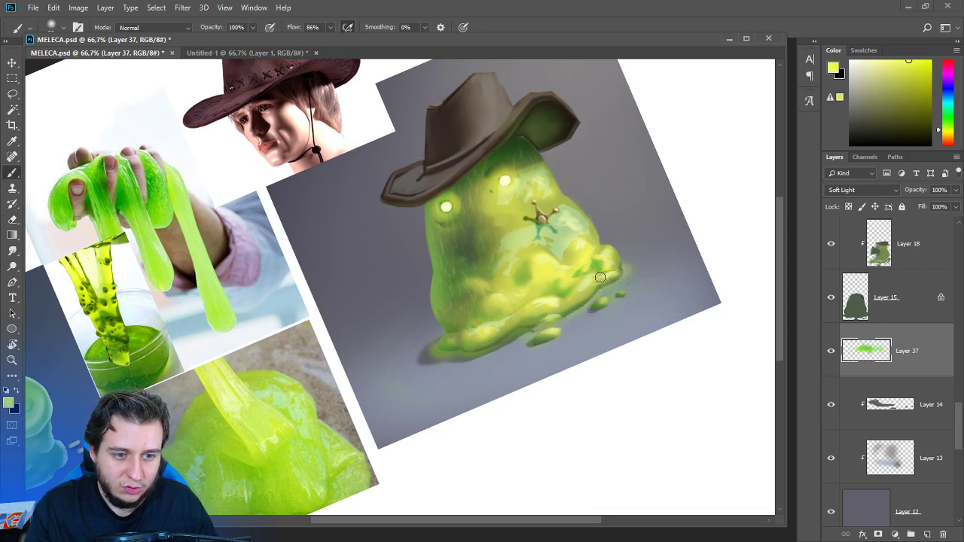
key("r")
mouse_move(626, 271)
left_mouse_down()
mouse_move(635, 334)
mouse_move(614, 230)
left_mouse_up()
key("b")
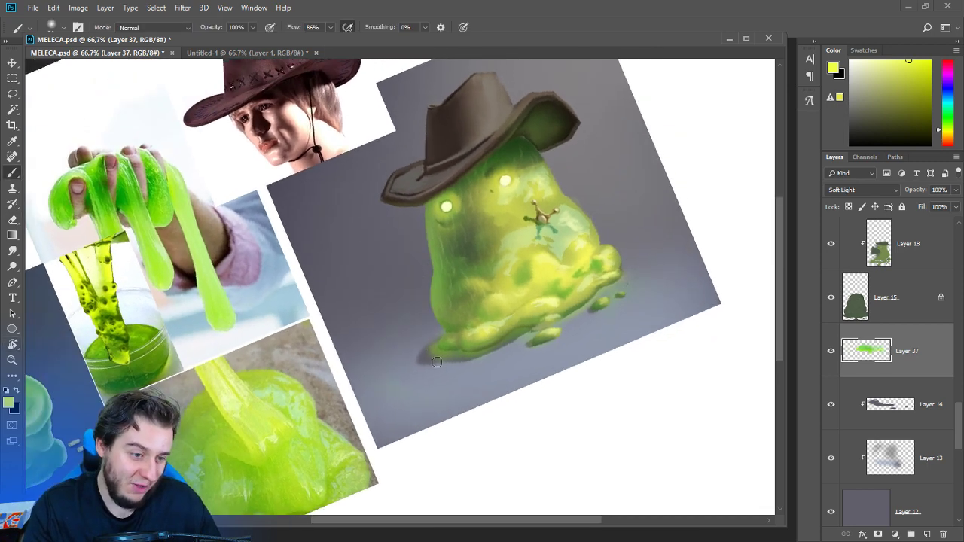
Smudge the green glow along the slime's base to blend it into the ground shadow.
left_click(12, 250)
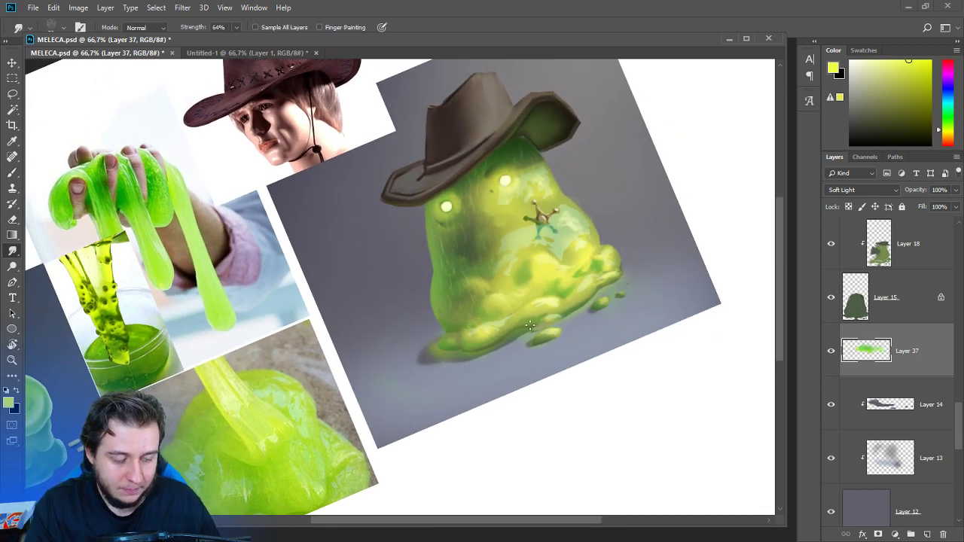
key("r")
left_click_drag(530, 325, 542, 427)
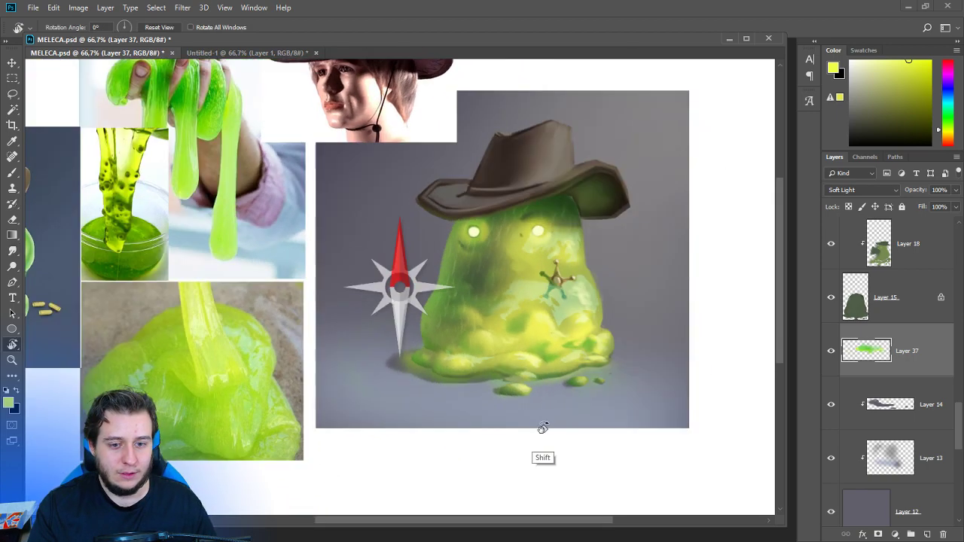
Create a new layer beneath Layer 37 and prepare a smaller soft brush with a dark green based on the slime.
left_click(927, 534)
left_click_drag(900, 364, 896, 422)
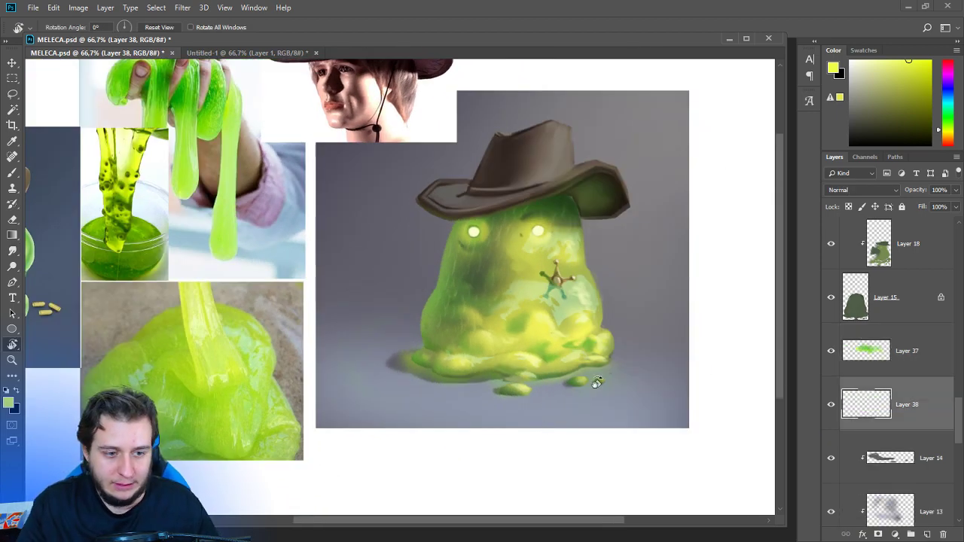
key("b")
right_click(506, 331)
left_click_drag(575, 193, 571, 193)
left_click(441, 329, "alt")
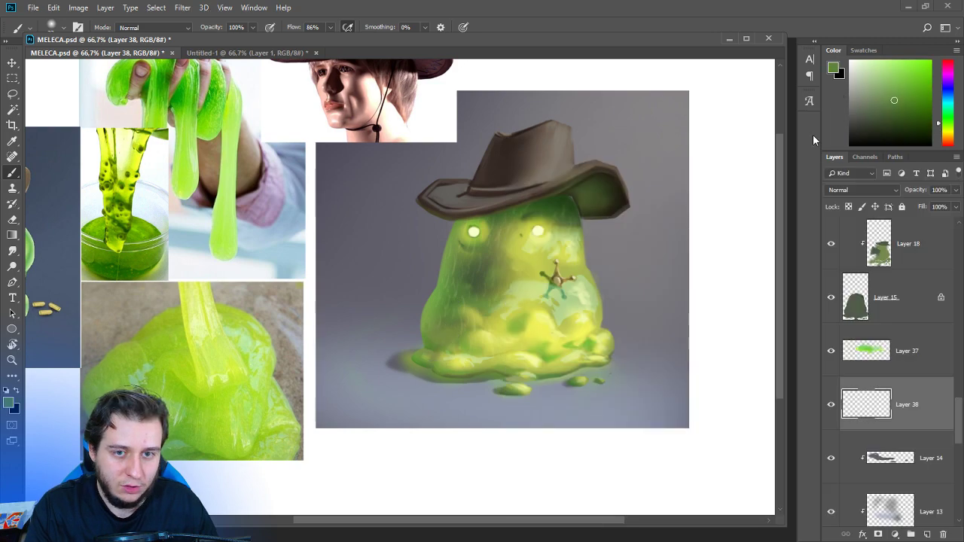
left_click(919, 128)
Paint a near-black green contact shadow under the slime's base with the soft round 300 brush at 10 px.
key("r")
left_click_drag(517, 422, 368, 329)
key("b")
left_click(912, 137)
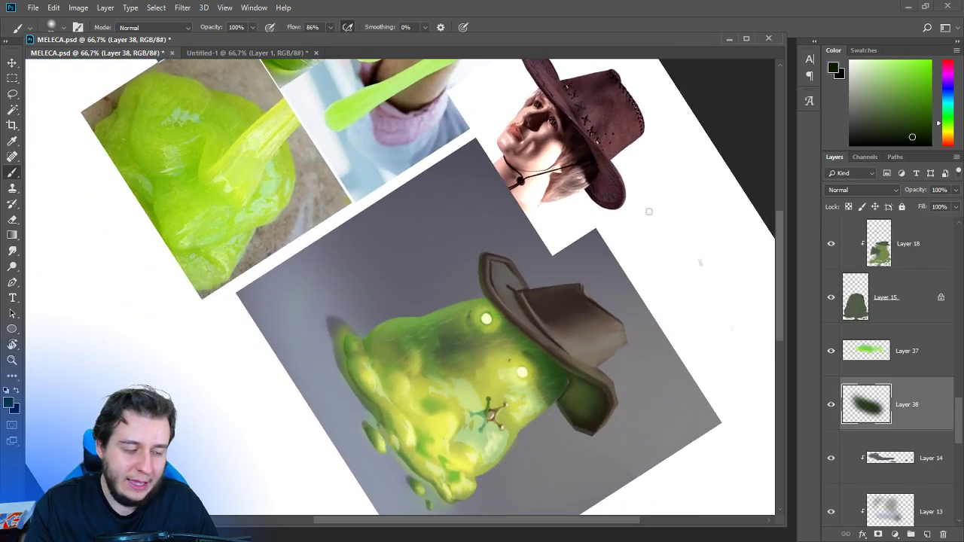
right_click(373, 282)
left_click_drag(492, 194, 490, 194)
left_click(287, 295)
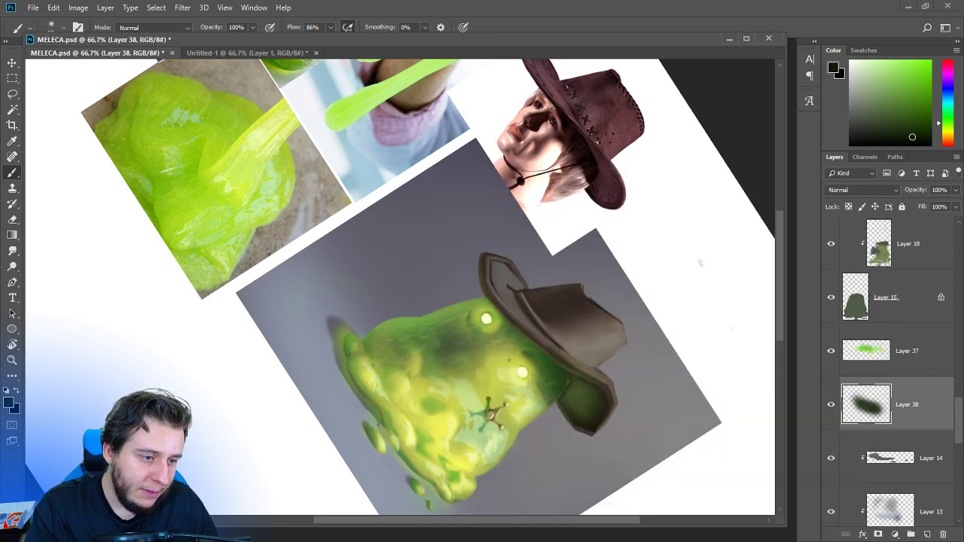
left_click_drag(344, 352, 380, 412)
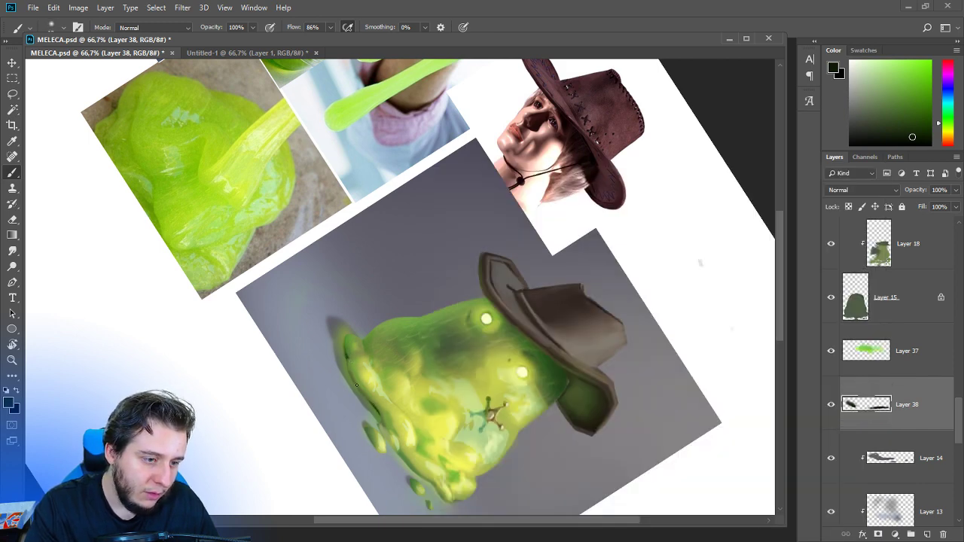
mouse_move(350, 374)
left_mouse_down()
mouse_move(371, 400)
mouse_move(486, 409)
mouse_move(581, 305)
left_mouse_up()
key("r")
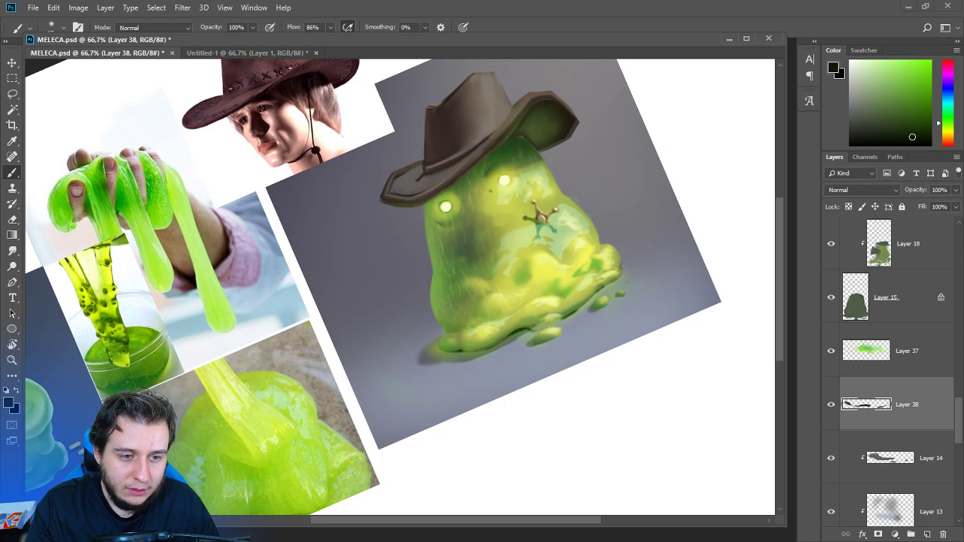
Refine the thin contact shadow along the slime's lower edge and under the droplets with a 5 px soft brush, saving the document.
right_click(595, 290)
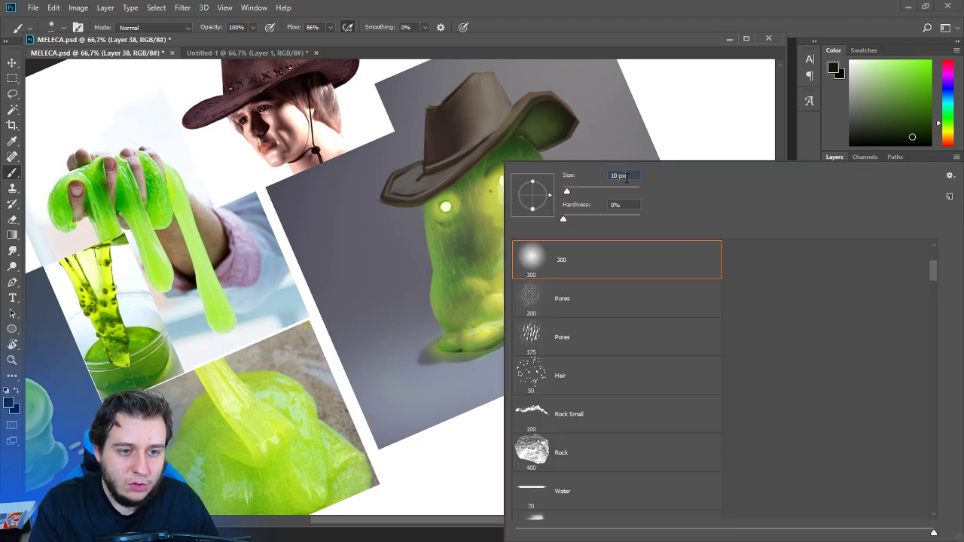
type("5")
key("Return")
key("ctrl+plus")
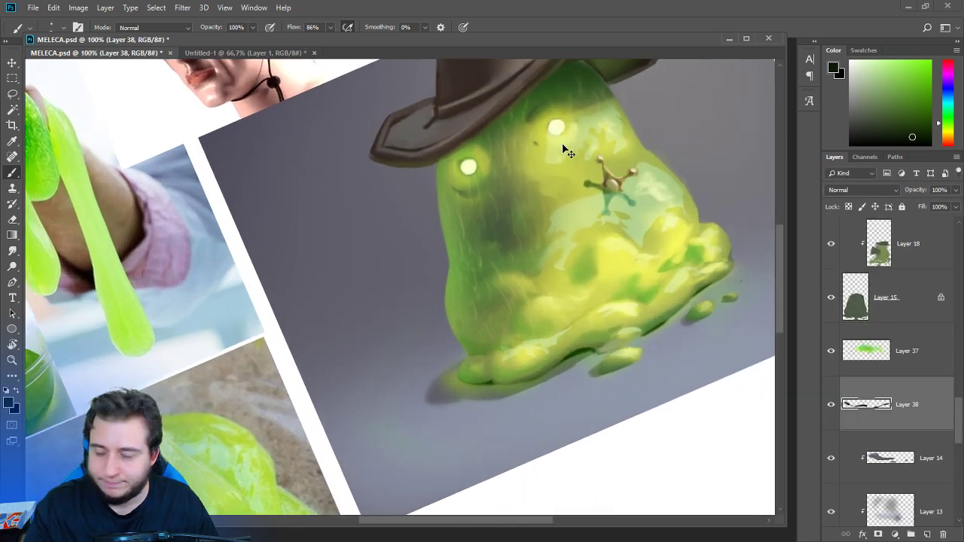
key("ctrl+s")
key("r")
mouse_move(639, 343)
left_mouse_down()
mouse_move(652, 282)
mouse_move(532, 286)
left_mouse_up()
key("b")
left_click_drag(537, 317, 560, 302)
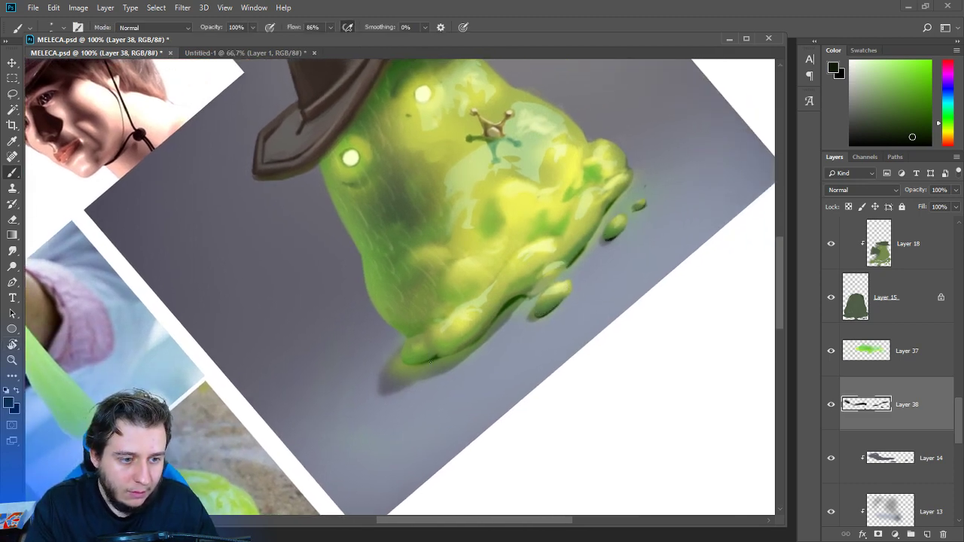
mouse_move(435, 355)
left_mouse_down()
mouse_move(448, 356)
mouse_move(444, 430)
mouse_move(436, 377)
mouse_move(460, 258)
left_mouse_up()
key("r")
key("b")
Save the MELECA.psd document with the contact shadow refinements.
key("r")
left_click_drag(539, 357, 609, 290)
key("ctrl+minus")
key("ctrl+minus")
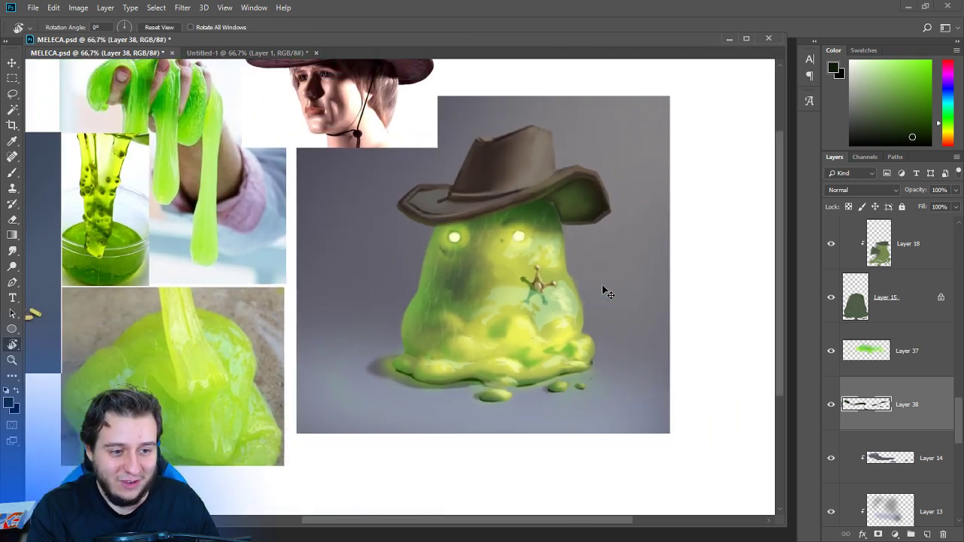
key("ctrl+plus")
left_click_drag(535, 340, 614, 340)
key("ctrl+s")
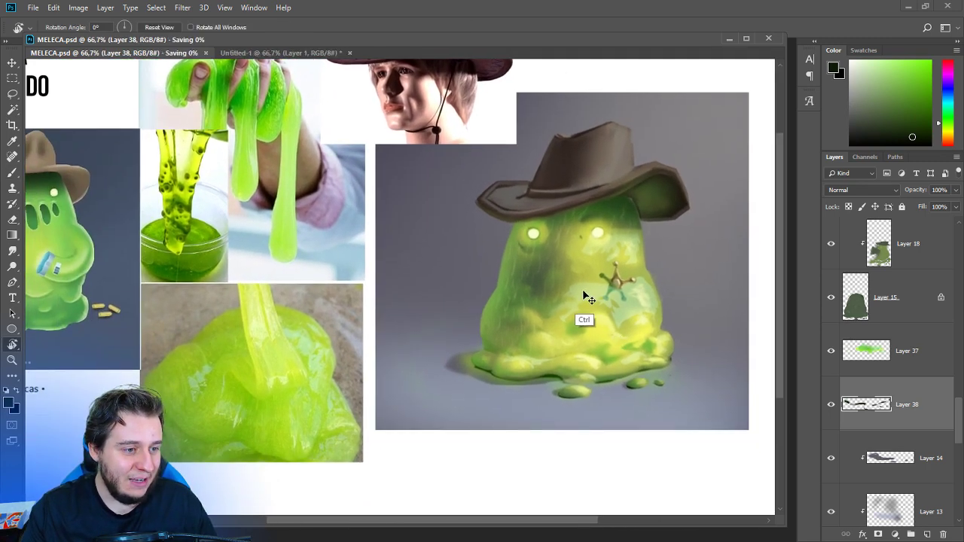
left_click_drag(543, 301, 583, 325)
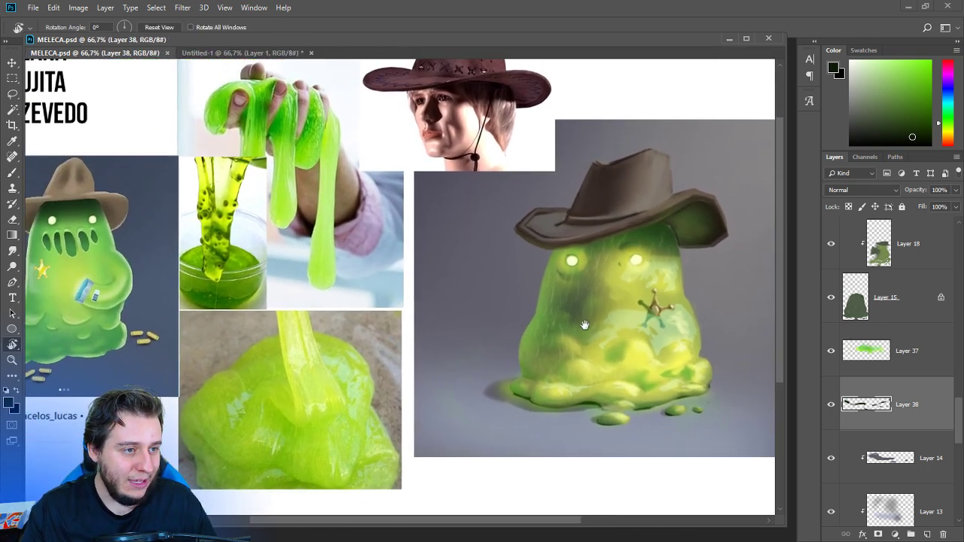
Create another new layer above the contact shadow and set up a small Chalky Square Painting brush in dark green.
left_click(927, 534)
key("b")
mouse_move(512, 414)
left_mouse_down()
mouse_move(507, 311)
mouse_move(458, 383)
left_mouse_up()
right_click(570, 264)
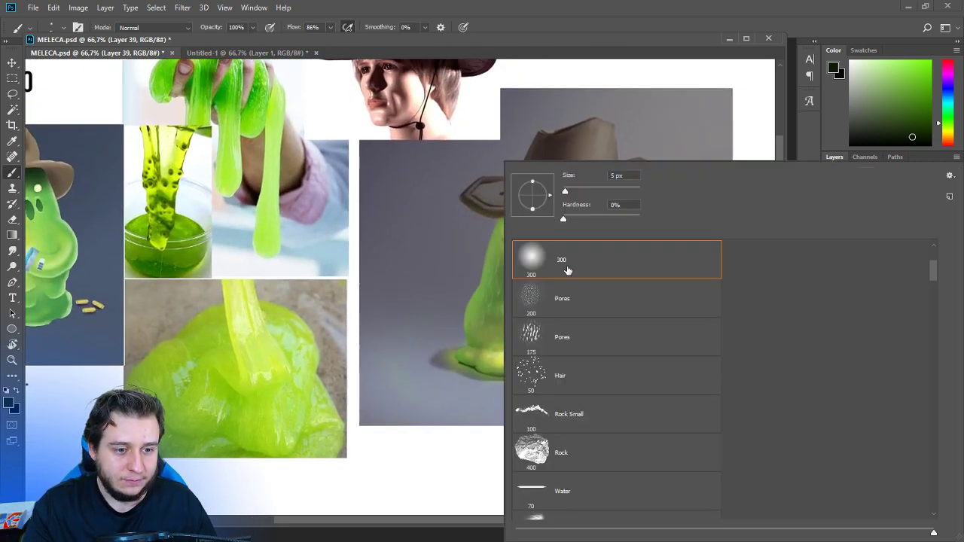
left_click_drag(935, 271, 934, 259)
left_click(551, 301)
mouse_move(582, 192)
left_mouse_down()
mouse_move(569, 192)
mouse_move(552, 241)
left_mouse_up()
left_click(600, 63)
left_click_drag(903, 110, 909, 129)
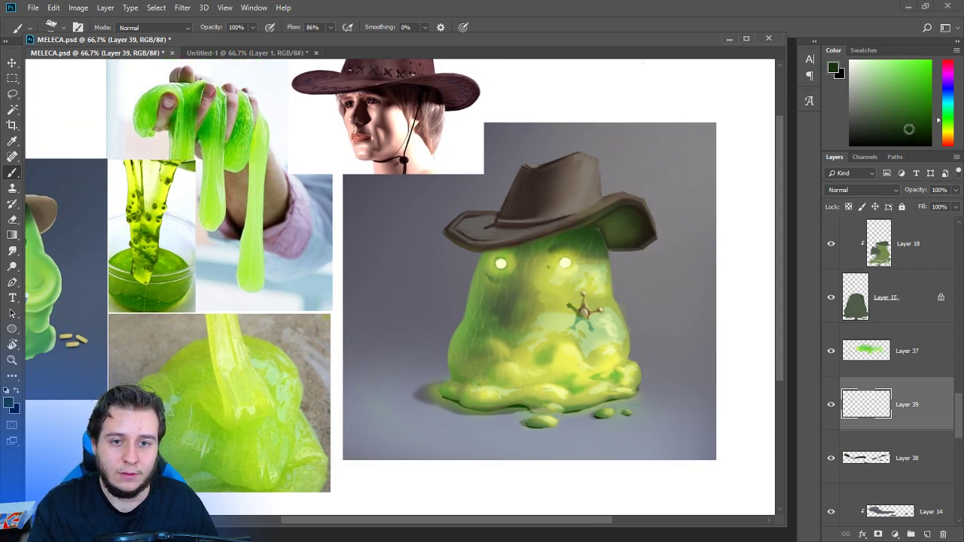
Bring the new layer to the top of the stack and paint dark green shading on the slime beneath the hat brim.
mouse_move(595, 228)
left_mouse_down()
mouse_move(607, 233)
mouse_move(608, 253)
mouse_move(607, 245)
left_mouse_up()
key("ctrl+shift+bracketright")
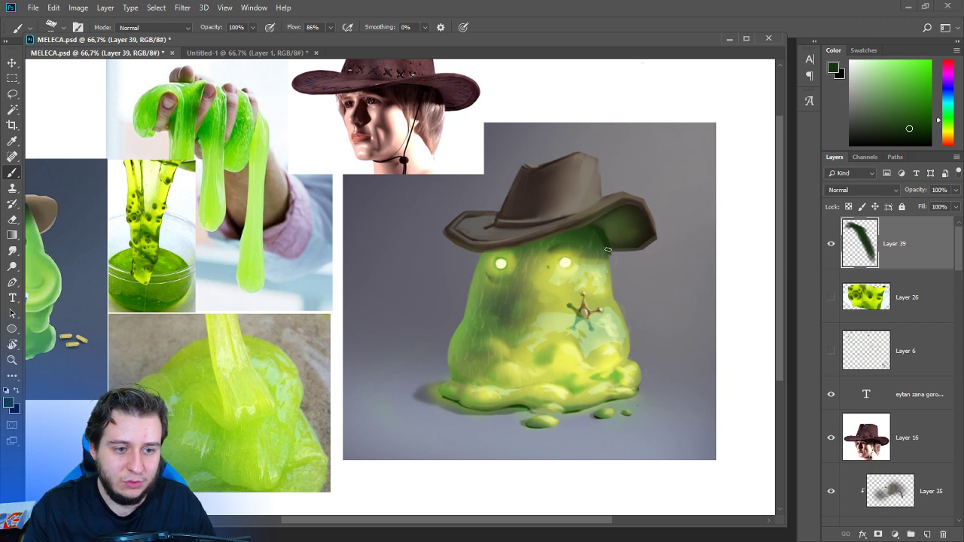
key("ctrl+z")
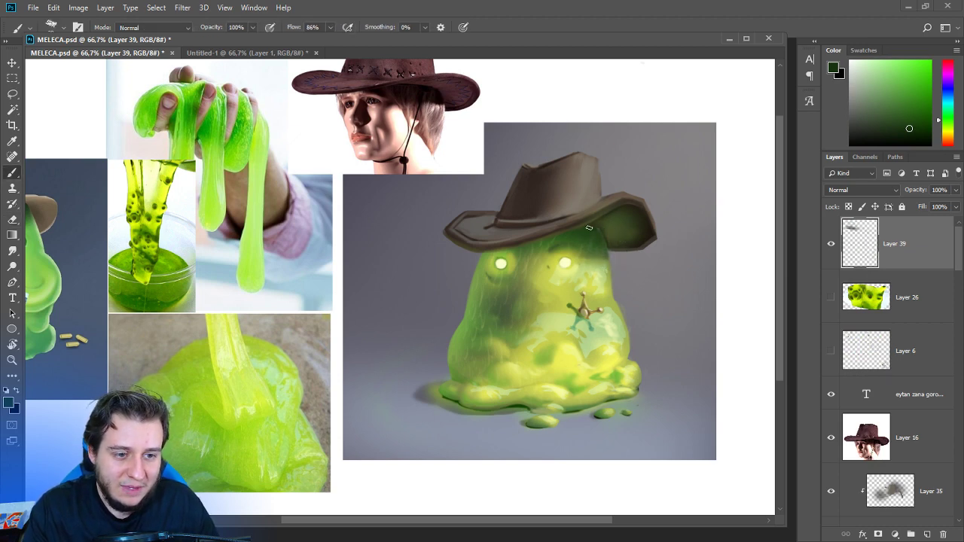
mouse_move(589, 228)
left_mouse_down()
mouse_move(607, 253)
mouse_move(591, 234)
mouse_move(574, 243)
left_mouse_up()
Extend the shading under the right side of the hat brim with sampled dark tones and smudge it smooth.
left_click(597, 232, "alt")
left_click(639, 226, "alt")
left_click(12, 250)
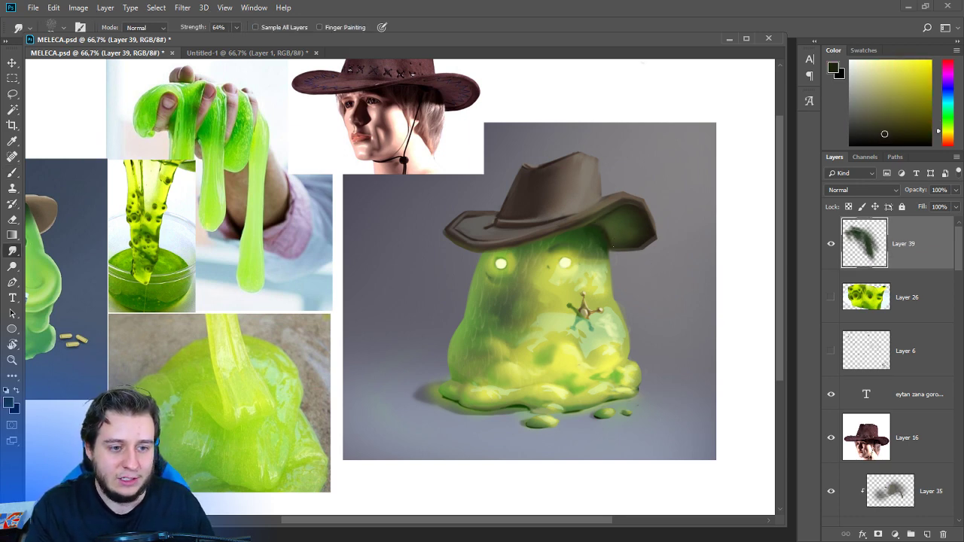
key("b")
left_click(13, 250)
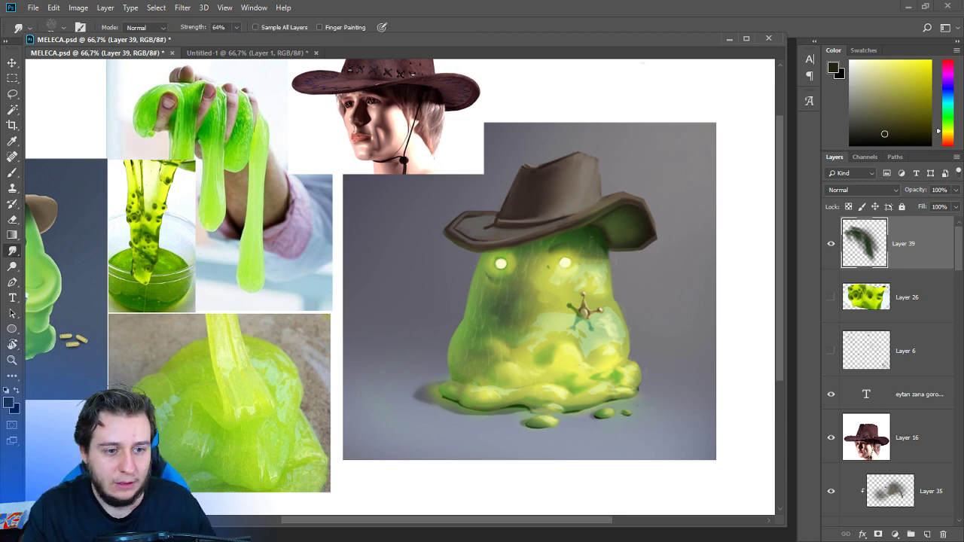
Touch up the area around the hat brim with sampled green using the Chalky Square Painting brush at 12 px.
left_click_drag(602, 287, 640, 279)
key("b")
right_click(634, 273)
left_click_drag(571, 194, 568, 193)
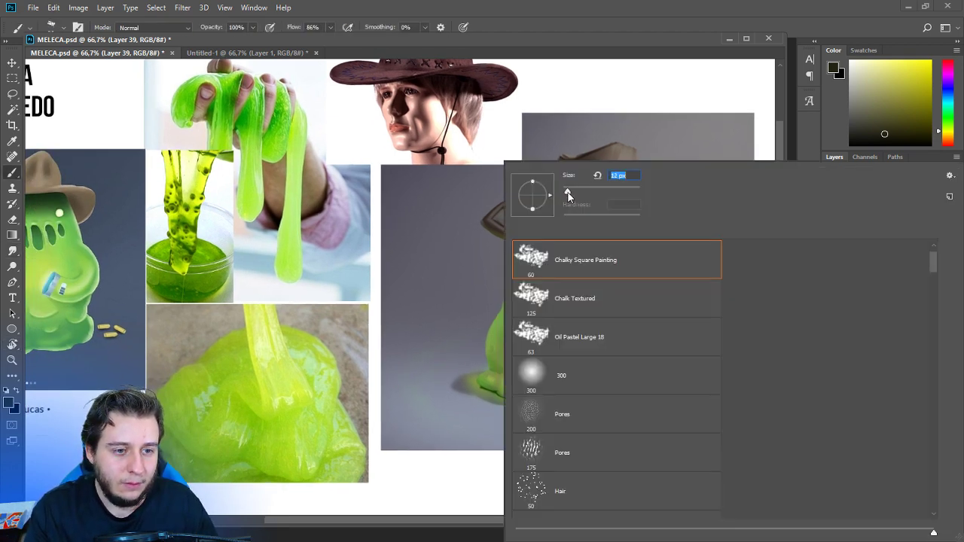
left_click(610, 62)
mouse_move(566, 266)
left_mouse_down()
mouse_move(619, 272)
mouse_move(618, 286)
mouse_move(599, 257)
mouse_move(549, 329)
left_mouse_up()
left_click(570, 230, "alt")
key("ctrl+plus")
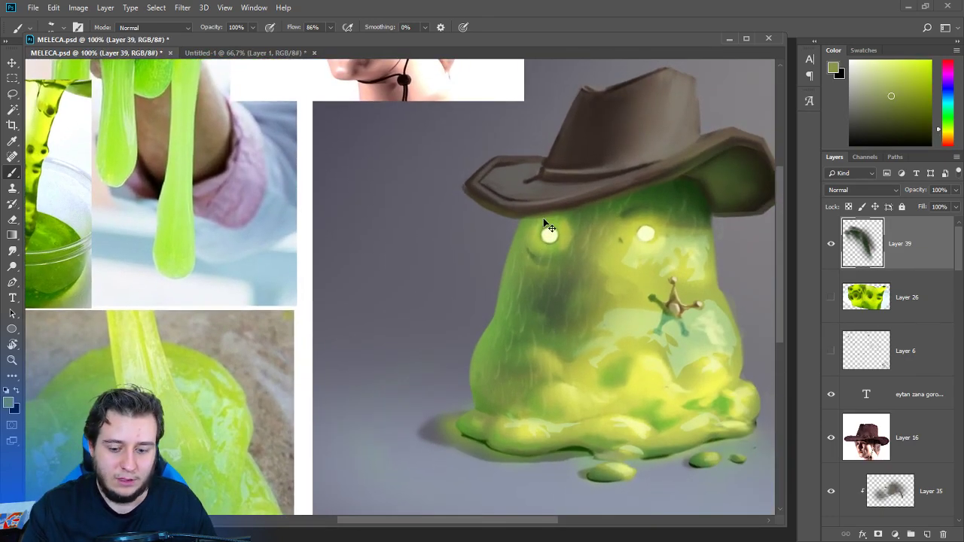
scroll(546, 224, "down", 1)
Create a new top layer and sketch a mouth outline below the eyes in dark green sampled from the slime.
left_click(599, 264, "alt")
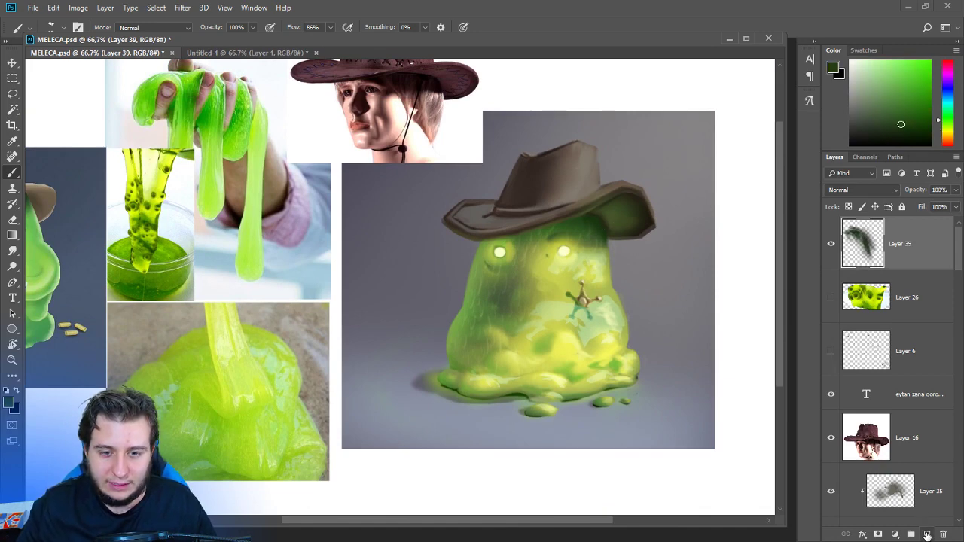
left_click(926, 535)
left_click_drag(431, 218, 510, 198)
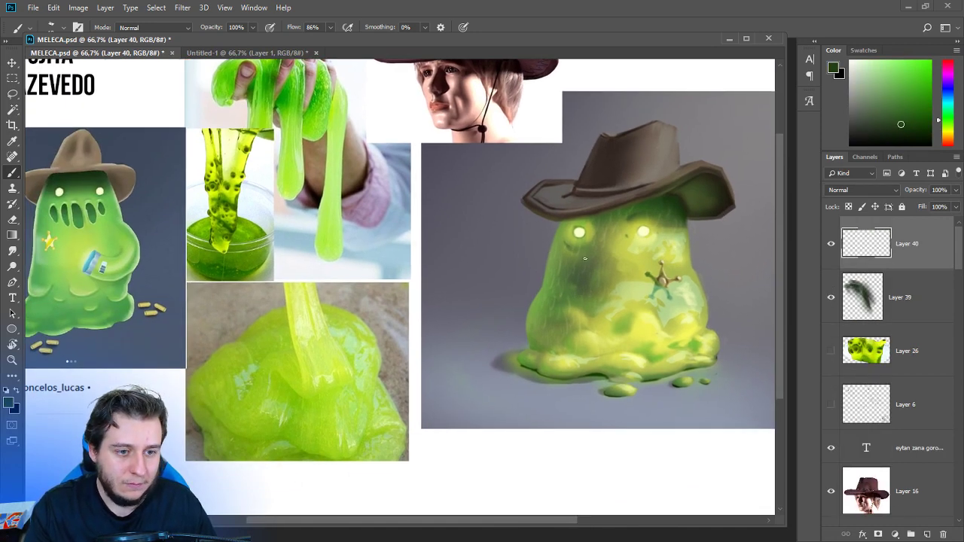
left_click_drag(574, 263, 573, 267)
key("ctrl+alt+z")
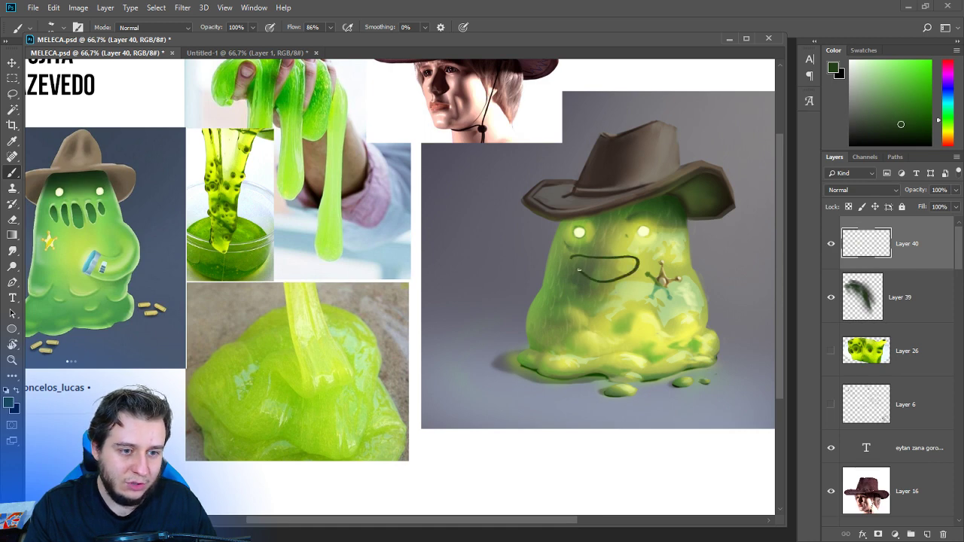
key("ctrl+z")
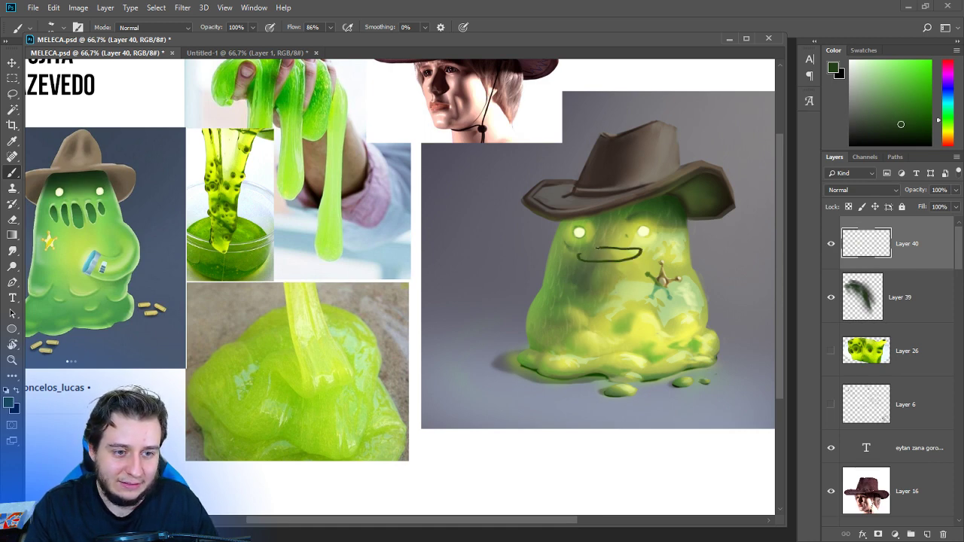
Shape the mouth into a flat, slightly tilted oval and fill it with dark green.
left_click_drag(623, 258, 576, 256)
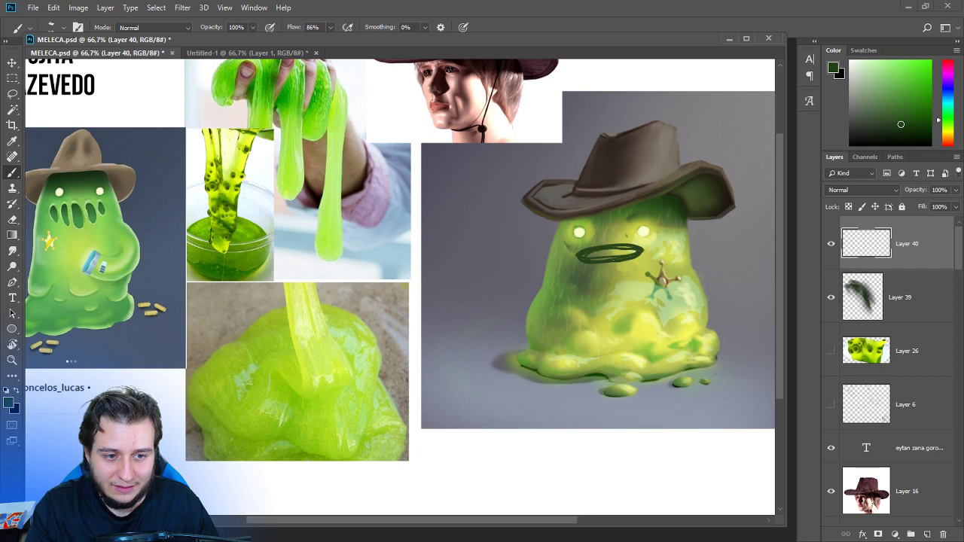
left_click_drag(589, 255, 634, 254)
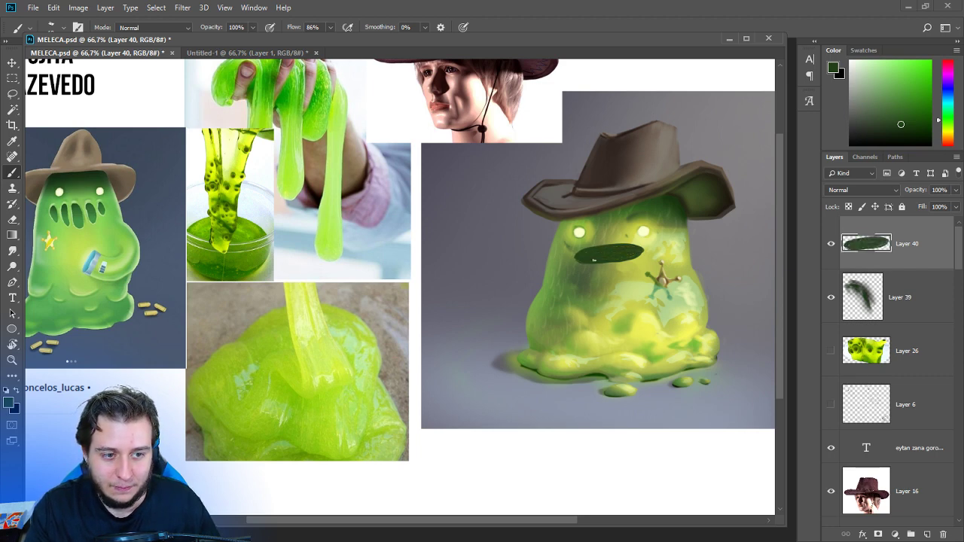
left_click_drag(619, 244, 636, 255)
Smudge the edges of the dark green mouth to soften them into the slime.
key("shift+r")
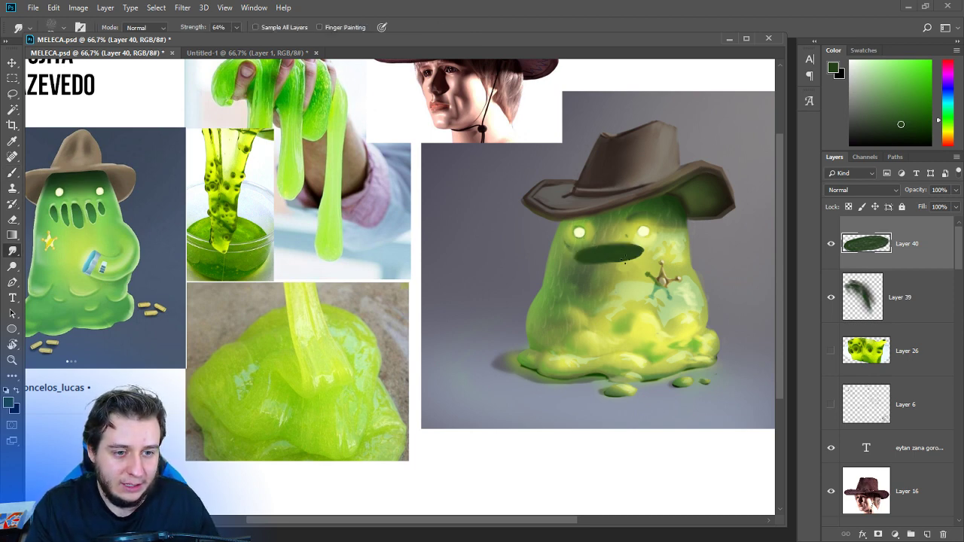
left_click_drag(642, 247, 633, 255)
key("b")
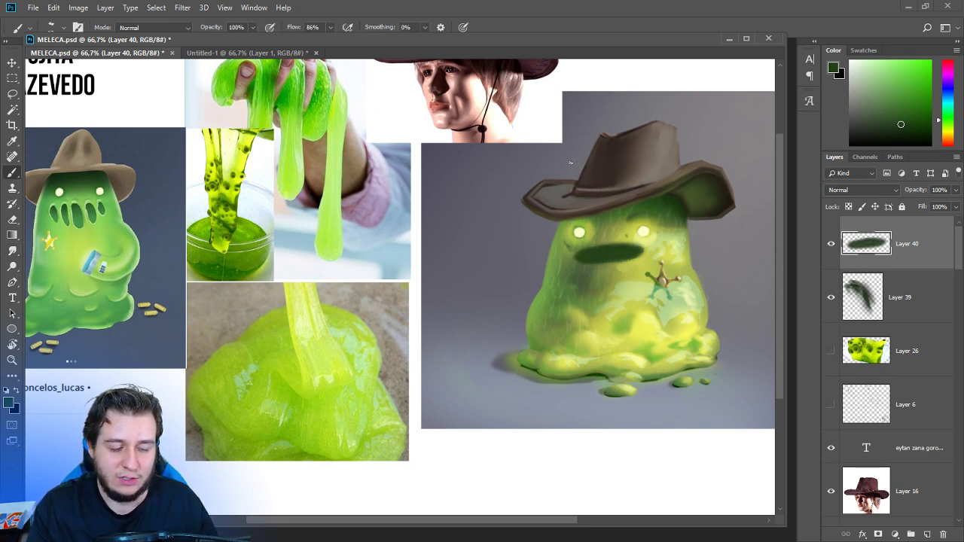
Set the soft round 300 eraser to 10 px and try erasing thin strands through one end of the mouth.
key("ctrl+plus")
mouse_move(606, 303)
left_mouse_down()
mouse_move(585, 316)
mouse_move(494, 311)
left_mouse_up()
key("e")
right_click(572, 201)
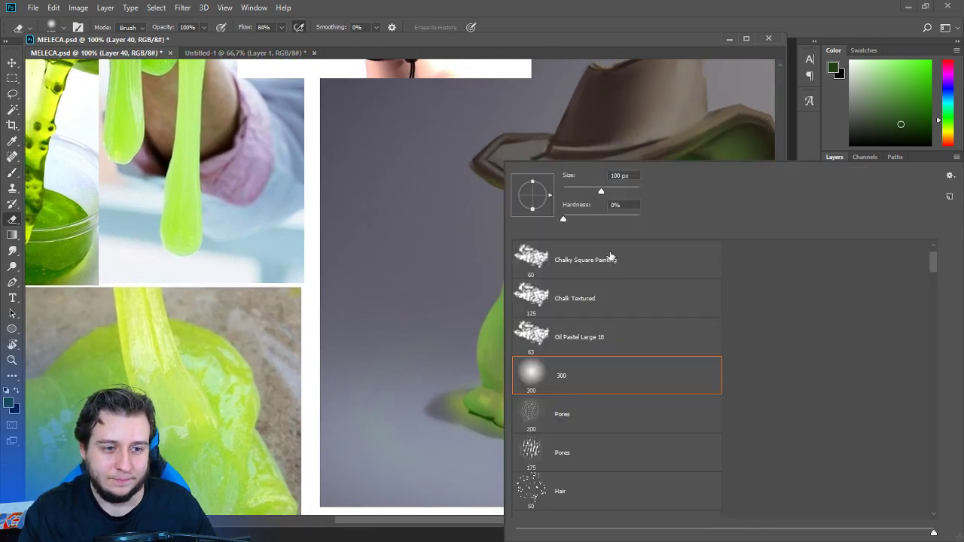
left_click_drag(567, 192, 566, 194)
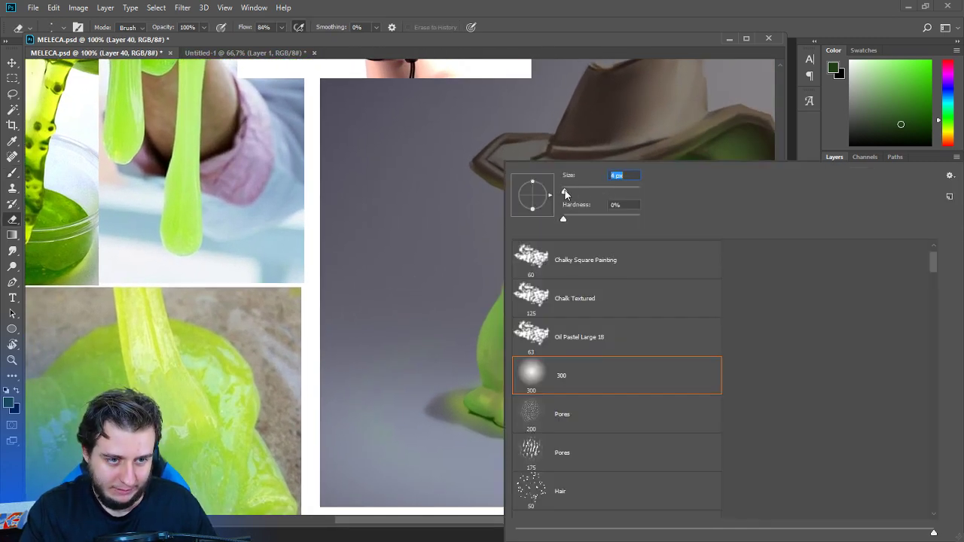
key("Return")
mouse_move(555, 227)
left_mouse_down()
mouse_move(642, 269)
mouse_move(661, 212)
mouse_move(575, 322)
mouse_move(566, 292)
left_mouse_up()
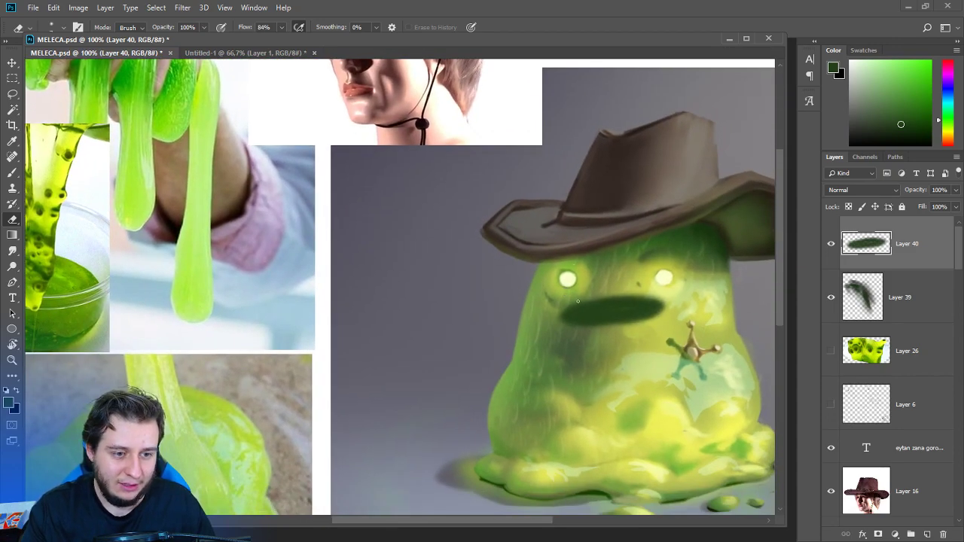
right_click(581, 325)
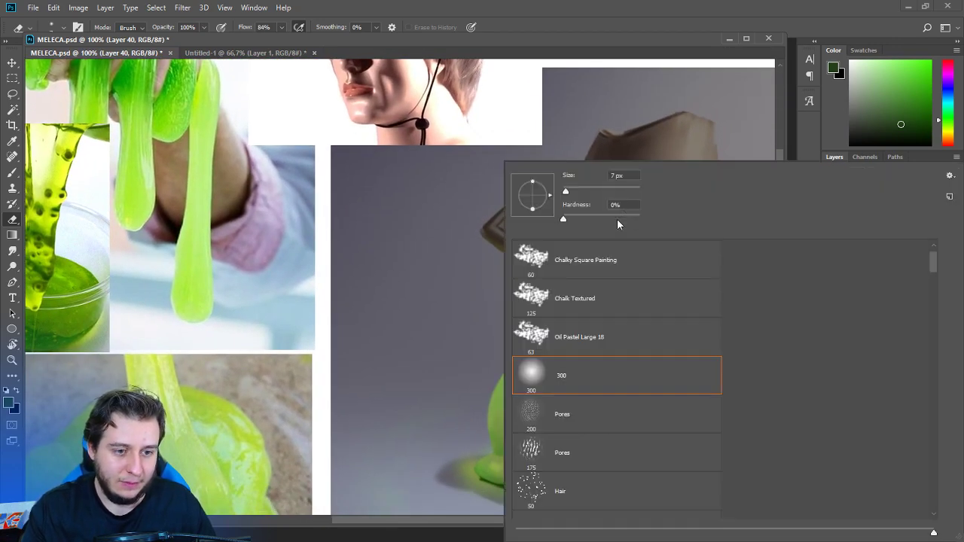
left_click(628, 176)
type("10")
key("Return")
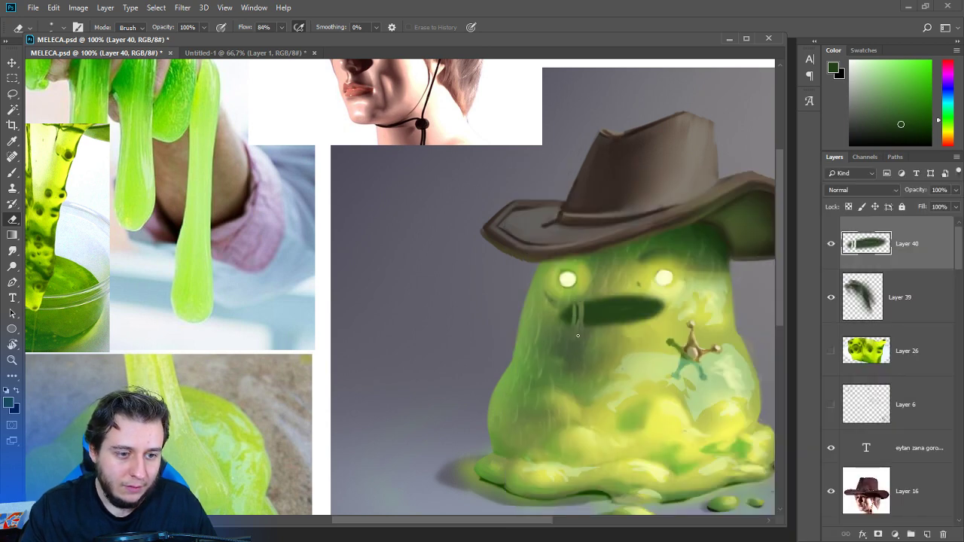
Turn on Shape Dynamics for the eraser tip and assign a size control so its strokes can taper.
key("F5")
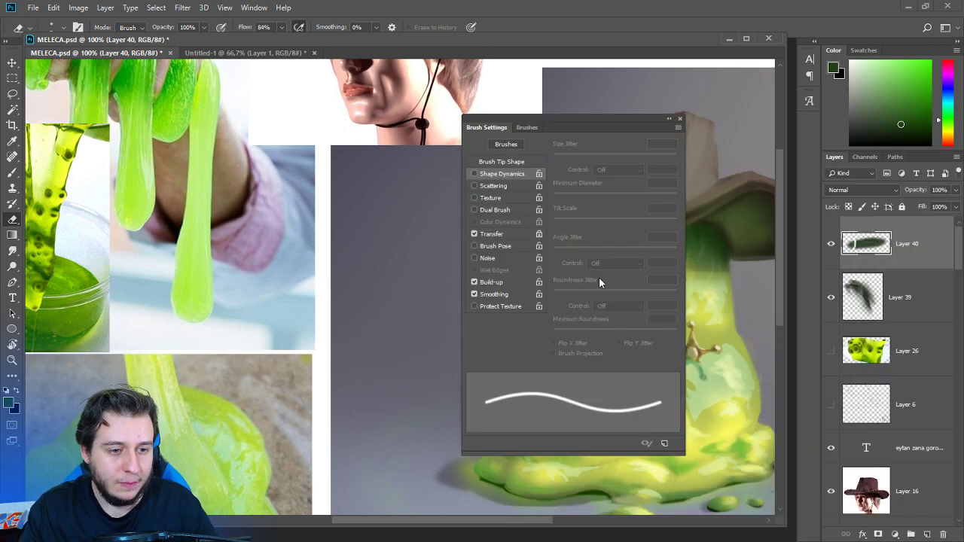
left_click(475, 174)
mouse_move(553, 157)
left_mouse_down()
mouse_move(625, 157)
mouse_move(537, 158)
left_mouse_up()
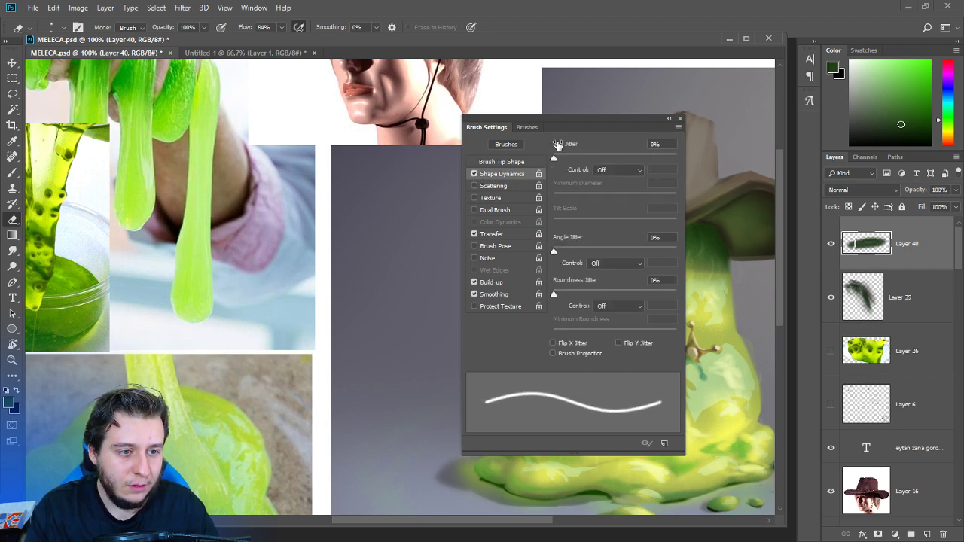
left_click(616, 170)
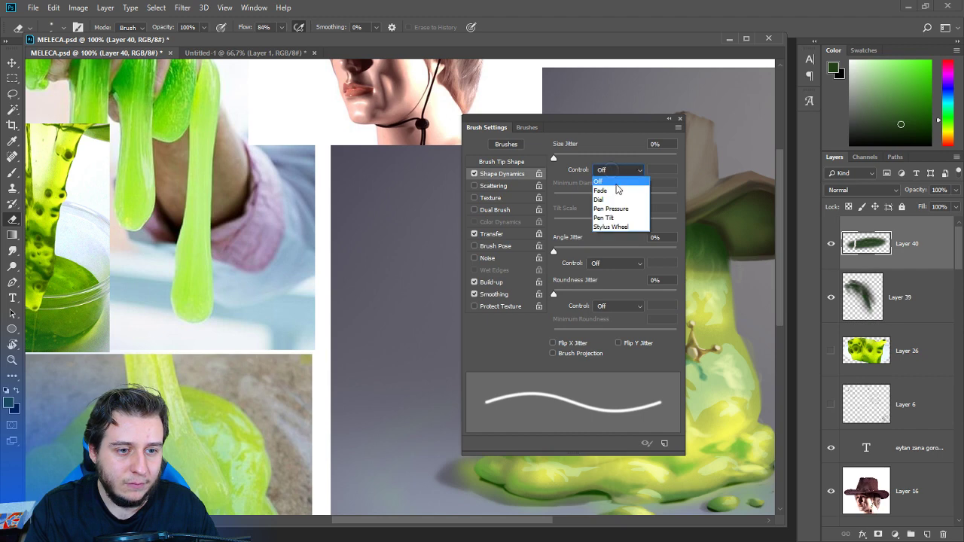
left_click(616, 194)
key("F5")
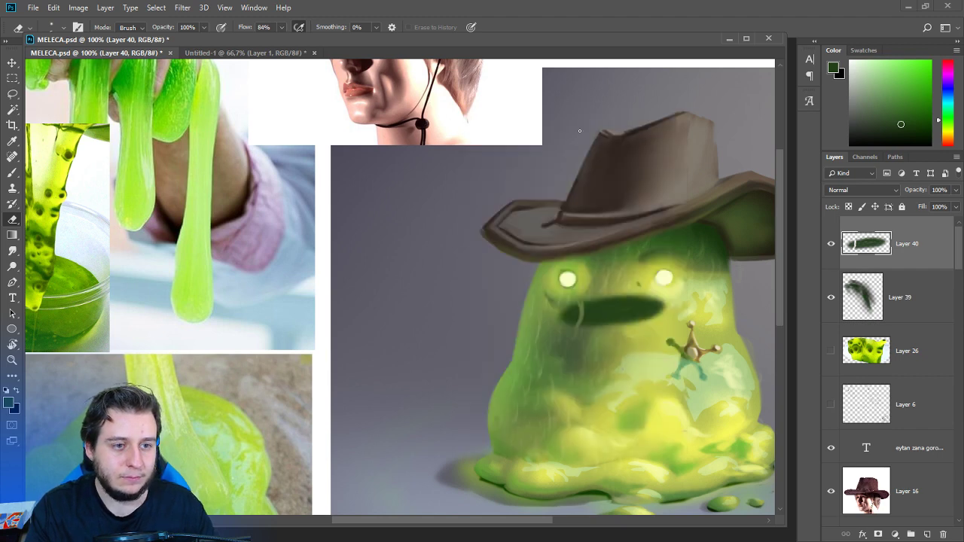
Erase thin, slightly slanted slime strands across the whole mouth, dividing it into narrow dark slots.
key("ctrl")
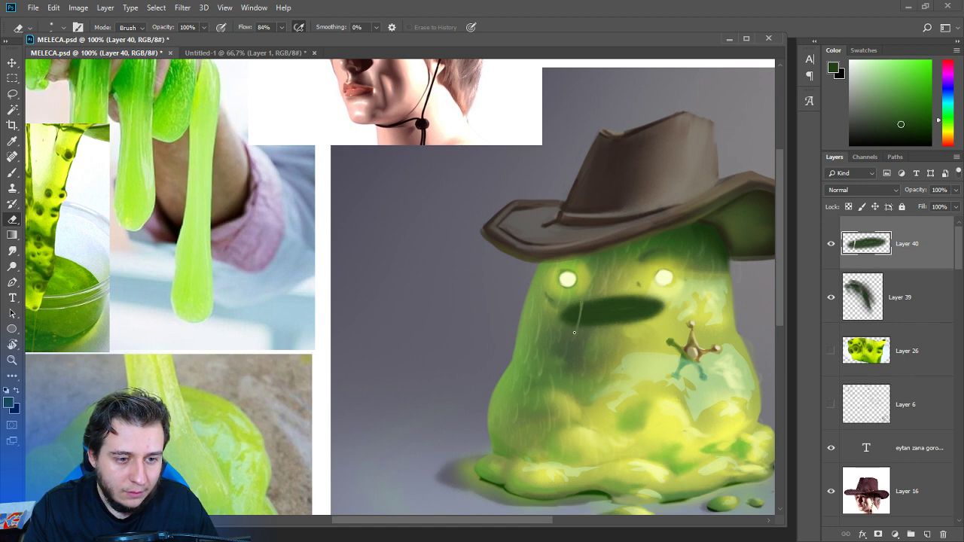
left_click_drag(576, 305, 569, 328)
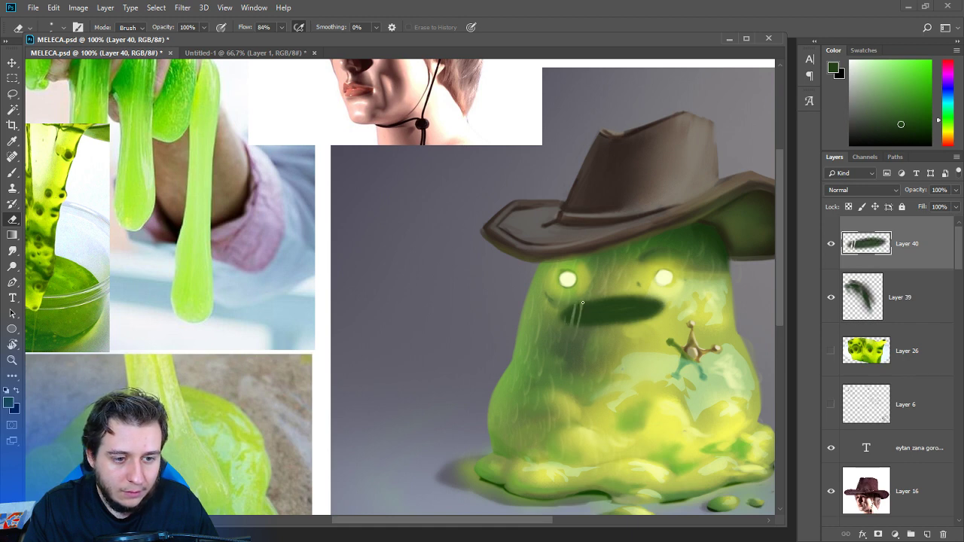
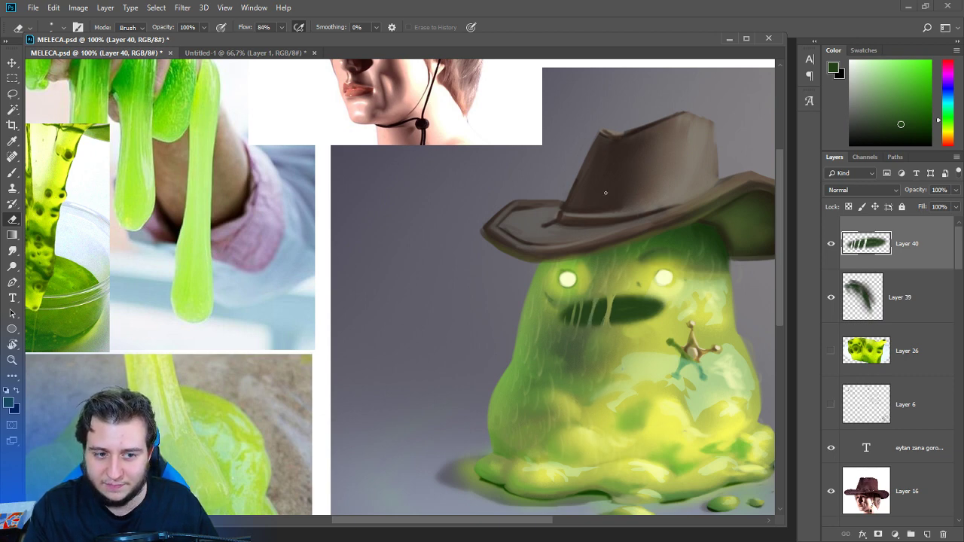
left_click_drag(642, 293, 639, 323)
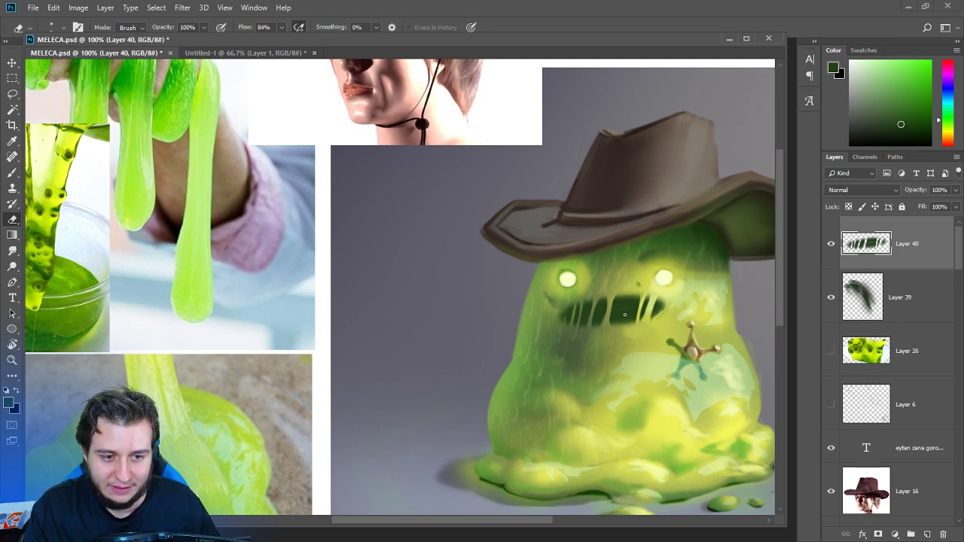
left_click_drag(626, 294, 617, 328)
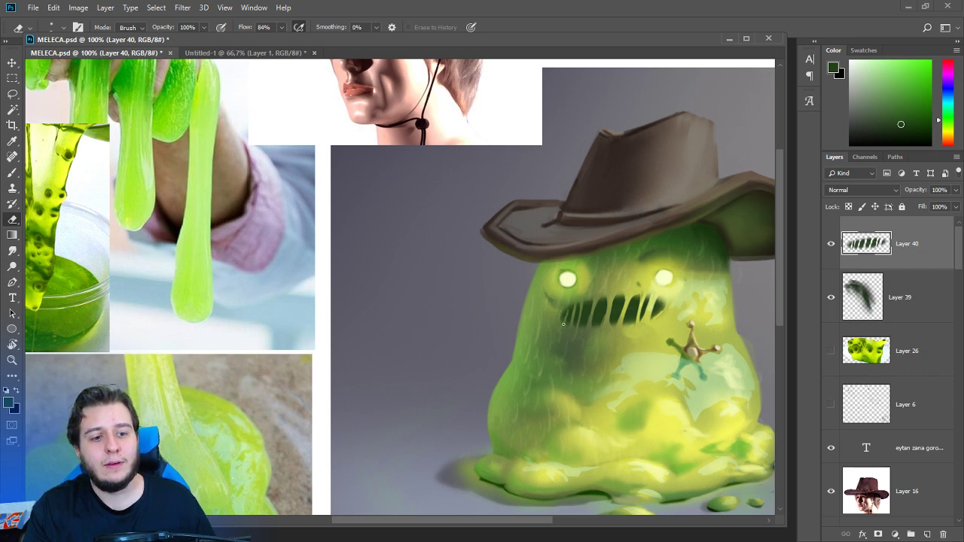
Rework both ends of the mouth with its sampled dark green and smudge the edges at 64% strength.
left_click_drag(603, 352, 445, 309)
key("b")
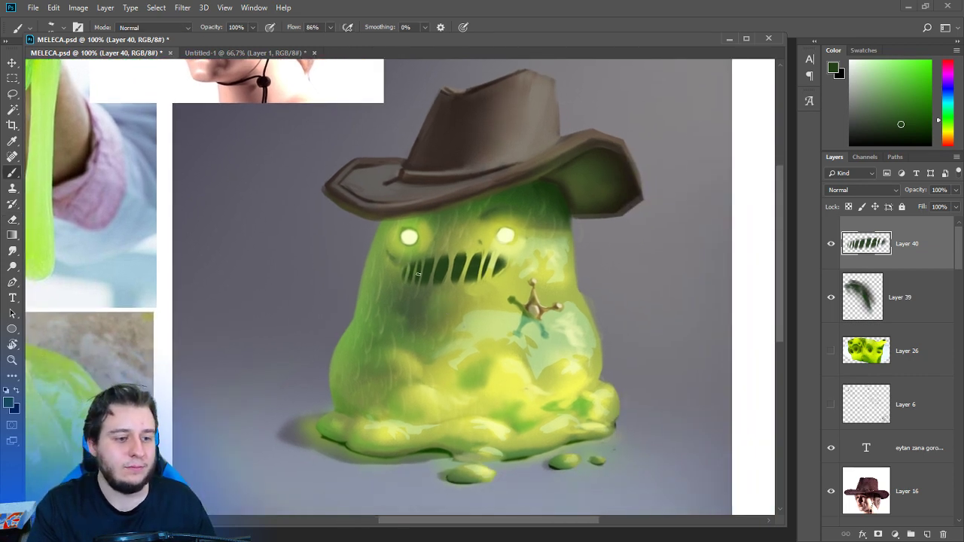
left_click(452, 264, "alt")
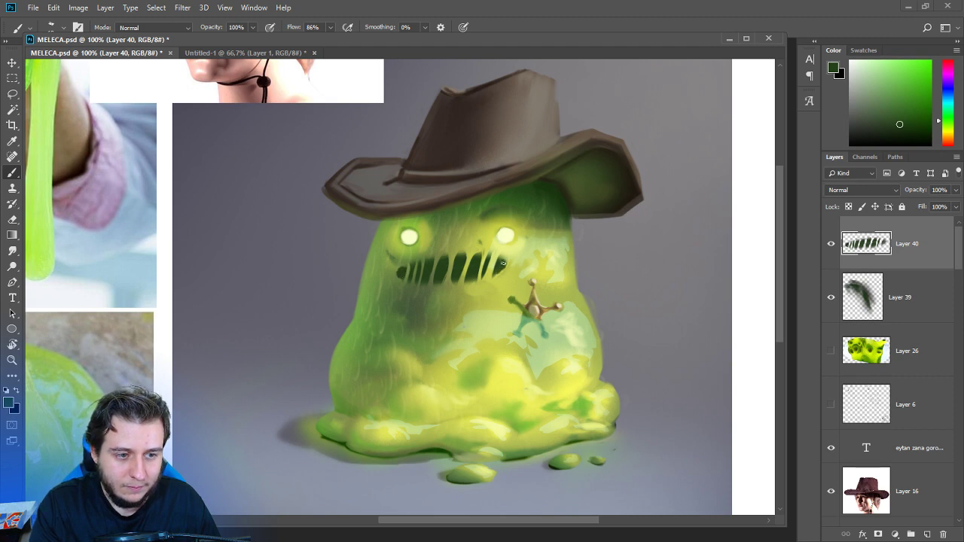
left_click(14, 253)
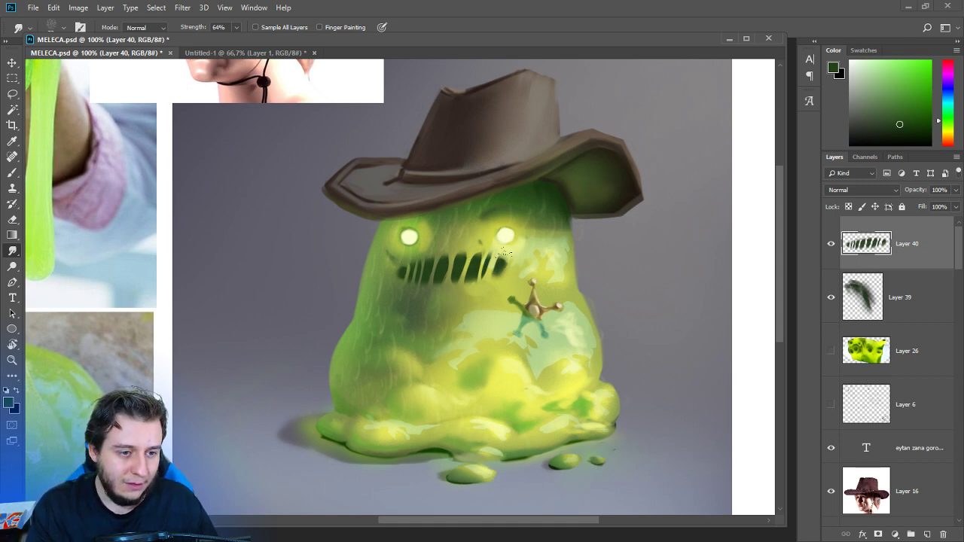
scroll(410, 208, "down", 3)
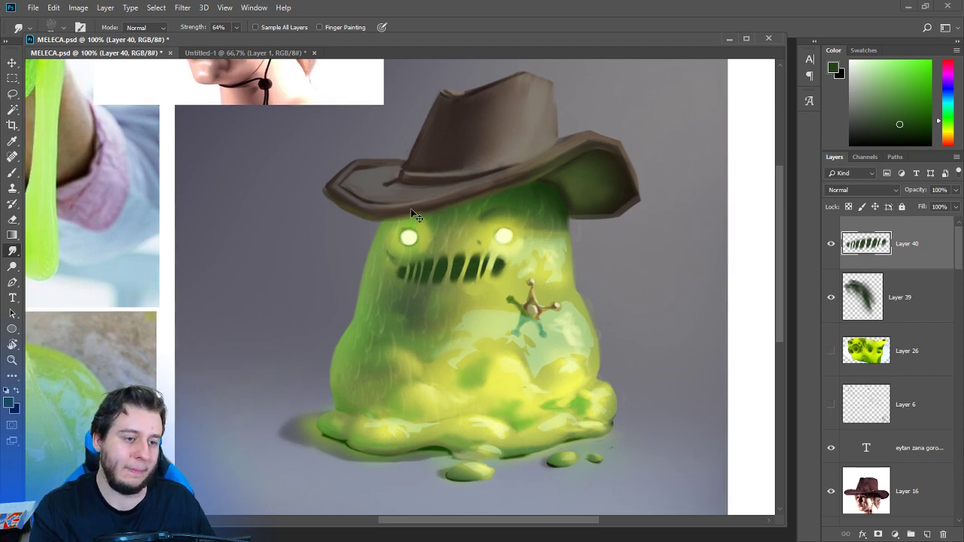
scroll(410, 208, "up", 3)
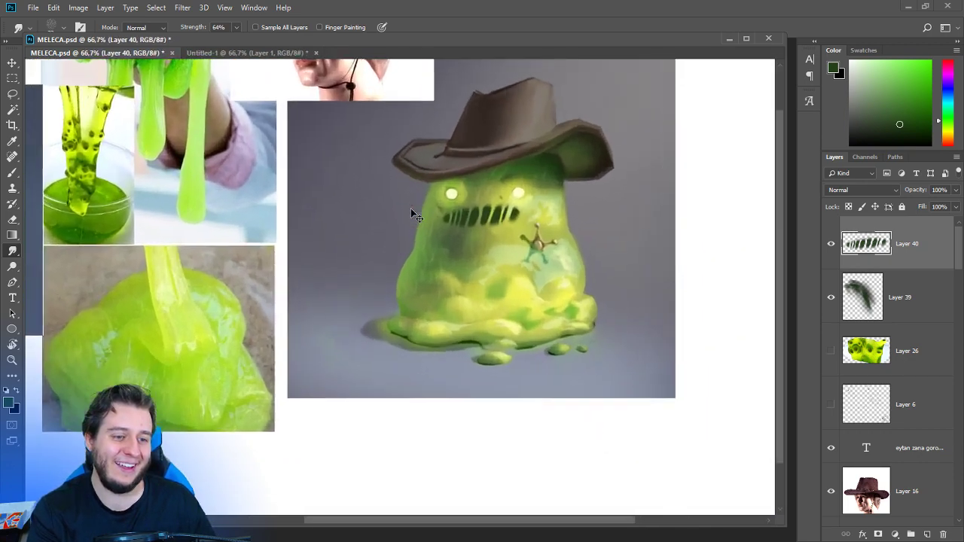
Lock the mouth layer's transparent pixels and prepare the soft round 300 brush at 149 px with a bright green.
left_click(847, 208)
left_click_drag(557, 302, 542, 348)
key("b")
right_click(552, 254)
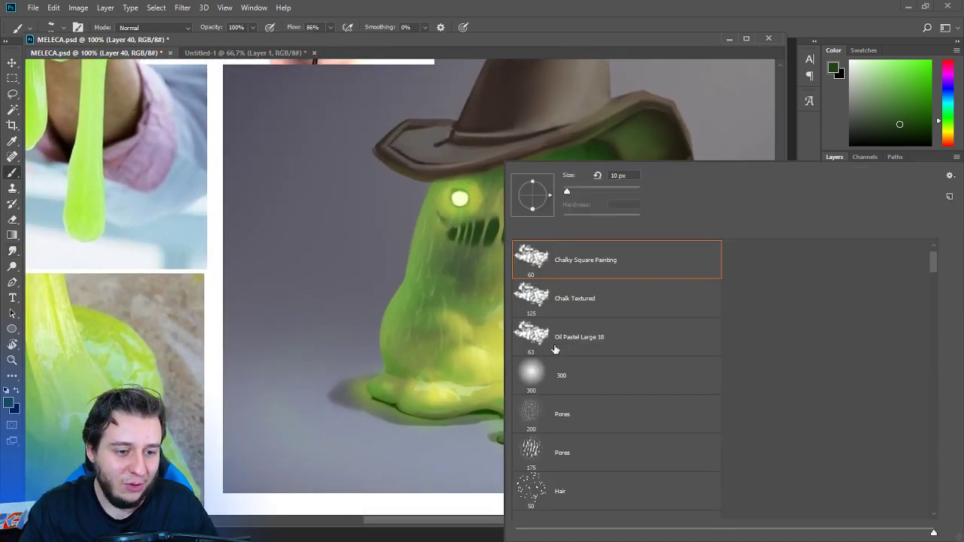
left_click(552, 370)
left_click(491, 398, "alt")
left_click(425, 250, "alt")
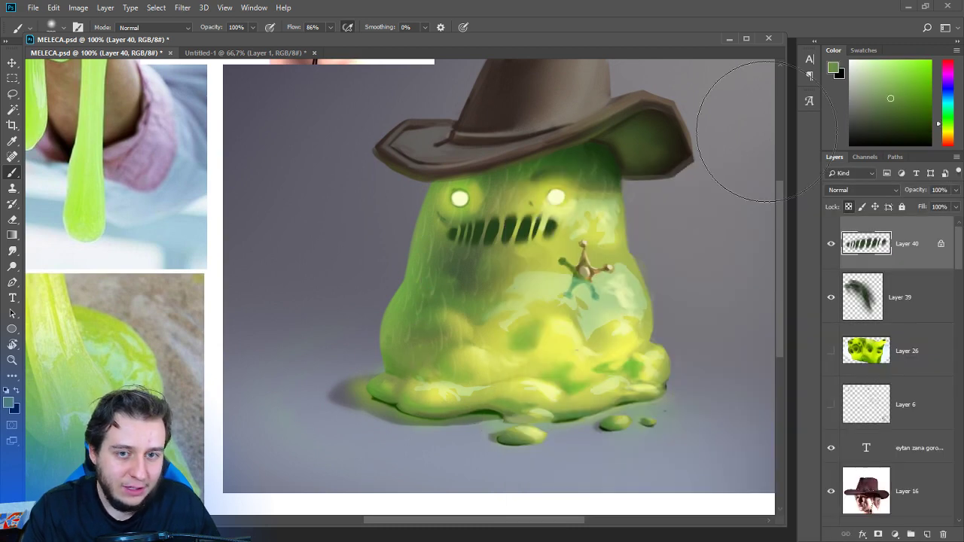
left_click(919, 81)
right_click(558, 250)
left_click_drag(624, 191, 612, 178)
key("Return")
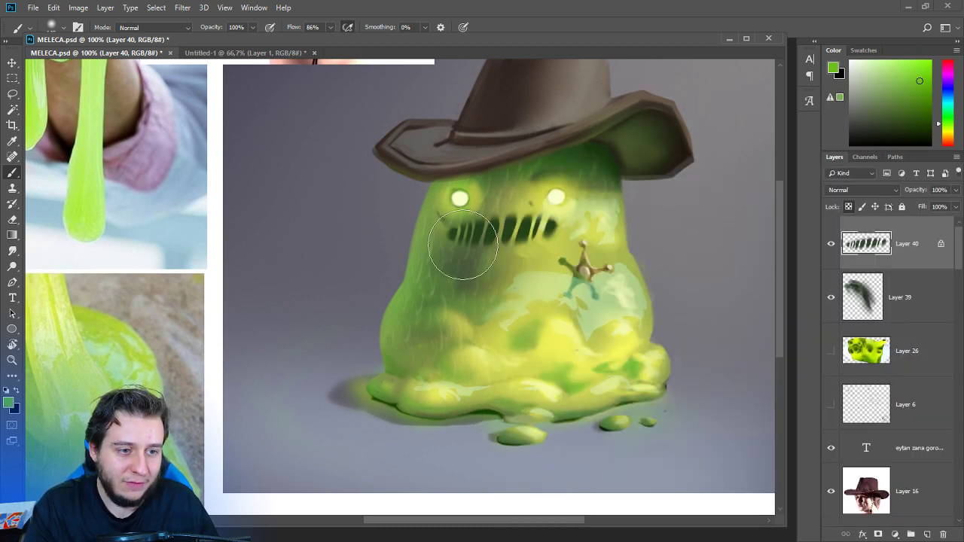
Tint the mouth slots with darker yellow-greens, keeping the end under the star-side eye darkest.
left_click(905, 107)
left_click(914, 112)
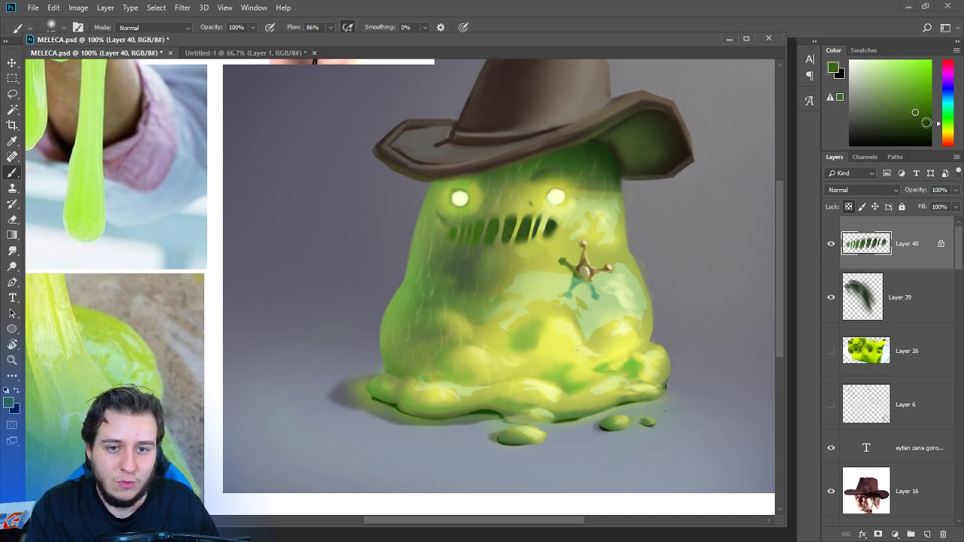
left_click(917, 138)
mouse_move(539, 214)
left_mouse_down()
mouse_move(493, 198)
mouse_move(552, 214)
left_mouse_up()
left_click(548, 353, "alt")
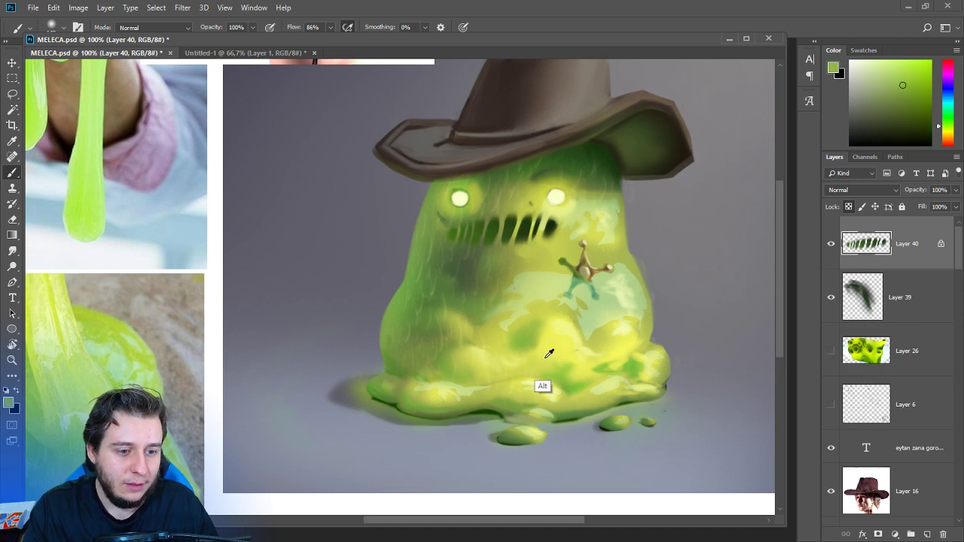
left_click(491, 254, "alt")
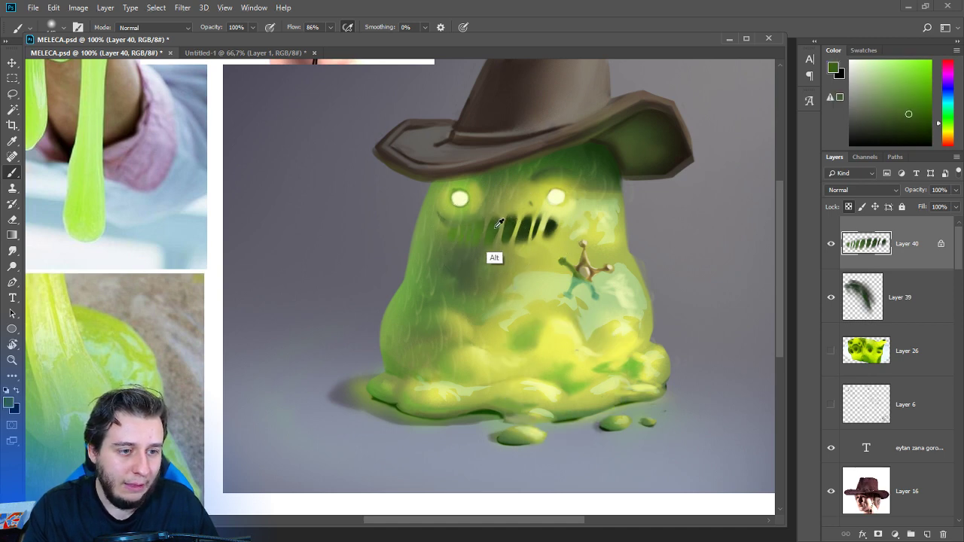
Adjust the mouth's tint with greens sampled from the slime so its shaded end blends into the body.
left_click_drag(553, 292, 552, 398)
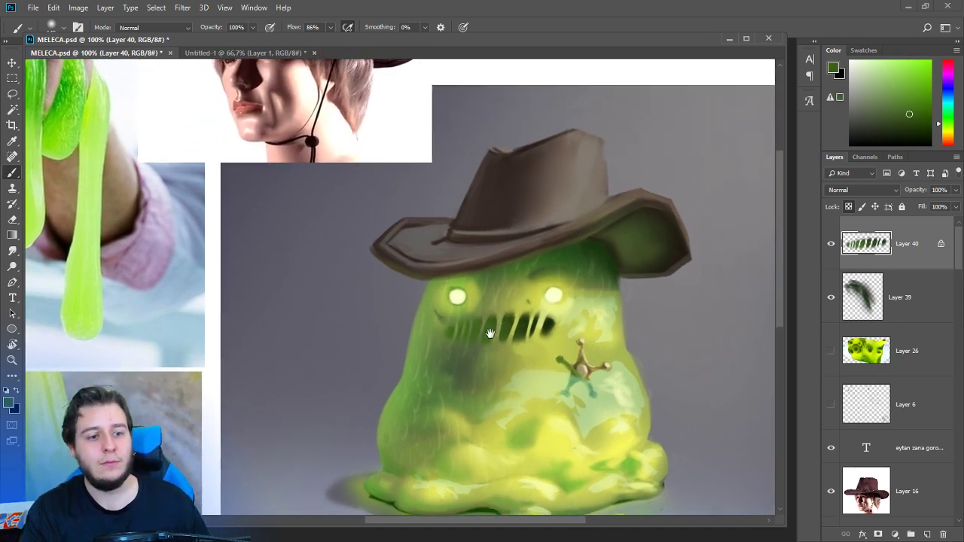
left_click(527, 326, "alt")
left_click(564, 316, "alt")
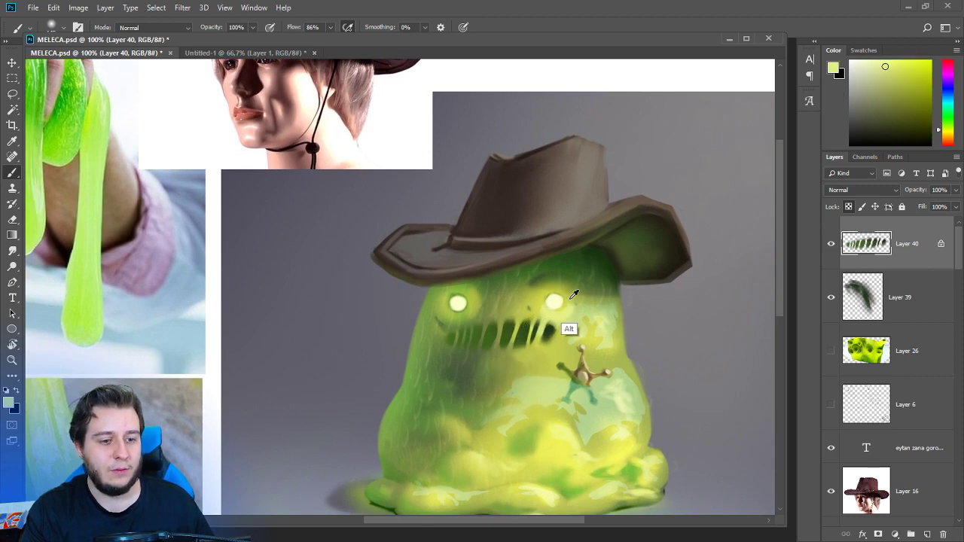
left_click(564, 256, "alt")
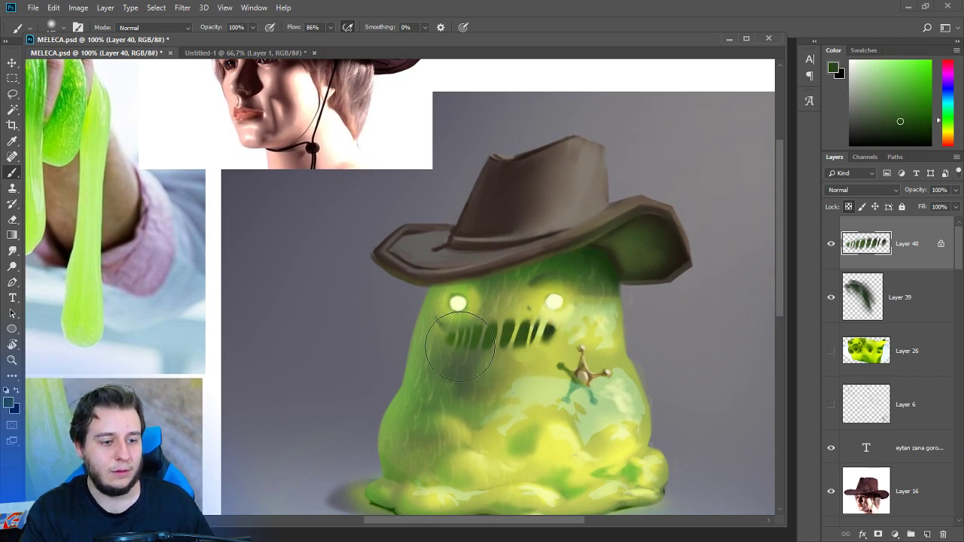
key("ctrl+minus")
left_click(482, 393, "alt")
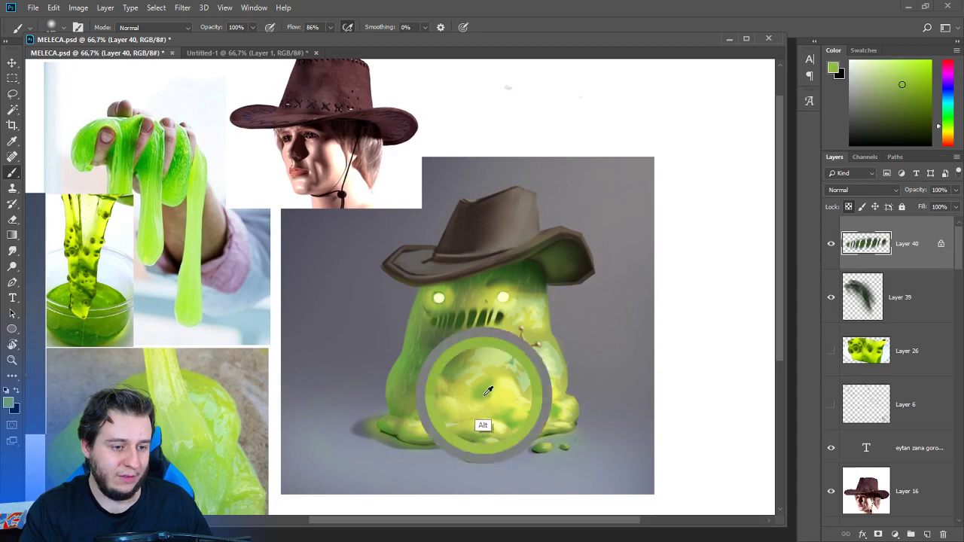
left_click(416, 329, "alt")
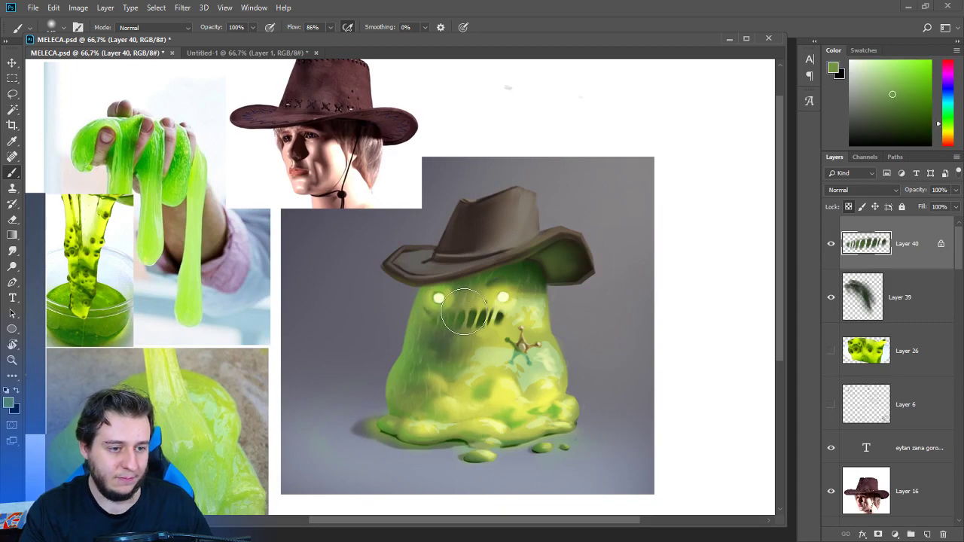
Add a layer above the mouth layer, set the soft round brush to 5 px, and save the painting.
key("v")
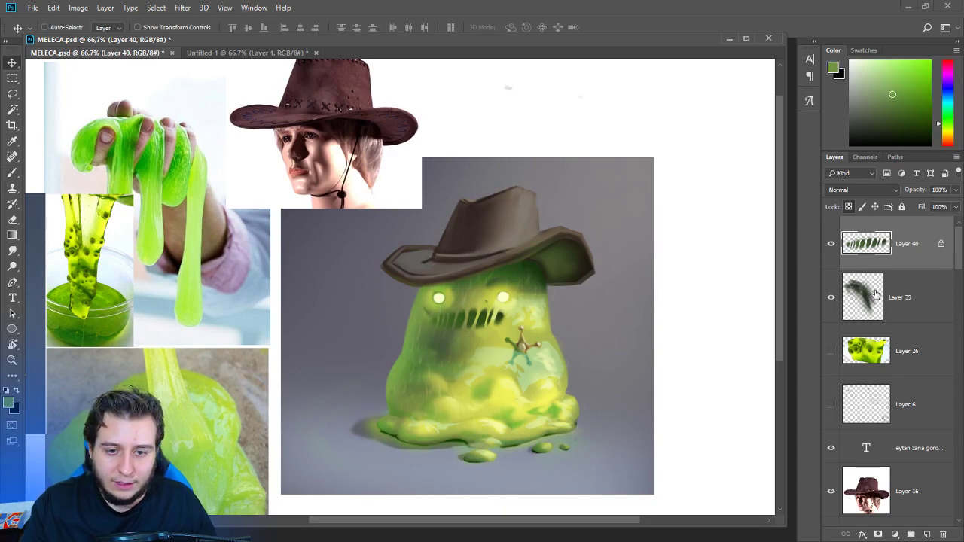
left_click(926, 534)
key("ctrl+plus")
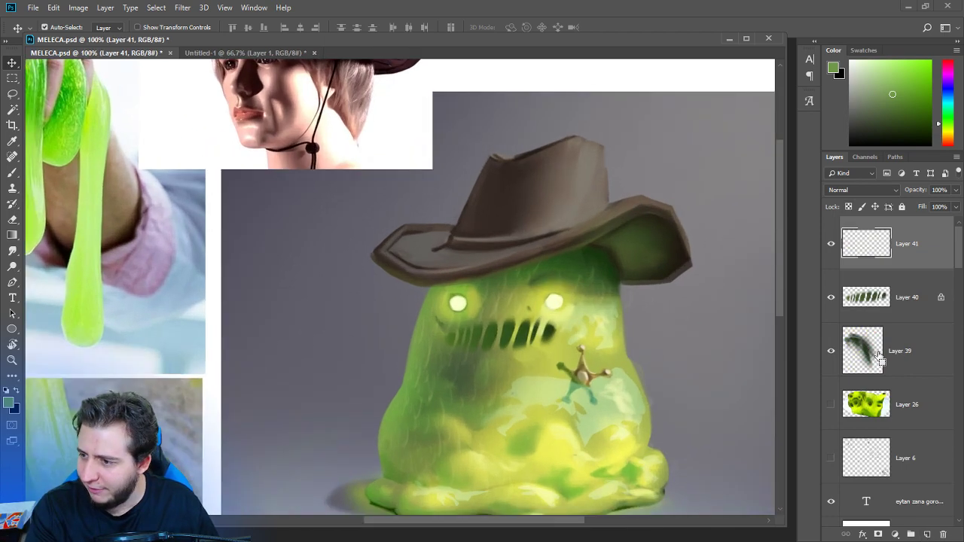
key("ctrl+plus")
left_click_drag(661, 382, 572, 262)
key("b")
right_click(575, 265)
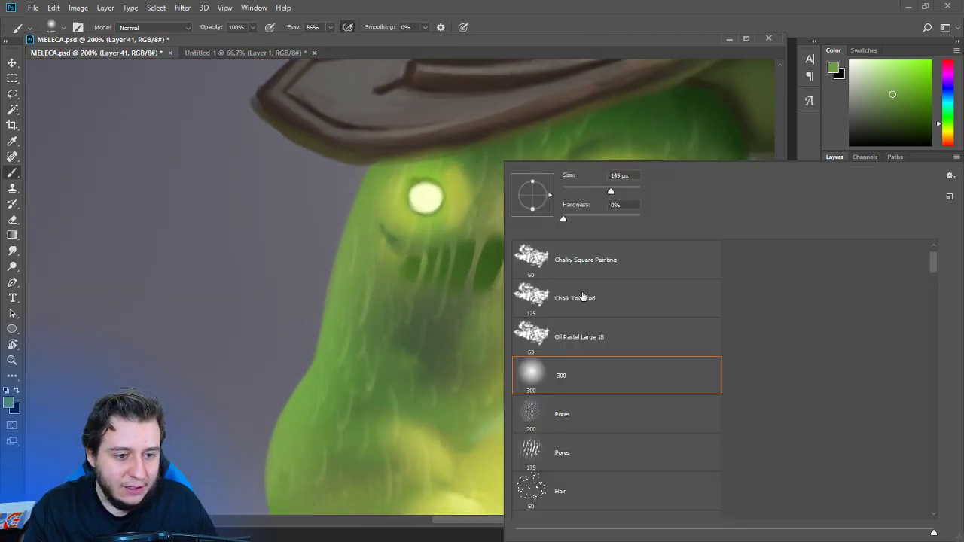
left_click_drag(572, 192, 567, 192)
right_click(532, 244)
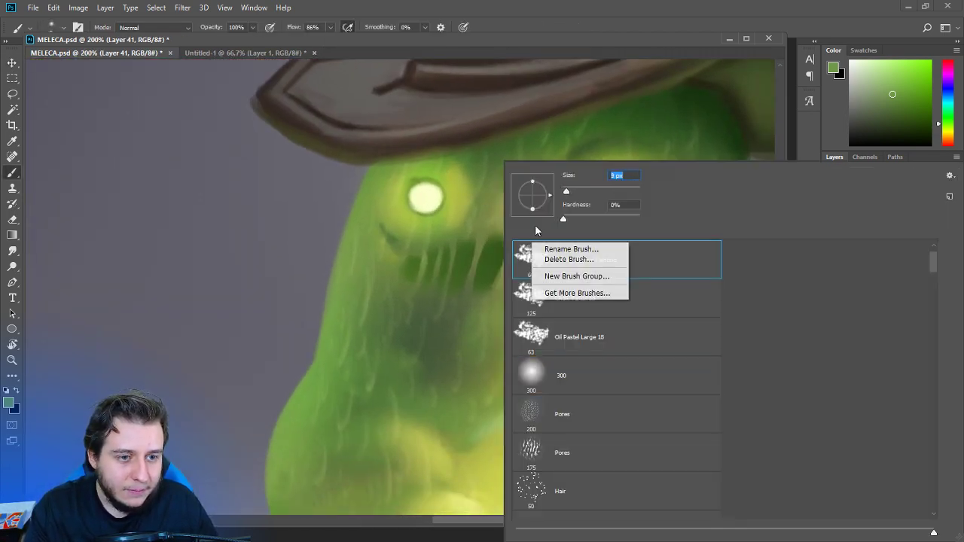
left_click(622, 176)
left_click_drag(628, 175, 521, 160)
type("5")
key("Return")
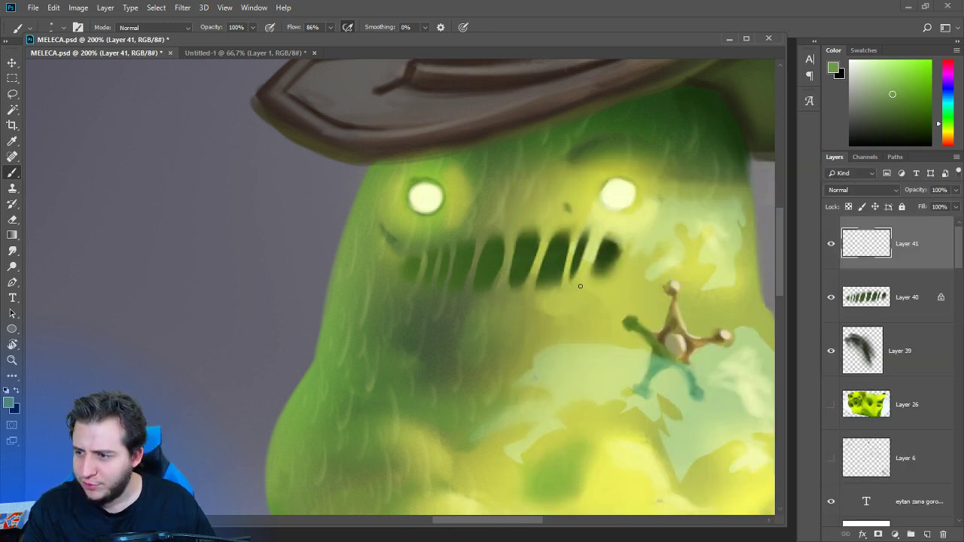
key("ctrl+s")
left_click_drag(580, 279, 555, 307)
left_click(551, 217, "alt")
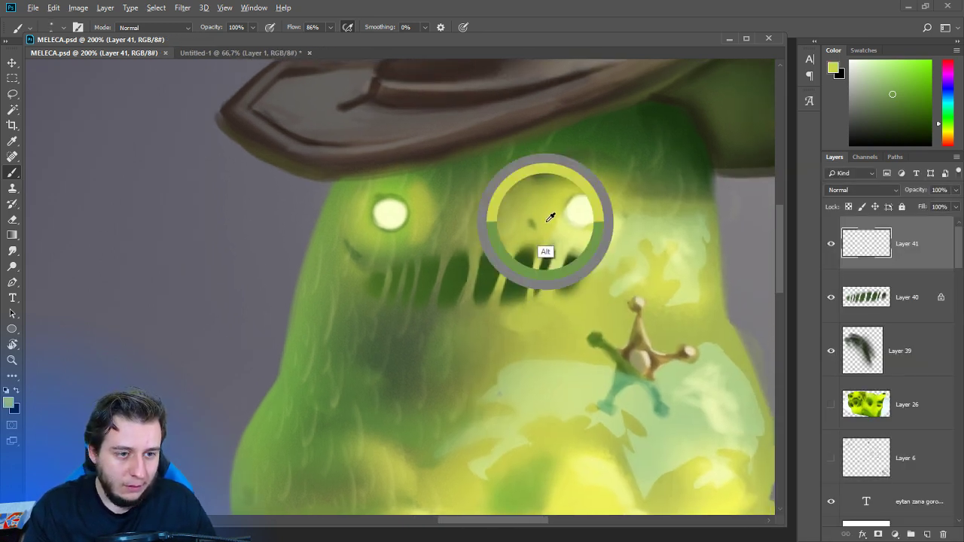
left_click_drag(472, 252, 452, 311)
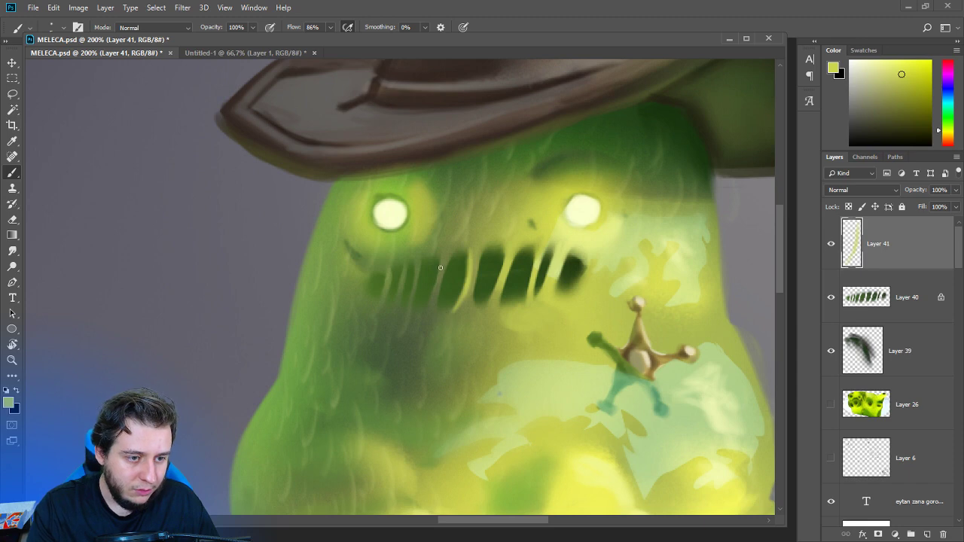
key("ctrl+z")
key("ctrl+z")
left_click(340, 202, "alt")
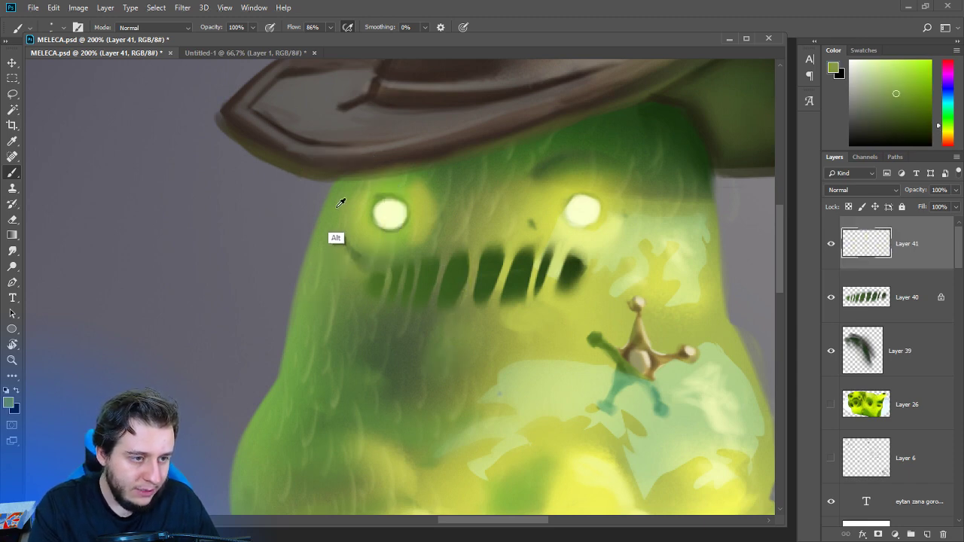
key("Delete")
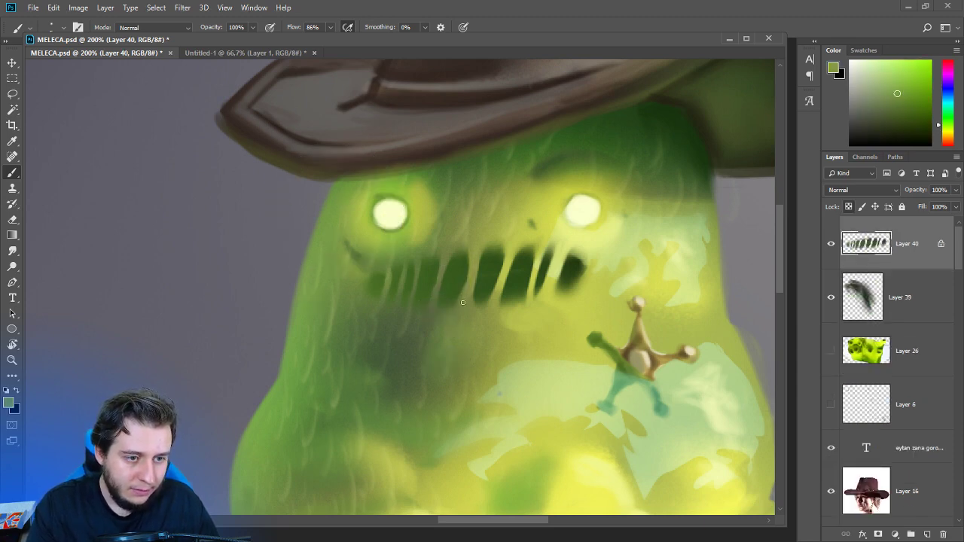
On a new layer, paint thin edge lines along the slime strands crossing the mouth, using a sampled mid green.
left_click_drag(888, 83, 899, 74)
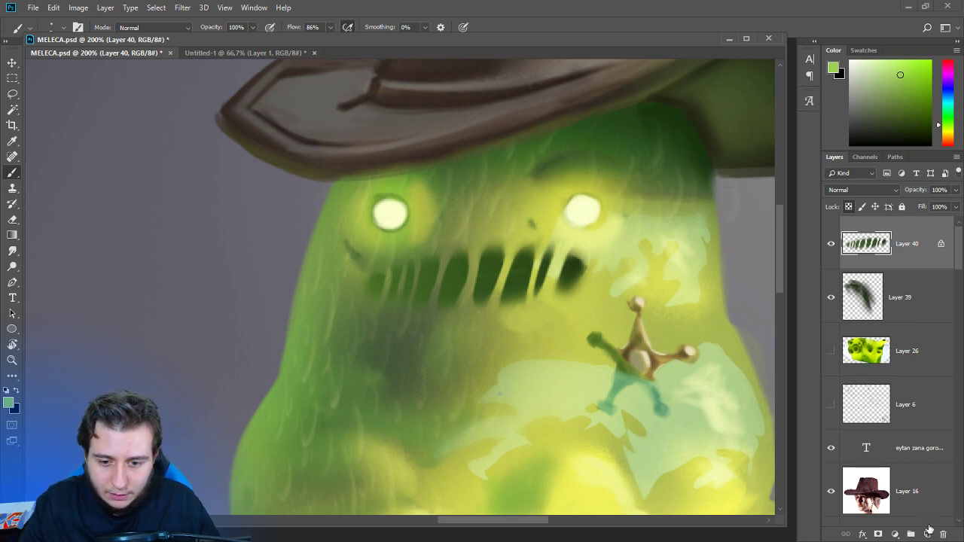
left_click(928, 534)
left_click_drag(470, 256, 461, 296)
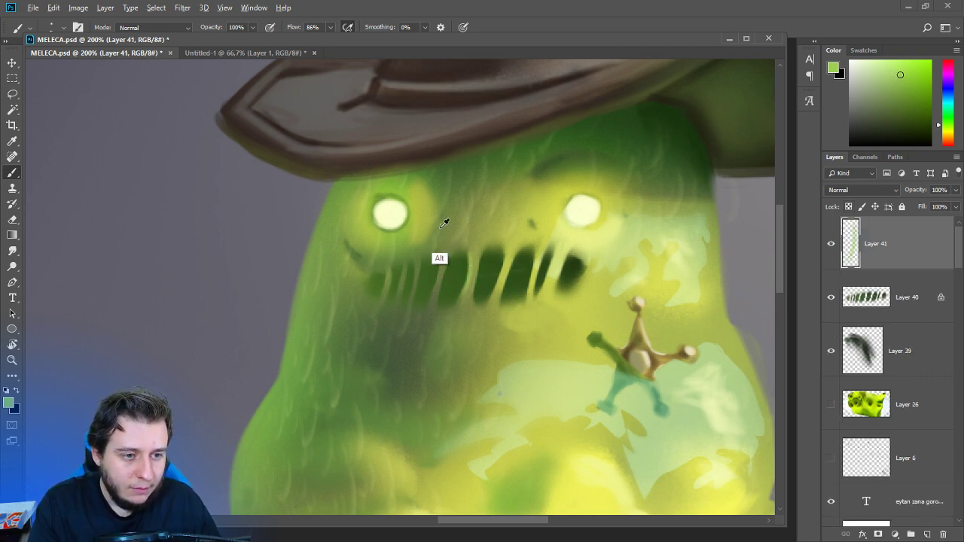
left_click(429, 180, "alt")
left_click_drag(470, 258, 459, 298)
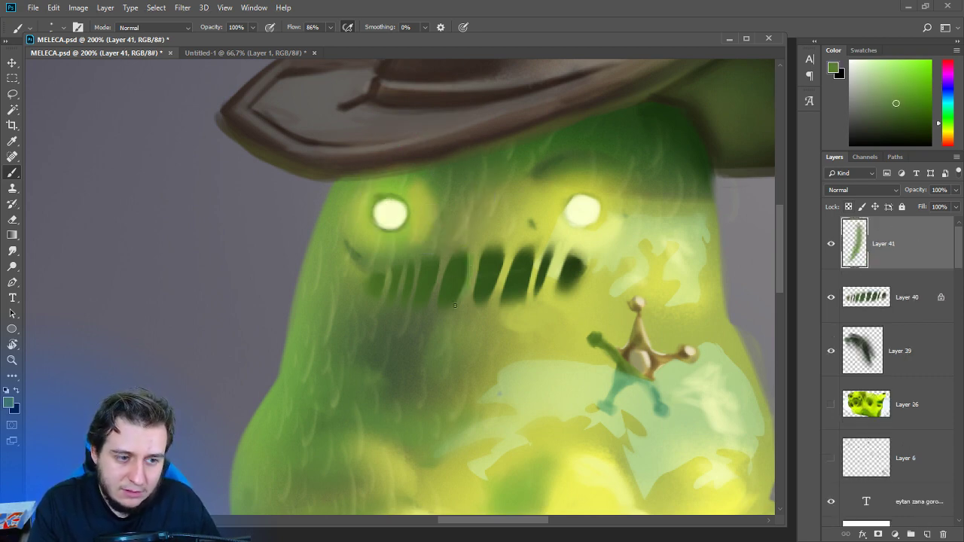
left_click_drag(442, 261, 425, 304)
key("ctrl+z")
left_click_drag(507, 251, 491, 301)
left_click_drag(537, 251, 530, 292)
mouse_move(558, 250)
left_mouse_down()
mouse_move(535, 300)
mouse_move(544, 297)
left_mouse_up()
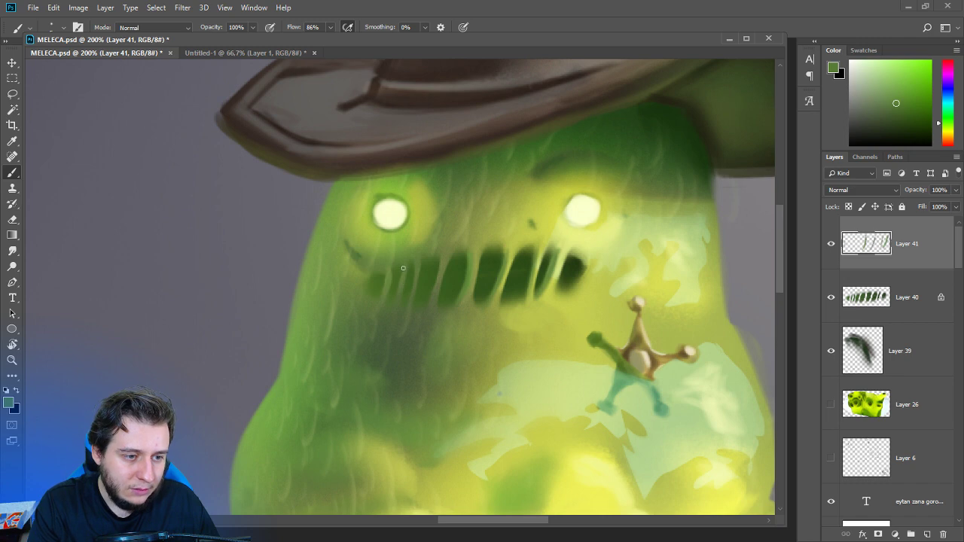
Darken the small slots at the mouth's end away from the star with its sampled dark green and smudge them at 64% strength.
left_click(566, 270, "alt")
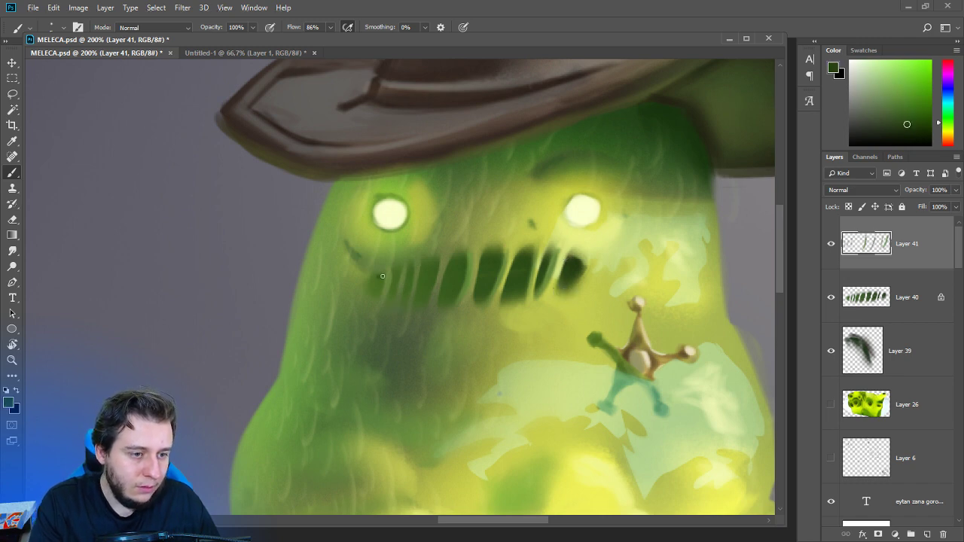
mouse_move(381, 277)
left_mouse_down()
mouse_move(373, 284)
mouse_move(382, 284)
left_mouse_up()
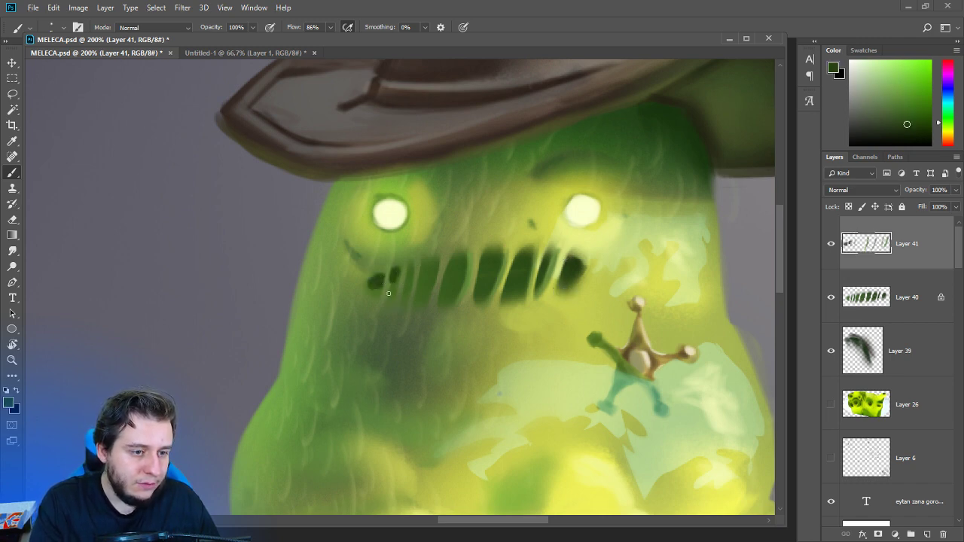
left_click(12, 251)
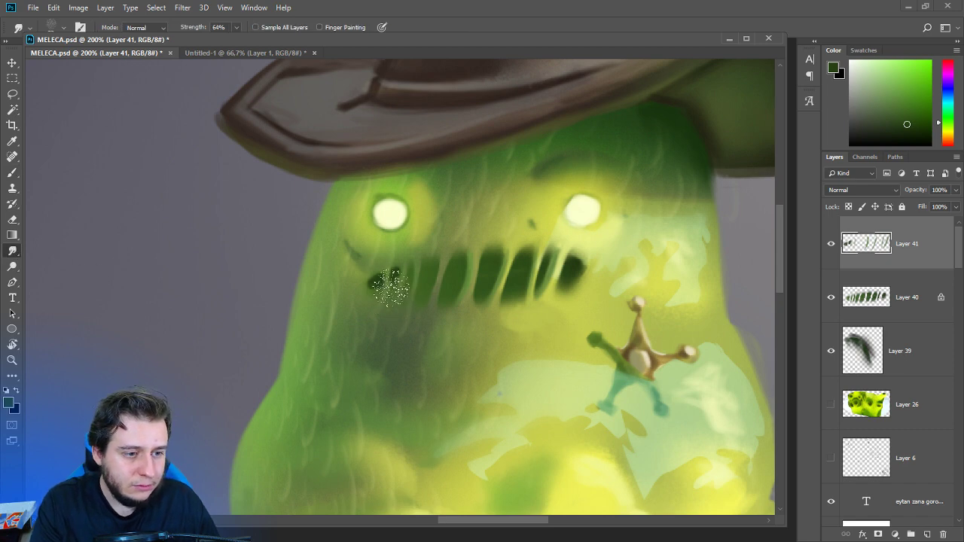
Highlight the slime strands and both mouth corners with thin strokes of sampled greens and pale yellow-green.
key("b")
left_click(399, 226, "alt")
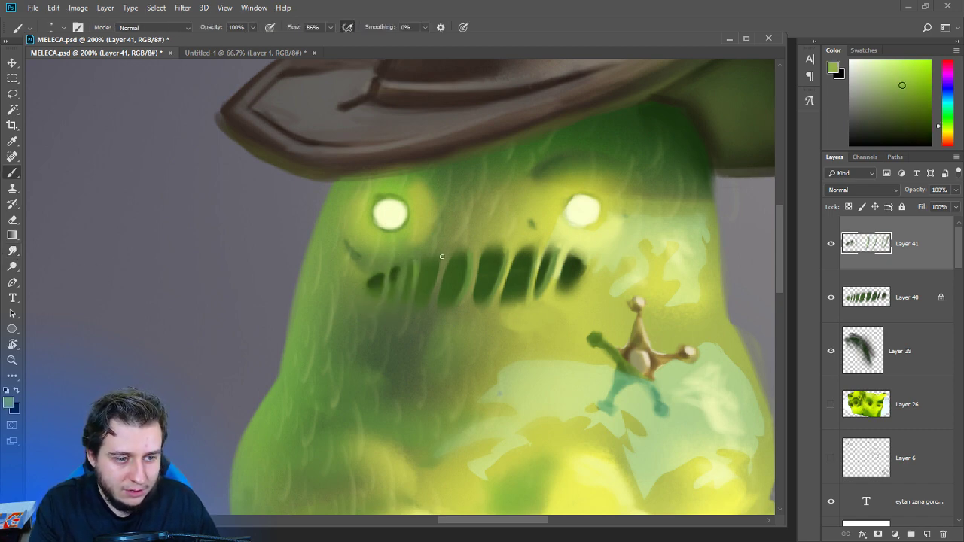
left_click(441, 286, "alt")
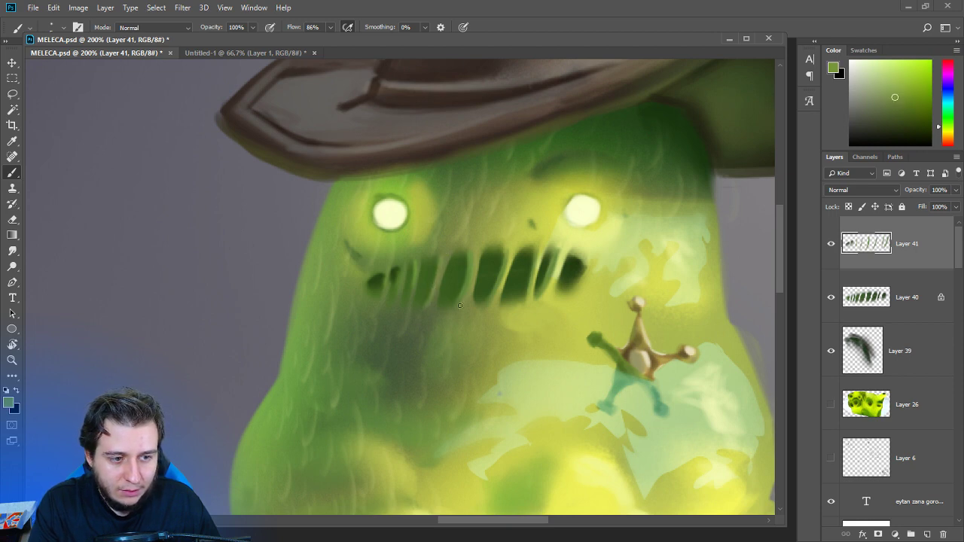
left_click(536, 272, "alt")
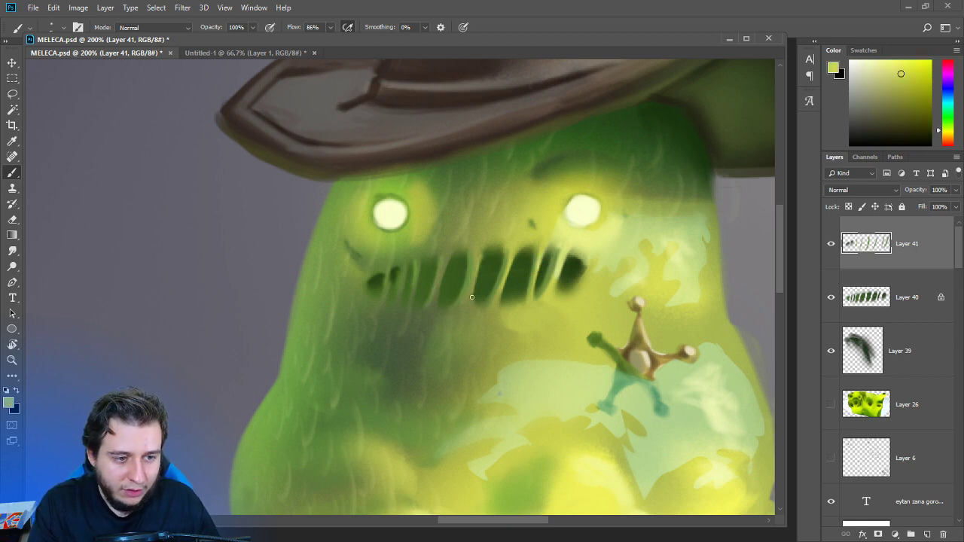
left_click_drag(481, 255, 472, 303)
mouse_move(449, 257)
left_mouse_down()
mouse_move(424, 307)
mouse_move(421, 261)
mouse_move(412, 304)
left_mouse_up()
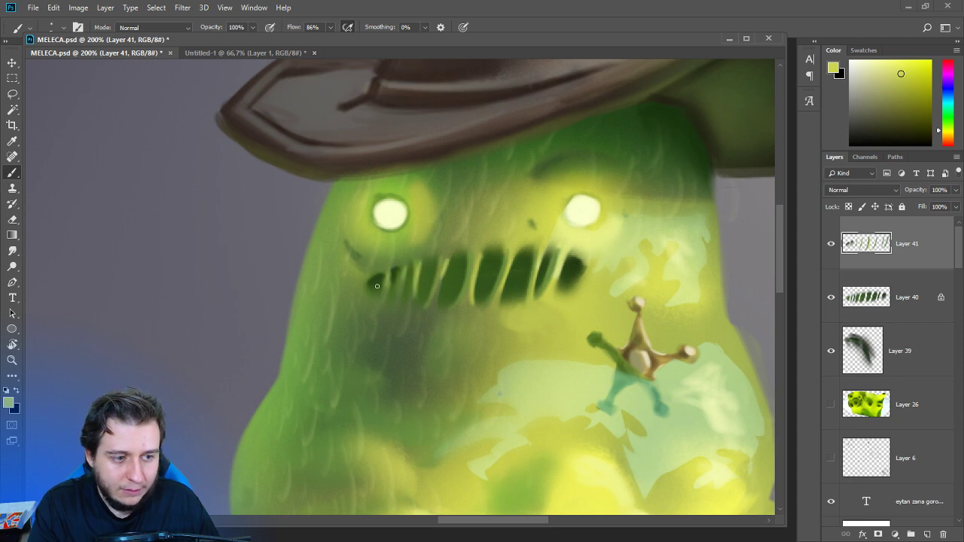
left_click_drag(372, 274, 363, 295)
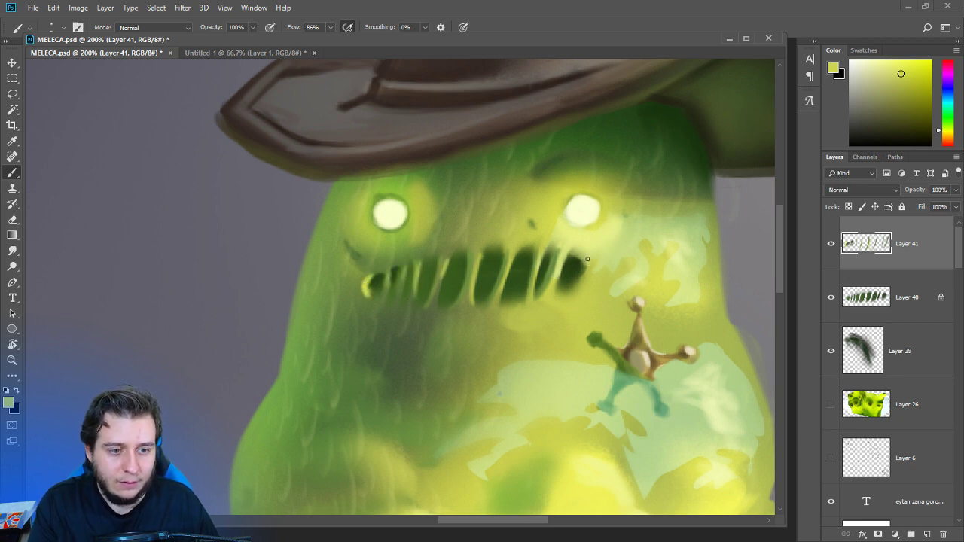
mouse_move(587, 260)
left_mouse_down()
mouse_move(579, 285)
mouse_move(539, 299)
left_mouse_up()
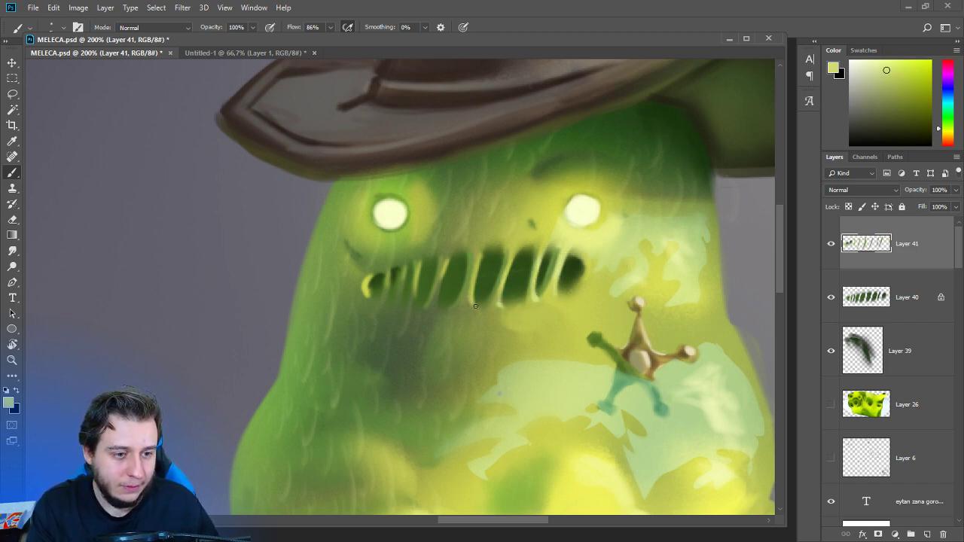
mouse_move(475, 306)
left_mouse_down()
mouse_move(487, 246)
mouse_move(444, 282)
mouse_move(449, 260)
mouse_move(441, 289)
left_mouse_up()
Reduce the smudge brush size and blend the ends of the strand highlights into the slime at 64% strength.
left_click(15, 251)
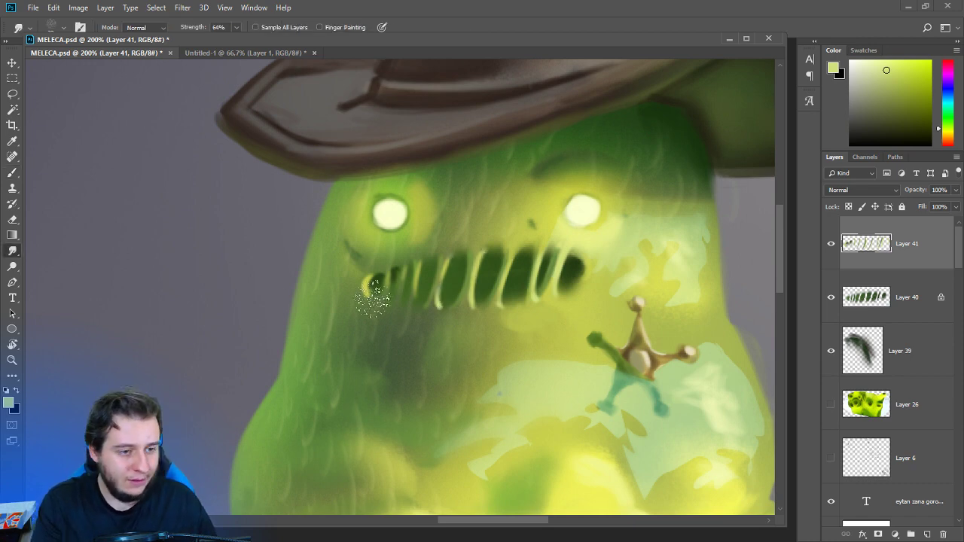
right_click(378, 297)
left_click(490, 192)
left_click_drag(366, 280, 366, 301)
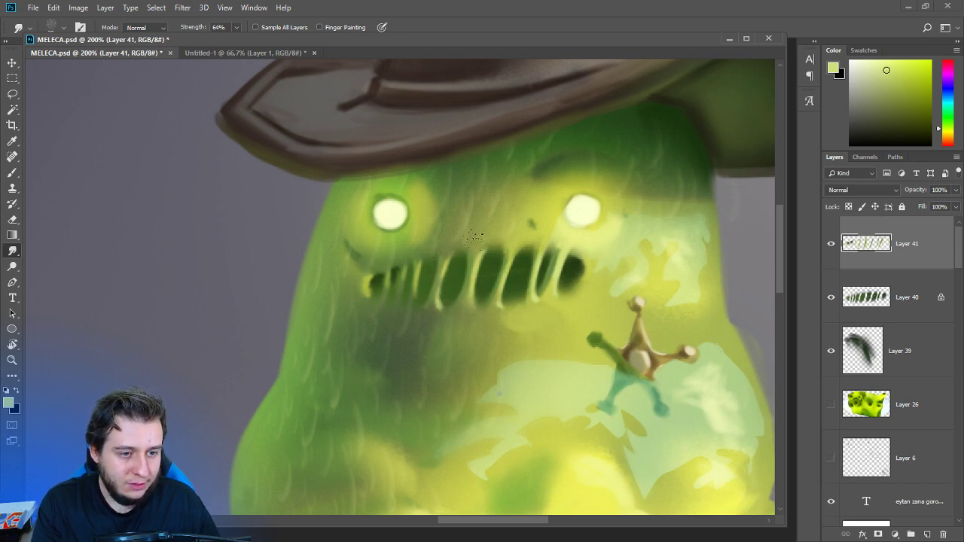
left_click_drag(478, 258, 482, 247)
mouse_move(492, 323)
left_mouse_down()
mouse_move(541, 293)
mouse_move(544, 233)
mouse_move(554, 250)
mouse_move(553, 299)
left_mouse_up()
scroll(559, 298, "down", 3)
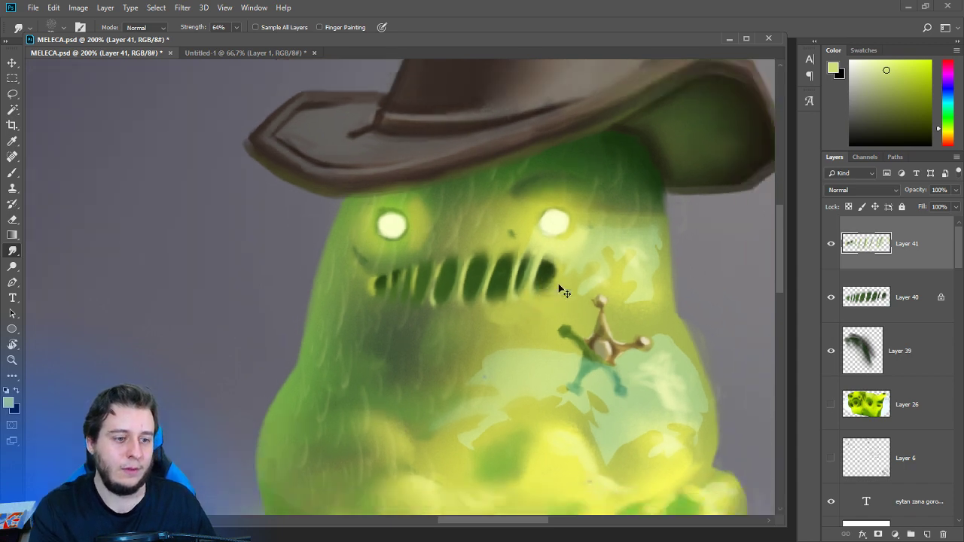
scroll(559, 286, "up", 2)
left_click_drag(543, 287, 618, 241)
left_click_drag(559, 278, 600, 285)
Deepen the narrow mouth slots with a sampled dark green and soften them with the Smudge tool.
key("b")
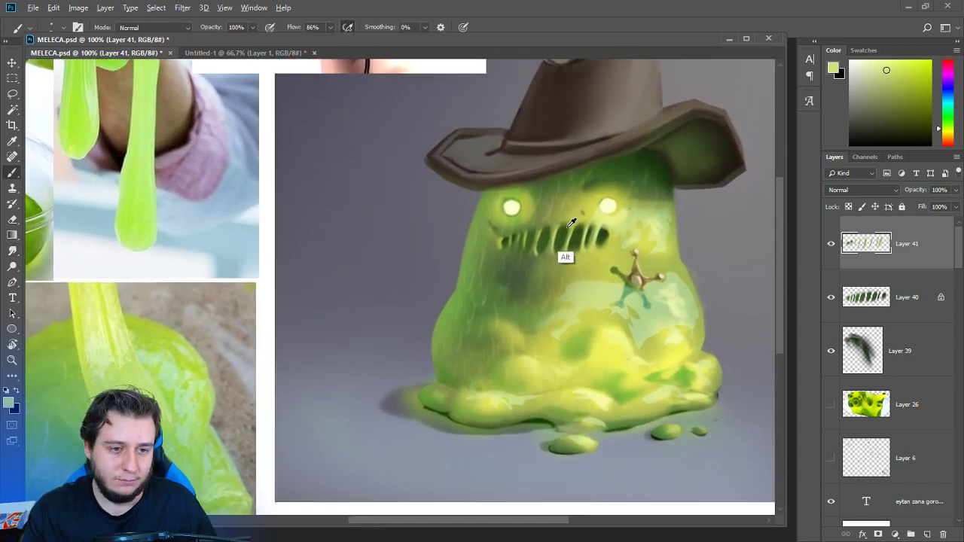
left_click(603, 266, "alt")
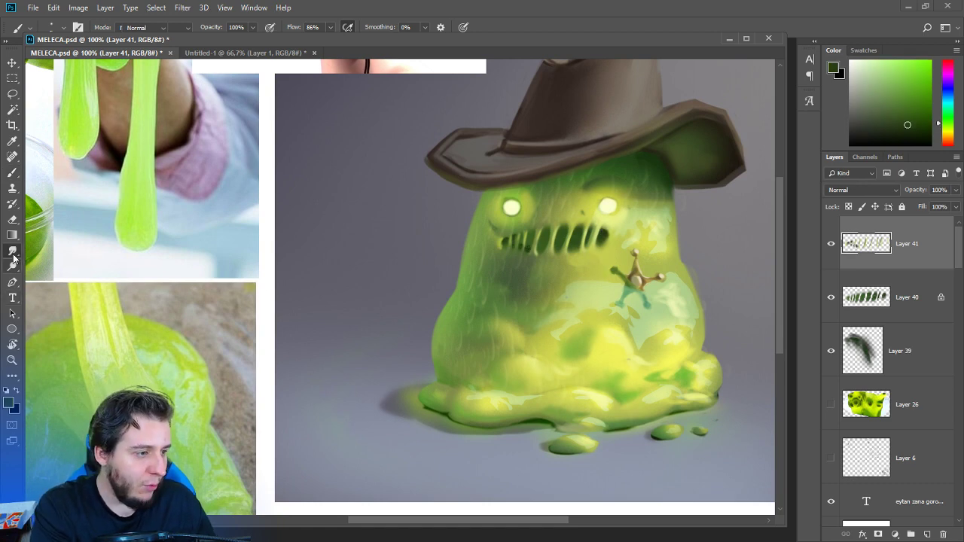
key("r")
right_click(570, 194)
left_click(500, 245)
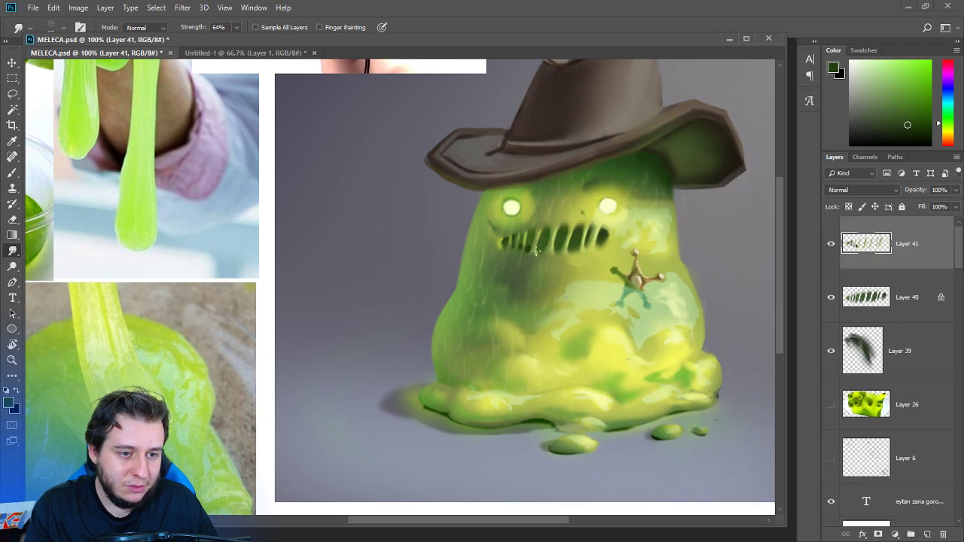
On a new layer, paint a sampled darker green crescent around the lower edge of the eye away from the star.
left_click_drag(557, 263, 530, 315)
key("ctrl+plus")
left_click_drag(584, 280, 461, 291)
key("b")
left_click(445, 243, "alt")
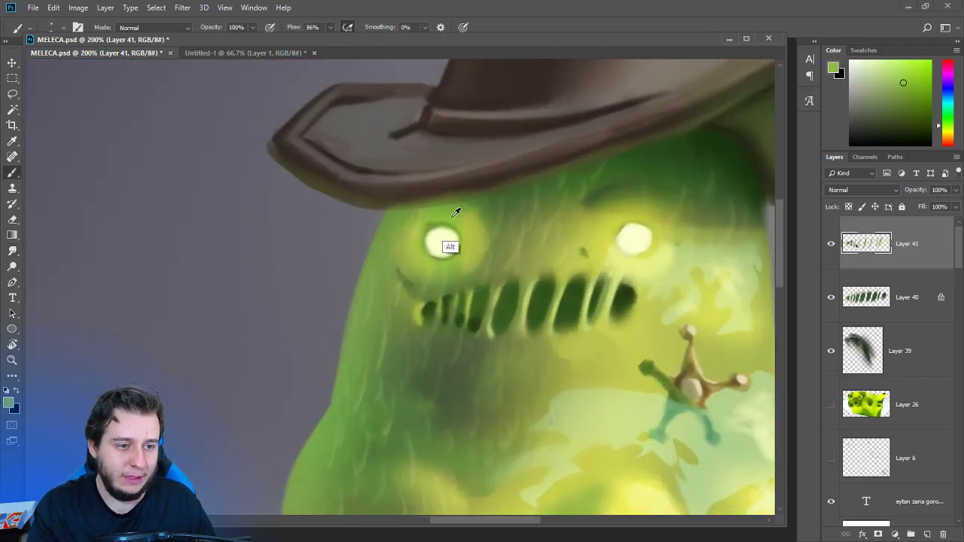
left_click(927, 534)
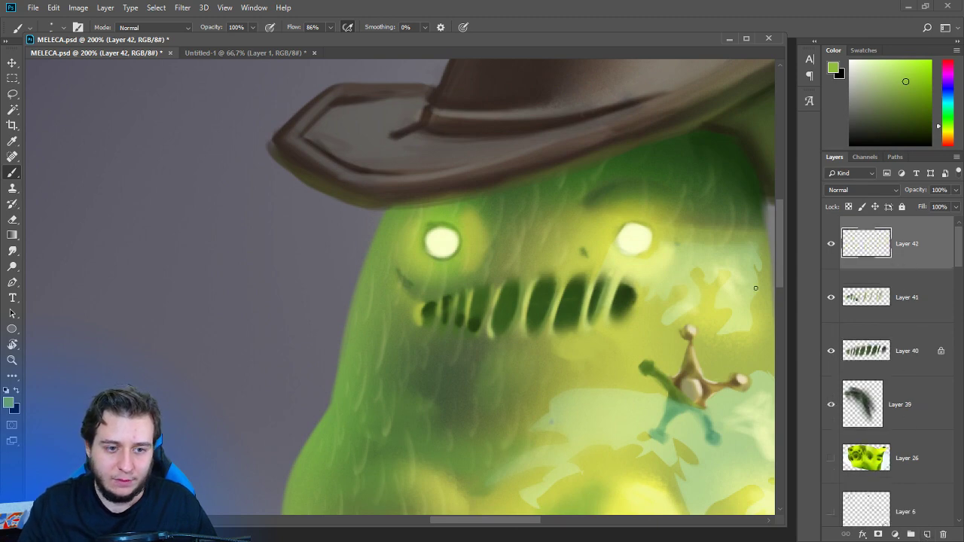
left_click(466, 216, "alt")
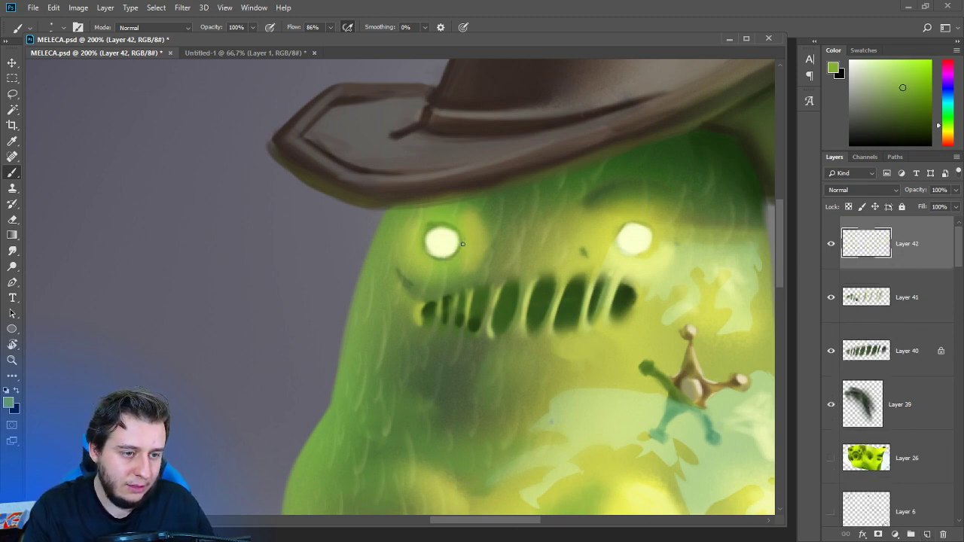
mouse_move(463, 240)
left_mouse_down()
mouse_move(443, 264)
mouse_move(461, 231)
mouse_move(431, 252)
mouse_move(463, 226)
mouse_move(469, 266)
mouse_move(433, 299)
mouse_move(406, 284)
mouse_move(452, 270)
mouse_move(430, 253)
mouse_move(458, 257)
mouse_move(466, 235)
left_mouse_up()
left_click(407, 284, "alt")
mouse_move(467, 241)
left_mouse_down()
mouse_move(447, 261)
mouse_move(460, 238)
left_mouse_up()
Paint a matching green crescent under the star-side eye using the first crescent's sampled color, and smudge the rims.
left_click(449, 260, "alt")
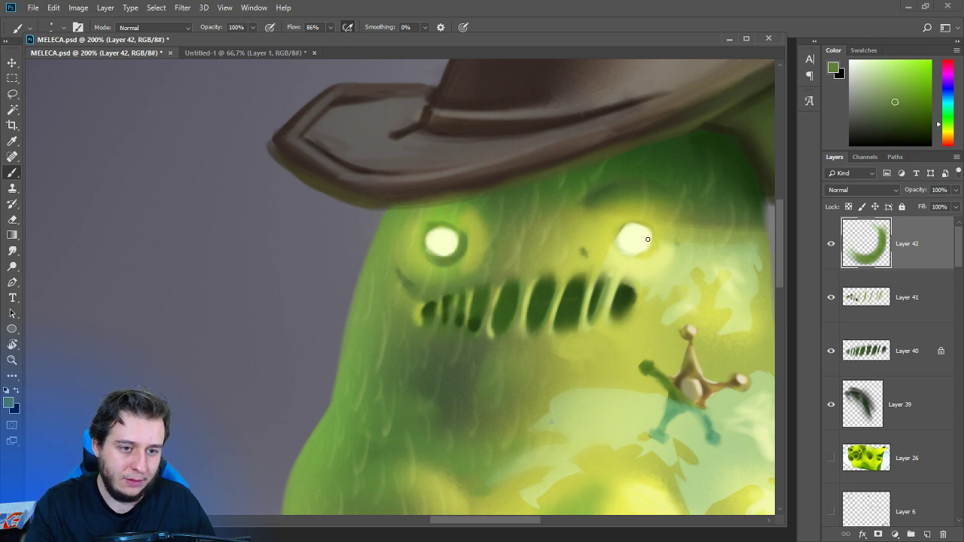
mouse_move(648, 239)
left_mouse_down()
mouse_move(622, 227)
mouse_move(653, 232)
mouse_move(651, 249)
mouse_move(632, 255)
mouse_move(658, 241)
left_mouse_up()
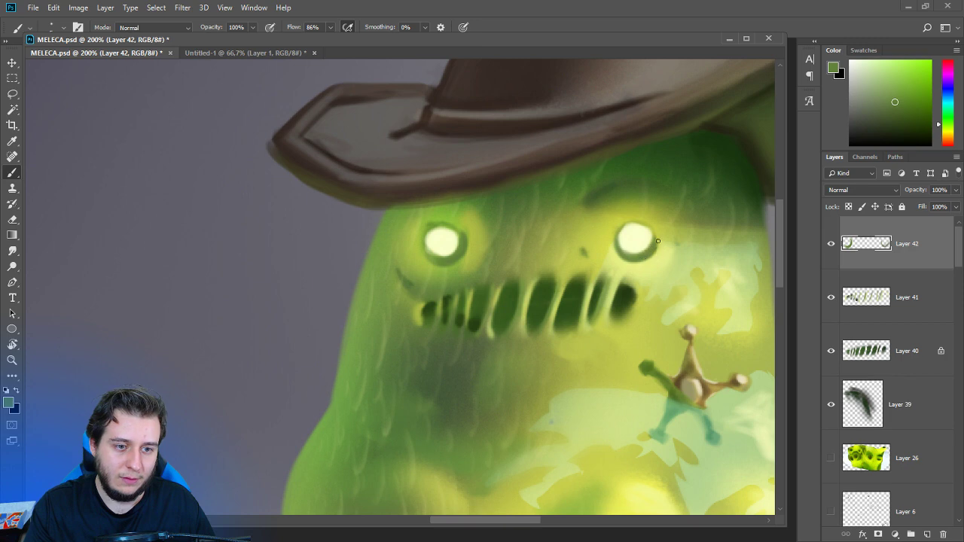
key("r")
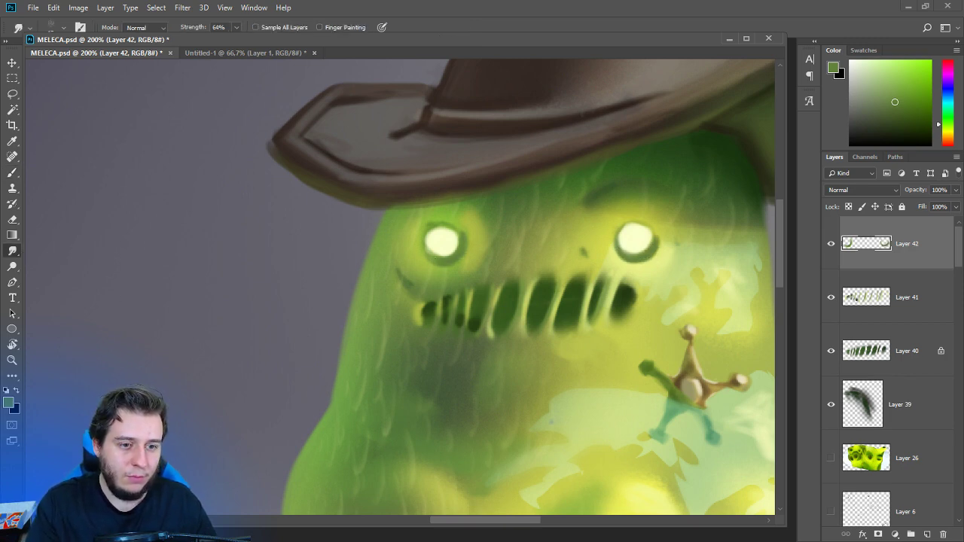
Merge the star's green tint layer, Layer 36, down into the star layer.
left_click_drag(658, 292, 602, 214)
key("v")
left_click(613, 310, "ctrl")
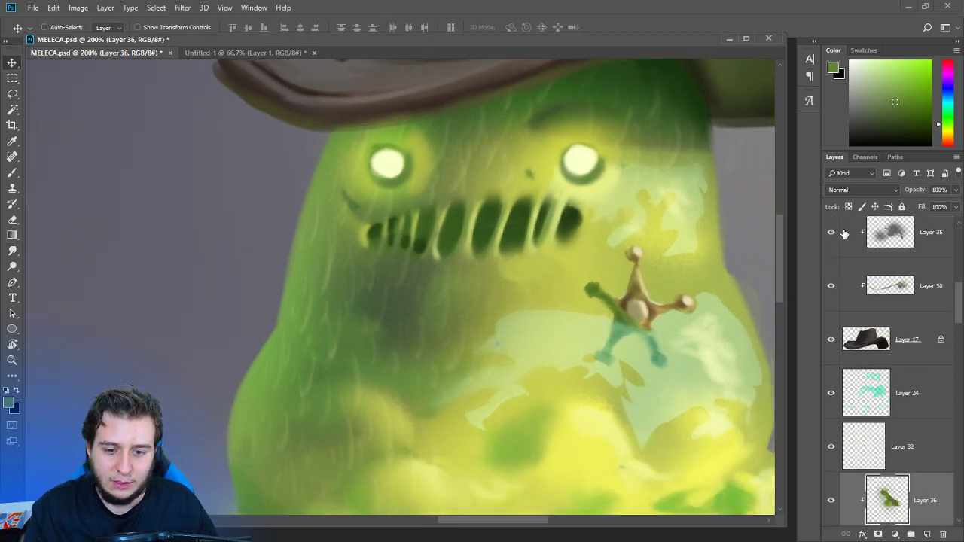
key("ctrl+e")
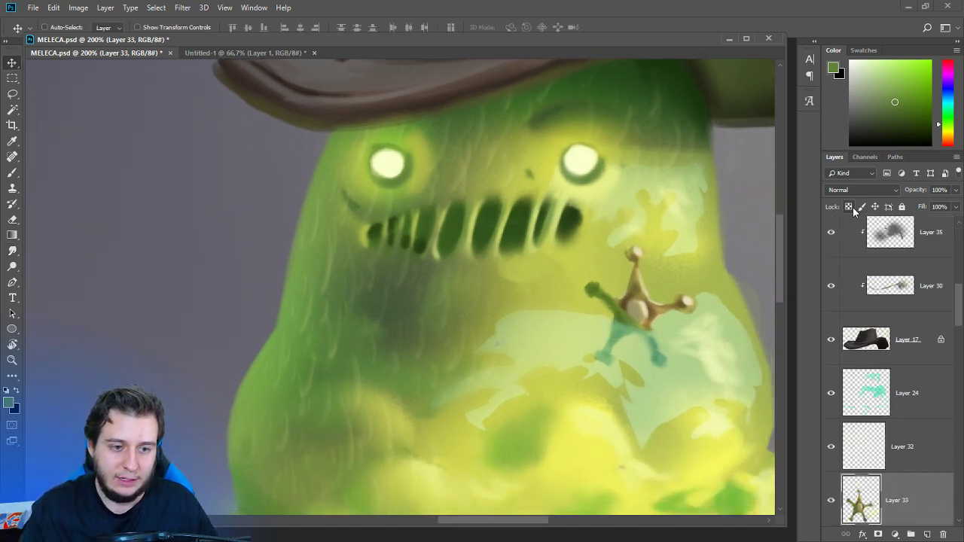
Set the smudge brush to 37 px and blur the star's submerged green and teal points into the slime.
left_click(12, 250)
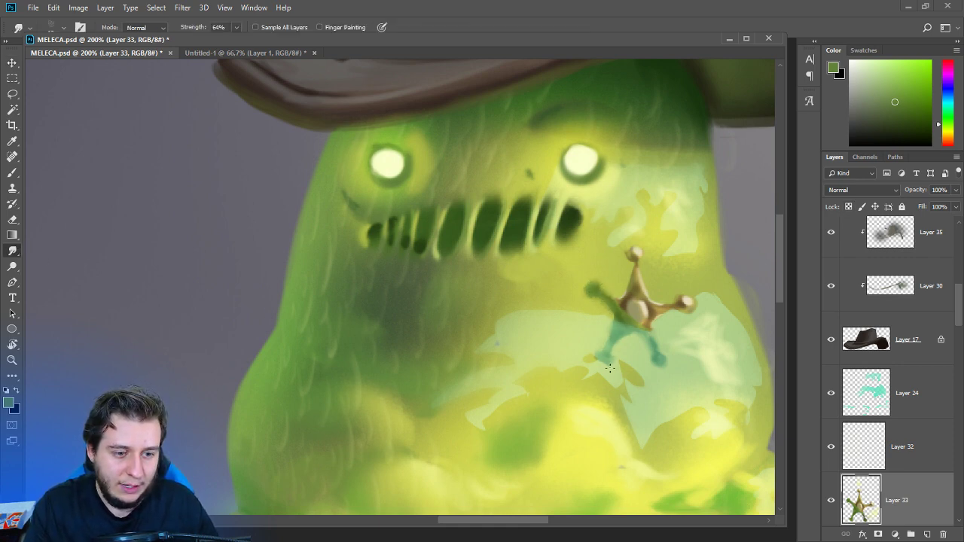
right_click(628, 341)
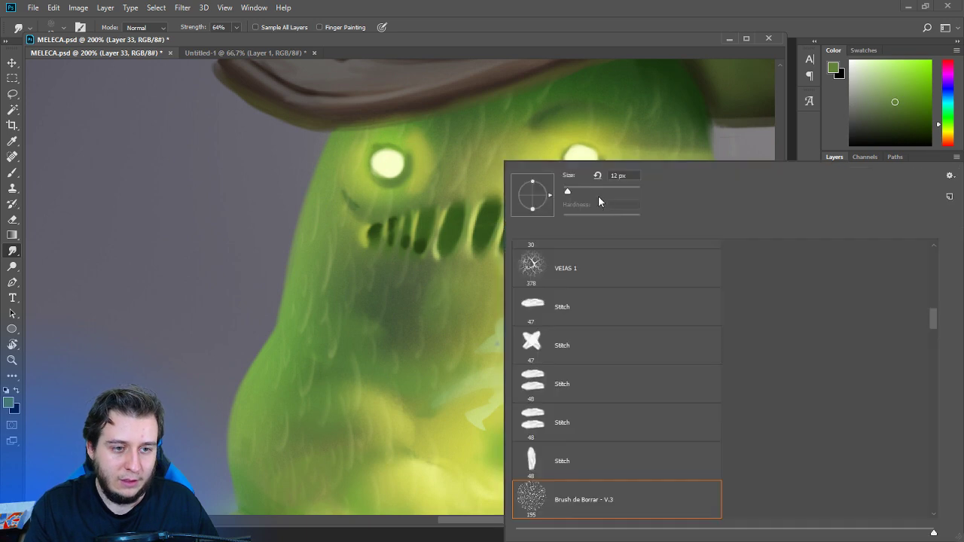
left_click(578, 192)
left_click(594, 147)
mouse_move(595, 353)
left_mouse_down()
mouse_move(591, 285)
mouse_move(595, 320)
mouse_move(627, 362)
mouse_move(661, 361)
mouse_move(584, 299)
mouse_move(621, 377)
left_mouse_up()
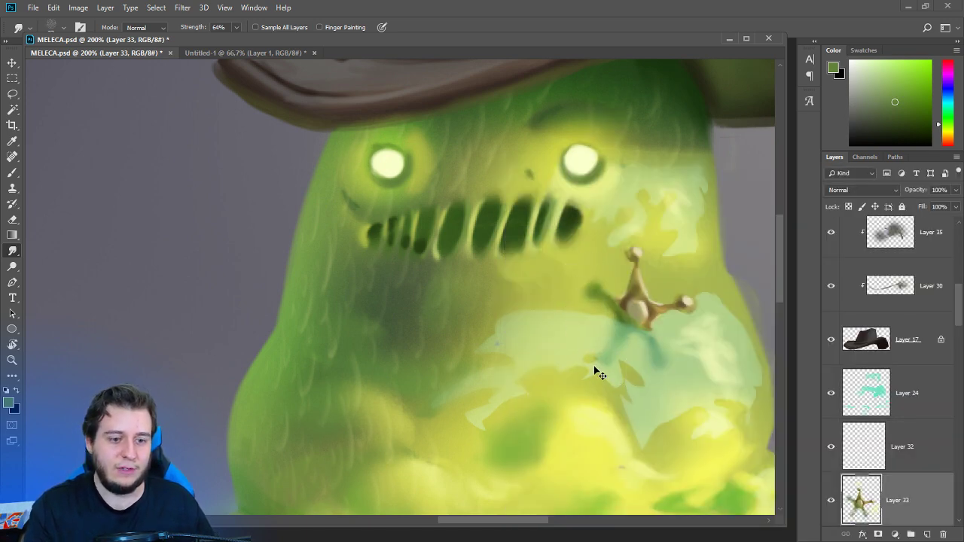
scroll(595, 369, "down", 5)
scroll(599, 373, "up", 5)
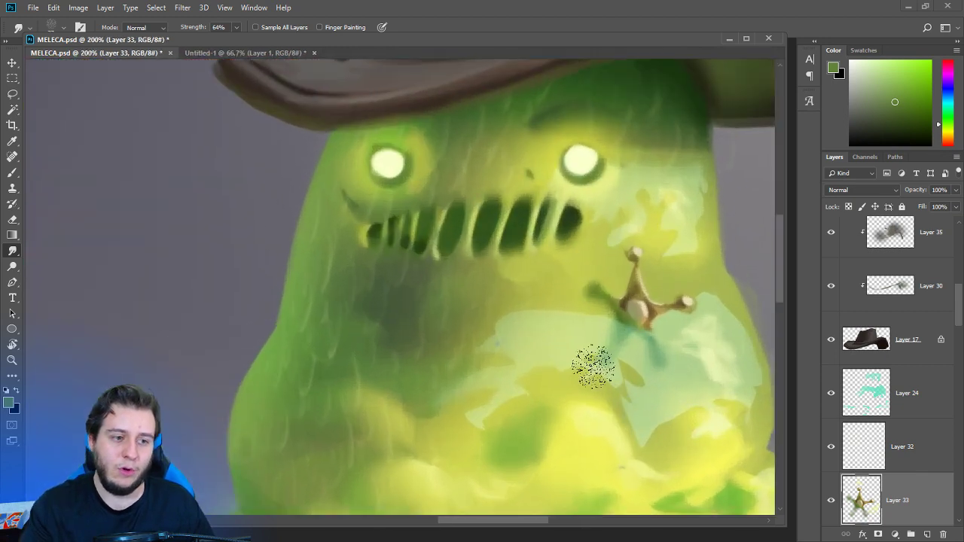
On Layer 41, reduce the smudge brush size, soften the narrow mouth strands, and save the document.
left_click(429, 251, "ctrl")
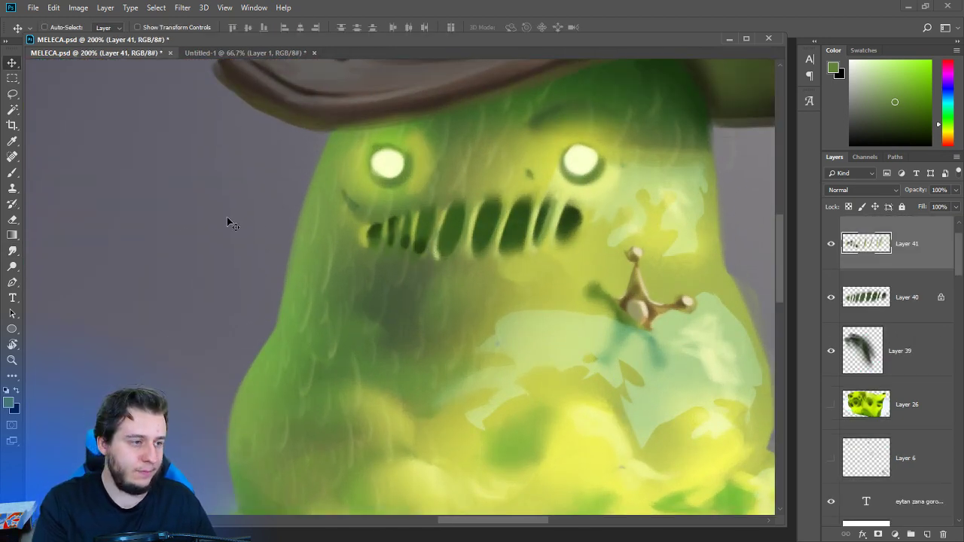
left_click(12, 250)
right_click(545, 209)
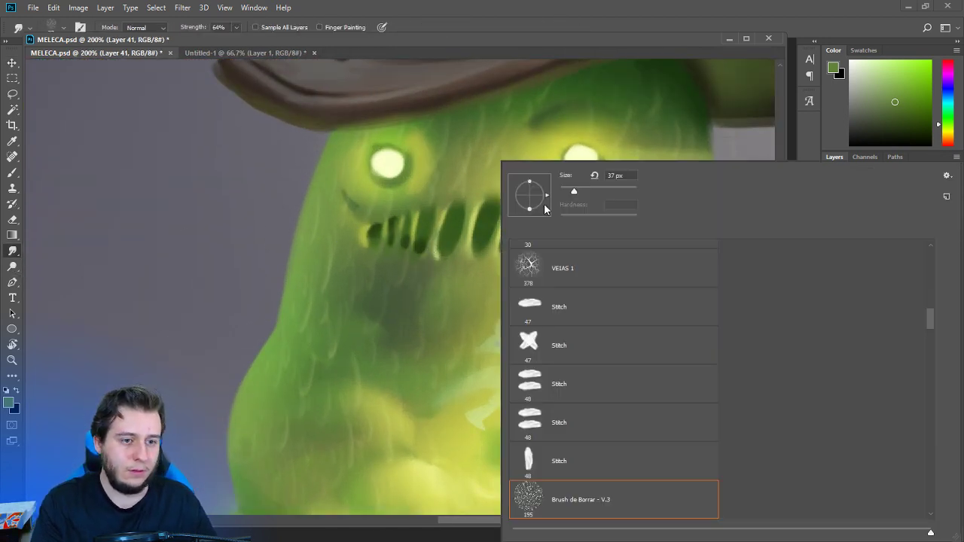
left_click(565, 191)
left_click(419, 239)
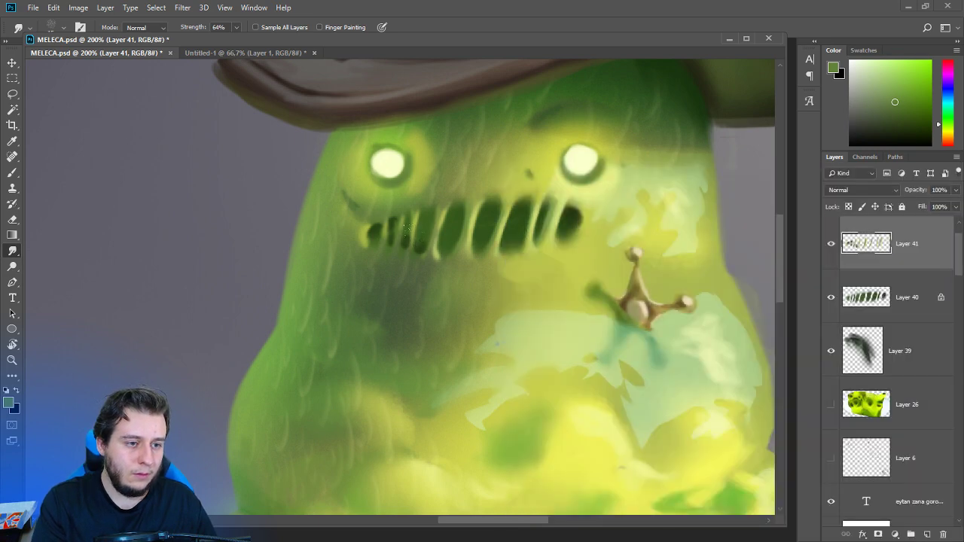
scroll(399, 283, "down", 3)
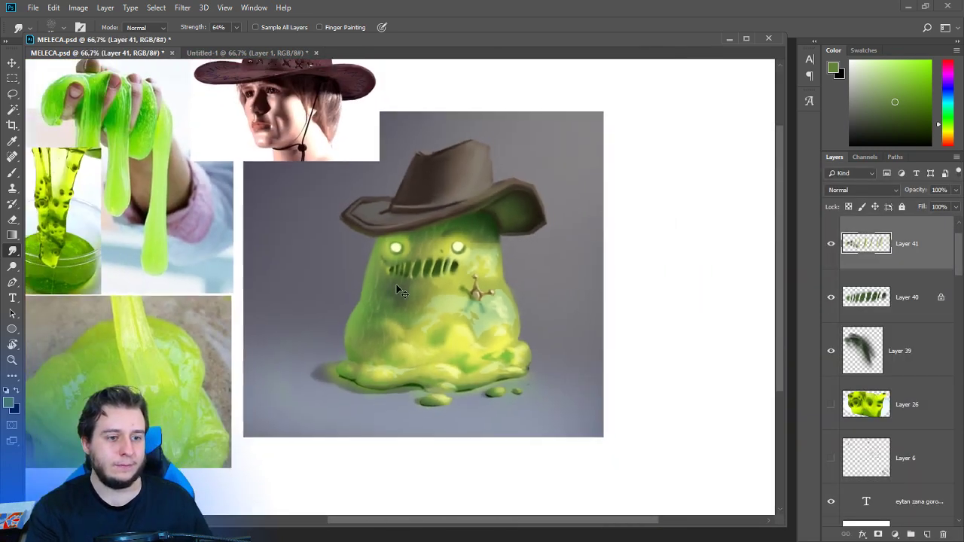
scroll(399, 290, "up", 1)
key("ctrl+s")
left_click_drag(588, 328, 615, 336)
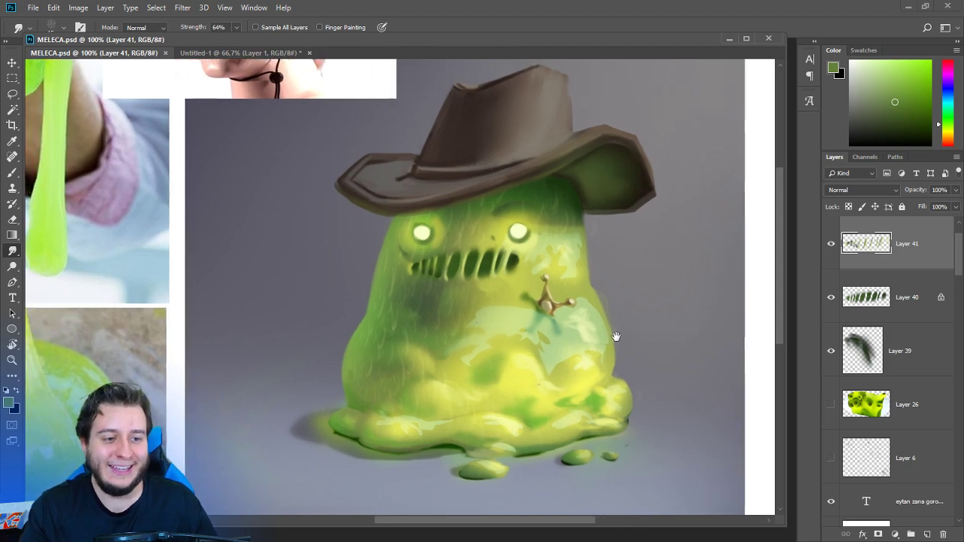
On Layer 42, smudge the rim of the eye away from the star and save the document.
key("v")
left_click(530, 248, "ctrl")
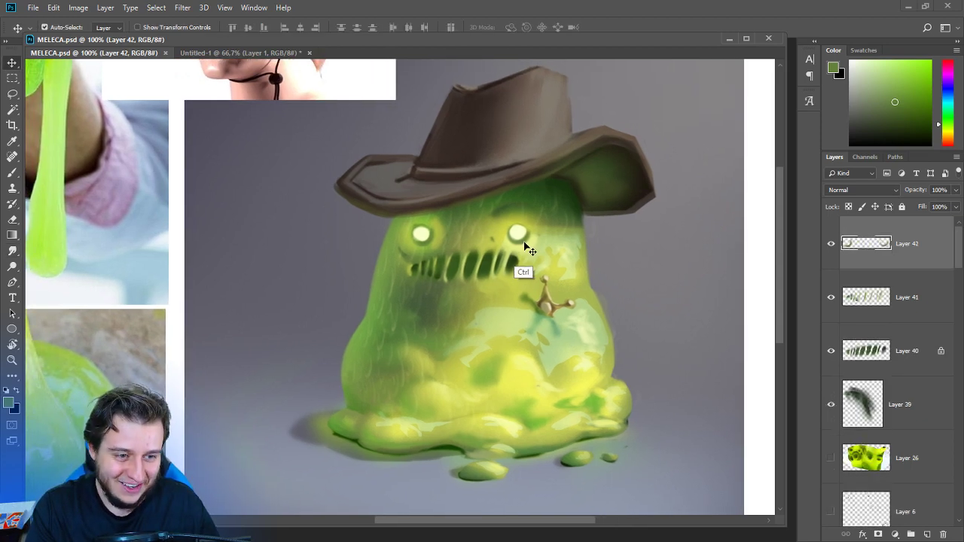
left_click(13, 253)
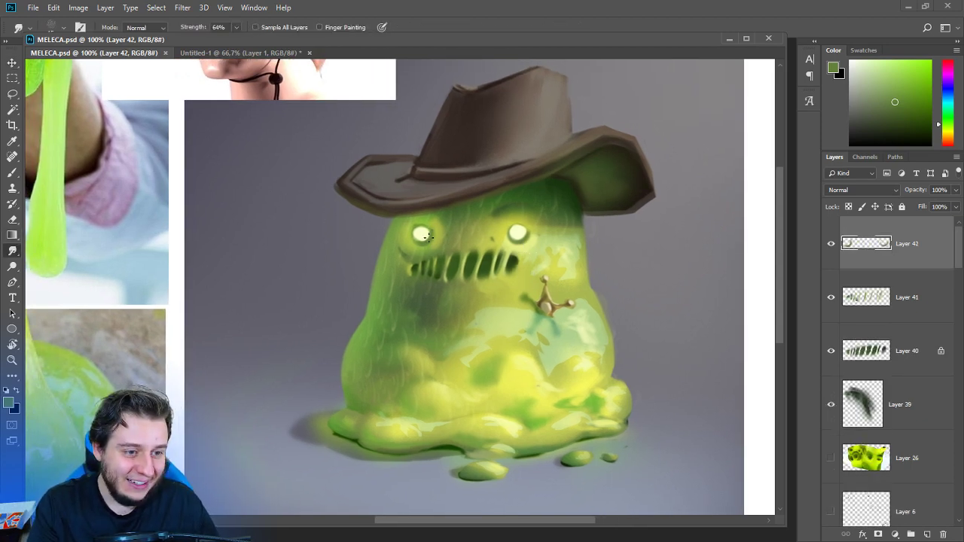
left_click_drag(428, 237, 431, 232)
key("ctrl+minus")
key("ctrl+minus")
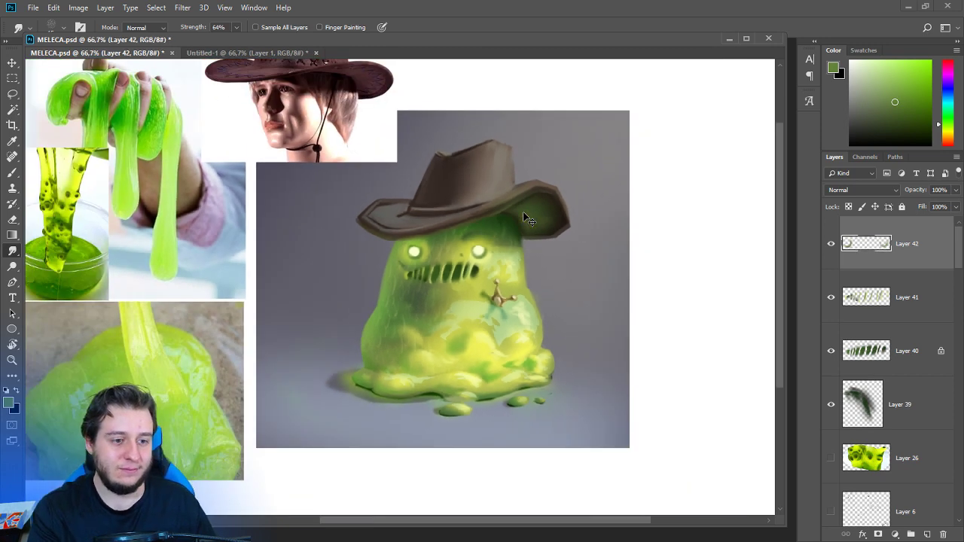
key("ctrl+plus")
key("ctrl+plus")
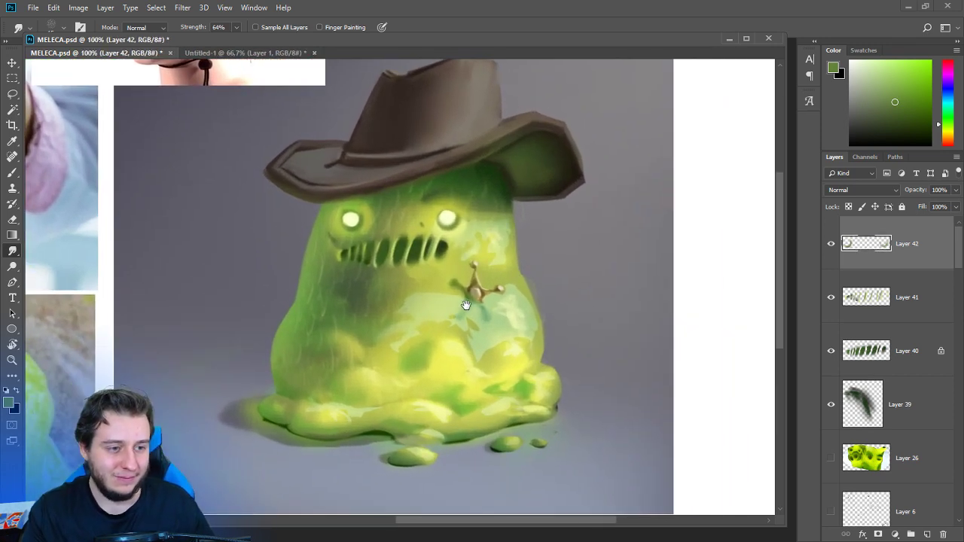
key("ctrl+s")
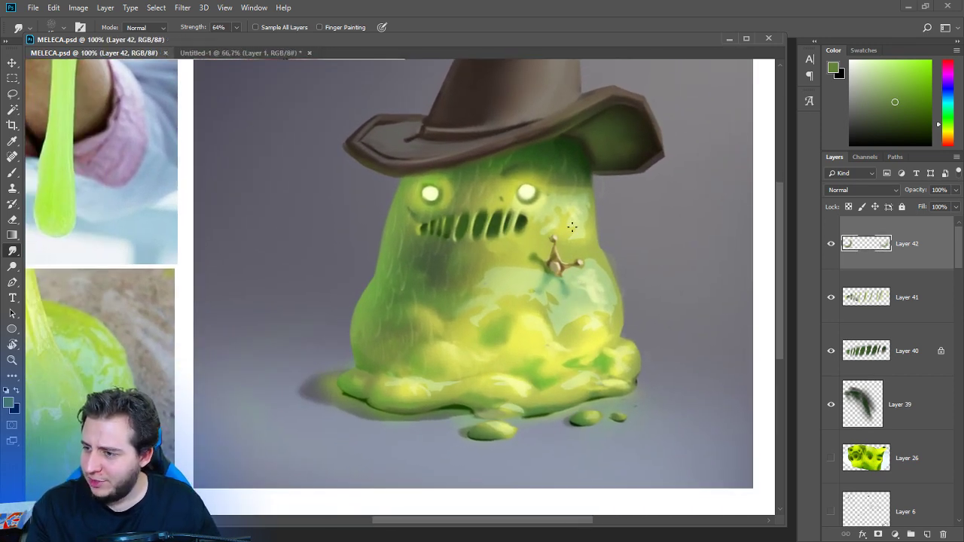
Compare the painted slime with the slime character and slime photo references.
left_click_drag(335, 256, 481, 197)
left_click_drag(445, 241, 558, 218)
mouse_move(506, 234)
left_mouse_down()
mouse_move(527, 254)
mouse_move(648, 249)
left_mouse_up()
left_click_drag(396, 255, 522, 287)
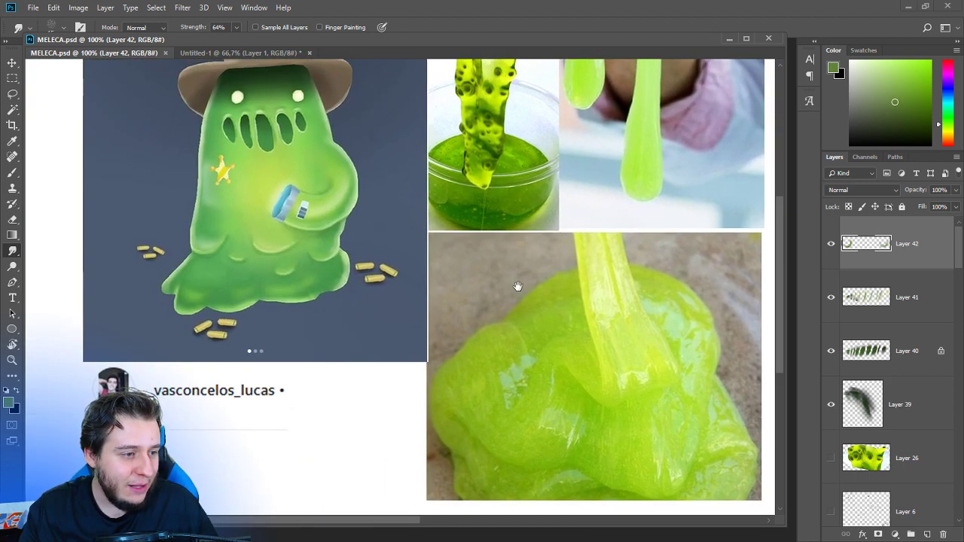
scroll(471, 340, "right", 10)
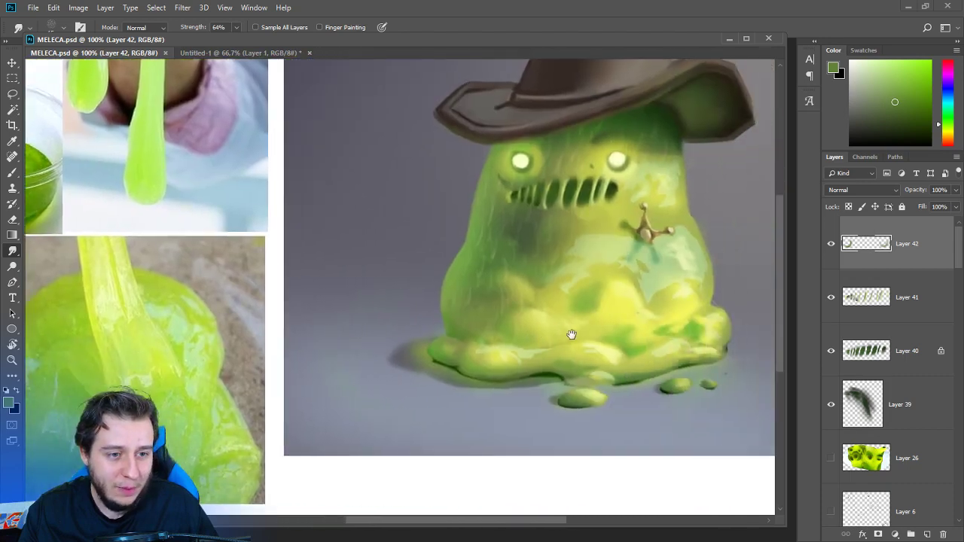
scroll(576, 381, "up", 2)
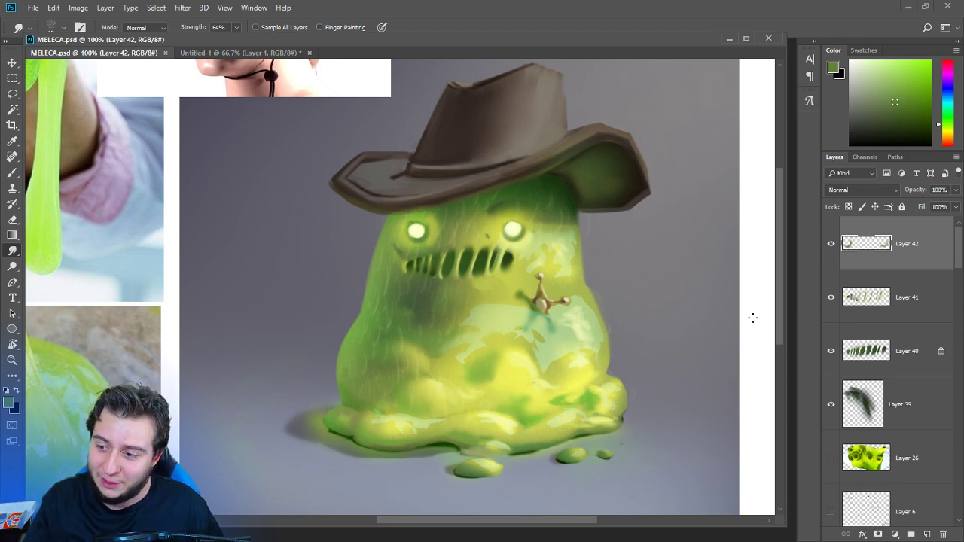
left_click_drag(520, 268, 563, 249)
Choose the Chalky Square Painting brush and reduce it to a small size.
key("b")
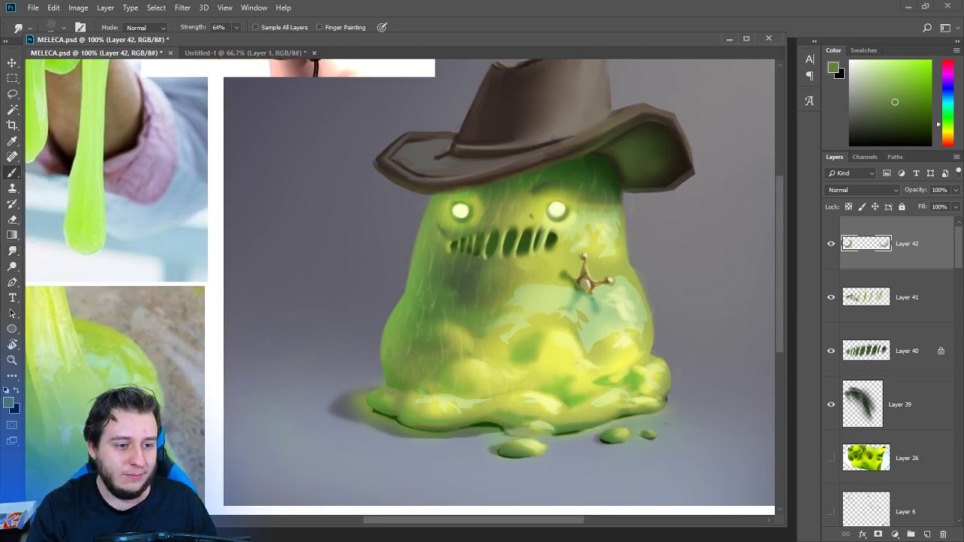
right_click(492, 276)
left_click_drag(917, 268, 914, 249)
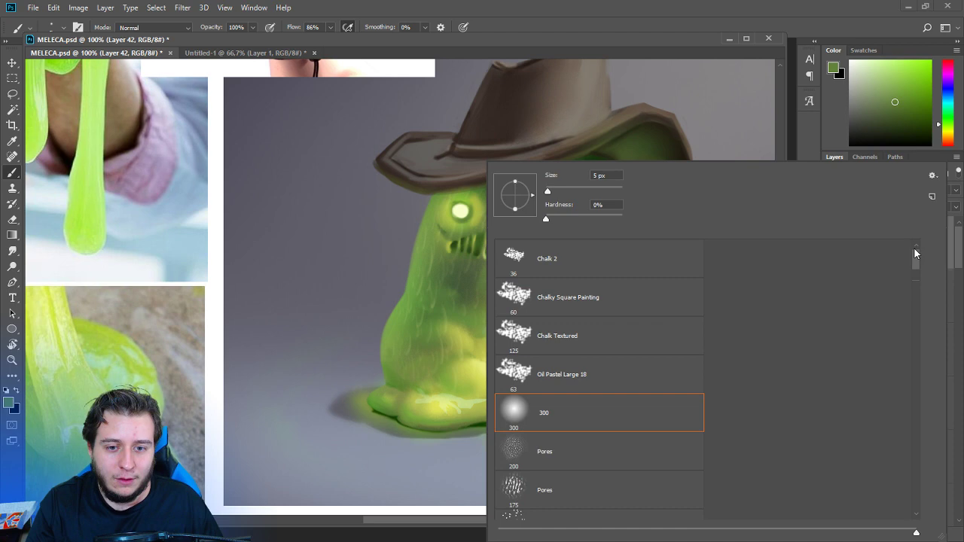
left_click(557, 307)
left_click(556, 193)
left_click(584, 71)
left_click_drag(484, 214, 501, 322)
right_click(509, 319)
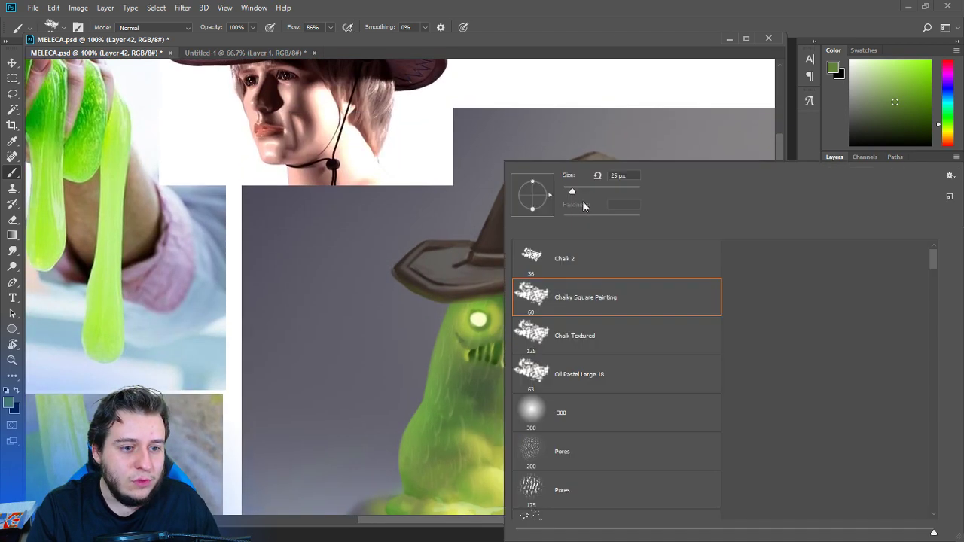
left_click_drag(572, 193, 568, 194)
left_click(604, 55)
Stretch the ground shadow on Layer 14 outward from the slime's base, to about 113% width.
key("ctrl+minus")
key("ctrl+minus")
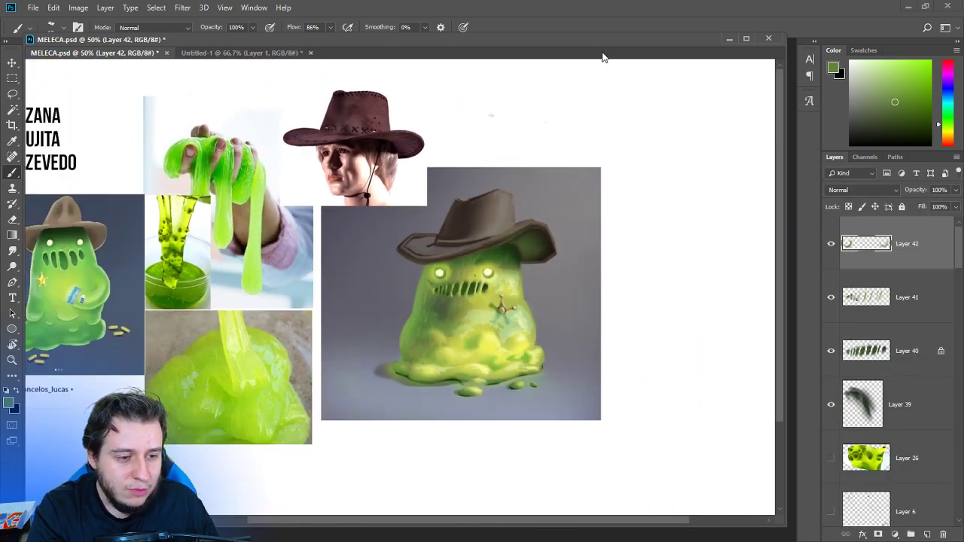
key("ctrl+plus")
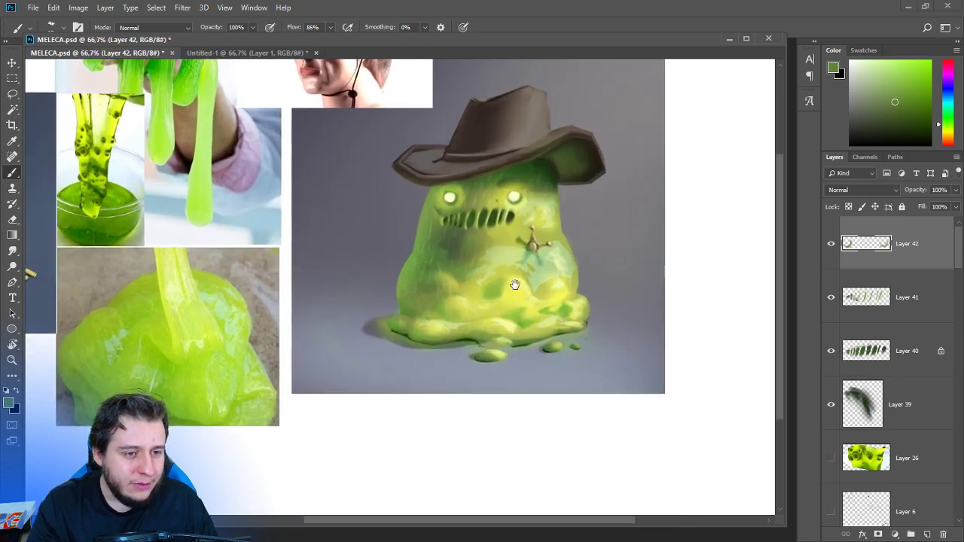
left_click_drag(514, 285, 598, 299)
left_click_drag(512, 324, 568, 311)
left_click(513, 336, "ctrl")
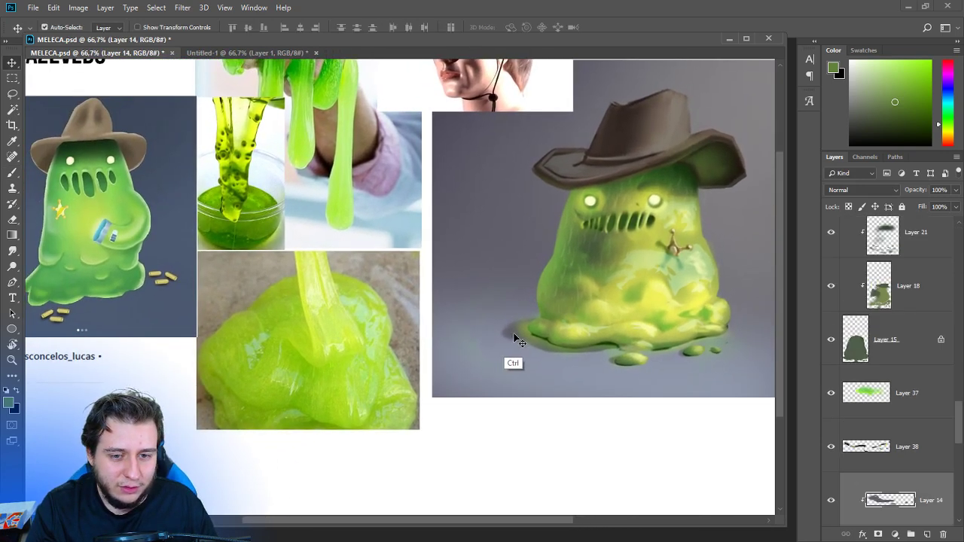
key("ctrl+t")
left_click_drag(497, 340, 467, 337)
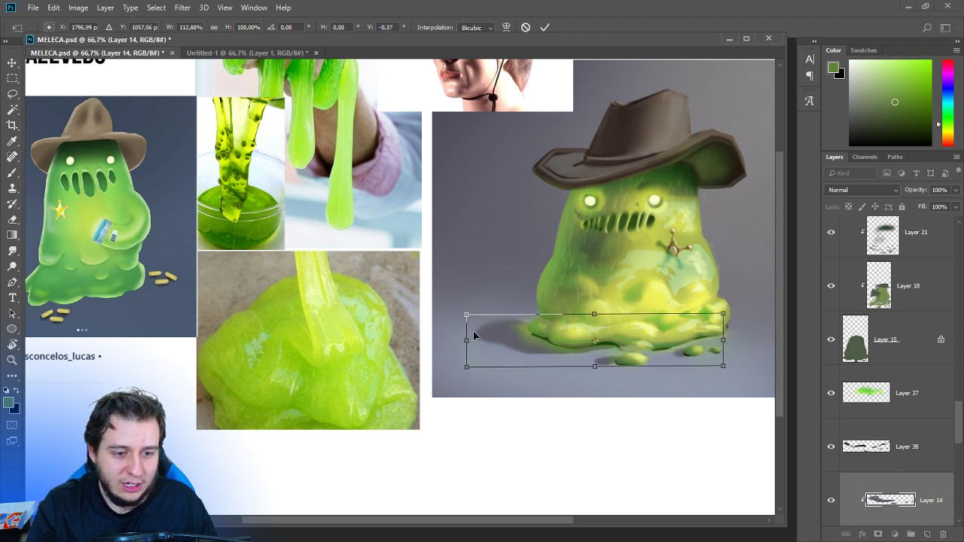
key("Return")
Sample the gray-blue of the ground and paint shadows beneath the small slime droplets.
key("b")
left_click(497, 361, "alt")
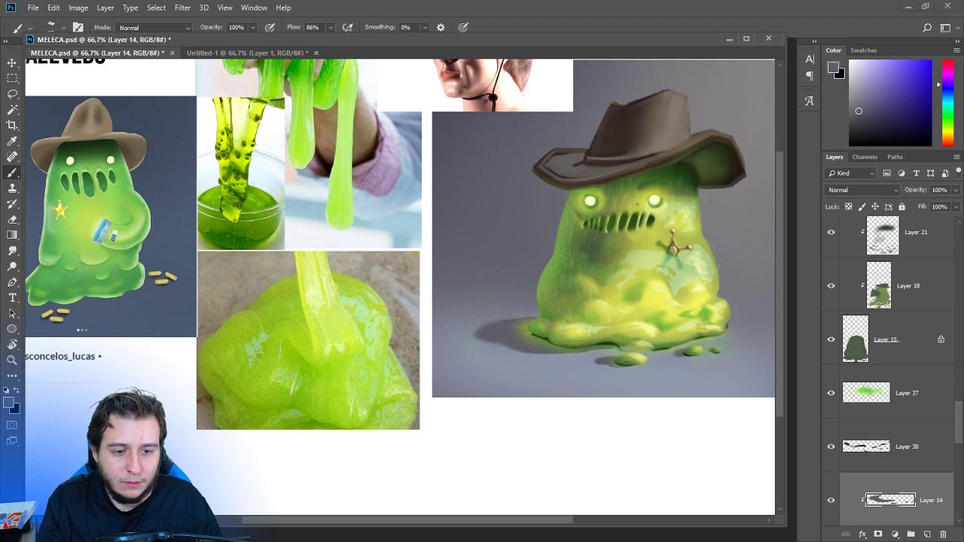
left_click_drag(619, 362, 683, 352)
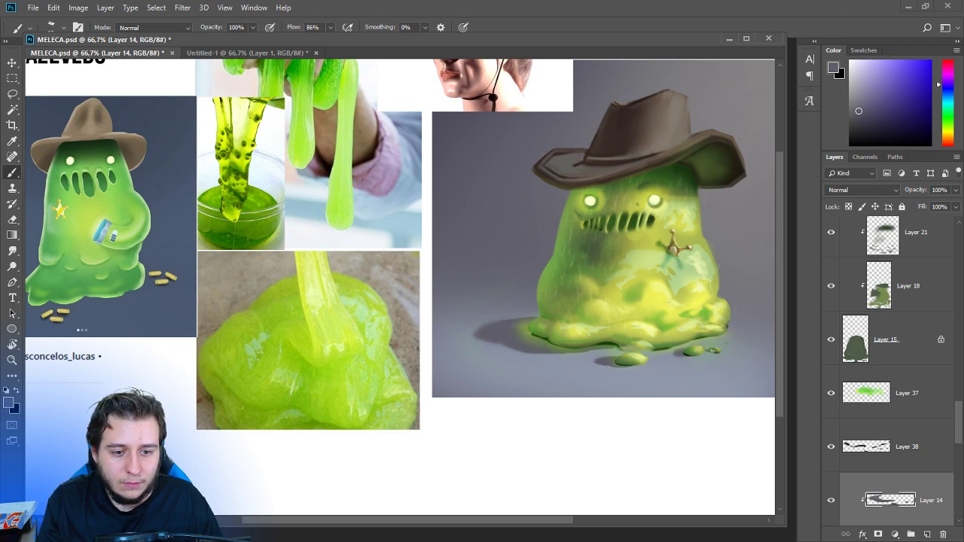
Enlarge the smudge brush and soften the edges of the ground shadow beside the slime and around the droplets.
key("e")
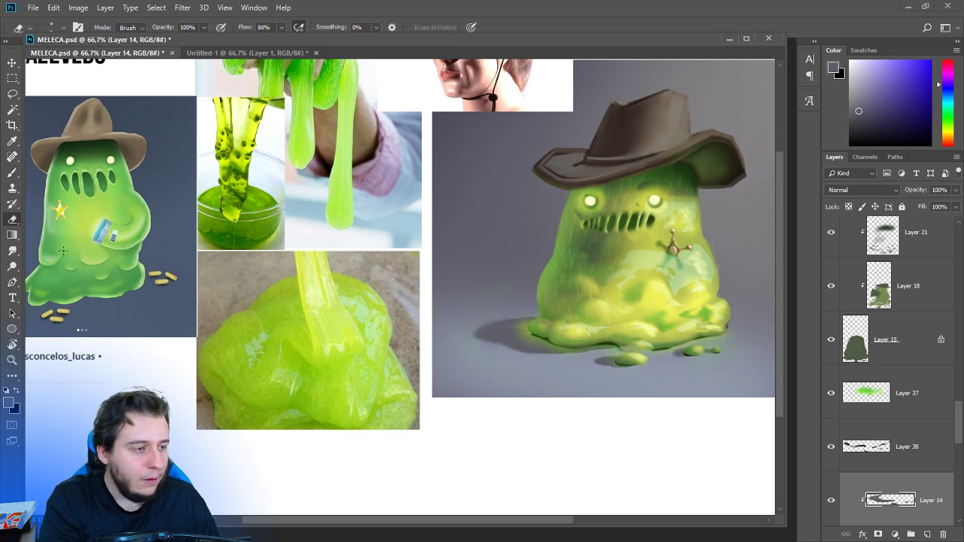
left_click(12, 250)
right_click(549, 259)
key("Return")
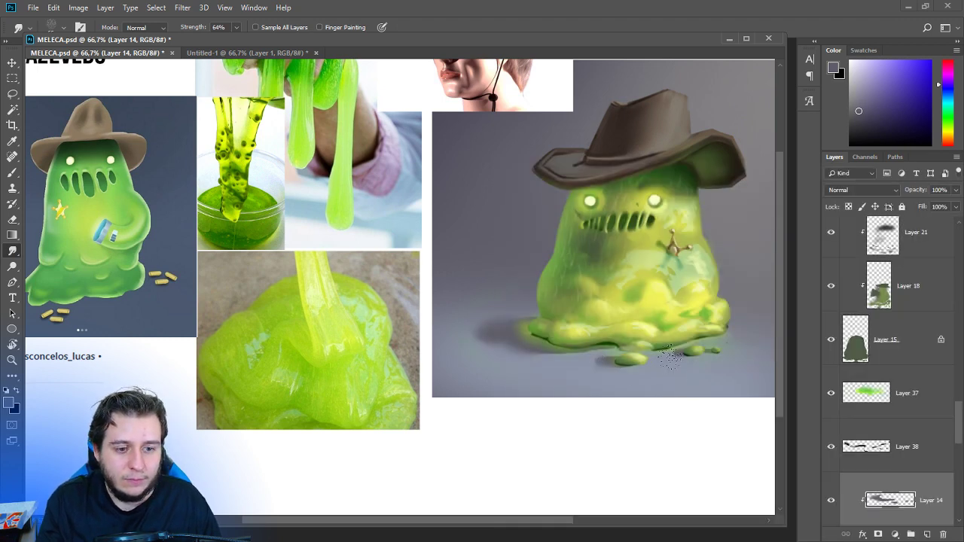
Enlarge the soft round eraser and fade the lower edge of the ground shadow in front of the slime.
key("e")
right_click(503, 347)
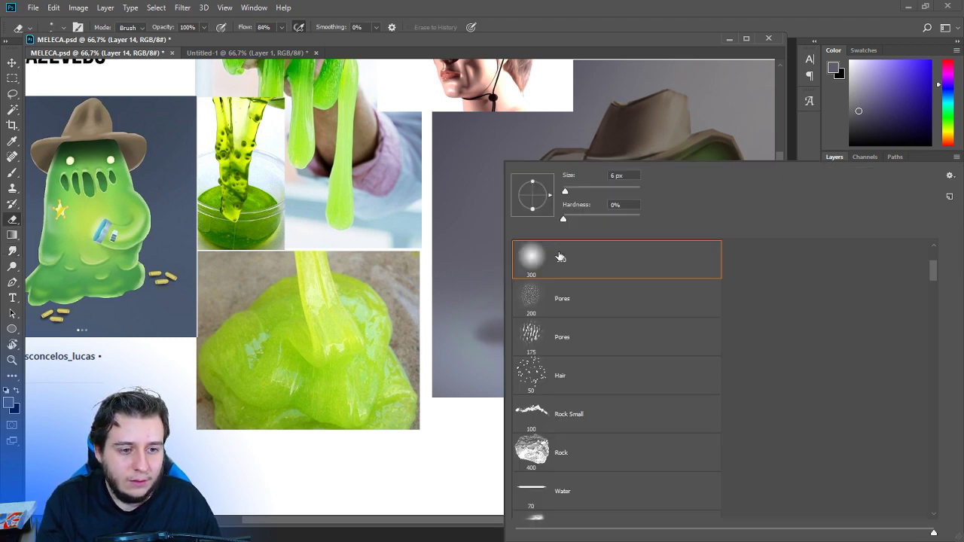
left_click(575, 191)
left_click(478, 352)
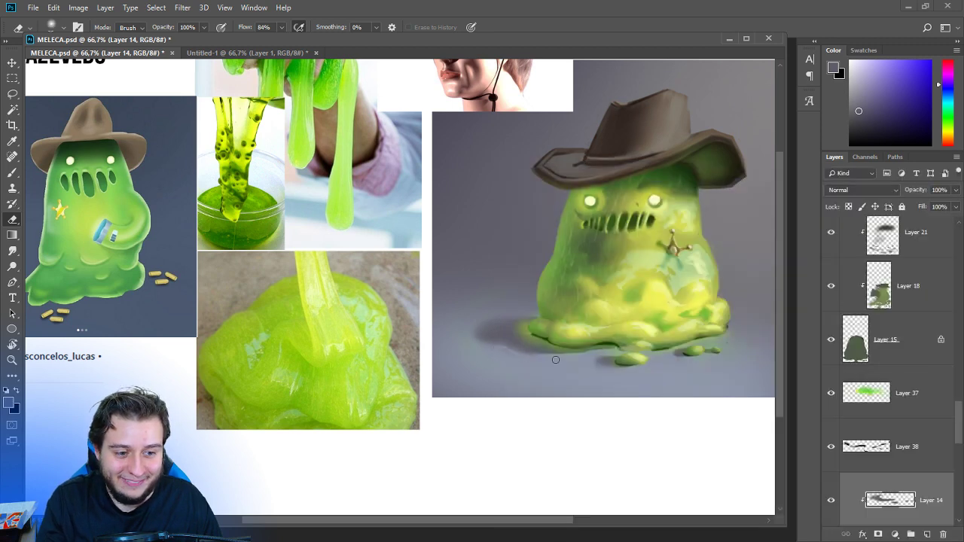
left_click_drag(521, 352, 577, 354)
key("b")
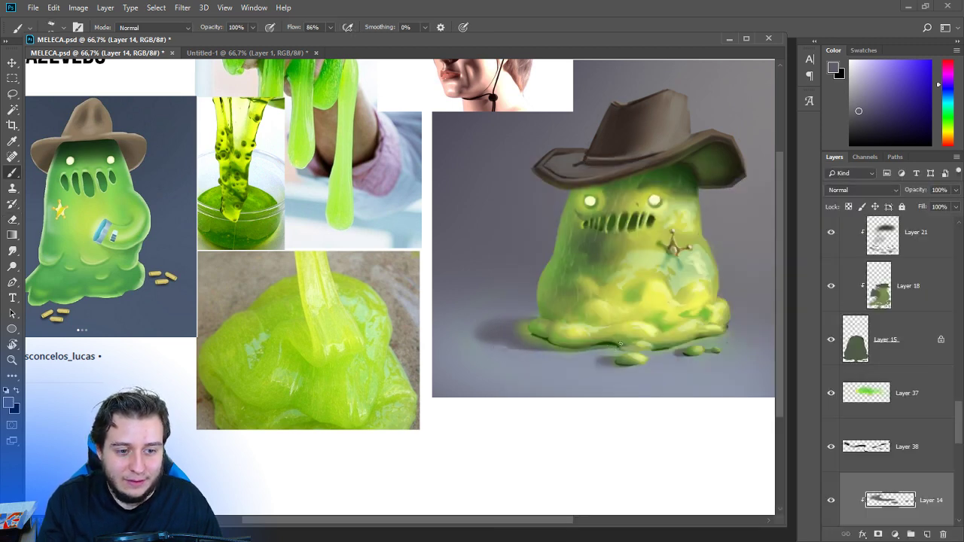
left_click(12, 251)
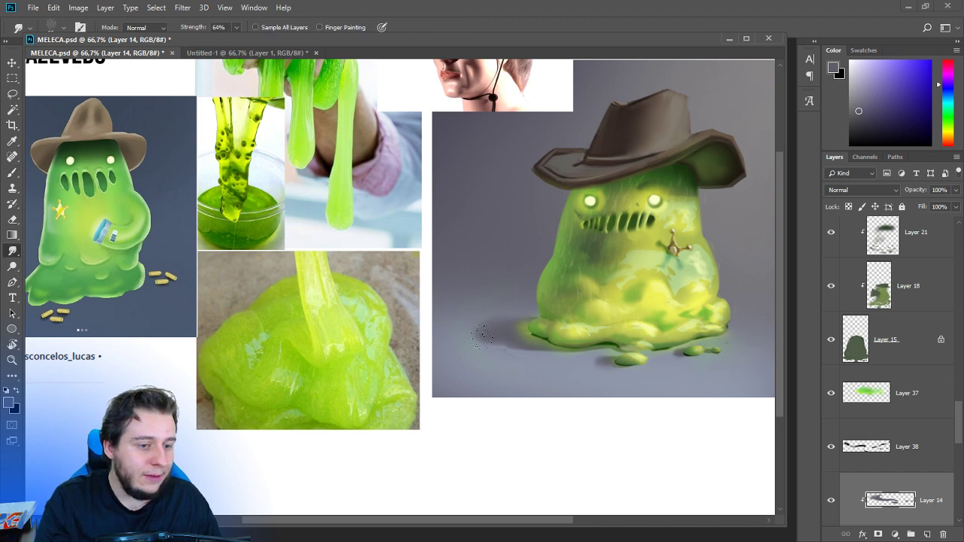
key("b")
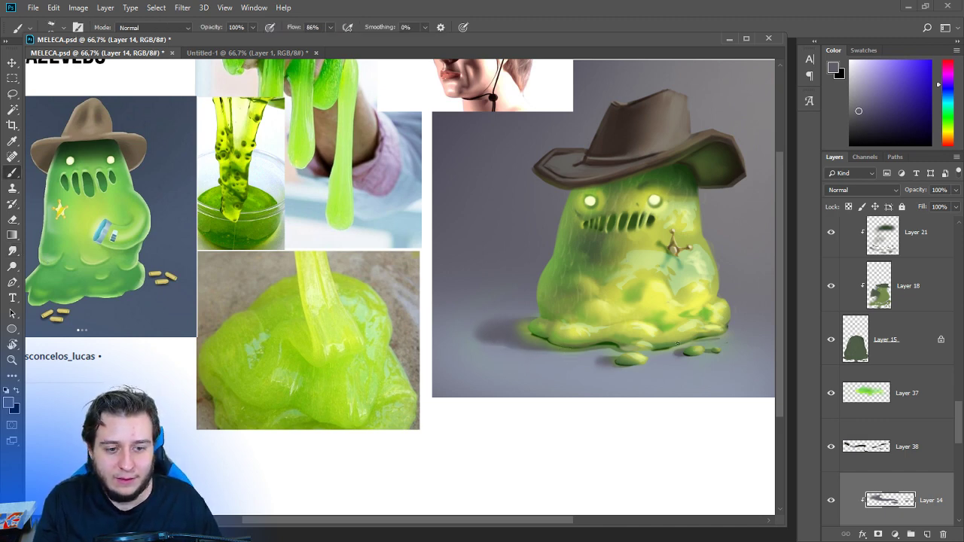
key("e")
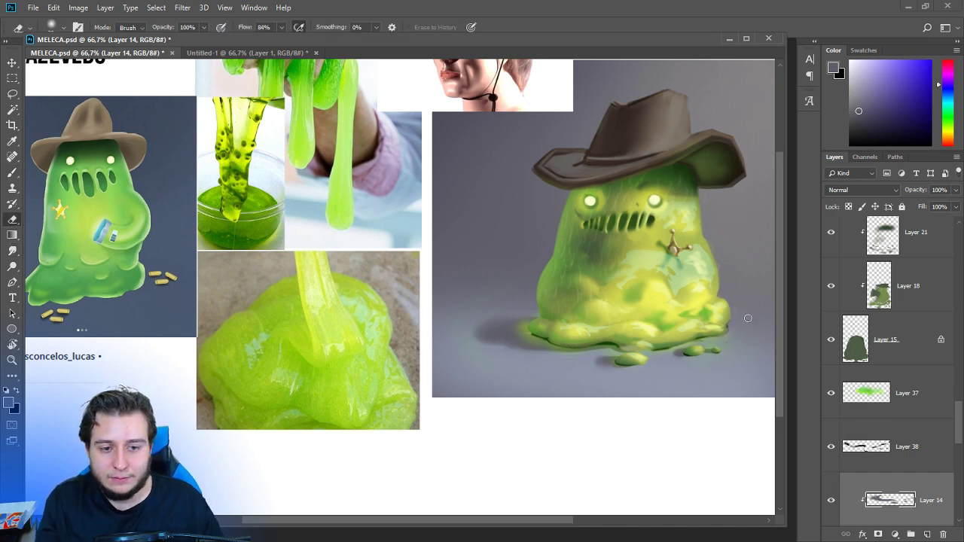
key("ctrl+z")
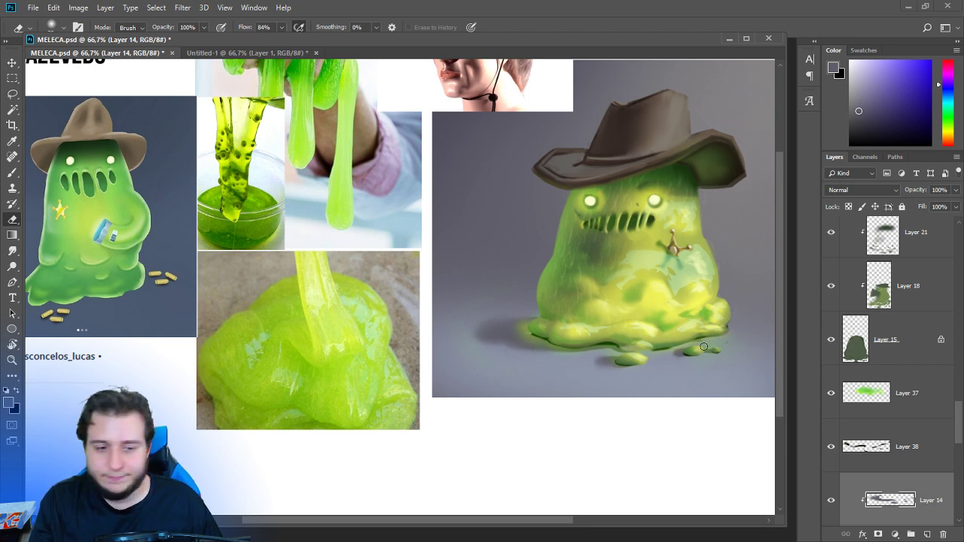
key("b")
left_click_drag(668, 298, 588, 323)
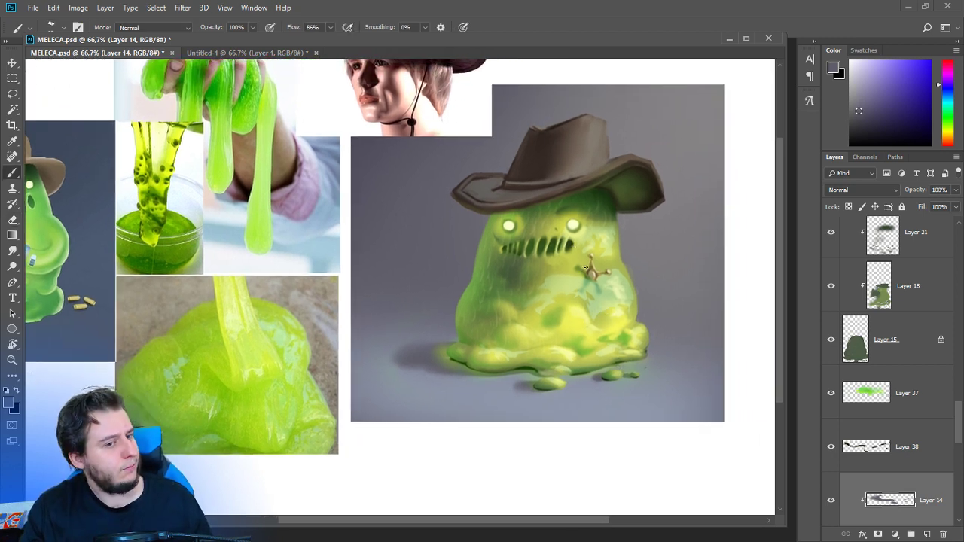
Choose the soft round 300 brush, sample the dark green under the hat and shade beneath the brim on Layer 21.
left_click_drag(546, 268, 572, 303)
right_click(572, 211)
left_click(538, 359)
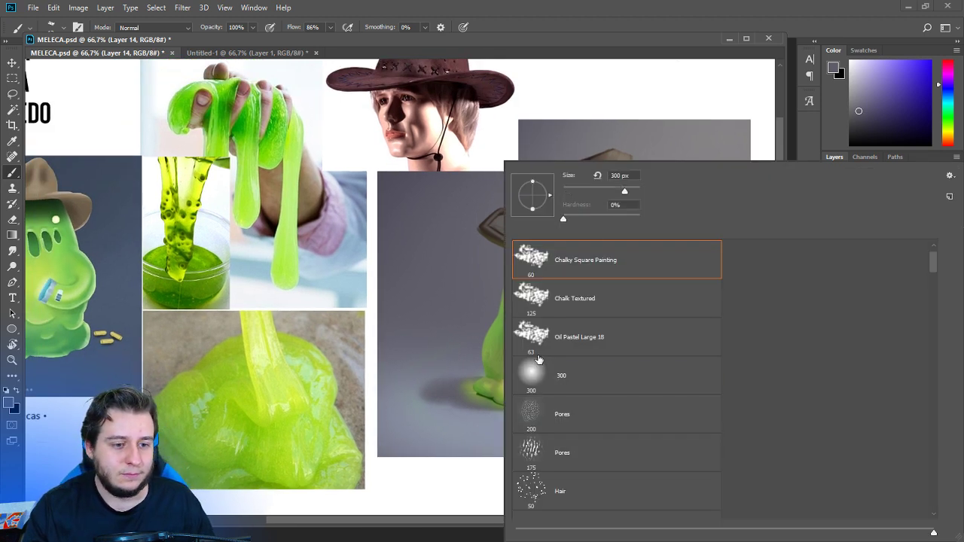
left_click(539, 361)
key("Return")
left_click(625, 262, "alt")
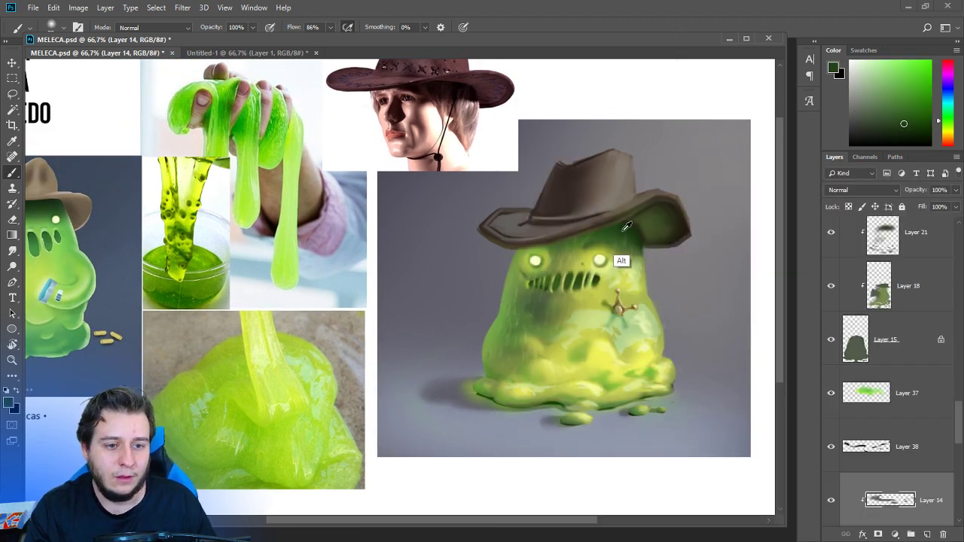
left_click(885, 285)
left_click(885, 245)
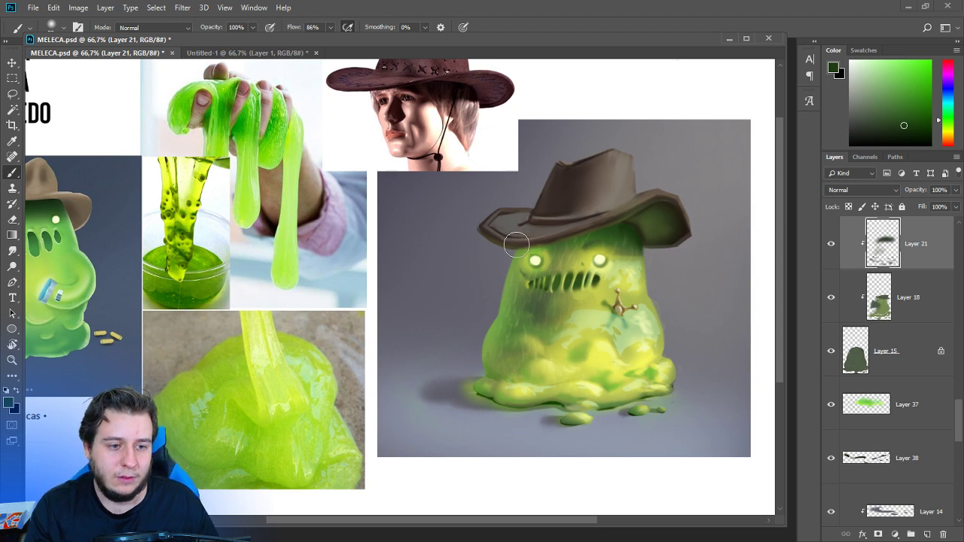
left_click_drag(580, 230, 606, 214)
Add a new clipped layer above Layer 27 and paint soft dark green shading on the slime beneath the hat brim.
scroll(851, 374, "up", 5)
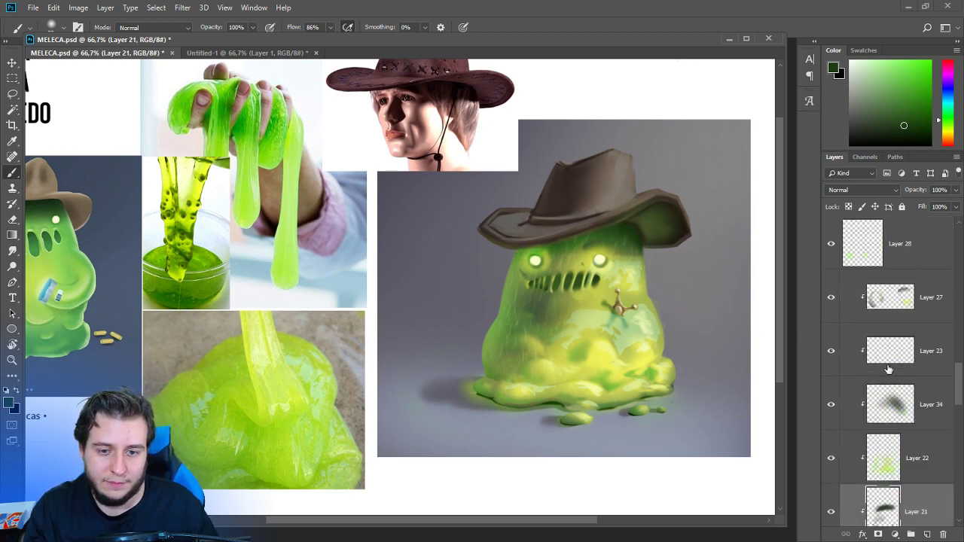
left_click(895, 354)
left_click(897, 303)
left_click(927, 534)
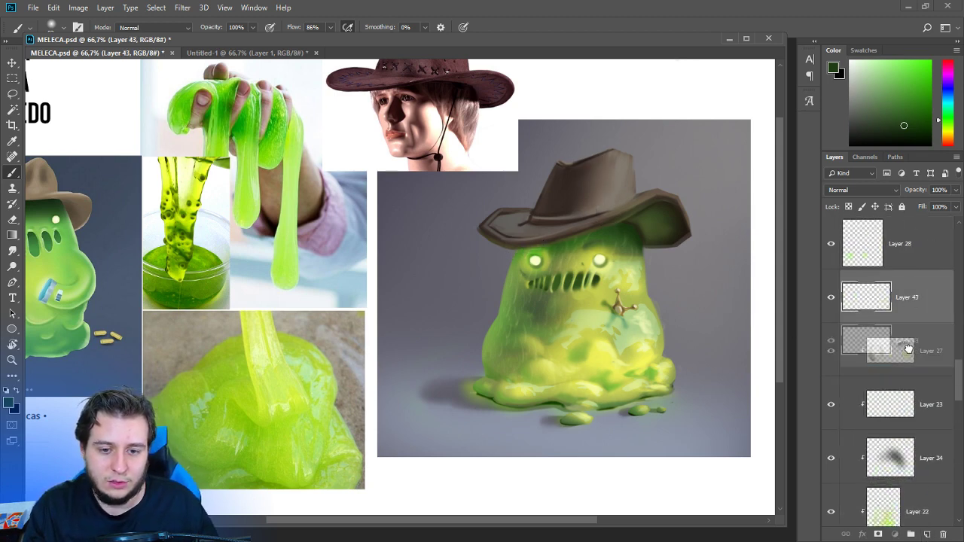
mouse_move(510, 235)
left_mouse_down()
mouse_move(557, 246)
mouse_move(564, 229)
left_mouse_up()
left_click_drag(601, 257, 550, 284)
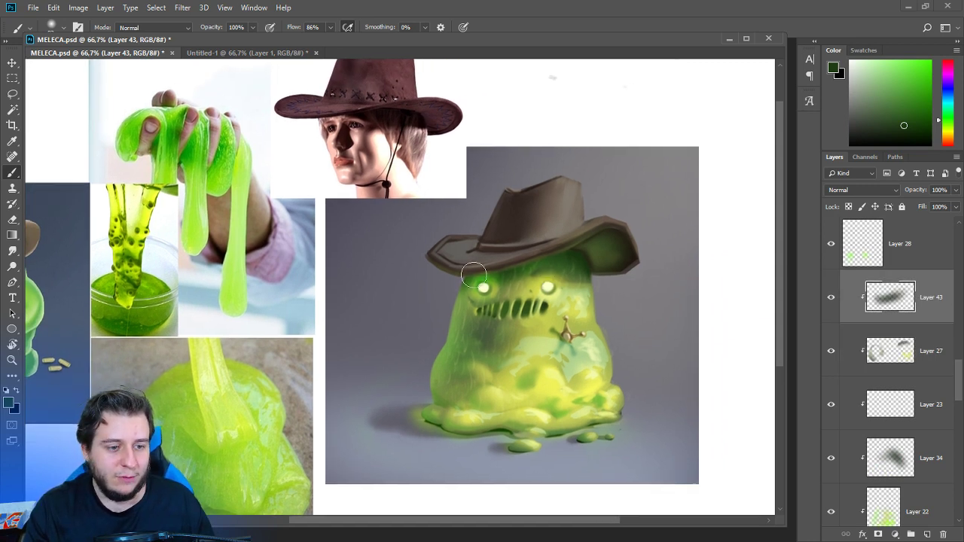
Resize the soft brush and extend the dark green shading from under the brim down the slime's body.
right_click(584, 226)
left_click(616, 192)
mouse_move(464, 272)
left_mouse_down()
mouse_move(474, 349)
mouse_move(459, 379)
mouse_move(506, 336)
mouse_move(504, 384)
mouse_move(463, 403)
mouse_move(521, 341)
mouse_move(532, 354)
mouse_move(518, 424)
mouse_move(505, 335)
mouse_move(519, 342)
mouse_move(465, 386)
mouse_move(506, 387)
left_mouse_up()
Sample the body color, shift it to a brighter, cooler green and paint it over the slime's shaded side and around the face.
left_click(502, 321, "alt")
left_click_drag(893, 121, 902, 104)
left_click(947, 116)
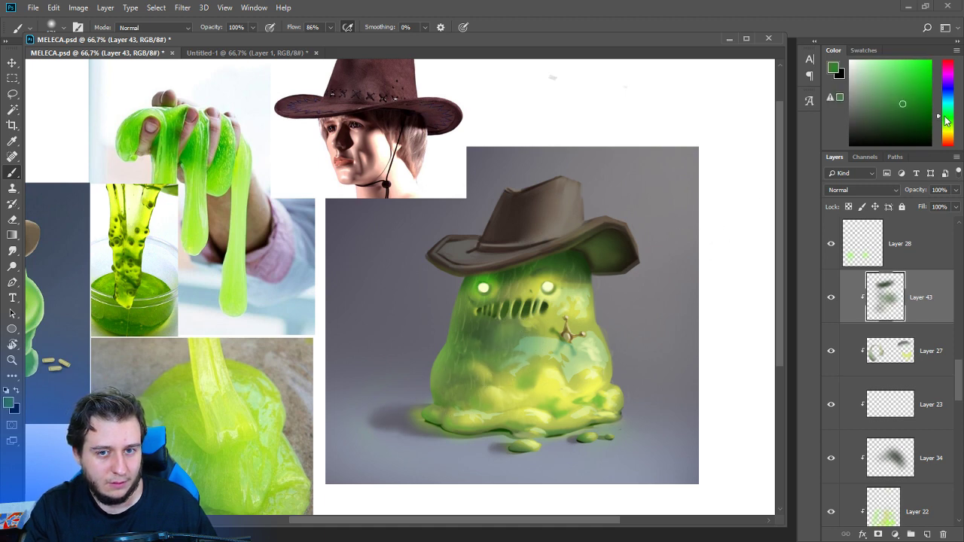
left_click_drag(499, 341, 459, 388)
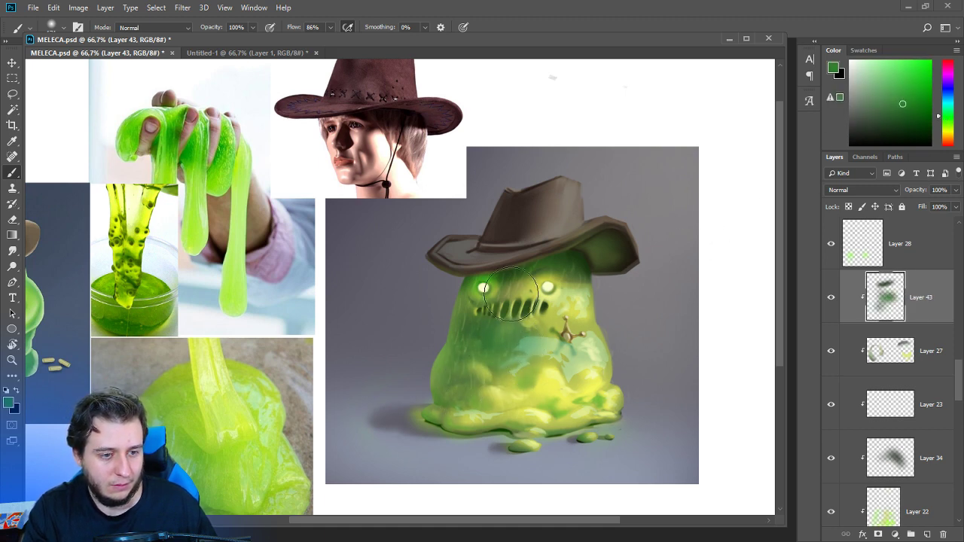
mouse_move(527, 282)
left_mouse_down()
mouse_move(486, 311)
mouse_move(487, 277)
left_mouse_up()
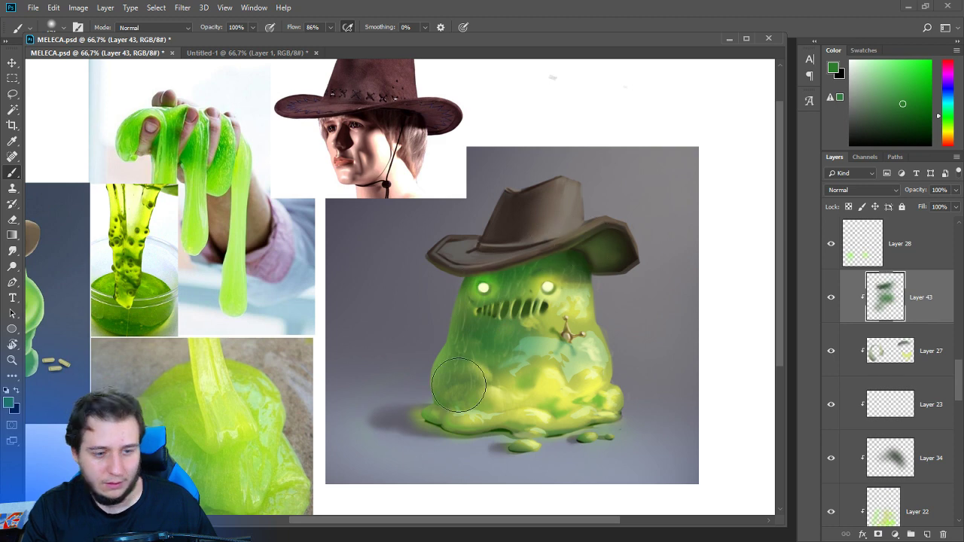
Brush soft green over the lower folds and along the slime's base.
left_click_drag(498, 443, 521, 354)
left_click_drag(481, 316, 499, 319)
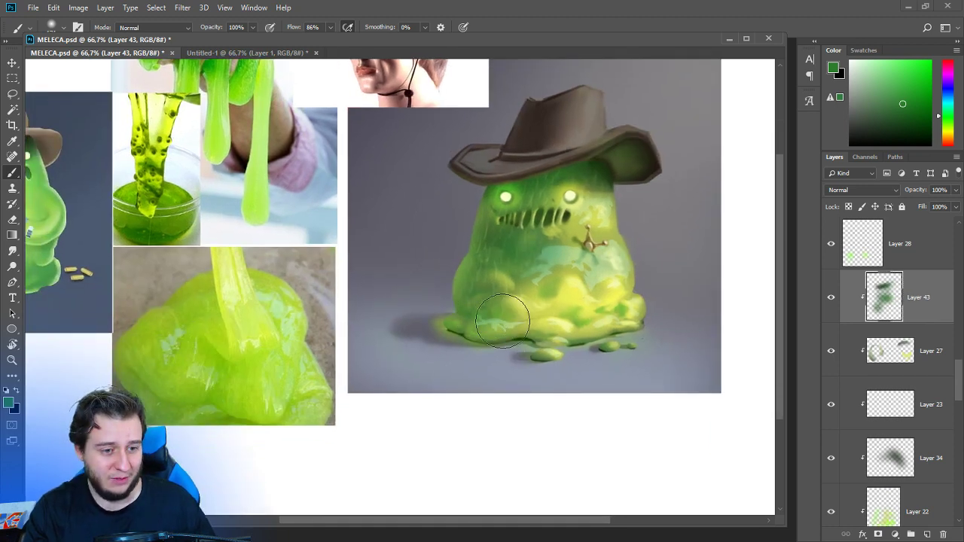
left_click_drag(554, 344, 560, 346)
left_click_drag(619, 336, 630, 337)
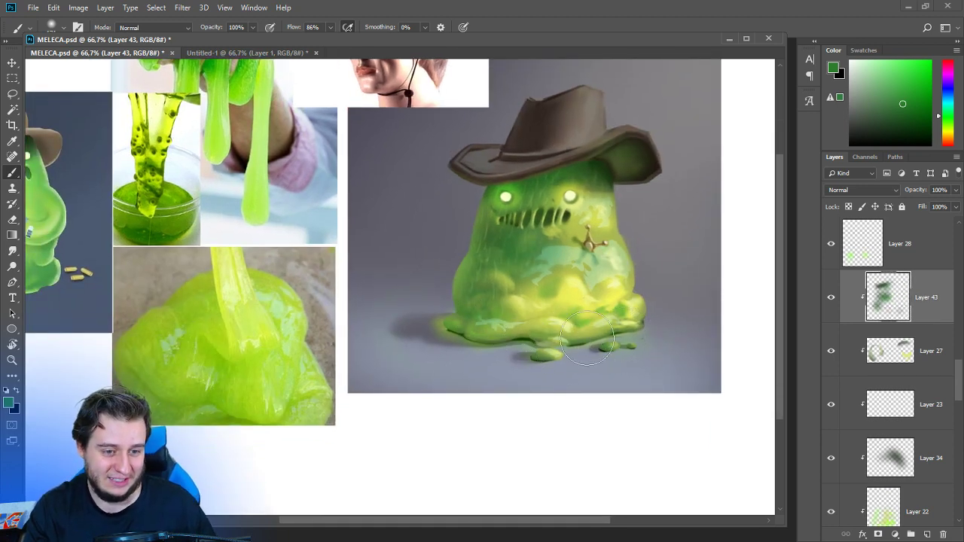
mouse_move(576, 373)
left_mouse_down()
mouse_move(553, 394)
mouse_move(520, 397)
left_mouse_up()
Sample yellow-greens from the slime and softly blend the bright folds of the lower body and the area around the star.
left_click(549, 334, "alt")
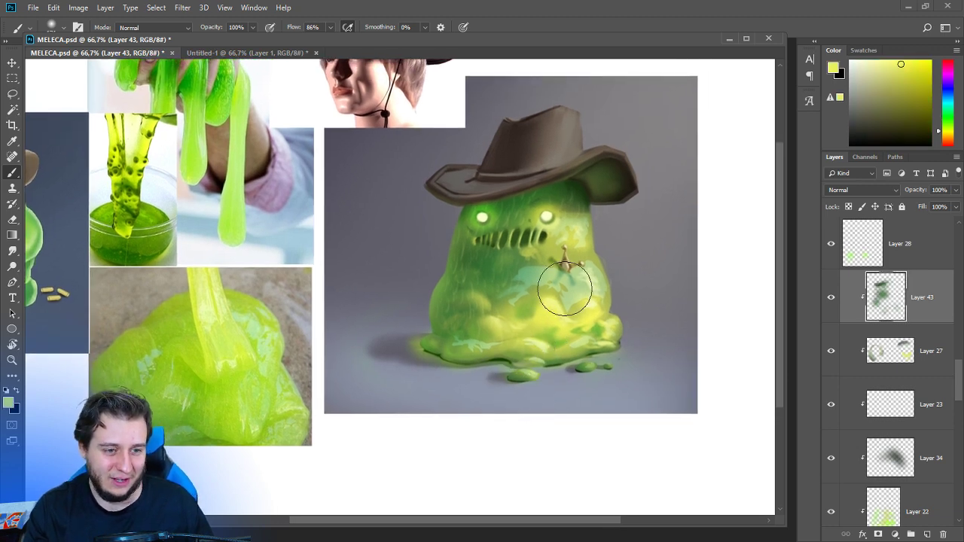
left_click(517, 338, "alt")
left_click_drag(520, 312, 553, 326)
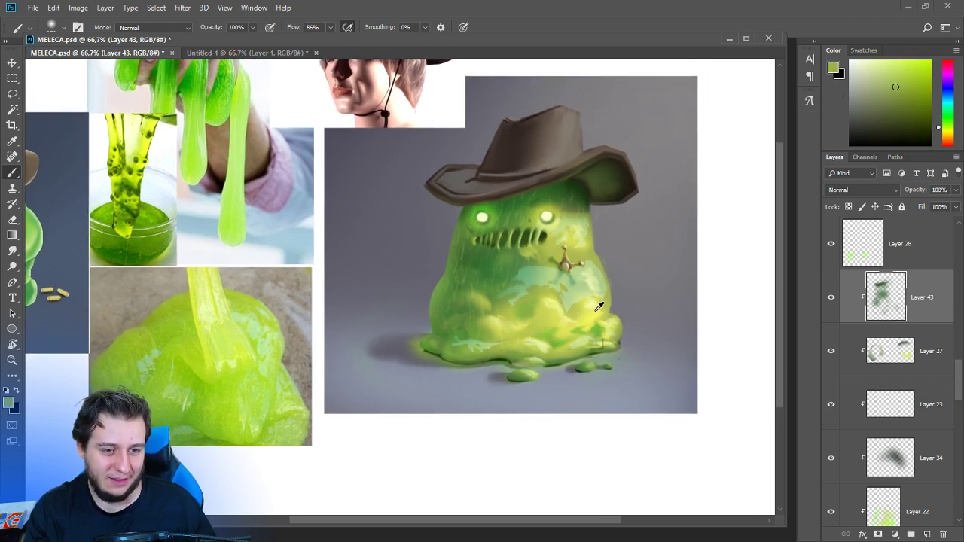
left_click(569, 308, "alt")
left_click(552, 249, "alt")
left_click(551, 249, "alt")
left_click_drag(547, 259, 537, 264)
mouse_move(578, 296)
left_mouse_down()
mouse_move(559, 310)
mouse_move(575, 288)
left_mouse_up()
left_click(535, 249, "alt")
left_click(546, 259, "alt")
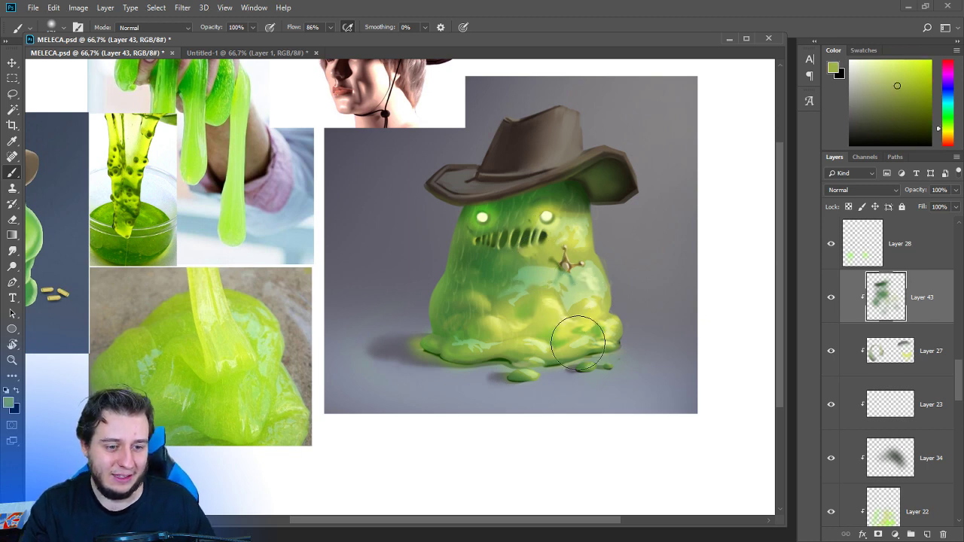
Sample a pale yellow, vary the soft brush size and paint soft highlights on the slime's base and body.
left_click(499, 326, "alt")
right_click(583, 246)
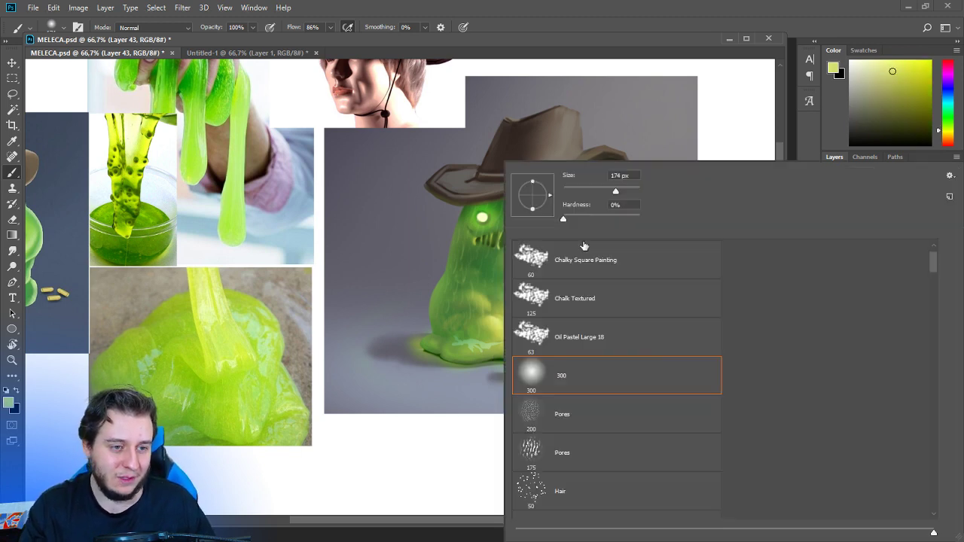
left_click(581, 190)
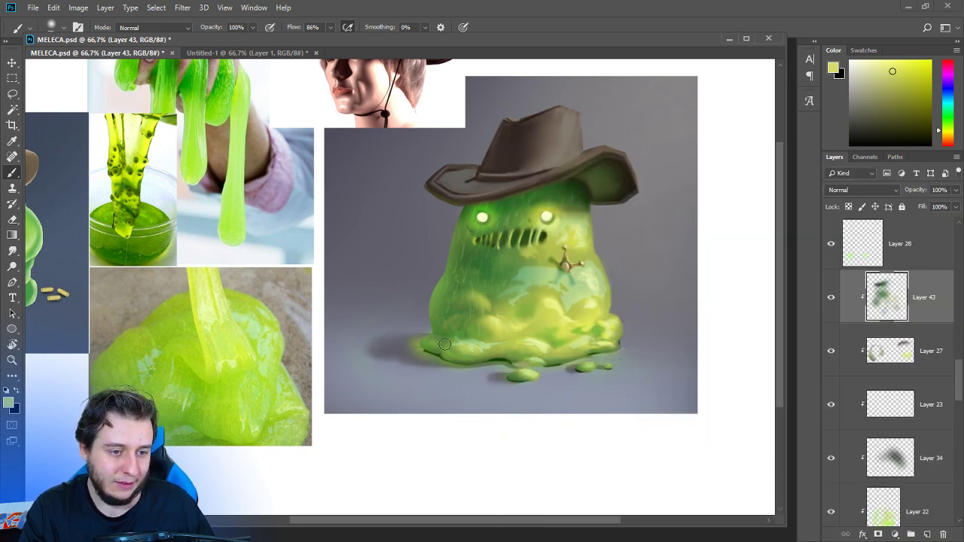
right_click(522, 349)
left_click(673, 93)
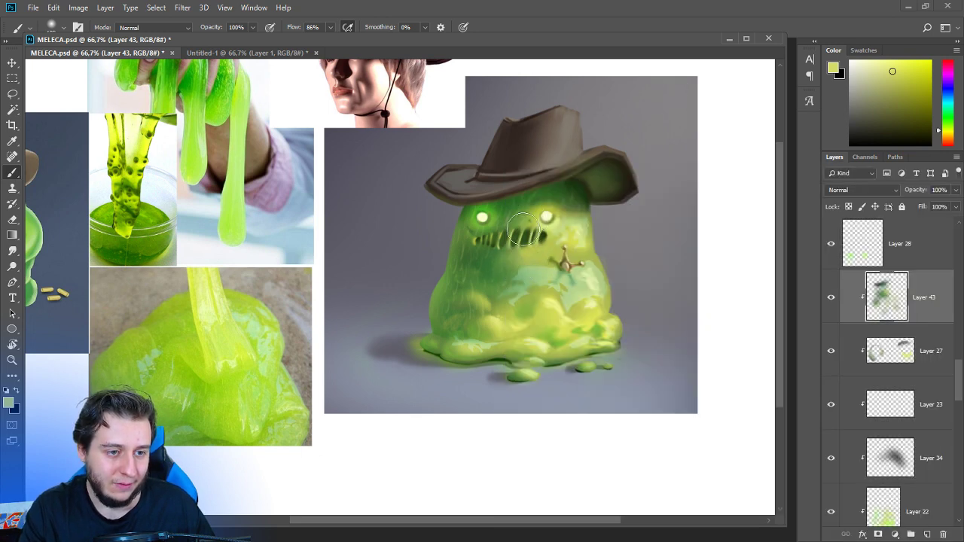
Review the whole slime painting and save the document.
left_click_drag(588, 293, 569, 360)
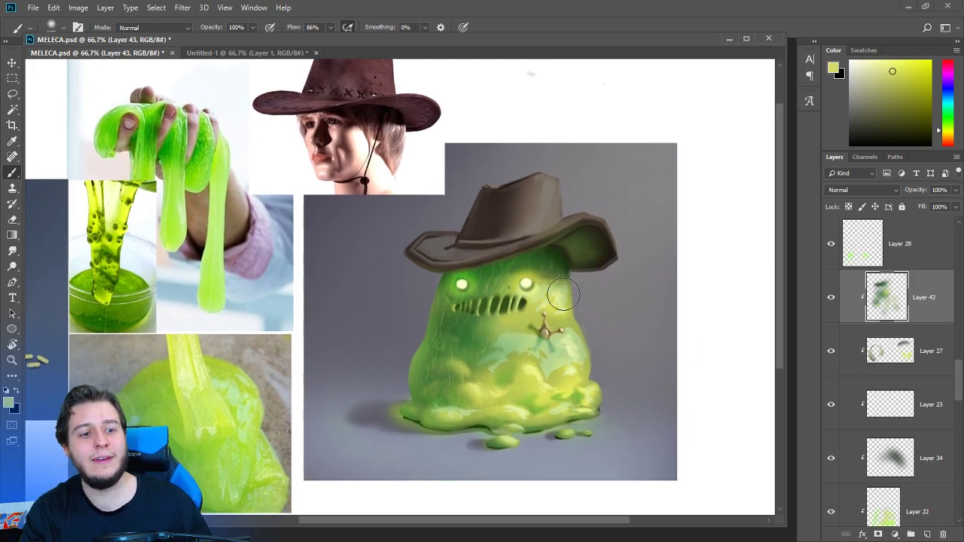
key("ctrl+minus")
key("ctrl+minus")
key("ctrl+plus")
key("ctrl+plus")
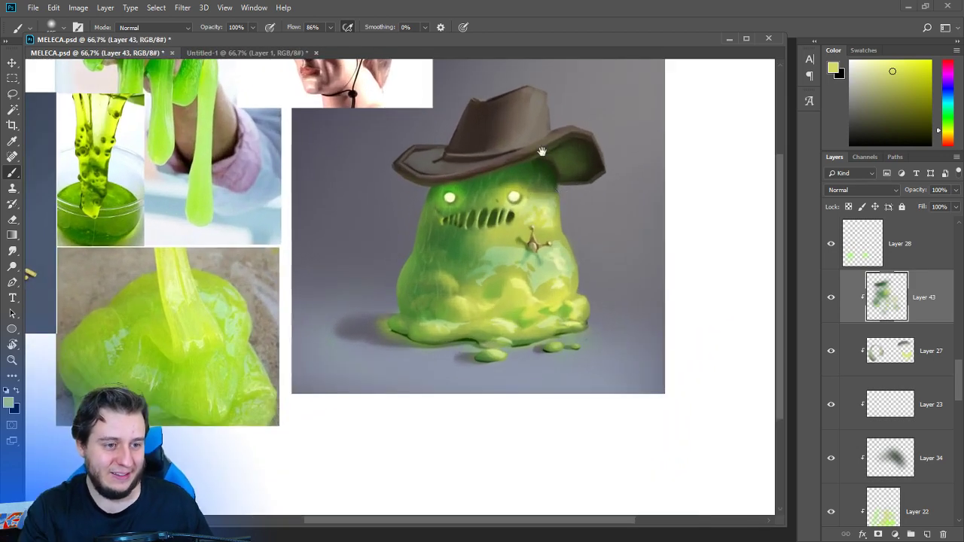
left_click_drag(504, 304, 534, 369)
key("v")
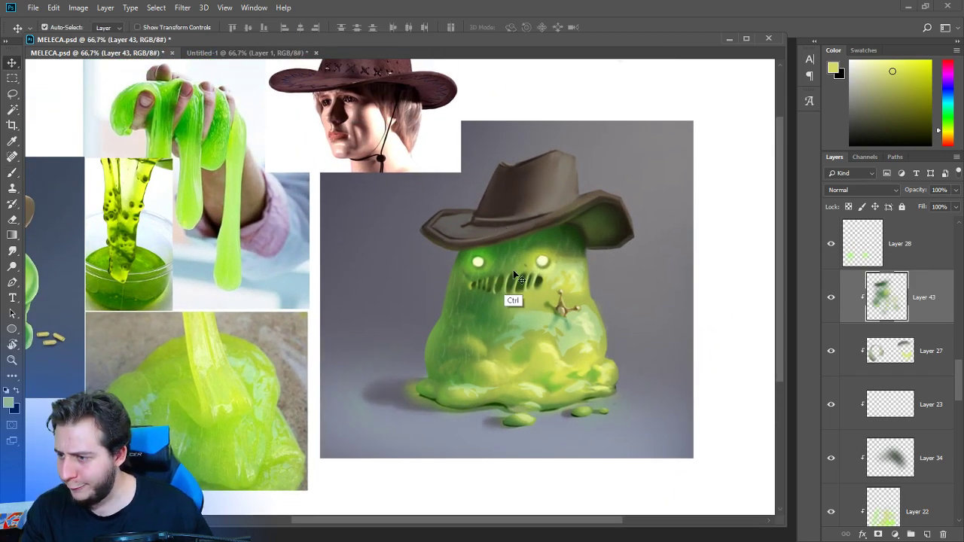
key("ctrl+s")
left_click_drag(557, 328, 548, 360)
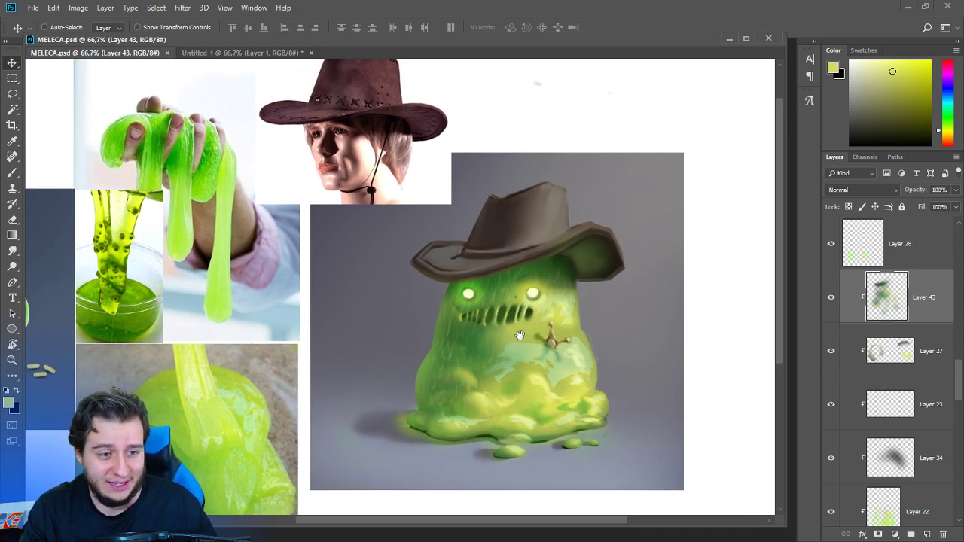
left_click_drag(518, 337, 512, 287)
left_click_drag(592, 330, 557, 328)
Select the Chalky Square Painting brush and hide the cowboy hat reference photo on Layer 16.
key("b")
right_click(550, 256)
left_click(550, 258)
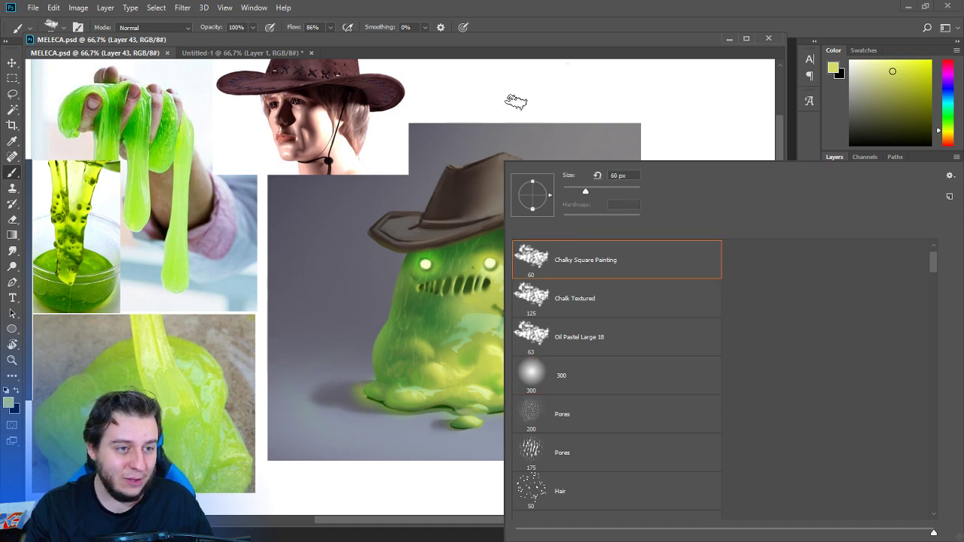
left_click(516, 102)
key("v")
left_click(361, 142, "ctrl")
left_click(832, 246)
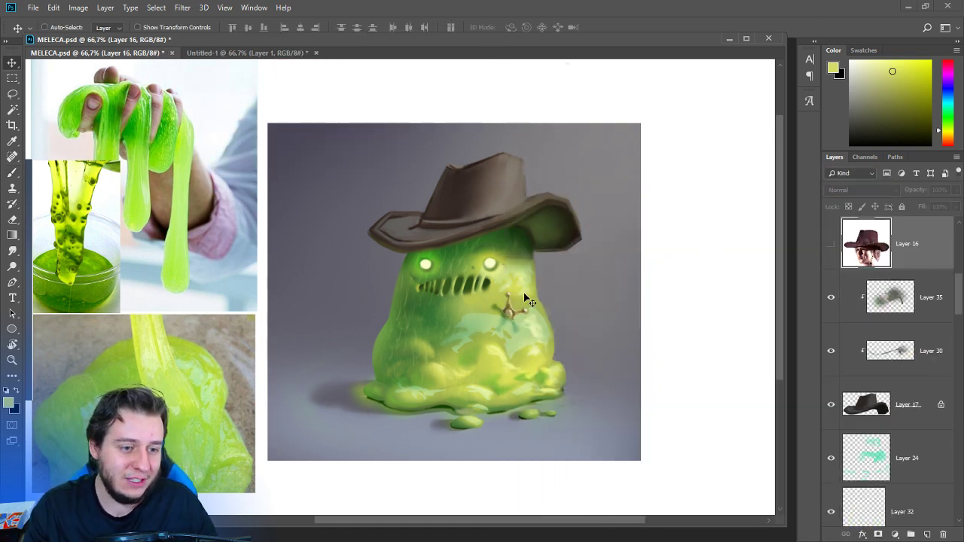
Add a new layer above Layer 35 and paint small pale yellow specks around the slime with a 17 px Chalky Square Painting brush.
left_click(842, 289)
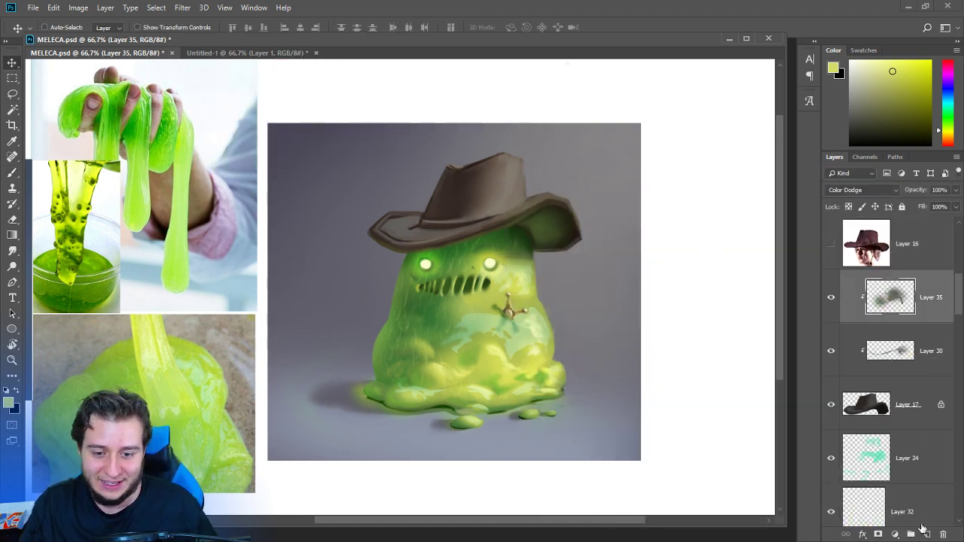
left_click(925, 531)
key("b")
right_click(581, 192)
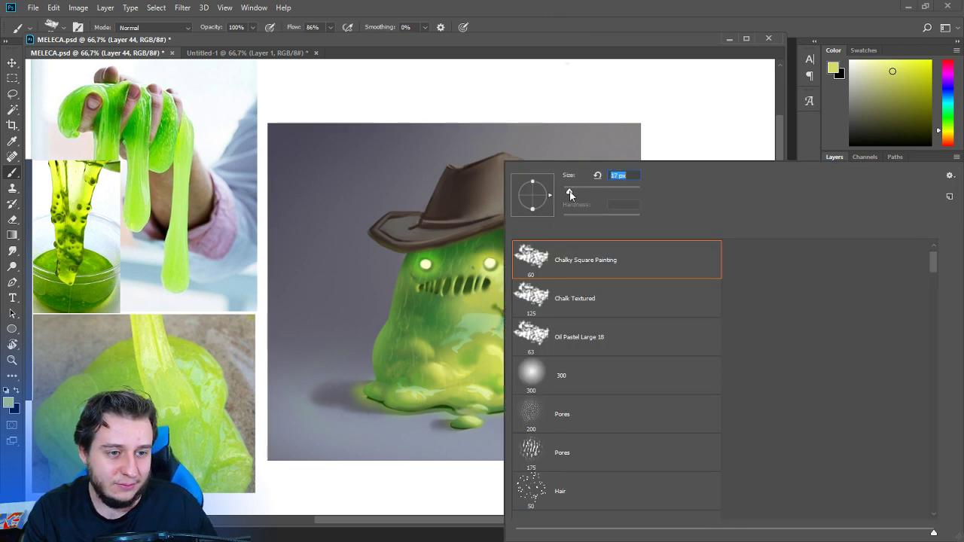
left_click(601, 45)
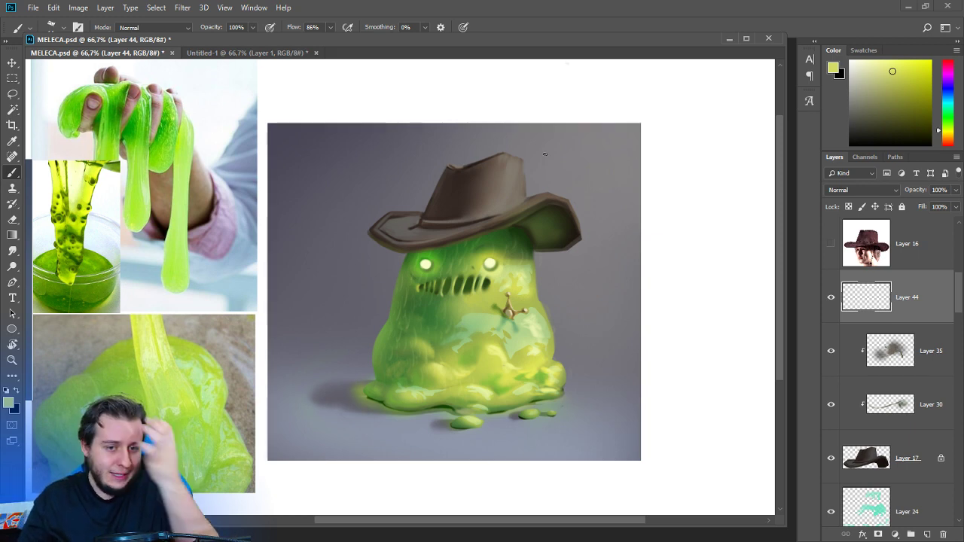
left_click_drag(545, 154, 671, 263)
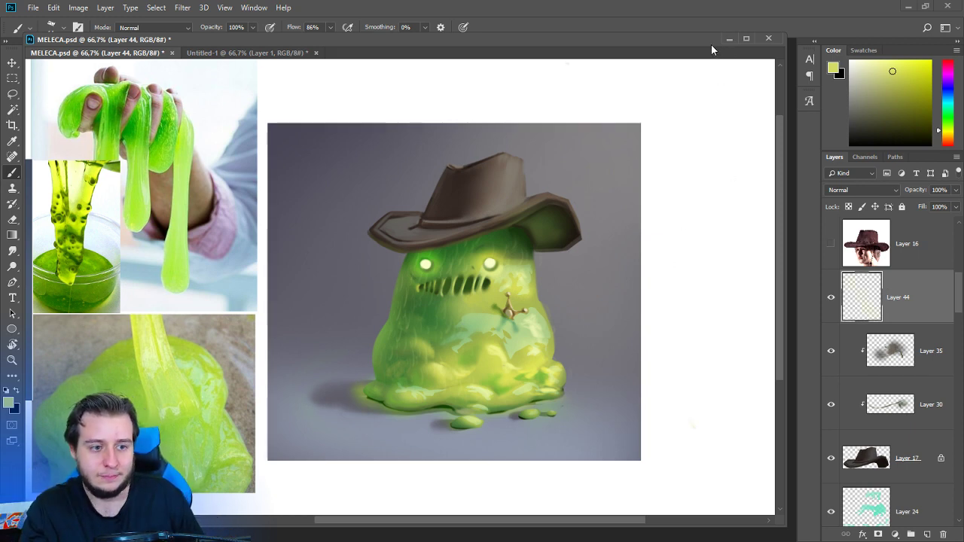
Select the eye glow on Layer 28 and toggle its visibility to examine its effect up close.
key("ctrl+1")
left_click(479, 212, "ctrl")
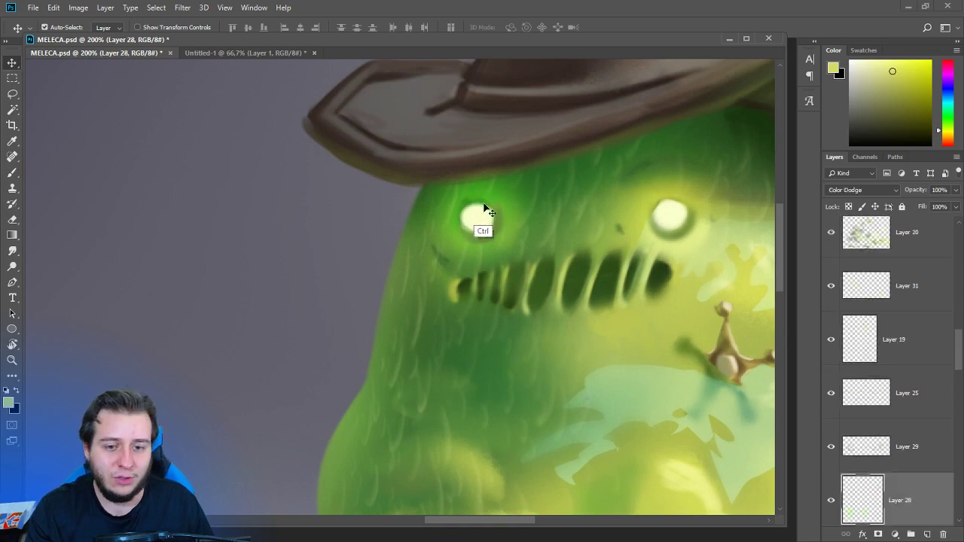
left_click(831, 501)
left_click(831, 501)
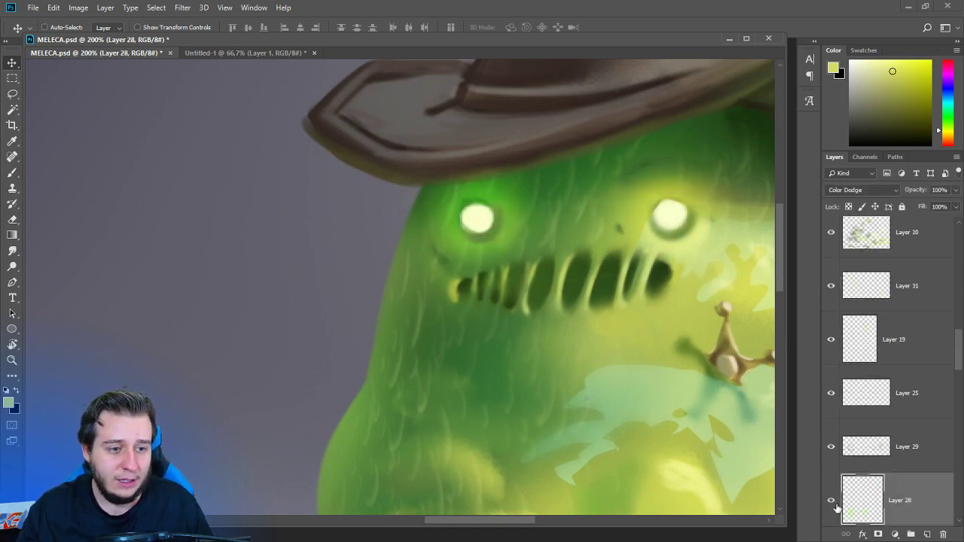
Compare the face with and without the eye glow, hide Layer 28, and select the white eyes on Layer 19 for painting.
left_click(832, 500)
key("ctrl+minus")
left_click_drag(555, 306, 544, 391)
left_click(831, 501)
left_click(831, 501)
key("ctrl+plus")
left_click(595, 289, "ctrl")
key("b")
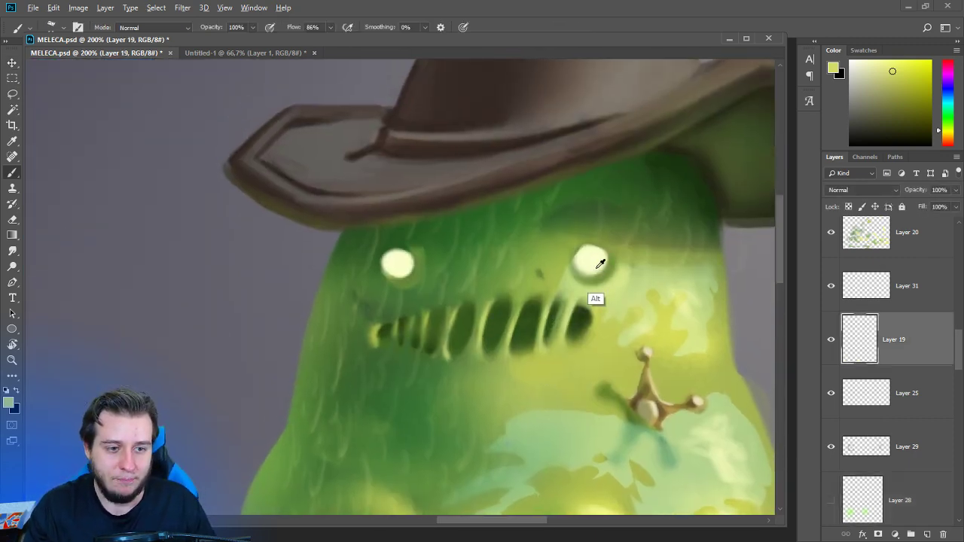
Try to paint over the eye on the right with a muted beige-grey on Layer 19.
left_click(595, 258, "alt")
left_click(947, 99)
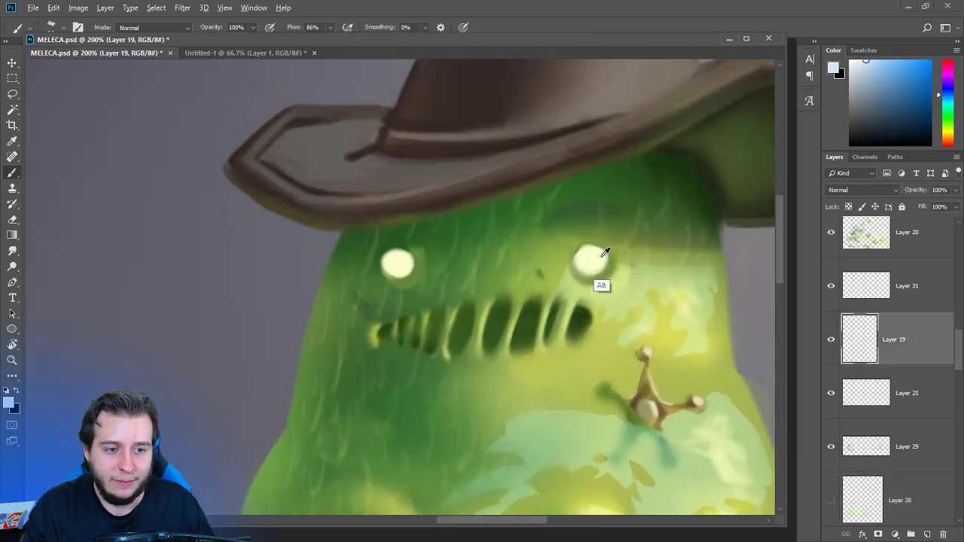
left_click(591, 263, "alt")
left_click(942, 91)
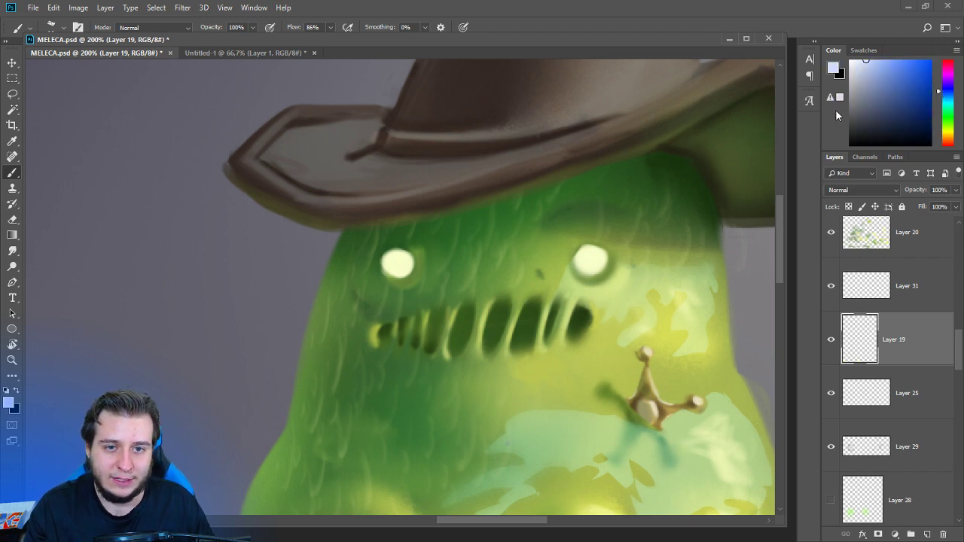
left_click(597, 258, "alt")
left_click(860, 88)
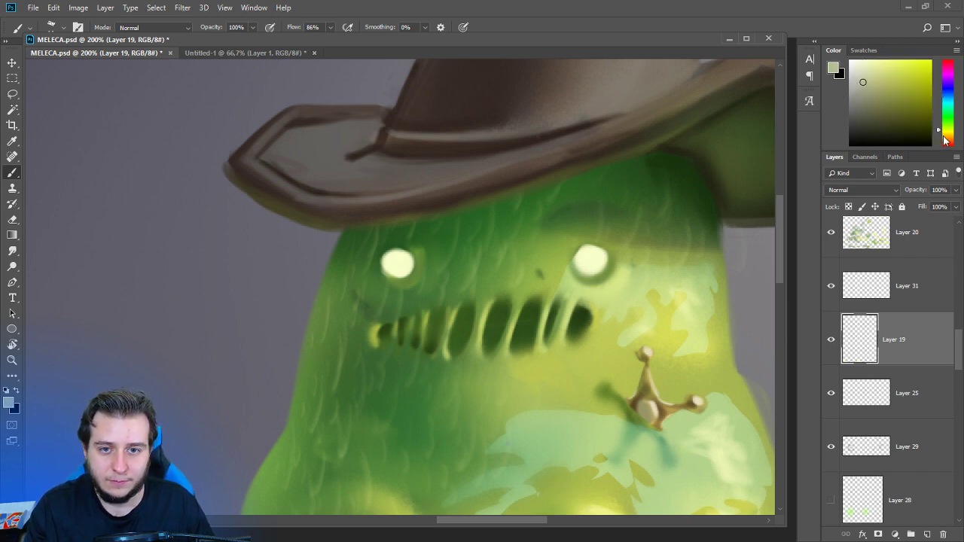
left_click(944, 136)
left_click_drag(574, 250, 581, 254)
key("ctrl+z")
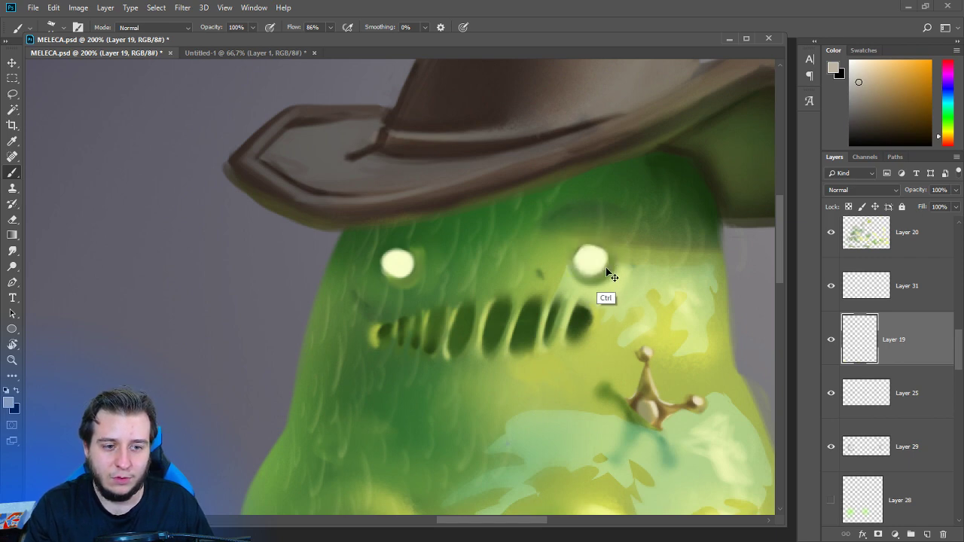
Check which part of the face Layer 19 holds and bring it to the top of the layer stack.
key("v")
left_click(831, 340)
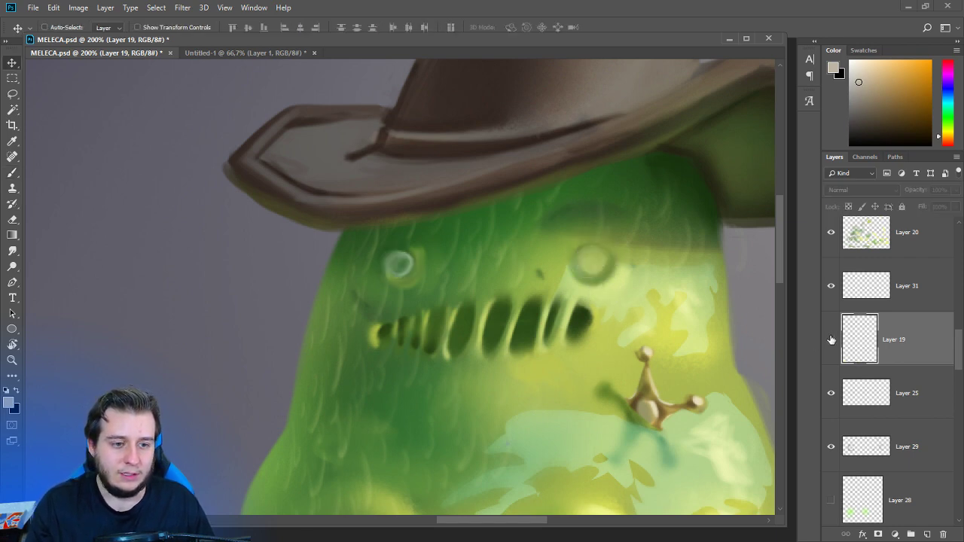
left_click(832, 339)
key("ctrl+shift+bracketright")
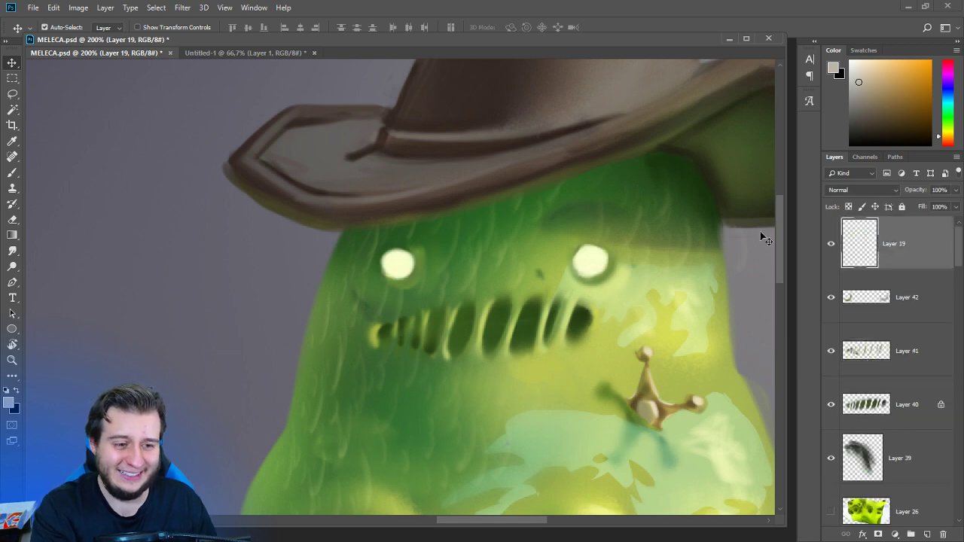
Paint over the eye on the right with a pale lavender-grey until it forms one flat, larger disc.
key("b")
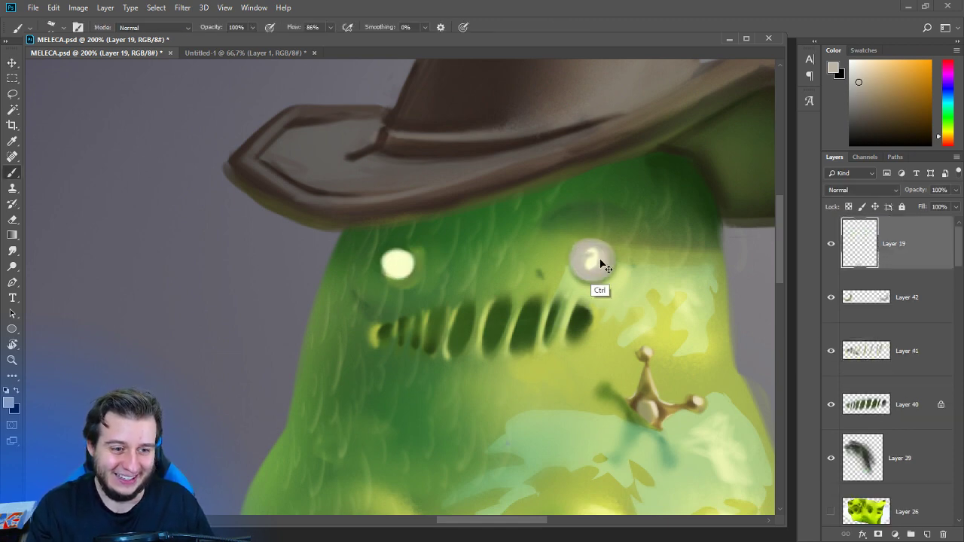
left_click(595, 259, "alt")
left_click(865, 78)
left_click_drag(946, 132, 946, 139)
left_click(862, 85)
left_click_drag(586, 257, 589, 259)
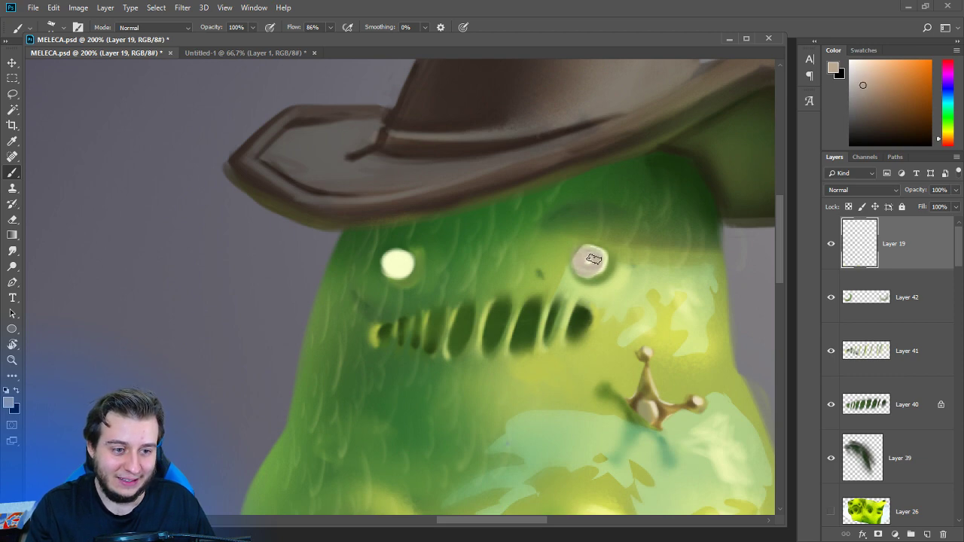
left_click(945, 88)
left_click_drag(942, 73, 942, 80)
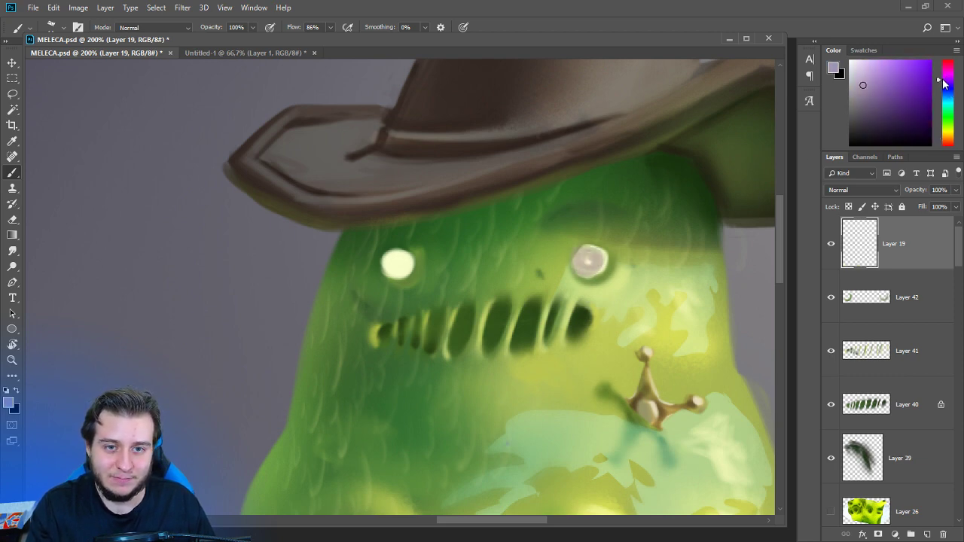
left_click_drag(587, 261, 602, 251)
left_click(590, 262, "alt")
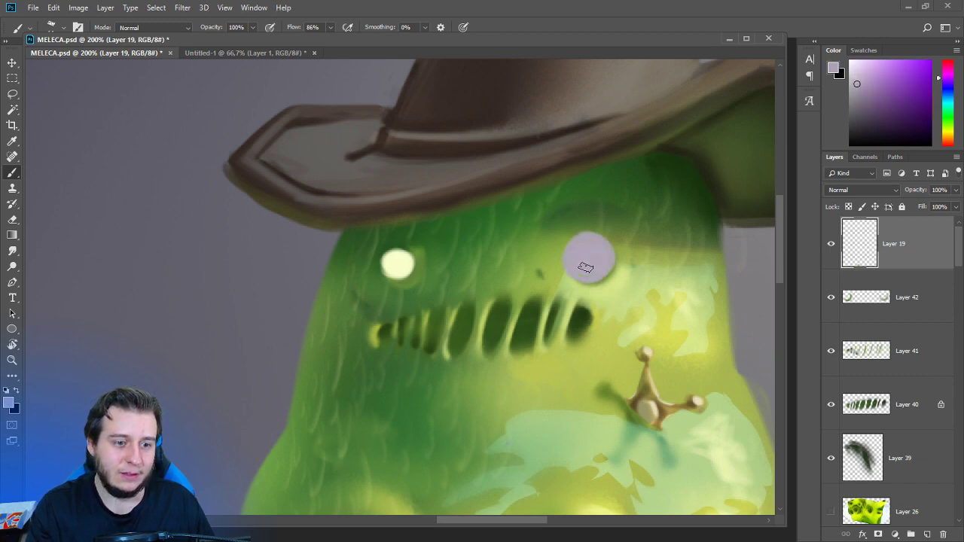
Paint the left eye as a matching lavender-grey disc, enlarge the right one, and check Layer 19 by toggling its visibility.
mouse_move(397, 263)
left_mouse_down()
mouse_move(361, 267)
mouse_move(377, 250)
mouse_move(387, 273)
mouse_move(402, 268)
mouse_move(402, 277)
mouse_move(383, 287)
mouse_move(374, 276)
mouse_move(375, 290)
mouse_move(391, 277)
mouse_move(395, 288)
mouse_move(395, 270)
mouse_move(367, 279)
left_mouse_up()
key("ctrl+z")
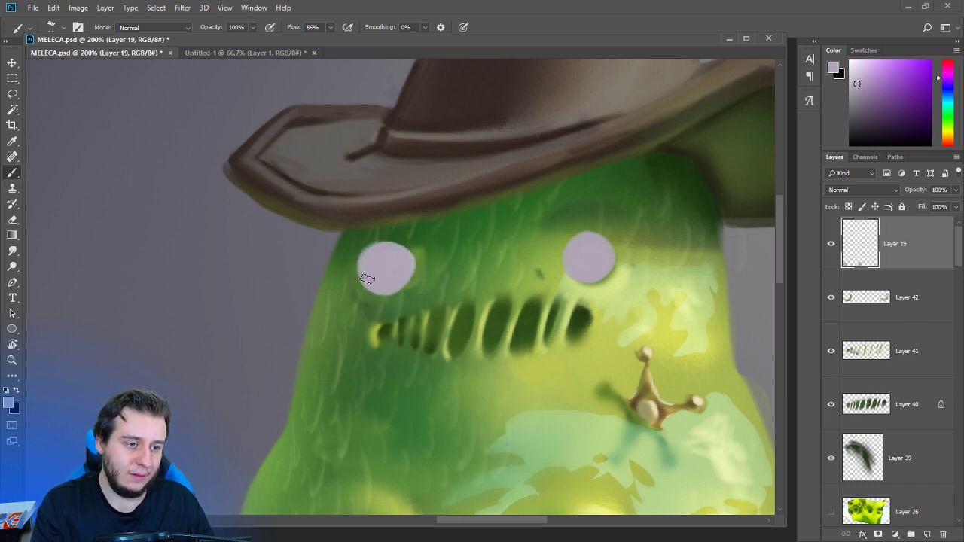
mouse_move(607, 243)
left_mouse_down()
mouse_move(569, 270)
mouse_move(579, 234)
mouse_move(603, 230)
left_mouse_up()
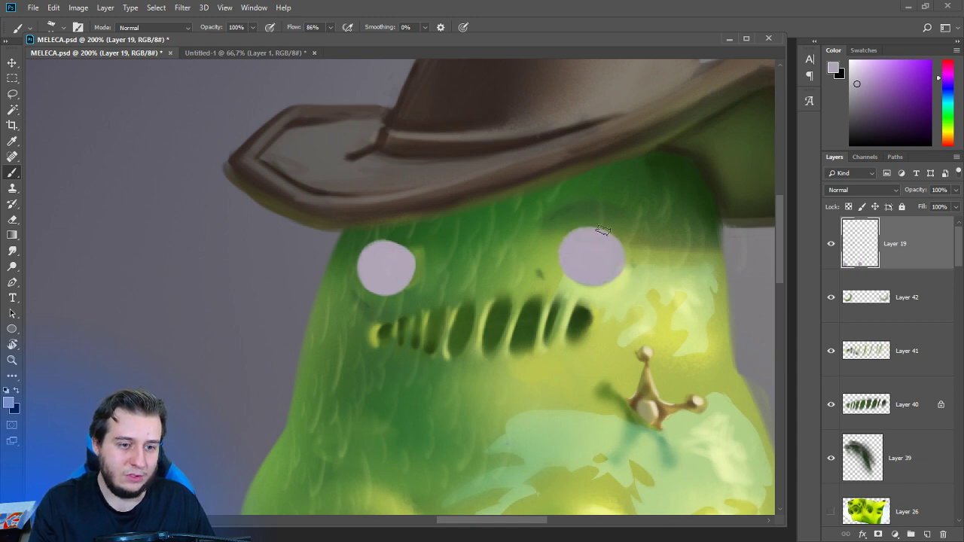
left_click(832, 246)
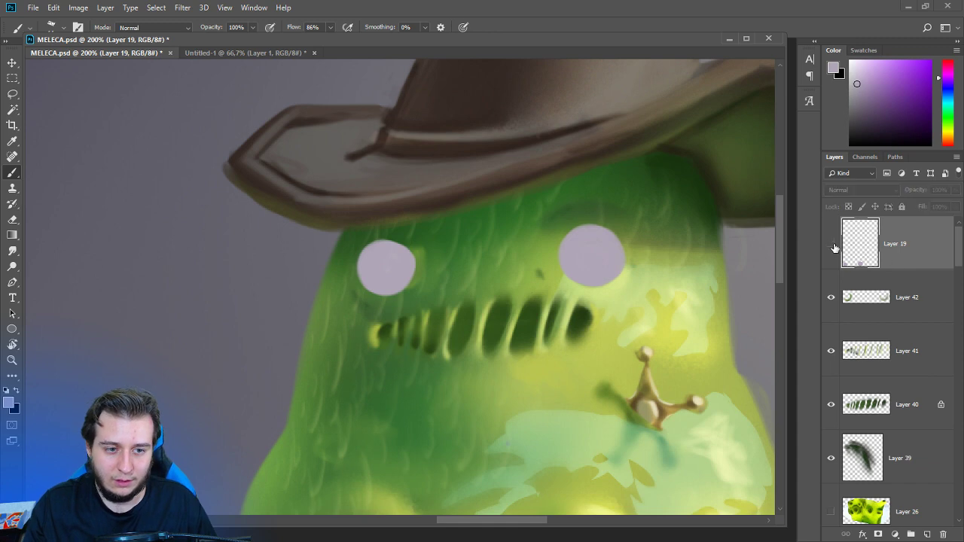
left_click(832, 245)
Add a new layer above Layer 19 and clip it to the eye discs.
left_click(927, 534)
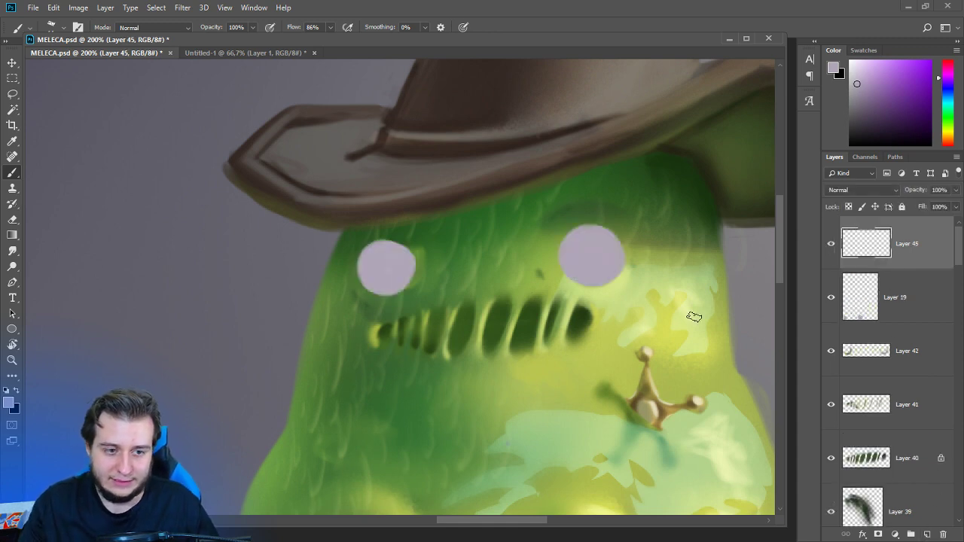
right_click(929, 238)
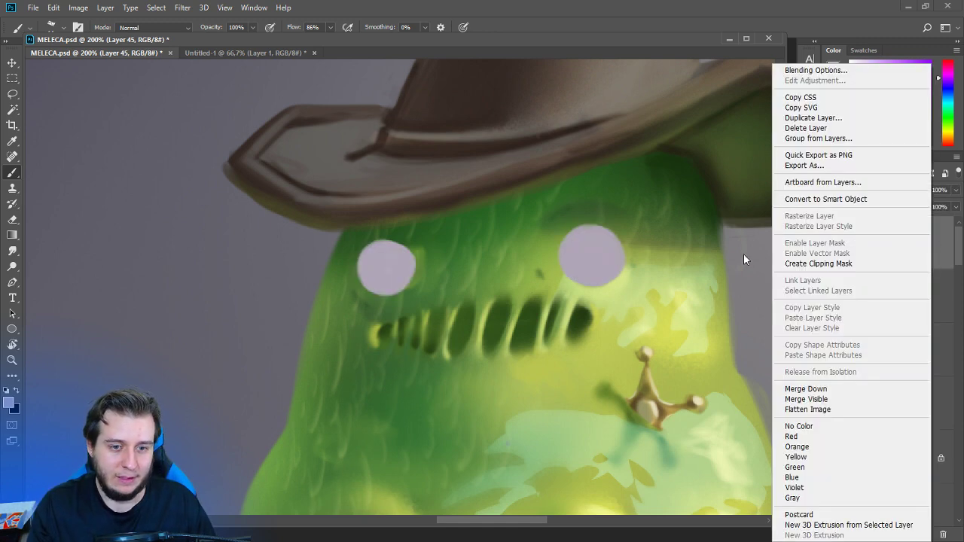
left_click(813, 264)
Paint dark green shading sampled from the mouth along the lower edges of both eyes on the clipped layer.
left_click(586, 346, "alt")
left_click(619, 407, "alt")
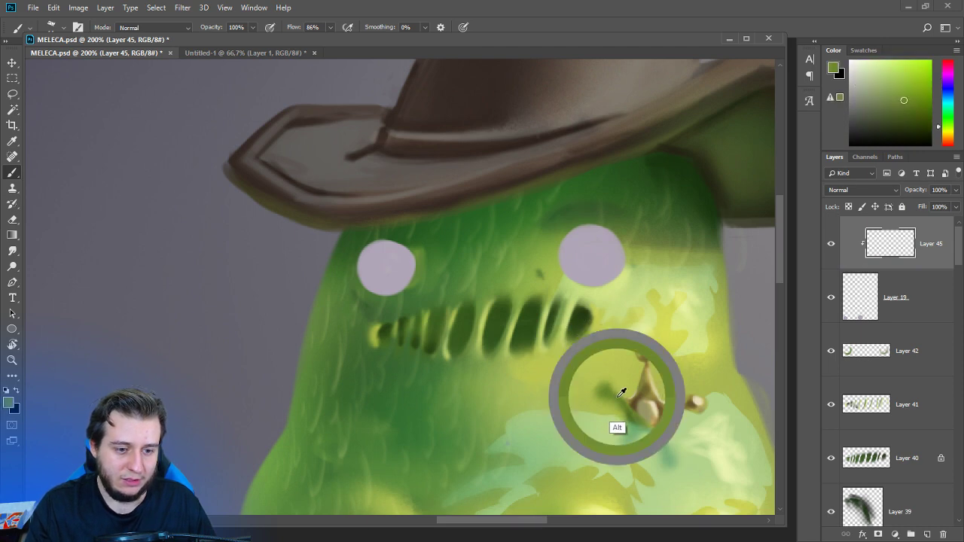
right_click(579, 290)
left_click_drag(353, 282, 413, 280)
left_click(432, 347, "alt")
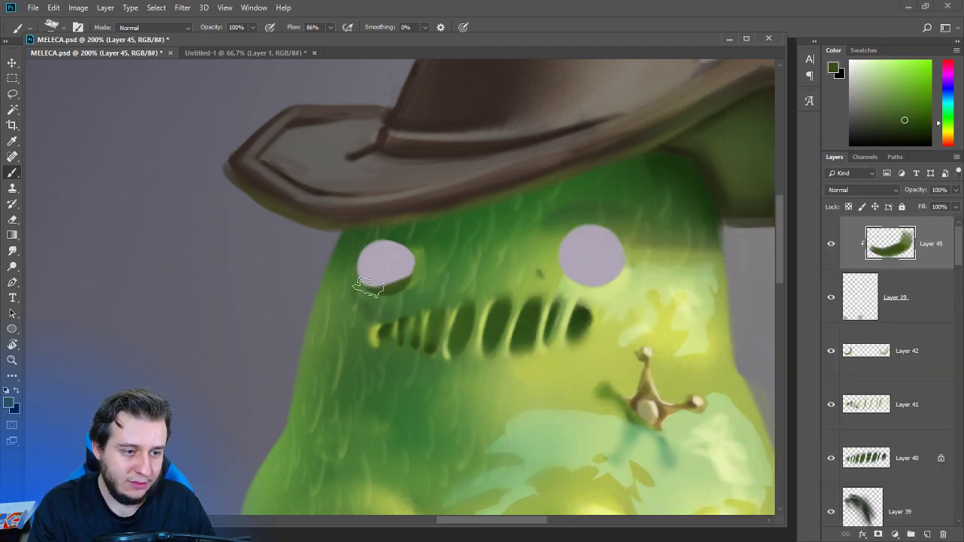
mouse_move(566, 282)
left_mouse_down()
mouse_move(552, 251)
mouse_move(627, 271)
left_mouse_up()
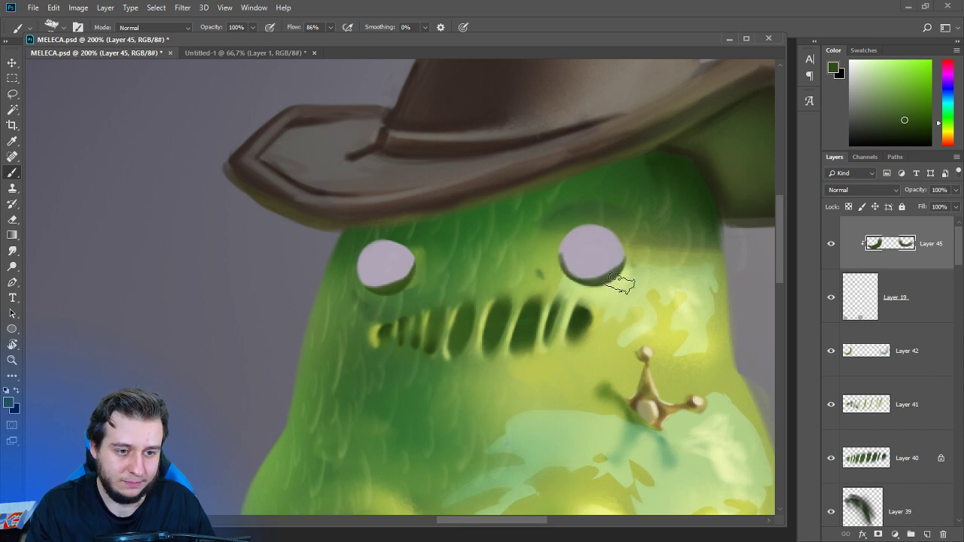
mouse_move(555, 264)
left_mouse_down()
mouse_move(616, 280)
mouse_move(634, 262)
left_mouse_up()
Sample the eyes' lavender-grey and set the Eraser to the Chalky Square Painting brush.
left_click(577, 249, "alt")
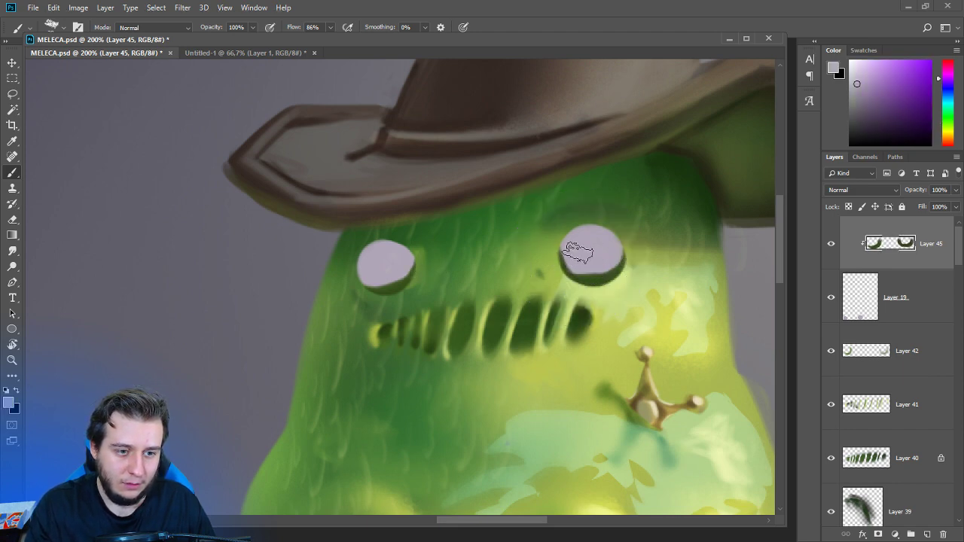
right_click(578, 243)
key("e")
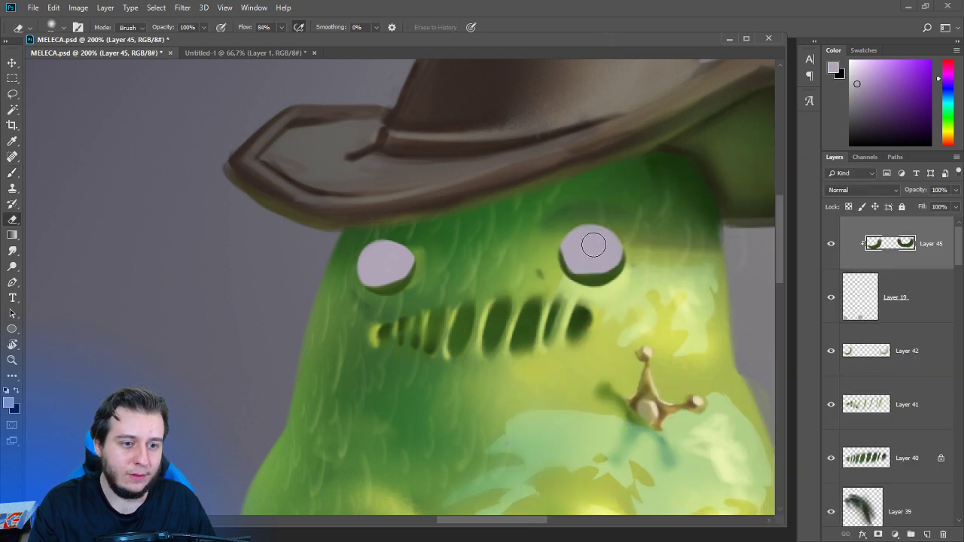
right_click(589, 261)
left_click(566, 258)
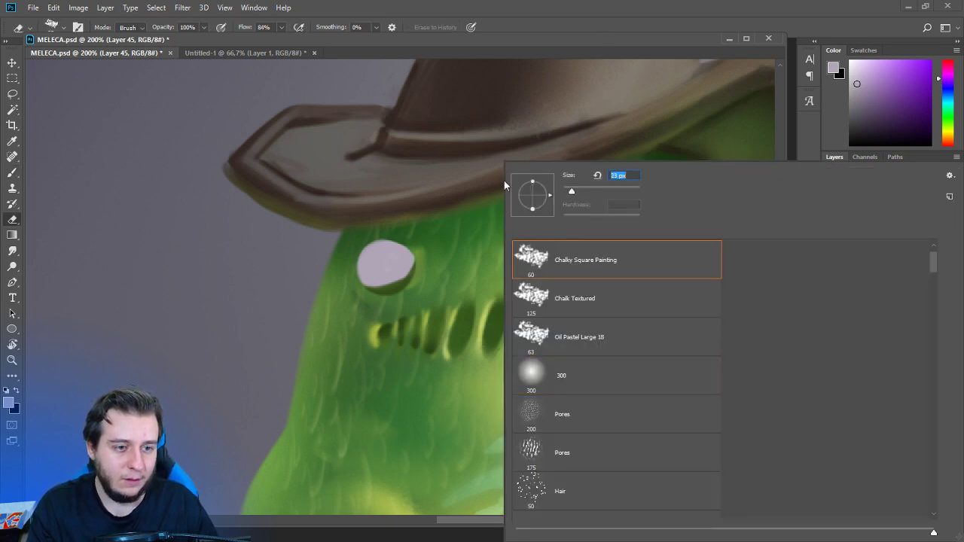
Erase stray shading around the left eyeball and merge Layer 45 down into Layer 19.
mouse_move(360, 271)
left_mouse_down()
mouse_move(396, 284)
mouse_move(412, 264)
left_mouse_up()
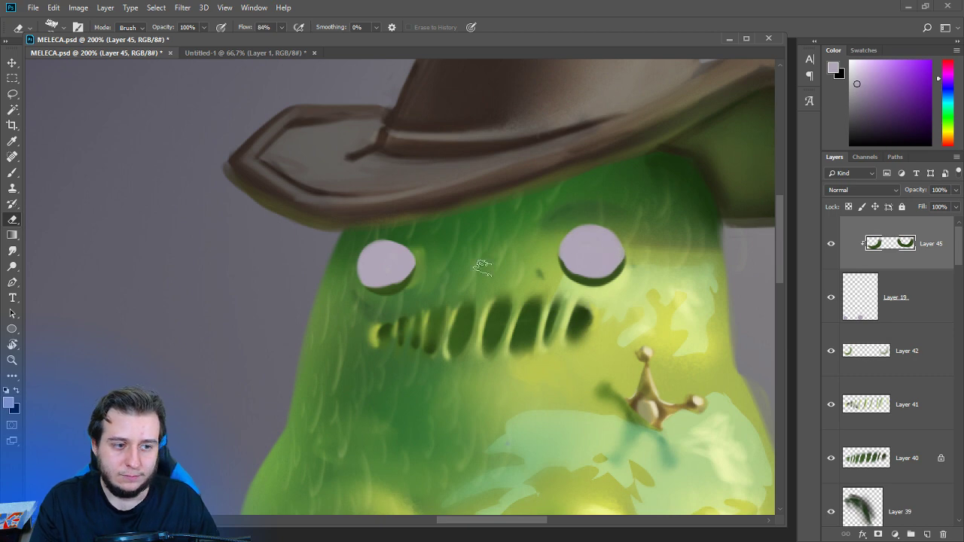
left_click(12, 250)
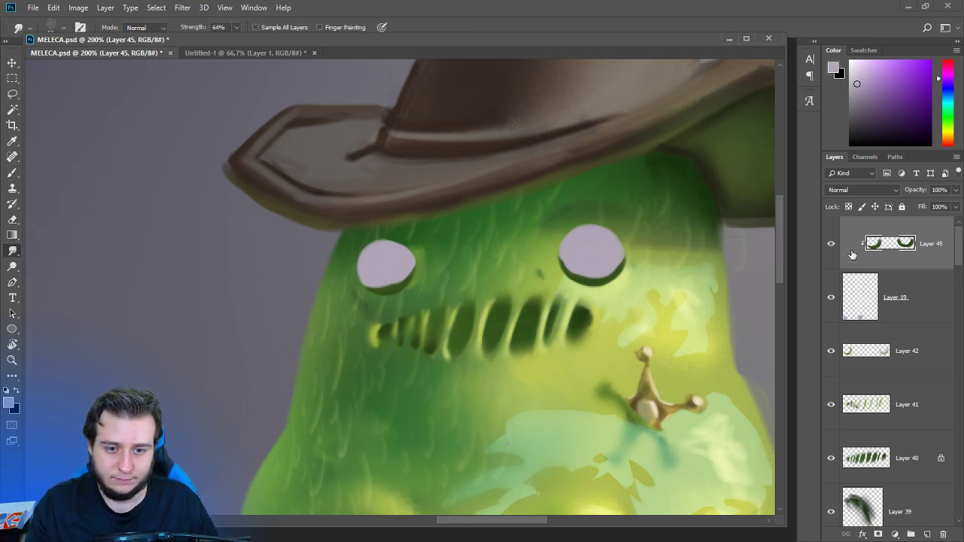
key("ctrl+e")
Smudge the dark shading beneath both eyeballs using the Brush de Borrar - V.3 tip so it blends into the skin.
right_click(461, 217)
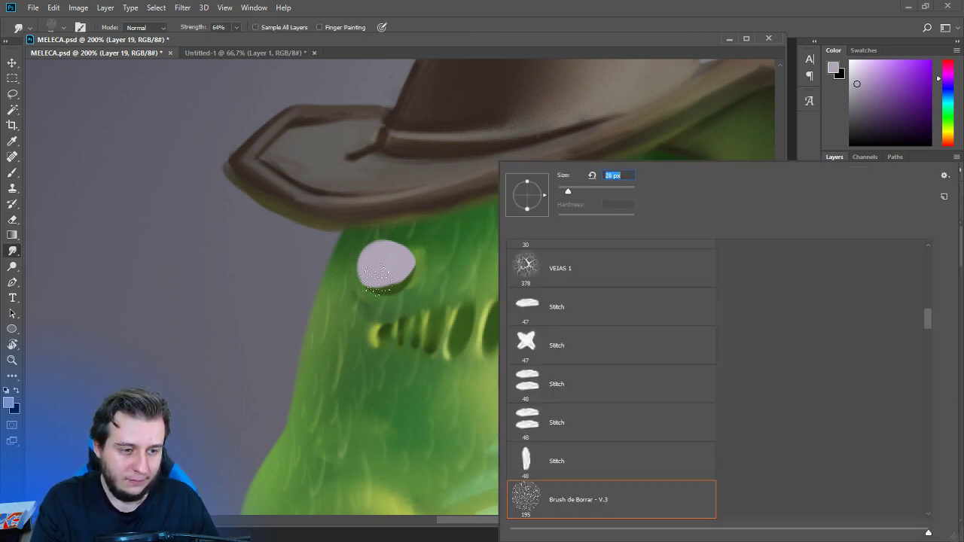
left_click(383, 301)
right_click(587, 277)
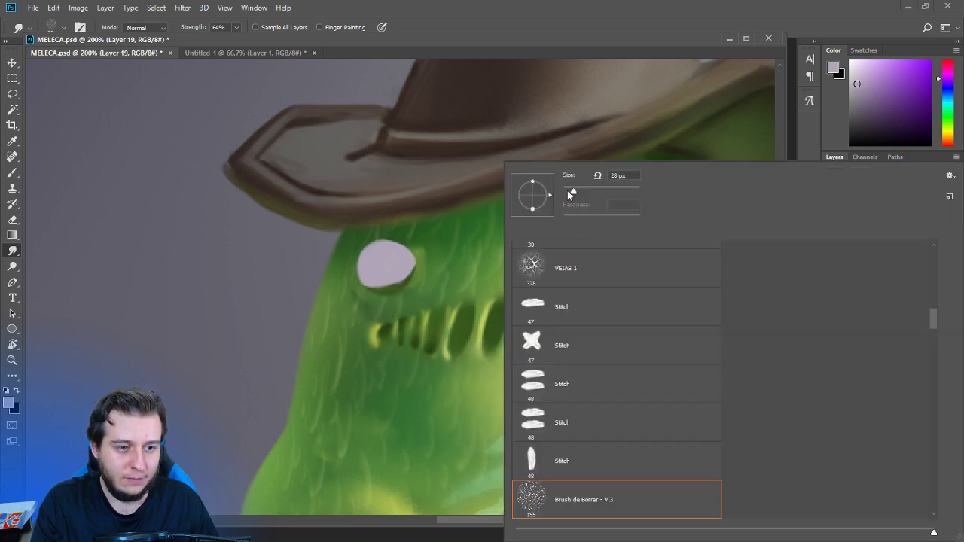
left_click(568, 192)
left_click(505, 240)
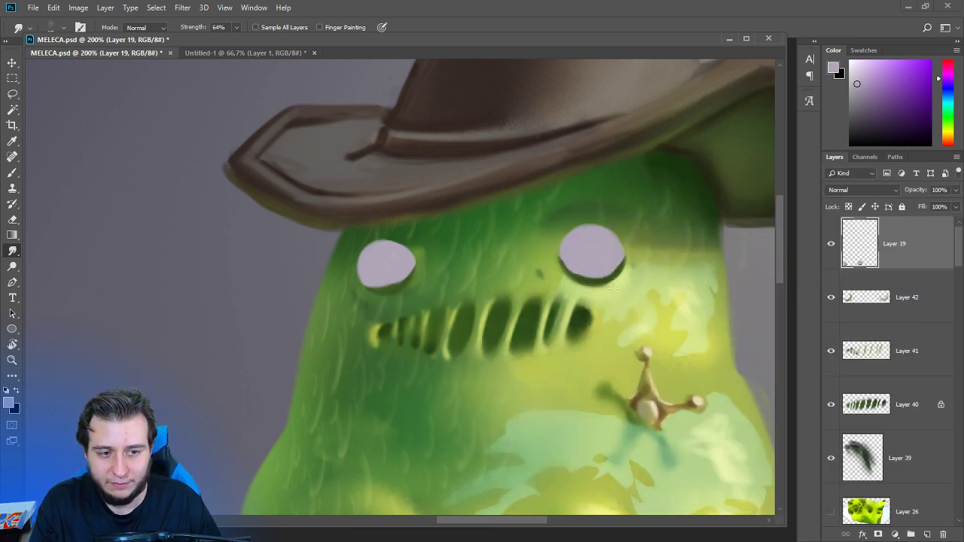
Paint light green lower-lid rims beneath both eyes with the Chalky Square Painting brush, sampling greens from the slime body.
key("b")
right_click(526, 233)
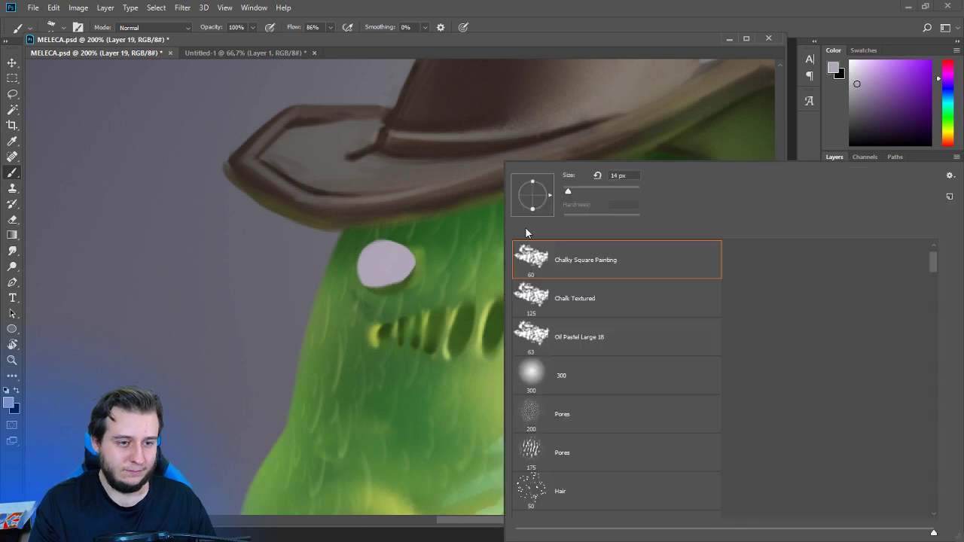
left_click(482, 309, "alt")
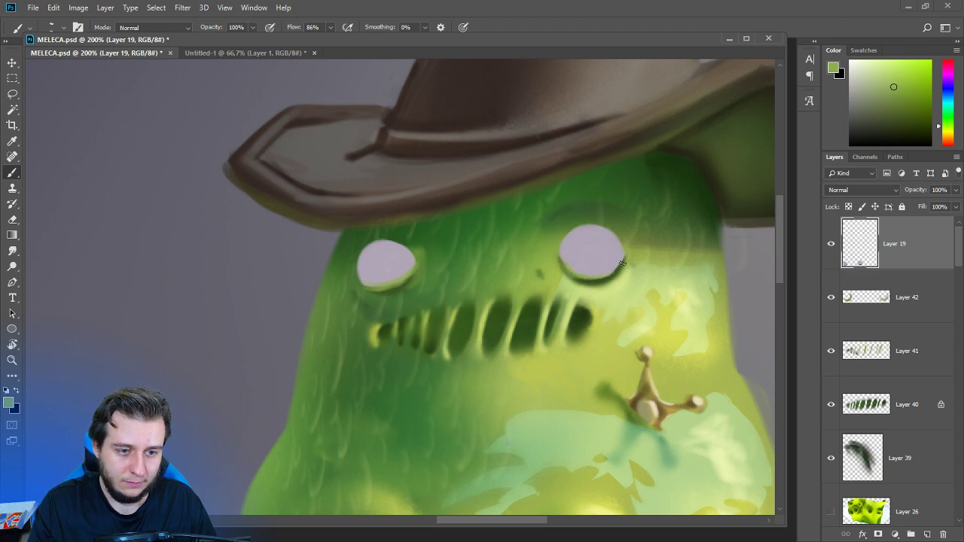
left_click(655, 338, "alt")
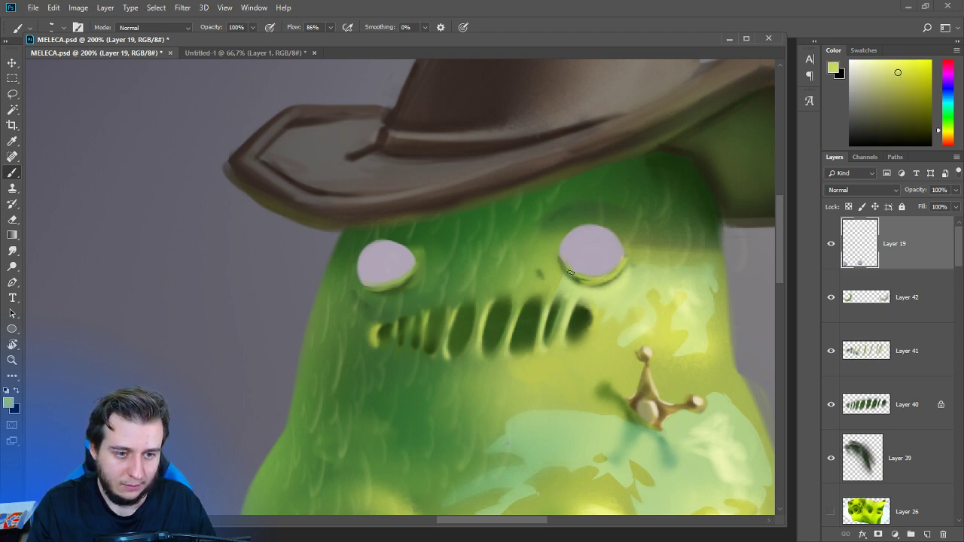
left_click(561, 261, "alt")
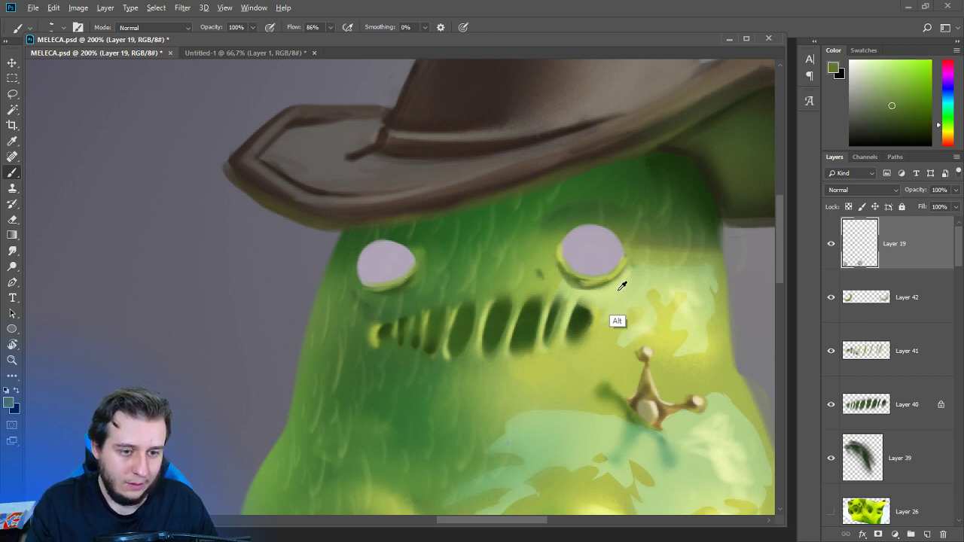
Build up the left eye's lid with a sampled yellow-green edge and darker green shading along its right and lower sides.
left_click(617, 319, "alt")
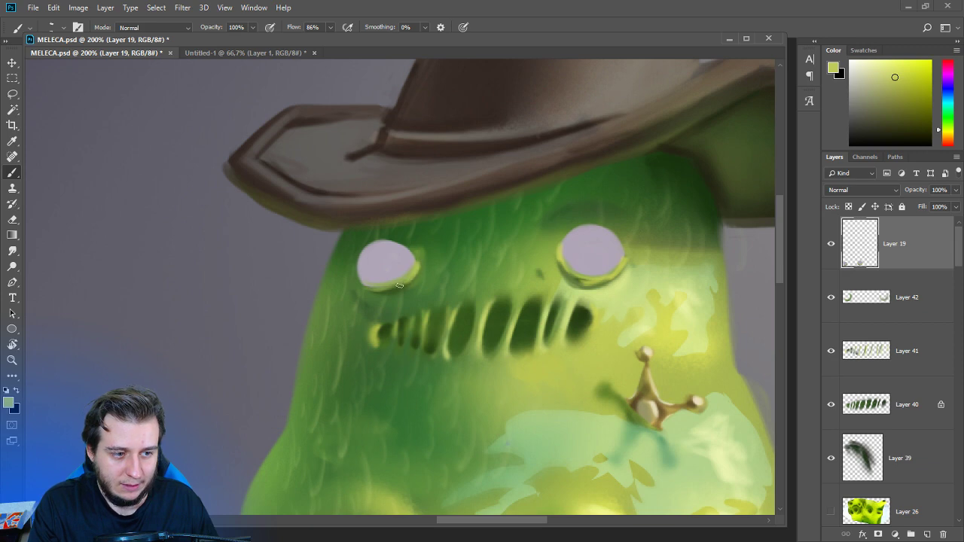
left_click(394, 324, "alt")
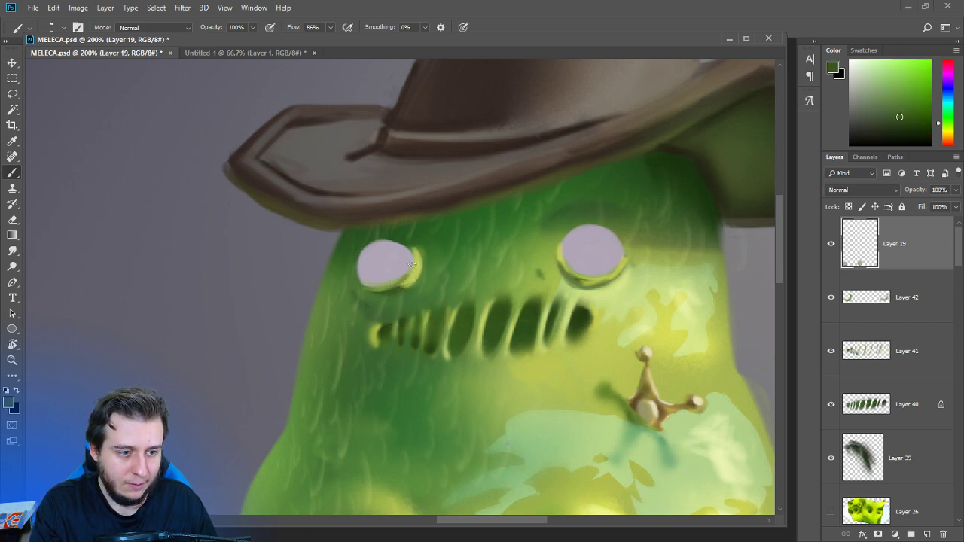
left_click(406, 278, "alt")
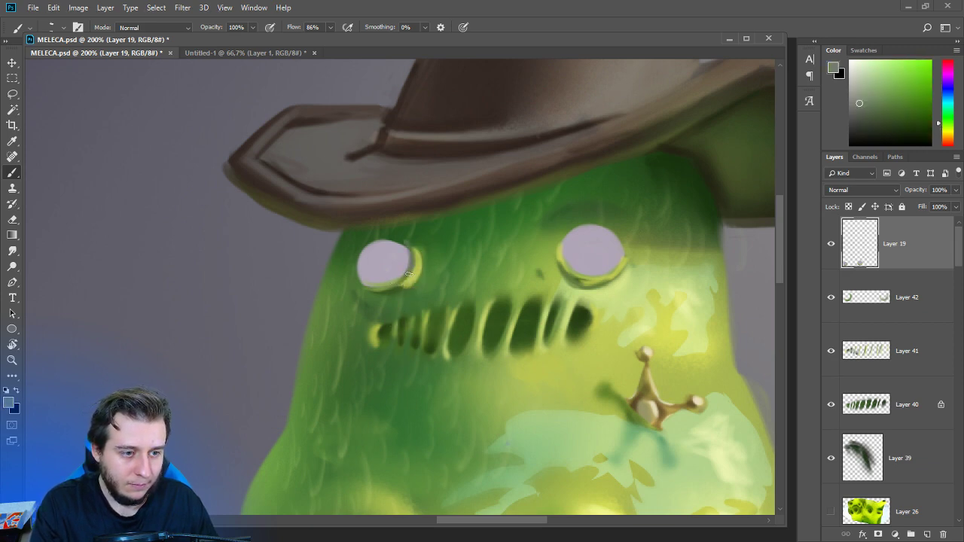
left_click(379, 283, "alt")
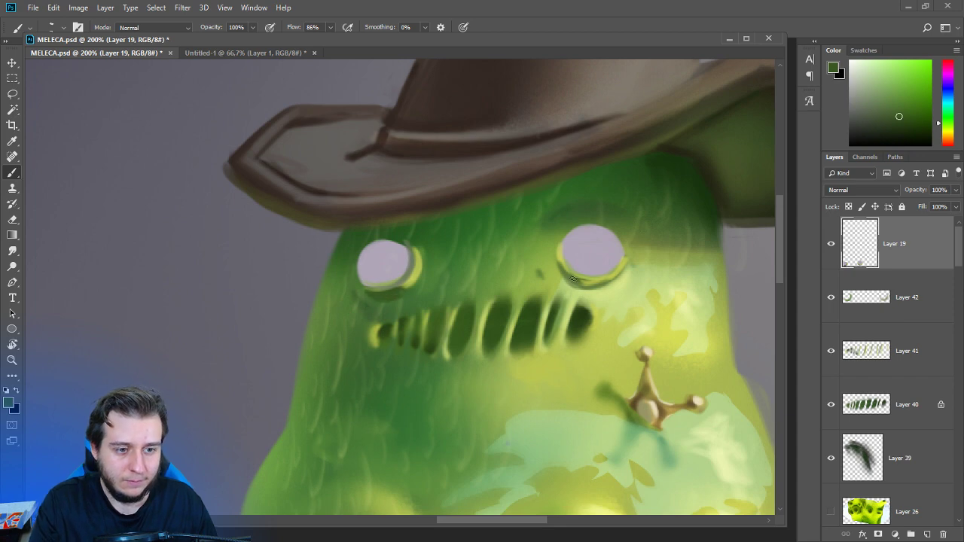
Refine the right eye's lower lid with sampled yellow-green and mid-green strokes, softening it into the surrounding skin.
left_click(608, 351, "alt")
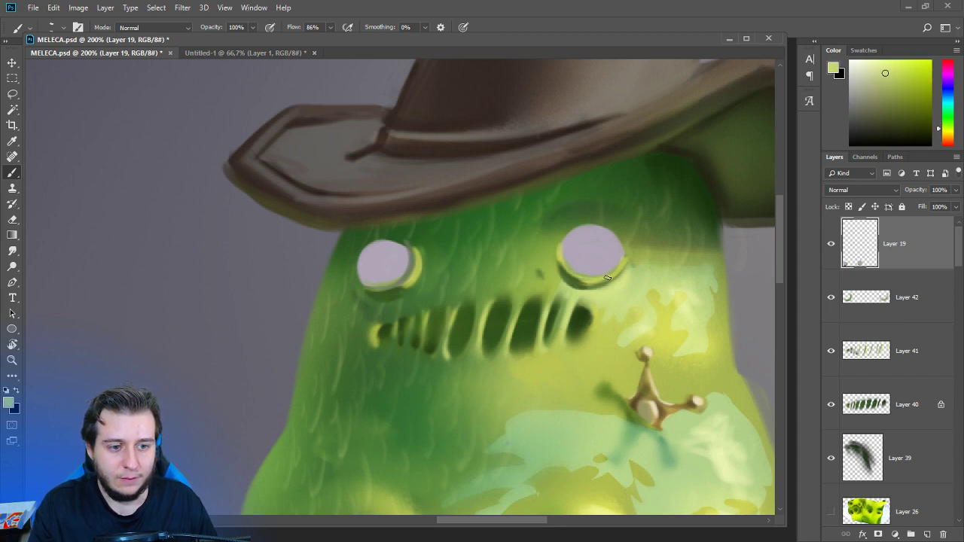
left_click(556, 260, "alt")
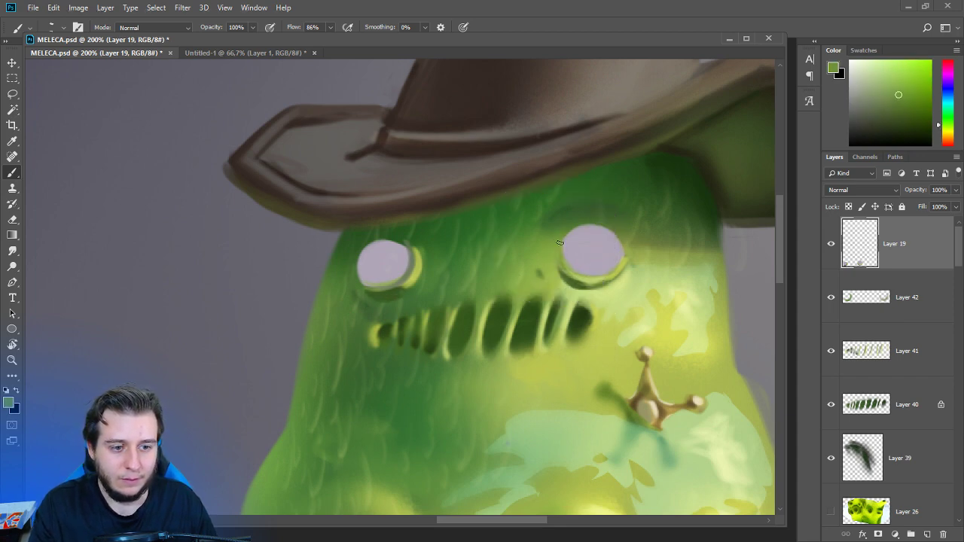
left_click(614, 322, "alt")
left_click(618, 323, "alt")
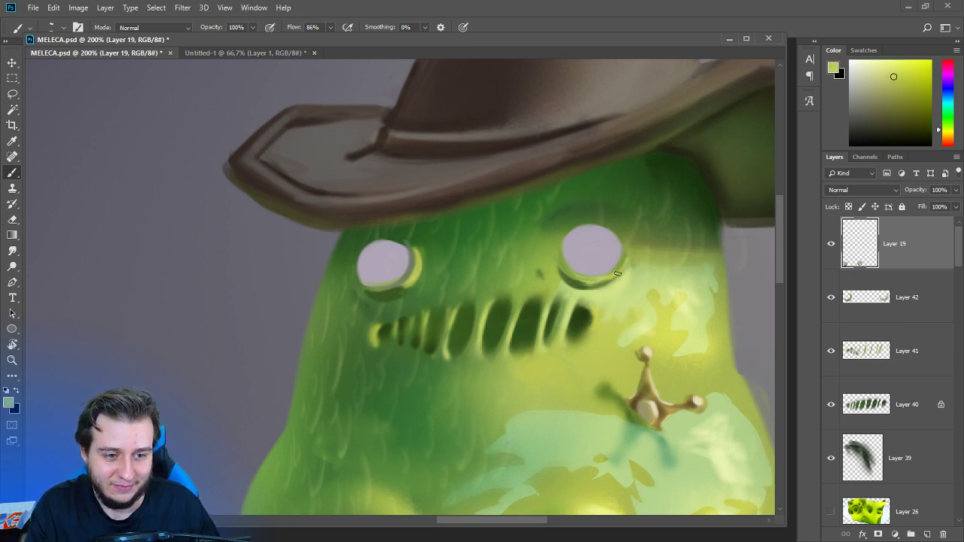
left_click(13, 252)
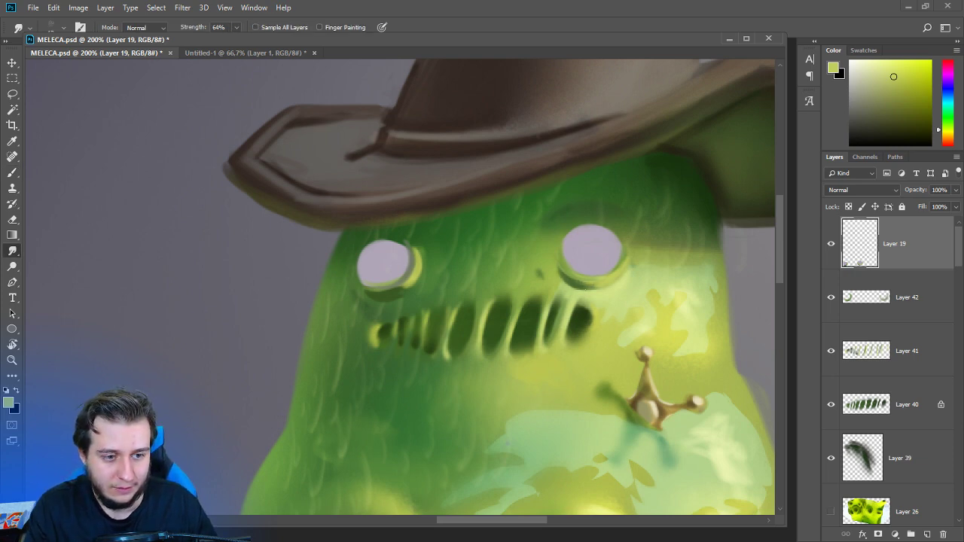
key("b")
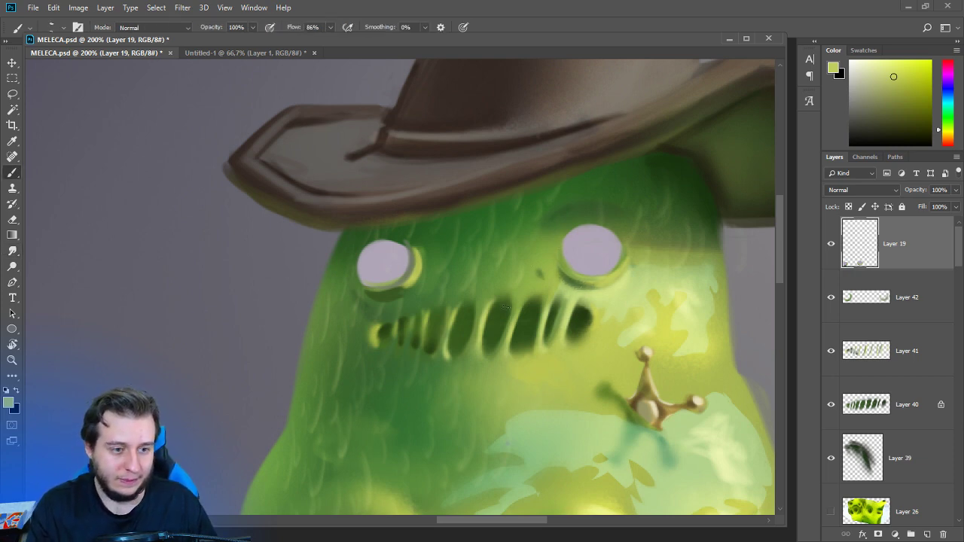
Darken the contour between the left eyeball and its lid with a sampled dark tone, and clean the eyeball edge with lilac.
left_click(523, 345, "alt")
right_click(599, 216)
left_click(538, 148)
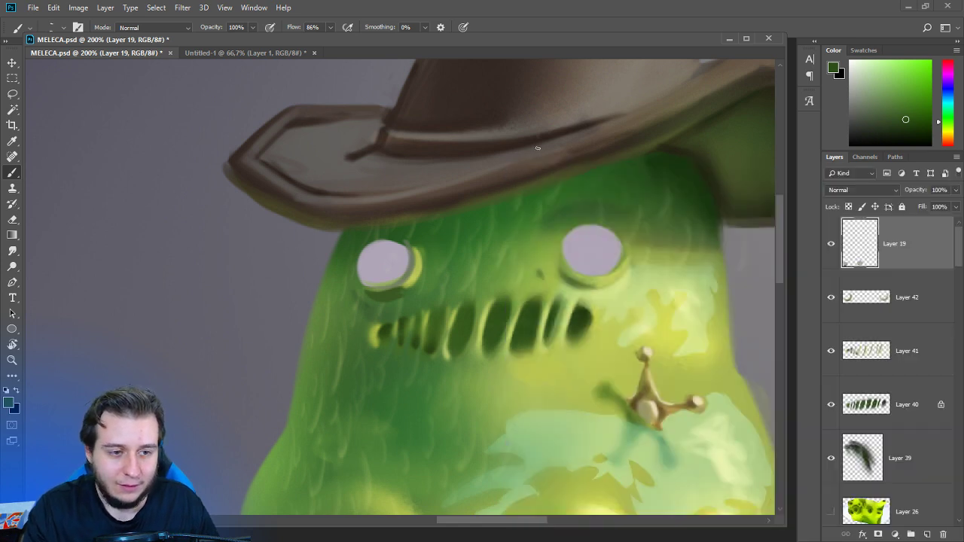
left_click(413, 239, "alt")
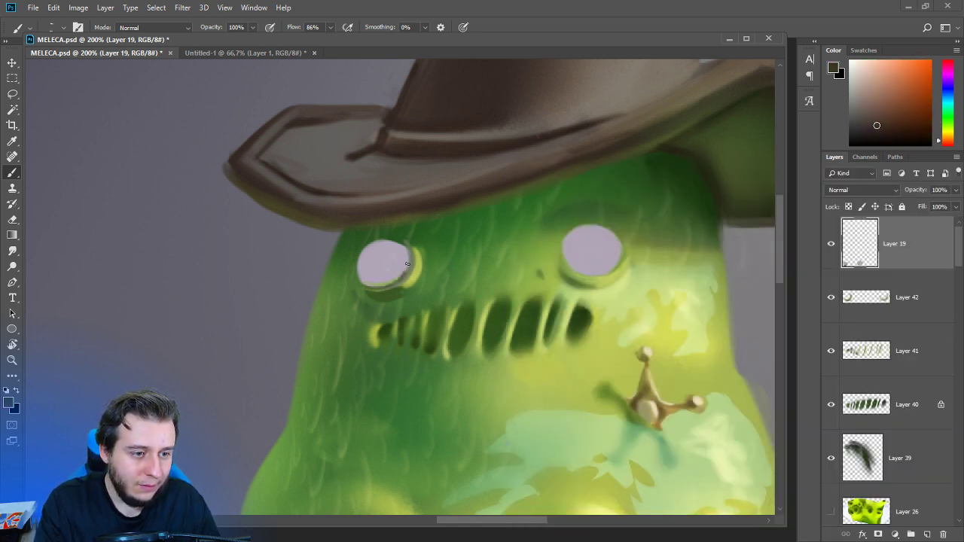
left_click(584, 262, "alt")
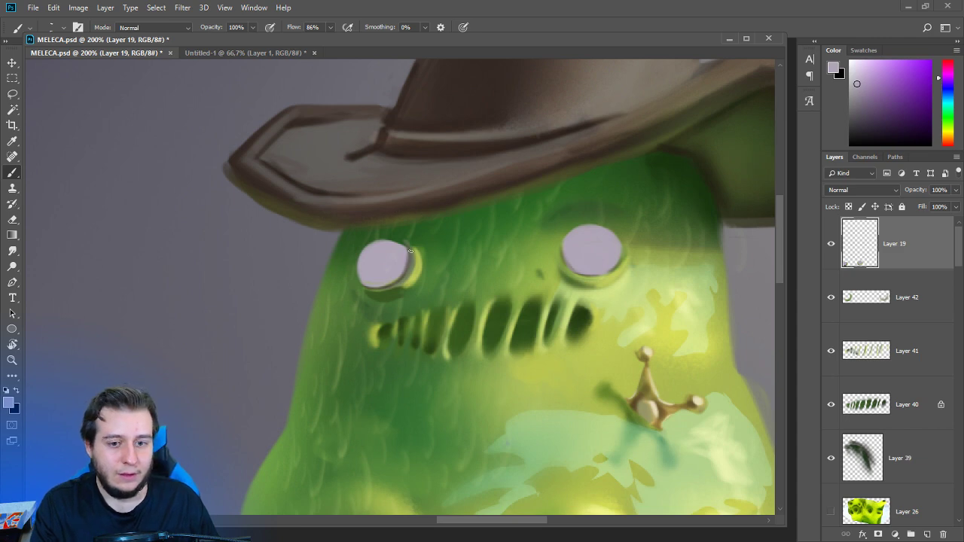
Lock Layer 19's transparent pixels and shade both eyeballs with the soft 300 brush in a brown sampled from the hat.
left_click(849, 207)
right_click(479, 271)
left_click(495, 345)
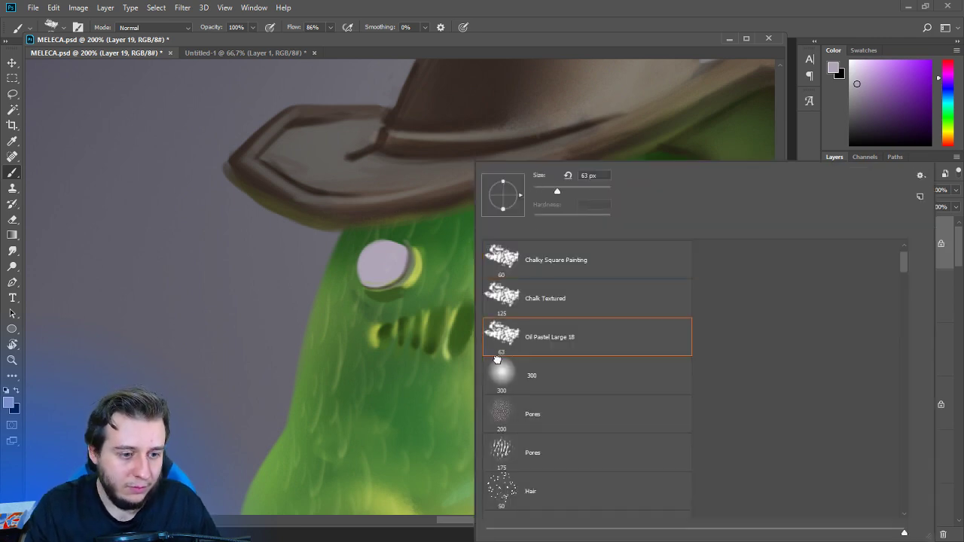
left_click(499, 366)
left_click(464, 168, "alt")
mouse_move(368, 235)
left_mouse_down()
mouse_move(394, 247)
mouse_move(383, 278)
left_mouse_up()
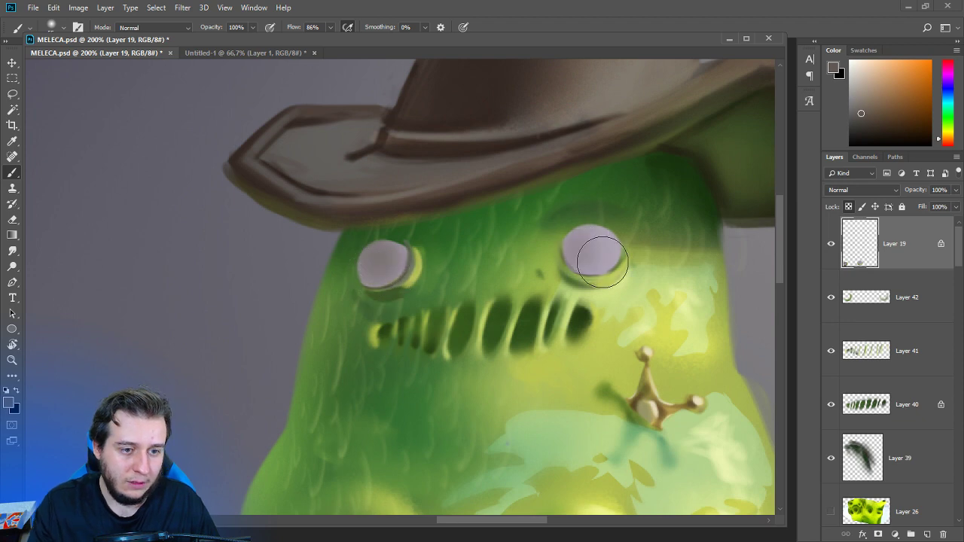
Paint cream-white highlights on the right half of both eyeballs with a reduced Chalky Square Painting brush.
left_click(947, 136)
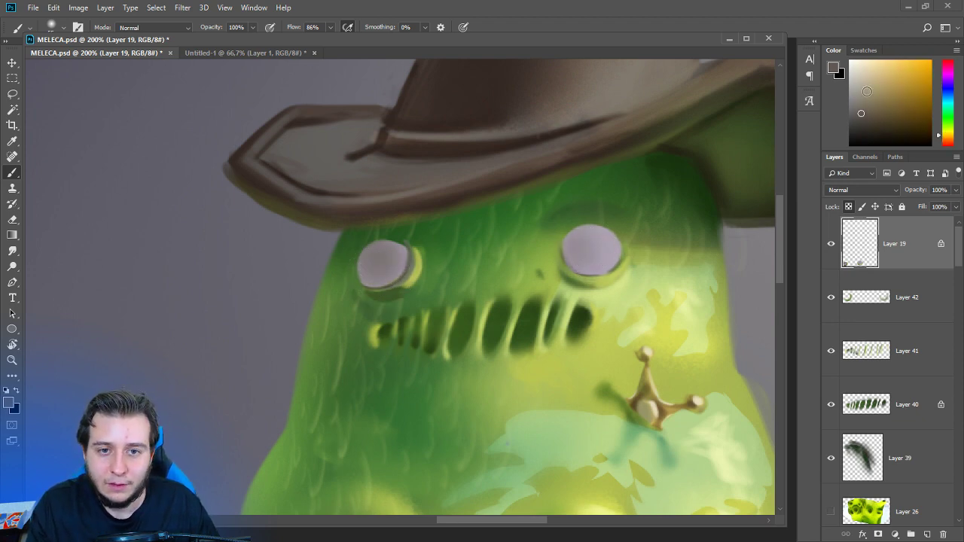
left_click(861, 61)
right_click(602, 226)
left_click(548, 256)
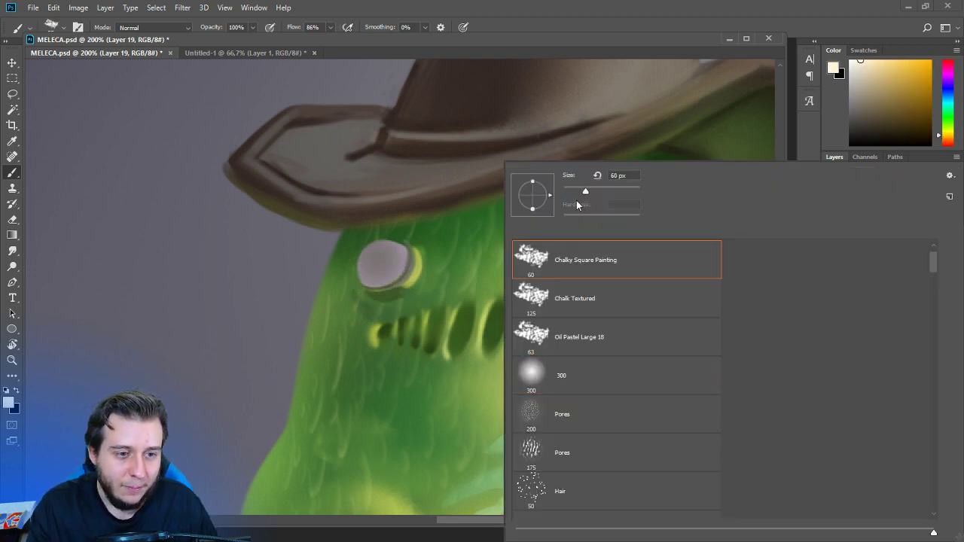
left_click(656, 39)
right_click(582, 245)
left_click_drag(568, 188, 569, 186)
left_click(586, 124)
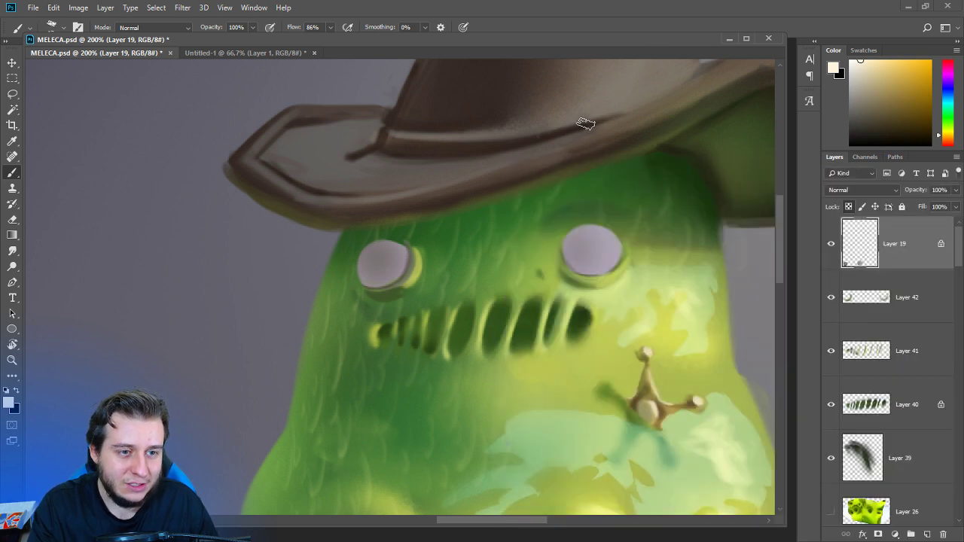
mouse_move(608, 251)
left_mouse_down()
mouse_move(607, 263)
mouse_move(613, 253)
mouse_move(591, 262)
mouse_move(580, 253)
mouse_move(595, 260)
left_mouse_up()
mouse_move(386, 250)
left_mouse_down()
mouse_move(383, 262)
mouse_move(389, 254)
mouse_move(397, 269)
mouse_move(392, 262)
mouse_move(386, 283)
left_mouse_up()
Smudge the hard highlight edges on both eyeballs to blend the white smoothly into the shaded side.
left_click(12, 251)
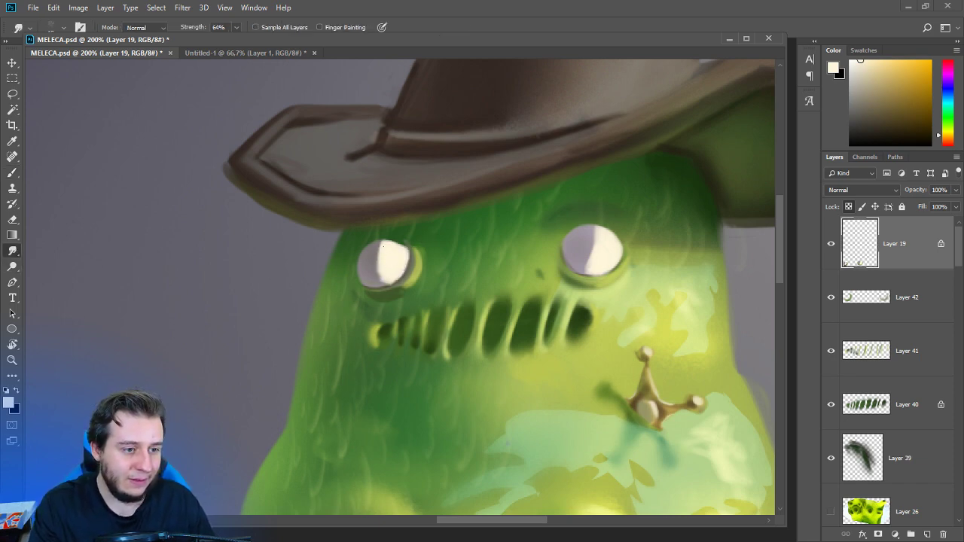
right_click(396, 264)
left_click(477, 189)
left_click_drag(382, 254, 382, 261)
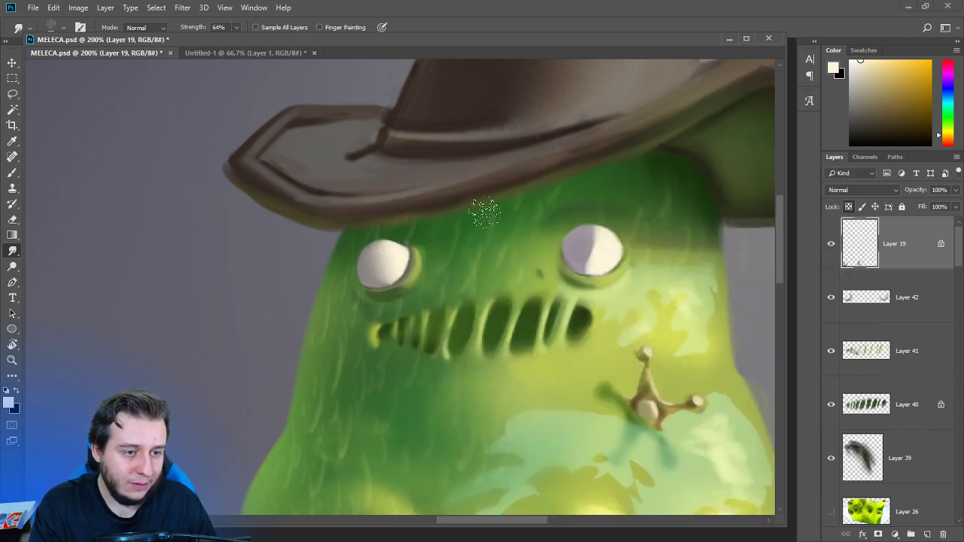
left_click_drag(581, 249, 600, 242)
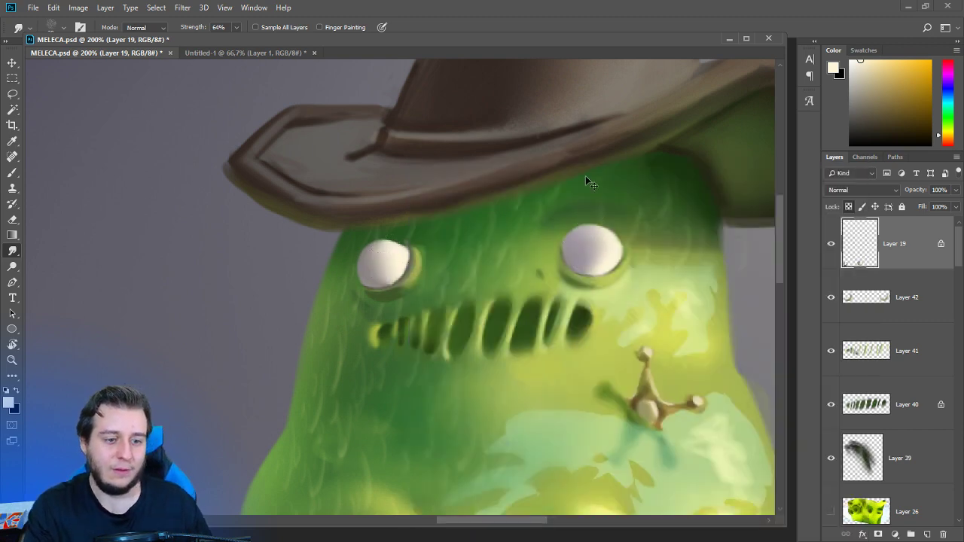
Check the eyes against the whole character by toggling Layer 19's visibility off and on.
key("ctrl+minus")
key("ctrl+minus")
key("ctrl+minus")
key("ctrl+plus")
key("ctrl+plus")
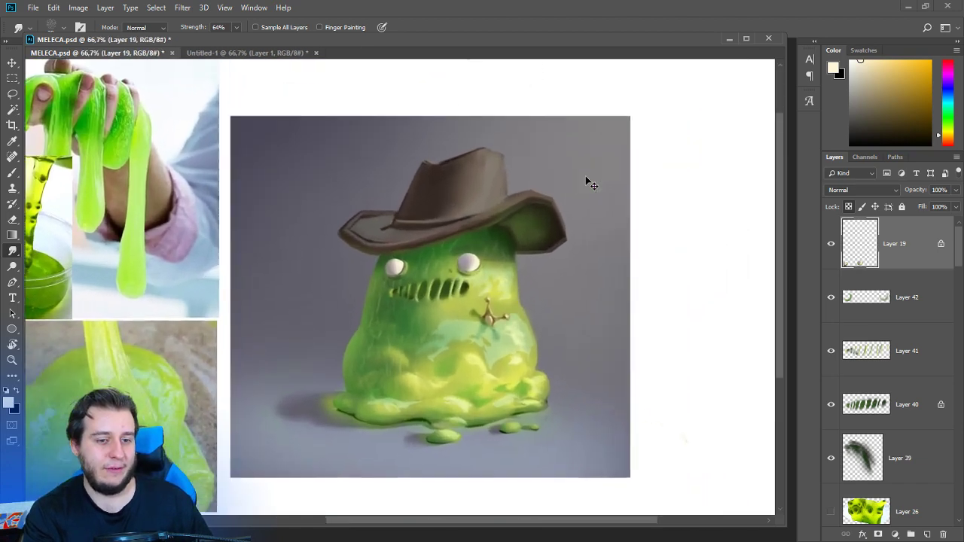
left_click(830, 252)
left_click(830, 252)
left_click(830, 253)
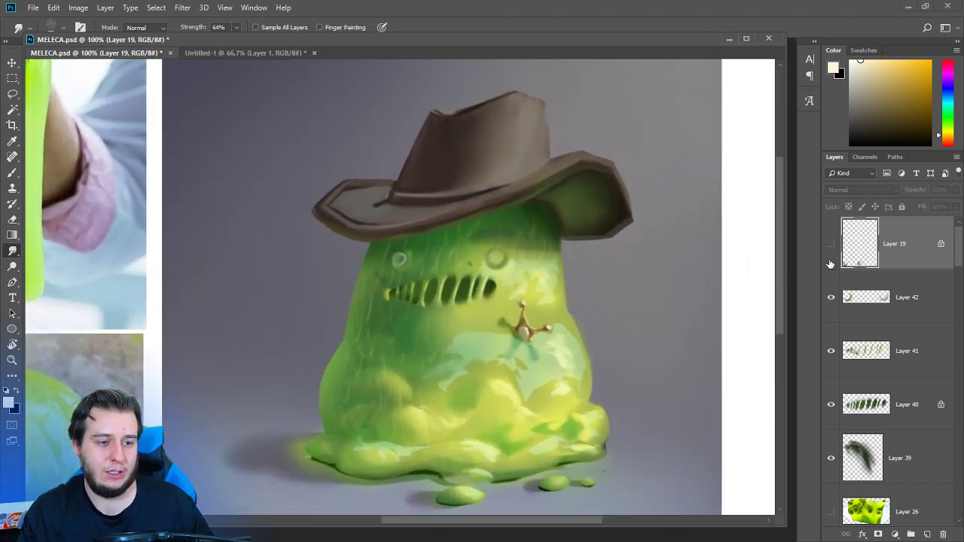
left_click(831, 252)
key("ctrl+plus")
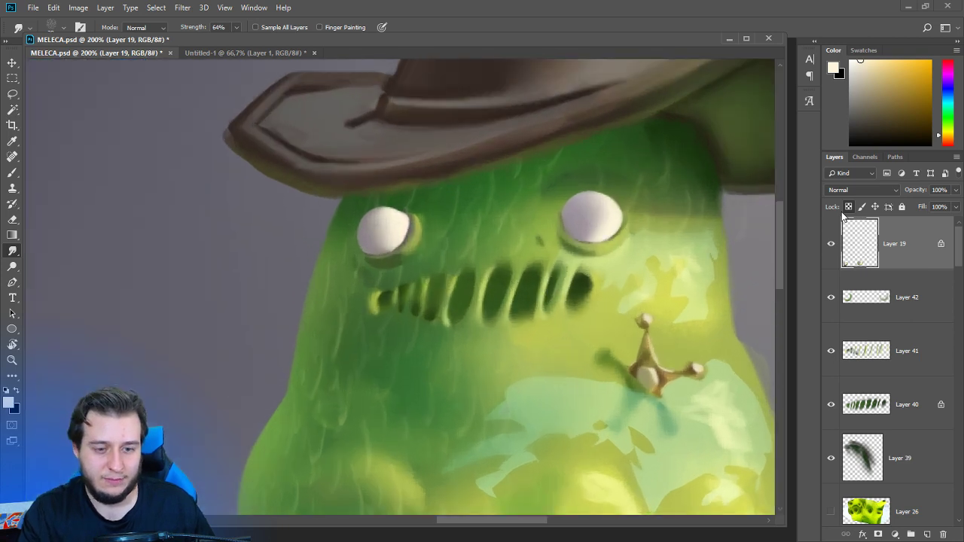
Lasso the eyes on Layer 19 and move them inward so they sit close together above the mouth.
key("l")
mouse_move(411, 173)
left_mouse_down()
mouse_move(460, 279)
mouse_move(466, 265)
left_mouse_up()
mouse_move(447, 243)
left_mouse_down()
mouse_move(497, 220)
mouse_move(587, 216)
mouse_move(529, 228)
left_mouse_up()
key("ctrl+d")
key("v")
key("ctrl+minus")
key("ctrl+minus")
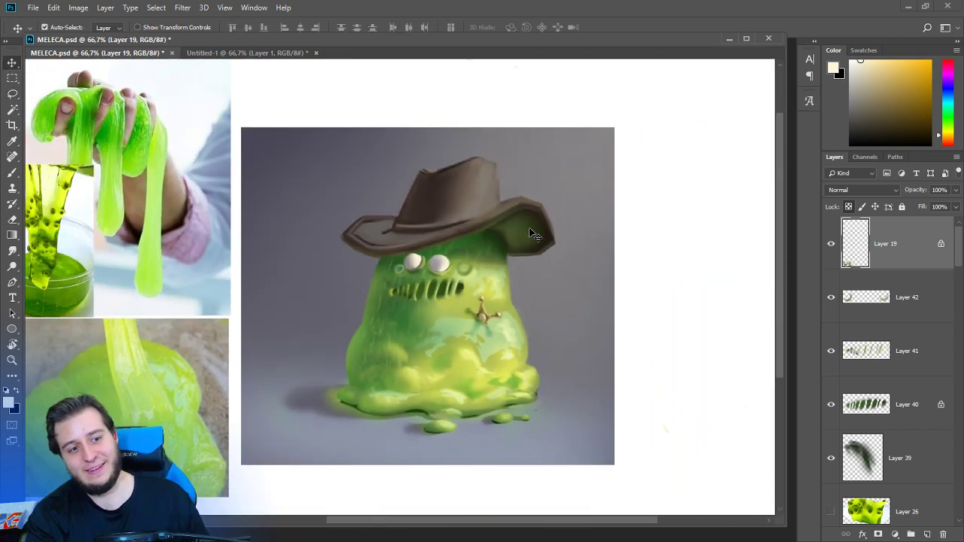
key("ctrl+minus")
key("ctrl+plus")
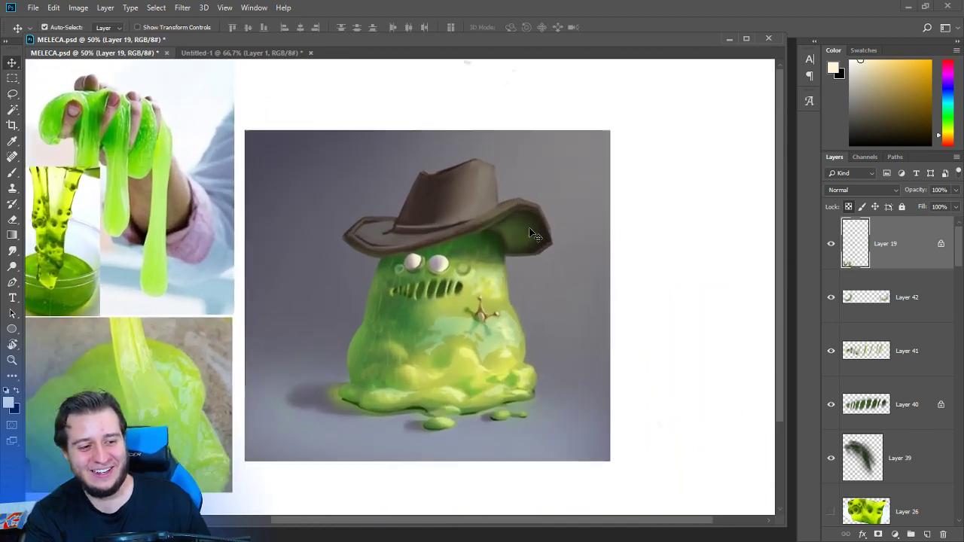
key("ctrl+plus")
key("ctrl+plus")
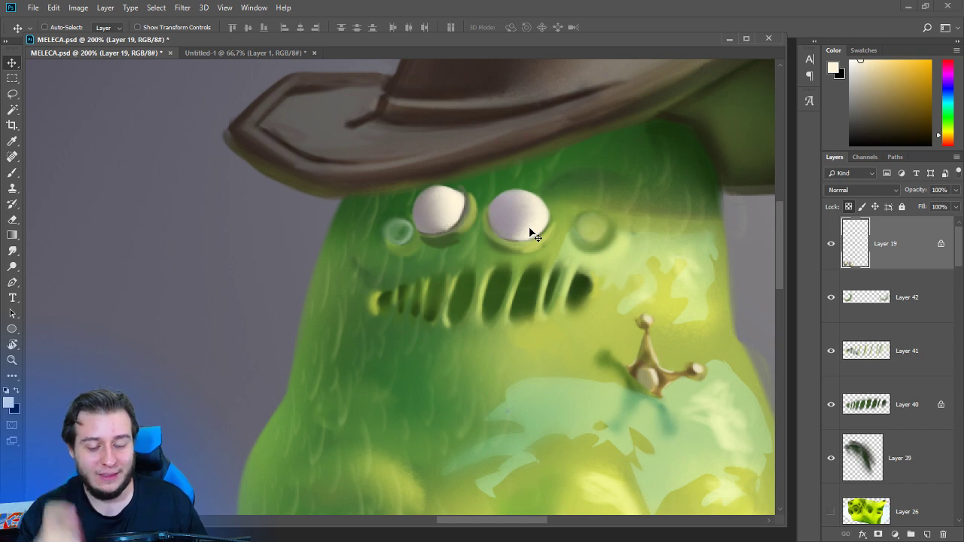
Nudge both eyeballs on Layer 19 slightly towards the hat brim and clear the selection.
mouse_move(500, 245)
left_mouse_down()
mouse_move(569, 198)
mouse_move(488, 248)
mouse_move(500, 245)
left_mouse_up()
key("l")
key("shift")
left_click_drag(554, 231, 550, 237)
key("ctrl+d")
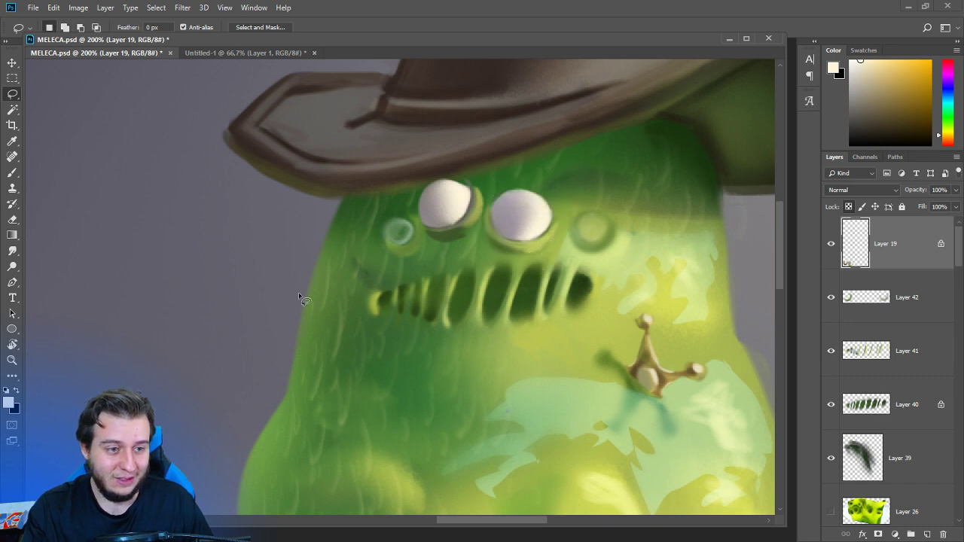
Cover the leftover socket beside the left eye on Layer 42 with sampled greens, using a small soft round brush.
key("r")
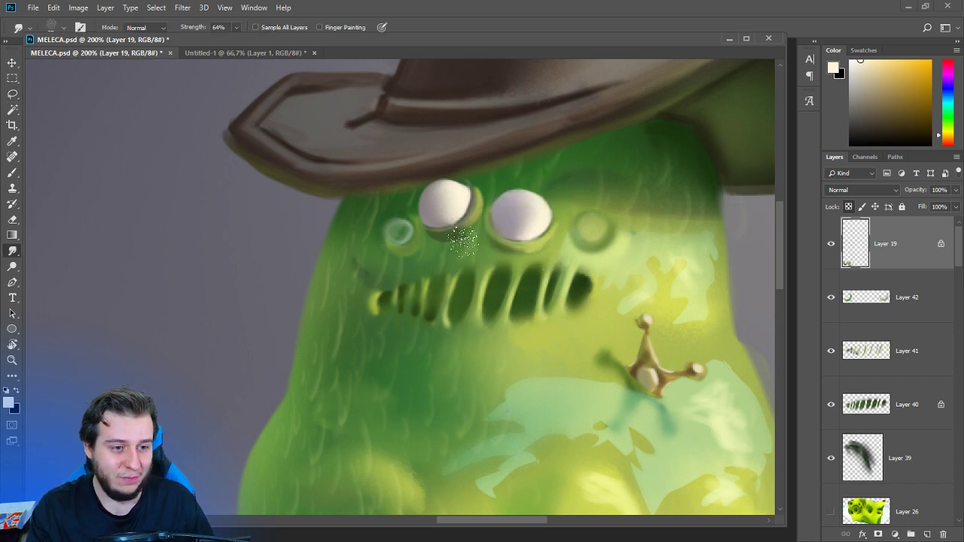
key("b")
right_click(474, 248)
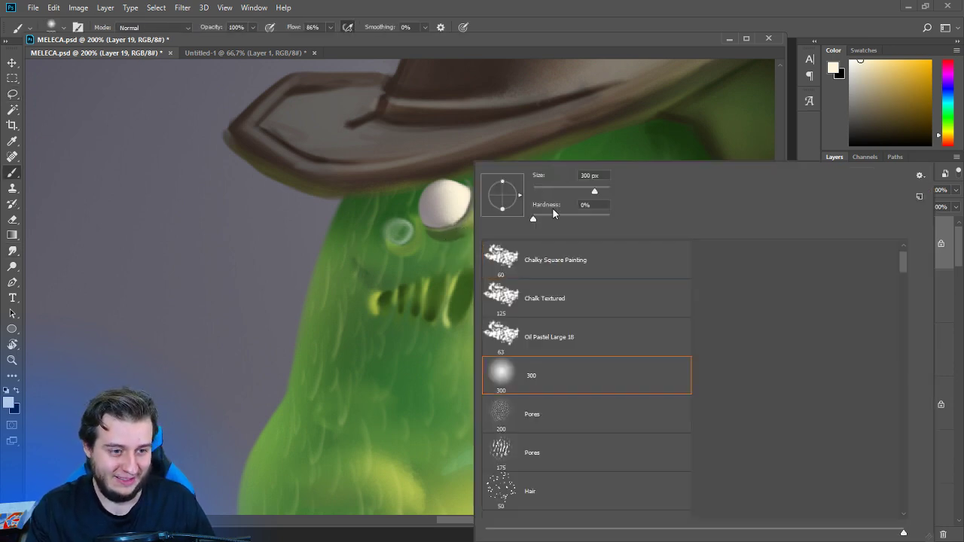
left_click(595, 69)
right_click(505, 185)
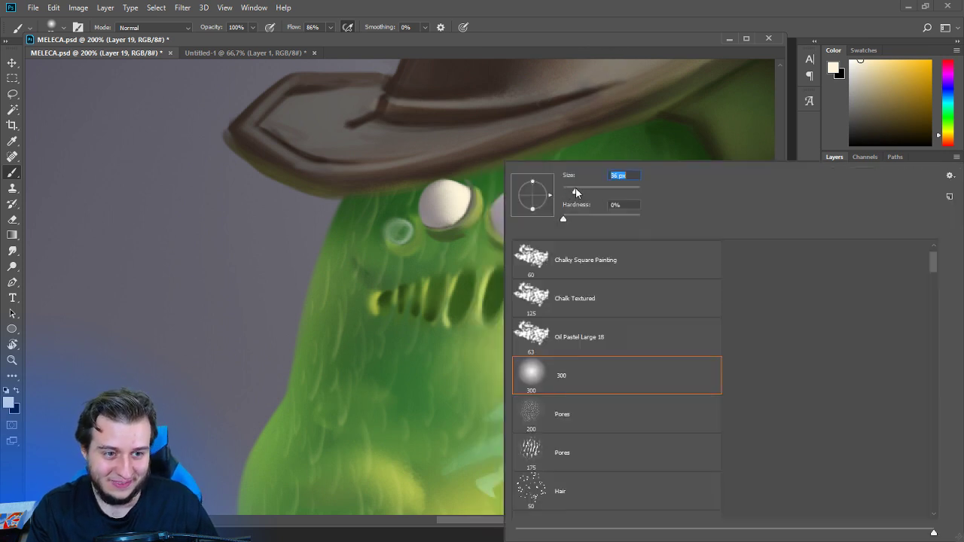
left_click(407, 253, "alt")
left_click(378, 236, "alt")
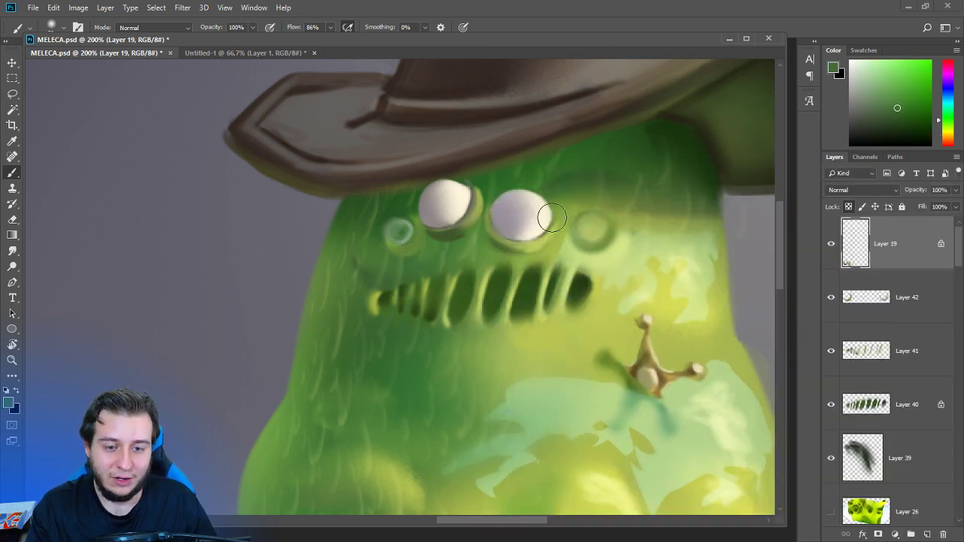
left_click(903, 299)
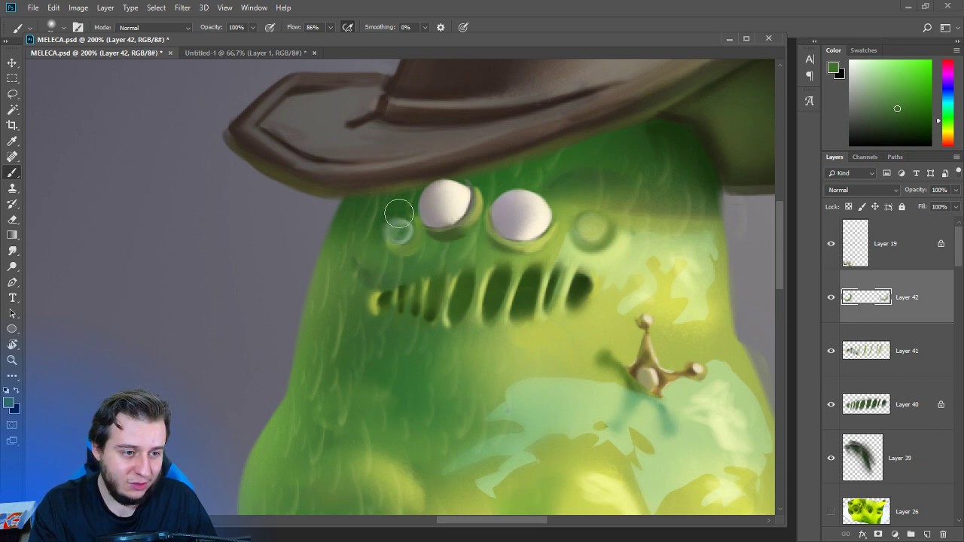
left_click_drag(399, 213, 390, 231)
left_click(374, 266, "alt")
left_click_drag(371, 265, 398, 256)
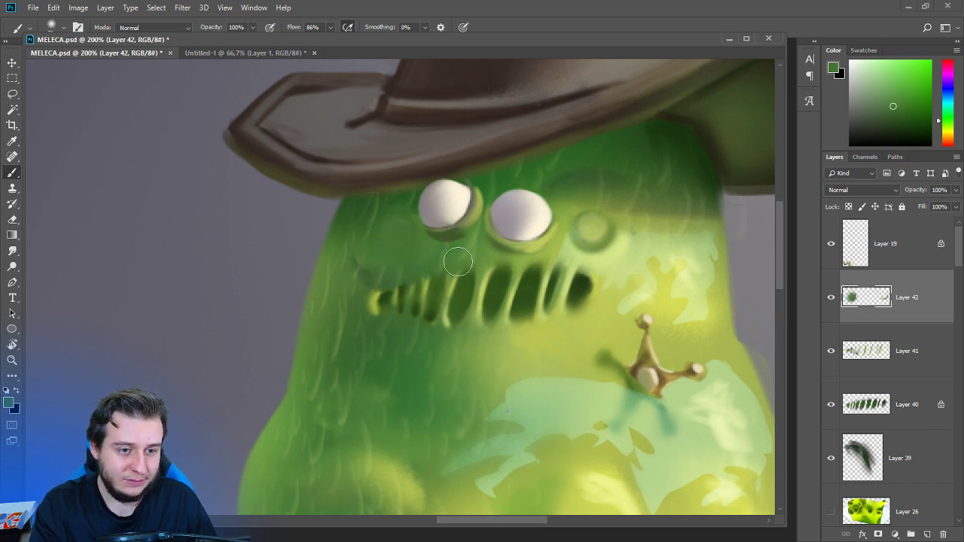
Cover the leftover socket beside the right eye with sampled yellow-green and repaint the dark green area above it.
left_click(620, 220, "alt")
mouse_move(605, 226)
left_mouse_down()
mouse_move(609, 258)
mouse_move(571, 245)
mouse_move(585, 219)
left_mouse_up()
left_click(613, 259, "alt")
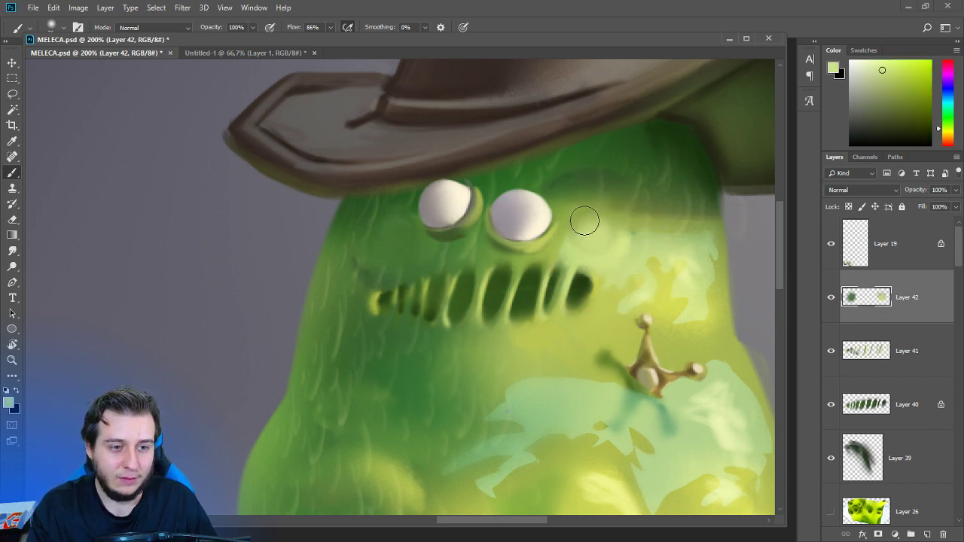
left_click(580, 162, "alt")
mouse_move(584, 161)
left_mouse_down()
mouse_move(617, 177)
mouse_move(571, 192)
left_mouse_up()
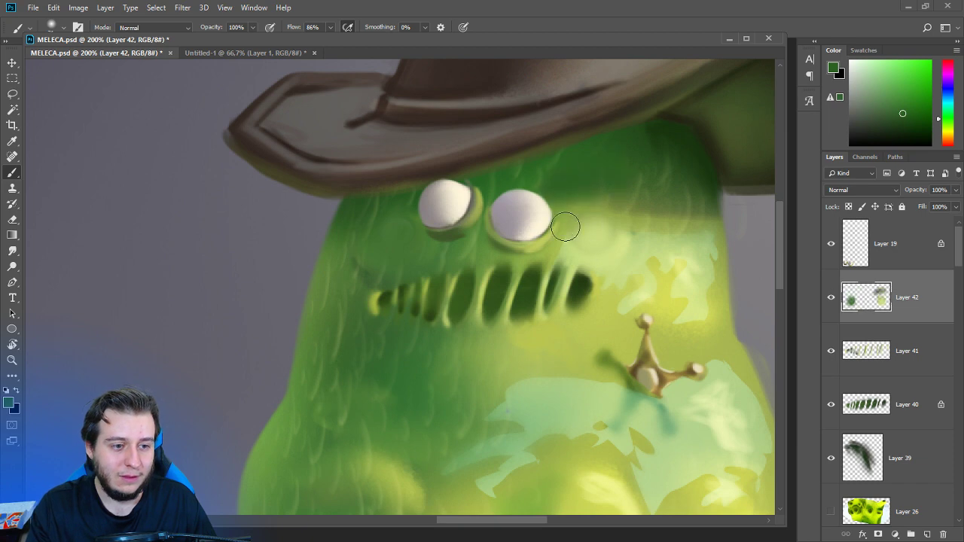
Softly paint sampled dark and yellow-green tones around the lower eyelids to blend them into the face.
left_click(565, 269, "alt")
left_click(533, 249, "alt")
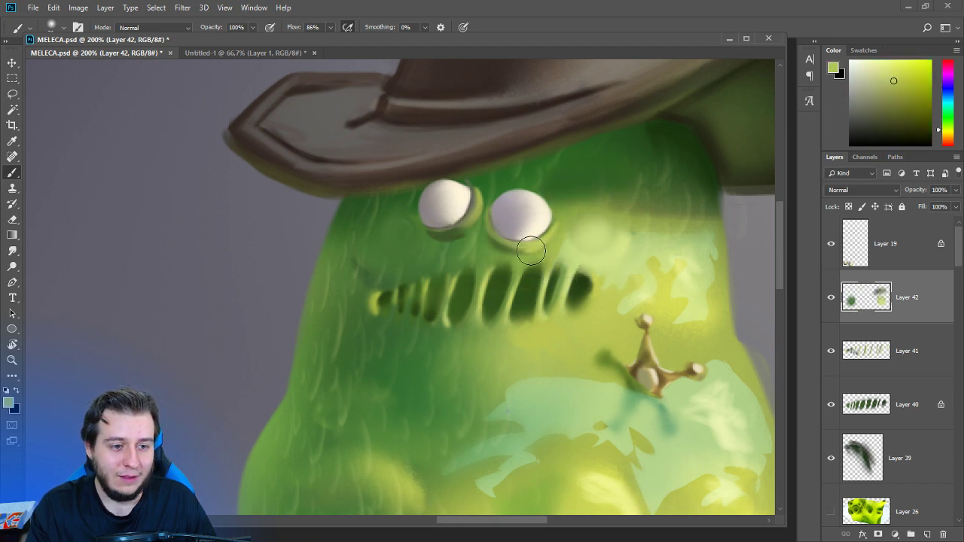
left_click(454, 236, "alt")
left_click_drag(455, 241, 475, 225)
left_click(425, 237, "alt")
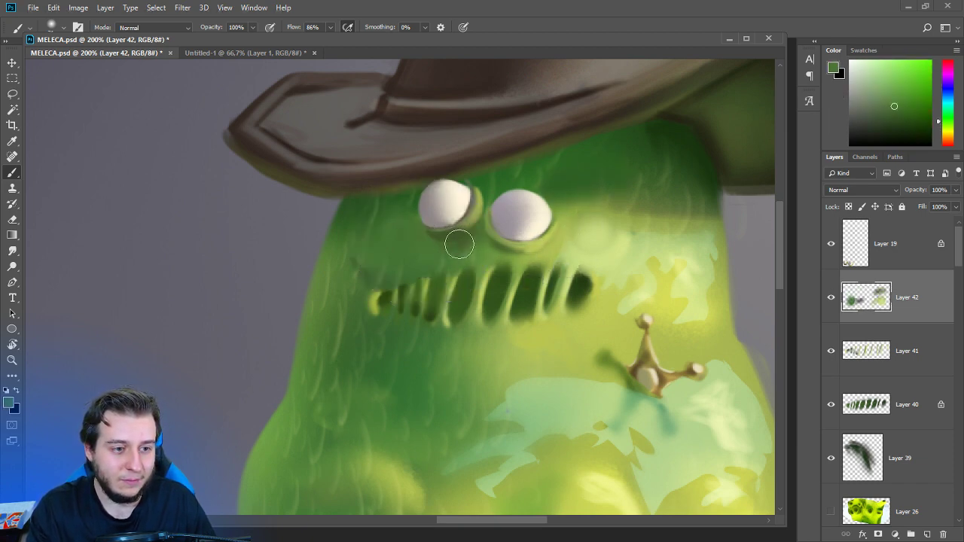
left_click(552, 249, "alt")
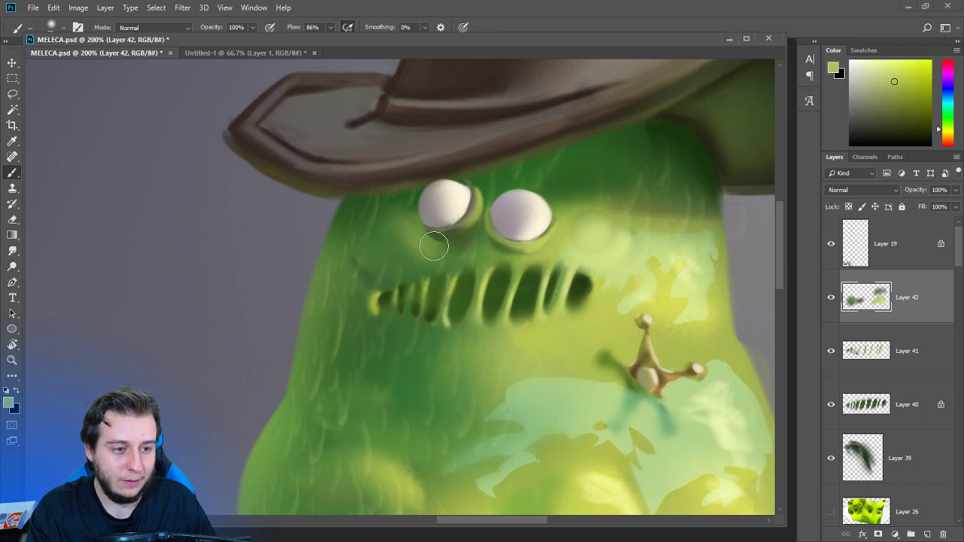
left_click(401, 237, "alt")
Redefine the shading under the left eye with the Chalky Square Painting brush at 14 px in sampled greens.
right_click(473, 217)
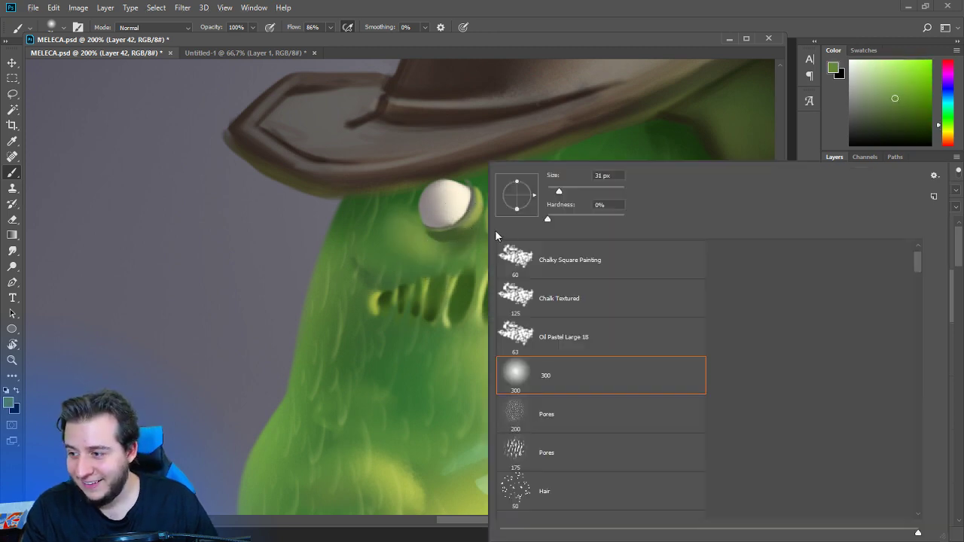
left_click(521, 270)
left_click(531, 292)
left_click(541, 265)
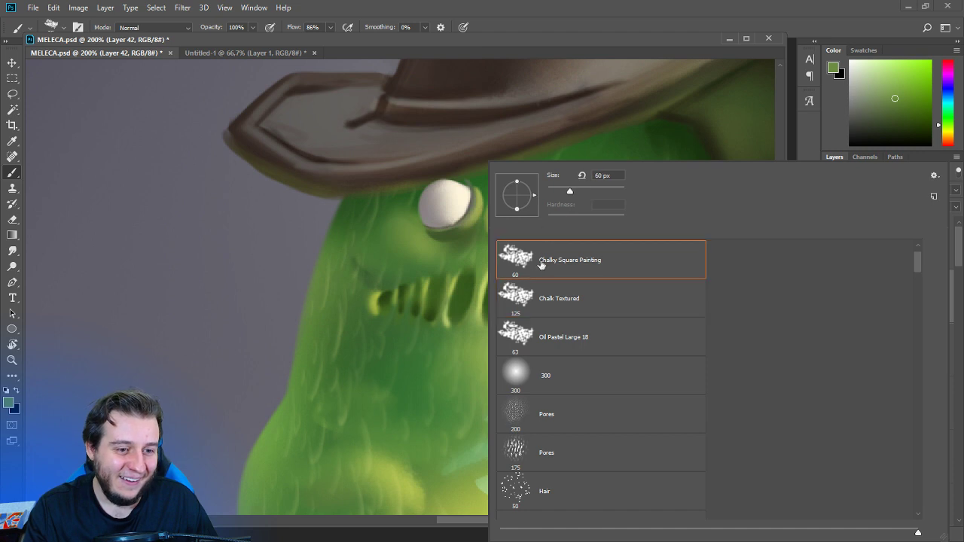
left_click(552, 190)
left_click(411, 210, "alt")
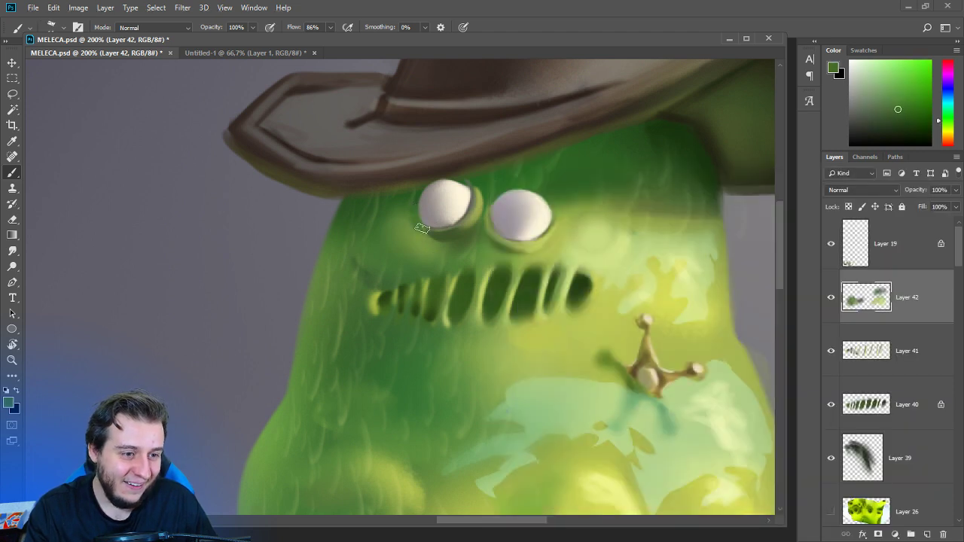
left_click(440, 236, "alt")
Touch up the eyelid rim between the two eyes with sampled yellow-green and dark green.
left_click(548, 271, "alt")
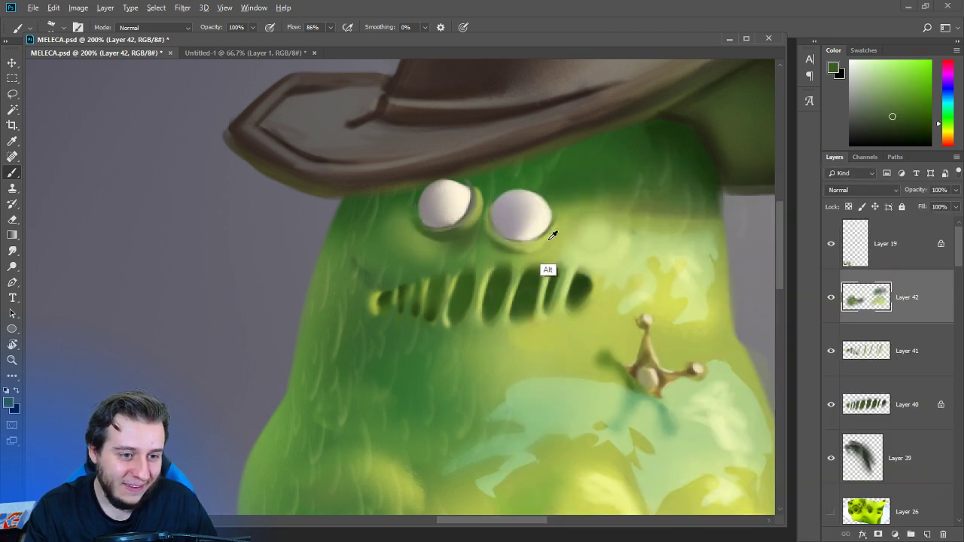
right_click(553, 194)
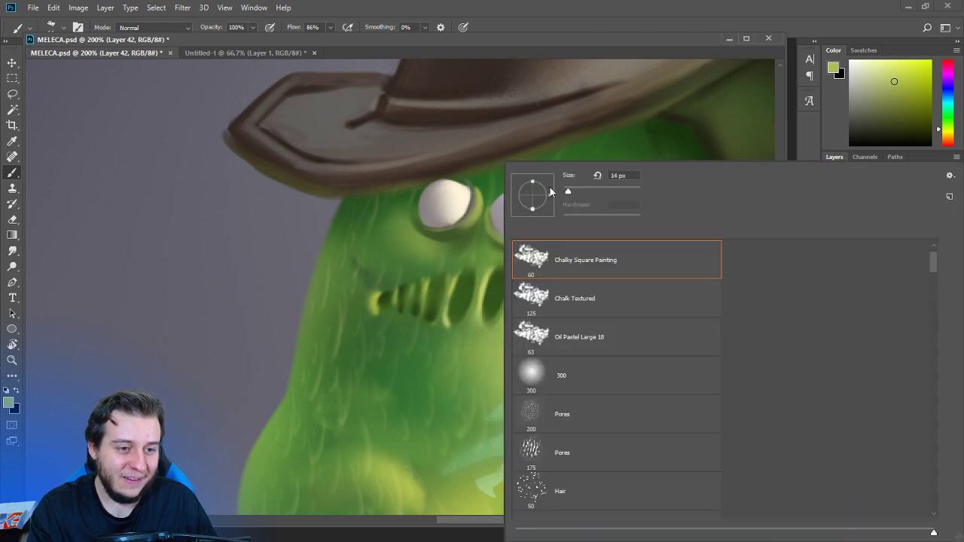
left_click(470, 222)
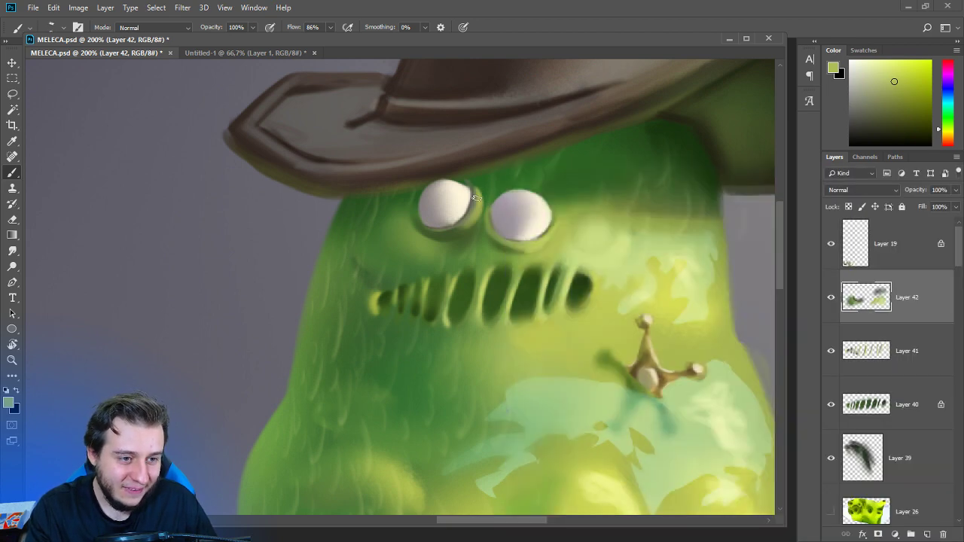
left_click(474, 190, "alt")
left_click(480, 188, "alt")
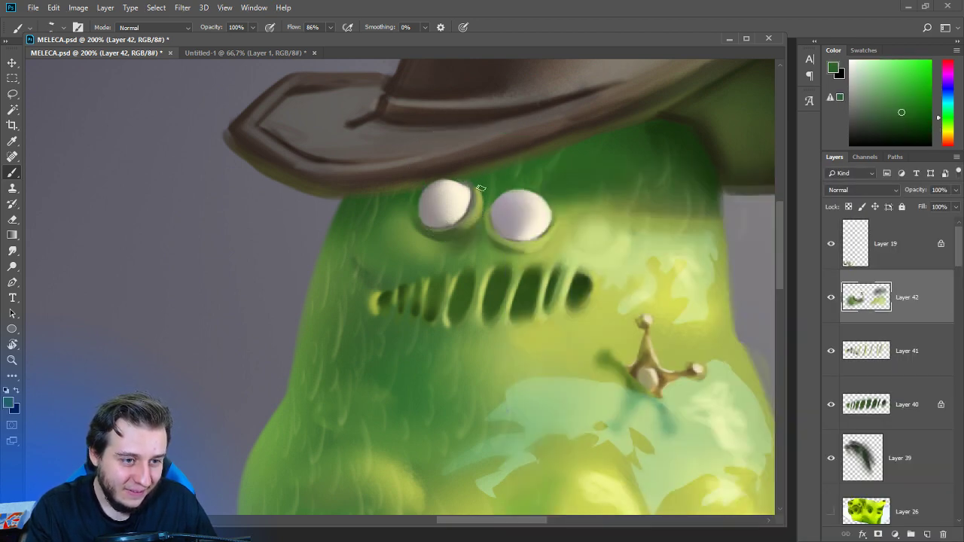
Examine the reworked eyes against the whole character and the slime references.
left_click_drag(548, 229, 472, 311)
key("ctrl+minus")
key("ctrl+minus")
key("ctrl+minus")
key("ctrl+minus")
key("ctrl+plus")
key("ctrl+plus")
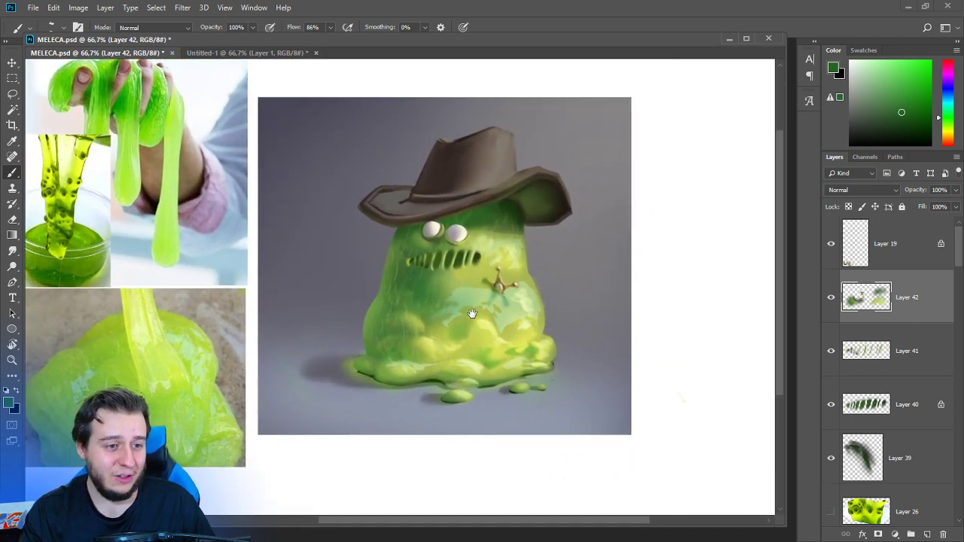
key("ctrl+plus")
Paint sampled green strokes on the slime's skin around and below the left end of the mouth.
left_click(12, 250)
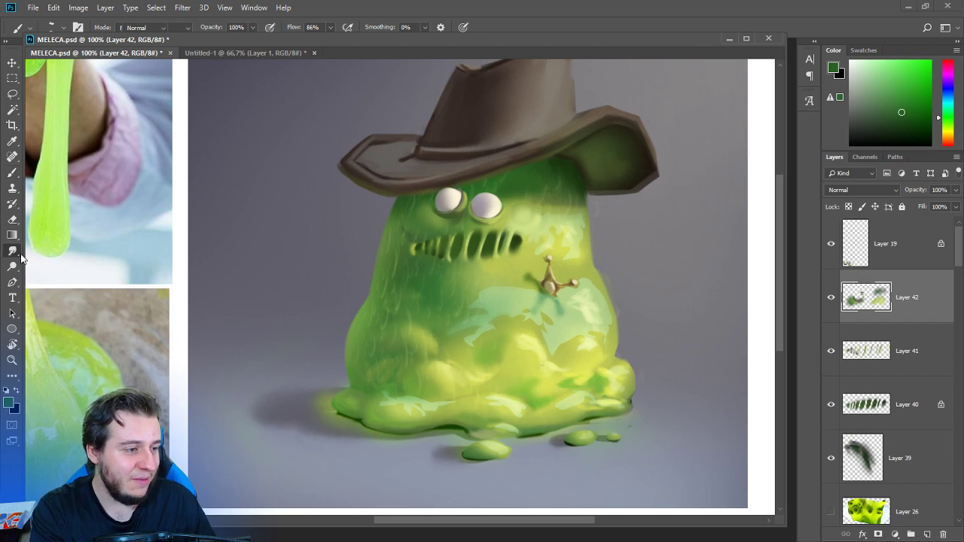
key("b")
left_click(399, 220, "alt")
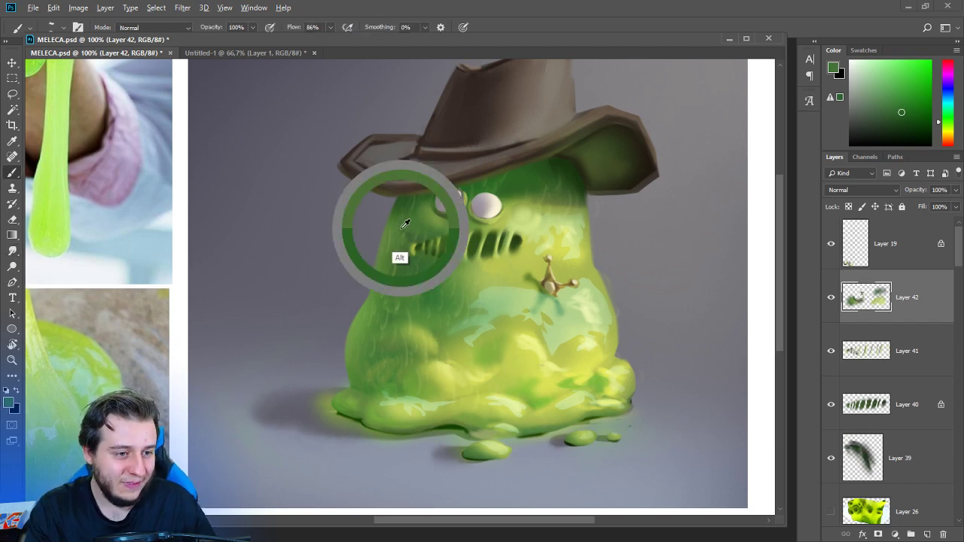
left_click_drag(411, 228, 412, 244)
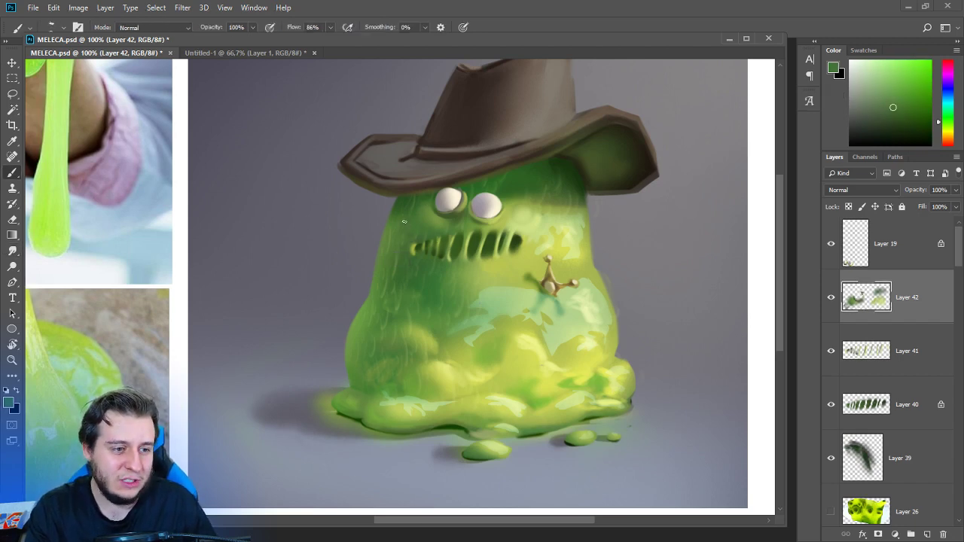
left_click(405, 257, "alt")
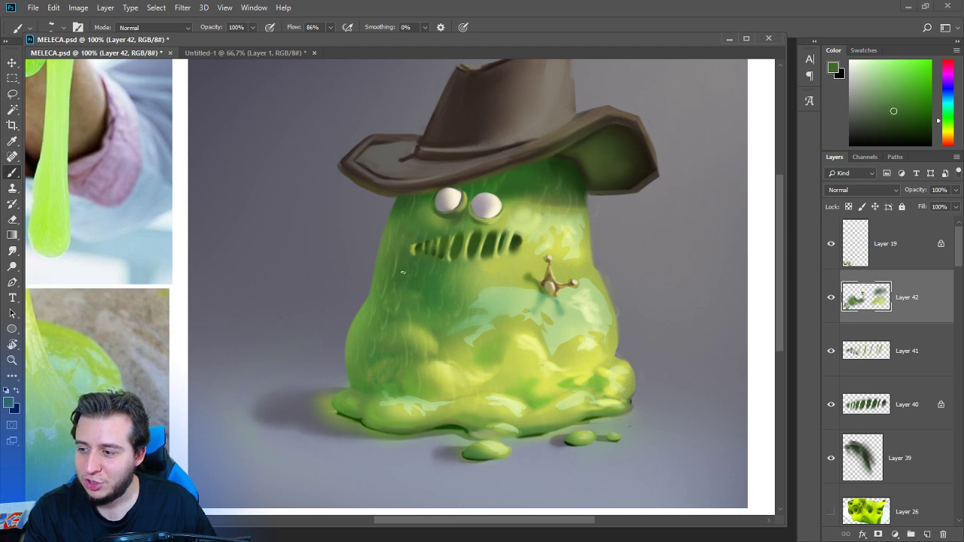
left_click_drag(403, 273, 403, 277)
Turn the canvas sideways, add a new layer above Layer 42 and pick a very dark green as the paint colour.
key("space")
mouse_move(503, 281)
left_mouse_down()
mouse_move(503, 334)
mouse_move(419, 428)
mouse_move(325, 408)
left_mouse_up()
key("r")
left_click(926, 534)
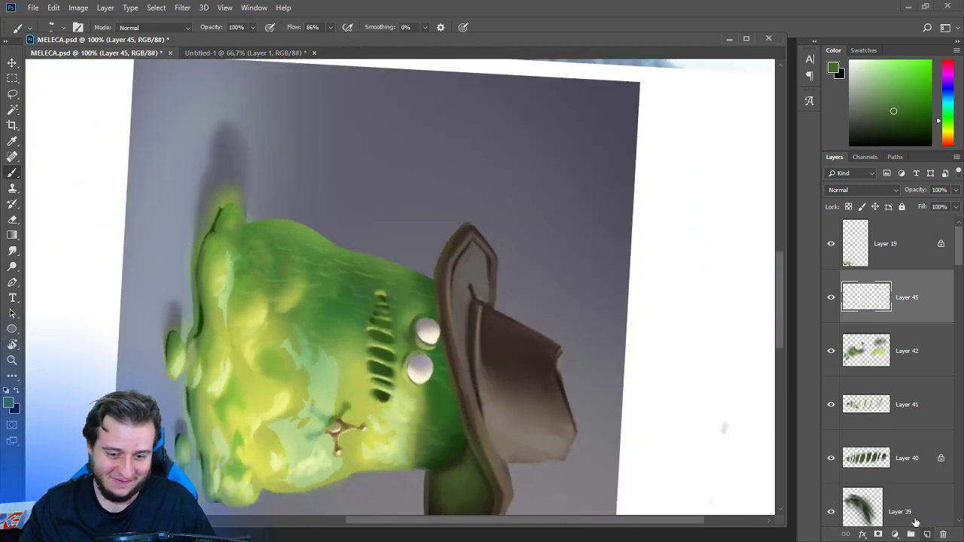
left_click(470, 442, "alt")
left_click(903, 135)
key("space")
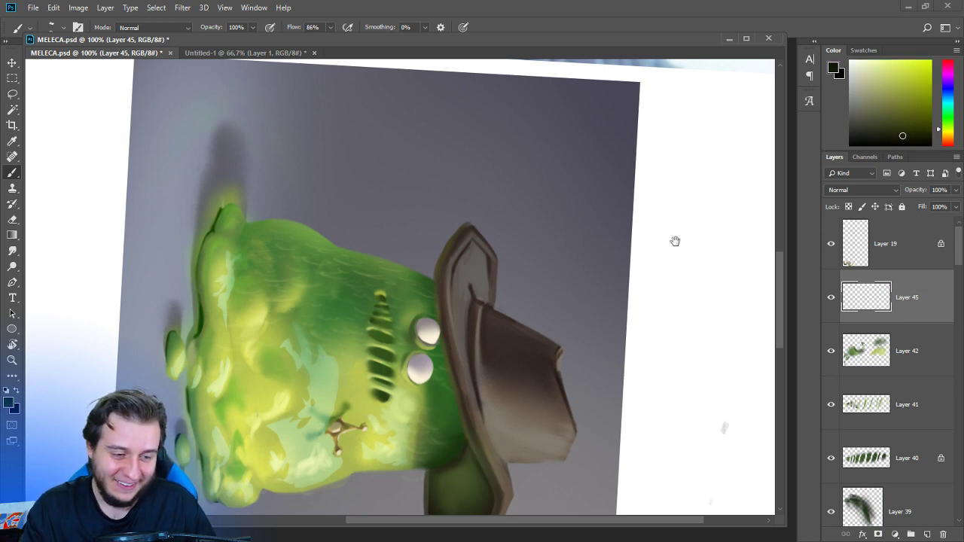
left_click_drag(674, 241, 695, 115)
Draw a thin dark contact line along the hat brim's edge over the slime's head, using a brush size of 5 px.
right_click(522, 260)
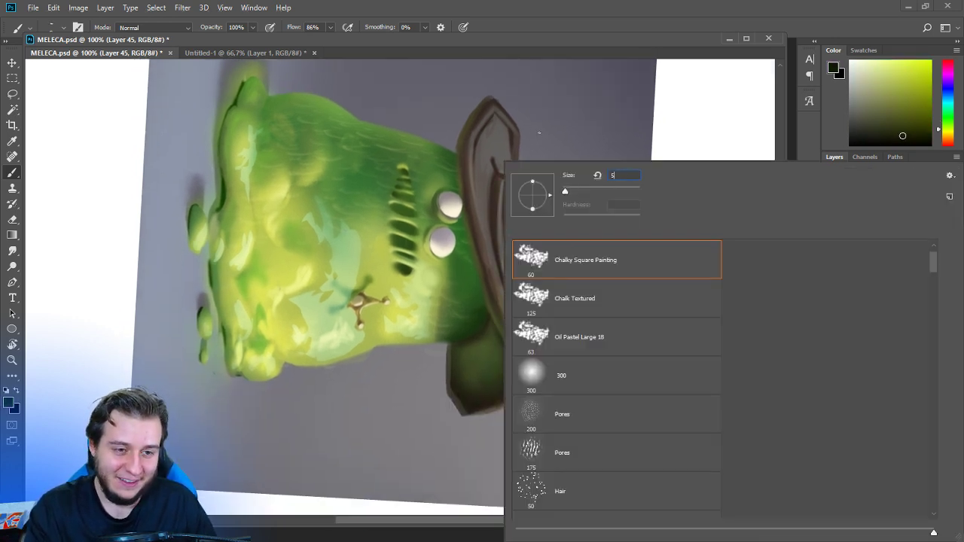
type("5")
key("Return")
left_click_drag(476, 334, 481, 288)
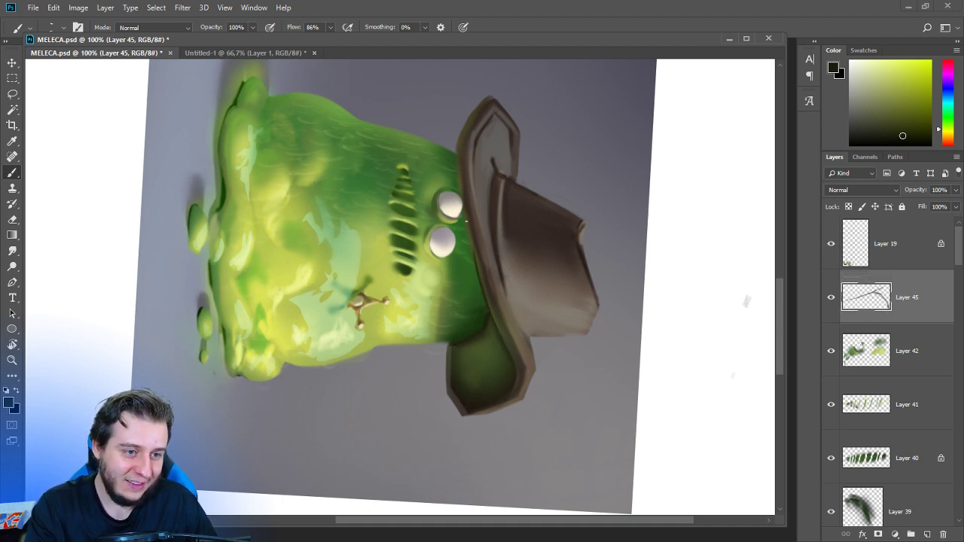
left_click_drag(466, 221, 456, 159)
left_click(480, 280, "alt")
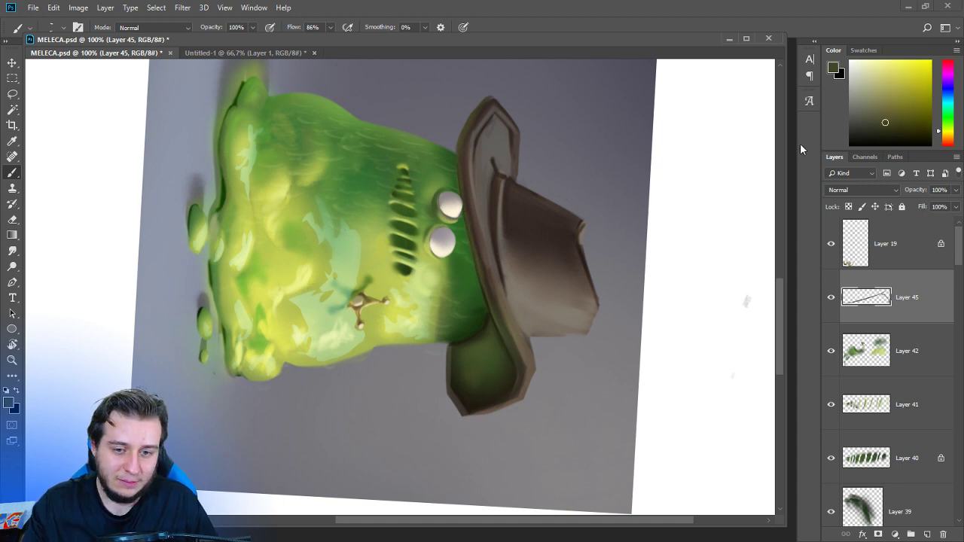
Move Layer 45 above Layer 19 and return the canvas to its upright 0° orientation.
key("ctrl+]")
key("r")
left_click_drag(580, 369, 543, 279)
left_click_drag(510, 325, 611, 318)
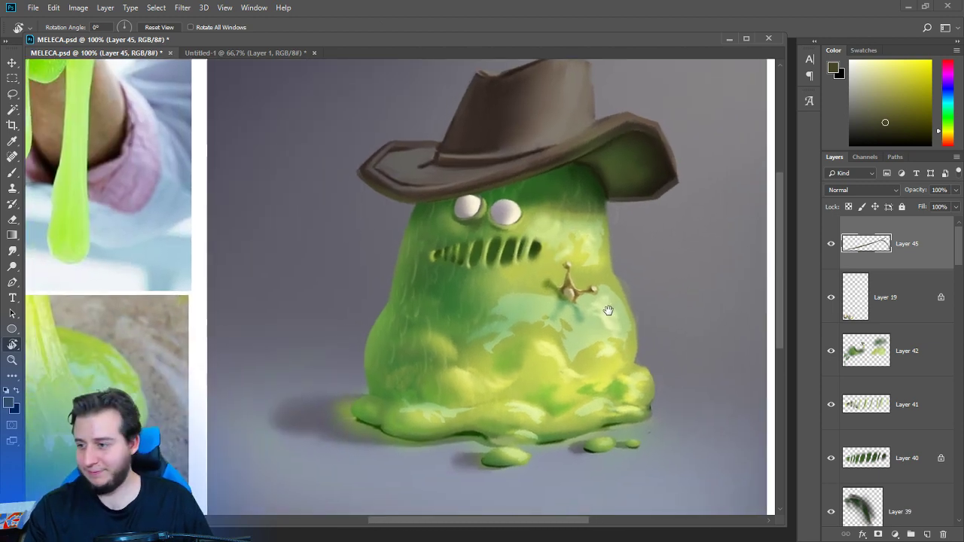
scroll(577, 277, "down", 4)
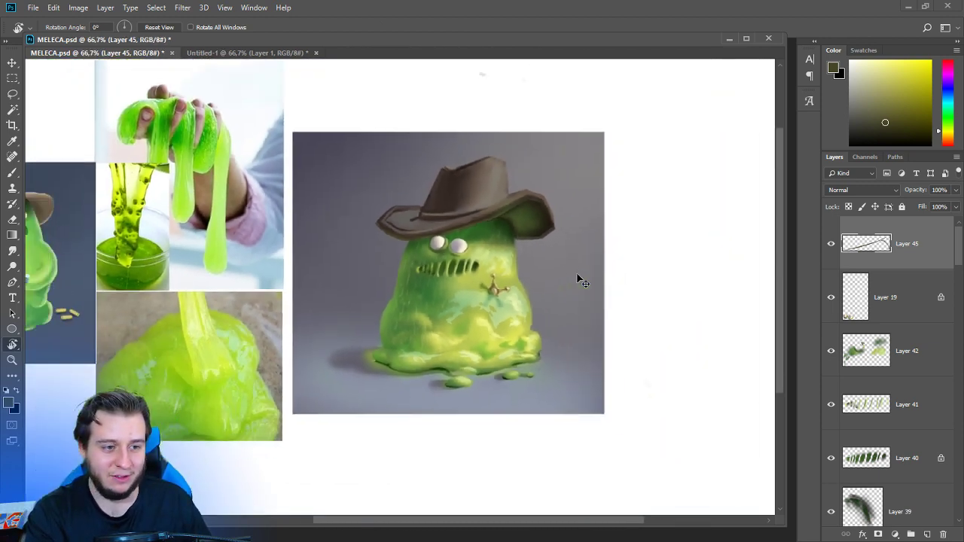
scroll(577, 278, "up", 4)
left_click_drag(547, 218, 475, 291)
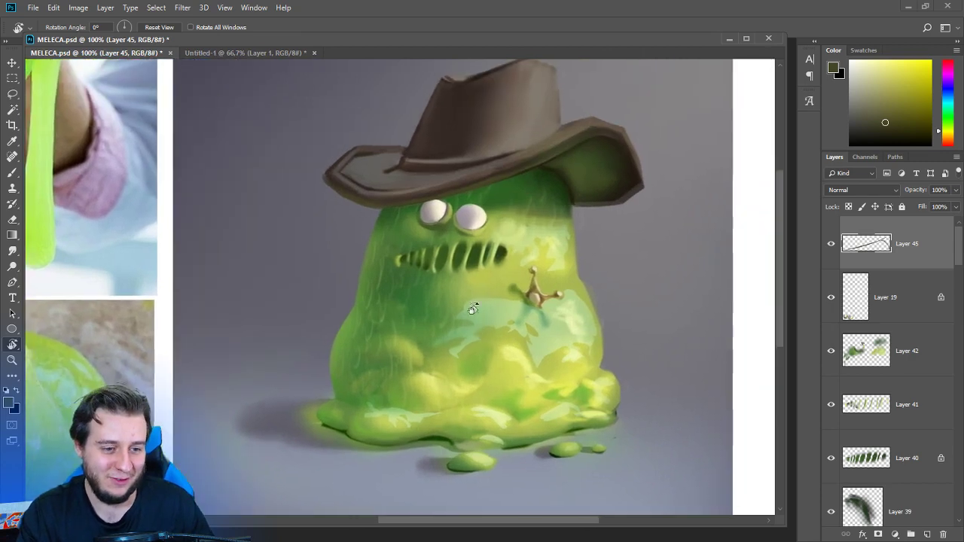
Paint sampled dark greens over the narrow gaps at the left end of the mouth to clean up their shapes.
scroll(472, 308, "up", 3)
key("ctrl+plus")
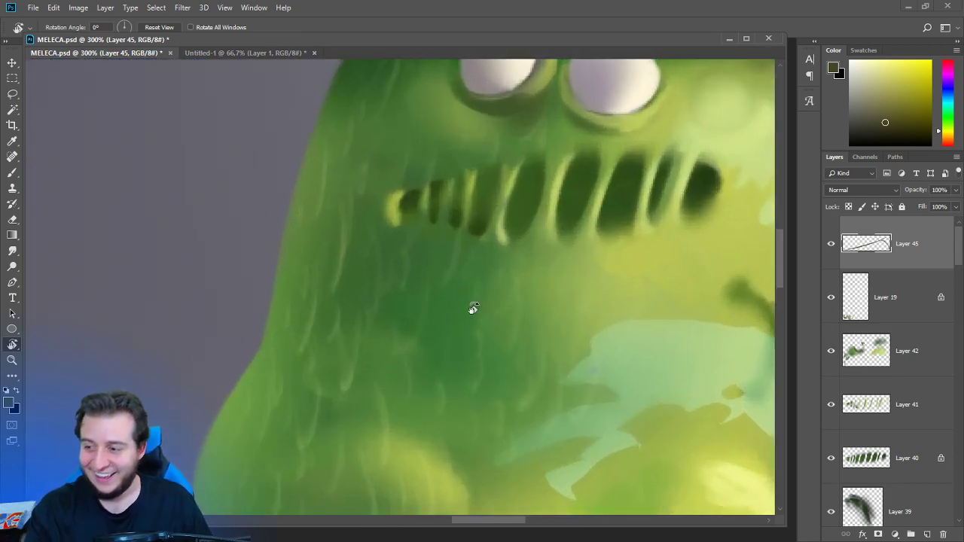
left_click_drag(520, 266, 466, 354)
left_click_drag(518, 289, 466, 361)
key("b")
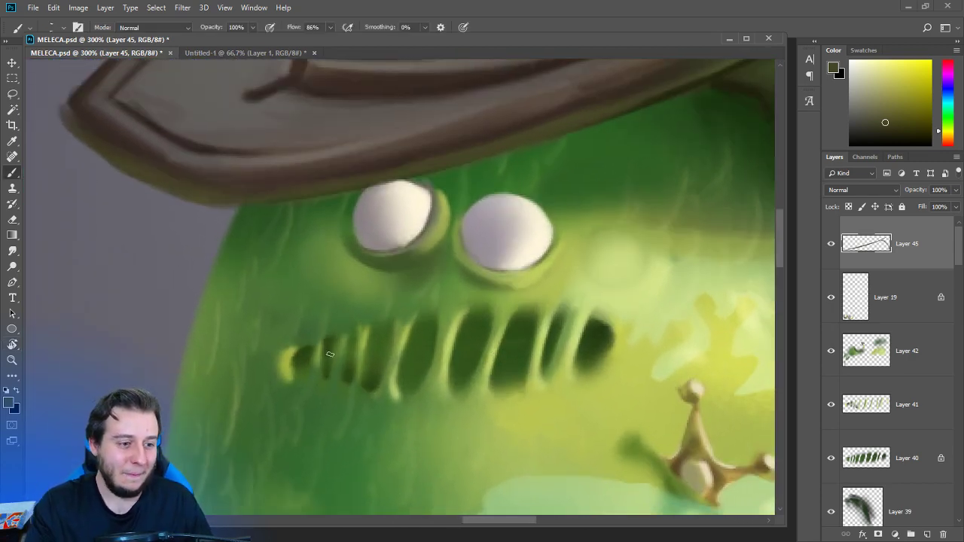
left_click(303, 353, "alt")
left_click(324, 374, "alt")
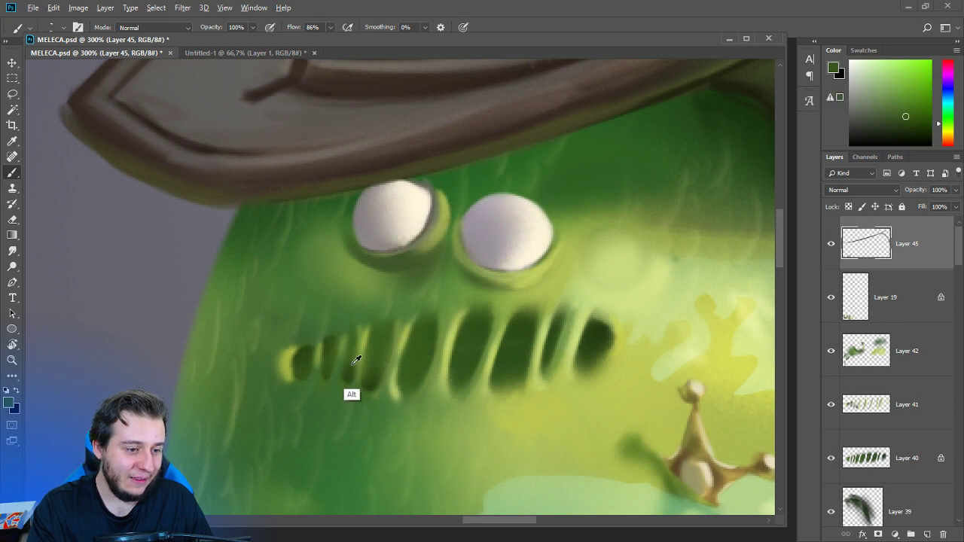
left_click(354, 363, "alt")
left_click(380, 386, "alt")
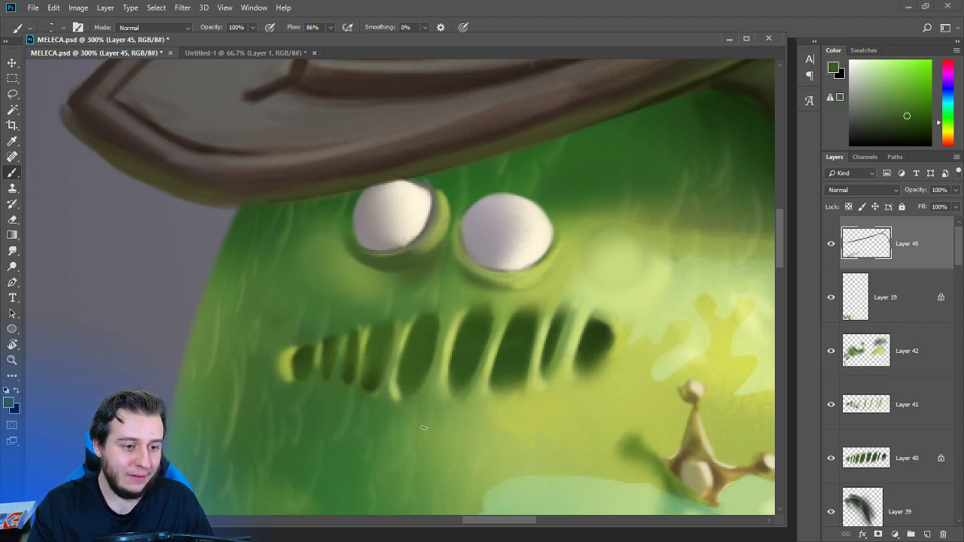
Paint small dark green oval holes above and below the mouth, sampling greens from its openings.
left_click_drag(418, 422, 423, 406)
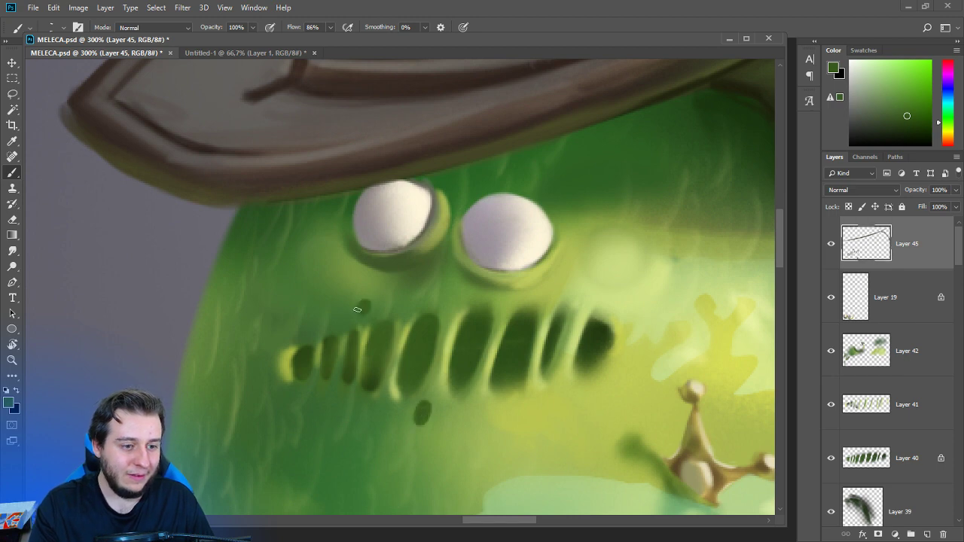
left_click_drag(533, 416, 537, 412)
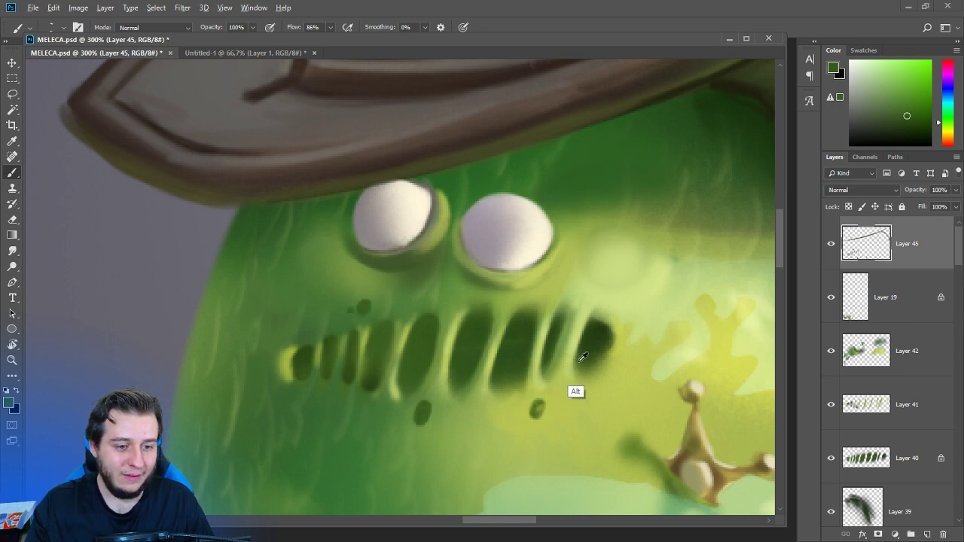
left_click(512, 357, "alt")
left_click(481, 211, "alt")
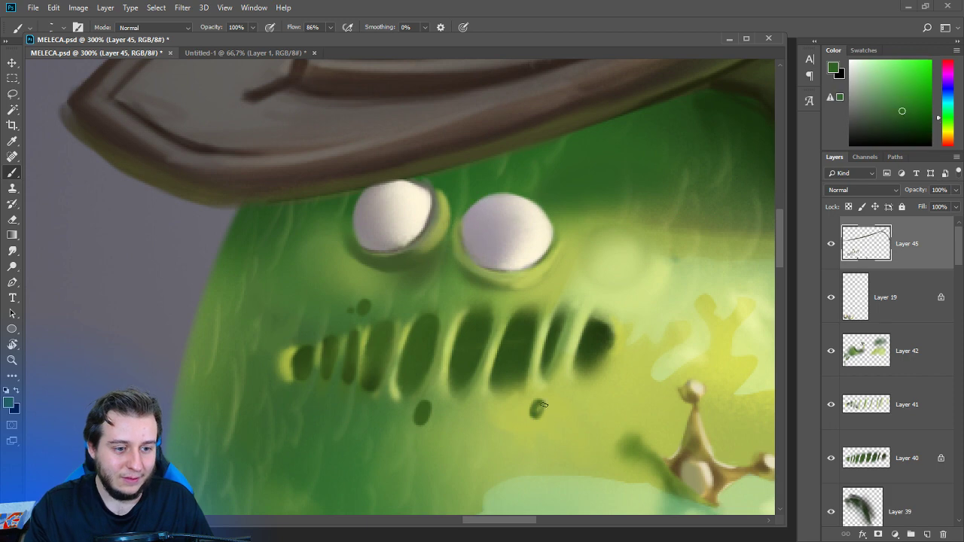
mouse_move(540, 414)
left_mouse_down()
mouse_move(540, 392)
mouse_move(532, 416)
left_mouse_up()
left_click(518, 409)
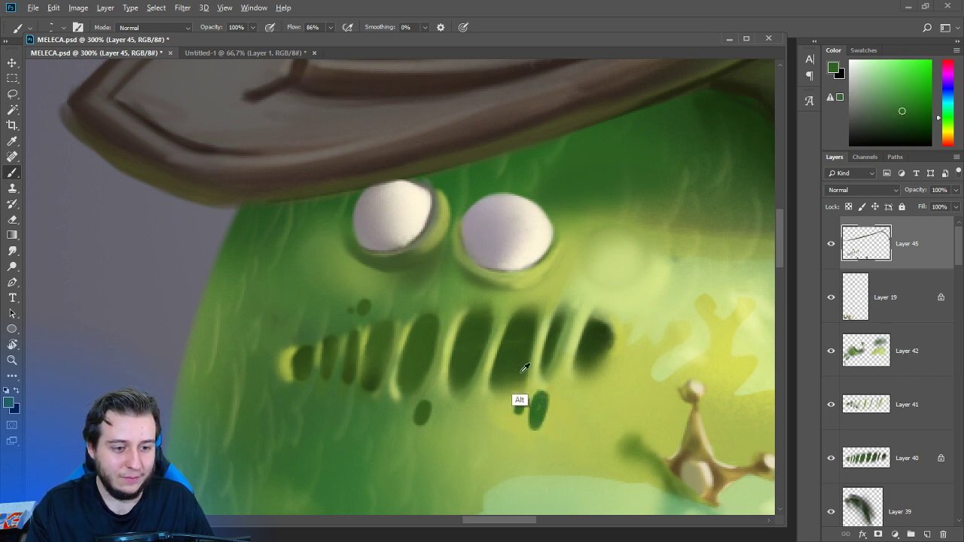
left_click(521, 380, "alt")
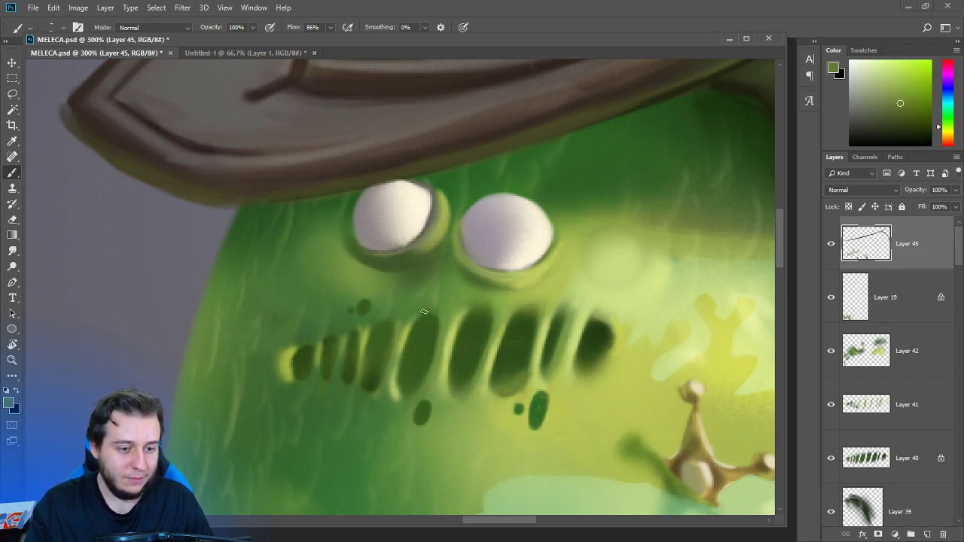
Smudge the small dark holes around the mouth to soften them into the skin.
key("r")
right_click(500, 275)
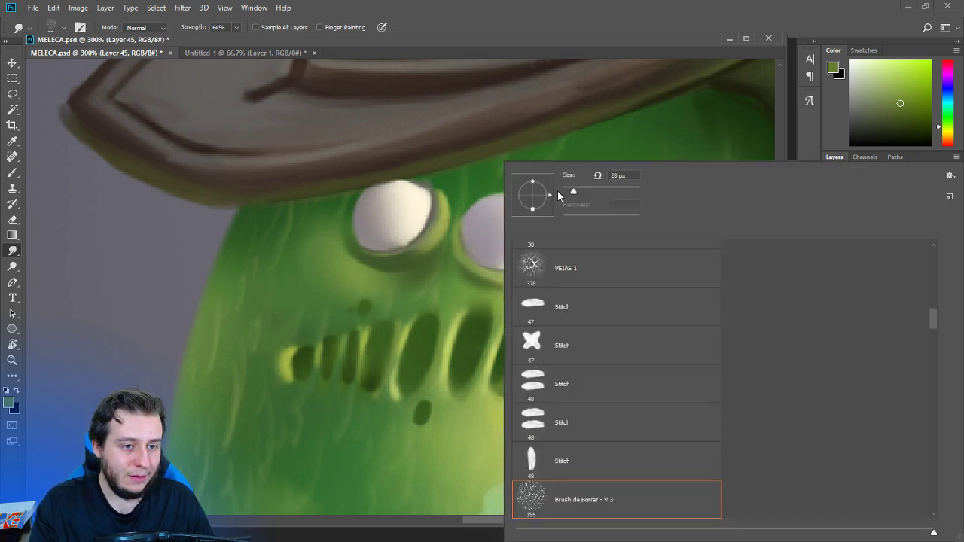
left_click(424, 398)
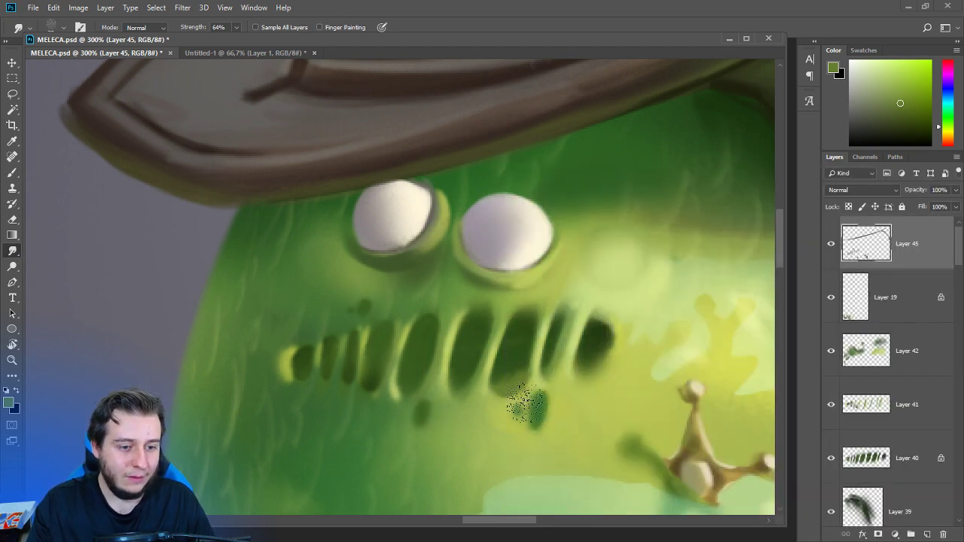
Paint thin light green rims around the small holes with the soft round 300 brush reduced to a small size.
key("b")
right_click(576, 341)
left_click(532, 375)
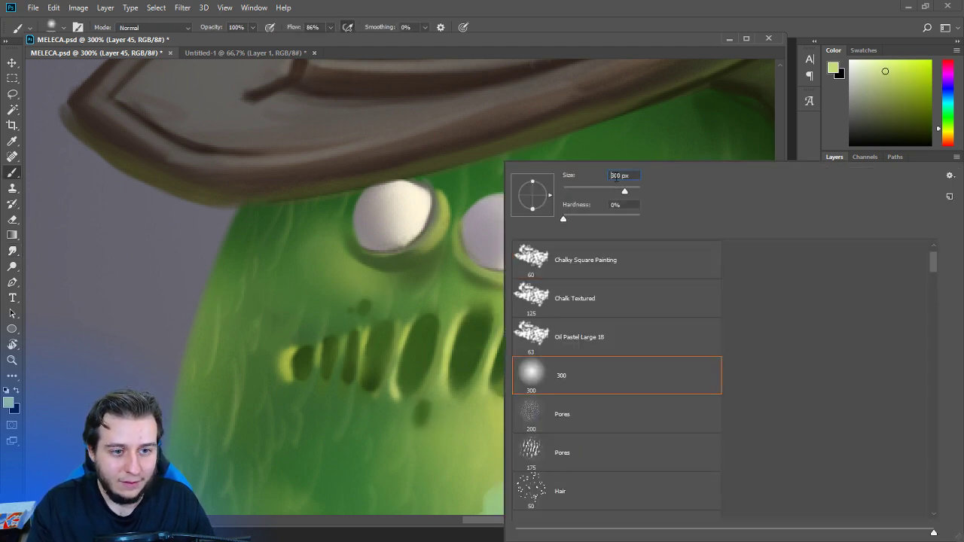
key("Return")
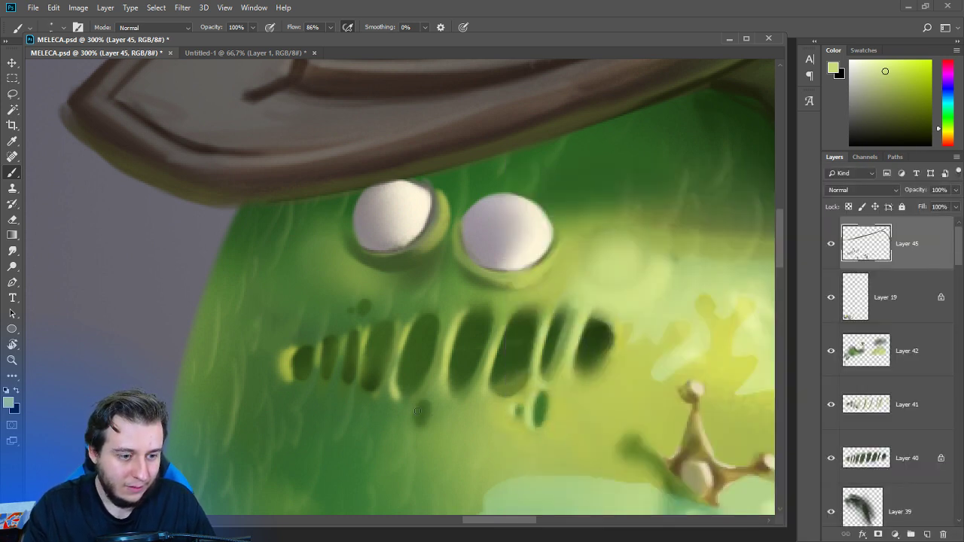
left_click(447, 394, "alt")
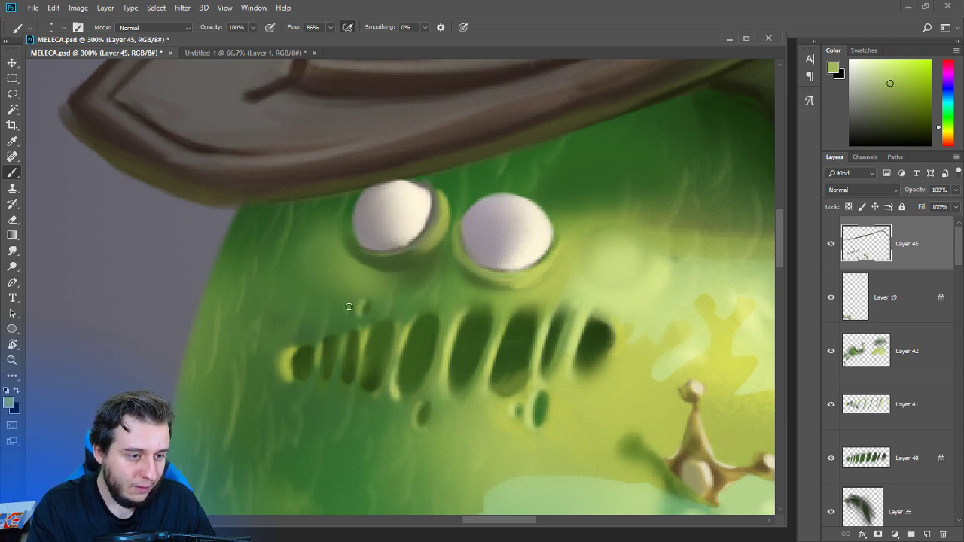
left_click(353, 339, "alt")
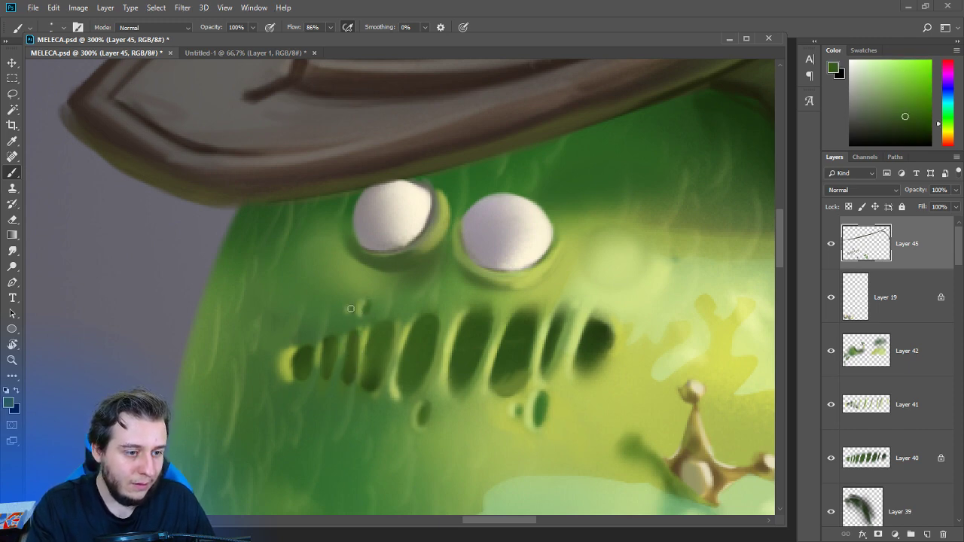
Tint the mouth openings with a sampled mid green using a larger soft round brush.
key("ctrl+minus")
key("ctrl+minus")
key("ctrl+minus")
key("ctrl+plus")
key("ctrl+plus")
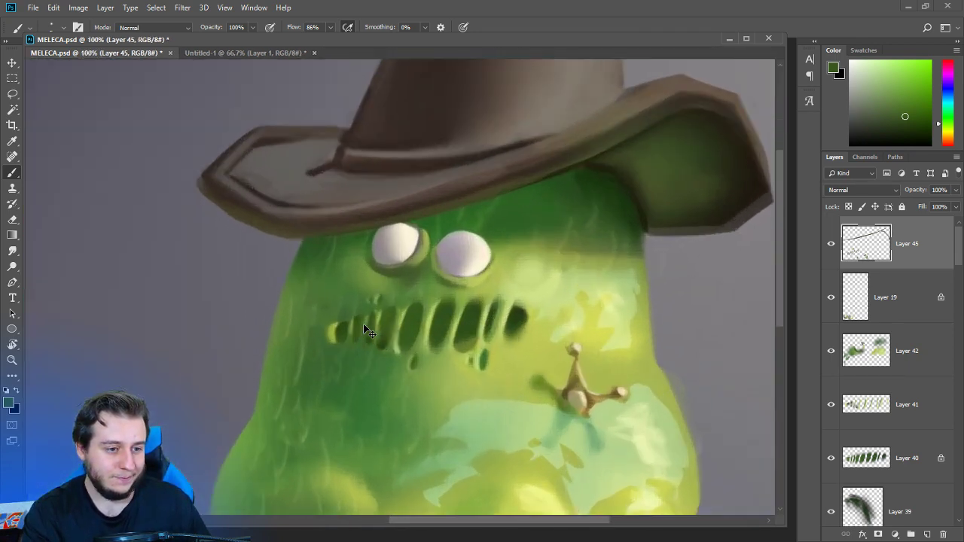
left_click_drag(363, 325, 355, 282)
left_click(480, 314, "alt")
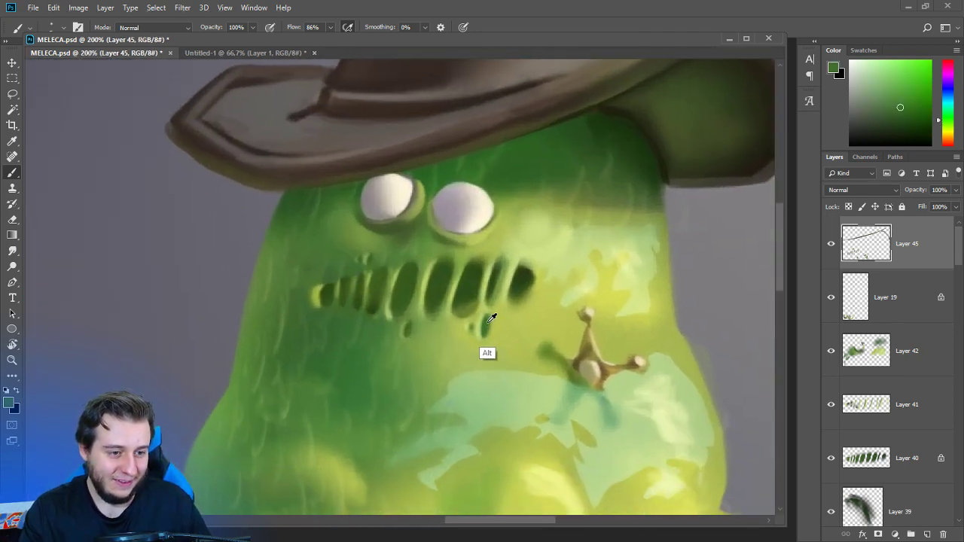
right_click(486, 324)
left_click(467, 298)
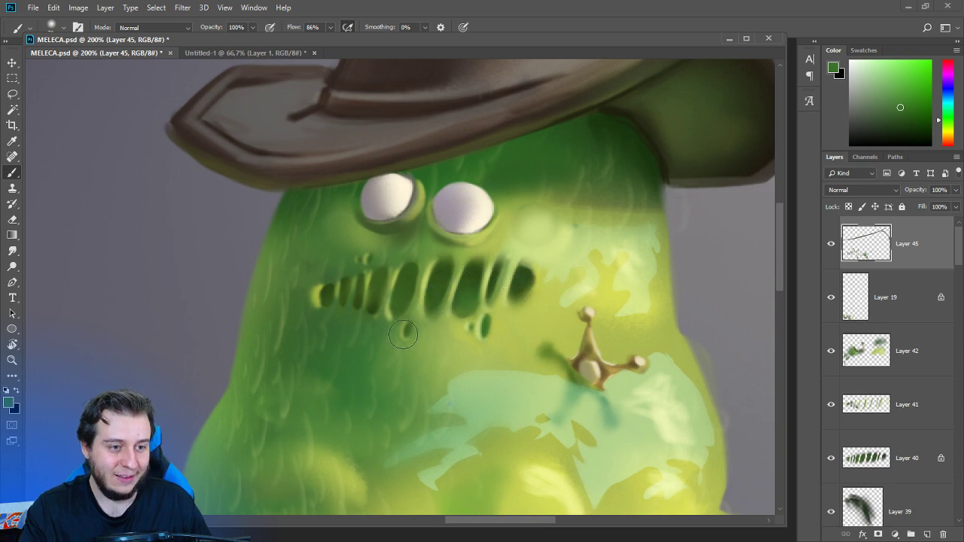
Softly shade the skin below the left eye with sampled green and lighten the skin below the right eye with pale yellow-green.
scroll(342, 287, "down", 3)
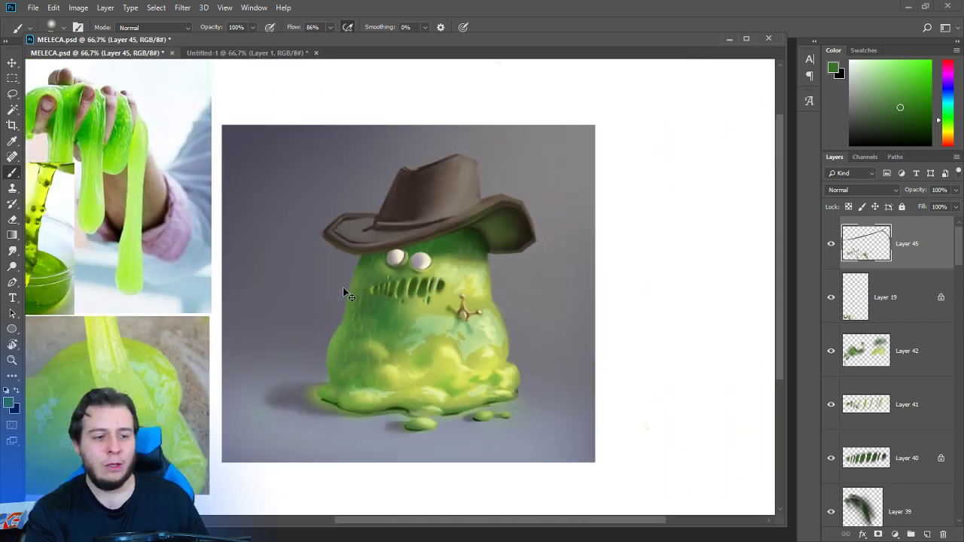
scroll(343, 287, "up", 5)
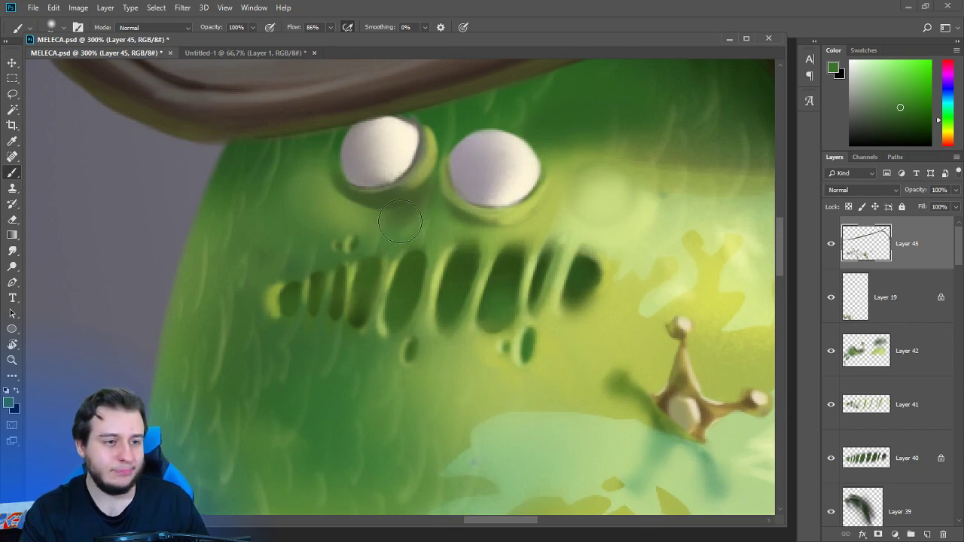
left_click(319, 165, "alt")
left_click(409, 197, "alt")
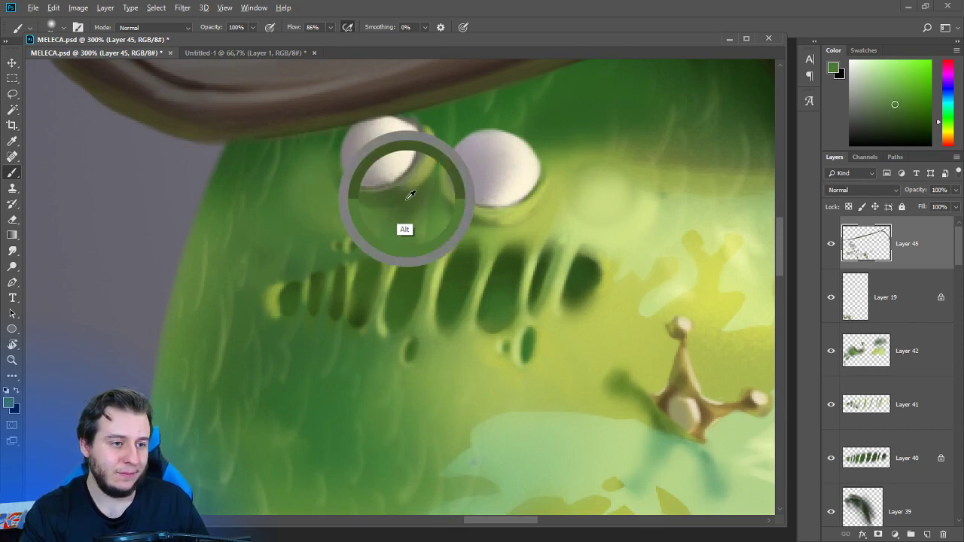
left_click_drag(398, 200, 376, 205)
left_click(546, 205, "alt")
left_click(520, 217, "alt")
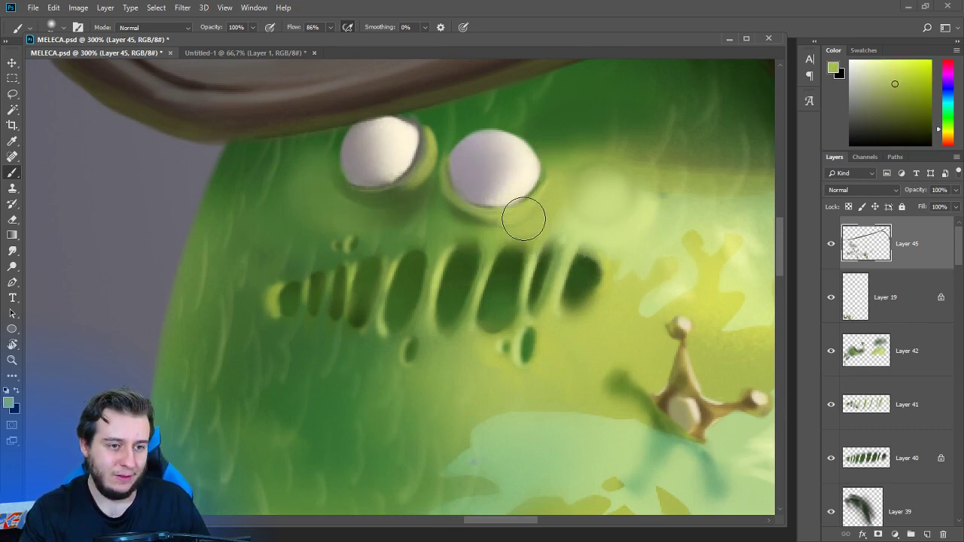
left_click(713, 227, "alt")
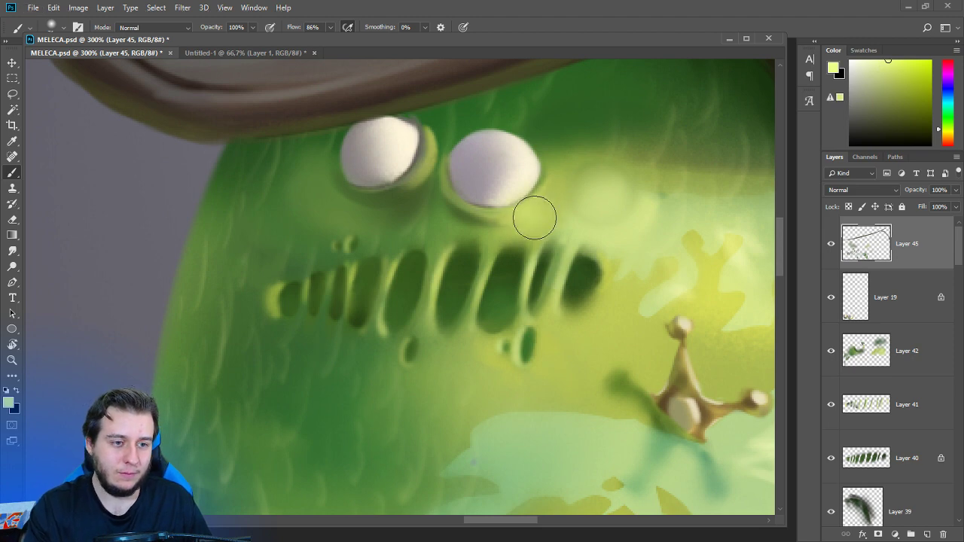
left_click_drag(471, 221, 501, 288)
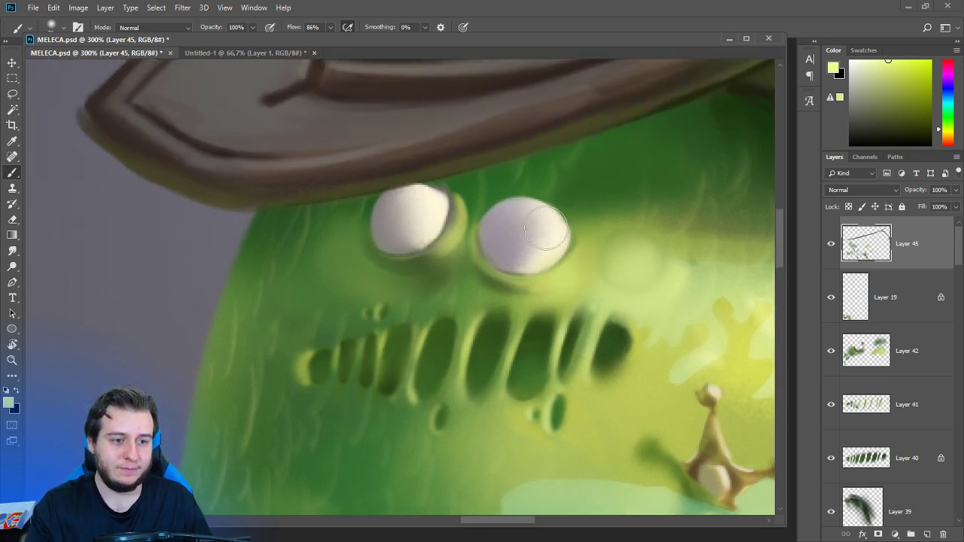
Switch to the Chalky Square Painting brush, add a layer above Layer 45 and lasso a jagged reflection shape on each eyeball.
right_click(554, 218)
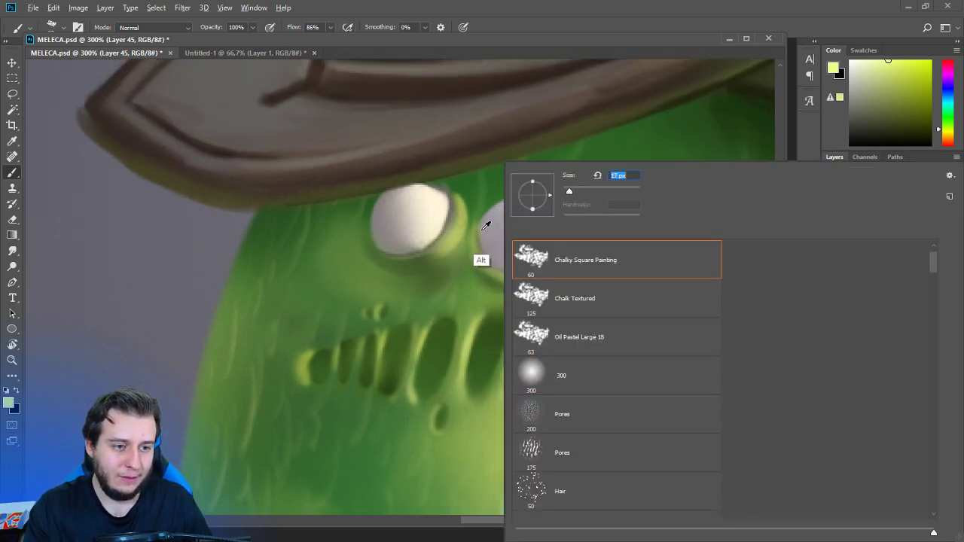
left_click(483, 228, "alt")
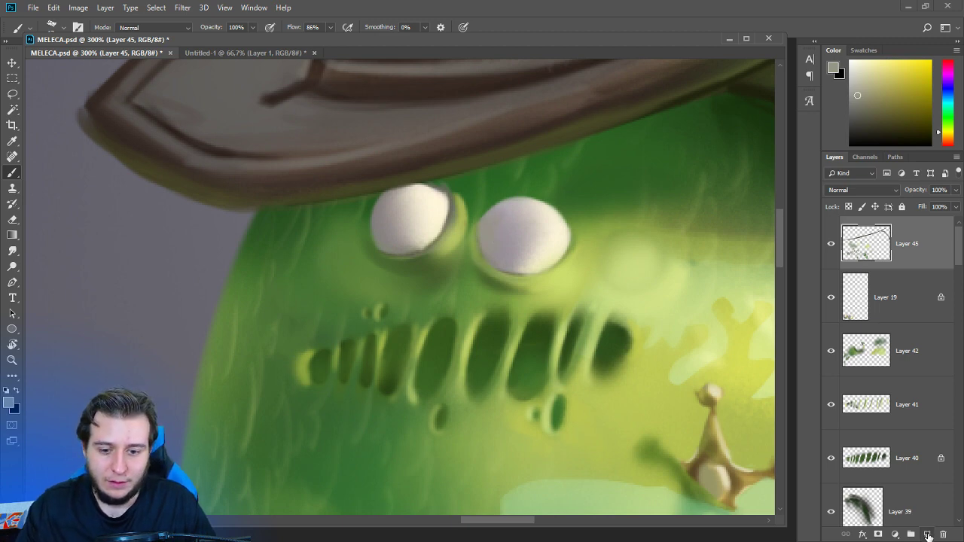
left_click(928, 534)
key("l")
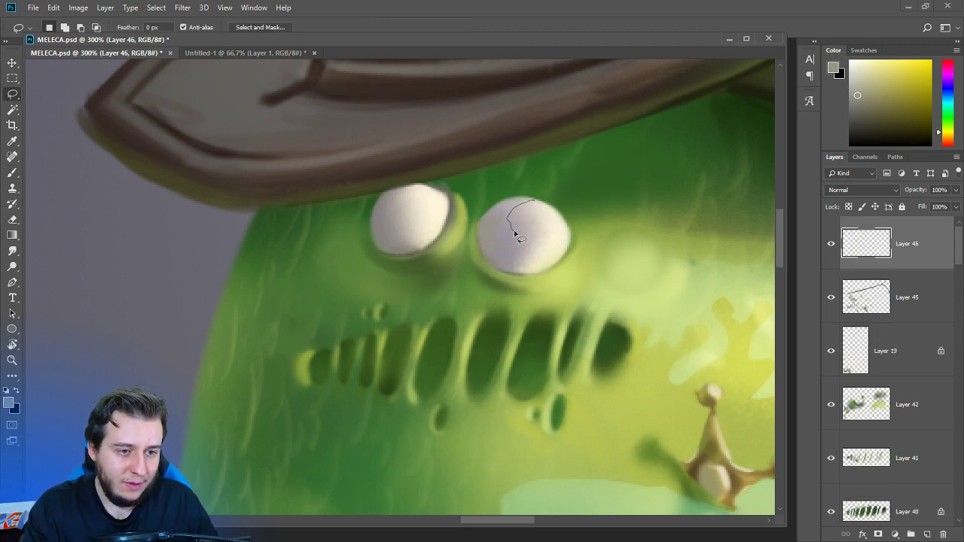
left_click_drag(532, 202, 531, 201)
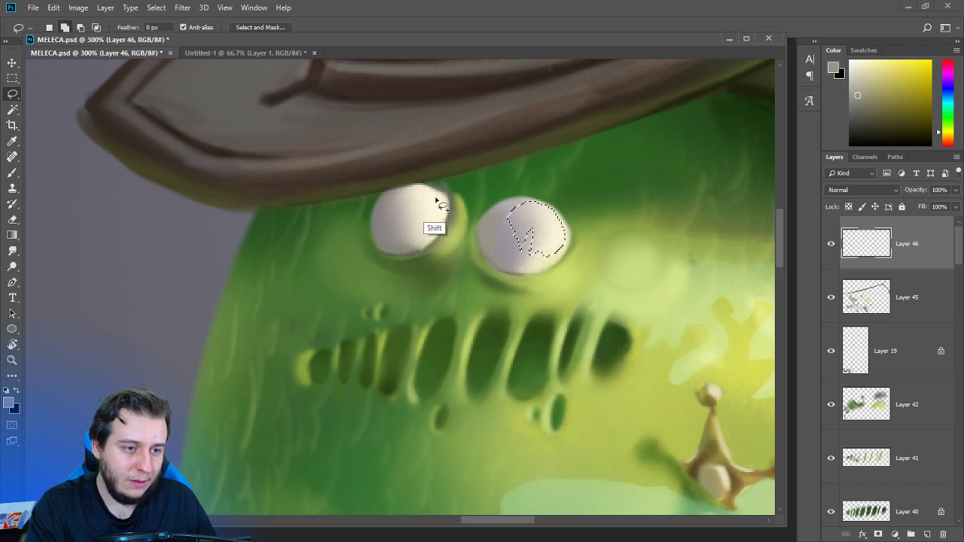
mouse_move(417, 185)
left_mouse_down()
mouse_move(395, 215)
mouse_move(423, 236)
mouse_move(417, 183)
left_mouse_up()
Fill both eyeball selections with light blue brush strokes and deselect.
key("b")
left_click_drag(948, 110, 947, 94)
left_click(877, 68)
mouse_move(562, 217)
left_mouse_down()
mouse_move(548, 198)
mouse_move(523, 242)
left_mouse_up()
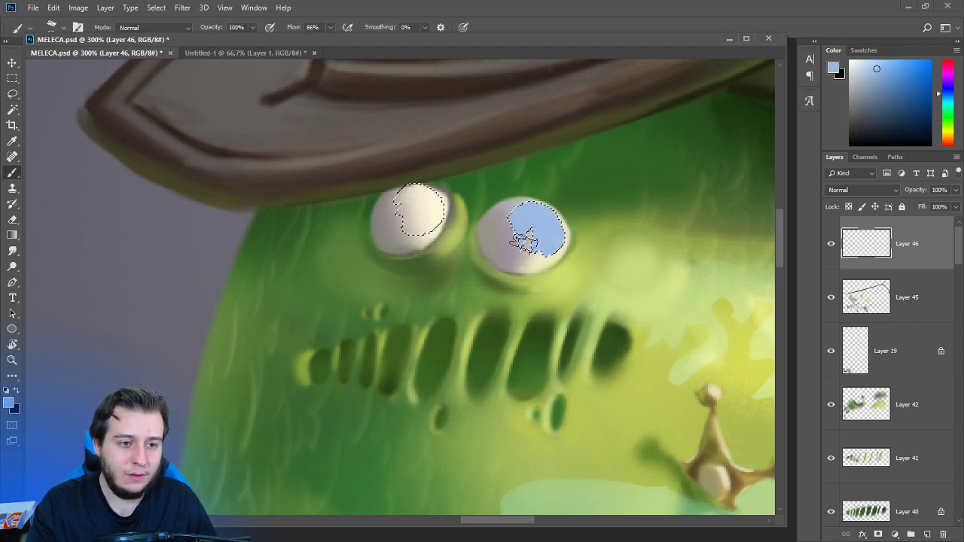
mouse_move(434, 192)
left_mouse_down()
mouse_move(409, 243)
mouse_move(426, 224)
left_mouse_up()
key("ctrl+d")
Set the eye reflection layer to Screen blending at 55% opacity.
left_click(862, 190)
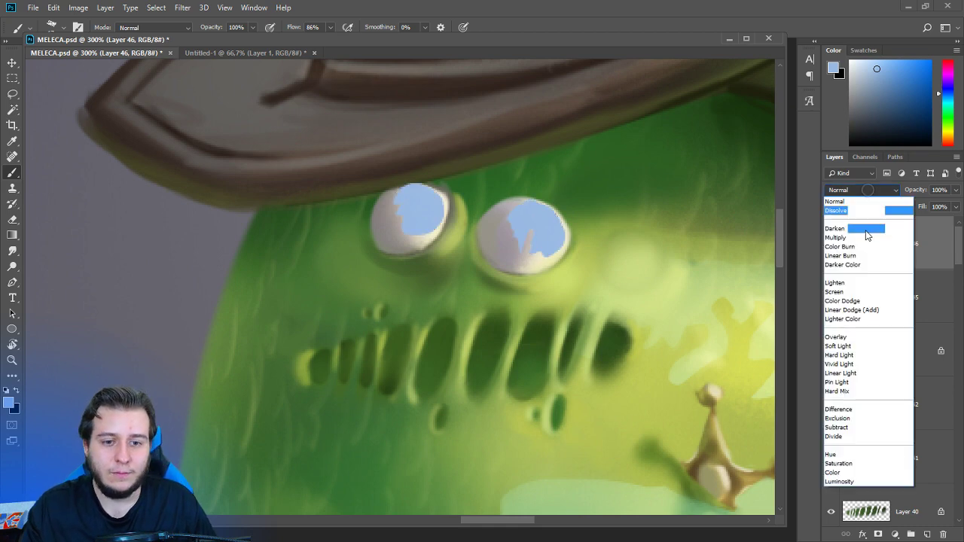
left_click(844, 293)
left_click(956, 190)
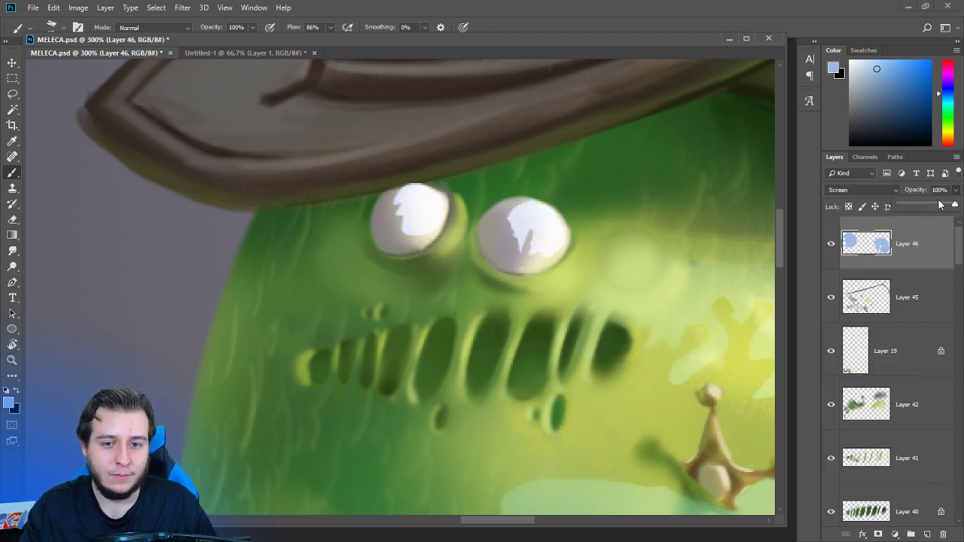
left_click(930, 205)
Lock Layer 46's transparent pixels and repaint both eye reflections in a more saturated blue.
left_click(894, 85)
left_click(848, 206)
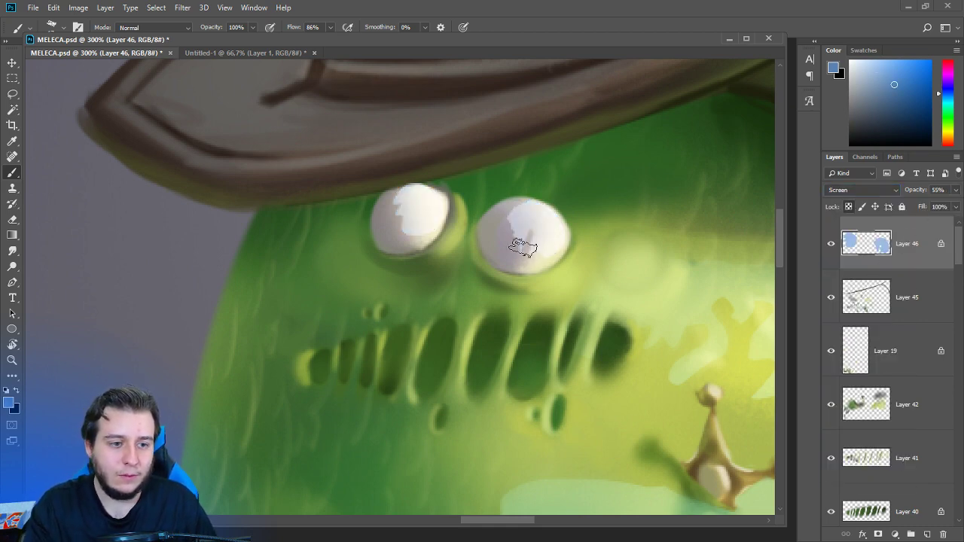
left_click_drag(523, 248, 531, 210)
left_click_drag(533, 254, 549, 214)
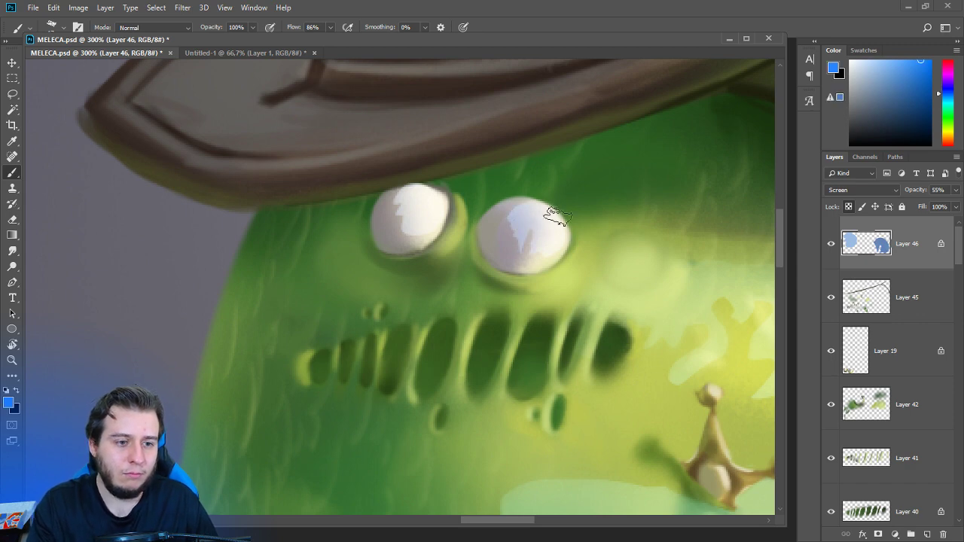
left_click_drag(411, 189, 412, 229)
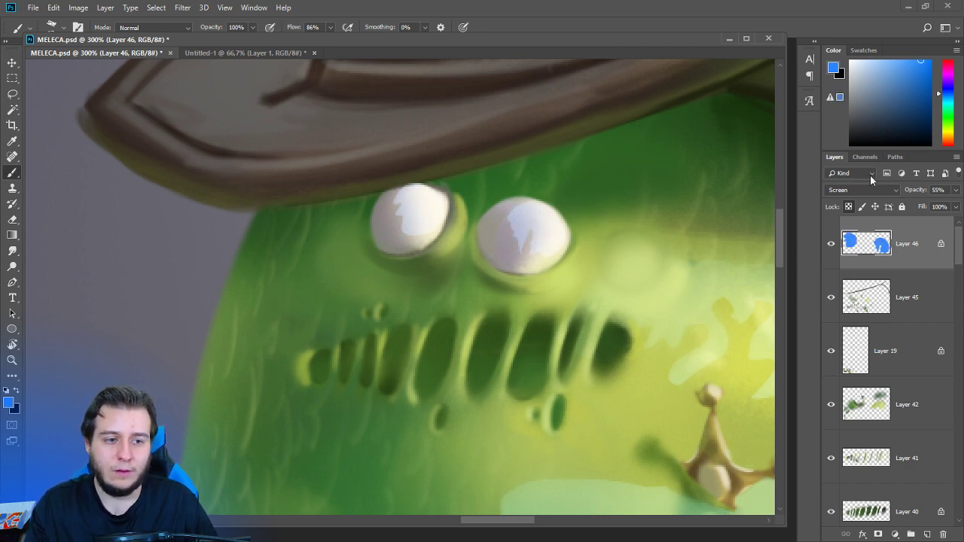
Unlock Layer 46's transparent pixels and smudge the blue reflections on both eyeballs into softer shapes.
left_click(13, 251)
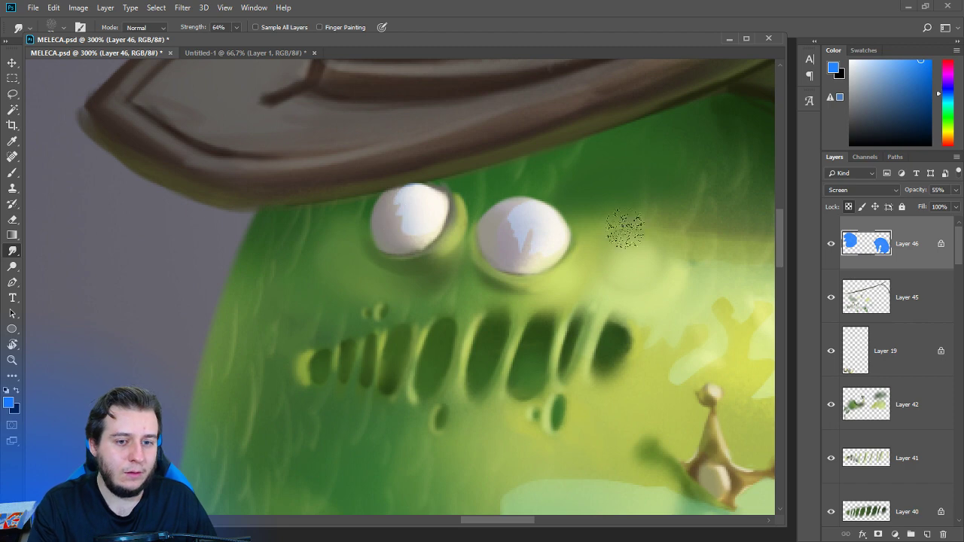
left_click(848, 206)
mouse_move(422, 226)
left_mouse_down()
mouse_move(408, 192)
mouse_move(422, 193)
left_mouse_up()
left_click_drag(527, 211, 521, 232)
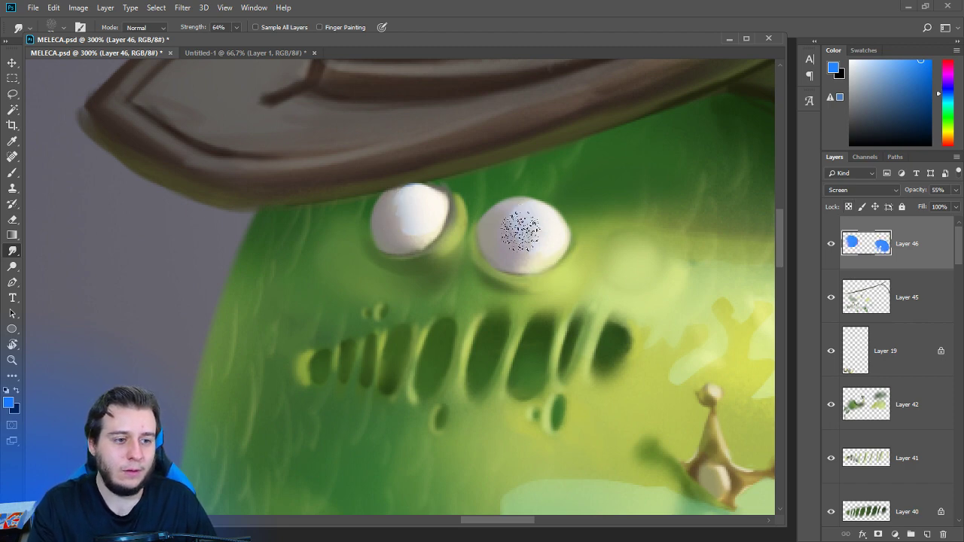
Add a new layer directly below Layer 46 and choose a deep blue brush color.
key("b")
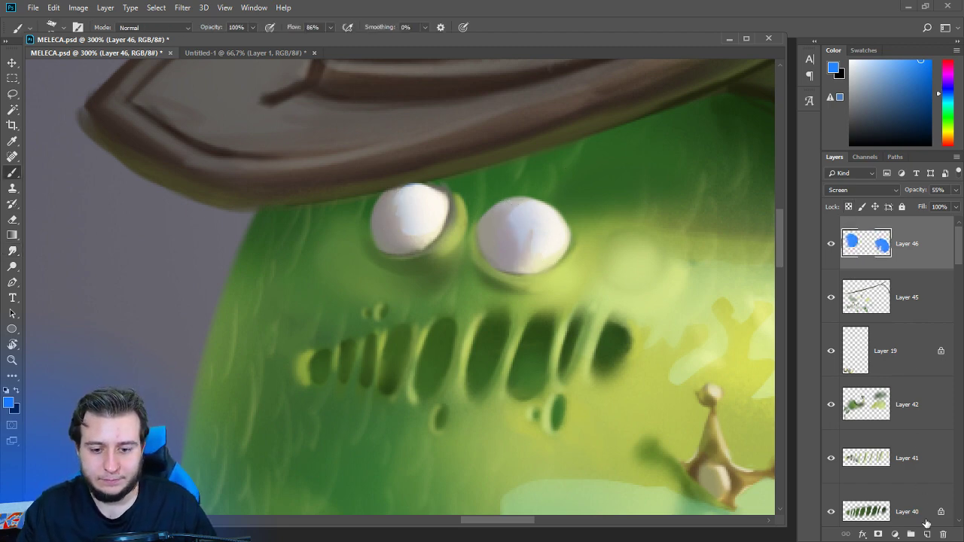
left_click(926, 534)
right_click(567, 195)
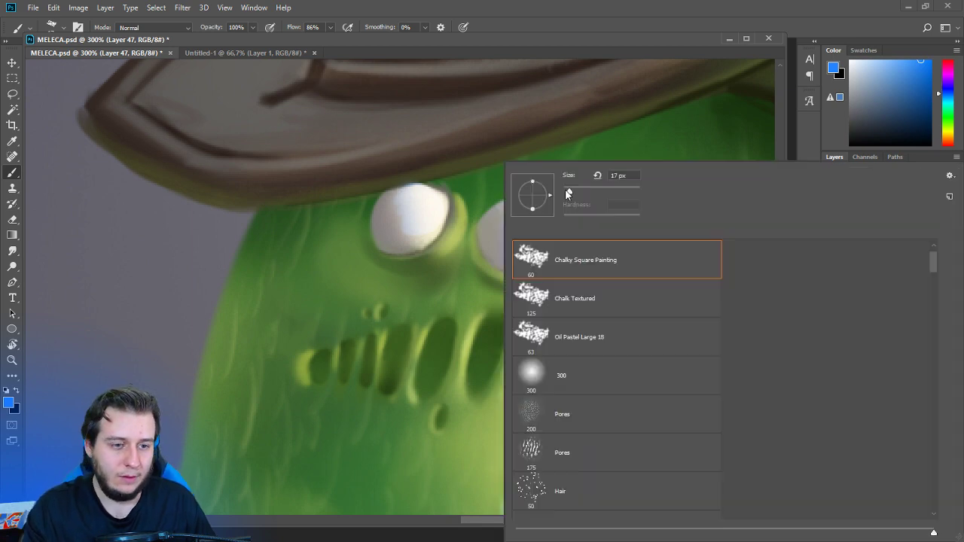
left_click(608, 41)
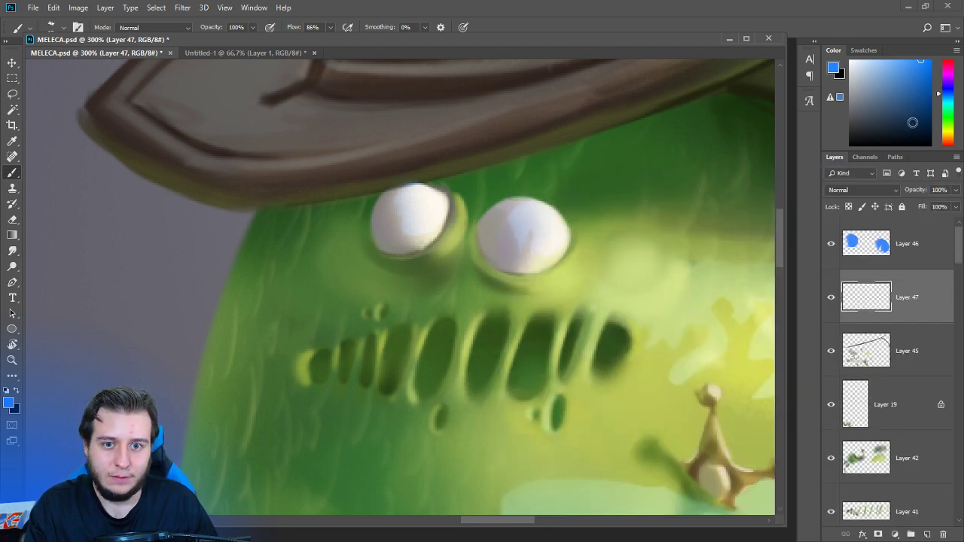
left_click(908, 131)
left_click(948, 112)
mouse_move(948, 115)
left_mouse_down()
mouse_move(950, 126)
mouse_move(951, 91)
mouse_move(950, 143)
mouse_move(951, 92)
left_mouse_up()
Paint a round deep blue iris on each eyeball with the Chalky Square Painting brush at 12 px.
mouse_move(503, 238)
left_mouse_down()
mouse_move(520, 235)
mouse_move(518, 226)
left_mouse_up()
key("ctrl+z")
right_click(529, 174)
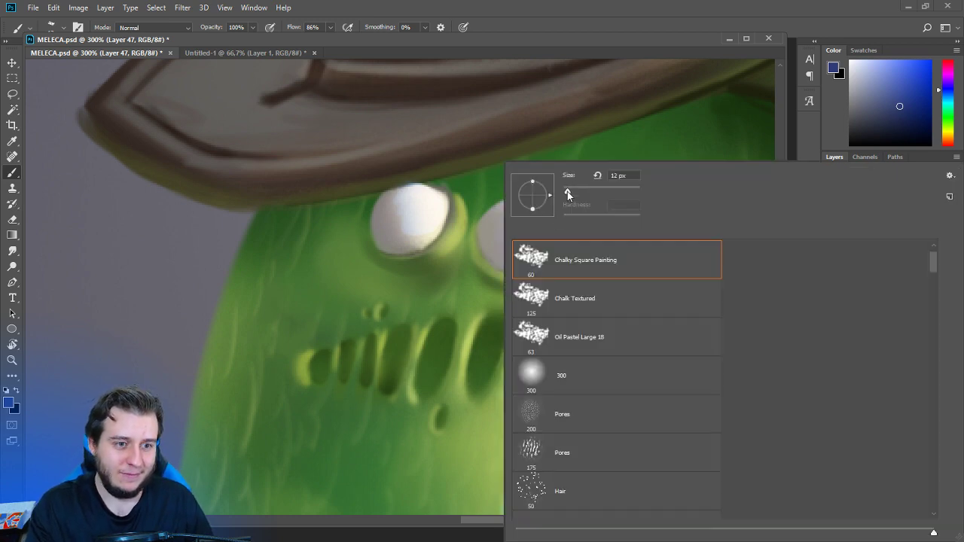
left_click(422, 225)
mouse_move(420, 222)
left_mouse_down()
mouse_move(399, 214)
mouse_move(418, 201)
mouse_move(437, 219)
mouse_move(399, 221)
mouse_move(410, 202)
mouse_move(437, 222)
left_mouse_up()
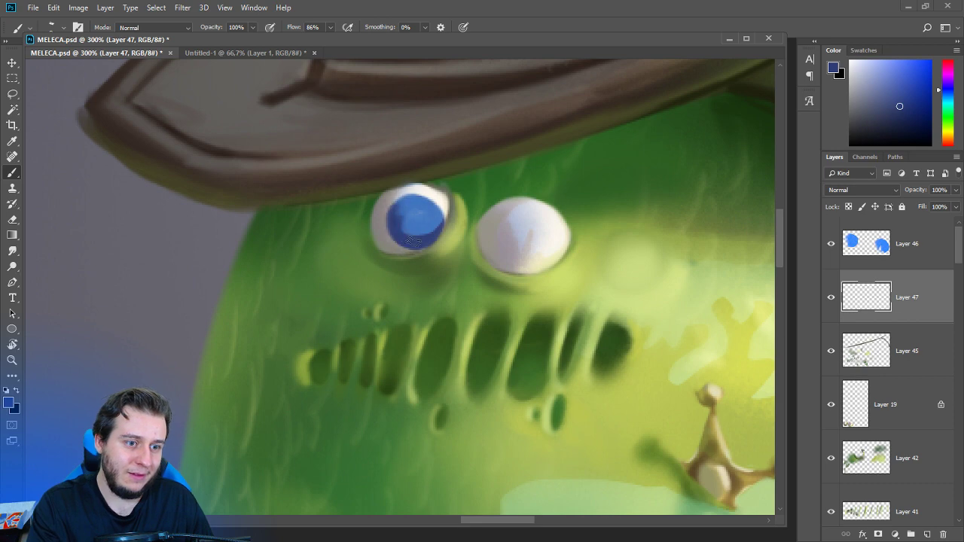
mouse_move(527, 252)
left_mouse_down()
mouse_move(492, 240)
mouse_move(518, 222)
mouse_move(533, 226)
mouse_move(516, 247)
left_mouse_up()
key("ctrl+minus")
key("ctrl+minus")
key("ctrl+minus")
key("ctrl+plus")
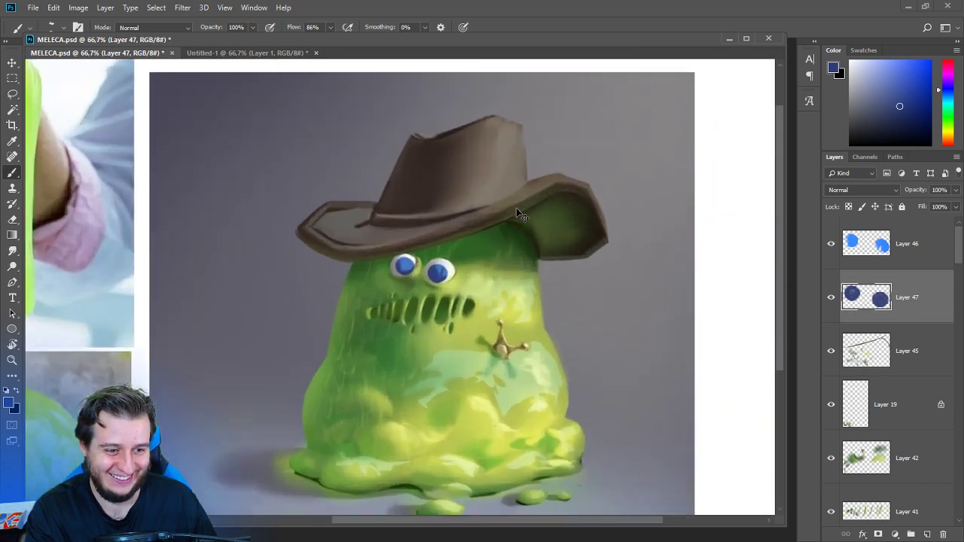
Refine the round shape of the right-hand eye's iris with the brush and a lasso selection, and deselect.
key("ctrl+plus")
key("ctrl+plus")
key("ctrl+plus")
mouse_move(516, 237)
left_mouse_down()
mouse_move(546, 224)
mouse_move(509, 260)
mouse_move(484, 236)
mouse_move(555, 221)
mouse_move(513, 236)
mouse_move(542, 279)
mouse_move(554, 218)
left_mouse_up()
key("l")
mouse_move(552, 229)
left_mouse_down()
mouse_move(553, 218)
mouse_move(558, 226)
left_mouse_up()
key("ctrl+d")
Choose a darker navy brush color and erase the lower part of both eye reflections on Layer 46.
key("b")
left_click(911, 128)
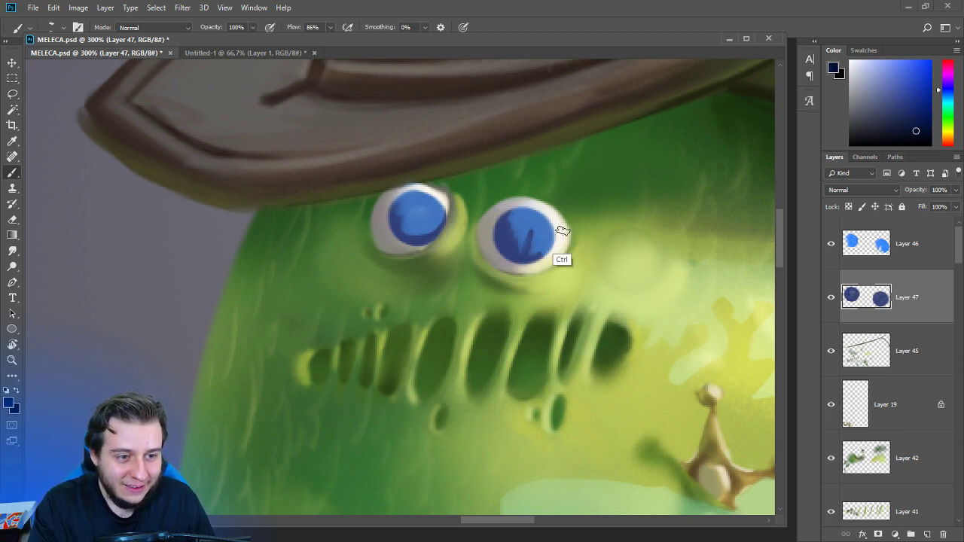
key("alt+bracketright")
key("e")
mouse_move(388, 249)
left_mouse_down()
mouse_move(425, 251)
mouse_move(404, 222)
mouse_move(456, 260)
mouse_move(499, 229)
mouse_move(527, 239)
mouse_move(557, 274)
left_mouse_up()
Paint a dark navy pupil in the middle of each iris on Layer 47 with a 10 px brush.
left_click(879, 298)
key("b")
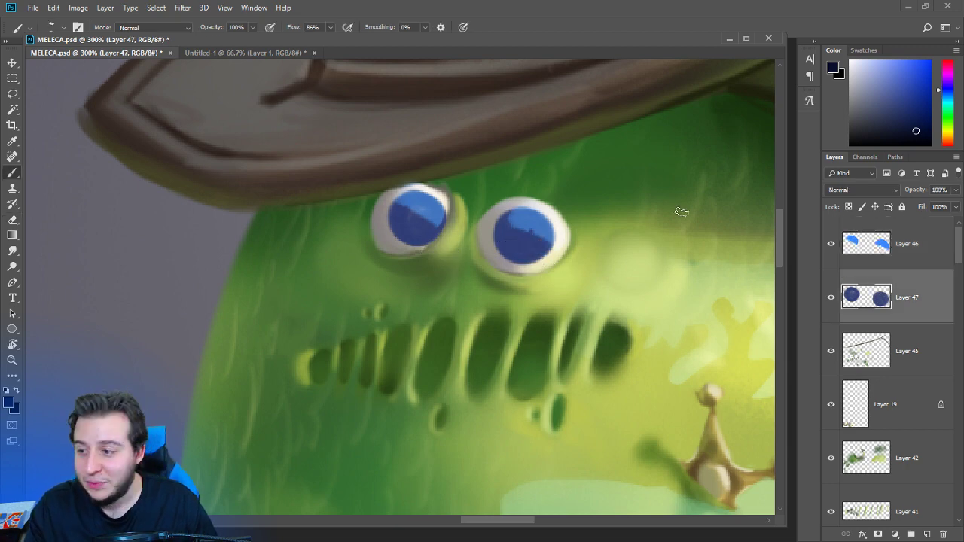
right_click(475, 225)
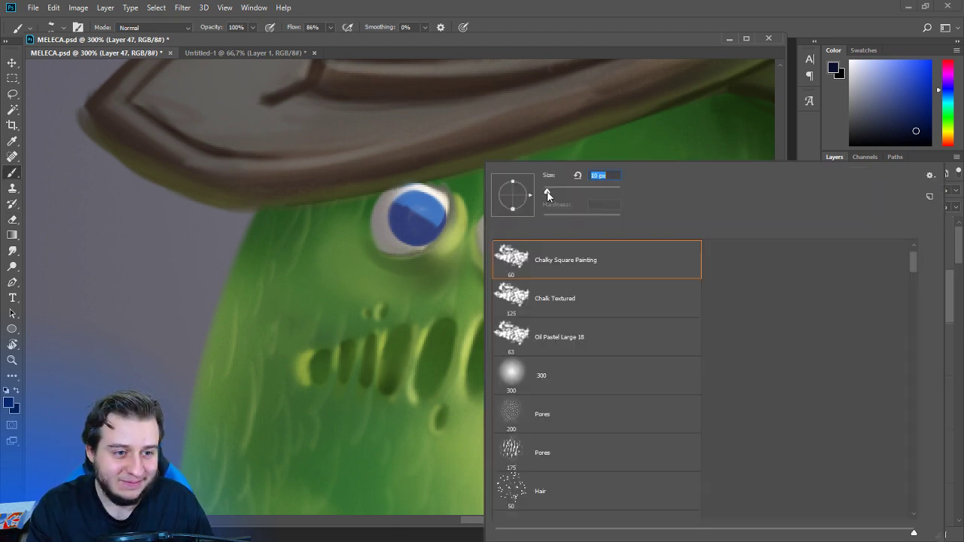
left_click(570, 49)
left_click_drag(419, 217, 424, 211)
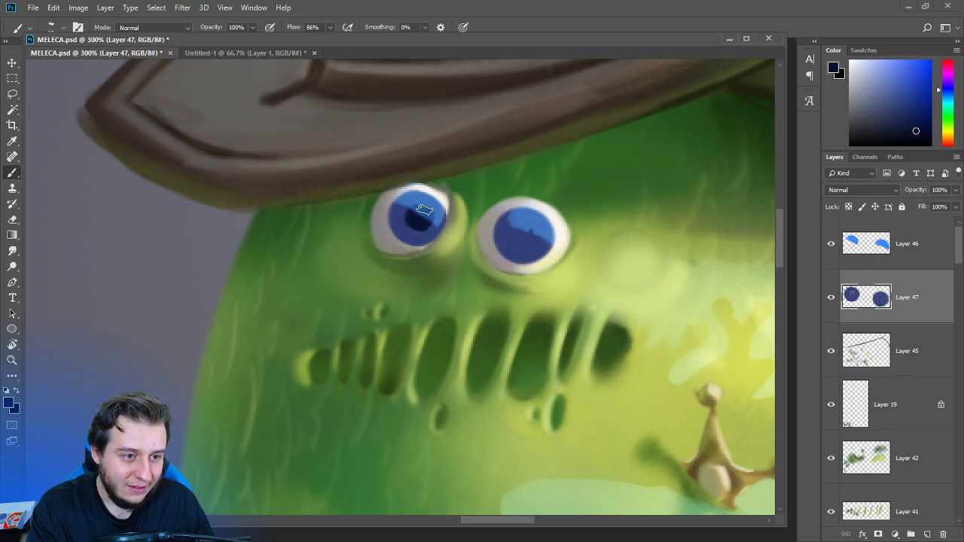
left_click_drag(527, 235, 513, 236)
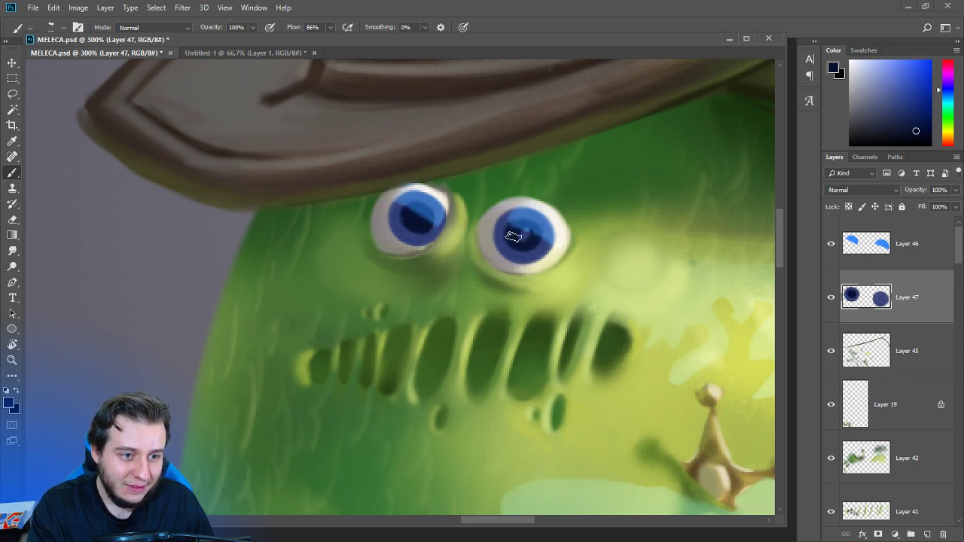
key("ctrl+minus")
key("ctrl+minus")
key("ctrl+minus")
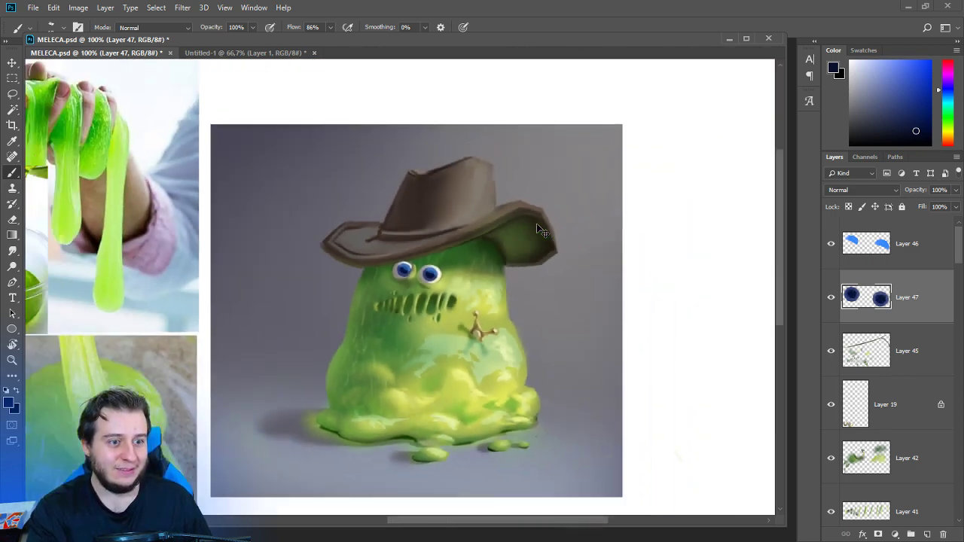
Smudge the right-hand eye's reflection on Layer 46 across the pupil.
key("ctrl+plus")
key("ctrl+plus")
key("alt+bracketright")
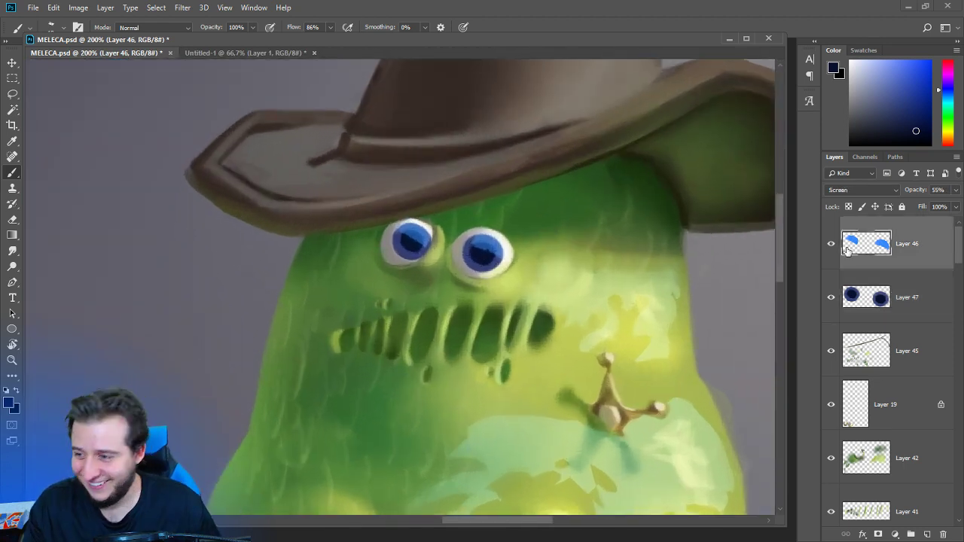
key("e")
left_click(12, 250)
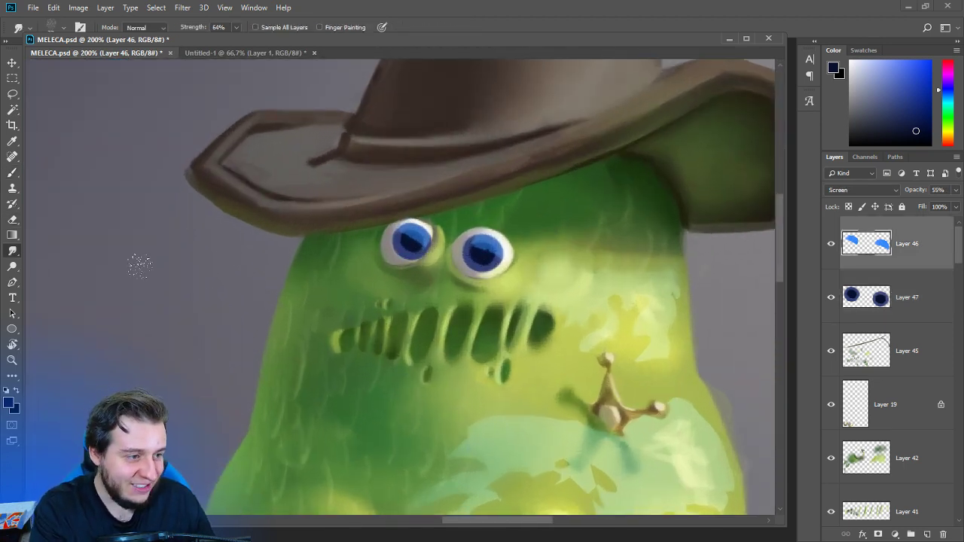
left_click_drag(470, 242, 487, 256)
Carve small gaps into the reflections over both pupils with a smaller eraser and soften them with the Smudge tool.
key("e")
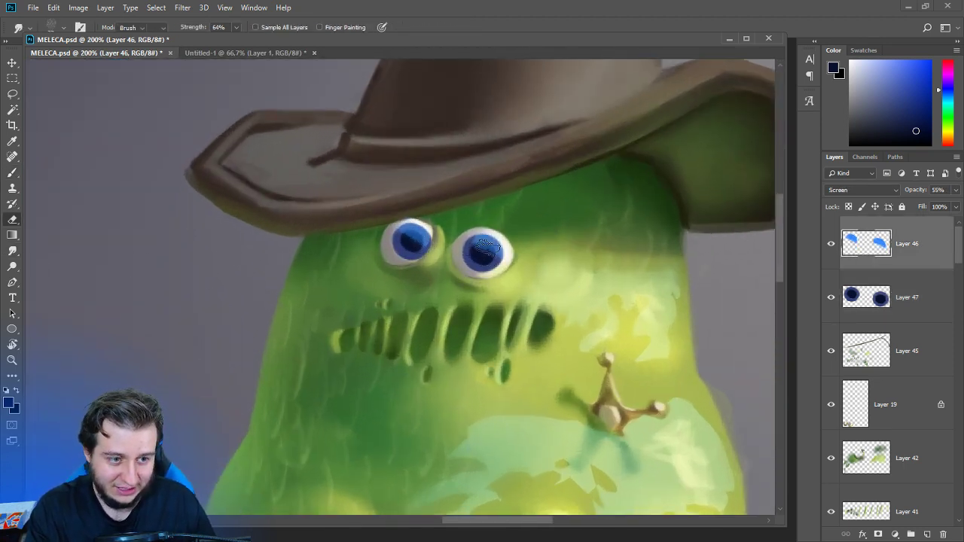
right_click(517, 295)
left_click_drag(567, 194, 562, 194)
left_click(487, 254)
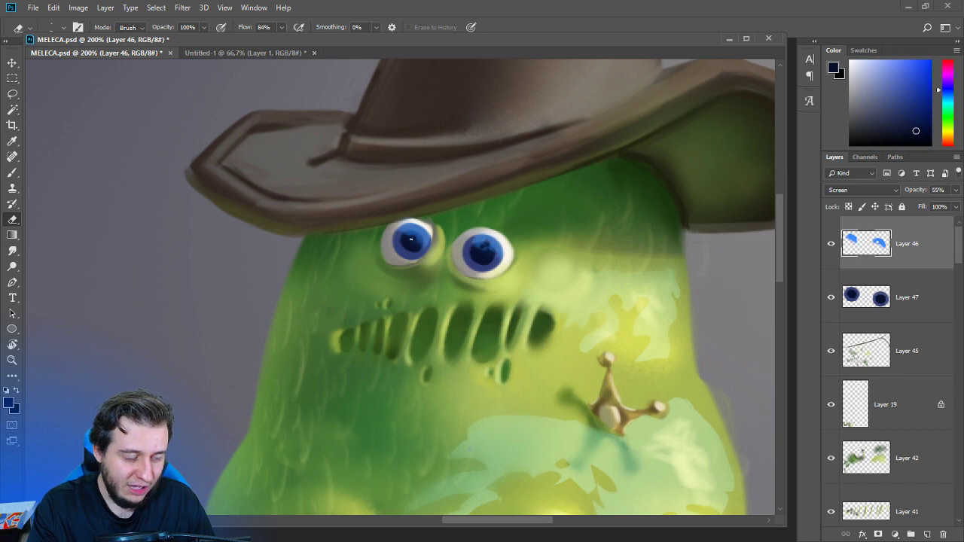
left_click(12, 256)
key("v")
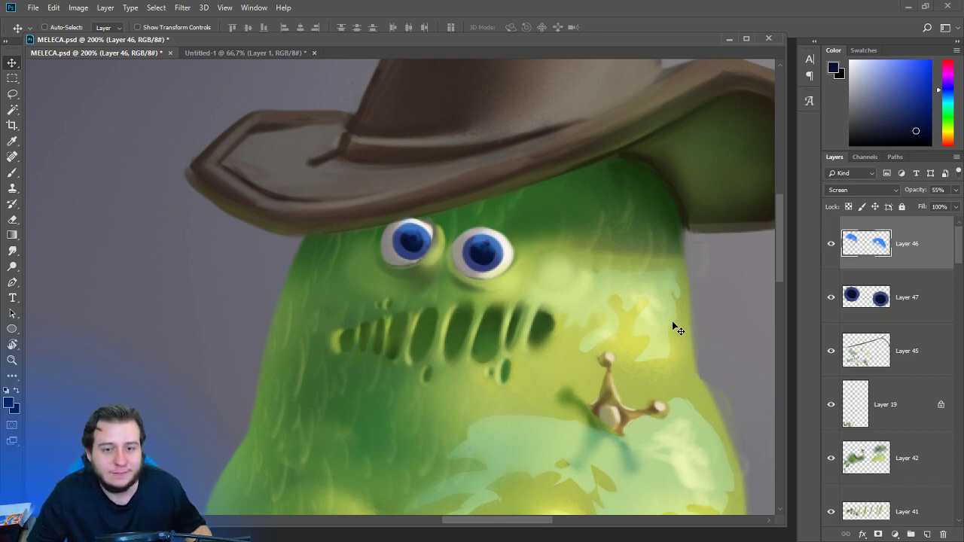
Try to scale down the left-hand eye's iris and pupil on Layer 47 within a marquee selection, and deselect.
left_click(869, 280)
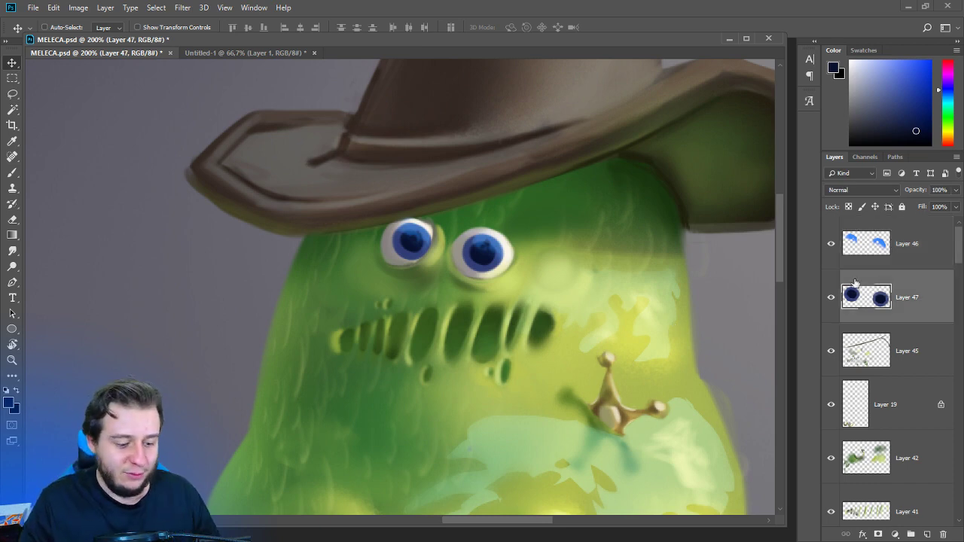
key("m")
left_click_drag(384, 215, 444, 273)
key("ctrl+t")
mouse_move(443, 215)
left_mouse_down()
mouse_move(428, 229)
mouse_move(448, 258)
left_mouse_up()
key("Return")
key("l")
key("v")
key("ctrl+d")
key("ctrl+minus")
key("ctrl+minus")
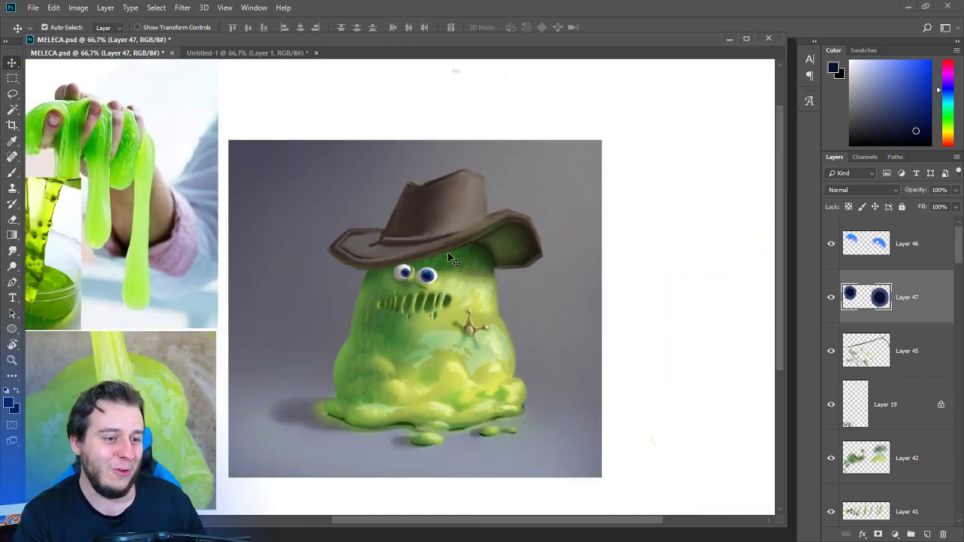
Undo the resizing of the left-hand iris and clear the selection.
key("ctrl+plus")
key("ctrl+plus")
key("ctrl+minus")
key("ctrl+minus")
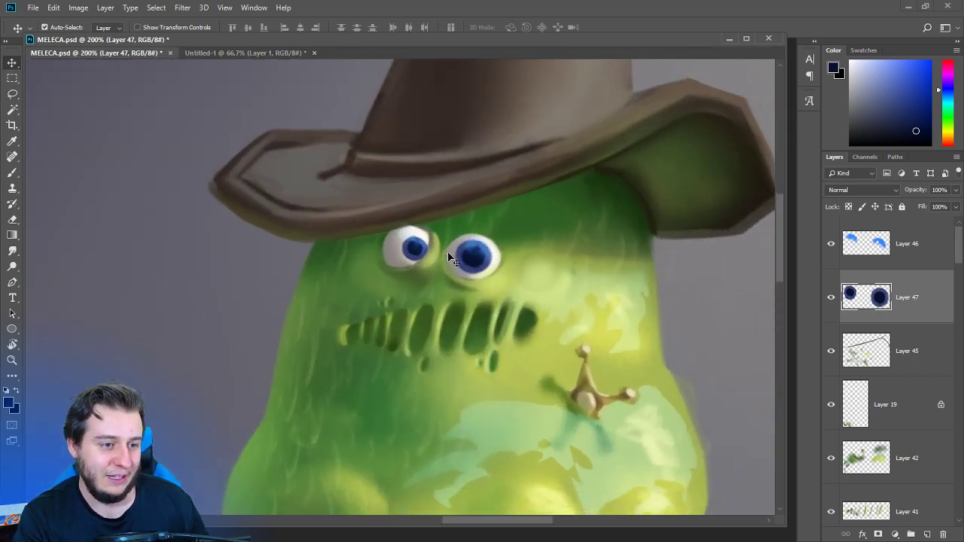
key("ctrl+plus")
key("ctrl+plus")
key("ctrl+z")
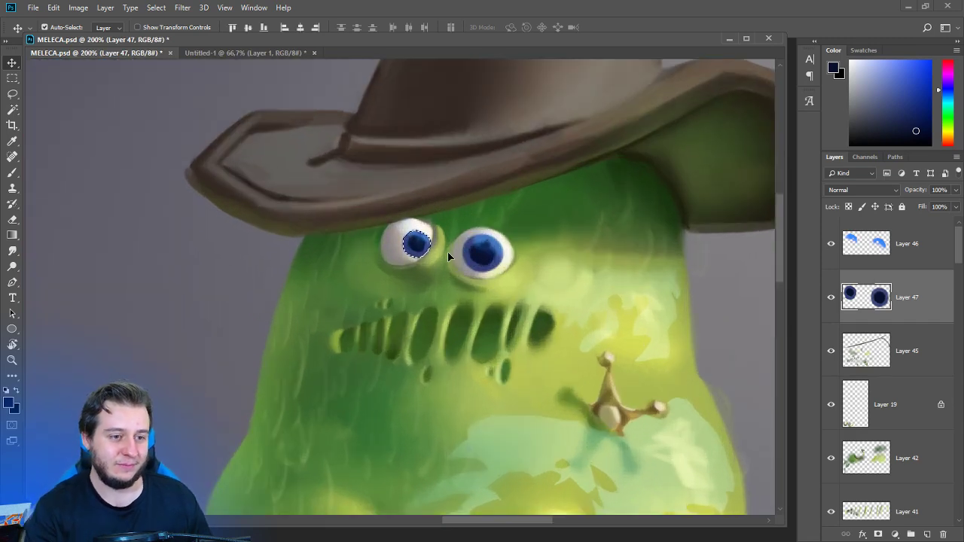
left_click_drag(506, 212, 500, 208)
left_click_drag(503, 263, 495, 272)
key("ctrl+d")
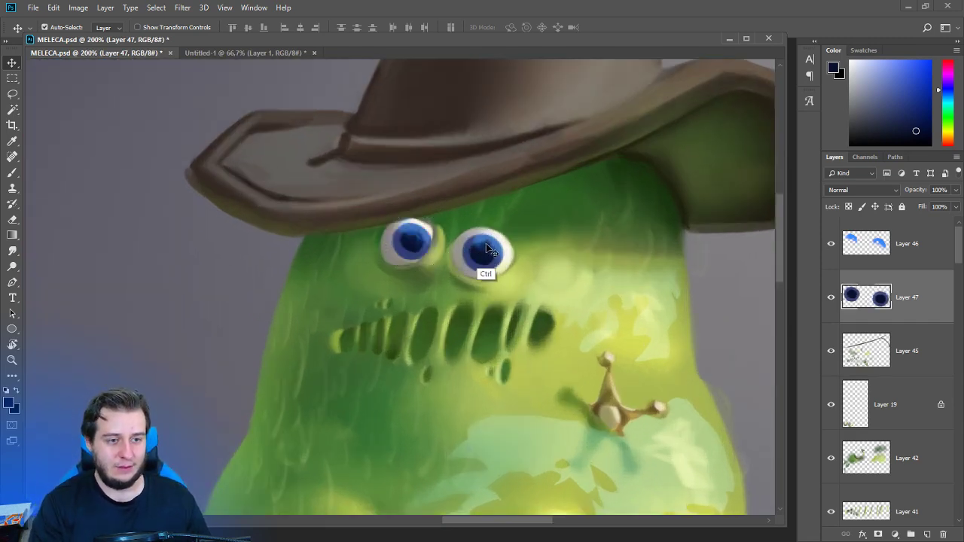
On Layer 45, edge the right-hand eyeball with sampled dark green and touch up its rim with sampled grey and off-white.
key("ctrl+minus")
key("ctrl+plus")
key("ctrl+plus")
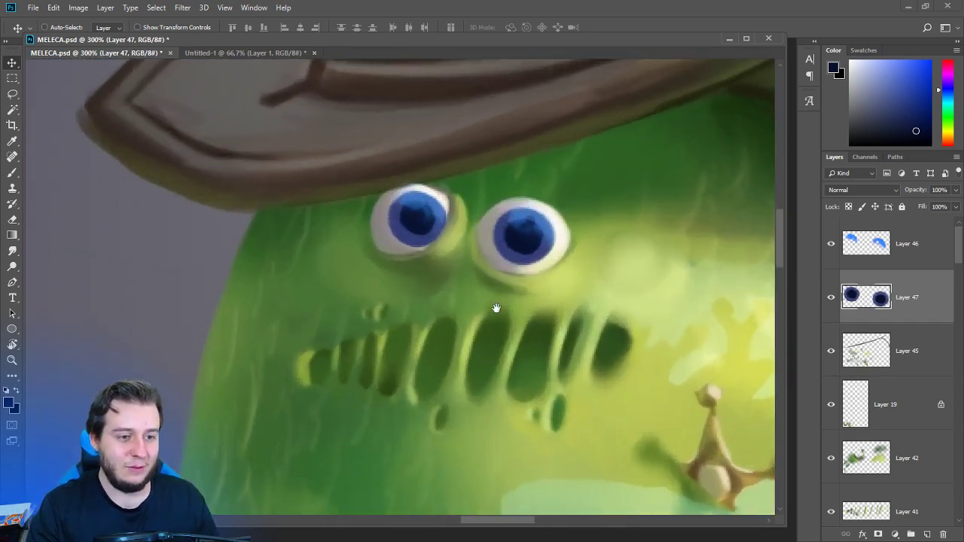
left_click_drag(518, 241, 509, 248)
key("b")
right_click(509, 248)
left_click(425, 270, "alt")
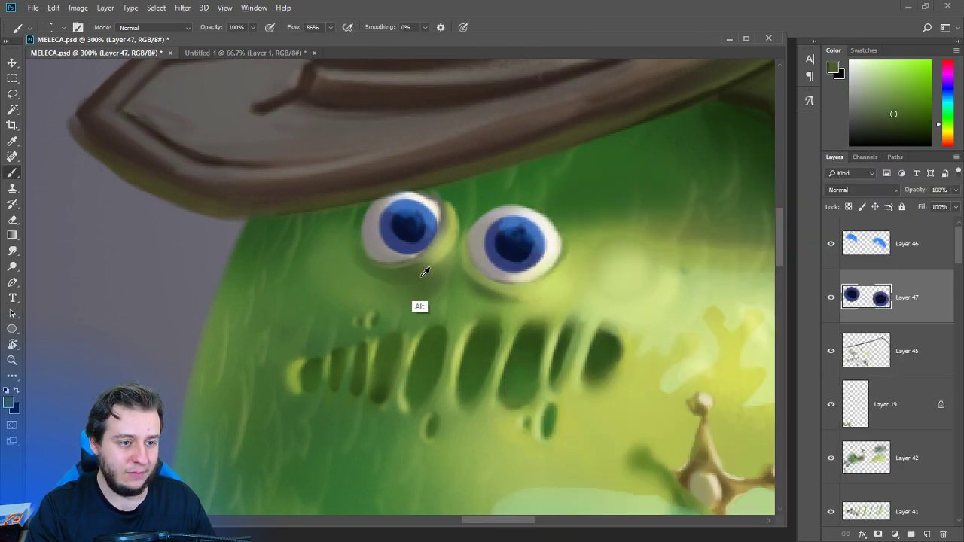
left_click(519, 332, "alt")
left_click(898, 368)
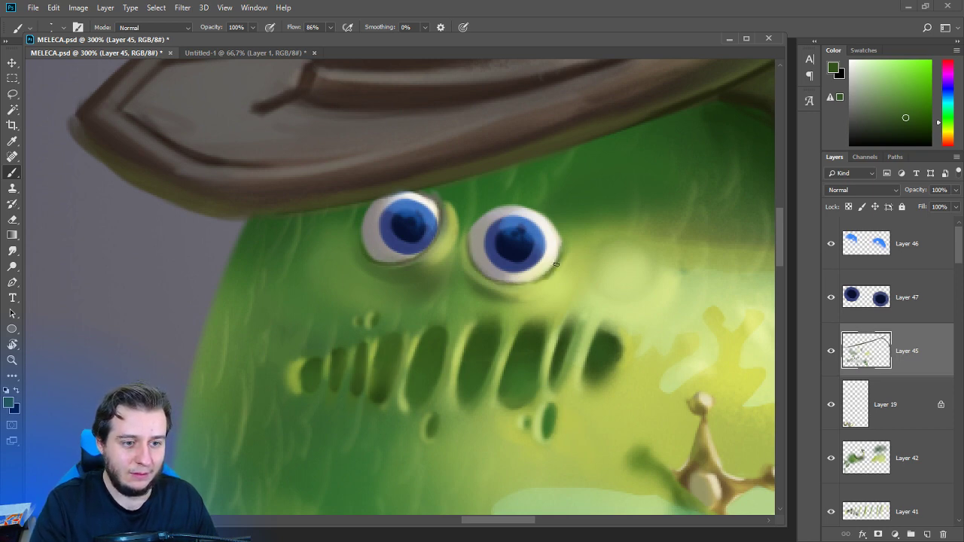
left_click(469, 274, "alt")
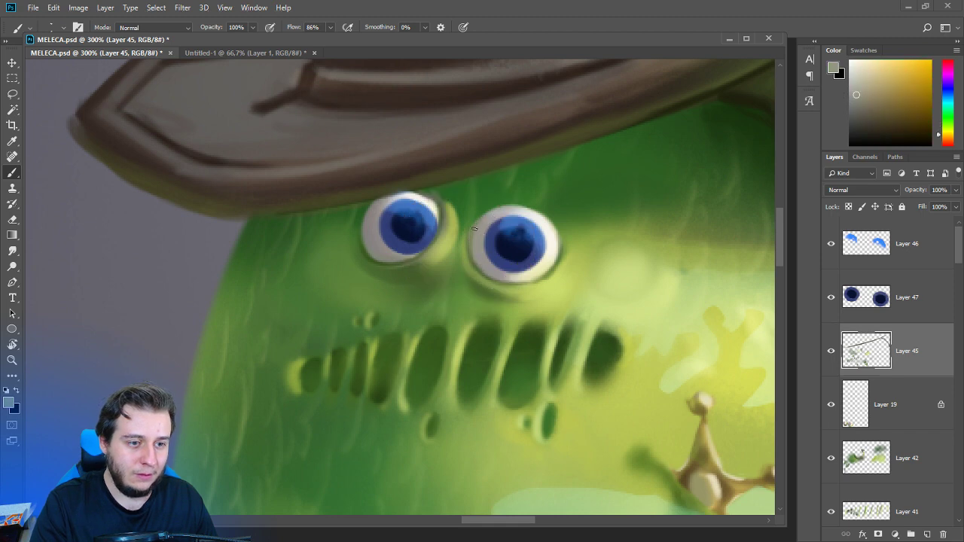
left_click(553, 228, "alt")
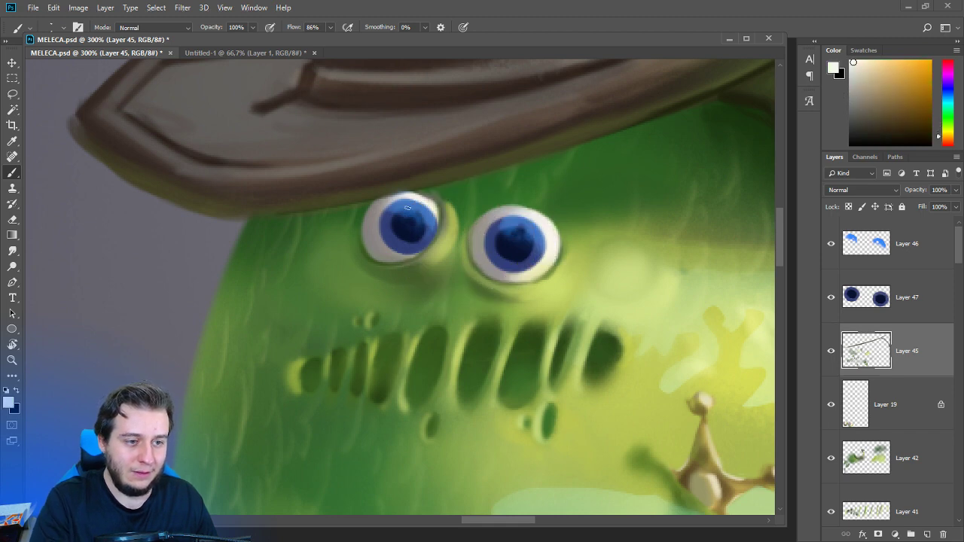
Line the top of the right-hand eye in sampled dark green and paint light green eyelids above both eyes.
left_click(609, 343, "alt")
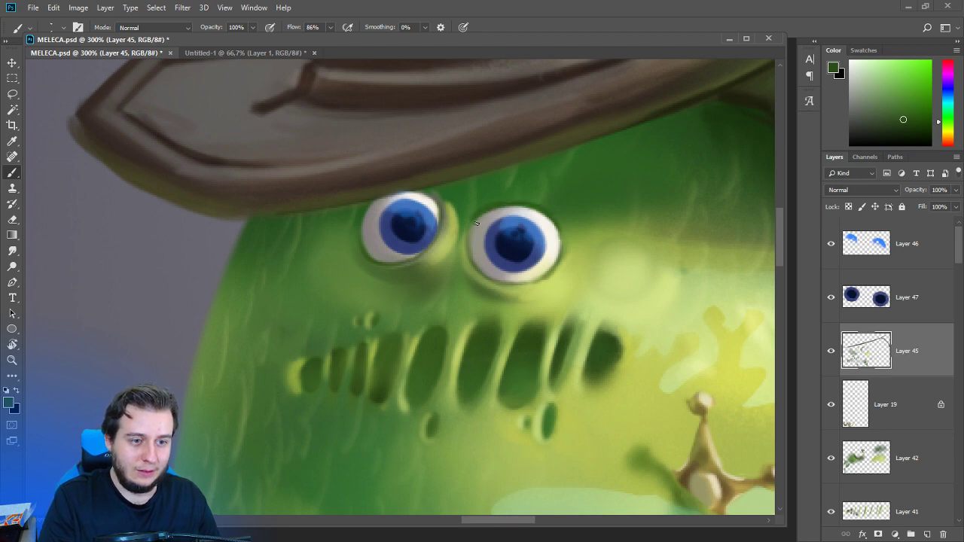
left_click(571, 243, "alt")
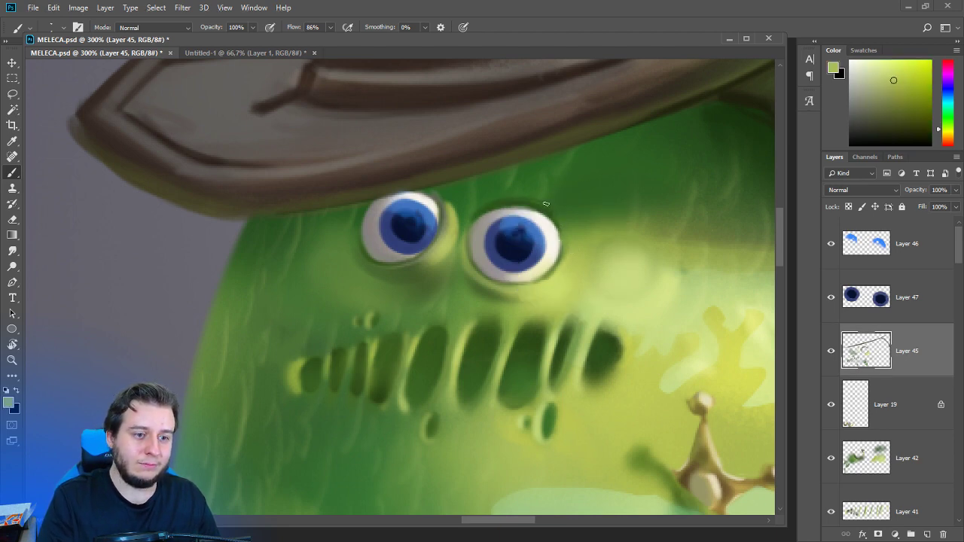
mouse_move(556, 217)
left_mouse_down()
mouse_move(530, 198)
mouse_move(562, 231)
mouse_move(503, 196)
mouse_move(553, 211)
left_mouse_up()
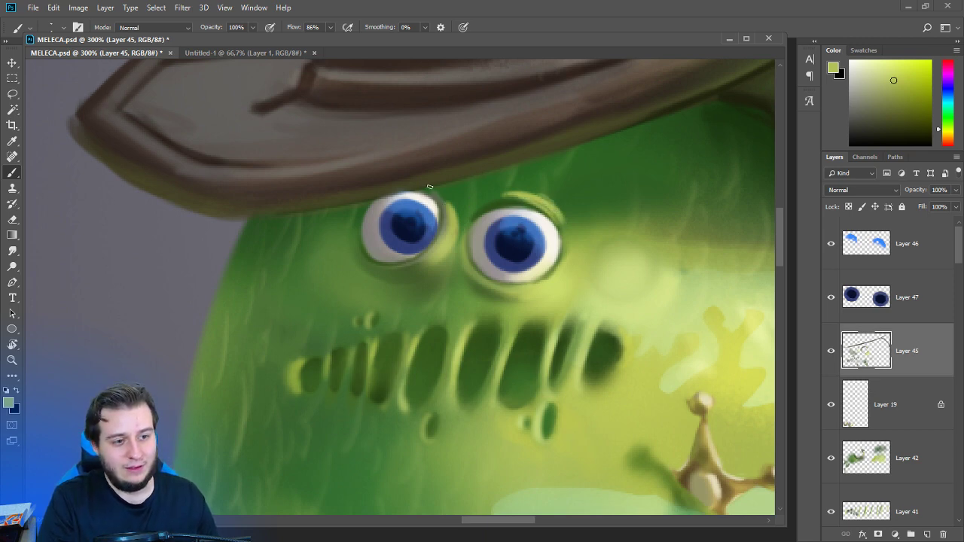
Clean up the left-hand eyeball's edge with sampled off-white and outline its lower rim in sampled dark green.
left_click(438, 220, "alt")
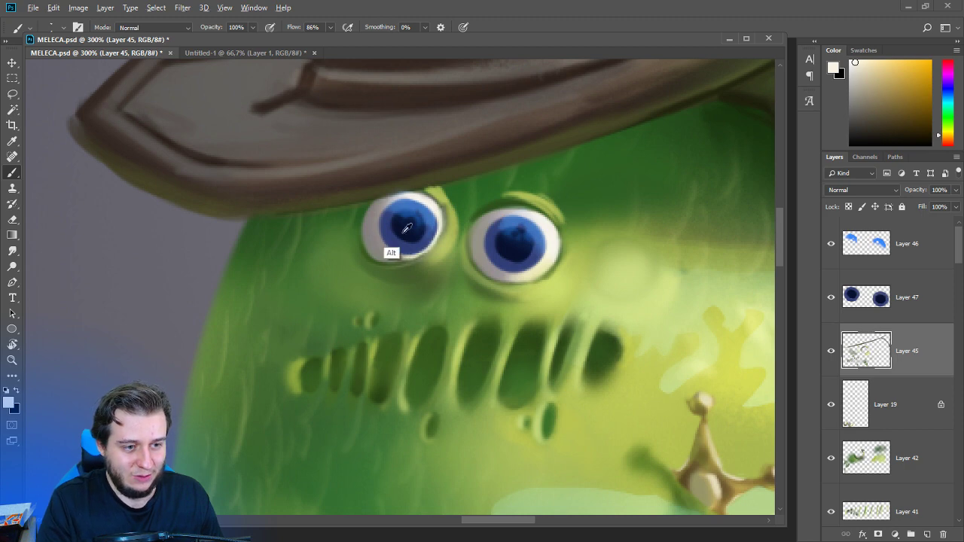
left_click(497, 207, "alt")
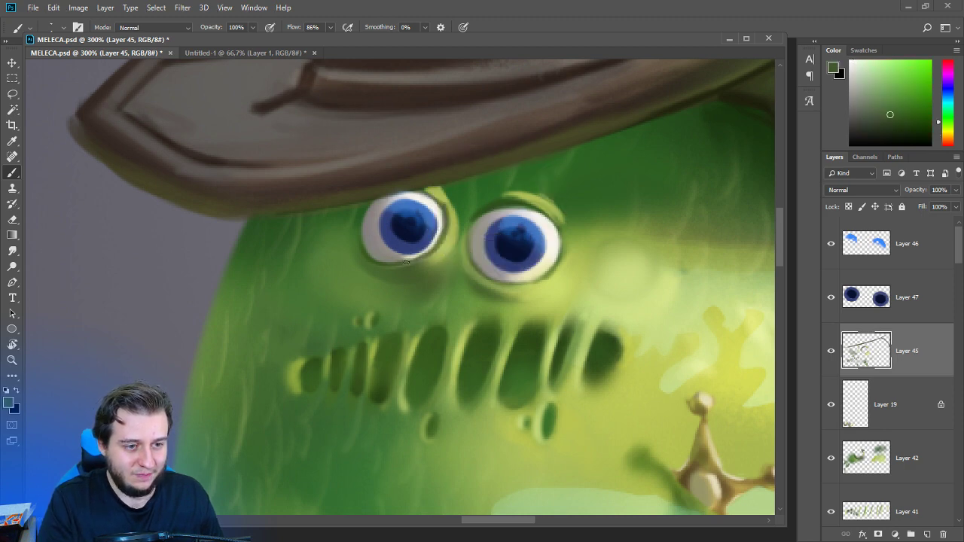
left_click(445, 206, "alt")
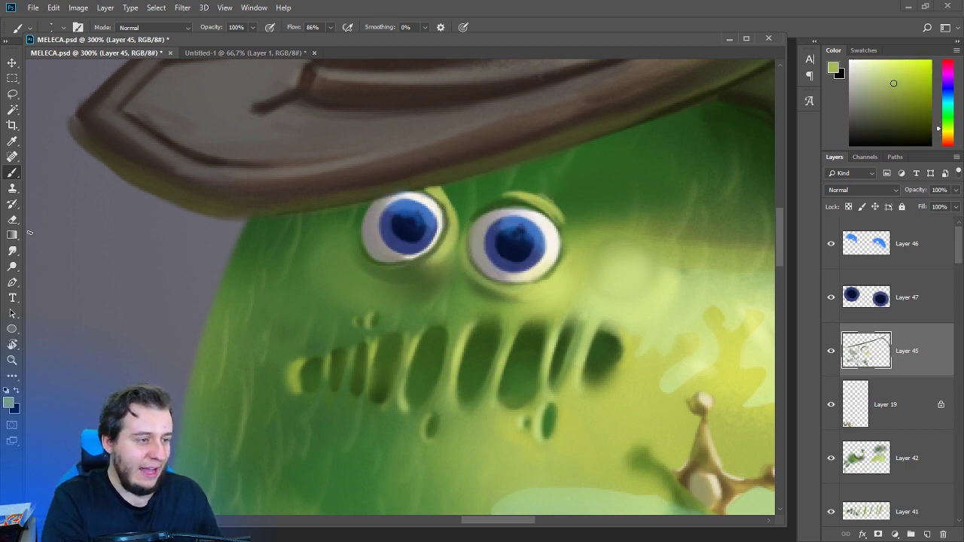
Smudge the light green eyelid above the right-hand eye on Layer 45 to soften it into the surrounding skin.
left_click(13, 253)
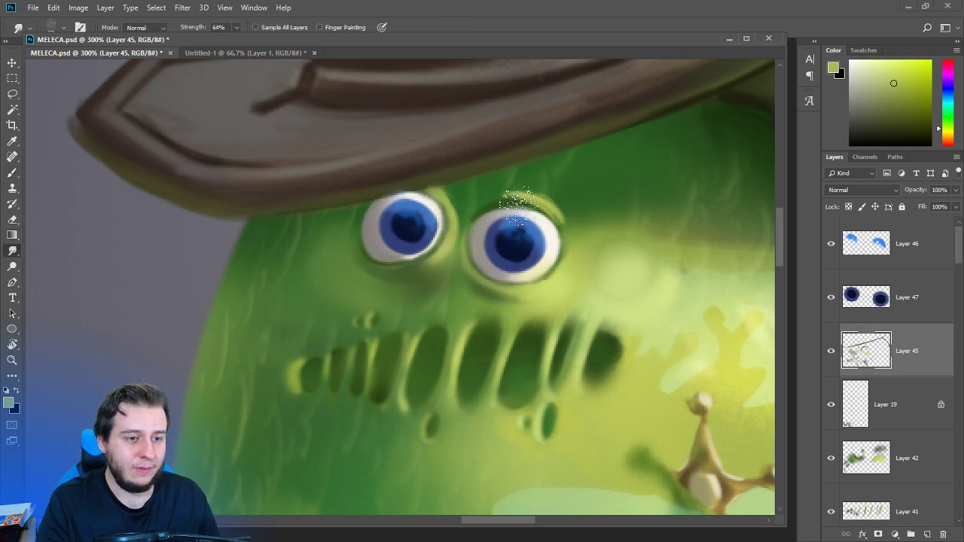
left_click_drag(575, 209, 568, 211)
key("ctrl+minus")
key("ctrl+minus")
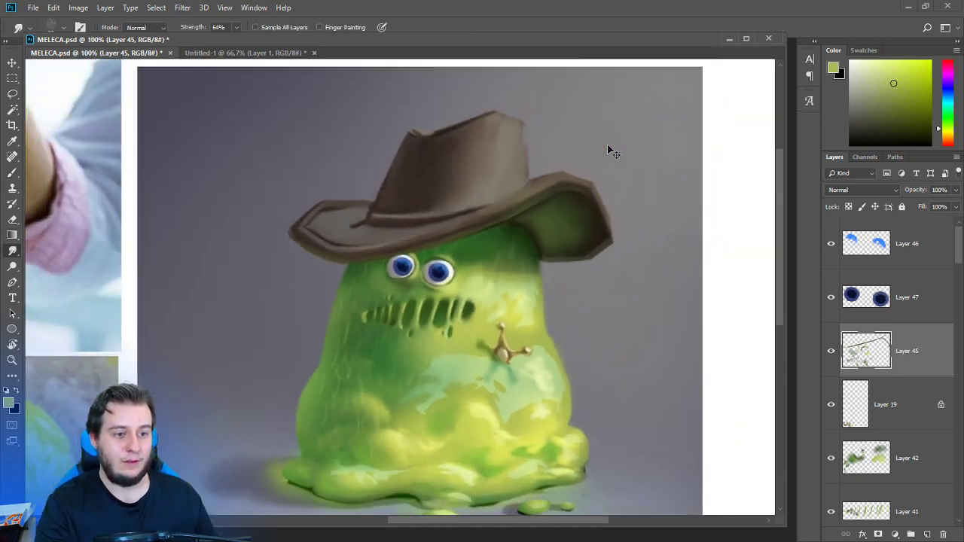
key("ctrl+plus")
key("ctrl+plus")
Examine the slime's face close up and against the whole character.
key("b")
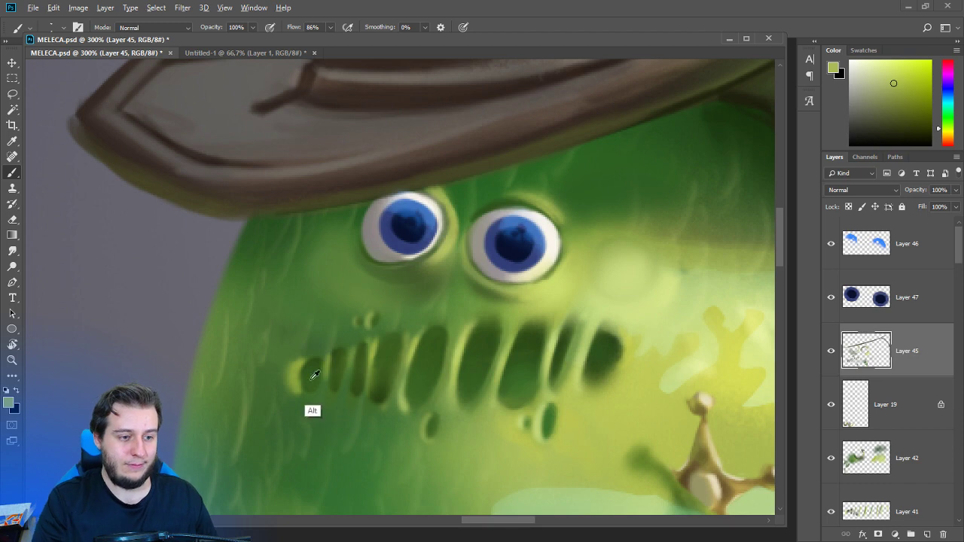
left_click(315, 365, "alt")
key("ctrl+minus")
key("ctrl+minus")
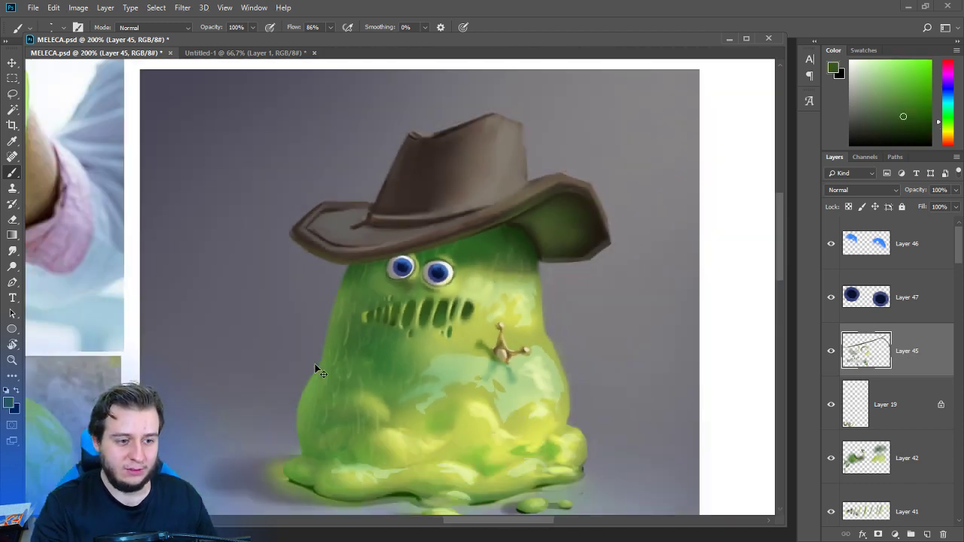
key("ctrl+minus")
key("ctrl+plus")
key("ctrl+minus")
scroll(315, 368, "up", 2)
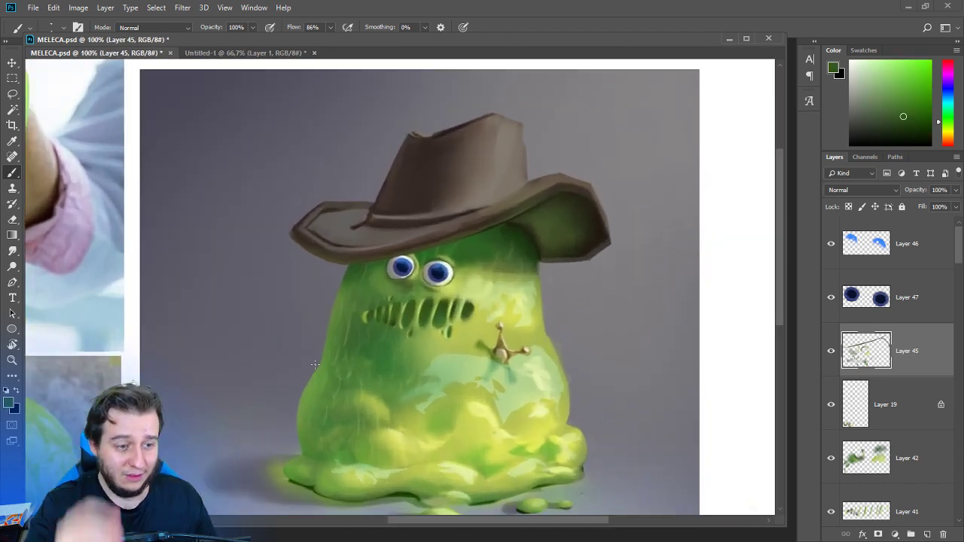
scroll(316, 369, "up", 4)
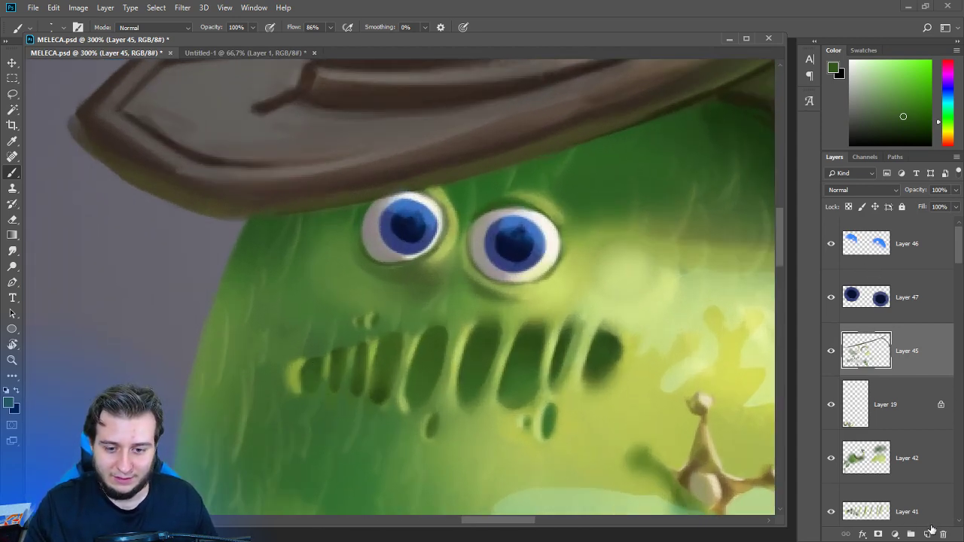
Add a new layer above all others for eye highlights and sample the brightest white from the right-hand eyeball.
left_click(928, 533)
left_click(555, 247, "alt")
right_click(556, 247)
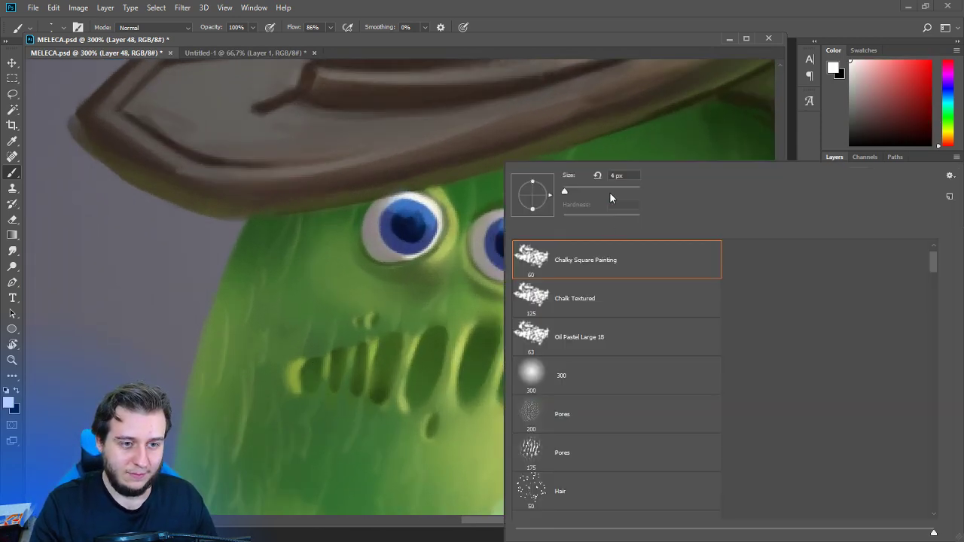
left_click(570, 52)
right_click(513, 188)
left_click(557, 95)
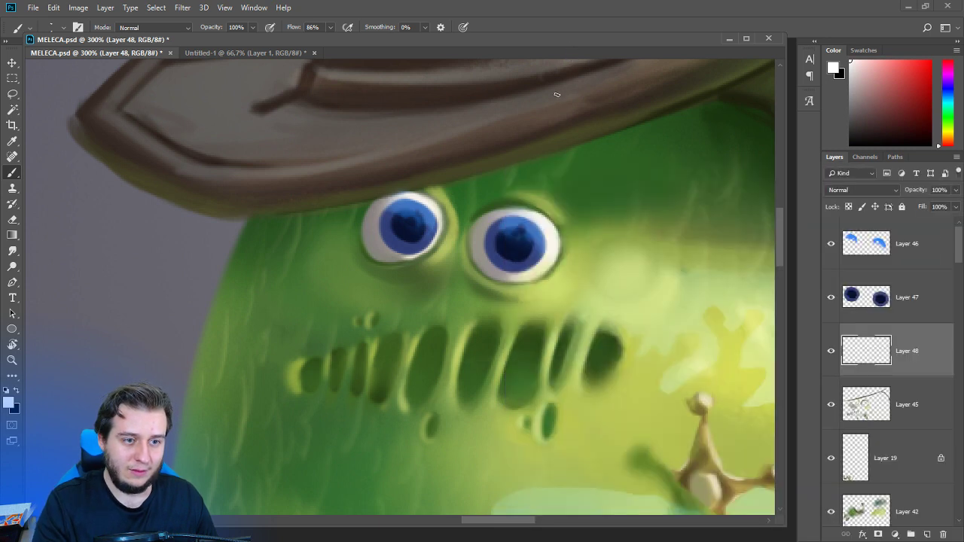
key("ctrl+shift+bracketright")
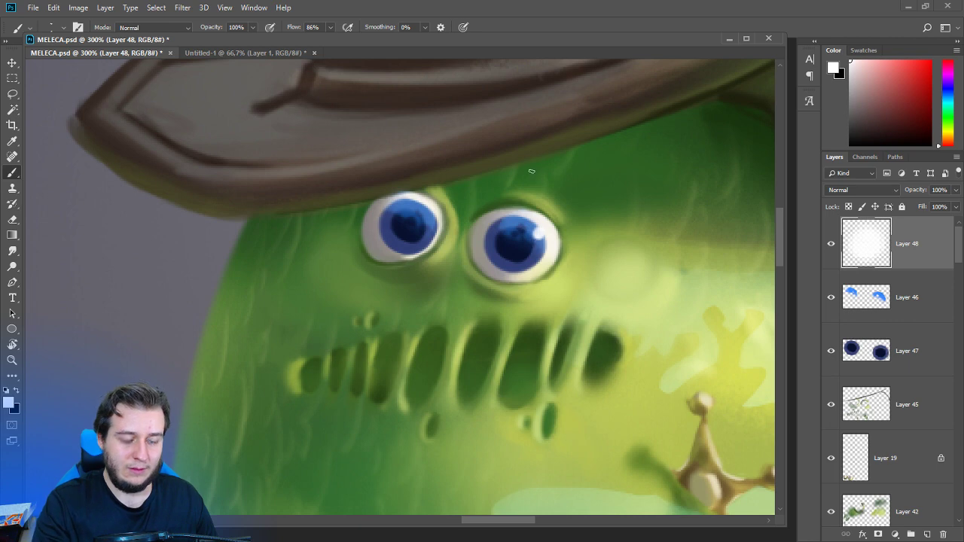
Replace the trial dab with a small white highlight dot on each iris beside the pupil.
key("ctrl+z")
left_click(532, 240)
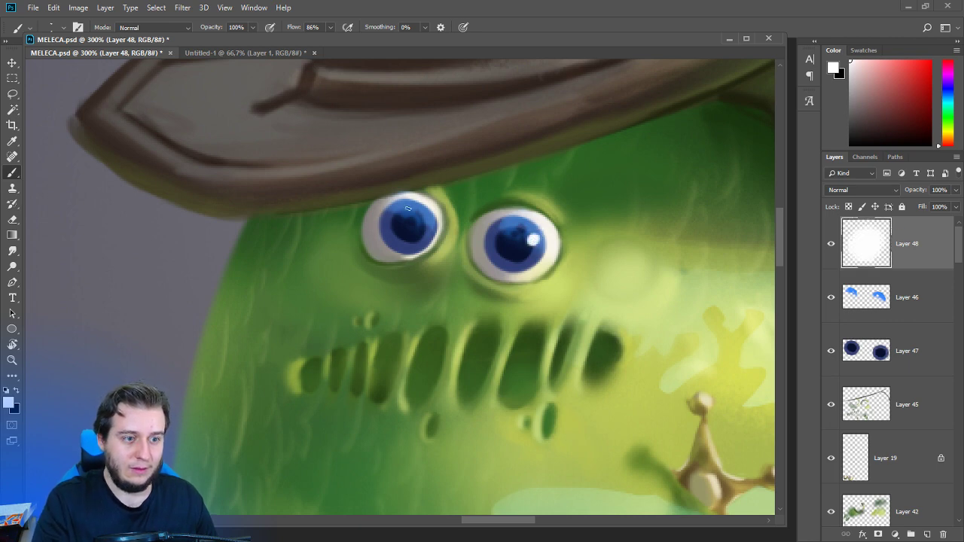
key("ctrl+z")
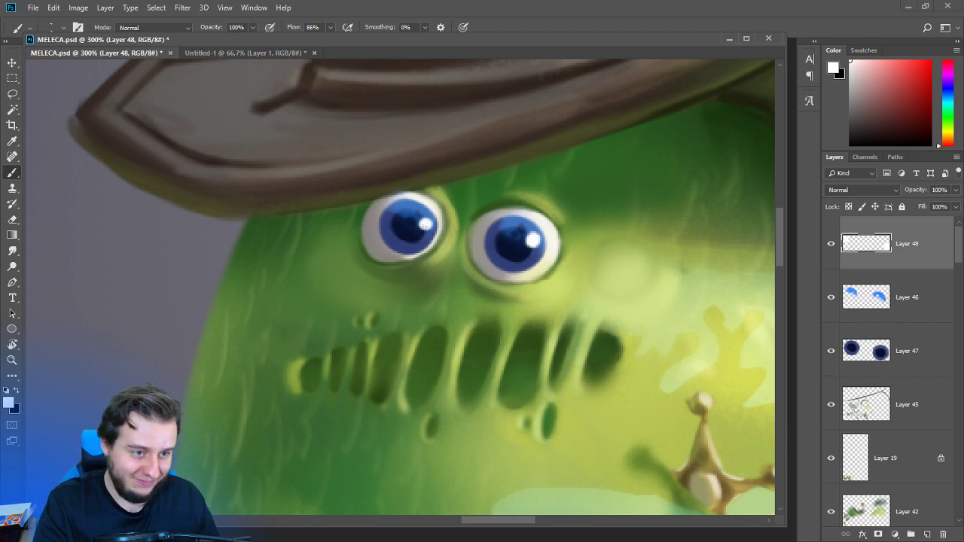
key("ctrl+minus")
key("ctrl+minus")
key("ctrl+plus")
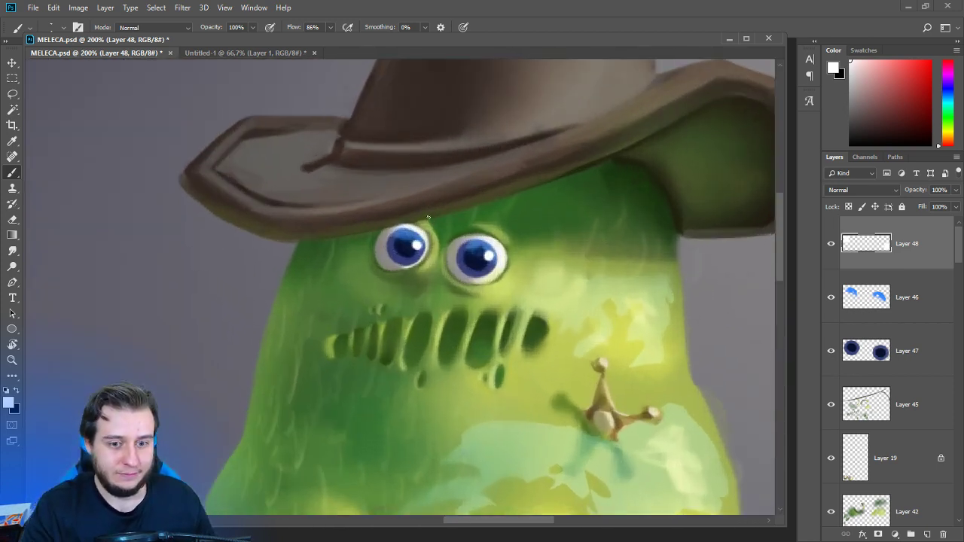
Paint light blue along the lower part of both irises on Layer 47 with its transparent pixels locked.
left_click(860, 330)
left_click(397, 260, "alt")
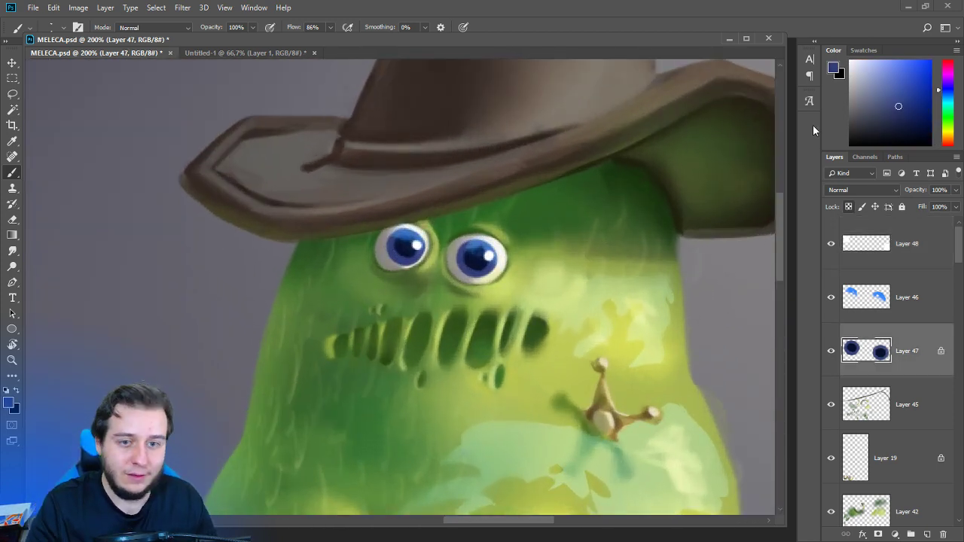
left_click(947, 98)
left_click(899, 77)
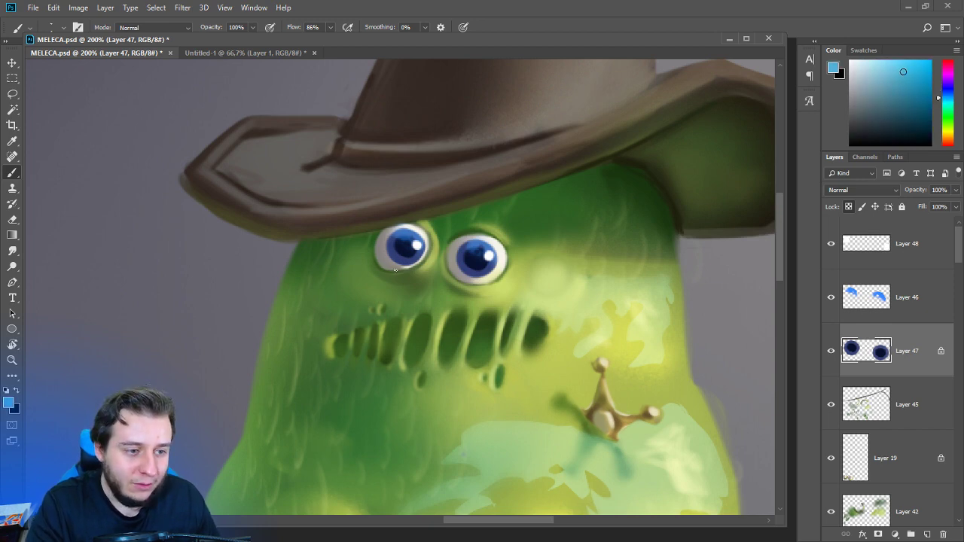
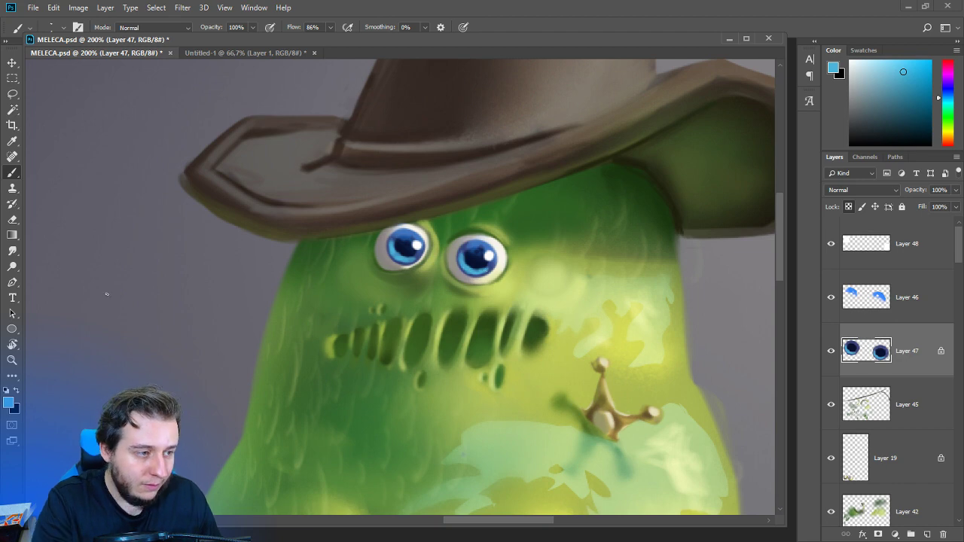
Smudge the light blue strokes in both irises on Layer 47 into the darker blue.
key("r")
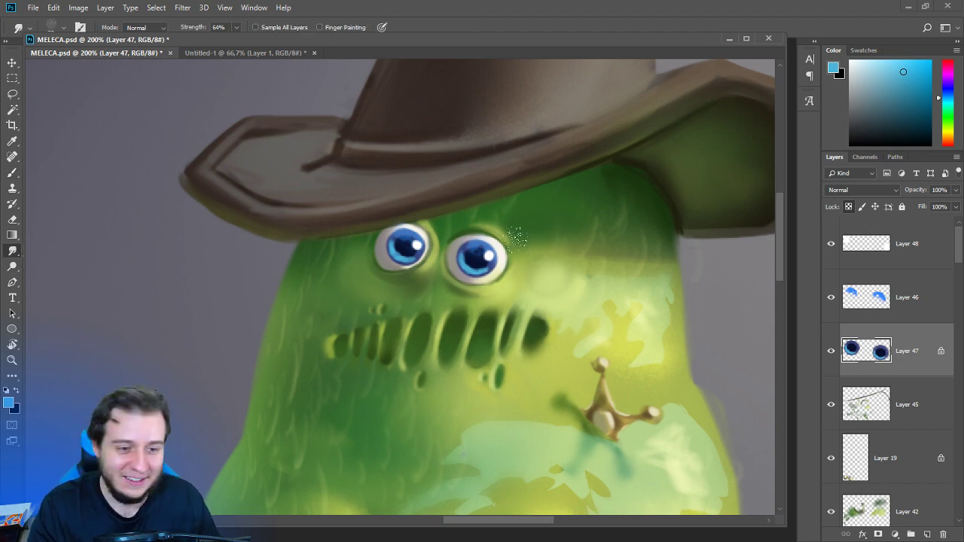
right_click(517, 238)
key("Return")
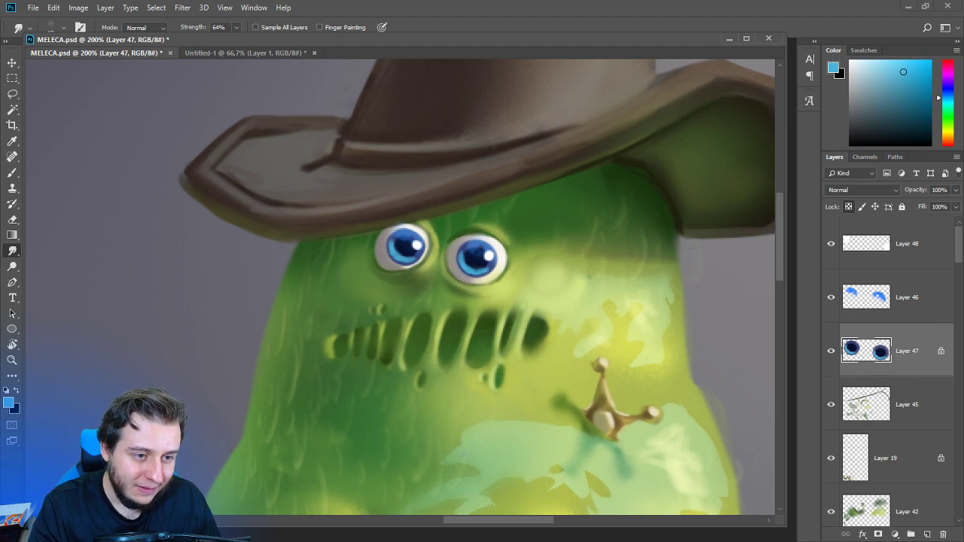
key("v")
key("ctrl+minus")
key("ctrl+minus")
key("ctrl+minus")
key("ctrl+plus")
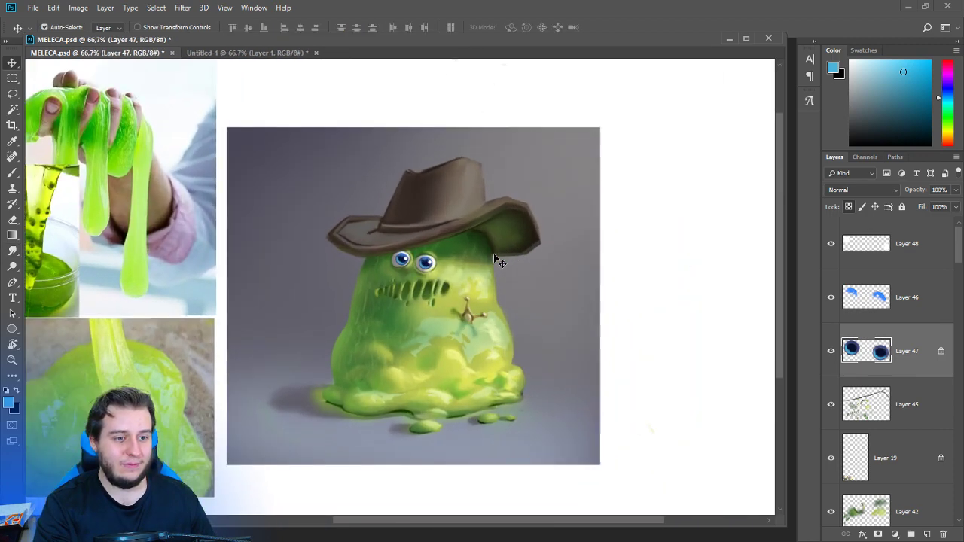
key("ctrl+plus")
mouse_move(522, 328)
left_mouse_down()
mouse_move(535, 275)
mouse_move(564, 296)
left_mouse_up()
Choose the soft round 300 brush and add a new layer directly below Layer 19.
key("b")
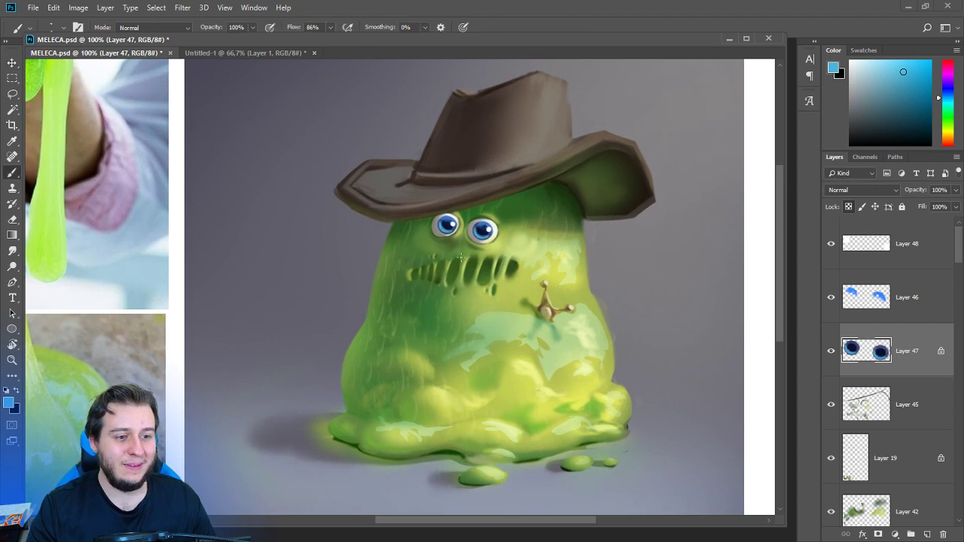
right_click(463, 257)
left_click(484, 362)
left_click(610, 73)
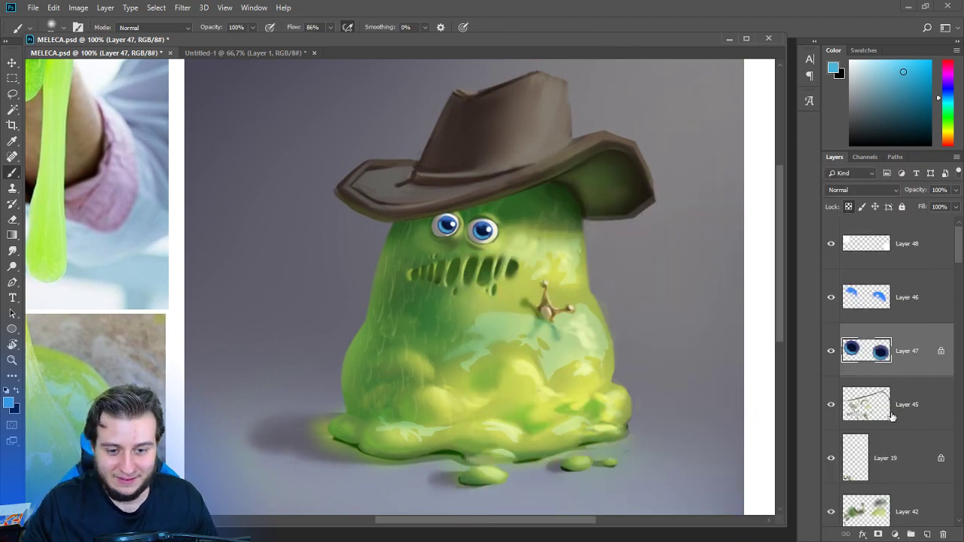
key("v")
left_click(876, 477)
left_click(927, 534, "ctrl")
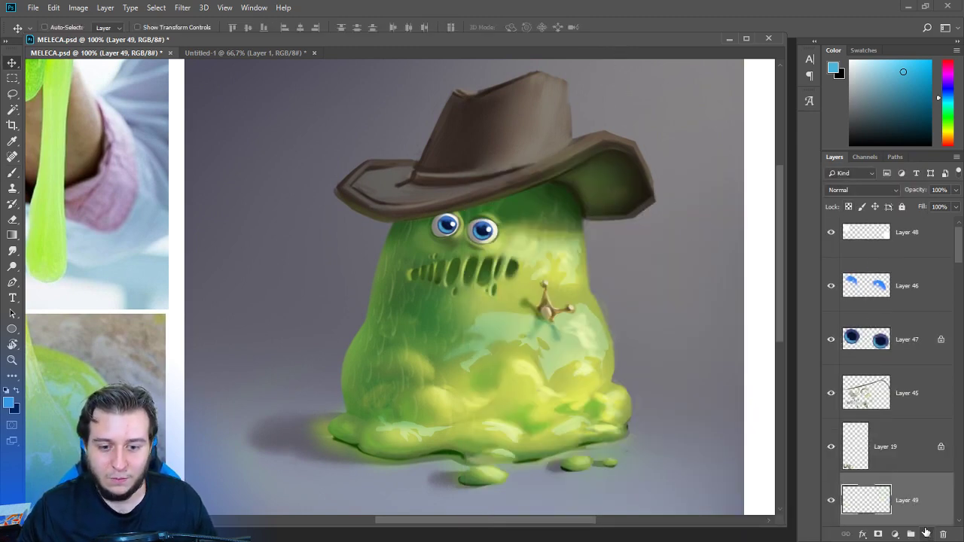
Clip Layer 49 between Layer 43 and Layer 27 and softly shade the slime's left side with sampled greens.
key("b")
left_click(555, 189, "alt")
left_click_drag(385, 253, 393, 301)
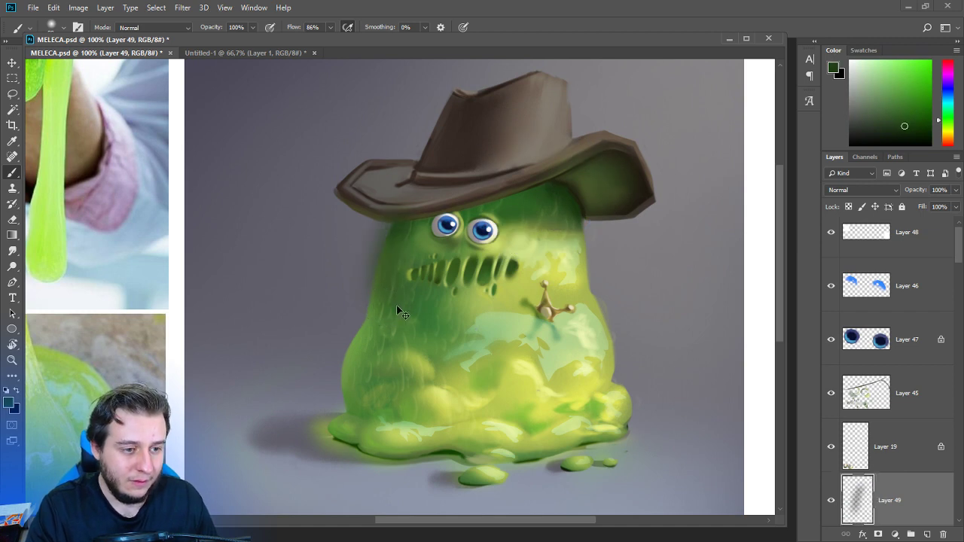
key("ctrl+z")
mouse_move(886, 489)
left_mouse_down()
mouse_move(890, 540)
mouse_move(829, 318)
mouse_move(821, 325)
left_mouse_up()
mouse_move(389, 234)
left_mouse_down()
mouse_move(360, 339)
mouse_move(369, 332)
mouse_move(354, 320)
left_mouse_up()
left_click(352, 377, "alt")
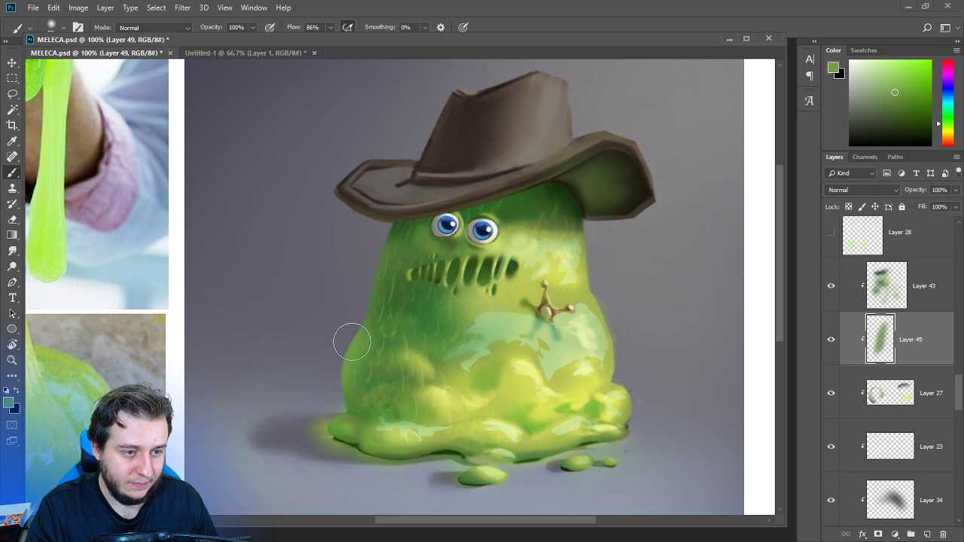
Sample the floor's grey-blue and add a new layer clipped to the background Layer 12.
key("ctrl+minus")
key("ctrl+minus")
right_click(507, 245)
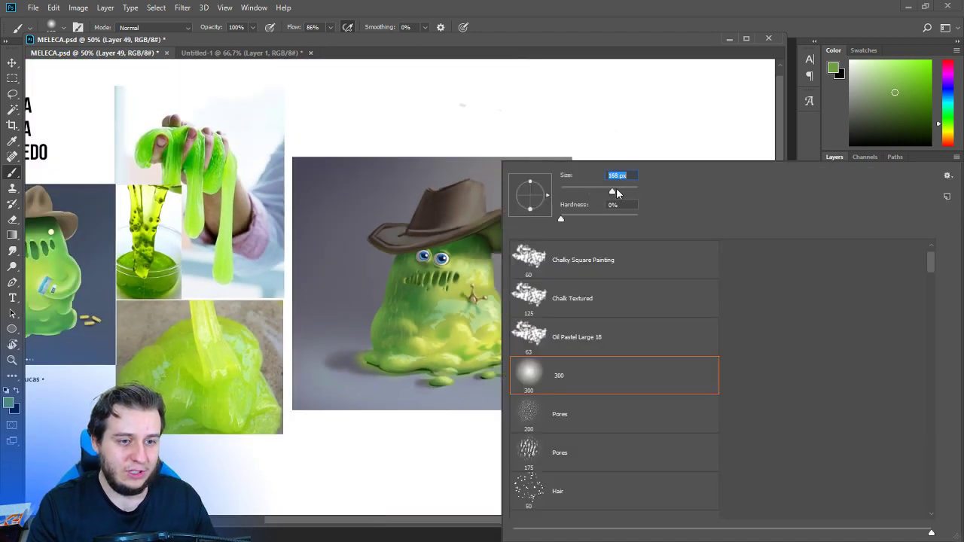
left_click(392, 414, "alt")
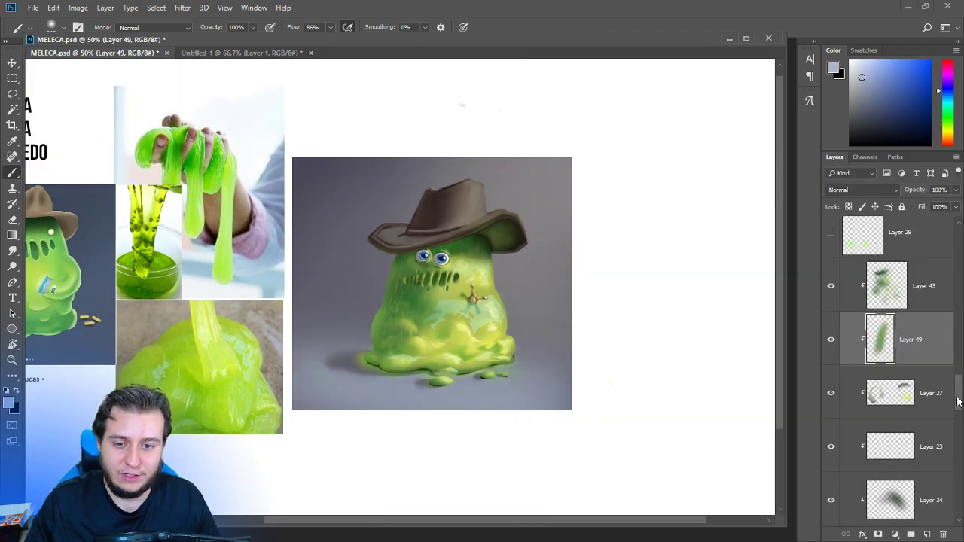
left_click_drag(958, 401, 958, 456)
left_click(915, 341)
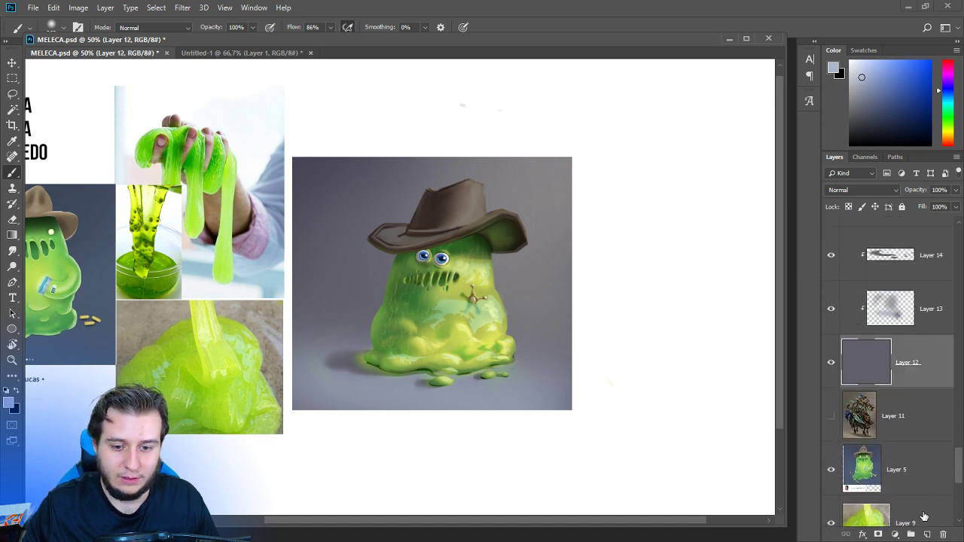
left_click(927, 533)
key("ctrl+alt+g")
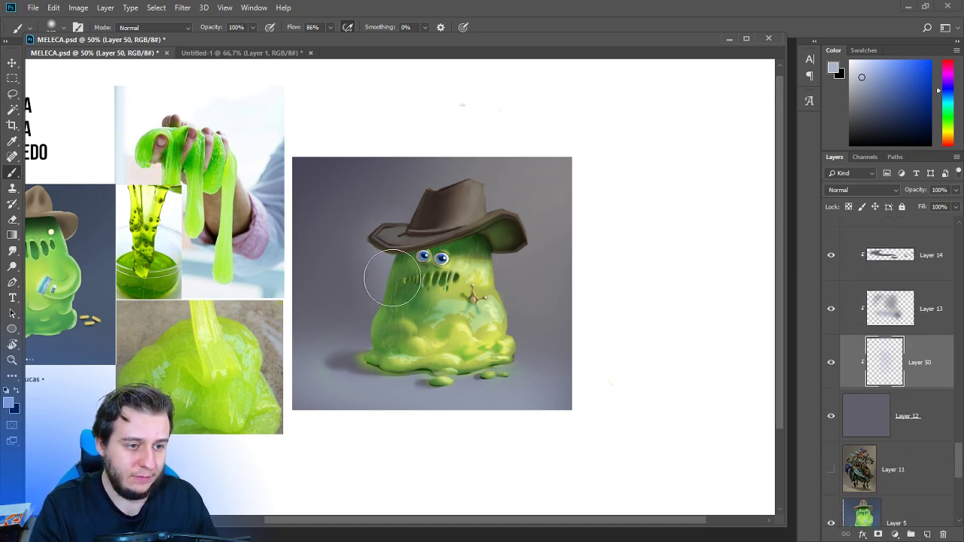
Enlarge the soft brush and paint sampled grey-blue tones on Layer 50 behind the slime's left side.
right_click(488, 239)
mouse_move(403, 253)
left_mouse_down()
mouse_move(379, 256)
mouse_move(392, 228)
mouse_move(357, 286)
left_mouse_up()
left_click(360, 250, "alt")
left_click(383, 262, "alt")
left_click(365, 270, "alt")
left_click(382, 198, "alt")
left_click(373, 276, "alt")
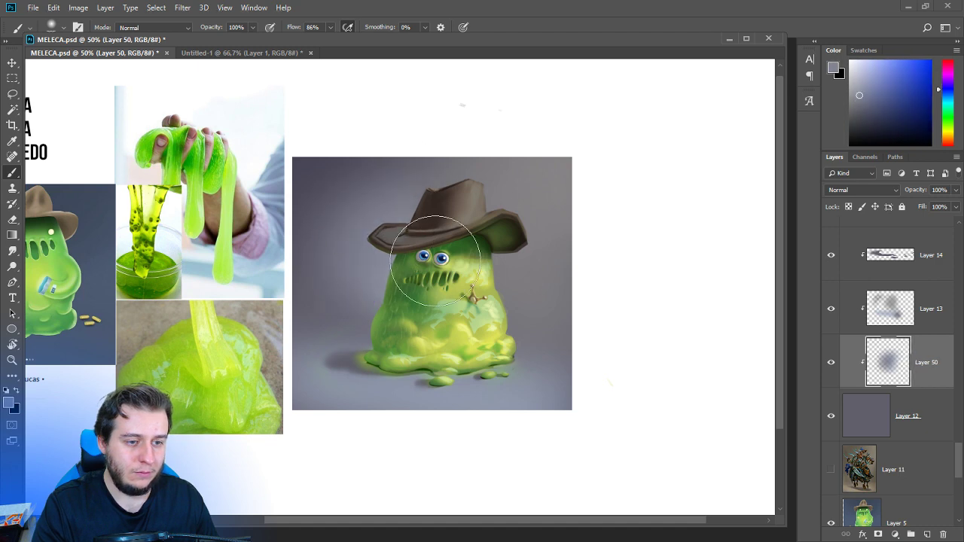
Darken the background behind the slime's right side with a sampled dark grey-violet on Layer 50.
left_click(383, 173, "alt")
left_click_drag(507, 259, 515, 327)
mouse_move(508, 282)
left_mouse_down()
mouse_move(508, 338)
mouse_move(514, 272)
mouse_move(520, 311)
mouse_move(540, 264)
mouse_move(549, 308)
left_mouse_up()
Move Layer 50 above Layer 13, lower its opacity to 34%, and touch up the background with sampled floor grey.
left_click_drag(922, 348, 910, 283)
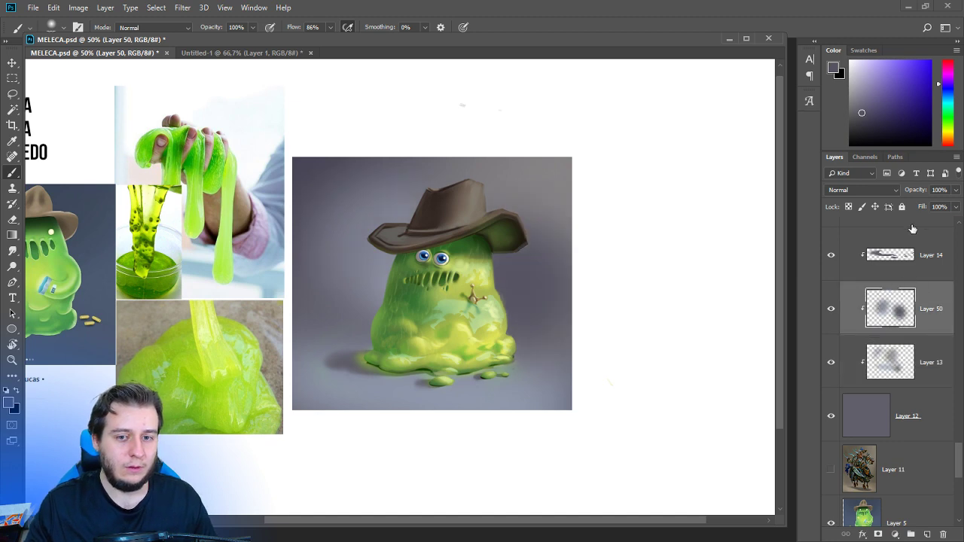
left_click(956, 190)
left_click_drag(957, 206, 909, 200)
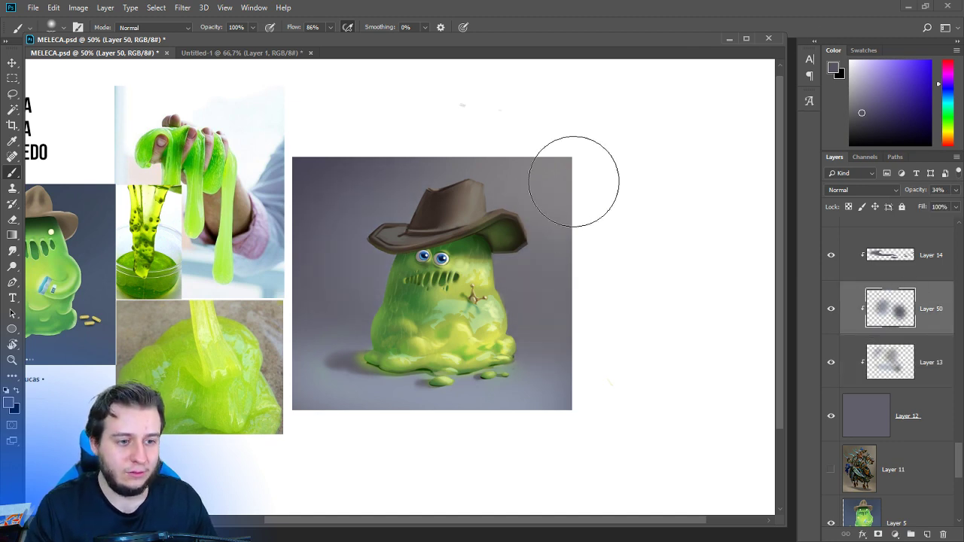
left_click(363, 388, "alt")
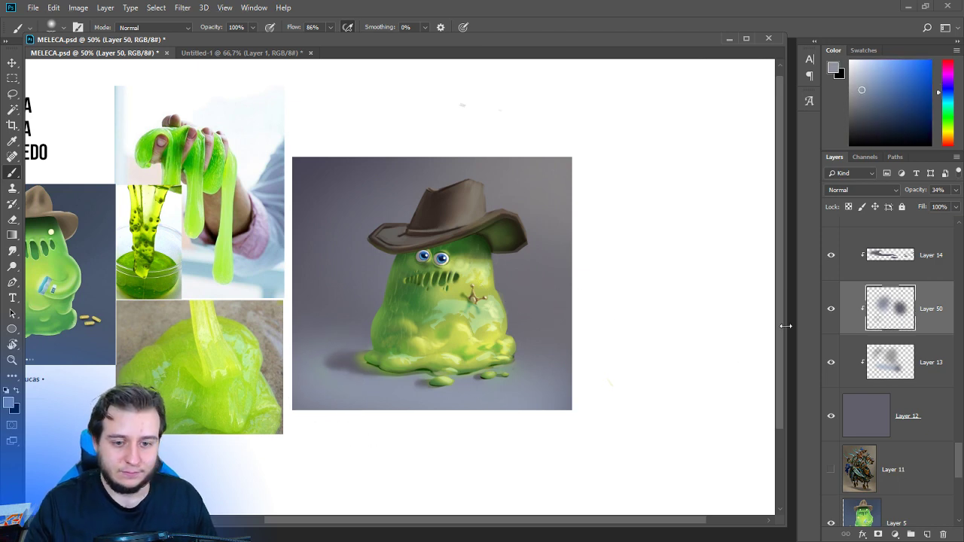
Save the painting and review the whole character beside the reference images.
key("ctrl+minus")
key("ctrl+minus")
key("ctrl+plus")
key("ctrl+plus")
key("ctrl+plus")
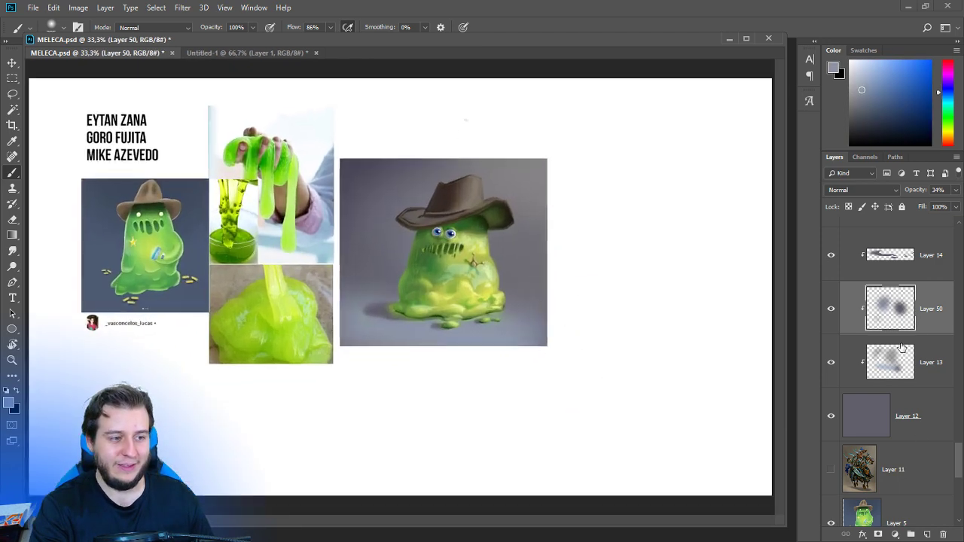
key("ctrl+s")
left_click_drag(582, 289, 602, 330)
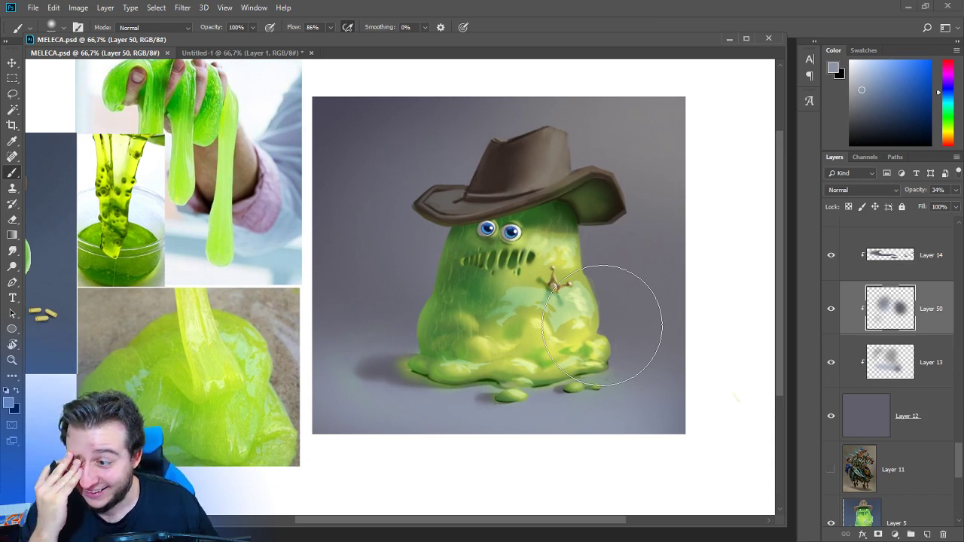
key("ctrl+plus")
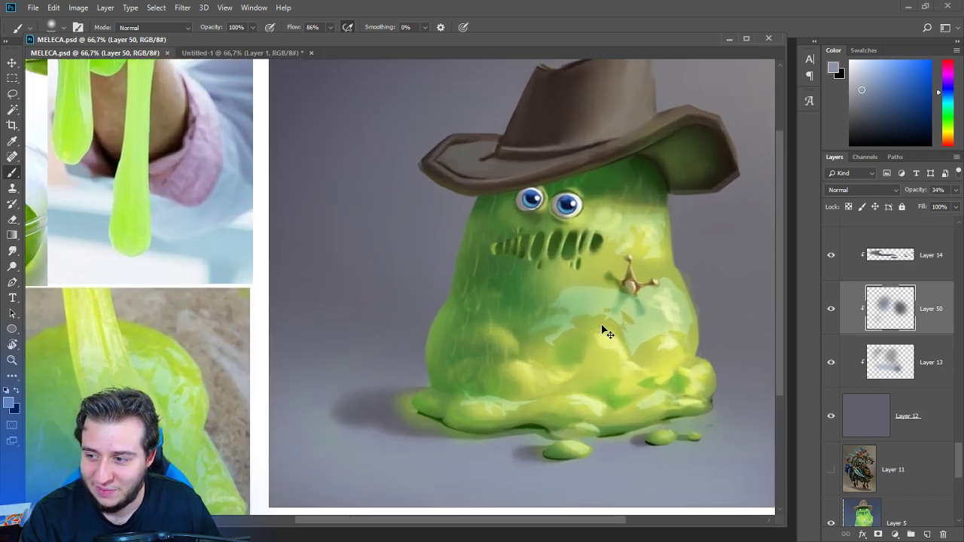
left_click_drag(591, 301, 510, 329)
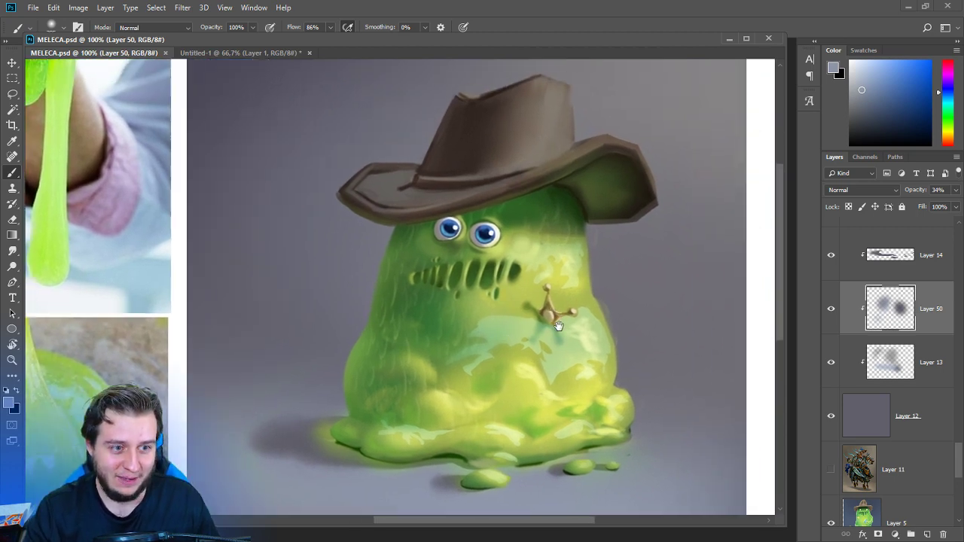
Group the character's layers from Layer 48 down to Layer 38 and toggle the group's visibility to check its contents.
scroll(917, 383, "up", 4)
scroll(917, 383, "up", 8)
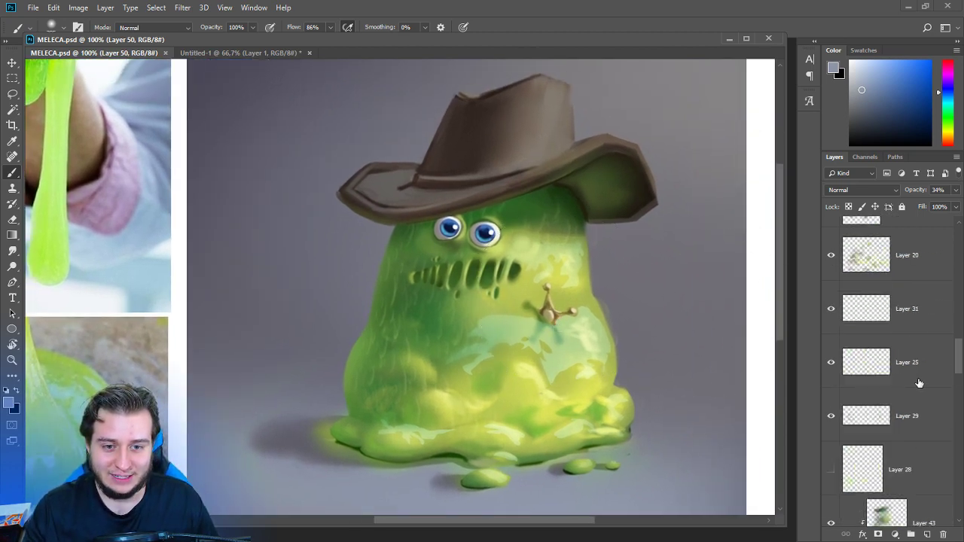
left_click(919, 266)
scroll(911, 316, "down", 10)
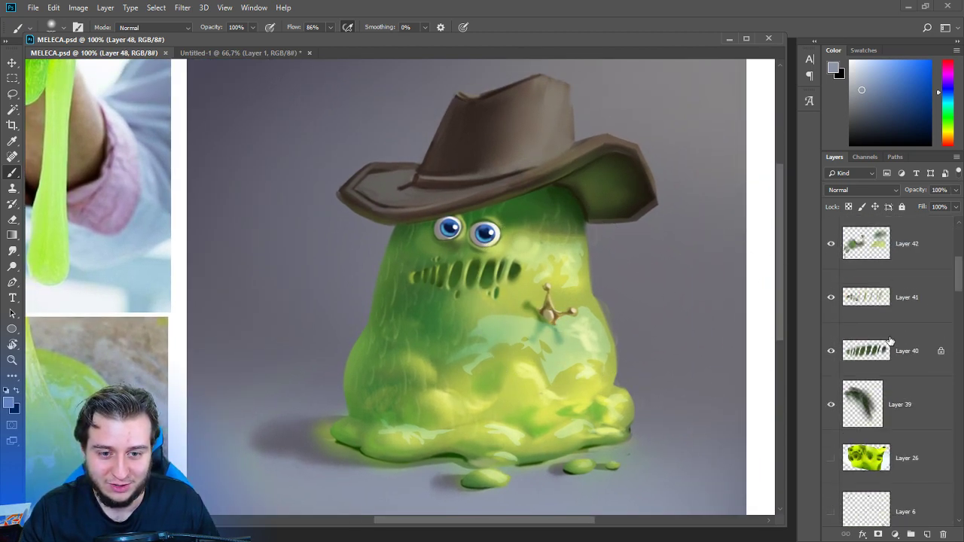
scroll(895, 398, "up", 2)
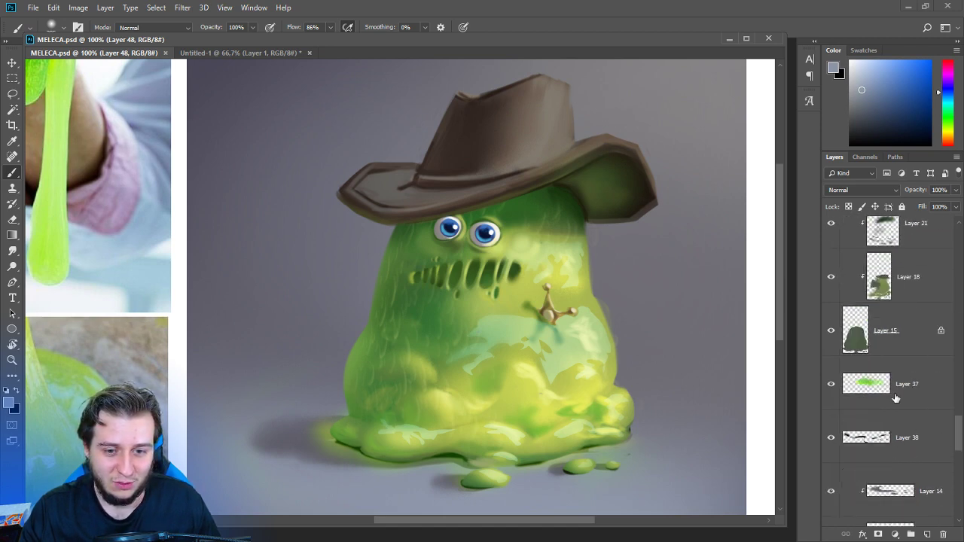
scroll(898, 402, "down", 2)
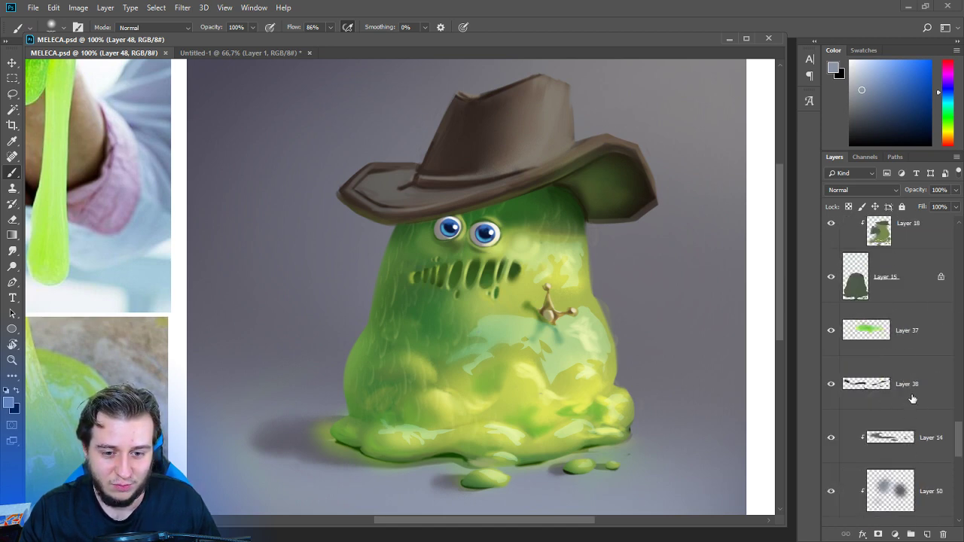
left_click(919, 383, "shift")
key("ctrl+g")
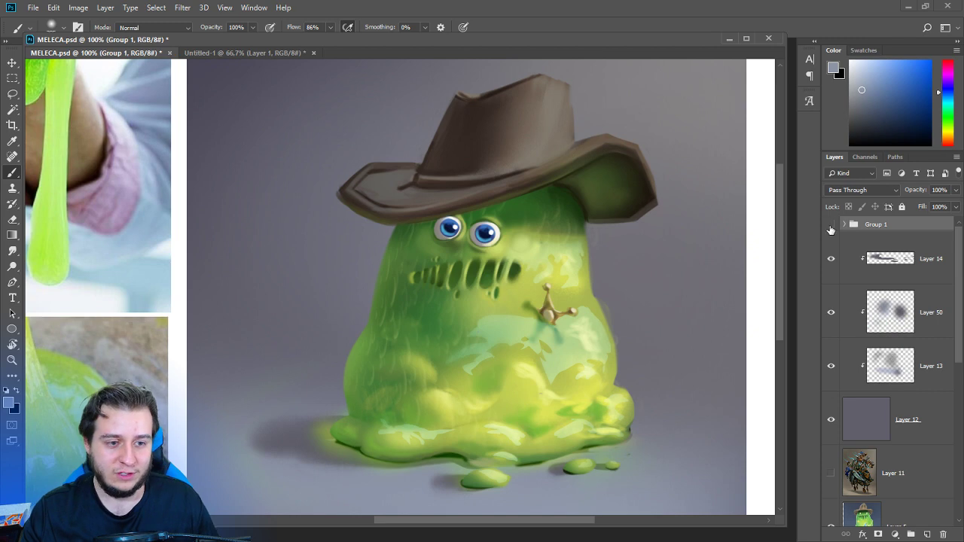
left_click(831, 226)
left_click(831, 226)
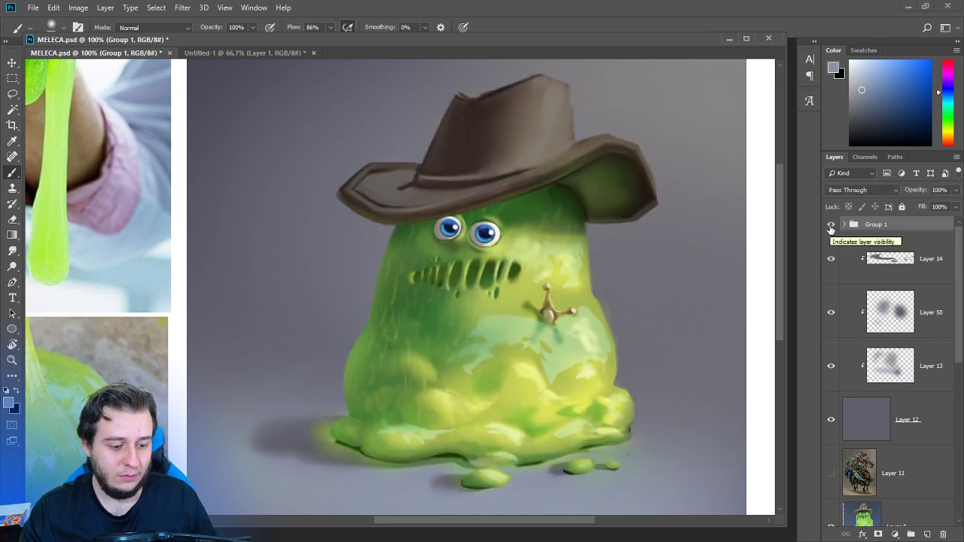
Duplicate the character group, merge the copy into a single layer, and hide the original group.
key("ctrl+j")
key("ctrl+e")
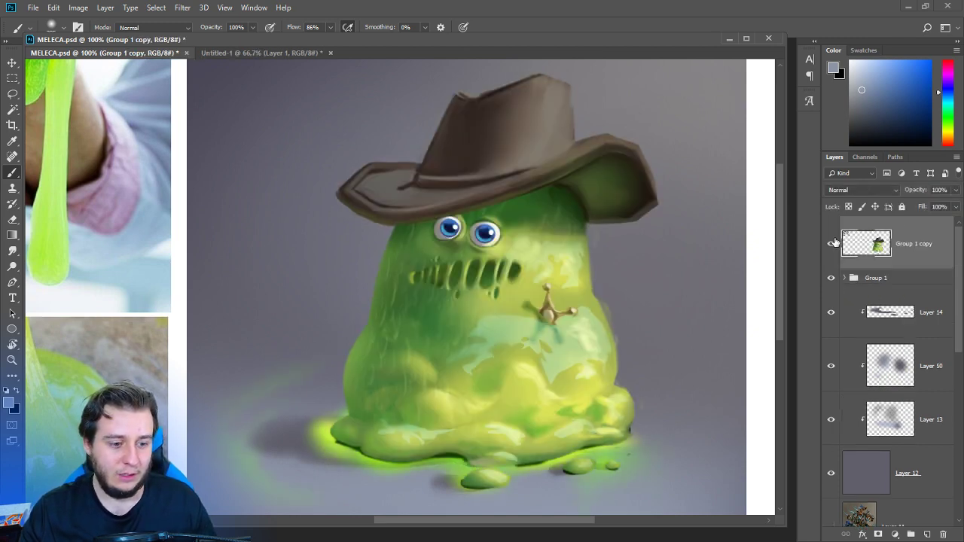
left_click(830, 277)
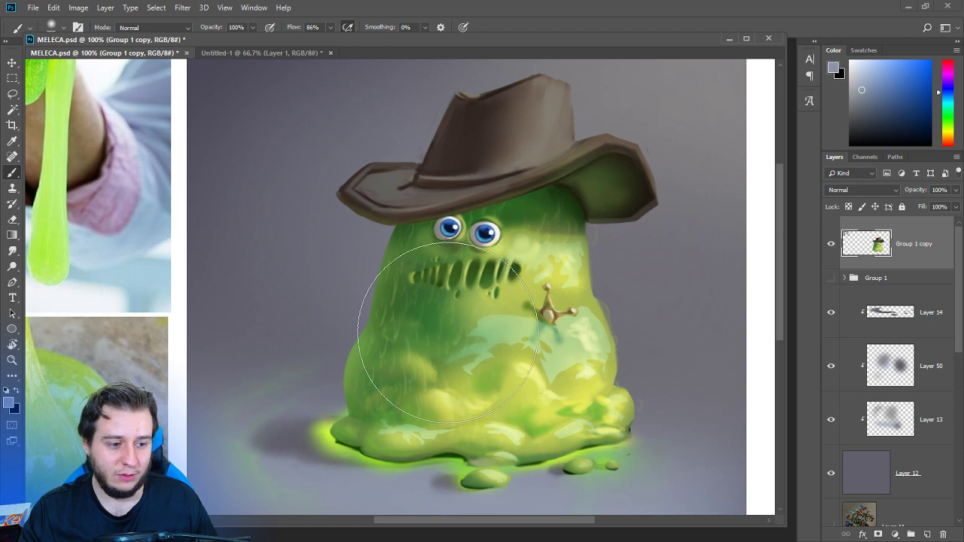
left_click_drag(426, 359, 446, 291)
key("ctrl+minus")
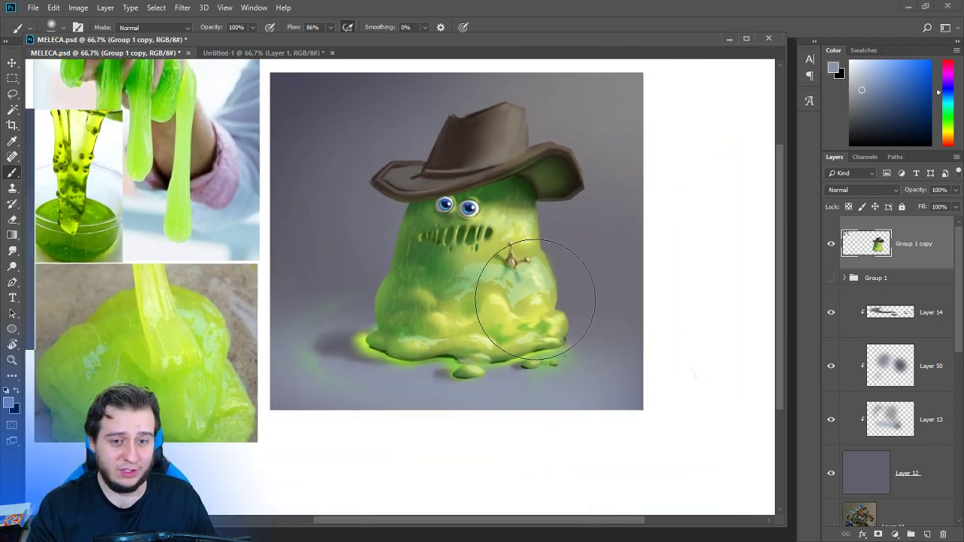
right_click(523, 262)
left_click_drag(628, 194, 609, 194)
left_click(680, 122)
mouse_move(332, 273)
left_mouse_down()
mouse_move(318, 306)
mouse_move(329, 297)
left_mouse_up()
key("ctrl+z")
left_click(831, 243)
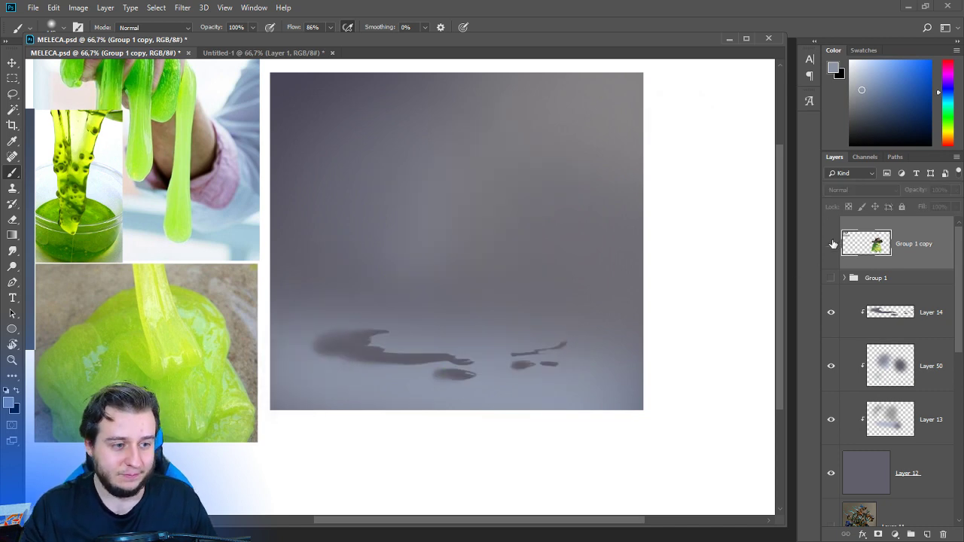
left_click(831, 243)
Erase the stray green glow around the slime on the merged copy, using the soft eraser brush named 300.
key("e")
right_click(338, 298)
left_click(402, 375)
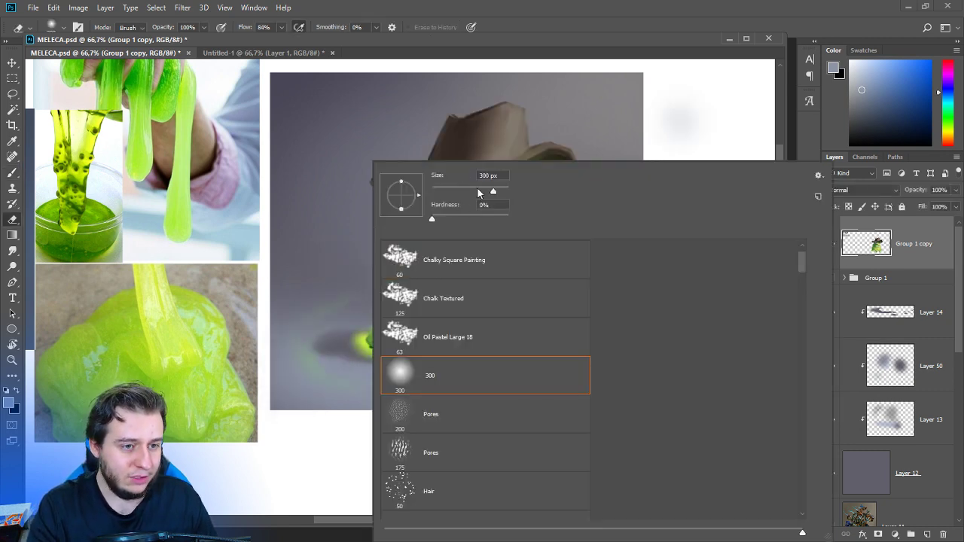
left_click(479, 192)
mouse_move(333, 299)
left_mouse_down()
mouse_move(291, 369)
mouse_move(321, 361)
left_mouse_up()
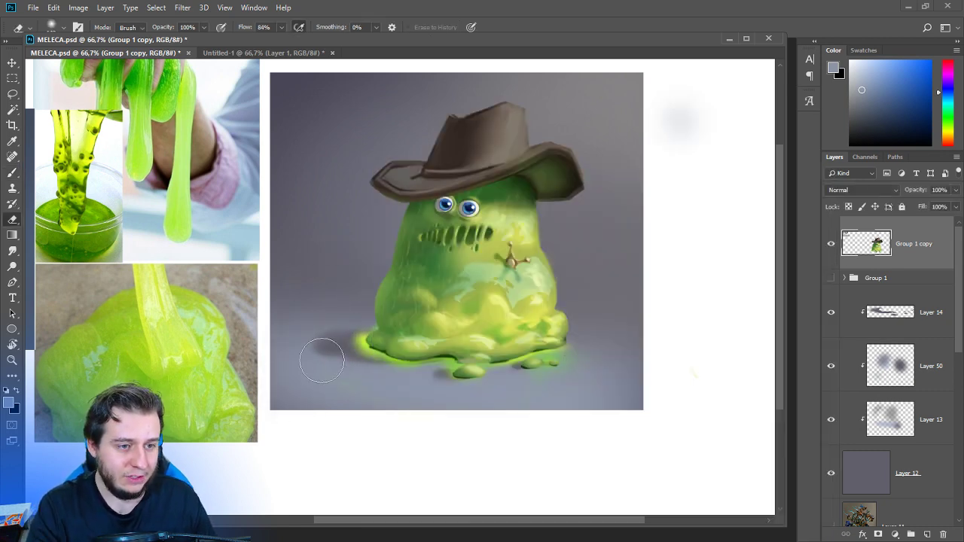
right_click(595, 231)
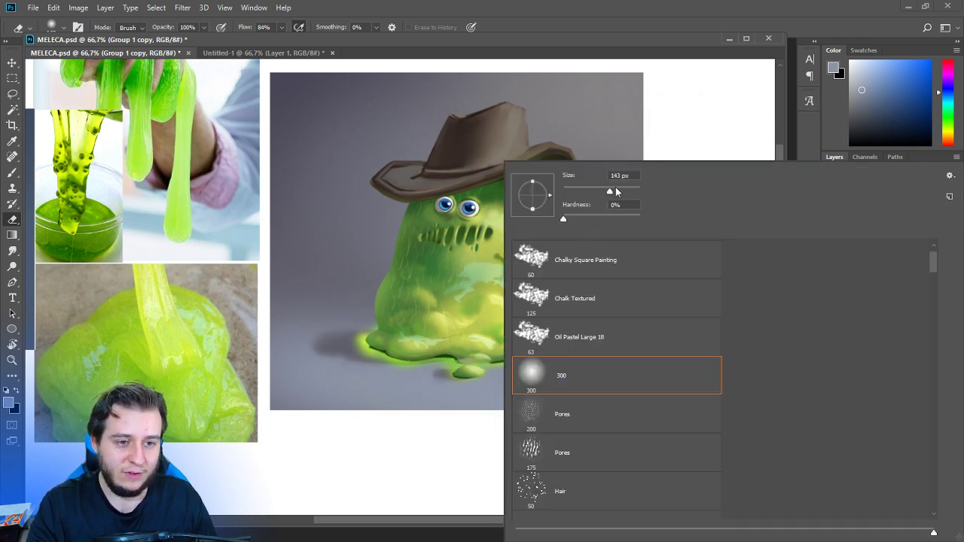
left_click(613, 91)
left_click_drag(367, 287, 642, 419)
left_click_drag(581, 382, 427, 264)
left_click_drag(561, 286, 625, 341)
Lasso the whole character, separate it onto its own new layer, and hide the Group 1 copy layer.
key("l")
left_click_drag(189, 221, 226, 228)
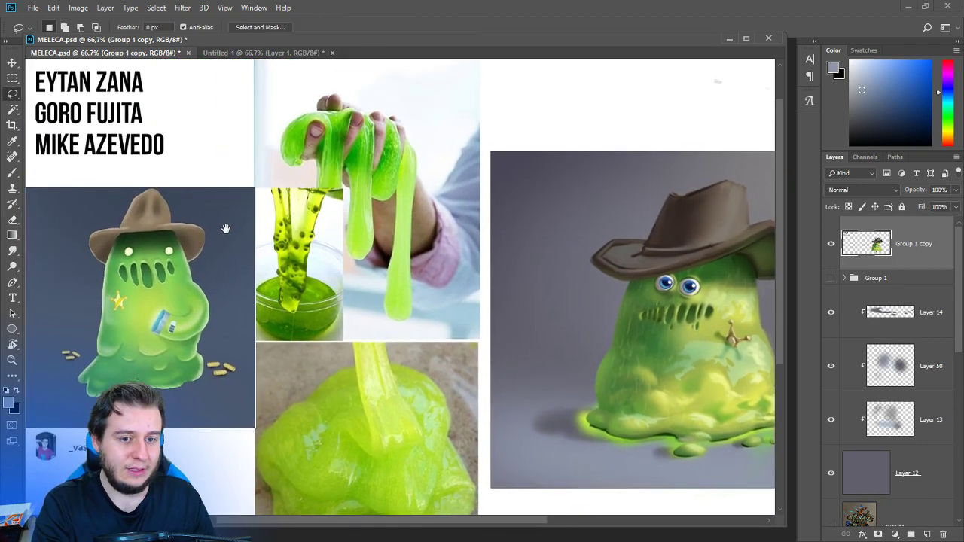
mouse_move(696, 268)
left_mouse_down()
mouse_move(577, 213)
mouse_move(569, 219)
left_mouse_up()
left_click_drag(710, 386, 595, 101)
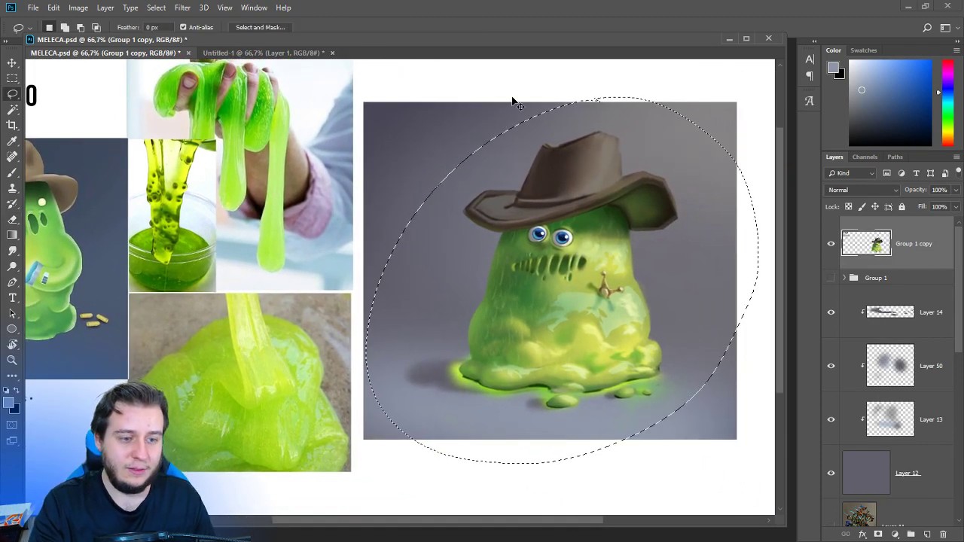
key("ctrl+j")
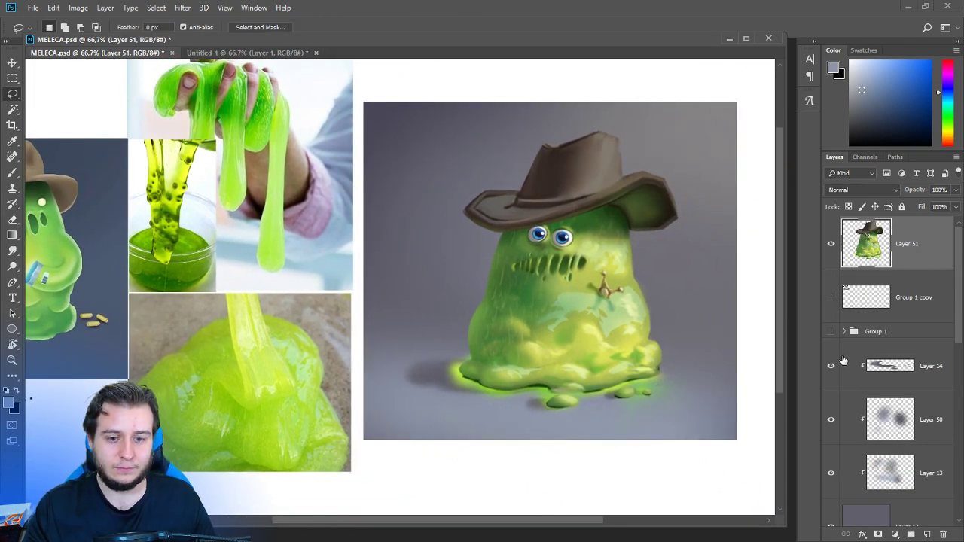
Erase the green halo along the slime's base and left edge on Layer 51 with a soft eraser at 21% flow.
left_click_drag(553, 398, 510, 336)
key("e")
left_click_drag(392, 319, 405, 301)
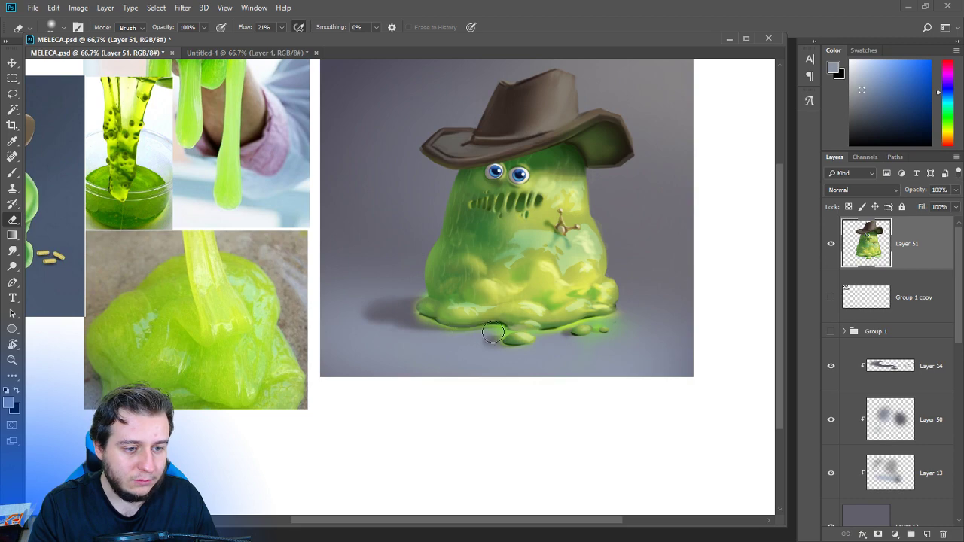
key("r")
left_click_drag(609, 394, 572, 197)
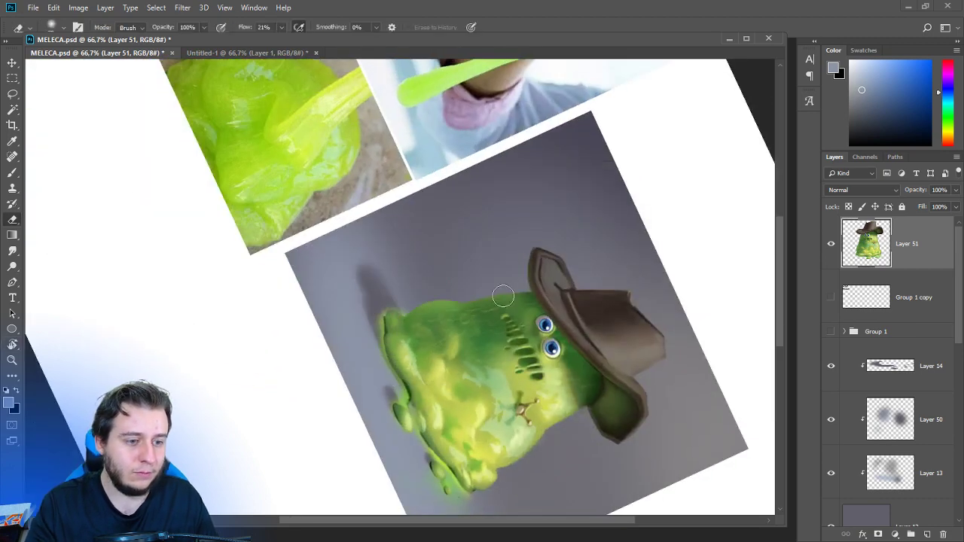
right_click(574, 197)
left_click_drag(406, 390, 399, 398)
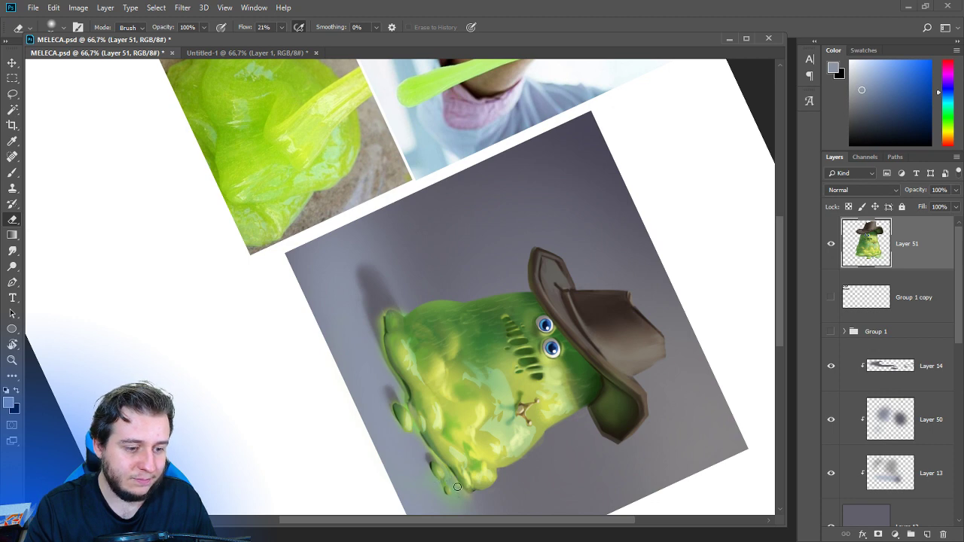
key("r")
left_click_drag(486, 510, 625, 295)
left_click_drag(620, 259, 606, 299)
key("b")
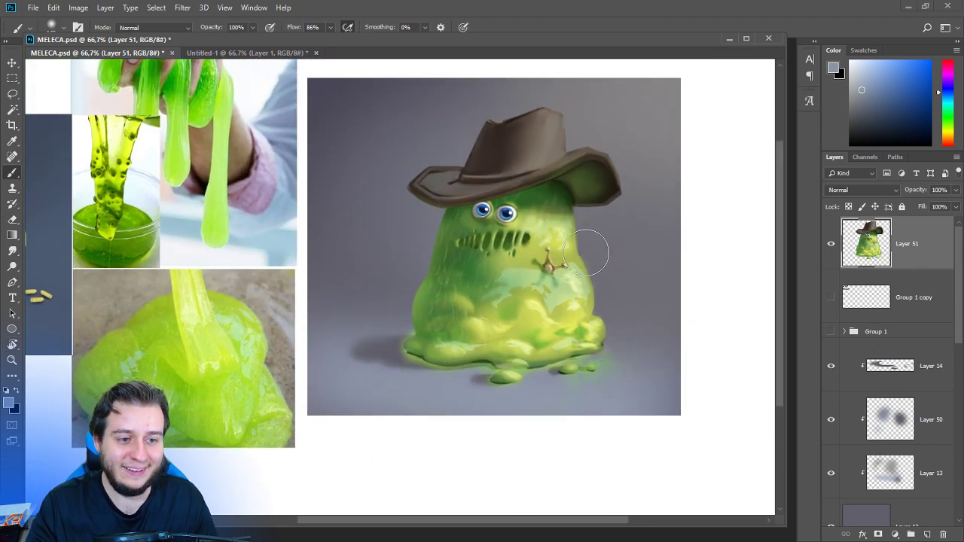
right_click(592, 250)
left_click(616, 99)
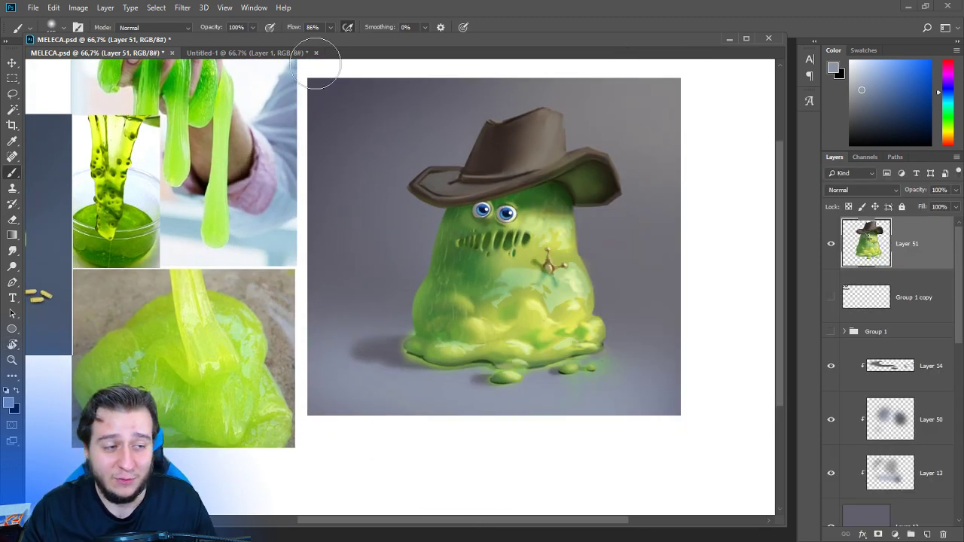
left_click_drag(438, 223, 433, 253)
left_click(12, 77)
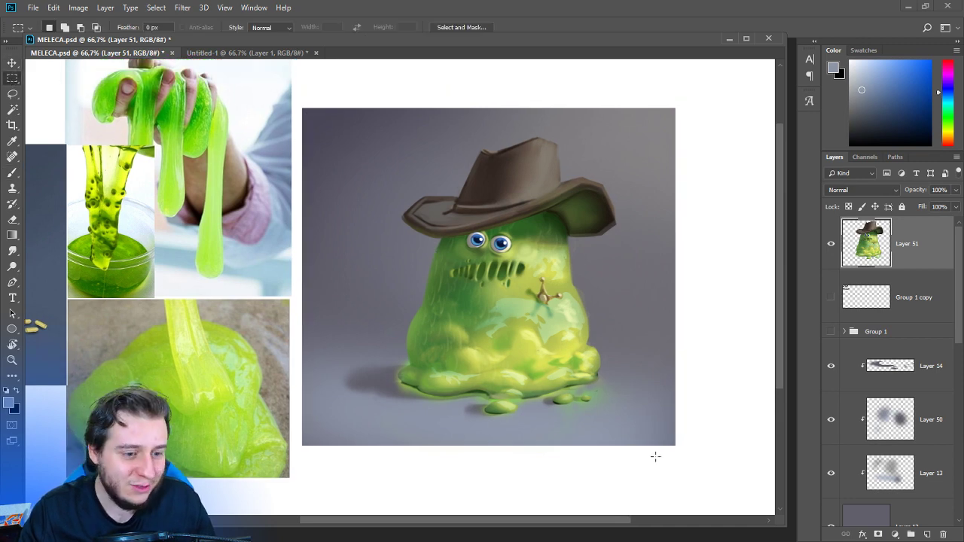
mouse_move(652, 422)
left_mouse_down()
mouse_move(280, 482)
mouse_move(301, 477)
left_mouse_up()
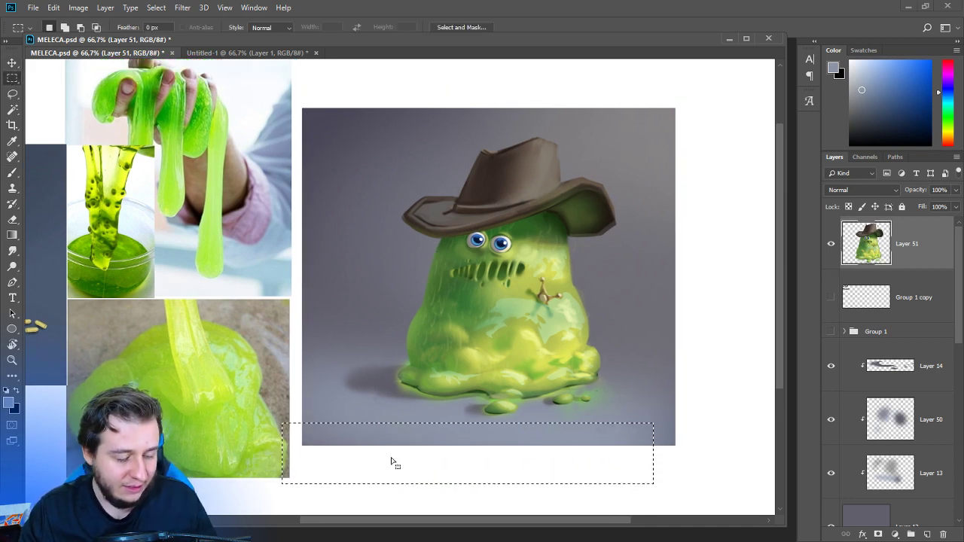
key("e")
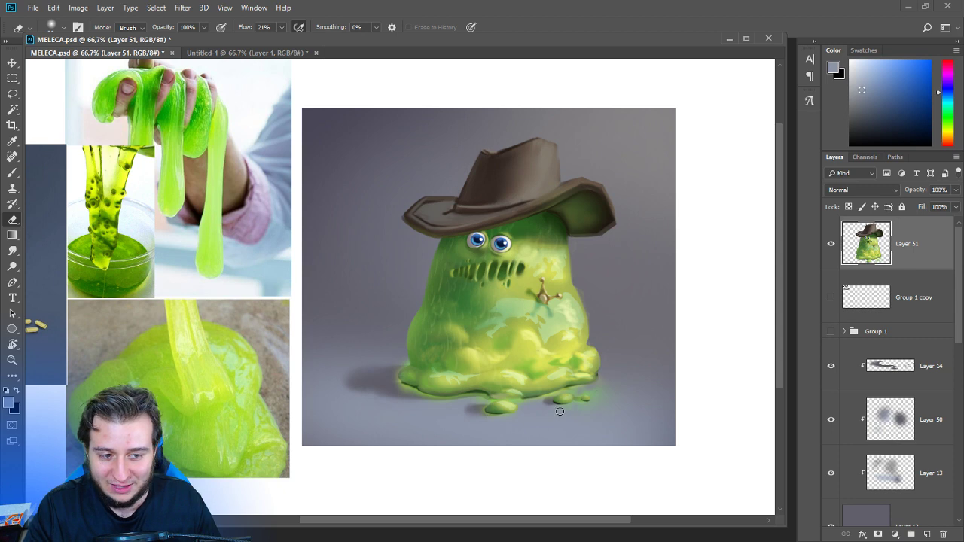
Save the painting and open the Liquify filter on the character's Layer 51.
key("v")
key("ctrl+s")
left_click_drag(570, 340, 516, 299)
left_click(184, 12)
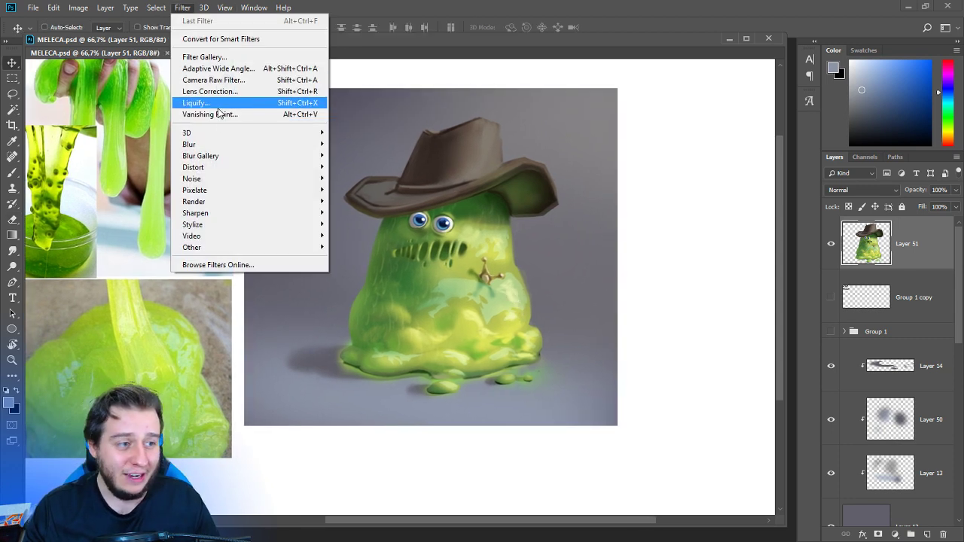
left_click(217, 104)
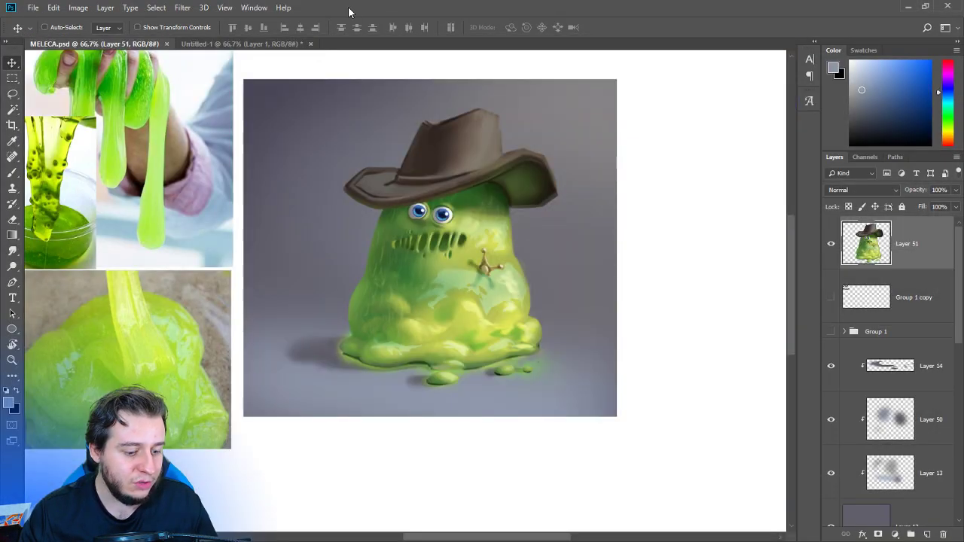
key("b")
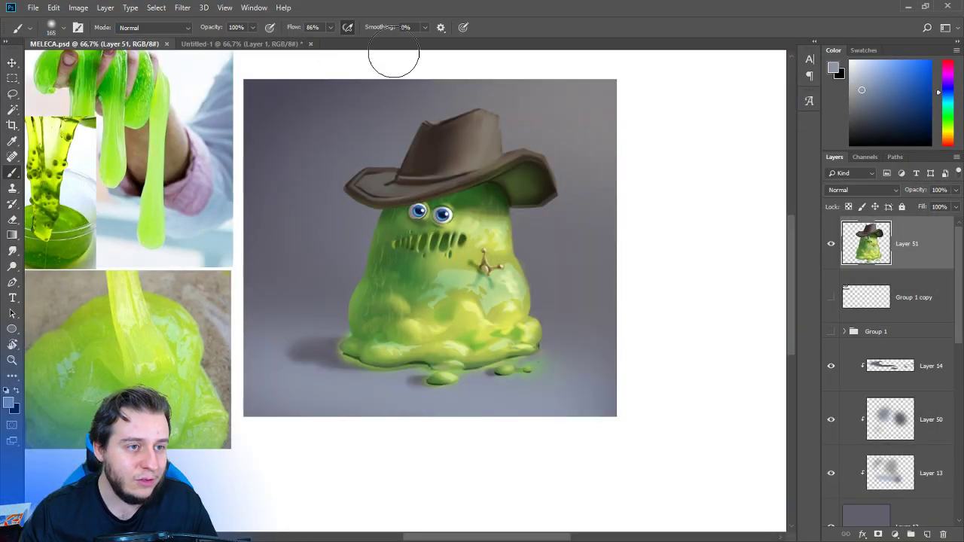
left_click(182, 7)
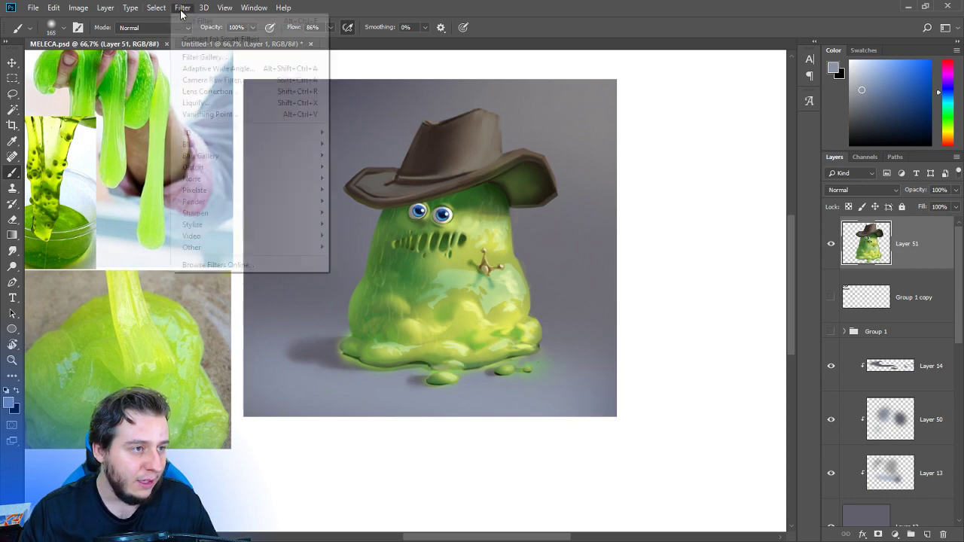
left_click(226, 102)
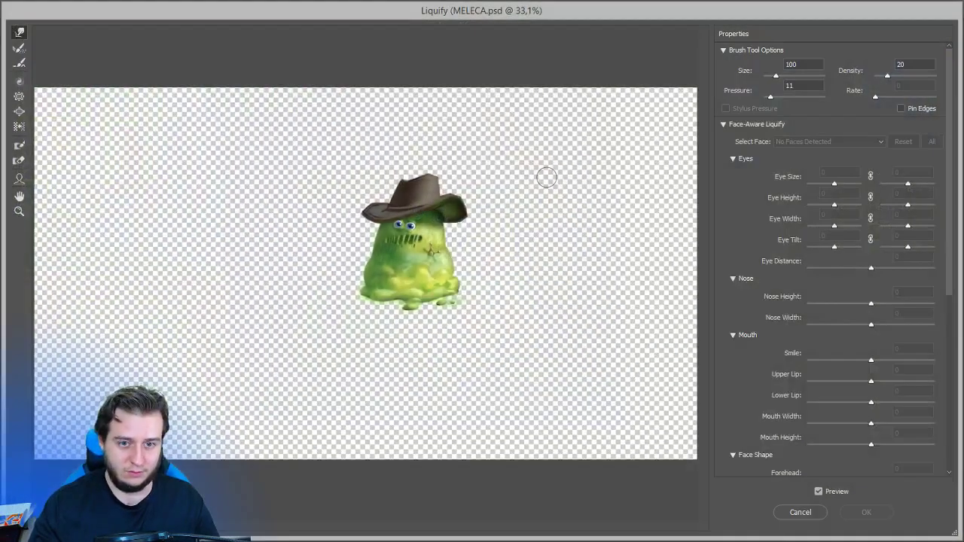
Set the Liquify brush size to 35 and push the outlines of both eyes into rounder shapes.
key("ctrl+plus")
key("ctrl+plus")
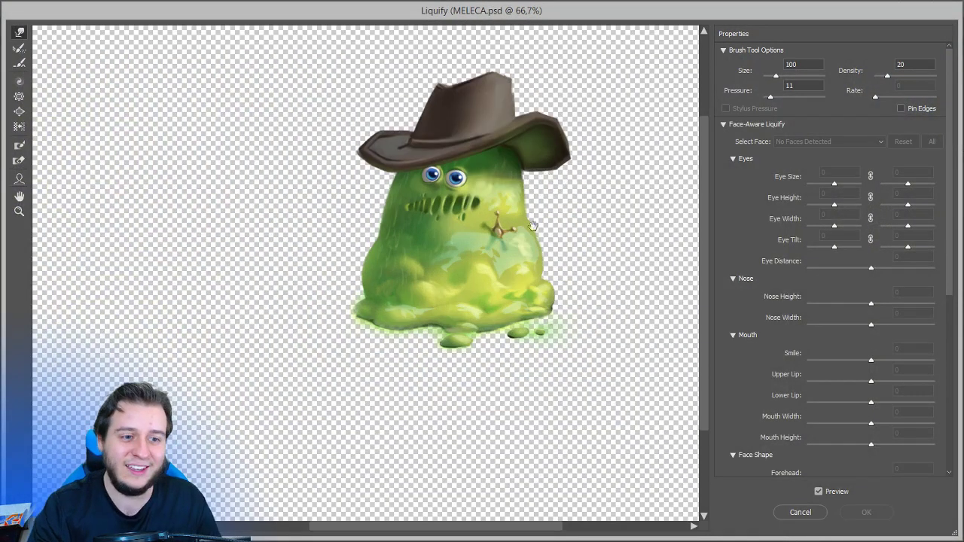
key("ctrl+plus")
key("ctrl+plus")
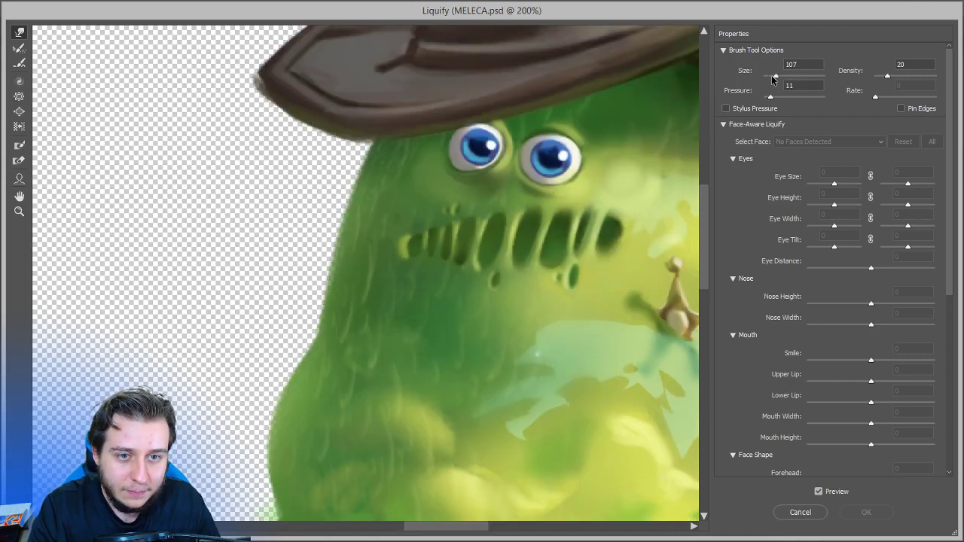
left_click_drag(770, 76, 775, 75)
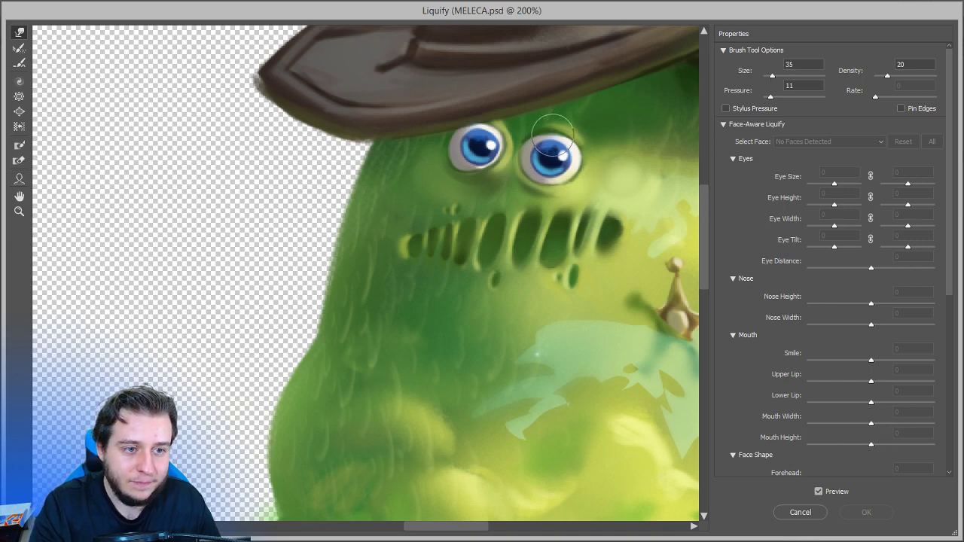
left_click_drag(533, 130, 545, 128)
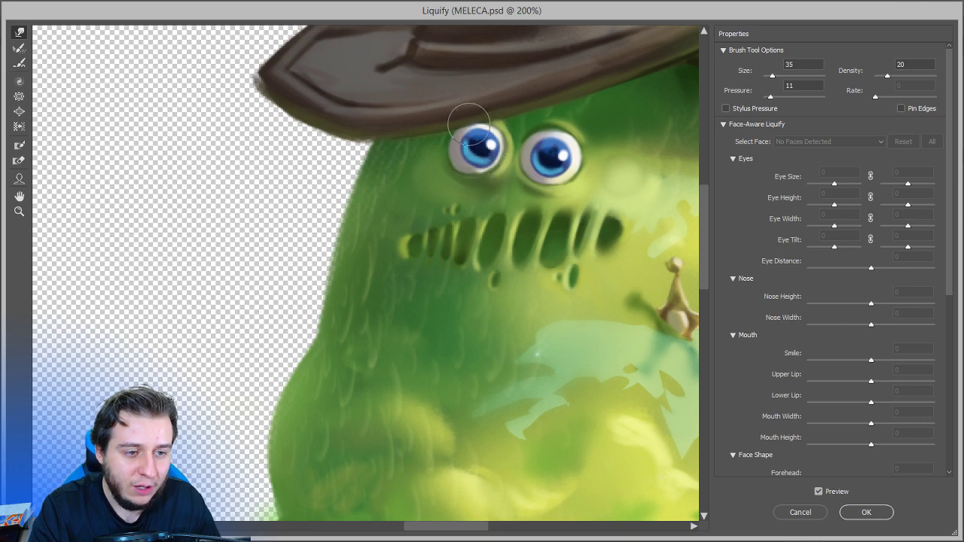
Set the Liquify brush size to 107 and push the left part of the slime's mouth upward.
left_click_drag(587, 185, 542, 209)
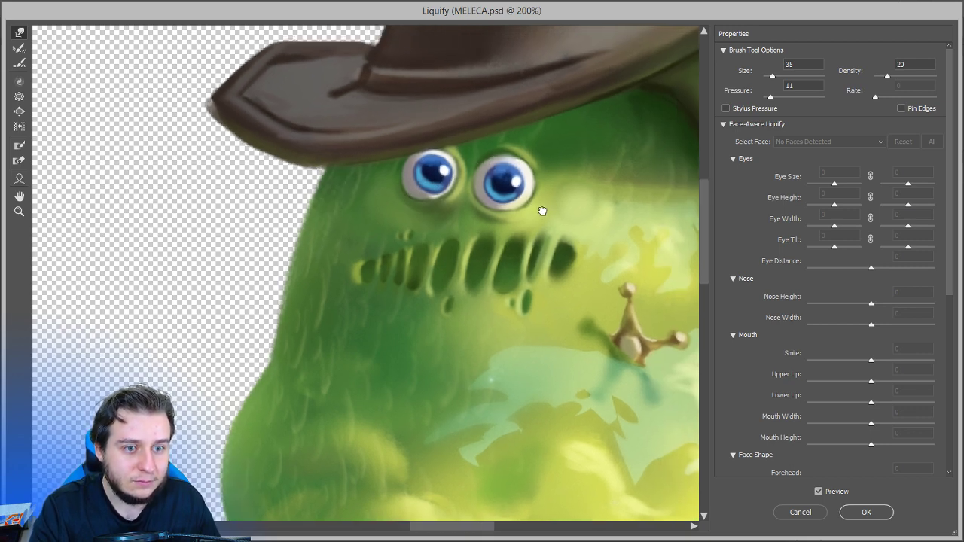
left_click_drag(778, 79, 780, 78)
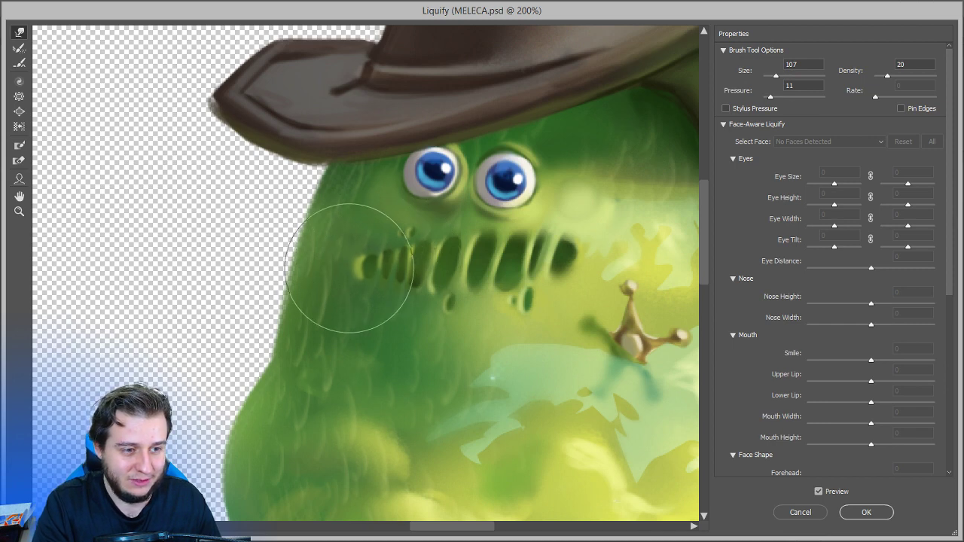
left_click_drag(345, 282, 347, 247)
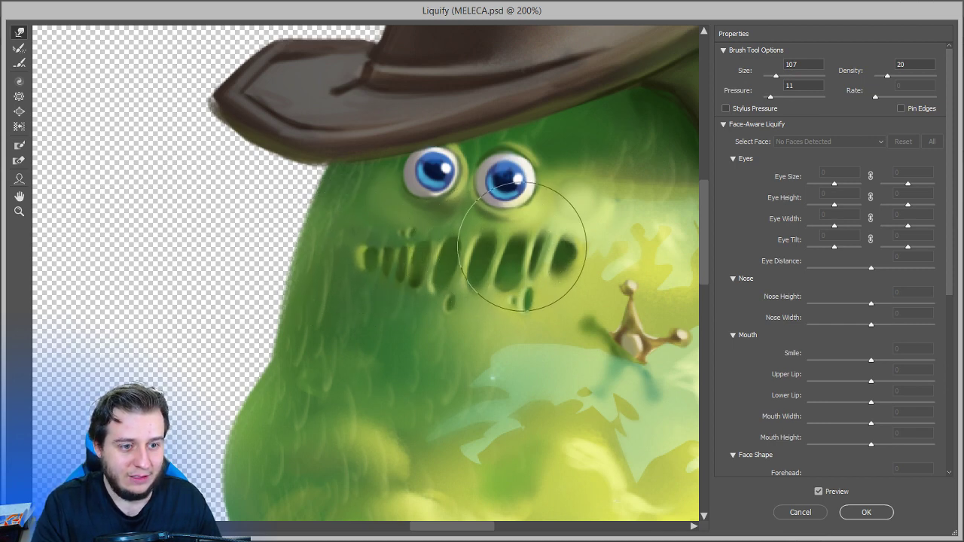
mouse_move(552, 251)
left_mouse_down()
mouse_move(588, 268)
mouse_move(598, 234)
mouse_move(502, 290)
mouse_move(456, 303)
left_mouse_up()
mouse_move(384, 284)
left_mouse_down()
mouse_move(391, 242)
mouse_move(348, 268)
mouse_move(384, 275)
mouse_move(395, 303)
mouse_move(381, 290)
mouse_move(386, 253)
left_mouse_up()
left_click_drag(456, 316, 329, 339)
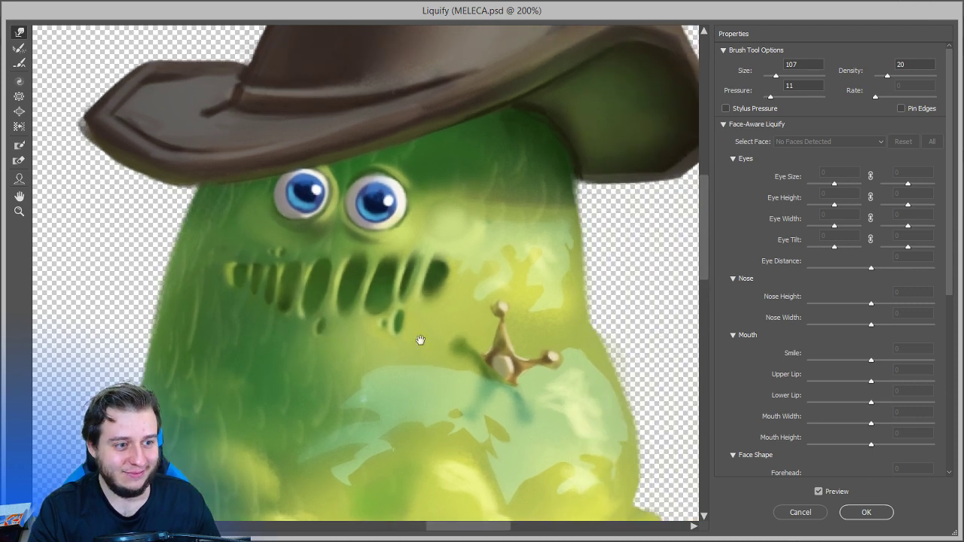
left_click_drag(430, 328, 423, 267)
Try pushing the slime's base upward with a Liquify brush of size 1410, and undo that push.
key("ctrl+minus")
key("ctrl+minus")
key("ctrl+plus")
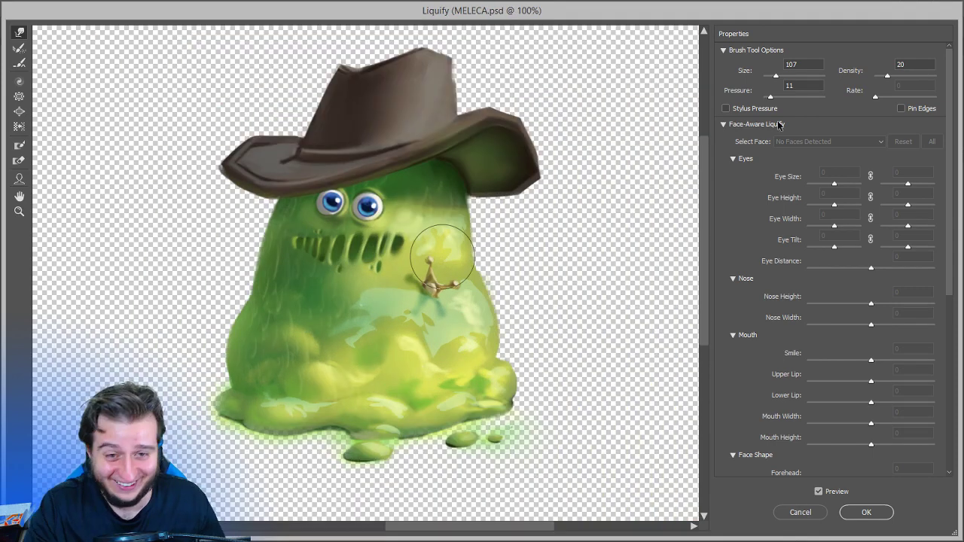
left_click(788, 76)
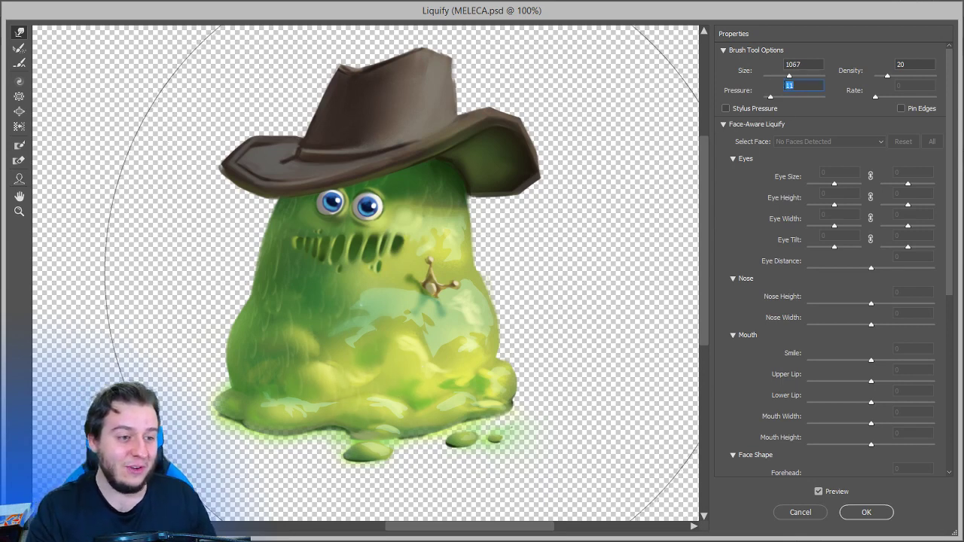
left_click_drag(782, 78, 780, 76)
key("ctrl+minus")
key("ctrl+minus")
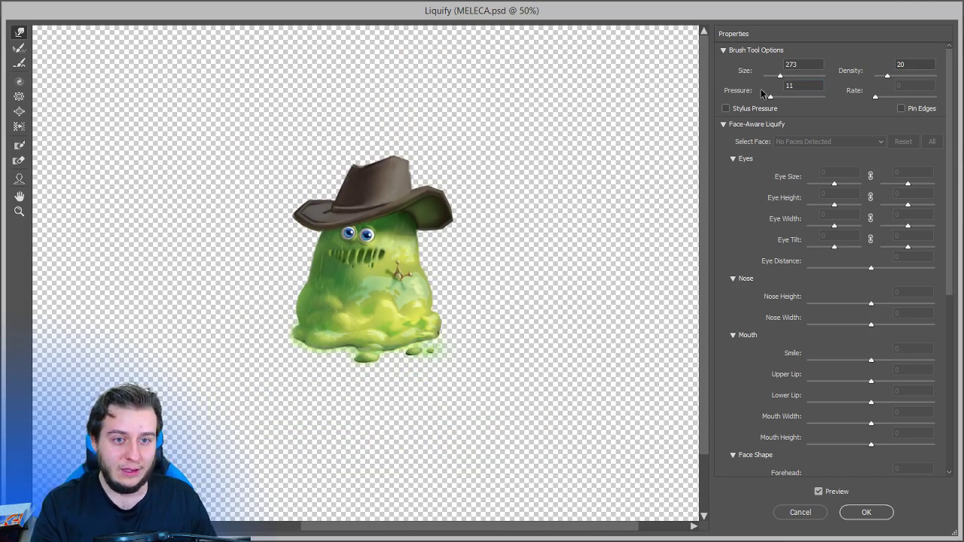
mouse_move(361, 382)
left_mouse_down()
mouse_move(351, 379)
mouse_move(351, 346)
left_mouse_up()
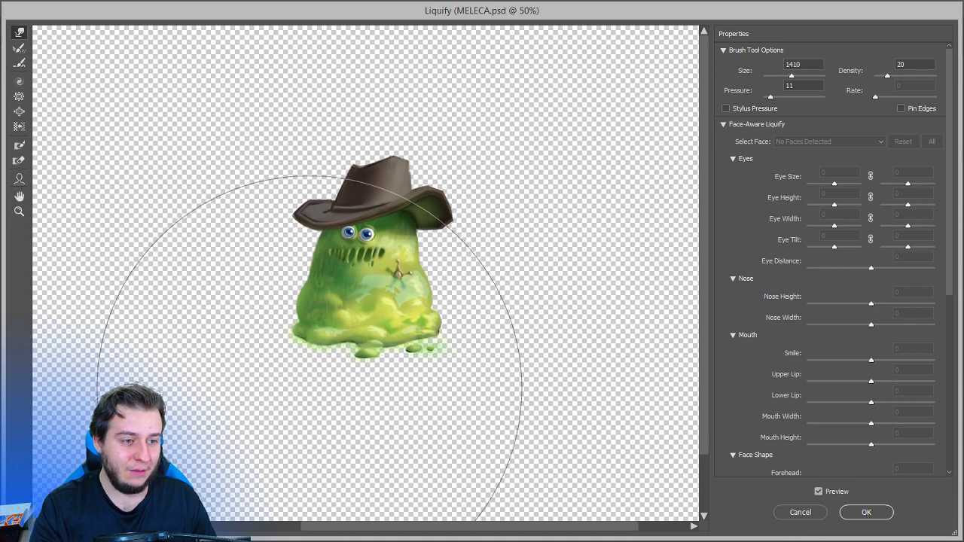
key("ctrl+z")
Set the Liquify brush size to 784, push the slime's base upward and push the hat's crown downward.
key("ctrl+minus")
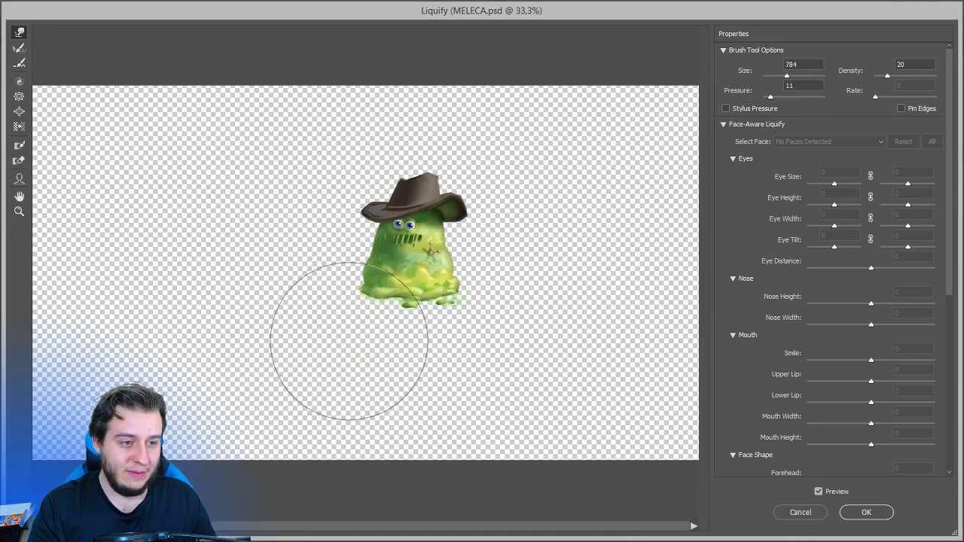
left_click_drag(459, 325, 462, 307)
left_click_drag(363, 339, 353, 316)
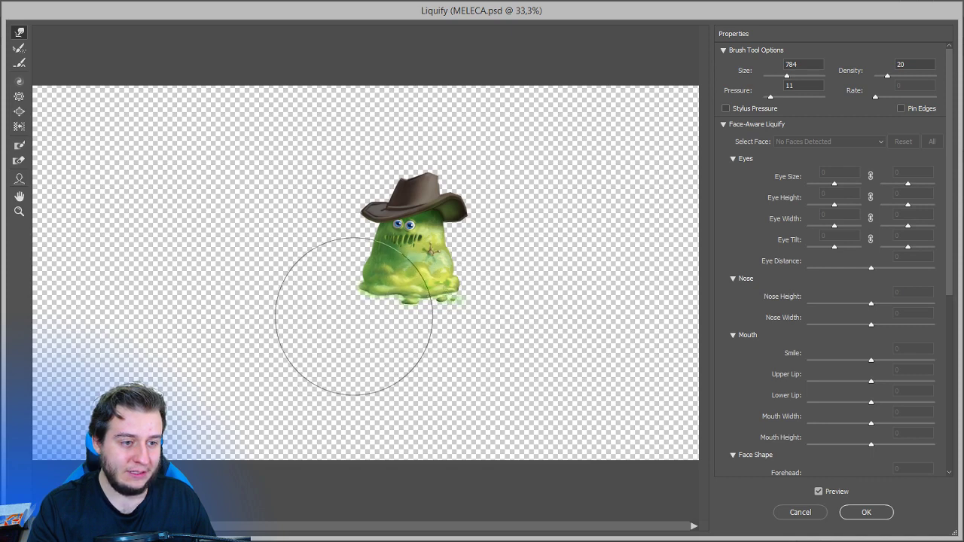
mouse_move(416, 326)
left_mouse_down()
mouse_move(469, 306)
mouse_move(399, 326)
mouse_move(363, 317)
mouse_move(367, 307)
mouse_move(460, 311)
mouse_move(405, 324)
mouse_move(381, 307)
mouse_move(365, 320)
mouse_move(356, 316)
mouse_move(379, 308)
mouse_move(363, 326)
mouse_move(354, 320)
mouse_move(411, 318)
mouse_move(446, 303)
left_mouse_up()
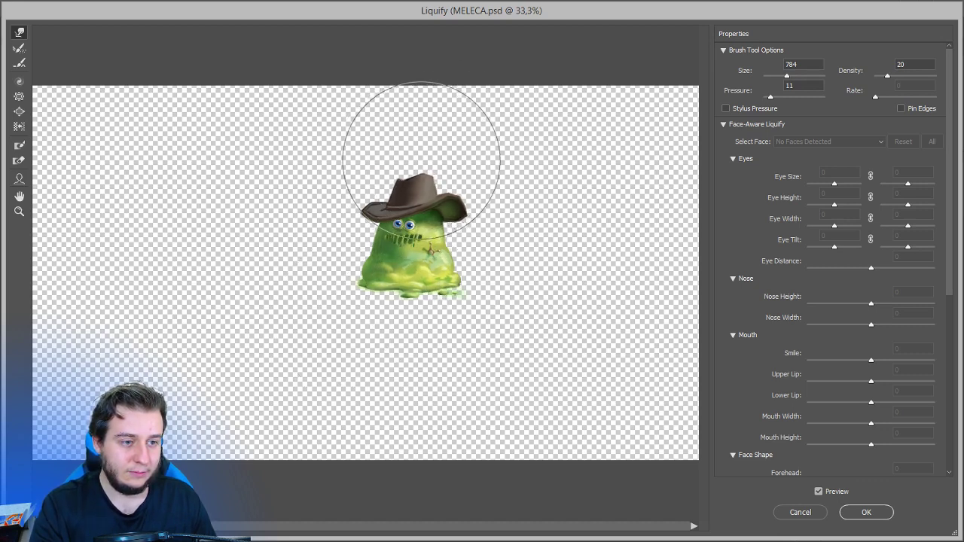
mouse_move(415, 136)
left_mouse_down()
mouse_move(411, 173)
mouse_move(408, 164)
mouse_move(342, 219)
mouse_move(321, 222)
mouse_move(326, 228)
mouse_move(321, 206)
mouse_move(461, 167)
mouse_move(442, 165)
mouse_move(418, 183)
left_mouse_up()
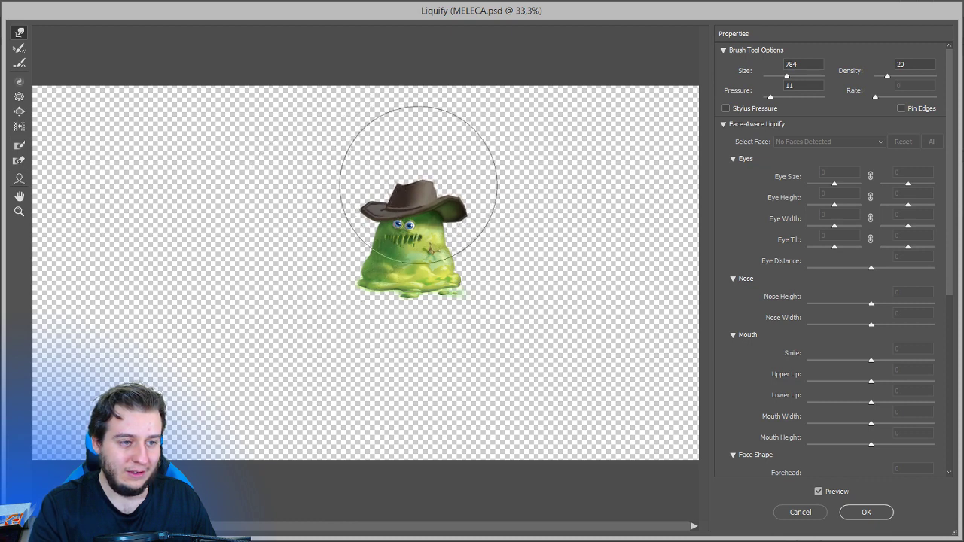
Try pushing the slime's base further up and enlarging its face with the Bloat tool at size 340.
left_click_drag(374, 307, 374, 290)
left_click_drag(441, 292, 458, 275)
left_click_drag(398, 296, 385, 281)
left_click(19, 110)
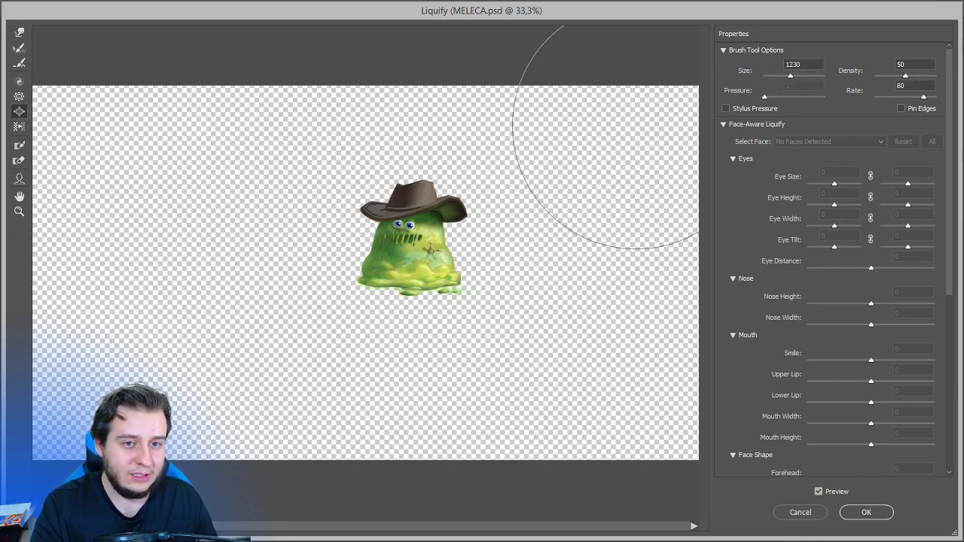
left_click_drag(790, 76, 783, 77)
left_click_drag(403, 241, 406, 240)
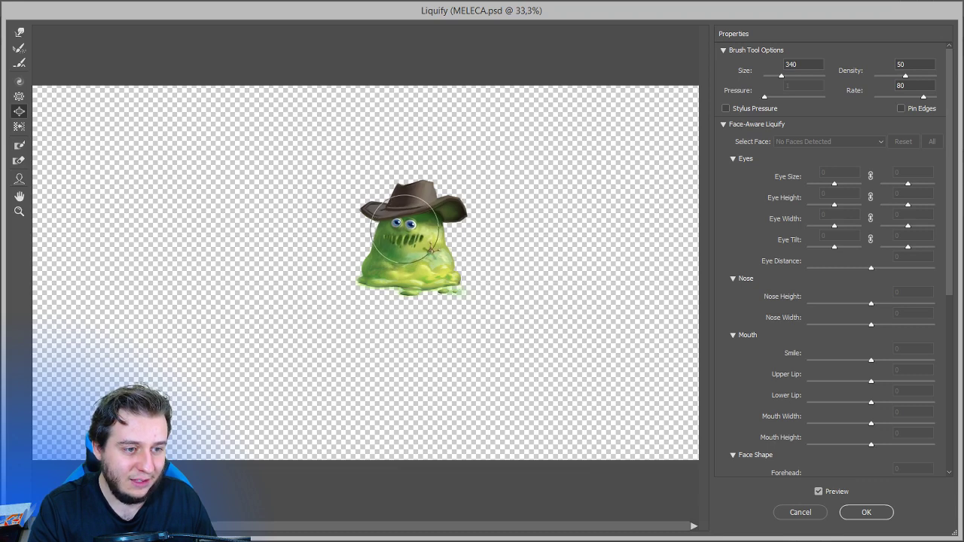
Step back through the face bloating, the last base pushes and part of the hat push.
key("ctrl+alt")
key("ctrl+alt+z")
key("ctrl+alt+z")
key("ctrl+alt+z")
key("ctrl+alt+z")
key("ctrl+alt+z")
key("ctrl+alt+z")
key("ctrl+alt+z")
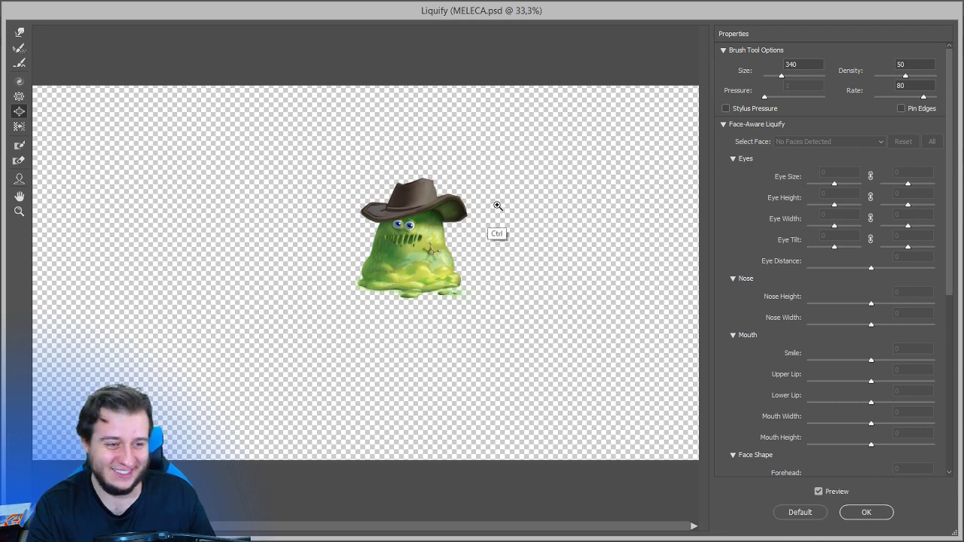
Return to the Forward Warp tool, apply the Liquify changes to Layer 51 and toggle them off and on to compare.
left_click(19, 32)
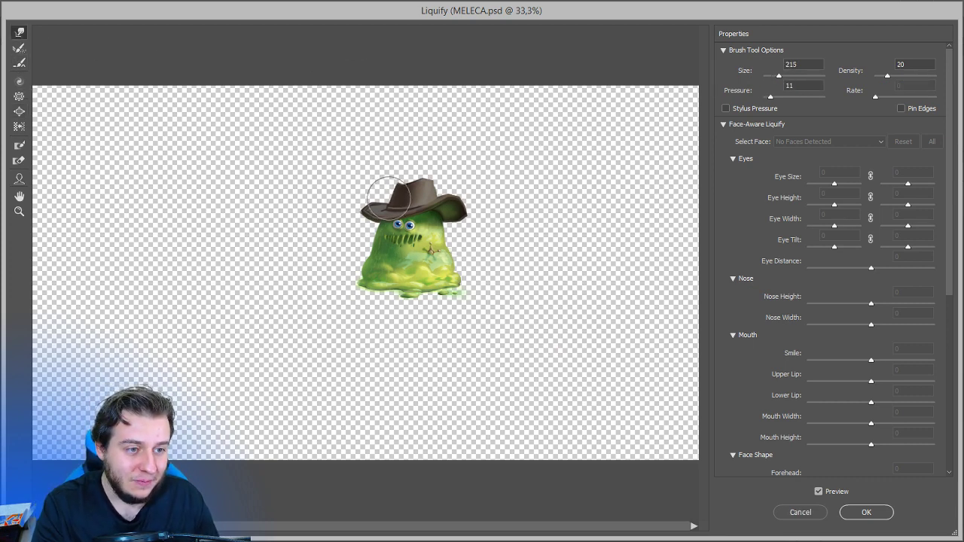
key("Return")
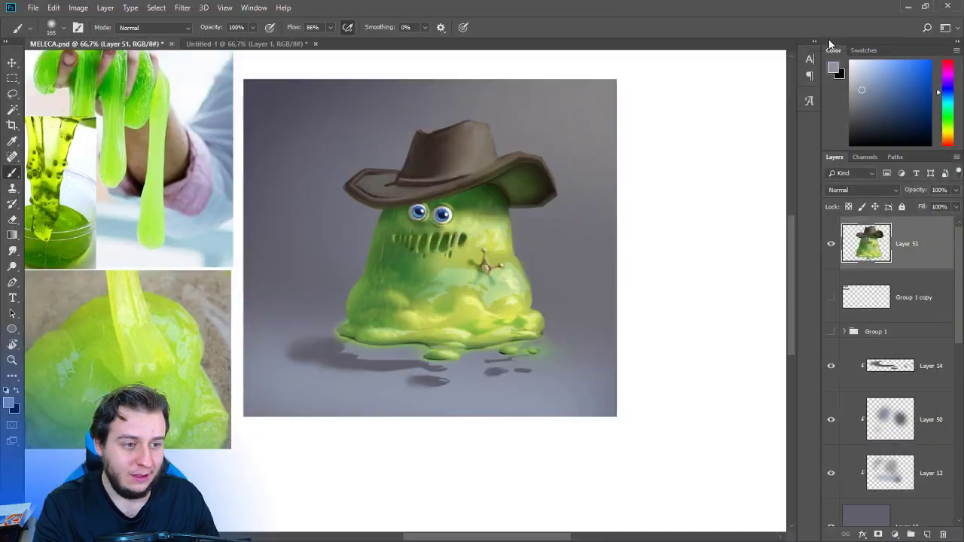
key("ctrl+minus")
key("ctrl+plus")
key("ctrl+z")
key("ctrl+z")
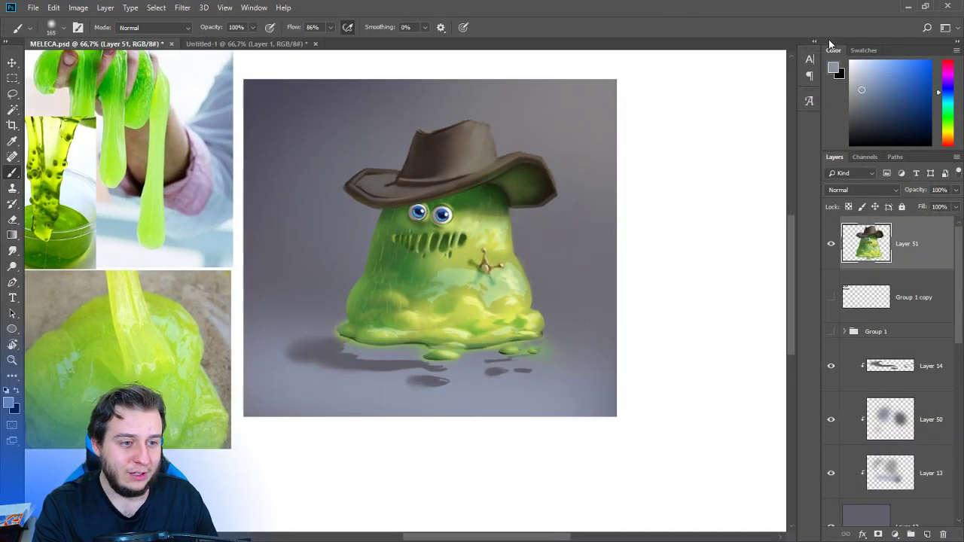
key("ctrl+z")
key("ctrl+z")
Nudge the slime character on Layer 51 straight down until its base sits on the ground shadow.
key("v")
key("ctrl+z")
key("ctrl+z")
key("Down")
key("Down")
key("Down")
key("Down")
key("Down")
key("Down")
key("Down")
key("Down")
key("Down")
key("Down")
key("Down")
key("Down")
key("Down")
key("Down")
key("Down")
key("Down")
key("Down")
key("Down")
key("Down")
key("Down")
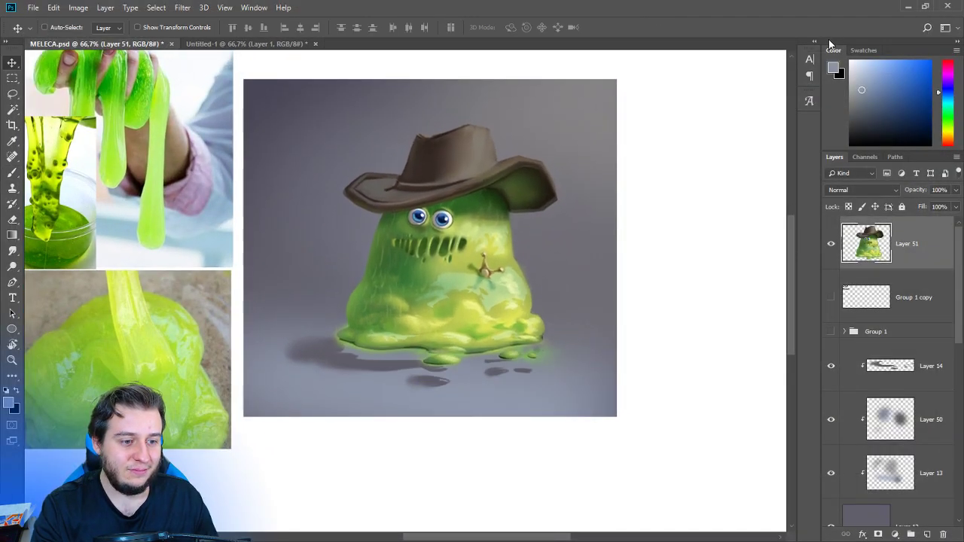
key("ctrl+z")
key("ctrl+z")
key("ctrl+z")
key("ctrl+z")
key("ctrl+z")
key("ctrl+z")
key("ctrl+z")
key("ctrl+z")
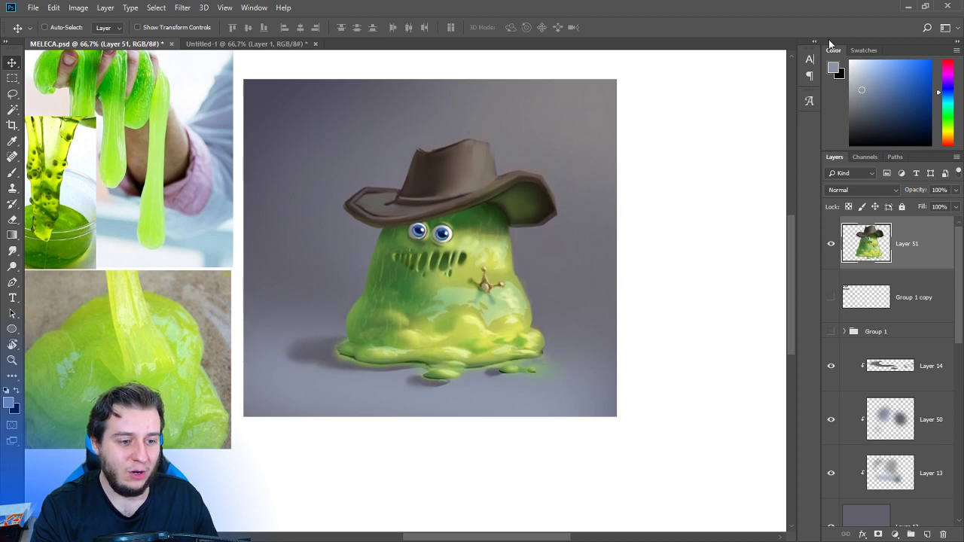
key("ctrl+z")
Choose the Chalky Square Painting brush and set its size to 5 px for detail work on the eyes.
key("ctrl+plus")
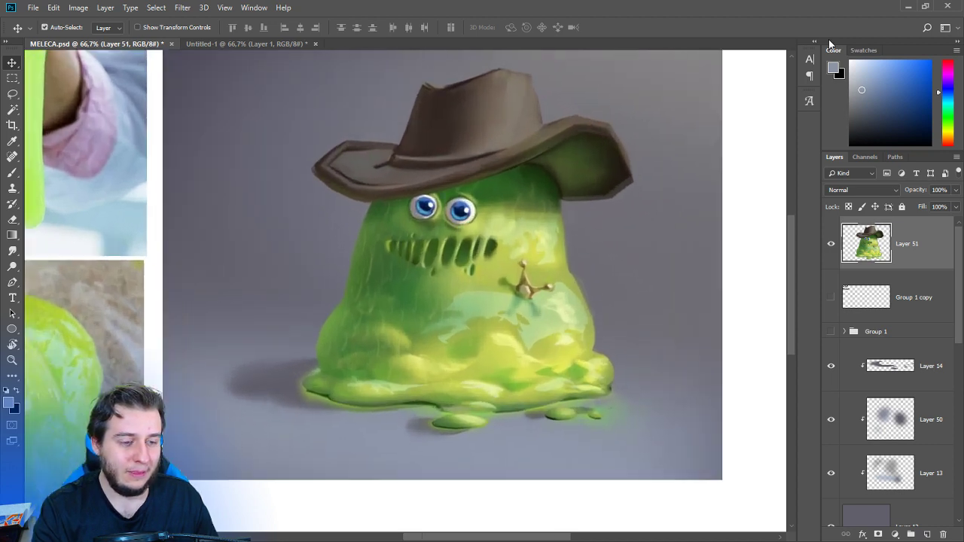
key("ctrl+plus")
key("ctrl+minus")
key("ctrl+plus")
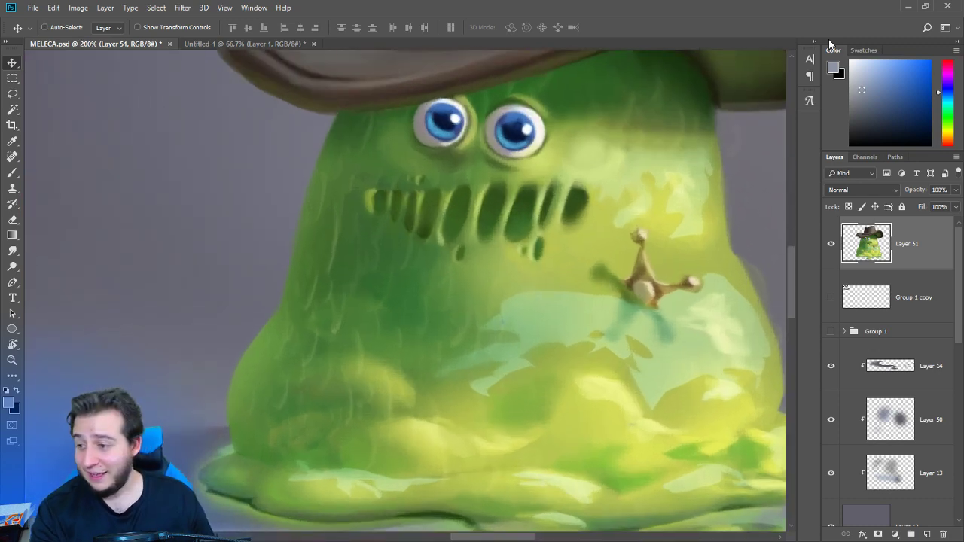
key("b")
right_click(594, 236)
left_click(565, 265)
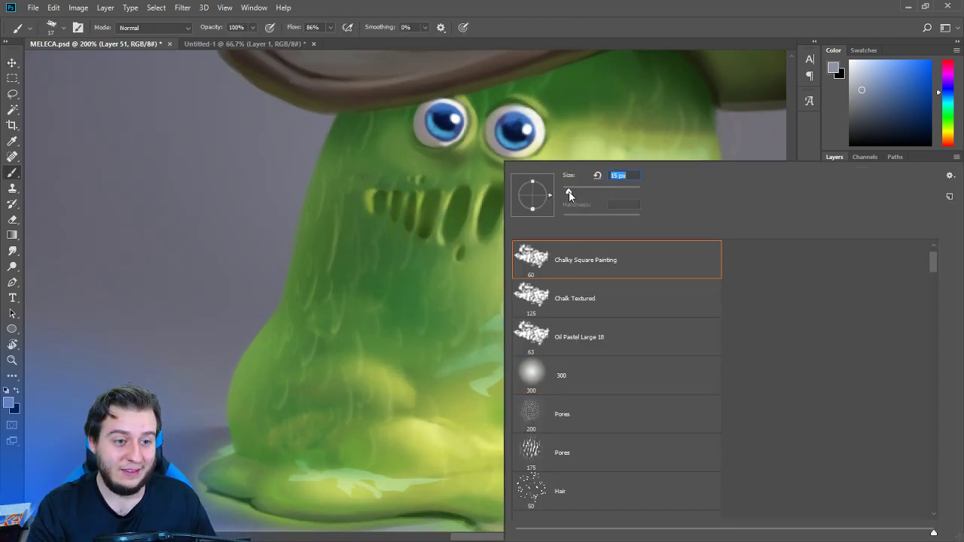
left_click(558, 152)
left_click_drag(547, 212, 544, 317)
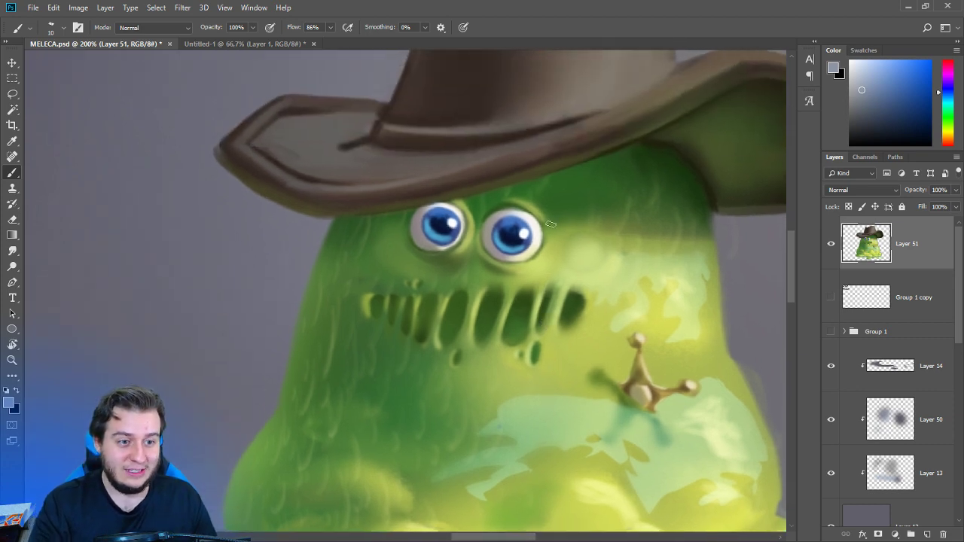
right_click(532, 226)
type("5")
key("Return")
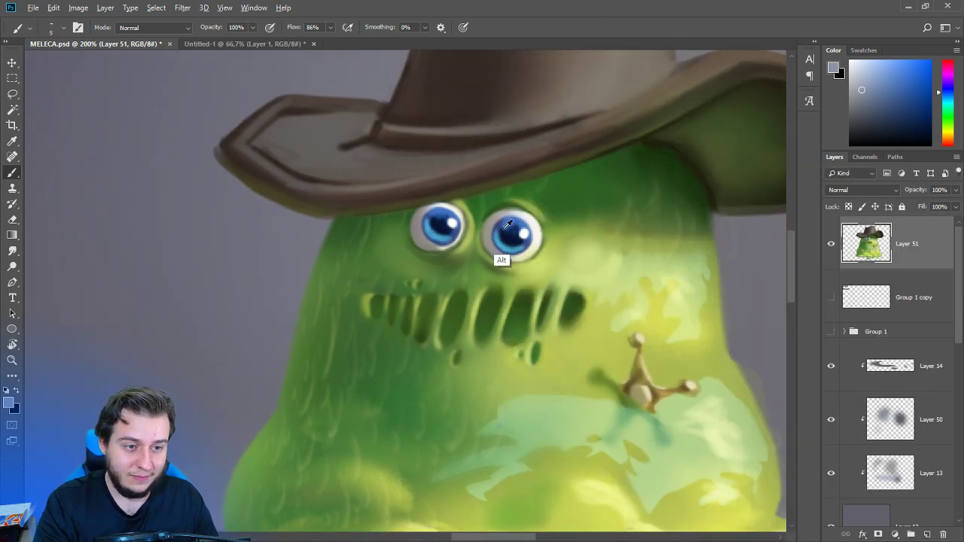
Touch up the rims, whites and irises of both eyes on Layer 51 with colours sampled from the eyes and face.
left_click(517, 239, "alt")
left_click(565, 293, "alt")
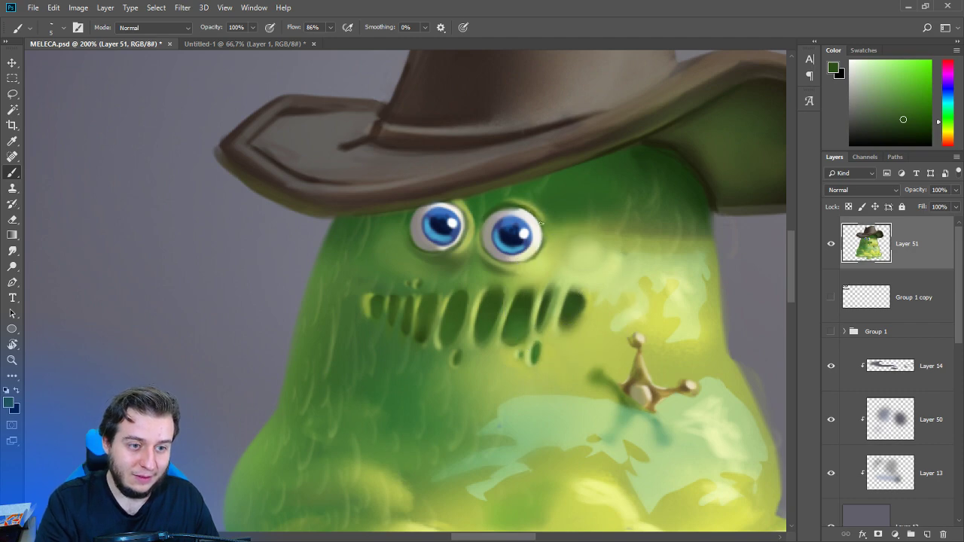
left_click(516, 247, "alt")
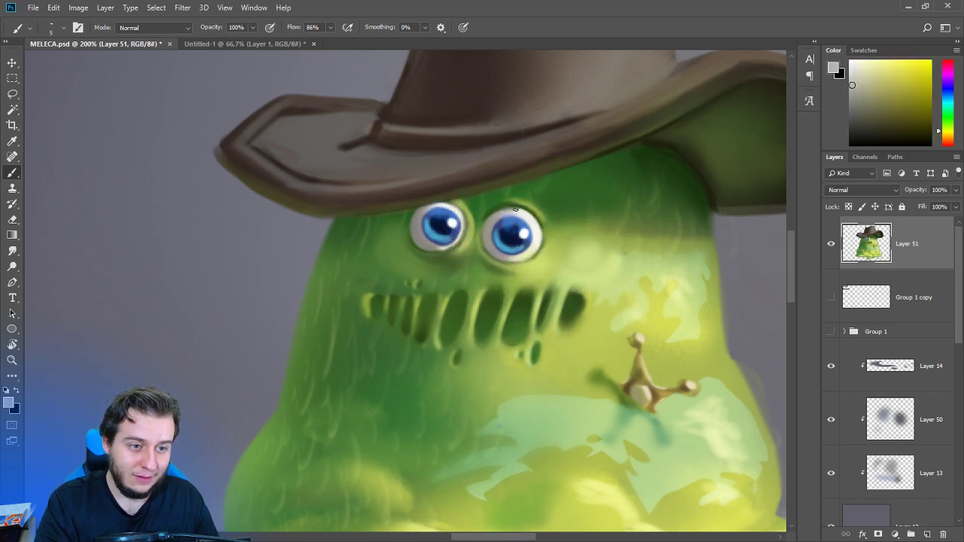
left_click(447, 218, "alt")
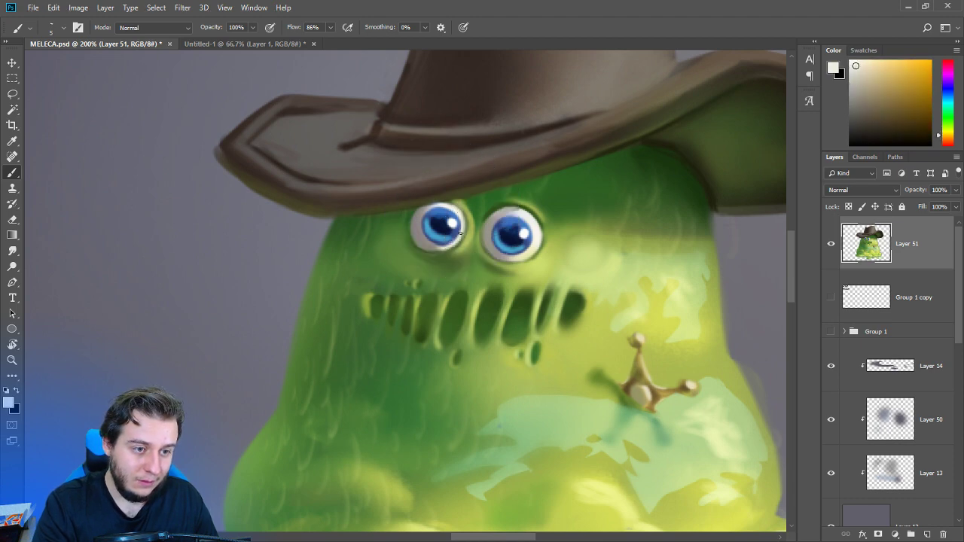
left_click(517, 236, "alt")
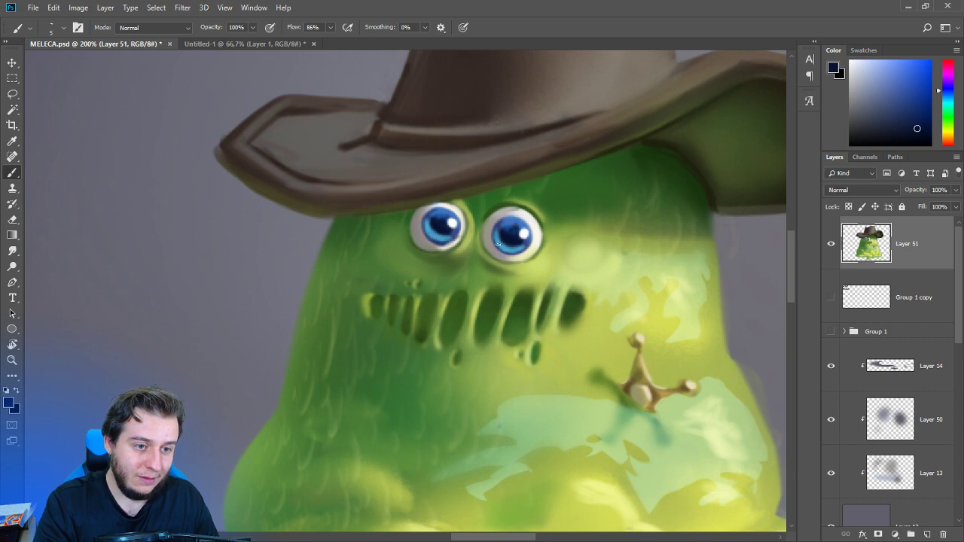
left_click(435, 246, "alt")
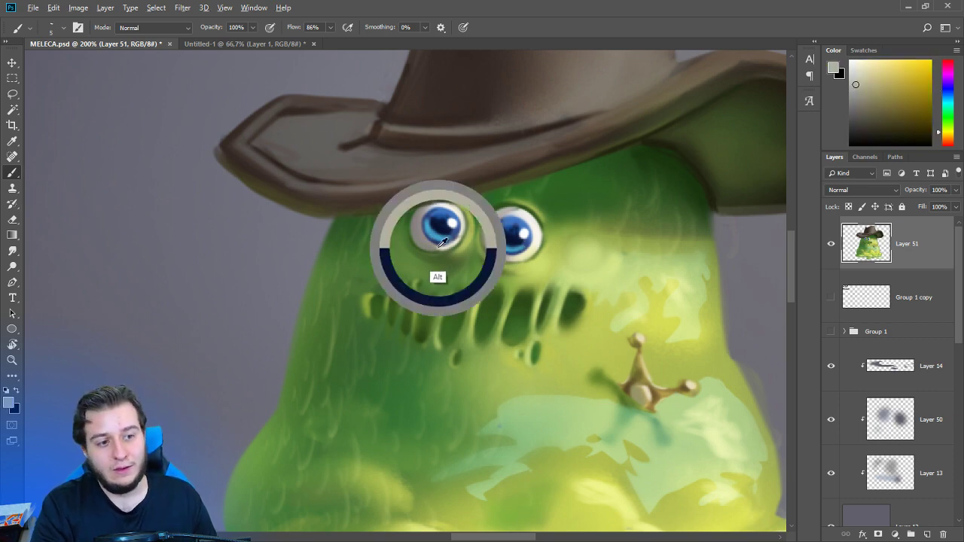
left_click(430, 242, "alt")
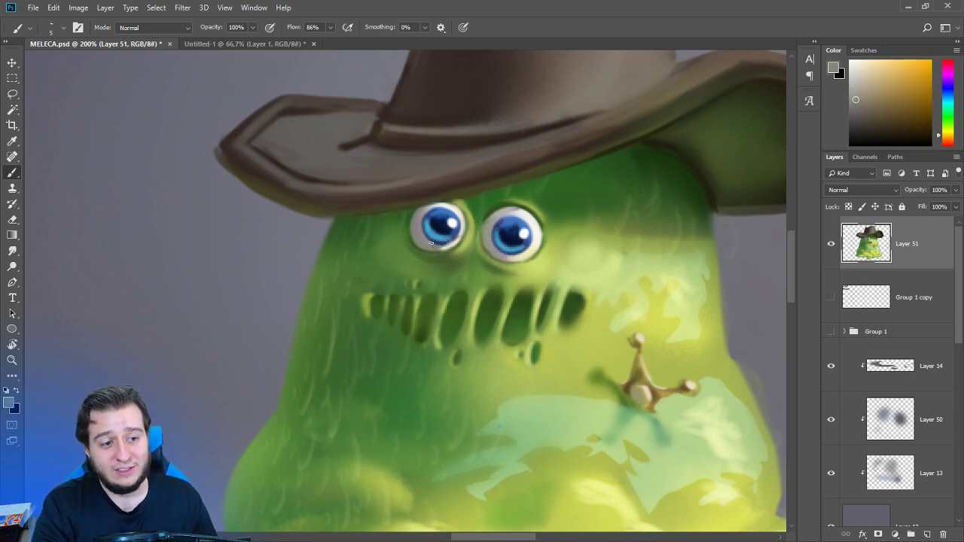
left_click(443, 245, "alt")
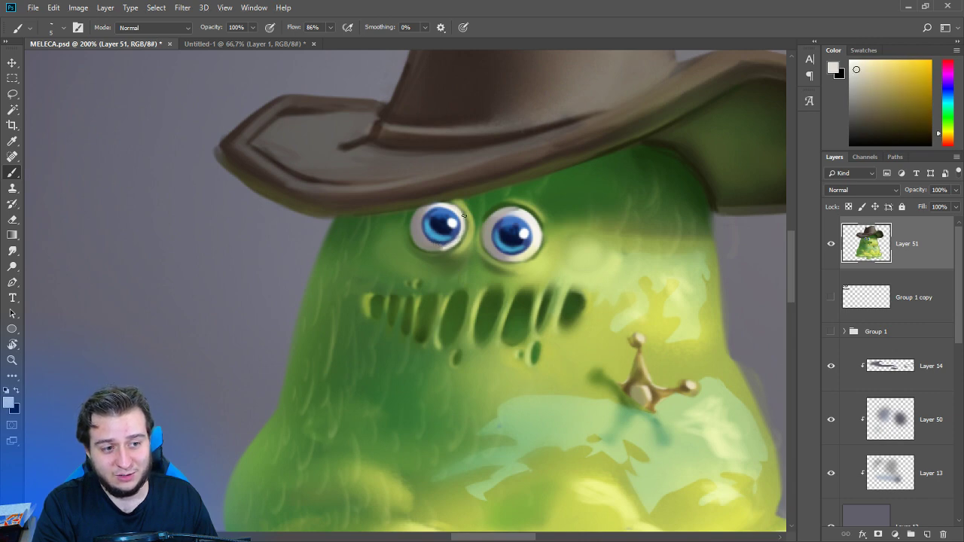
key("ctrl+minus")
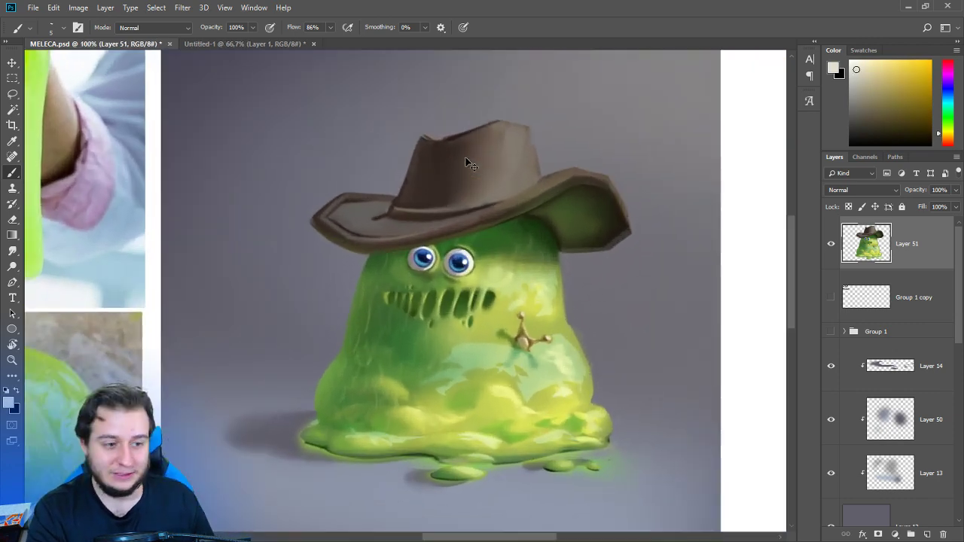
mouse_move(531, 330)
left_mouse_down()
mouse_move(486, 301)
mouse_move(529, 318)
left_mouse_up()
key("e")
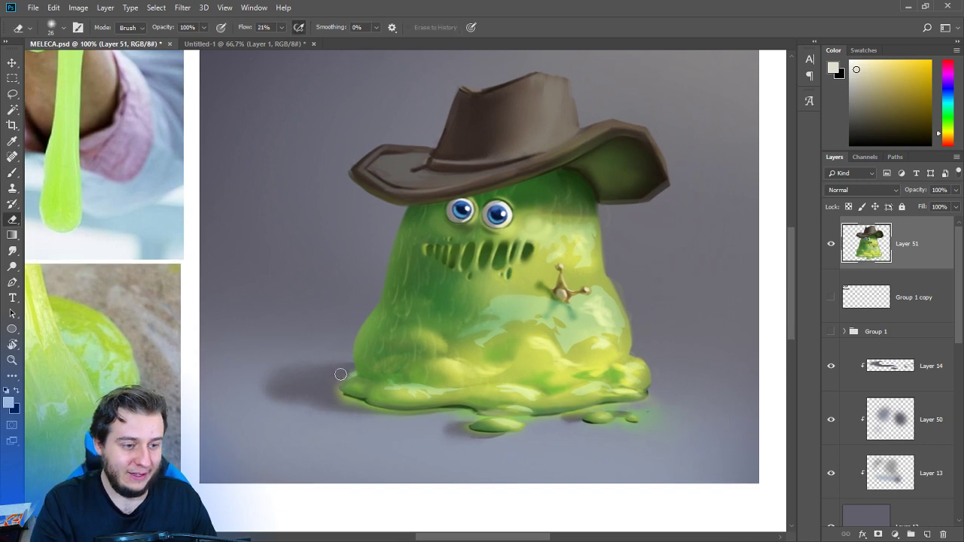
key("v")
key("ctrl+minus")
key("ctrl+minus")
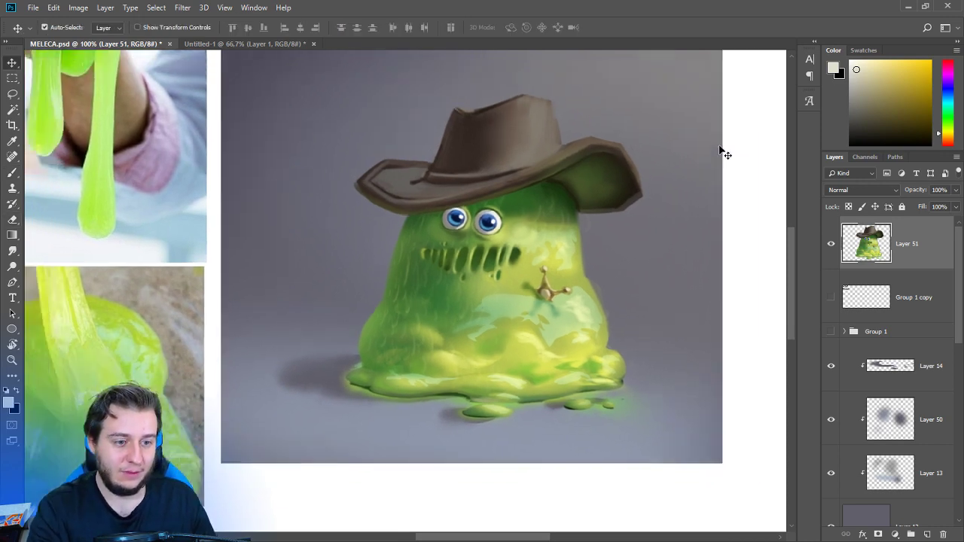
Blend the highlights across the slime's lower body on Layer 51 with the Smudge tool at 28 px and 64% strength.
key("ctrl+plus")
left_click(12, 251)
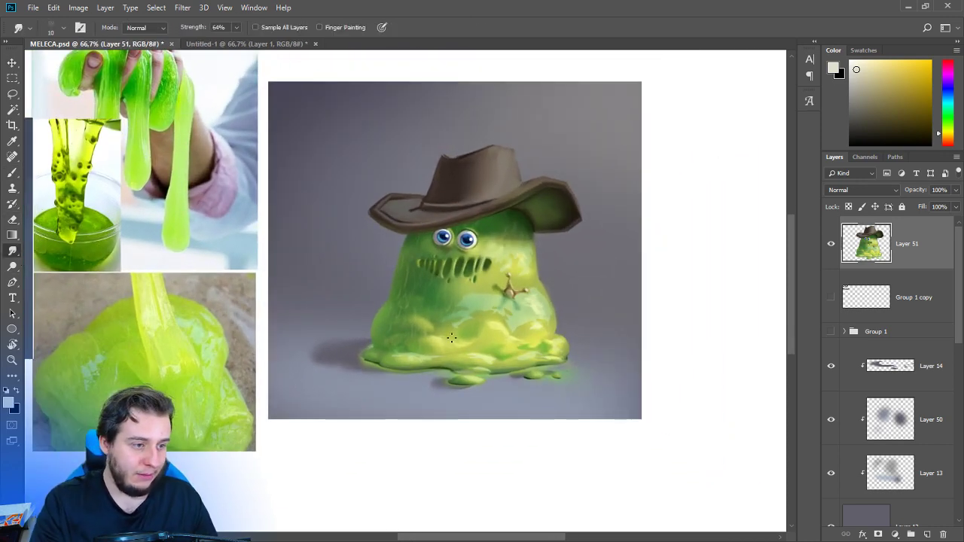
right_click(442, 335)
left_click(442, 335)
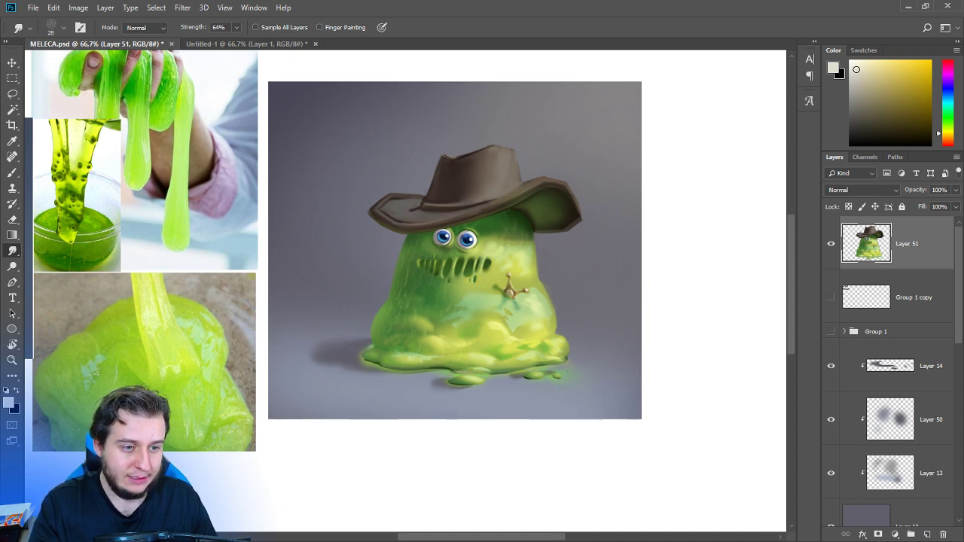
key("v")
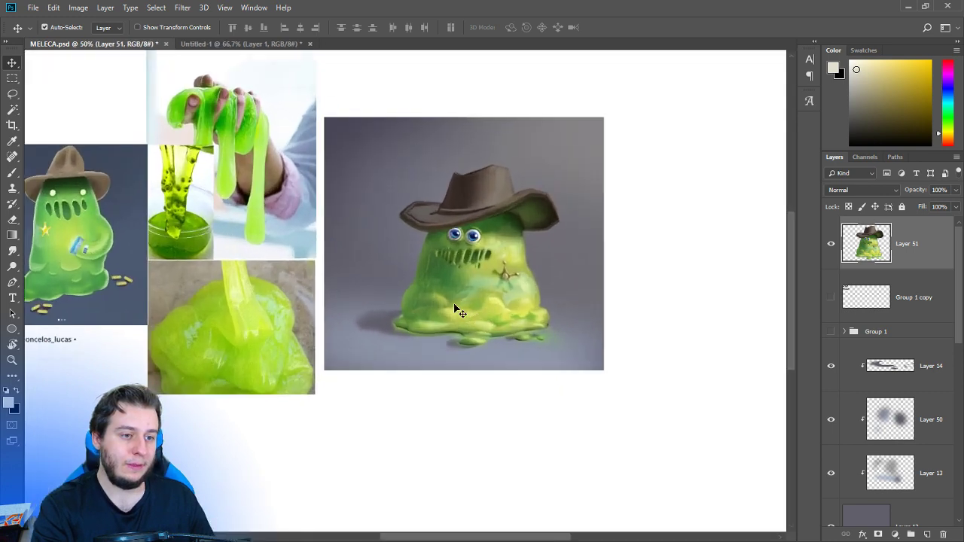
Refine the slime strands and dark gaps in the middle of the mouth with the 5 px brush and sampled greens.
key("ctrl+plus")
key("ctrl+plus")
key("b")
left_click(495, 212, "alt")
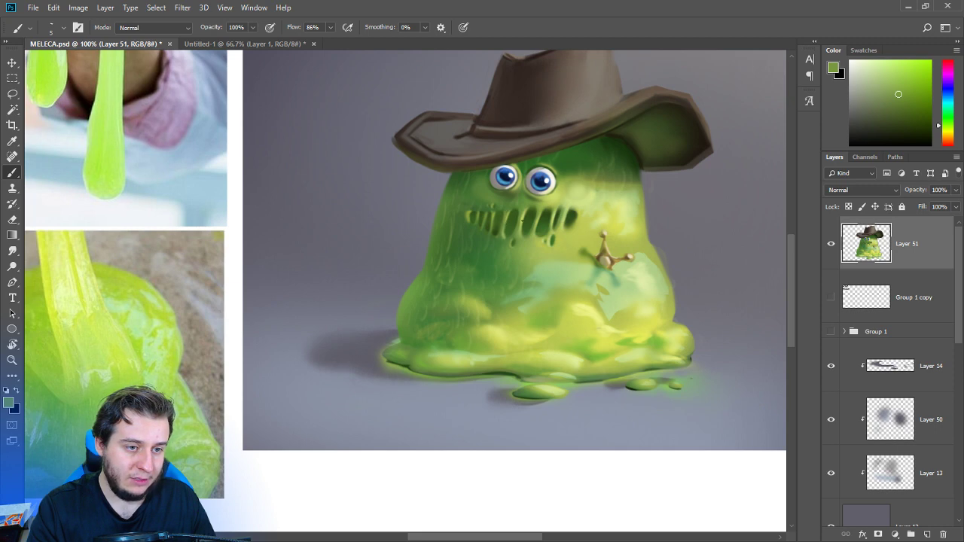
left_click(525, 216, "alt")
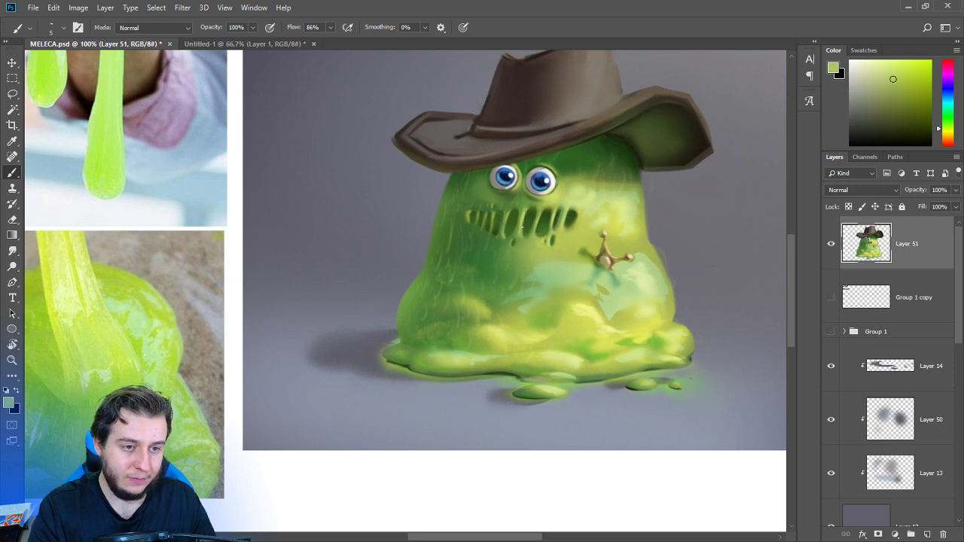
left_click(527, 213, "alt")
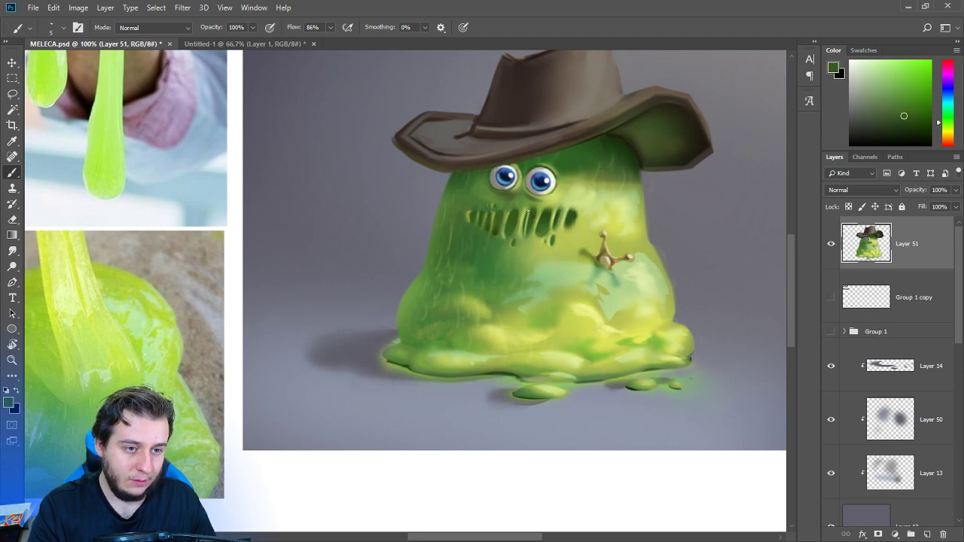
left_click(531, 212, "alt")
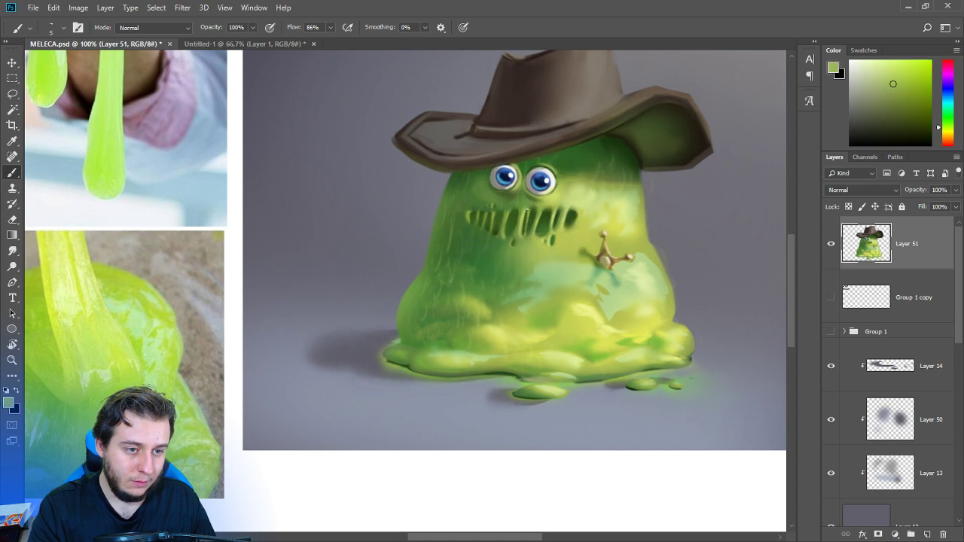
left_click(527, 236, "alt")
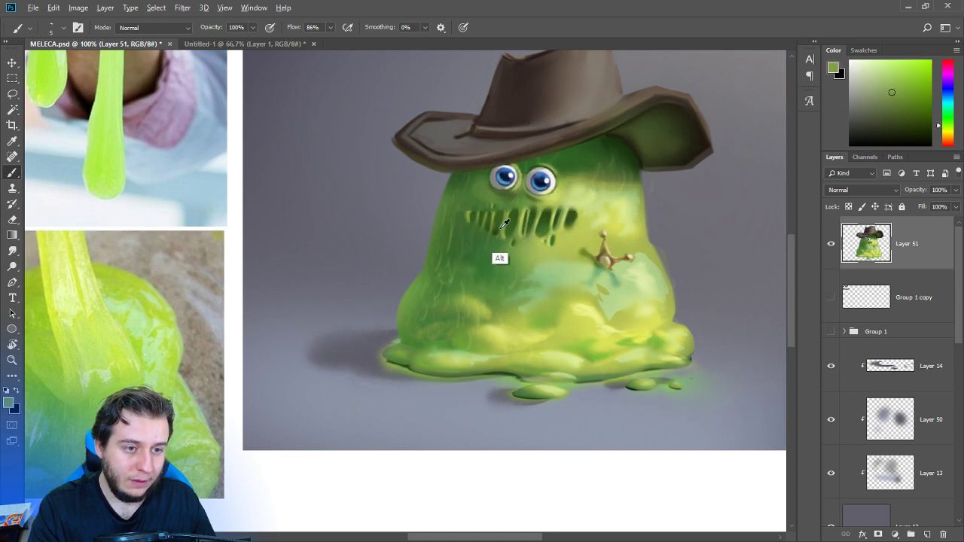
Touch up the upper edge and the gaps left of the mouth's centre with sampled light and dark greens.
left_click(503, 222, "alt")
left_click(499, 216, "alt")
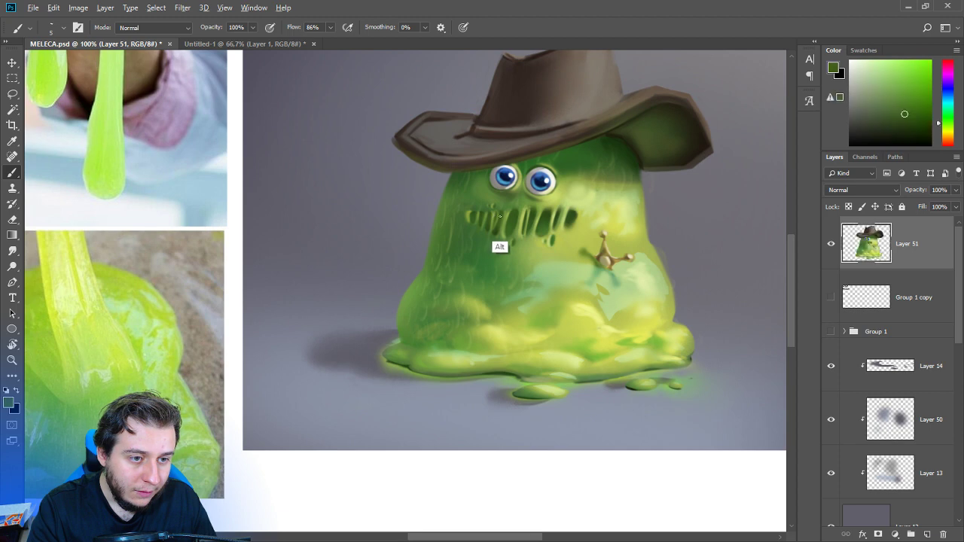
left_click(505, 207, "alt")
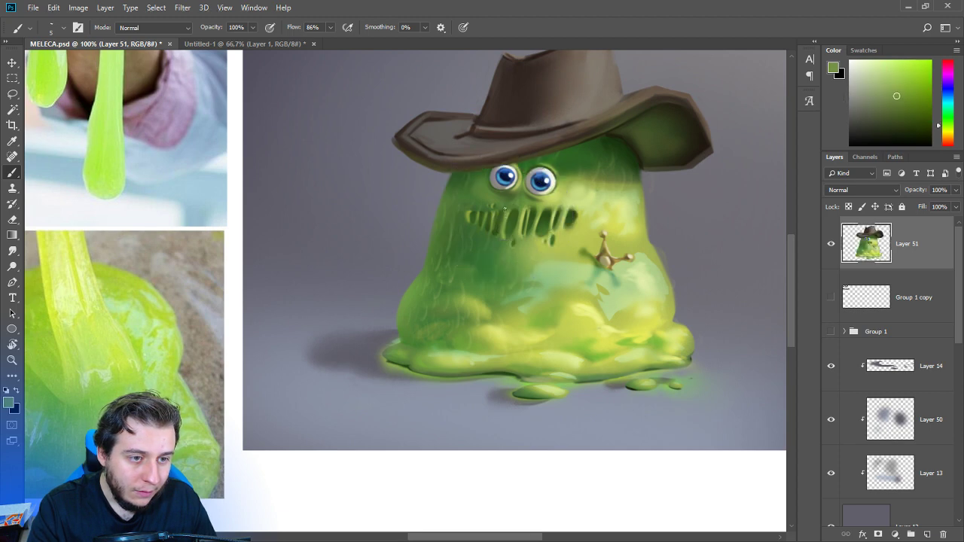
left_click(500, 211, "alt")
left_click(496, 212, "alt")
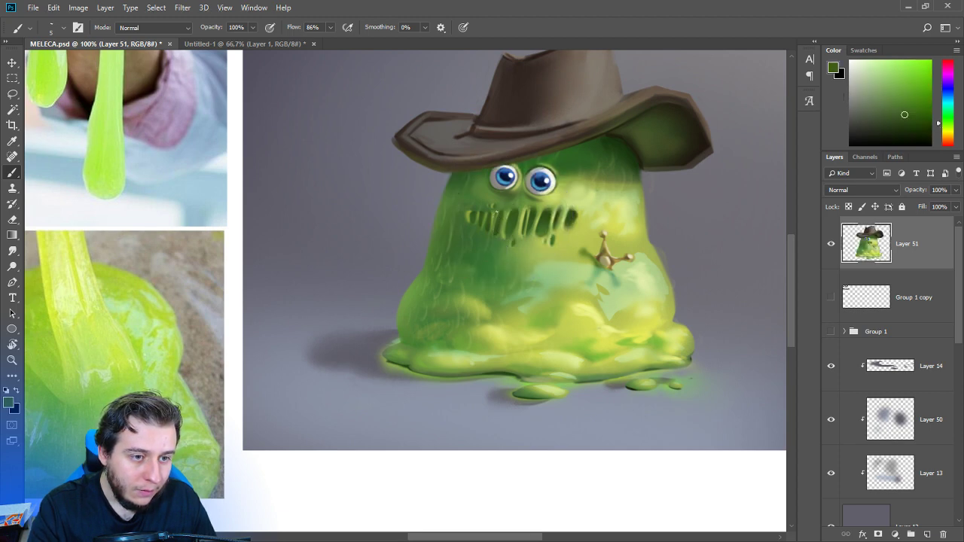
Clean up the right end of the mouth and the drips below it with greens sampled from the face.
left_click(574, 220, "alt")
left_click(573, 219, "alt")
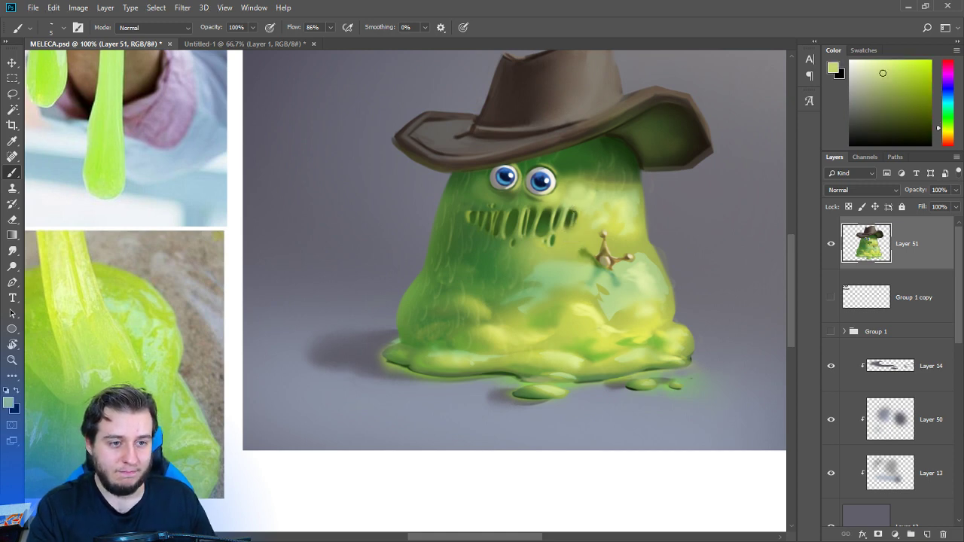
left_click(576, 250, "alt")
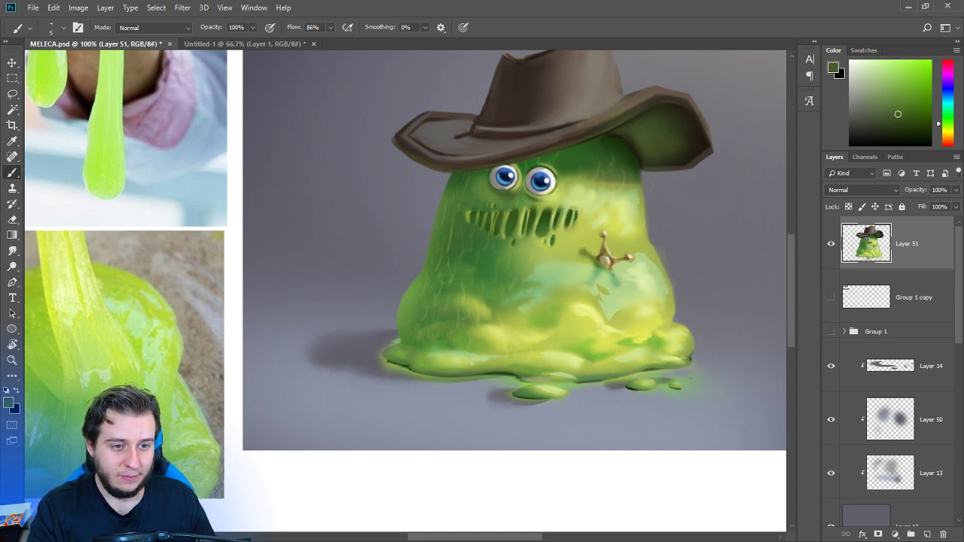
left_click(577, 241, "alt")
key("ctrl+minus")
key("ctrl+minus")
key("ctrl+plus")
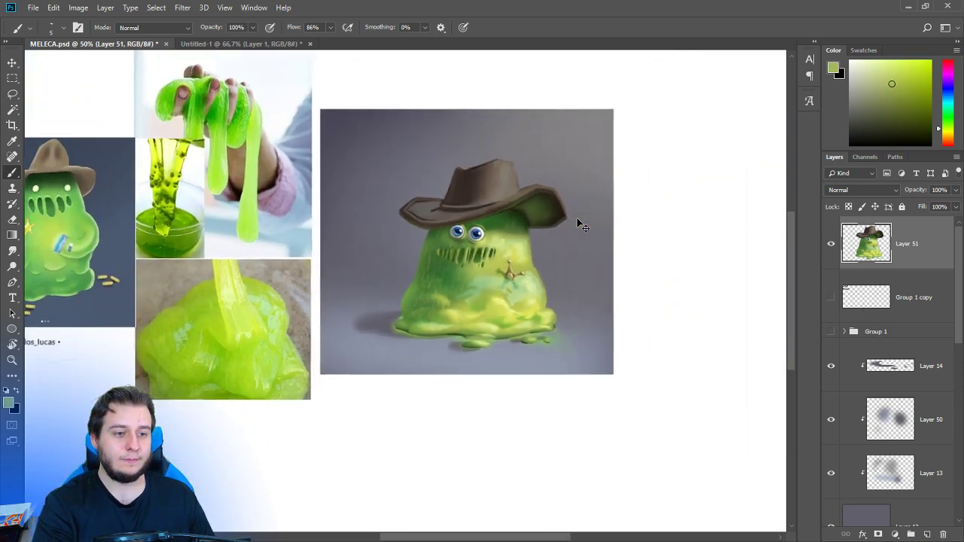
key("ctrl+minus")
key("ctrl+plus")
Set the Chalky Square Painting brush to 20 px and smooth the hat's left brim with sampled grey-browns.
mouse_move(495, 283)
left_mouse_down()
mouse_move(644, 262)
mouse_move(527, 301)
mouse_move(488, 381)
mouse_move(461, 402)
left_mouse_up()
key("r")
right_click(519, 226)
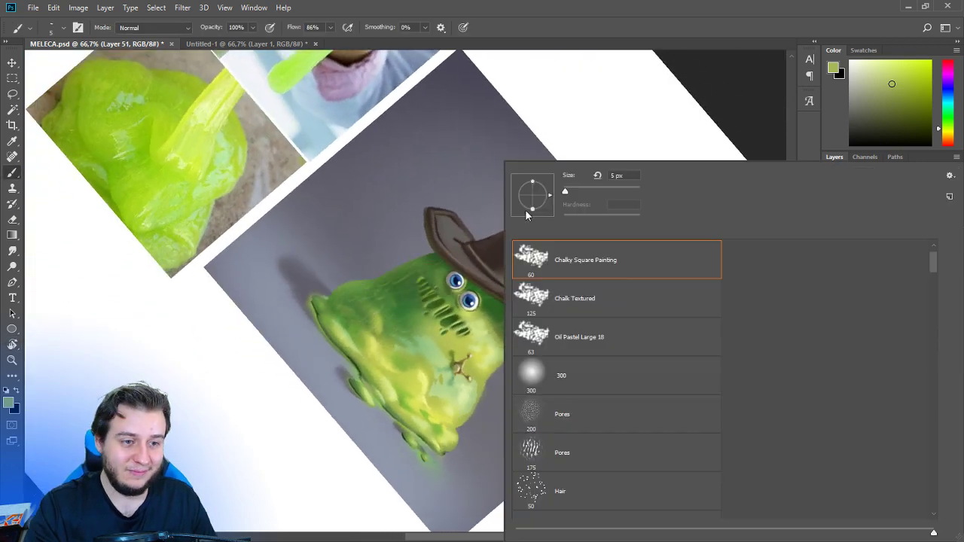
left_click_drag(565, 191, 570, 190)
left_click(454, 228, "alt")
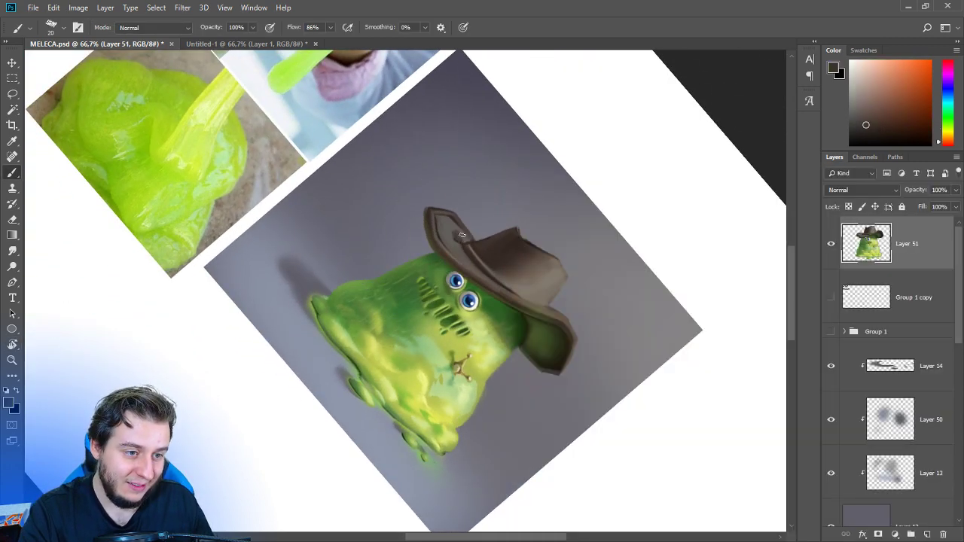
left_click(461, 234, "alt")
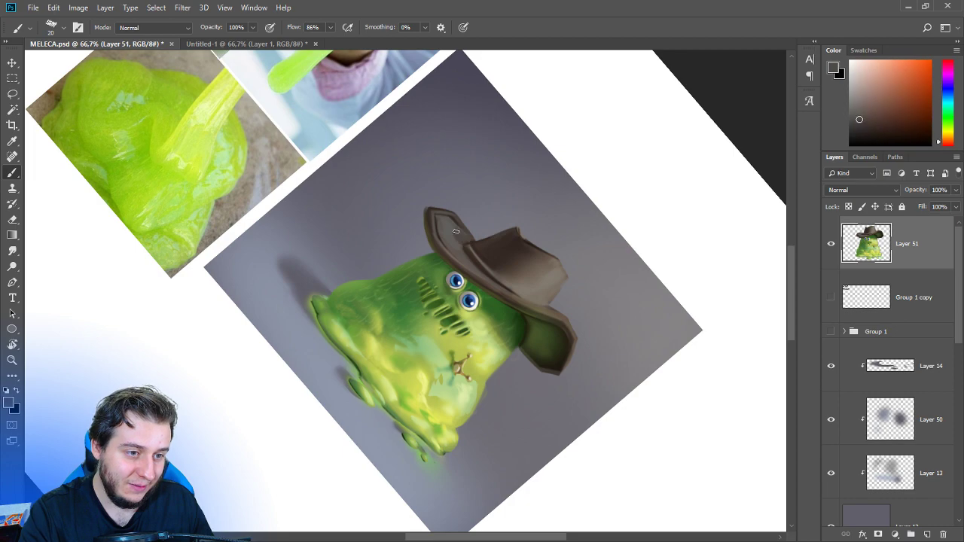
left_click(447, 218, "alt")
Choose the 200 px Pores brush and add a new layer clipped to Layer 51.
key("r")
left_click_drag(551, 253, 484, 158)
left_click_drag(563, 291, 504, 403)
right_click(504, 334)
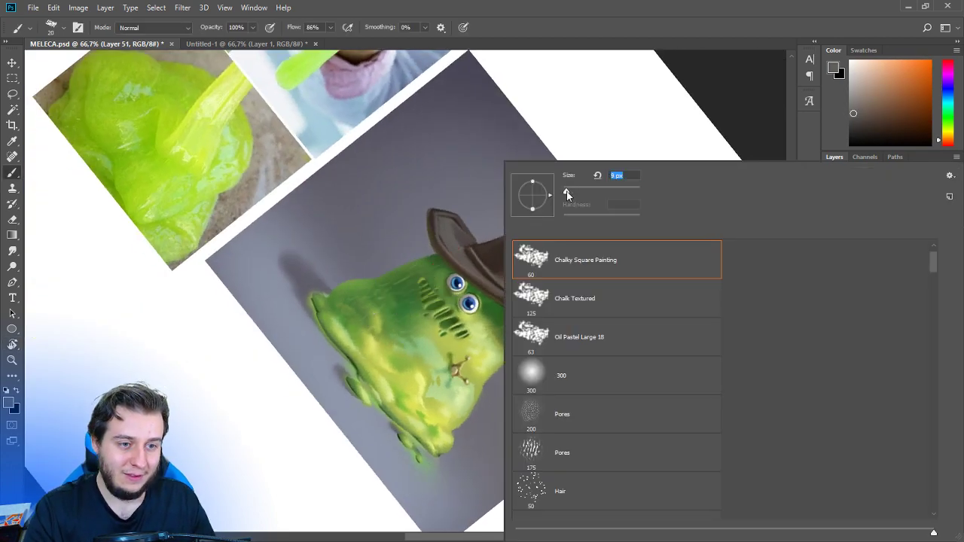
left_click(557, 414)
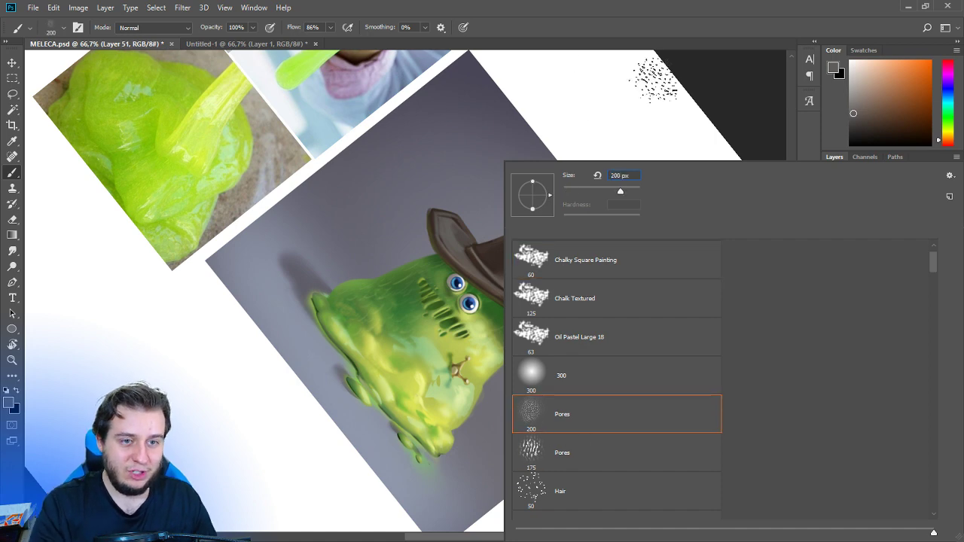
left_click(766, 29)
left_click(927, 535)
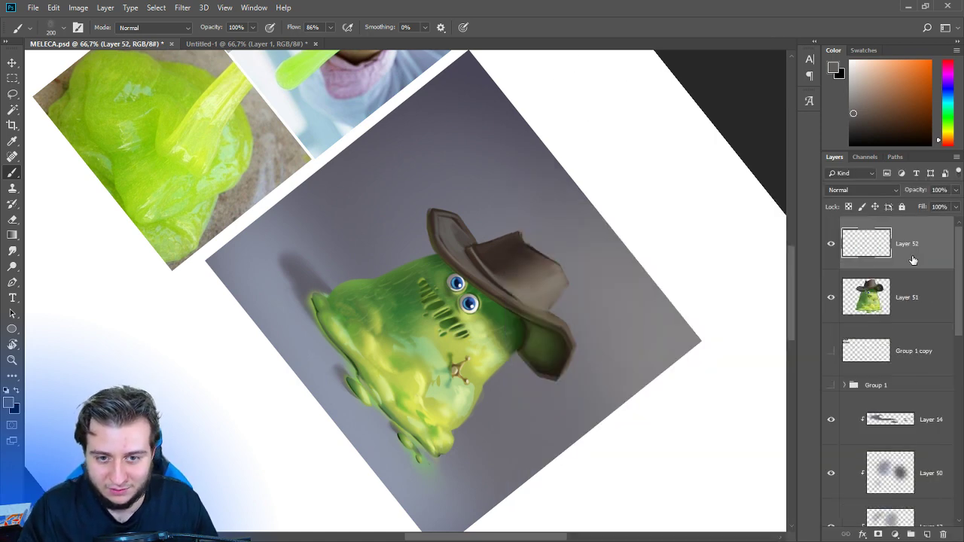
right_click(915, 244)
left_click(799, 263)
Paint a pore texture over the hat's crown on Layer 52 with light and dark tones sampled from the painting.
key("r")
mouse_move(731, 259)
left_mouse_down()
mouse_move(510, 326)
mouse_move(547, 383)
left_mouse_up()
key("b")
left_click(510, 436, "alt")
left_click(491, 309)
mouse_move(518, 322)
left_mouse_down()
mouse_move(478, 297)
mouse_move(483, 194)
left_mouse_up()
left_click(514, 371, "alt")
left_click_drag(527, 338, 539, 366)
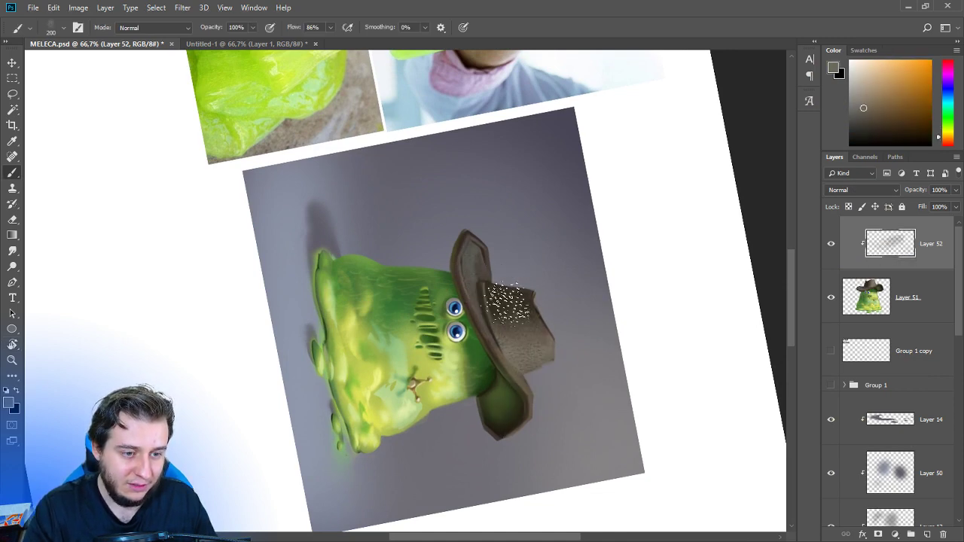
Extend the pore texture over the hat's brim and switch to the 26 px Eraser to tidy the brim's edge.
key("r")
mouse_move(555, 291)
left_mouse_down()
mouse_move(499, 140)
mouse_move(582, 237)
mouse_move(547, 247)
mouse_move(550, 277)
left_mouse_up()
key("b")
left_click(538, 222, "alt")
key("e")
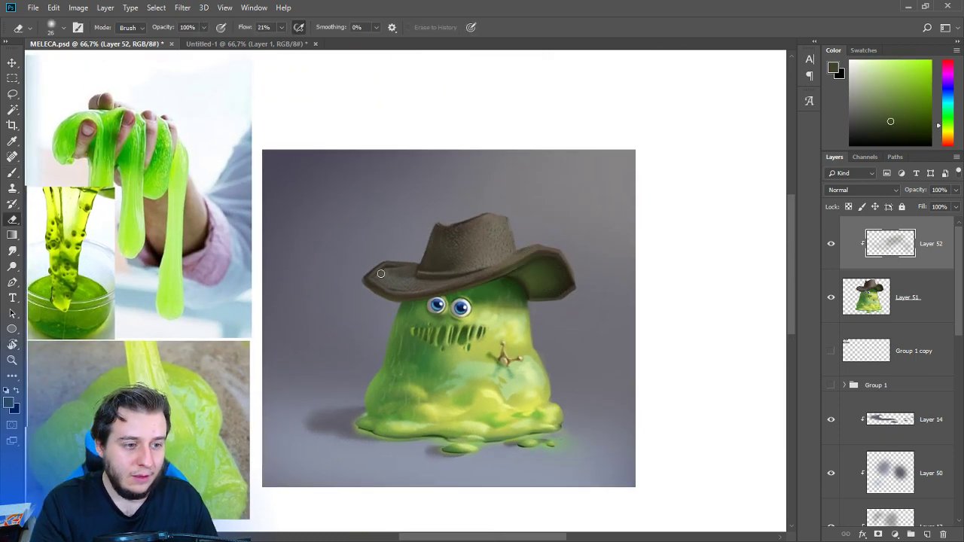
Choose the soft round 300 px brush and add a clipped layer above Layer 52 in Color Dodge mode.
key("b")
right_click(498, 254)
left_click(556, 367)
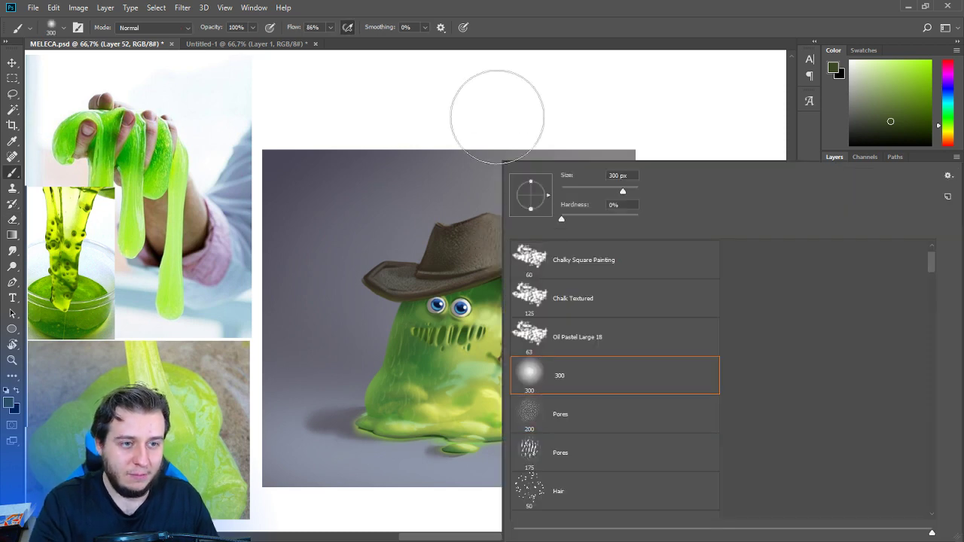
left_click(539, 71)
left_click(927, 534)
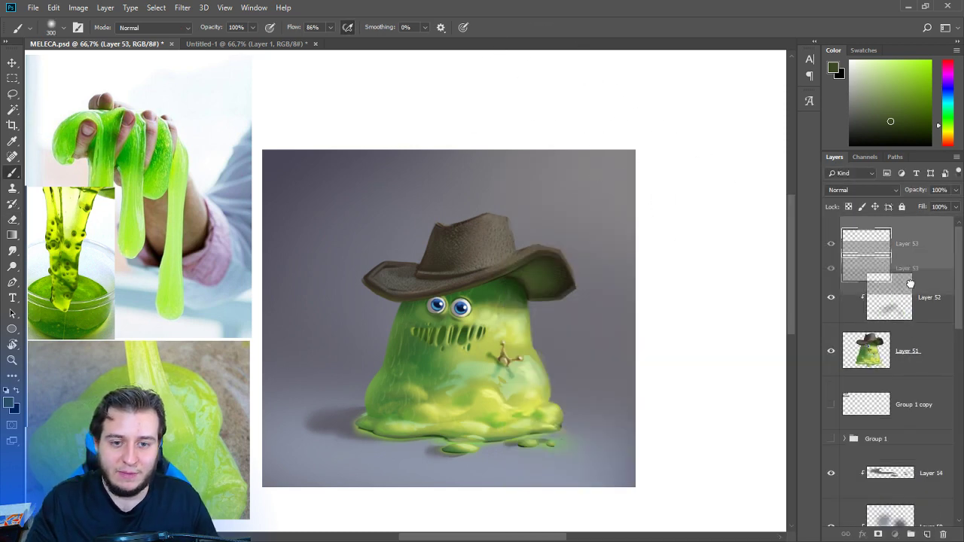
left_click(874, 189)
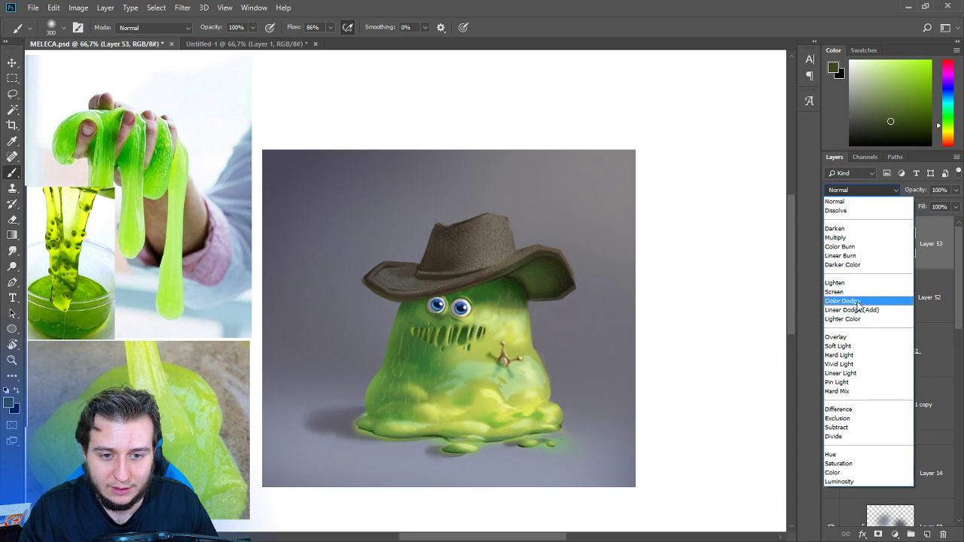
left_click(847, 301)
Try a glow over the hat with a sampled colour and with a golden orange, then undo the strokes.
left_click(503, 275, "alt")
mouse_move(542, 226)
left_mouse_down()
mouse_move(484, 241)
mouse_move(515, 224)
mouse_move(477, 253)
mouse_move(511, 235)
mouse_move(499, 235)
left_mouse_up()
left_click(901, 81)
key("ctrl+alt+z")
key("ctrl+alt+z")
key("ctrl+alt+z")
key("ctrl+alt+z")
Paint a golden glow on Layer 53 over the hat's crown at 300 px and along its brim at 120 px.
key("r")
left_click_drag(630, 249, 519, 445)
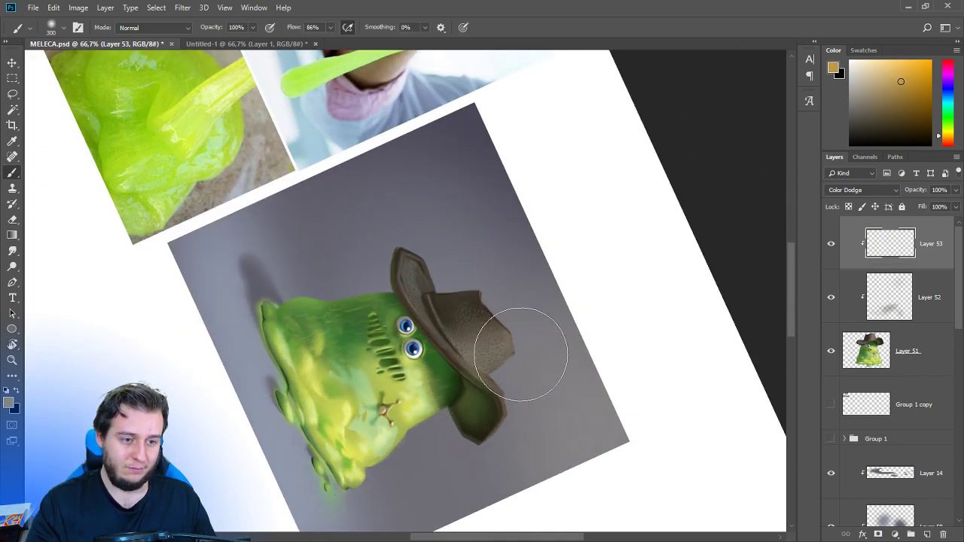
mouse_move(521, 354)
left_mouse_down()
mouse_move(540, 385)
mouse_move(527, 413)
left_mouse_up()
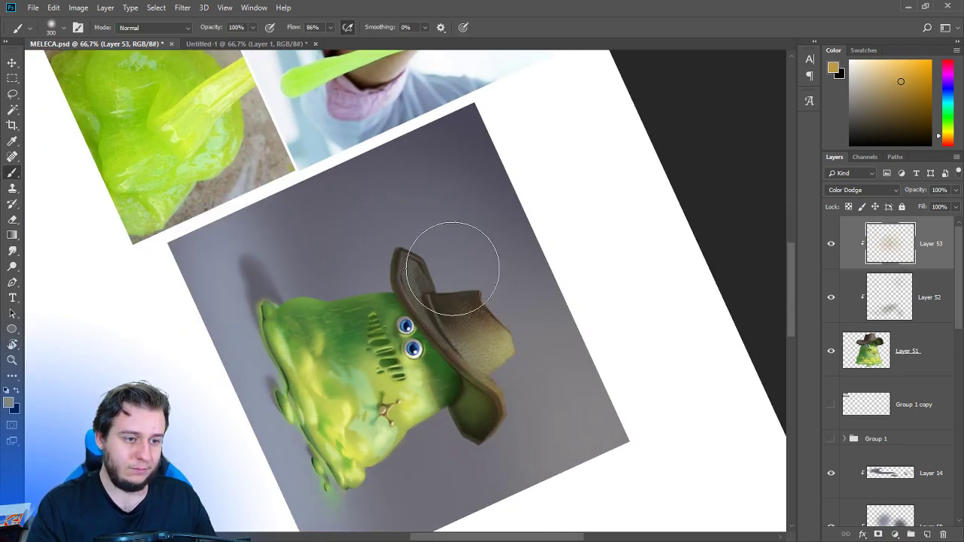
right_click(452, 269)
mouse_move(413, 279)
left_mouse_down()
mouse_move(415, 296)
mouse_move(458, 347)
left_mouse_up()
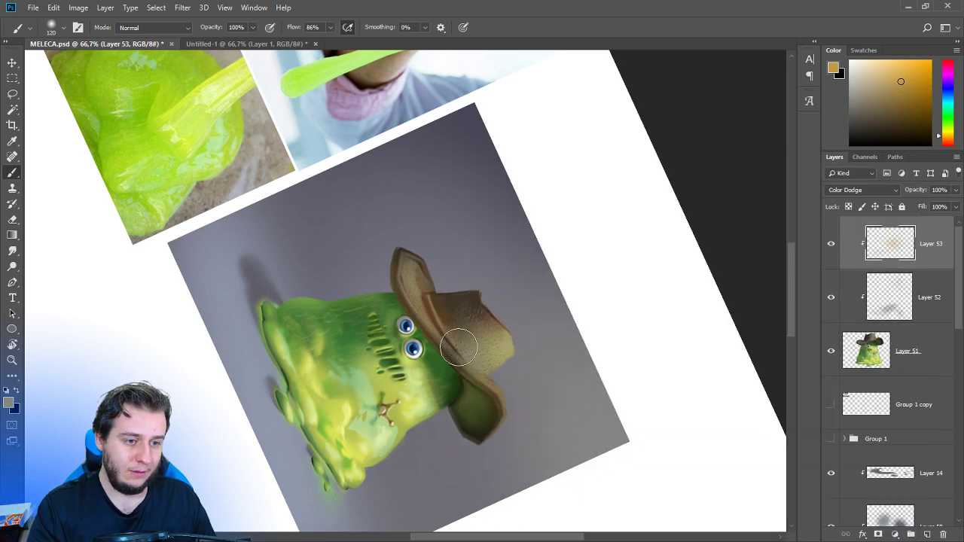
Try a glow under the hat's brim with yellow sampled from the slime, then clear all paint from Layer 53.
key("r")
mouse_move(497, 381)
left_mouse_down()
mouse_move(566, 254)
mouse_move(485, 155)
mouse_move(452, 185)
mouse_move(458, 194)
mouse_move(435, 203)
left_mouse_up()
key("e")
key("b")
key("e")
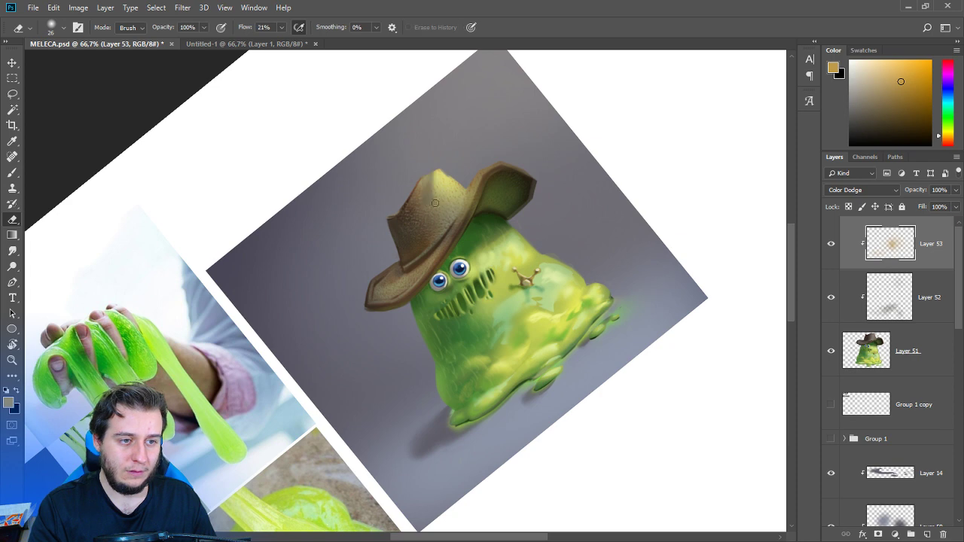
key("b")
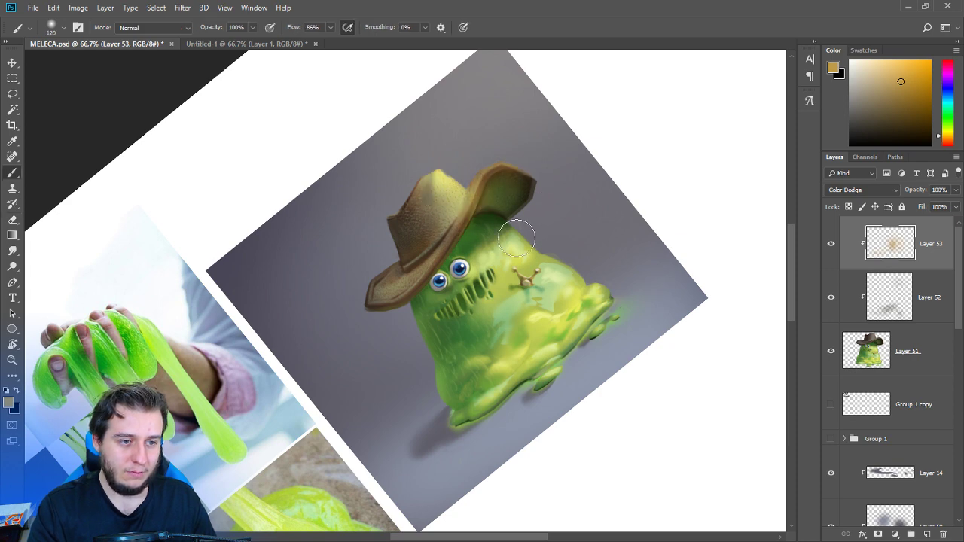
left_click(516, 285, "alt")
left_click_drag(491, 204, 488, 224)
key("ctrl+a")
key("Delete")
key("ctrl+d")
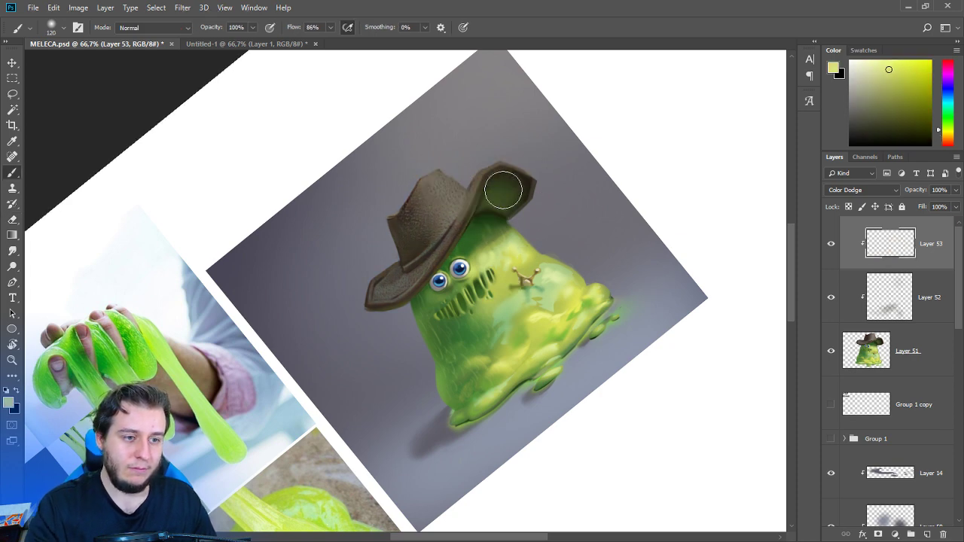
Straighten the canvas, enlarge the soft brush to 183 px, try a yellow glow beneath the hat and undo it.
key("r")
left_click_drag(577, 350, 543, 416)
key("ctrl+minus")
left_click_drag(579, 389, 548, 426)
key("b")
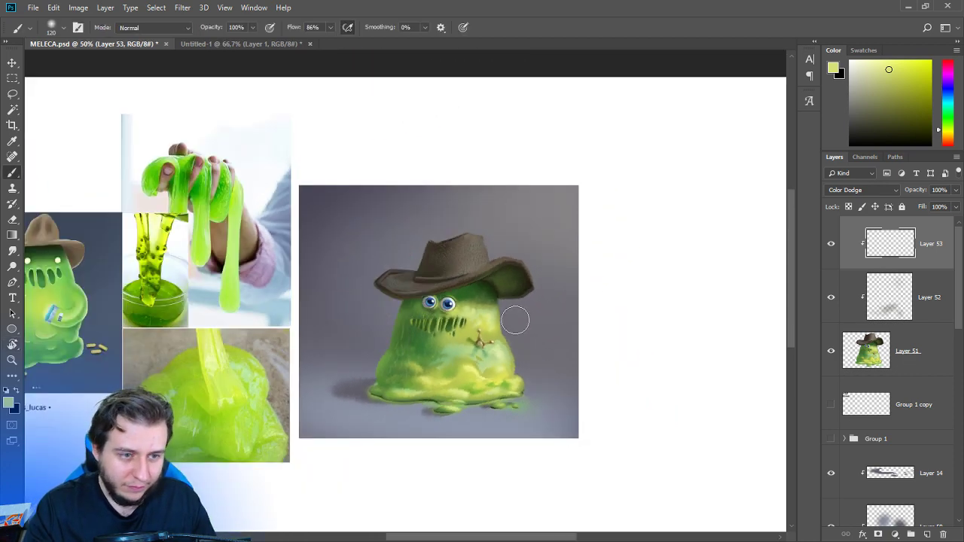
right_click(517, 320)
mouse_move(483, 291)
left_mouse_down()
mouse_move(491, 297)
mouse_move(483, 289)
left_mouse_up()
key("ctrl+z")
Try a glow on the slime's left side with dark green sampled below the hat, then clear Layer 53.
left_click(475, 294, "alt")
mouse_move(405, 321)
left_mouse_down()
mouse_move(387, 387)
mouse_move(399, 402)
mouse_move(426, 408)
left_mouse_up()
key("Delete")
key("ctrl+d")
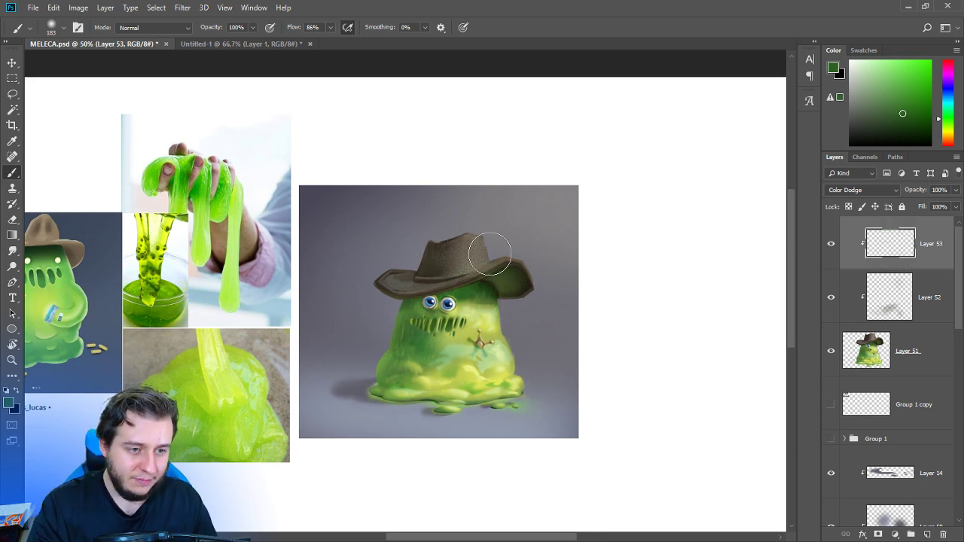
Rotate the canvas and dab a dark green glow onto the slime on Layer 53 with the 183 px soft brush.
key("r")
left_click_drag(494, 326, 449, 405)
left_click(460, 344)
left_click(466, 343)
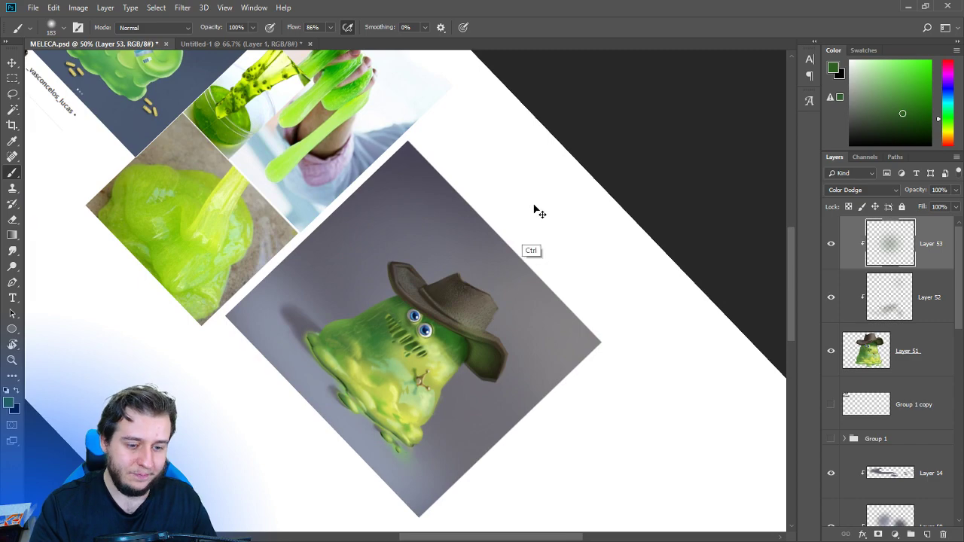
Extend the glow over the slime with the soft brush at 73 px, then turn the canvas and enlarge the brush to 143 px.
right_click(493, 310)
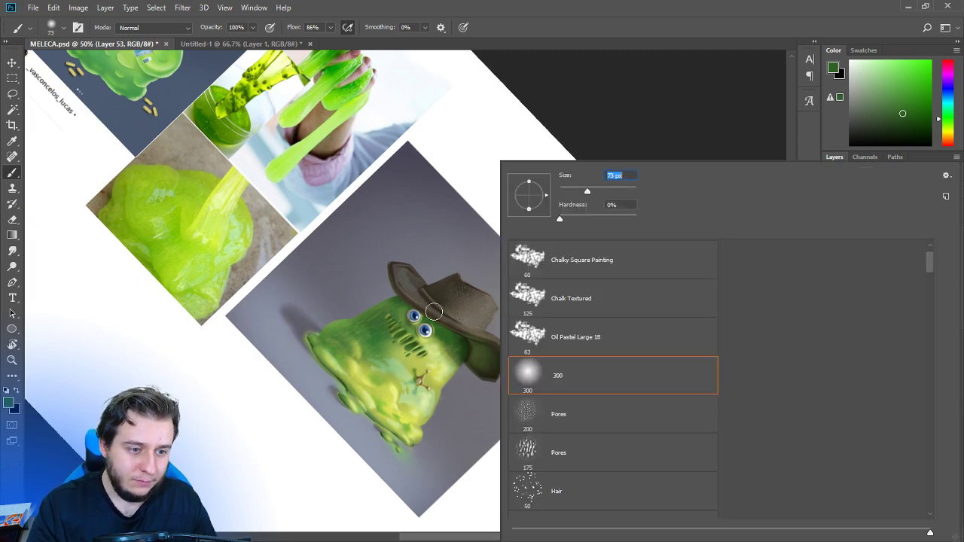
key("Return")
key("r")
mouse_move(461, 351)
left_mouse_down()
mouse_move(436, 186)
mouse_move(422, 187)
left_mouse_up()
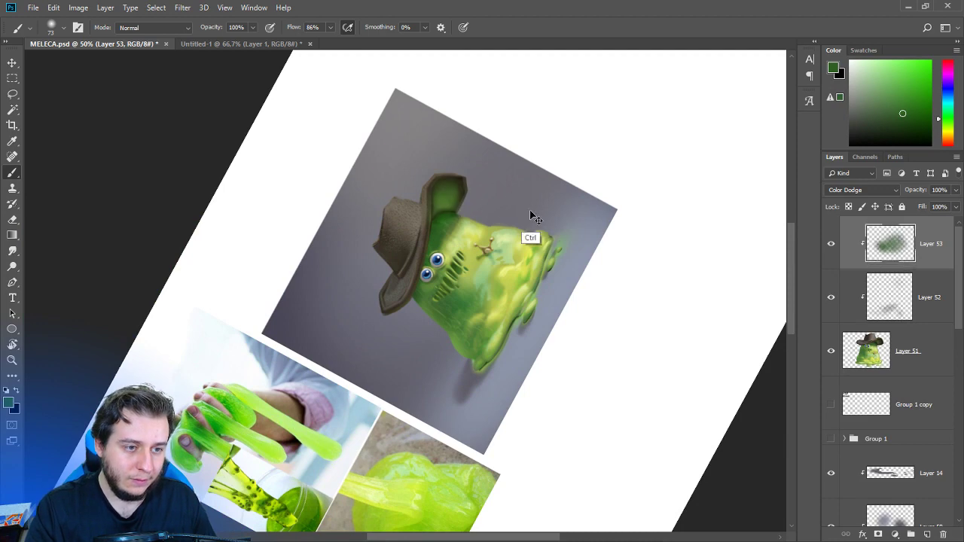
right_click(534, 215)
key("Return")
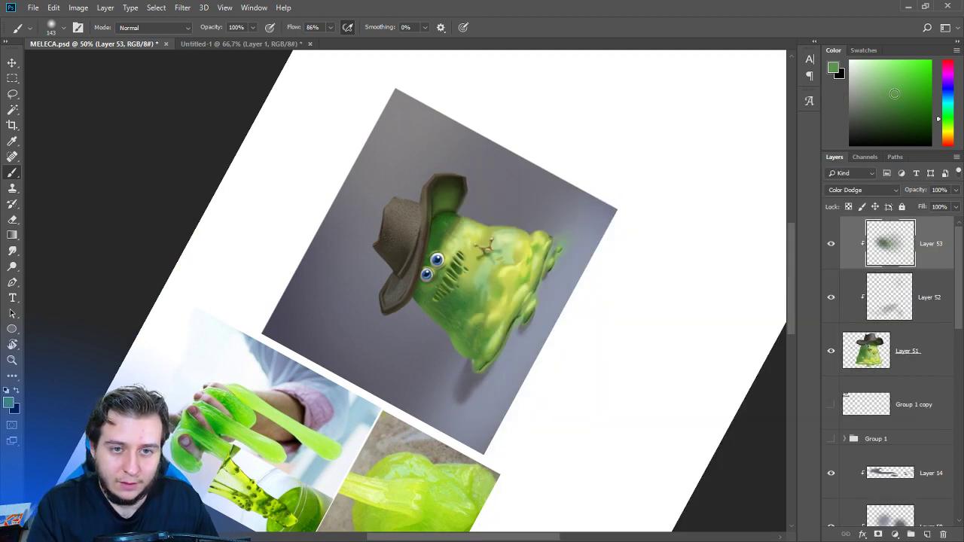
Try a thin glow stroke beside the slime's eye with the soft brush at 17 px and undo it.
key("ctrl+plus")
key("ctrl+plus")
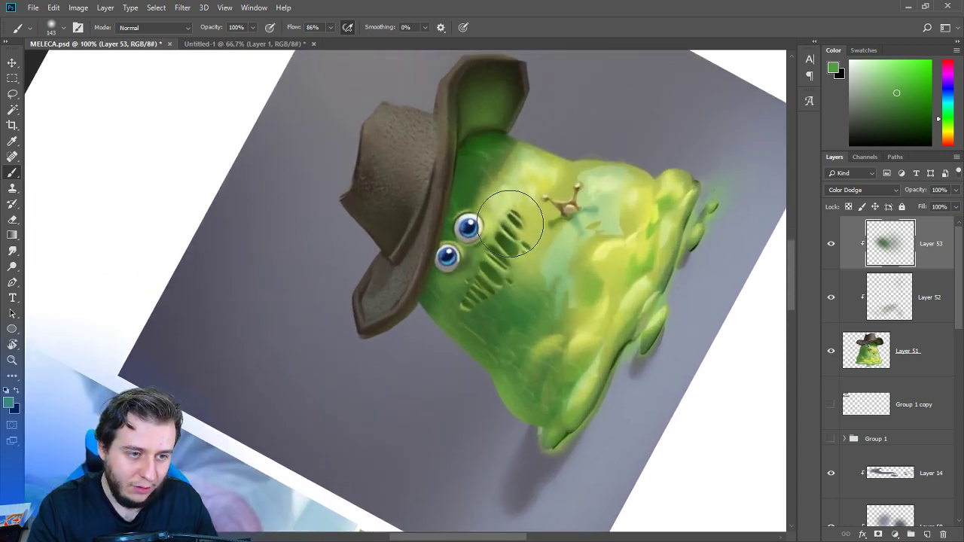
right_click(512, 224)
left_click_drag(585, 190, 570, 190)
left_click_drag(445, 270, 455, 273)
key("ctrl+z")
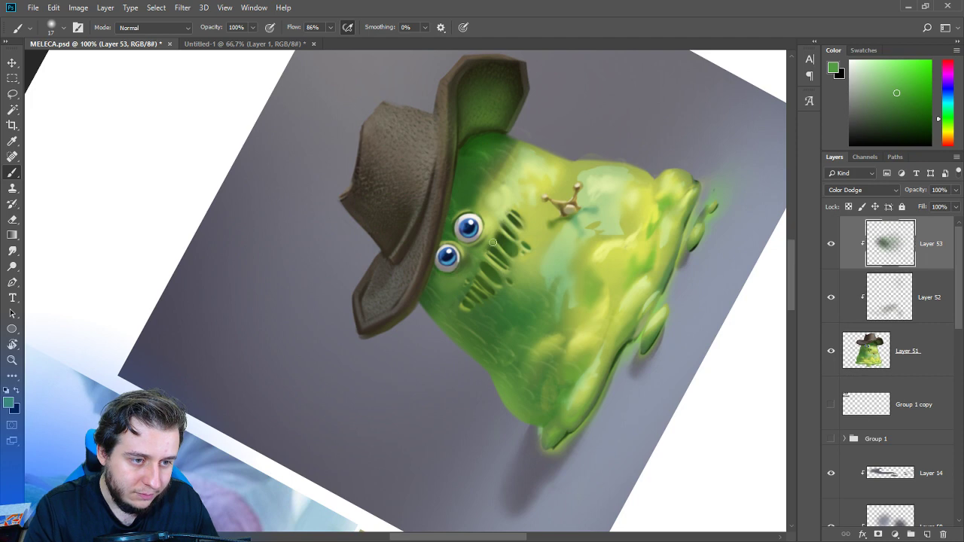
Dab a green glow between the slime's eyes and mouth at 51 px, then undo the last stroke along the mouth.
right_click(496, 243)
left_click(461, 254)
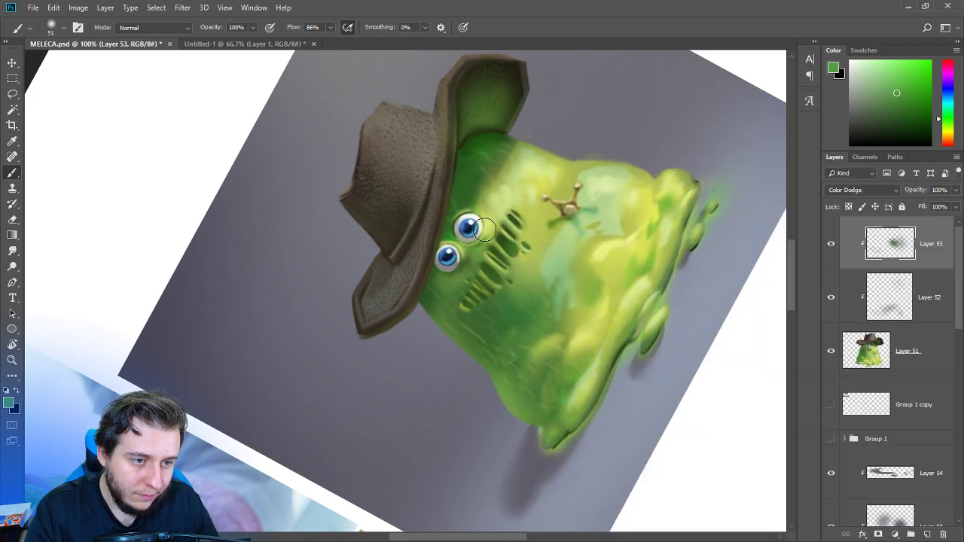
left_click(462, 261)
mouse_move(485, 262)
left_mouse_down()
mouse_move(509, 285)
mouse_move(513, 274)
mouse_move(488, 256)
mouse_move(509, 258)
mouse_move(508, 225)
left_mouse_up()
key("ctrl+z")
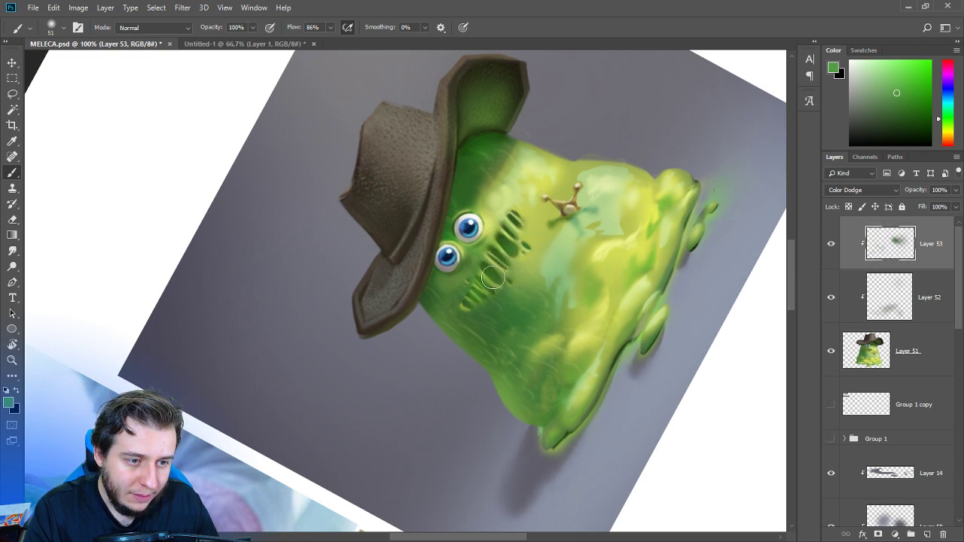
Straighten the canvas and brush more green glow around the slime's mouth on Layer 53.
key("r")
key("Escape")
key("e")
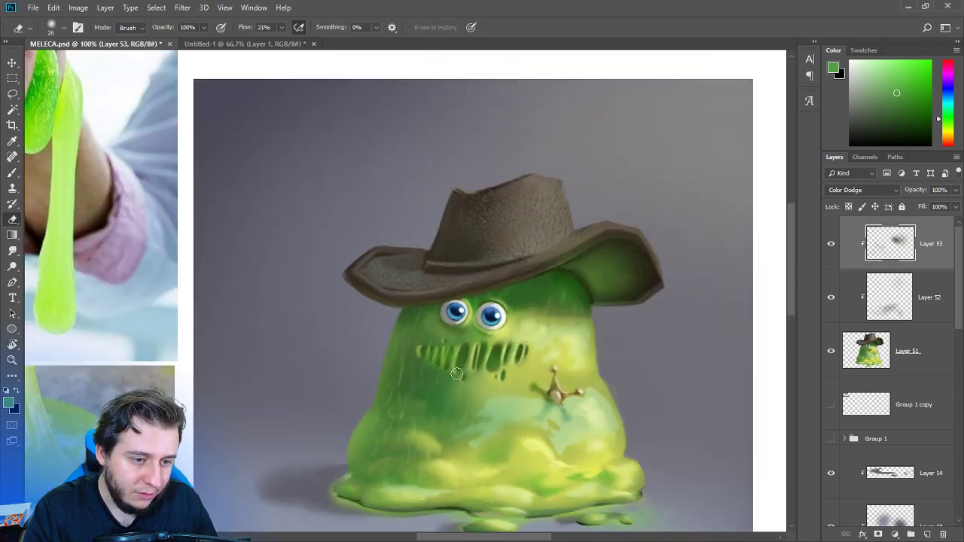
key("b")
mouse_move(513, 338)
left_mouse_down()
mouse_move(517, 378)
mouse_move(502, 363)
mouse_move(482, 378)
mouse_move(499, 355)
mouse_move(511, 358)
mouse_move(487, 366)
mouse_move(483, 349)
mouse_move(464, 384)
mouse_move(456, 351)
mouse_move(458, 374)
left_mouse_up()
key("e")
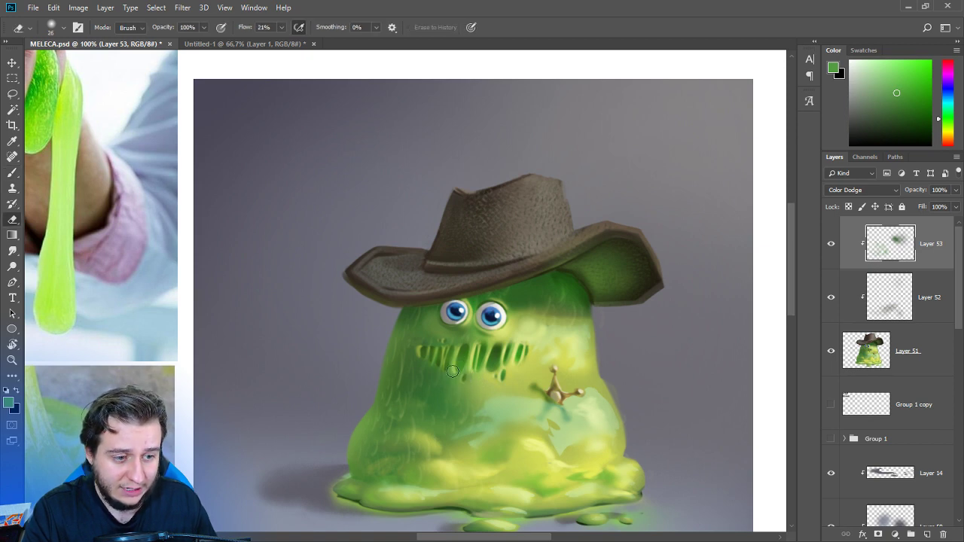
Tilt the canvas, enlarge the soft brush to 168 px and paint a broad green glow across the slime's body.
key("b")
key("ctrl+minus")
key("r")
left_click_drag(507, 201, 543, 230)
right_click(542, 229)
left_click_drag(614, 188, 615, 188)
left_click(615, 127)
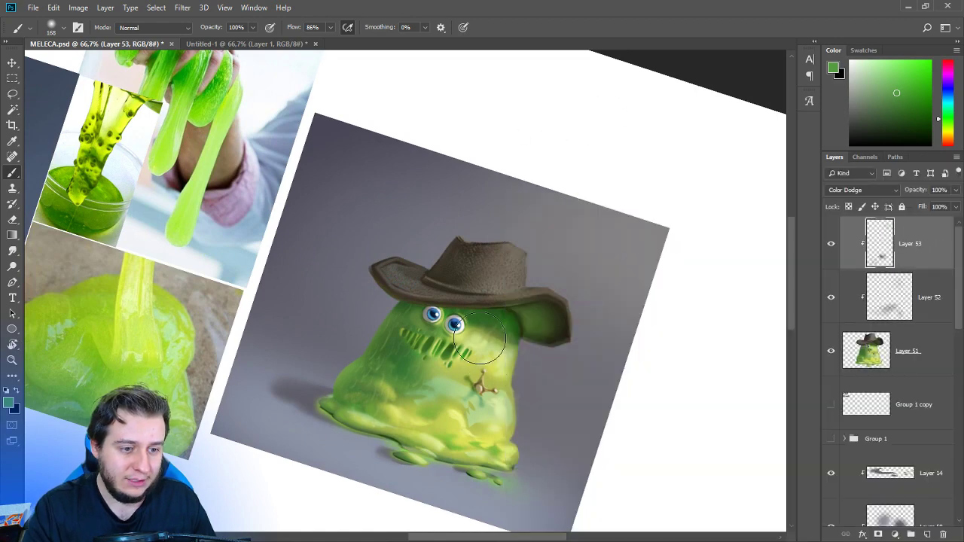
mouse_move(503, 341)
left_mouse_down()
mouse_move(499, 393)
mouse_move(474, 429)
mouse_move(451, 417)
mouse_move(428, 425)
mouse_move(385, 391)
mouse_move(374, 407)
mouse_move(413, 394)
mouse_move(433, 362)
left_mouse_up()
Straighten the canvas and soften the glow on the slime's left side with the eraser at 300 px.
key("r")
mouse_move(435, 468)
left_mouse_down()
mouse_move(591, 334)
mouse_move(494, 272)
left_mouse_up()
key("b")
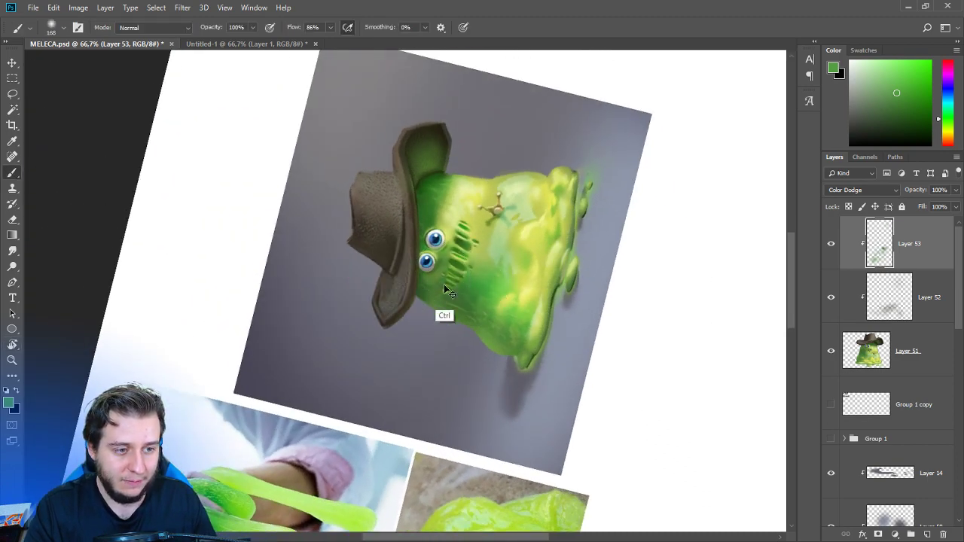
key("r")
left_click_drag(542, 309, 430, 443)
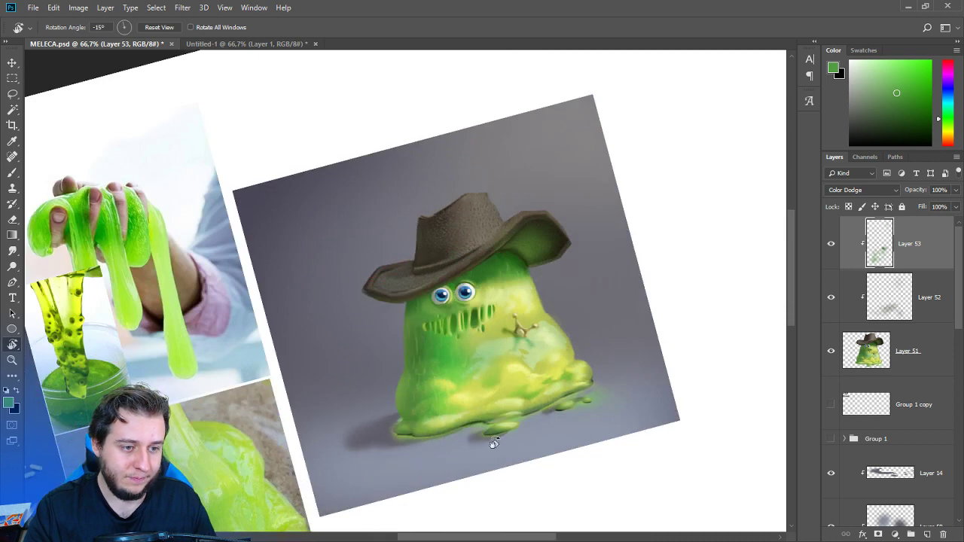
left_click_drag(492, 442, 520, 412)
key("e")
right_click(497, 302)
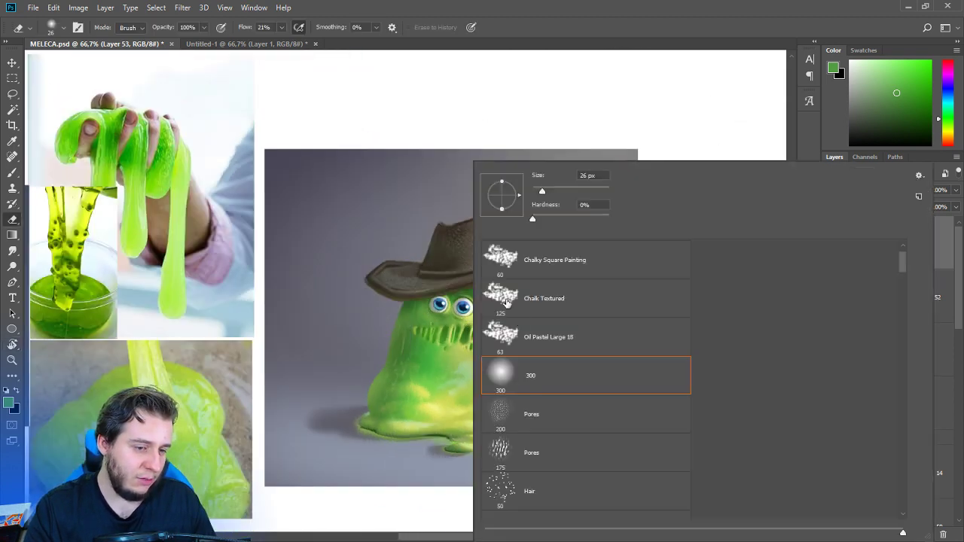
left_click(515, 362)
left_click_drag(414, 367, 403, 352)
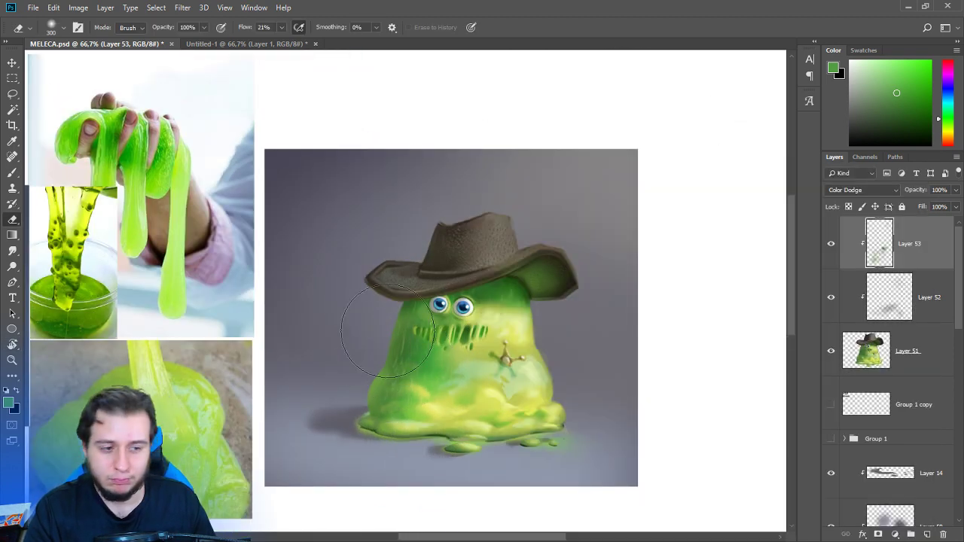
Add a new layer above Layer 53, clip it to the slime and set its blending mode to Multiply.
key("b")
left_click(927, 534, "ctrl")
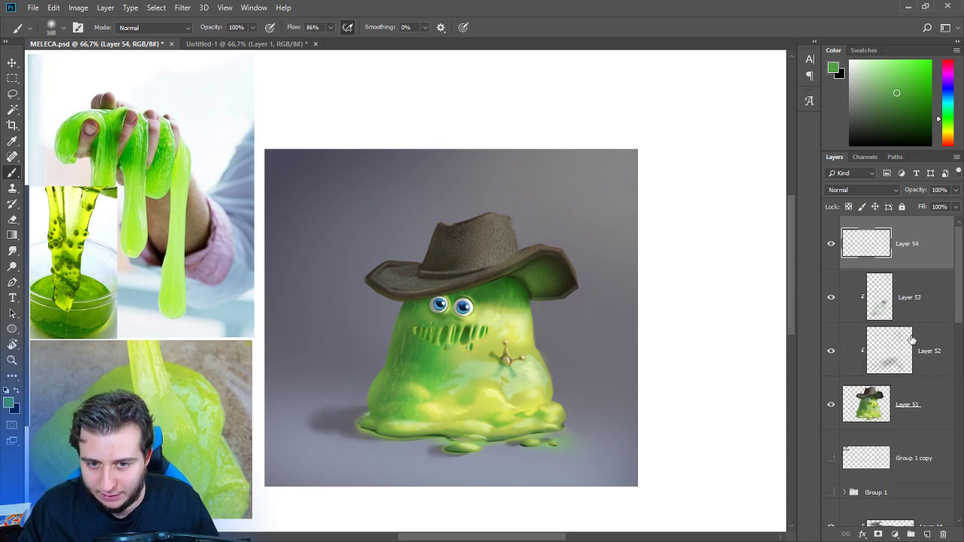
left_click_drag(902, 275, 900, 230)
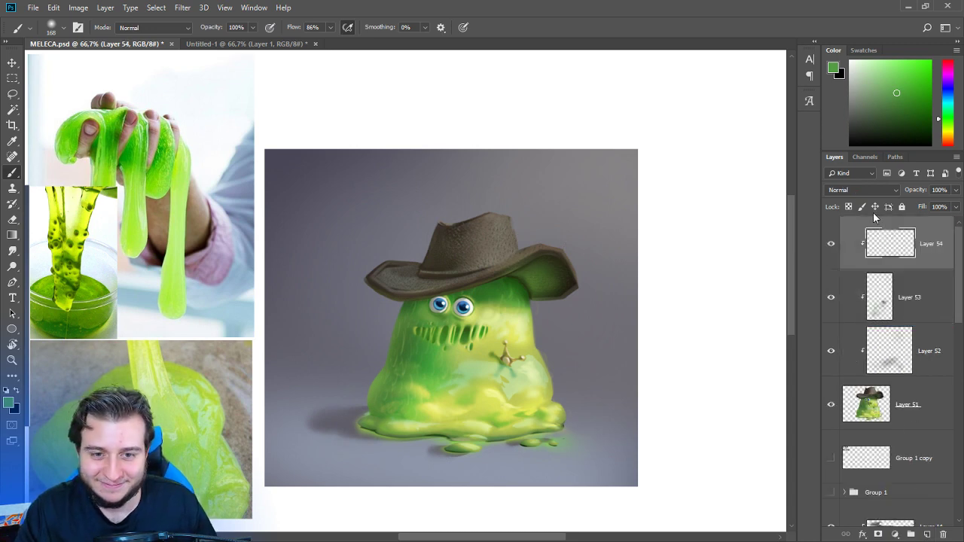
left_click(862, 190)
left_click(848, 220)
Shade the slime's left side with green sampled under the hat and soften the shading with the eraser at 84 px.
left_click(506, 291, "alt")
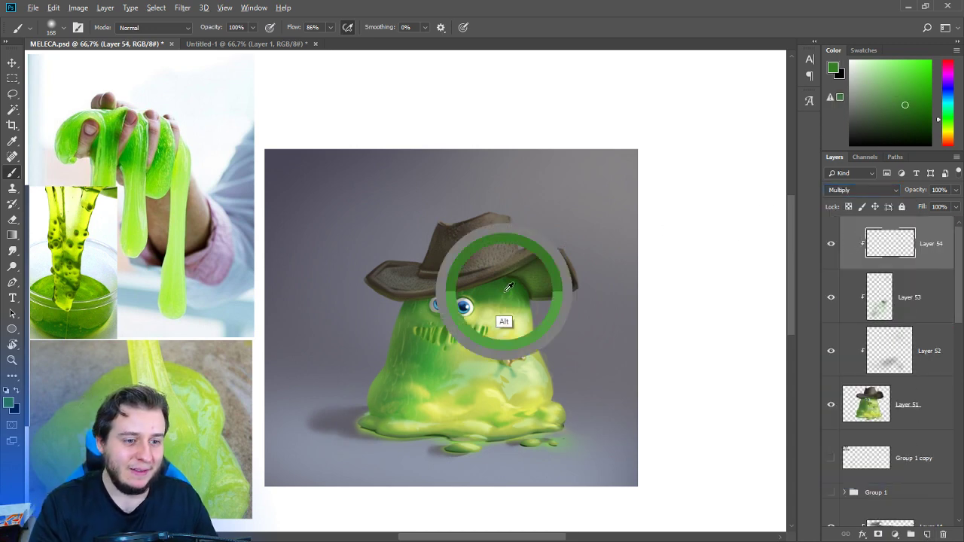
mouse_move(416, 321)
left_mouse_down()
mouse_move(409, 382)
mouse_move(376, 429)
left_mouse_up()
left_click(874, 95)
key("e")
right_click(548, 217)
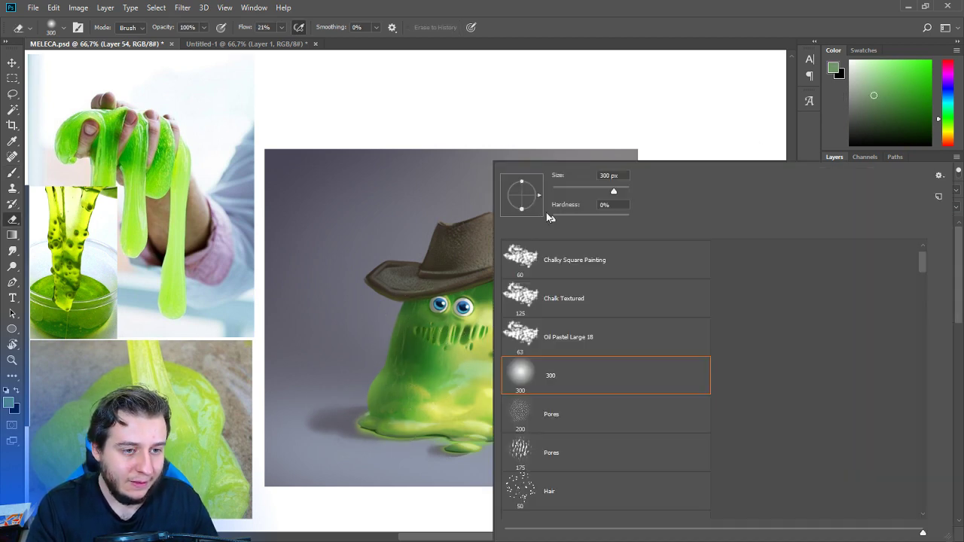
mouse_move(431, 319)
left_mouse_down()
mouse_move(427, 390)
mouse_move(426, 381)
mouse_move(376, 436)
left_mouse_up()
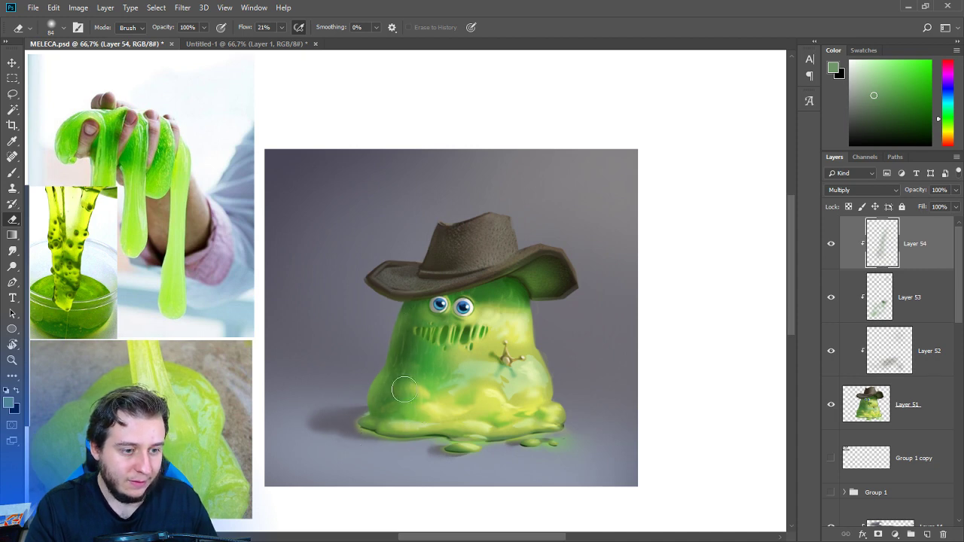
Zoom out to the whole canvas and save the document.
key("ctrl+minus")
key("ctrl+minus")
key("ctrl+s")
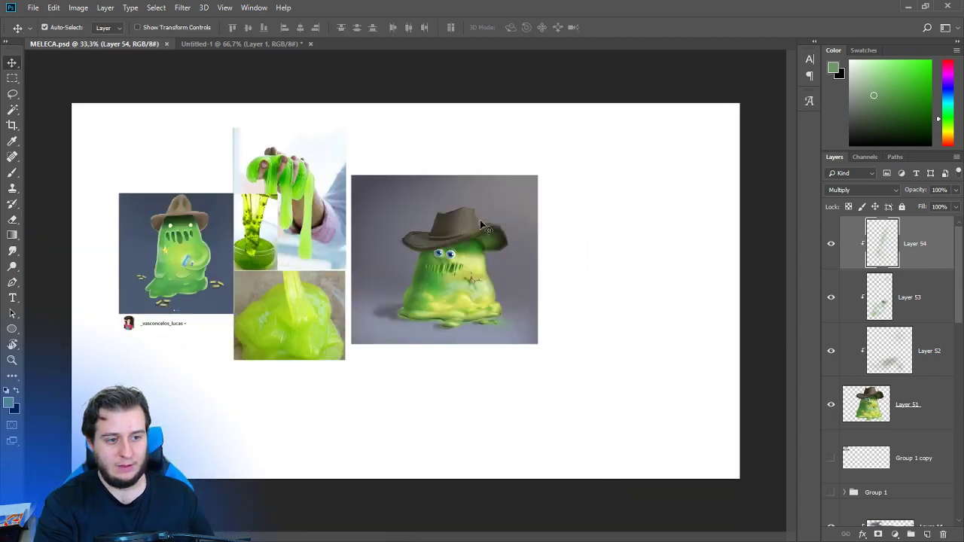
Examine the painted slime up close and from afar, comparing it with the slime reference photos.
key("ctrl+plus")
key("ctrl+plus")
key("ctrl+plus")
left_click_drag(546, 345, 443, 409)
left_click_drag(516, 374, 557, 379)
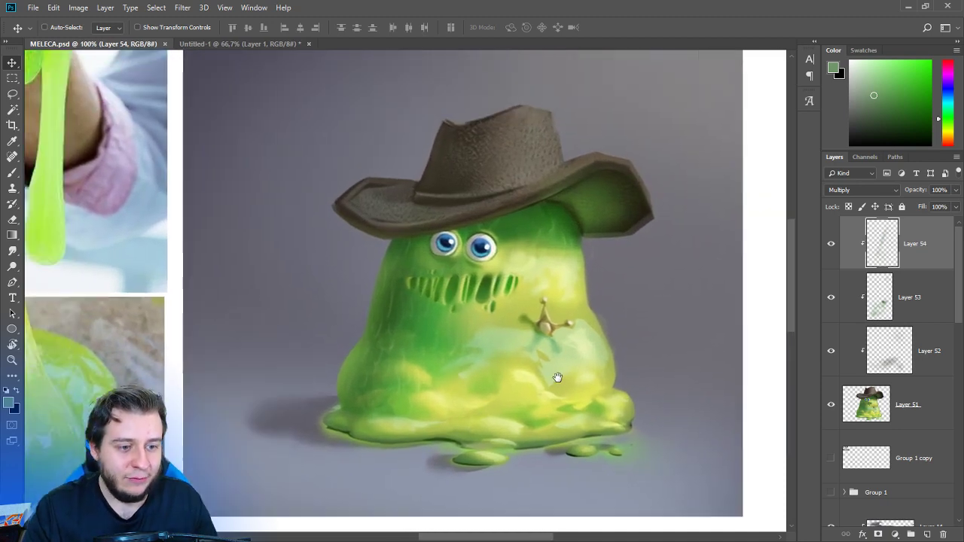
key("ctrl+minus")
key("ctrl+minus")
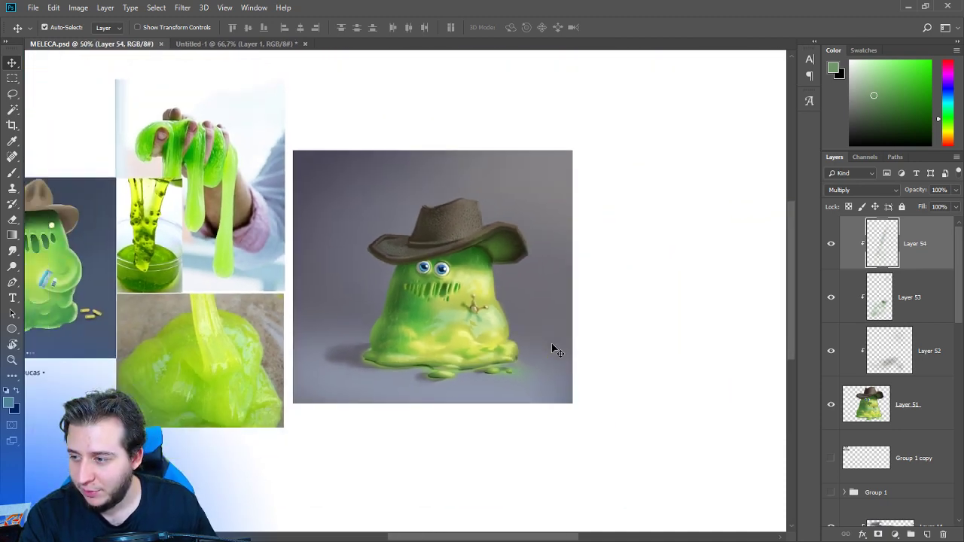
key("ctrl+plus")
key("ctrl+minus")
key("ctrl+plus")
left_click_drag(275, 383, 422, 365)
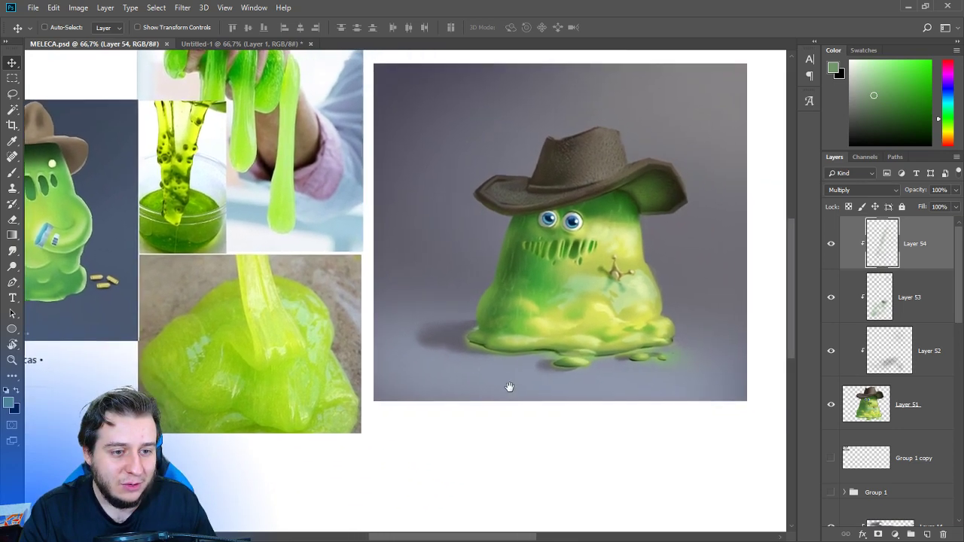
mouse_move(510, 387)
left_mouse_down()
mouse_move(422, 389)
mouse_move(519, 385)
left_mouse_up()
mouse_move(459, 381)
left_mouse_down()
mouse_move(512, 383)
mouse_move(413, 389)
left_mouse_up()
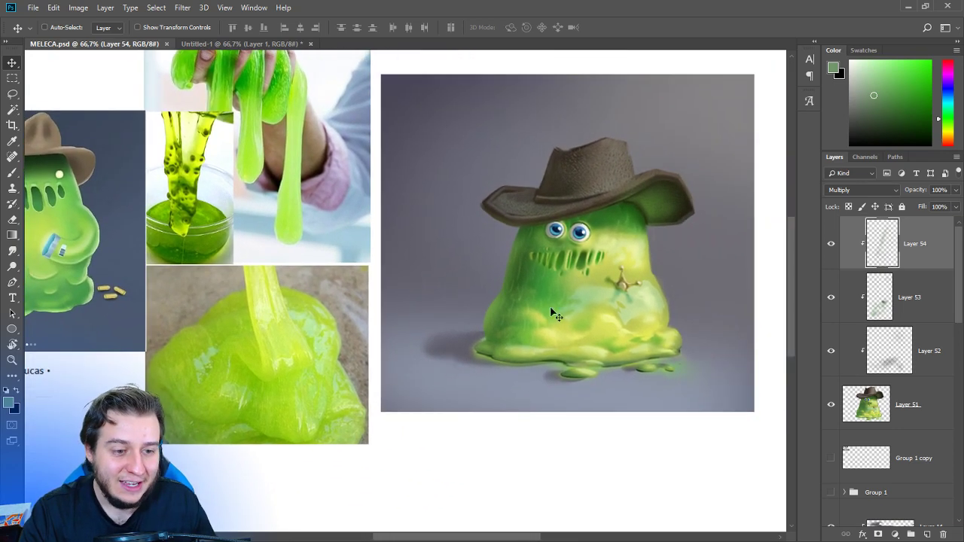
Select the Chalky Square Painting brush at 10 px and sample a dark green from the slime.
key("b")
right_click(571, 229)
left_click(575, 242)
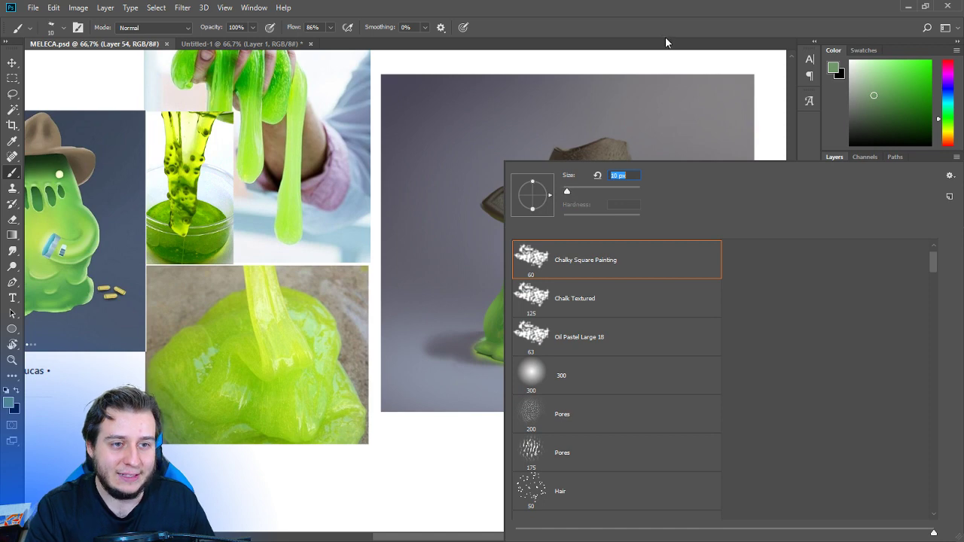
left_click(666, 43)
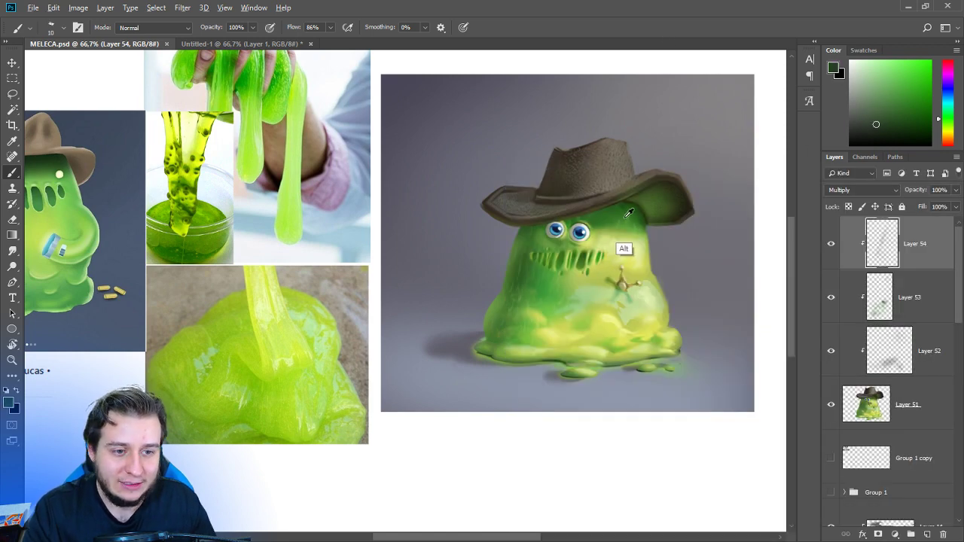
left_click(625, 268, "alt")
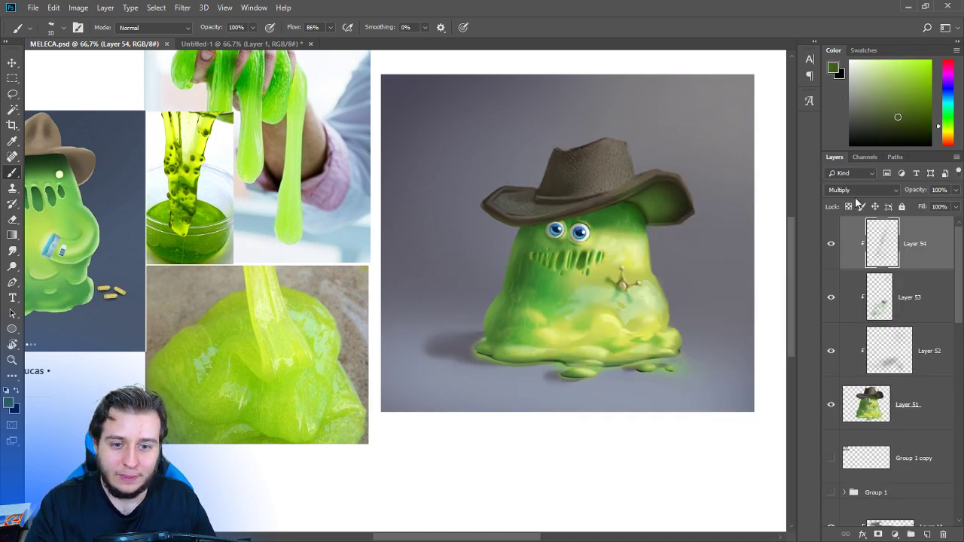
Add a new layer and paint a dark green oval spot left of the slime's centre using green sampled from its mouth area.
left_click(926, 533)
key("ctrl+plus")
left_click_drag(623, 347, 477, 325)
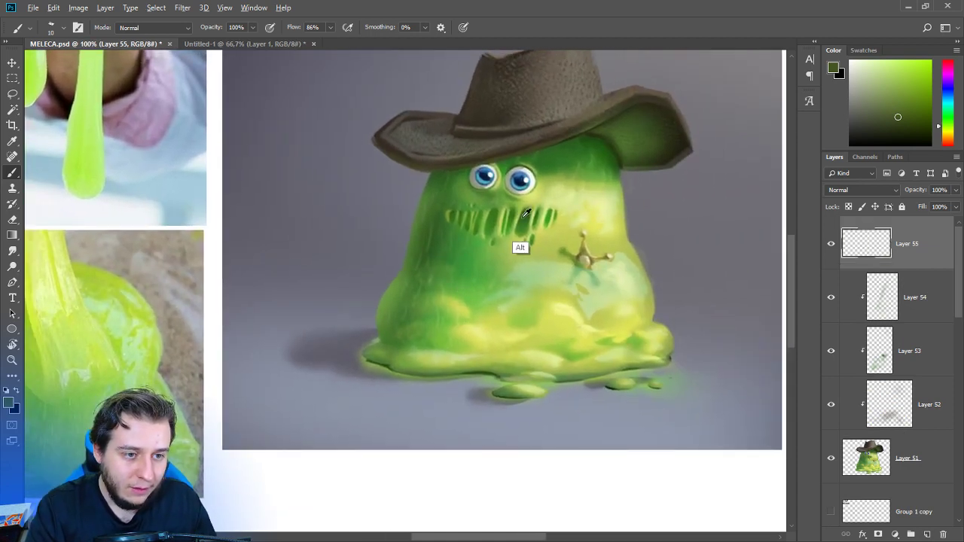
left_click(519, 249, "alt")
left_click_drag(439, 251, 561, 216)
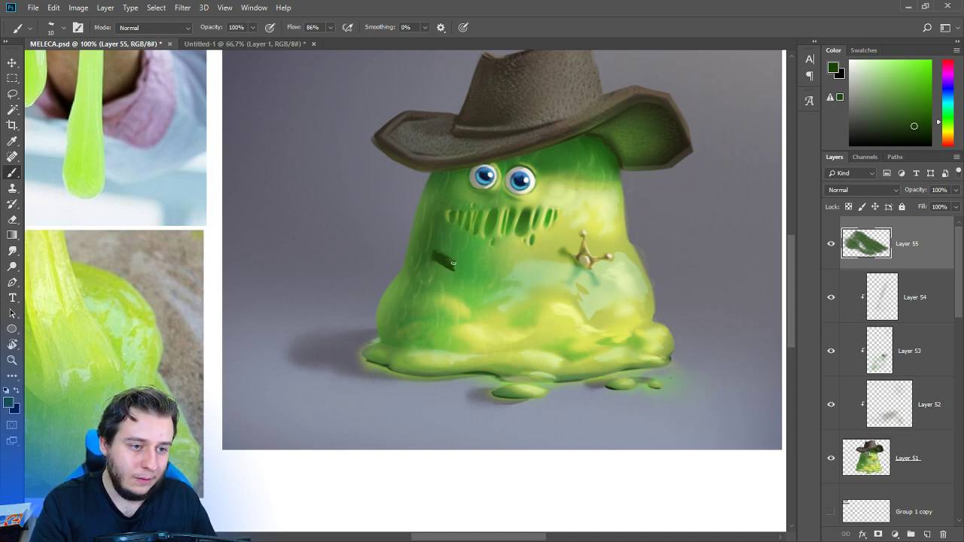
left_click_drag(435, 253, 455, 268)
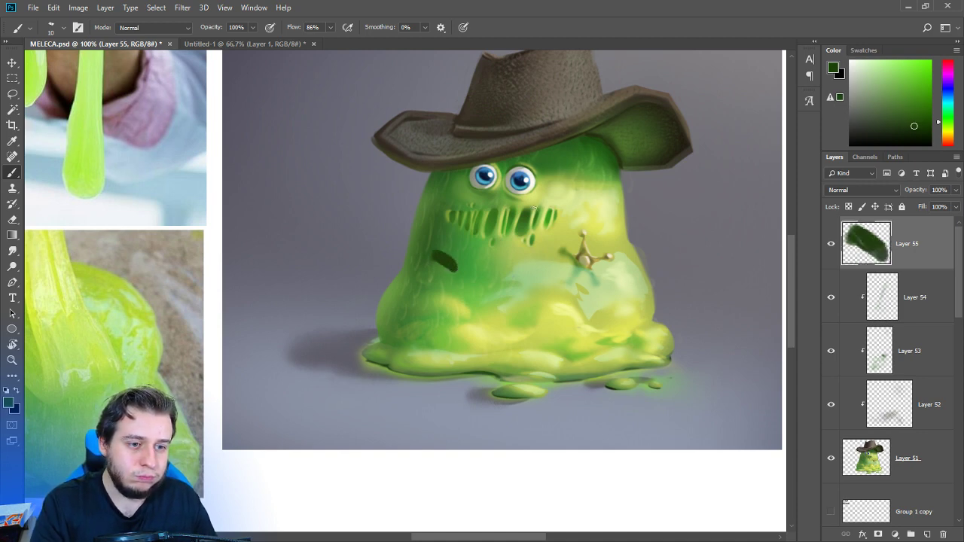
Paint dark green oval spots below the hat brim, on the slime's lower-left body and over its left edge.
left_click_drag(583, 159, 578, 167)
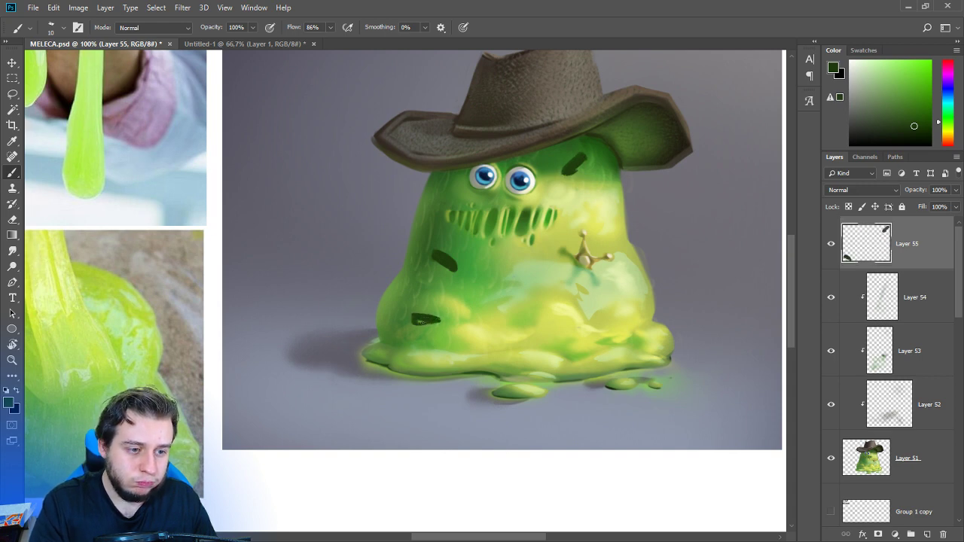
left_click_drag(435, 319, 442, 319)
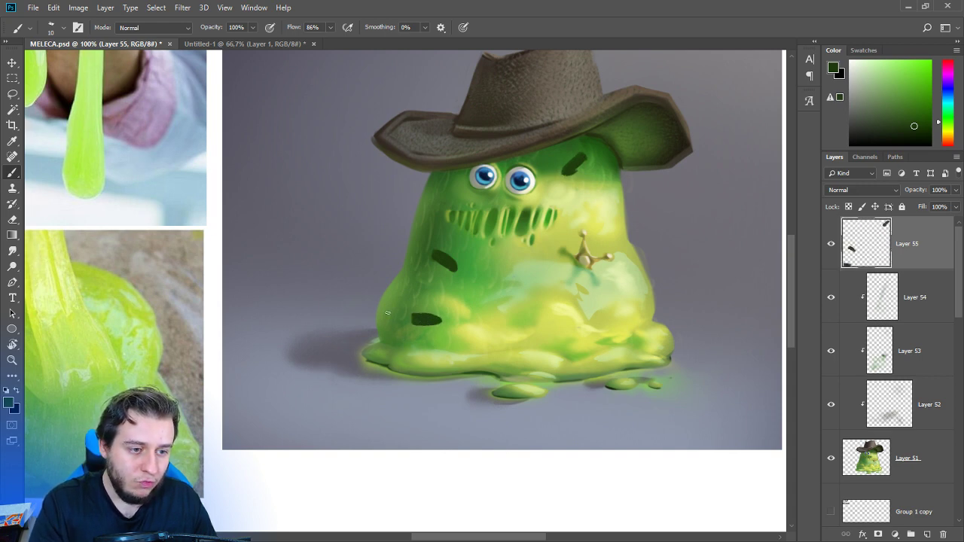
key("ctrl+z")
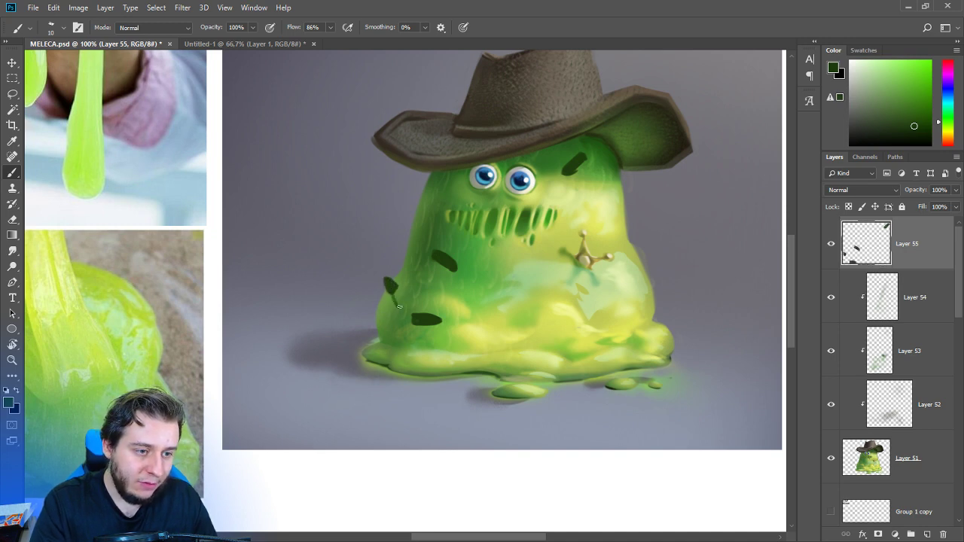
Set the eraser to a chalky brush tip at 20 px and trim the edges of the slime's left-side spots.
key("e")
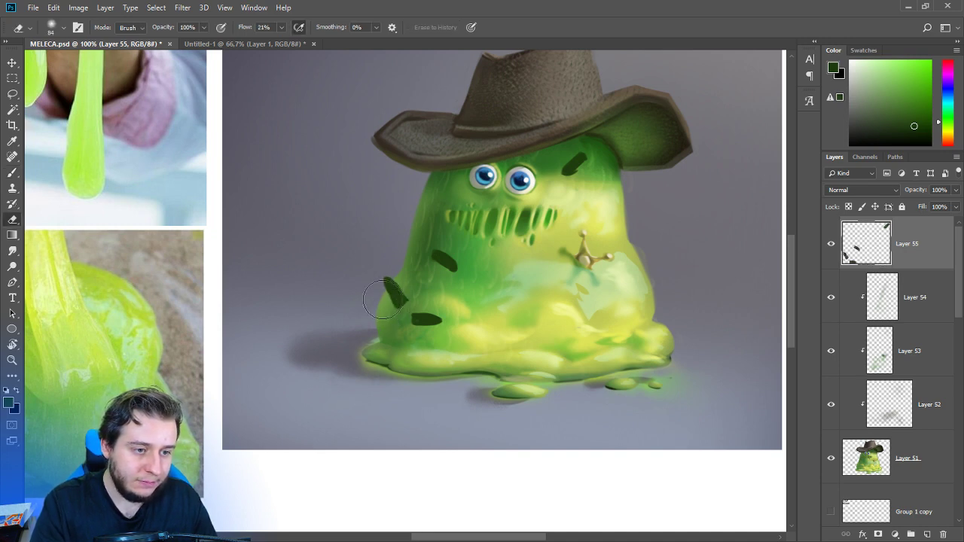
right_click(419, 244)
left_click(378, 274)
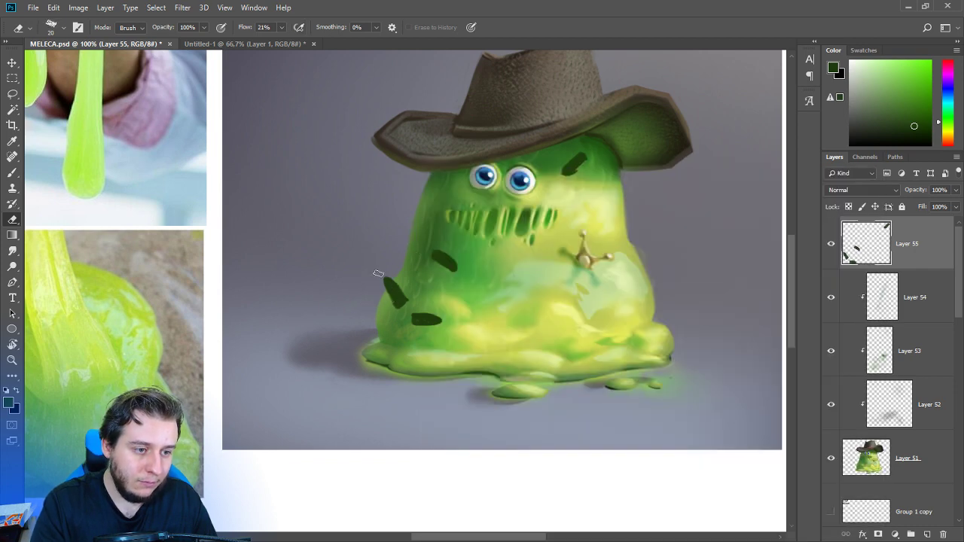
Paint dark green spots at the slime's belly centre and lower-right side, and clean up the spots' edges with the eraser.
key("b")
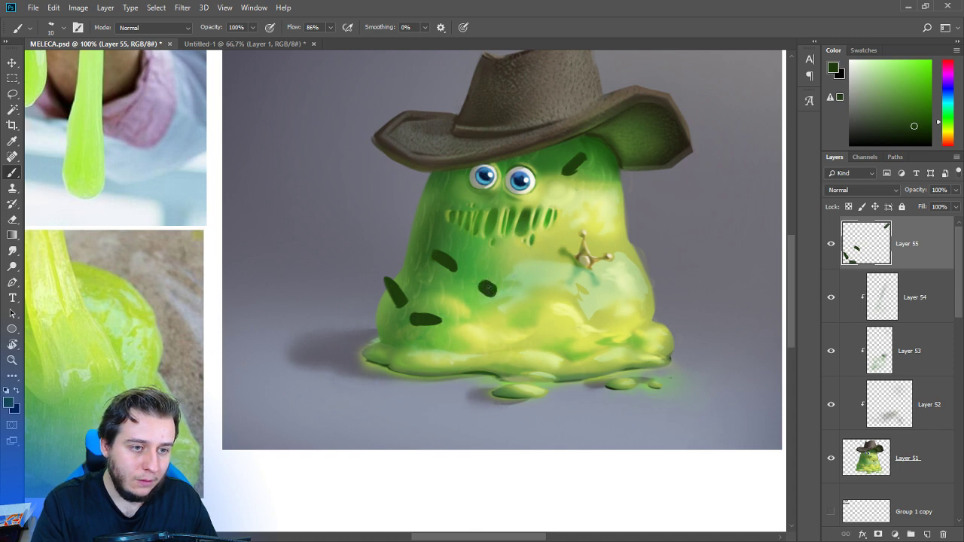
left_click_drag(621, 311, 619, 308)
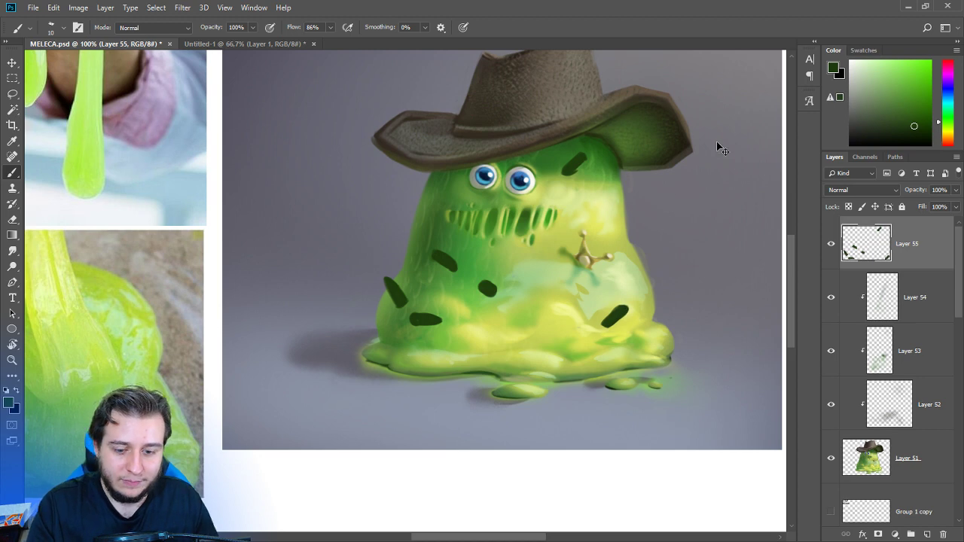
key("ctrl+plus")
left_click_drag(700, 294, 571, 291)
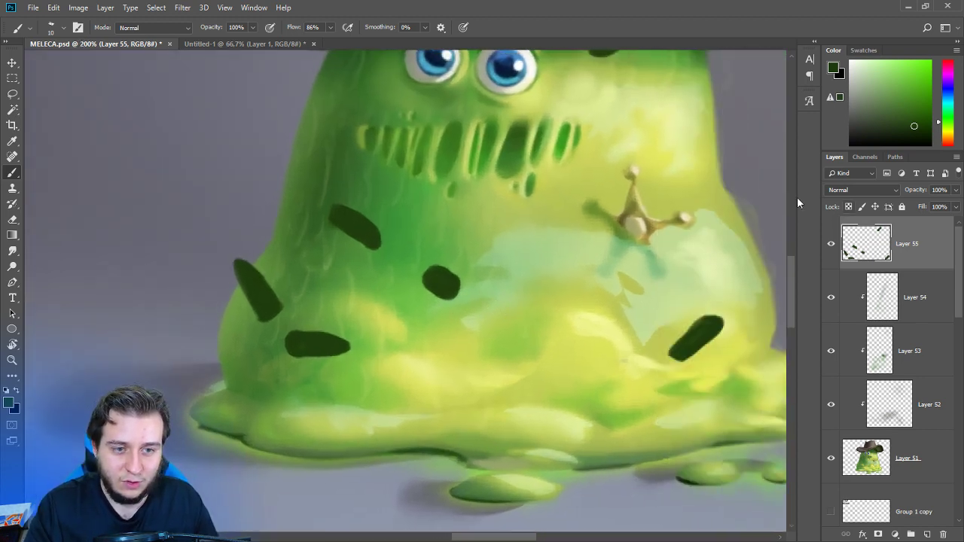
key("e")
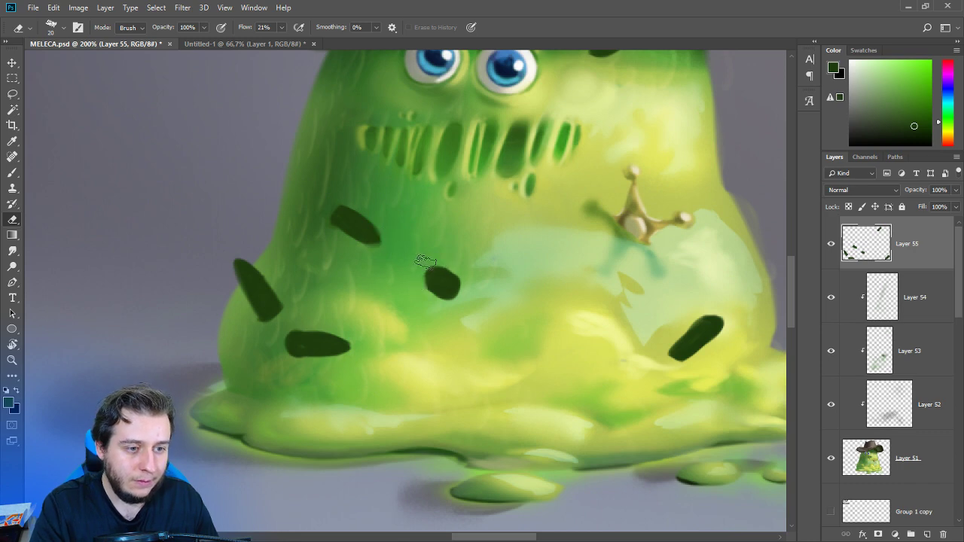
Lock the transparent pixels of Layer 55 and set the paint brush to Chalky Square Painting at 39 px.
left_click(849, 207)
key("ctrl+minus")
key("b")
right_click(527, 226)
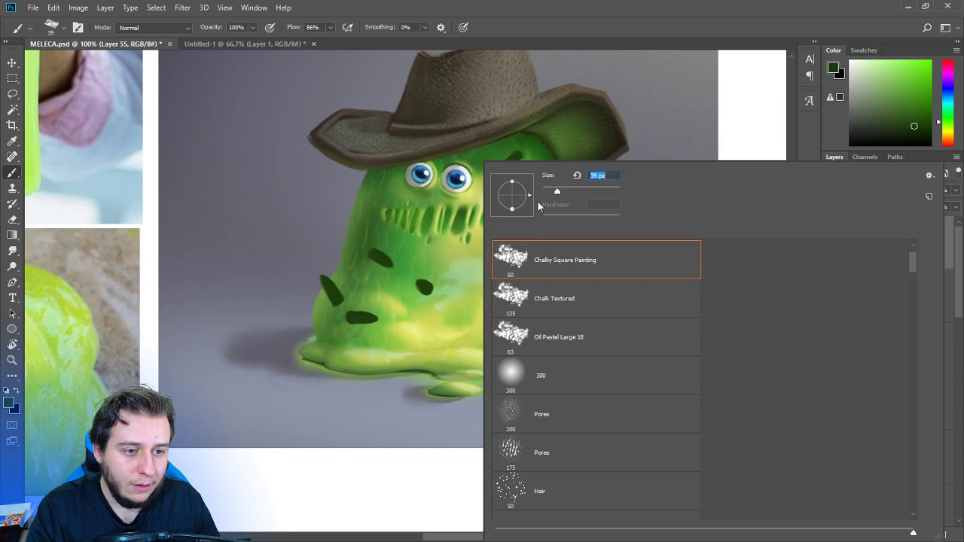
Lighten the spot below the mouth's left side and the belly-centre spot with greens sampled from the surrounding slime.
left_click(396, 286, "alt")
right_click(471, 226)
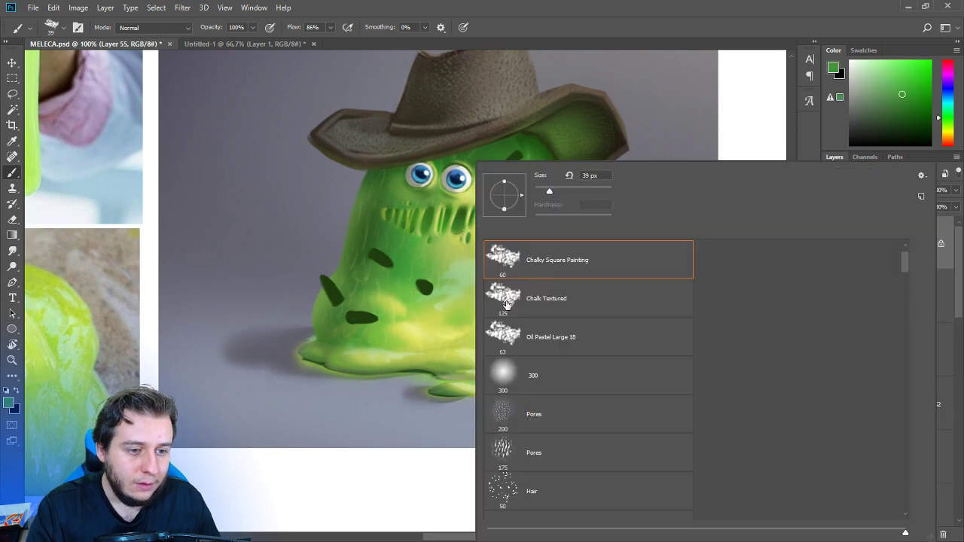
left_click(379, 254)
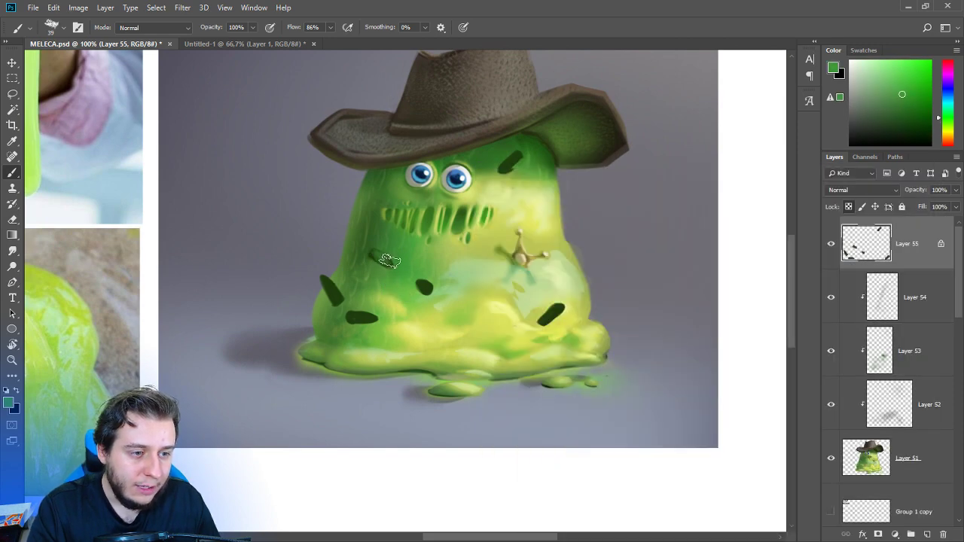
left_click(375, 256, "alt")
left_click_drag(371, 251, 432, 291)
left_click(411, 287, "alt")
left_click(419, 296, "alt")
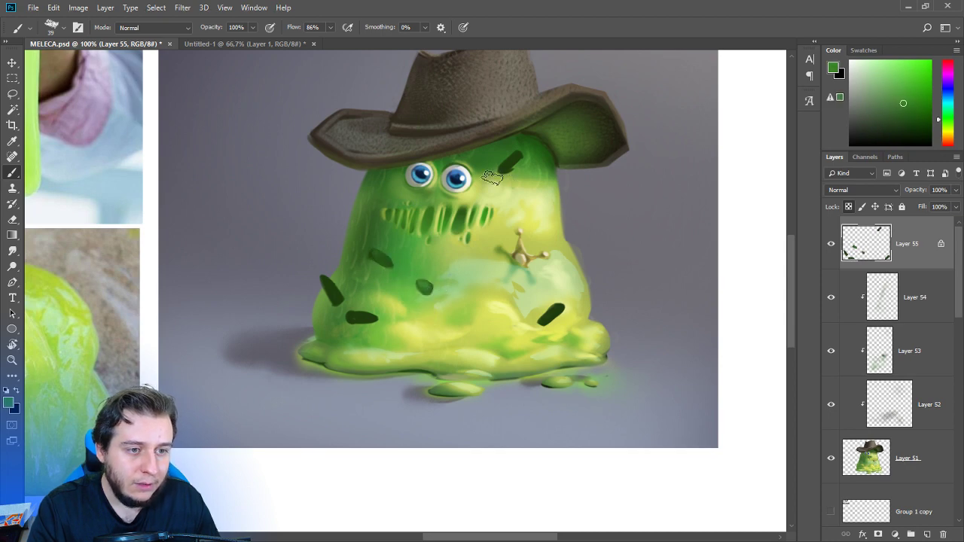
Blend the spot below the hat brim into the slime with sampled mid and dark greens.
left_click_drag(517, 155, 505, 171)
left_click(516, 153, "alt")
left_click(510, 162, "alt")
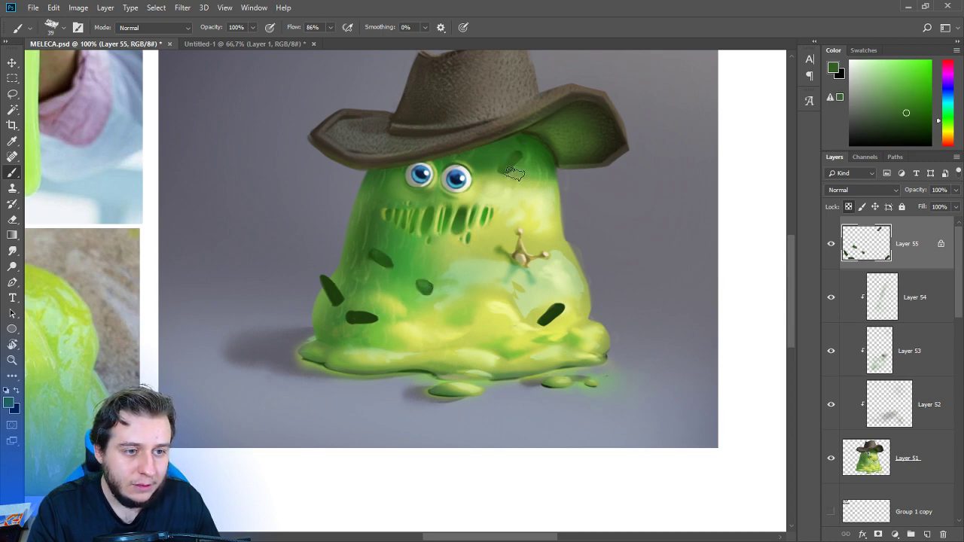
left_click(516, 172, "alt")
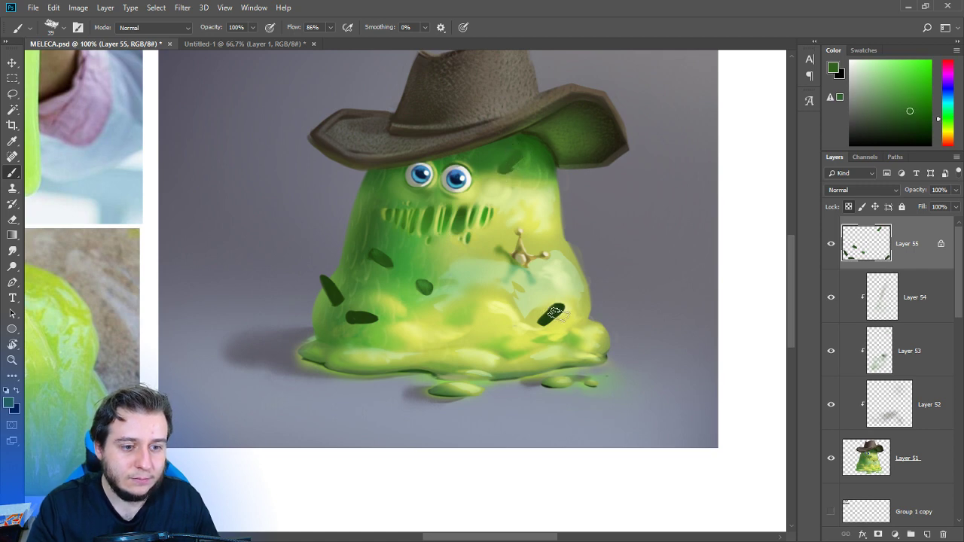
Recolour the slime's lower-right spot with lighter yellow-greens sampled from the spot and the body around it.
left_click(570, 336, "alt")
mouse_move(547, 317)
left_mouse_down()
mouse_move(562, 305)
mouse_move(556, 310)
left_mouse_up()
left_click(554, 308, "alt")
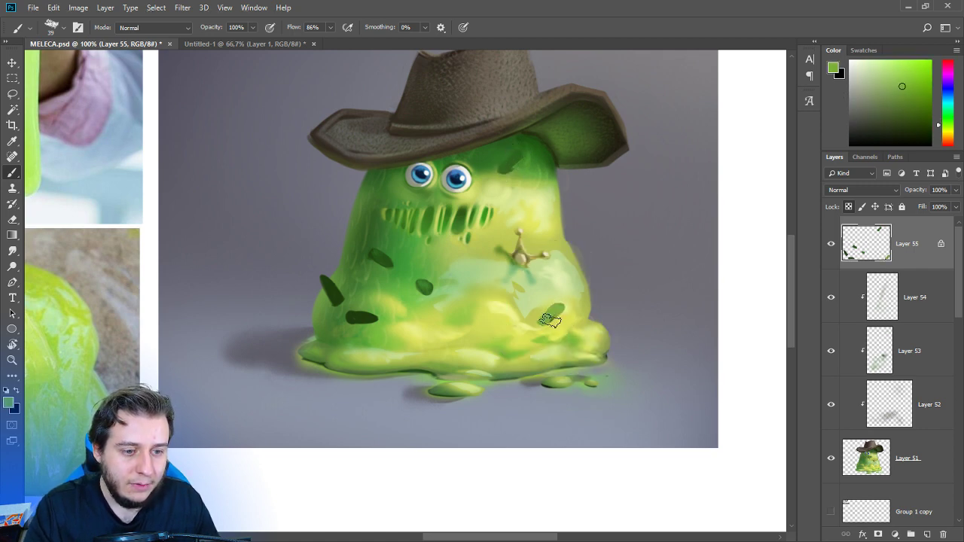
left_click(511, 285, "alt")
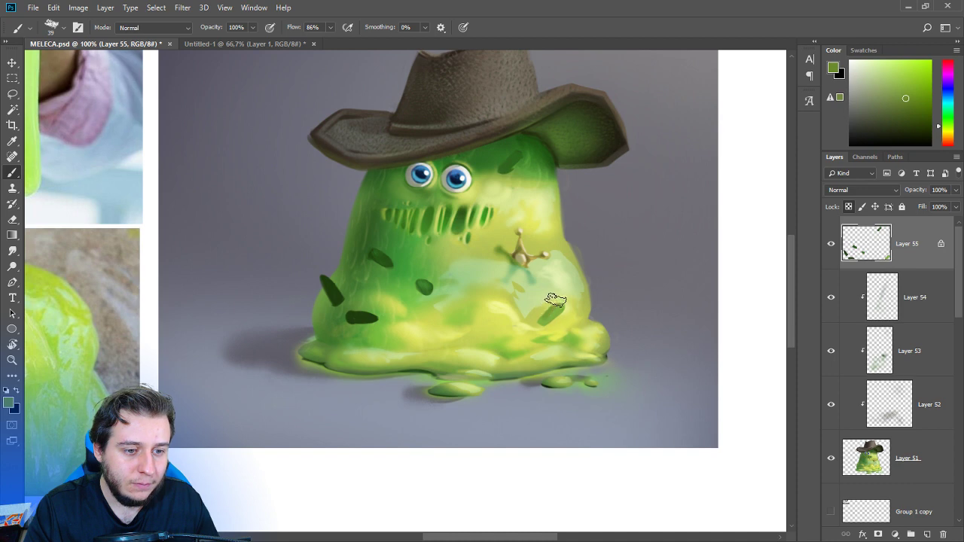
Undo the last brush stroke and repaint the dark pieces embedded in the slime with sampled dark greens.
key("ctrl+z")
left_click(360, 317, "alt")
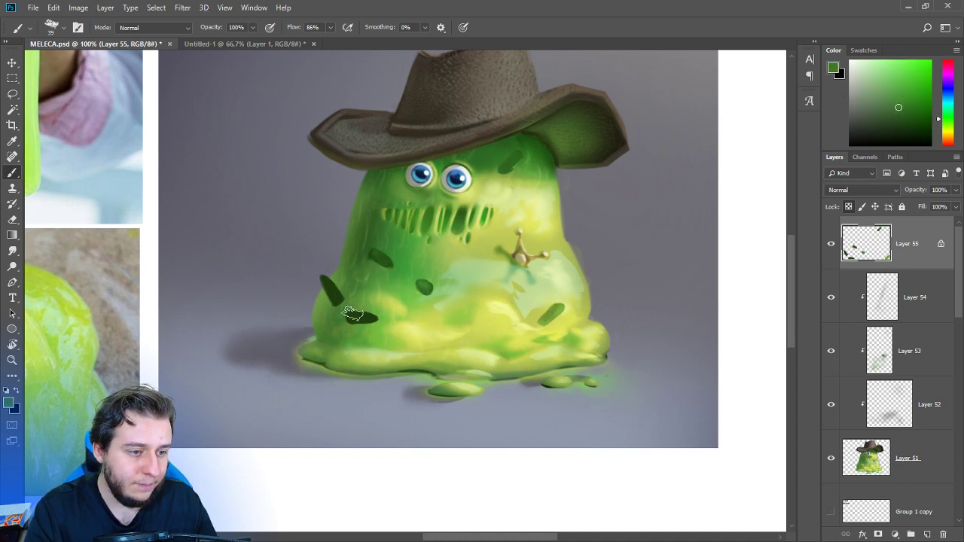
left_click(364, 318, "alt")
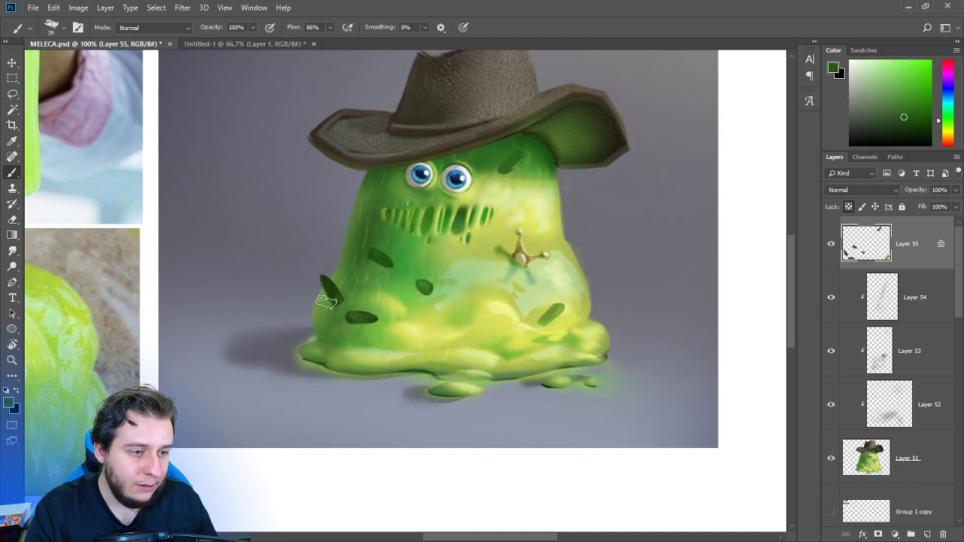
left_click(361, 342, "alt")
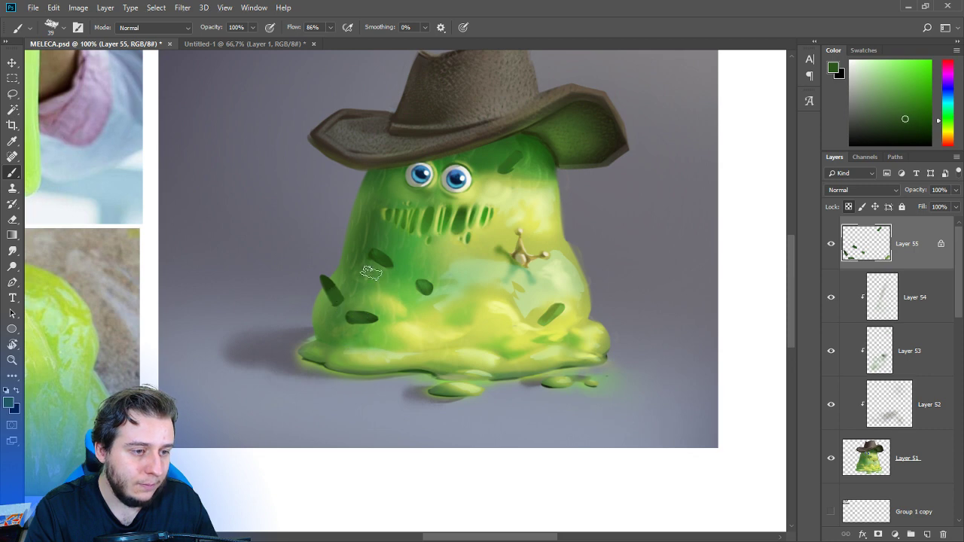
Paint the piece sticking out of the slime's left side with beige tones sampled from the star-shaped bone, reducing the brush to 12 px.
left_click(525, 288, "alt")
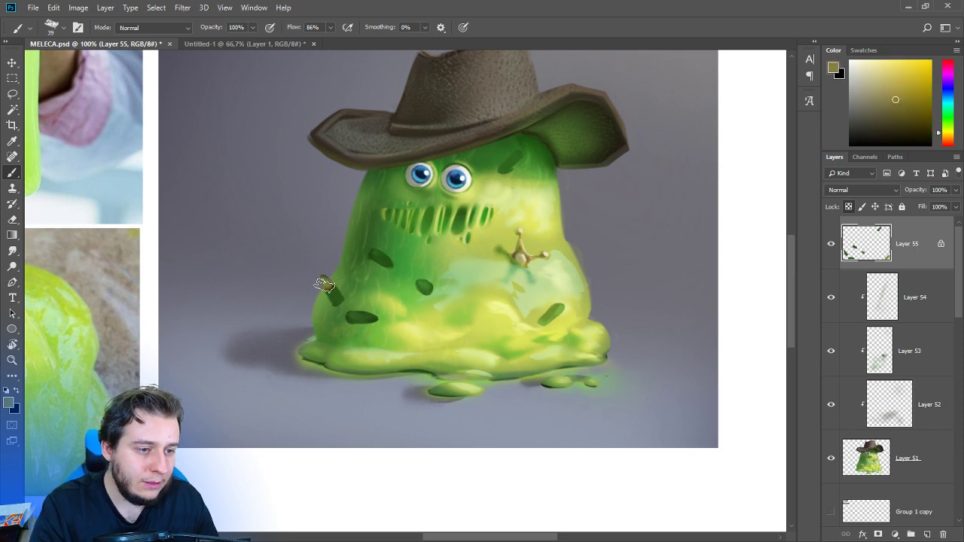
left_click(520, 243, "alt")
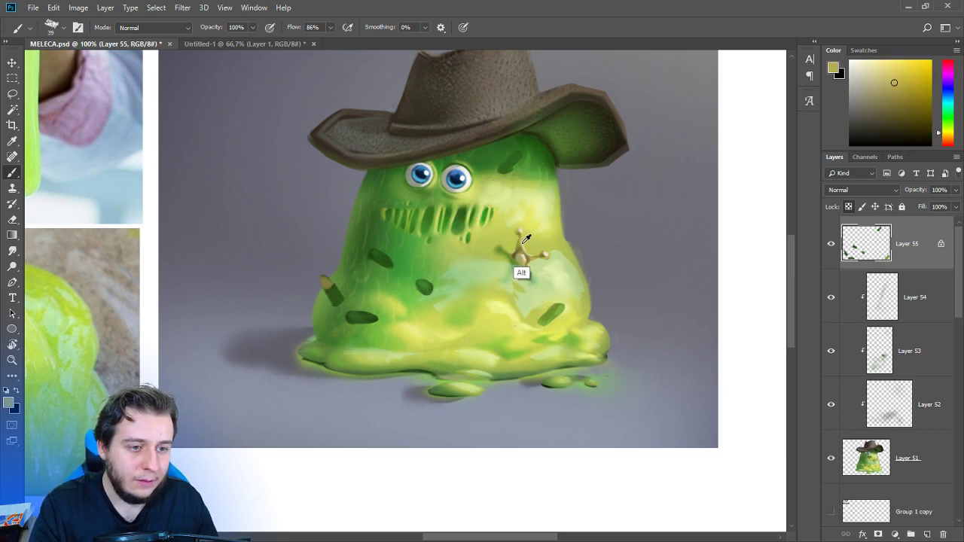
right_click(396, 221)
left_click(328, 282)
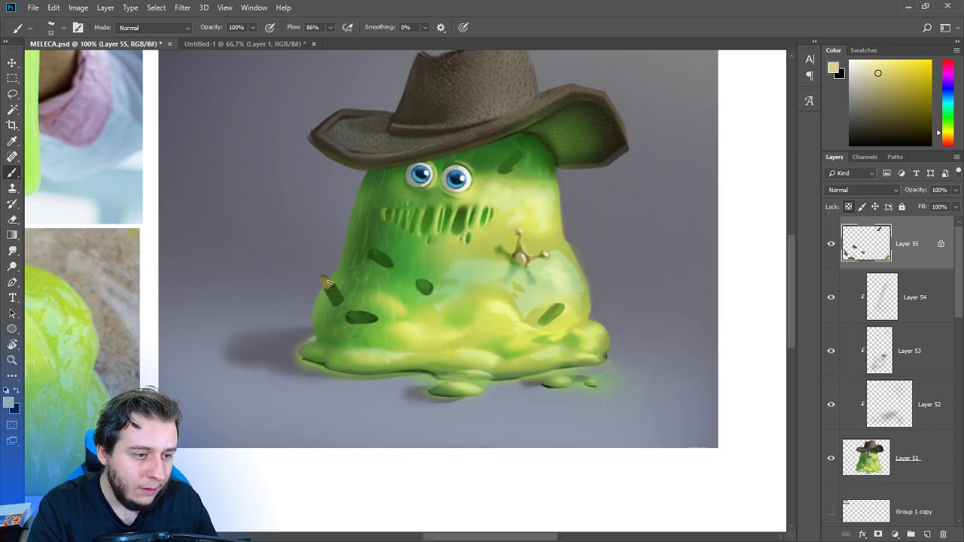
Brighten the protruding bone tip with a light lavender and white highlights, using the brush at 5 px for the finest strokes.
left_click(323, 271, "alt")
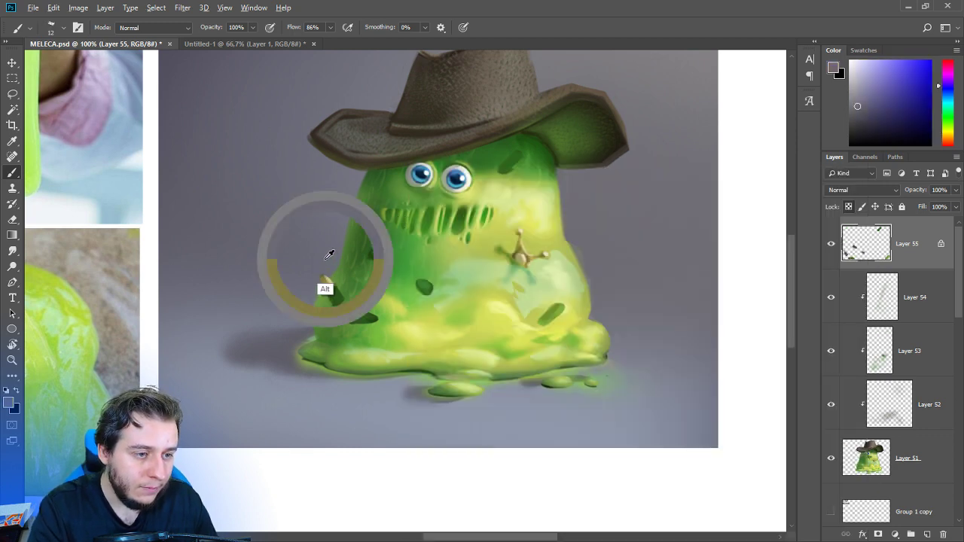
left_click(864, 80)
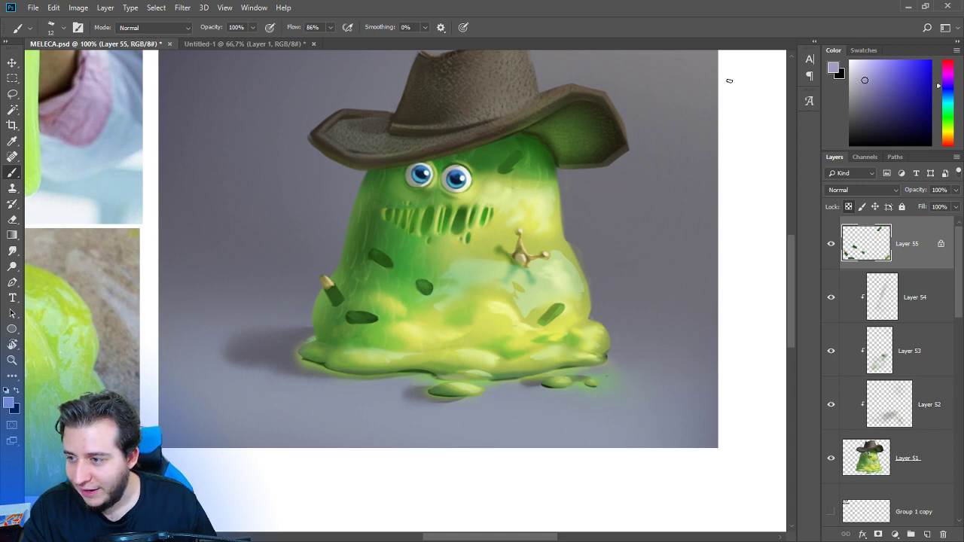
left_click(330, 274, "alt")
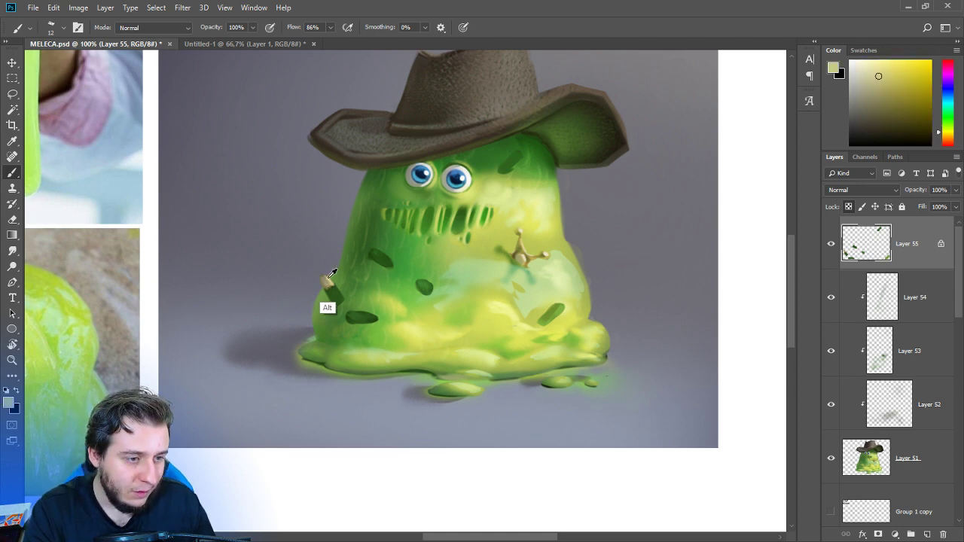
key("d")
key("x")
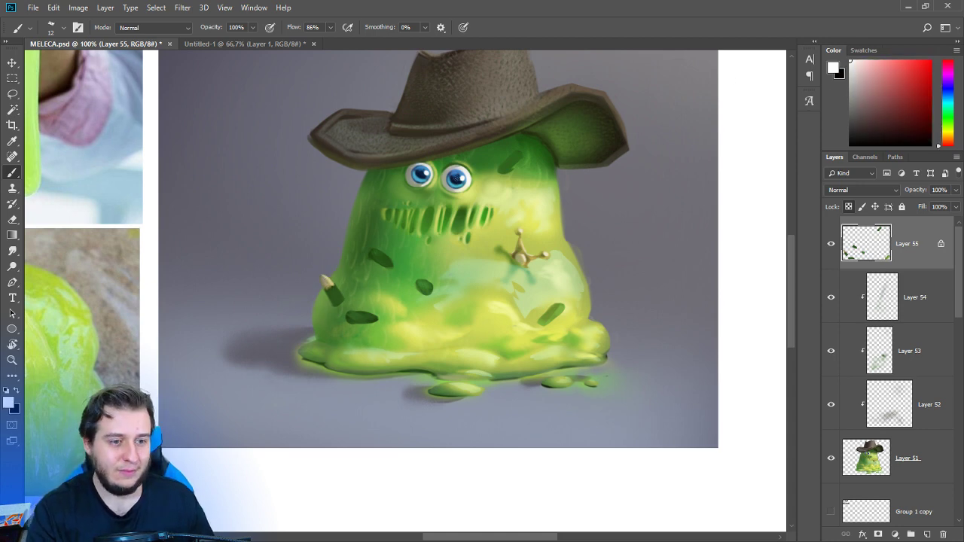
right_click(461, 196)
key("Return")
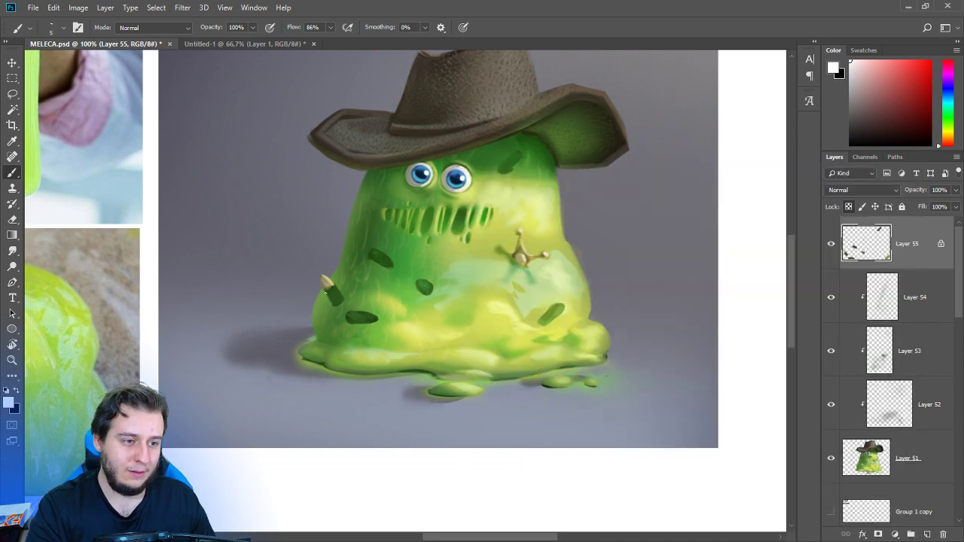
Shade the bone tip with muted olive and beige tones sampled from the tip and the star-shaped bone.
left_click(330, 282, "alt")
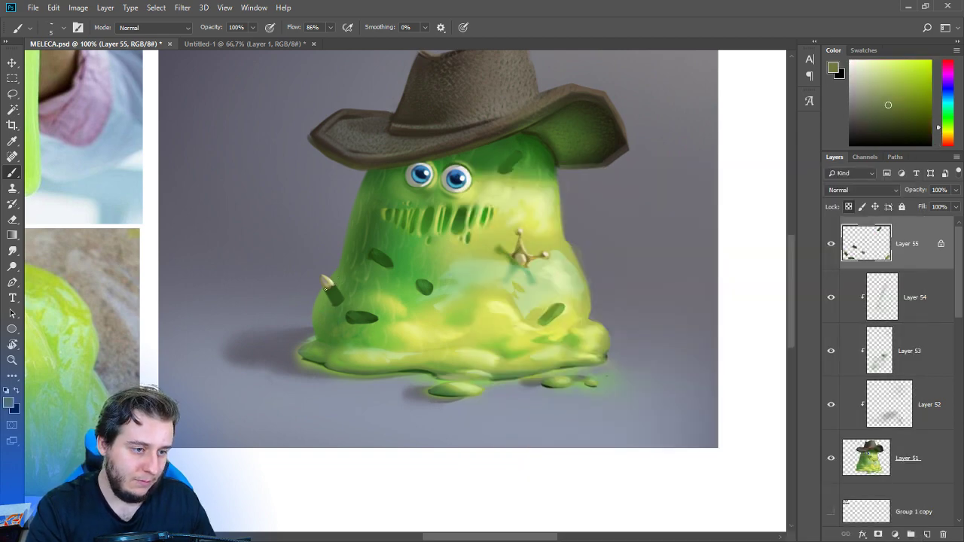
left_click(515, 256, "alt")
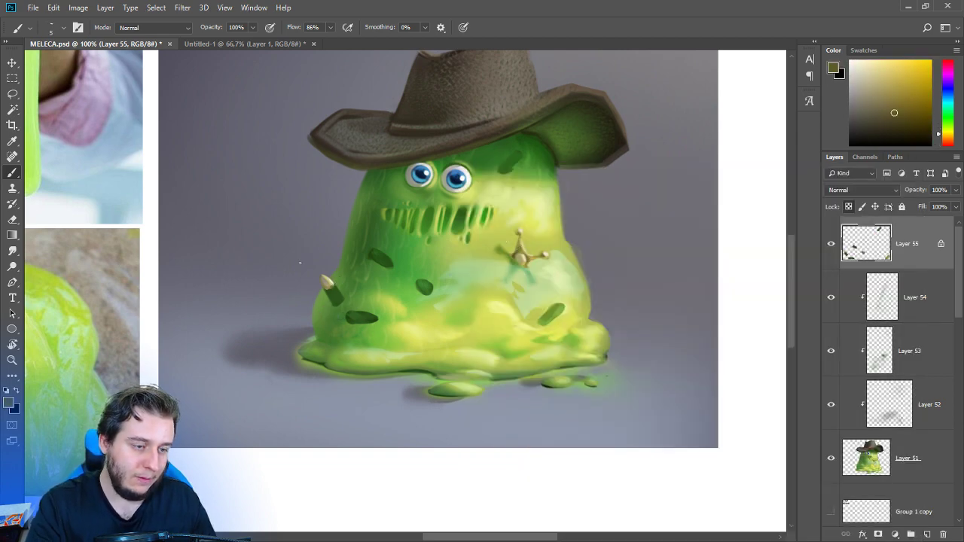
left_click(329, 282, "alt")
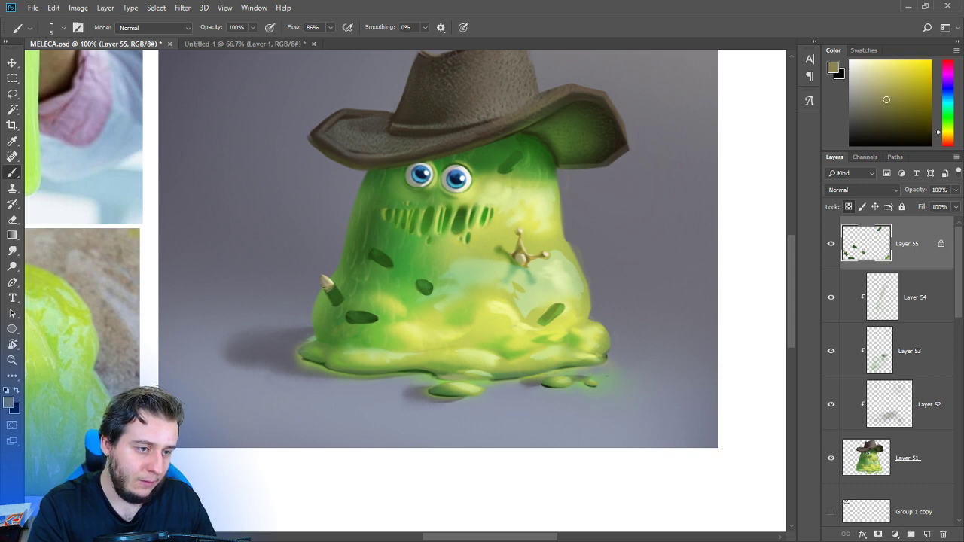
Blend the submerged part of the bone into the slime with the soft round brush at 20 px and a sampled green.
left_click(323, 294, "alt")
right_click(378, 337)
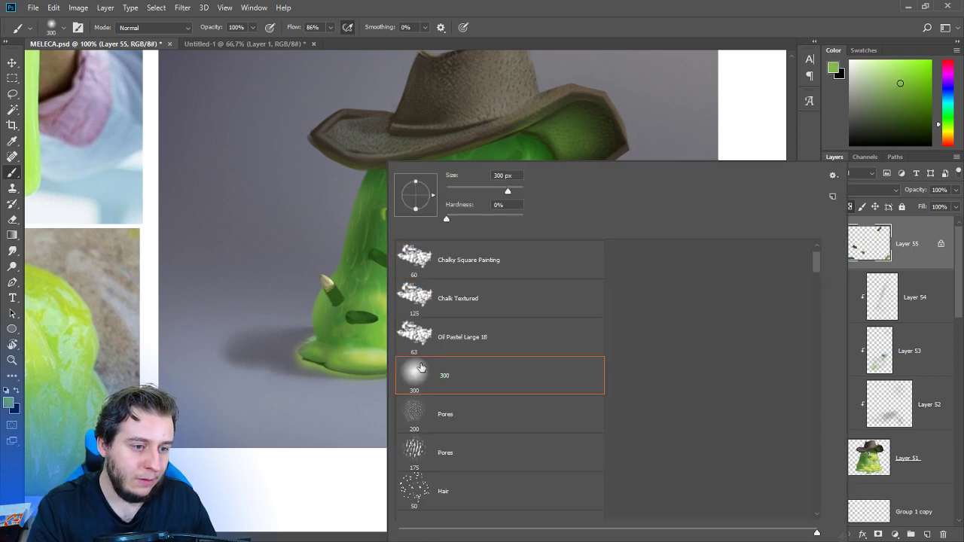
left_click_drag(456, 194, 453, 194)
left_click(322, 295, "alt")
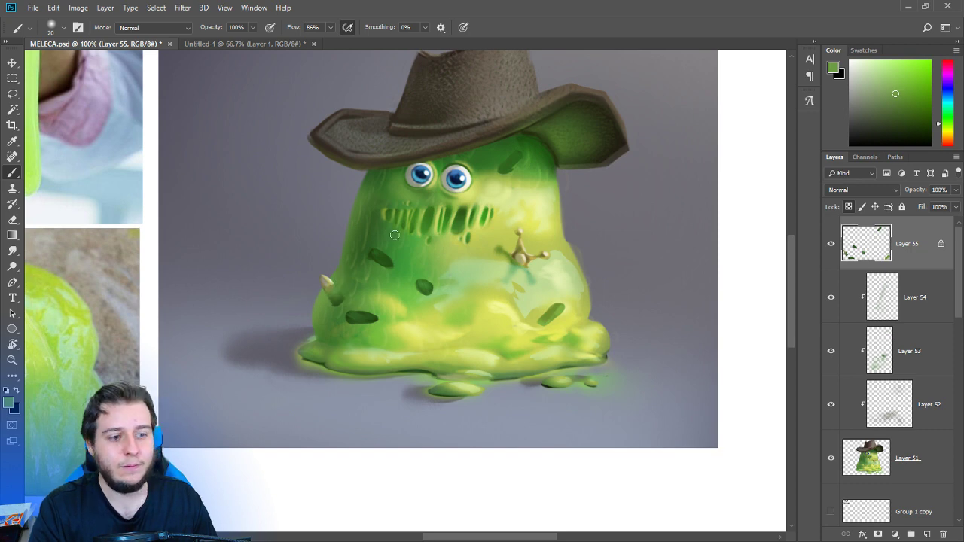
Shade the base of the bone tip using a 4 px textured brush and dark brown adjusted from the star-shaped bone's colour, saving the document.
right_click(394, 235)
left_click(452, 260)
left_click(341, 298, "alt")
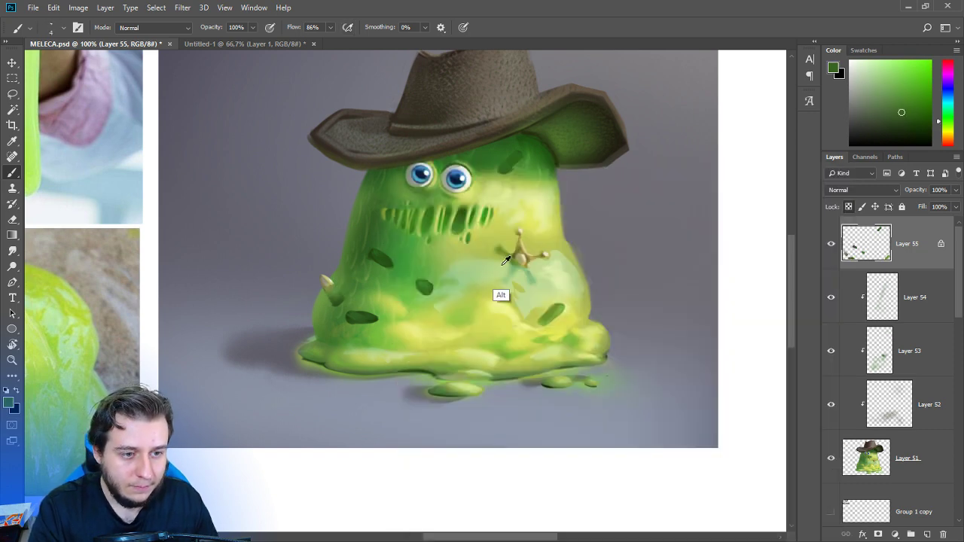
left_click(519, 250, "alt")
left_click(900, 121)
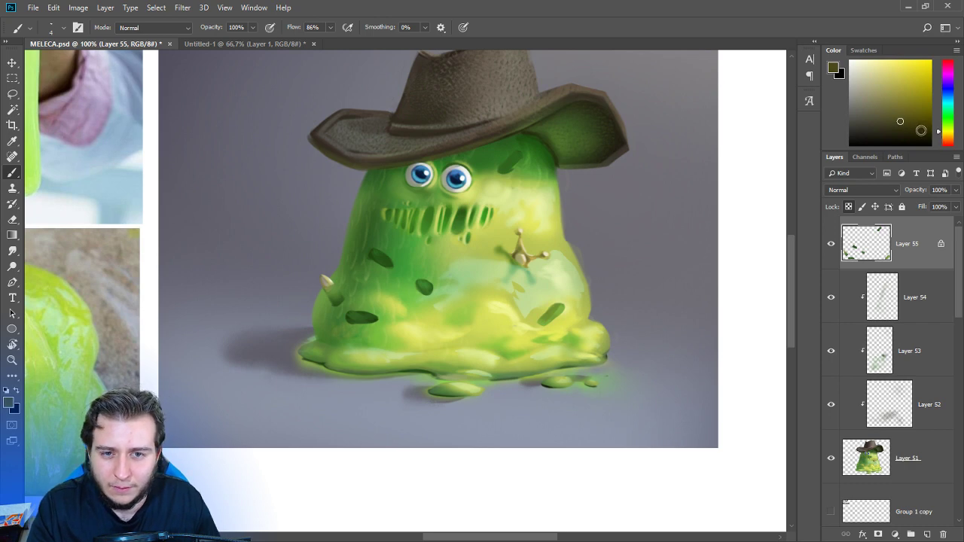
left_click(900, 126)
left_click_drag(938, 132, 939, 136)
left_click(902, 126)
key("ctrl+s")
left_click_drag(484, 275, 527, 283)
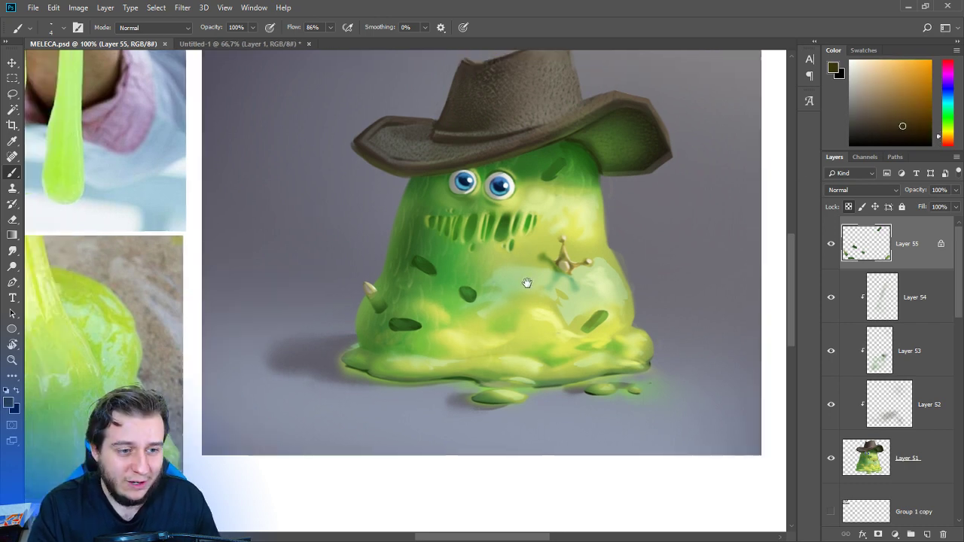
key("ctrl+plus")
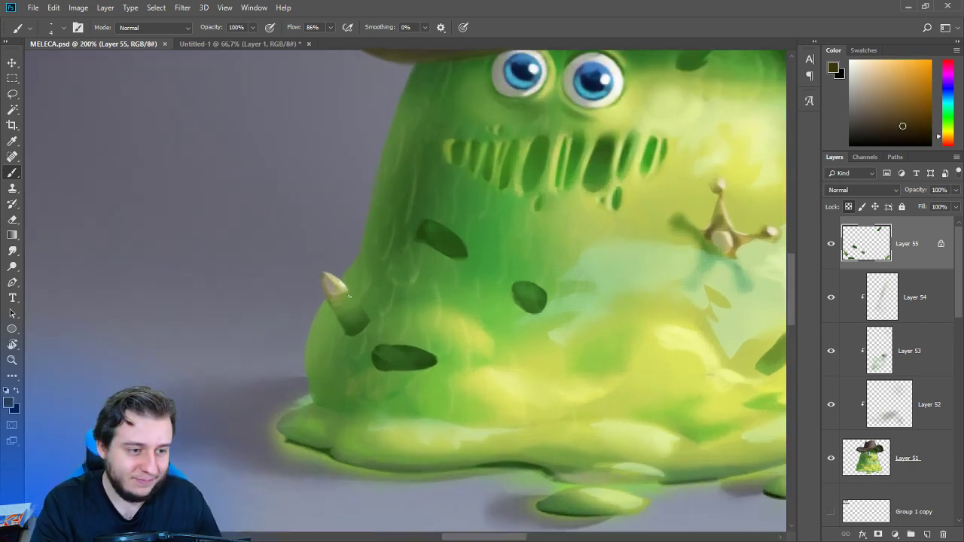
left_click_drag(330, 303, 337, 302)
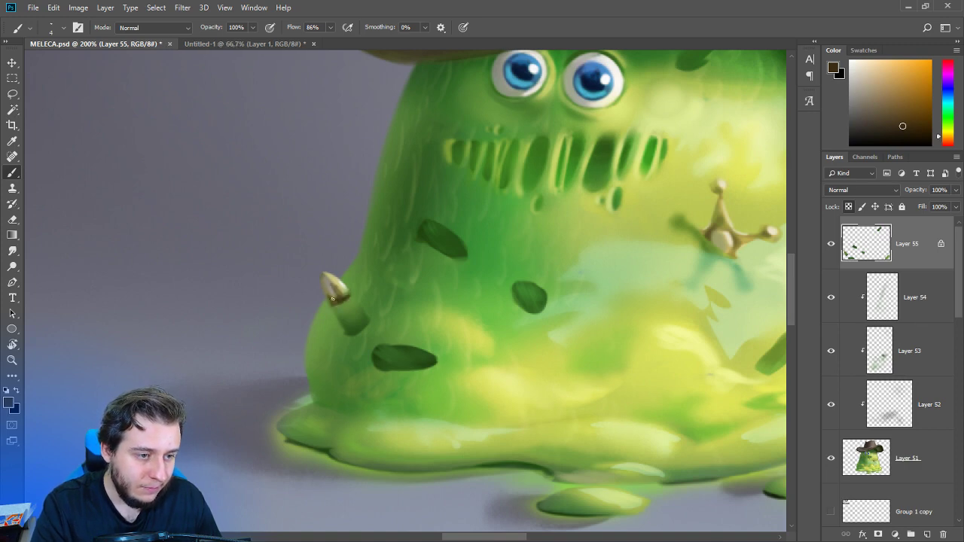
Smudge the brown shading on the bone tip with the 17 px Smudge brush to soften it.
left_click(13, 251)
right_click(376, 234)
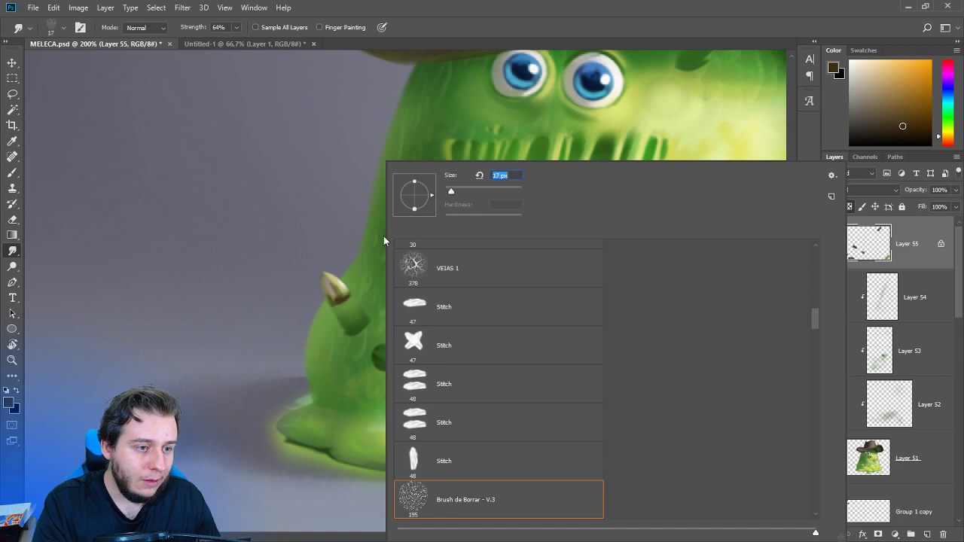
left_click(341, 291)
key("ctrl+minus")
key("ctrl+plus")
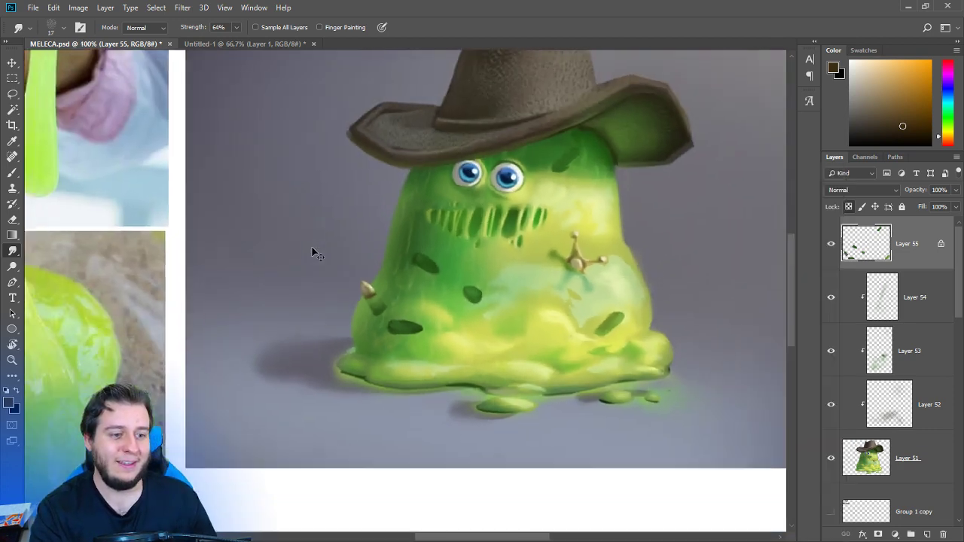
Paint ring and contour details in sampled dark greens on the bone's submerged base and the pieces embedded across the slime's body.
key("b")
left_click(351, 334, "alt")
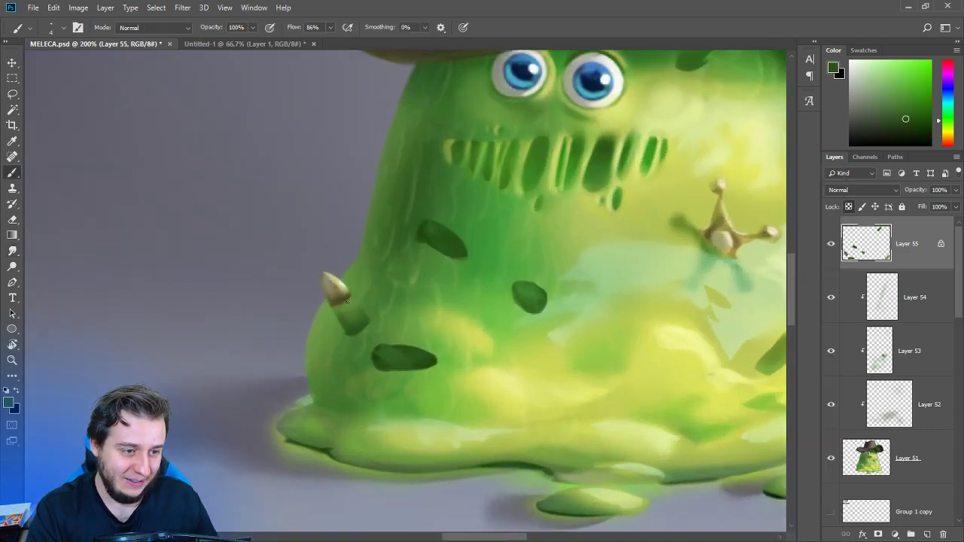
left_click(377, 359, "alt")
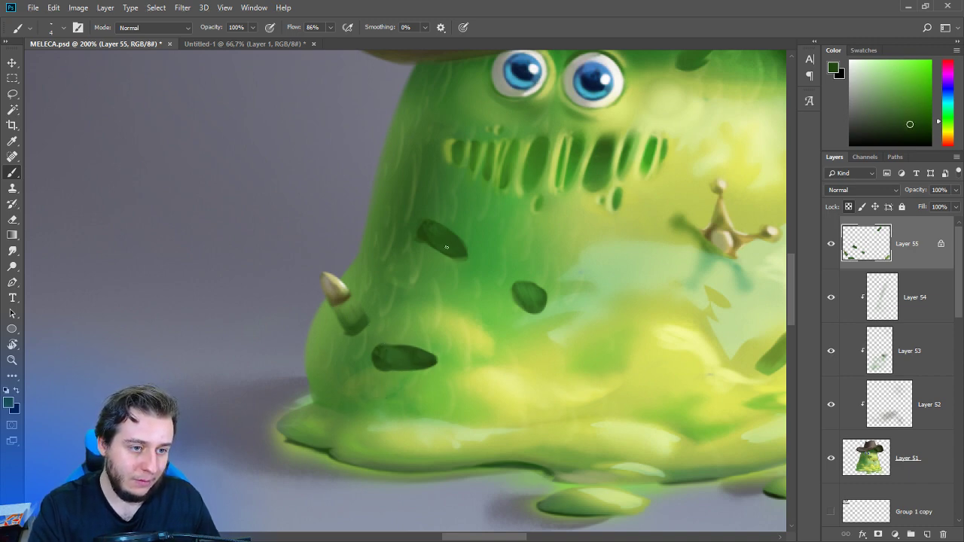
left_click_drag(605, 301, 409, 299)
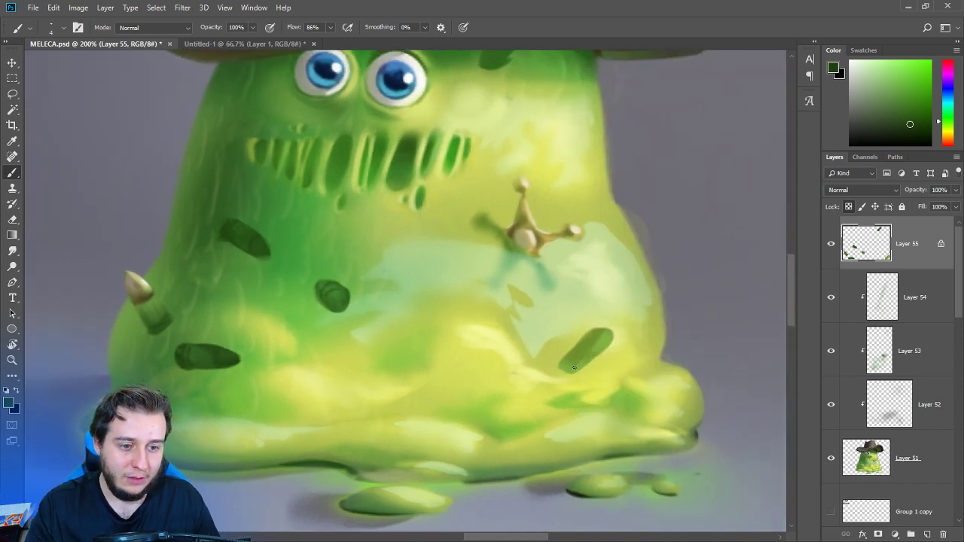
left_click(572, 359, "alt")
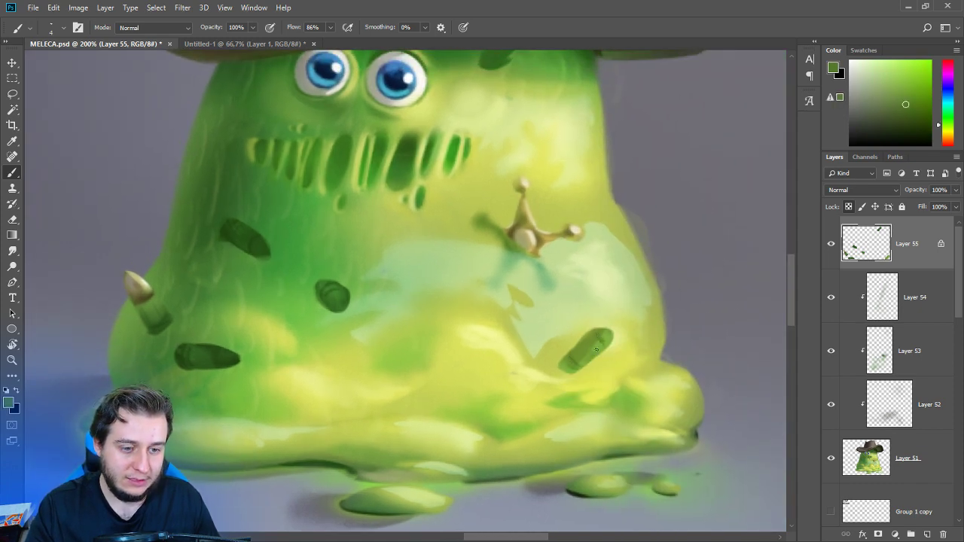
Add dark and light green details to the embedded piece beneath the hat brim using colours sampled from it.
key("ctrl+minus")
left_click_drag(473, 264, 474, 290)
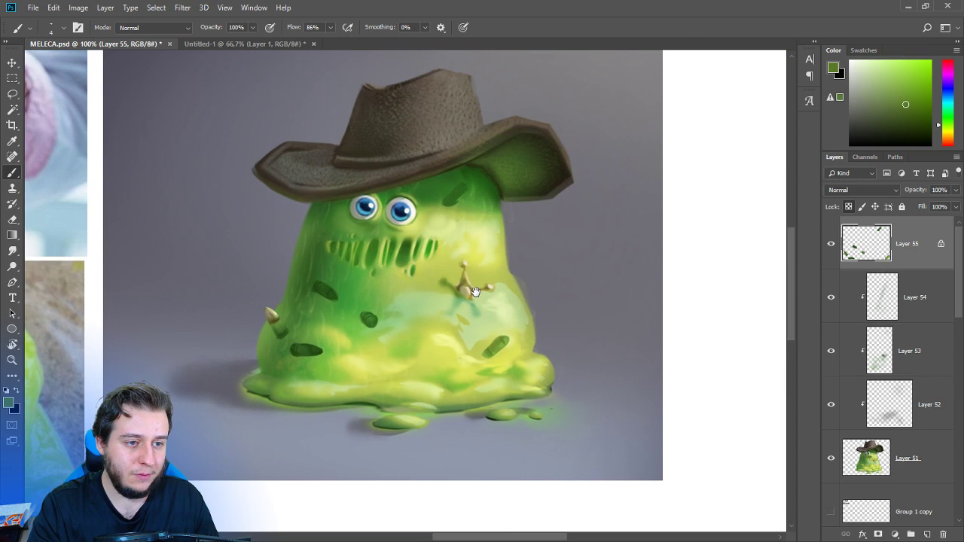
left_click(461, 194, "alt")
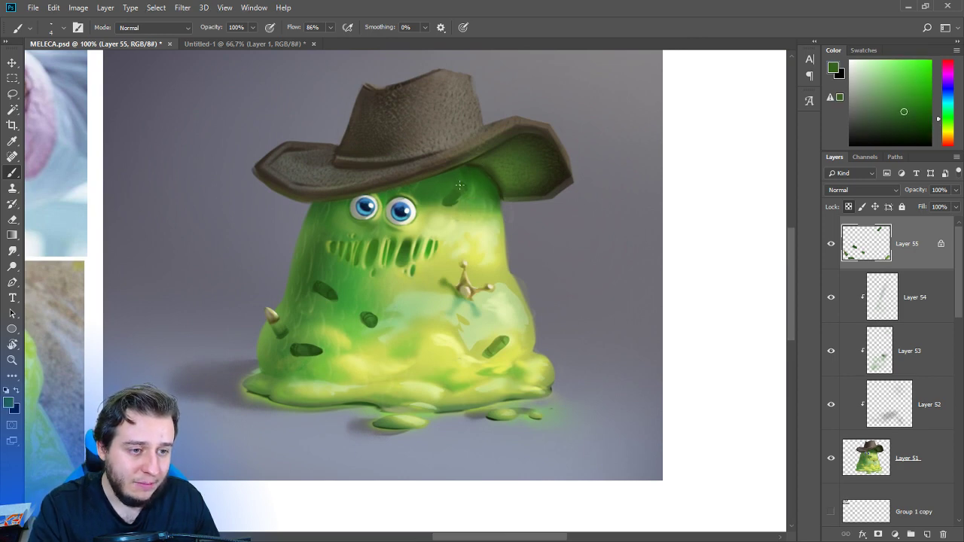
left_click(454, 199, "alt")
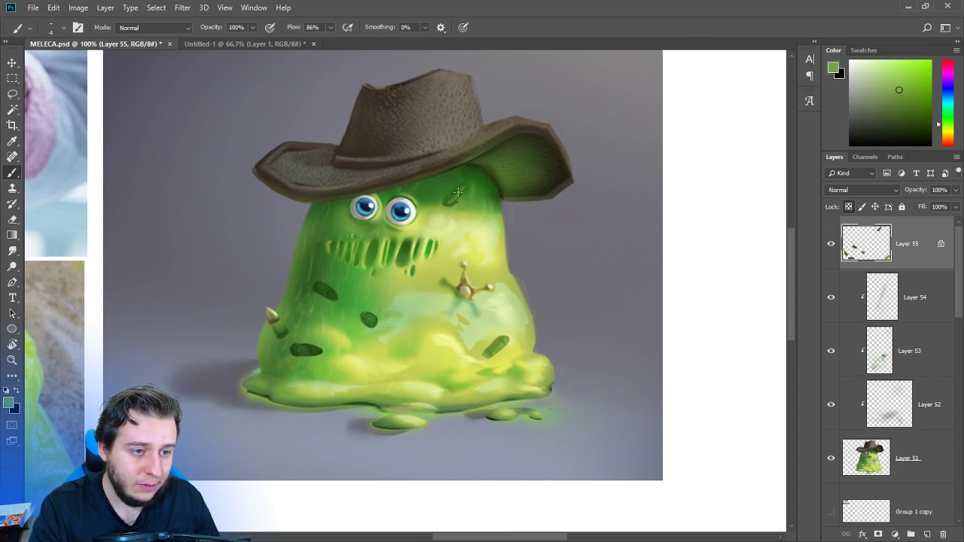
Smudge the embedded pieces into the slime with the layer's transparent pixels unlocked, using the Smudge brush at 17 px and 48 px.
left_click(13, 250)
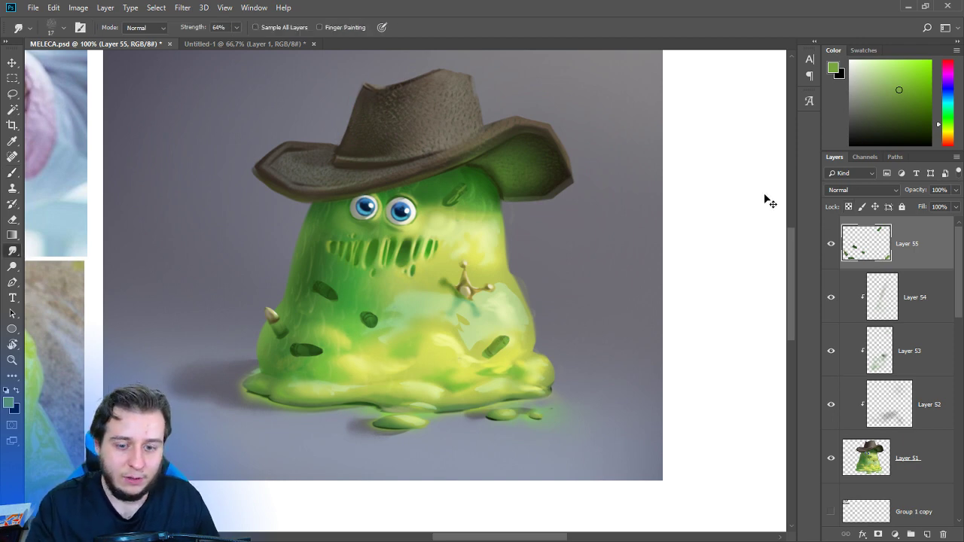
key("ctrl+plus")
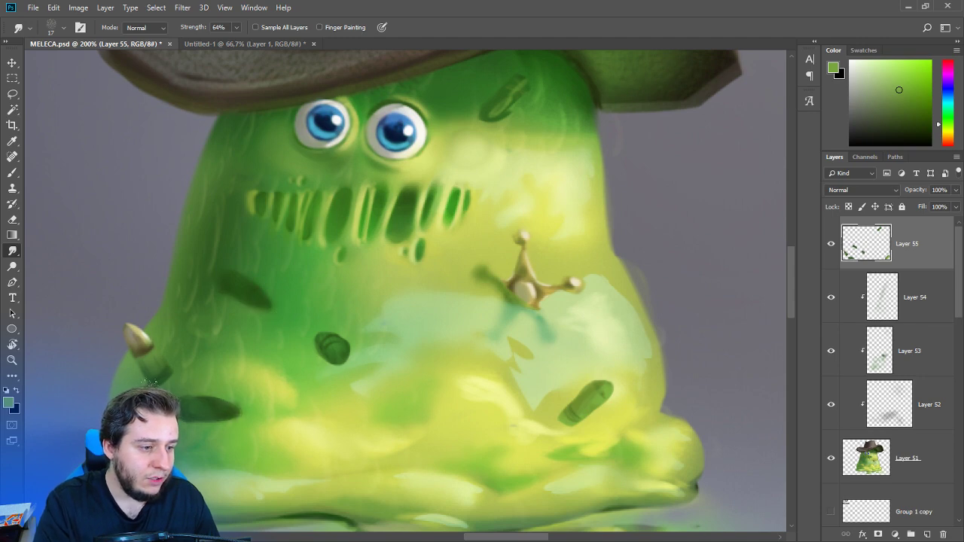
left_click_drag(323, 347, 325, 360)
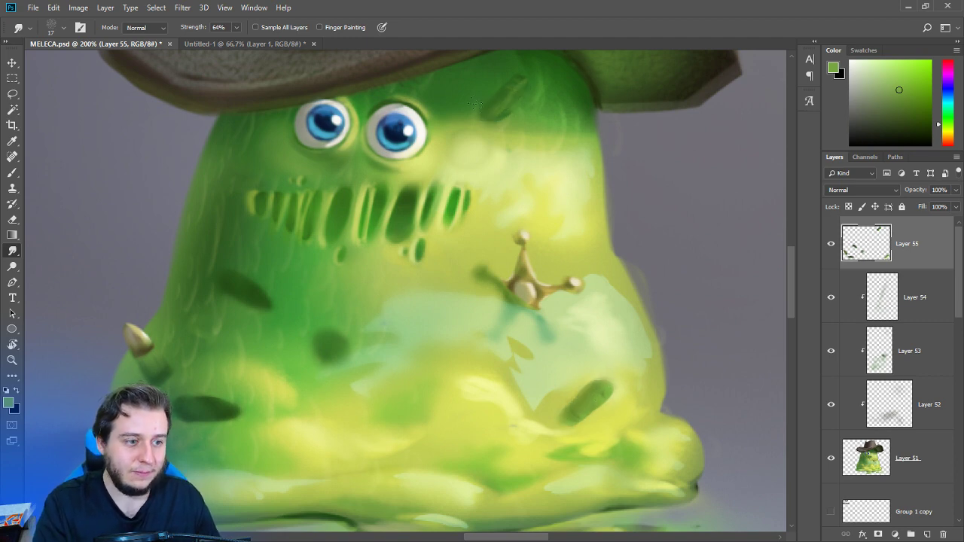
key("ctrl+minus")
right_click(465, 162)
left_click(544, 187)
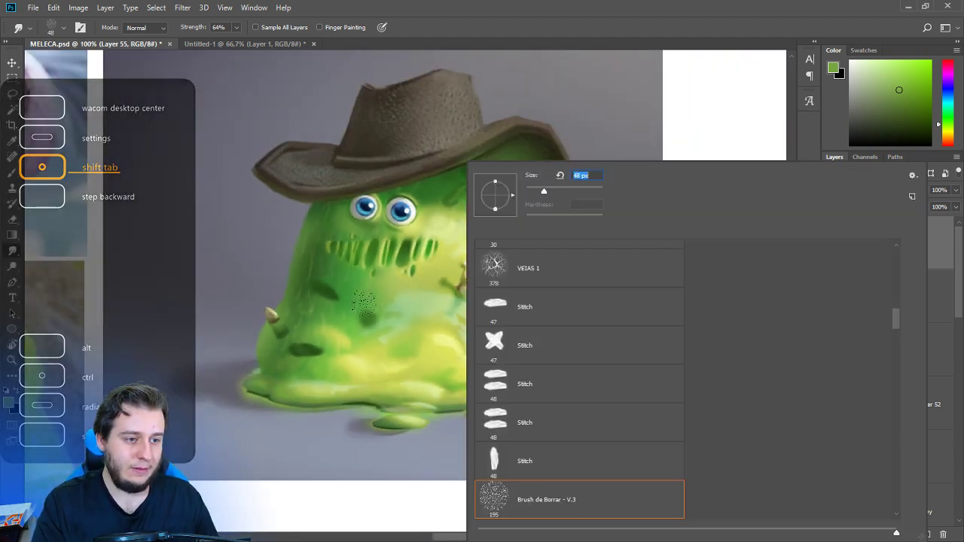
key("Escape")
Recolour the embedded pieces on the slime's left side with sampled greens, using the soft round 300 brush at 42 px.
key("b")
left_click(375, 344, "alt")
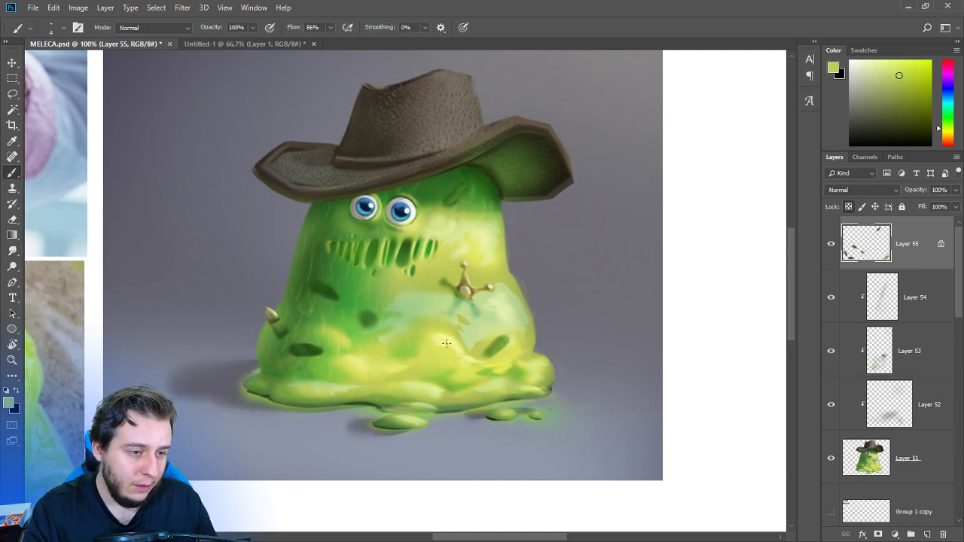
key("r")
left_click_drag(447, 343, 412, 357)
right_click(437, 316)
left_click(454, 353)
left_click(457, 369)
left_click(499, 191)
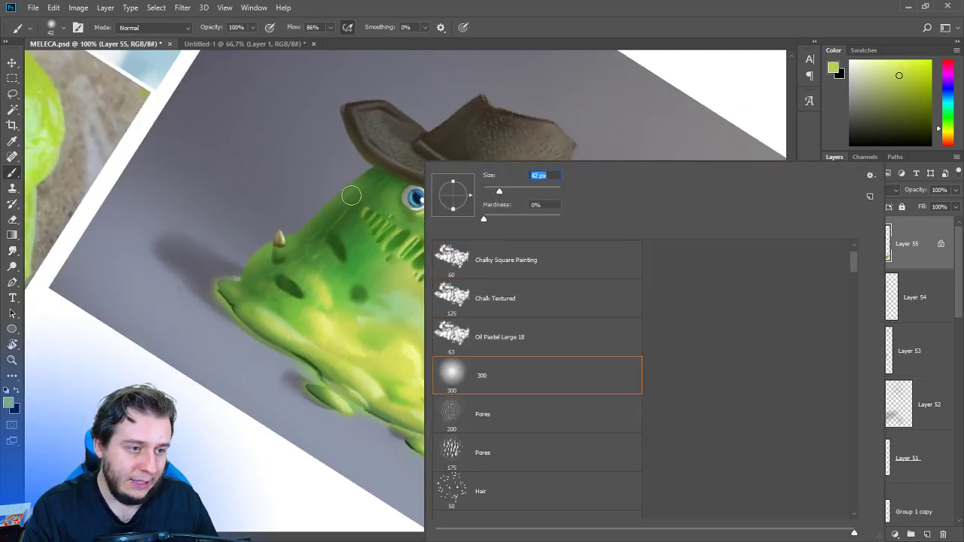
left_click(350, 259)
left_click(354, 272, "alt")
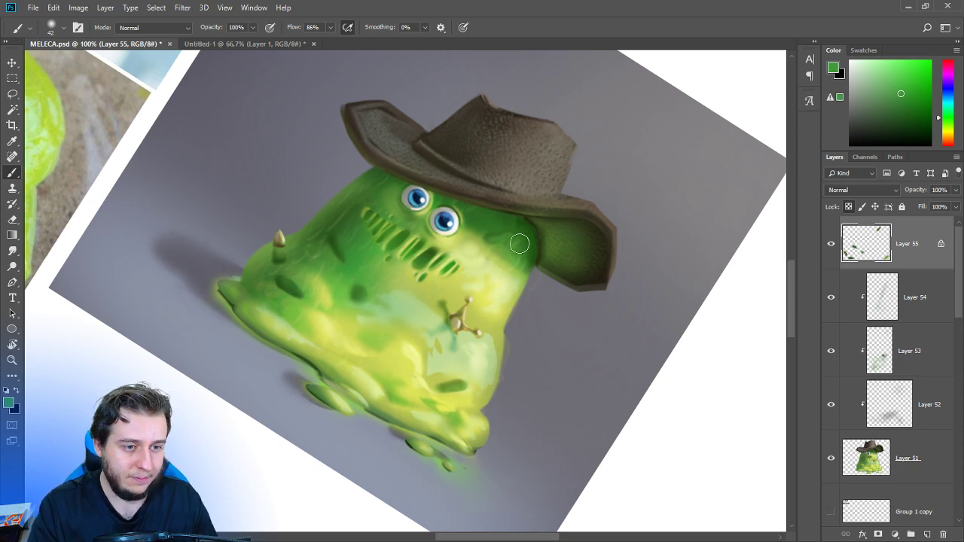
Tint the embedded piece on the slime's lower right with yellow and olive greens sampled from the surrounding body.
key("r")
left_click_drag(546, 276, 524, 193)
key("b")
left_click(513, 345, "alt")
left_click_drag(518, 329, 497, 345)
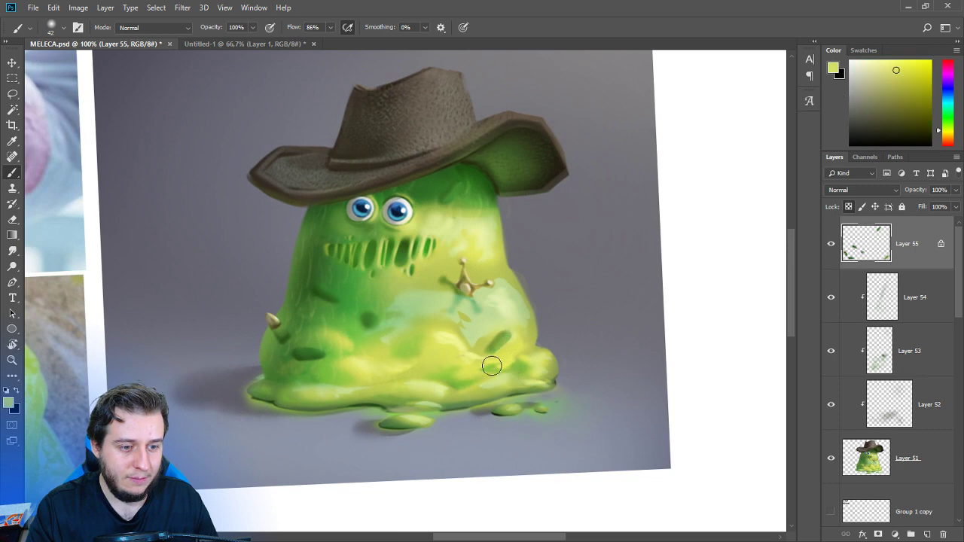
left_click(454, 316, "alt")
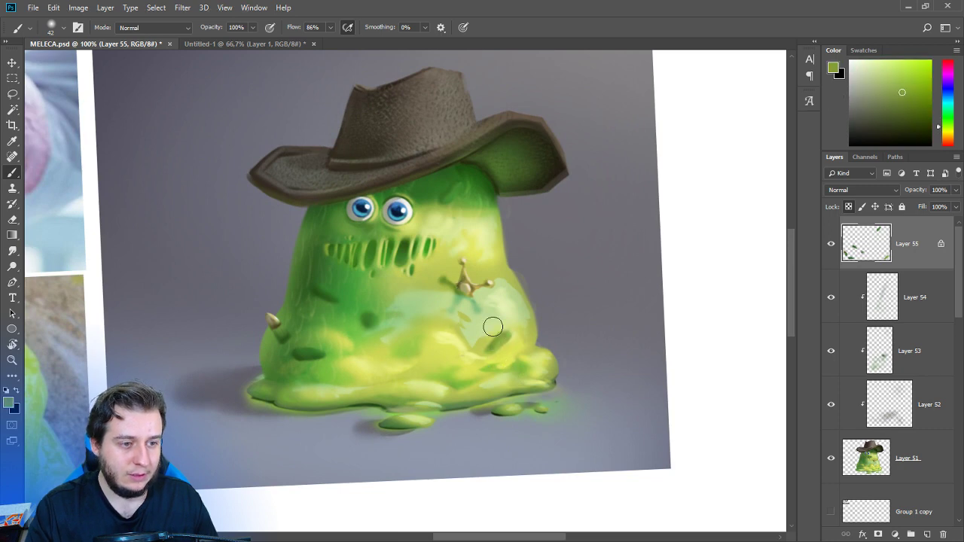
Darken the embedded piece beneath the hat brim with dark greens sampled from the painting.
key("ctrl+minus")
key("ctrl+minus")
key("ctrl+plus")
key("ctrl+plus")
key("r")
left_click_drag(492, 329, 486, 426)
key("ctrl+plus")
mouse_move(378, 368)
left_mouse_down()
mouse_move(426, 414)
mouse_move(433, 441)
left_mouse_up()
key("b")
left_click(375, 420, "alt")
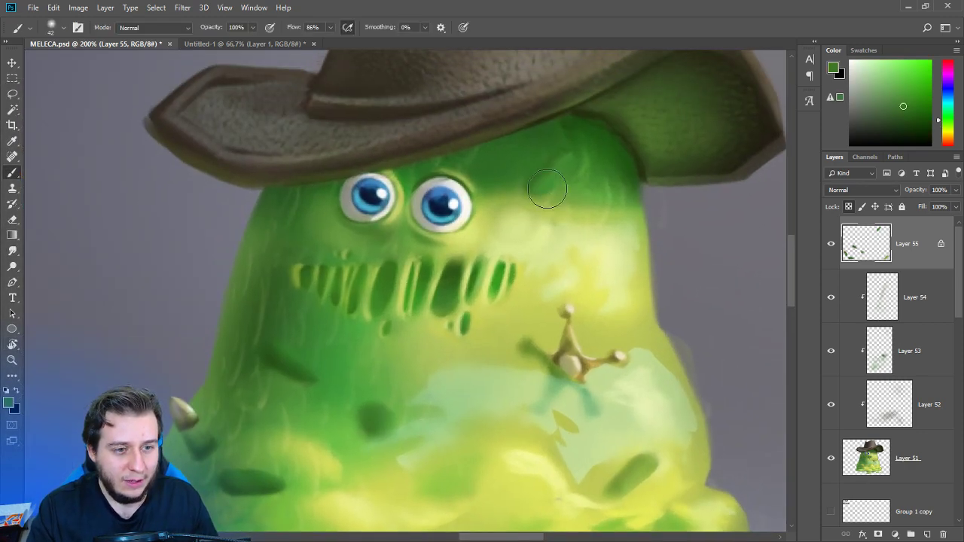
left_click(572, 150, "alt")
mouse_move(558, 148)
left_mouse_down()
mouse_move(519, 181)
mouse_move(555, 152)
left_mouse_up()
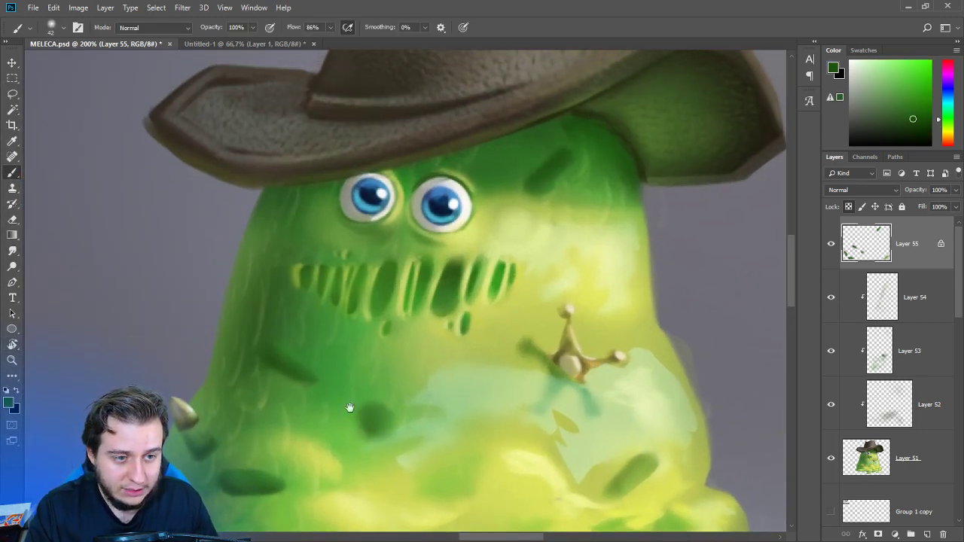
Set the brush to Chalky Square Painting at 15 px, unlock the layer's transparent pixels and switch to the Eraser.
left_click_drag(351, 408, 513, 306)
right_click(461, 290)
left_click(483, 270)
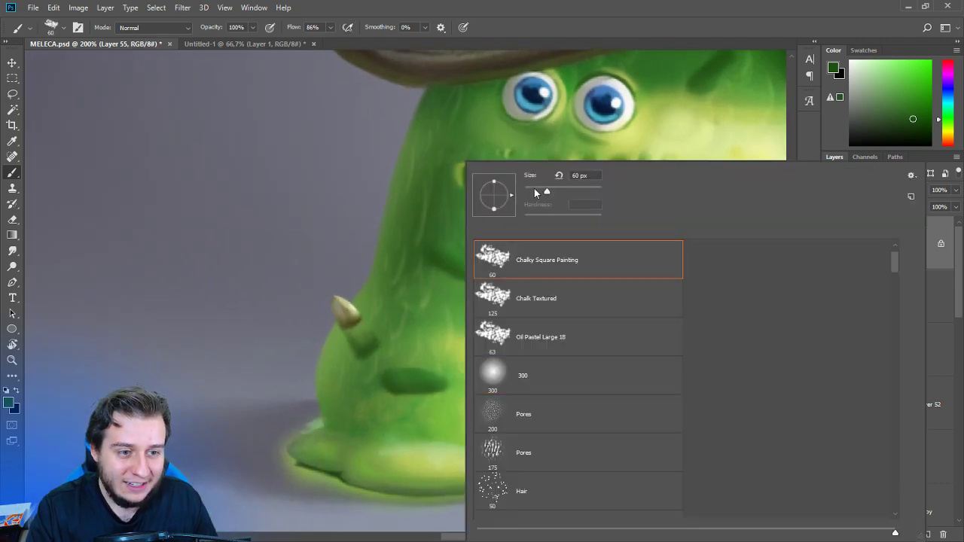
left_click(530, 190)
left_click(604, 58)
key("e")
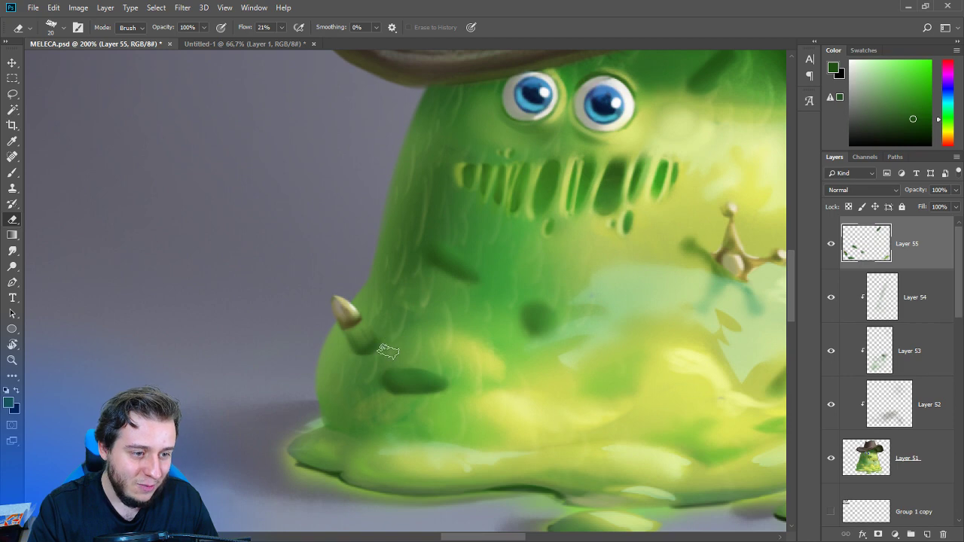
Examine the whole slime painting beside the reference images at several magnifications.
key("v")
key("ctrl+minus")
key("ctrl+minus")
key("ctrl+minus")
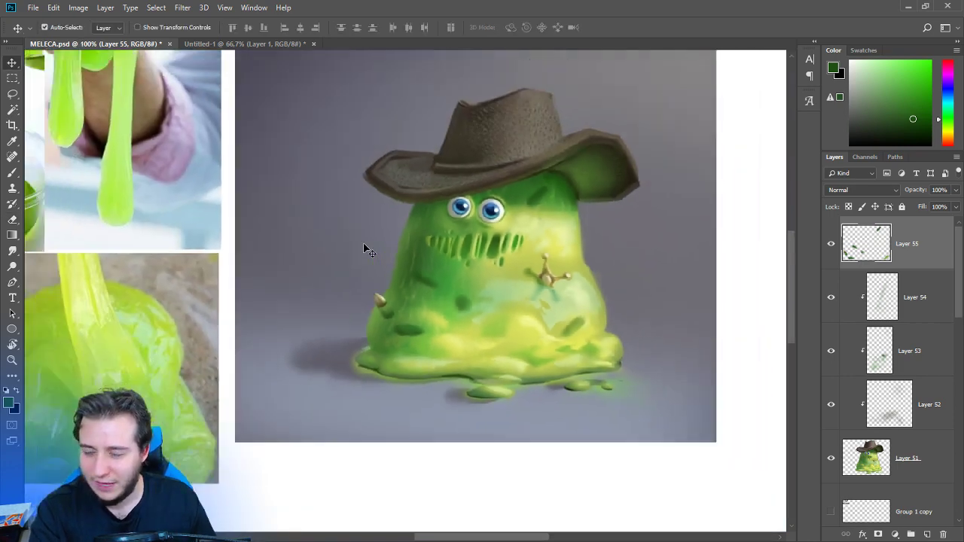
key("ctrl+plus")
key("ctrl+plus")
key("ctrl+minus")
key("ctrl+minus")
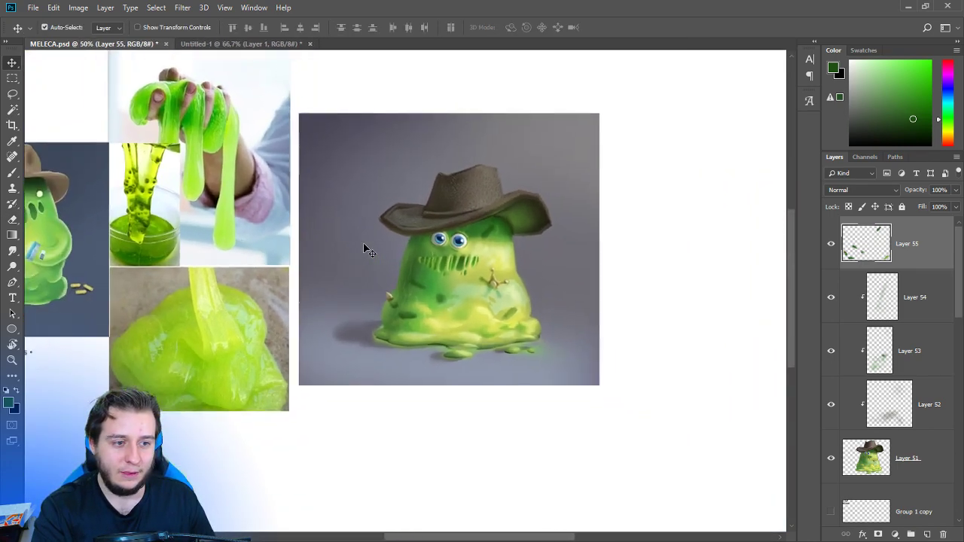
key("ctrl+plus")
left_click_drag(363, 243, 435, 252)
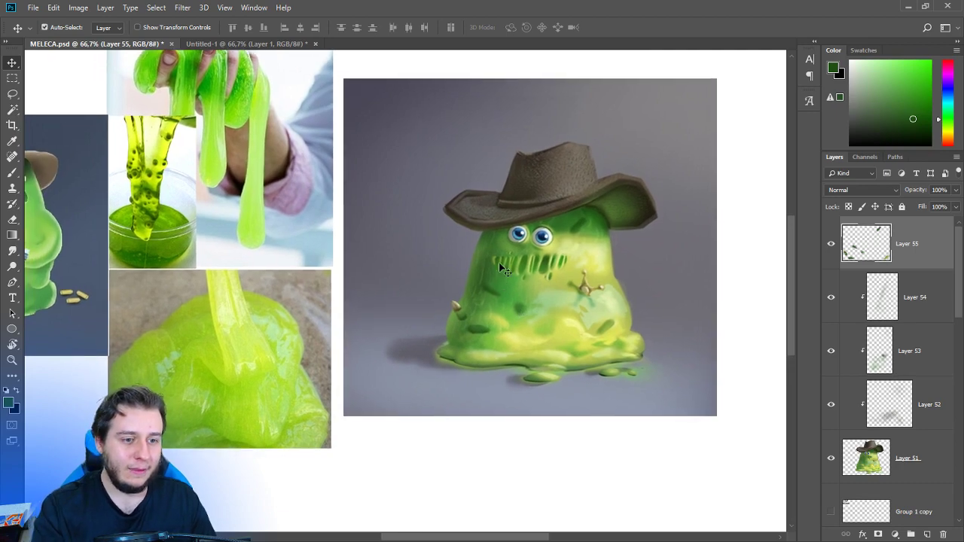
key("ctrl+minus")
key("ctrl+minus")
key("ctrl+plus")
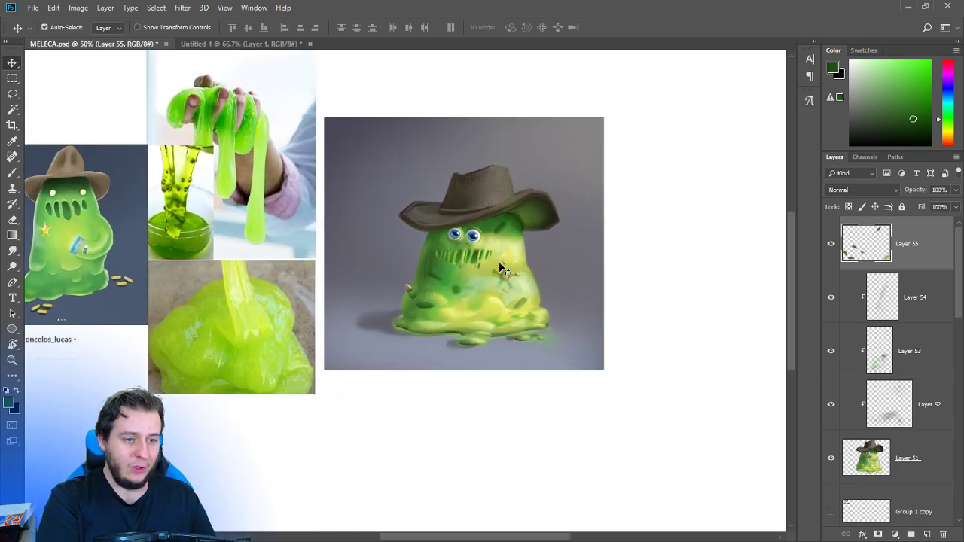
key("ctrl+plus")
left_click_drag(474, 327, 536, 354)
Choose the soft round 300 px brush and add a new layer set to Overlay above the embedded pieces.
key("b")
right_click(572, 315)
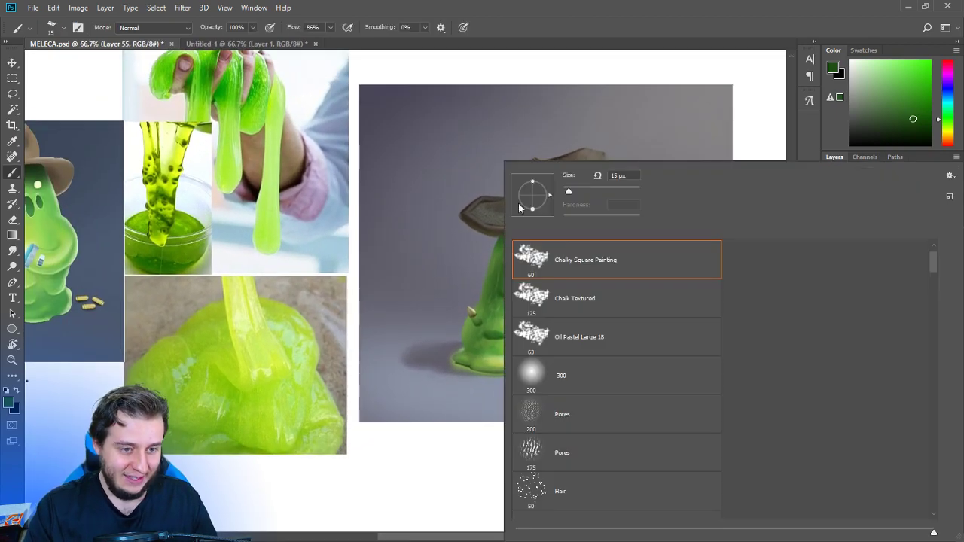
left_click(542, 375)
key("Return")
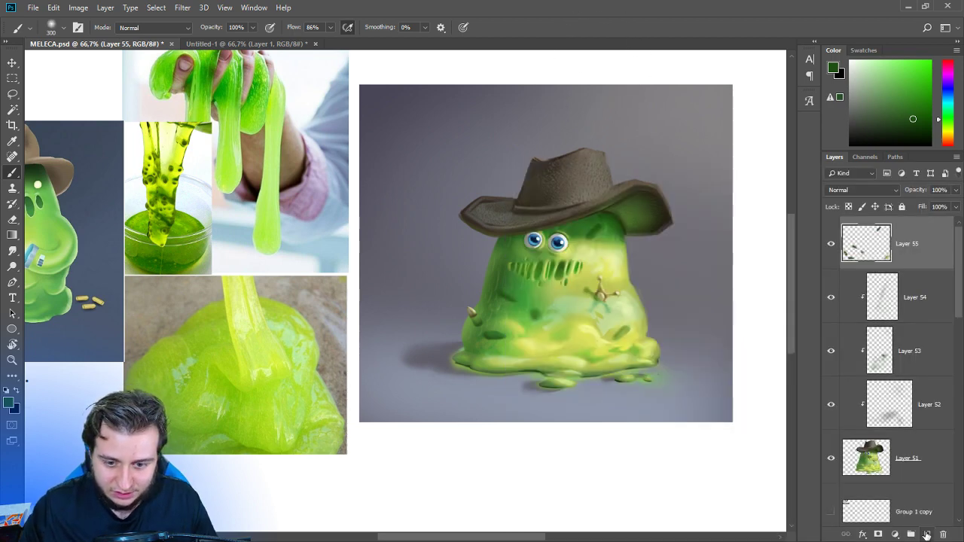
left_click(926, 535)
left_click(862, 190)
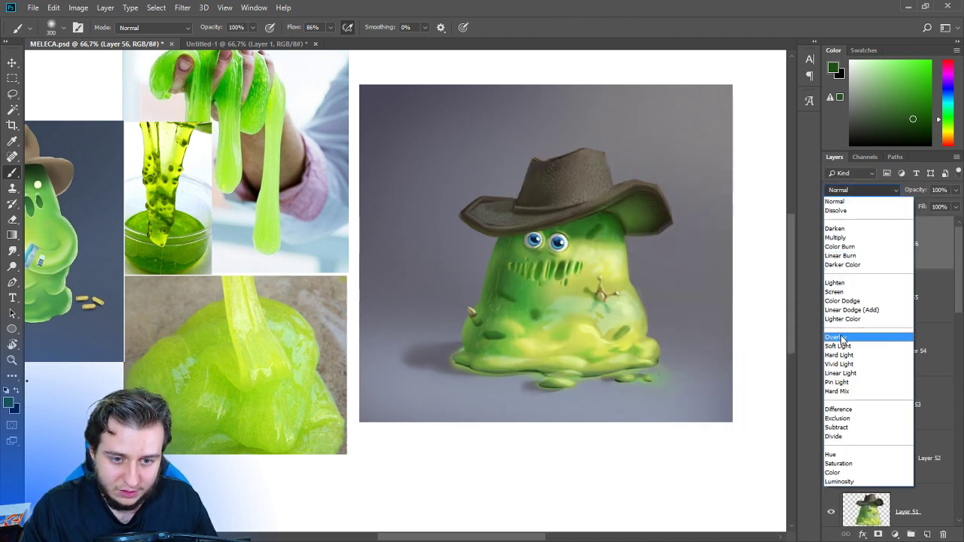
left_click(842, 338)
Shade the middle of the slime's body with a dark greyish olive on the Overlay layer.
left_click(598, 290, "alt")
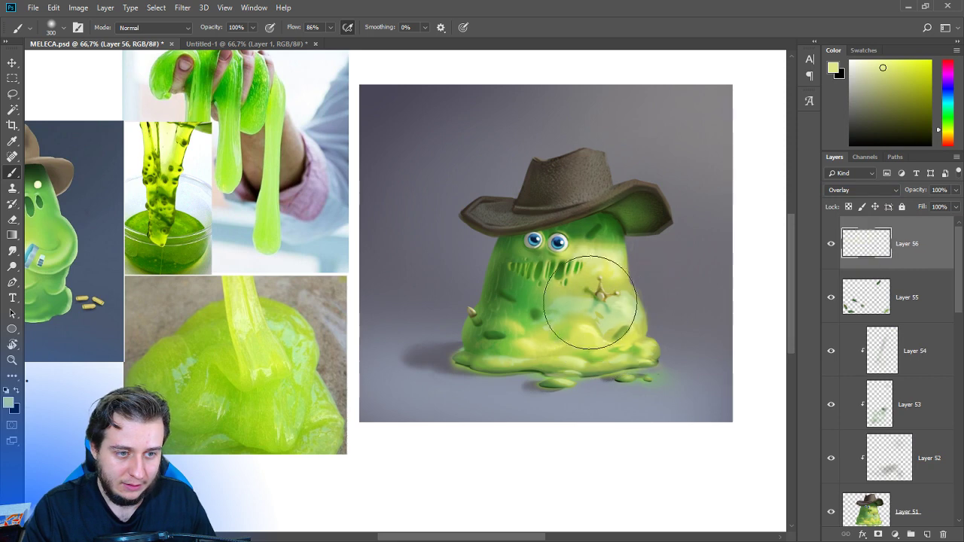
left_click(864, 88)
left_click_drag(575, 280, 579, 329)
key("ctrl+z")
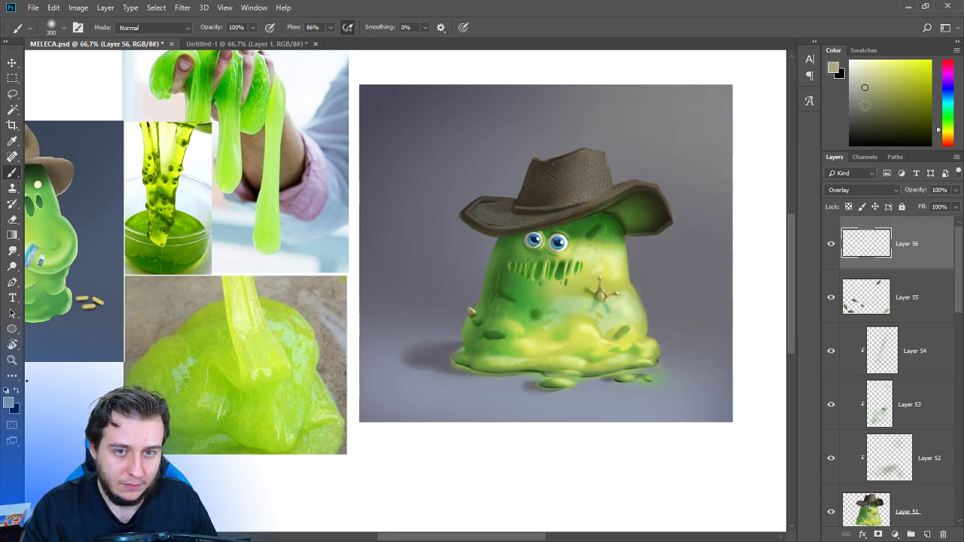
left_click(863, 123)
left_click_drag(535, 282, 541, 341)
key("ctrl+z")
mouse_move(541, 264)
left_mouse_down()
mouse_move(520, 325)
mouse_move(568, 342)
mouse_move(583, 333)
left_mouse_up()
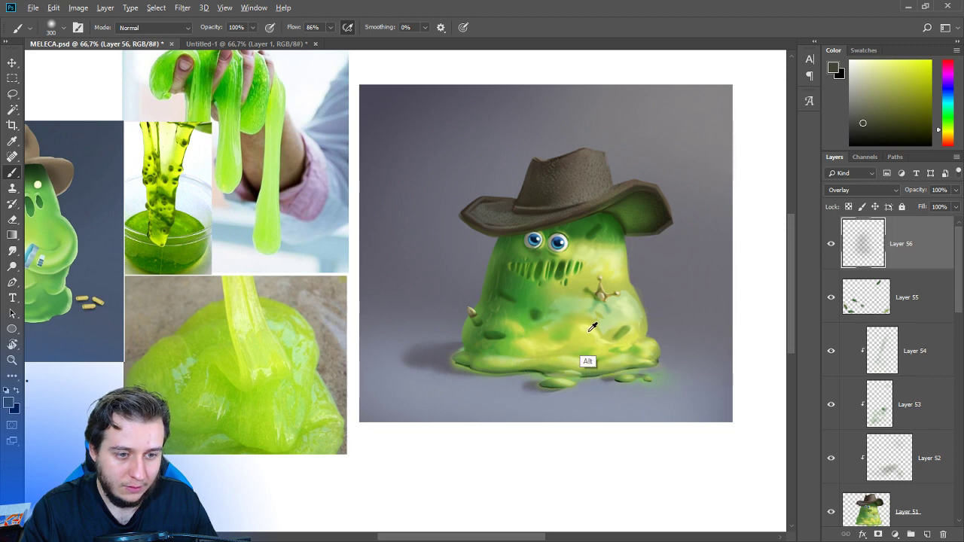
Paint a bright green glow over the slime's right side and set the Overlay layer's opacity to 71%.
left_click(592, 325, "alt")
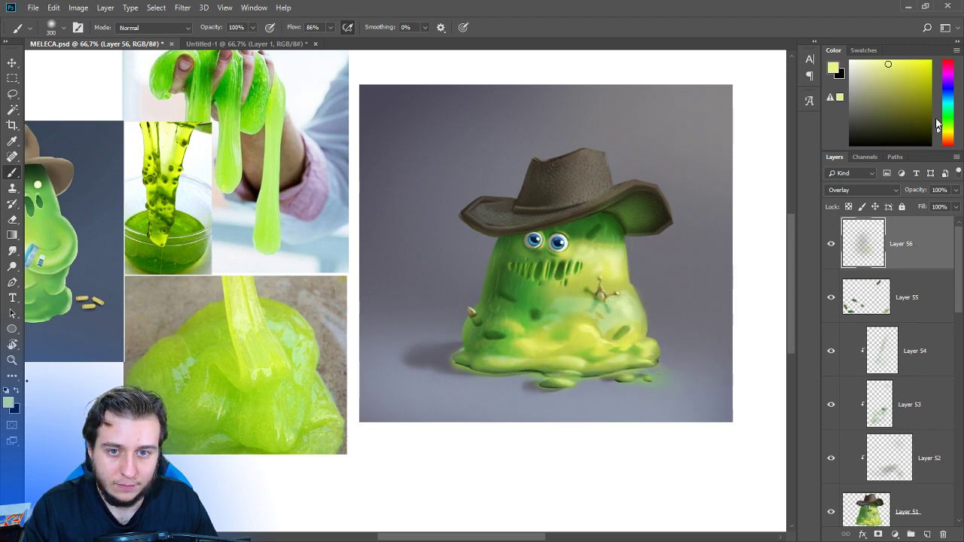
left_click_drag(940, 133, 943, 121)
left_click(910, 58)
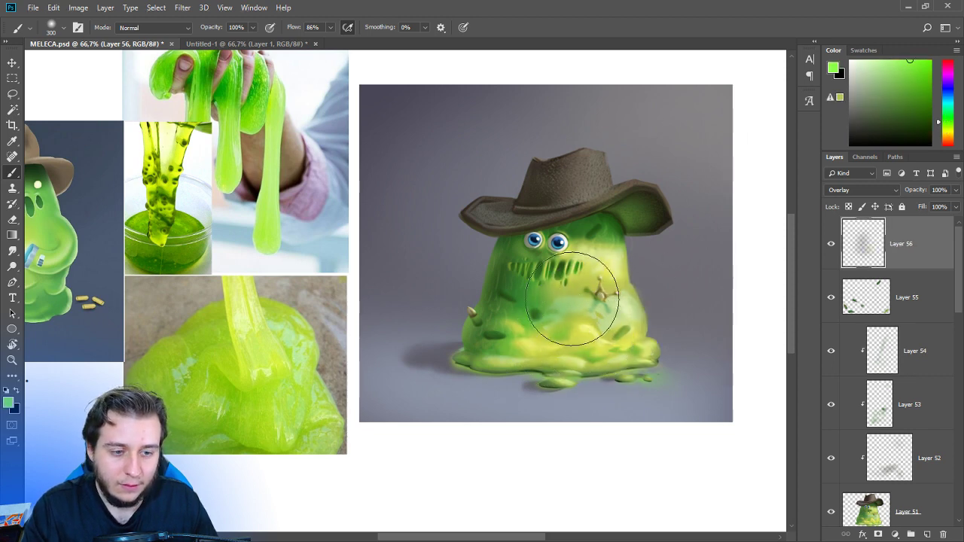
mouse_move(592, 297)
left_mouse_down()
mouse_move(571, 343)
mouse_move(613, 327)
mouse_move(617, 245)
left_mouse_up()
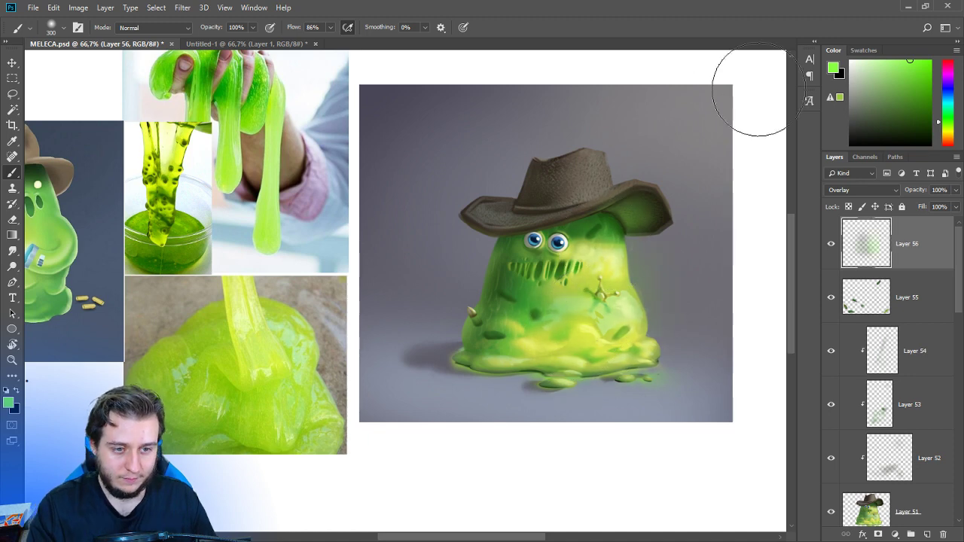
left_click(954, 189)
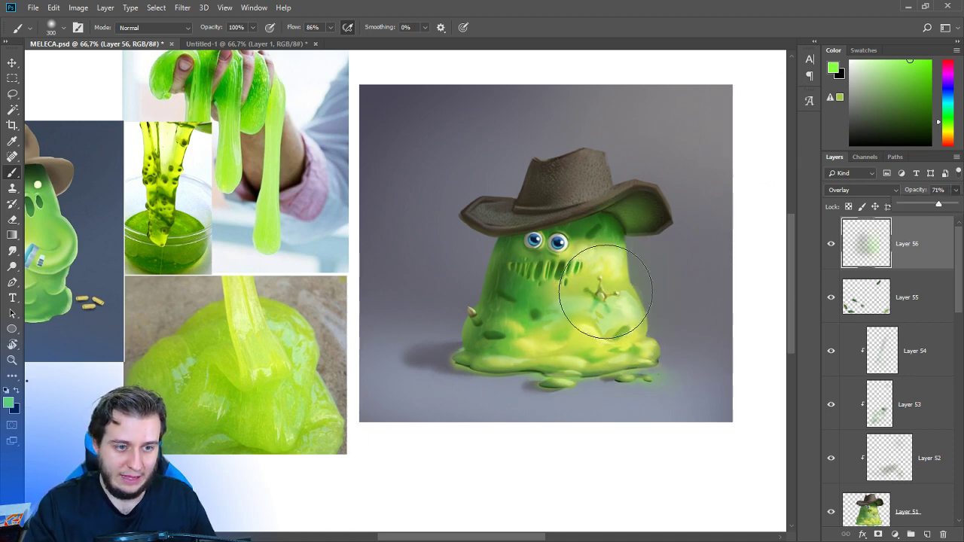
Set the brush to 102 px and compare the painting with the Overlay layer hidden and shown.
right_click(604, 310)
key("Escape")
key("ctrl+minus")
key("ctrl+minus")
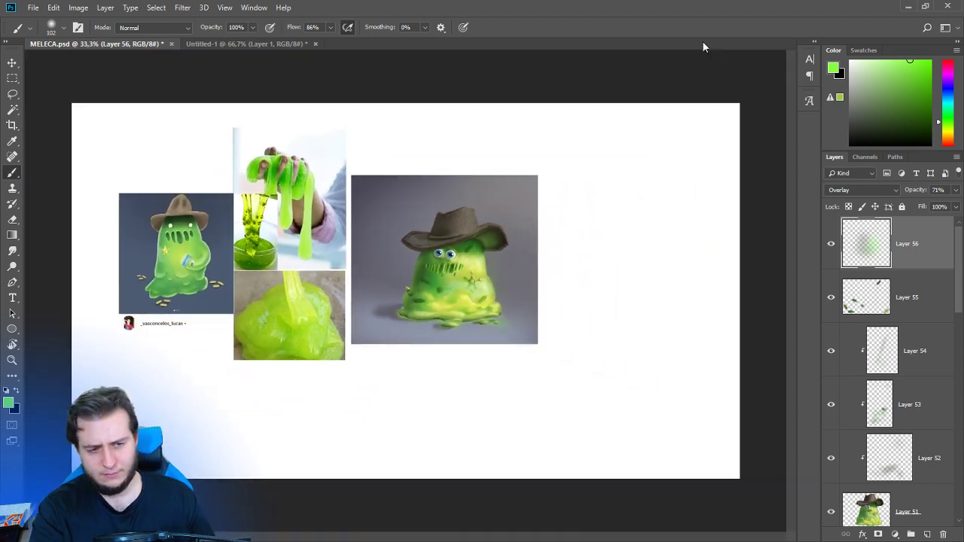
left_click(830, 247)
left_click(829, 249)
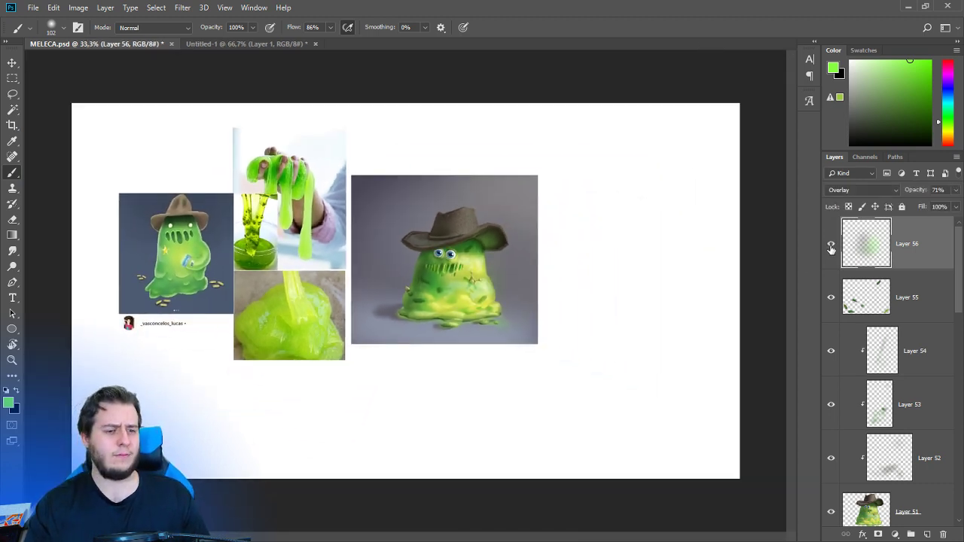
left_click(829, 250)
left_click(830, 247)
key("ctrl+plus")
key("ctrl+plus")
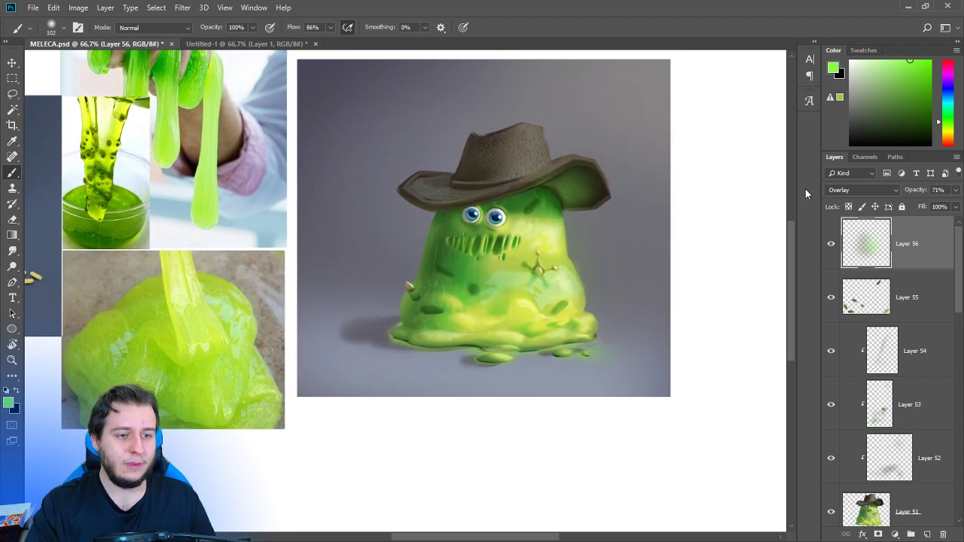
Darken the base of the hat's crown on the Overlay layer with sampled greyish browns.
mouse_move(492, 319)
left_mouse_down()
mouse_move(634, 340)
mouse_move(609, 363)
mouse_move(545, 363)
left_mouse_up()
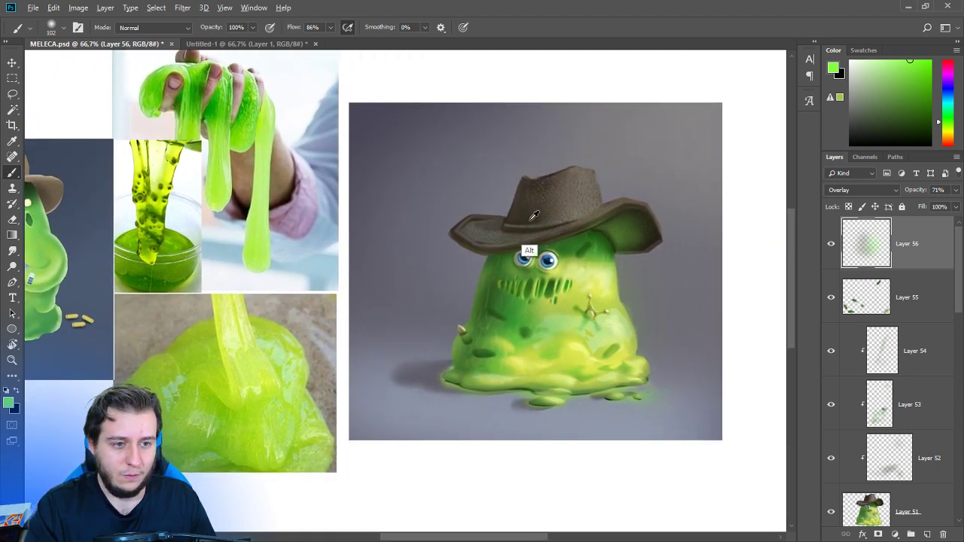
left_click(528, 216, "alt")
mouse_move(525, 215)
left_mouse_down()
mouse_move(516, 234)
mouse_move(533, 242)
mouse_move(542, 220)
mouse_move(559, 223)
left_mouse_up()
key("ctrl+z")
key("ctrl+alt+z")
left_click(655, 132, "alt")
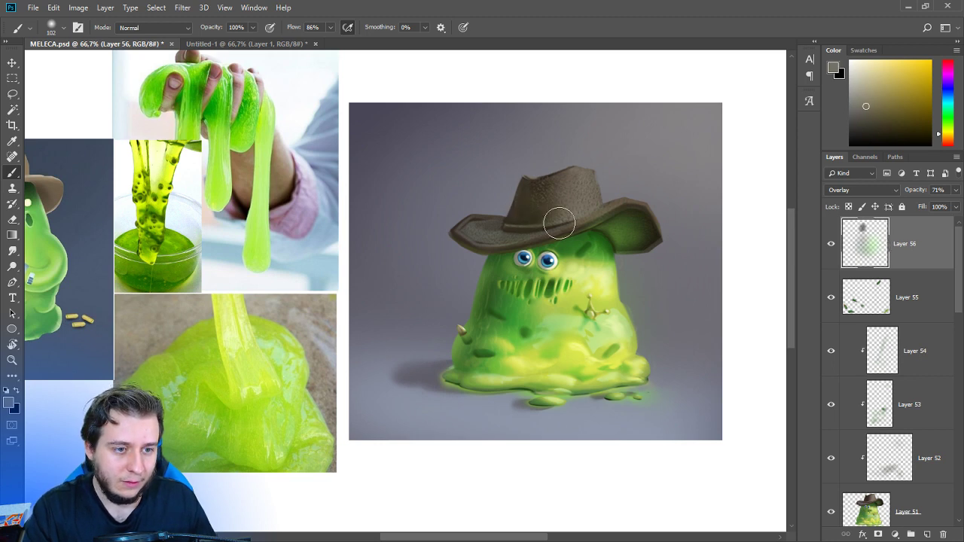
left_click(559, 221, "alt")
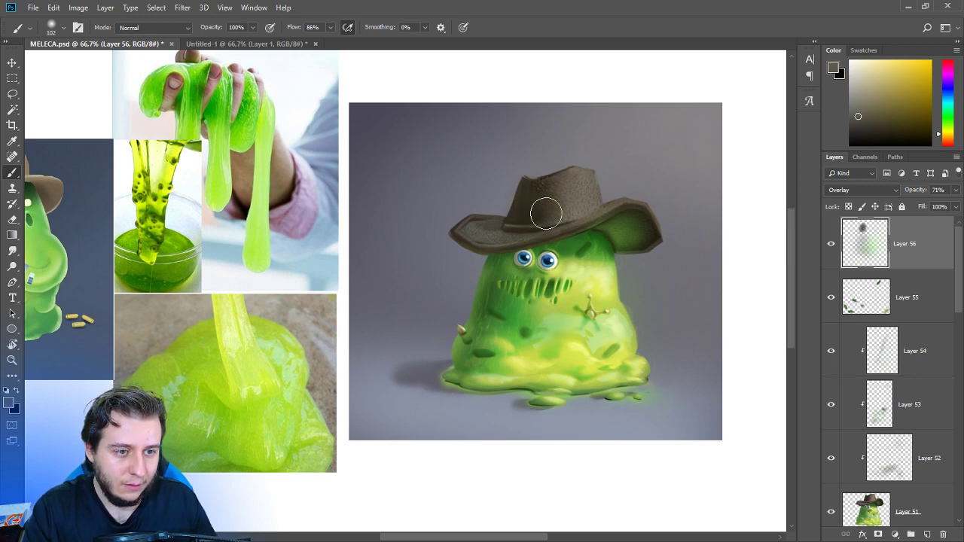
Darken the hat along its brim with the soft brush at 20 px in the sampled dark brown.
right_click(593, 195)
left_click(452, 233)
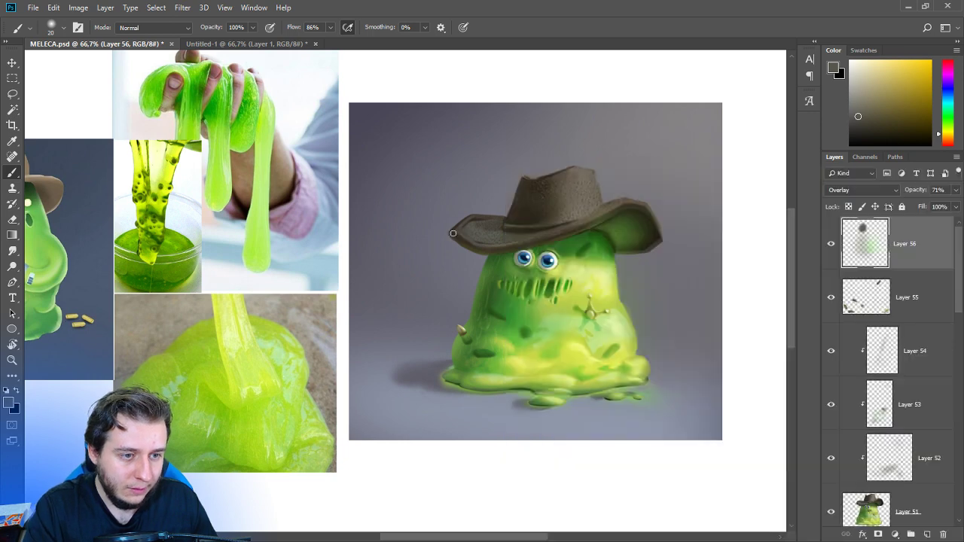
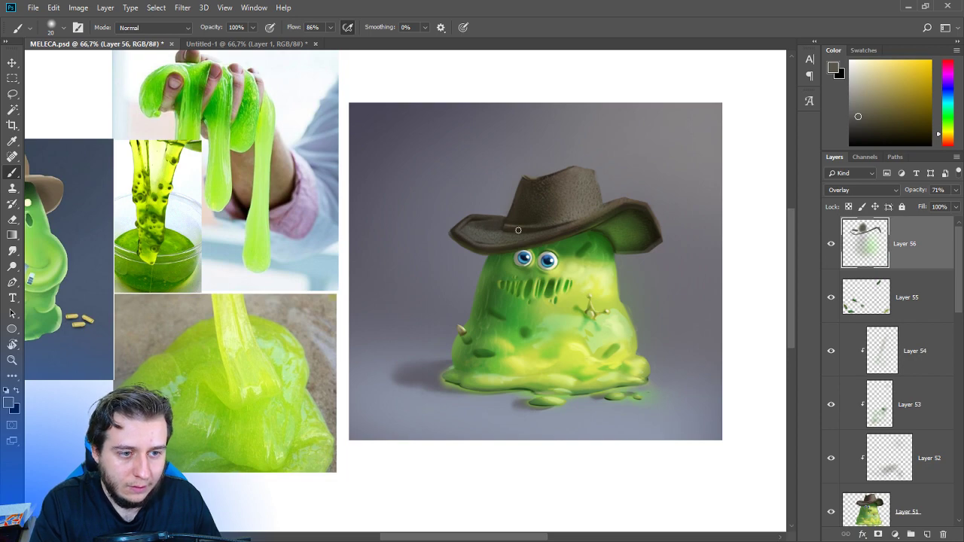
scroll(531, 216, "down", 3)
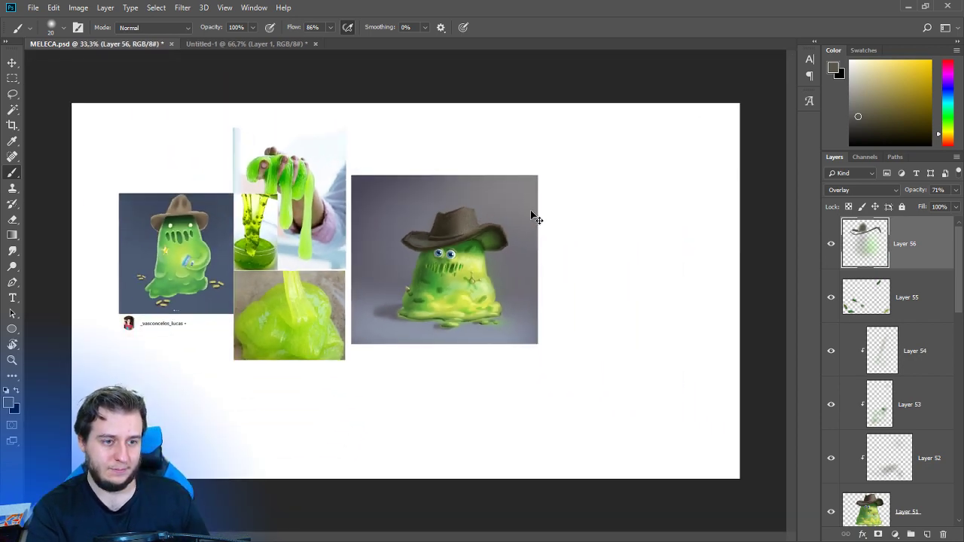
scroll(535, 217, "up", 2)
key("ctrl+plus")
Add a new layer above the Overlay layer and set up the Chalky Square Painting brush at 9 px with a light beige.
key("r")
left_click_drag(481, 174, 548, 286)
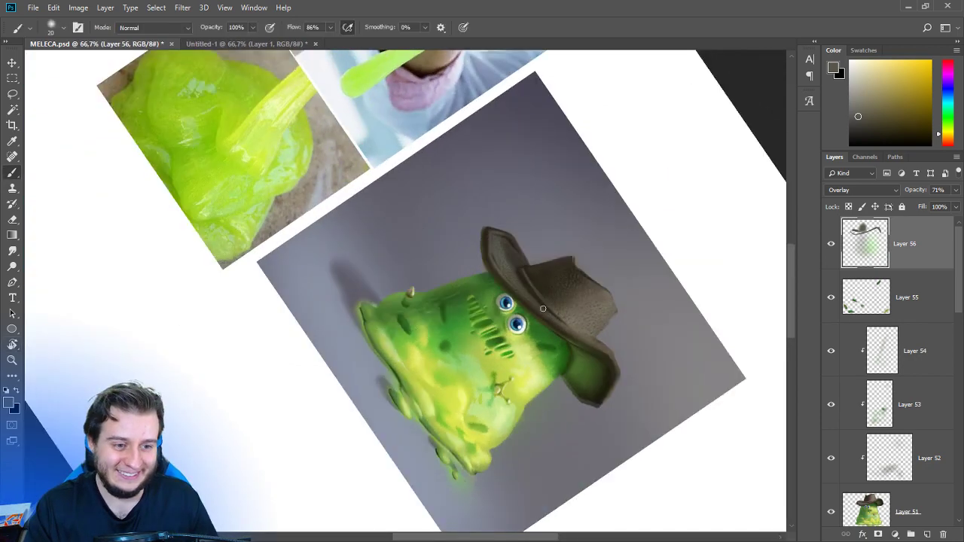
right_click(535, 265)
left_click(547, 262)
left_click_drag(575, 191, 566, 192)
left_click(647, 44)
mouse_move(568, 339)
left_mouse_down()
mouse_move(545, 366)
mouse_move(472, 371)
left_mouse_up()
key("r")
mouse_move(493, 377)
left_mouse_down()
mouse_move(480, 435)
mouse_move(459, 441)
left_mouse_up()
left_click(454, 372, "alt")
left_click(862, 81)
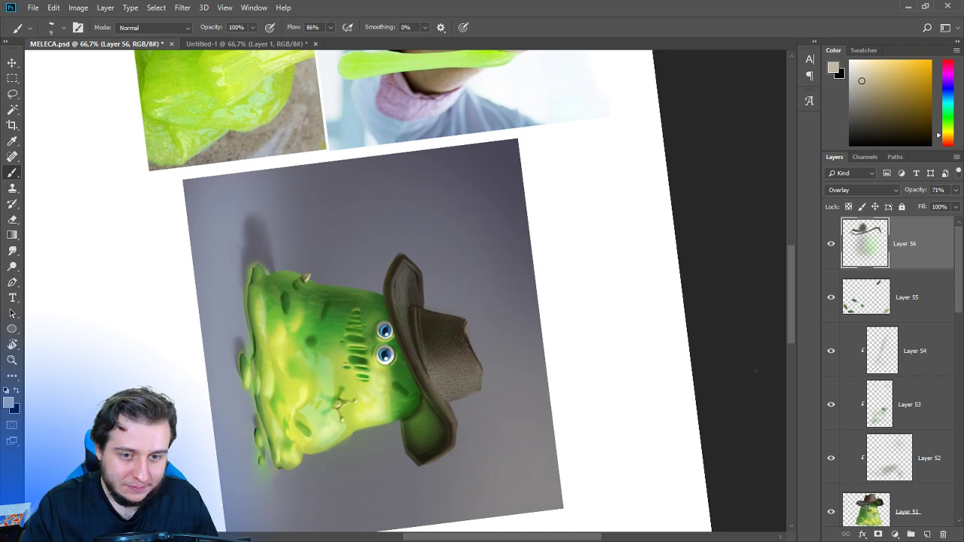
left_click(927, 535)
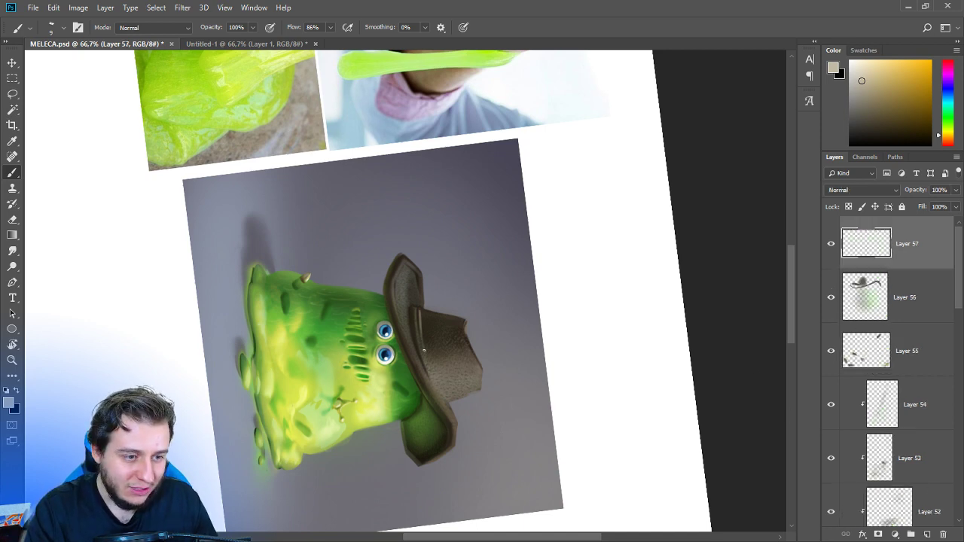
Paint thin light beige highlights along the edge of the hat's brim and the base of its crown.
left_click_drag(424, 350, 420, 323)
key("r")
mouse_move(412, 403)
left_mouse_down()
mouse_move(451, 405)
mouse_move(538, 279)
left_mouse_up()
mouse_move(425, 390)
left_mouse_down()
mouse_move(510, 392)
mouse_move(387, 308)
left_mouse_up()
key("b")
key("r")
mouse_move(458, 390)
left_mouse_down()
mouse_move(399, 409)
mouse_move(331, 301)
left_mouse_up()
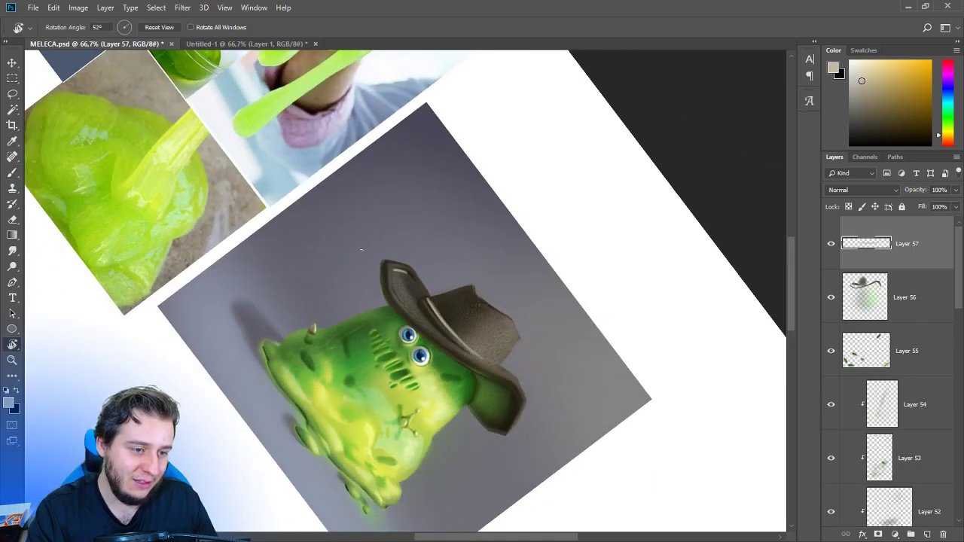
key("b")
key("r")
left_click_drag(393, 277, 393, 294)
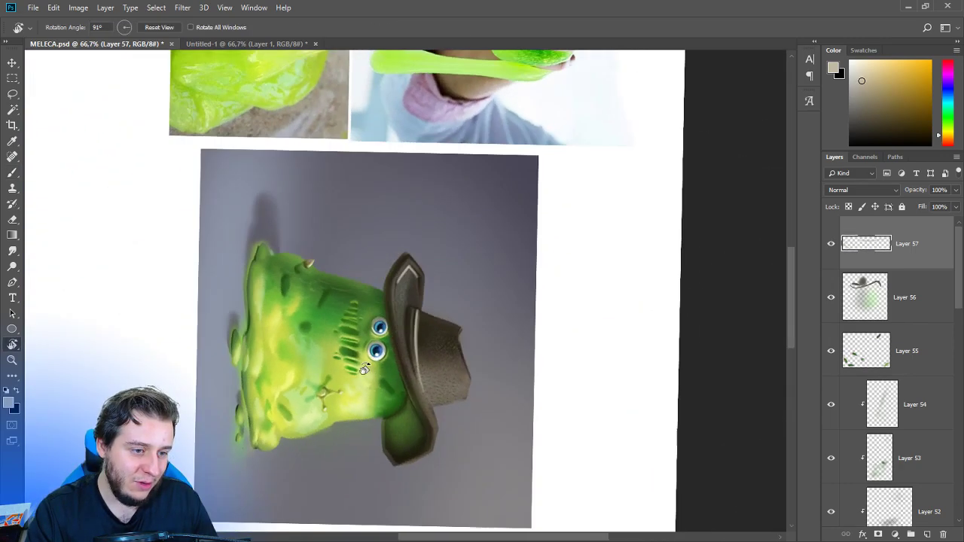
key("b")
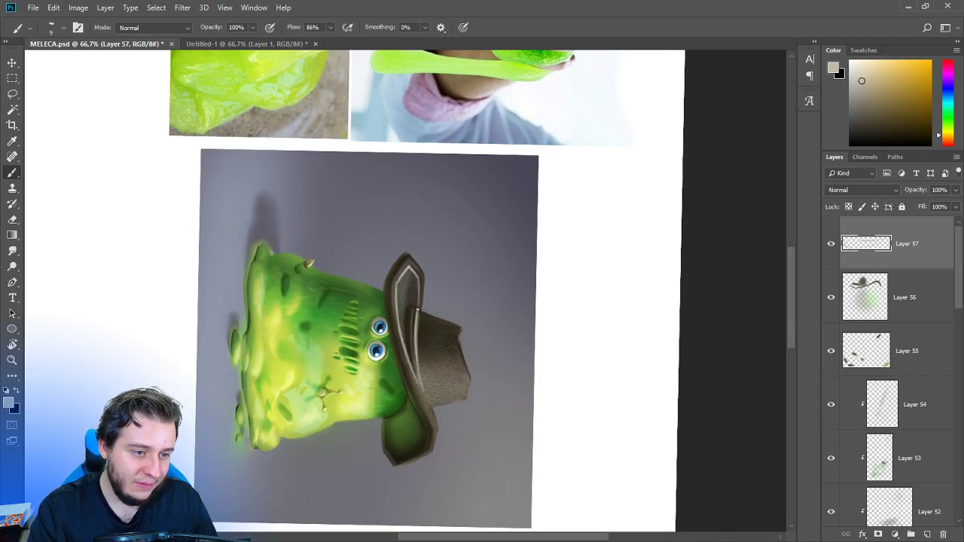
Soften the beige hat highlights with the Smudge tool at 64% strength and the 20 px eraser.
left_click(14, 267)
left_click(16, 252)
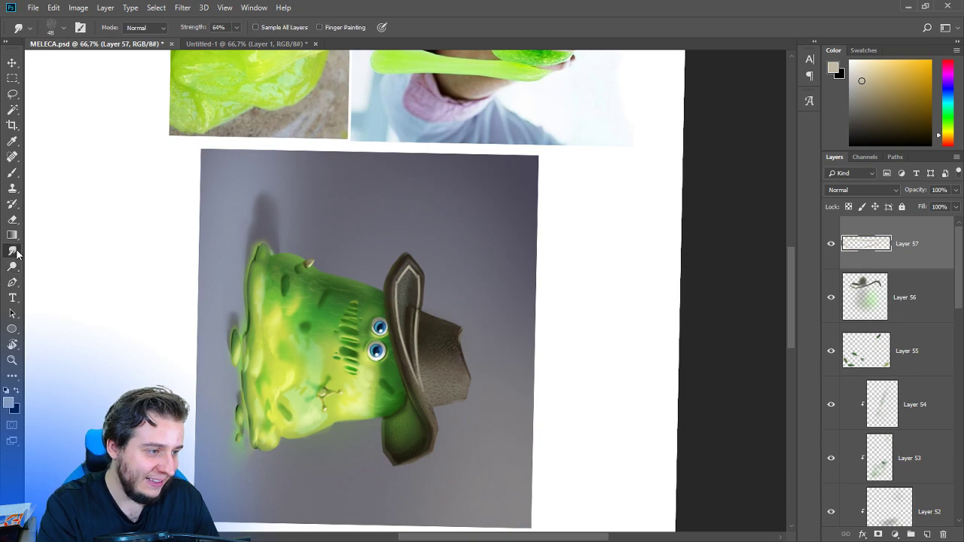
left_click_drag(407, 326, 405, 348)
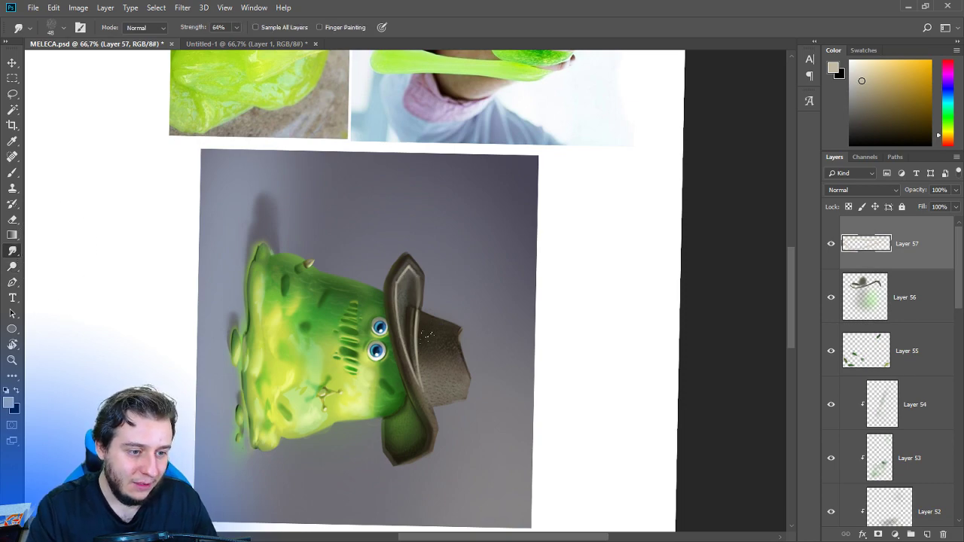
key("r")
left_click_drag(439, 420, 519, 331)
key("e")
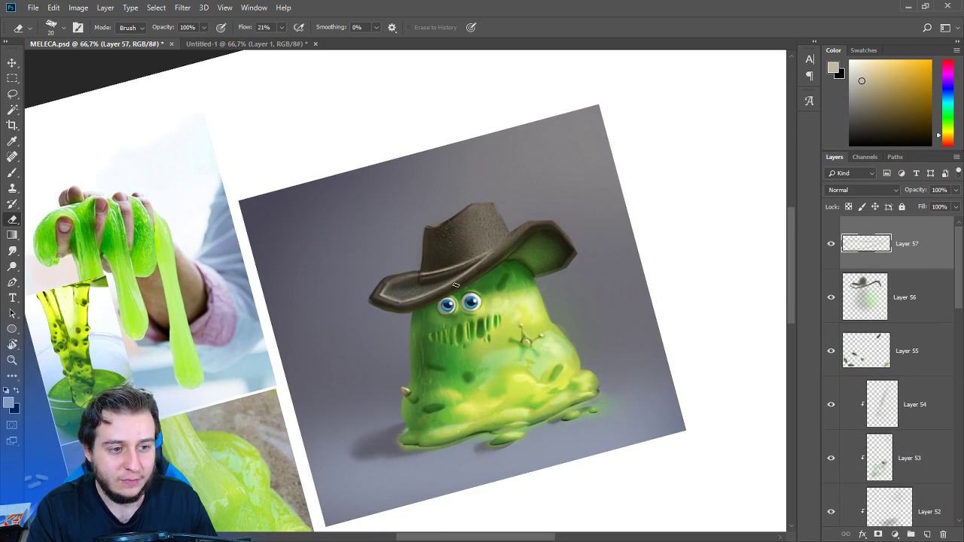
key("r")
mouse_move(511, 239)
left_mouse_down()
mouse_move(517, 368)
mouse_move(513, 333)
left_mouse_up()
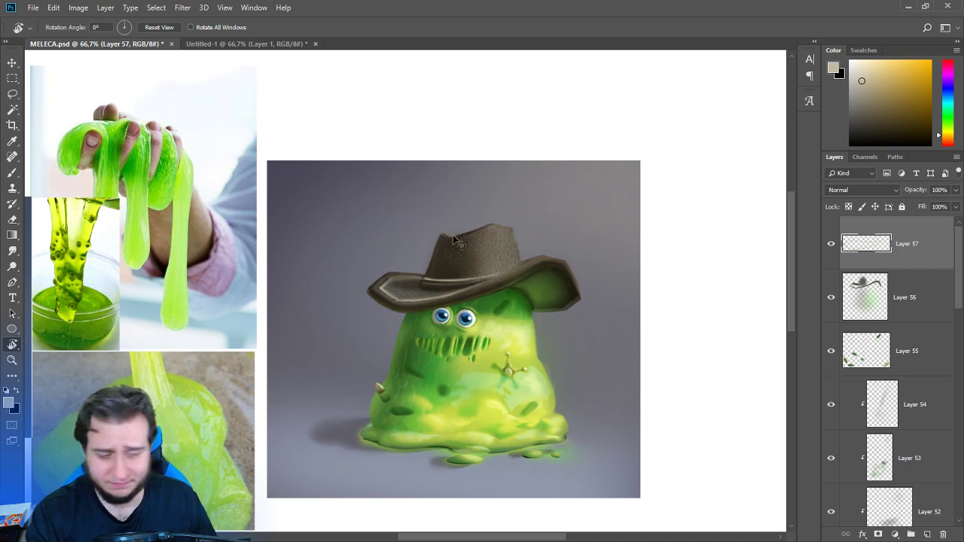
Select the ground shadow's layer beneath the slime and slightly adjust the shadow's height with a free transform.
key("ctrl+minus")
key("ctrl+minus")
key("ctrl+plus")
left_click_drag(507, 345, 557, 347)
left_click_drag(443, 323, 445, 333)
key("v")
left_click(422, 290, "ctrl")
key("ctrl+t")
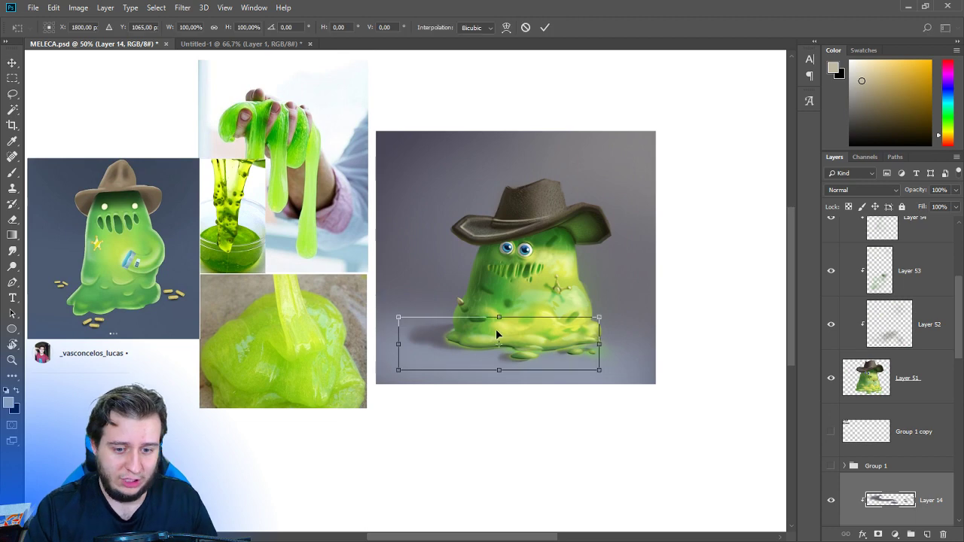
left_click_drag(499, 313, 499, 312)
key("Return")
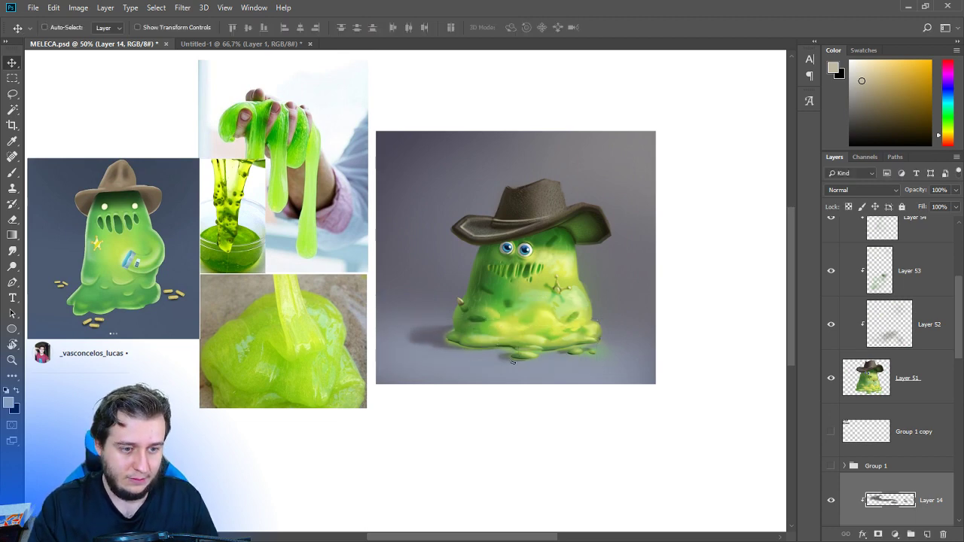
Fade the upper edge of the ground shadow beside the slime with the soft round eraser at 89 px.
key("e")
right_click(461, 331)
left_click(487, 376)
left_click(399, 319)
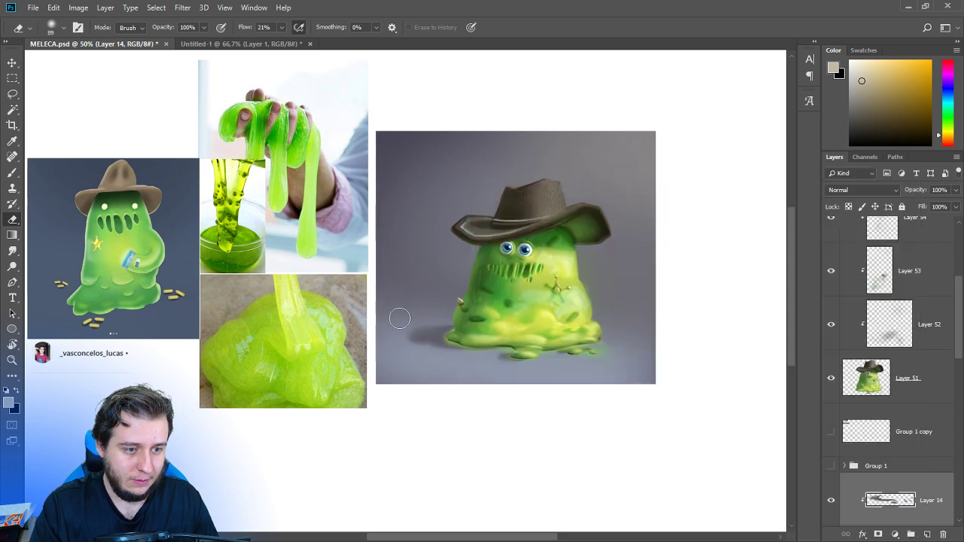
left_click_drag(400, 318, 473, 321)
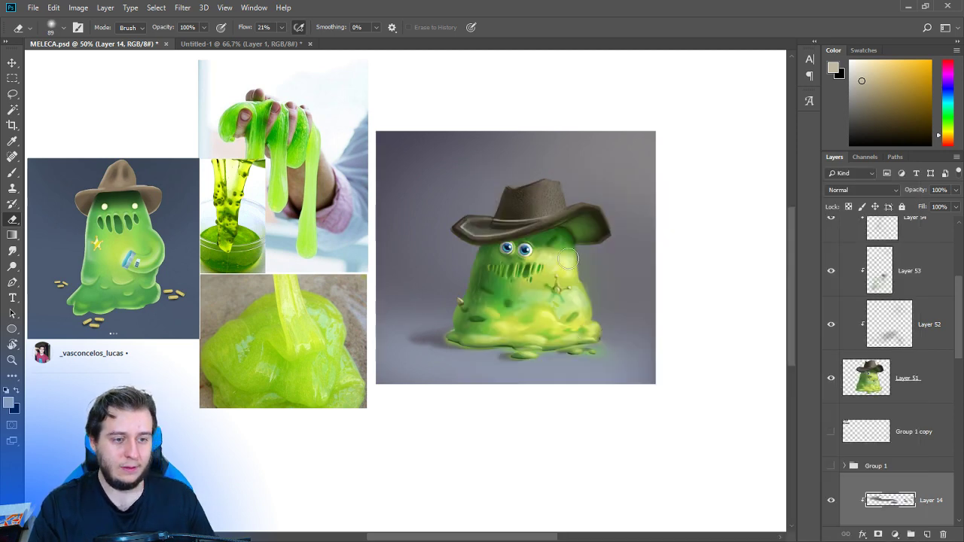
Shrink the grey background rectangle on Layer 12 to 93.97% width and 97.86% height from its upper-left corner, and save the file.
key("c")
key("v")
left_click(390, 159, "ctrl")
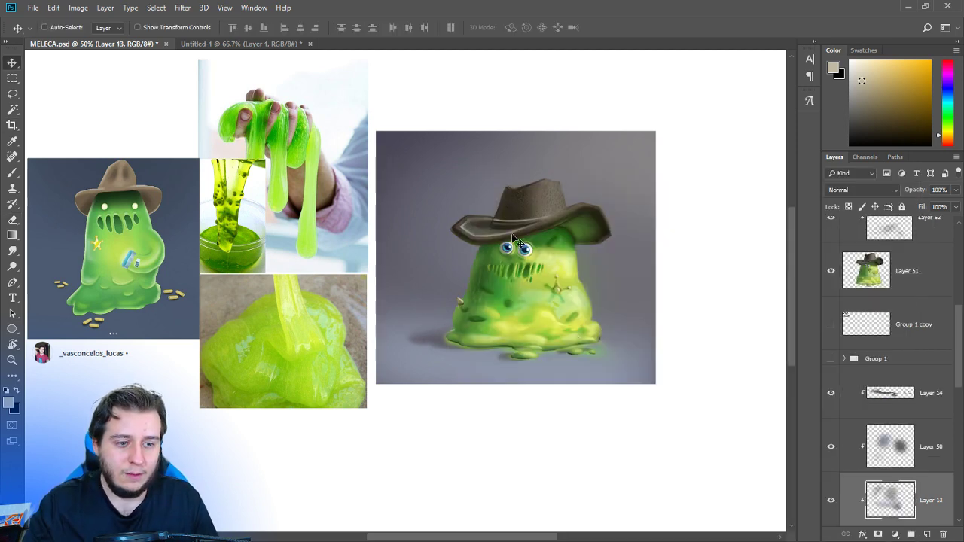
scroll(860, 447, "down", 3)
left_click(902, 339)
key("ctrl+t")
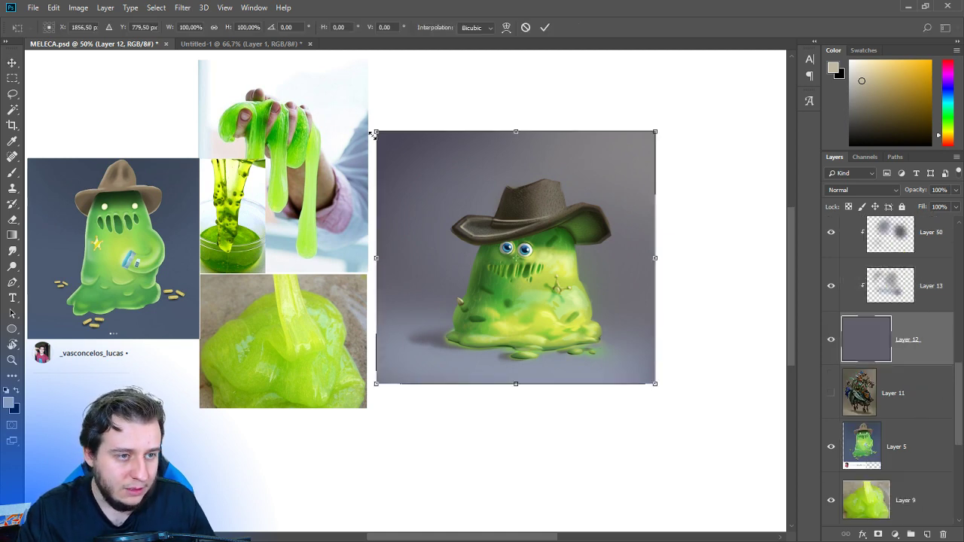
left_click_drag(373, 134, 392, 140)
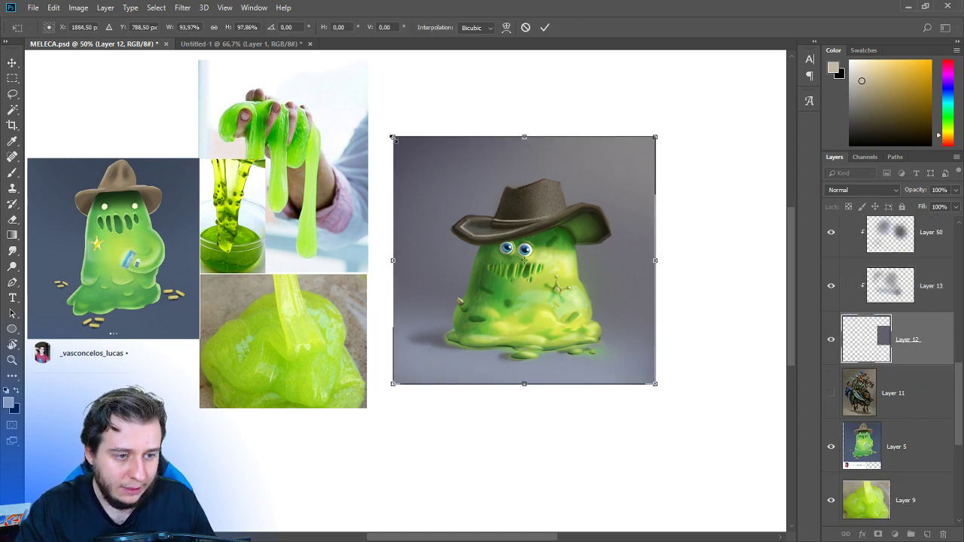
key("Return")
key("ctrl+minus")
key("ctrl+s")
Erase the green spill around the small slime puddles on Layer 51 with the soft eraser at 20 px.
key("ctrl+plus")
key("ctrl+plus")
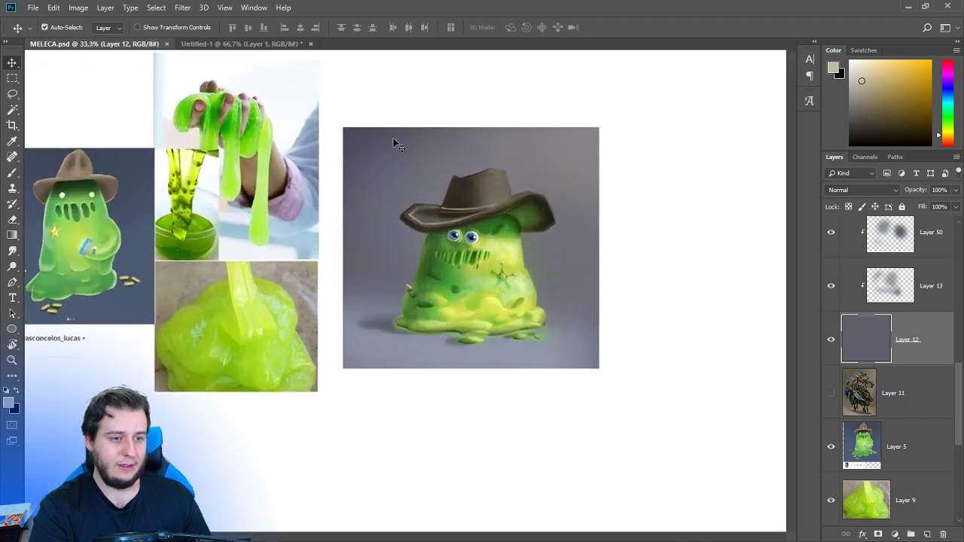
left_click_drag(510, 340, 555, 342)
key("b")
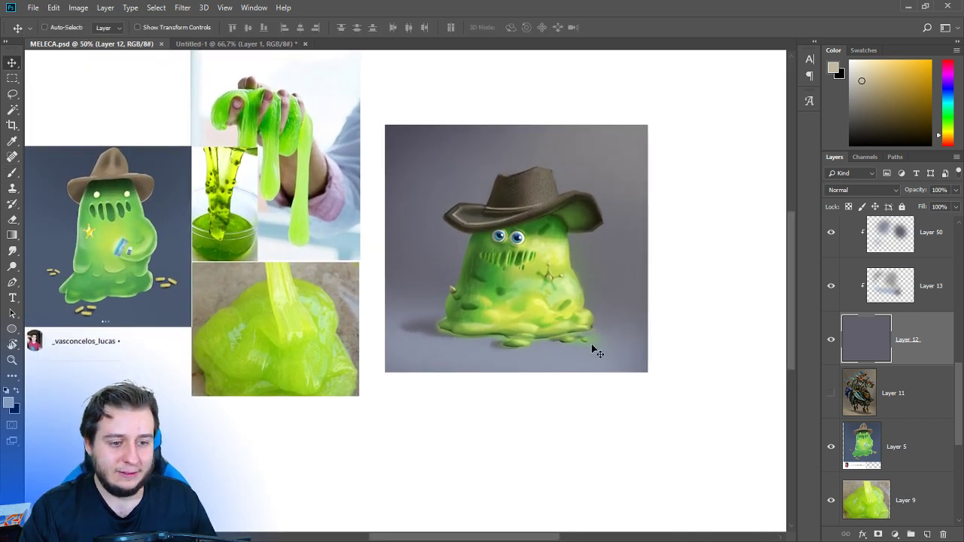
key("ctrl+alt+shift+e")
key("e")
right_click(579, 346)
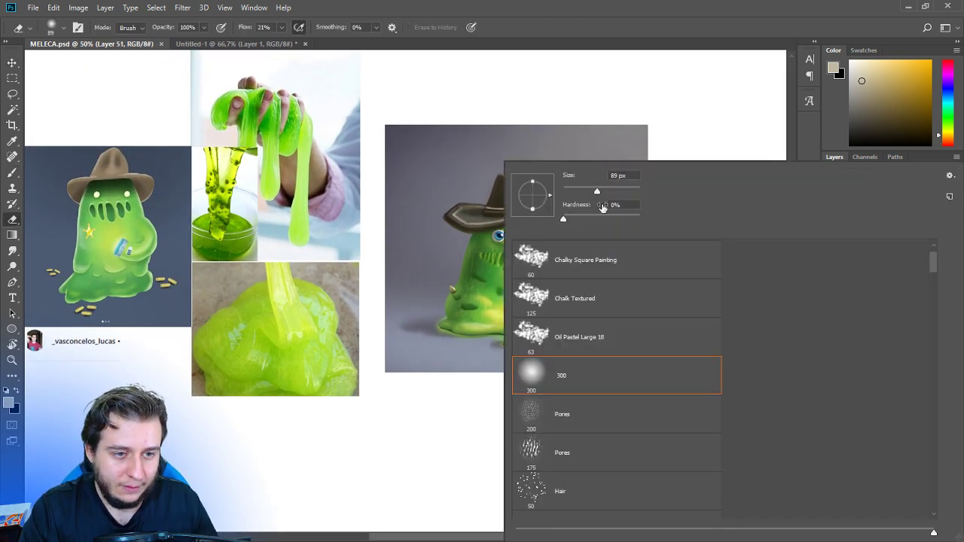
type("20")
key("Return")
left_click_drag(570, 340, 578, 344)
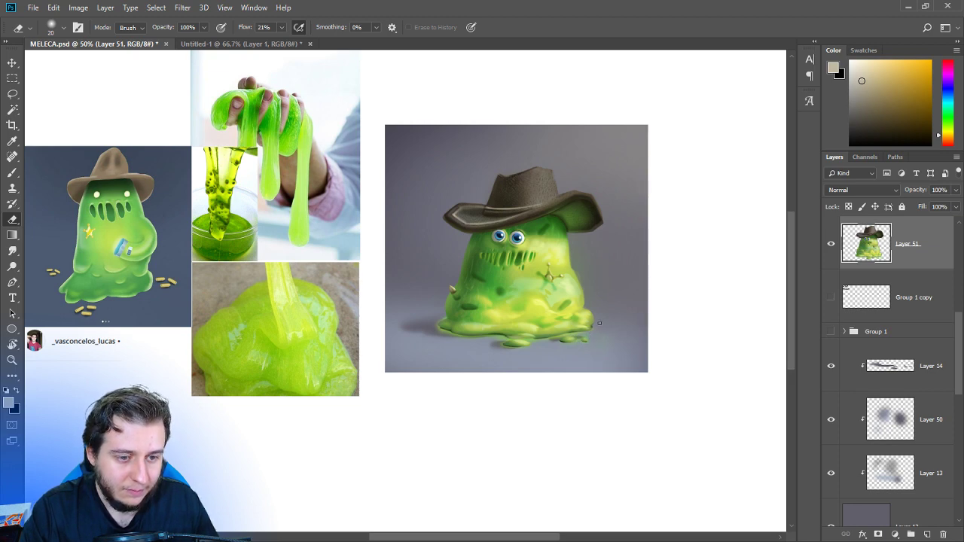
Choose a reddish brown and add a new layer clipped to the slime on Layer 51.
key("v")
key("ctrl+minus")
key("ctrl+plus")
key("ctrl+plus")
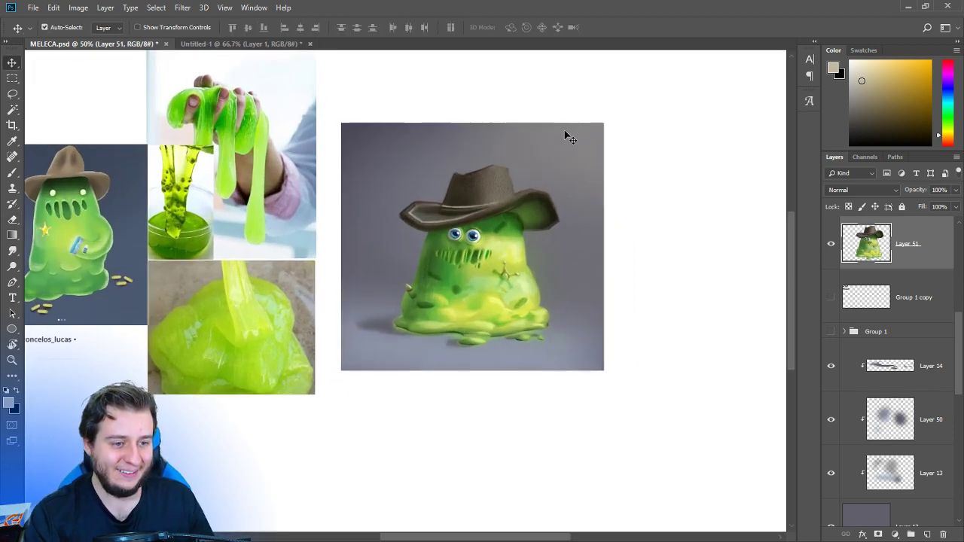
mouse_move(520, 346)
left_mouse_down()
mouse_move(601, 349)
mouse_move(518, 336)
left_mouse_up()
key("ctrl+minus")
scroll(515, 293, "up", 1)
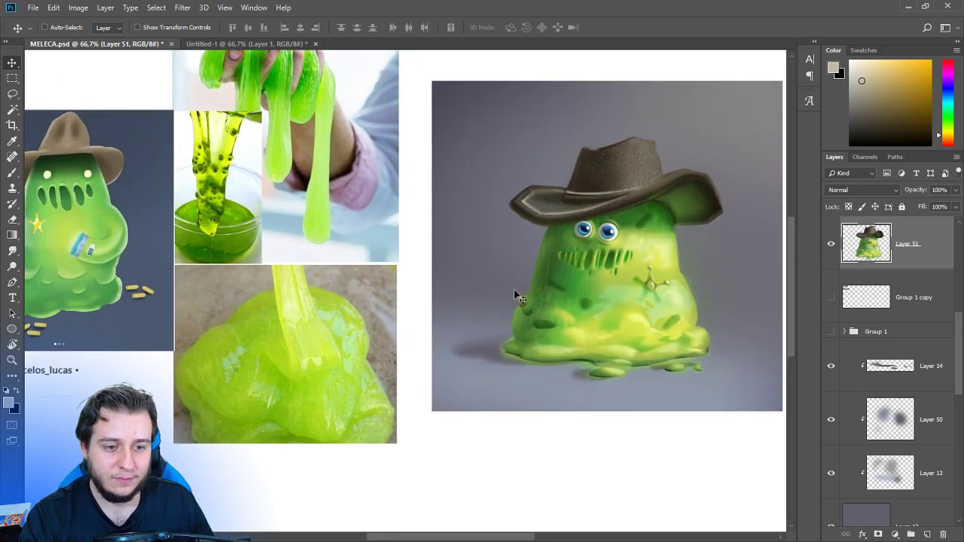
left_click(906, 116)
left_click(947, 141)
left_click(900, 97)
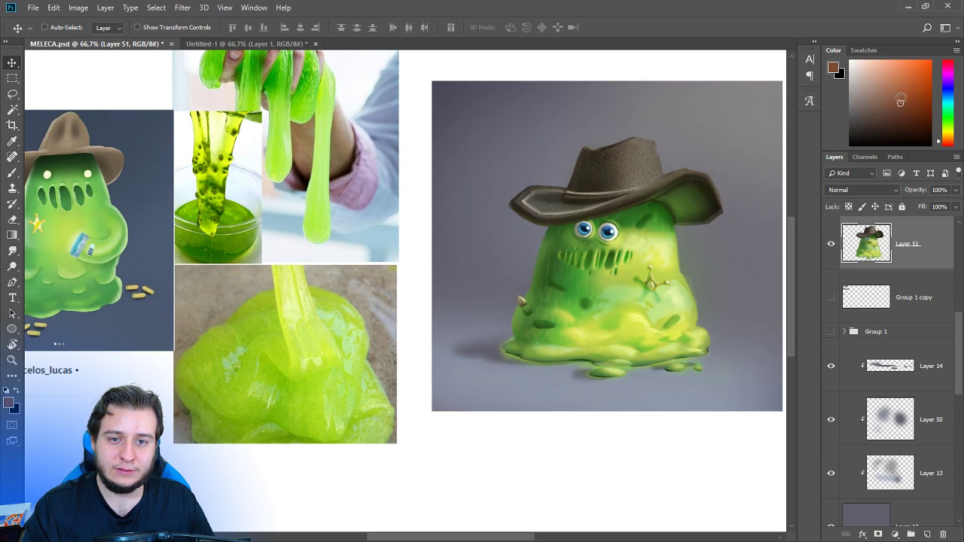
left_click(923, 533)
key("ctrl+alt+g")
Paint reddish brown over the star on the slime's body with the Chalky Square Painting brush at 14 px.
key("b")
right_click(621, 249)
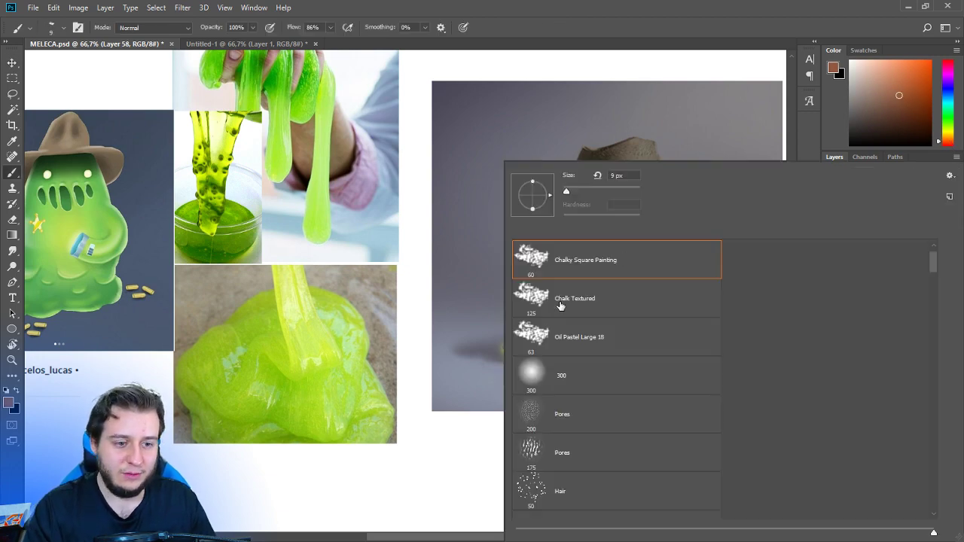
left_click(560, 302)
left_click(566, 253)
left_click(574, 191)
left_click(628, 65)
key("ctrl+plus")
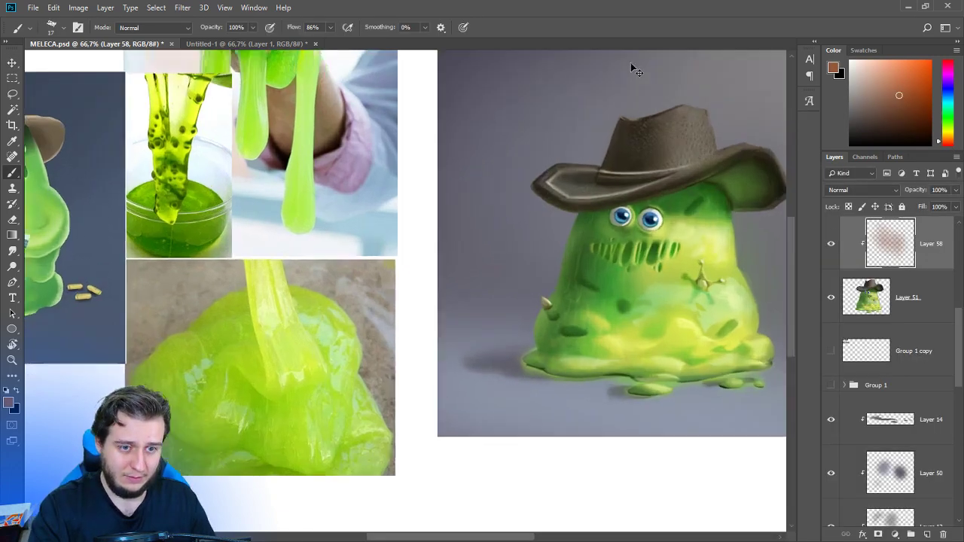
left_click_drag(623, 306, 378, 332)
right_click(567, 244)
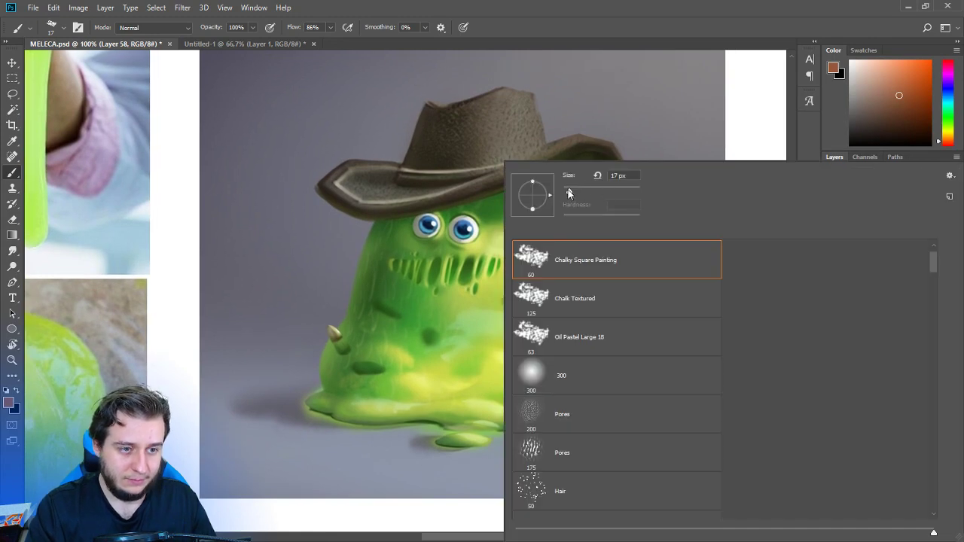
left_click_drag(568, 193, 566, 193)
key("Return")
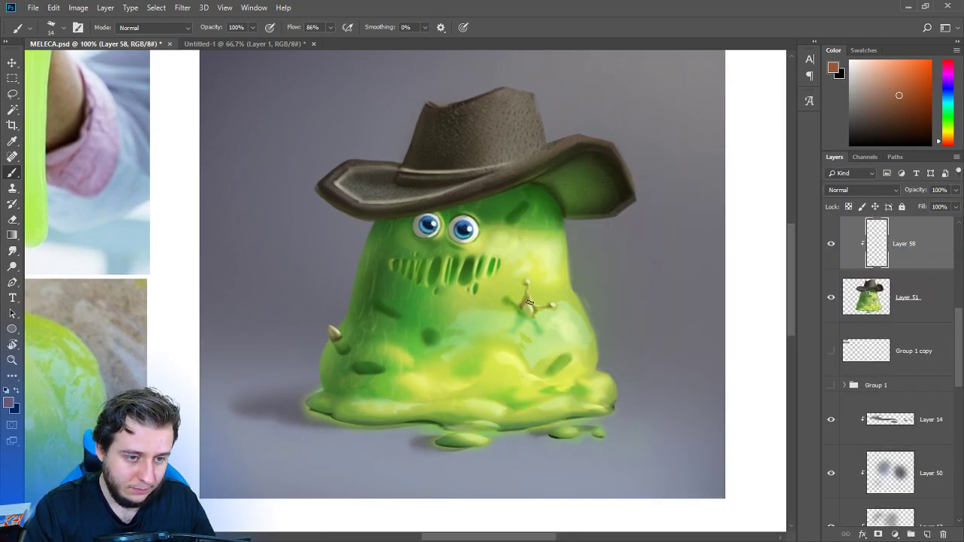
left_click_drag(533, 311, 535, 307)
Tint the star's finer details and the spike on the slime's side reddish brown, reducing the brush to 10 px and then 9 px.
right_click(526, 284)
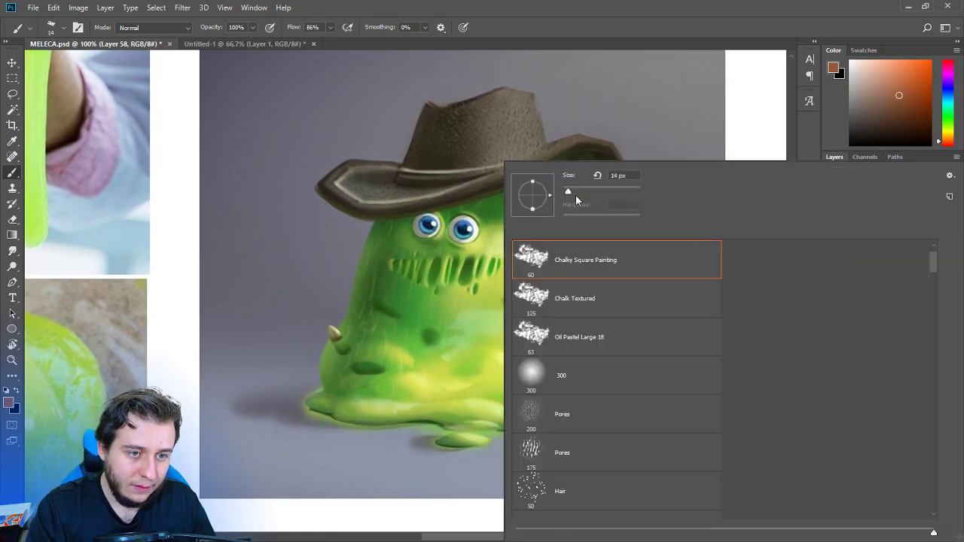
type("10")
key("Return")
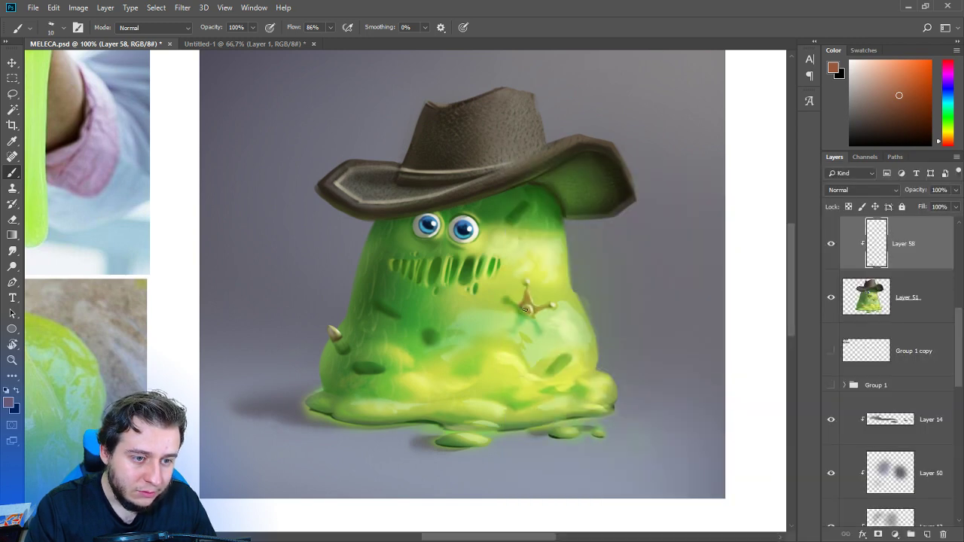
right_click(532, 313)
left_click_drag(567, 194, 566, 193)
key("Return")
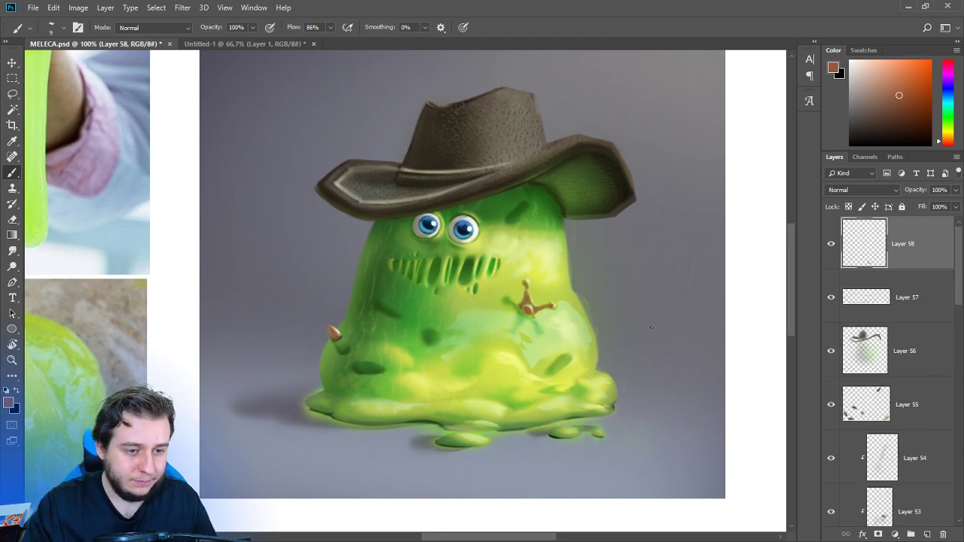
Undo moving the reddish-brown layer to the top of the layer stack and save the file.
key("ctrl+z")
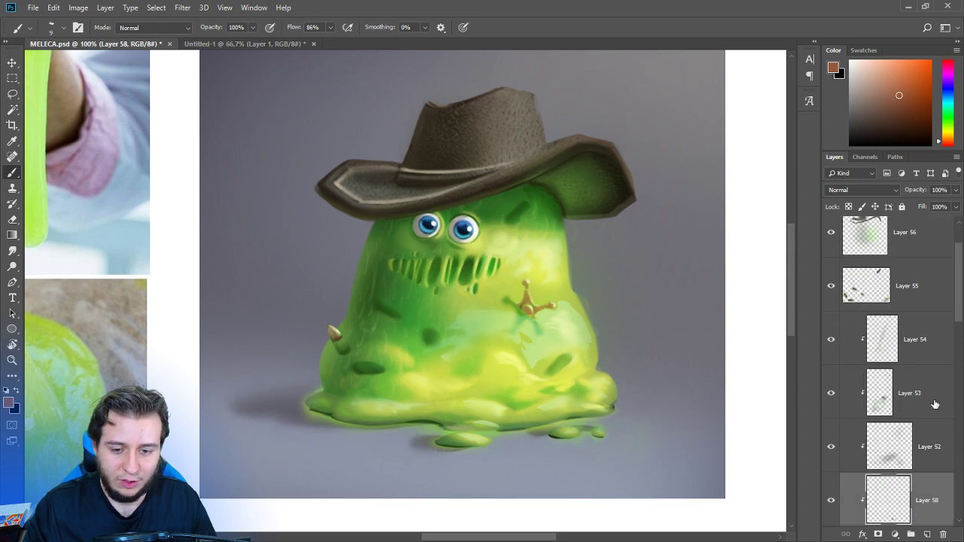
key("ctrl+s")
key("ctrl+minus")
key("ctrl+minus")
key("ctrl+minus")
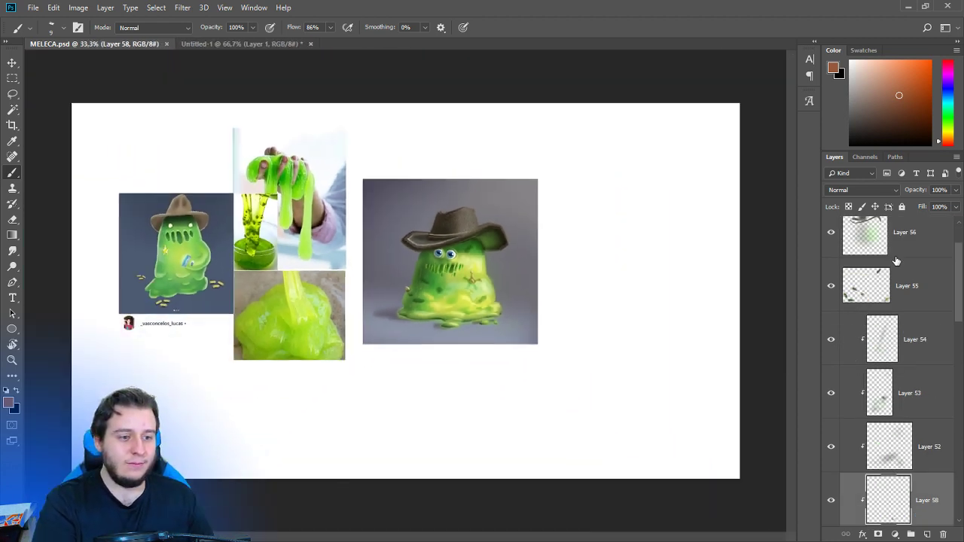
Try to blend the dark embedded piece in the slime's lower left on Layer 55 with the Smudge tool at 64% strength.
key("ctrl+plus")
key("ctrl+plus")
left_click_drag(515, 330, 544, 326)
left_click(843, 282)
key("r")
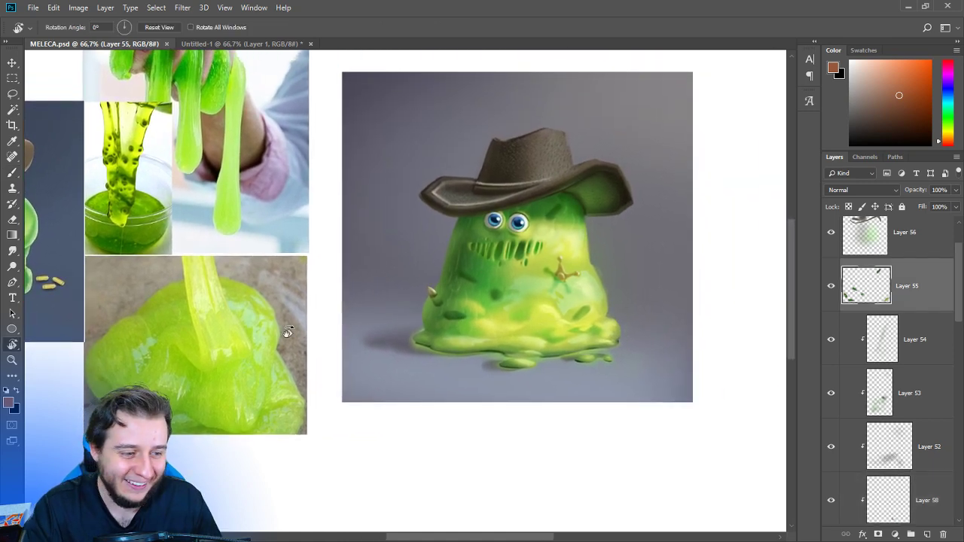
left_click(11, 250)
mouse_move(458, 315)
left_mouse_down()
mouse_move(468, 317)
mouse_move(449, 315)
left_mouse_up()
key("ctrl+z")
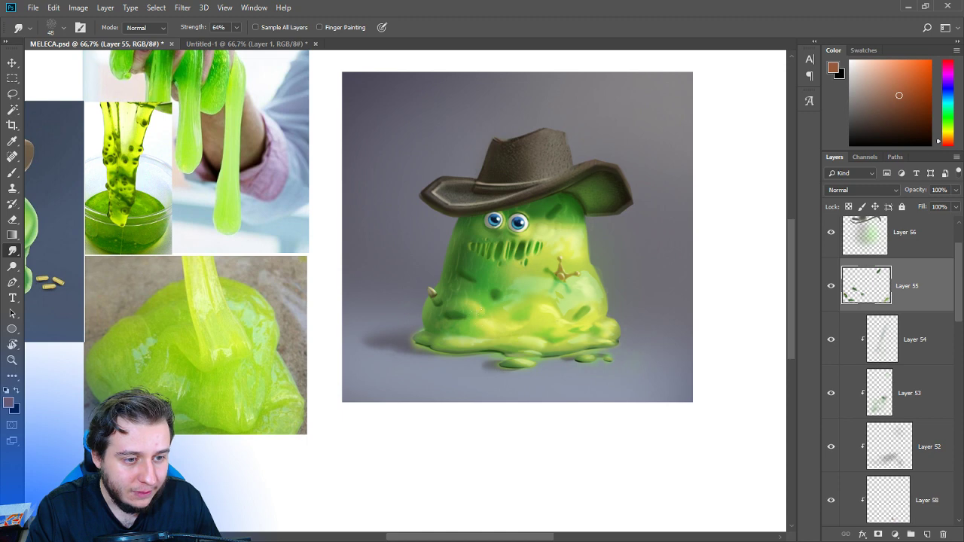
Erase the dark pieces on Layer 55 except those in the slime's lower left, enlarging the soft Eraser to 64 px, and save the file.
key("ctrl+minus")
key("ctrl+minus")
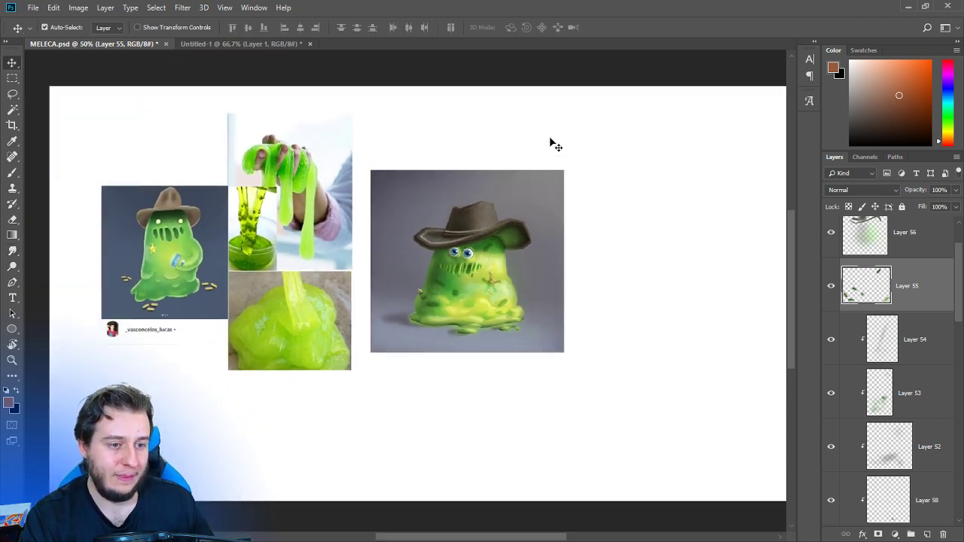
key("ctrl+plus")
key("e")
key("shift+Tab")
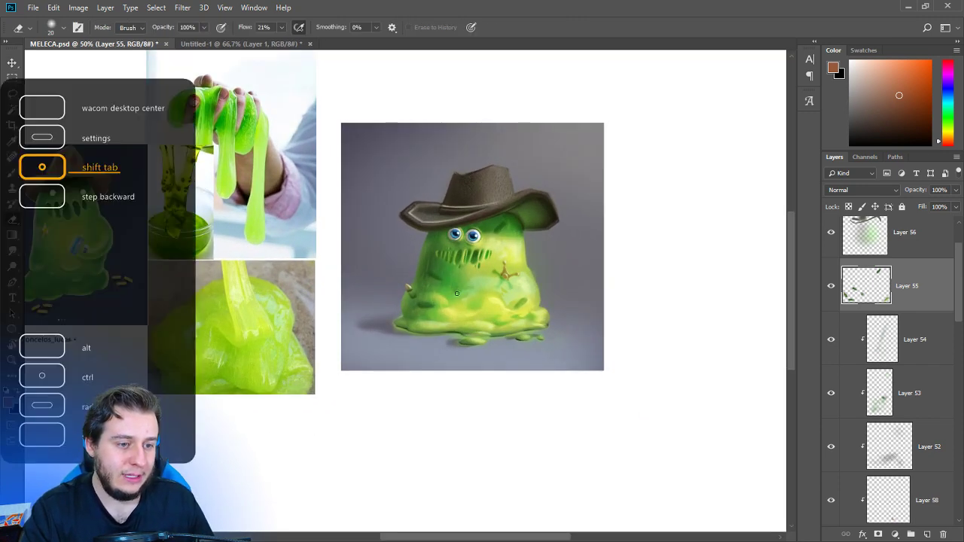
left_click_drag(454, 292, 458, 290)
right_click(502, 226)
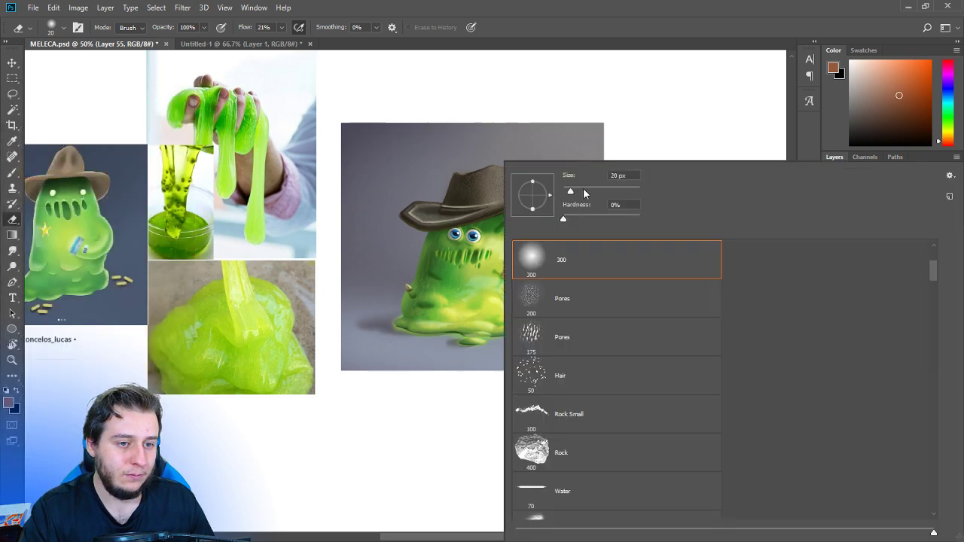
left_click(583, 190)
left_click(500, 226)
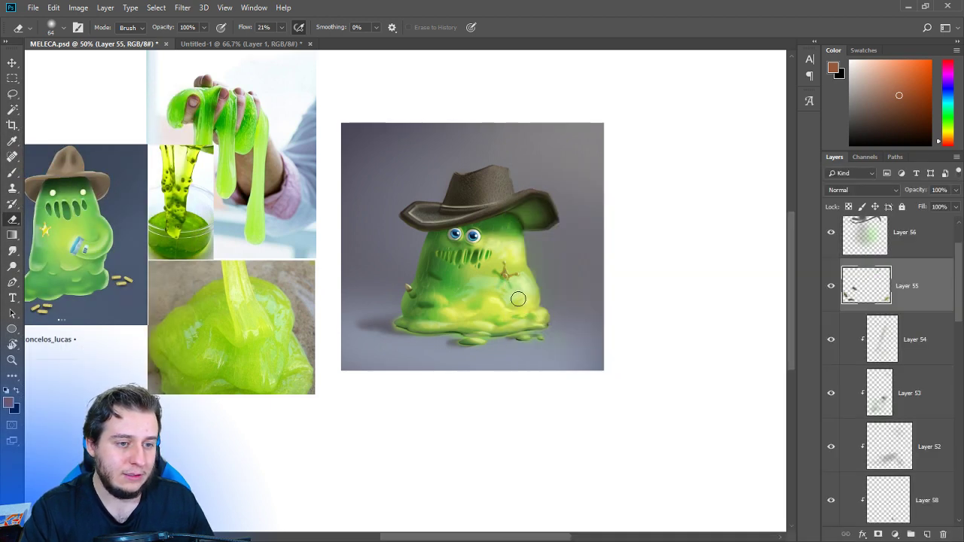
key("v")
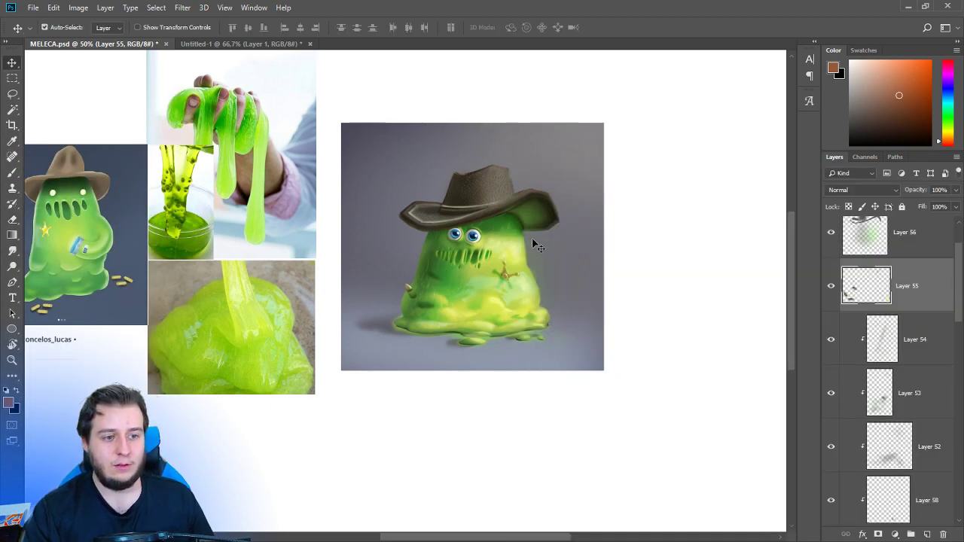
key("ctrl+s")
Create a new layer and bring it to the front of the layer stack.
key("ctrl+minus")
key("ctrl+plus")
left_click_drag(513, 359, 530, 391)
key("ctrl+plus")
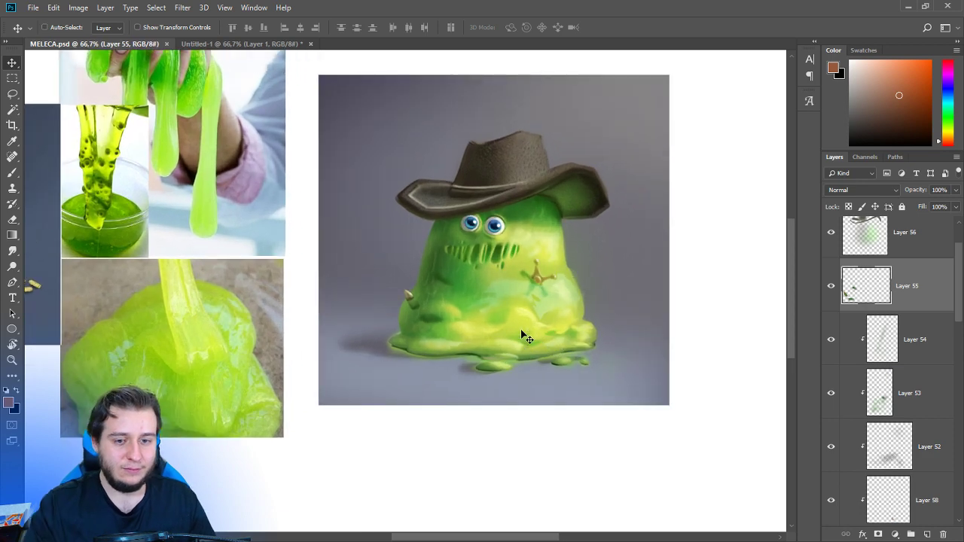
left_click(927, 534)
key("ctrl+shift+bracketright")
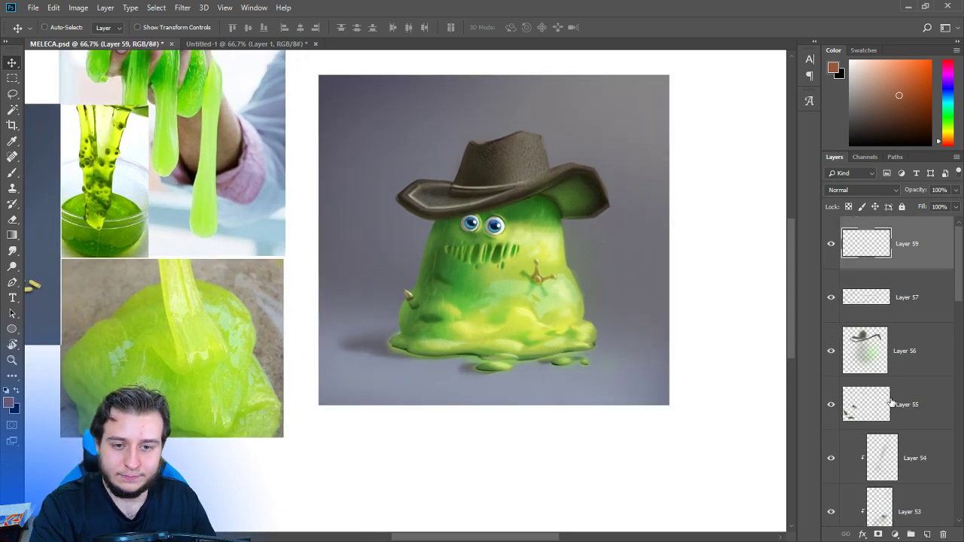
Lasso a freehand area that follows the hat brim's underside and covers the slime's eyes and mouth.
key("r")
mouse_move(563, 331)
left_mouse_down()
mouse_move(500, 439)
mouse_move(386, 461)
left_mouse_up()
left_click(13, 95)
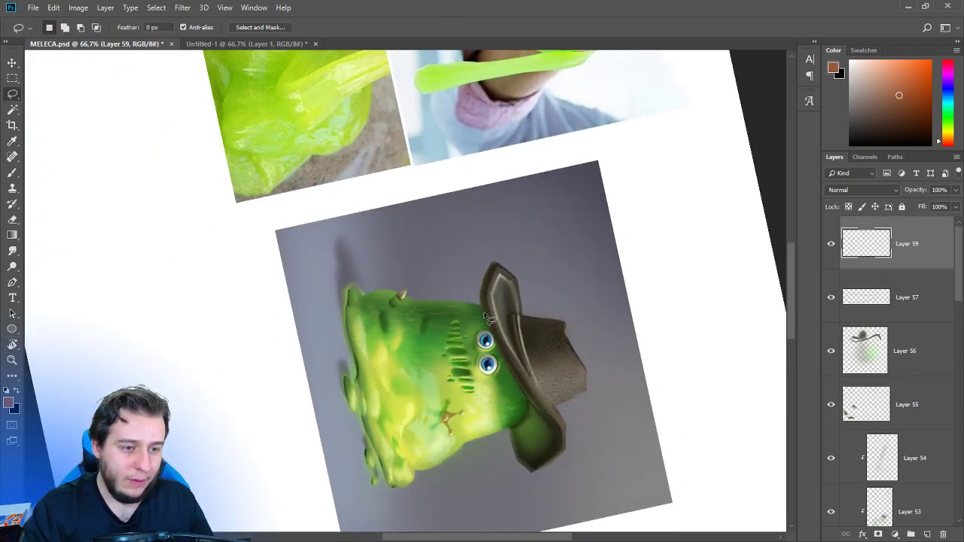
mouse_move(487, 316)
left_mouse_down()
mouse_move(527, 395)
mouse_move(544, 461)
mouse_move(481, 303)
left_mouse_up()
Paint a dark olive-grey shadow inside the selection along the hat brim using the soft 300 px brush.
key("b")
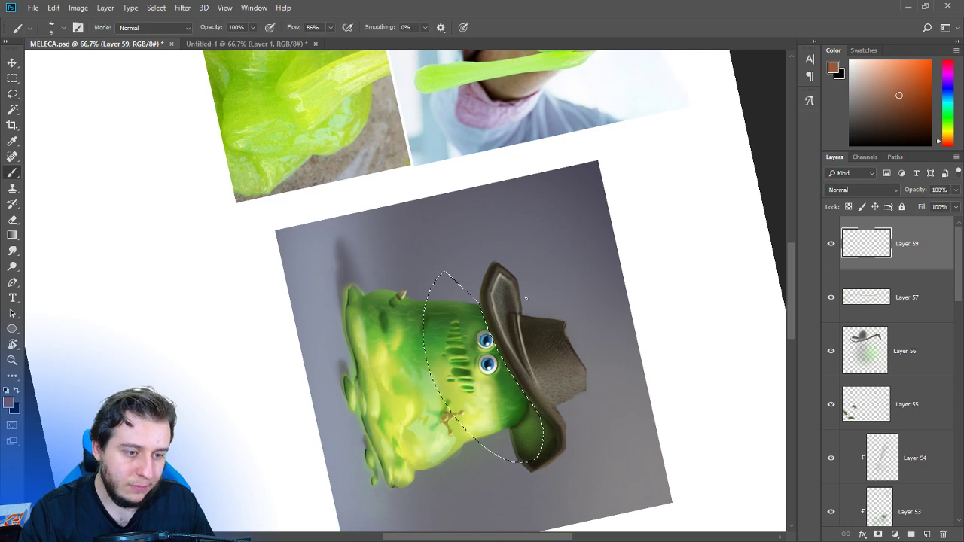
right_click(525, 301)
left_click(549, 365)
left_click(489, 387, "alt")
left_click(518, 402, "alt")
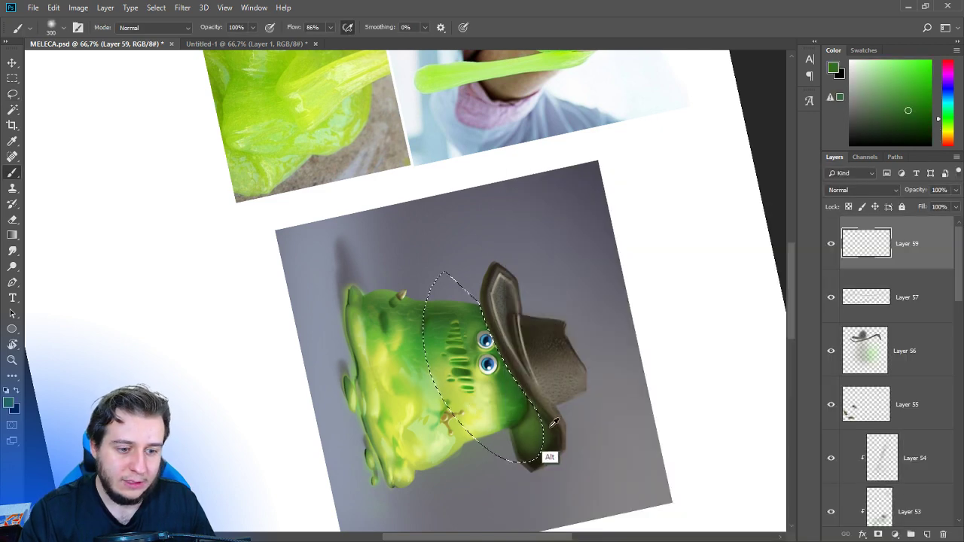
left_click(553, 424, "alt")
left_click(866, 129)
mouse_move(510, 263)
left_mouse_down()
mouse_move(569, 377)
mouse_move(527, 369)
left_mouse_up()
Set the brim shadow layer's blend mode to Multiply and drop the selection.
left_click(862, 190)
left_click(840, 235)
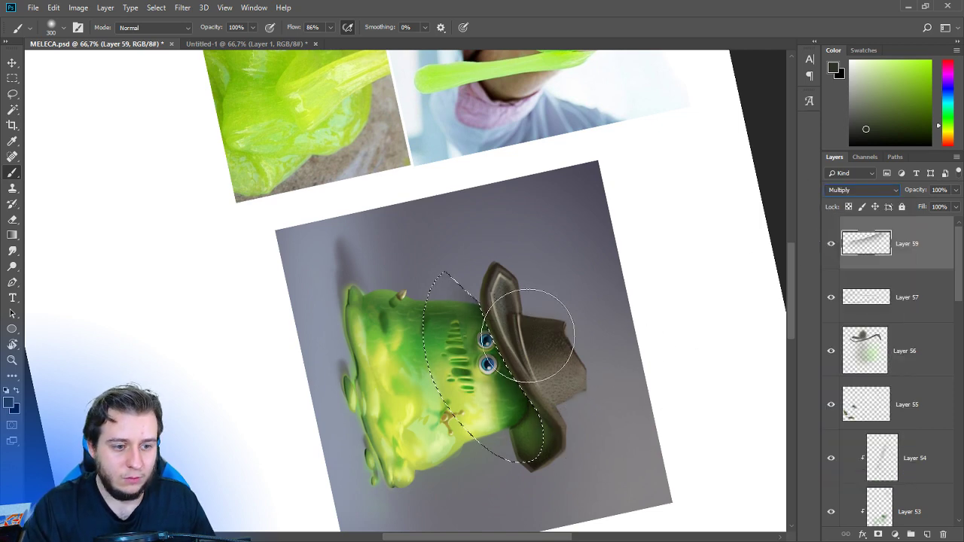
key("ctrl+d")
Erase the shadow spilling onto the background beside the slime and over the hat brim with the soft 64 px Eraser.
key("r")
left_click_drag(617, 387, 413, 113)
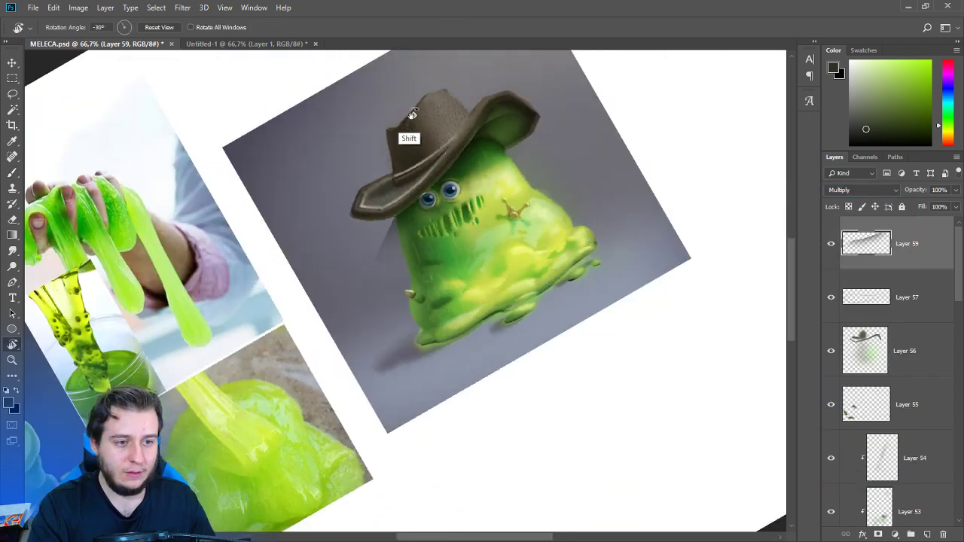
scroll(413, 113, "up", 3)
key("v")
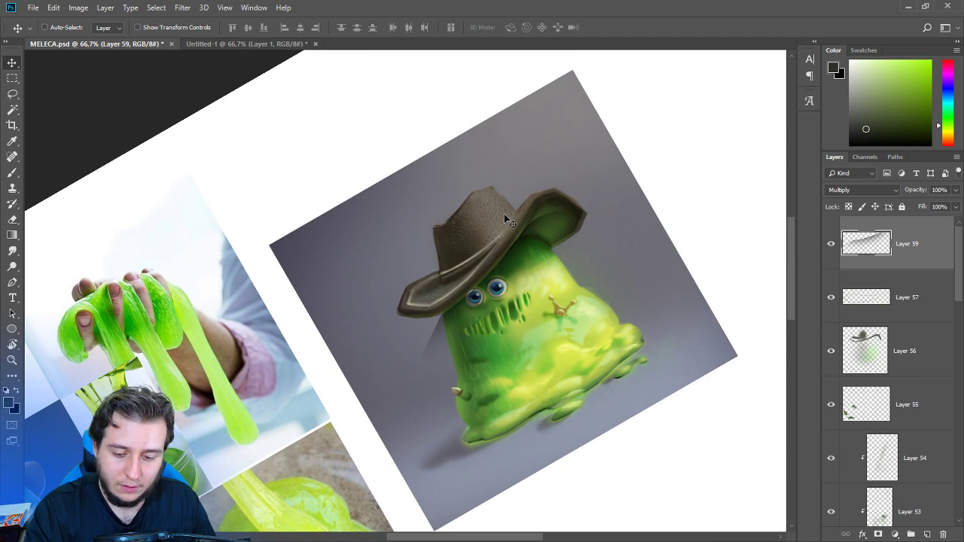
scroll(506, 219, "up", 2)
key("r")
left_click_drag(625, 338, 614, 447)
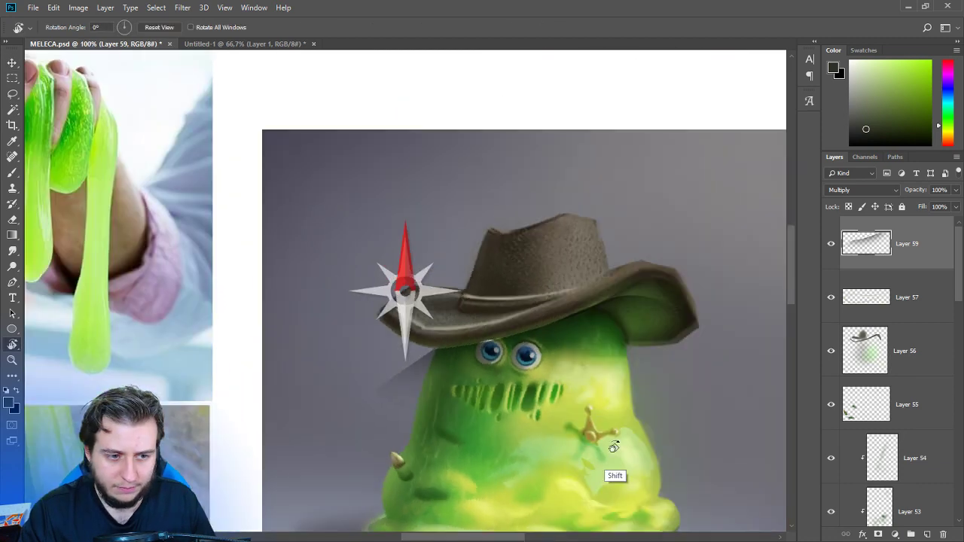
key("v")
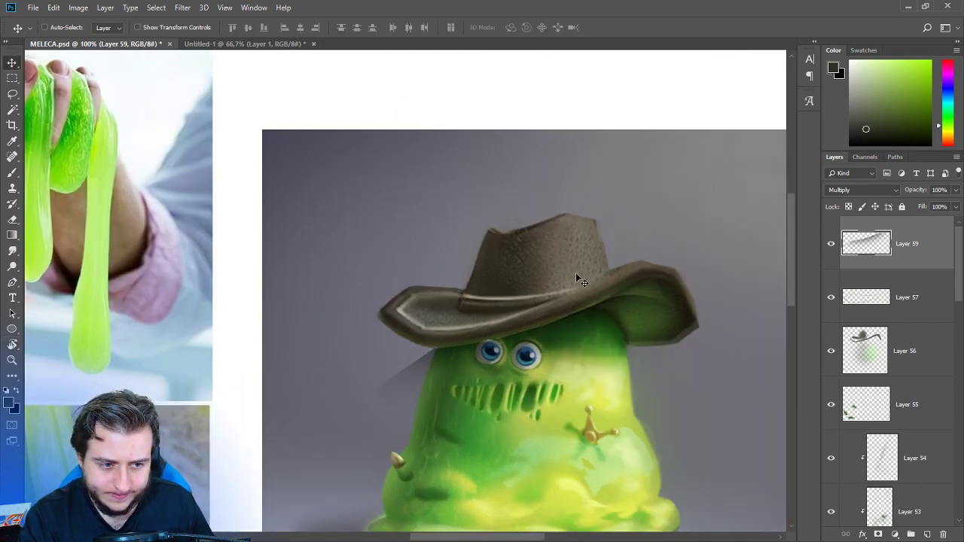
key("e")
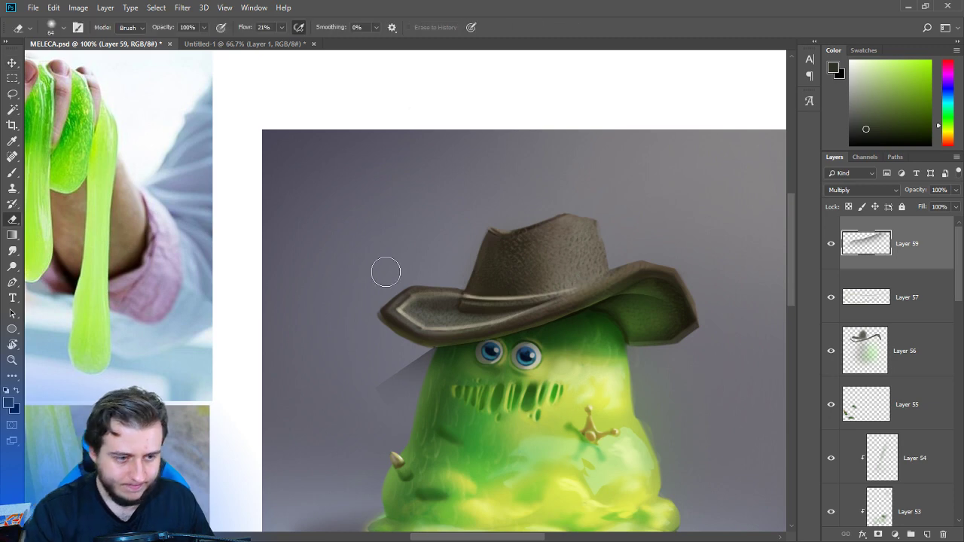
left_click_drag(372, 415, 407, 387)
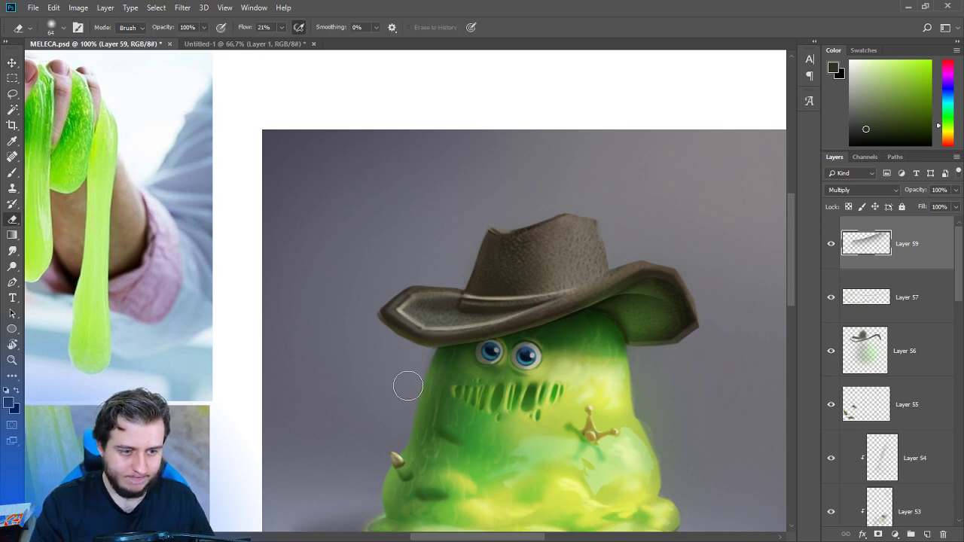
mouse_move(433, 329)
left_mouse_down()
mouse_move(435, 341)
mouse_move(583, 296)
left_mouse_up()
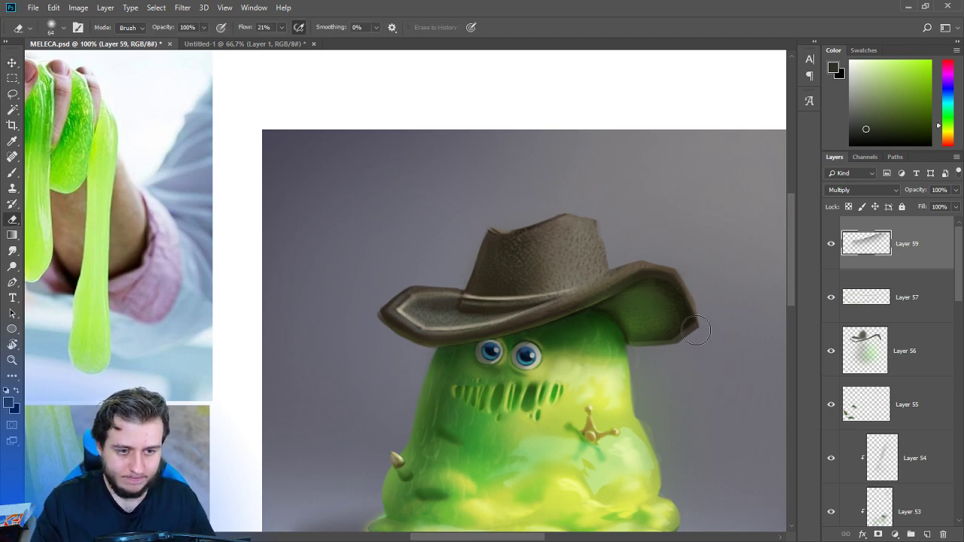
left_click(12, 251)
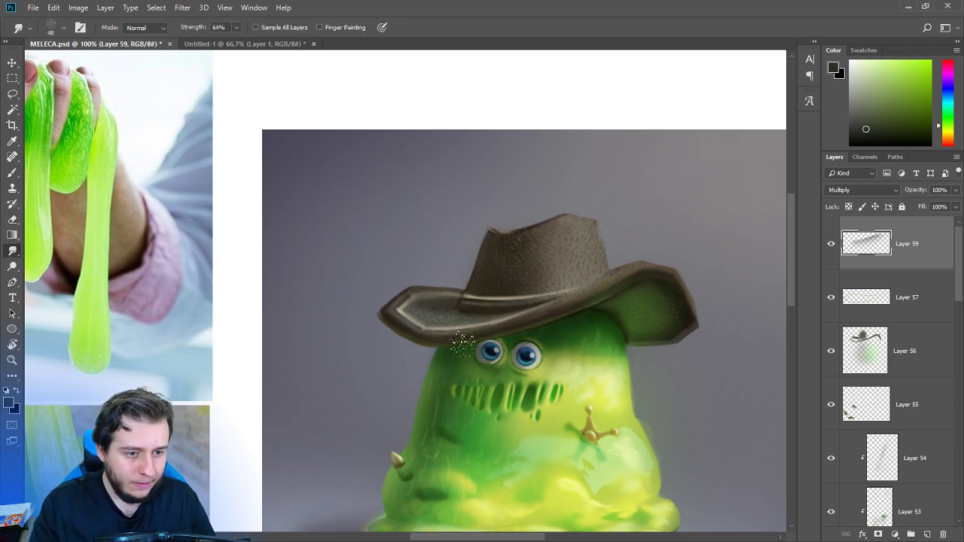
Clear the brim shadow from the slime's eyes with the soft Eraser, switching between 26 px and 6–7 px sizes.
key("e")
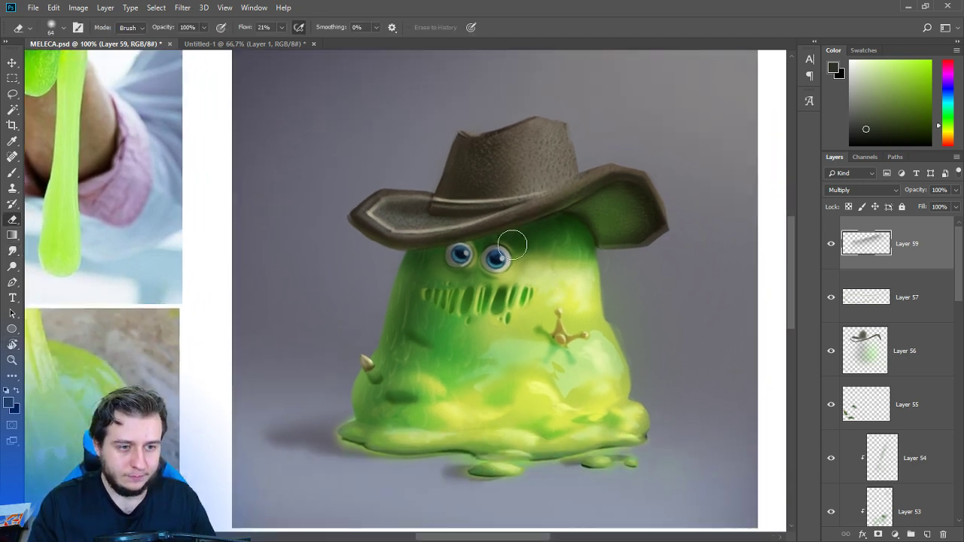
right_click(512, 243)
left_click(574, 191)
left_click(601, 105)
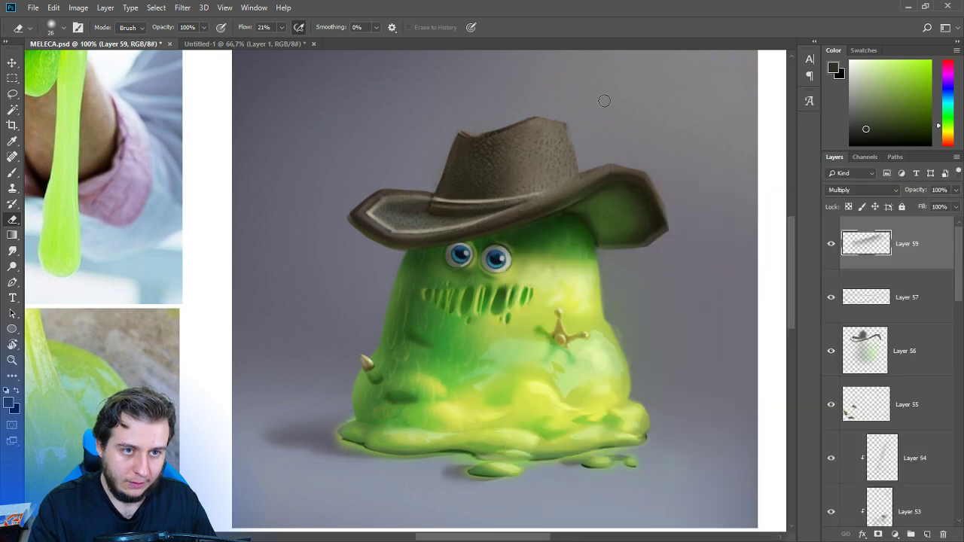
right_click(603, 104)
left_click_drag(572, 192, 565, 193)
left_click(501, 258)
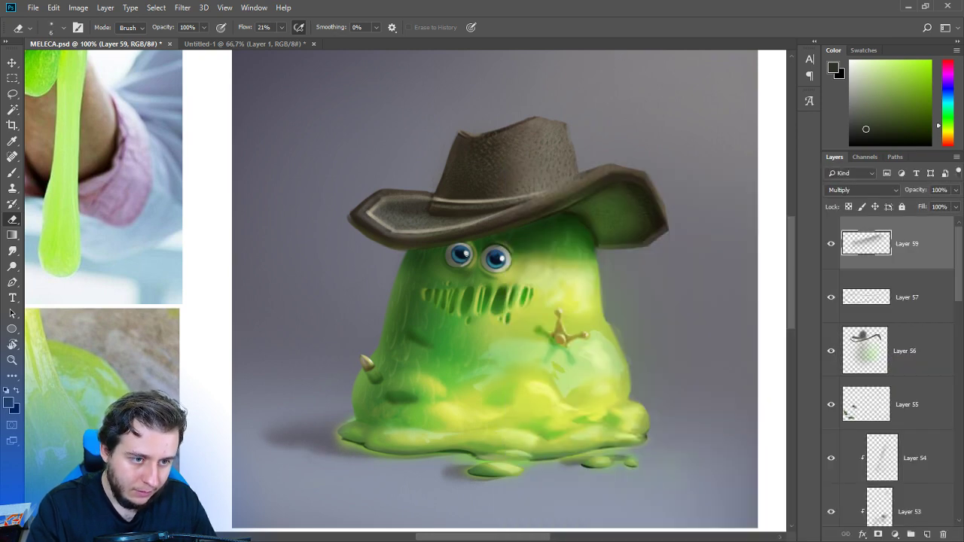
right_click(575, 209)
left_click(572, 193)
left_click(474, 255)
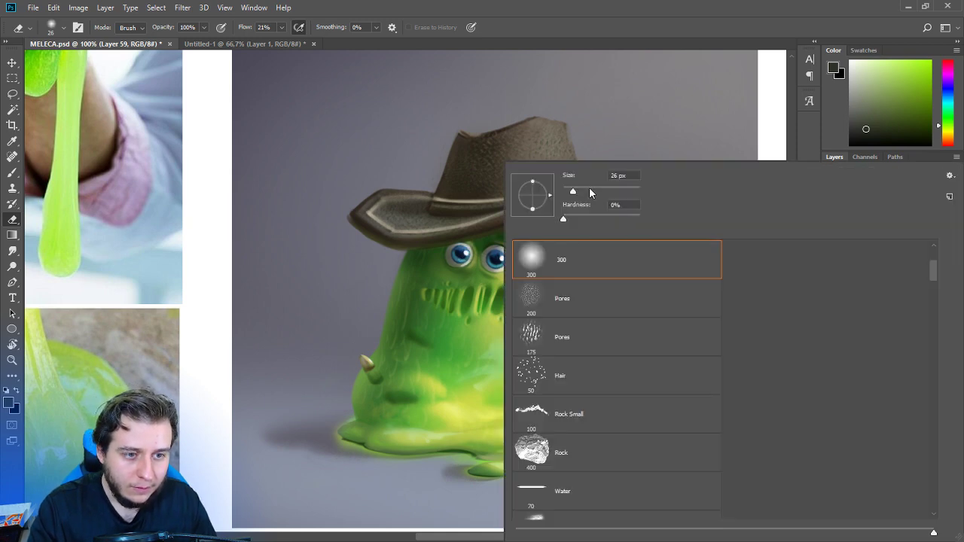
right_click(570, 207)
left_click(566, 194)
left_click(496, 265)
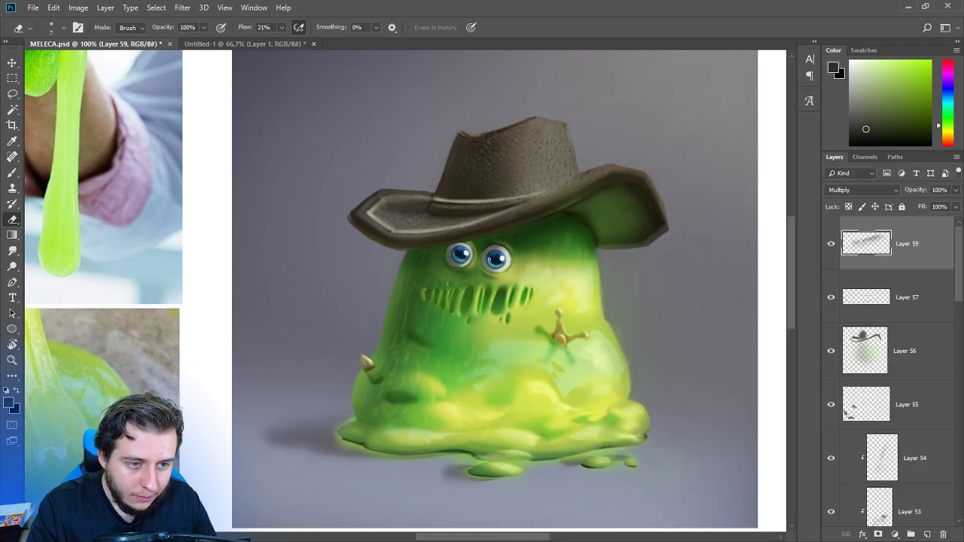
Soften the brim shadow above the slime's face with the Eraser at 66 px, then reduce the Eraser to 7 px.
scroll(468, 256, "down", 3)
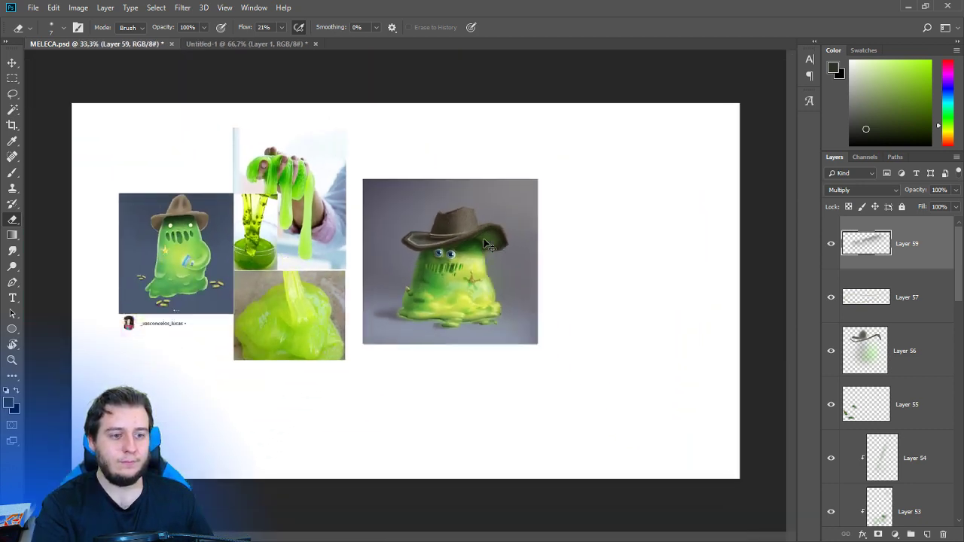
scroll(534, 237, "up", 1)
right_click(534, 238)
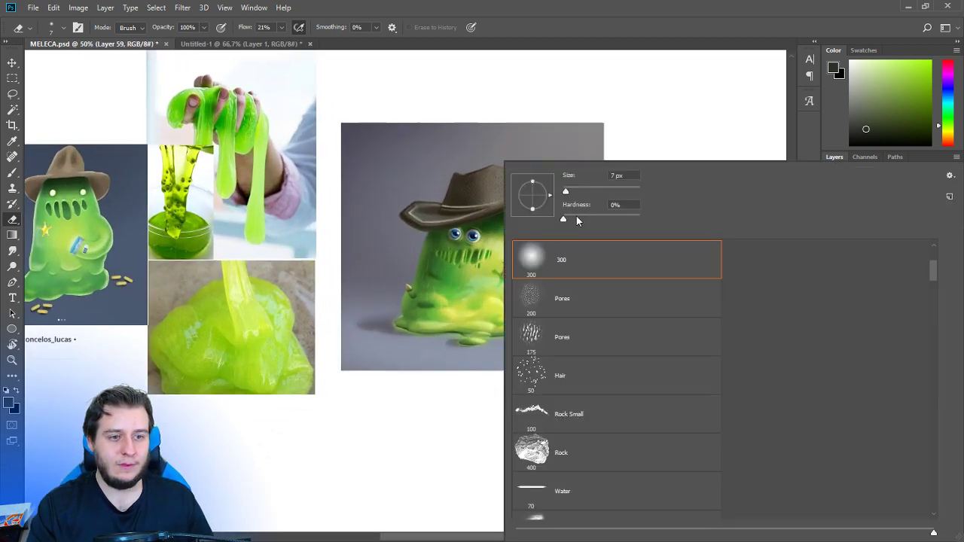
left_click(587, 194)
left_click(489, 244)
right_click(509, 257)
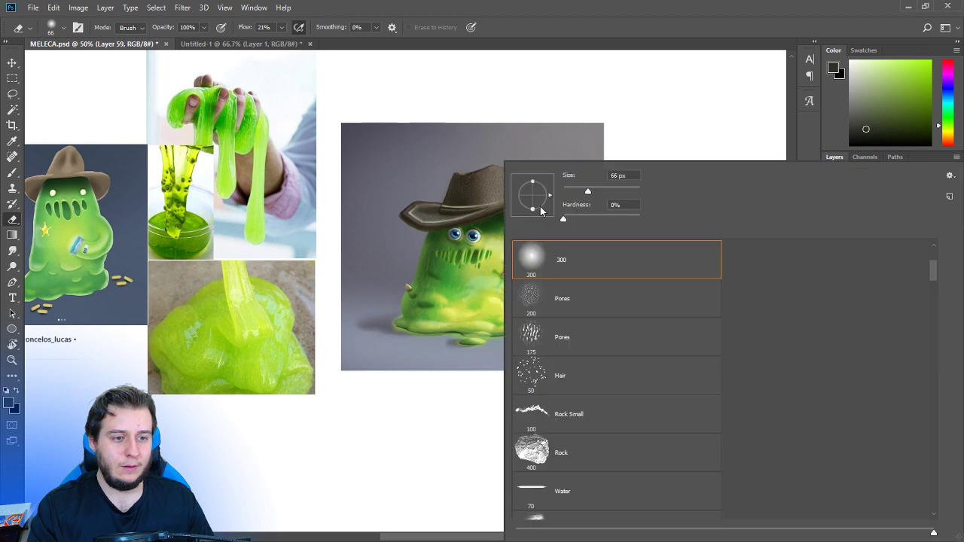
left_click(568, 193)
left_click(573, 99)
key("ctrl+plus")
key("ctrl+plus")
scroll(524, 230, "up", 1)
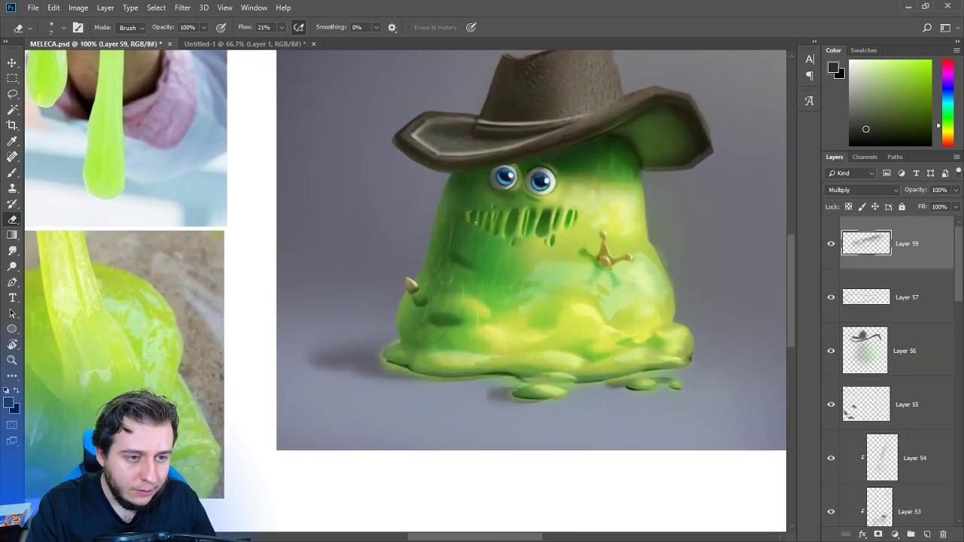
scroll(499, 232, "down", 2)
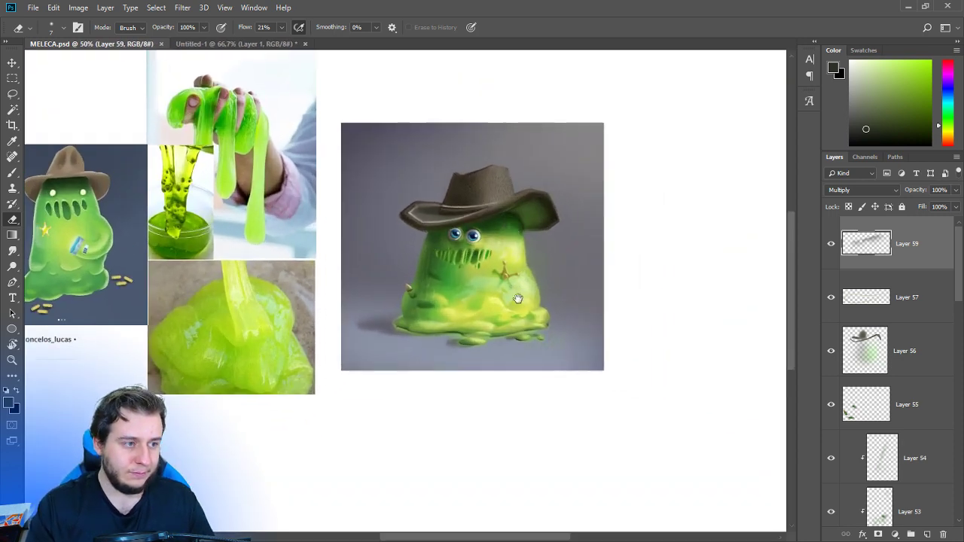
Group the background layers from Layer 14 down to Layer 12 and make a merged copy of the group.
mouse_move(518, 299)
left_mouse_down()
mouse_move(580, 302)
mouse_move(526, 312)
mouse_move(579, 273)
mouse_move(572, 317)
left_mouse_up()
key("v")
left_click(611, 297, "ctrl")
scroll(946, 452, "down", 3)
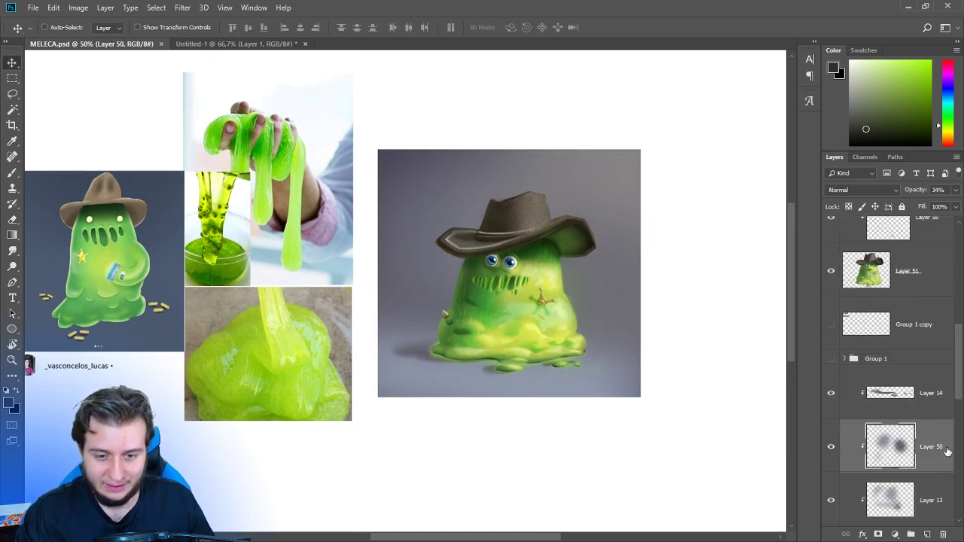
scroll(907, 369, "up", 1)
left_click(909, 342)
left_click(901, 482, "shift")
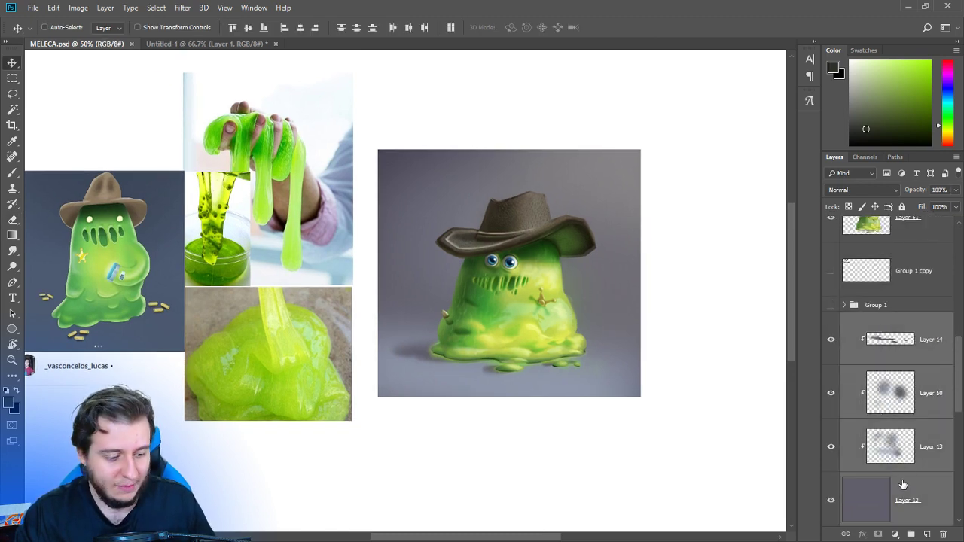
key("ctrl+g")
key("ctrl+alt+e")
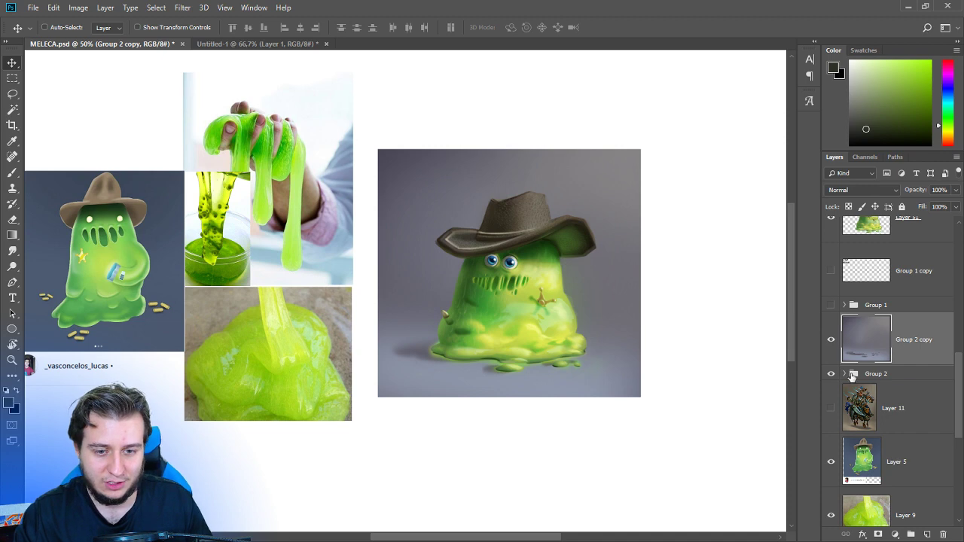
key("ctrl+u")
left_click_drag(764, 226, 820, 247)
key("Escape")
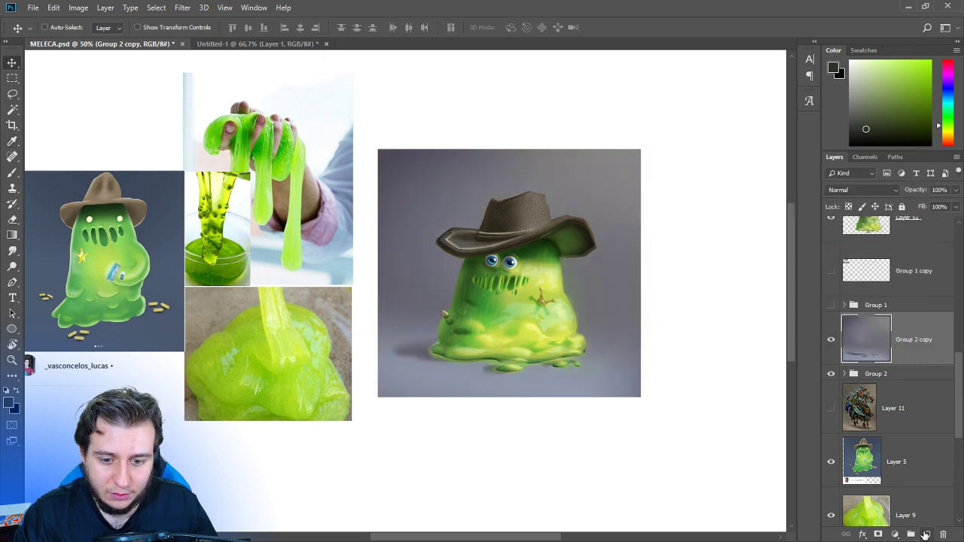
Add a new layer above the merged background copy, set its blend mode to Color and enlarge the soft brush to 432 px.
left_click(927, 534)
key("b")
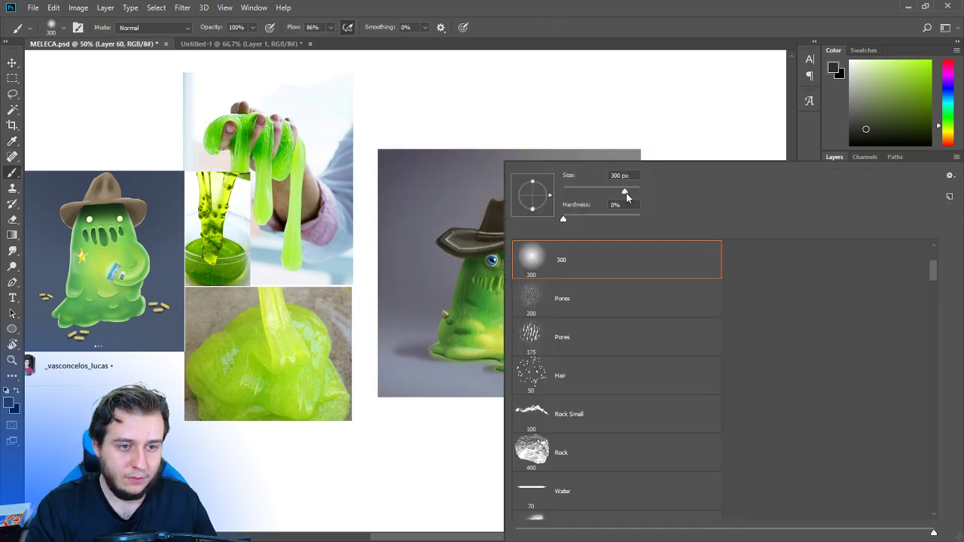
left_click_drag(626, 192, 629, 192)
left_click(699, 52)
left_click(841, 189)
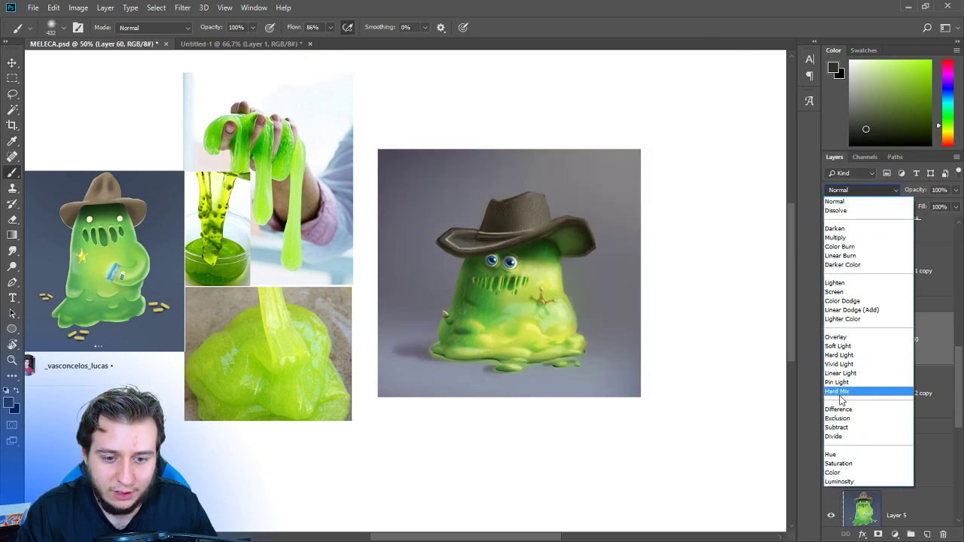
left_click(851, 473)
Try tinting the background around the slime with broad strokes of warm peach and pale yellow on the Color layer.
left_click(947, 138)
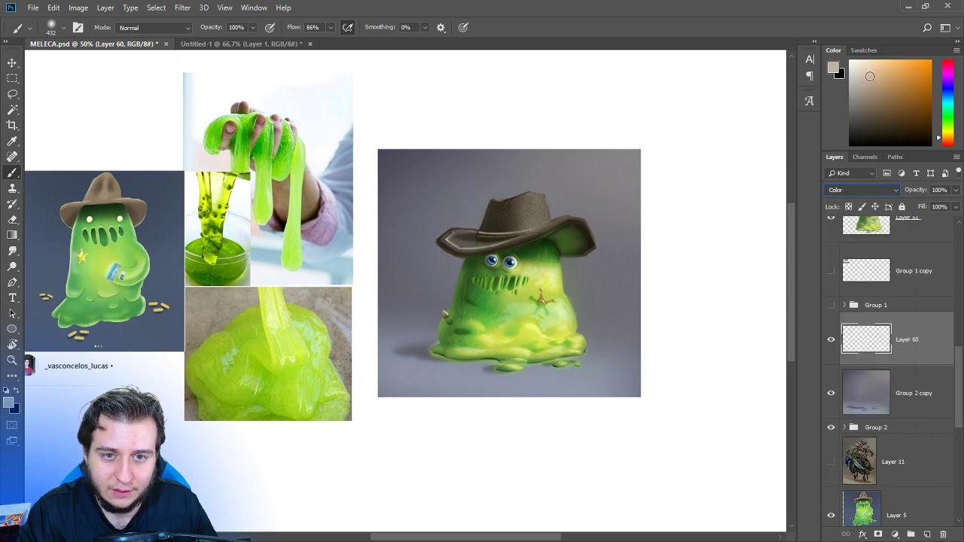
left_click(864, 66)
mouse_move(624, 312)
left_mouse_down()
mouse_move(642, 247)
mouse_move(540, 196)
mouse_move(436, 181)
mouse_move(680, 194)
left_mouse_up()
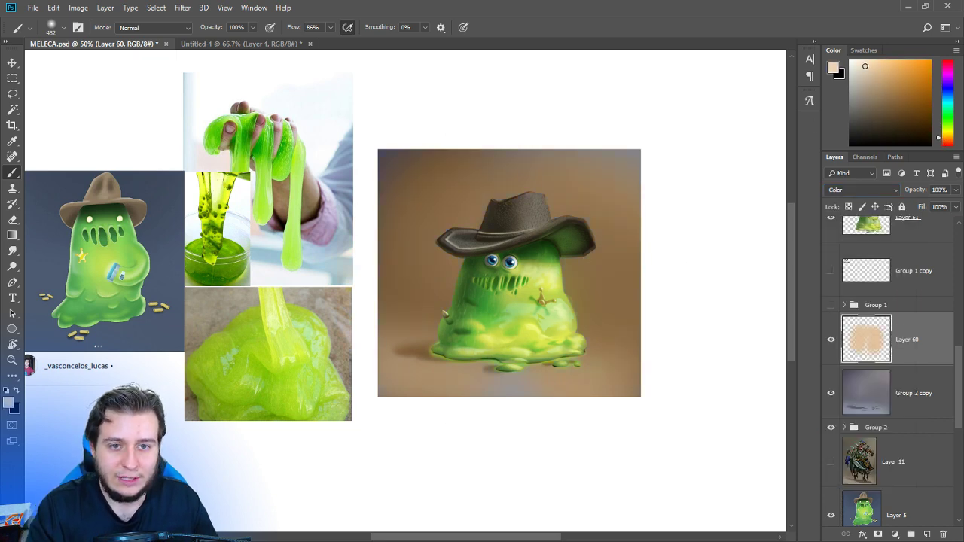
left_click(859, 59)
mouse_move(592, 196)
left_mouse_down()
mouse_move(480, 200)
mouse_move(573, 196)
left_mouse_up()
left_click(949, 141)
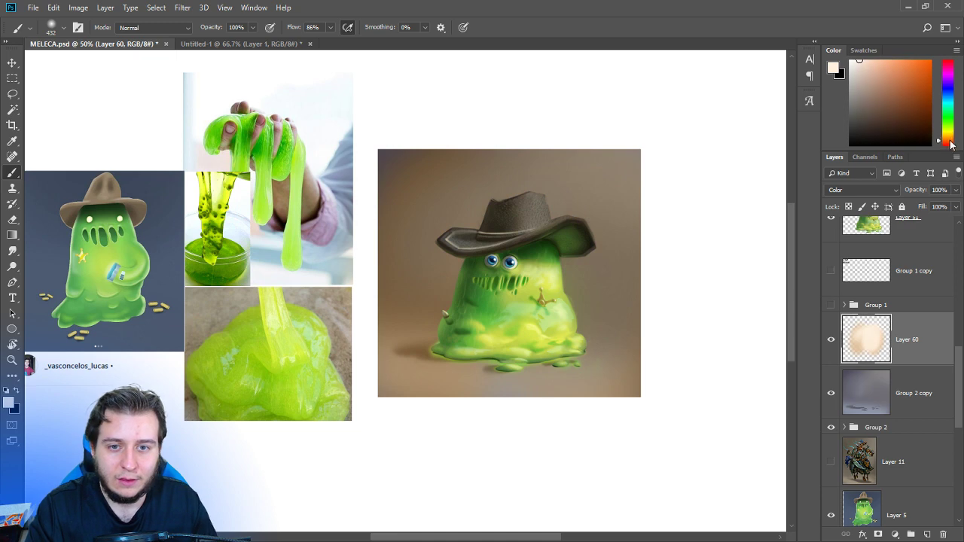
left_click_drag(951, 145, 951, 135)
mouse_move(624, 144)
left_mouse_down()
mouse_move(548, 191)
mouse_move(393, 167)
mouse_move(424, 160)
mouse_move(577, 372)
left_mouse_up()
left_click_drag(941, 134, 943, 134)
left_click_drag(607, 192, 460, 237)
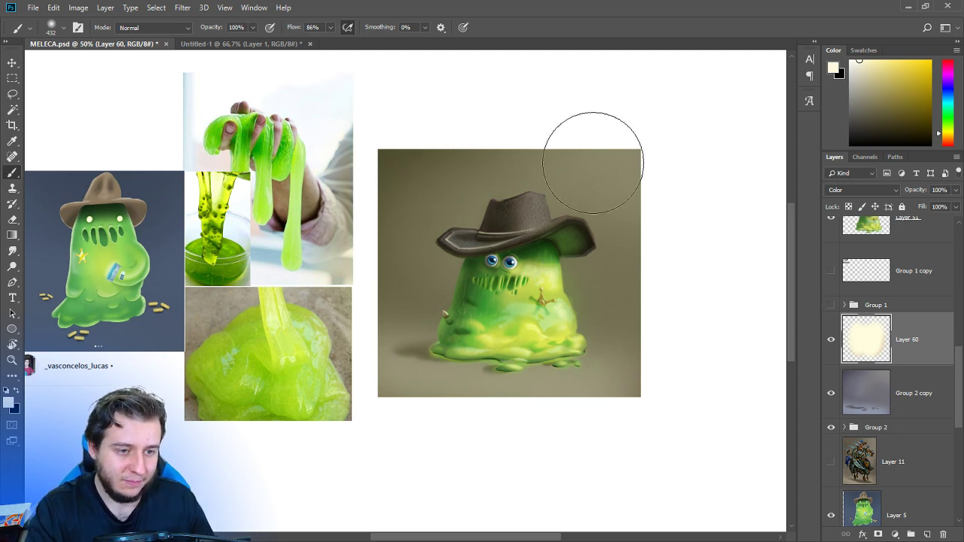
Compare the background with and without the yellow tint, and discard the tint.
left_click(831, 340)
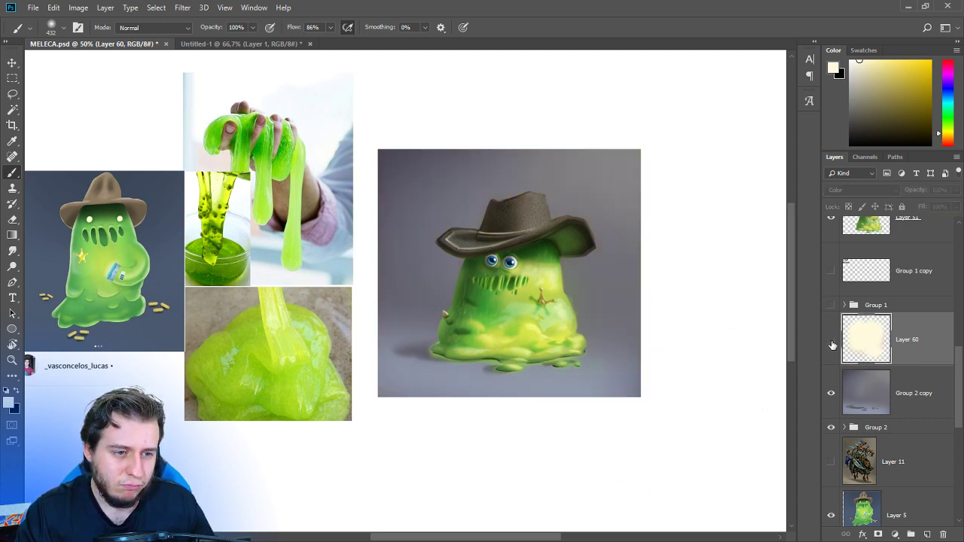
left_click(832, 344)
left_click(832, 343)
left_click(833, 337)
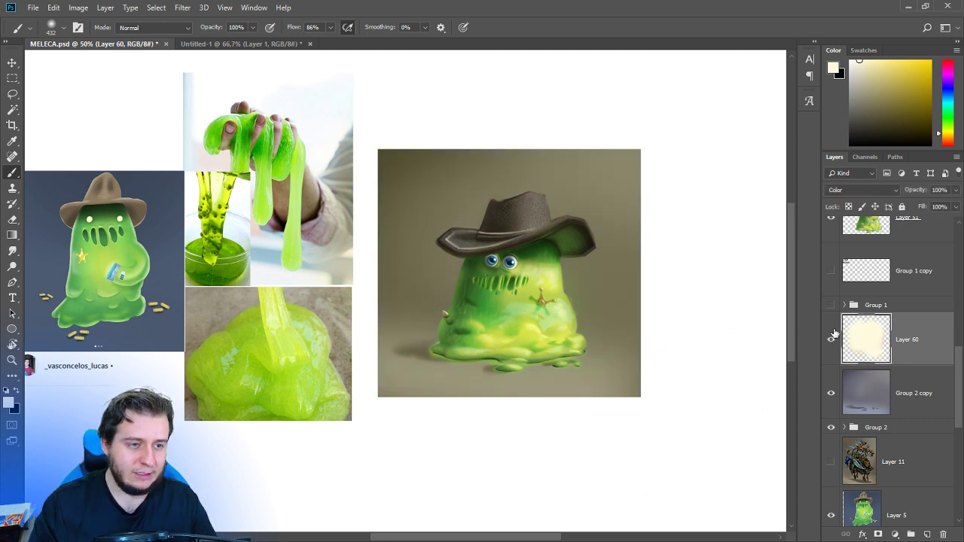
left_click(834, 339)
key("Delete")
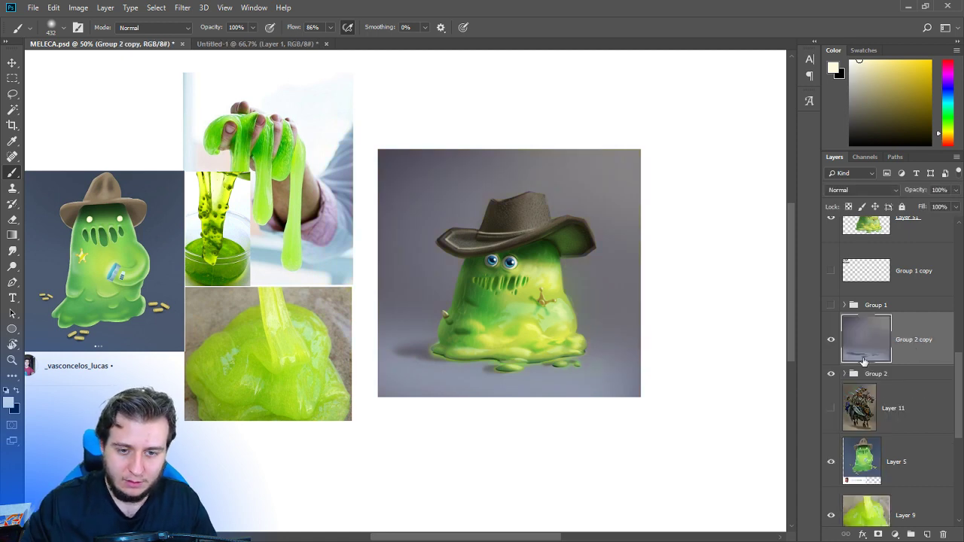
key("ctrl+z")
Add a clipped layer inside Group 2, directly beneath its top ground-shadow layer.
left_click(881, 427)
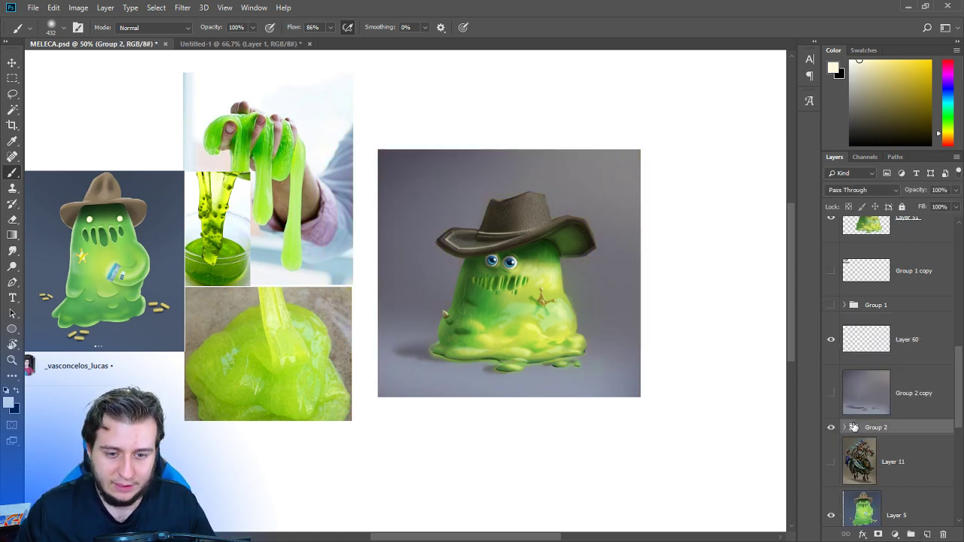
left_click(844, 427)
scroll(903, 437, "down", 4)
left_click(925, 446)
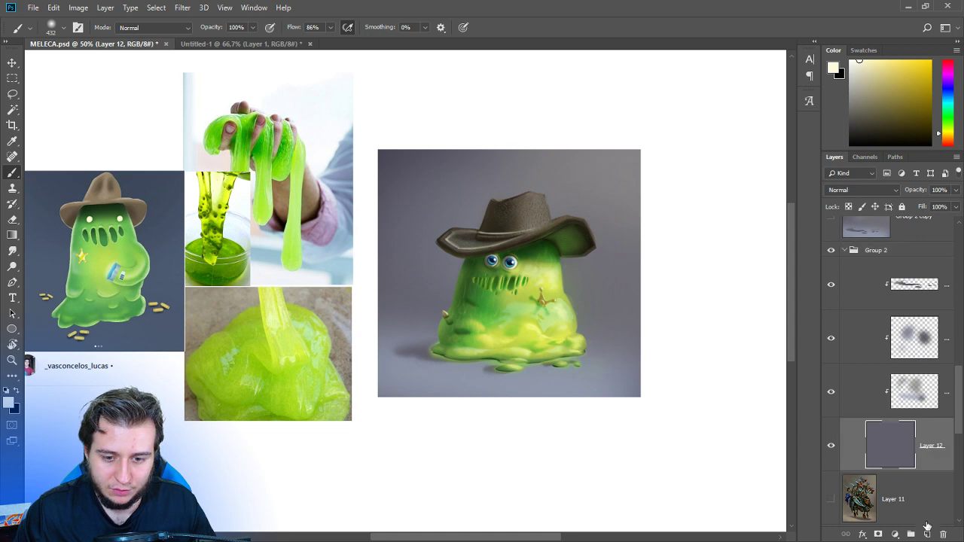
left_click(927, 533)
left_click_drag(918, 442, 913, 311)
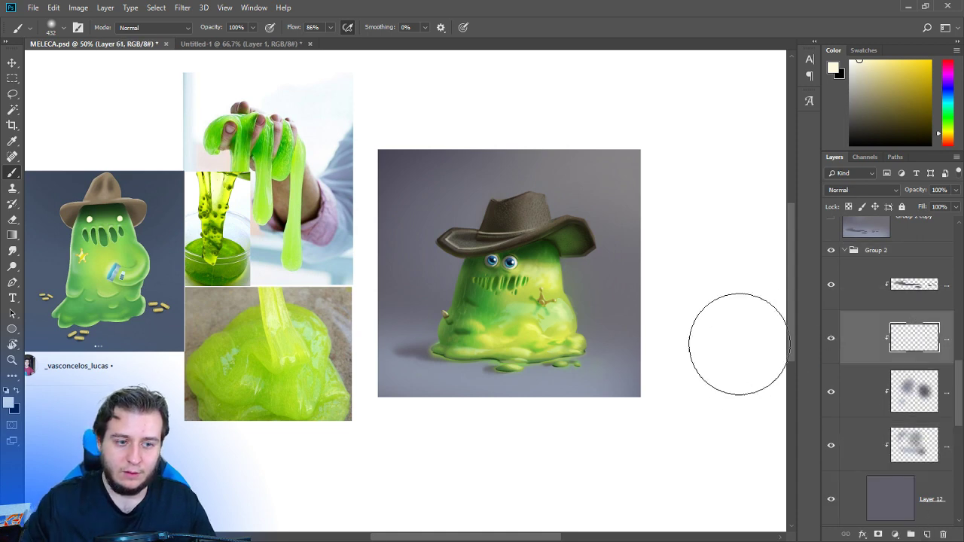
Cover the grey background around the slime with light khaki beige using the 432 px soft brush.
left_click(860, 87)
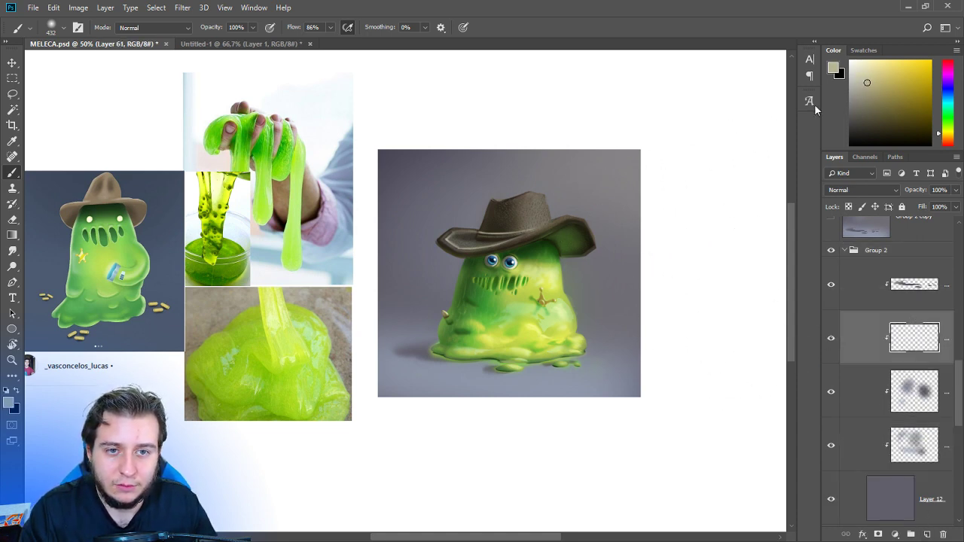
mouse_move(647, 158)
left_mouse_down()
mouse_move(393, 204)
mouse_move(570, 334)
mouse_move(632, 354)
left_mouse_up()
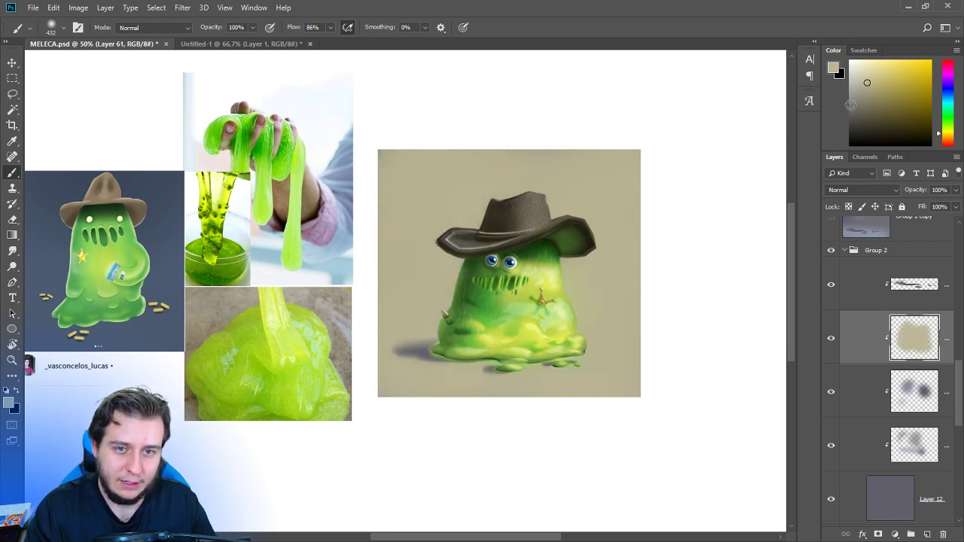
left_click(946, 140)
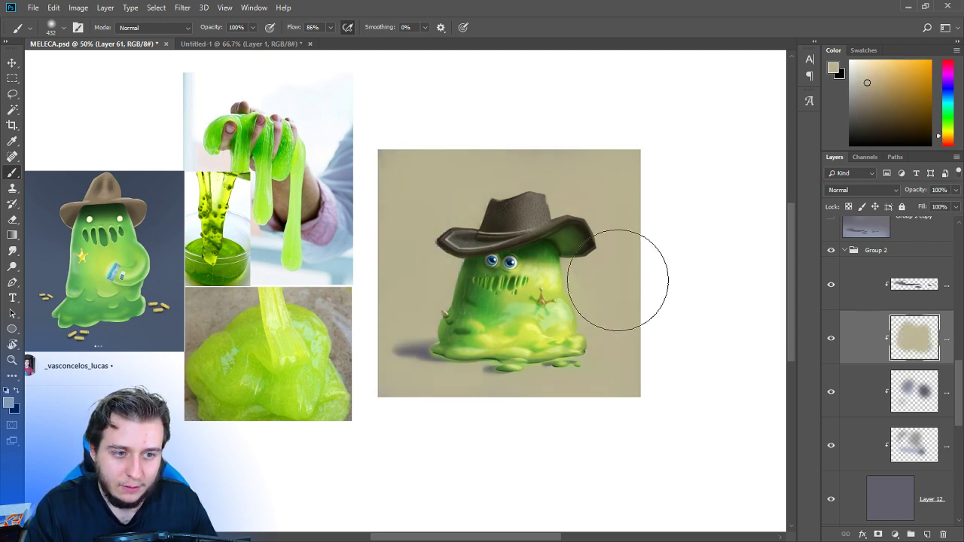
left_click(877, 85)
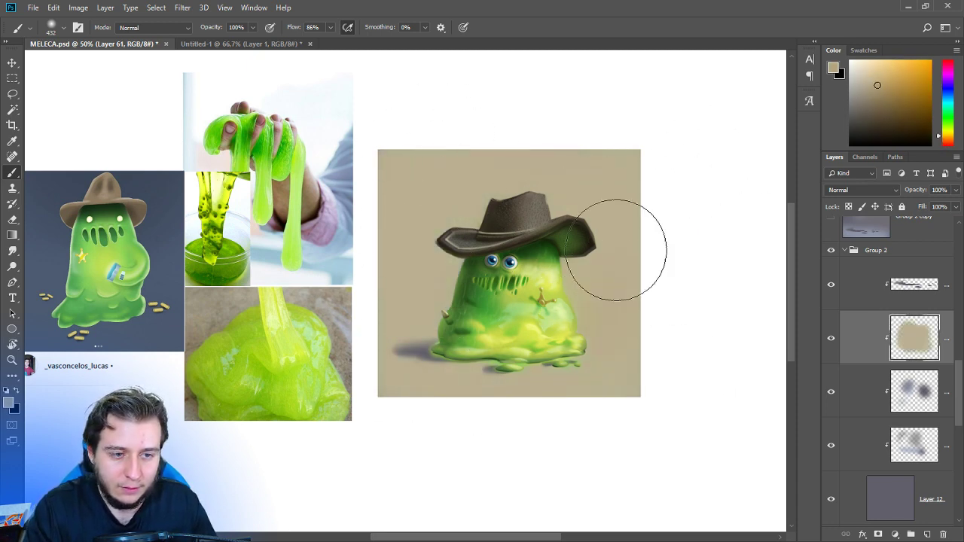
mouse_move(624, 243)
left_mouse_down()
mouse_move(562, 164)
mouse_move(475, 182)
mouse_move(552, 271)
mouse_move(440, 125)
mouse_move(492, 364)
left_mouse_up()
Darken the beige background to a muted golden brown and compare it with the paint layer hidden.
left_click(871, 86)
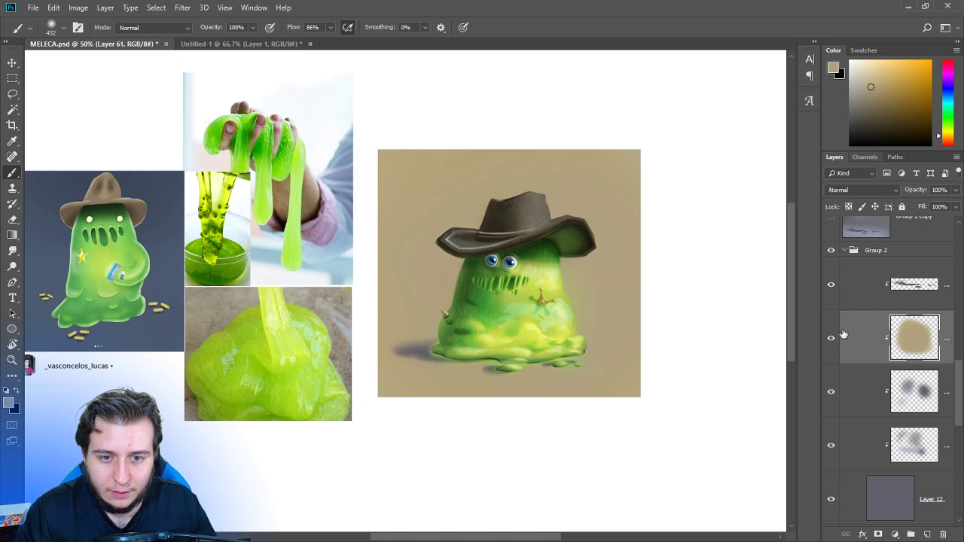
left_click(879, 95)
mouse_move(608, 322)
left_mouse_down()
mouse_move(434, 125)
mouse_move(611, 155)
mouse_move(638, 186)
left_mouse_up()
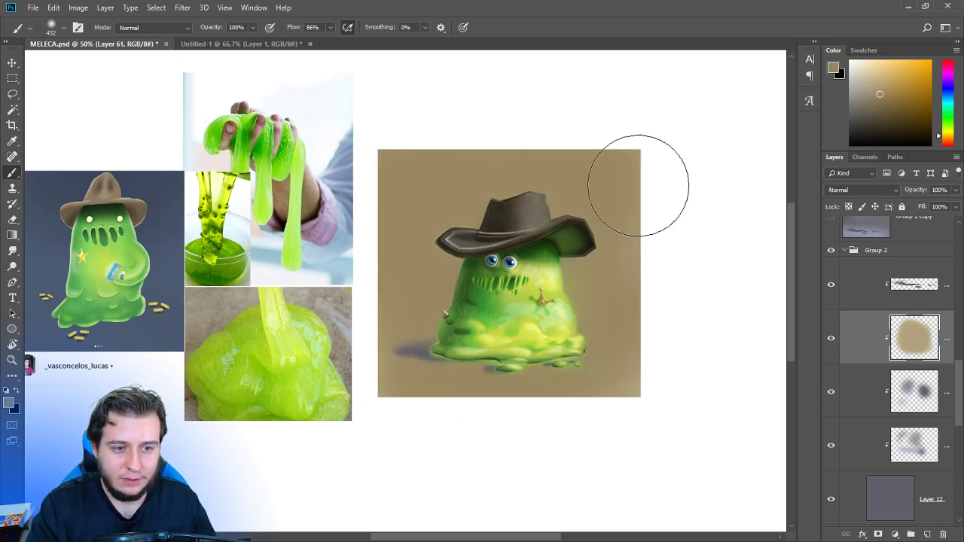
left_click(831, 339)
left_click(832, 340)
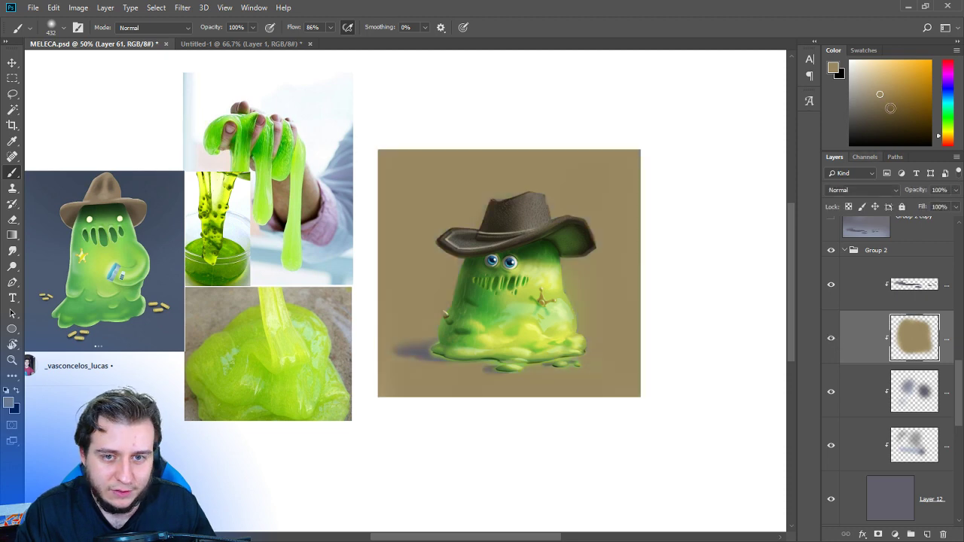
With the brush at 480 px, paint a pale mint glow in the background's upper-right corner and undo the last strokes.
right_click(603, 264)
left_click_drag(631, 191, 633, 192)
left_click(646, 95)
left_click_drag(645, 113, 597, 190)
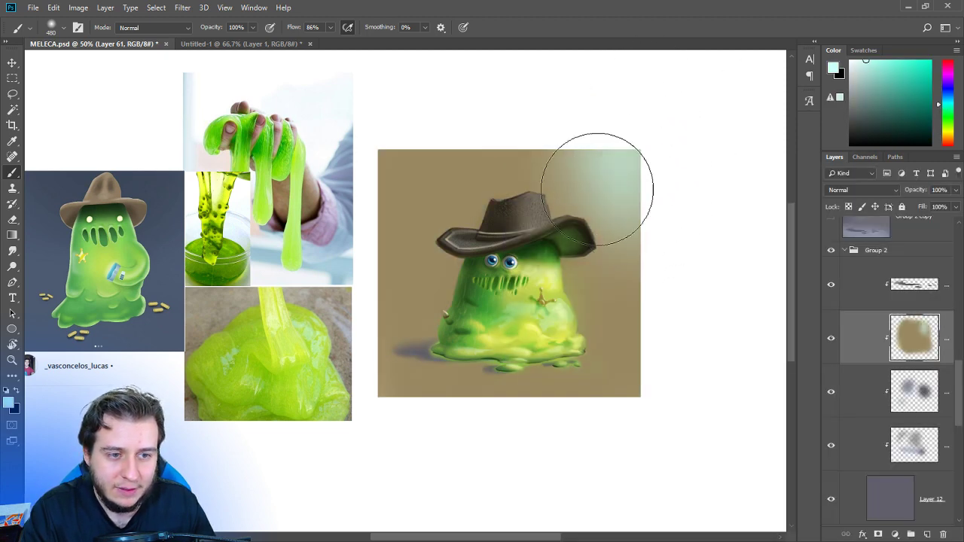
key("ctrl+alt+z")
key("ctrl+alt+z")
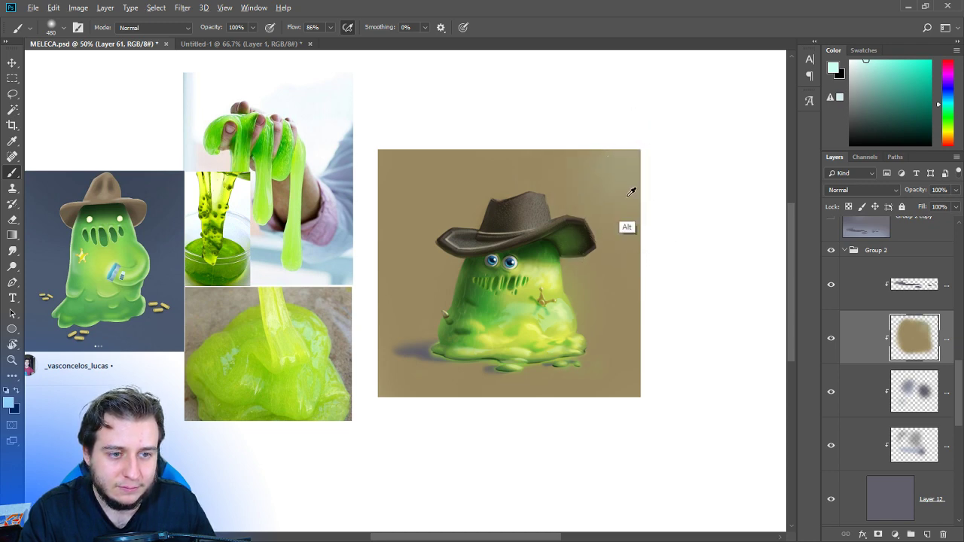
Build a soft khaki glow in the background behind the hat's right side and compare it with the layer hidden.
left_click(616, 209, "alt")
mouse_move(633, 145)
left_mouse_down()
mouse_move(601, 166)
mouse_move(603, 236)
left_mouse_up()
left_click(868, 77)
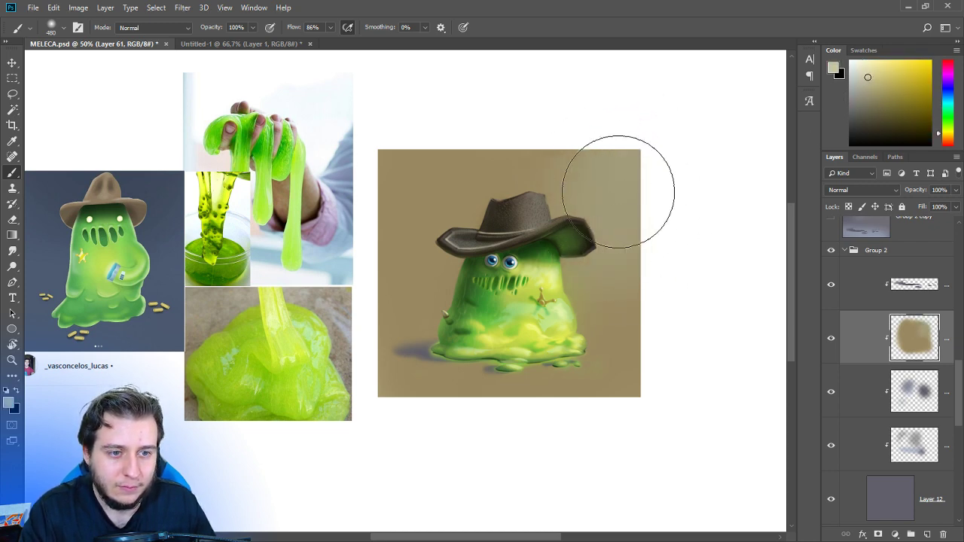
left_click_drag(605, 198, 622, 255)
left_click(607, 201, "alt")
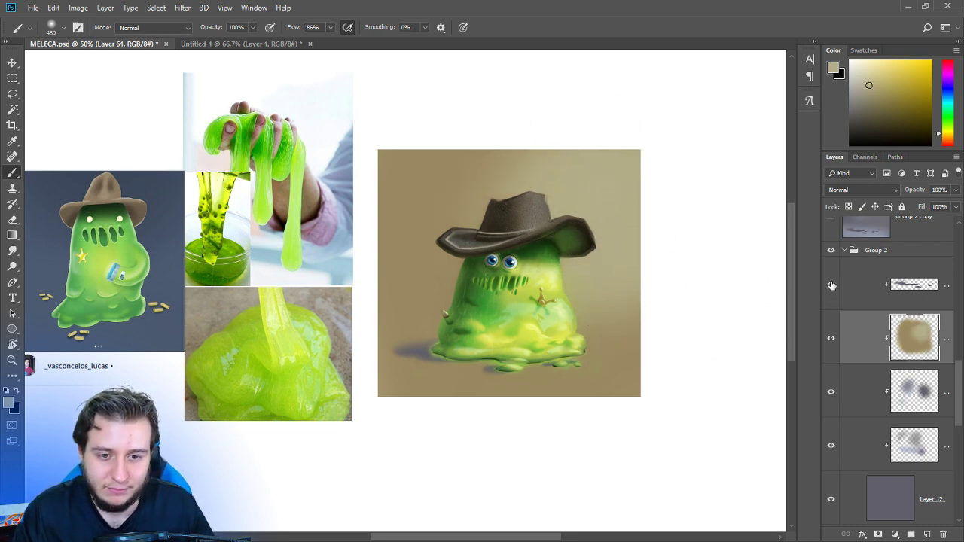
left_click(832, 339)
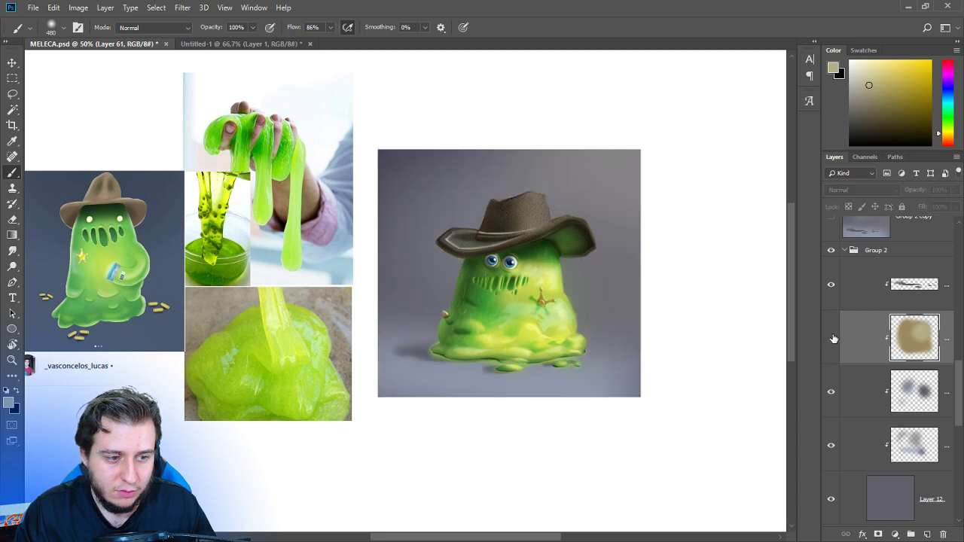
left_click(832, 339)
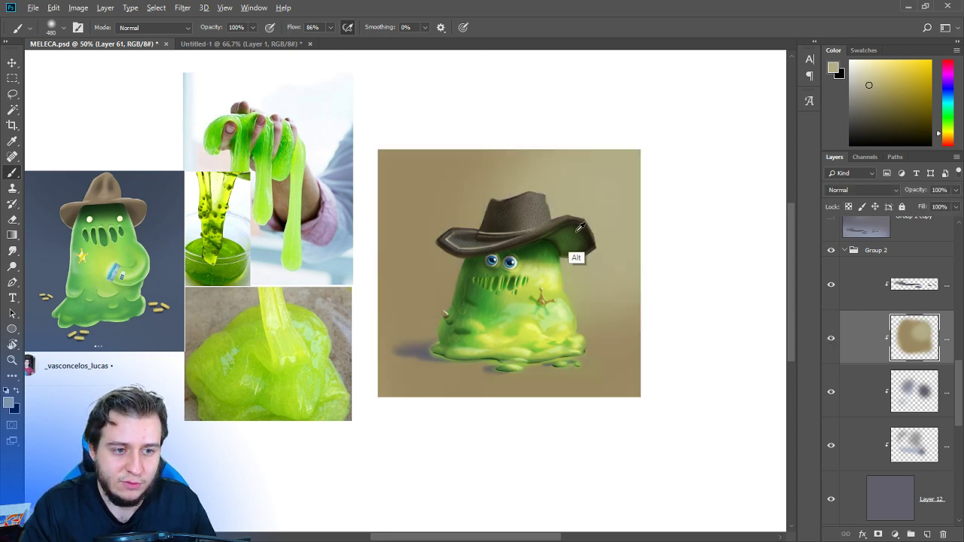
Shade the background's upper-left corner with soft dark brown and compare it with the layer hidden.
left_click(580, 227, "alt")
left_click(942, 142)
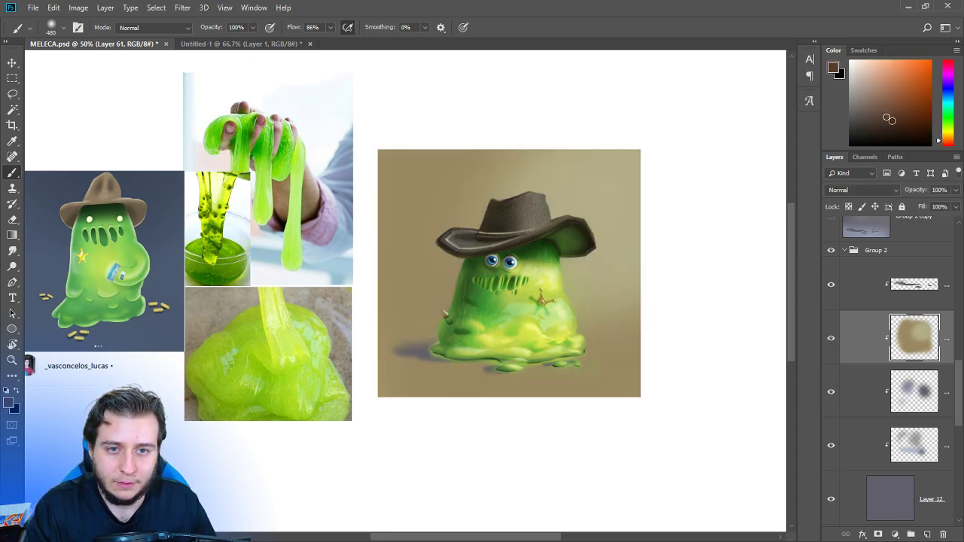
left_click(400, 215, "alt")
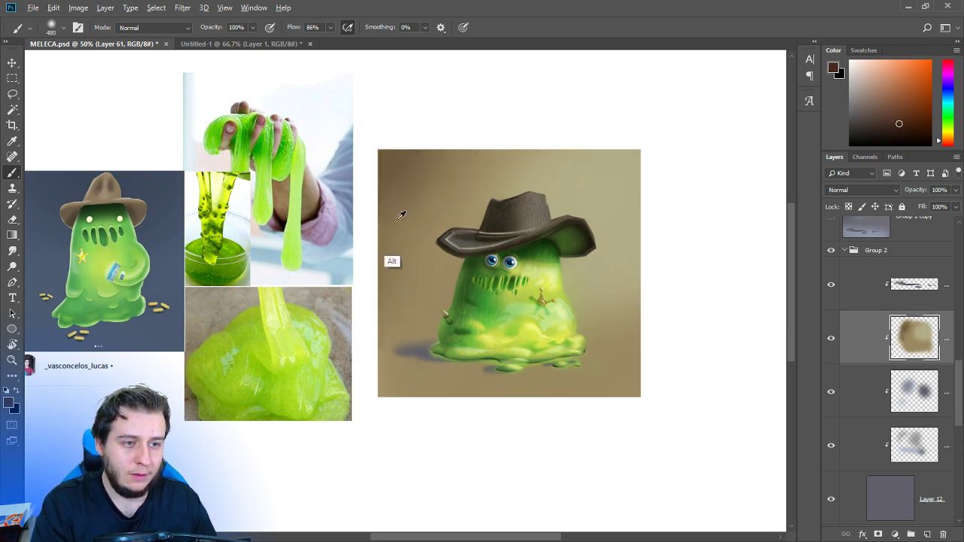
left_click(831, 340)
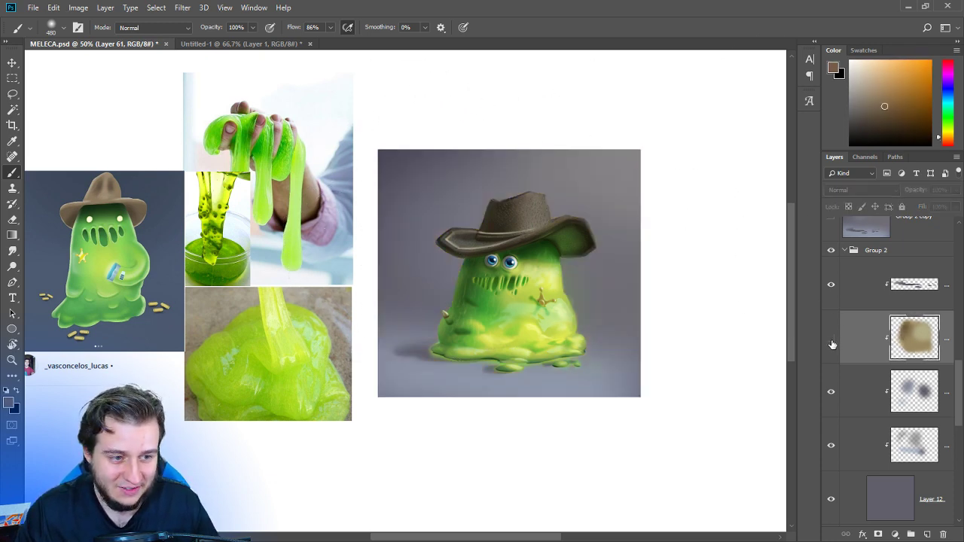
left_click(831, 339)
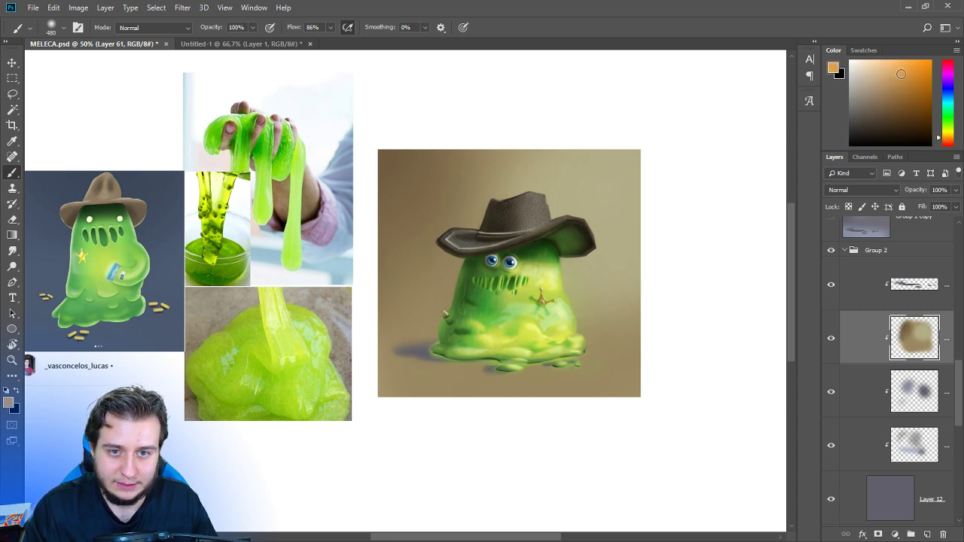
Paint a golden-yellow pool of light on the floor around the slime on a new layer with the 111 px soft brush.
left_click_drag(945, 139, 945, 134)
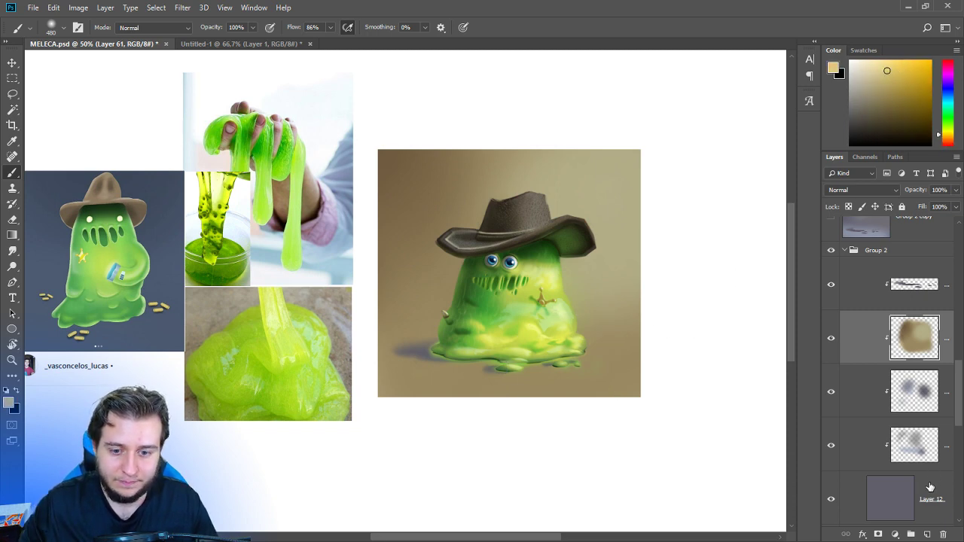
left_click(926, 533)
right_click(598, 190)
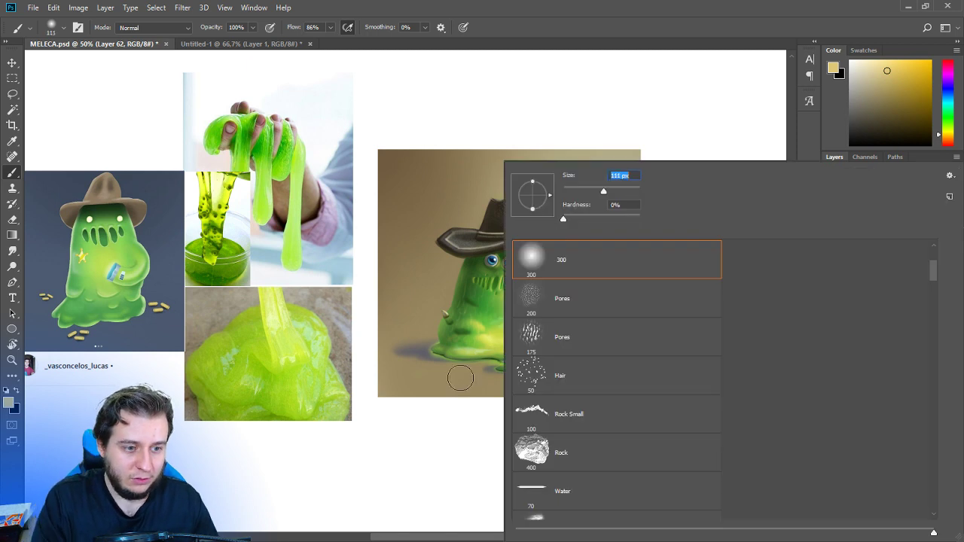
mouse_move(460, 378)
left_mouse_down()
mouse_move(436, 347)
mouse_move(522, 372)
mouse_move(442, 365)
mouse_move(621, 364)
mouse_move(410, 371)
mouse_move(611, 385)
mouse_move(459, 361)
mouse_move(399, 362)
mouse_move(444, 371)
mouse_move(495, 347)
mouse_move(630, 363)
mouse_move(597, 353)
left_mouse_up()
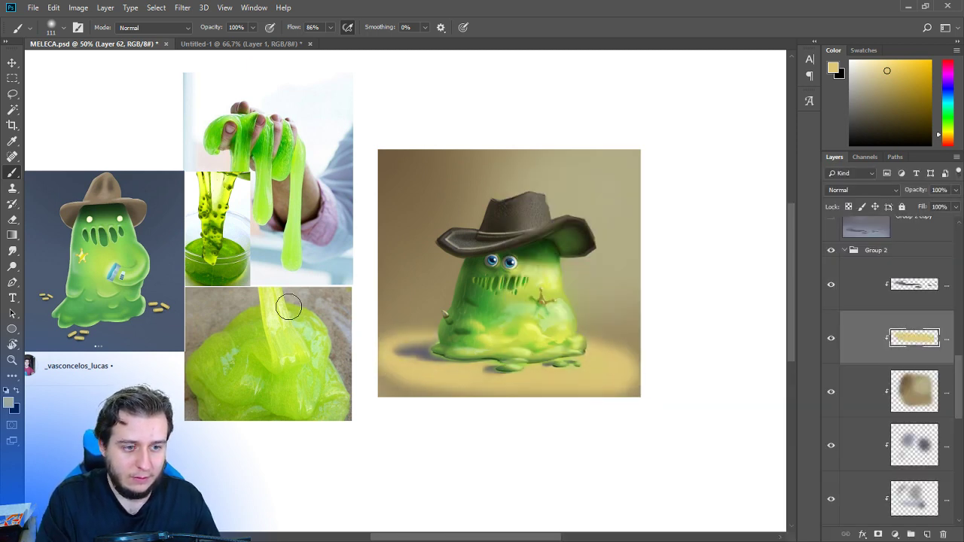
Smudge the edges of the yellow floor light with the Brush de Borrar - V.3 tip at 94 px.
left_click(13, 251)
right_click(518, 278)
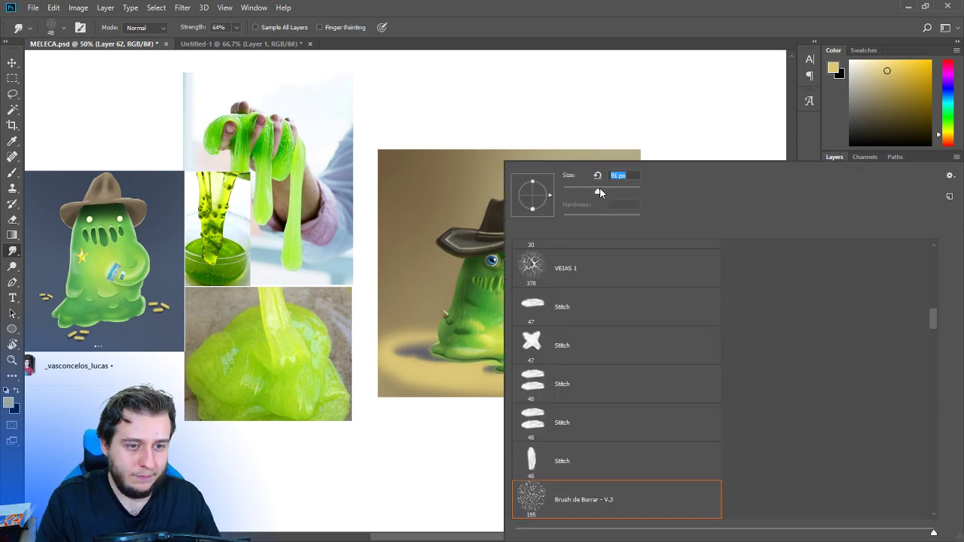
left_click_drag(599, 189, 601, 189)
left_click(395, 379)
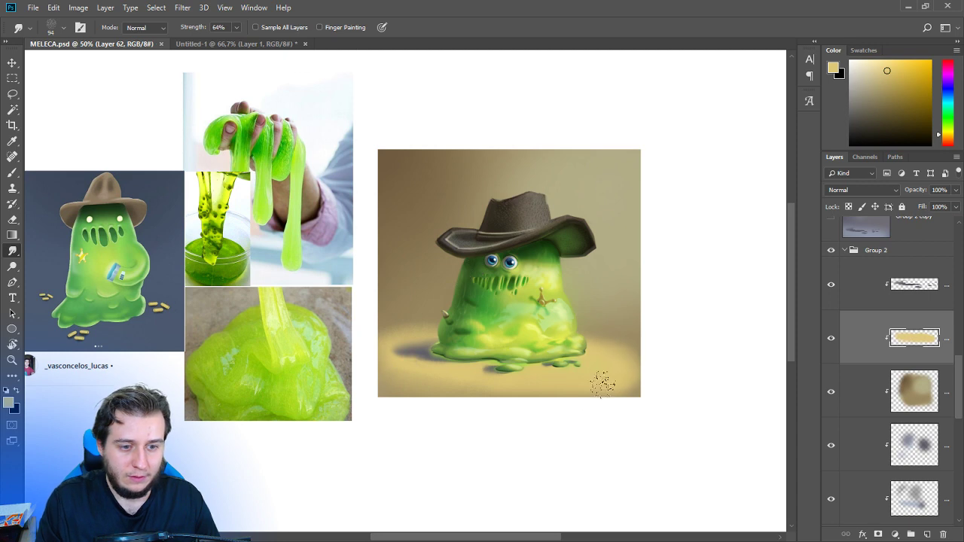
left_click_drag(543, 331, 644, 376)
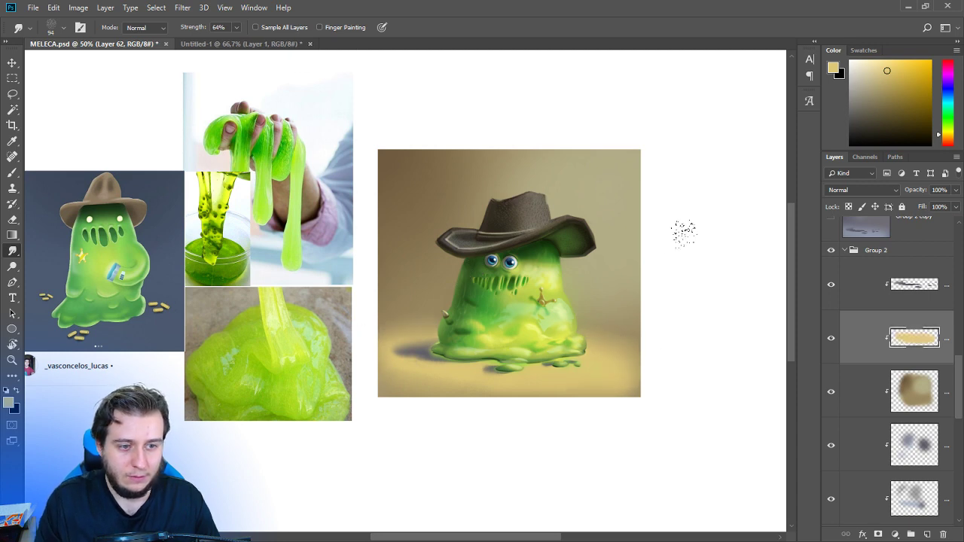
Lighten the yellow floor light layer with Hue/Saturation, setting Lightness to +14.
key("ctrl+u")
left_click_drag(764, 288, 772, 295)
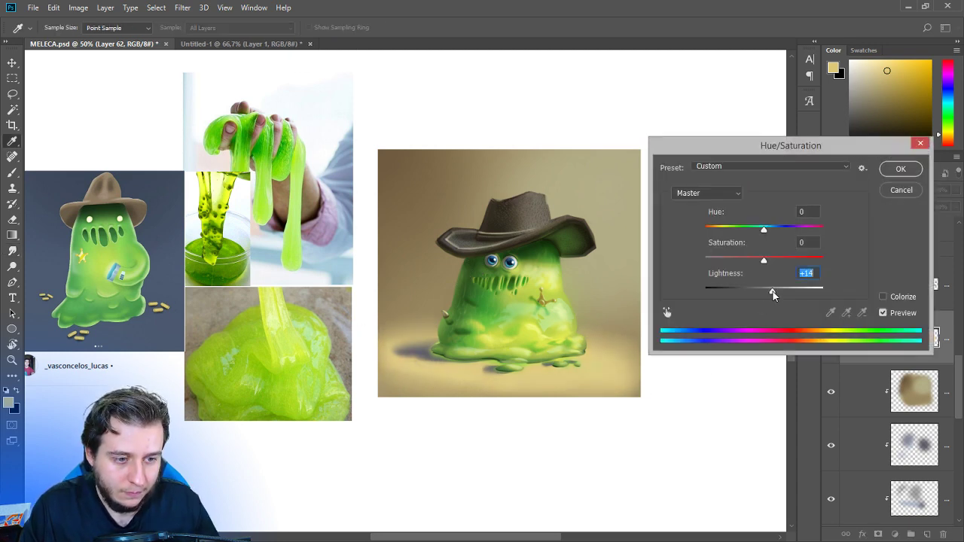
left_click(900, 169)
Duplicate the slime's cast shadow layer, hide the spare copy, and recolour the shadow warm brown with the 180 px soft brush.
left_click(908, 289)
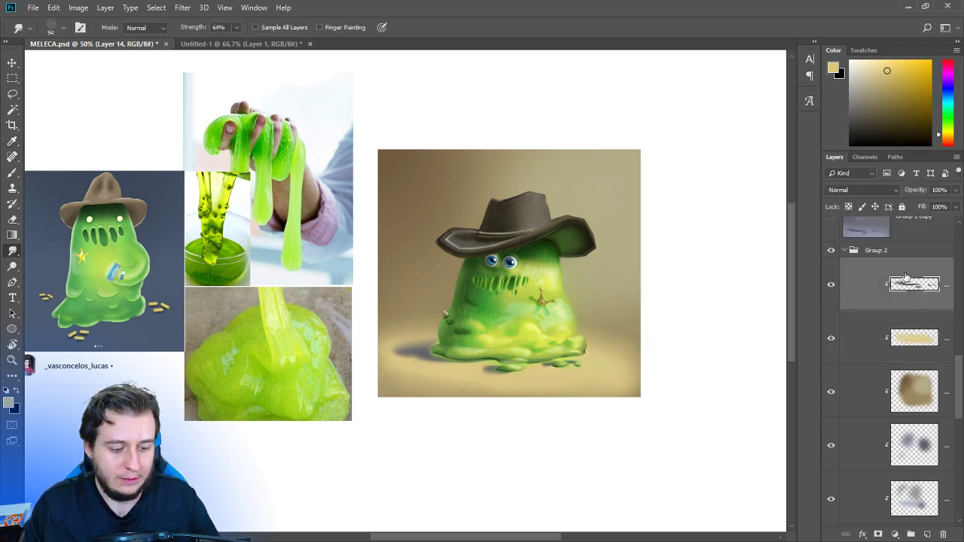
key("ctrl+j")
left_click(830, 289)
left_click(926, 346)
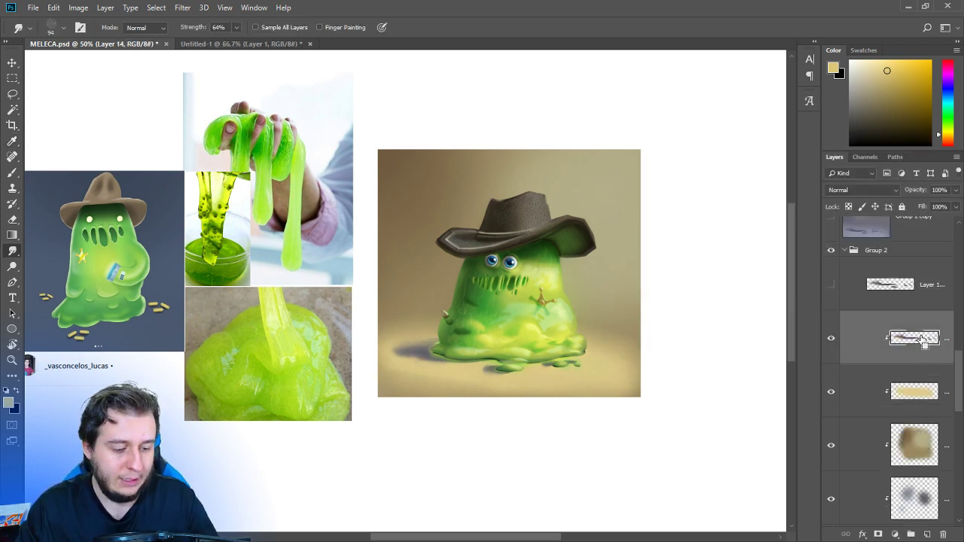
key("b")
left_click(432, 200, "alt")
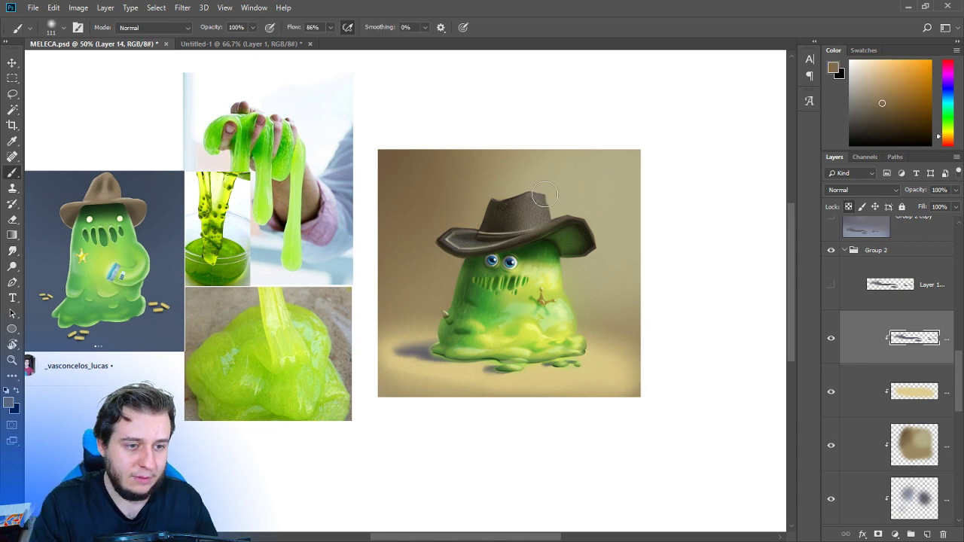
right_click(438, 198)
left_click(619, 189)
left_click_drag(422, 355, 465, 354)
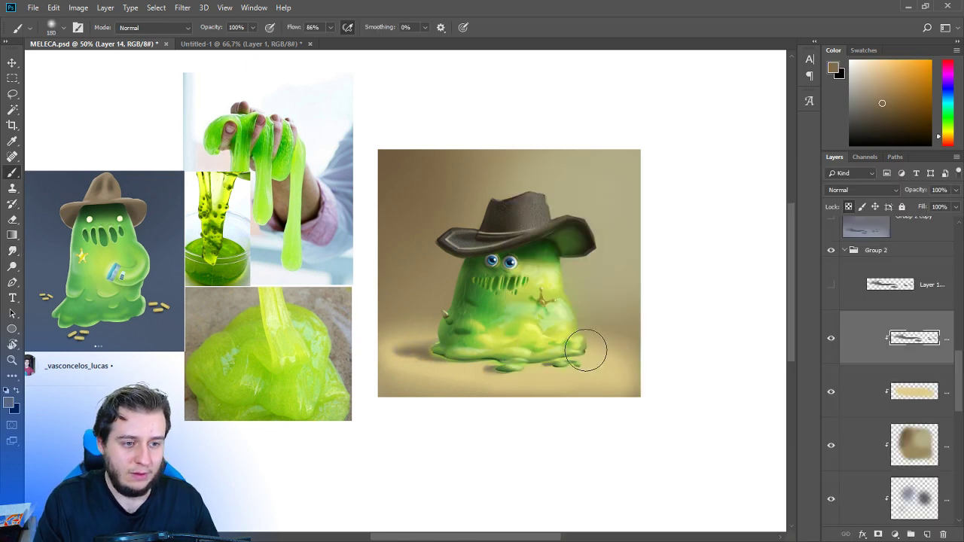
Brush sampled pale yellow over the floor left of the slime on the floor light layer with a 275 px soft brush.
left_click(903, 378)
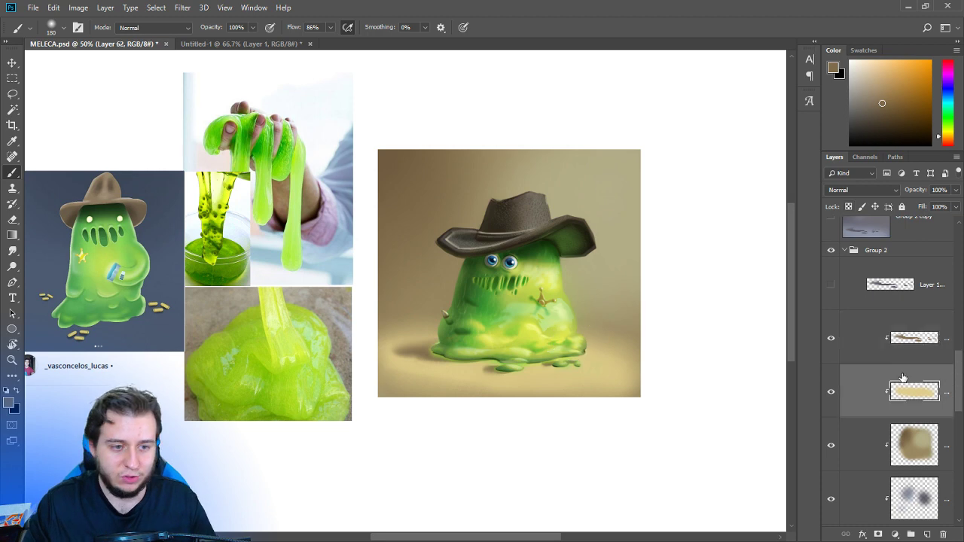
right_click(620, 191)
left_click(405, 368, "alt")
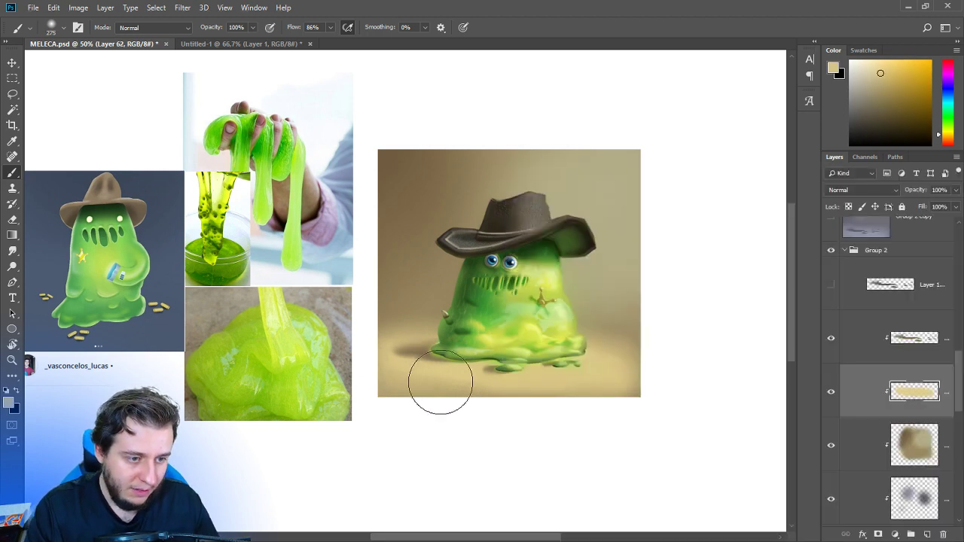
left_click_drag(441, 384, 402, 344)
Blend the background right of the slime into the lit floor with sampled khaki and beige tones.
left_click(592, 299, "alt")
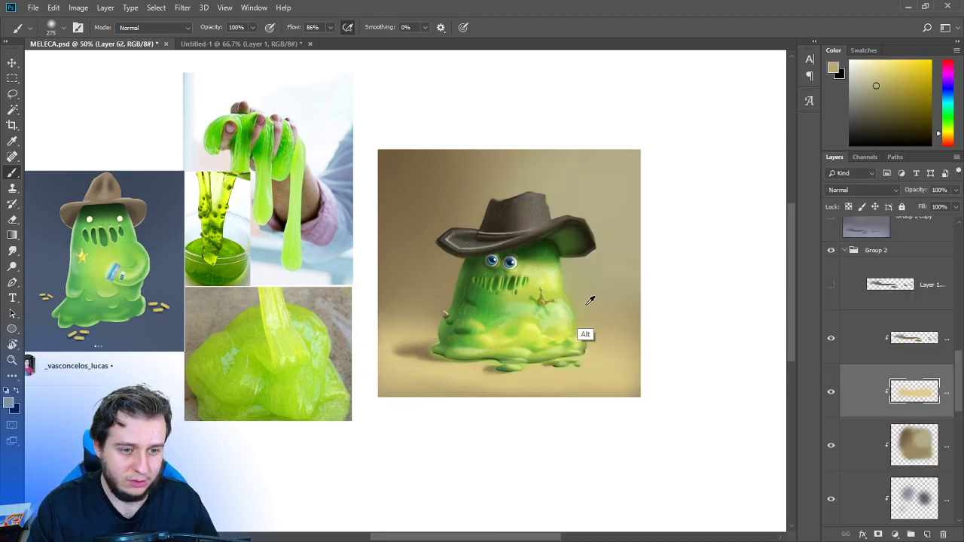
mouse_move(618, 324)
left_mouse_down()
mouse_move(430, 290)
mouse_move(656, 325)
left_mouse_up()
left_click(435, 282, "alt")
left_click(621, 287, "alt")
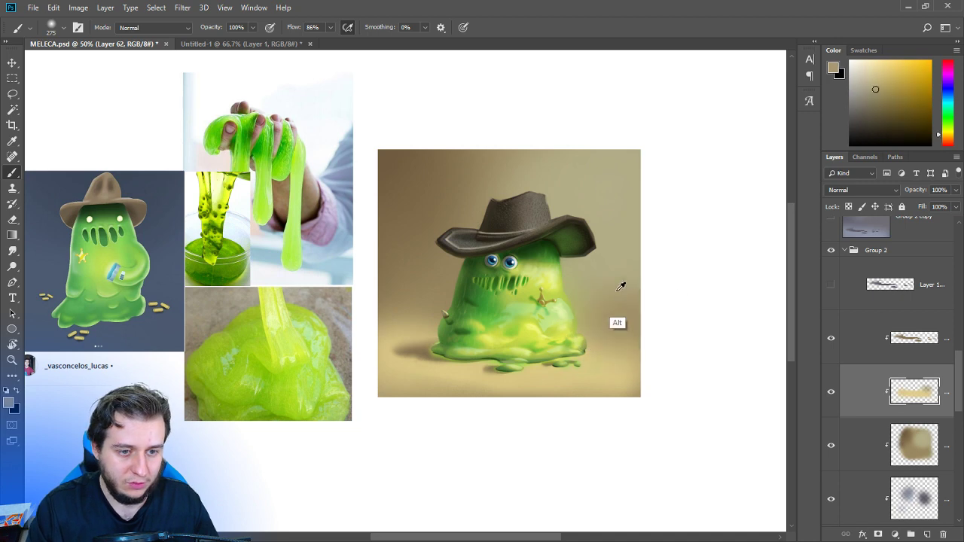
left_click_drag(640, 284, 627, 299)
left_click(631, 321, "alt")
left_click_drag(625, 340, 624, 365)
left_click(610, 378, "alt")
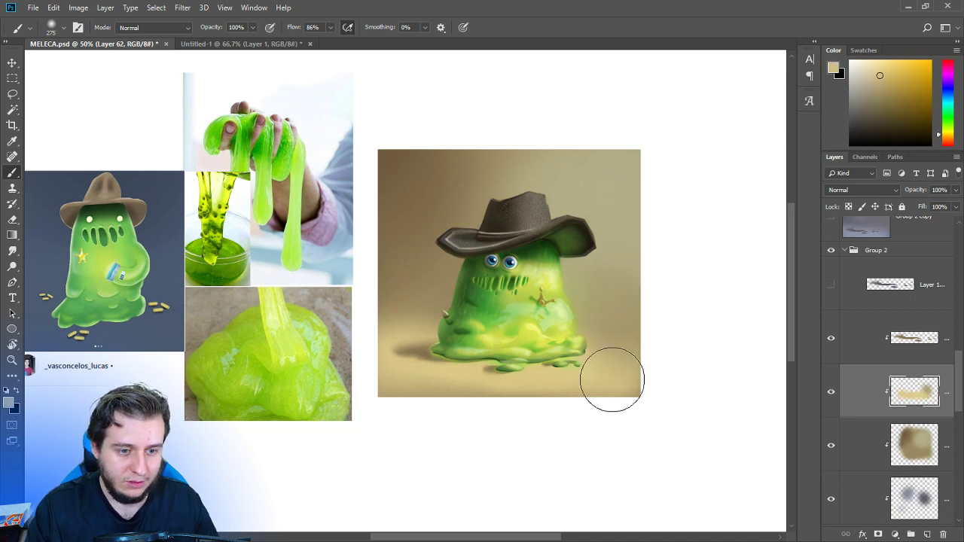
Paint a soft yellow glow behind the slime and the left of the hat with the 275 px soft brush.
key("v")
key("ctrl+plus")
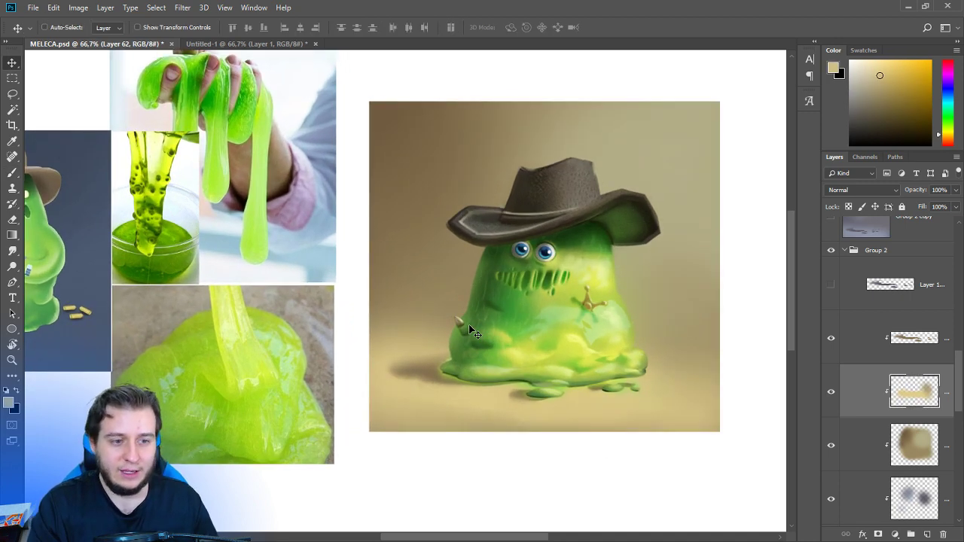
left_click_drag(535, 354, 478, 349)
key("b")
left_click(557, 150, "alt")
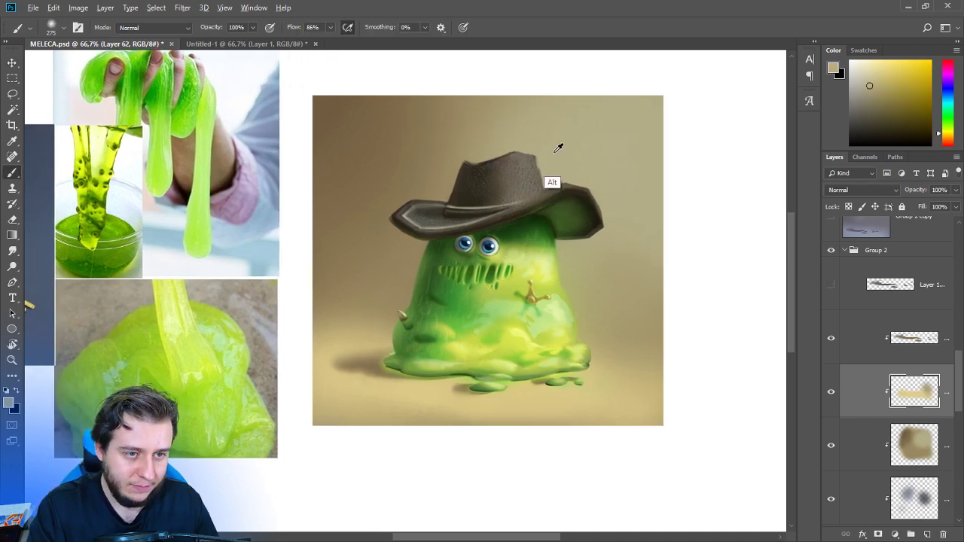
left_click_drag(424, 268, 435, 218)
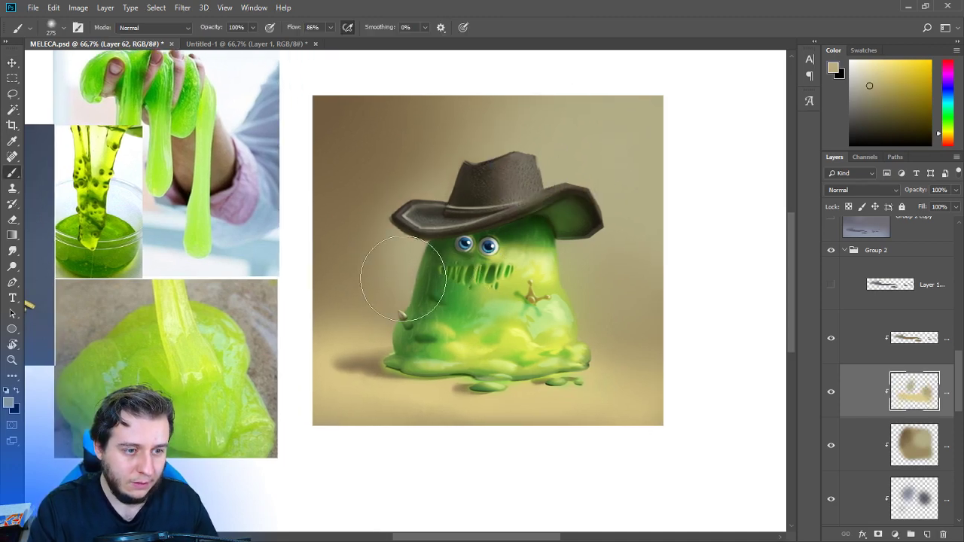
left_click(406, 386, "alt")
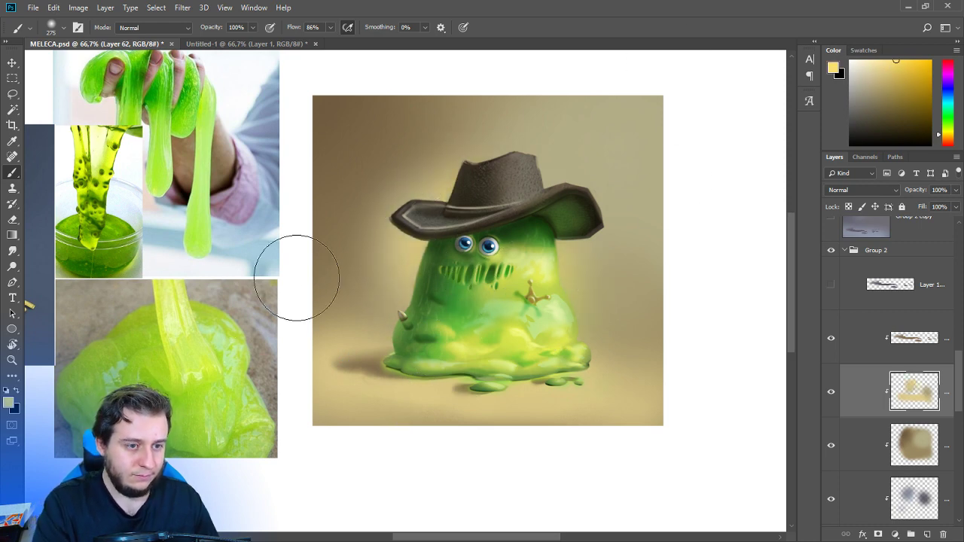
Soften the yellow glow left of the slime and hat with the 300 px soft eraser at 21% flow.
key("e")
right_click(503, 290)
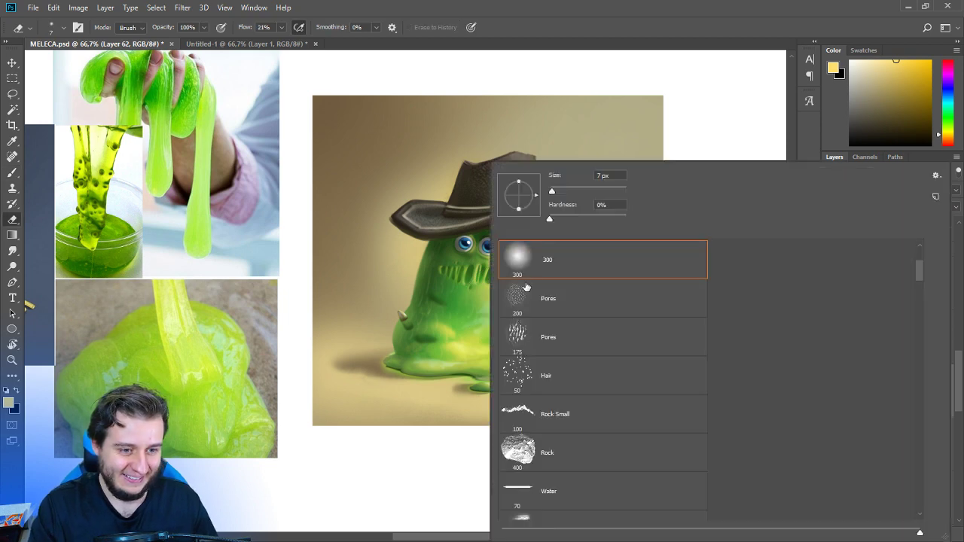
left_click(525, 272)
mouse_move(375, 264)
left_mouse_down()
mouse_move(390, 211)
mouse_move(477, 115)
left_mouse_up()
Check the slime, its glow and the new background from different zoom levels.
key("ctrl+minus")
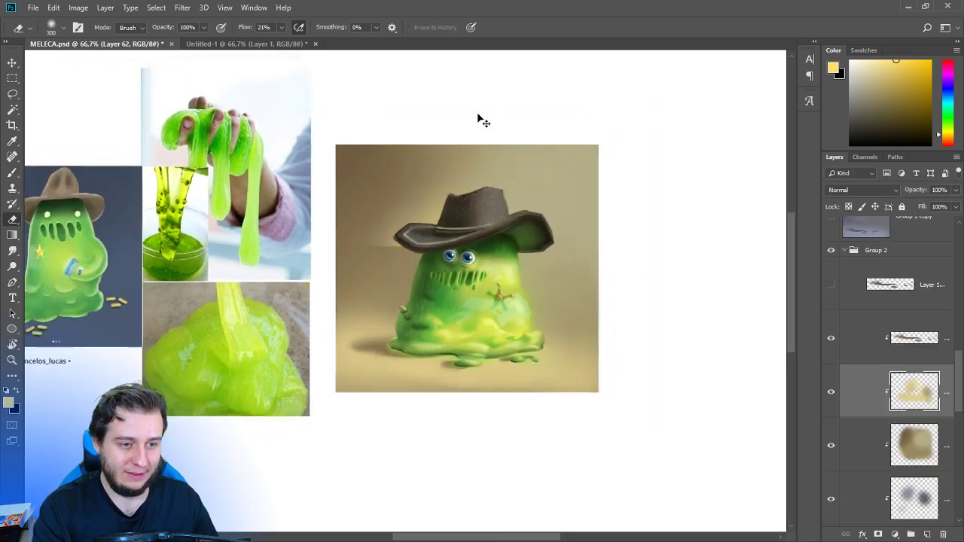
key("ctrl+minus")
key("ctrl+minus")
key("ctrl+plus")
key("ctrl+plus")
key("ctrl+plus")
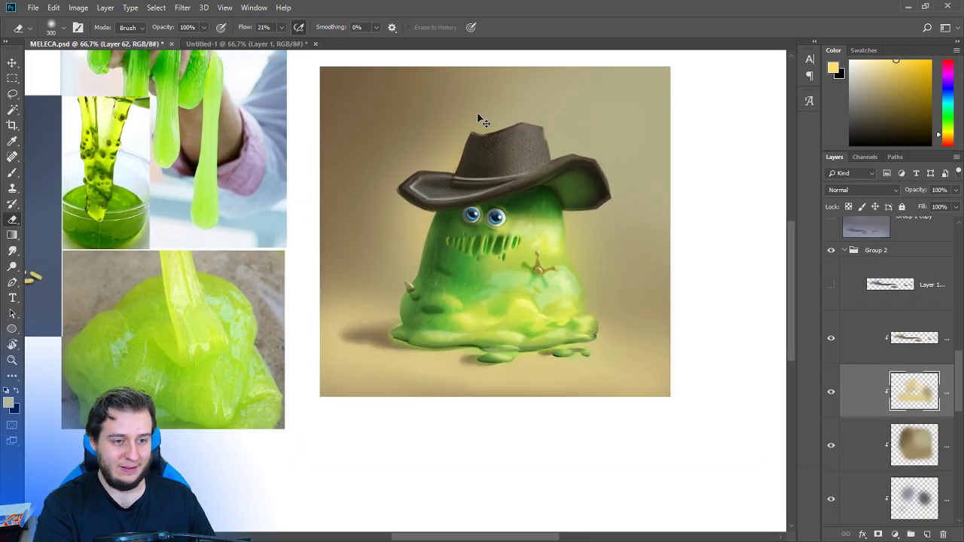
key("ctrl+minus")
key("ctrl+plus")
key("ctrl+plus")
left_click_drag(527, 309, 413, 380)
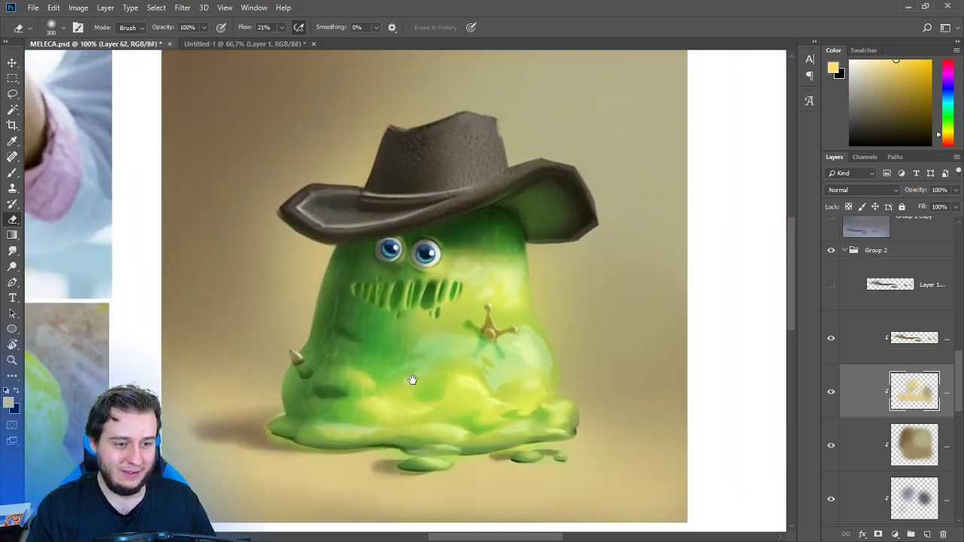
key("ctrl+minus")
key("ctrl+plus")
key("ctrl+minus")
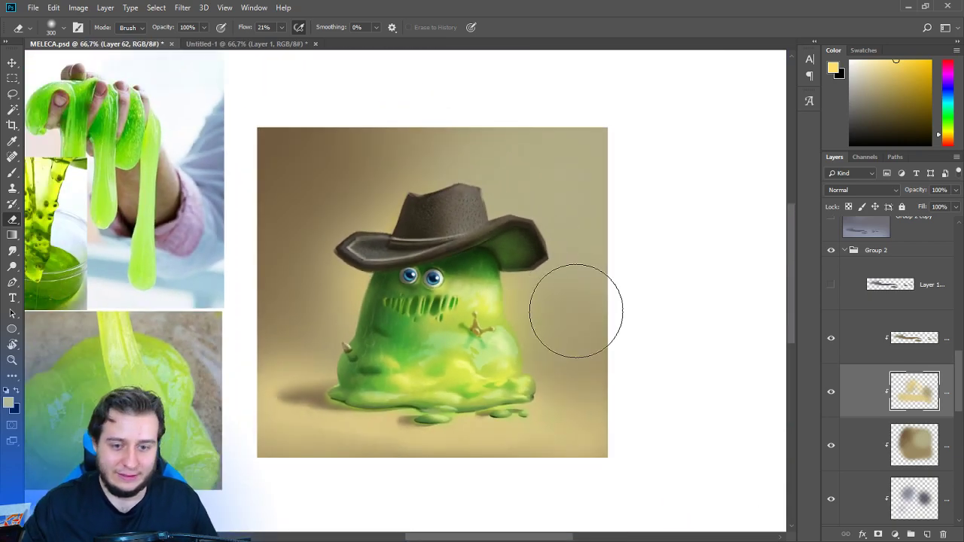
Save the document, group all the painting layers, and merge a duplicate of that group into a single layer.
left_click(848, 255)
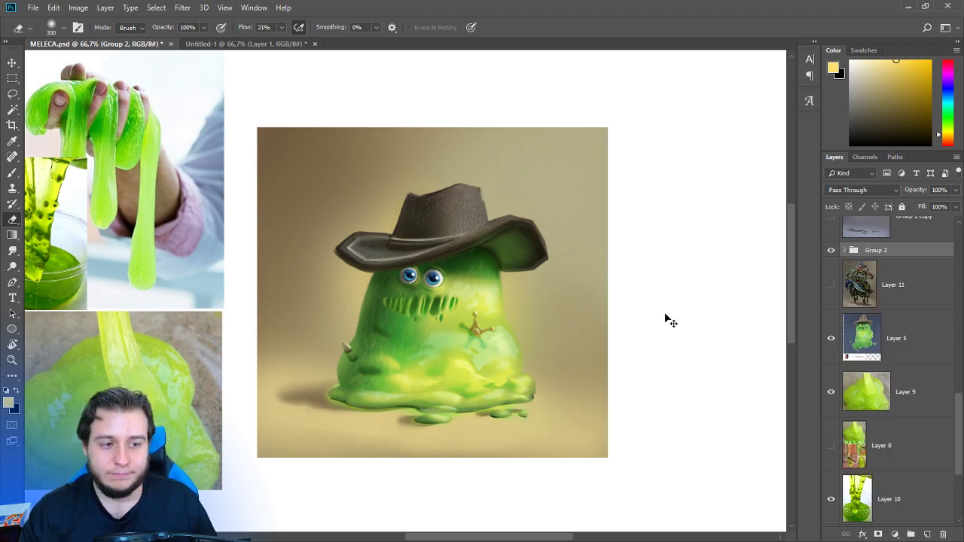
key("ctrl+s")
scroll(879, 452, "up", 10)
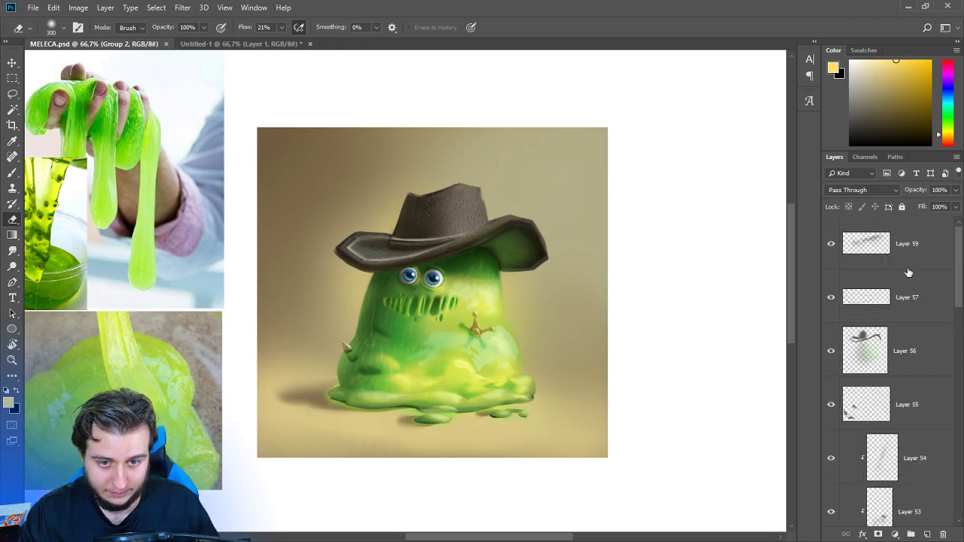
left_click(912, 253, "shift")
key("ctrl+g")
key("ctrl+j")
key("ctrl+e")
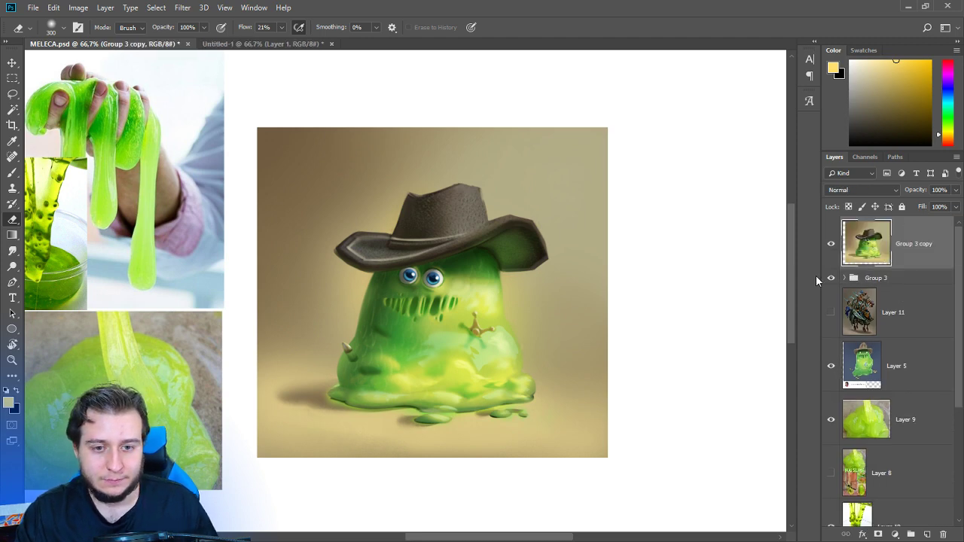
Cut the square painting area of the merged copy onto its own layer and delete the leftover copy layer.
key("m")
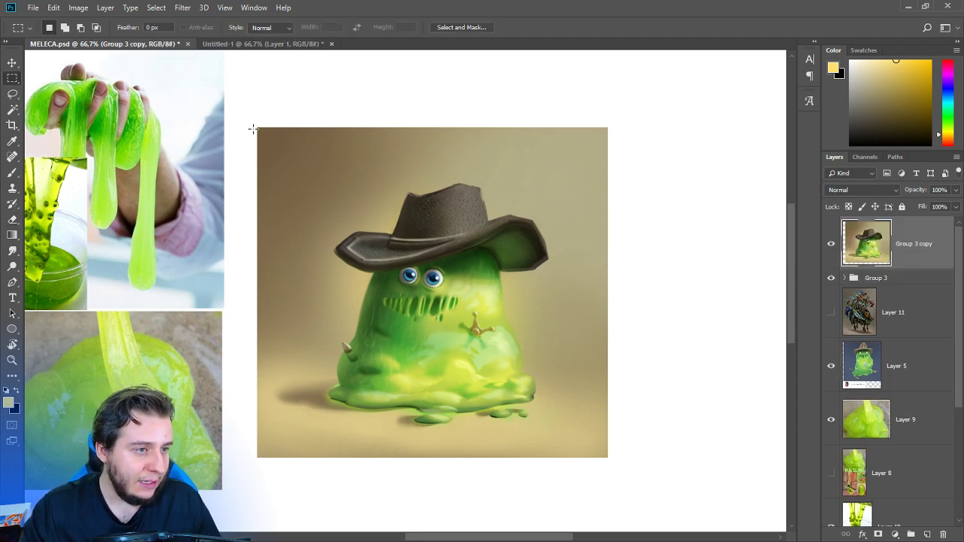
left_click_drag(257, 127, 609, 458)
key("ctrl+shift+j")
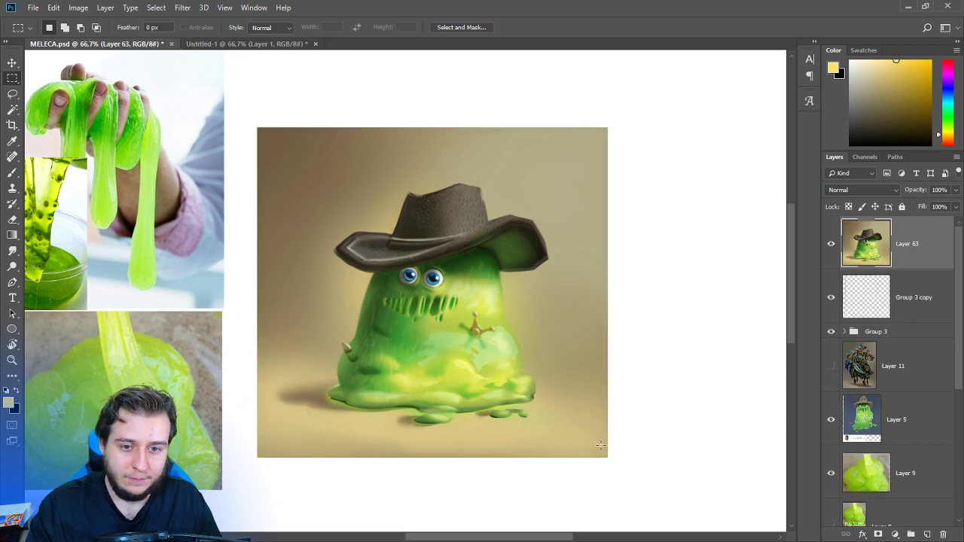
left_click(863, 297)
key("Delete")
Examine the flattened painting alongside the reference images on the whole canvas.
key("ctrl+minus")
key("ctrl+minus")
key("ctrl+minus")
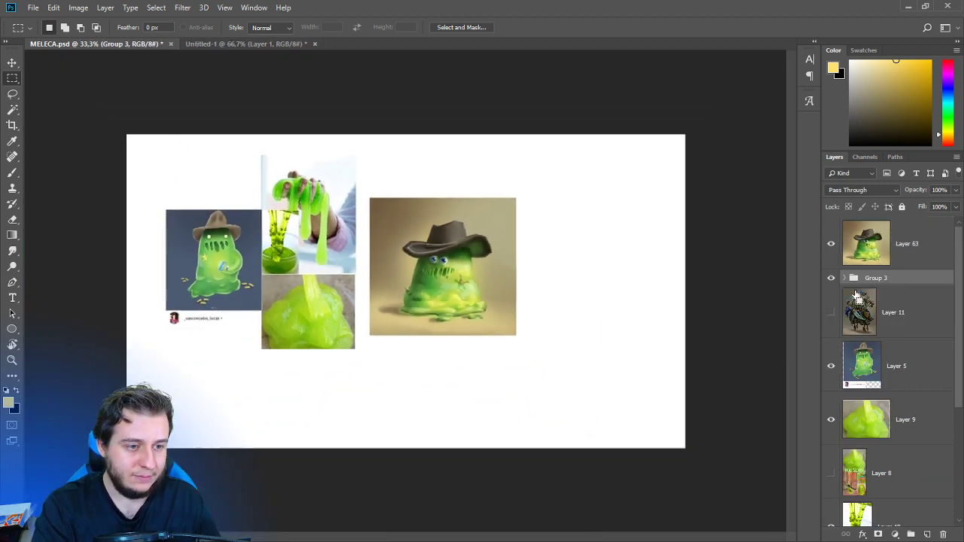
key("ctrl+plus")
key("ctrl+plus")
key("ctrl+plus")
left_click_drag(515, 387, 631, 419)
left_click_drag(558, 406, 565, 419)
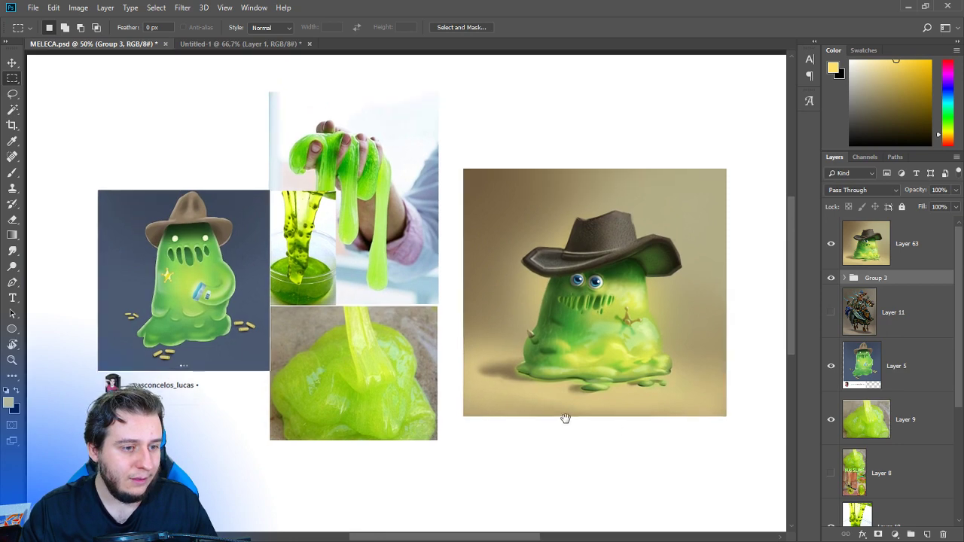
Hide the three slime reference photos, leaving only the original character illustration beside the painting.
key("v")
left_click(400, 341)
left_click(831, 420)
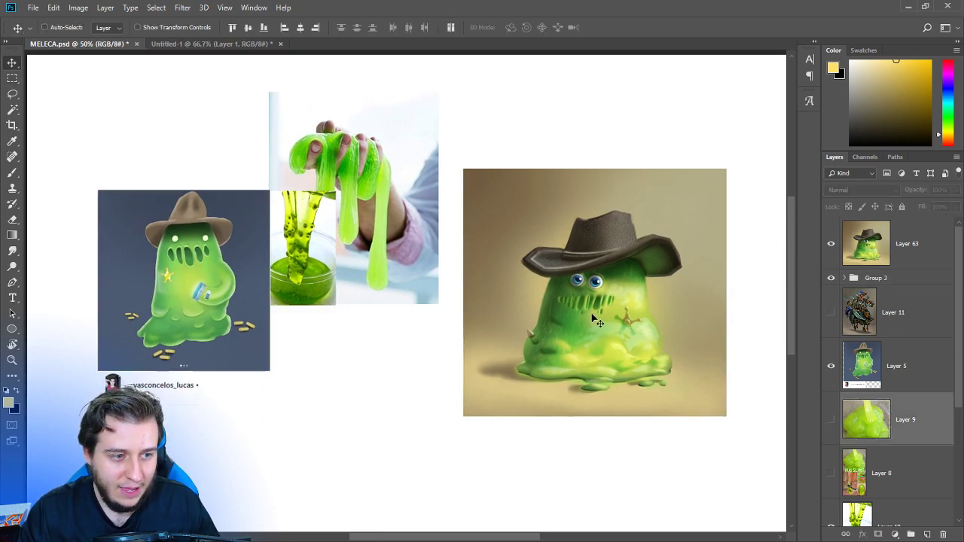
scroll(871, 446, "down", 3)
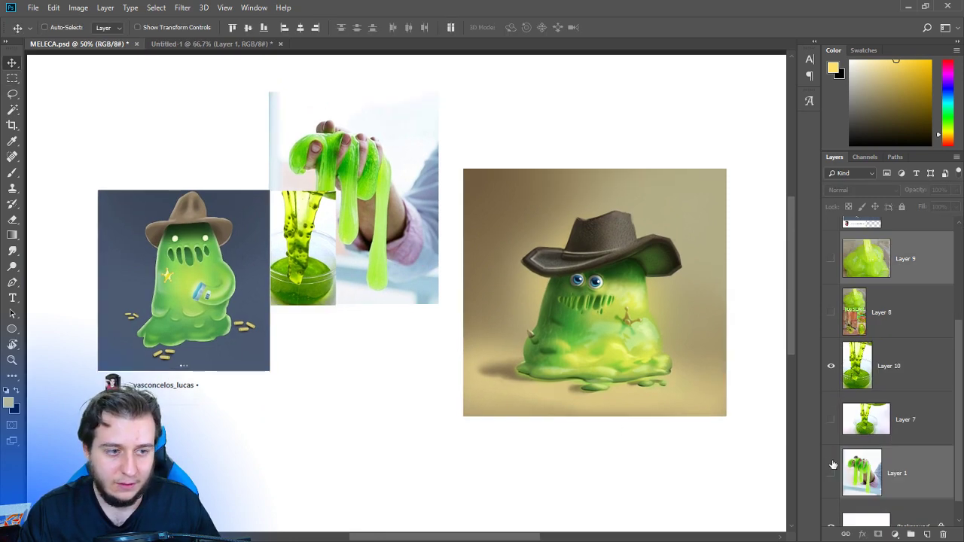
left_click(861, 453)
left_click(315, 223, "ctrl")
left_click(831, 366)
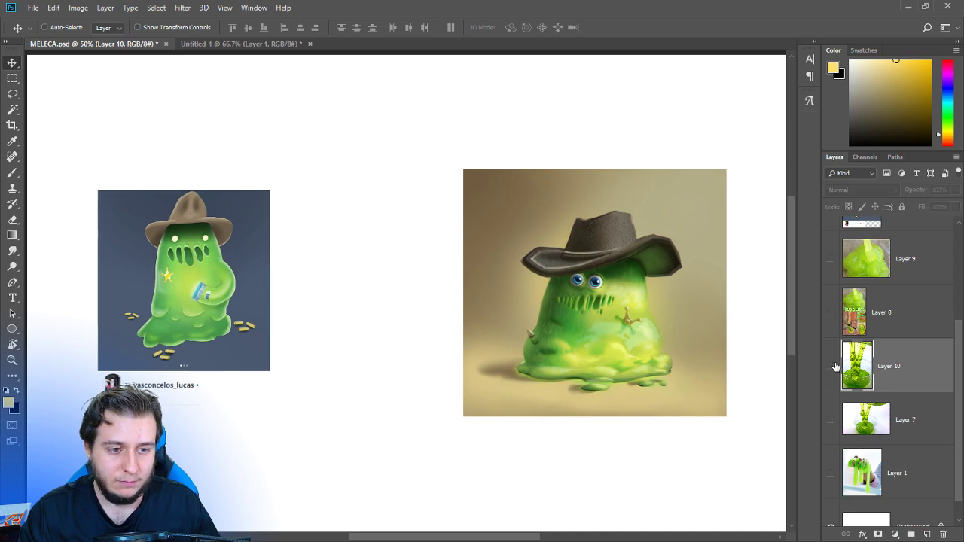
Hide the grouped painting layers and move the flattened painting next to the original character illustration.
scroll(859, 373, "up", 3)
left_click(891, 260)
left_click_drag(613, 309, 449, 303)
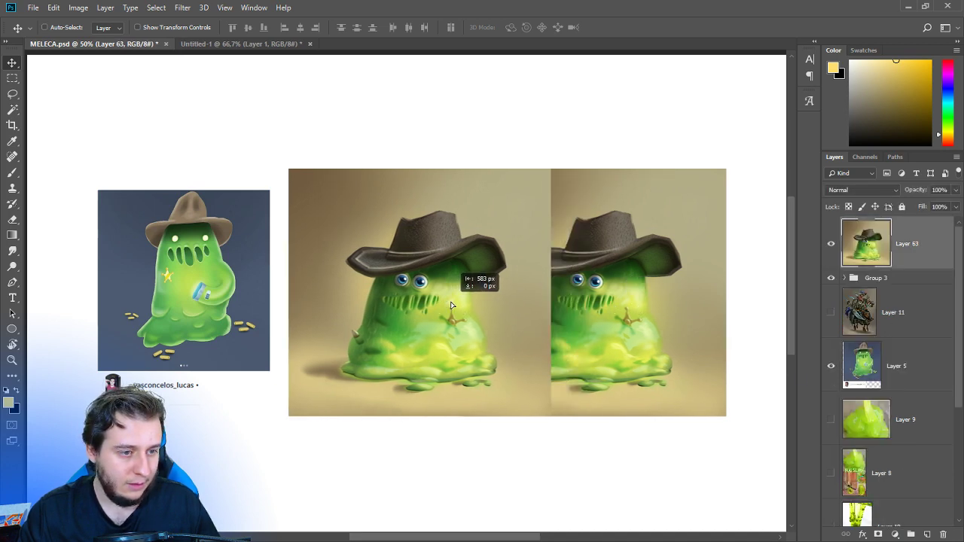
key("ctrl+z")
left_click(831, 277)
left_click_drag(518, 294, 333, 247)
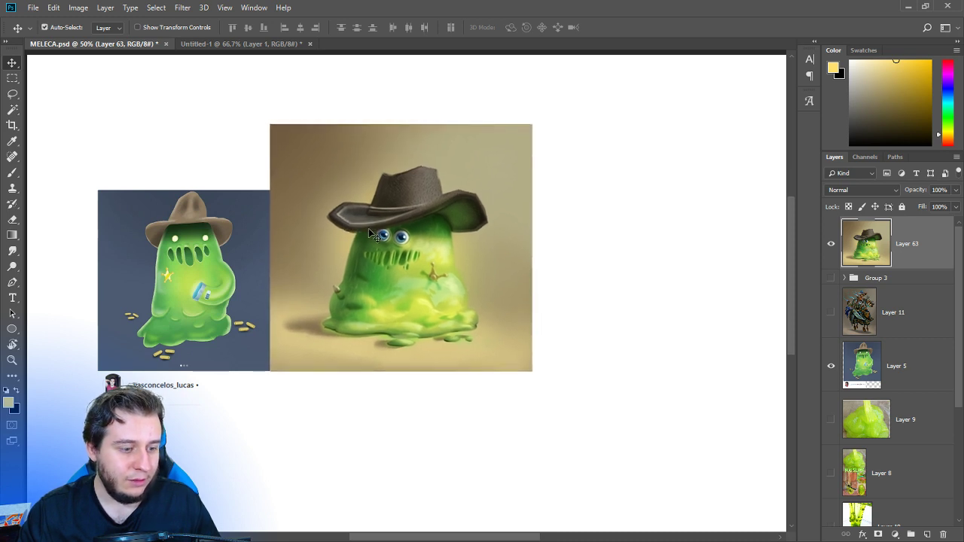
Scale up the original character illustration to nearly the height of the finished painting.
left_click(168, 234)
key("ctrl+t")
left_click_drag(98, 189, 63, 102)
key("Return")
Compare the finished slime painting with the original illustration side by side at several zoom levels.
left_click_drag(222, 214, 365, 301)
key("ctrl+plus")
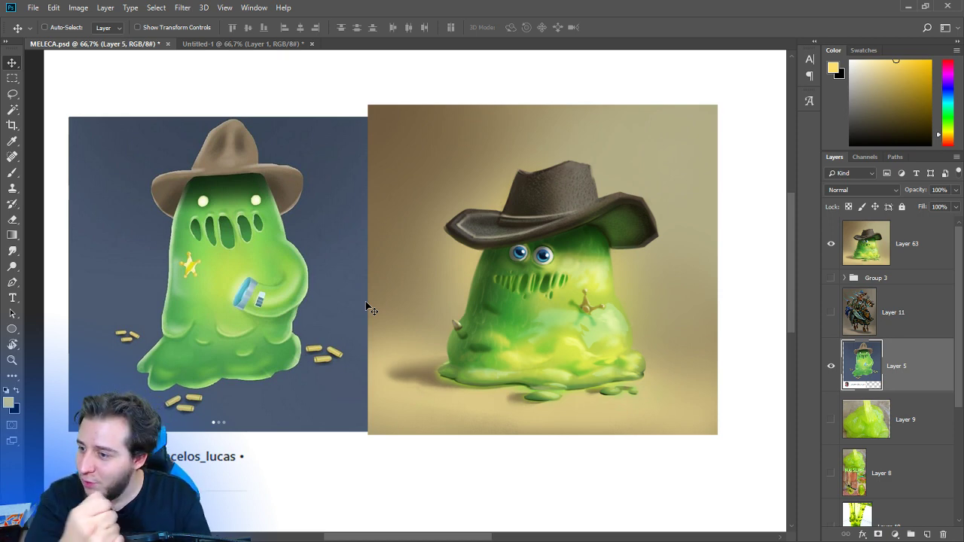
left_click_drag(530, 354, 413, 353)
left_click_drag(521, 372, 609, 404)
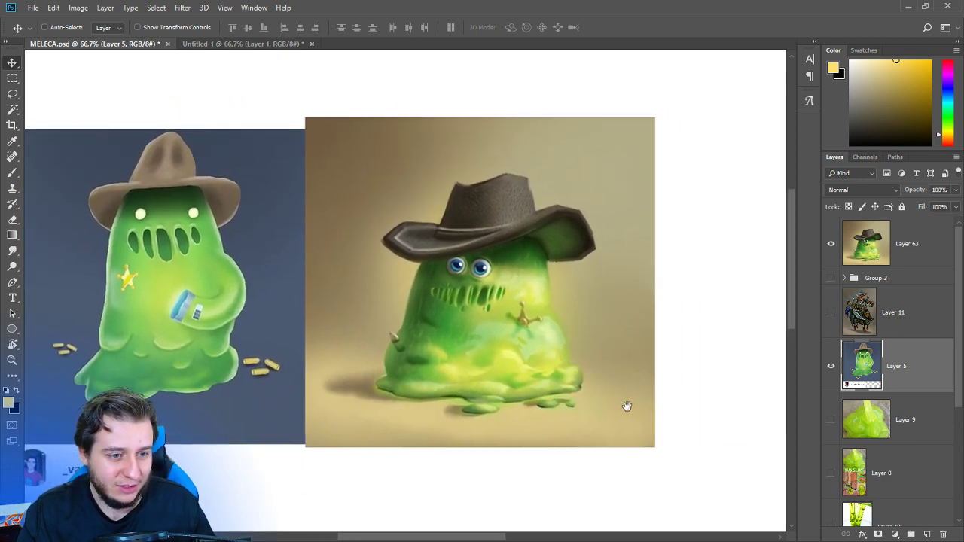
key("ctrl+minus")
key("ctrl+minus")
key("ctrl+minus")
key("ctrl+plus")
key("ctrl+plus")
key("ctrl+plus")
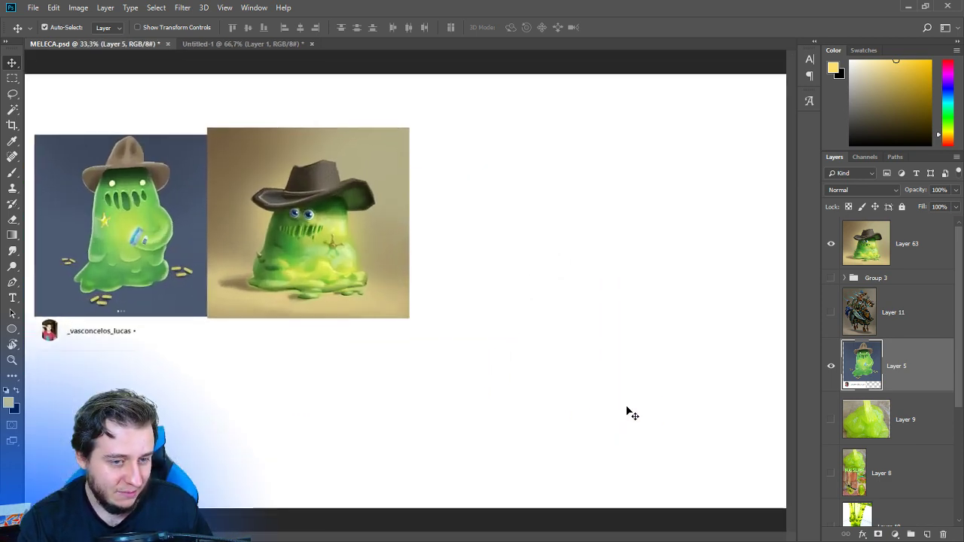
left_click_drag(312, 324, 562, 414)
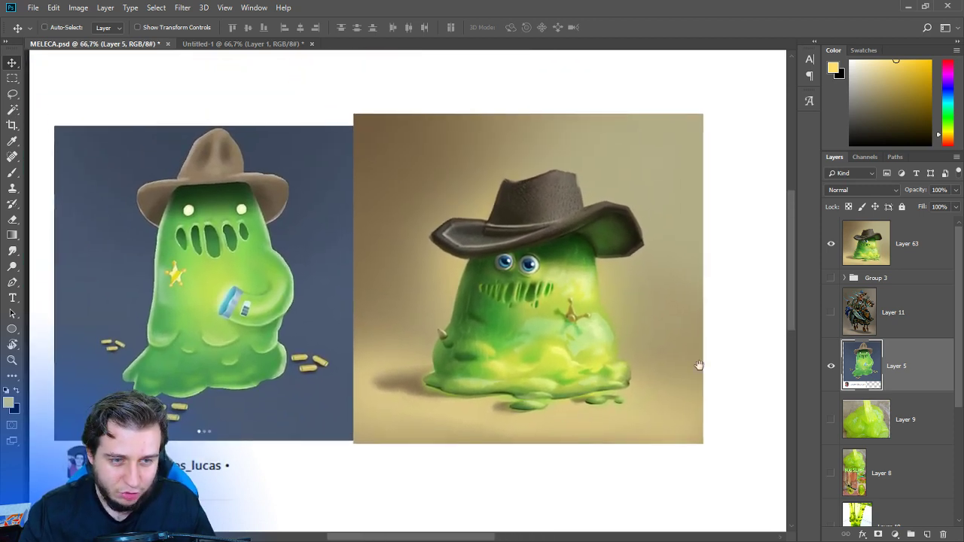
Save the document with the flattened painting layer selected, and apply the Sharpen filter to that layer.
left_click(882, 256)
key("ctrl+s")
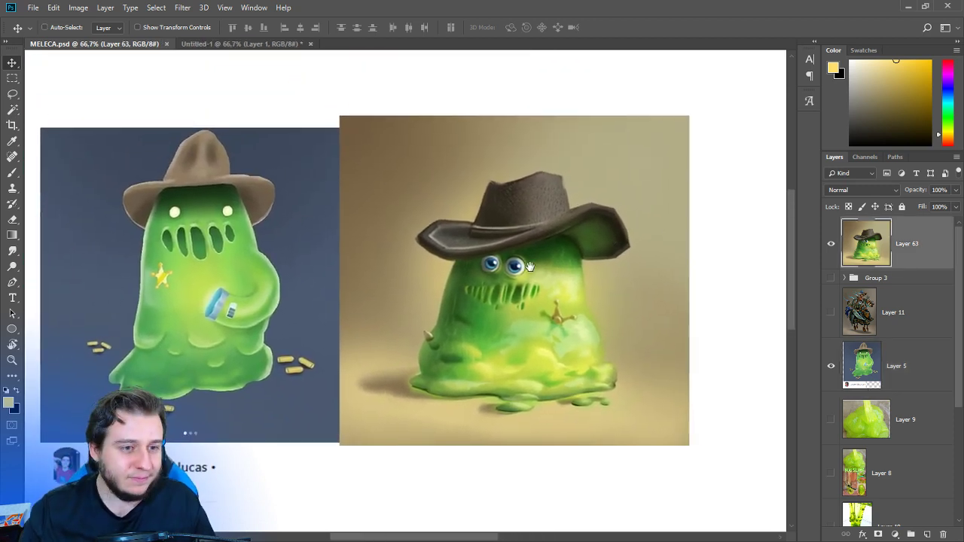
left_click(182, 8)
mouse_move(280, 214)
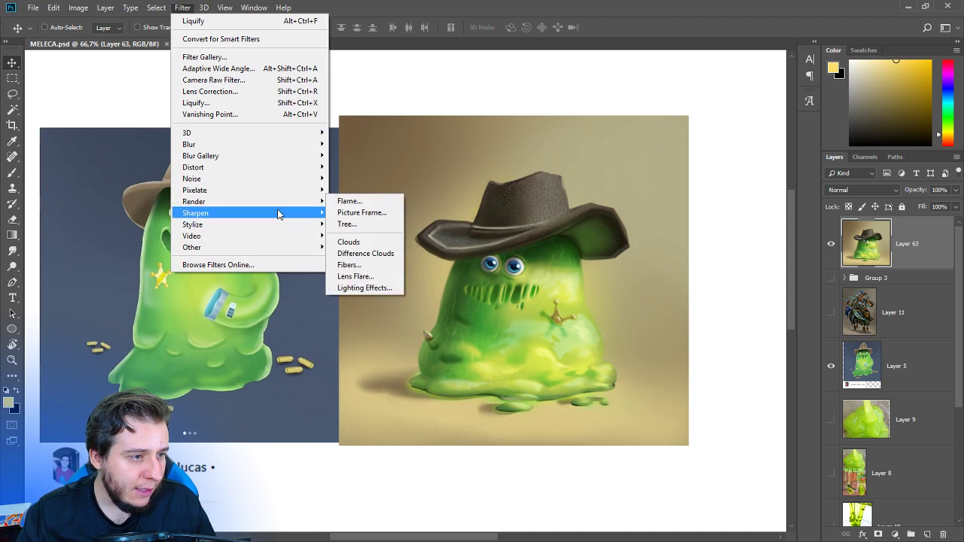
left_click(360, 224)
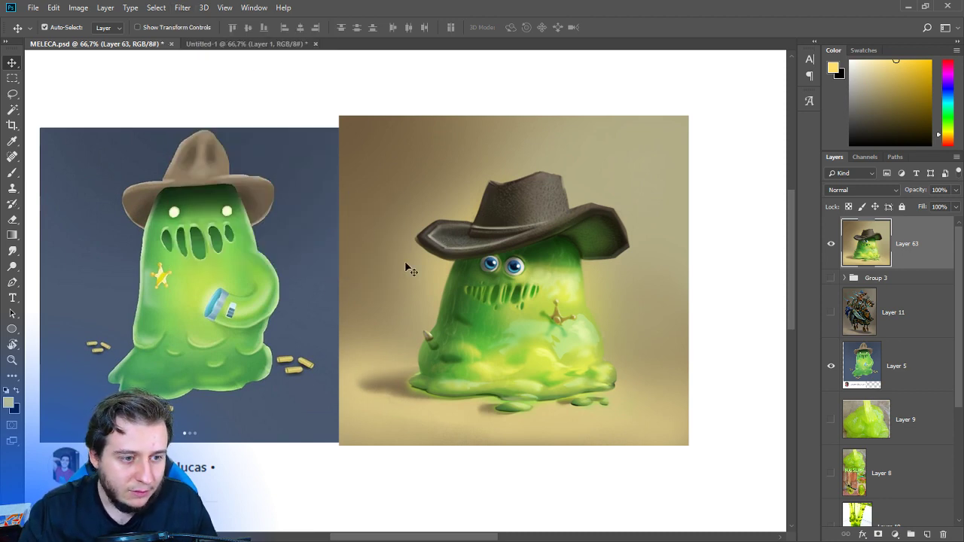
key("ctrl+plus")
left_click_drag(519, 304, 461, 289)
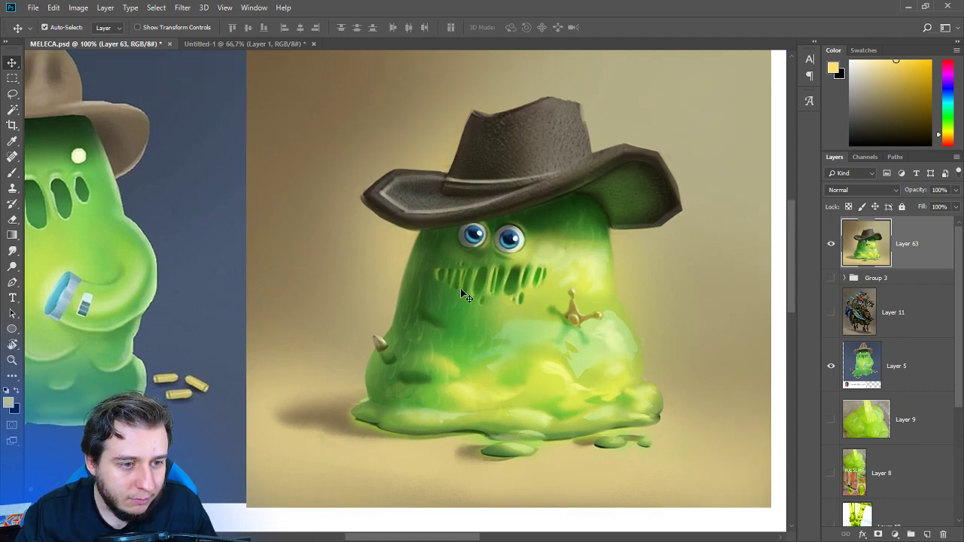
key("ctrl+plus")
key("ctrl+minus")
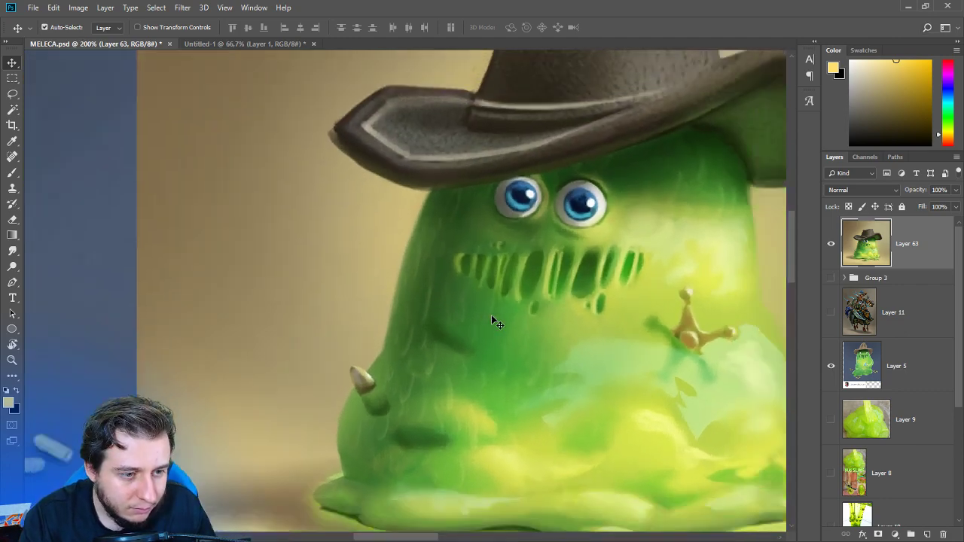
Add 1% Gaussian monochromatic noise to the flattened painting layer.
left_click(158, 8)
mouse_move(182, 8)
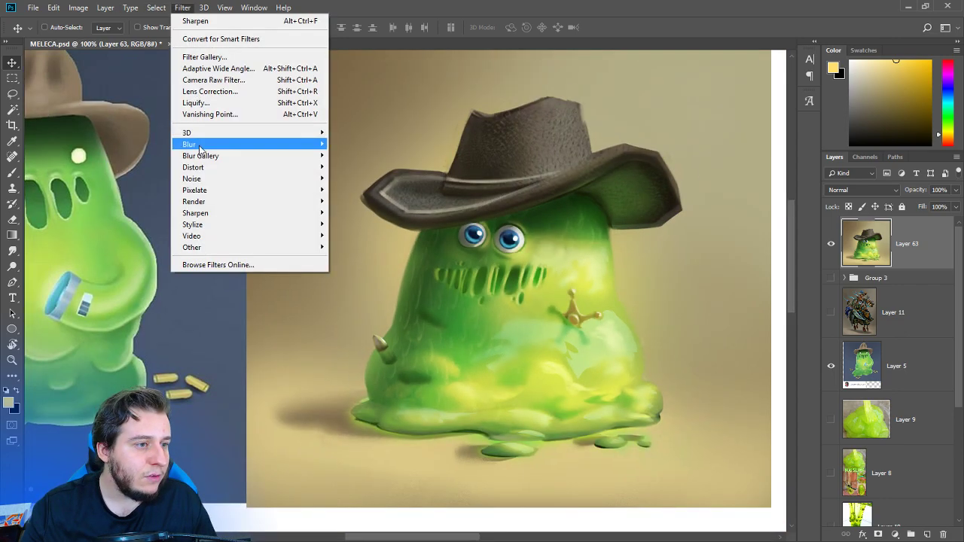
mouse_move(210, 180)
left_click(358, 179)
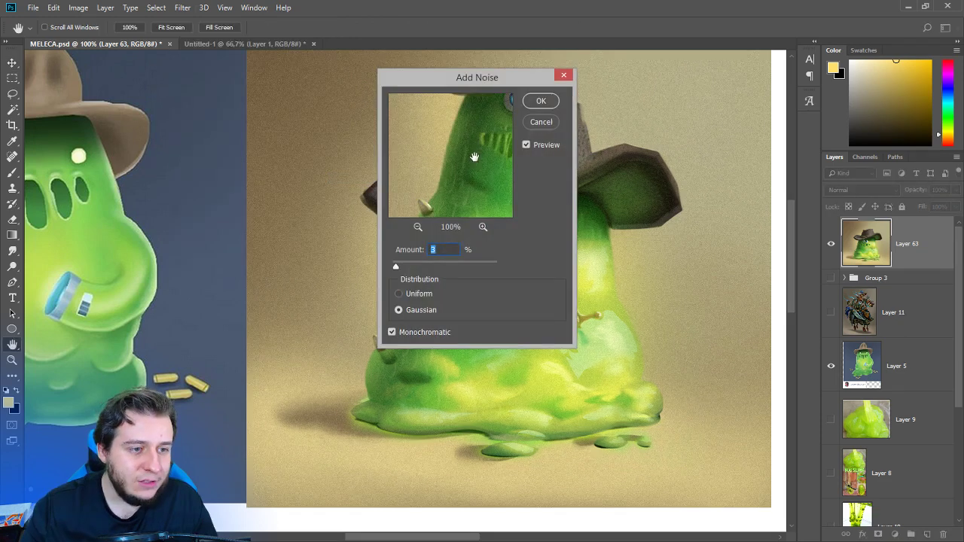
type("2")
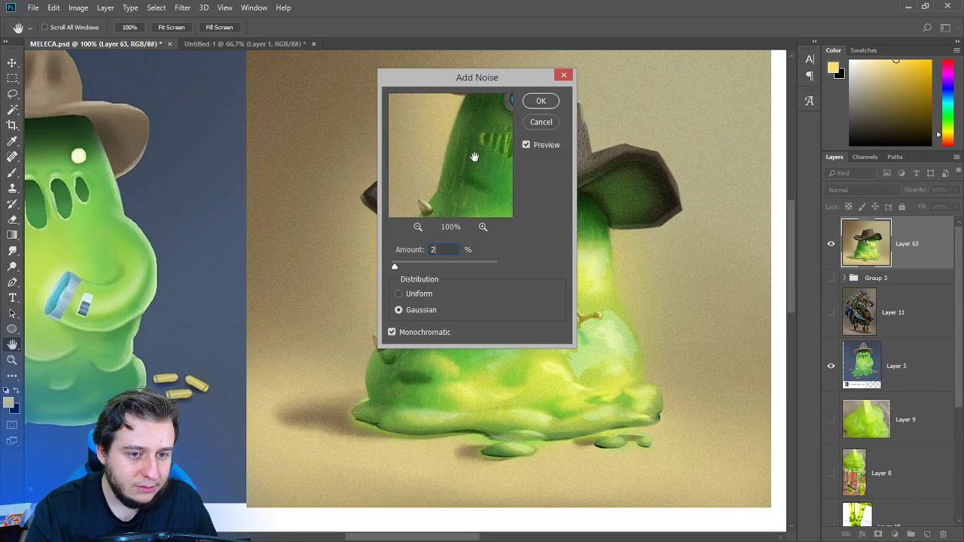
type("1")
key("Return")
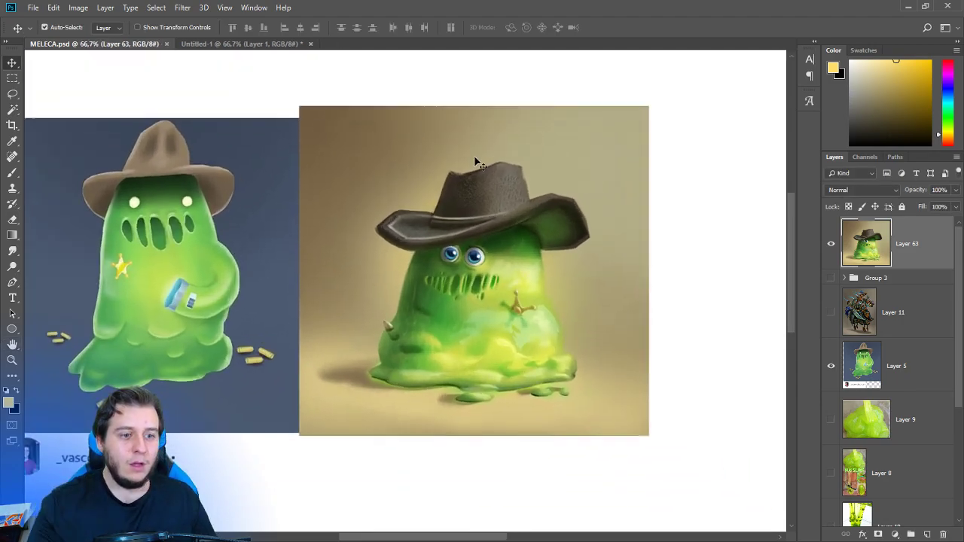
left_click_drag(453, 211, 513, 229)
left_click_drag(559, 374, 645, 369)
key("ctrl+minus")
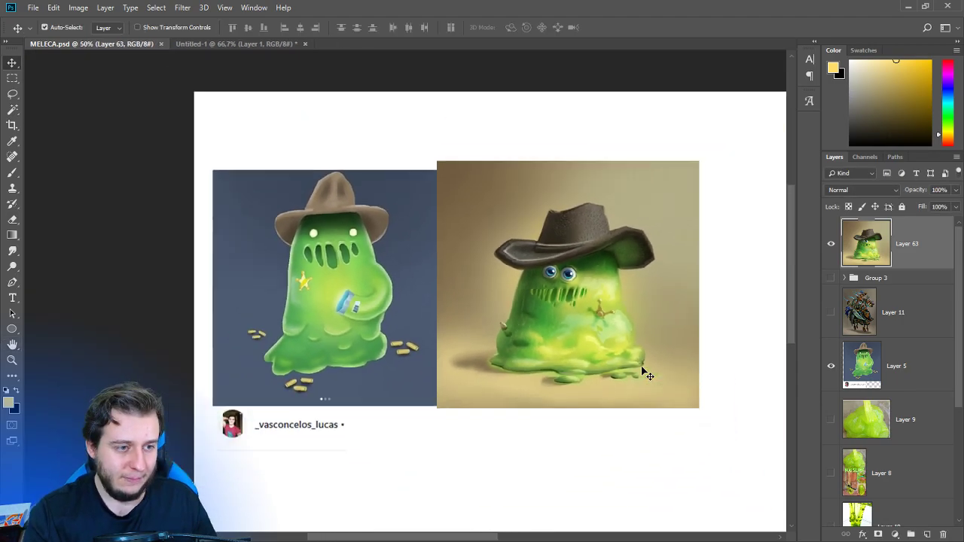
key("ctrl+plus")
left_click_drag(519, 365, 473, 363)
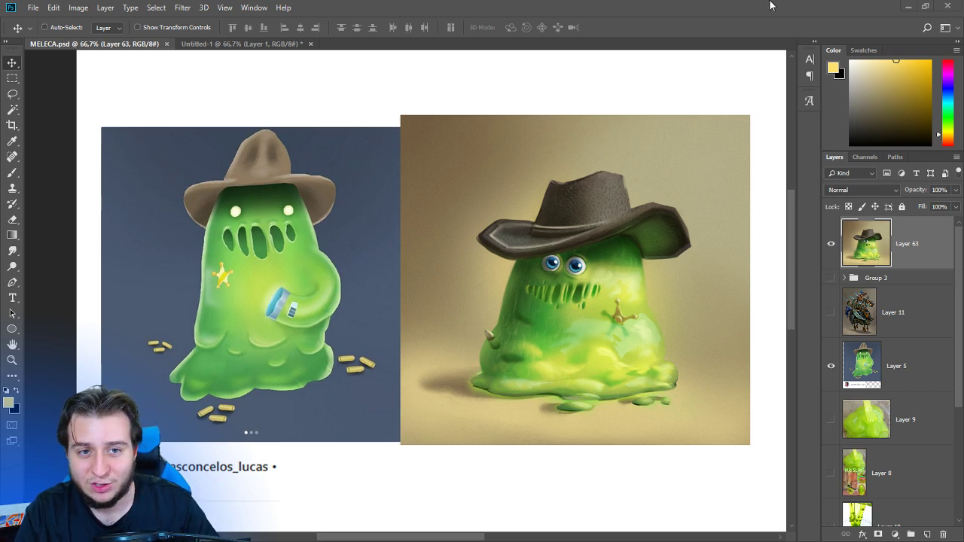
Create a paragraph text box on the blank canvas beside the finished painting with the dark bluish-gray placeholder text "awdawdad".
left_click_drag(675, 205, 467, 223)
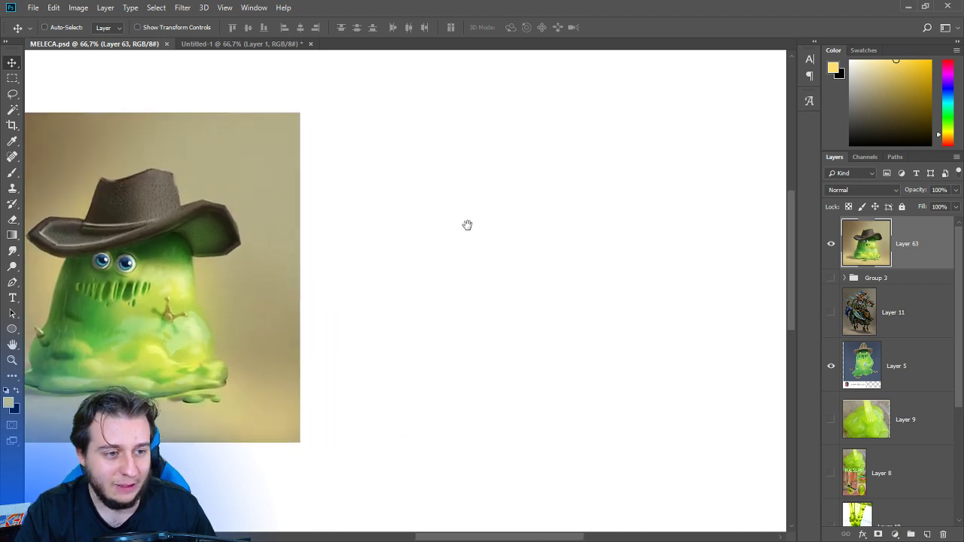
key("t")
left_click_drag(315, 125, 618, 395)
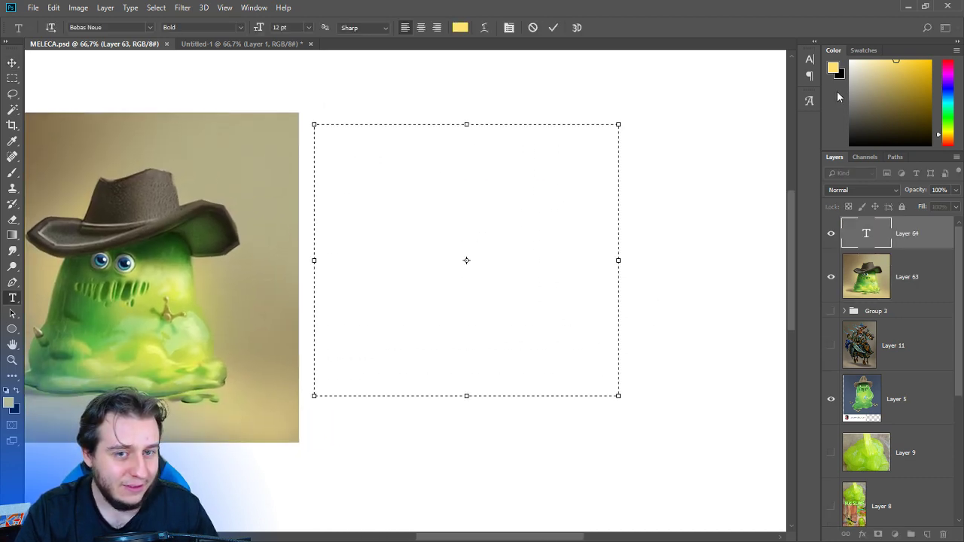
left_click(947, 86)
left_click(860, 117)
left_click_drag(861, 117, 863, 120)
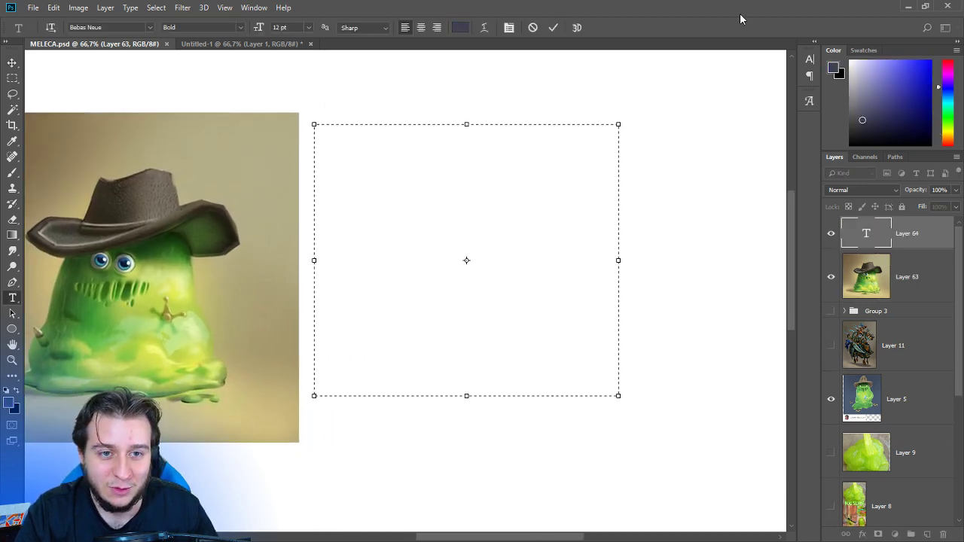
key("ctrl+plus")
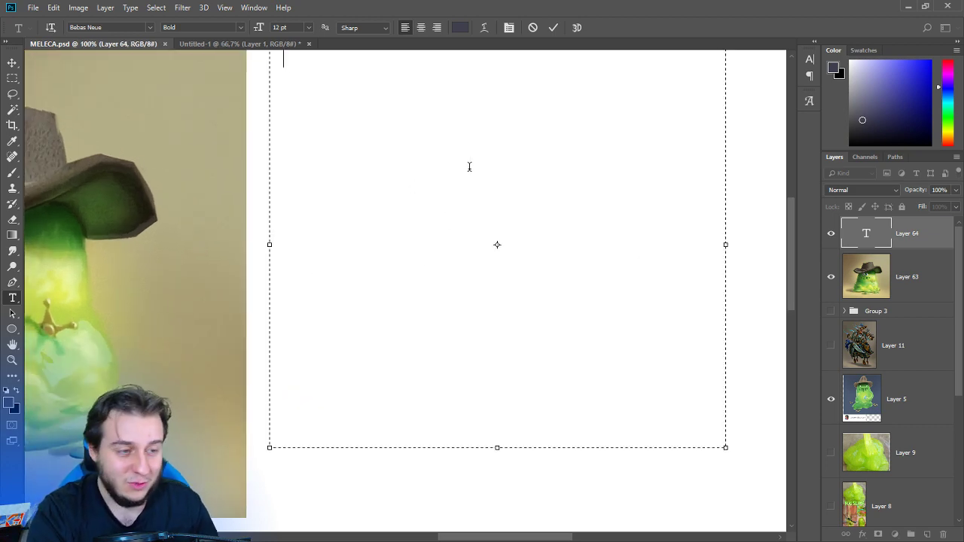
type("awdawdad")
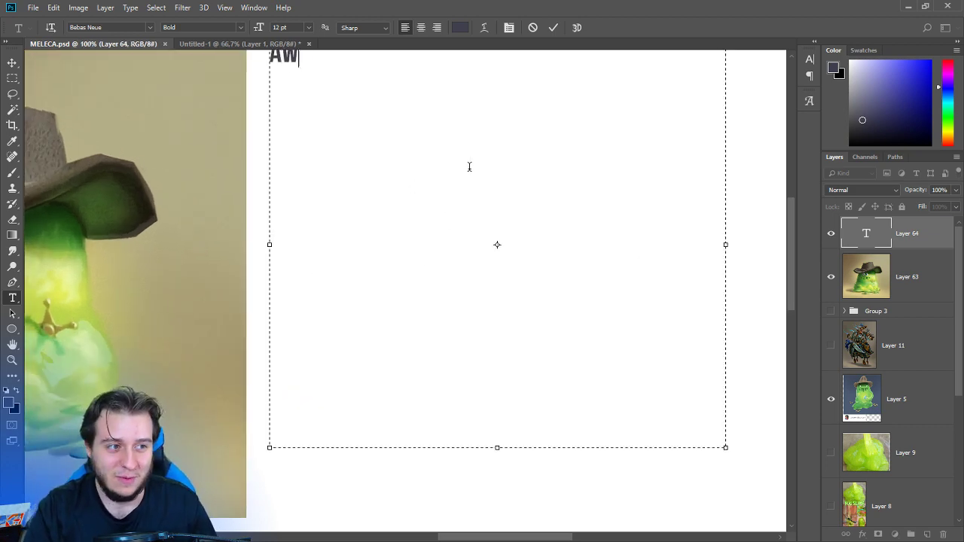
key("ctrl+Return")
Replace the placeholder text with the line "D&D - RPG | PIRAR EM QUESTÃO ESTILO -".
scroll(345, 216, "up", 3)
left_click(345, 216)
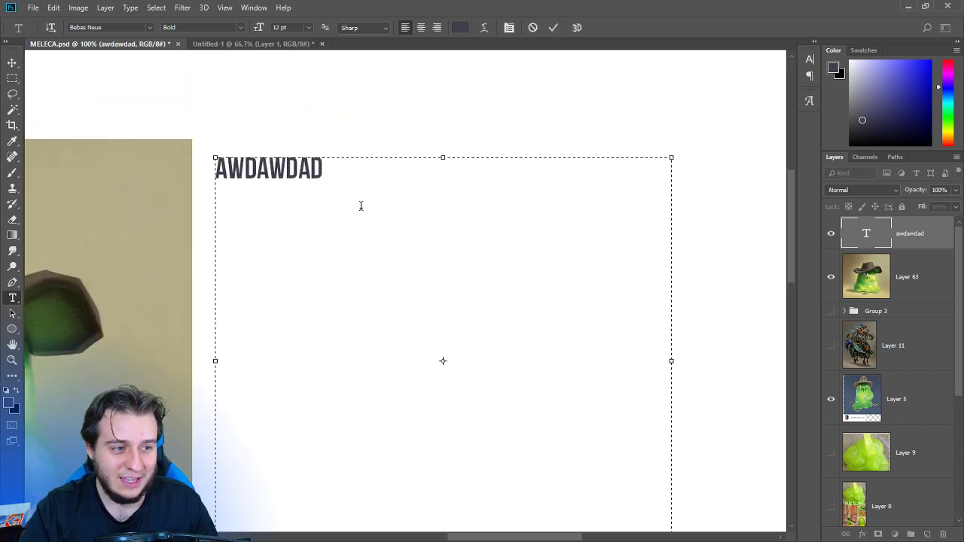
key("ctrl+a")
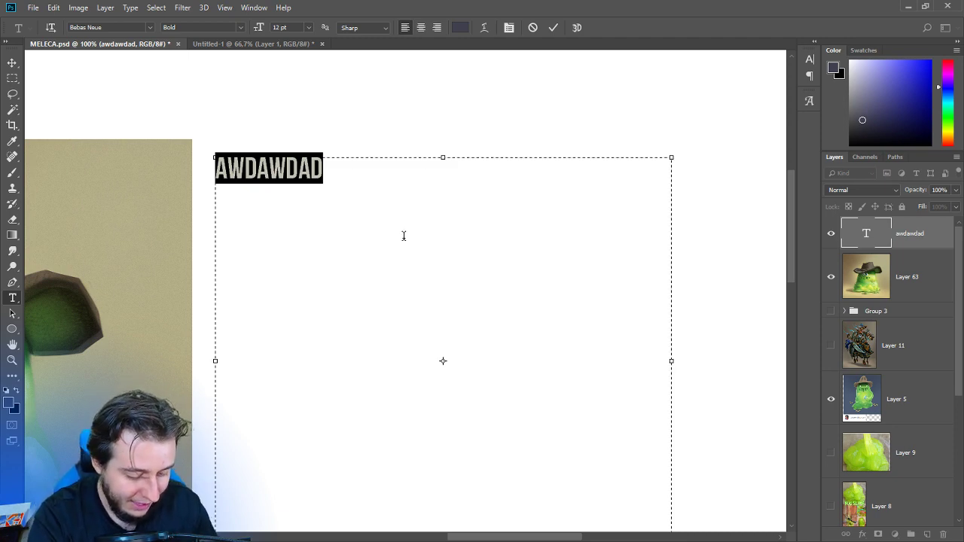
type("d")
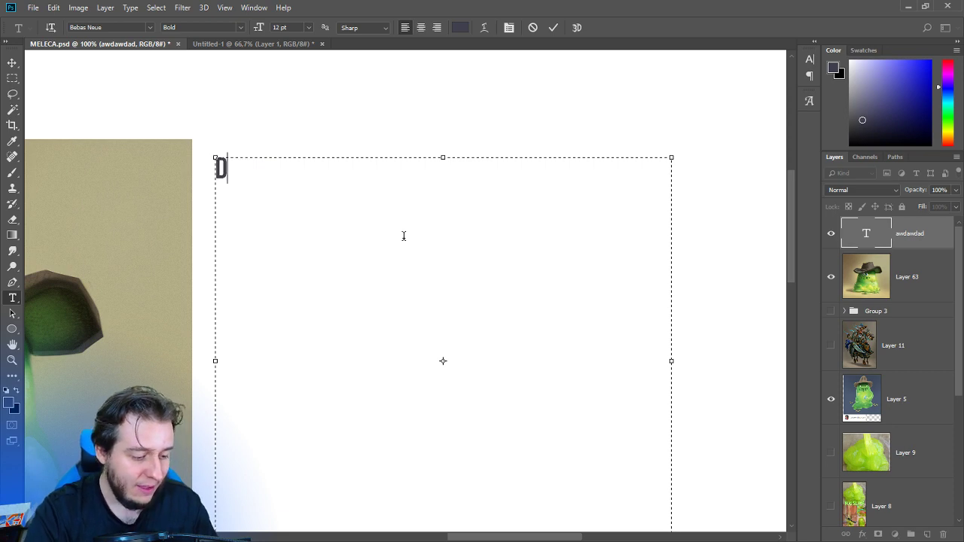
type("&")
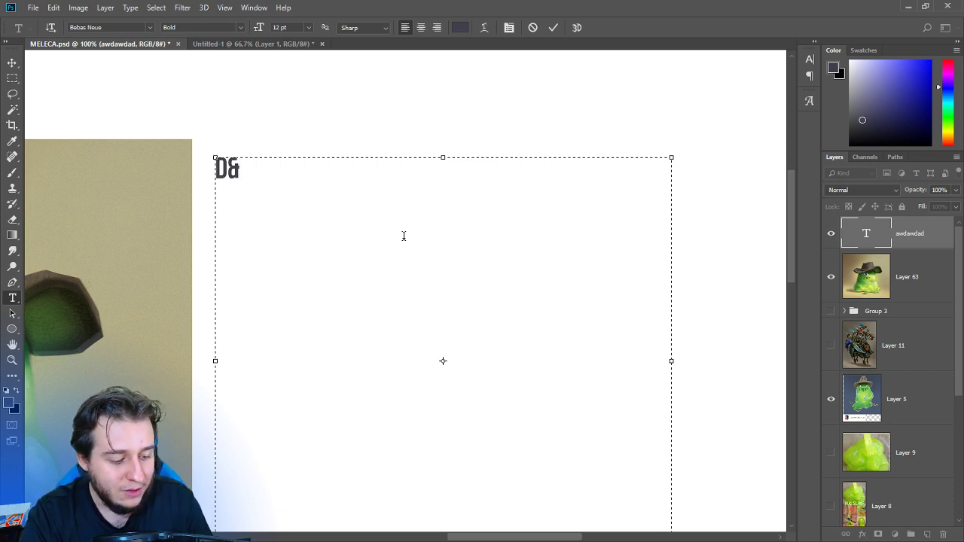
type("D - RPG")
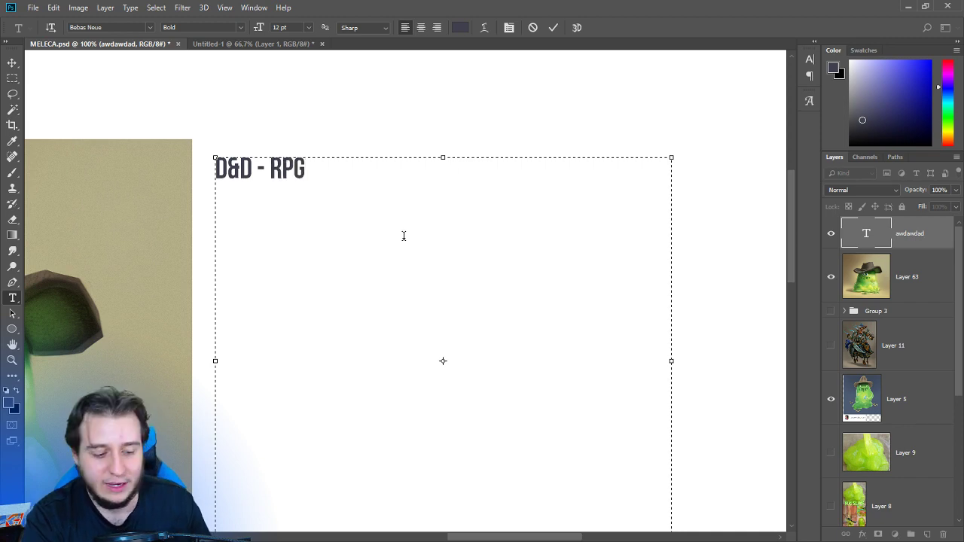
scroll(404, 236, "down", 1)
type("|")
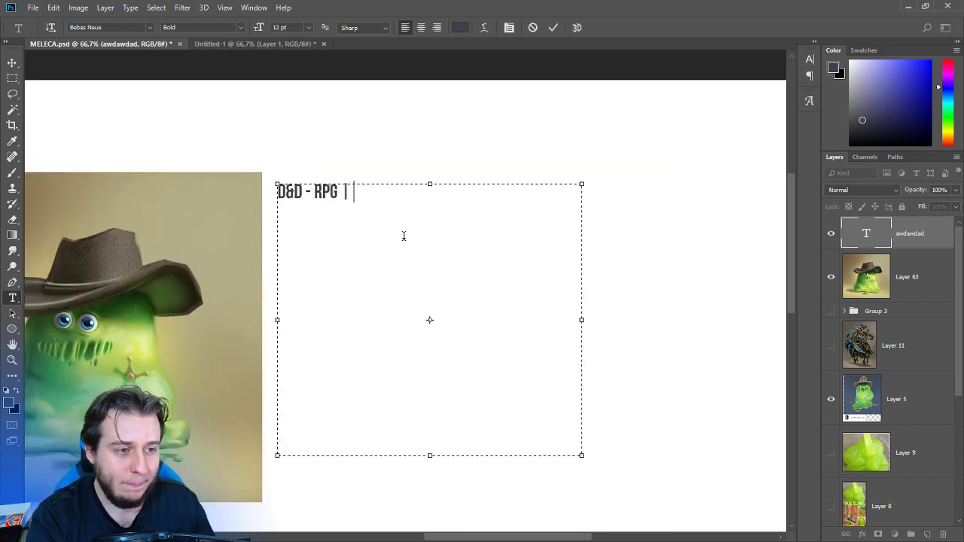
type(" PIRAR EM E")
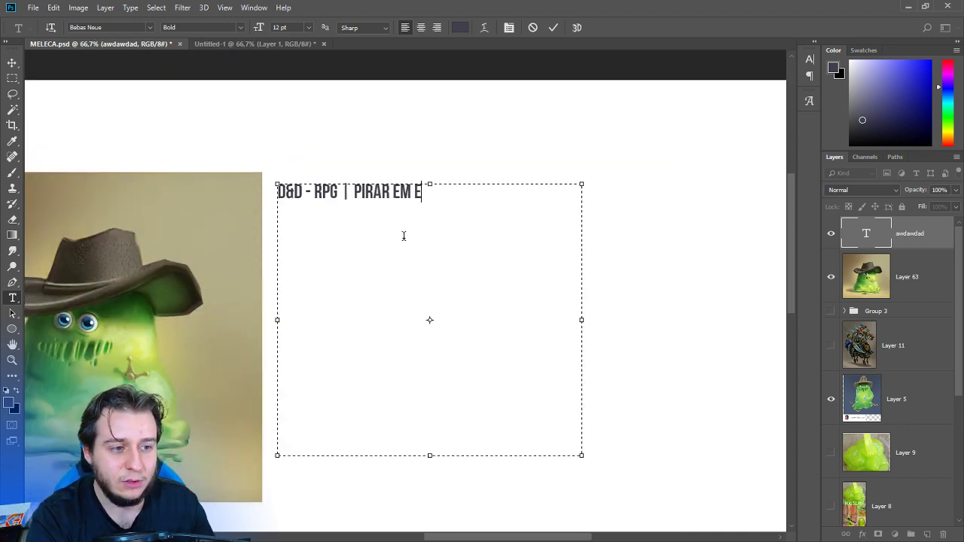
key("BackSpace")
key("BackSpace")
key("BackSpace")
type("M QUSTÃO")
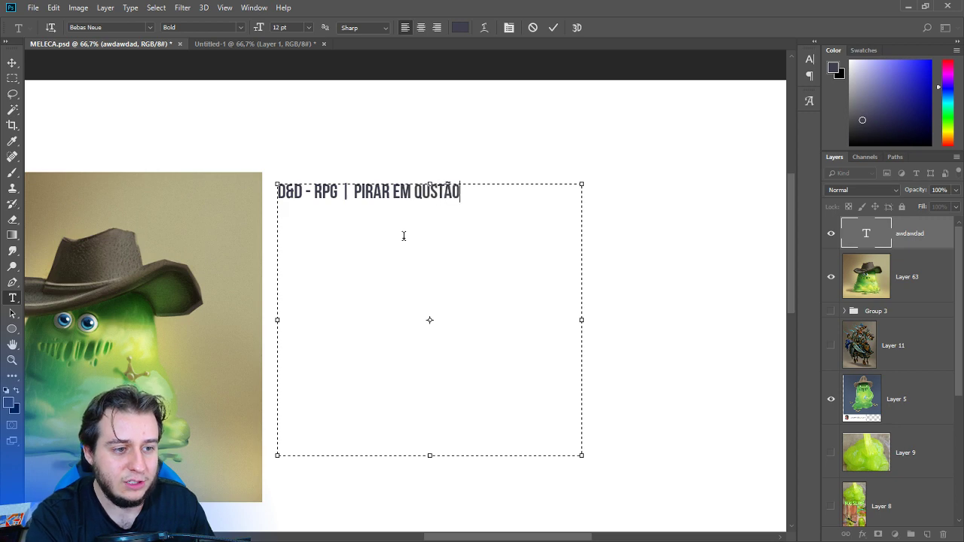
key("BackSpace")
key("BackSpace")
key("BackSpace")
key("BackSpace")
type("ESTÃO ESTI")
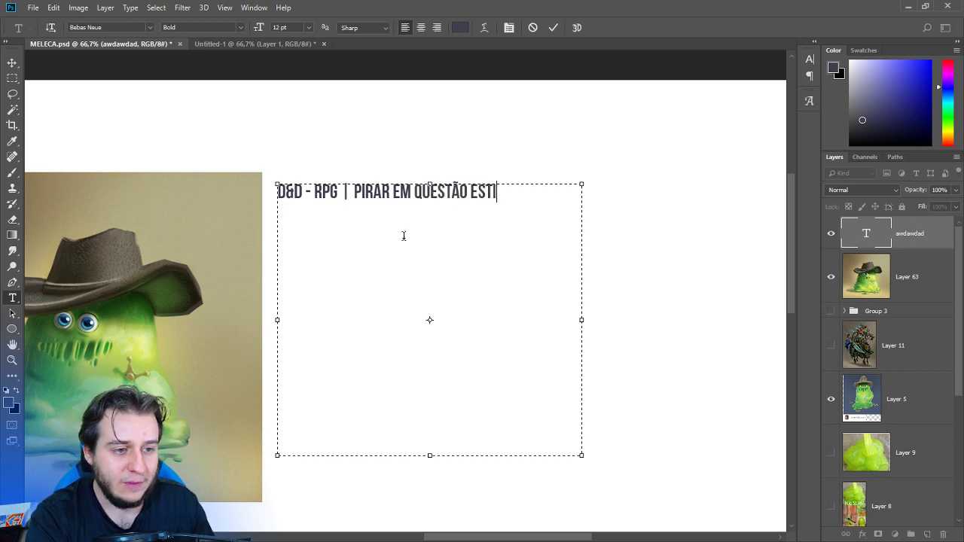
type("LO -")
scroll(404, 236, "down", 2)
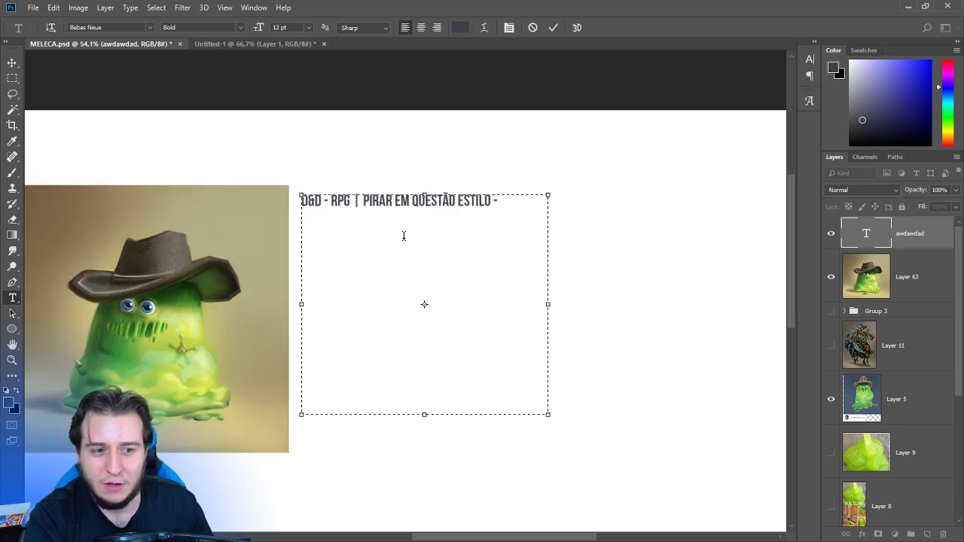
Enlarge the text box and add the list line "- PERSONAGEM" one blank line below the heading.
left_click_drag(549, 413, 734, 452)
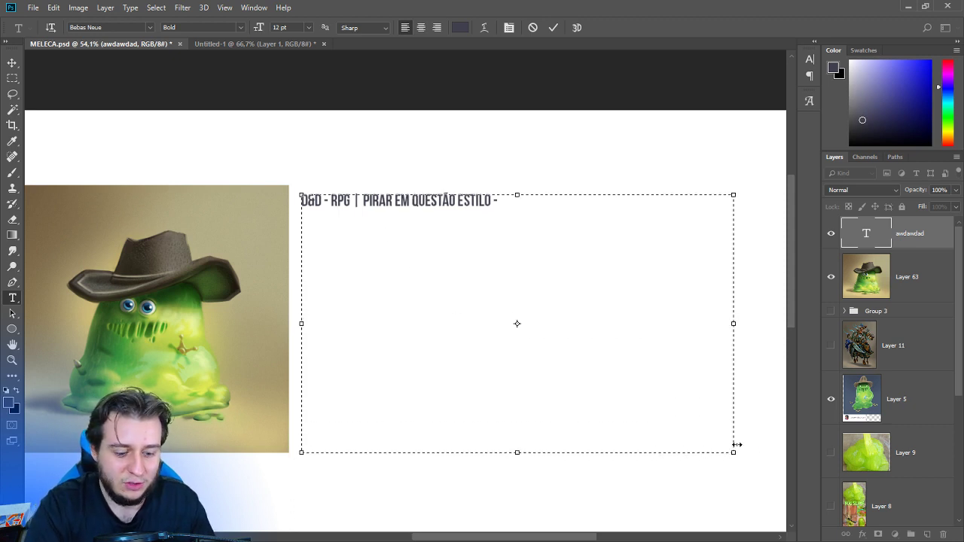
key("Return")
key("Return")
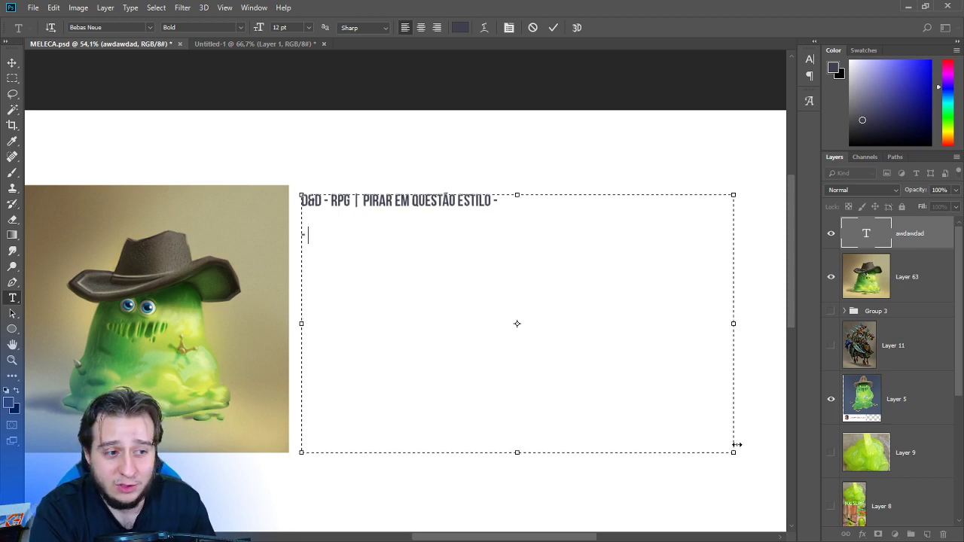
type("- PERSONAGEM,")
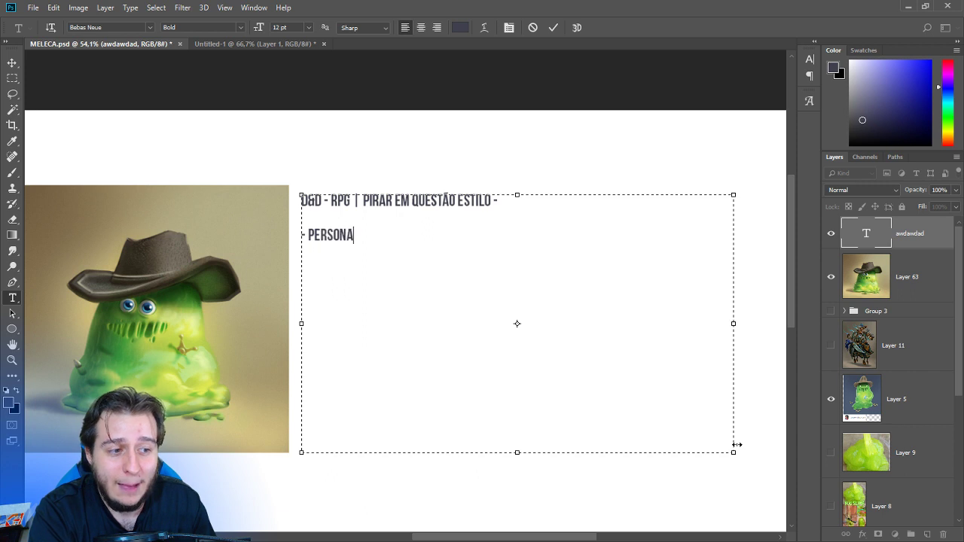
key("BackSpace")
key("BackSpace")
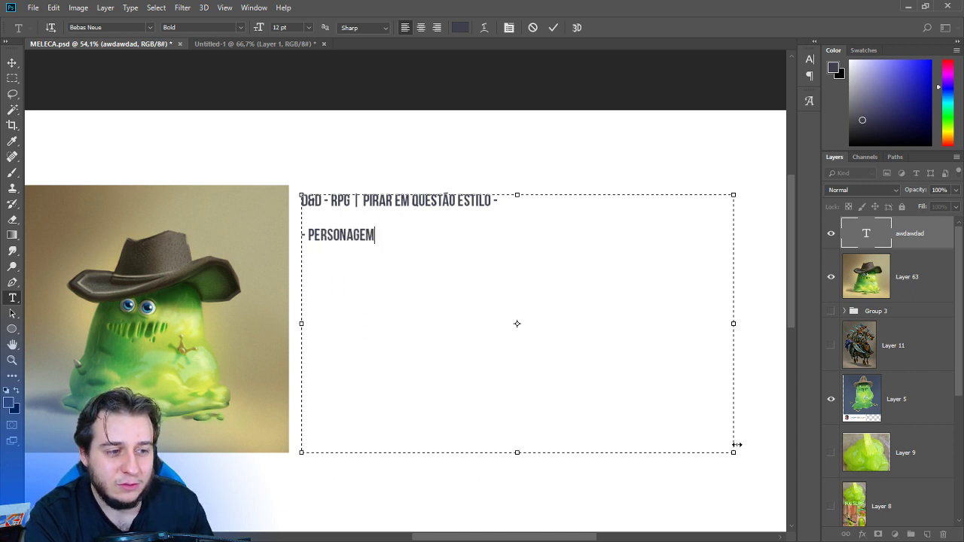
Rewrite the list line as "- QUADRINHOS, F" and discard all edits made to the text box.
type("QUADR")
key("BackSpace")
key("BackSpace")
key("BackSpace")
key("BackSpace")
key("BackSpace")
key("BackSpace")
key("BackSpace")
key("BackSpace")
key("BackSpace")
key("BackSpace")
key("BackSpace")
key("BackSpace")
key("BackSpace")
key("BackSpace")
key("BackSpace")
key("BackSpace")
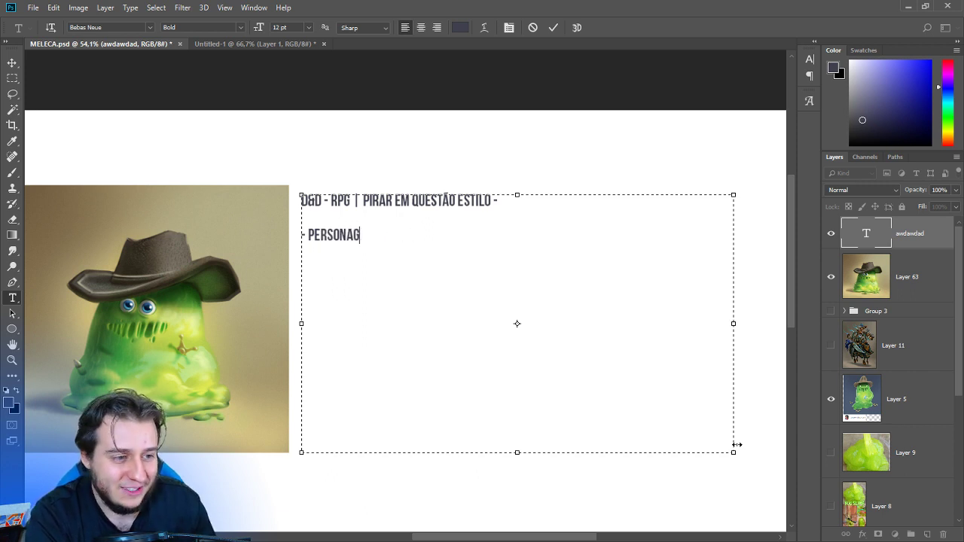
type("QUADRINHOS, F")
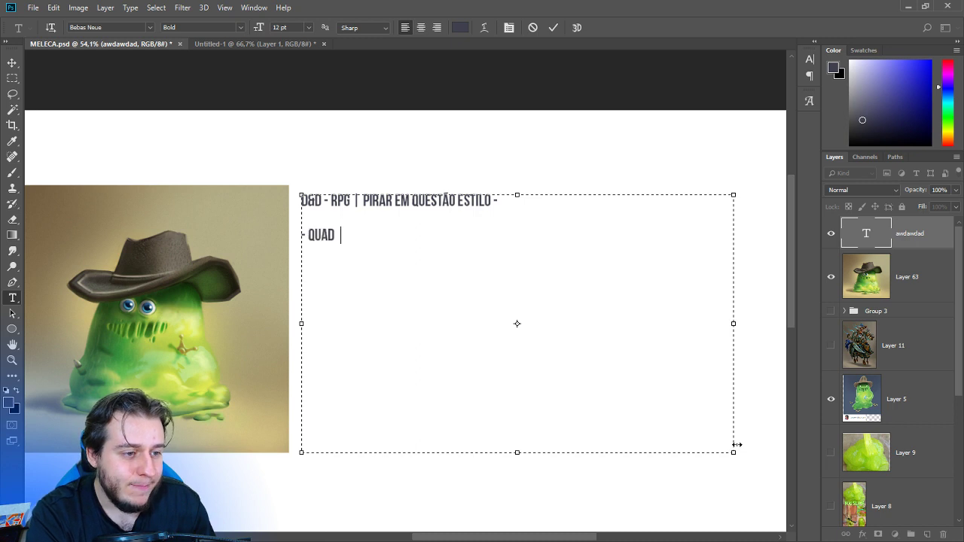
scroll(737, 444, "down", 2)
key("Escape")
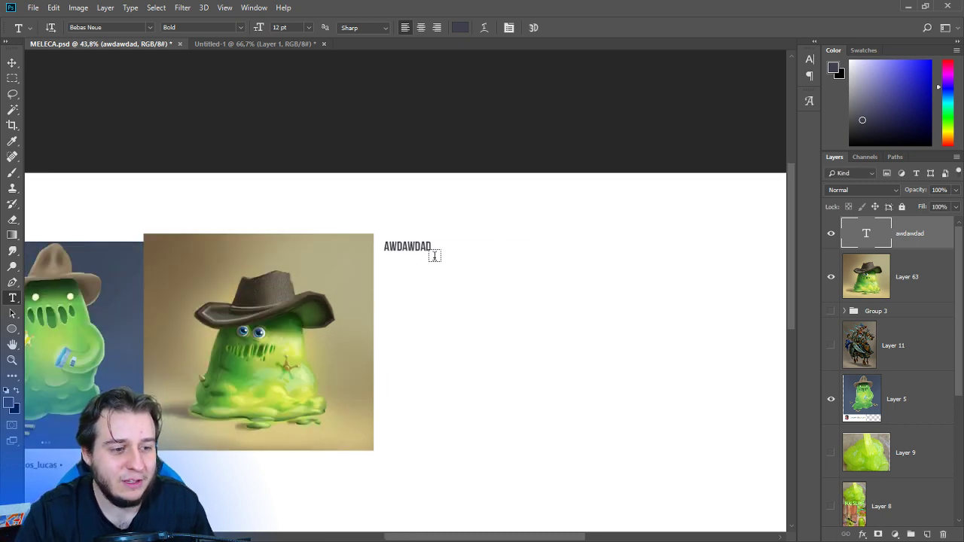
Replace the placeholder text "awdawdad" beside the finished painting with "FILME, QUADRINHO, GAMES,".
left_click_drag(494, 290, 414, 262)
double_click(344, 217)
key("BackSpace")
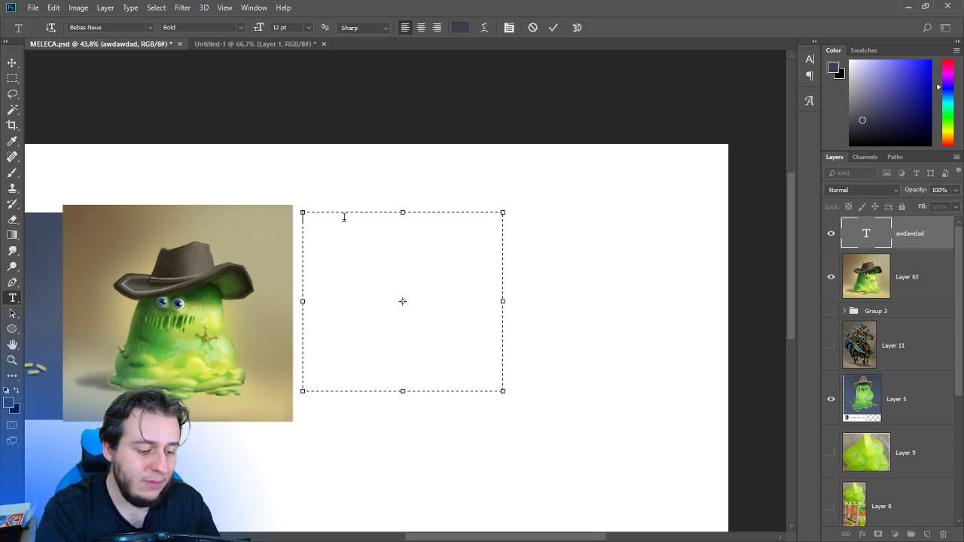
type("FILME,")
type(" QUADRINHO,")
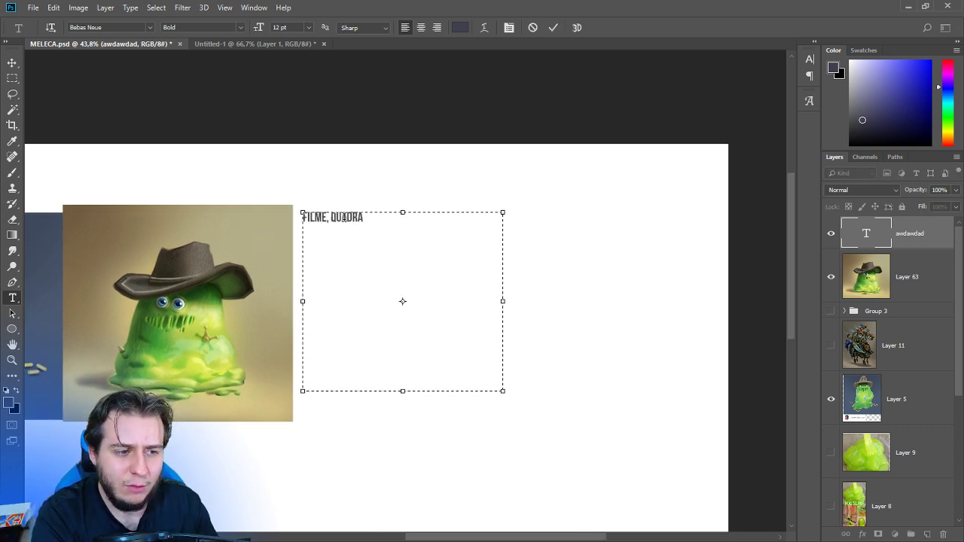
type(" GAMES,")
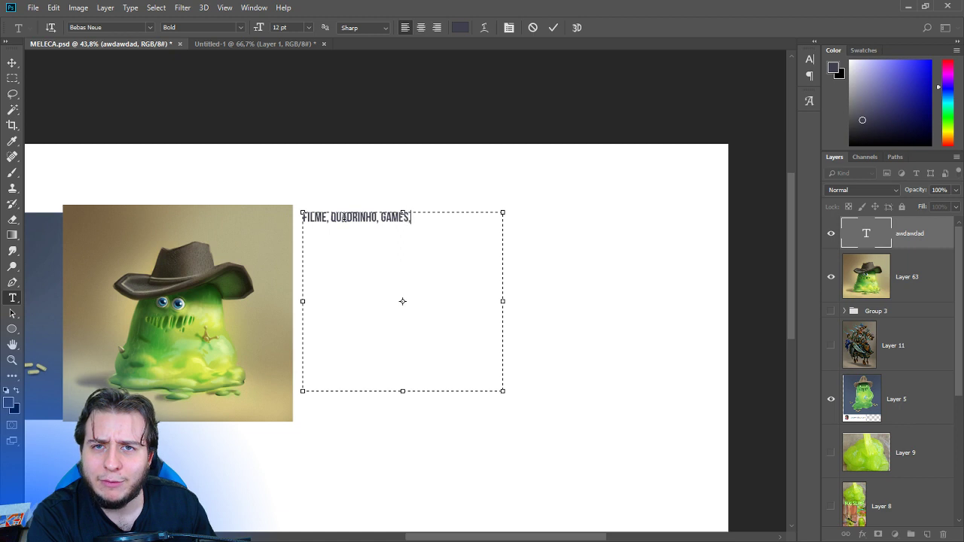
Complete the line with "QUALQUER TIPO DE ESTILO" and commit the text.
type(" QUALQ")
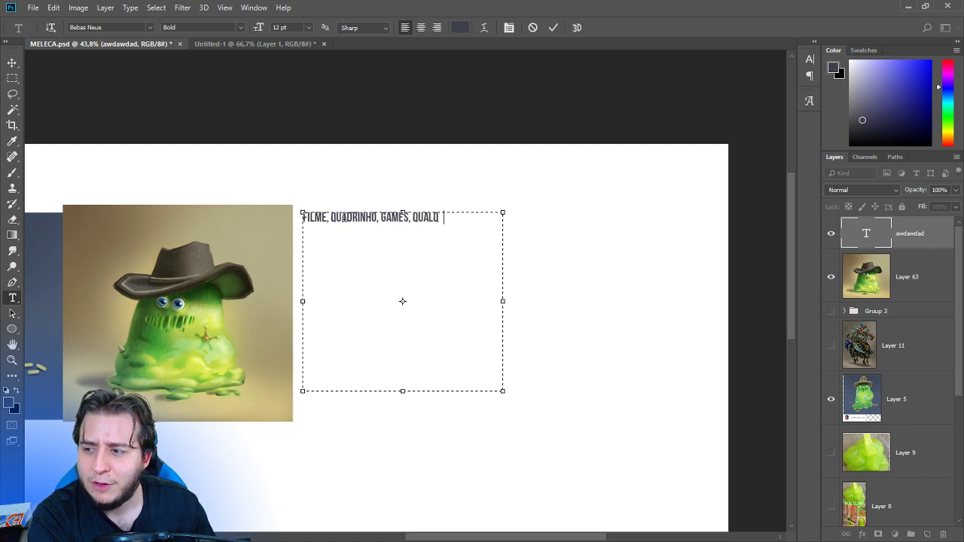
type("UER TIMO.")
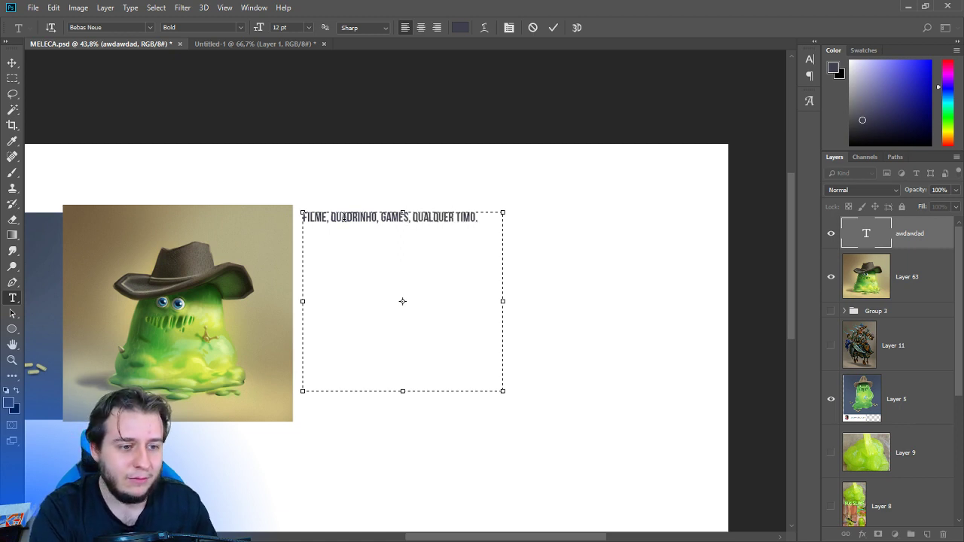
key("BackSpace")
key("BackSpace")
key("BackSpace")
type("PO.")
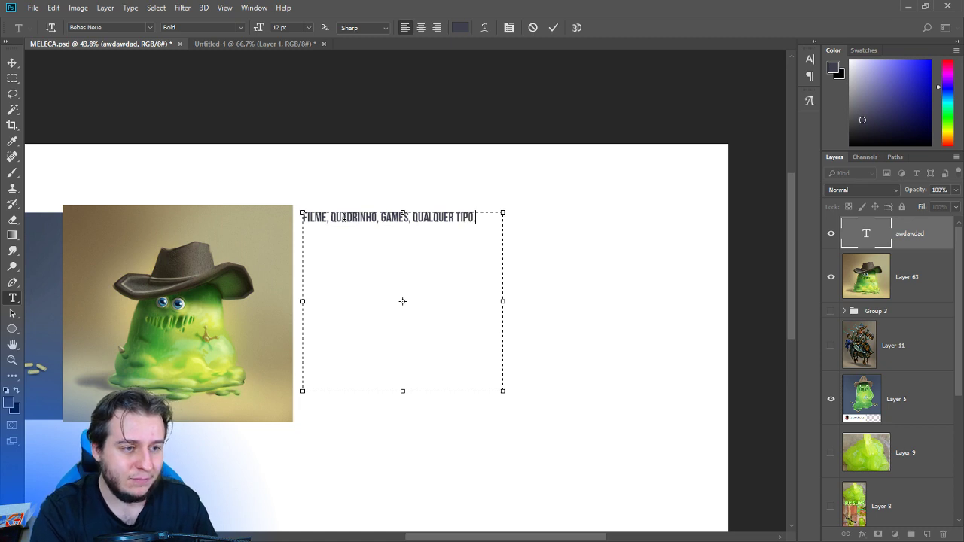
key("BackSpace")
type("DE ESTILO")
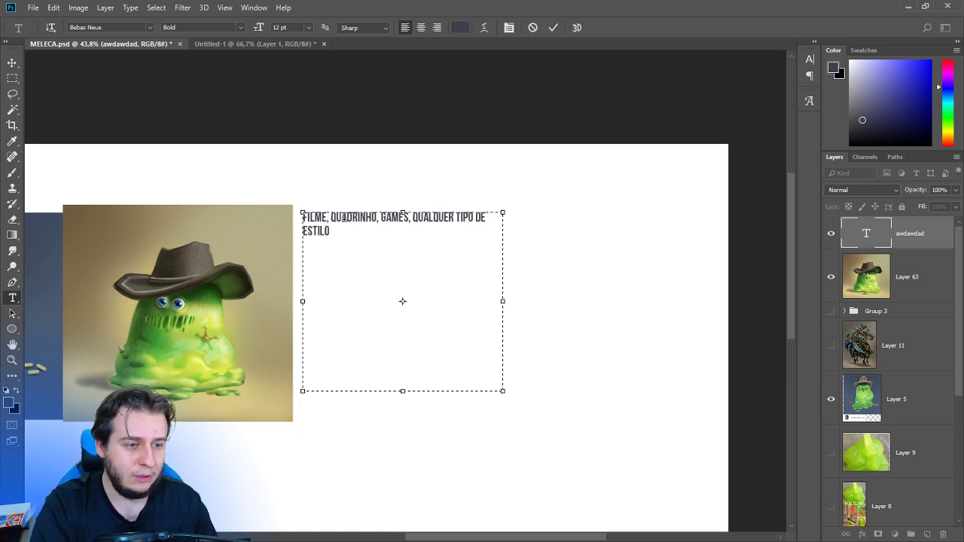
key("ctrl+Return")
Widen the text box so the sentence fits on one line and end it with a period.
left_click(343, 220)
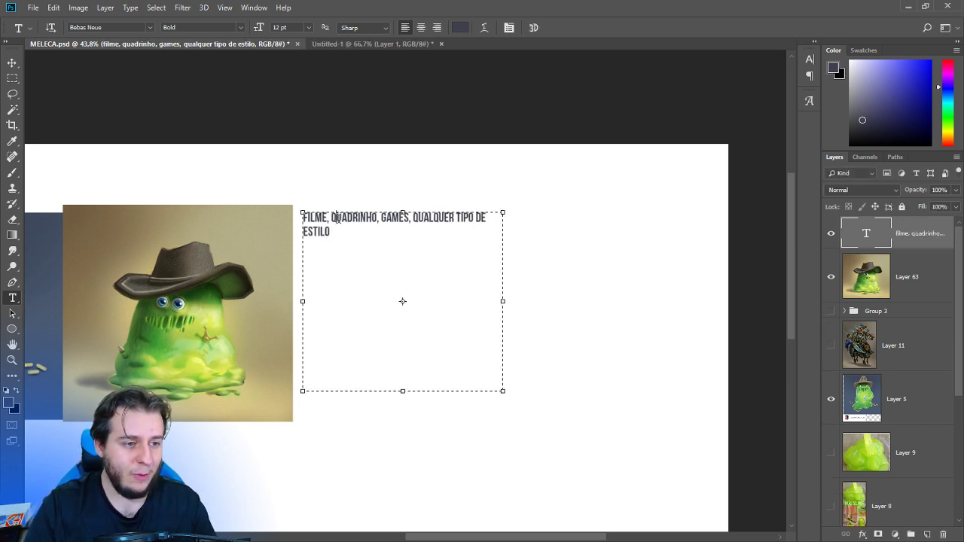
left_click_drag(501, 392, 641, 391)
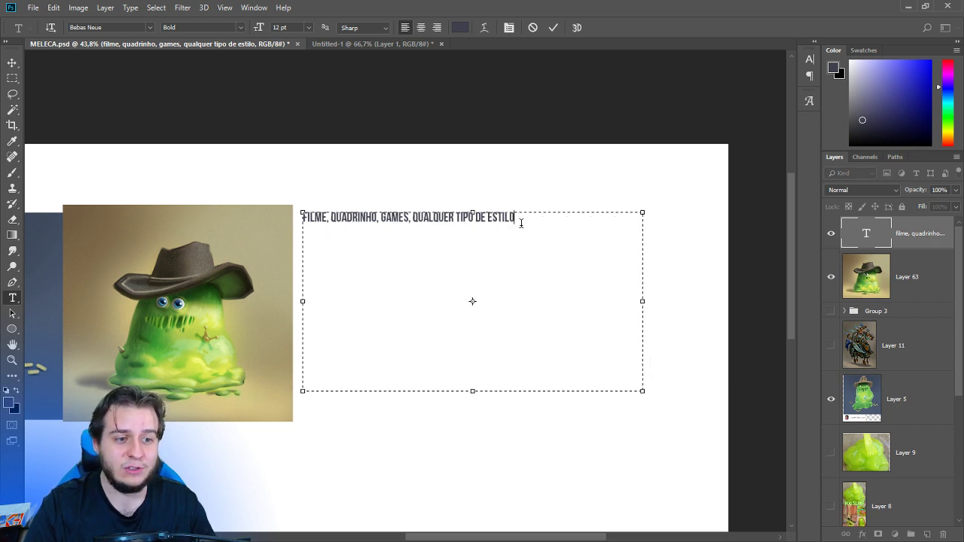
type(".")
Insert the heading "D&D - RPG" above the sentence, separated by one blank line, and commit the text.
key("Home")
key("Return")
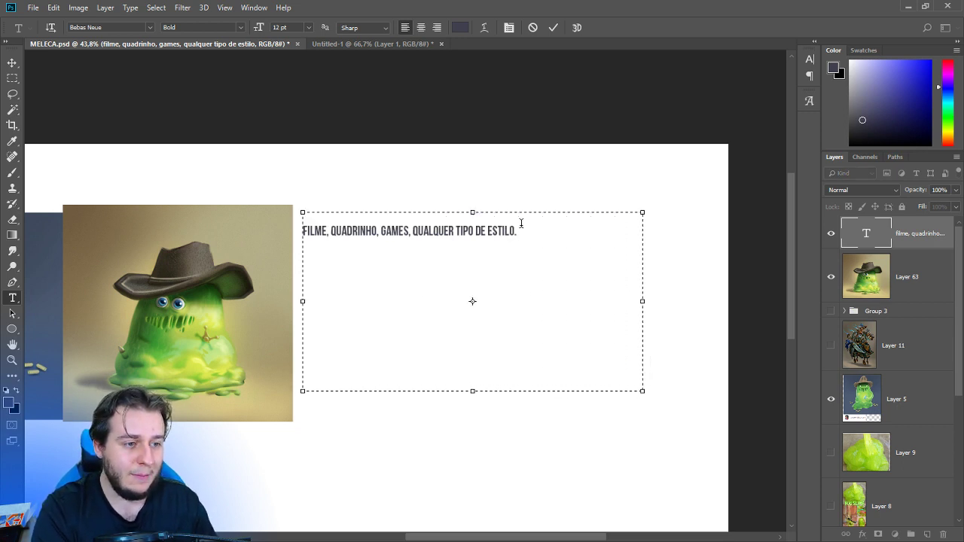
key("Return")
type("o")
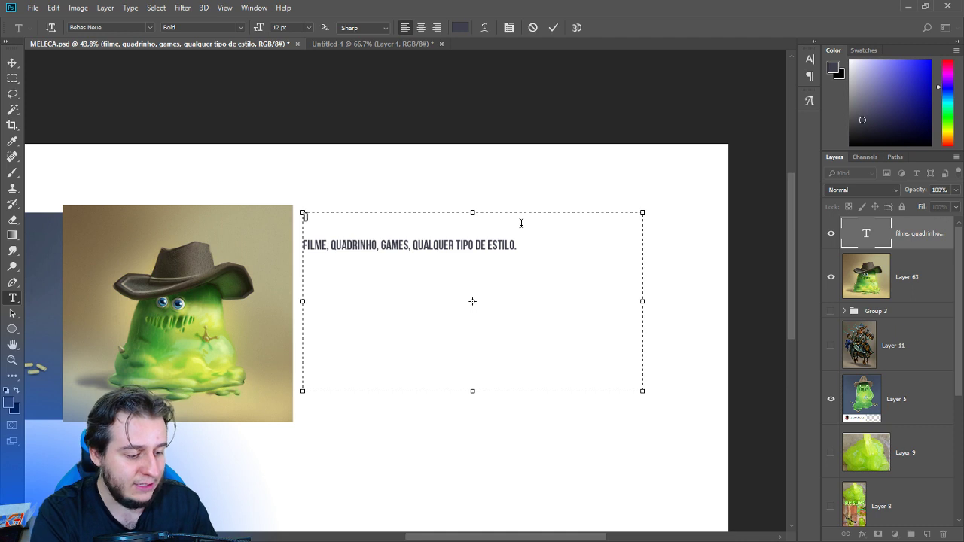
type("GD")
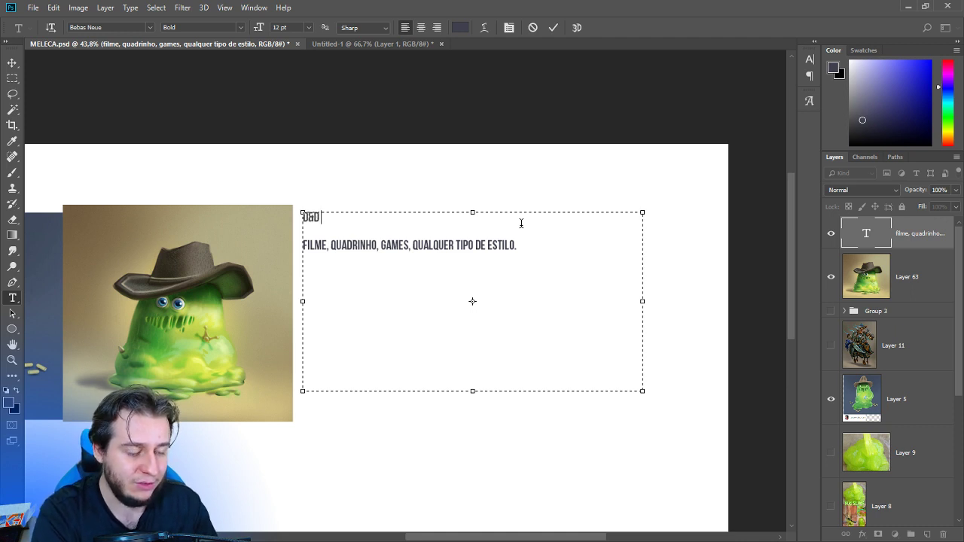
type(" - RPG")
key("ctrl+Return")
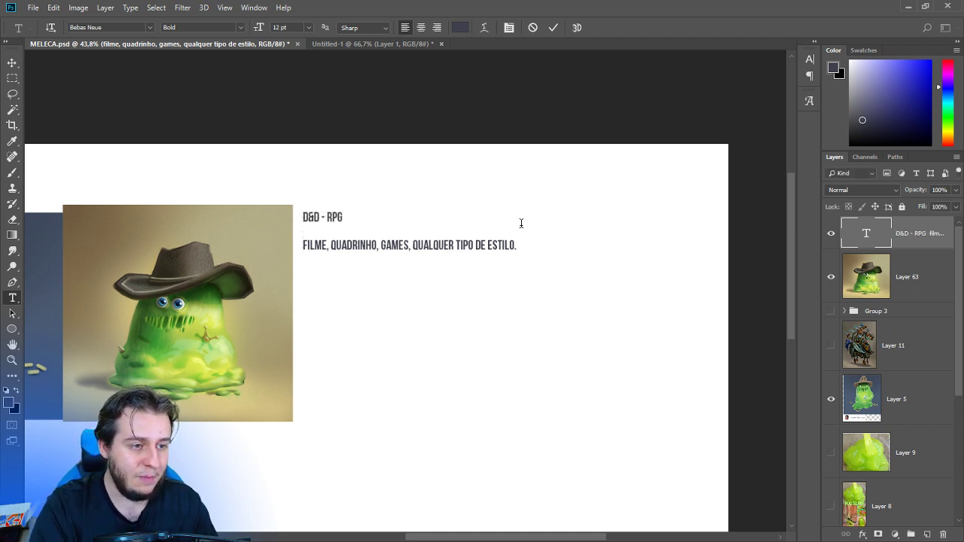
Add "PERSONAGEM:" and "GUERREIRO DRACONATO AZUL" below the sentence, each preceded by a blank line, and commit the text.
left_click(525, 244)
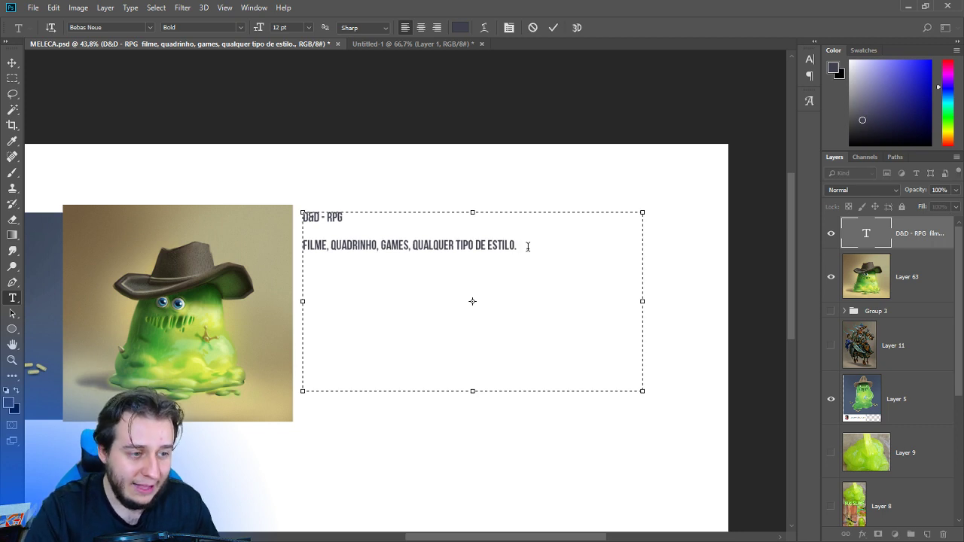
type("P")
type("gem:")
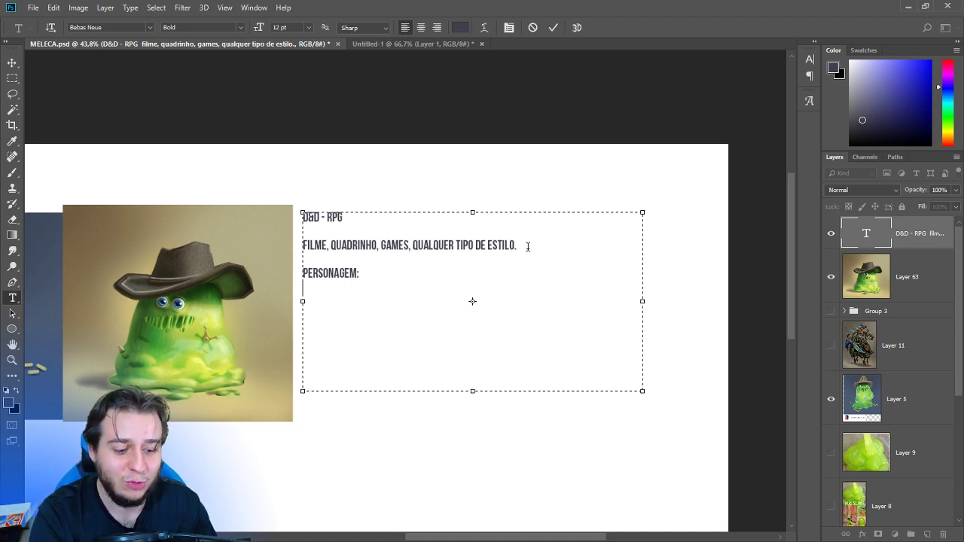
type("GUE")
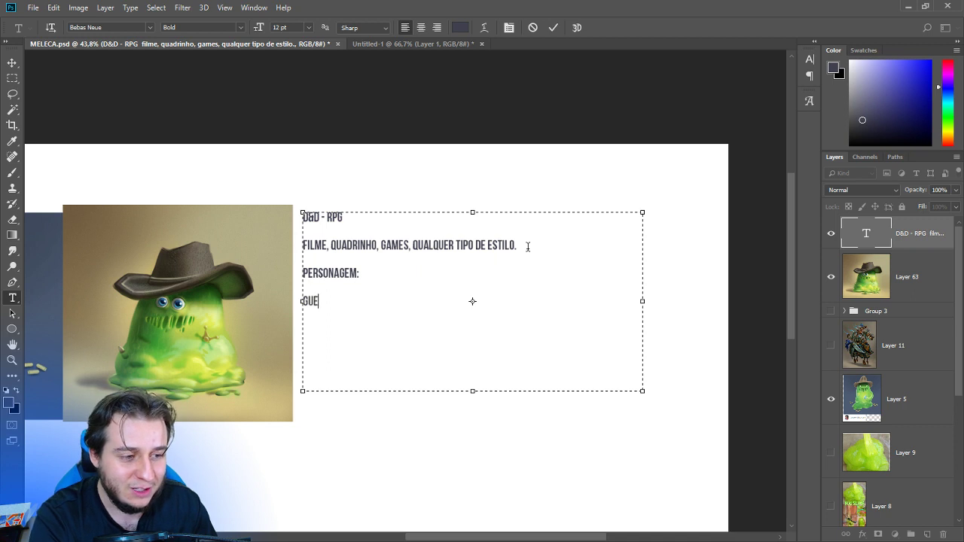
type("RREIRO DRAC")
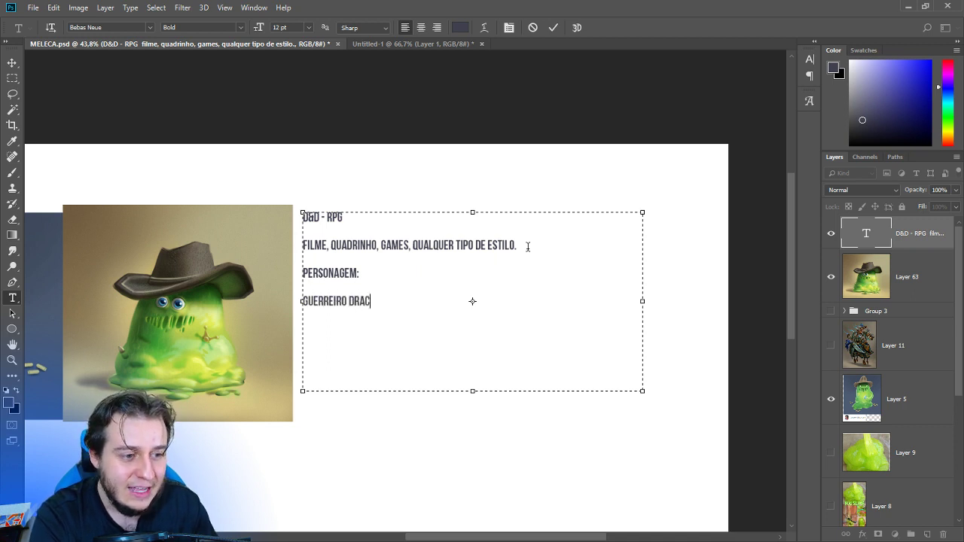
type("ONATO AZUL")
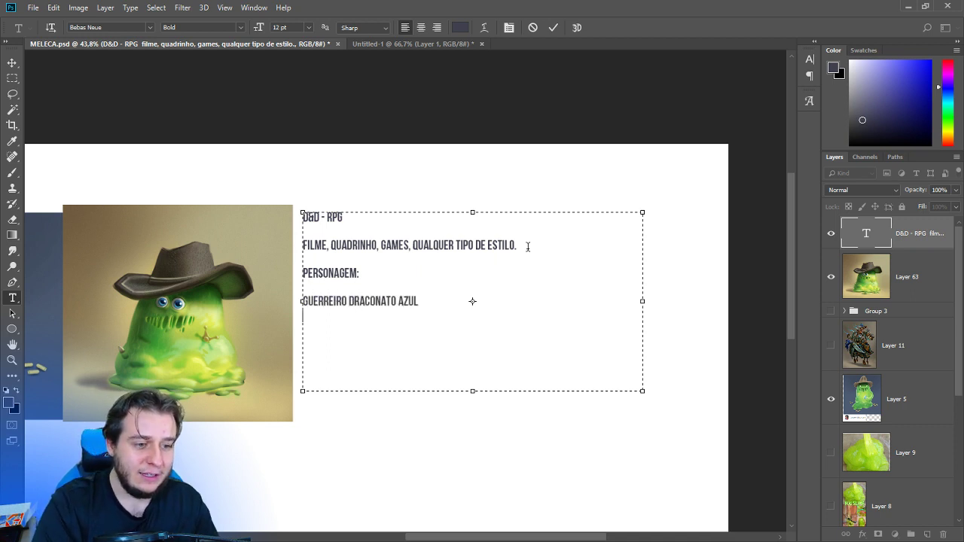
key("ctrl+Return")
Add the line "CLÃ - UMA DRAGÃO AZUL DE TRÊS CABEÇAS" directly below the warrior line and commit the text.
key("ctrl+plus")
key("ctrl+plus")
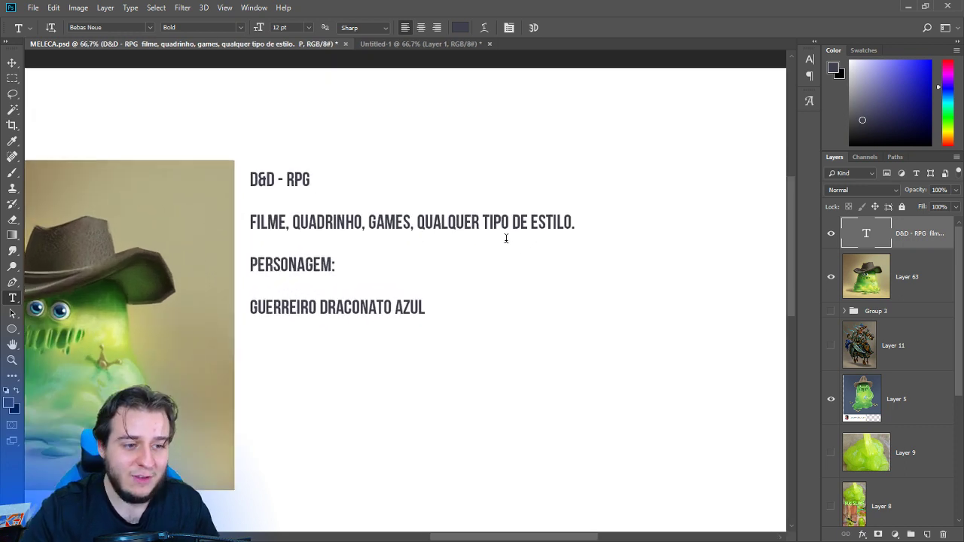
left_click_drag(465, 286, 405, 246)
left_click(397, 264)
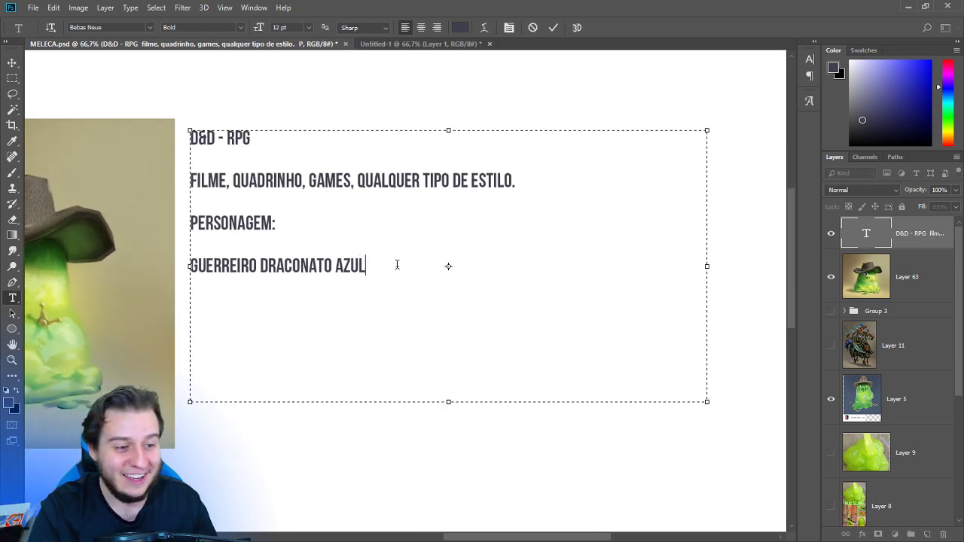
key("Return")
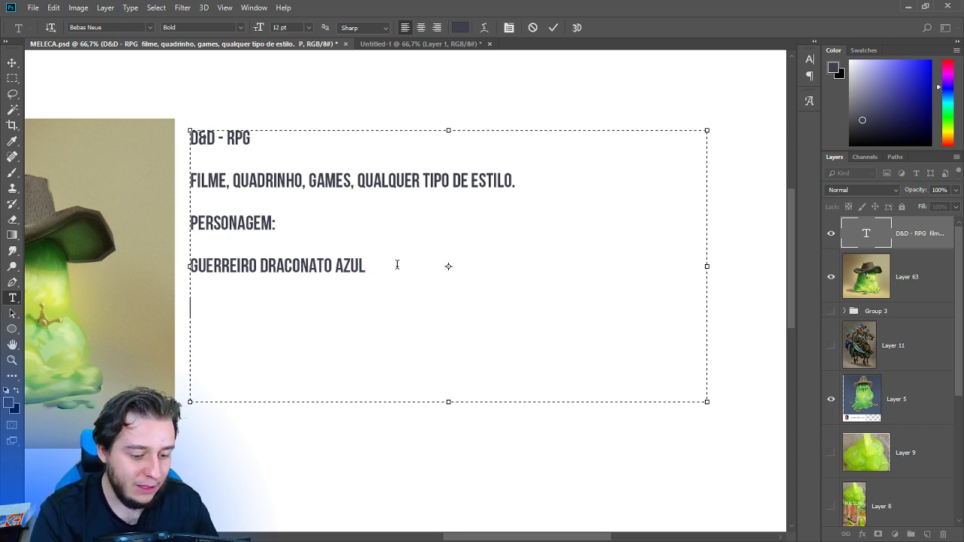
type("CLÃ -")
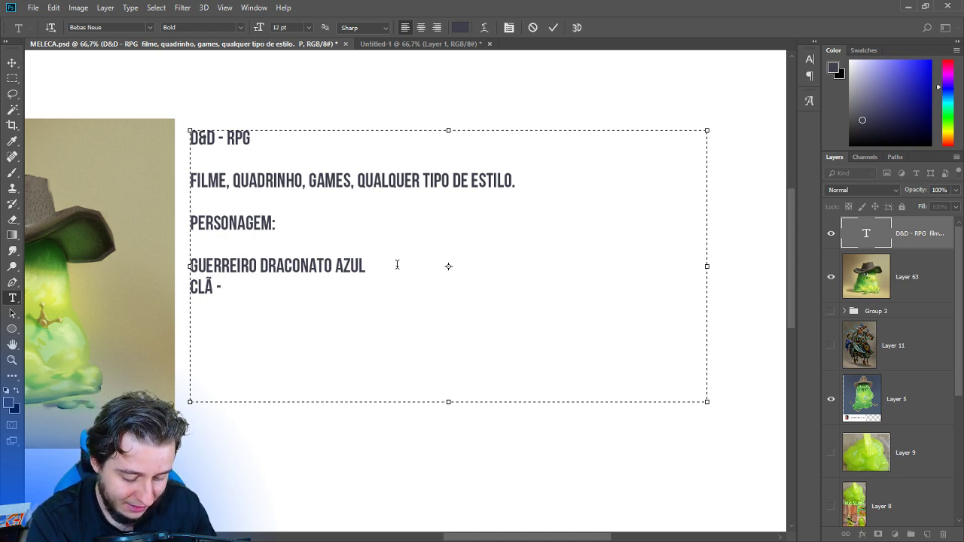
type(" UM")
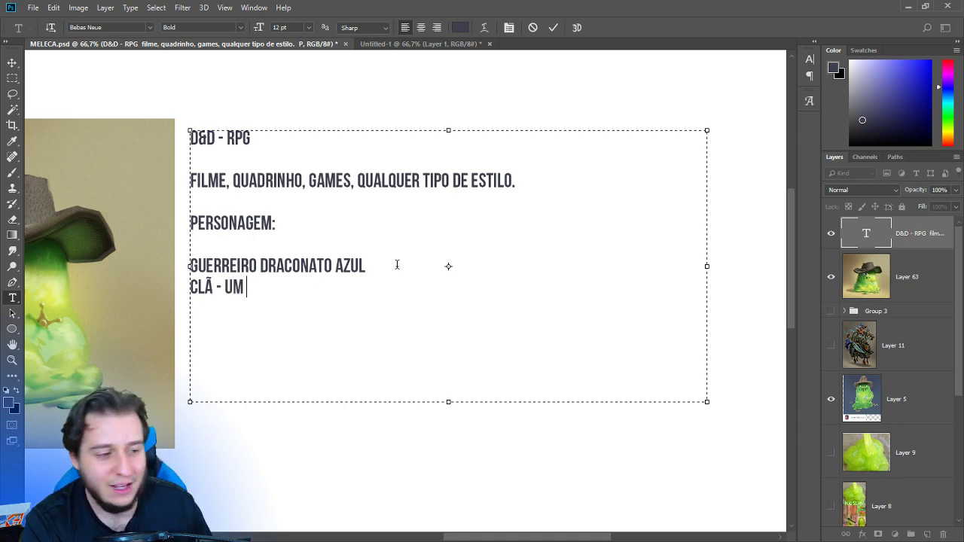
type("A D")
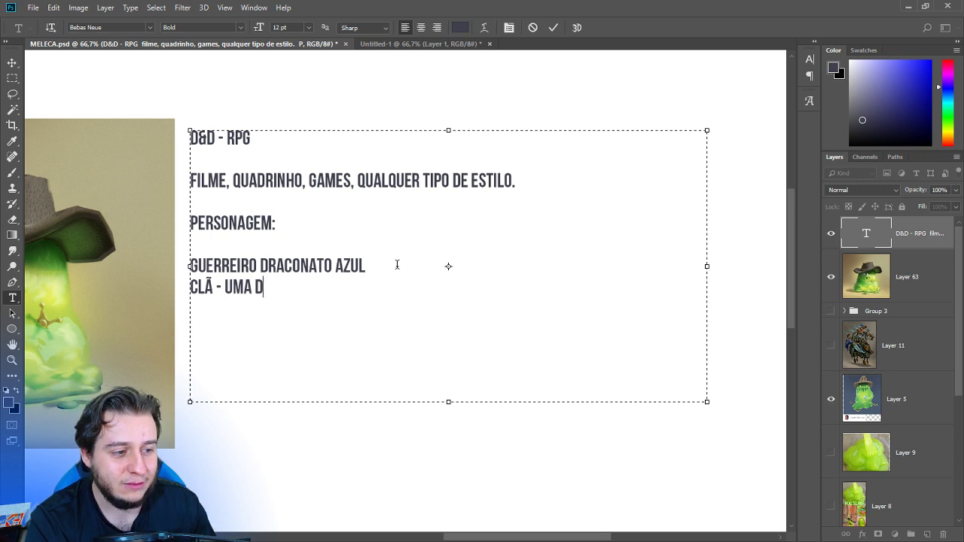
type("RAGÃO")
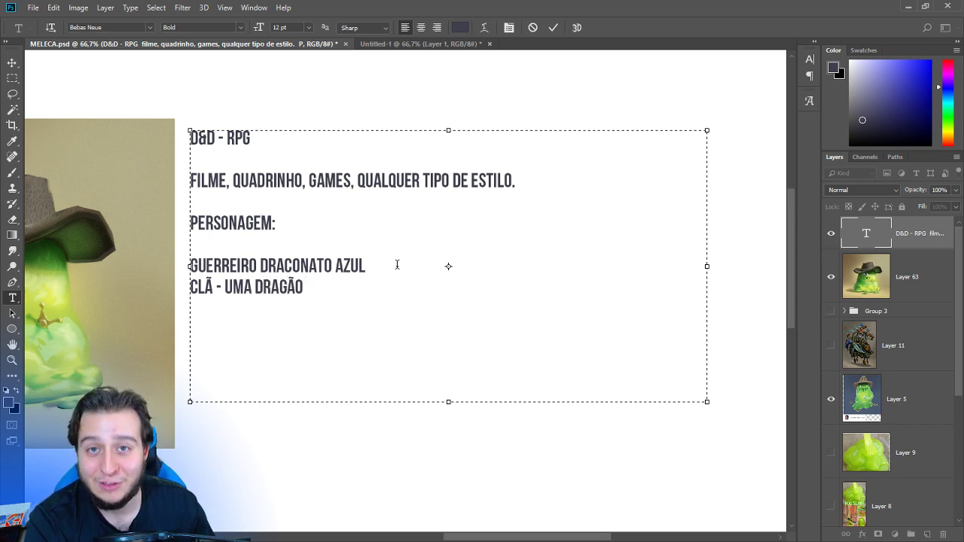
type(" AZUL DE TRÊ")
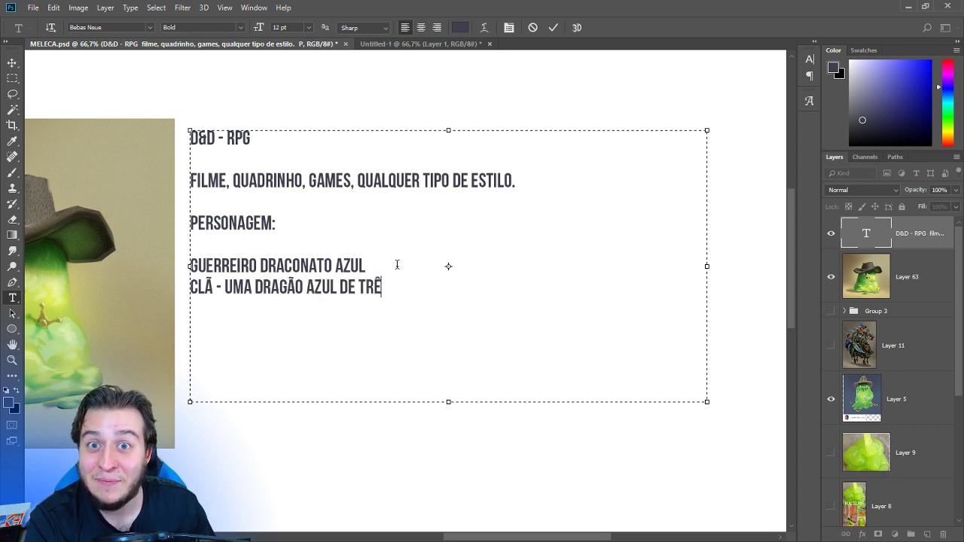
type("S CABEÇAS")
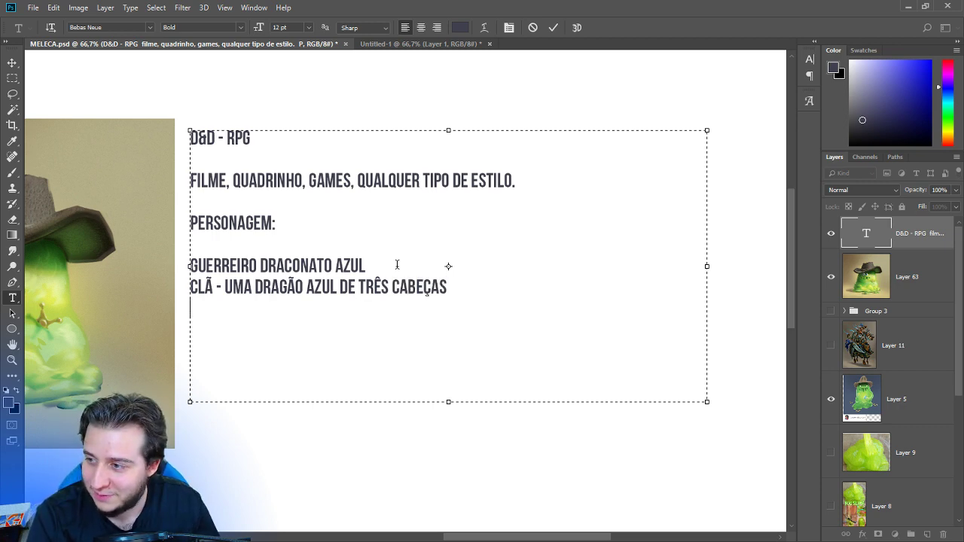
key("Return")
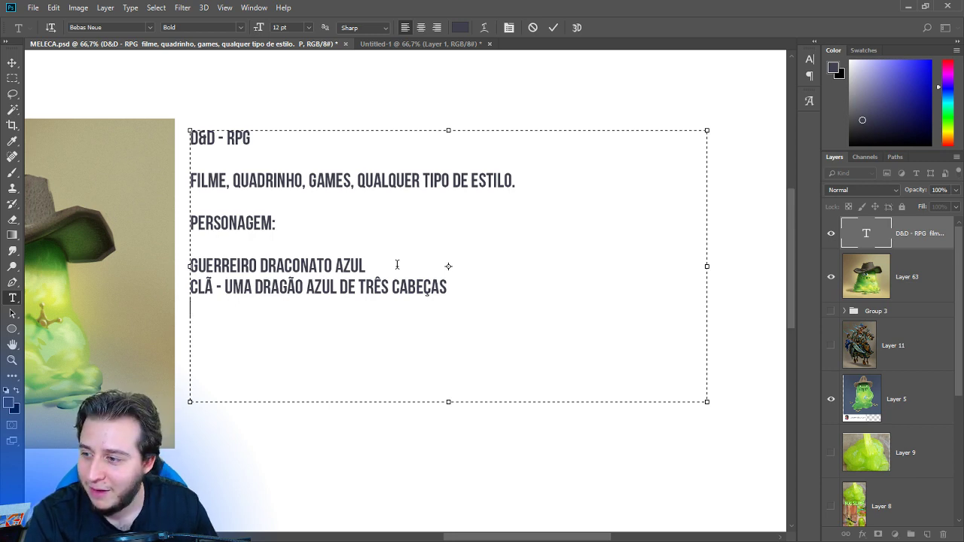
key("ctrl+Return")
Add the line "-MARTELÃO | ESCUDO - ICONES" directly below the clan line.
scroll(456, 366, "down", 1)
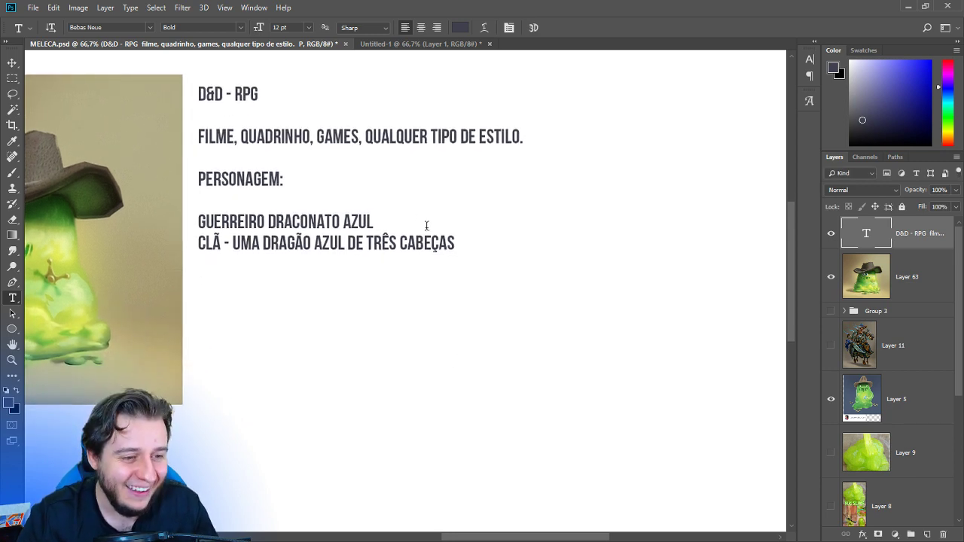
left_click(437, 240)
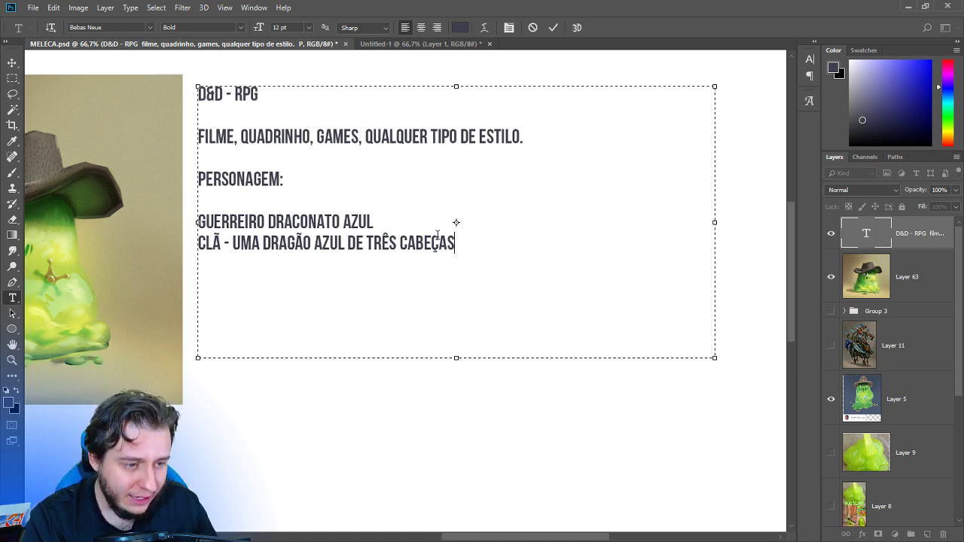
key("Return")
type("-")
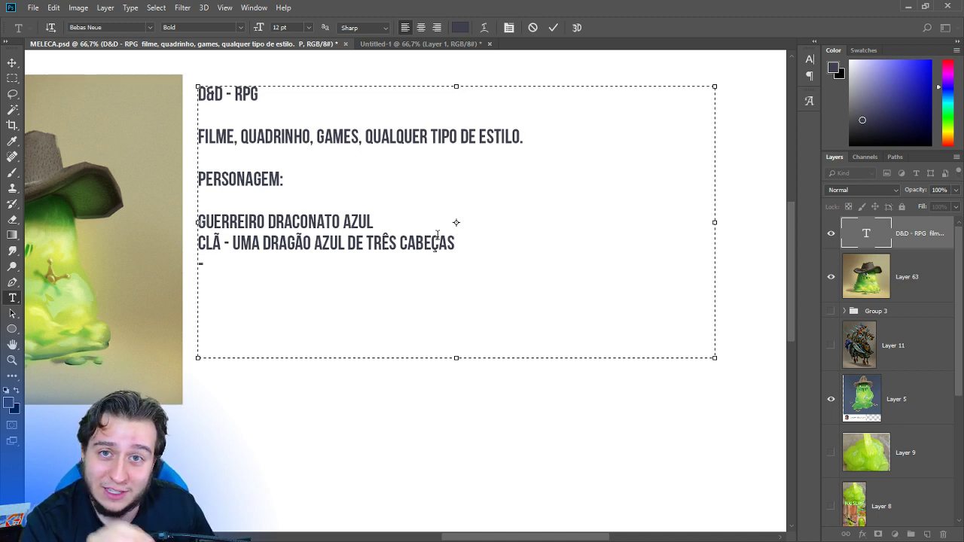
type("MARTELÃO")
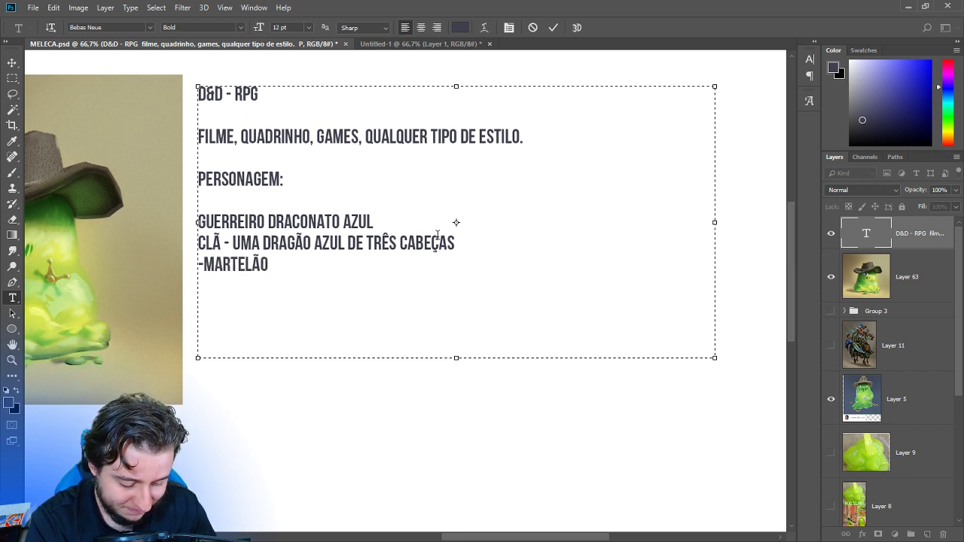
type(" | ES")
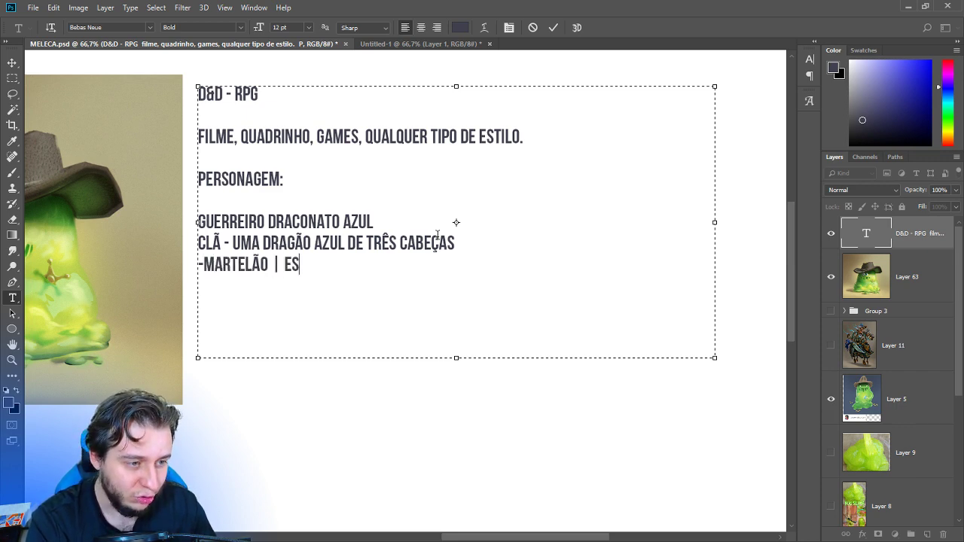
type("CUDO -")
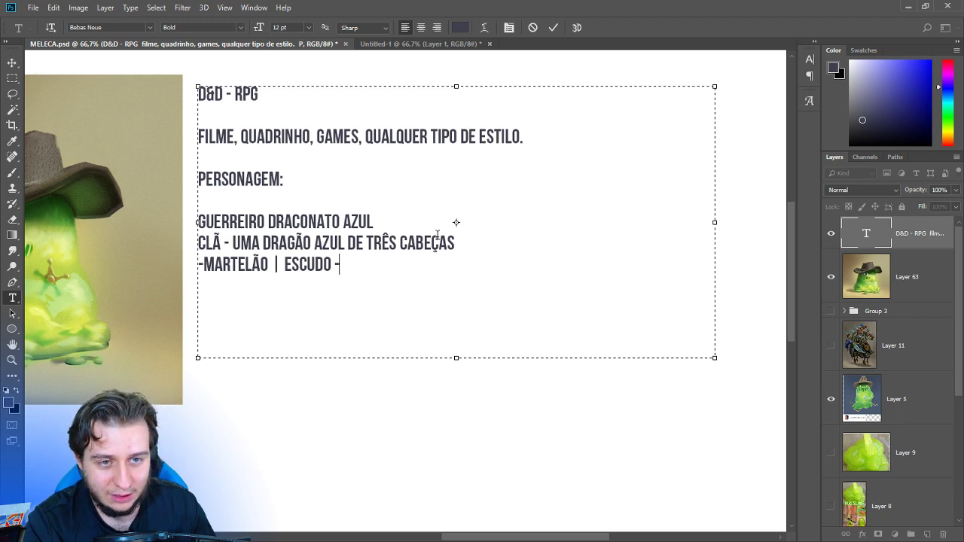
type(" I")
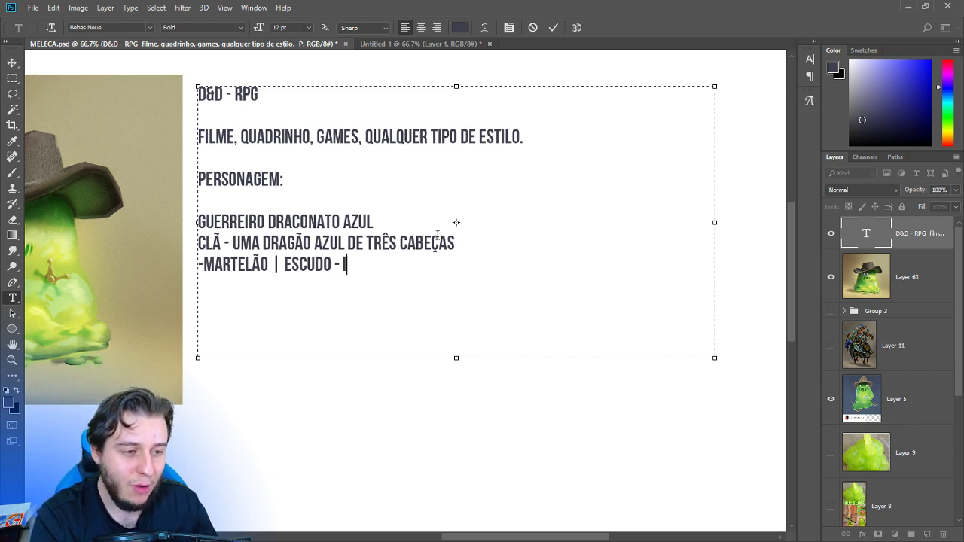
key("BackSpace")
key("BackSpace")
key("BackSpace")
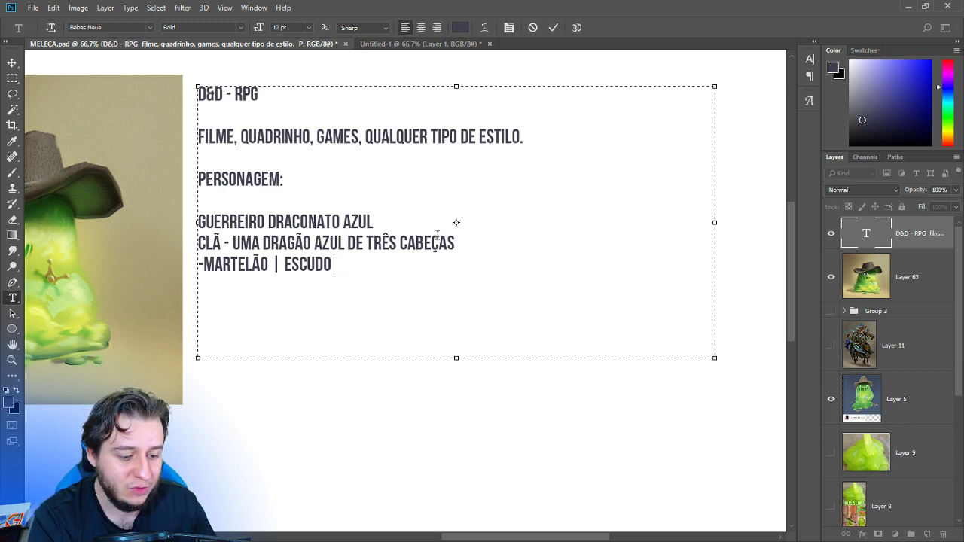
type("- T")
key("BackSpace")
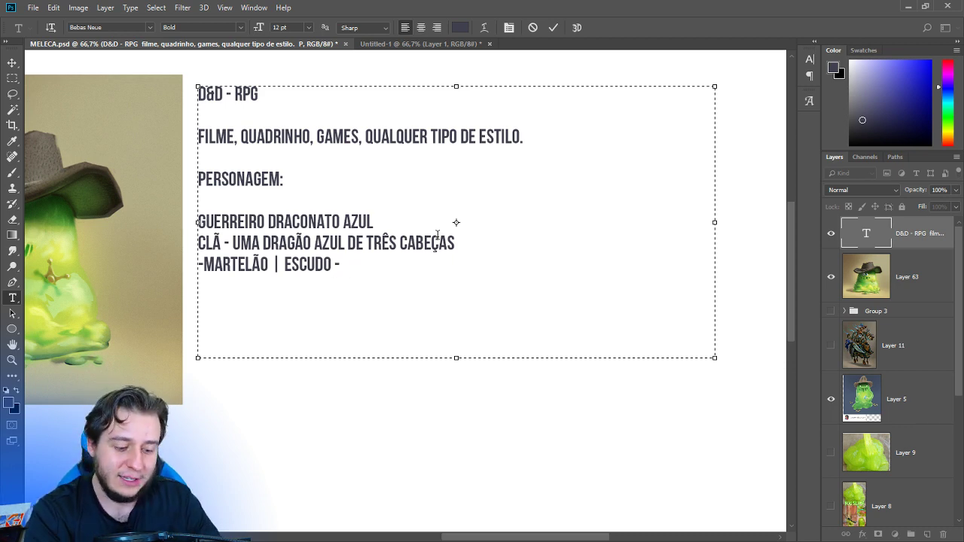
type("ICONES")
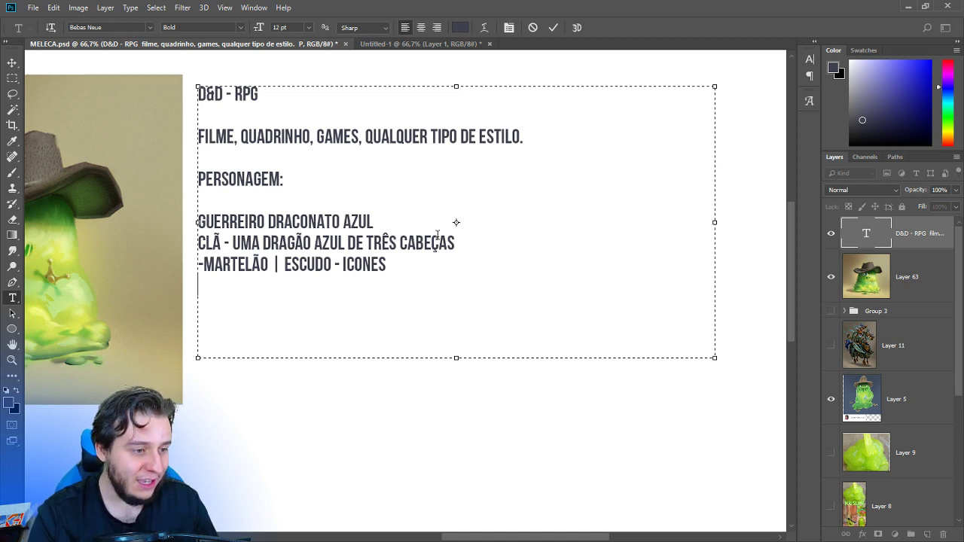
Add "ELETRICO" below the weapon and shield line, preceded by a blank line.
key("Return")
key("Return")
type("ELETRICO")
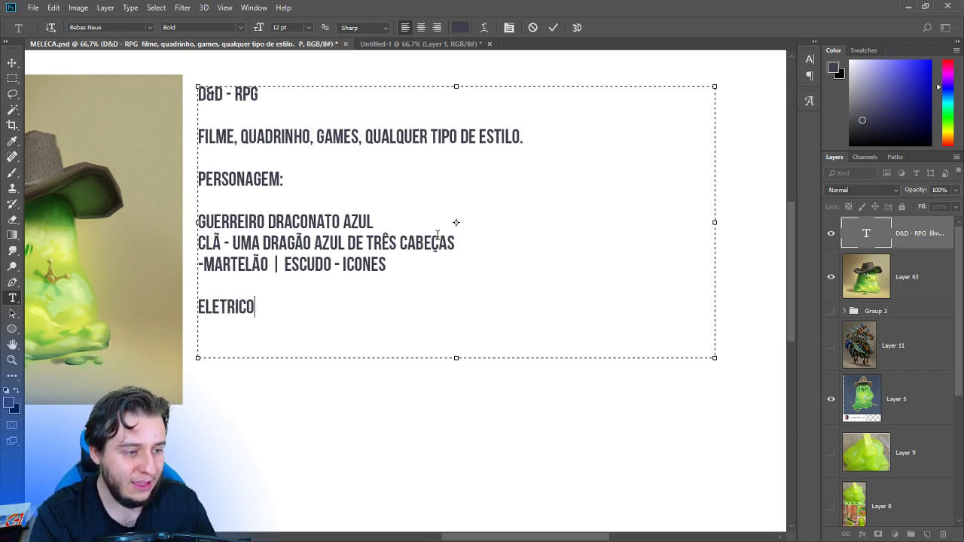
Insert a blank line before the clan line and another before the weapon and shield line.
key("Return")
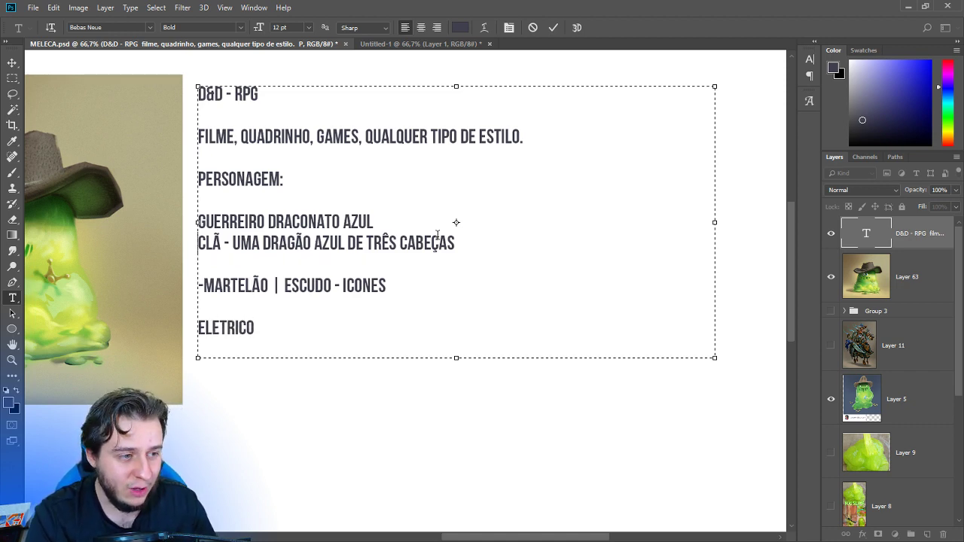
key("Up")
key("Up")
key("Return")
Correct the spelling of the last line to "ELÉTRICO" and commit the text.
key("Down")
key("Right")
key("Right")
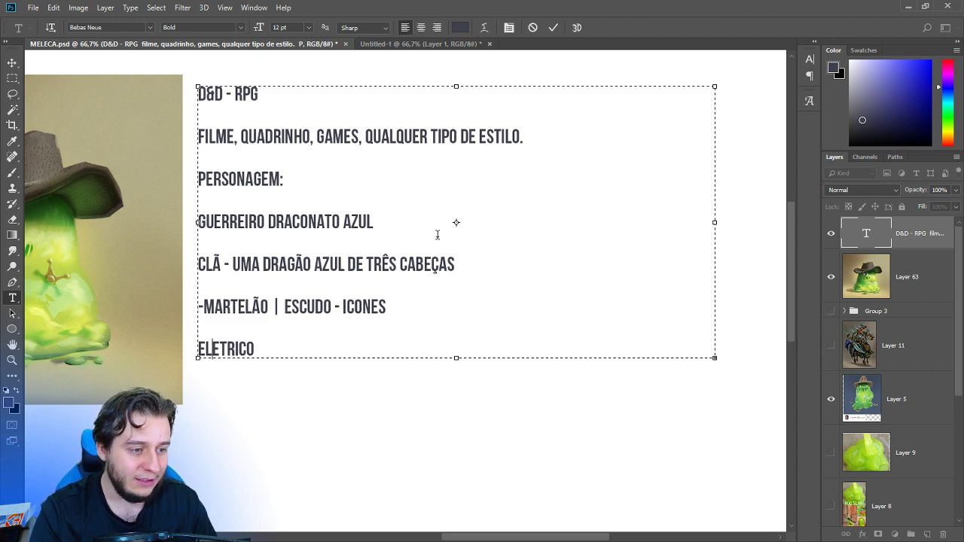
key("shift+Right")
type("É")
key("ctrl+Return")
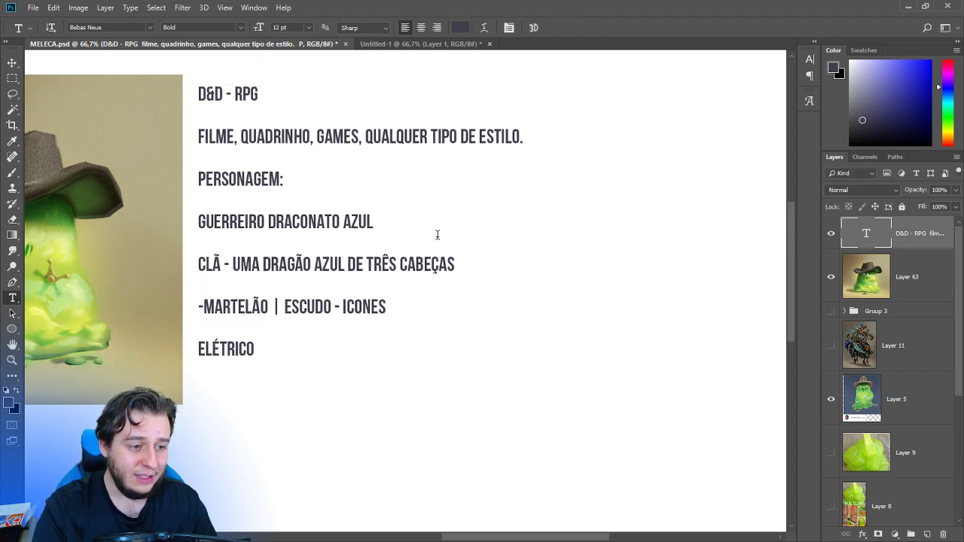
Extend the text box downward, add "ARMADURA" in quotation marks after a blank line below "ELÉTRICO", and commit the text.
left_click(242, 344)
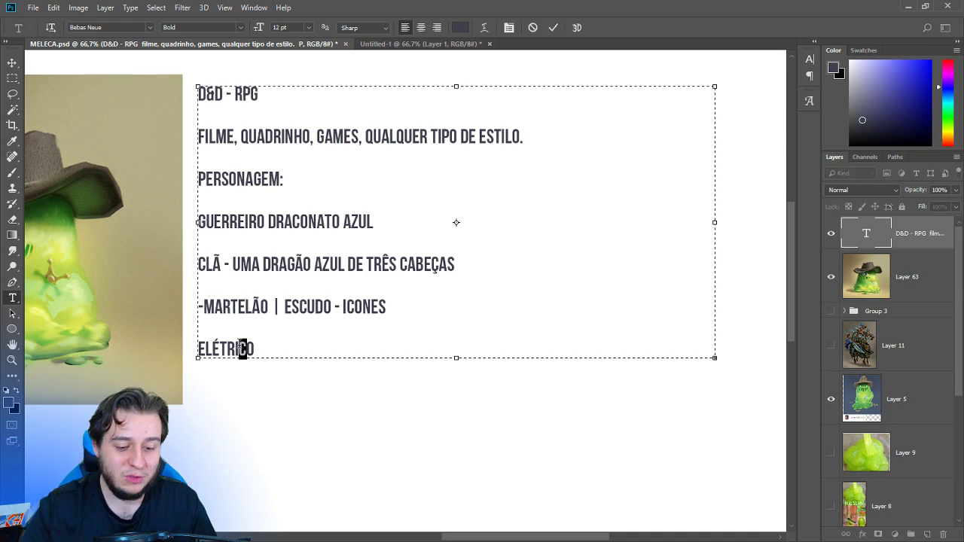
key("End")
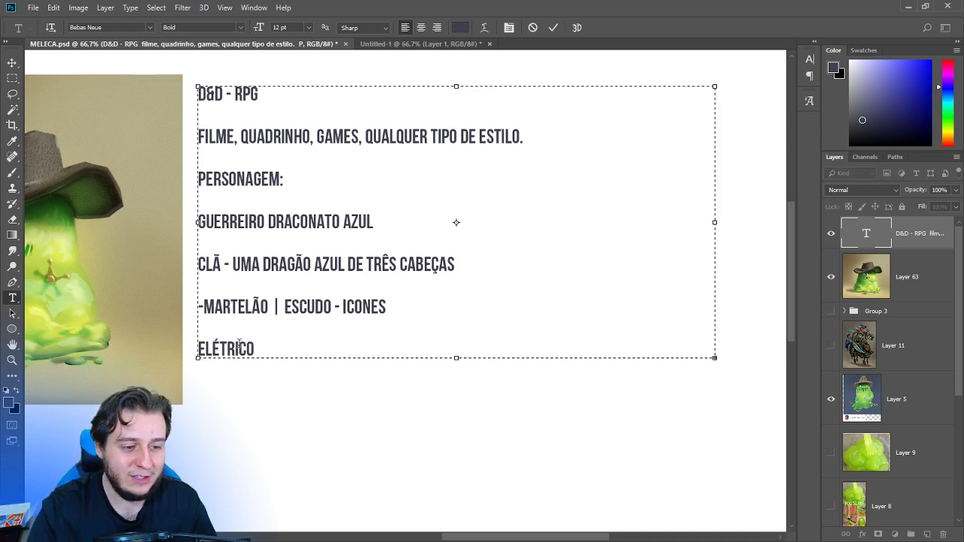
left_click_drag(457, 358, 456, 436)
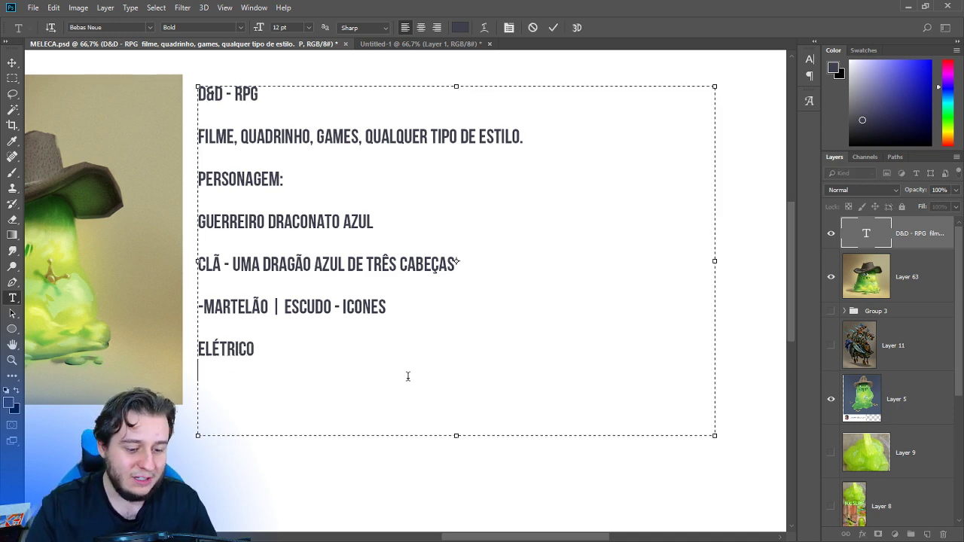
type("ARMADURA!")
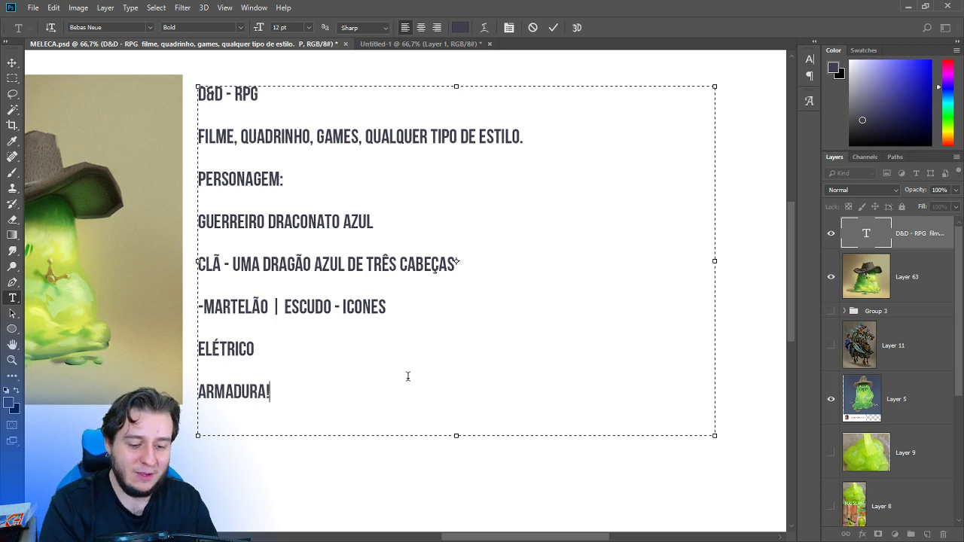
key("BackSpace")
key("Home")
type("\"")
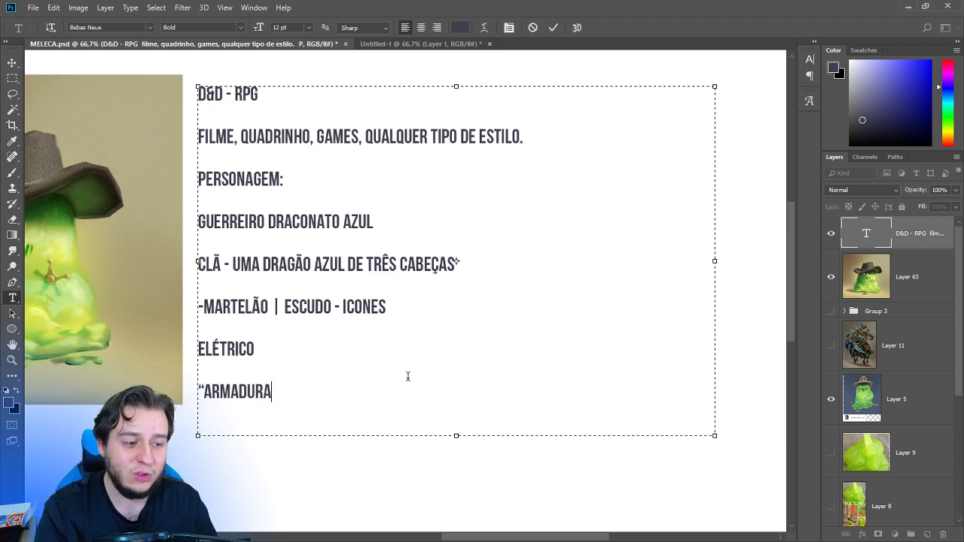
key("End")
type("\"")
key("ctrl+Return")
Switch to the Move tool and save the document.
key("v")
mouse_move(279, 315)
left_mouse_down()
mouse_move(290, 339)
mouse_move(285, 325)
left_mouse_up()
key("ctrl+s")
left_click_drag(544, 340, 517, 340)
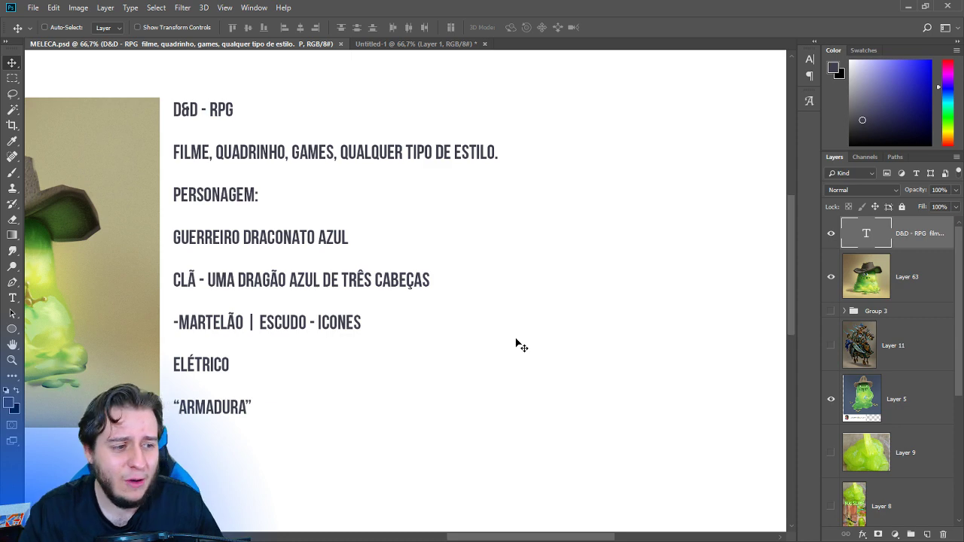
Insert "HUMANO - " at the start of the warrior line, commit the text and save the document.
key("t")
left_click(204, 238)
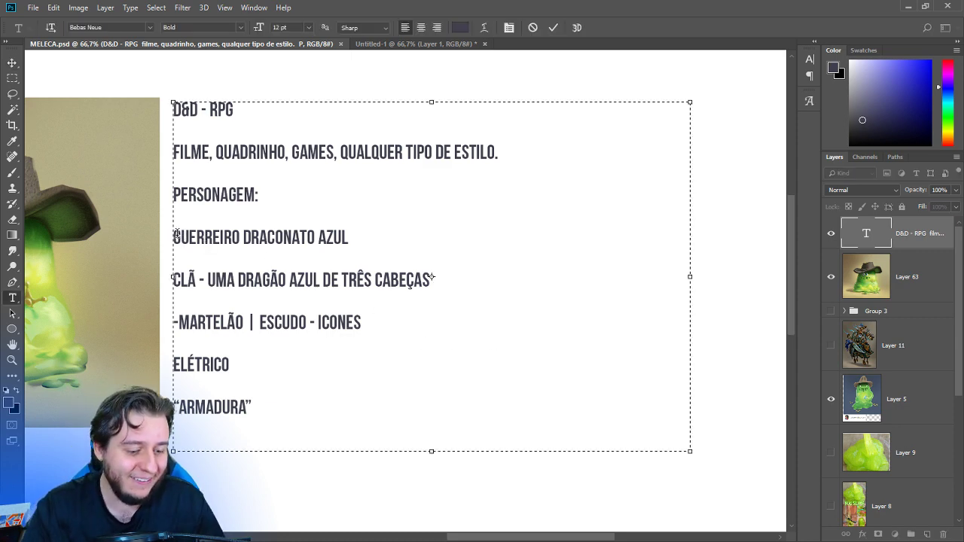
type("HUMANO -")
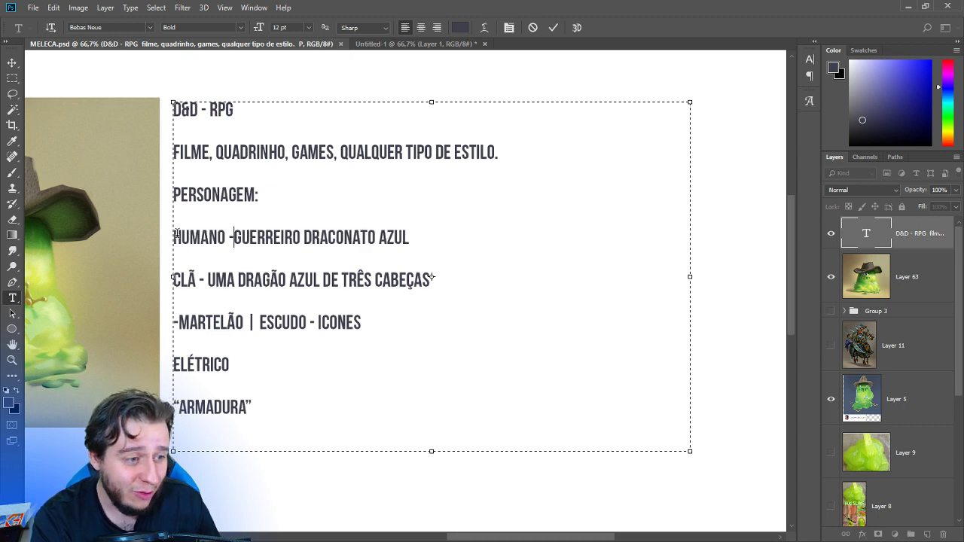
key("ctrl+Return")
key("v")
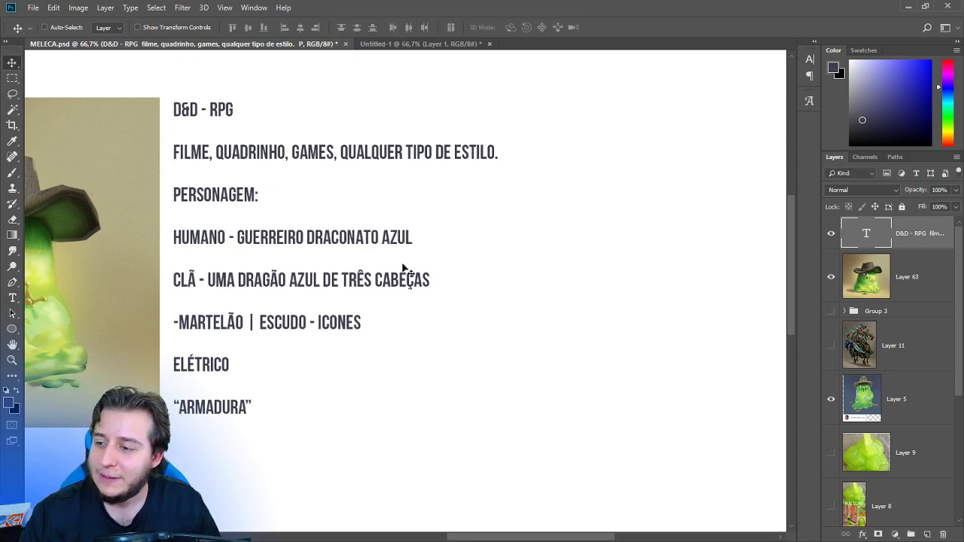
key("ctrl+s")
left_click_drag(482, 310, 452, 329)
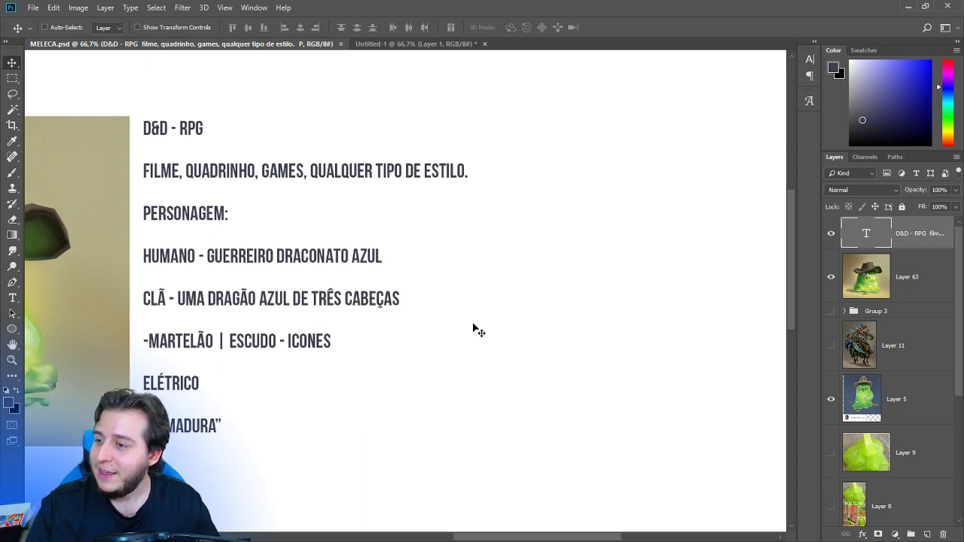
left_click_drag(383, 292, 404, 298)
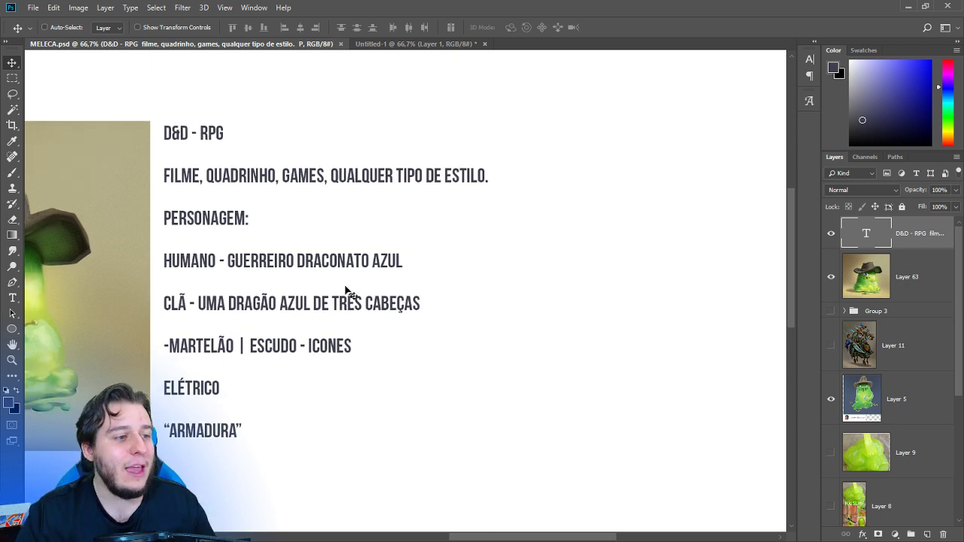
key("t")
left_click_drag(286, 225, 338, 244)
key("v")
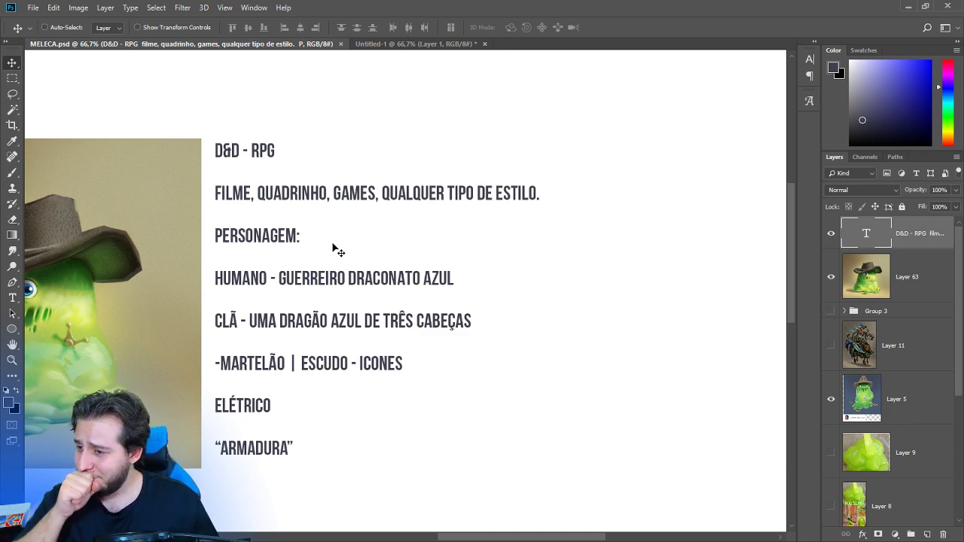
scroll(301, 258, "up", 3)
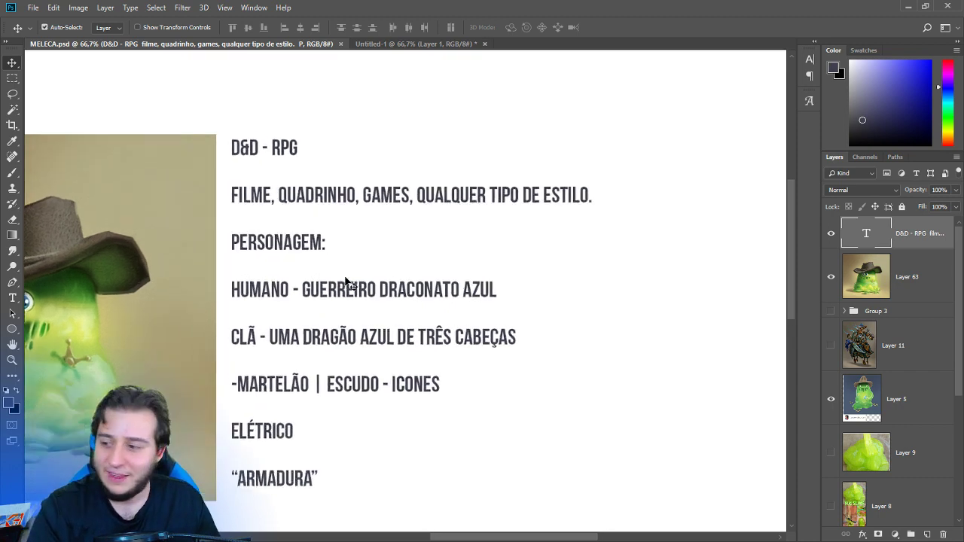
left_click_drag(351, 279, 319, 261)
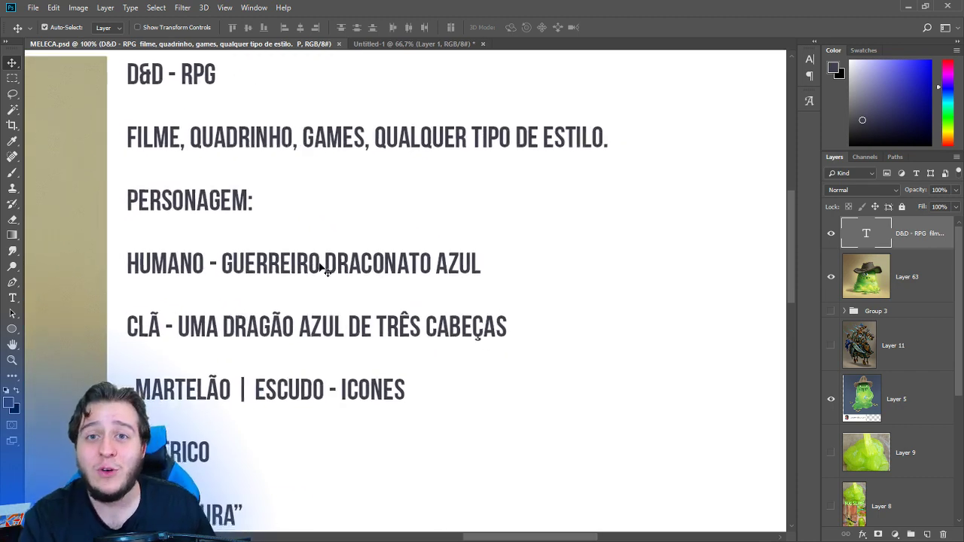
scroll(319, 264, "down", 1)
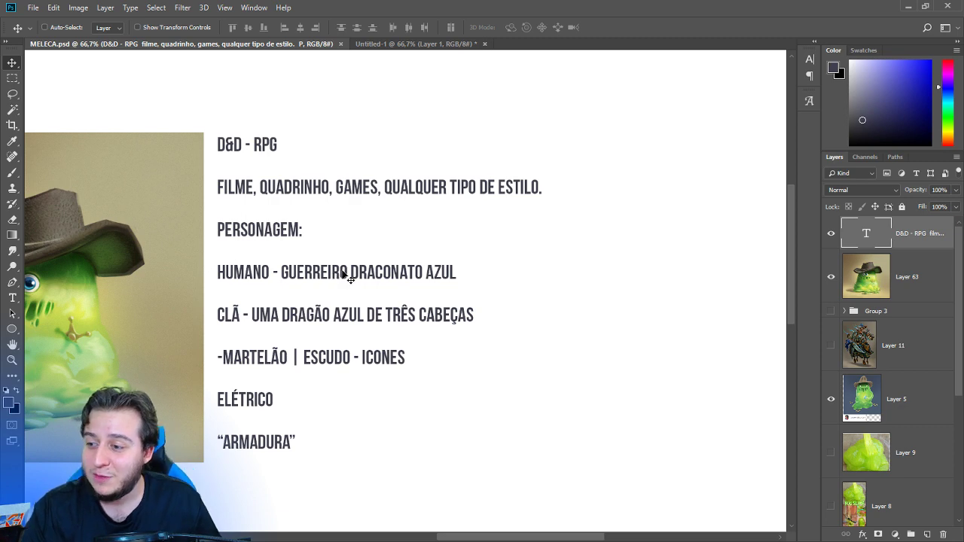
scroll(420, 280, "down", 1)
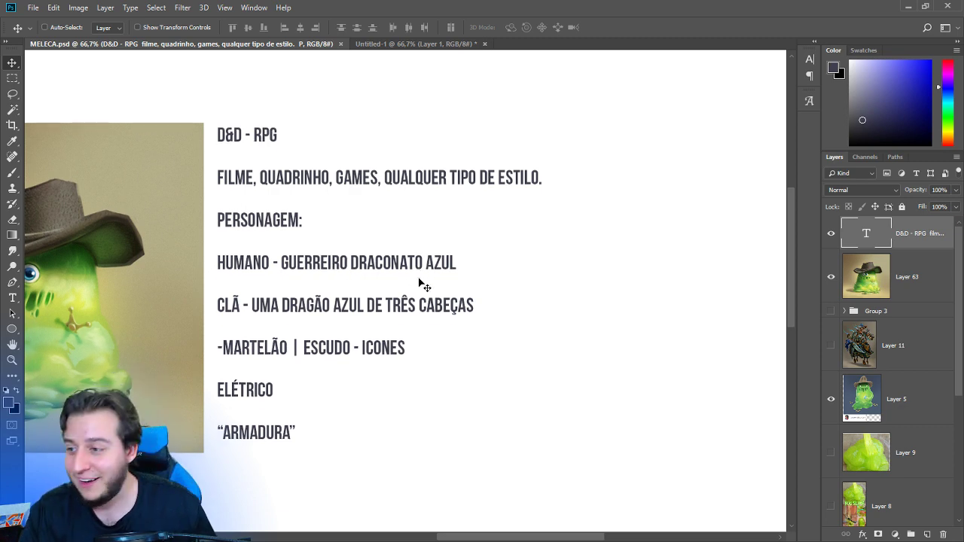
Delete the "HUMANO - " prefix from the warrior line.
scroll(420, 281, "up", 2)
left_click_drag(523, 283, 436, 294)
key("t")
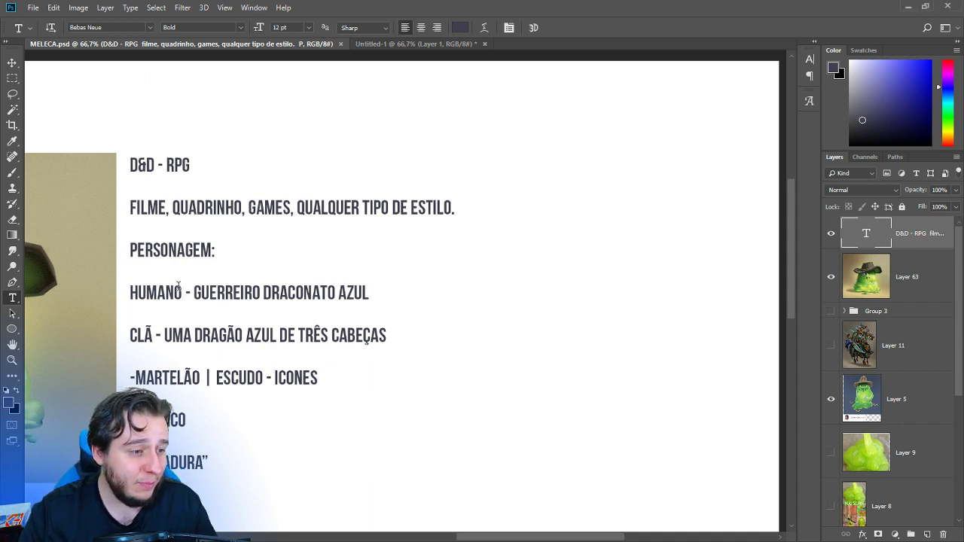
left_click_drag(192, 292, 130, 286)
key("BackSpace")
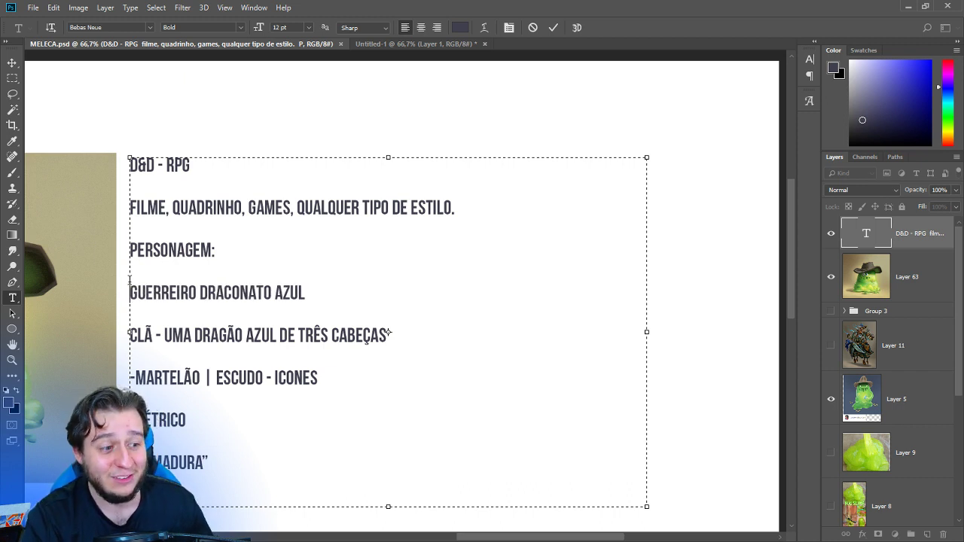
Try a "3" at the start of the warrior line, remove it and commit the text.
type("3")
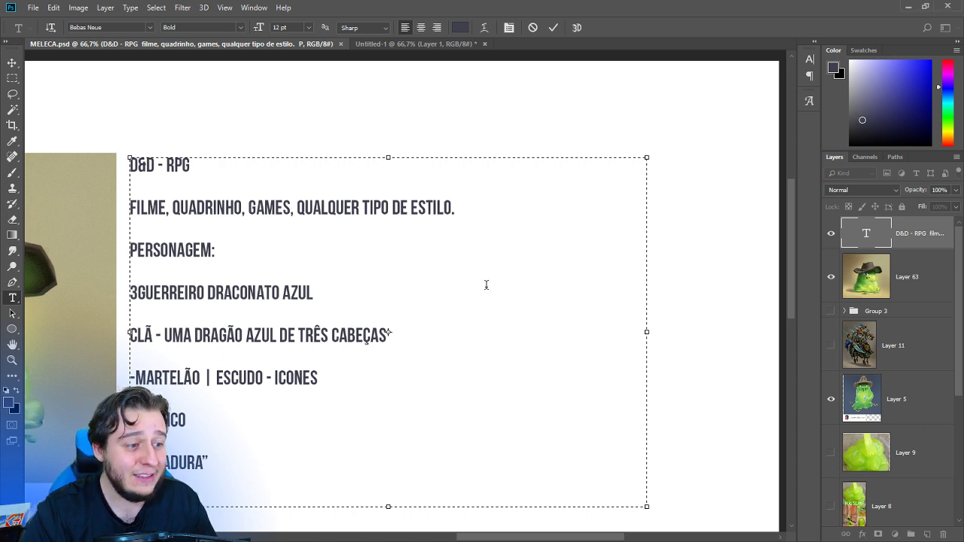
key("ctrl+Return")
left_click(135, 293)
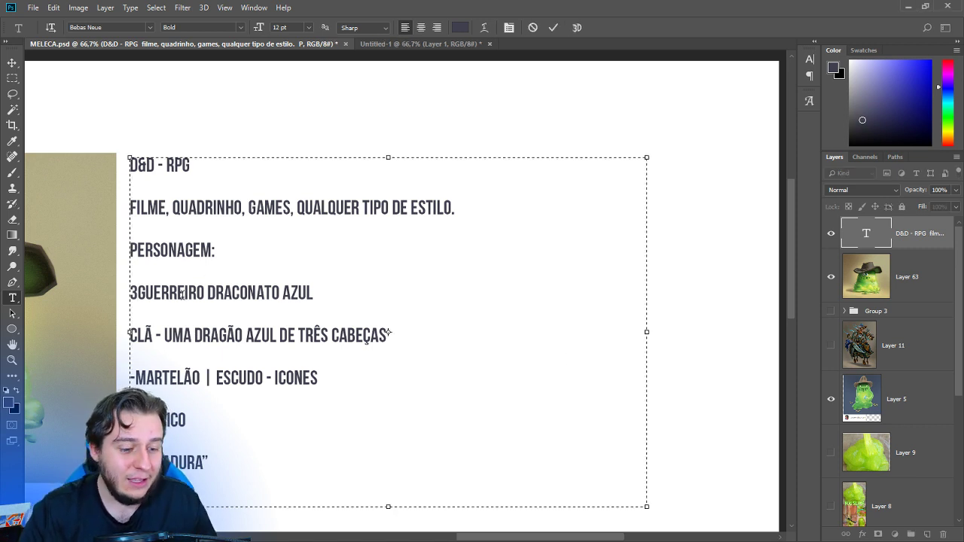
key("BackSpace")
key("ctrl+Return")
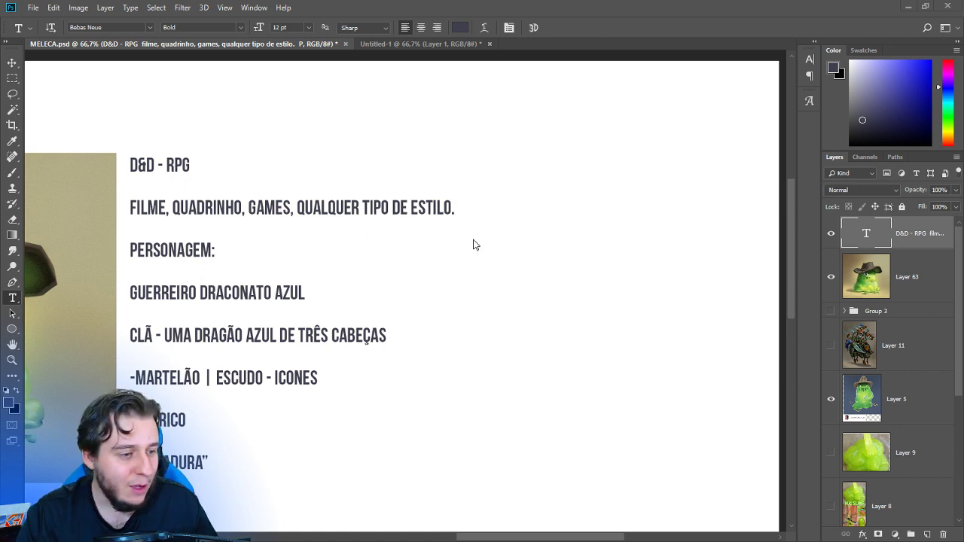
Paste the copied dragonborn reference picture as a new layer and place it beside the character notes.
left_click_drag(366, 344, 342, 351)
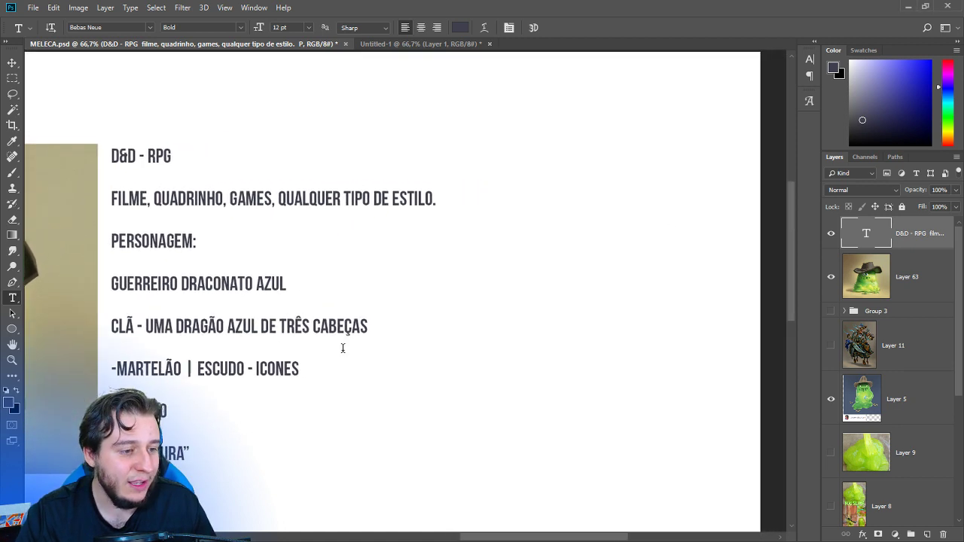
key("v")
left_click_drag(479, 211, 455, 232)
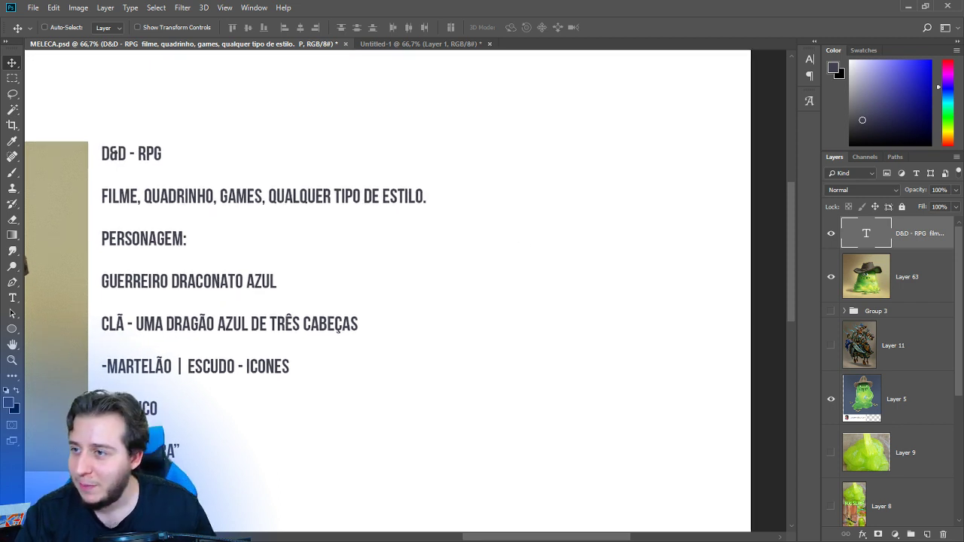
mouse_move(520, 421)
left_mouse_down()
mouse_move(499, 424)
mouse_move(531, 413)
left_mouse_up()
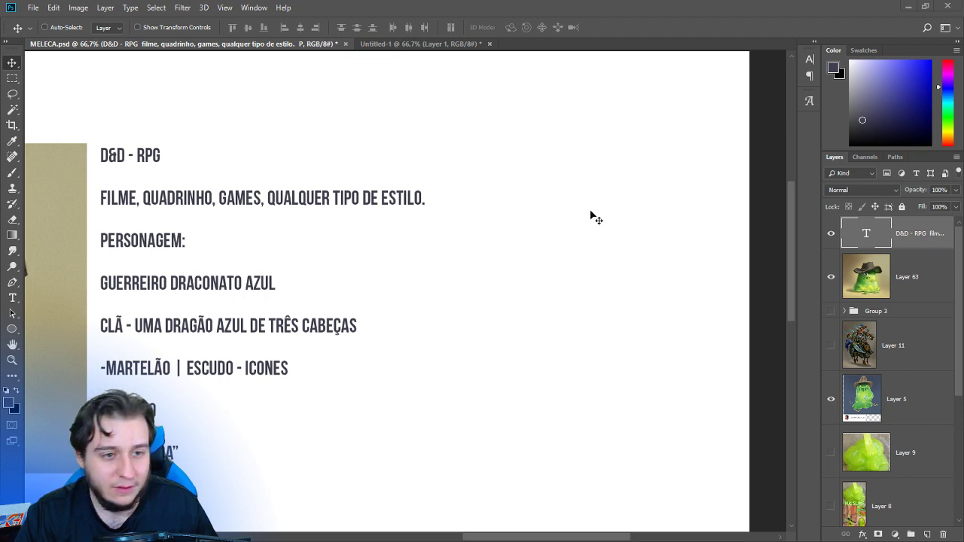
key("ctrl+v")
left_click_drag(522, 311, 437, 290)
left_click_drag(249, 278, 405, 371)
Enlarge the dragonborn picture to roughly the height of the text block and position it in the empty space beside the notes.
key("ctrl+t")
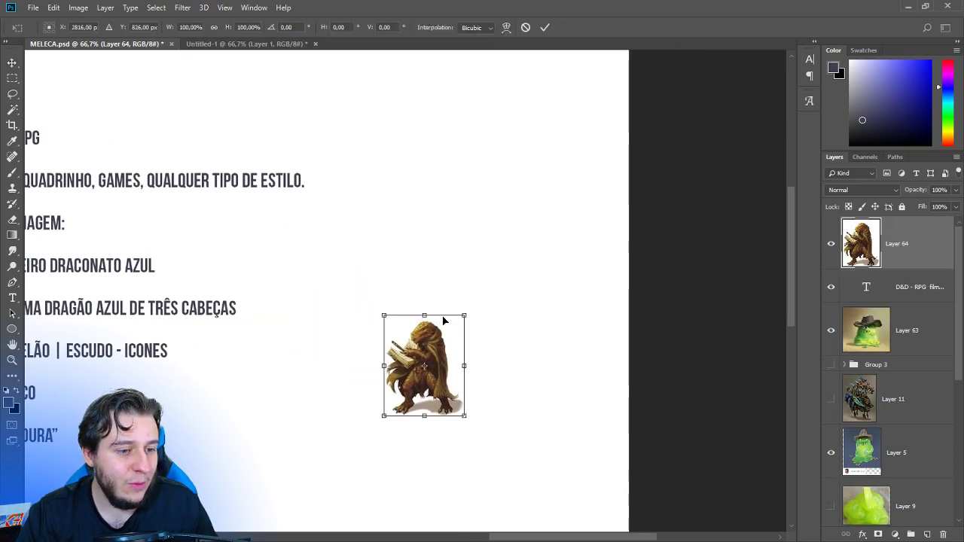
left_click_drag(463, 315, 629, 234)
key("Return")
left_click_drag(428, 303, 488, 233)
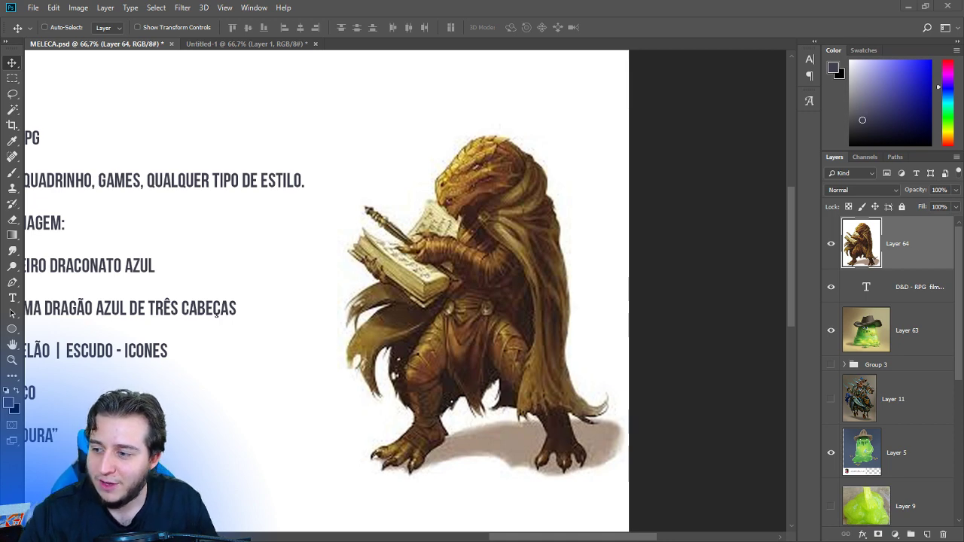
Add " -" after "ARMADURA" on the last line of the notes and commit the text.
left_click_drag(380, 300, 525, 299)
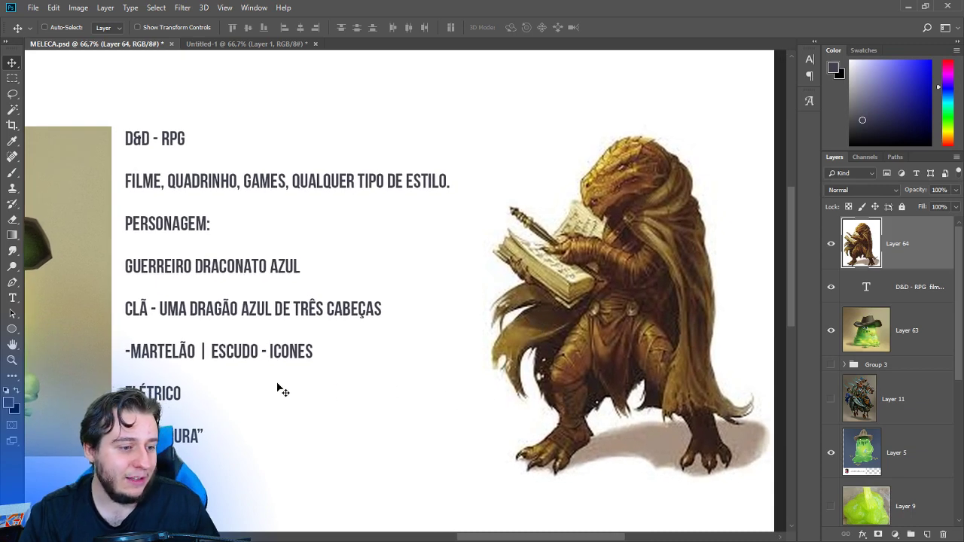
key("t")
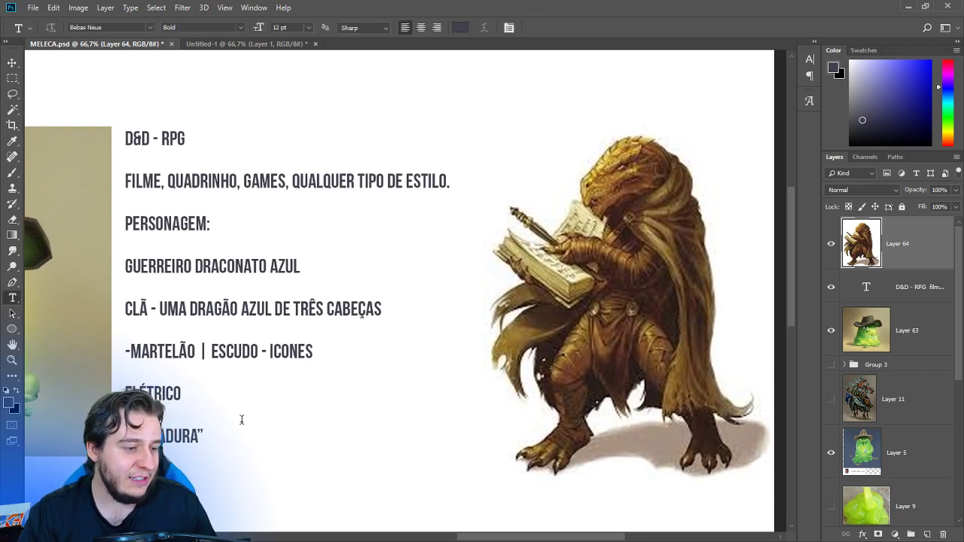
left_click(212, 431)
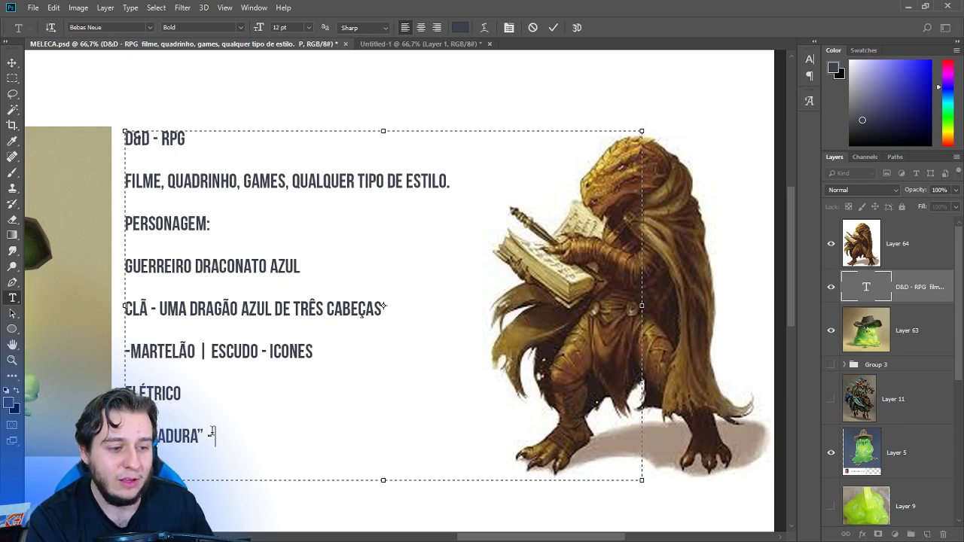
key("Escape")
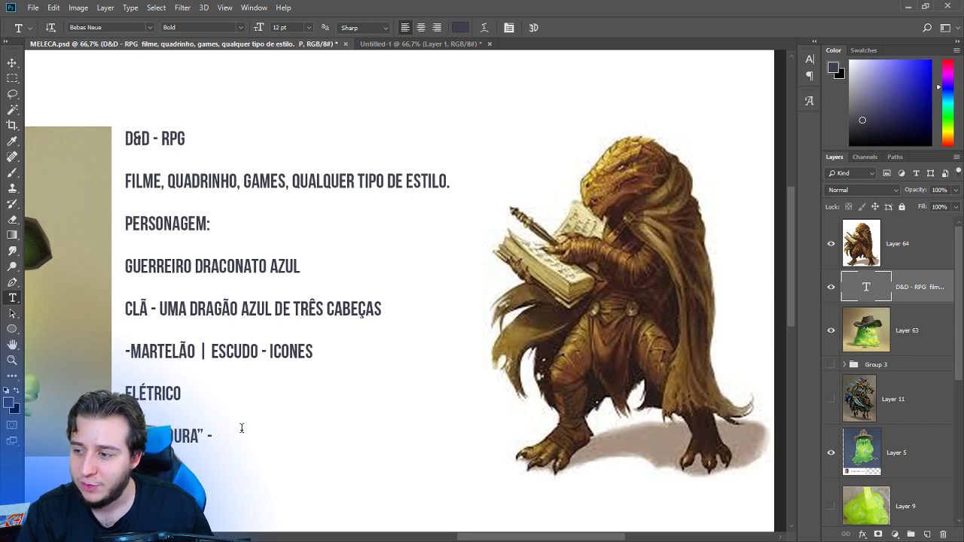
Put quotation marks around the word DRACONATO in the warrior line and commit the text.
left_click_drag(202, 266, 257, 266)
left_click(265, 266)
type("\"")
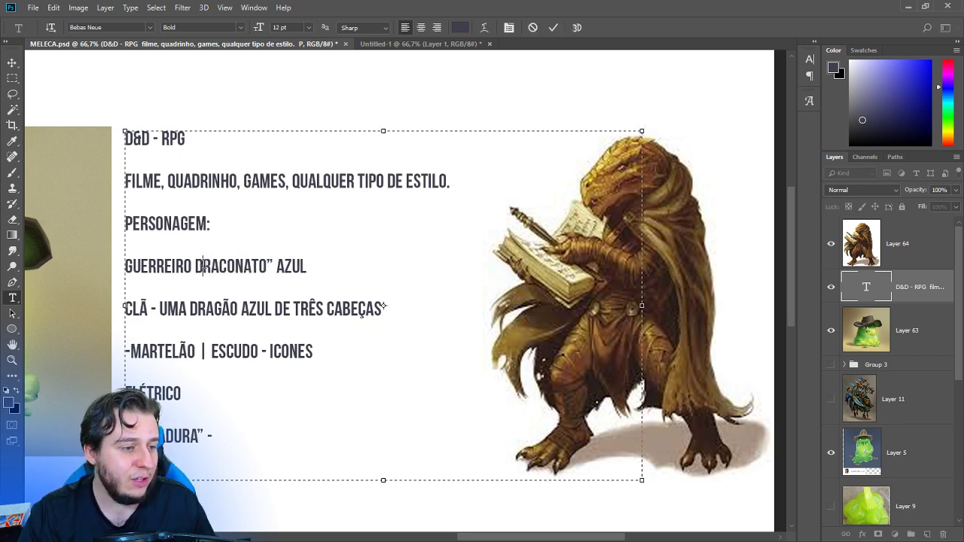
left_click(195, 266)
type("\"")
key("Escape")
Move the dragonborn picture slightly closer to the notes.
key("v")
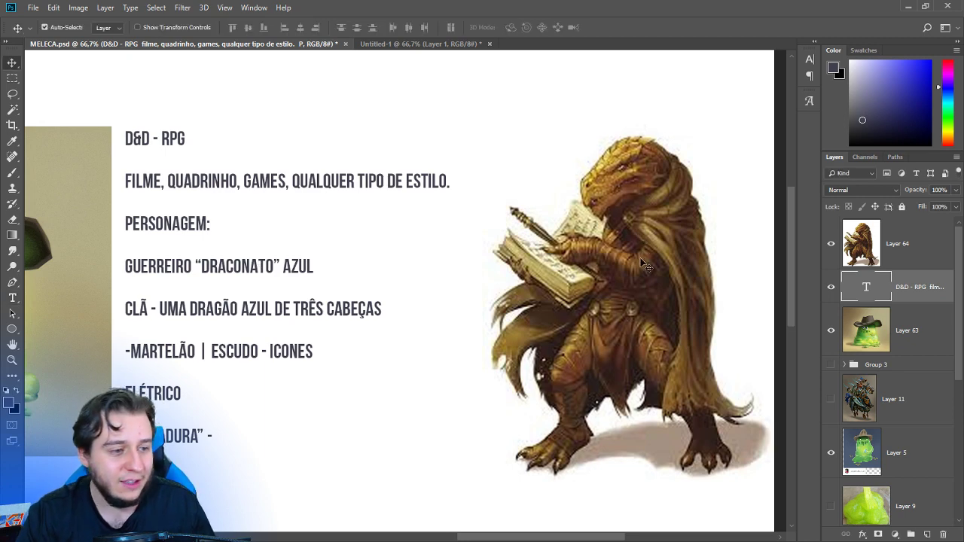
left_click_drag(646, 239, 620, 236)
left_click_drag(332, 292, 420, 318)
Highlight the word AZUL in the warrior line to point it out, leaving the wording as it is.
key("t")
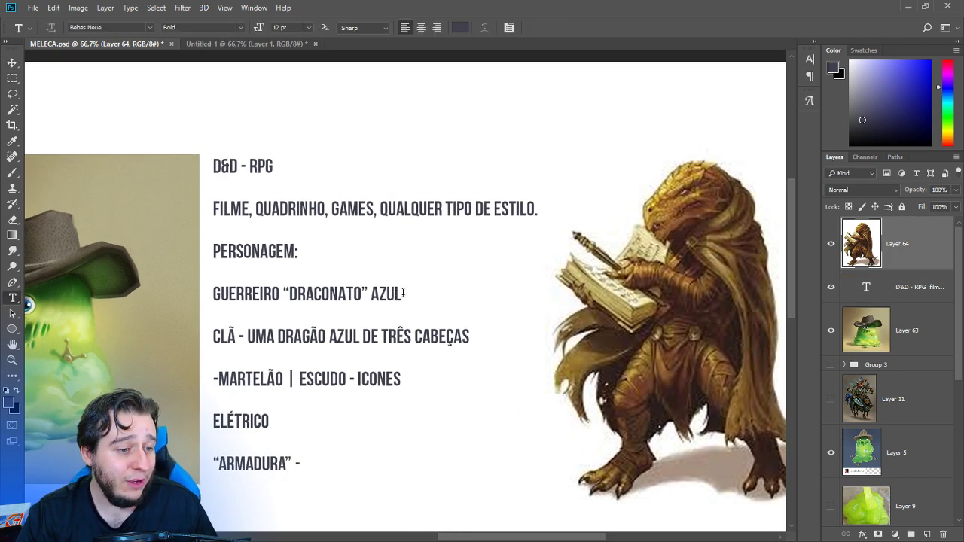
double_click(385, 294)
left_click_drag(379, 294, 397, 311)
key("ctrl+Return")
key("v")
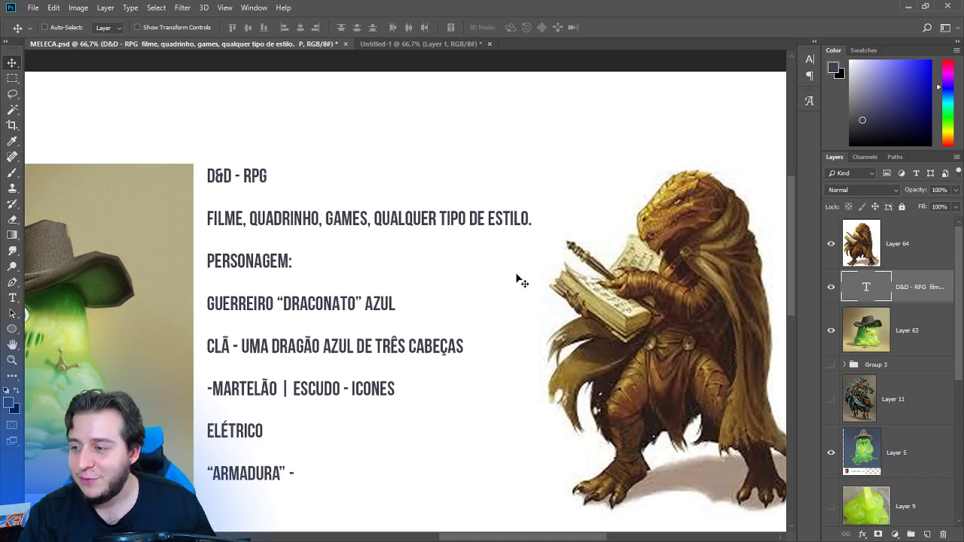
Save the document with the updated notes and the dragonborn picture.
left_click_drag(502, 327, 473, 323)
left_click_drag(510, 350, 435, 339)
key("ctrl+s")
Examine the character notes together with the dragonborn reference picture.
left_click_drag(338, 321, 535, 333)
left_click_drag(649, 394, 411, 409)
scroll(398, 370, "right", 2)
scroll(395, 388, "up", 1)
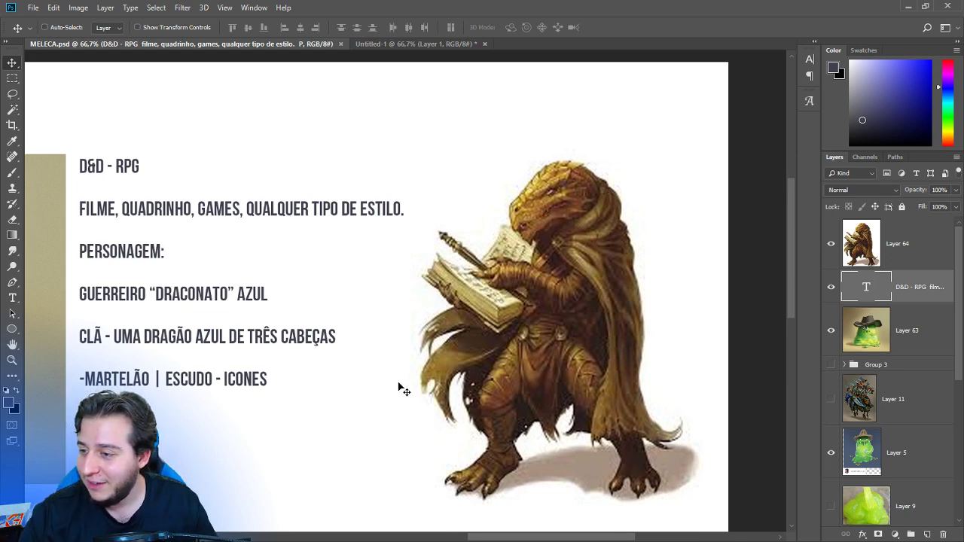
scroll(383, 345, "left", 5)
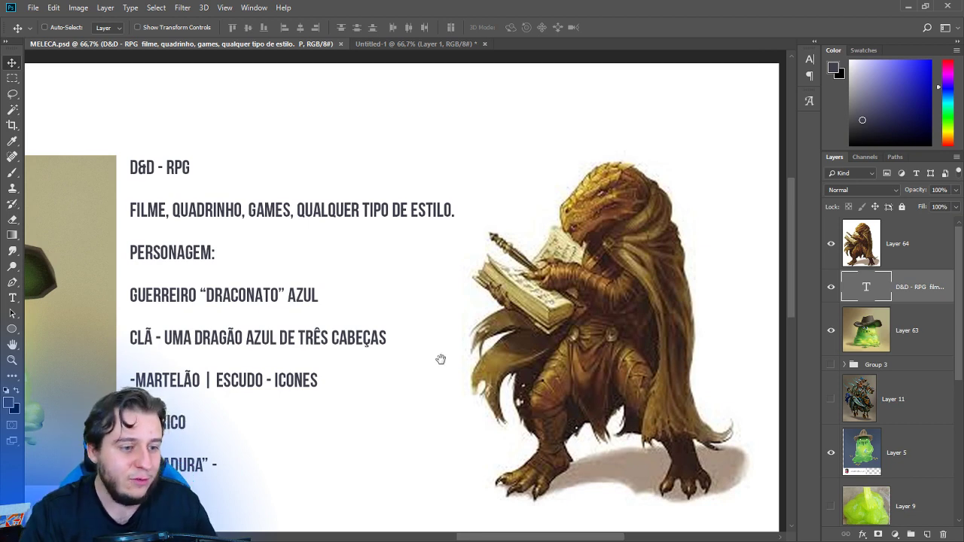
left_click_drag(439, 359, 475, 348)
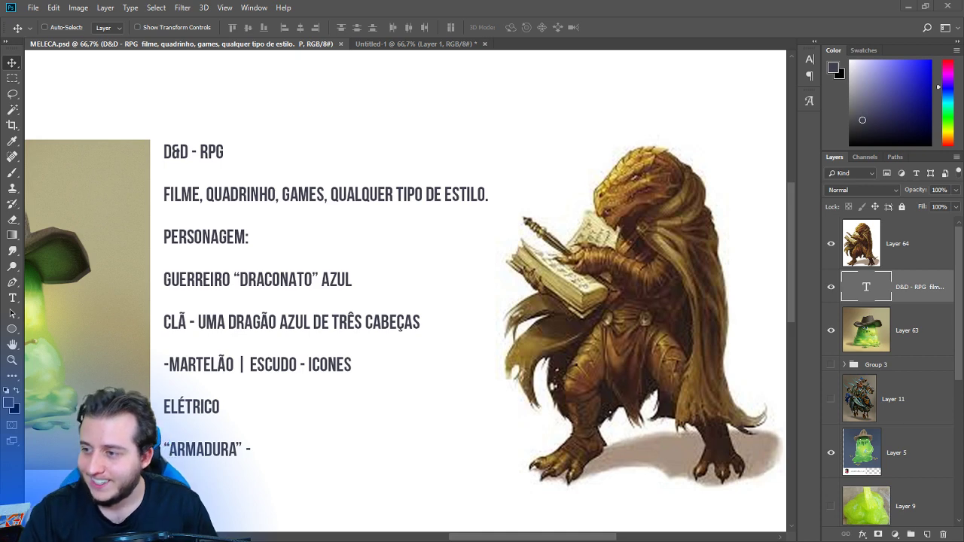
key("alt+Tab")
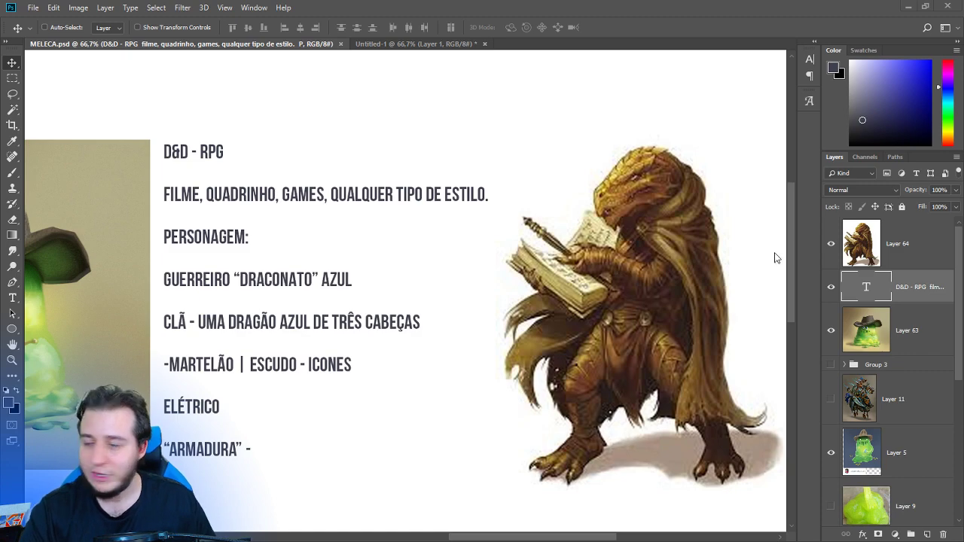
Close the Untitled-1 document without saving its changes.
mouse_move(446, 284)
left_mouse_down()
mouse_move(503, 280)
mouse_move(516, 299)
mouse_move(615, 282)
left_mouse_up()
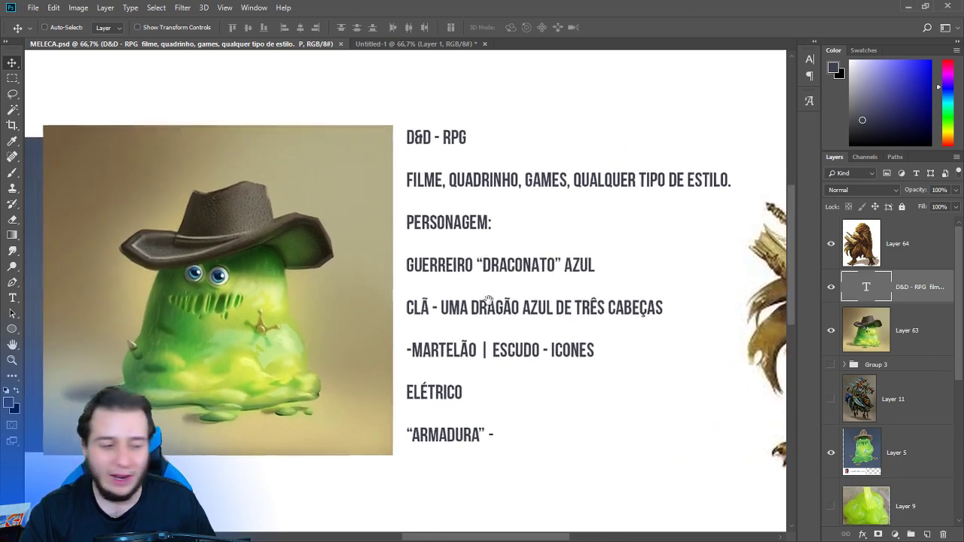
left_click_drag(490, 303, 611, 303)
mouse_move(422, 308)
left_mouse_down()
mouse_move(532, 308)
mouse_move(609, 324)
left_mouse_up()
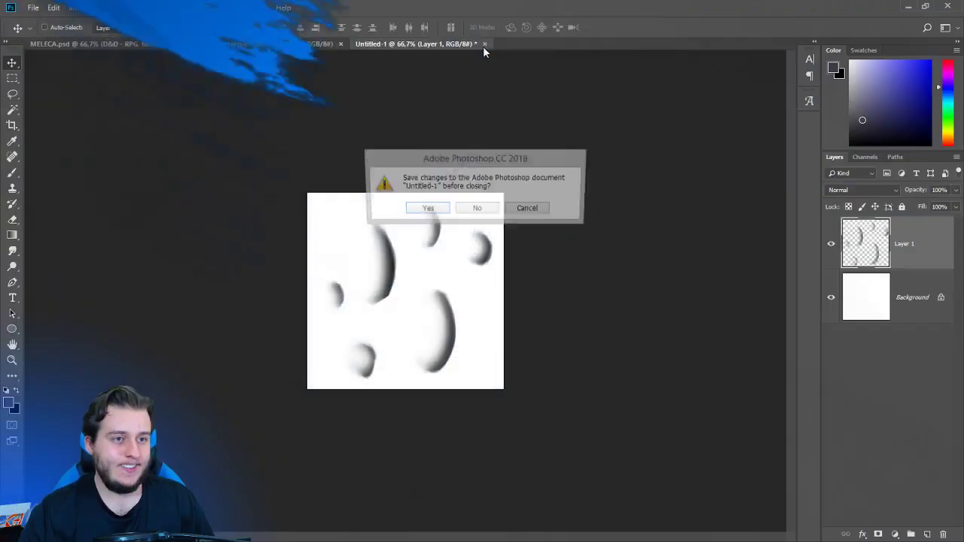
left_click(474, 208)
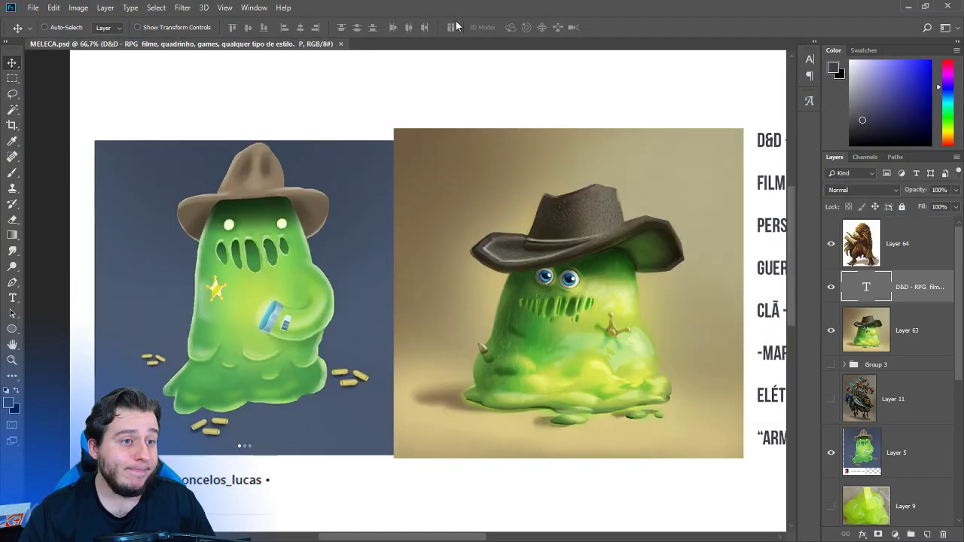